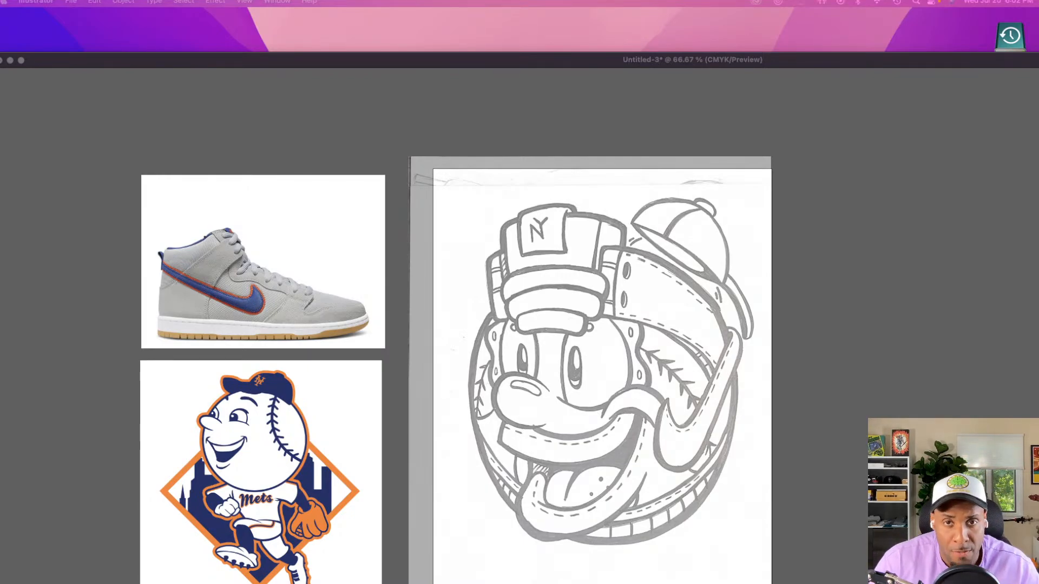
Bring the hidden toolbars and panels back into the workspace
key("Tab")
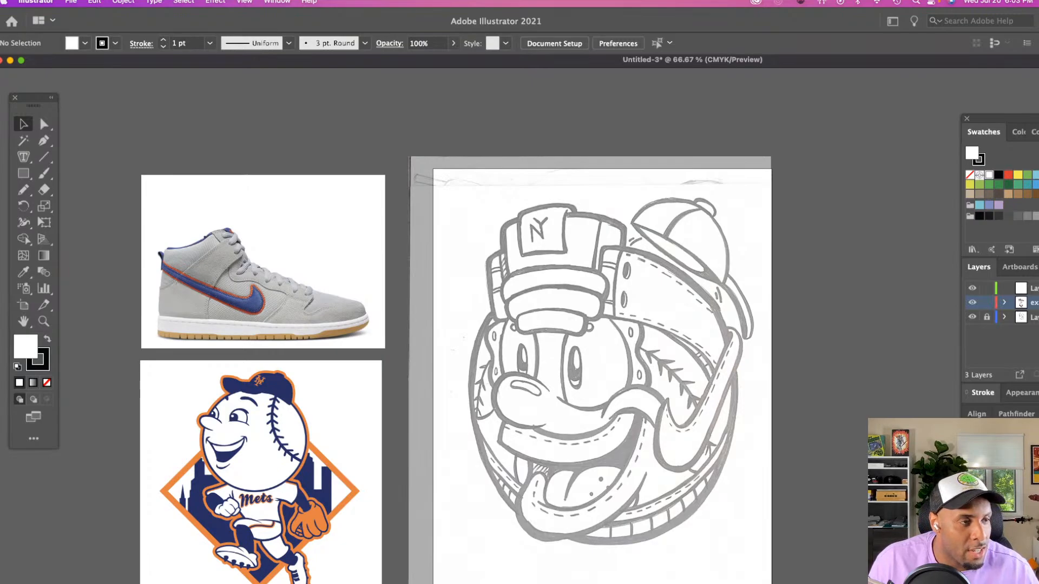
key("Tab")
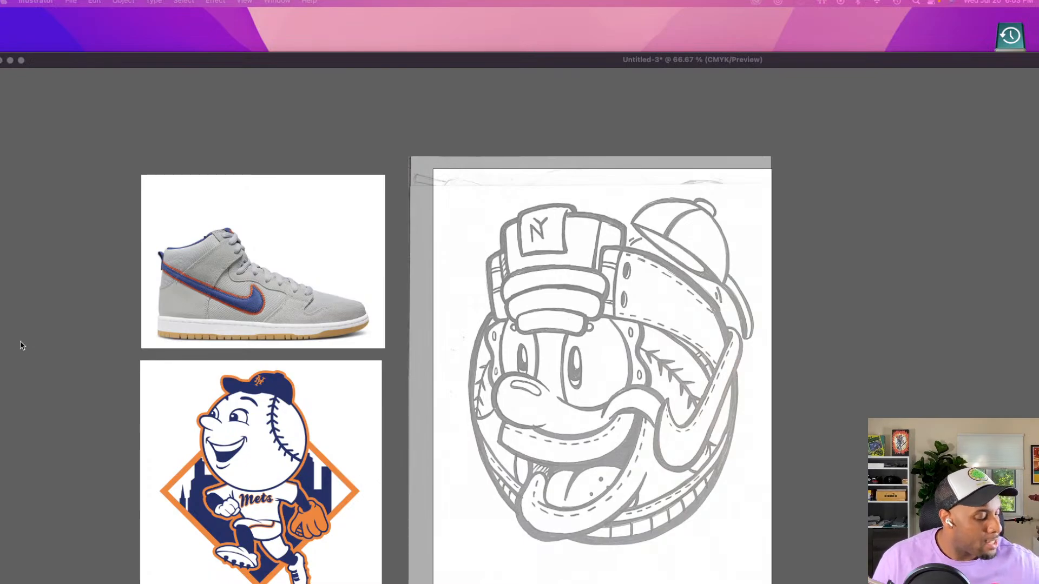
key("Tab")
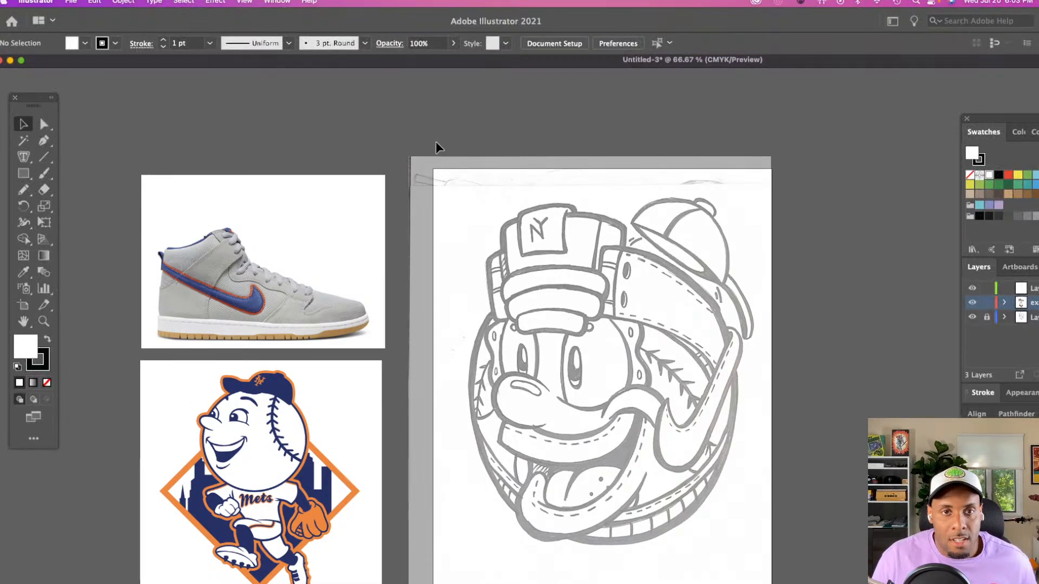
Examine the sketched mascot head up close, from the cap and headgear to the eyes and mouth
scroll(465, 290, "right", 5)
scroll(465, 290, "down", 3)
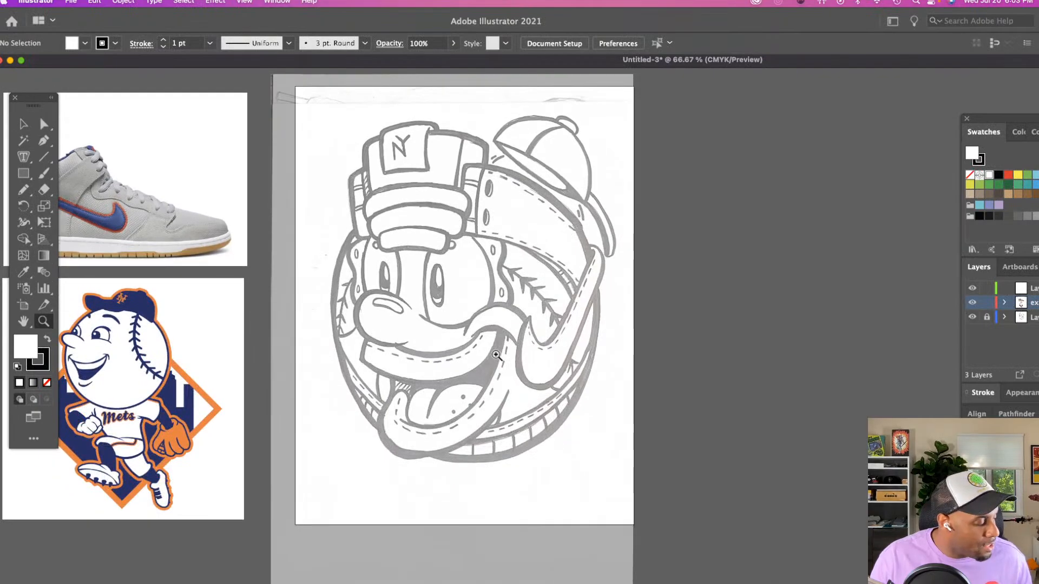
left_click(465, 394)
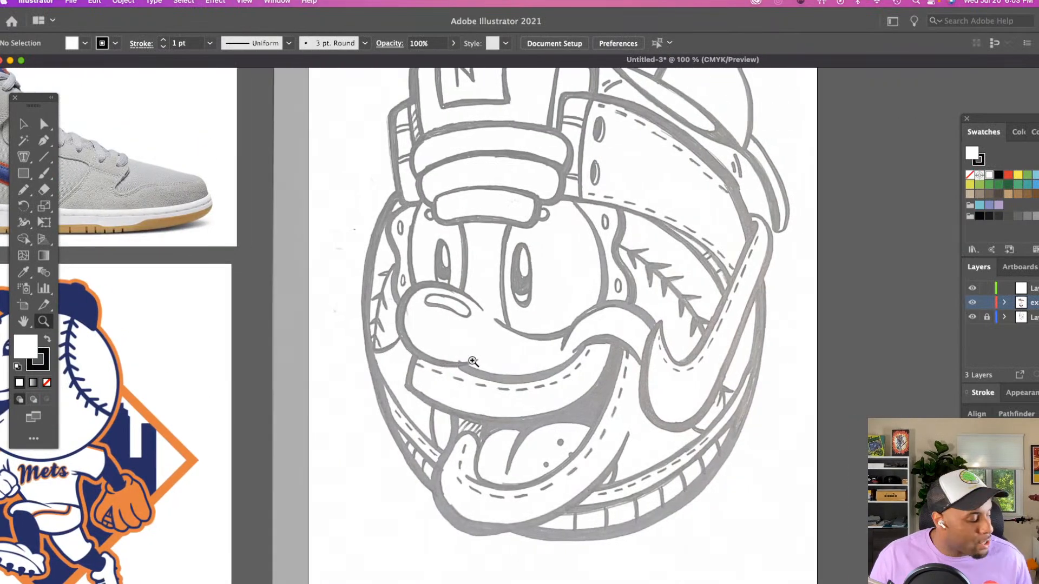
key("n")
scroll(473, 357, "right", 4)
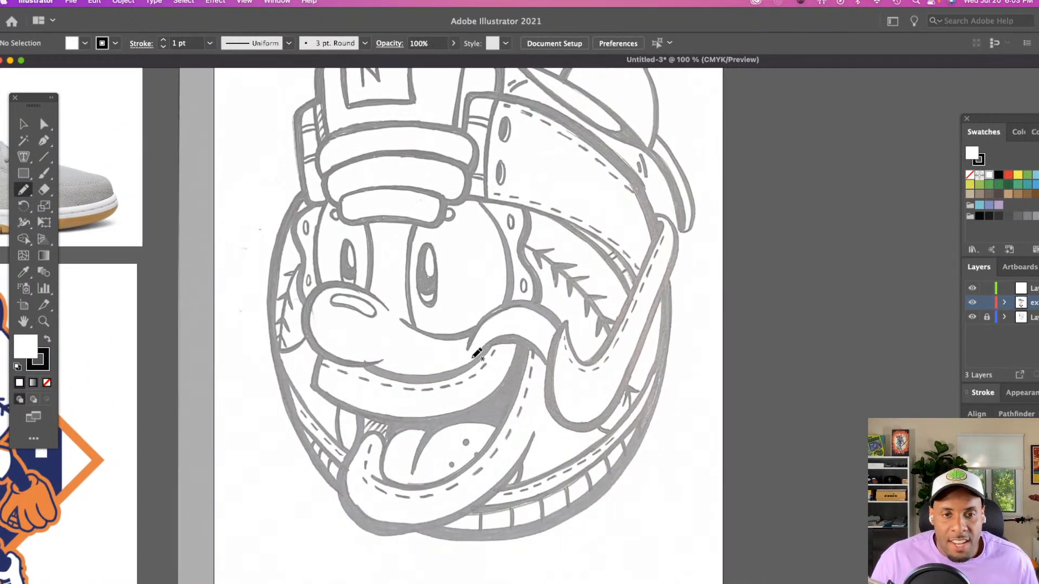
scroll(476, 352, "up", 2)
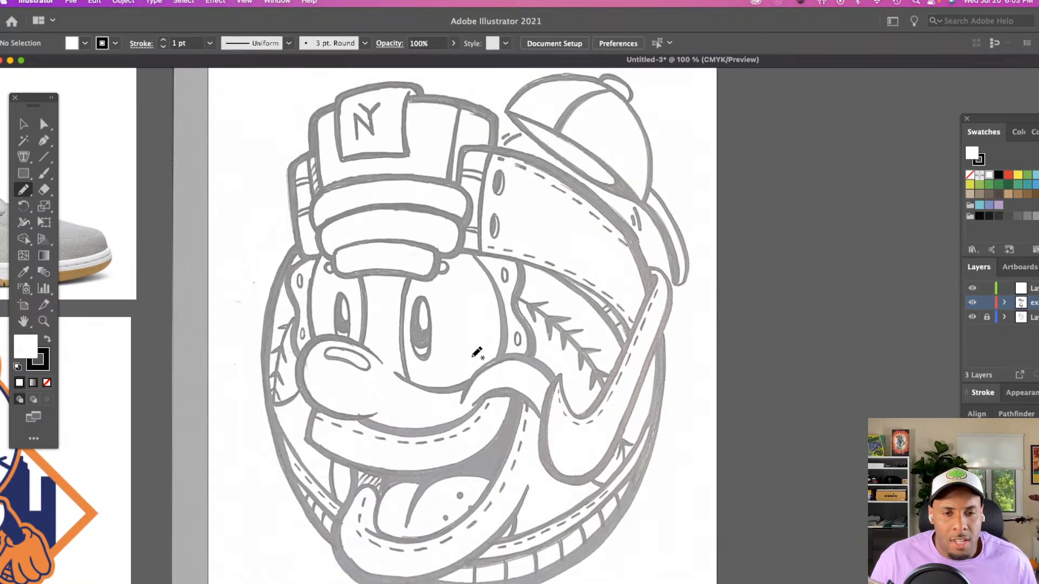
key("z")
left_click(473, 357)
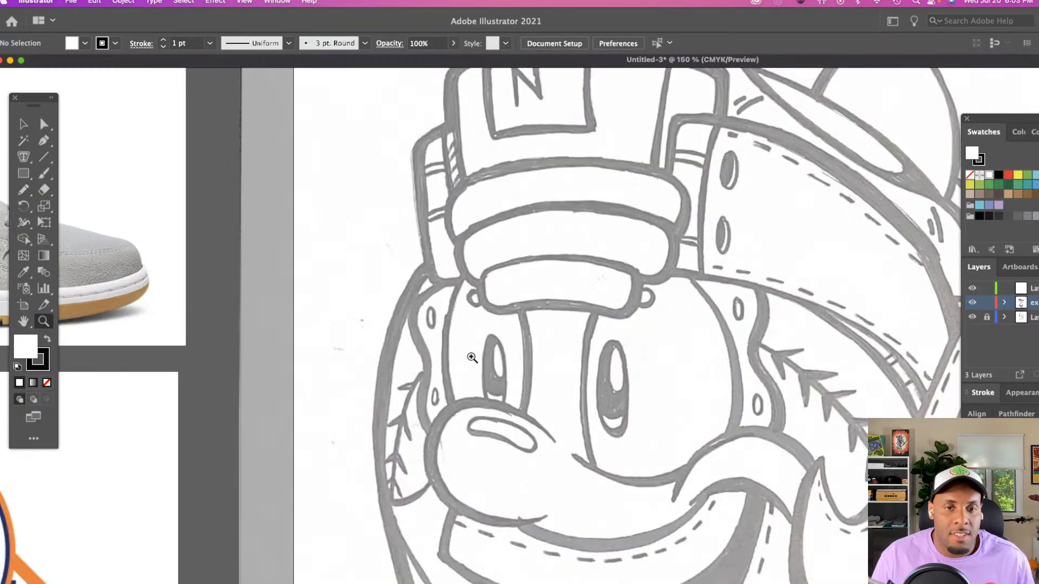
scroll(472, 357, "right", 2)
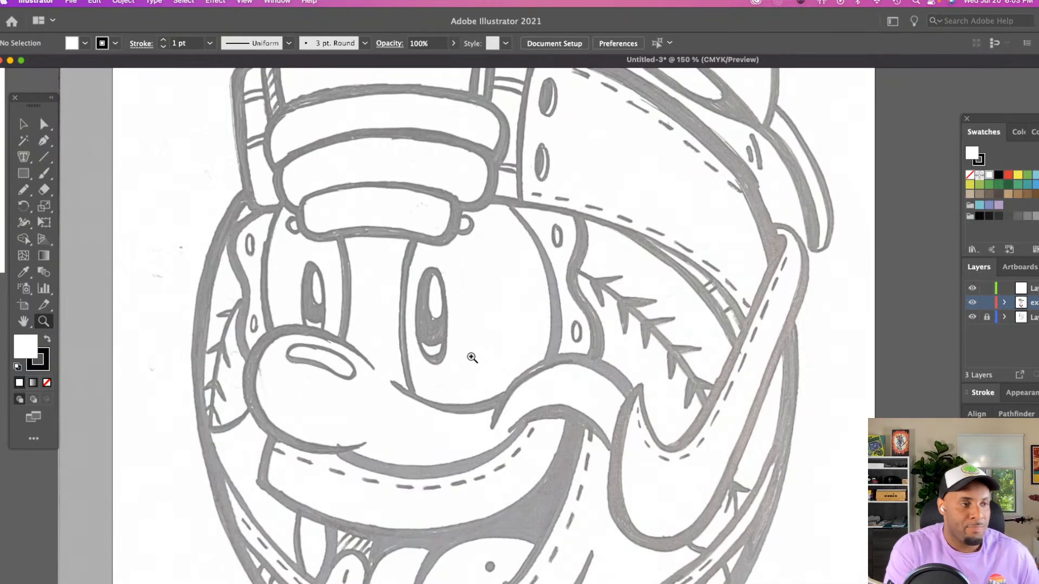
scroll(449, 273, "right", 2)
scroll(449, 273, "down", 1)
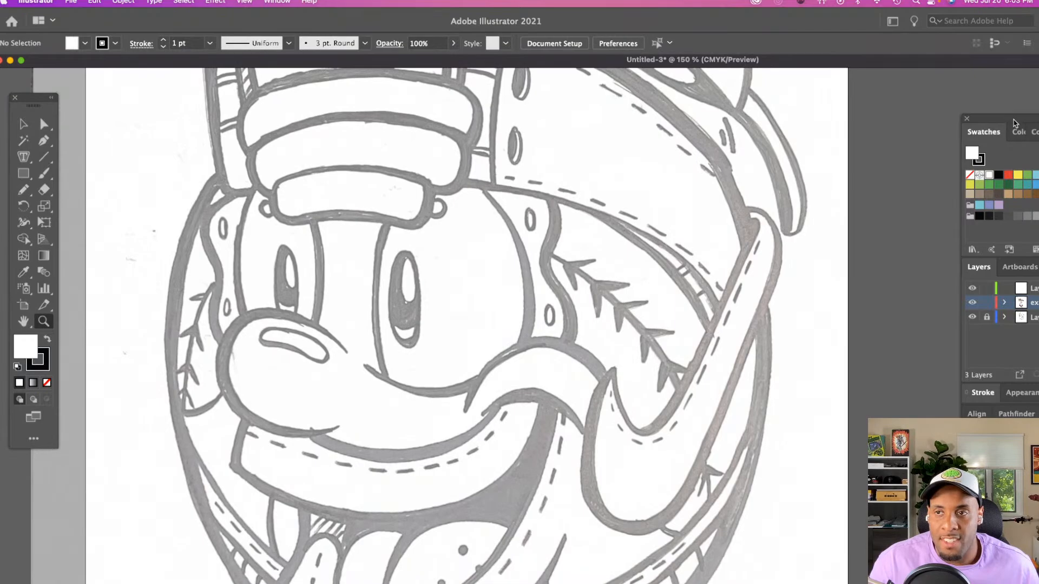
Move the Swatches and Layers panel group fully into view beside the sketch and activate the Pencil tool
left_click_drag(1013, 121, 915, 97)
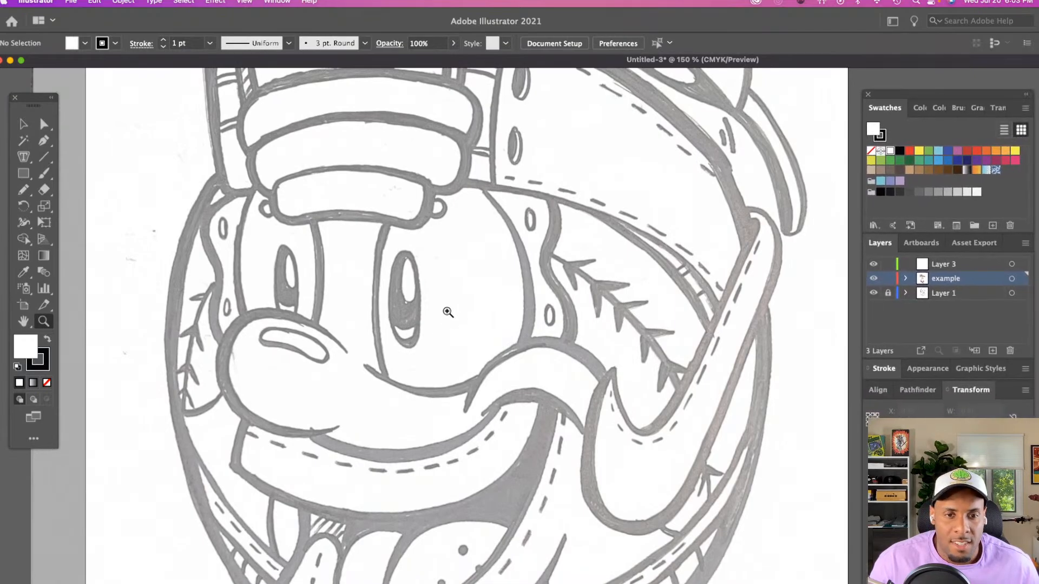
key("n")
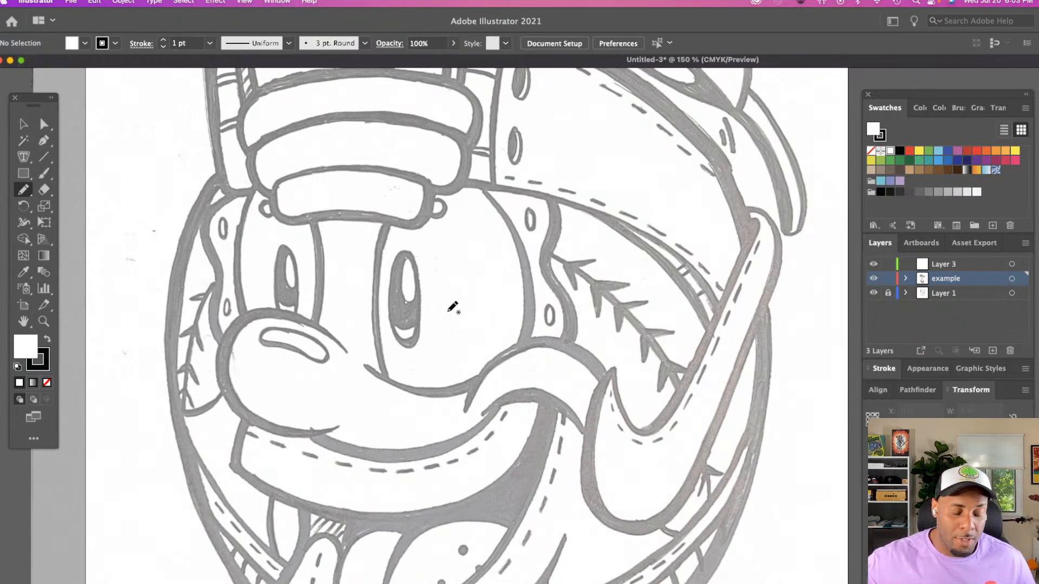
scroll(454, 259, "right", 3)
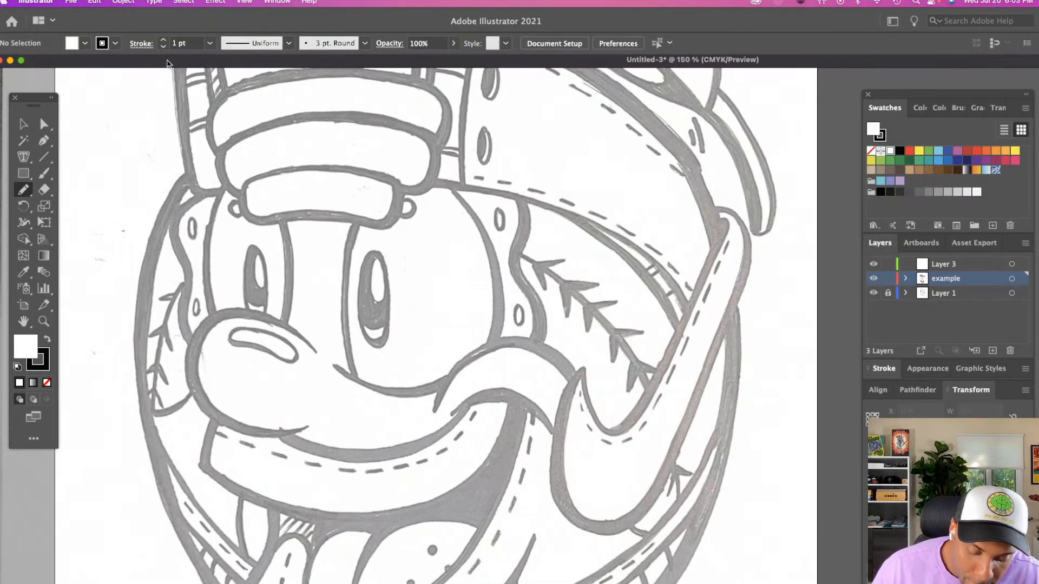
Rename the empty Layer 3 above the example layer as inking
left_click(972, 264)
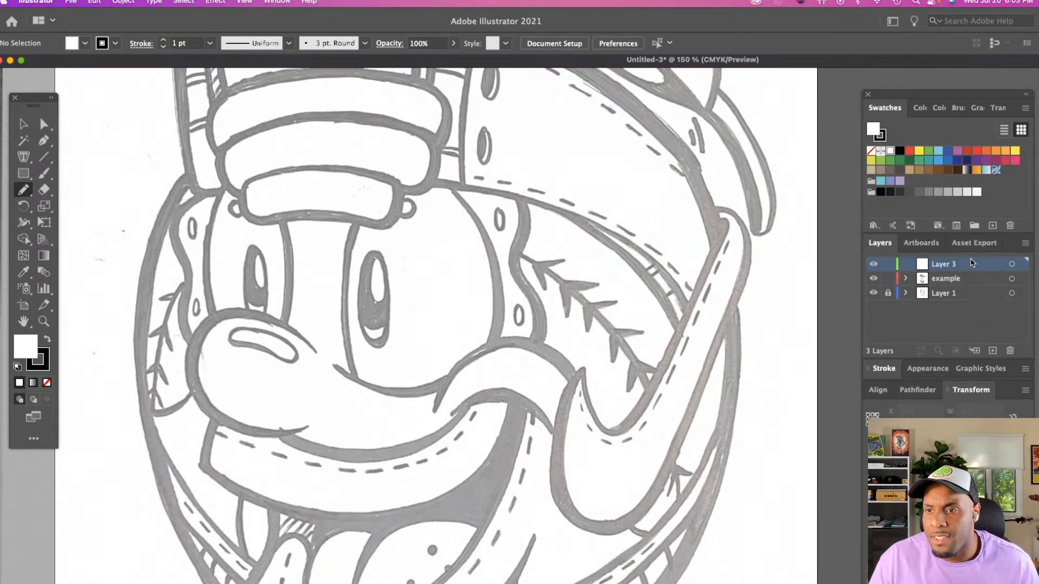
double_click(967, 268)
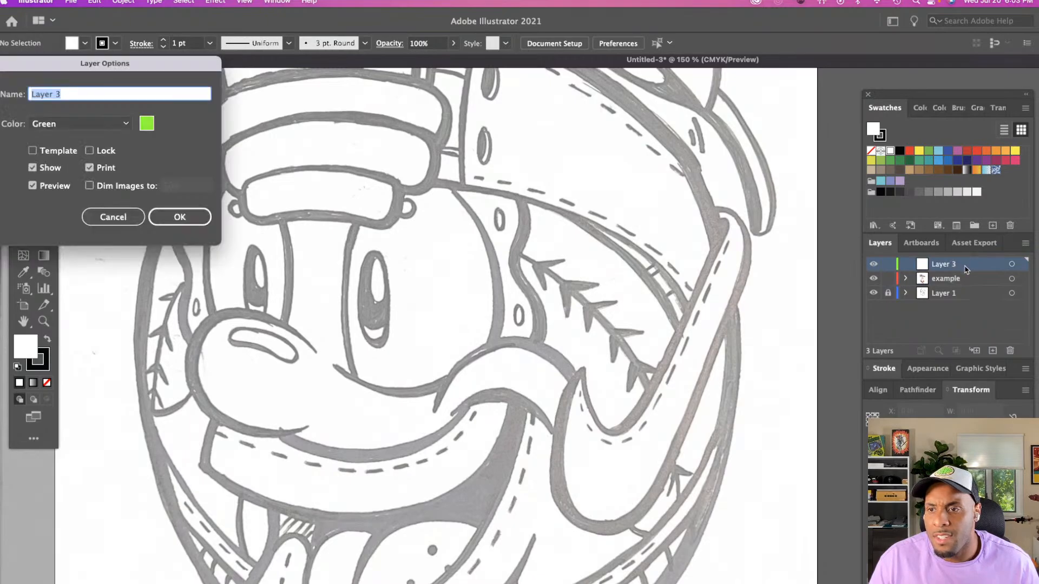
type("inking")
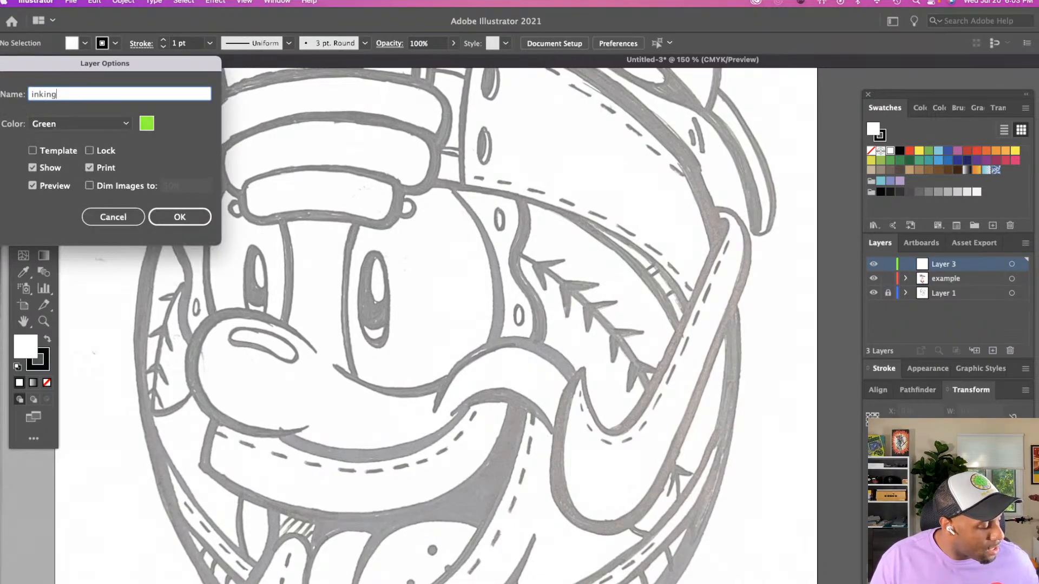
key("Return")
Trace the inner outline of the mascot's larger eye with the Pencil tool as one closed path about 1.6 in wide
scroll(243, 262, "right", 3)
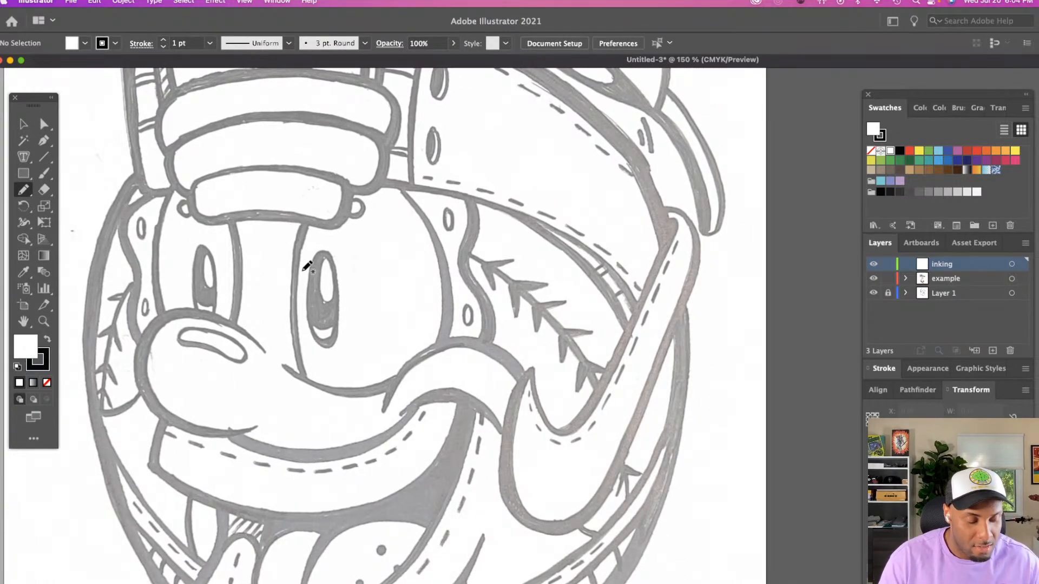
scroll(307, 266, "up", 1)
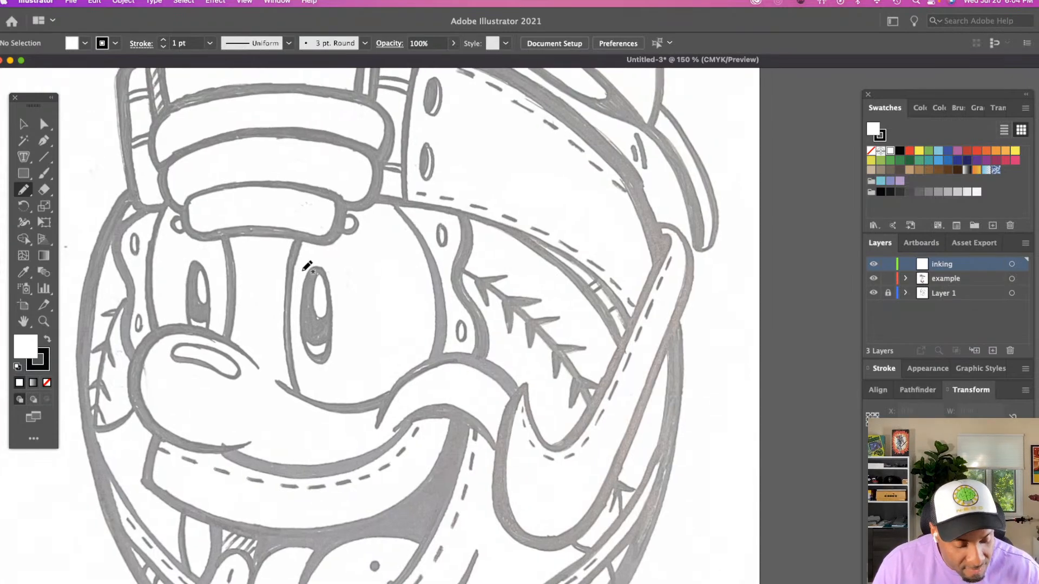
left_click_drag(301, 250, 301, 390)
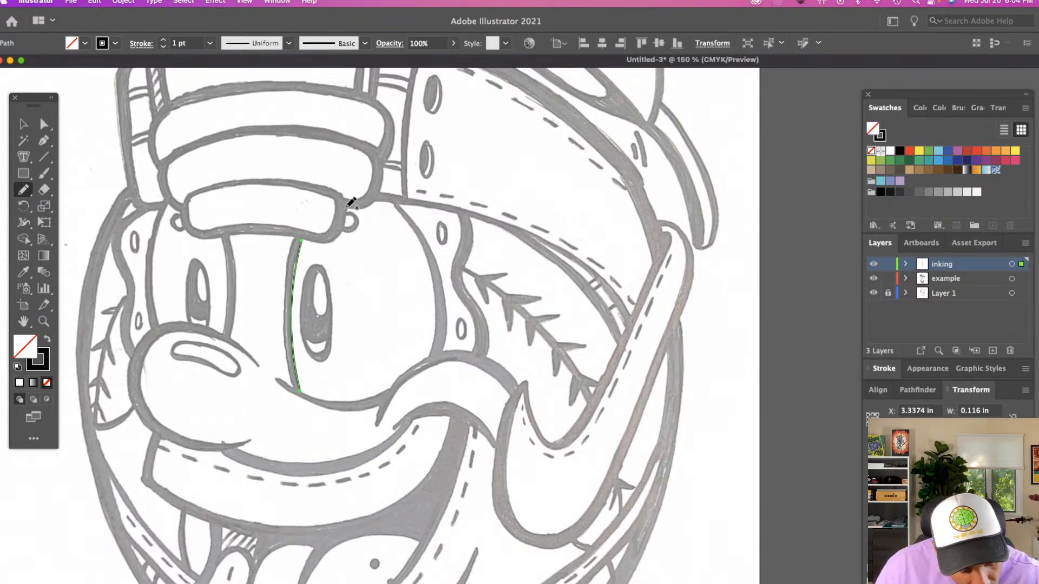
mouse_move(348, 208)
left_mouse_down()
mouse_move(335, 241)
mouse_move(302, 241)
left_mouse_up()
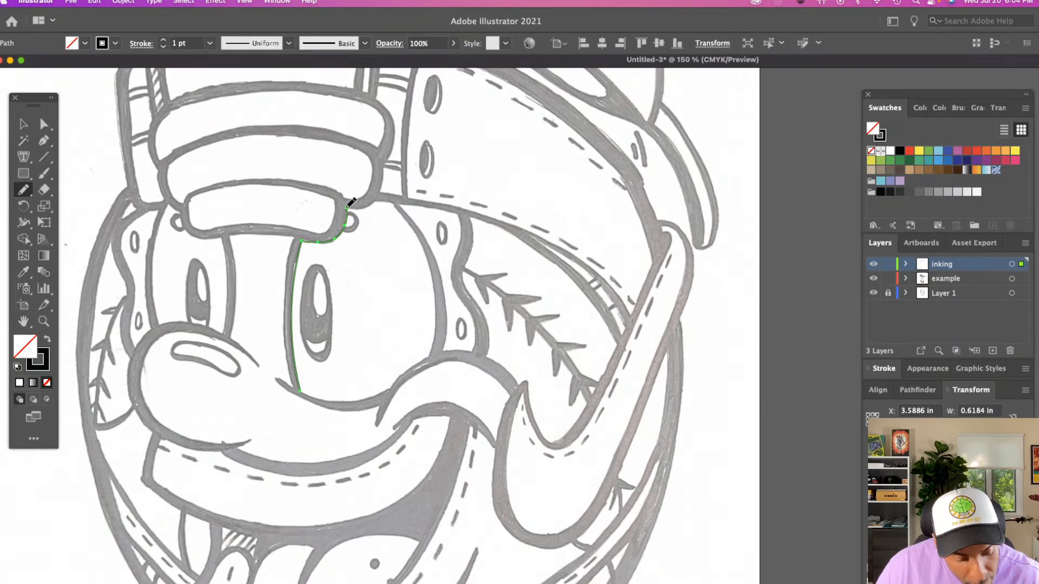
mouse_move(348, 208)
left_mouse_down()
mouse_move(396, 203)
mouse_move(414, 231)
mouse_move(434, 284)
mouse_move(431, 354)
left_mouse_up()
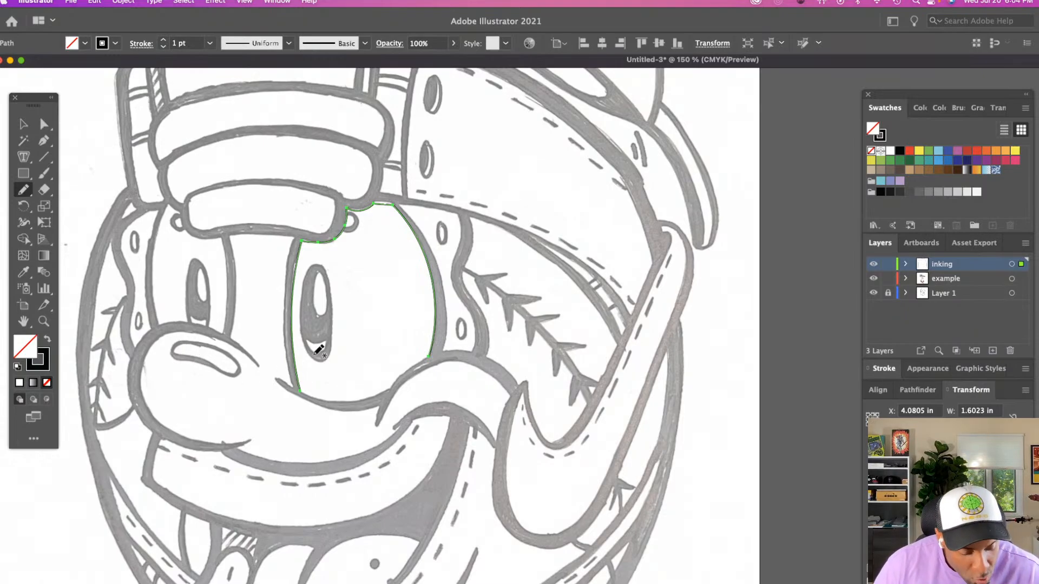
left_click_drag(431, 355, 384, 390)
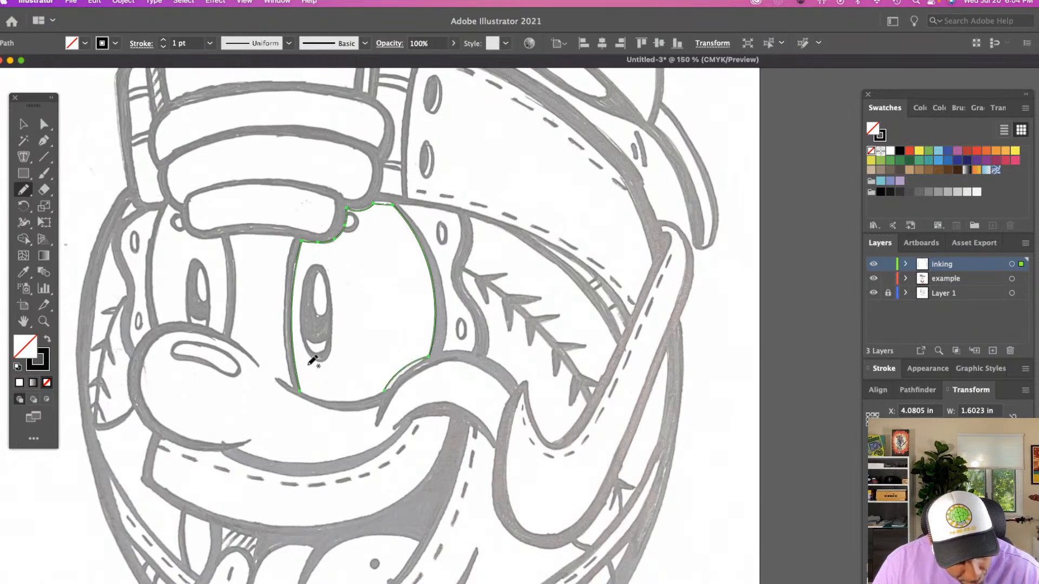
mouse_move(300, 390)
left_mouse_down()
mouse_move(326, 401)
mouse_move(385, 390)
left_mouse_up()
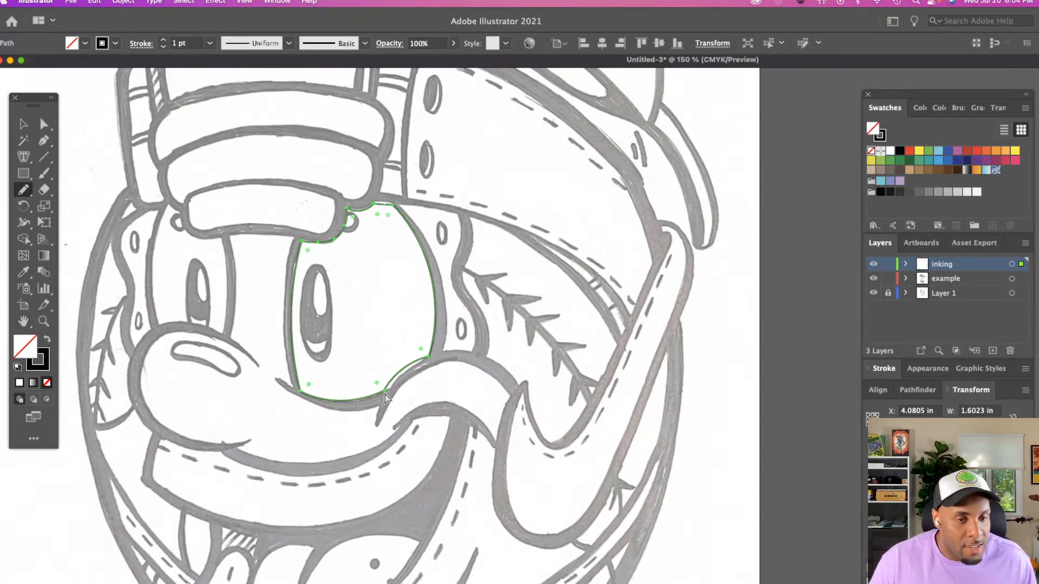
Adjust the anchor points where the larger eye's outline meets the cheek so the curve follows the sketch, and deselect the path
key("a")
left_click(411, 362)
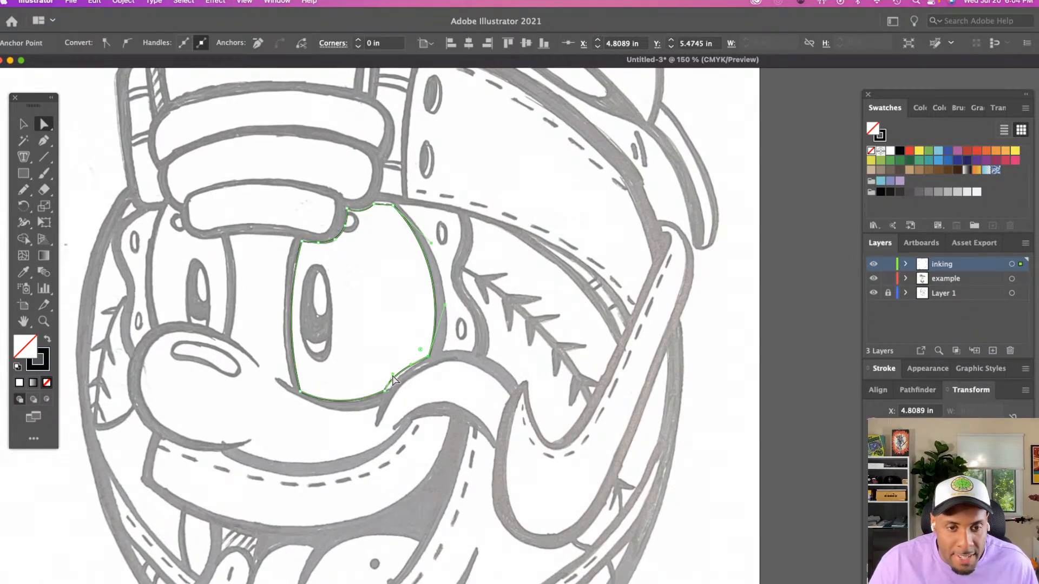
left_click(393, 375)
left_click_drag(394, 375, 361, 403)
left_click(350, 363)
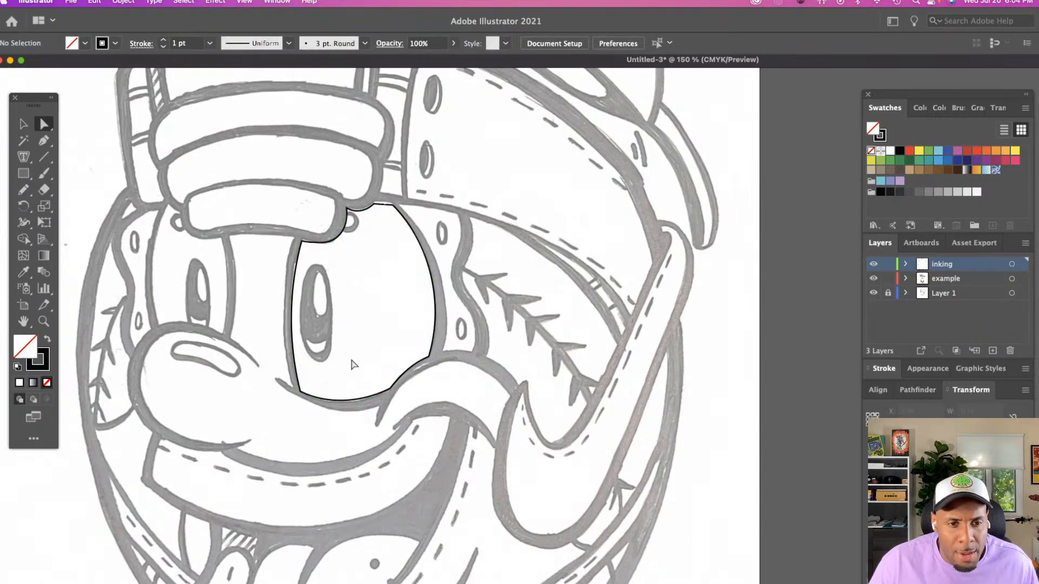
Draw an upright ellipse about 0.32 in wide over the sketched pupil of the larger eye
key("z")
left_click(351, 363)
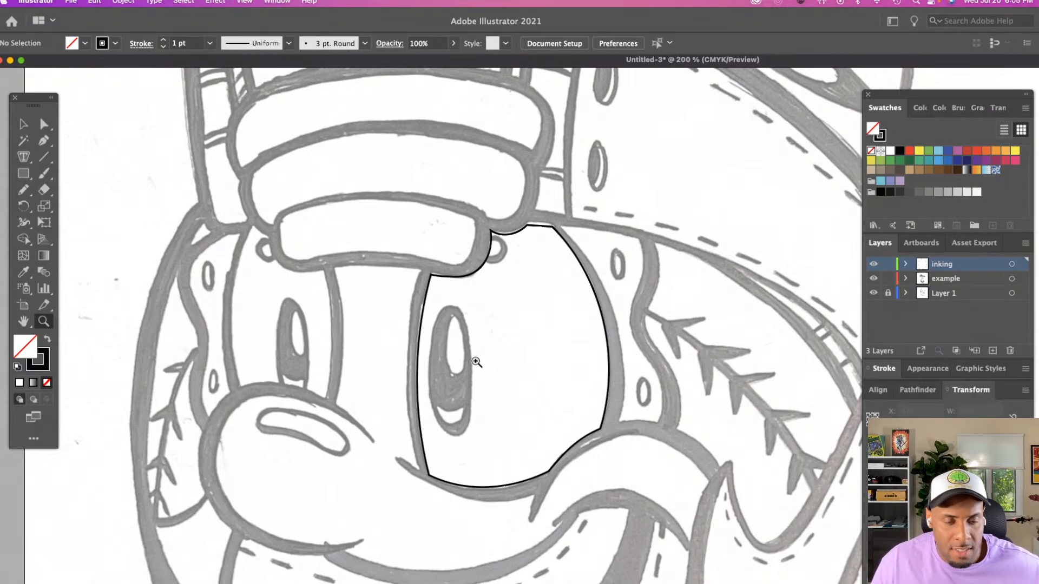
key("n")
scroll(373, 346, "right", 5)
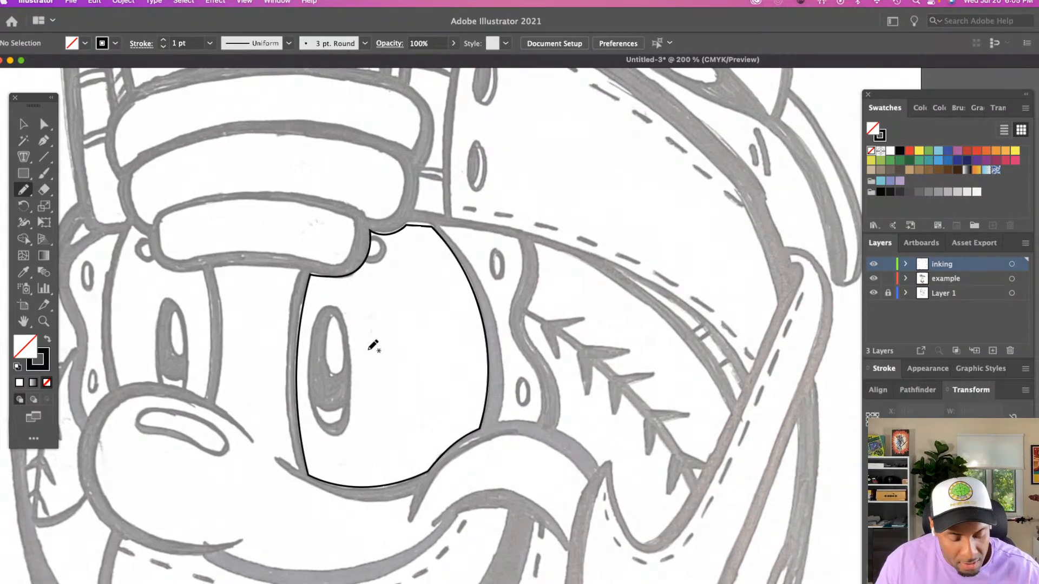
scroll(373, 346, "right", 2)
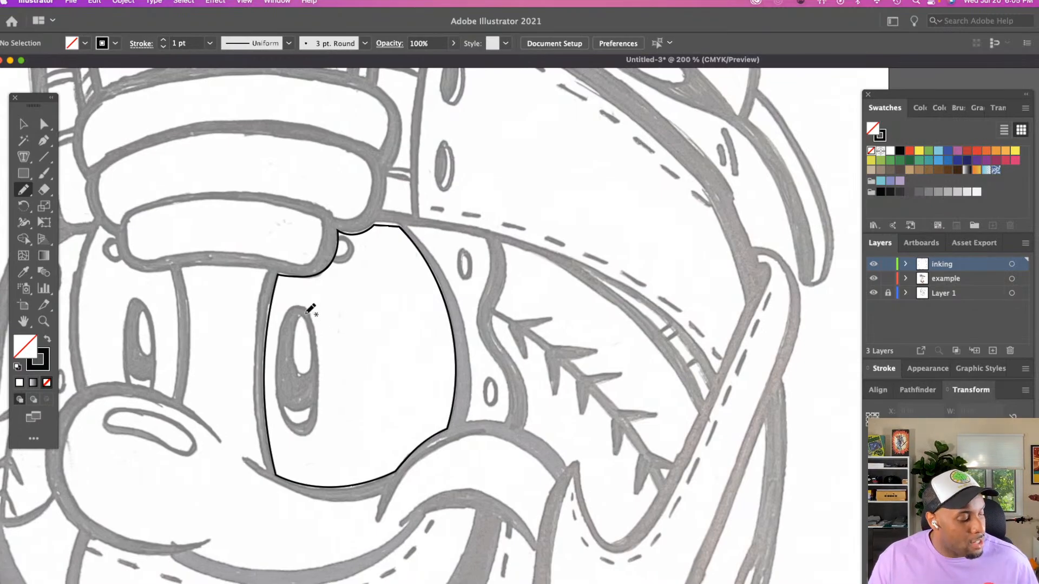
key("b")
left_click(24, 173)
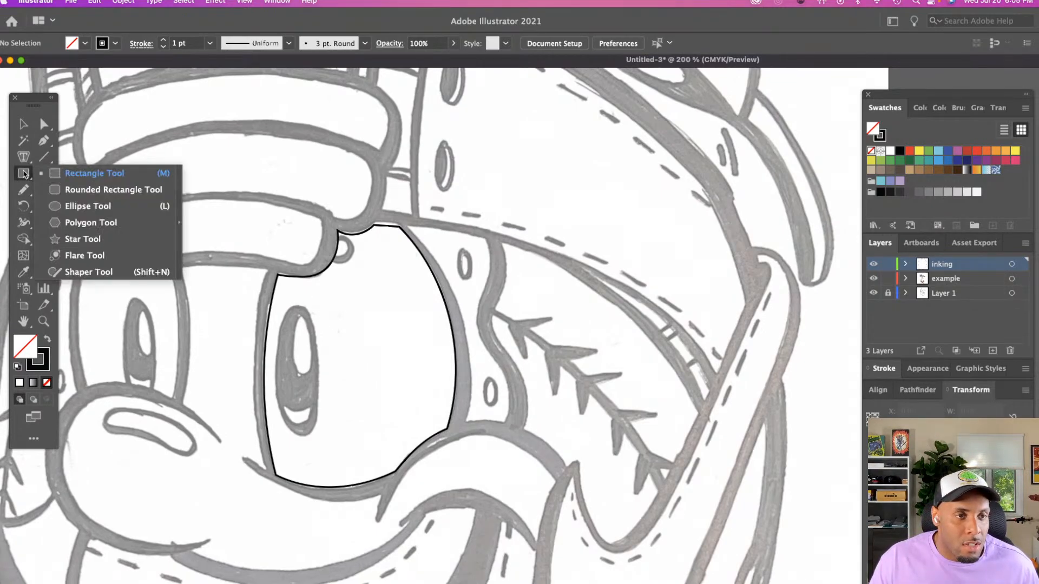
left_click(81, 206)
left_click_drag(283, 309, 322, 437)
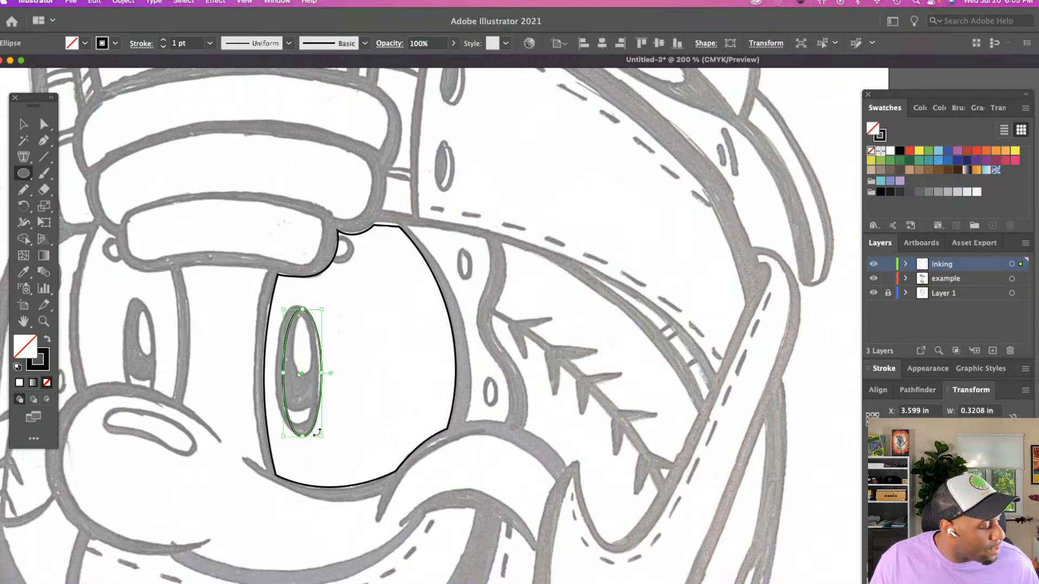
Resize the pupil ellipse to about 0.37 in wide, extending it upward to fit the sketched pupil's outer edge
key("v")
left_click_drag(324, 372, 276, 373)
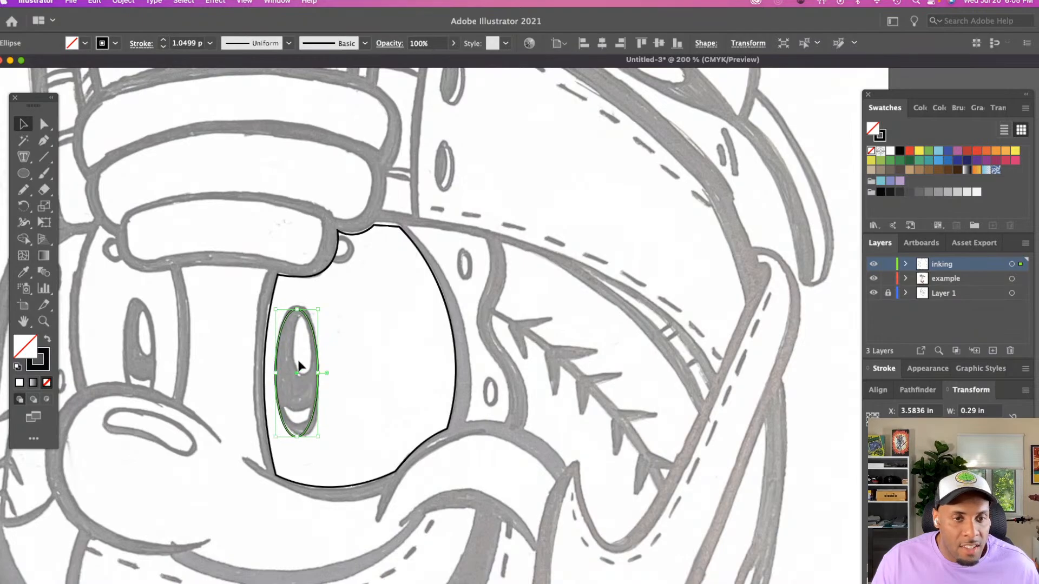
left_click_drag(299, 309, 299, 303)
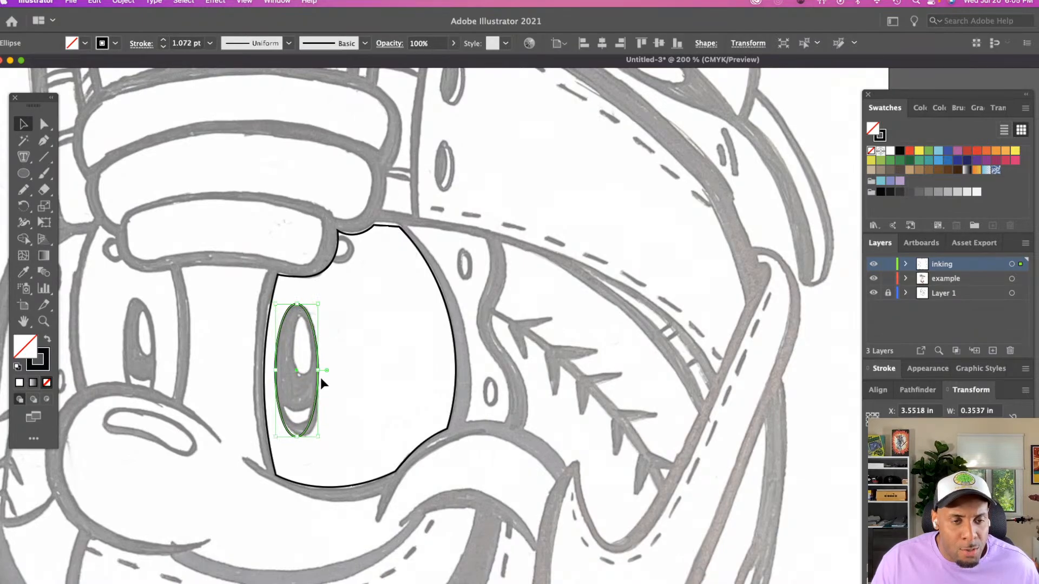
left_click_drag(319, 372, 322, 372)
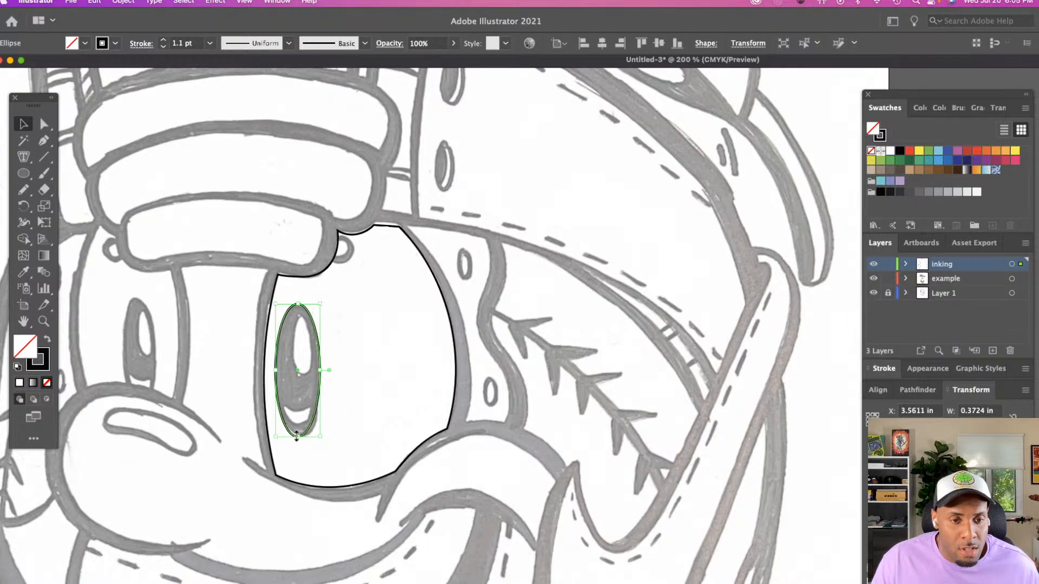
left_click_drag(296, 437, 297, 436)
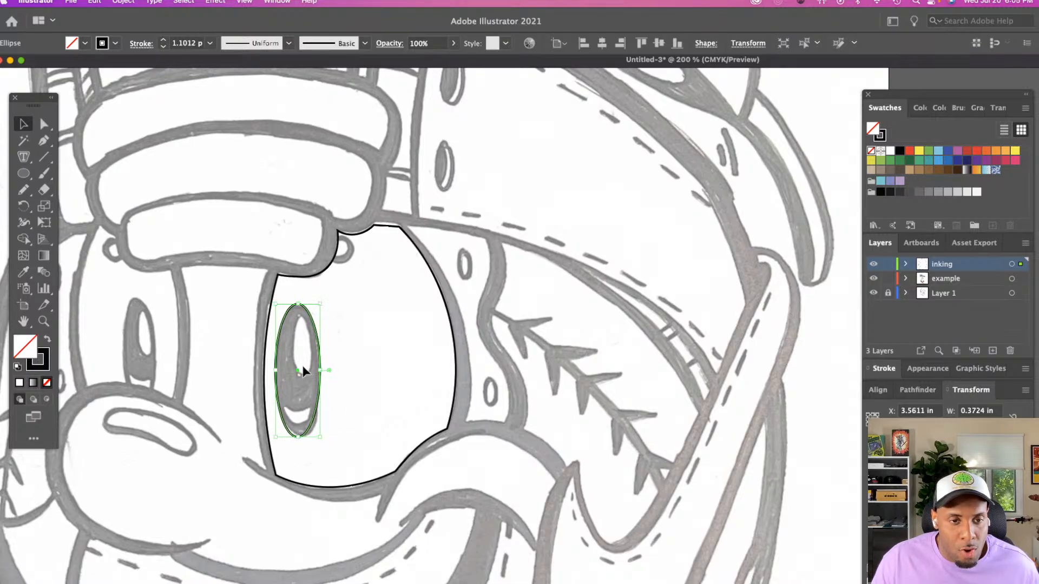
key("super+shift+a")
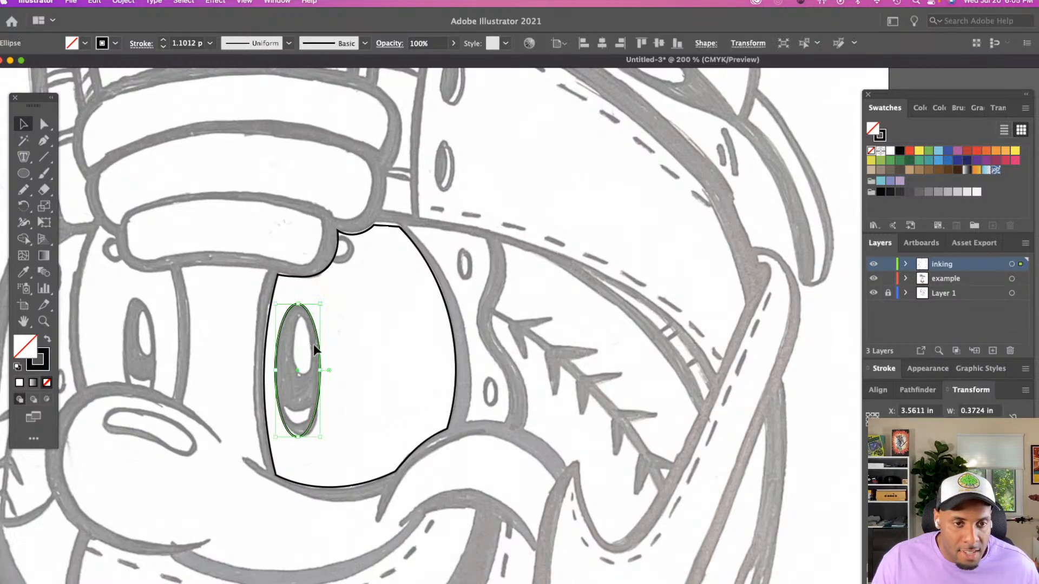
Copy the larger eye's pupil ellipse in front of itself and scale the copy to about 0.15 in wide over the sketched upper highlight
left_click(320, 349)
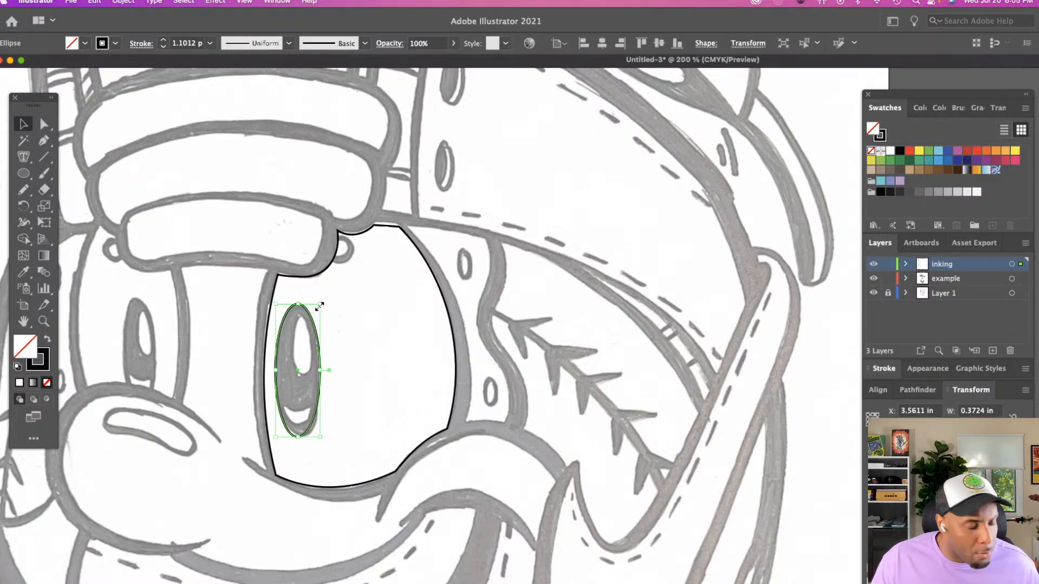
left_click_drag(320, 304, 310, 326)
key("super+c")
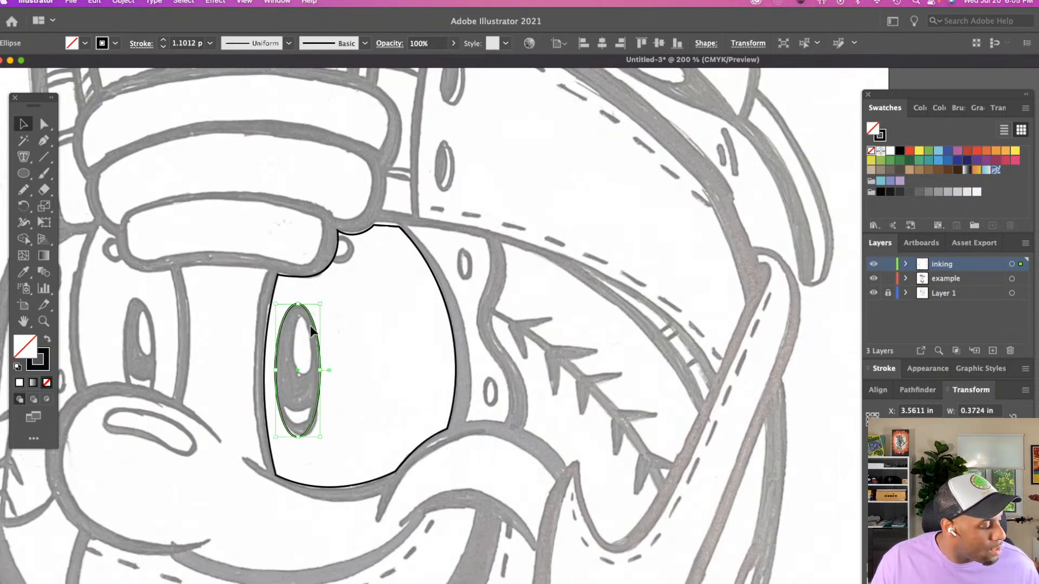
key("super+f")
mouse_move(321, 301)
left_mouse_down()
mouse_move(304, 358)
mouse_move(292, 349)
mouse_move(304, 317)
mouse_move(310, 347)
mouse_move(301, 312)
mouse_move(312, 347)
left_mouse_up()
left_click(345, 394)
Trace the crescent highlight near the bottom of the larger eye's pupil with the Pencil tool as a closed path about 0.24 in wide
scroll(342, 390, "down", 1)
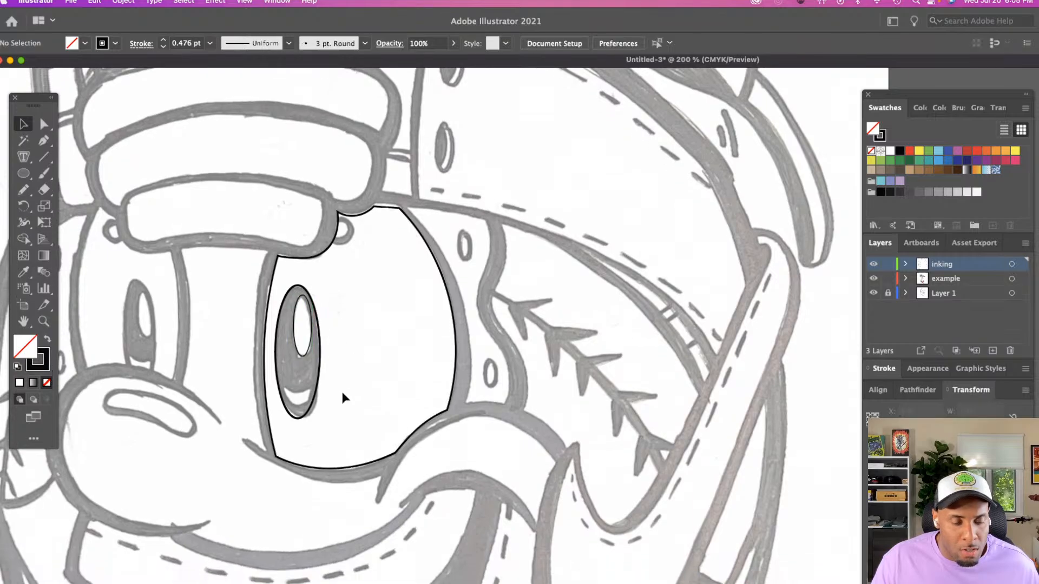
key("z")
left_click(331, 406)
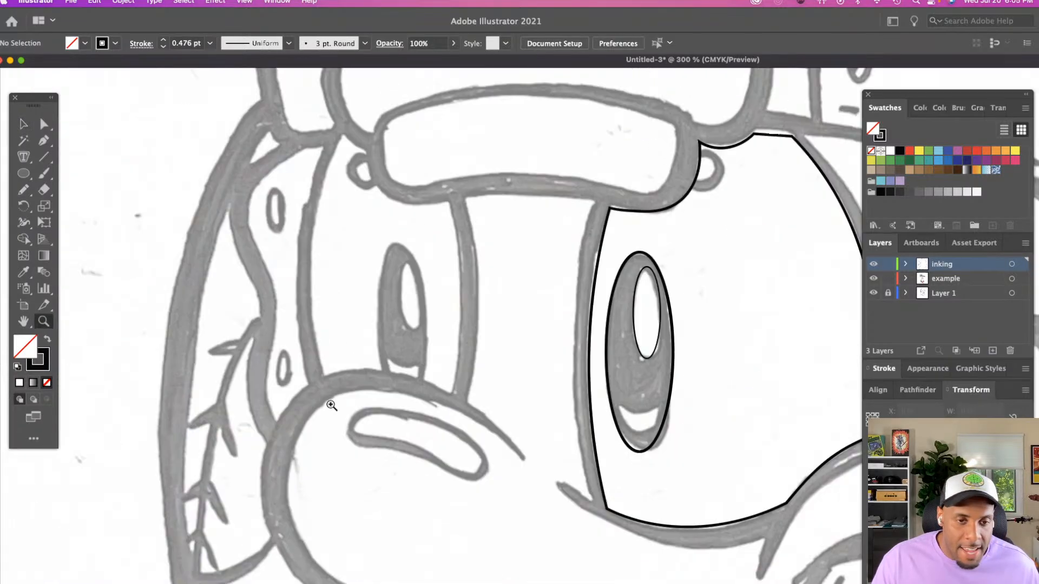
scroll(480, 390, "right", 1)
left_click(479, 391)
scroll(478, 391, "right", 10)
scroll(478, 390, "right", 5)
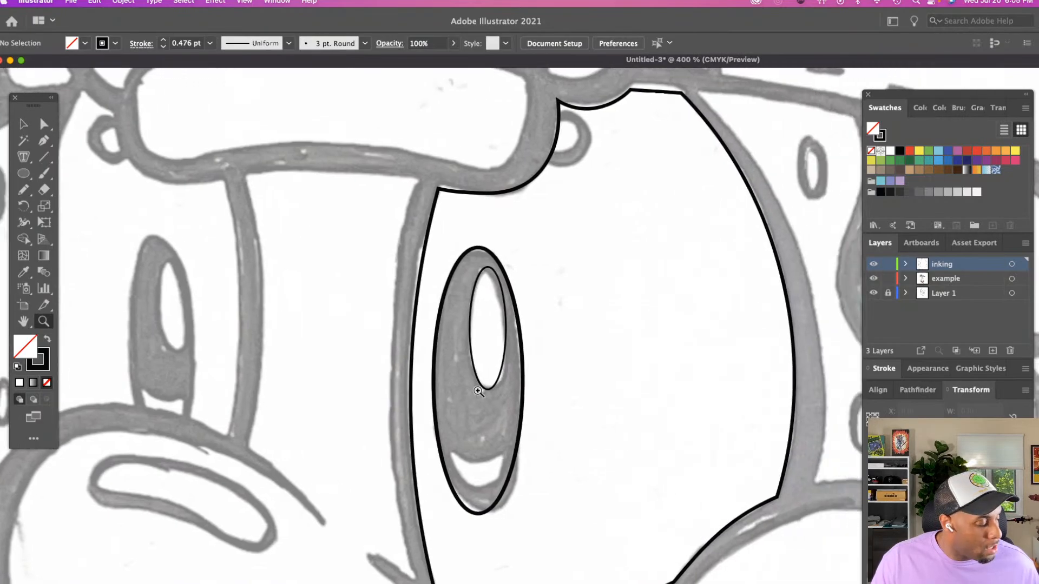
key("n")
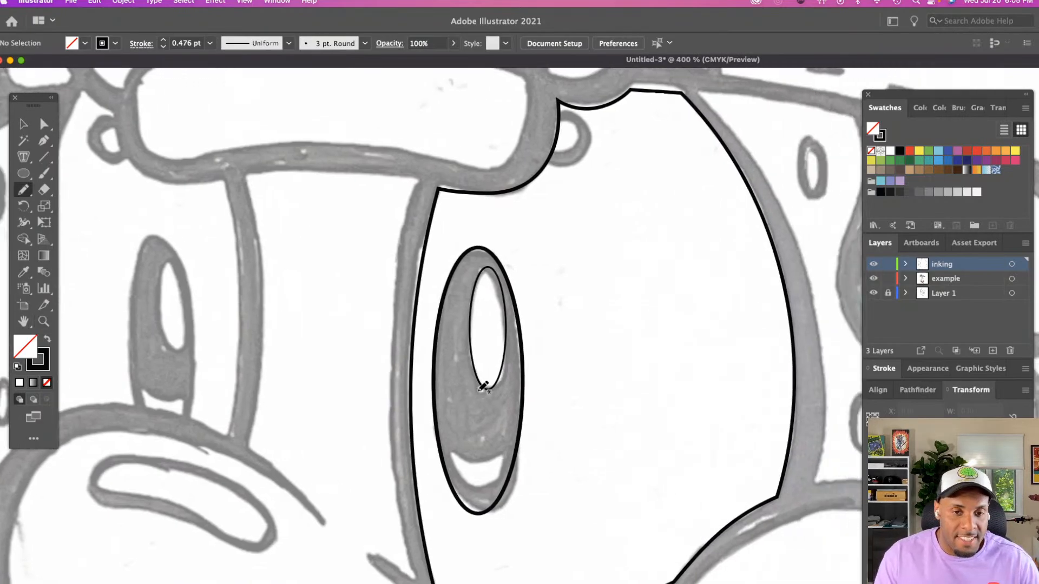
scroll(462, 392, "right", 5)
scroll(462, 392, "right", 3)
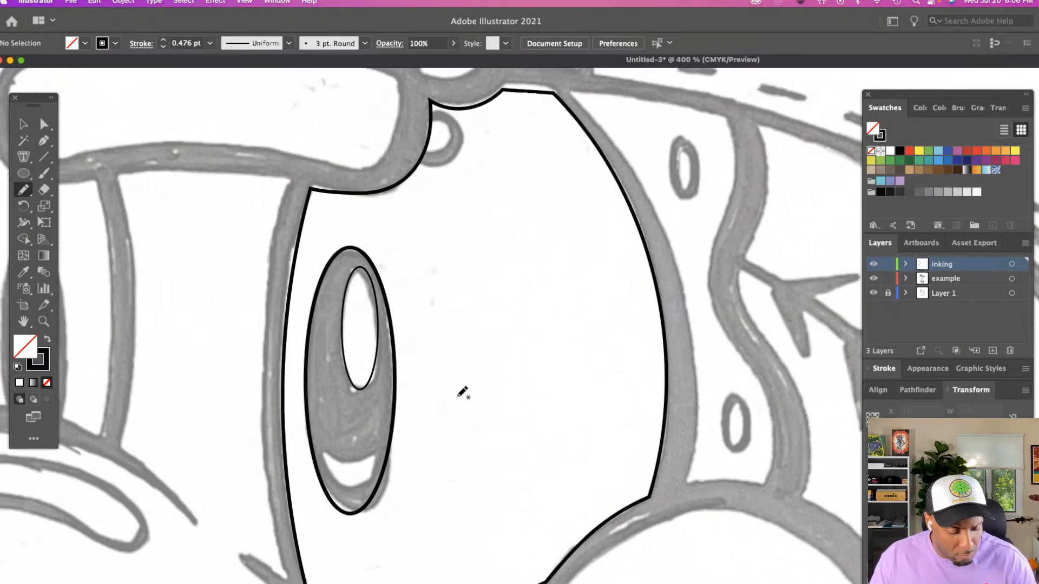
left_click_drag(323, 454, 342, 496)
mouse_move(360, 496)
left_mouse_down()
mouse_move(381, 457)
mouse_move(344, 470)
mouse_move(383, 455)
left_mouse_up()
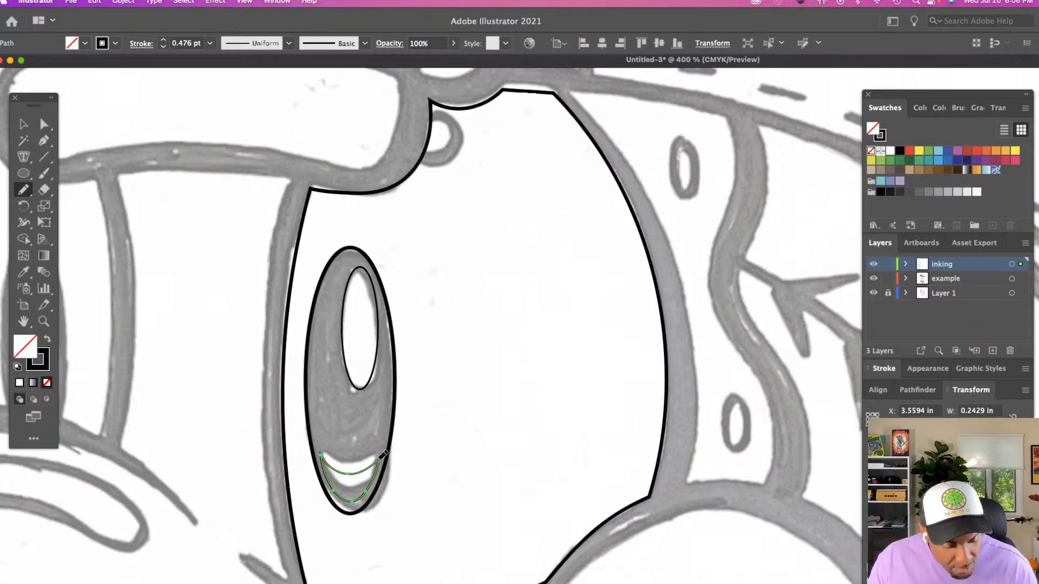
Give the crescent highlight a white fill and no stroke
key("v")
left_click(359, 479)
left_click(357, 472)
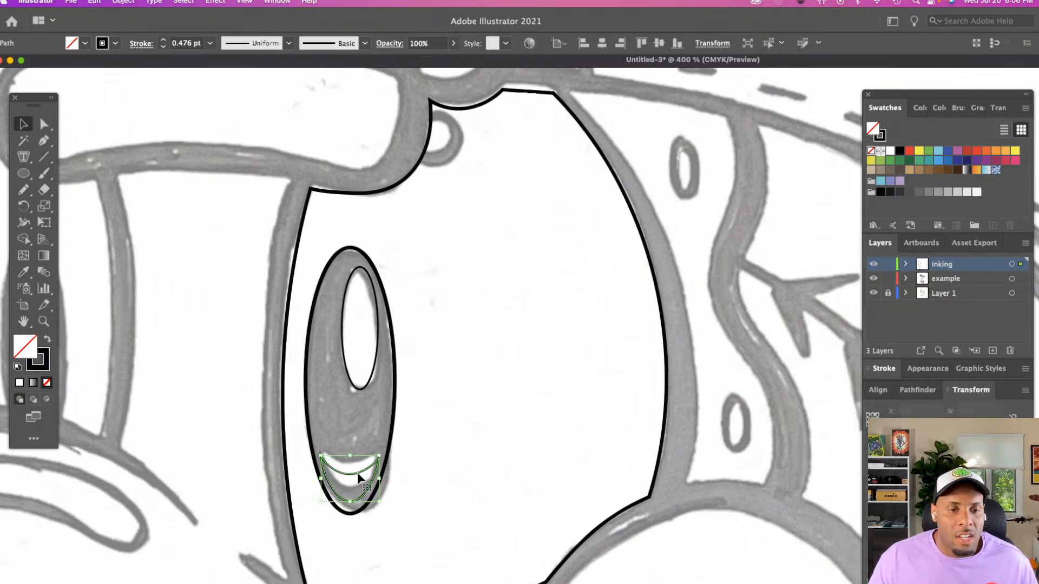
key("shift+x")
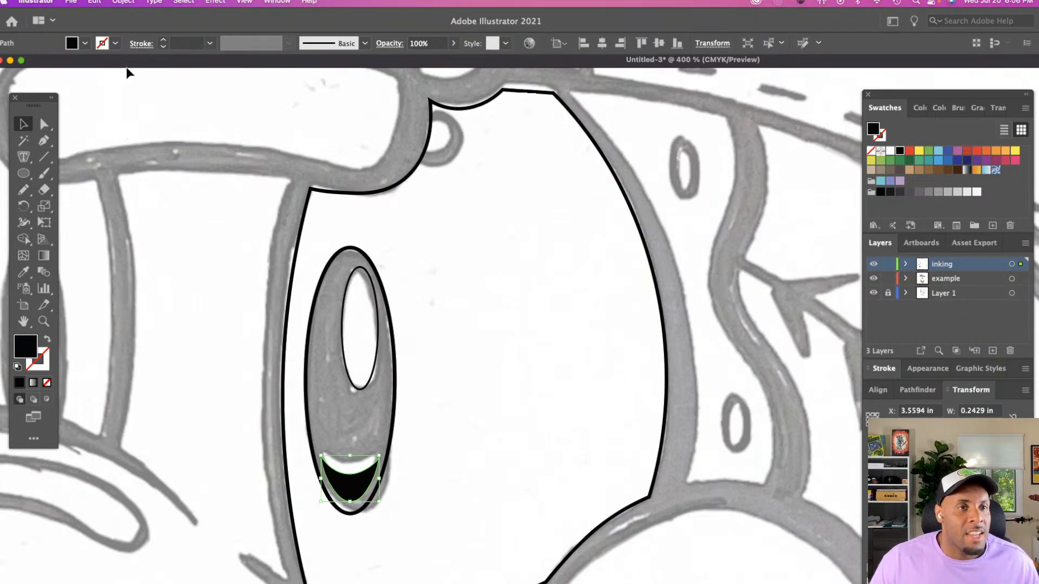
left_click(73, 43)
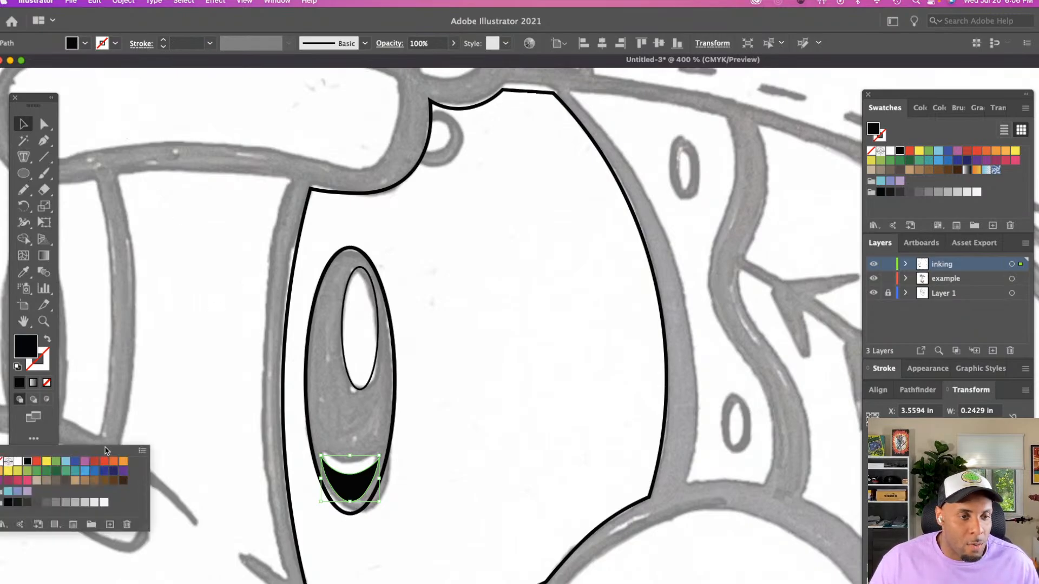
left_click(18, 461)
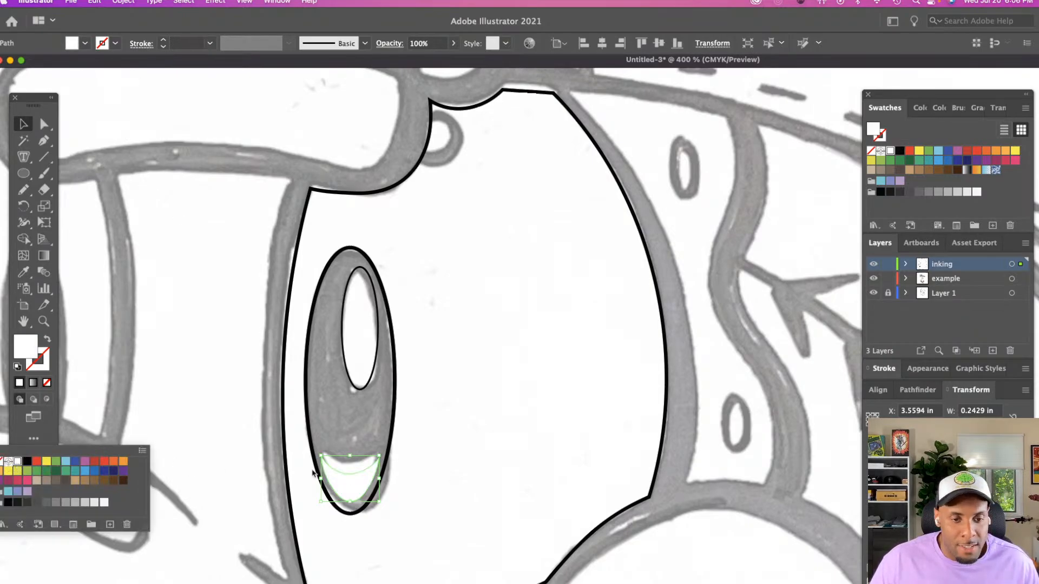
Make the small upper highlight ellipse white with no stroke, and deselect it
left_click(323, 369)
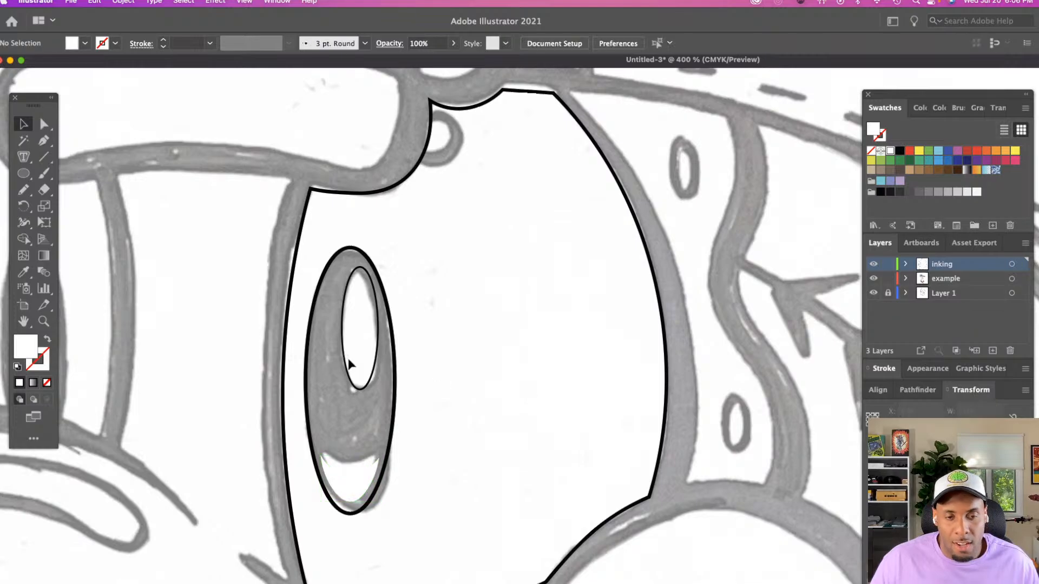
left_click(355, 362)
key("shift+x")
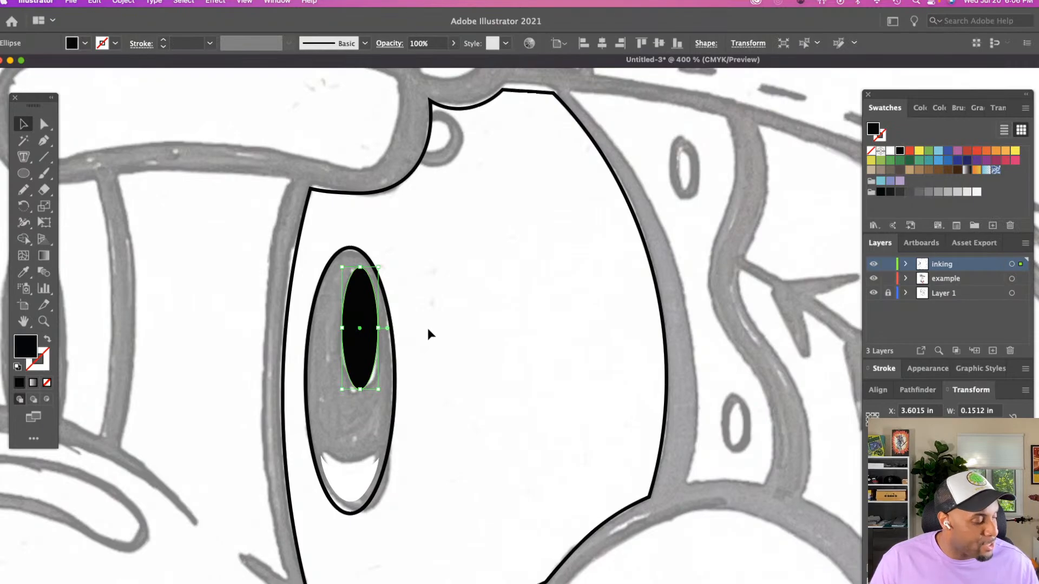
key("i")
left_click(441, 359)
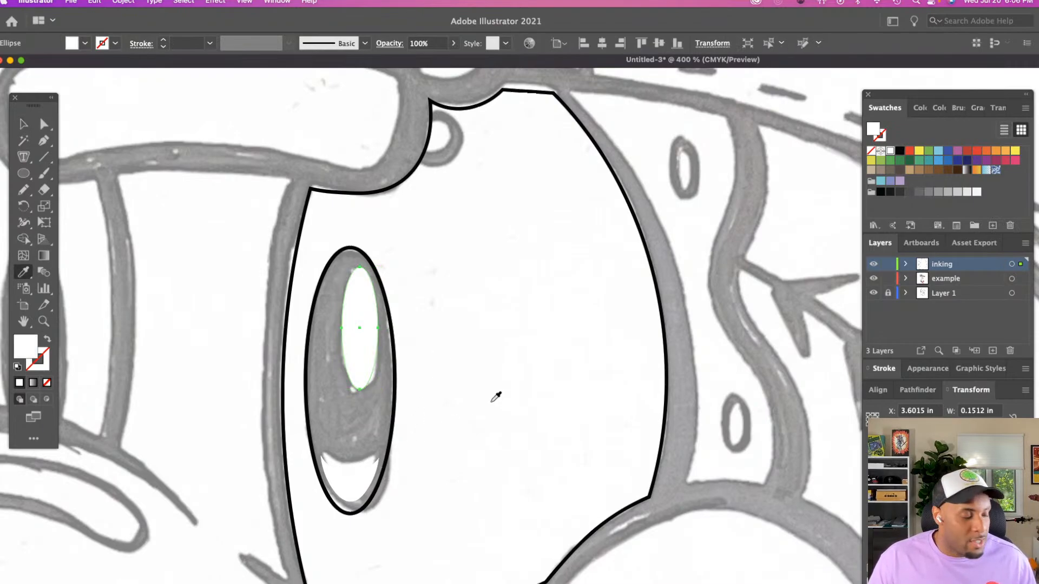
key("v")
left_click(543, 398)
Swap the outer pupil ellipse's fill and stroke so it is solid black with no stroke, and deselect it
left_click(394, 410)
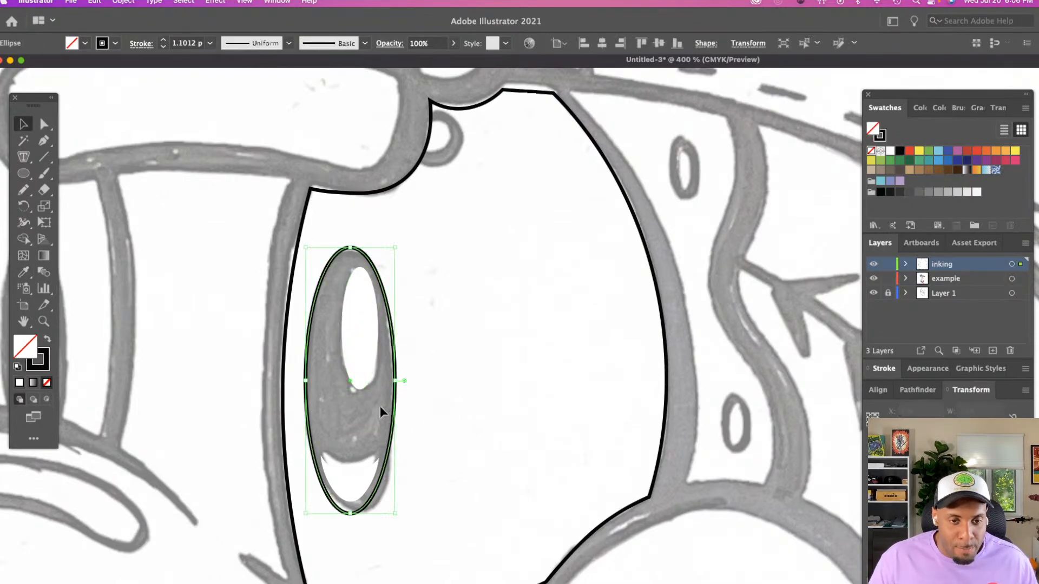
key("shift+x")
left_click(464, 408)
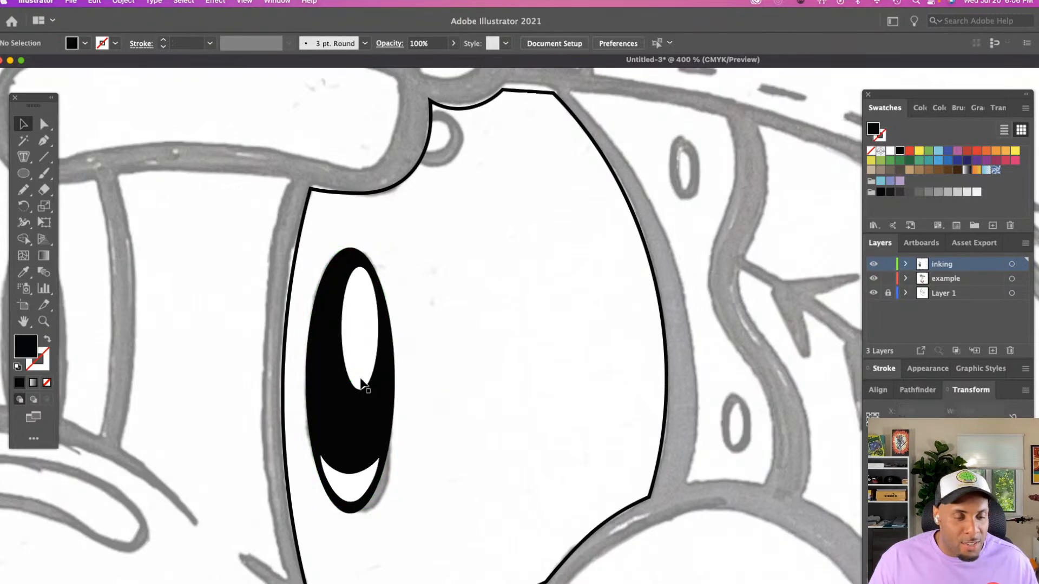
Select the finished pupil with both highlights and place a duplicate over the sketched pupil of the smaller eye
scroll(361, 382, "left", 3)
key("z")
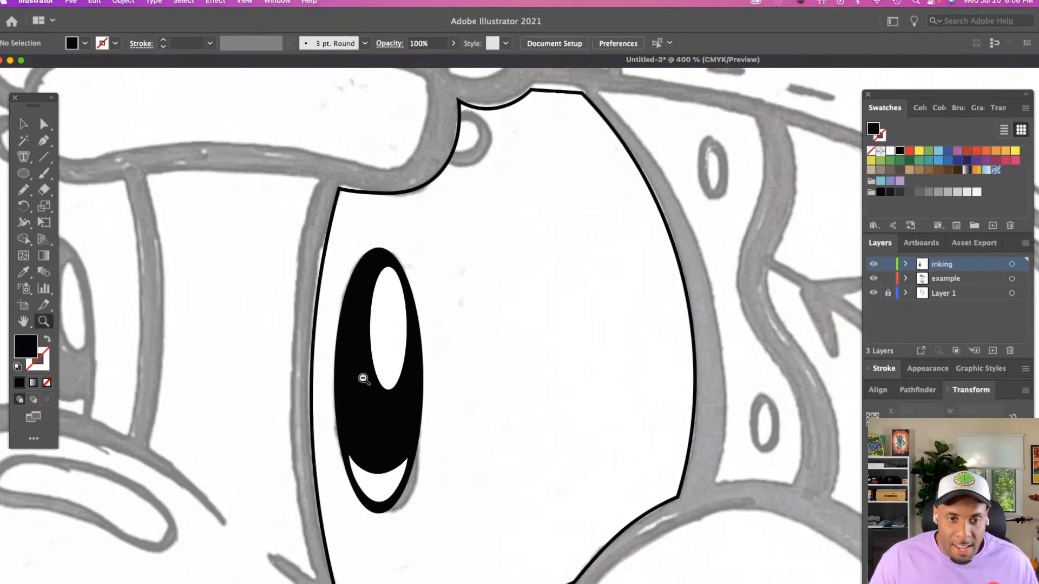
left_click(363, 378, "alt")
left_click(363, 378, "alt")
scroll(362, 379, "right", 10)
scroll(363, 379, "down", 5)
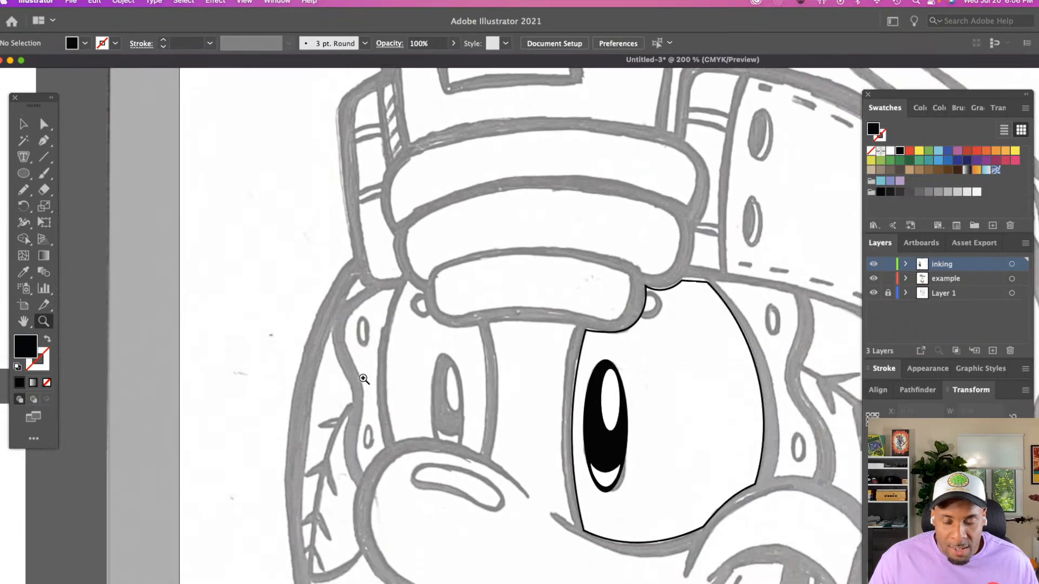
scroll(524, 391, "right", 4)
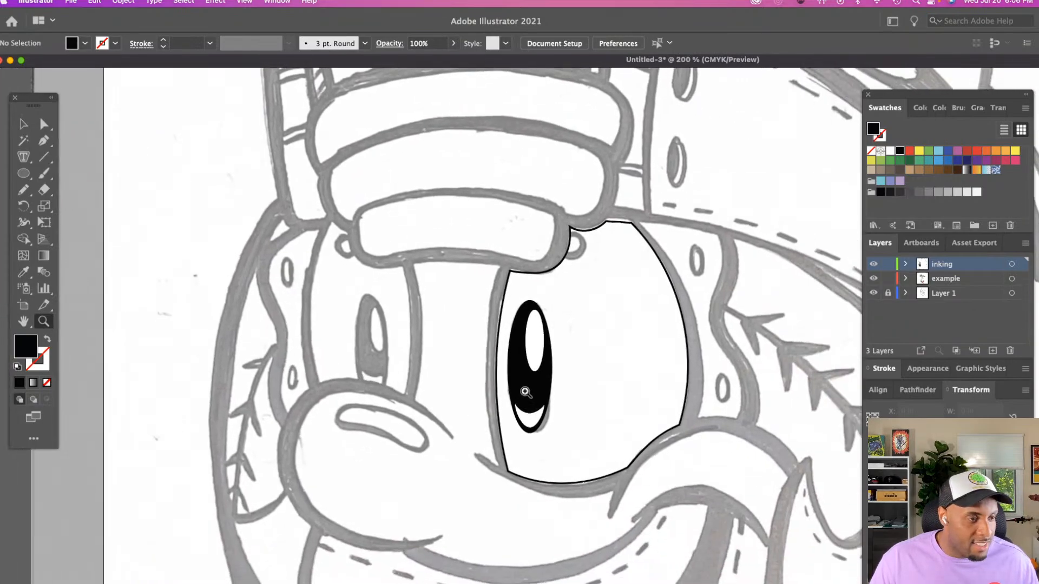
key("v")
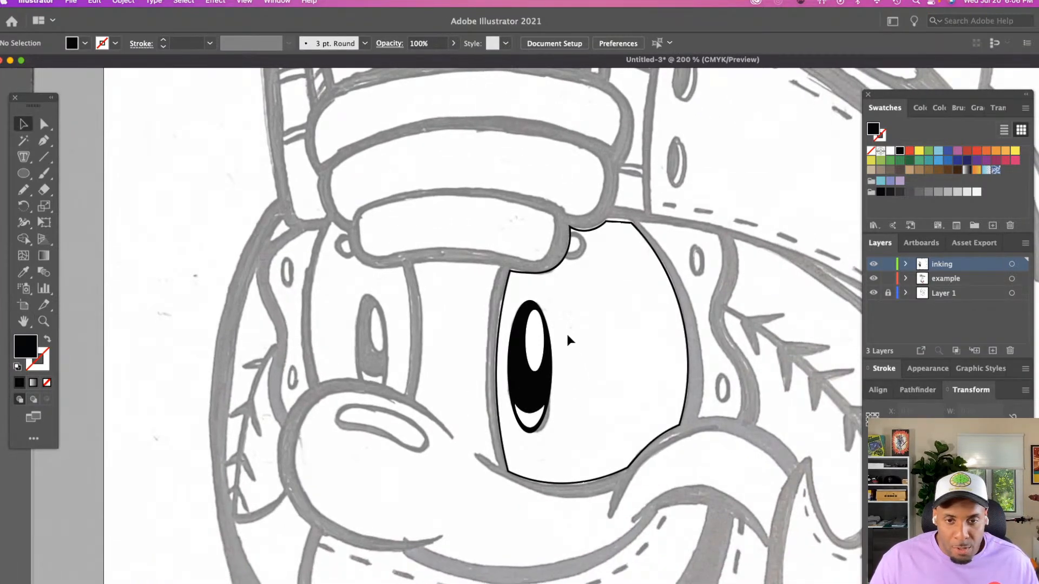
left_click(536, 400)
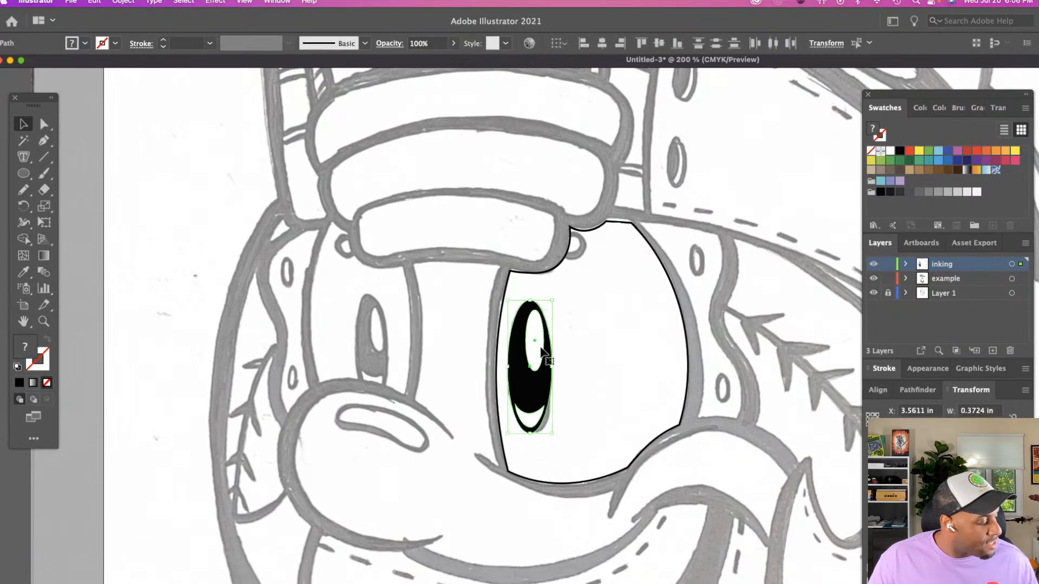
left_click_drag(539, 332, 380, 325)
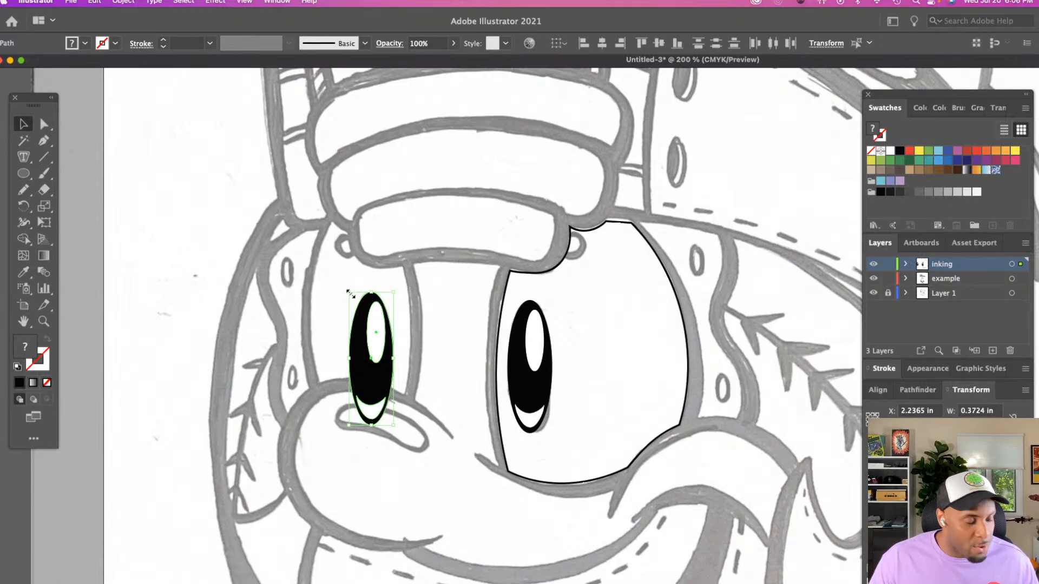
Scale the duplicated pupil down to about 0.30 in wide, align it with the smaller eye's sketched pupil, and deselect it
left_click_drag(351, 294, 357, 316)
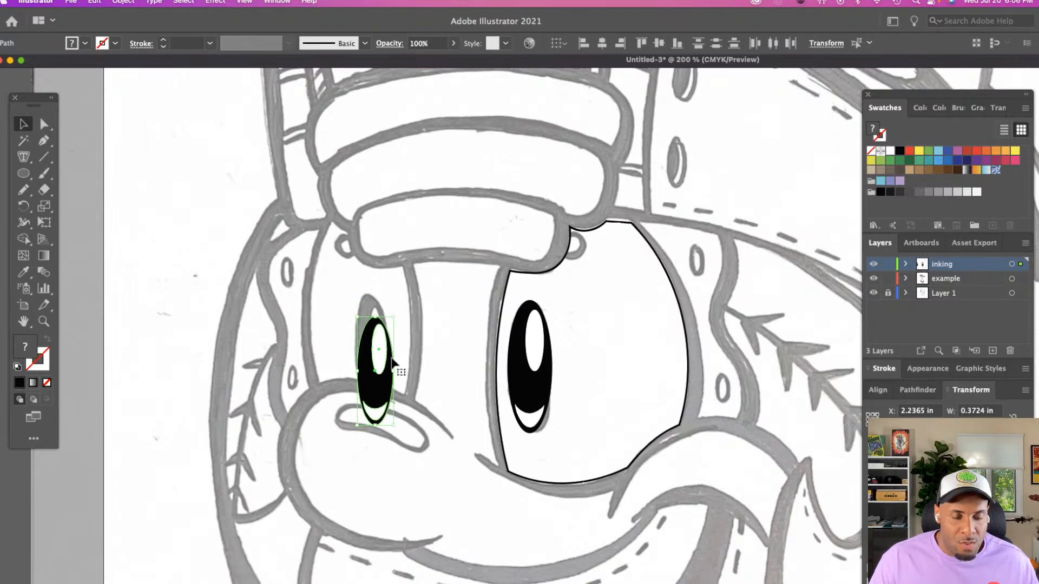
left_click_drag(388, 379, 384, 357)
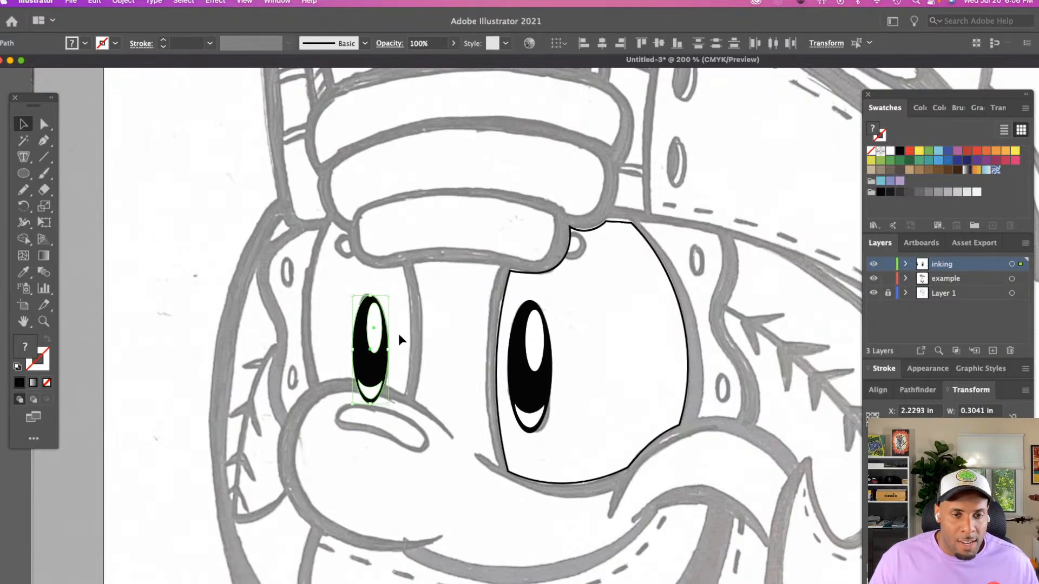
left_click(399, 335)
left_click_drag(347, 293, 380, 382)
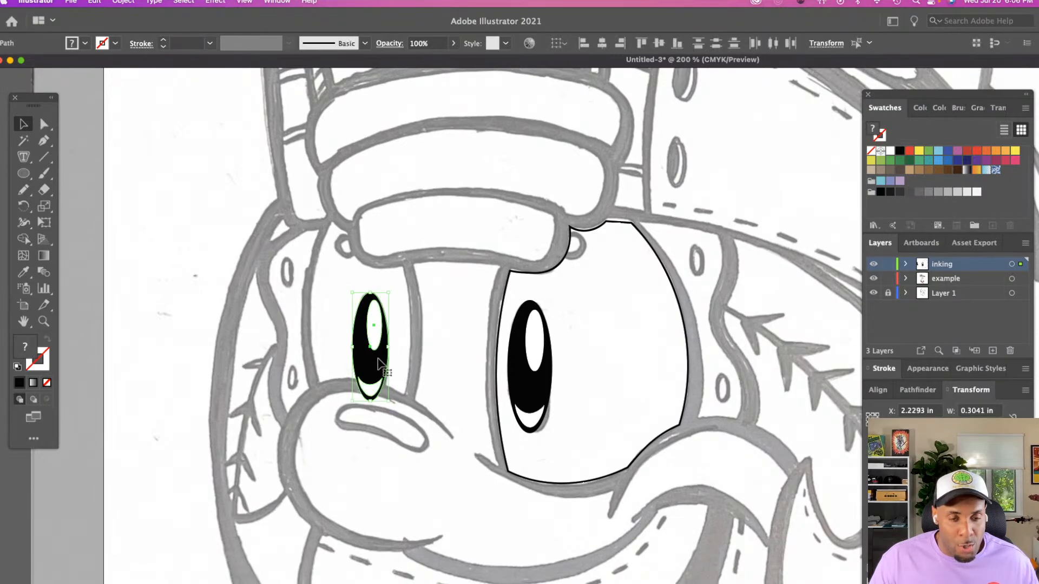
left_click(398, 353)
Trace the smaller eye's inner outline with the Pencil tool as a closed path about 0.83 in wide, sampling the larger eye's 1 pt black stroke
key("z")
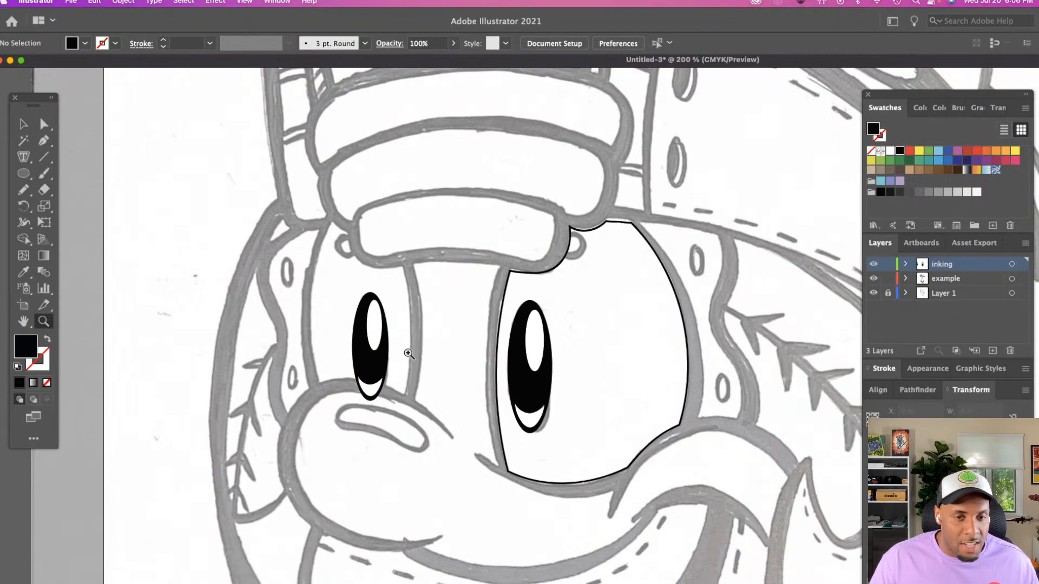
left_click(590, 359)
scroll(535, 361, "down", 3)
left_click(403, 330)
scroll(404, 329, "right", 3)
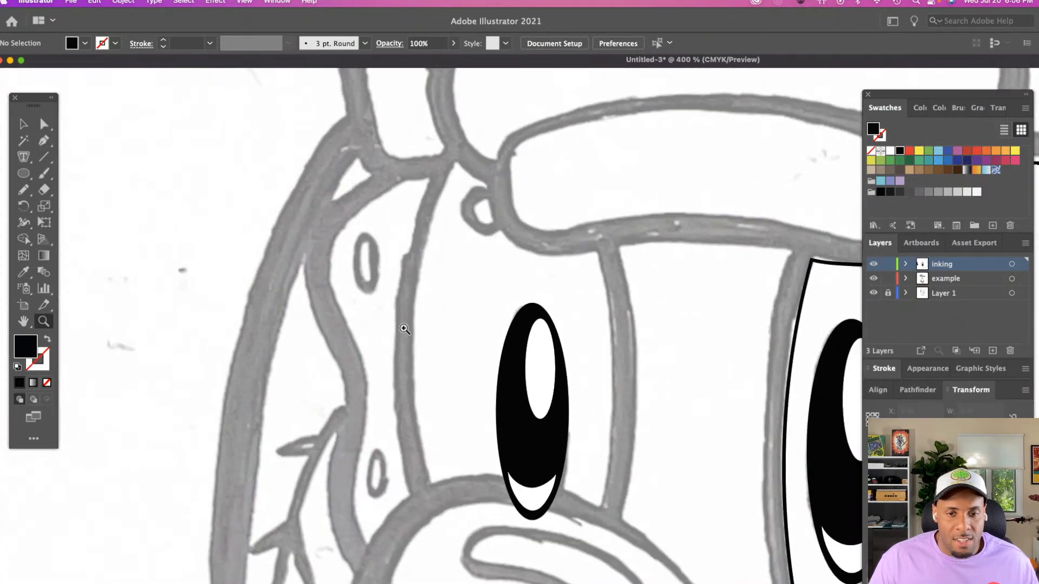
scroll(404, 328, "right", 3)
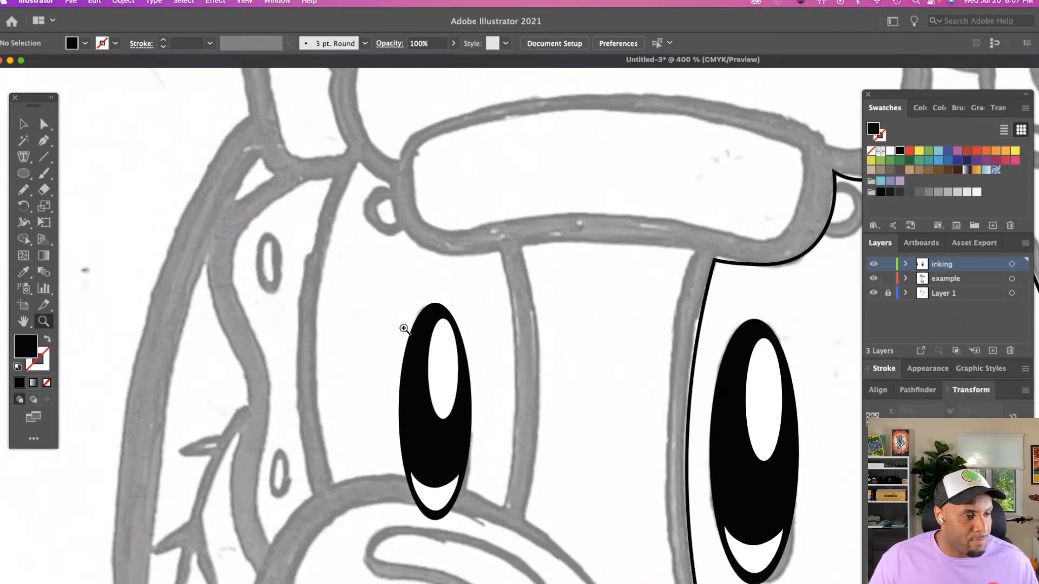
key("n")
scroll(404, 329, "right", 2)
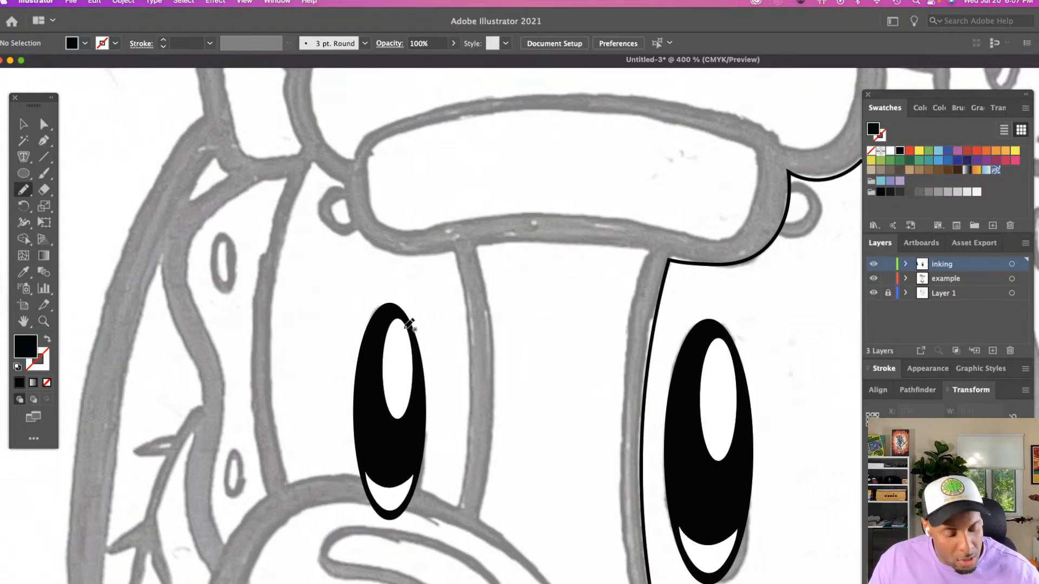
mouse_move(312, 163)
left_mouse_down()
mouse_move(280, 273)
mouse_move(272, 349)
mouse_move(286, 477)
mouse_move(374, 475)
mouse_move(457, 505)
left_mouse_up()
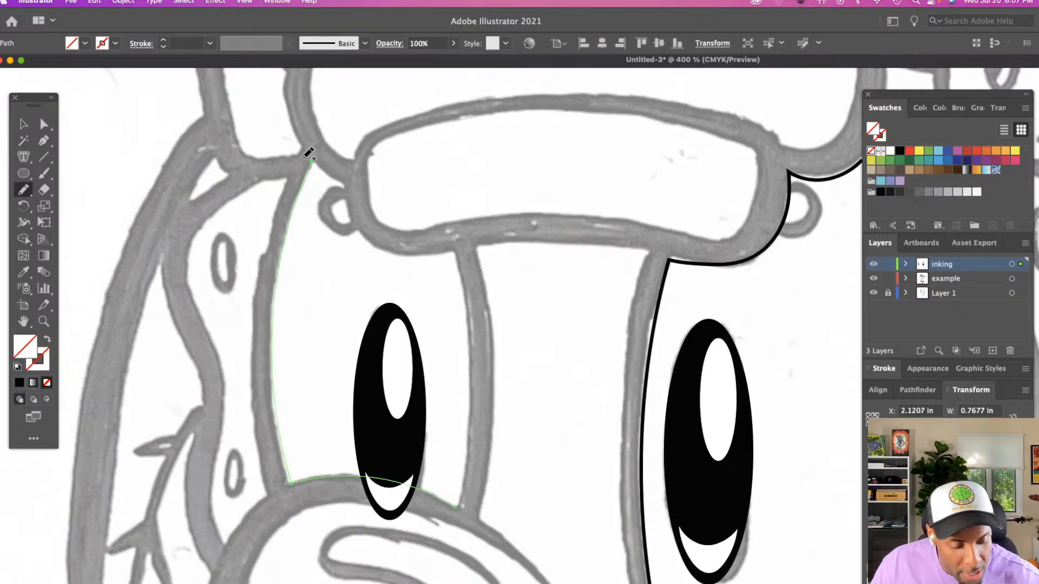
mouse_move(313, 160)
left_mouse_down()
mouse_move(339, 178)
mouse_move(328, 198)
mouse_move(347, 182)
left_mouse_up()
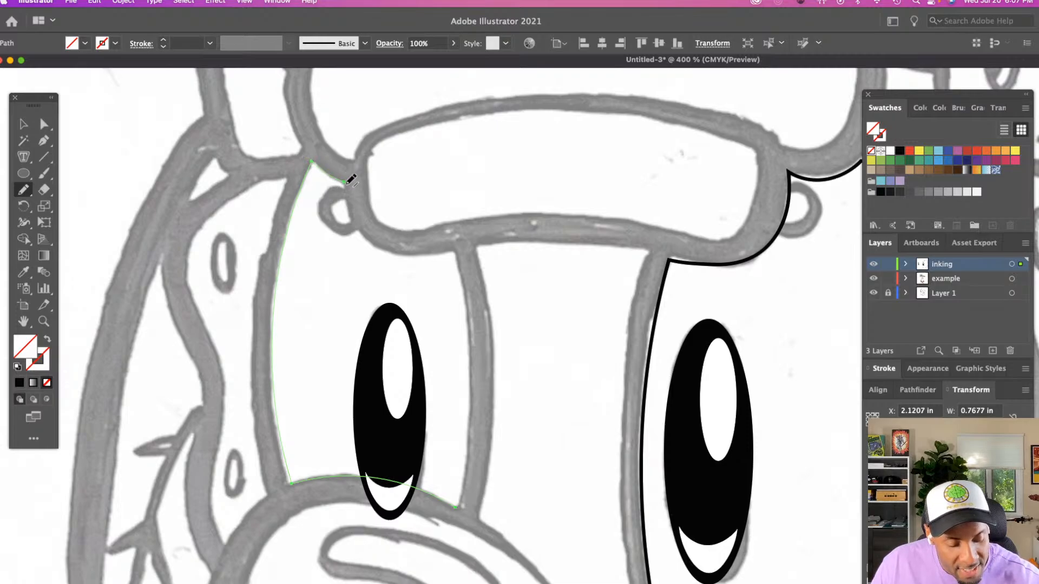
left_click_drag(365, 229, 442, 249)
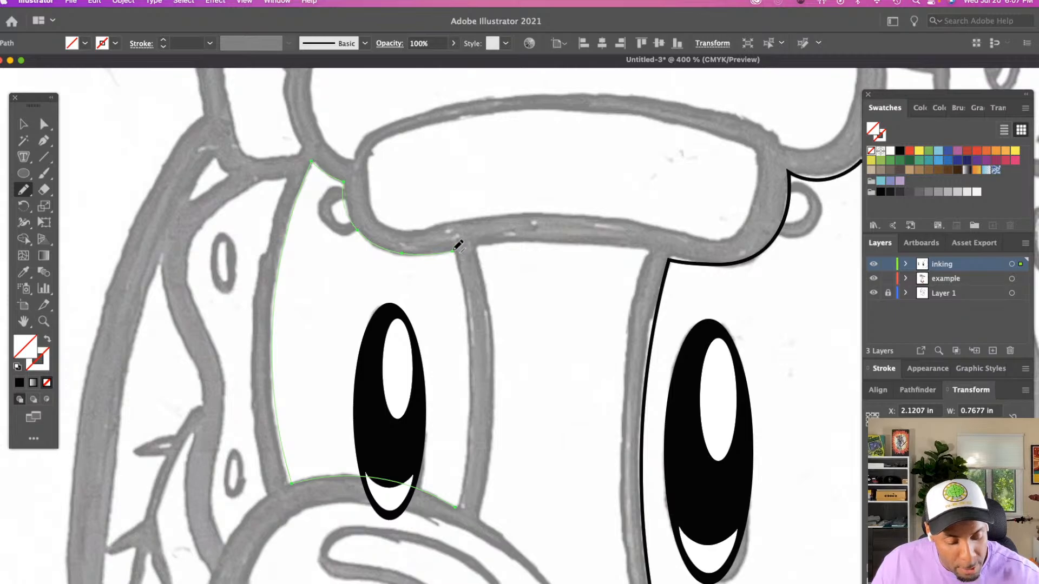
left_click_drag(472, 417, 460, 503)
key("i")
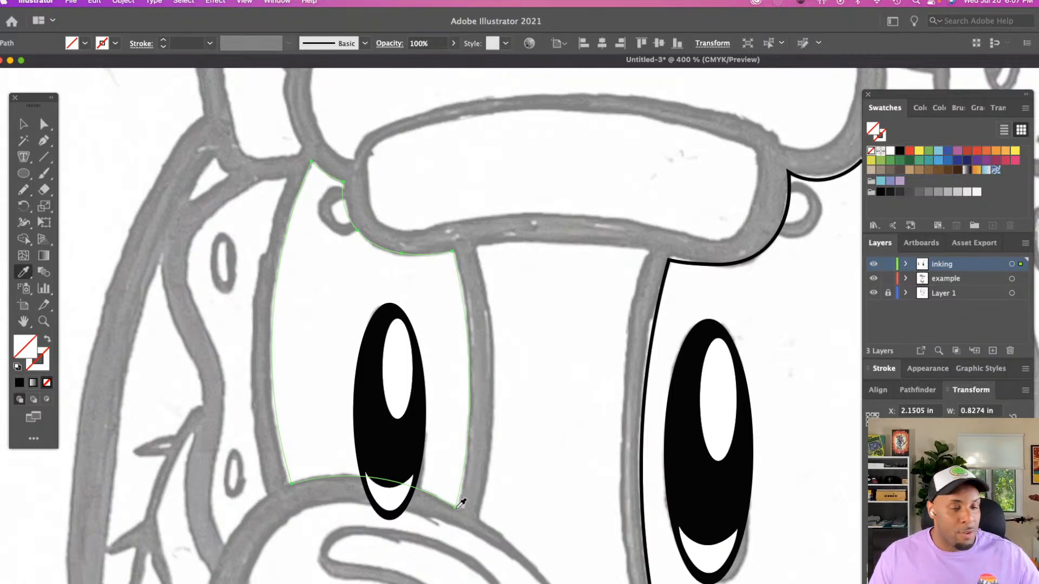
left_click(644, 483)
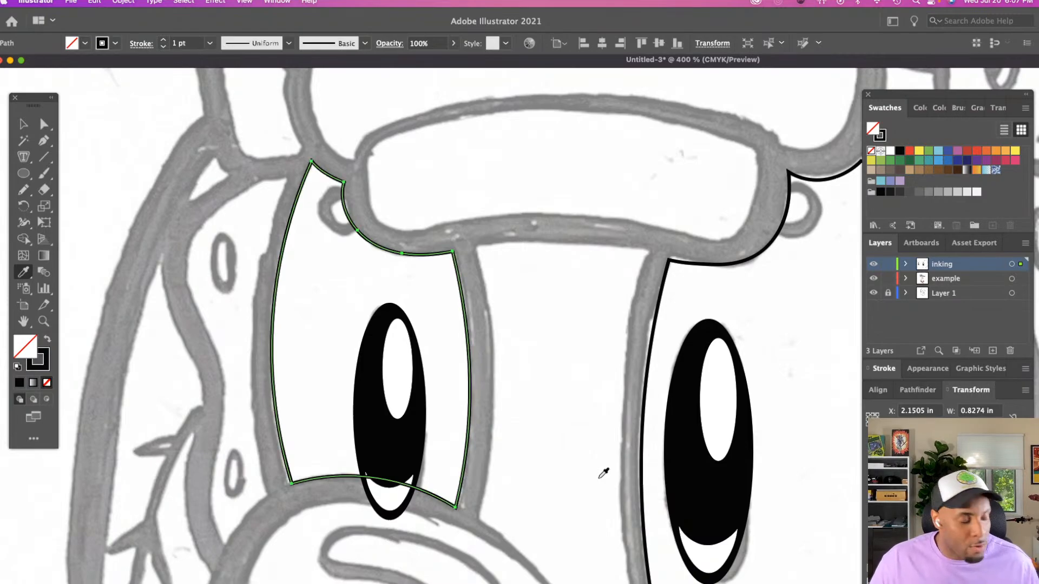
Deselect the eye outline and trace the inside of the nose's rounded lower contour with the Pencil tool as an open path about 1.25 in wide
key("z")
left_click(582, 471, "alt")
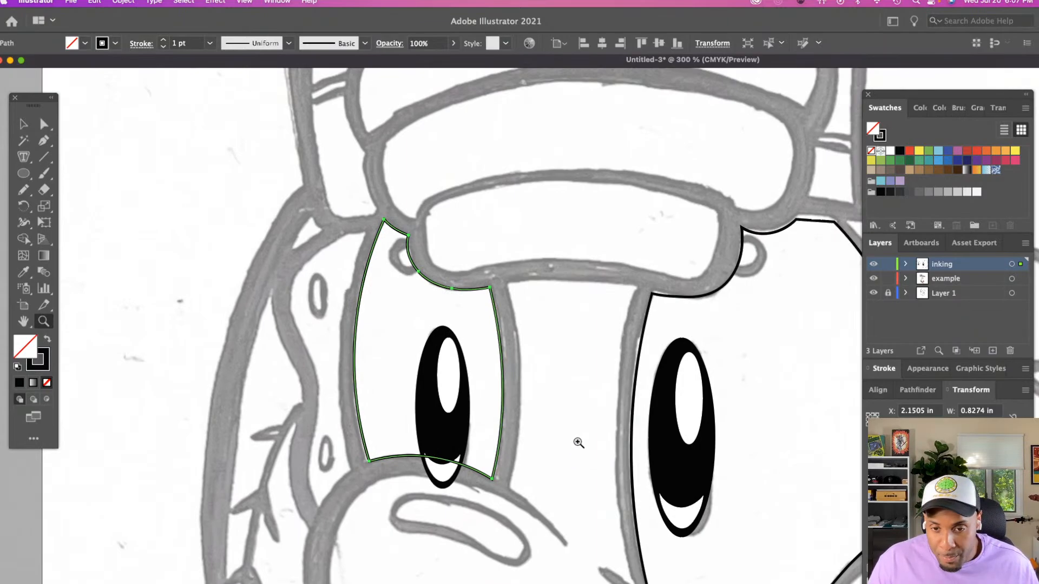
left_click(578, 442)
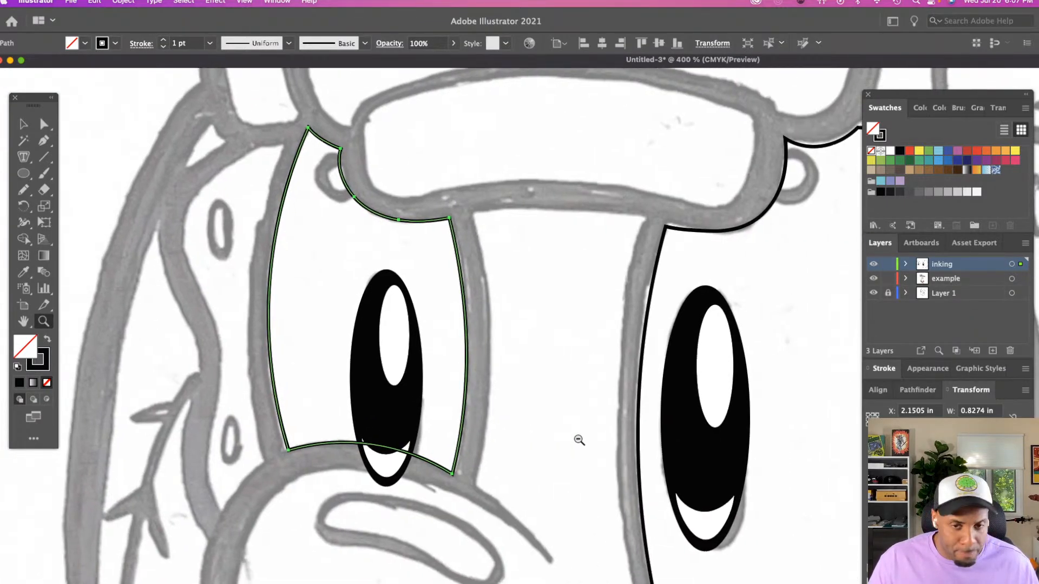
left_click(578, 439, "alt")
scroll(579, 439, "right", 5)
scroll(579, 439, "up", 3)
scroll(558, 441, "down", 5)
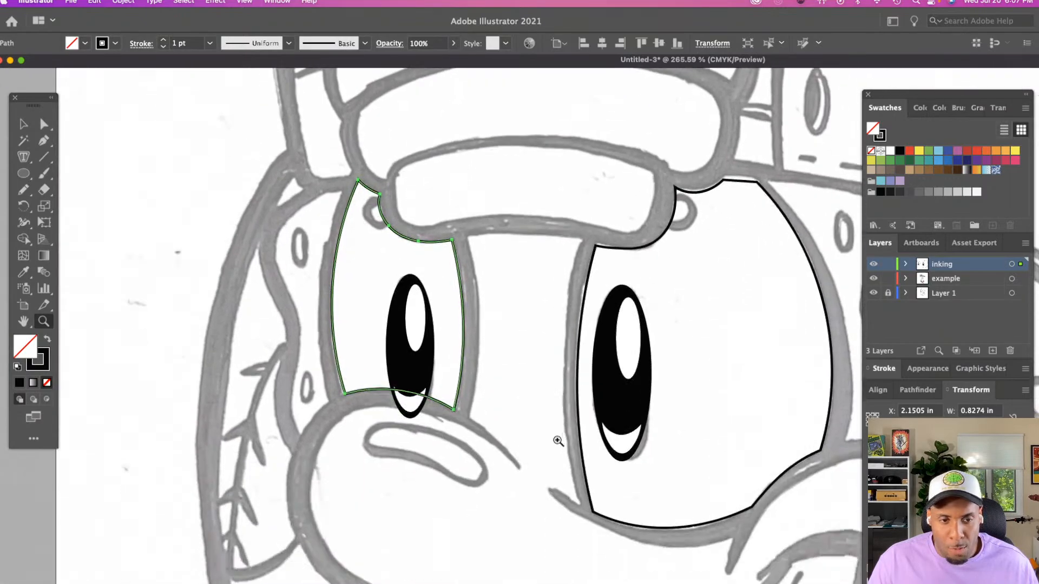
left_click(557, 441, "alt")
scroll(557, 441, "down", 4)
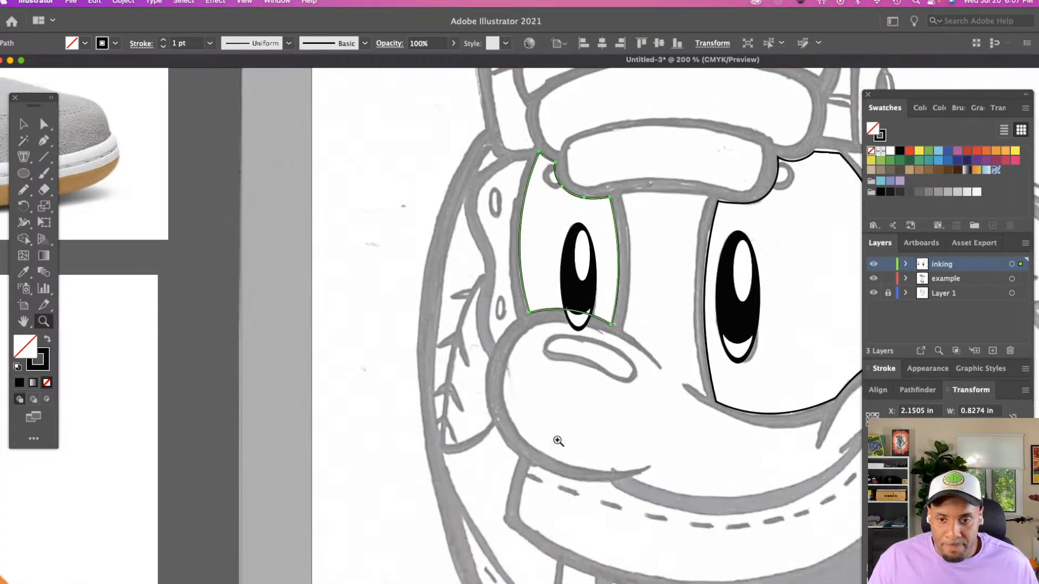
left_click(603, 422)
scroll(603, 422, "right", 8)
key("a")
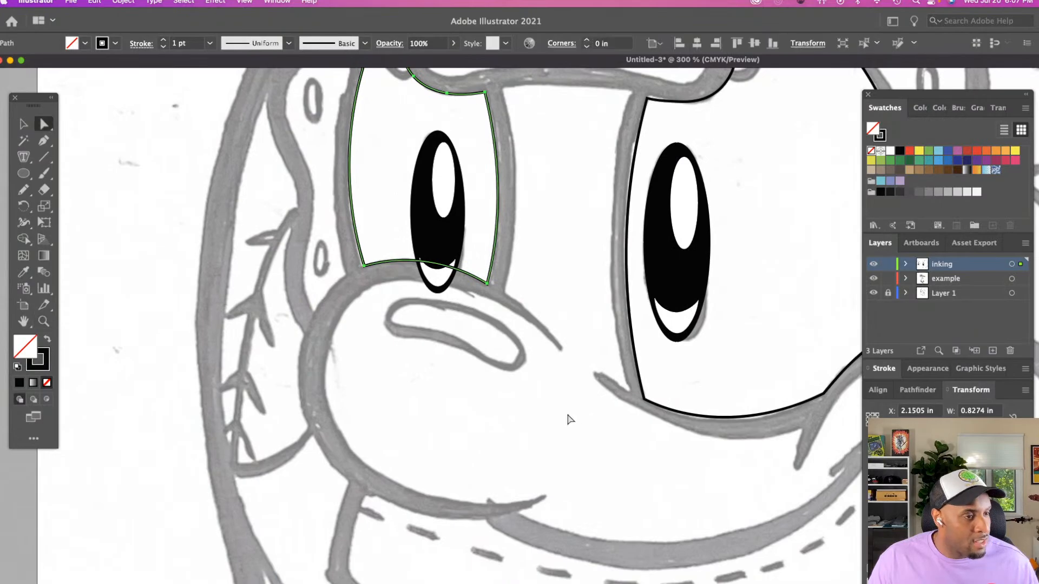
left_click(568, 420)
scroll(569, 419, "down", 3)
key("n")
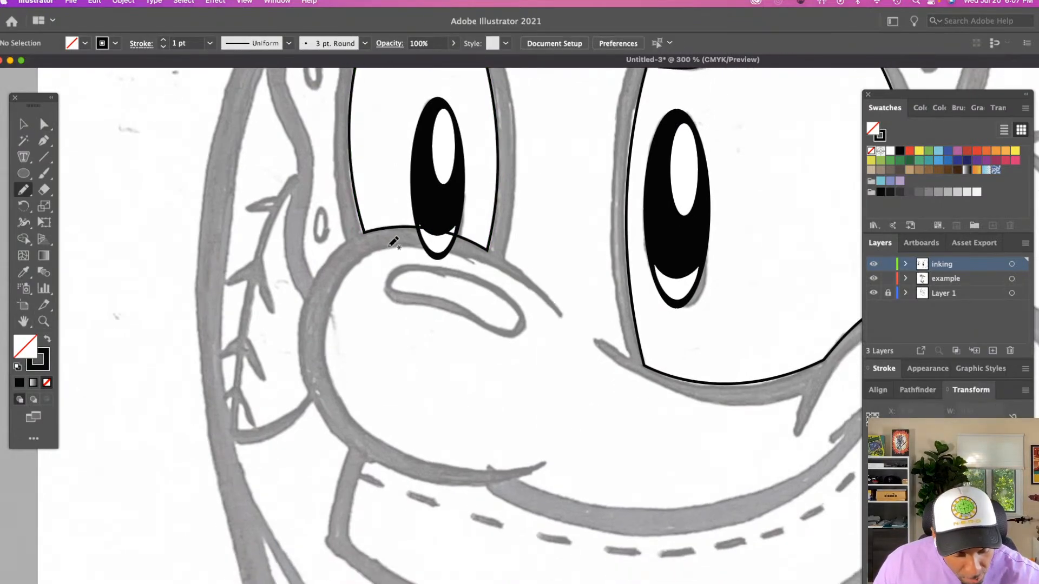
mouse_move(387, 248)
left_mouse_down()
mouse_move(357, 263)
mouse_move(333, 297)
mouse_move(326, 356)
mouse_move(342, 406)
mouse_move(382, 443)
mouse_move(432, 464)
mouse_move(503, 475)
mouse_move(548, 456)
left_mouse_up()
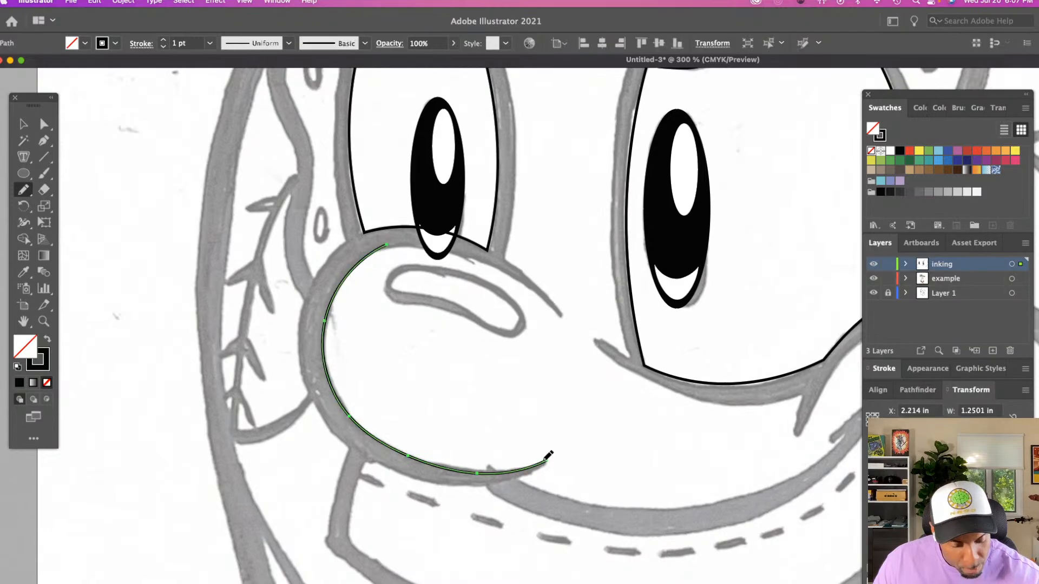
Extend the nose path with a short pointed notch and along the muzzle's lower edge to the mouth corner, about 2.95 in wide overall
scroll(526, 475, "down", 2)
scroll(526, 476, "right", 10)
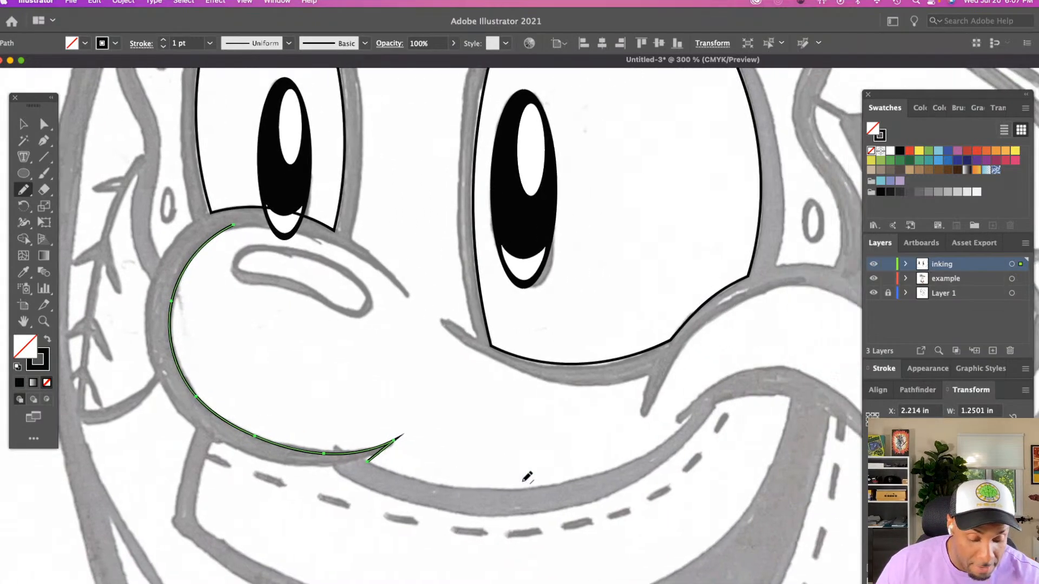
mouse_move(285, 459)
left_mouse_down()
mouse_move(352, 486)
mouse_move(461, 489)
mouse_move(556, 459)
mouse_move(617, 409)
left_mouse_up()
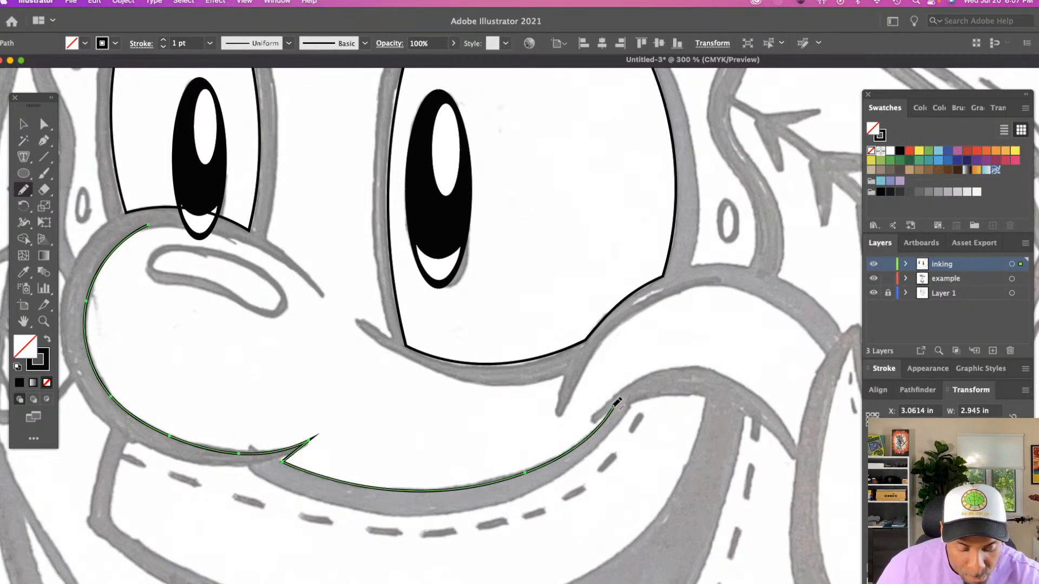
Continue the path from the mouth corner along the cheek's lower curve and up its outer side, about 4.14 in wide overall
scroll(606, 403, "right", 10)
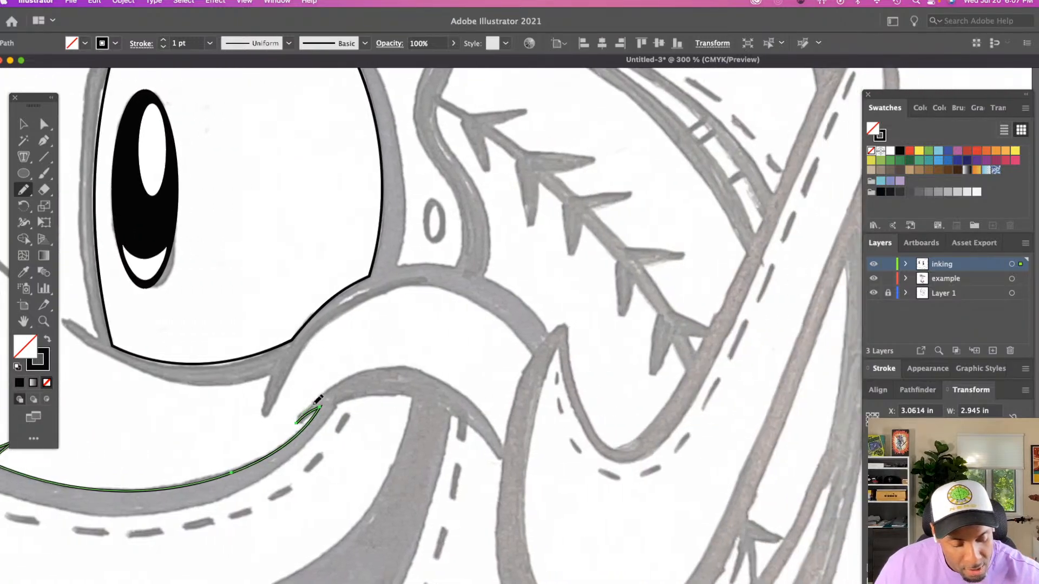
mouse_move(345, 379)
left_mouse_down()
mouse_move(397, 366)
mouse_move(451, 384)
mouse_move(507, 441)
left_mouse_up()
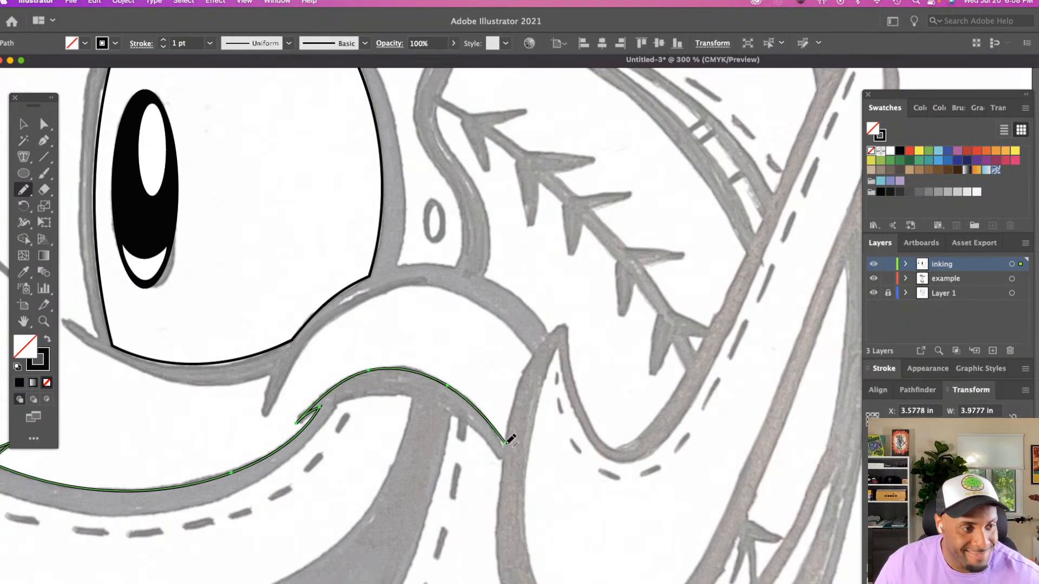
left_click_drag(531, 356, 505, 442)
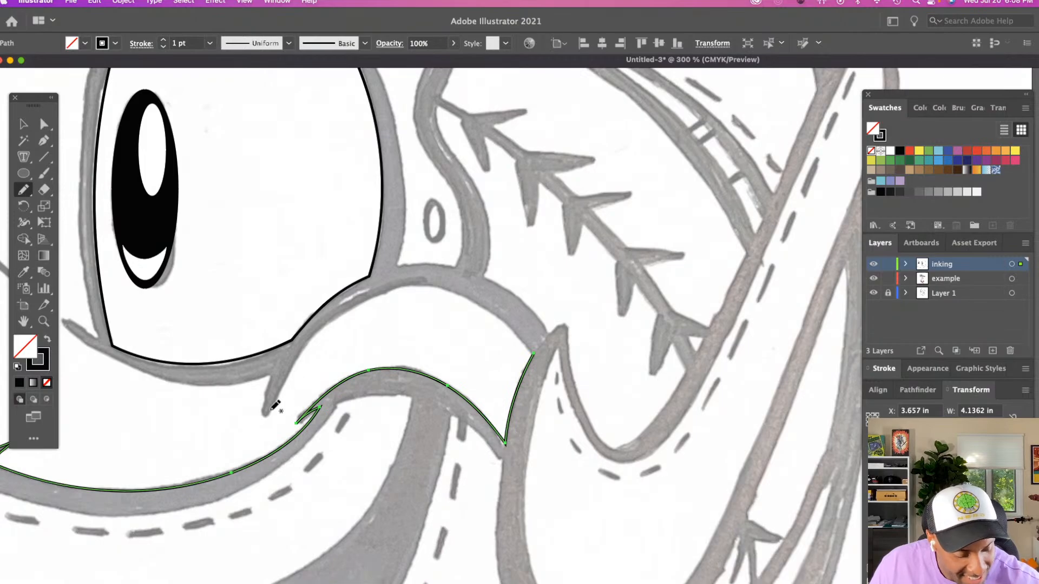
mouse_move(273, 403)
left_mouse_down()
mouse_move(328, 326)
mouse_move(407, 285)
mouse_move(480, 302)
mouse_move(534, 351)
left_mouse_up()
scroll(534, 350, "left", 2)
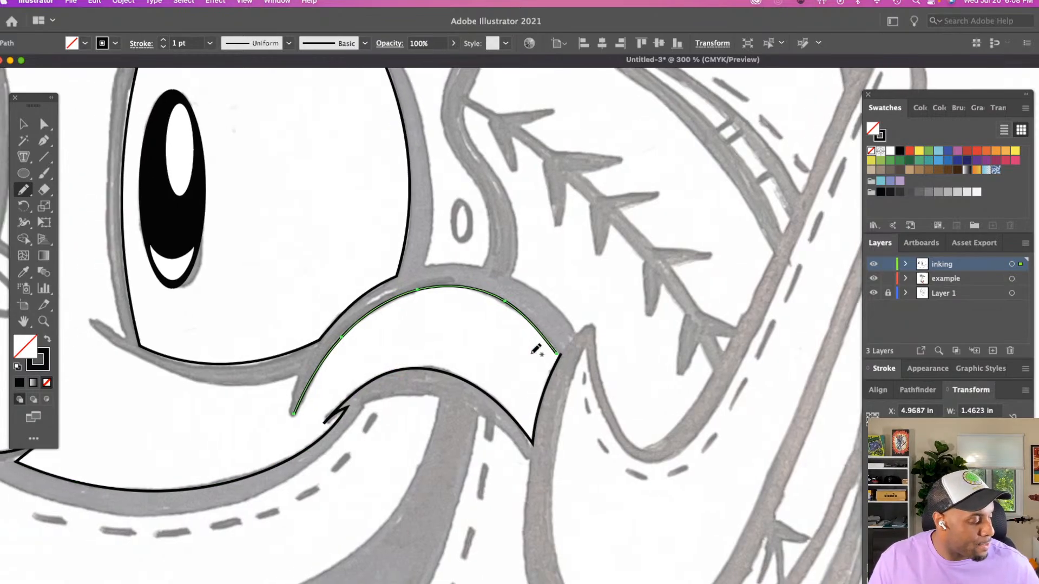
key("super+z")
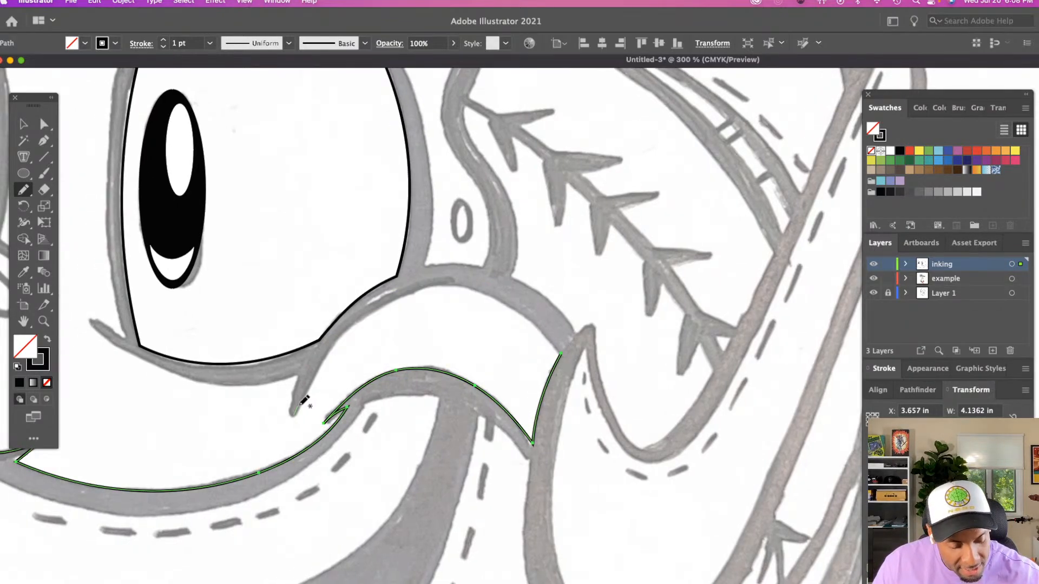
Trace the cheek's upper arch joined to its outer corner, and add the short pointed crease at the arch's inner end
mouse_move(297, 411)
left_mouse_down()
mouse_move(360, 317)
mouse_move(425, 288)
mouse_move(479, 293)
mouse_move(543, 323)
mouse_move(562, 352)
left_mouse_up()
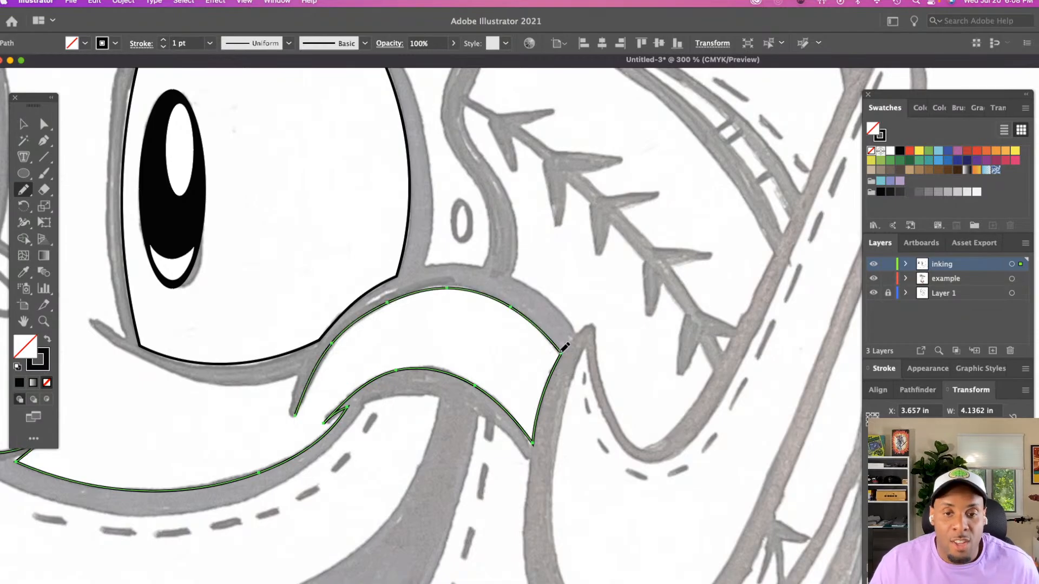
scroll(425, 371, "left", 5)
scroll(424, 371, "down", 3)
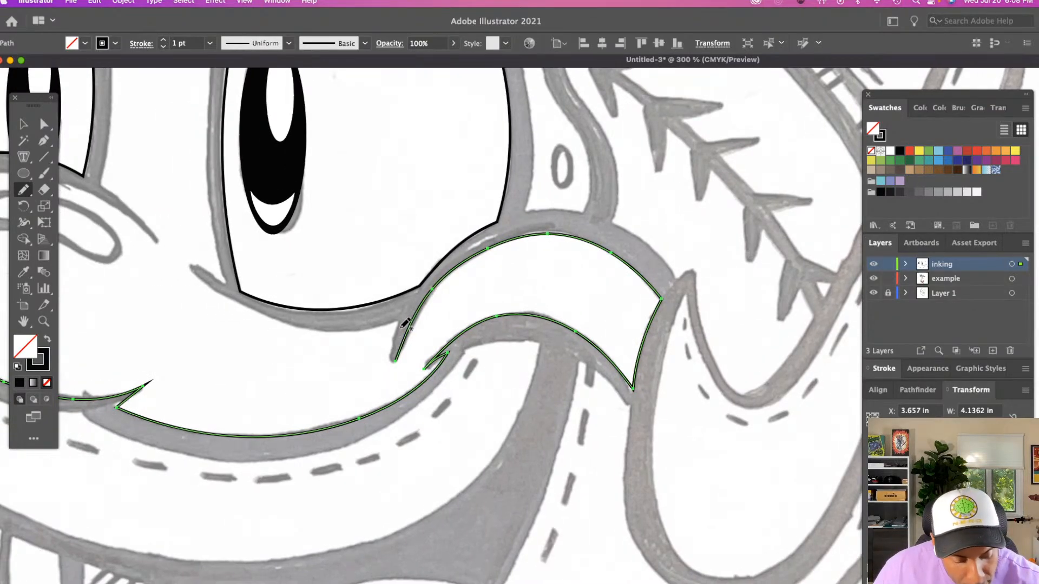
left_click_drag(403, 321, 394, 361)
scroll(395, 362, "left", 3)
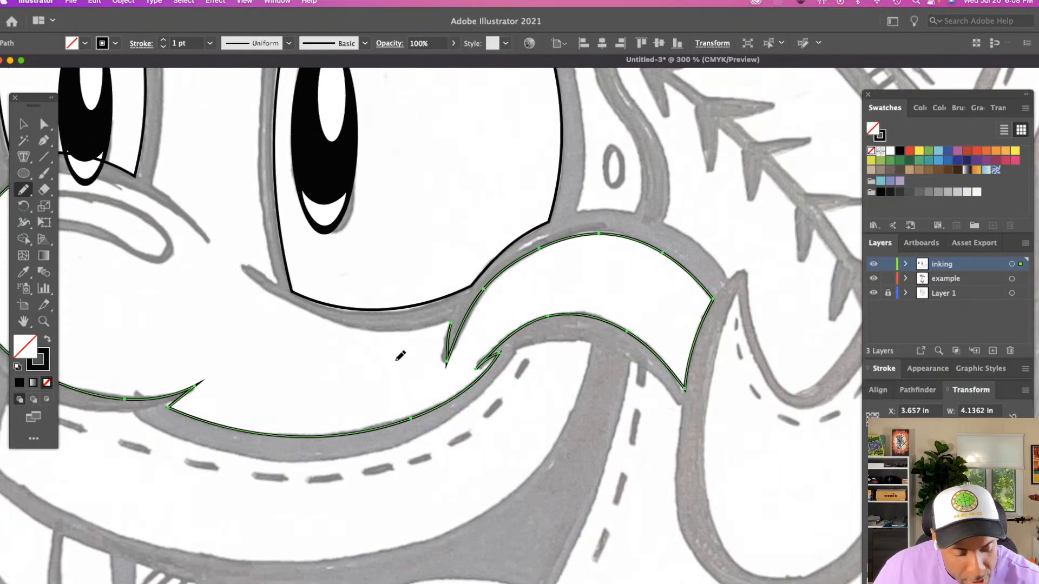
Continue the path from the cheek crease along the muzzle's edge beneath the larger eye, and finish it with a short pointed notch
mouse_move(254, 270)
left_mouse_down()
mouse_move(334, 320)
mouse_move(457, 322)
left_mouse_up()
scroll(457, 320, "up", 5)
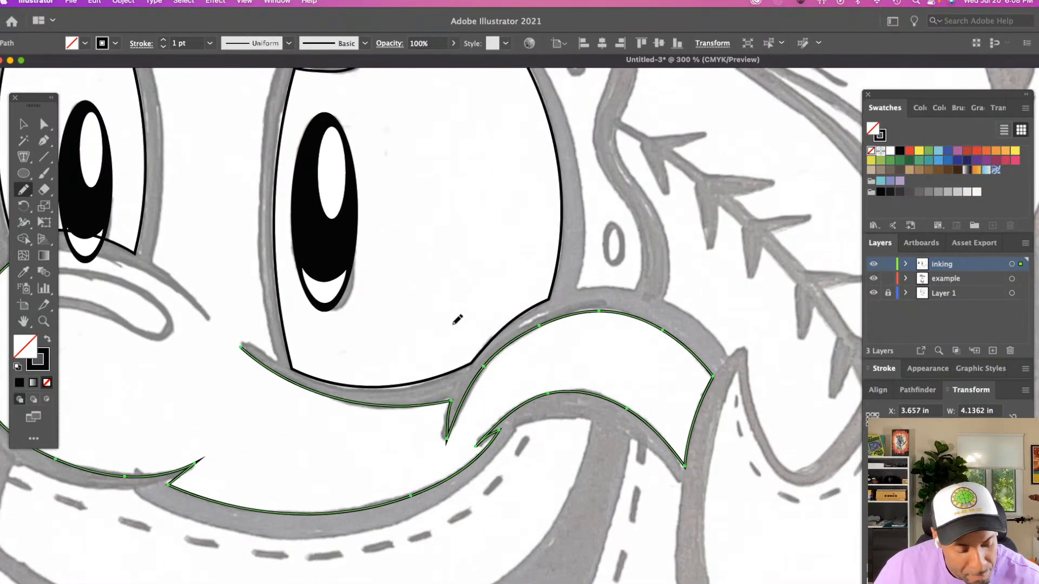
scroll(457, 320, "left", 2)
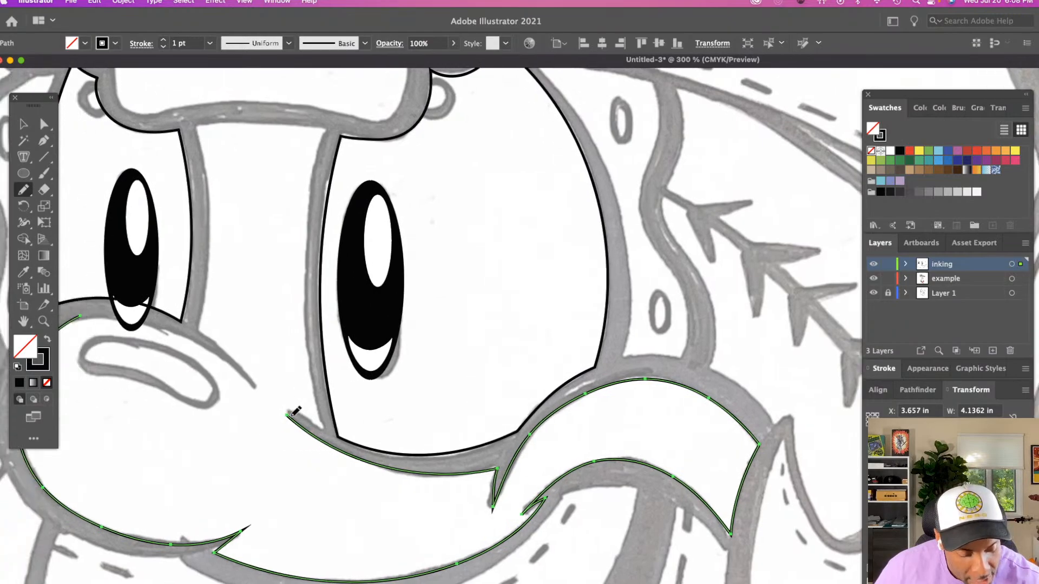
left_click_drag(325, 422, 323, 427)
Trace the nose bridge's side beside the larger eye, joining it to the notch below that eye
scroll(325, 422, "up", 2)
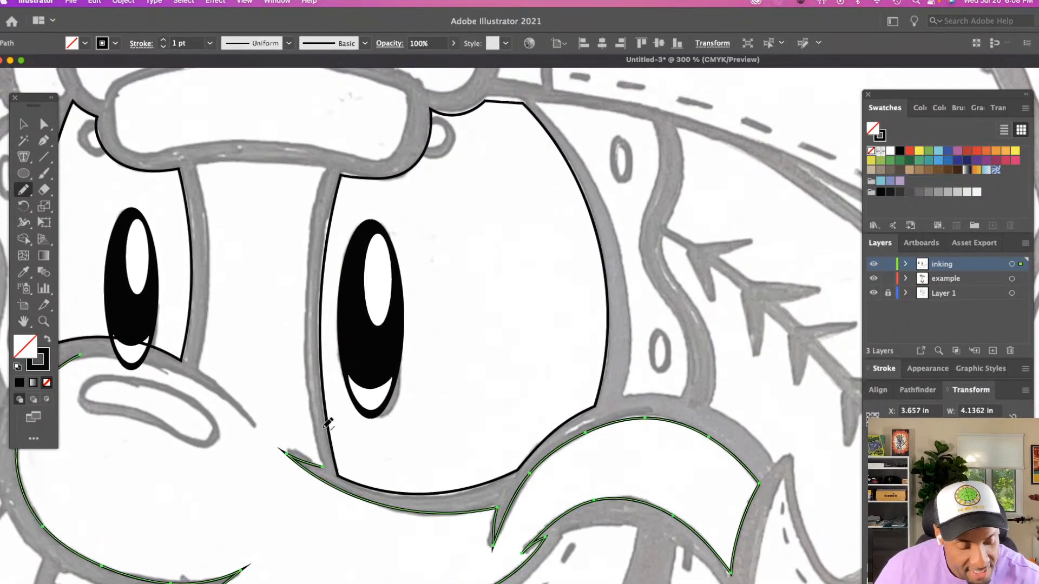
mouse_move(326, 167)
left_mouse_down()
mouse_move(308, 263)
mouse_move(309, 357)
left_mouse_up()
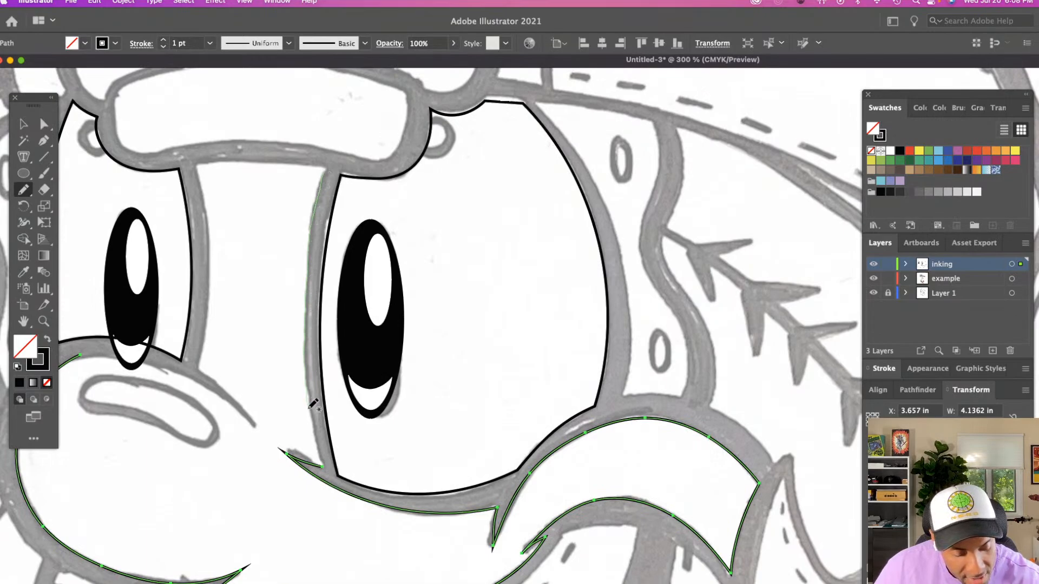
left_click_drag(312, 404, 327, 463)
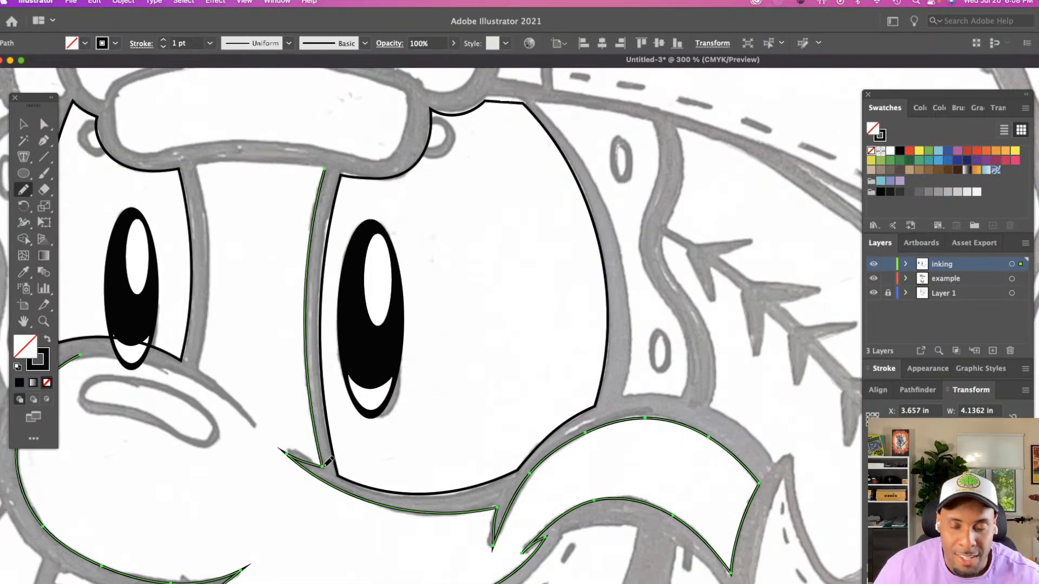
Trace the top edge of the nose bridge beneath the hat brim and its side beside the smaller eye down to the nose
scroll(328, 461, "up", 3)
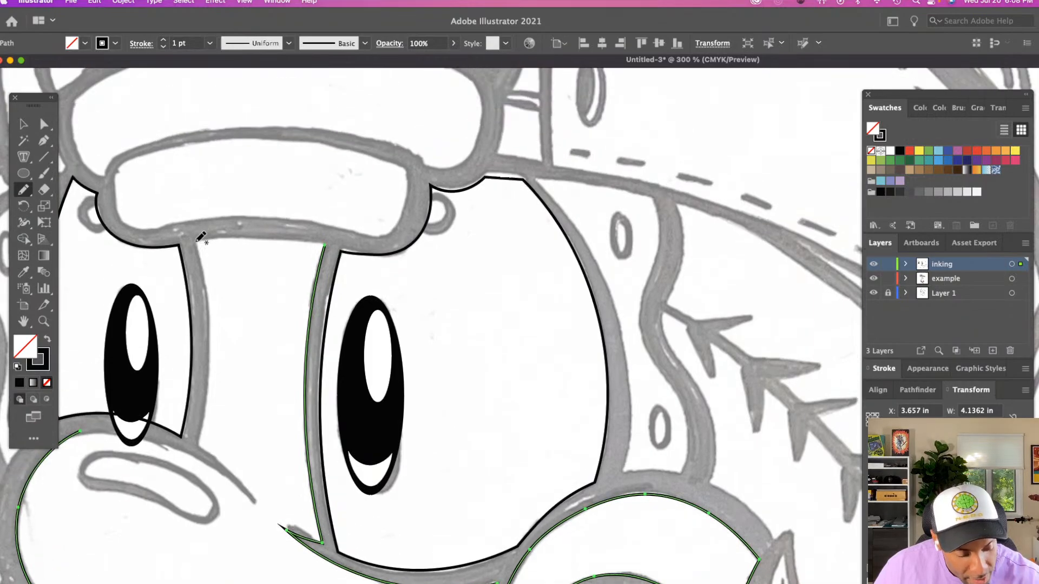
left_click_drag(194, 242, 232, 243)
key("super+z")
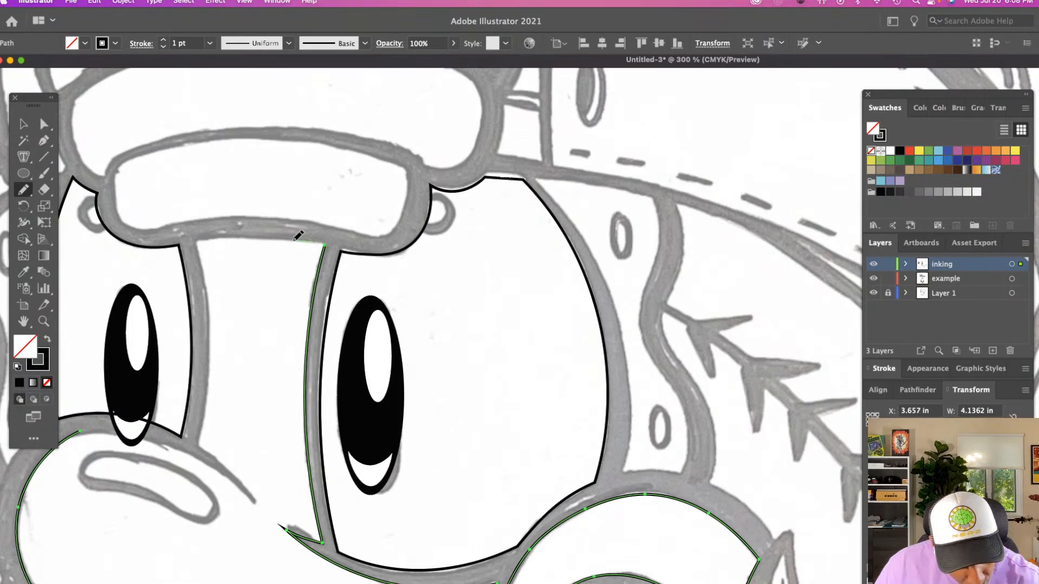
left_click_drag(252, 239, 197, 239)
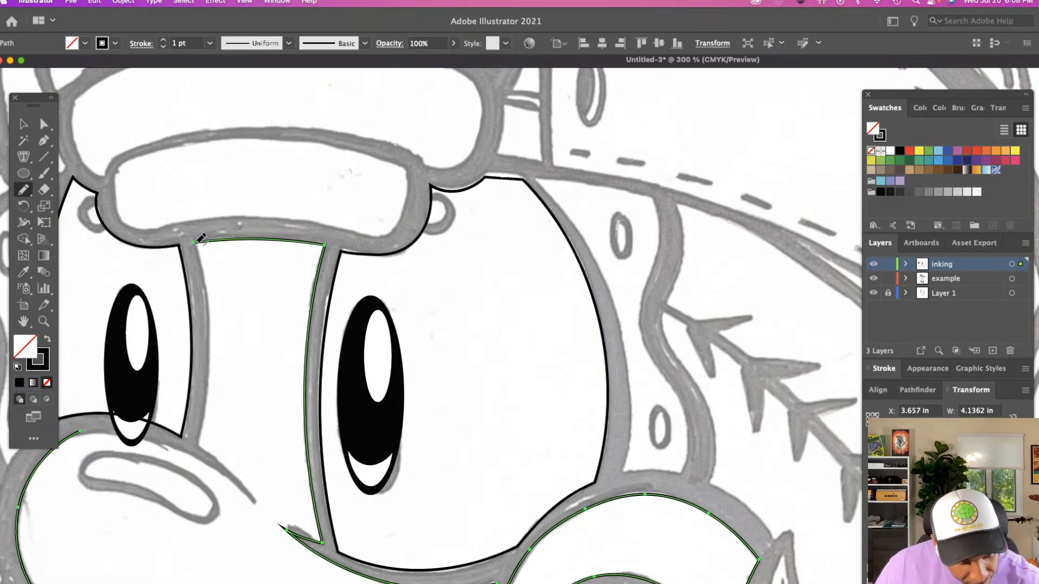
scroll(201, 239, "down", 2)
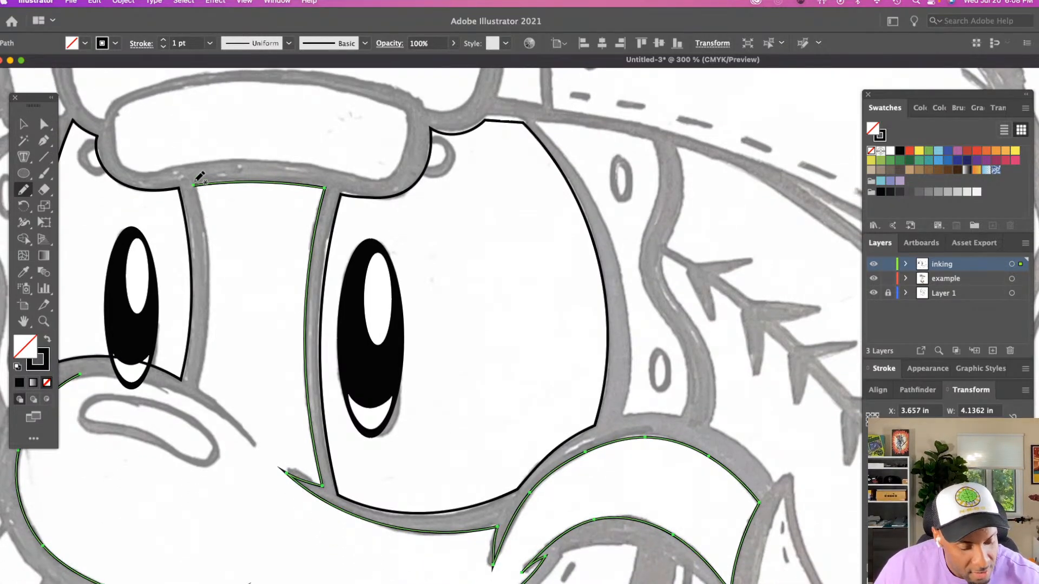
mouse_move(196, 186)
left_mouse_down()
mouse_move(211, 278)
mouse_move(197, 386)
left_mouse_up()
scroll(202, 383, "down", 5)
scroll(202, 383, "left", 5)
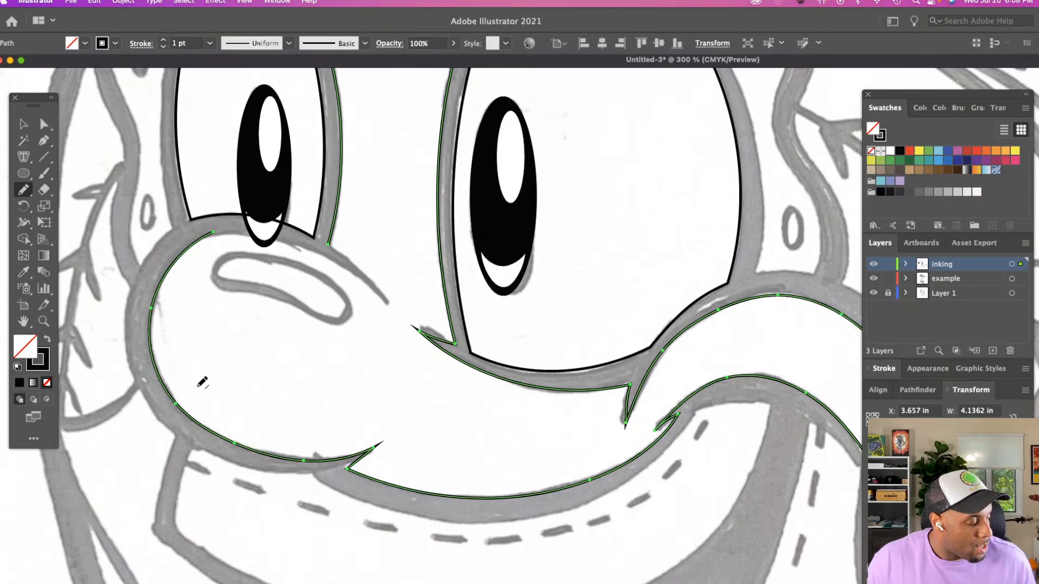
Select the open end anchor at the top of the nose outline with the Direct Selection tool
key("z")
left_click(267, 395, "alt")
scroll(272, 389, "right", 6)
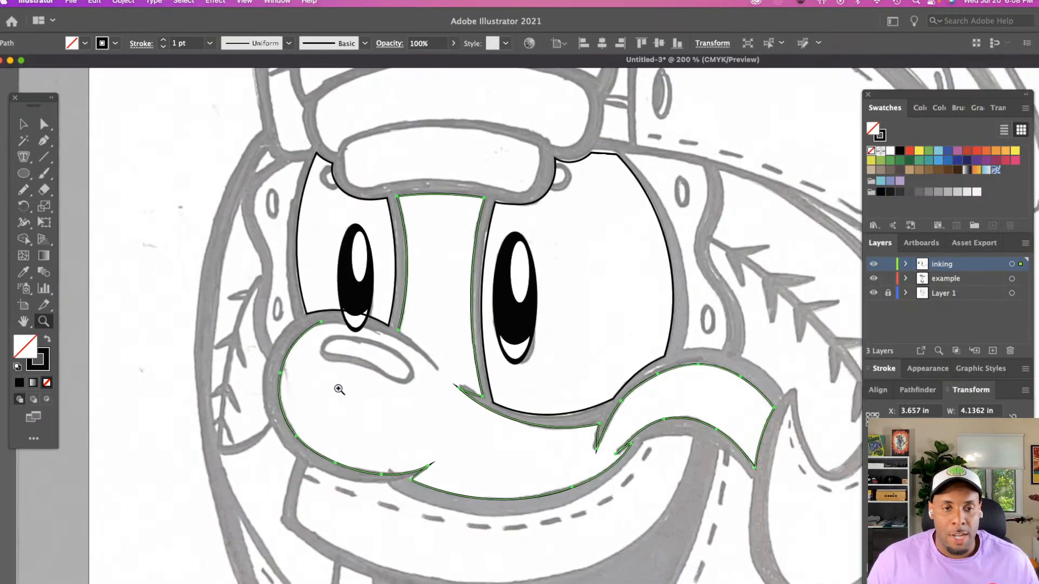
left_click(443, 386)
scroll(439, 385, "down", 3)
scroll(428, 384, "right", 4)
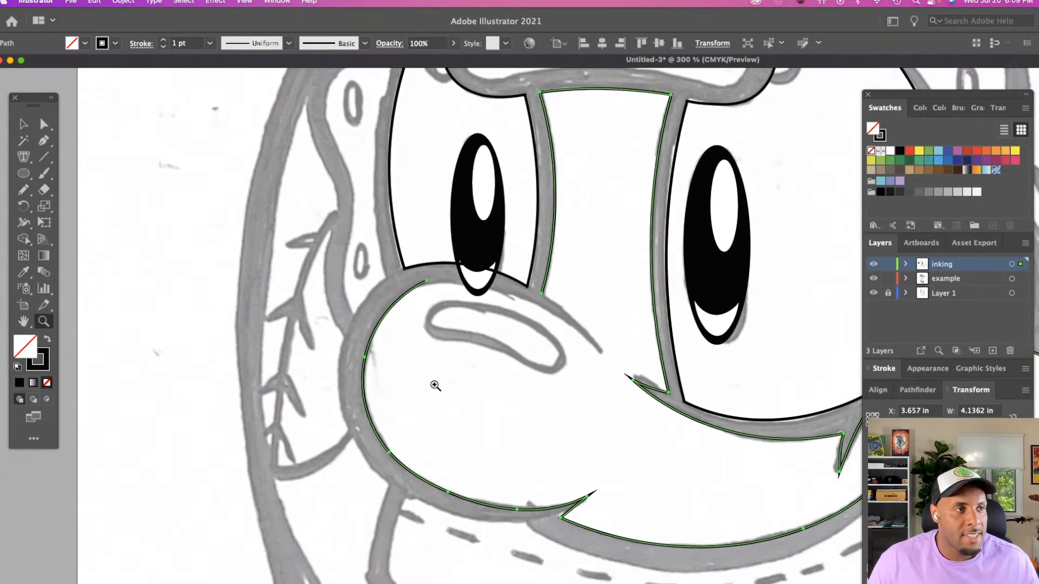
key("a")
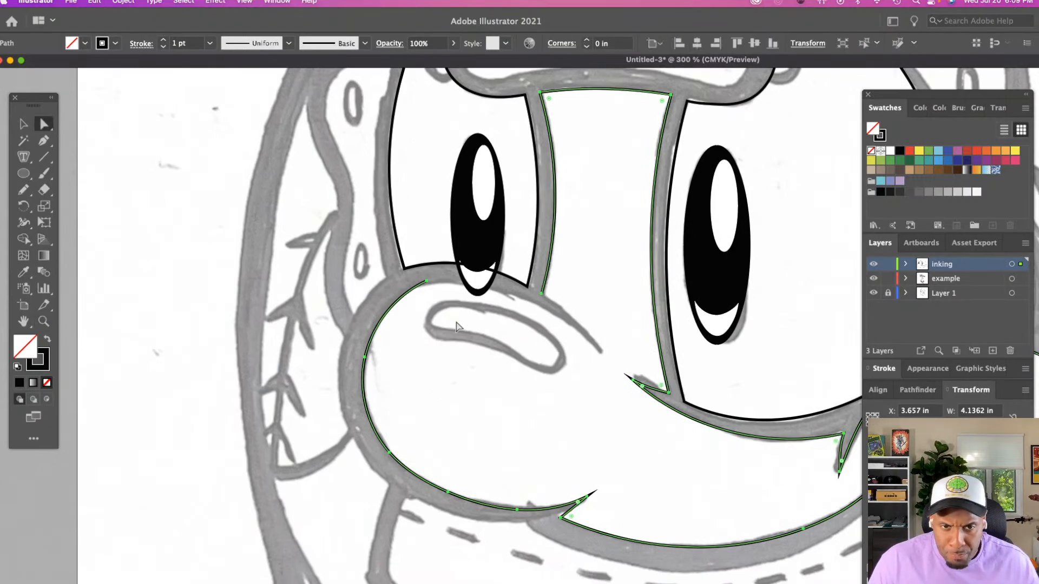
left_click(426, 282)
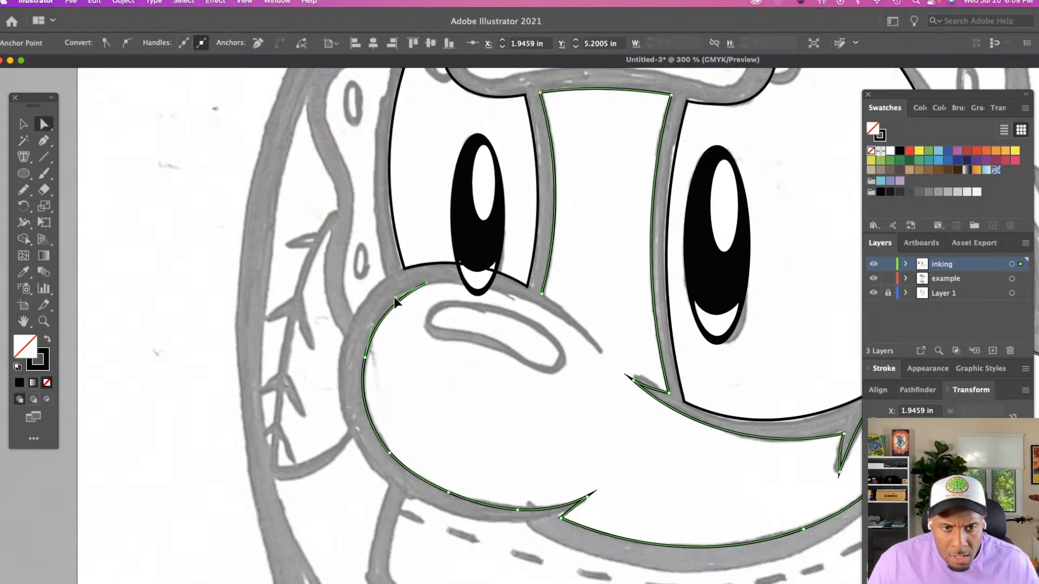
left_click_drag(396, 298, 389, 298)
left_click(415, 306)
scroll(398, 304, "up", 3)
scroll(397, 303, "right", 2)
left_click(399, 326)
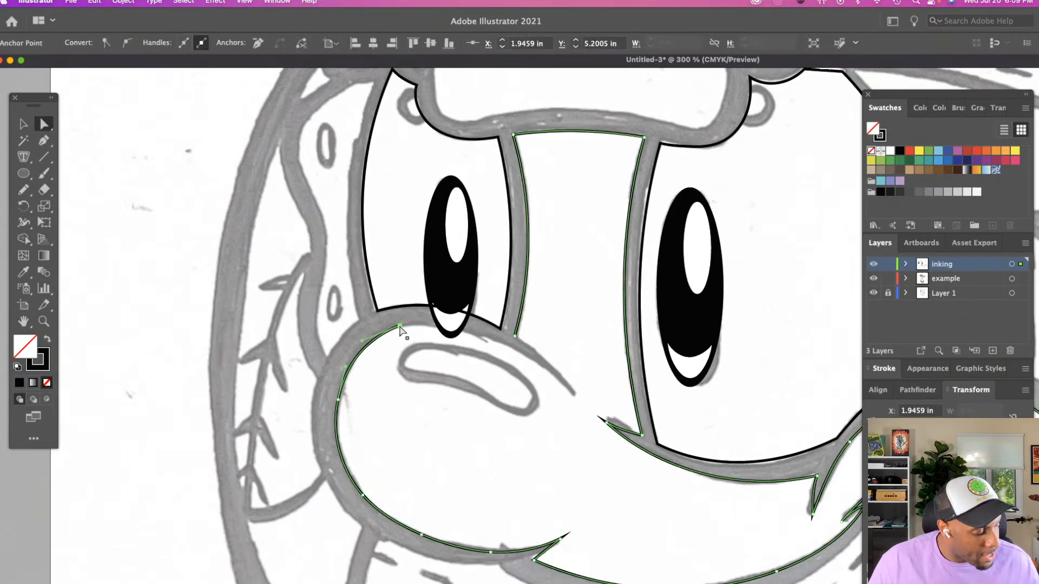
Trace the nose's upper edge with the Pencil tool from the selected end anchor, beneath the smaller eye to the crease's pointed tip
key("n")
scroll(403, 324, "right", 3)
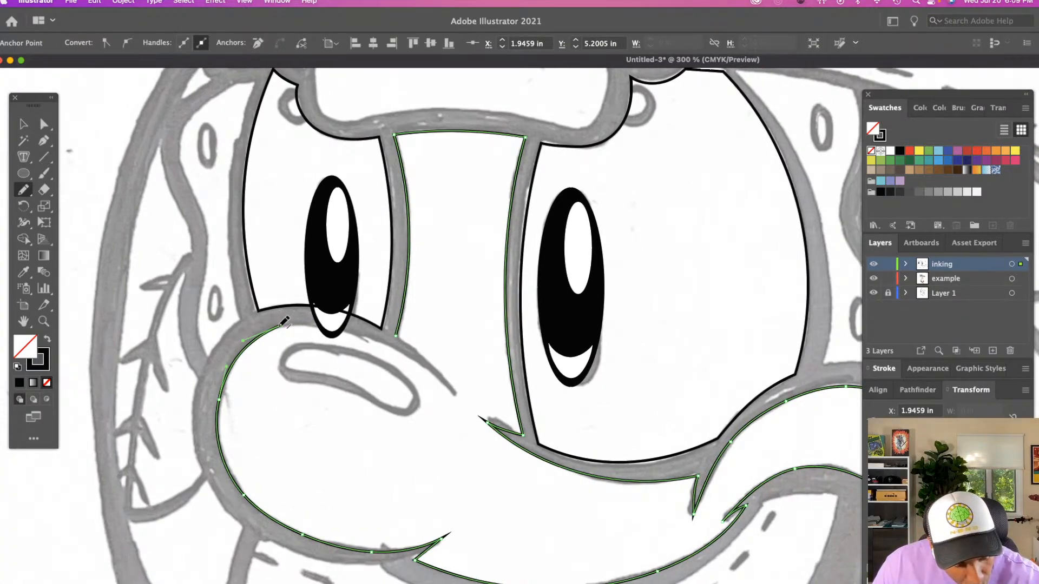
mouse_move(316, 323)
left_mouse_down()
mouse_move(376, 336)
mouse_move(428, 363)
mouse_move(455, 395)
left_mouse_up()
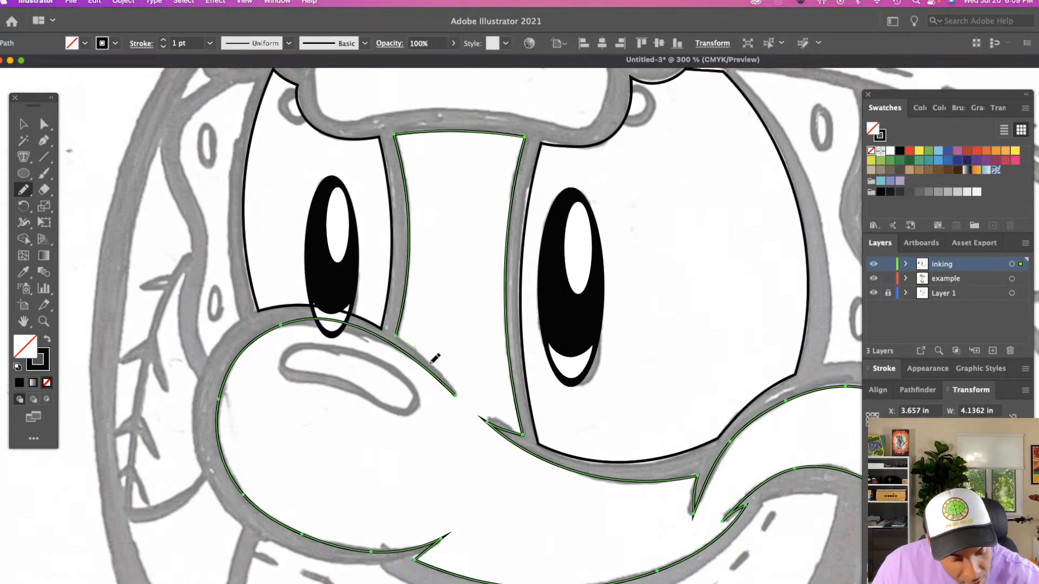
key("a")
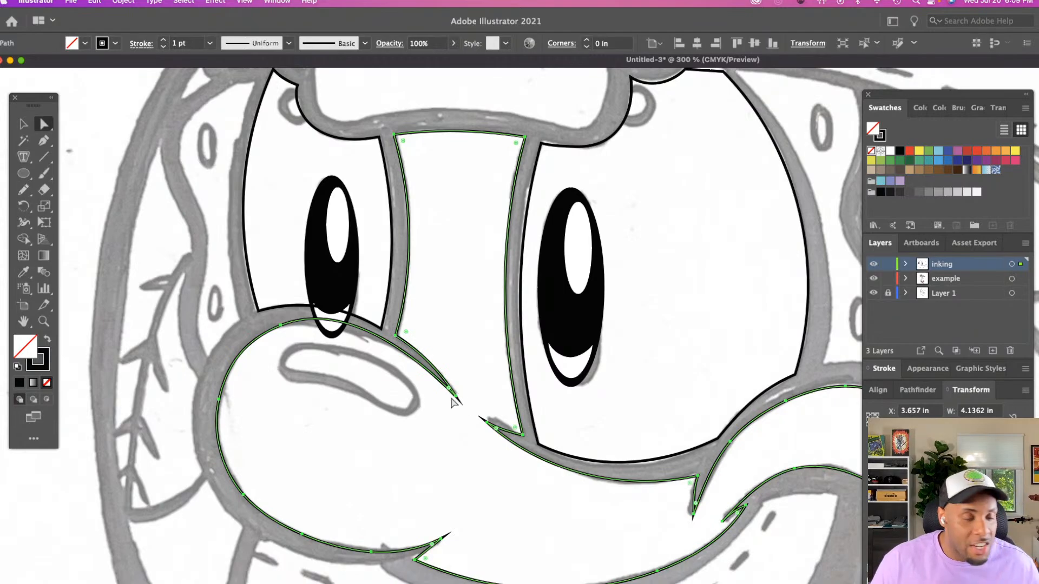
Reshape the top of the nose outline beneath the smaller eye by adjusting the curve handle of its anchor
left_click(281, 326)
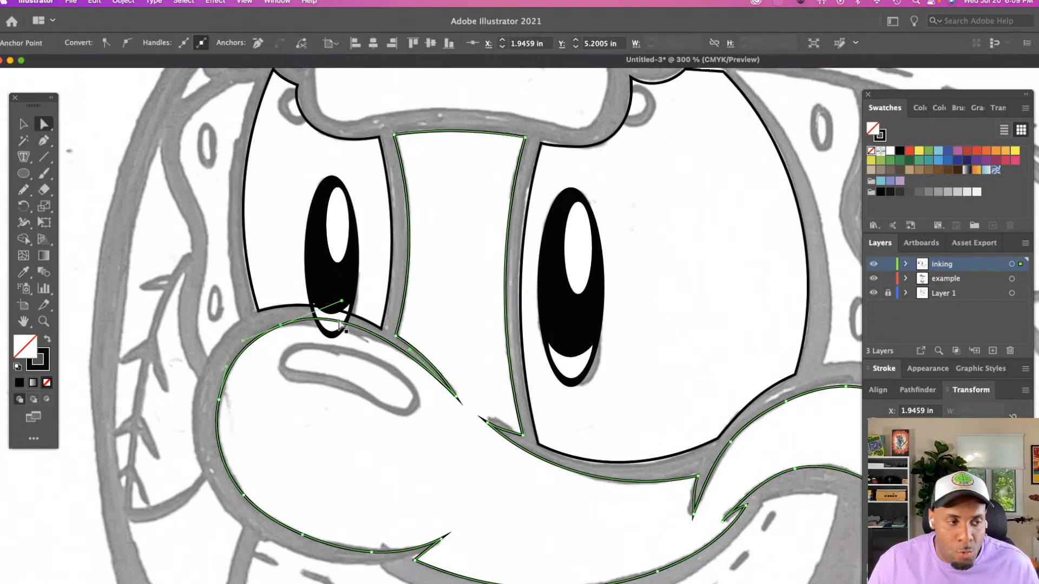
left_click_drag(341, 302, 327, 316)
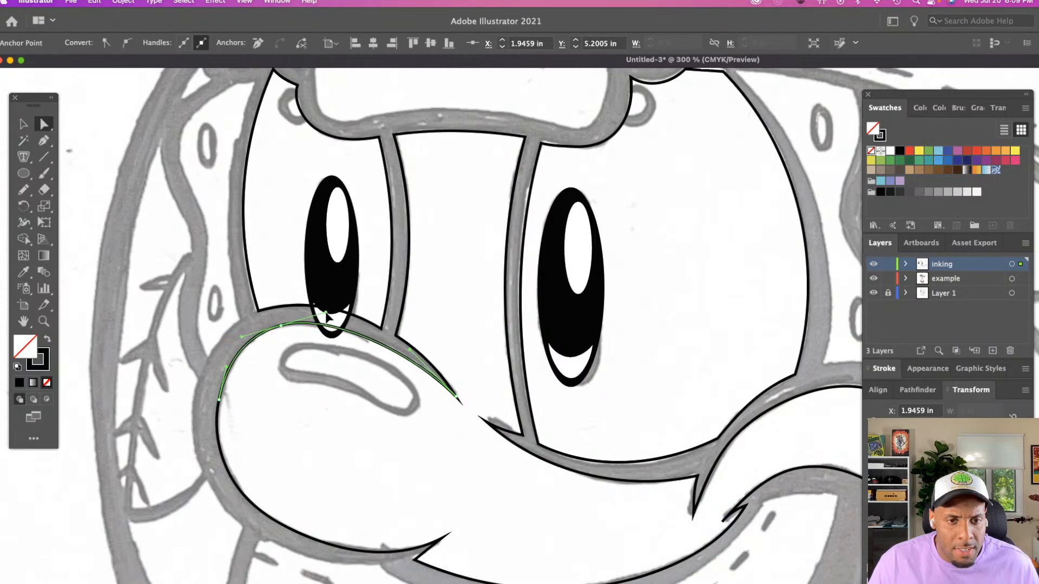
left_click(353, 403)
Examine the inked face as a whole and compare it with the shoe and baseball mascot reference images
key("z")
left_click(515, 418, "alt")
left_click(515, 417, "alt")
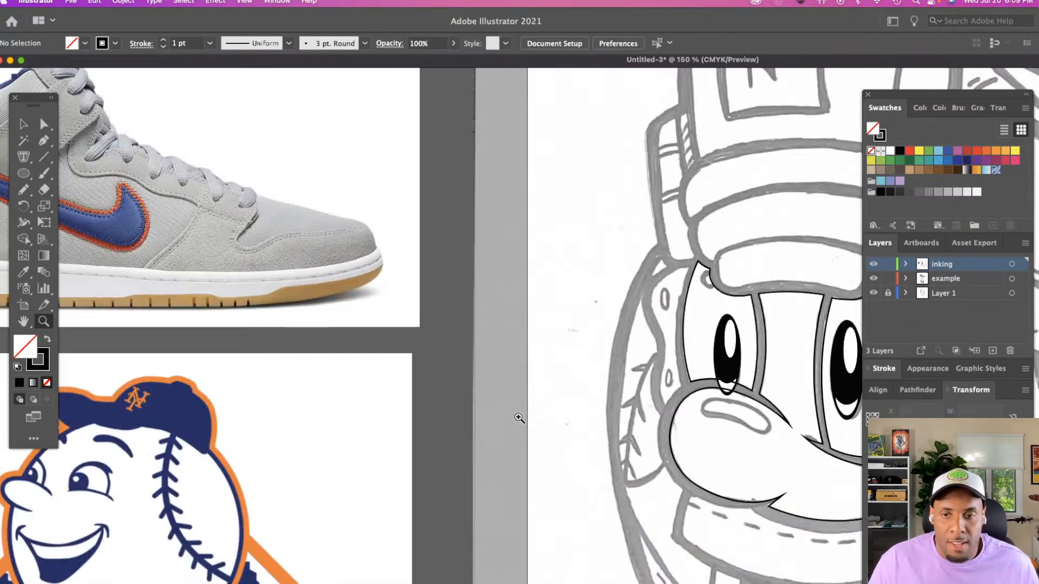
scroll(514, 417, "right", 6)
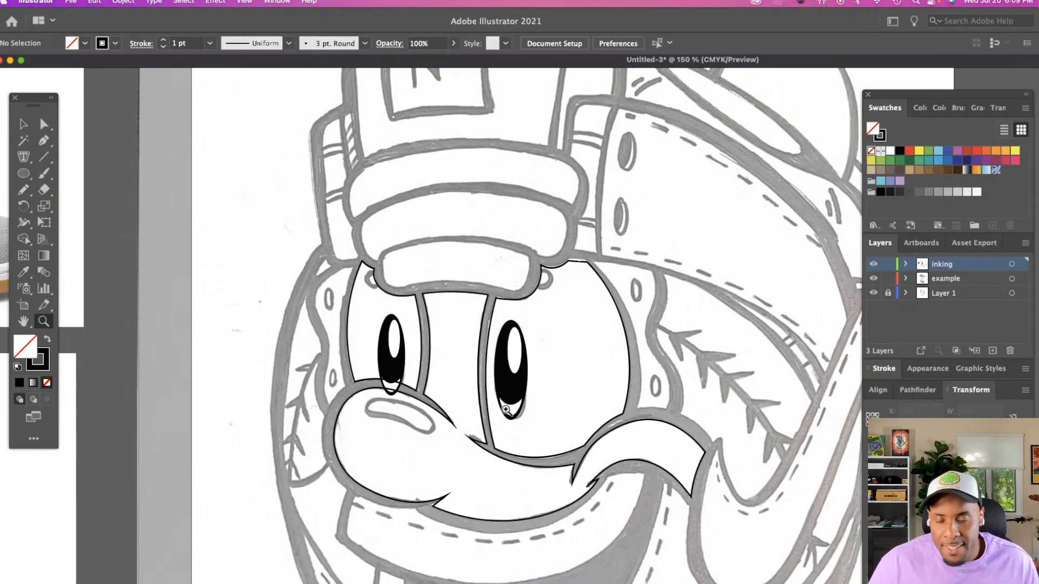
scroll(506, 409, "down", 5)
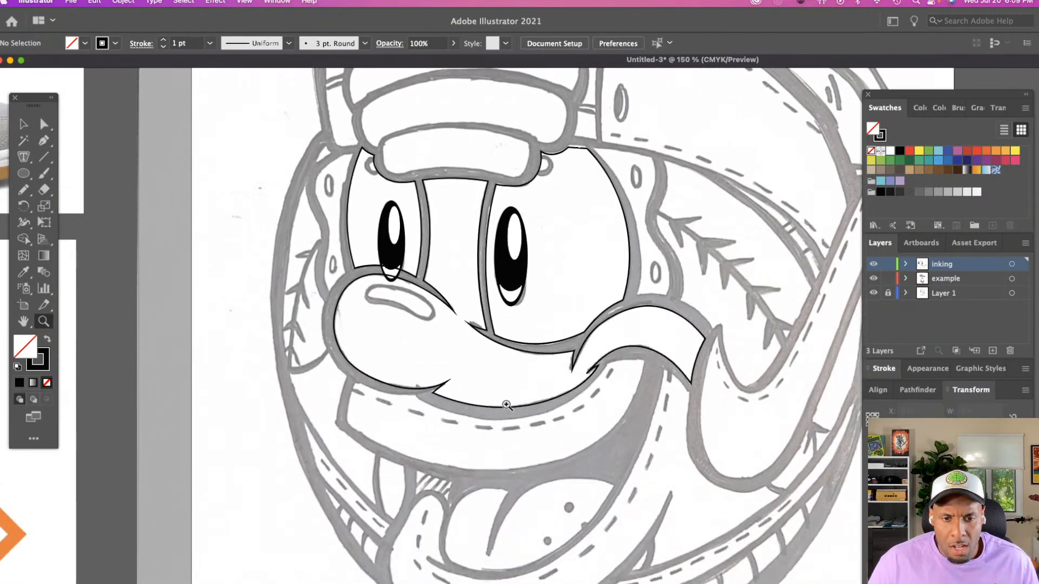
scroll(505, 404, "down", 1)
left_click(553, 419)
scroll(307, 366, "left", 2)
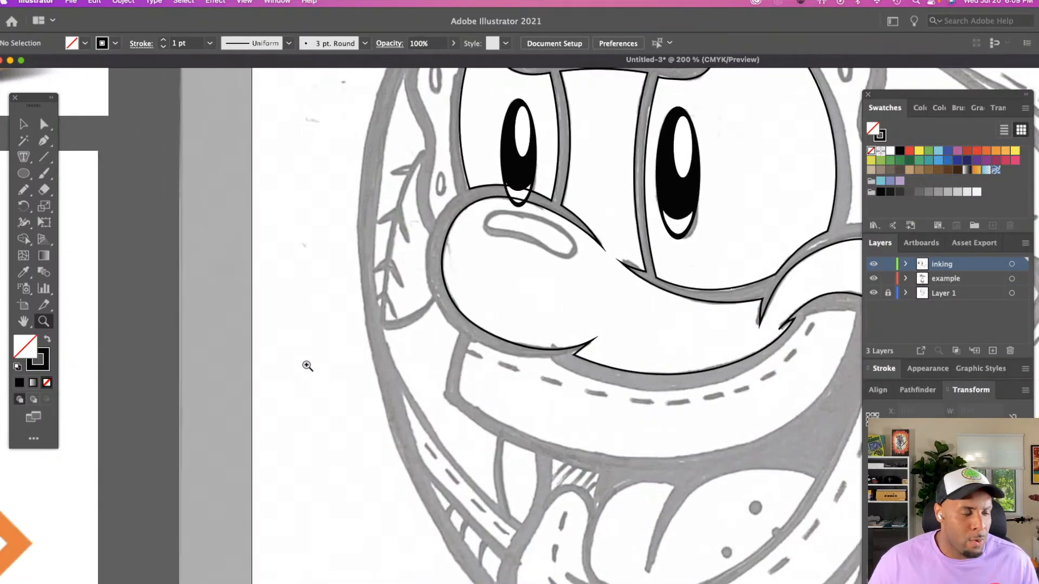
left_click(305, 365, "alt")
scroll(305, 365, "left", 15)
scroll(305, 365, "up", 7)
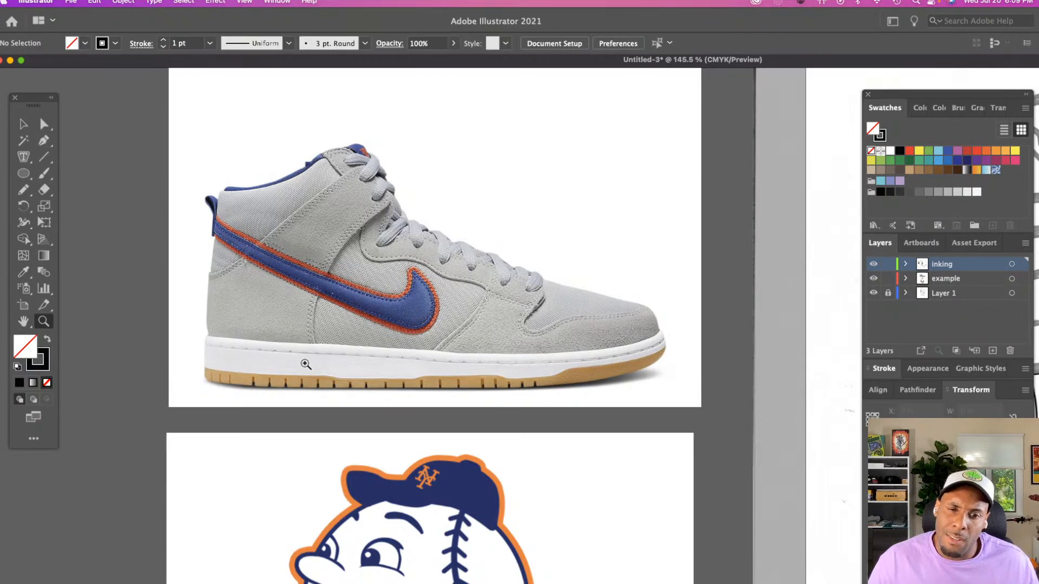
scroll(306, 364, "down", 10)
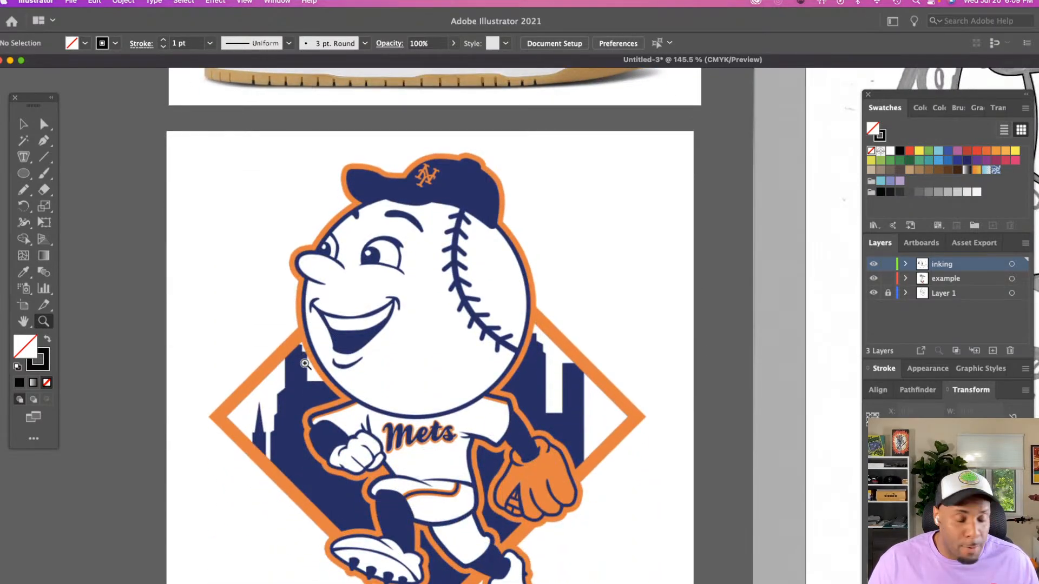
left_click(501, 413, "alt")
left_click(500, 411, "alt")
scroll(500, 412, "right", 10)
left_click(498, 411)
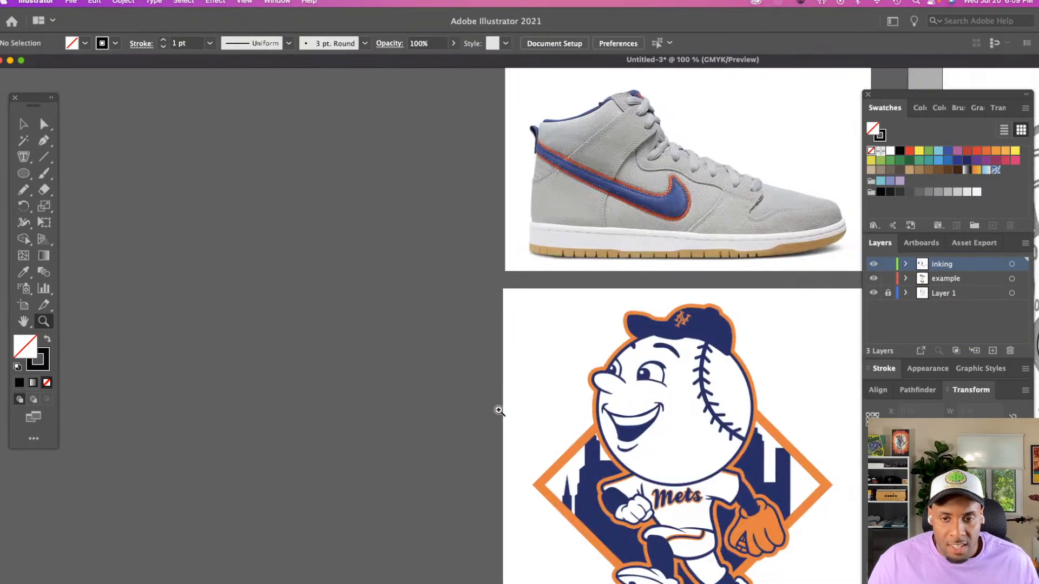
scroll(499, 411, "right", 20)
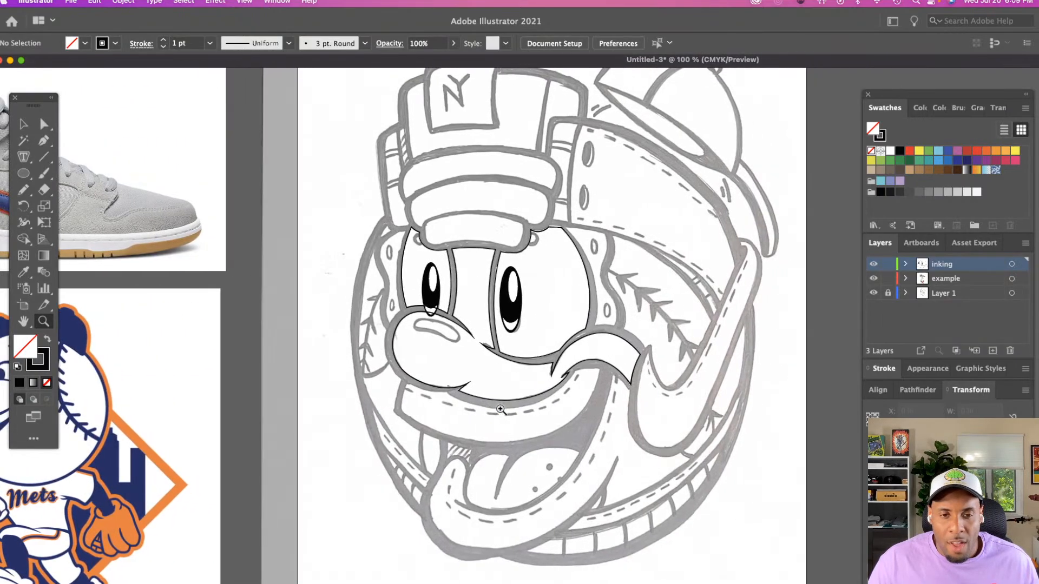
left_click(506, 411)
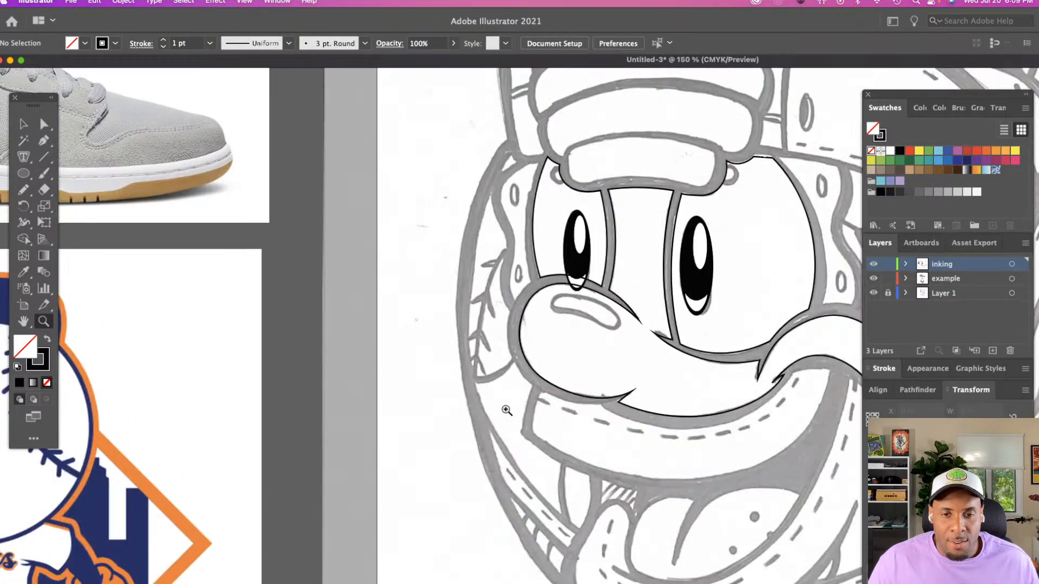
scroll(507, 410, "right", 5)
scroll(506, 410, "down", 2)
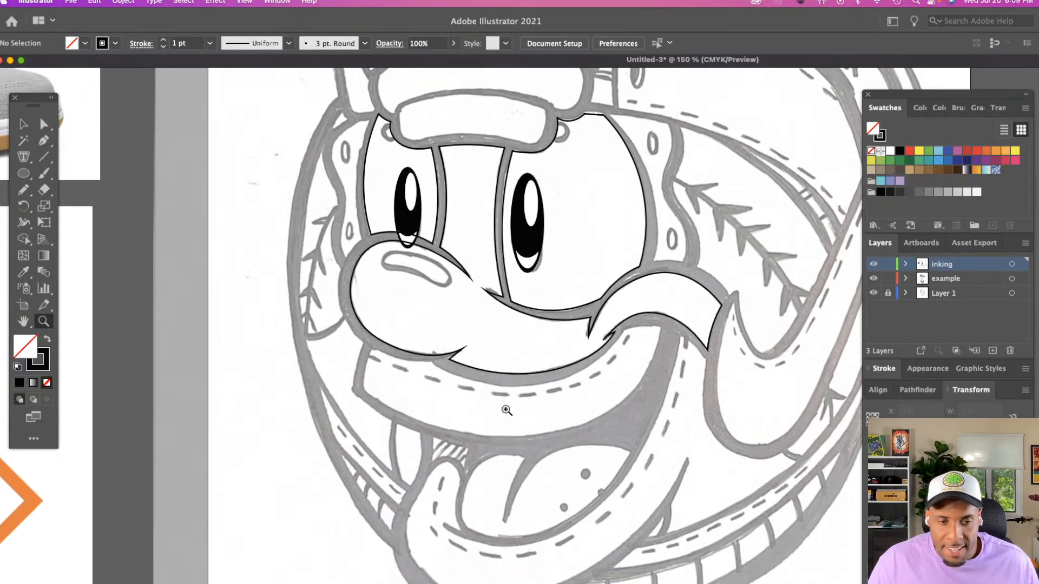
scroll(506, 410, "left", 11)
scroll(505, 410, "right", 12)
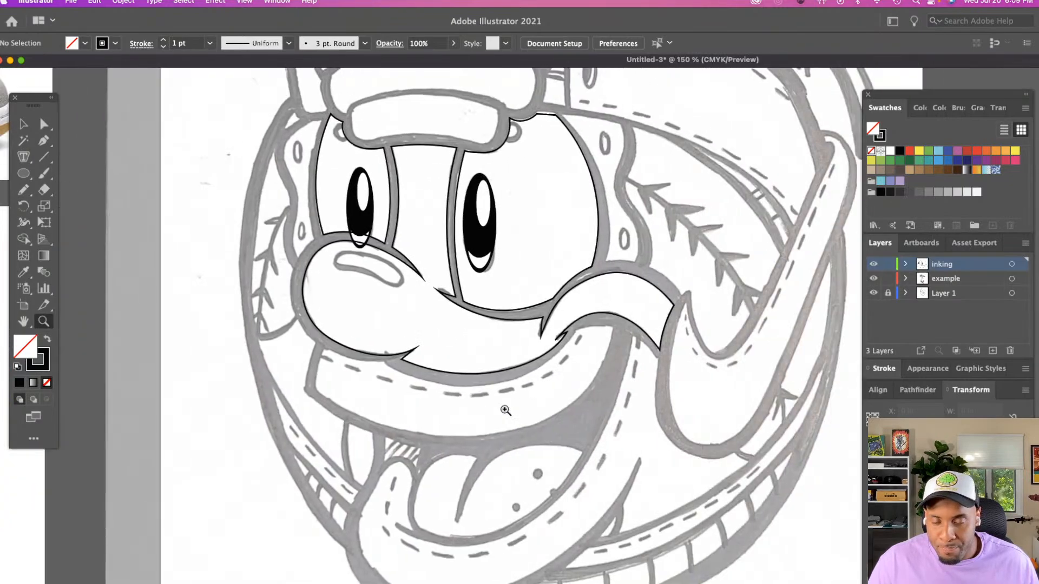
Trace the stitched upper lip beneath the nose and muzzle with the Pencil tool as one closed outline
left_click(505, 411)
scroll(505, 410, "right", 5)
scroll(505, 411, "up", 1)
scroll(505, 411, "right", 1)
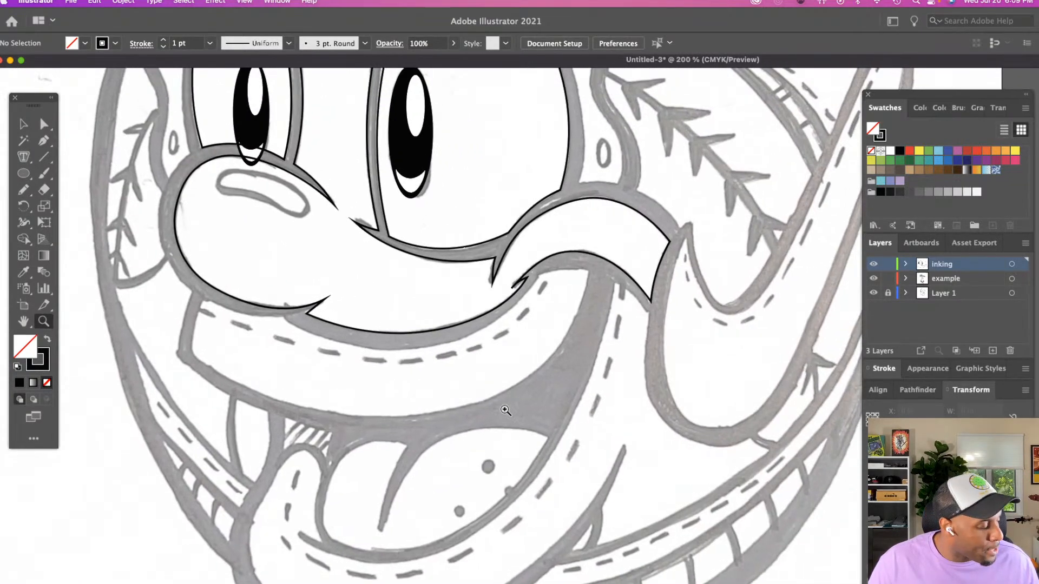
key("n")
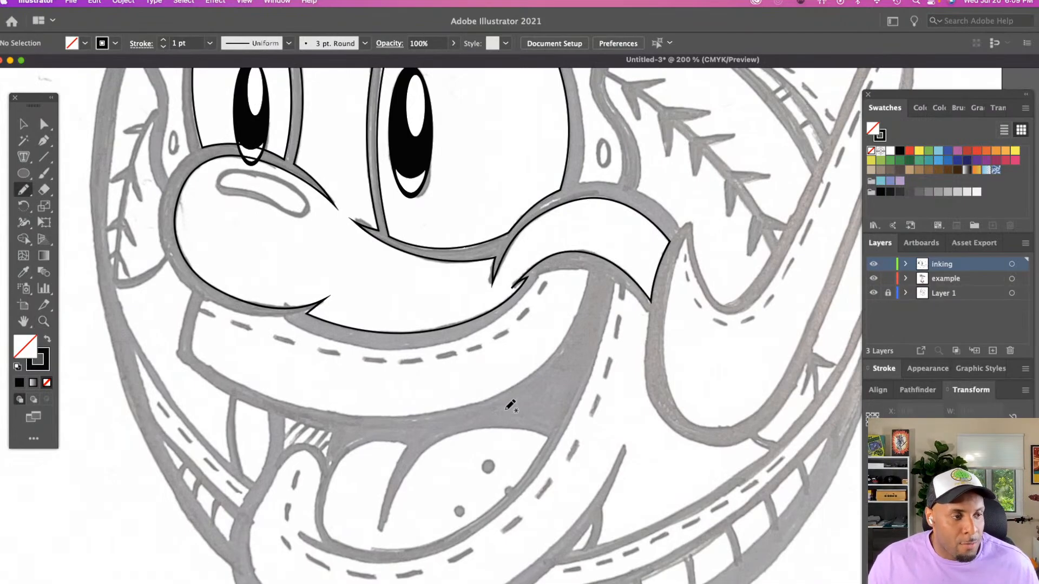
mouse_move(204, 301)
left_mouse_down()
mouse_move(192, 352)
mouse_move(261, 390)
left_mouse_up()
left_click_drag(324, 403, 379, 412)
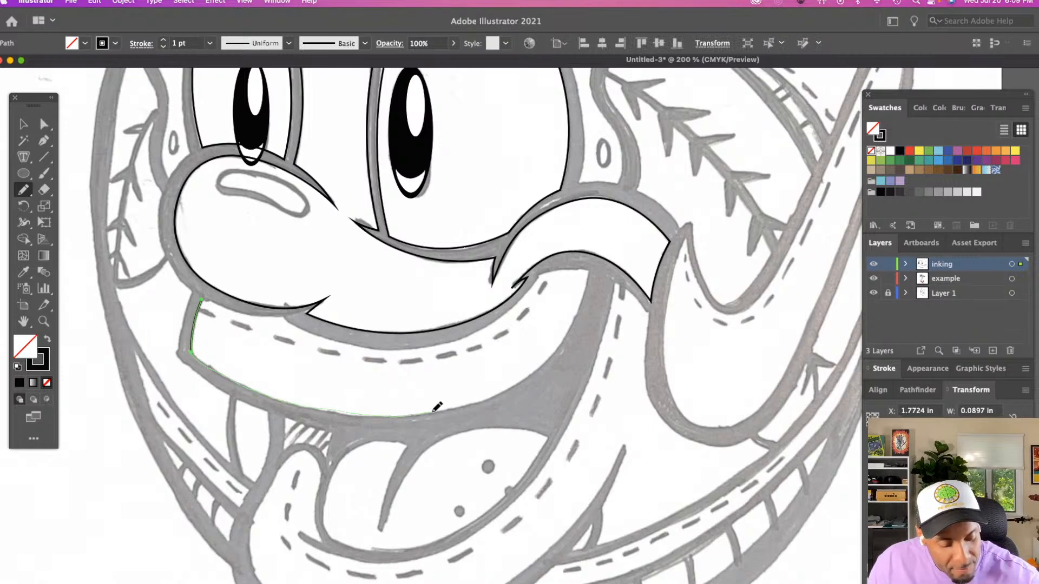
left_click_drag(564, 345, 593, 270)
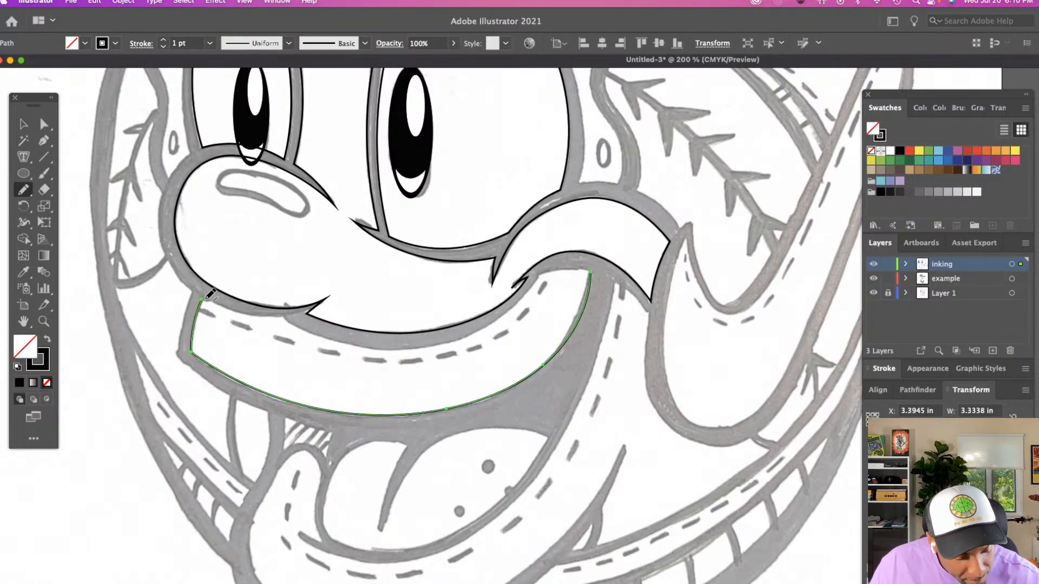
left_click_drag(211, 300, 287, 311)
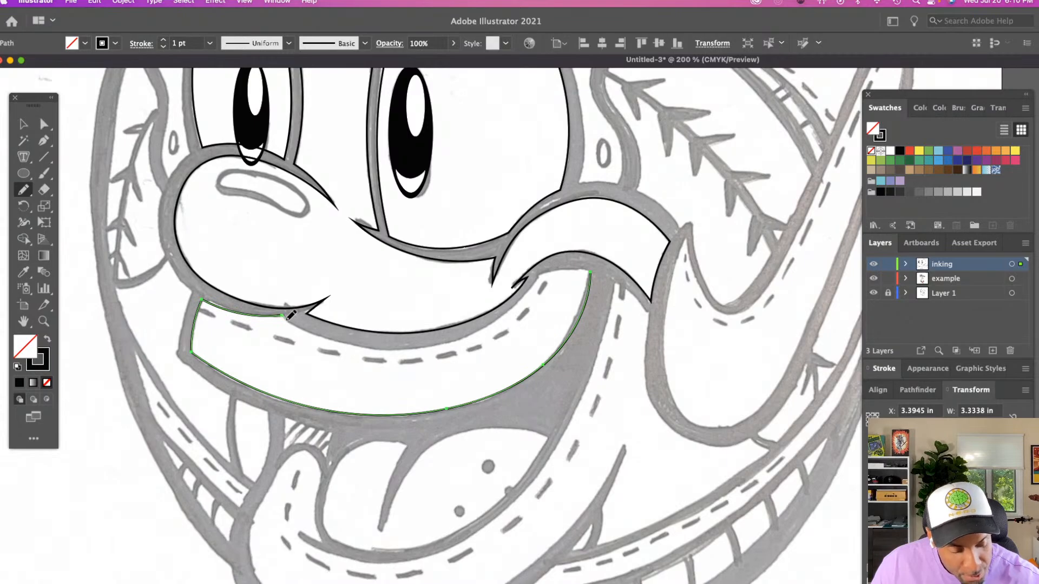
mouse_move(399, 347)
left_mouse_down()
mouse_move(497, 324)
mouse_move(542, 272)
mouse_move(596, 266)
left_mouse_up()
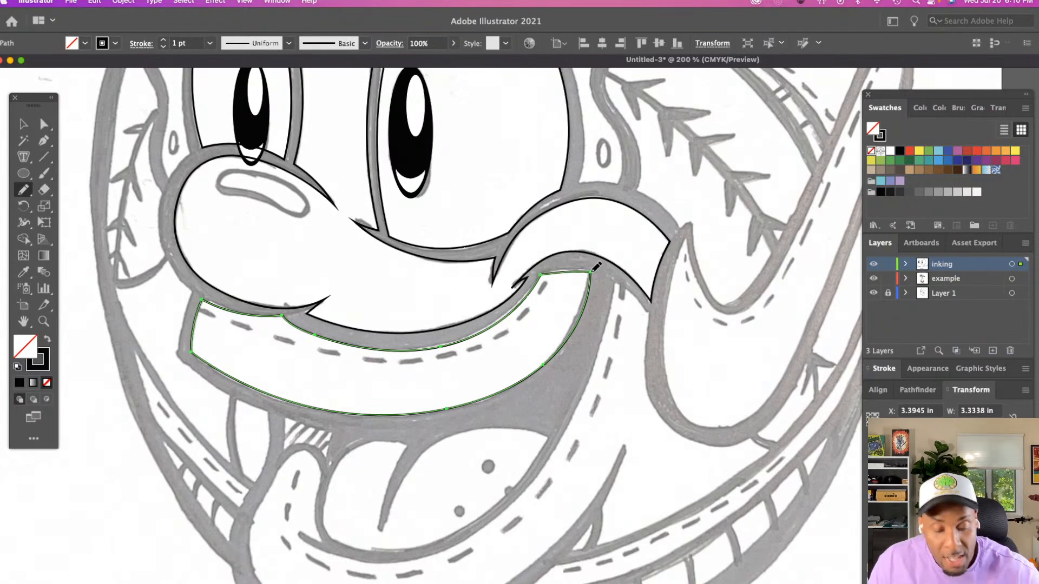
Bend the upper lip's short top segment at the mouth corner into a curve following the sketch, using the Direct Selection tool
key("a")
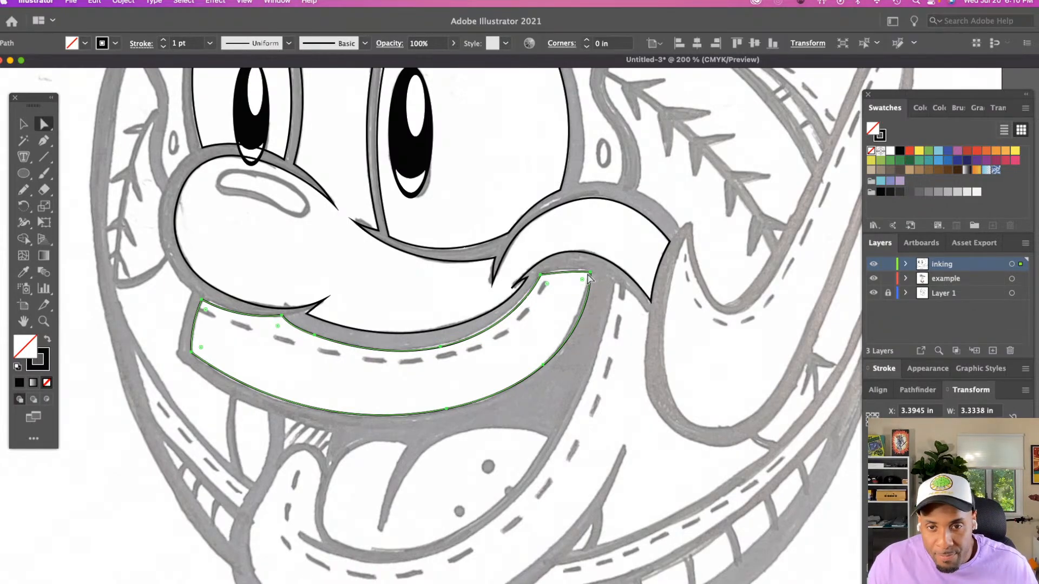
key("super+shift+a")
left_click_drag(594, 277, 556, 268)
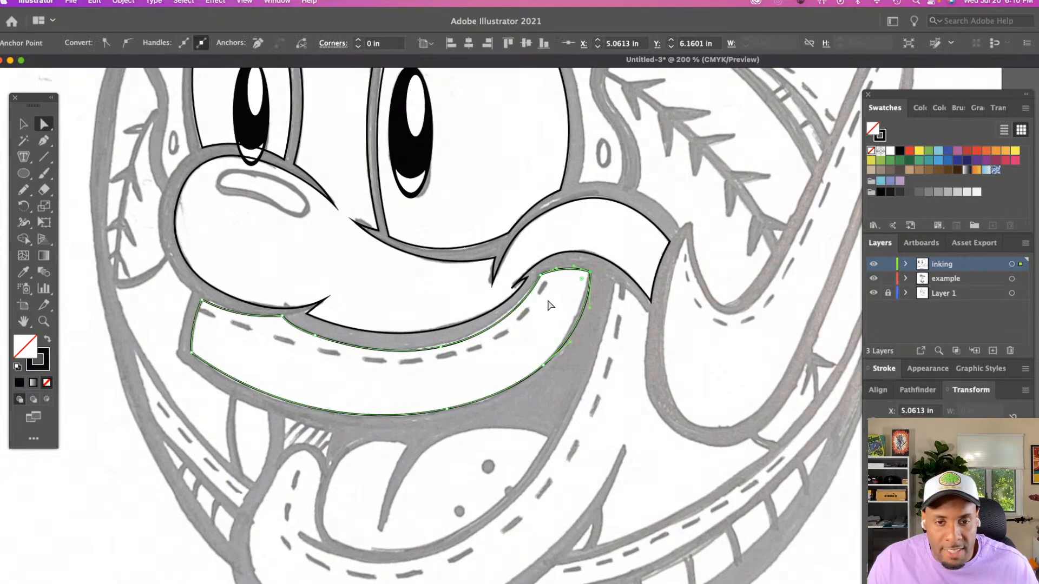
left_click(547, 306)
left_click(540, 275)
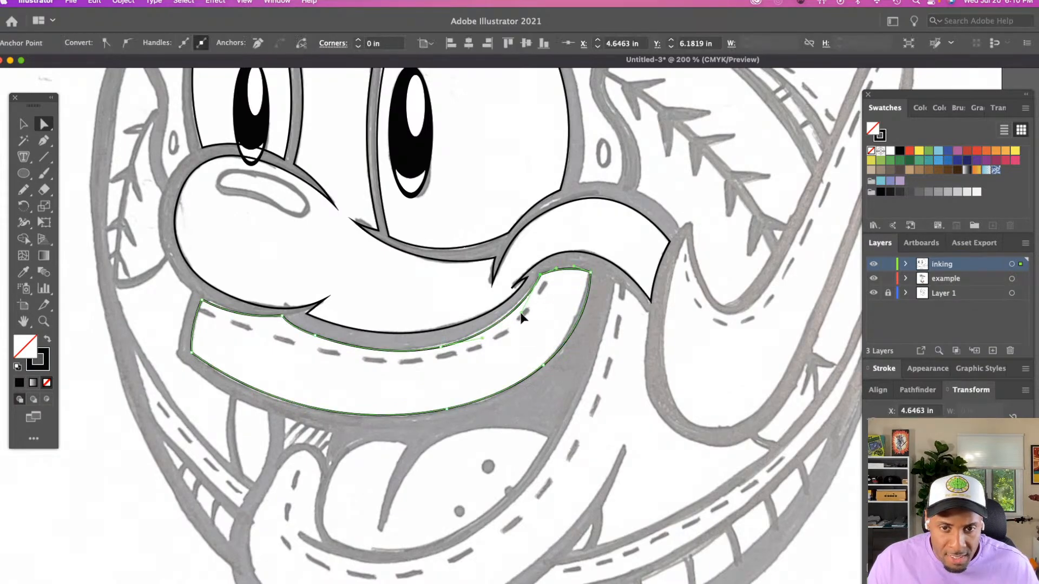
left_click(537, 324)
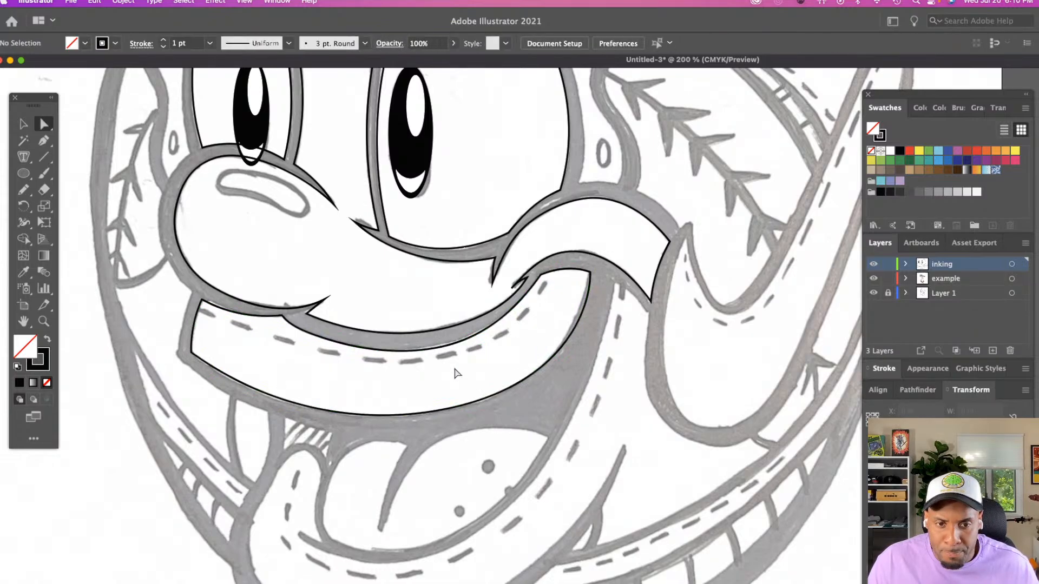
left_click(431, 352)
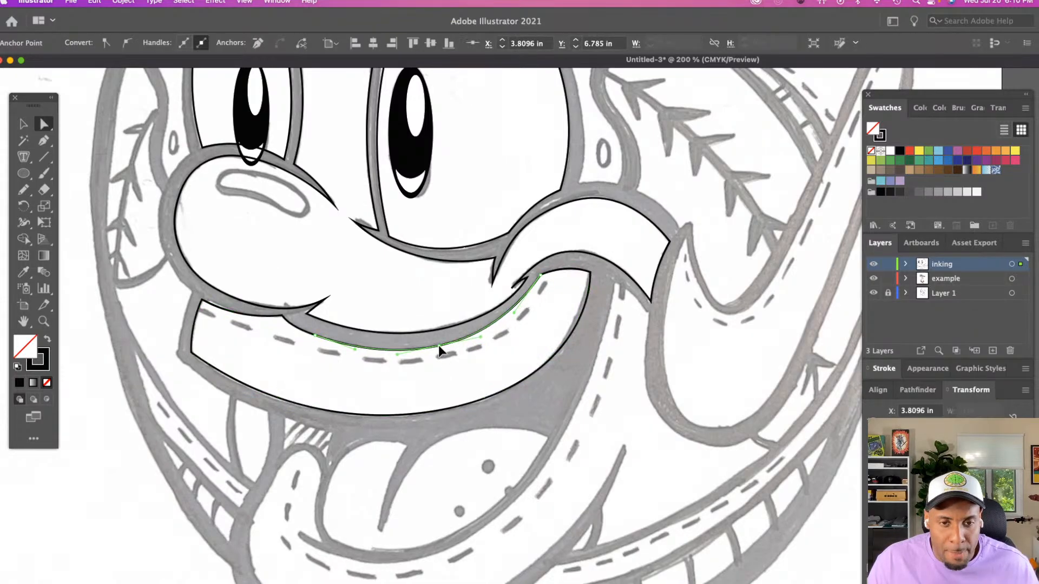
left_click(443, 366)
Trace the lower lip's outer edge with the Pencil tool, from beneath the upper lip around the chin to the crease's pointed tip
scroll(421, 364, "down", 3)
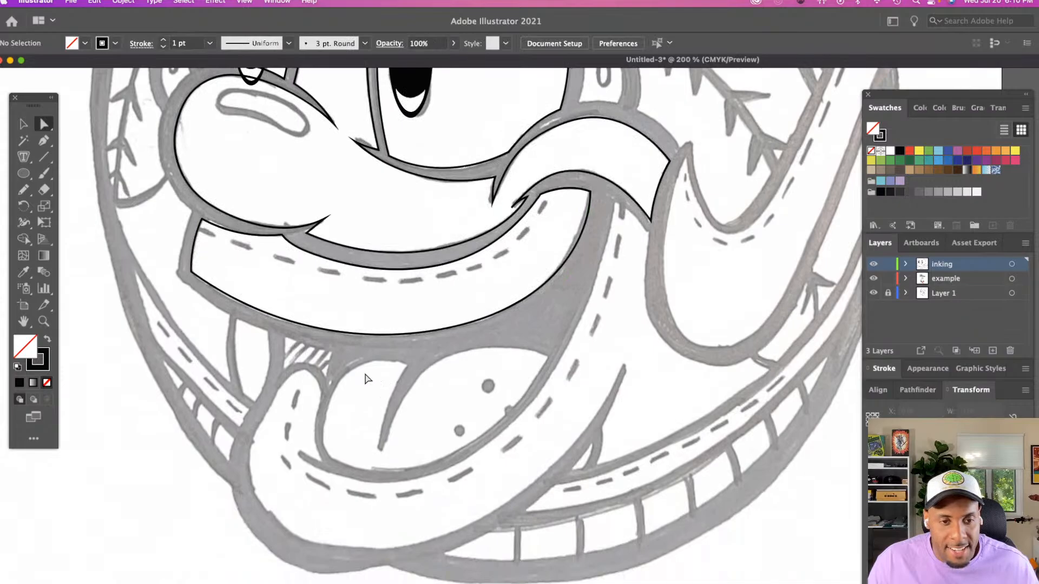
scroll(346, 373, "down", 2)
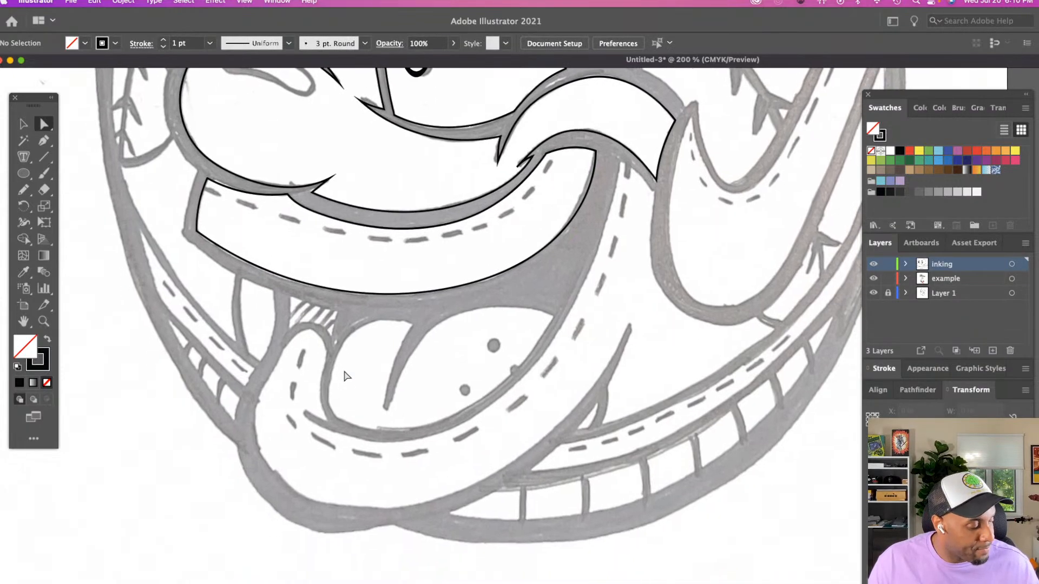
key("n")
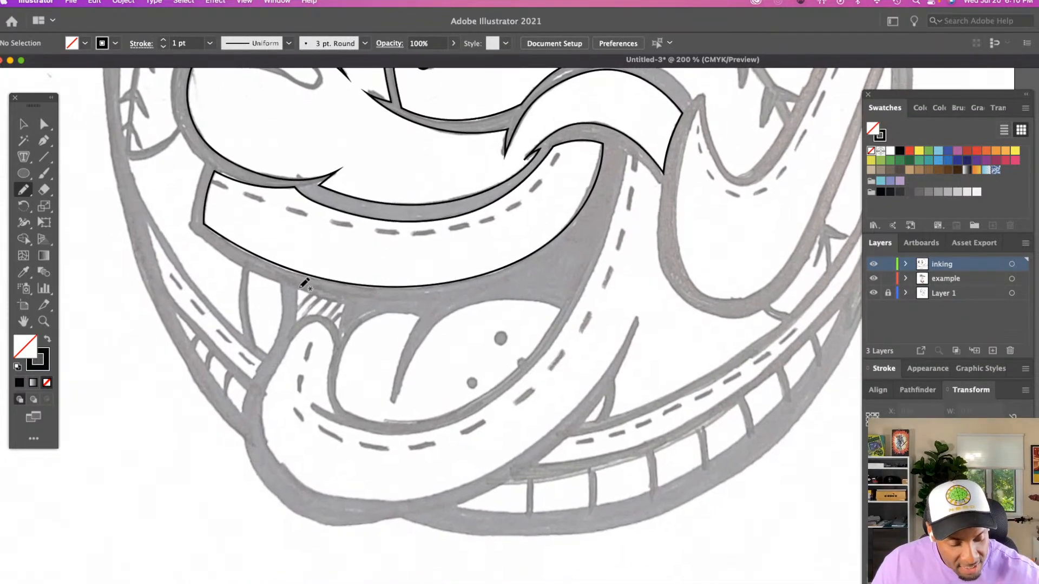
mouse_move(297, 291)
left_mouse_down()
mouse_move(294, 330)
mouse_move(263, 400)
mouse_move(267, 440)
mouse_move(292, 476)
mouse_move(361, 501)
left_mouse_up()
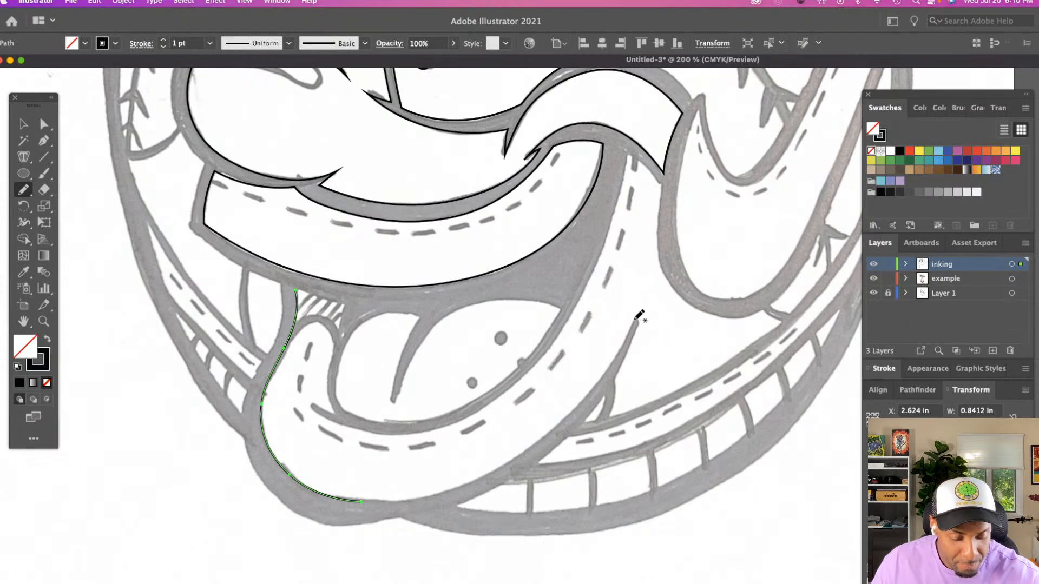
mouse_move(628, 338)
left_mouse_down()
mouse_move(579, 403)
mouse_move(512, 461)
mouse_move(448, 489)
mouse_move(363, 499)
left_mouse_up()
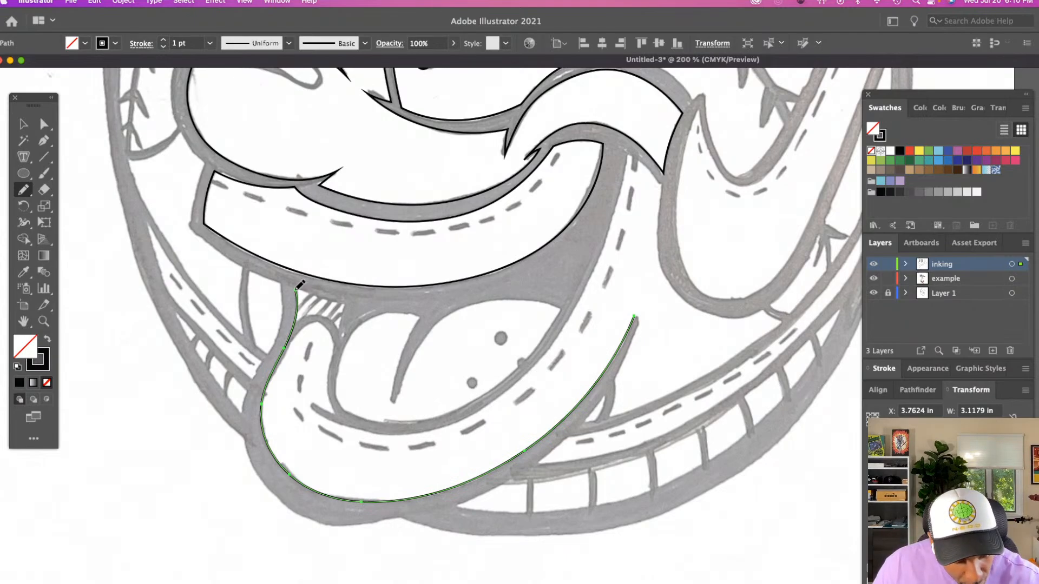
Extend the lower lip path across the hatched gap and down its inner edge, and trace the crease's other side from its tip
left_click_drag(341, 302, 345, 305)
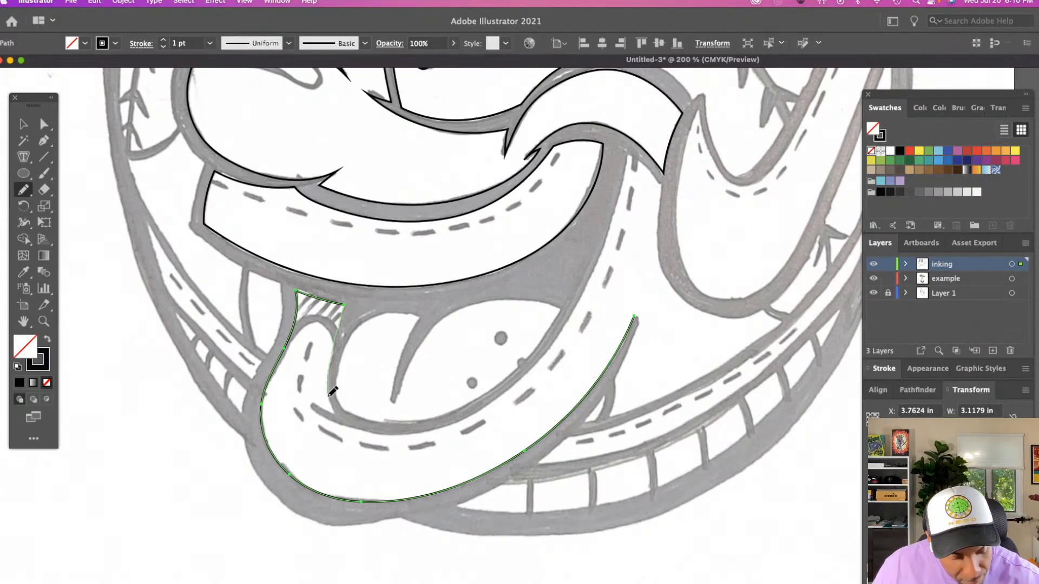
left_click_drag(335, 403, 331, 412)
scroll(338, 406, "up", 2)
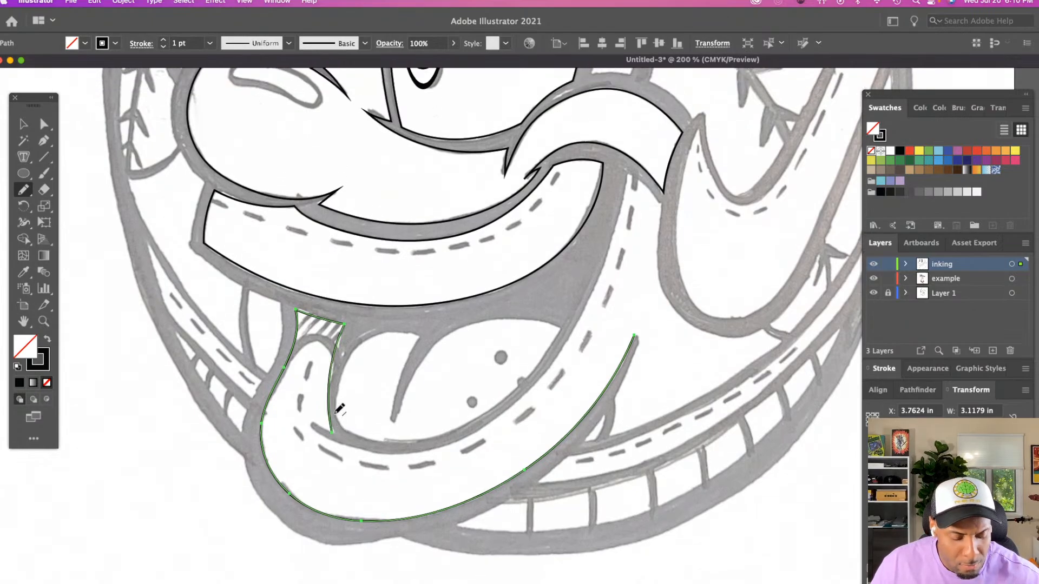
scroll(339, 410, "right", 4)
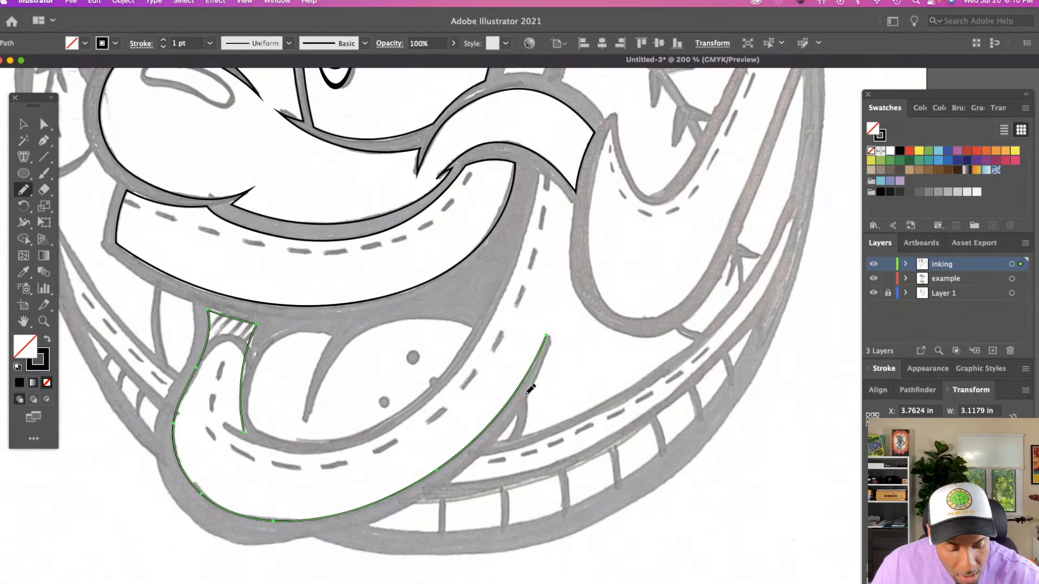
left_click_drag(498, 440, 494, 442)
Extend the lower lip path with the Pencil tool from the crease's base along the jaw's stitched band and up the head's outer edge
scroll(497, 439, "right", 7)
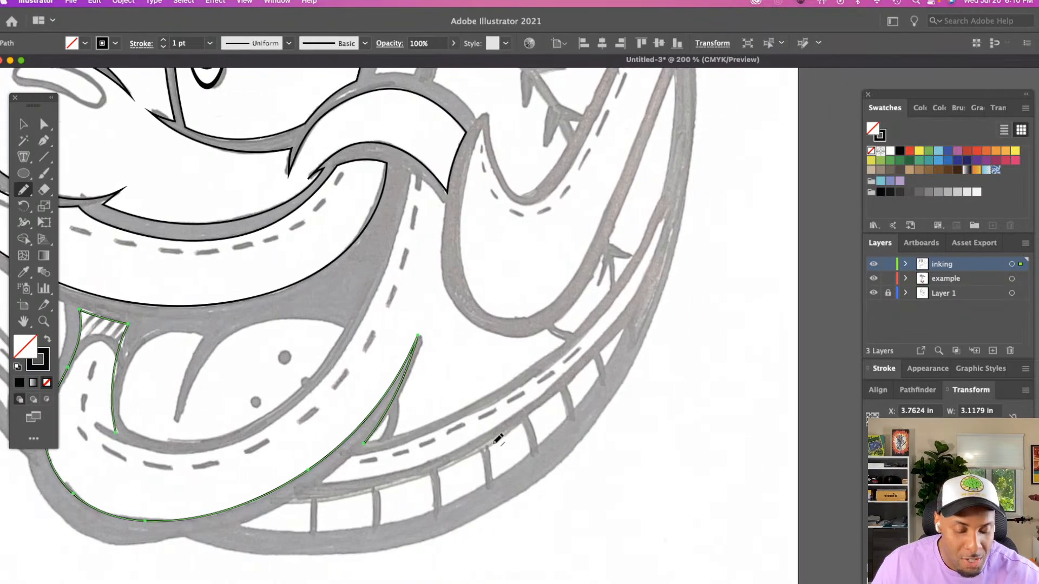
key("z")
left_click(494, 443, "alt")
scroll(494, 443, "right", 12)
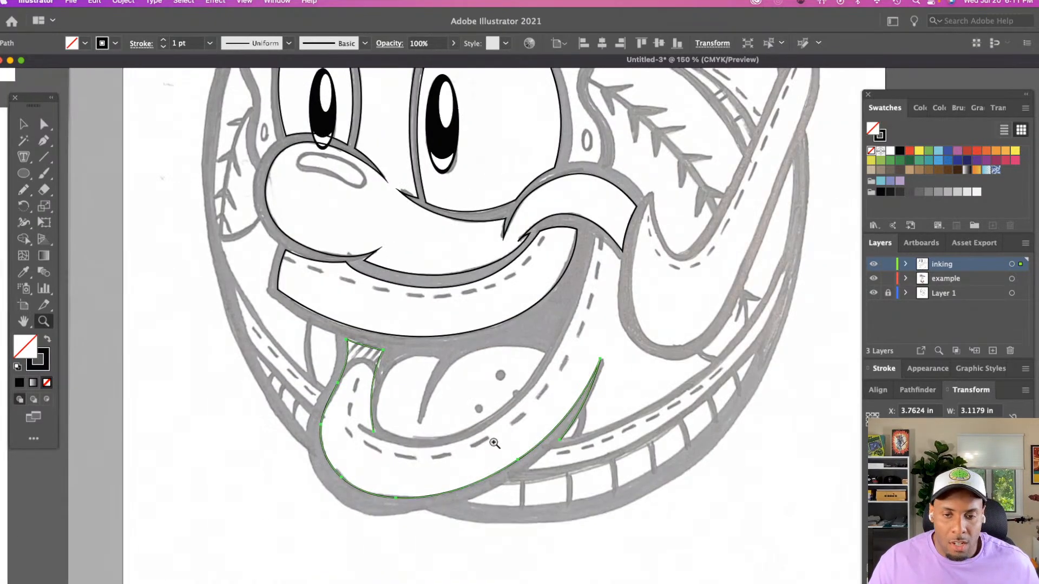
scroll(494, 443, "up", 3)
scroll(493, 442, "right", 3)
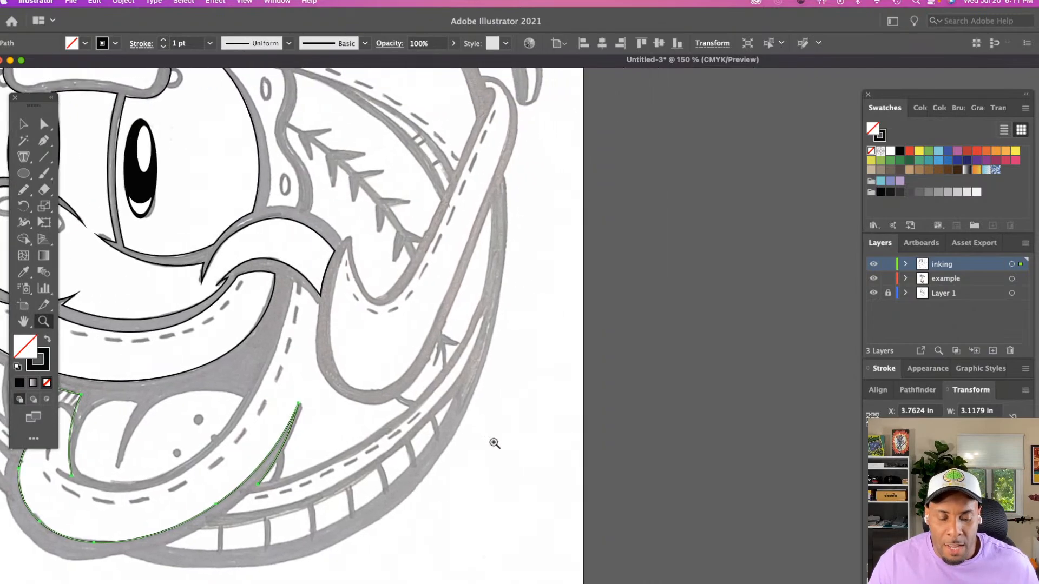
key("n")
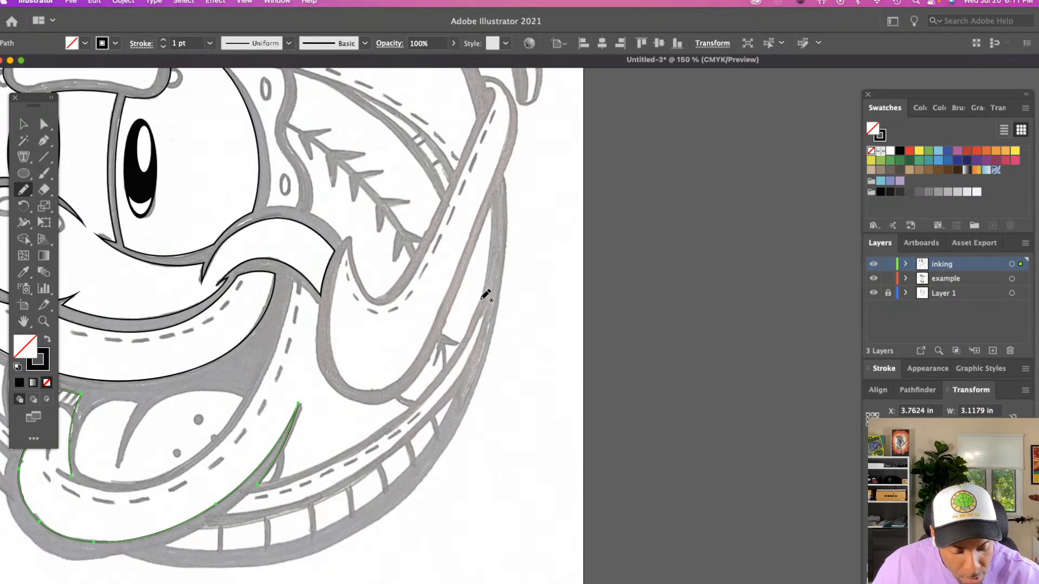
mouse_move(485, 295)
left_mouse_down()
mouse_move(456, 349)
mouse_move(396, 417)
mouse_move(266, 479)
left_mouse_up()
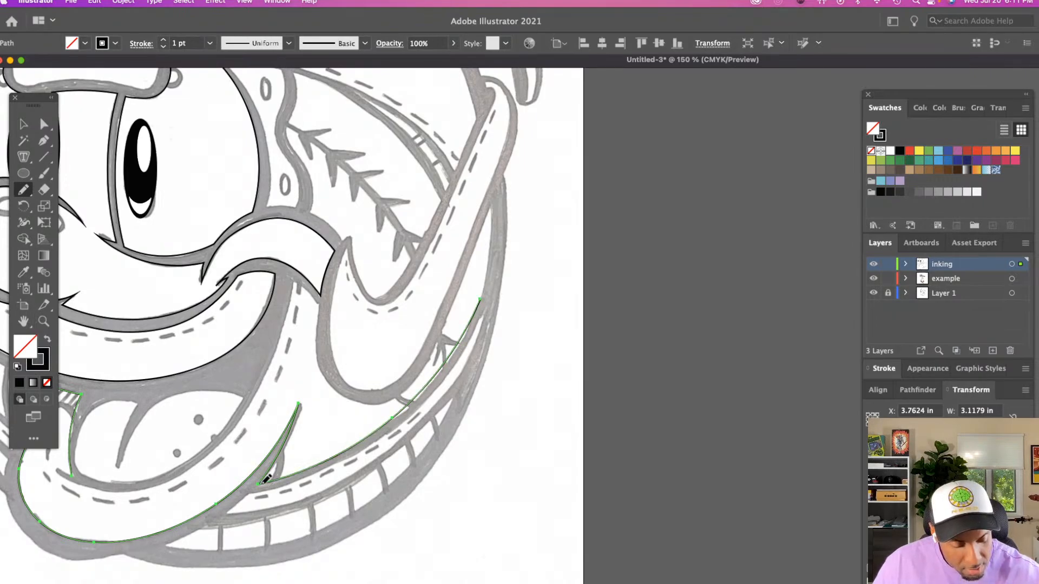
scroll(266, 479, "up", 4)
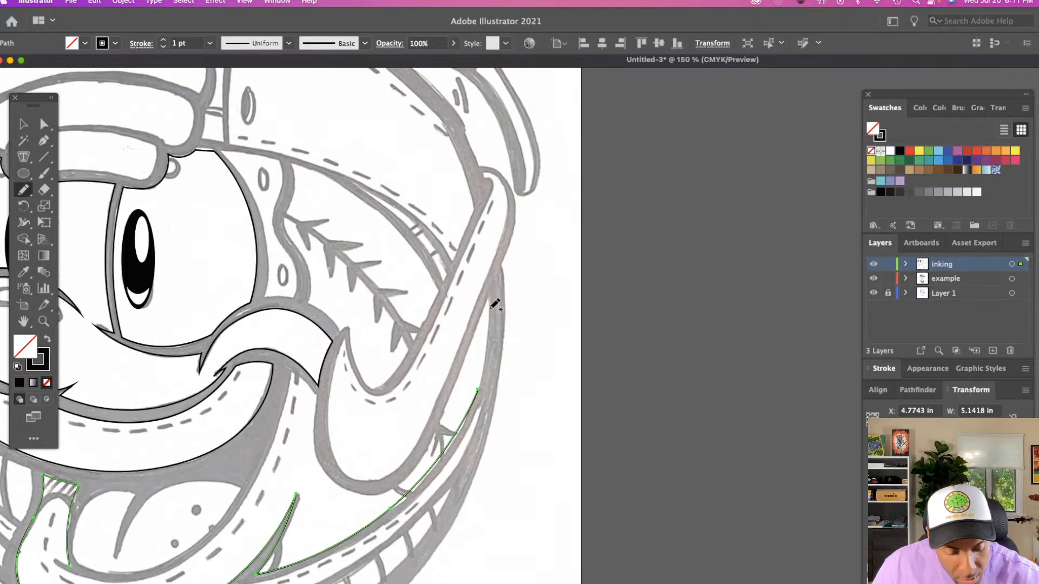
left_click_drag(494, 305, 480, 387)
Trace the wavy strip with two oval holes beside the large eye as one closed outline with the Pencil tool
scroll(479, 388, "left", 3)
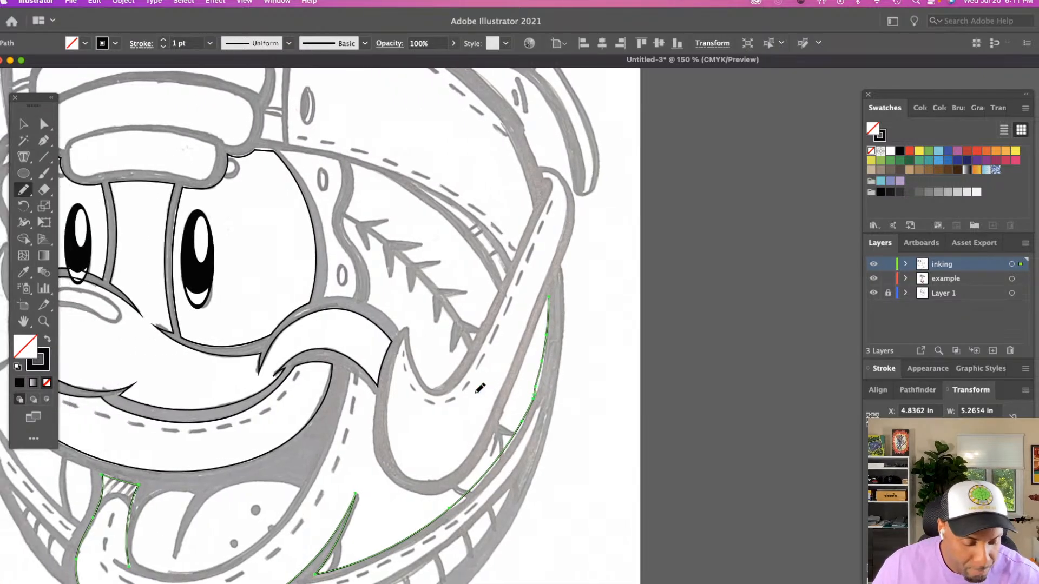
scroll(480, 388, "left", 10)
scroll(480, 388, "down", 2)
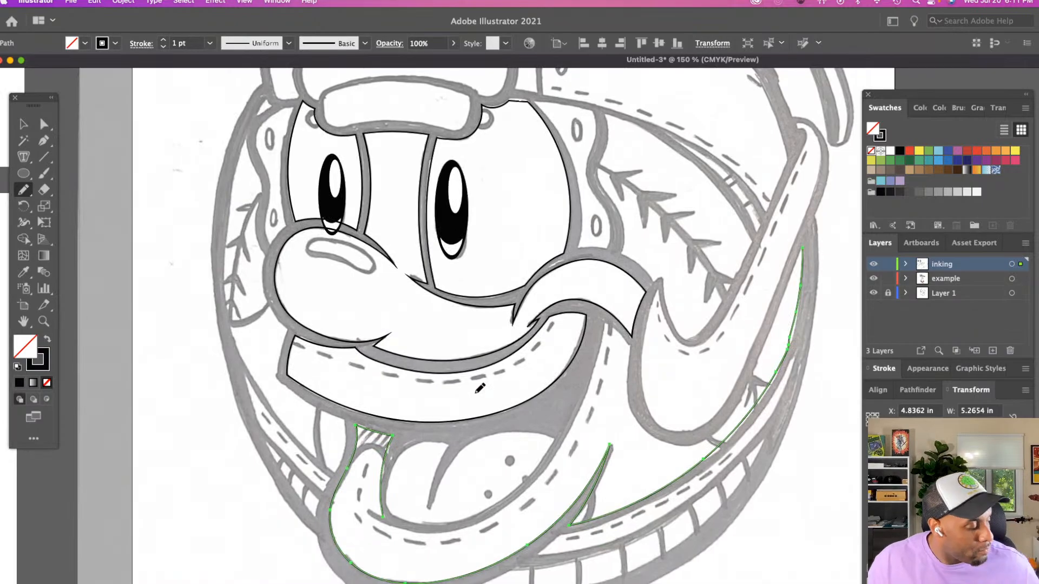
key("z")
scroll(498, 376, "up", 4)
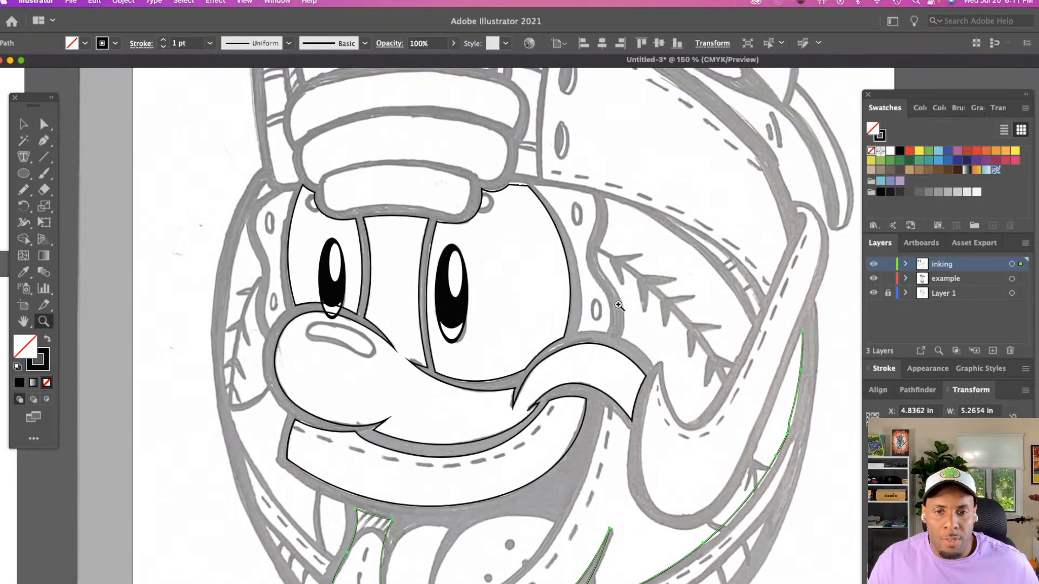
left_click_drag(619, 306, 613, 321)
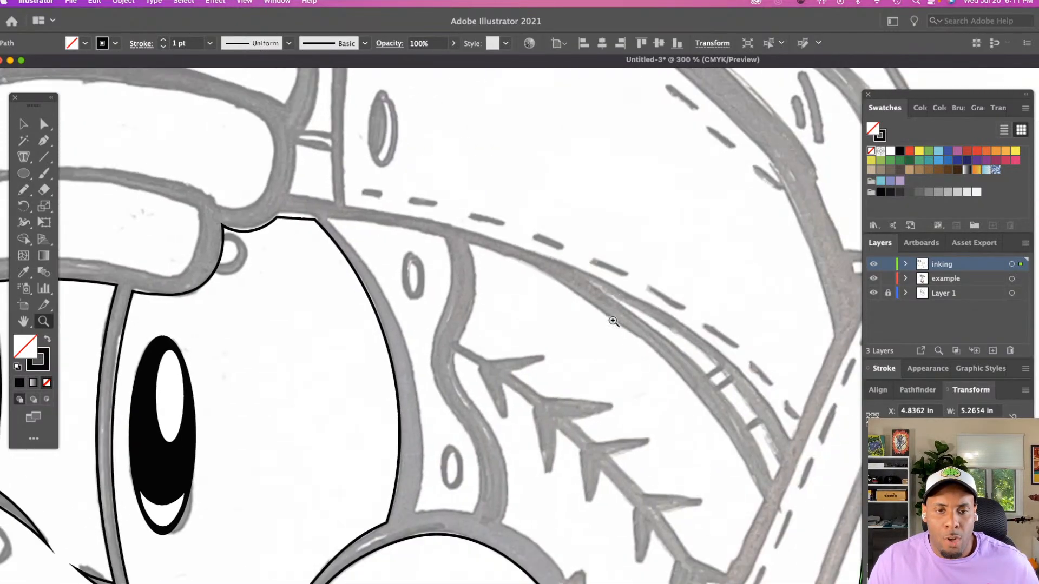
scroll(449, 262, "down", 3)
scroll(456, 269, "left", 2)
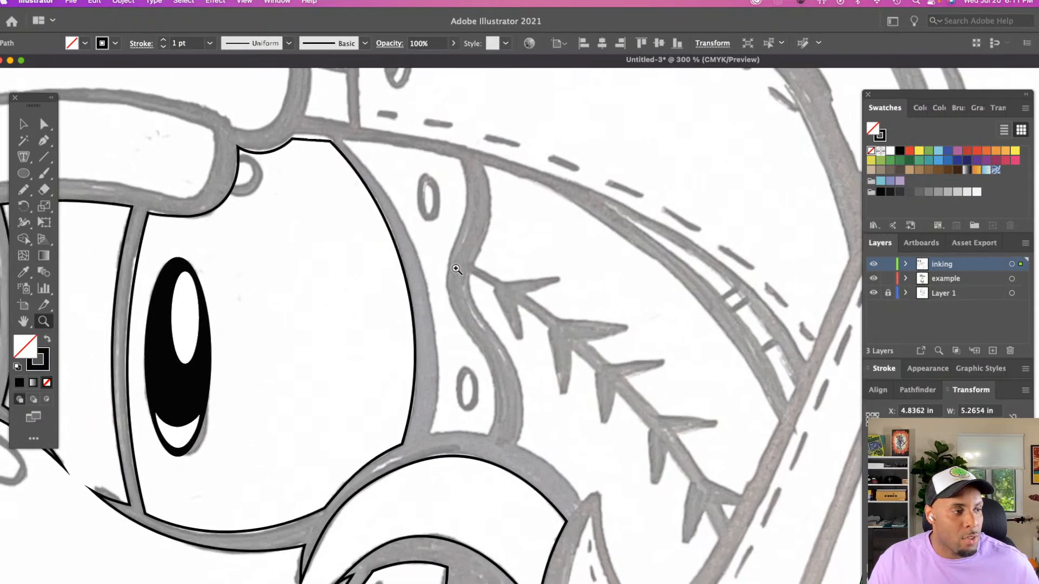
key("n")
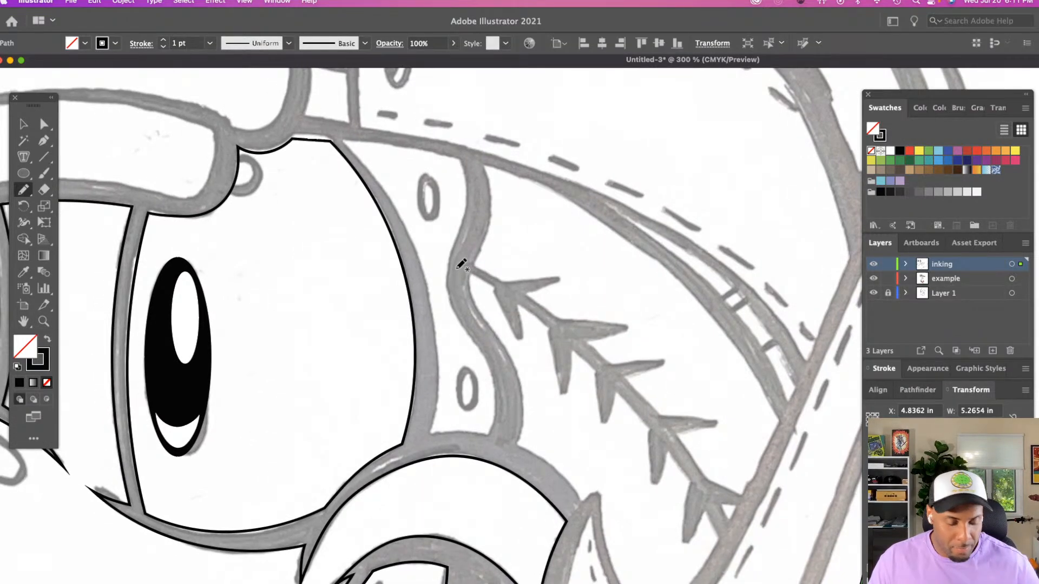
mouse_move(344, 142)
left_mouse_down()
mouse_move(394, 202)
mouse_move(427, 281)
mouse_move(427, 434)
left_mouse_up()
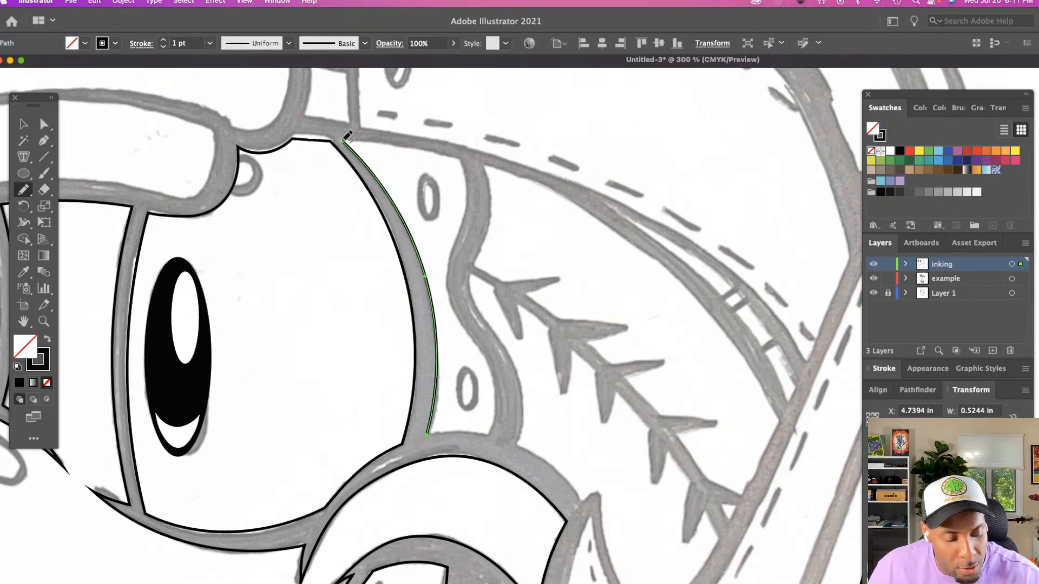
left_click_drag(343, 142, 460, 159)
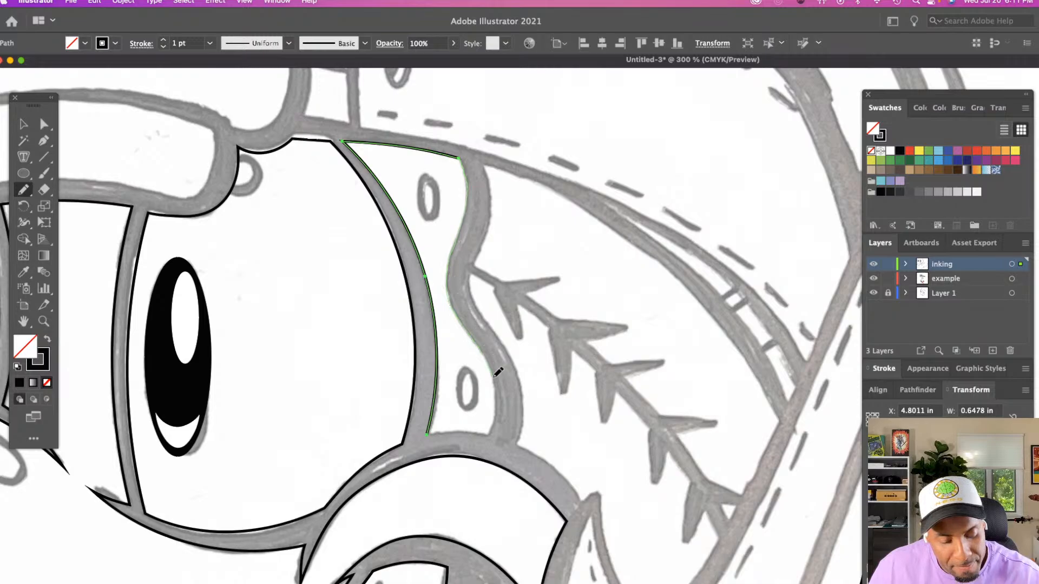
mouse_move(497, 372)
left_mouse_down()
mouse_move(491, 430)
mouse_move(450, 436)
mouse_move(490, 435)
left_mouse_up()
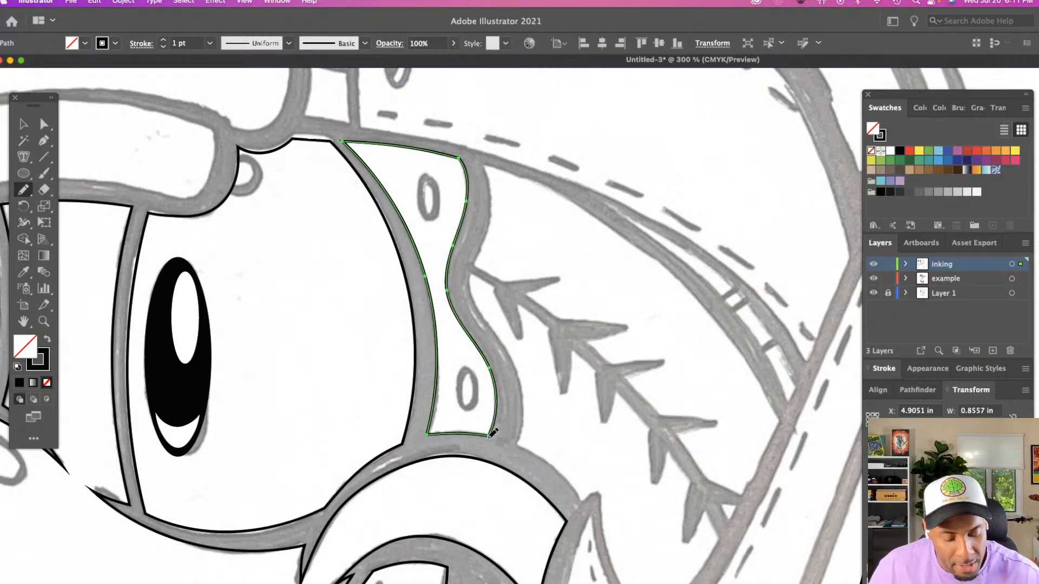
Trace the baseball-stitched side panel as one closed outline along its wavy edge, upper arc, notched cheek corner and strap edge
mouse_move(489, 161)
left_mouse_down()
mouse_move(492, 223)
mouse_move(470, 294)
mouse_move(522, 383)
mouse_move(518, 440)
left_mouse_up()
scroll(522, 439, "up", 3)
scroll(522, 439, "right", 5)
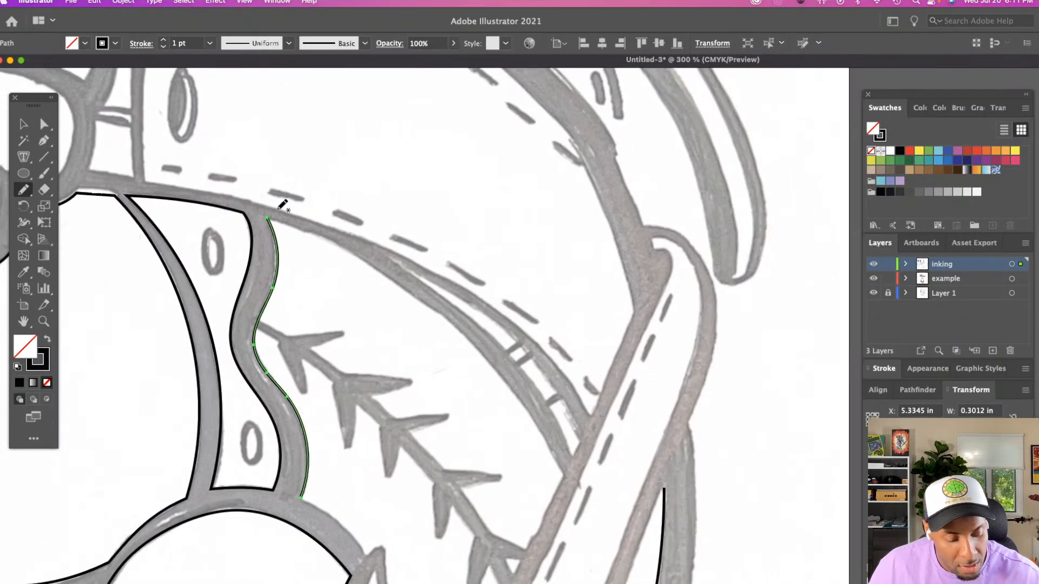
mouse_move(364, 255)
left_mouse_down()
mouse_move(487, 353)
mouse_move(542, 416)
mouse_move(565, 468)
left_mouse_up()
scroll(568, 469, "down", 5)
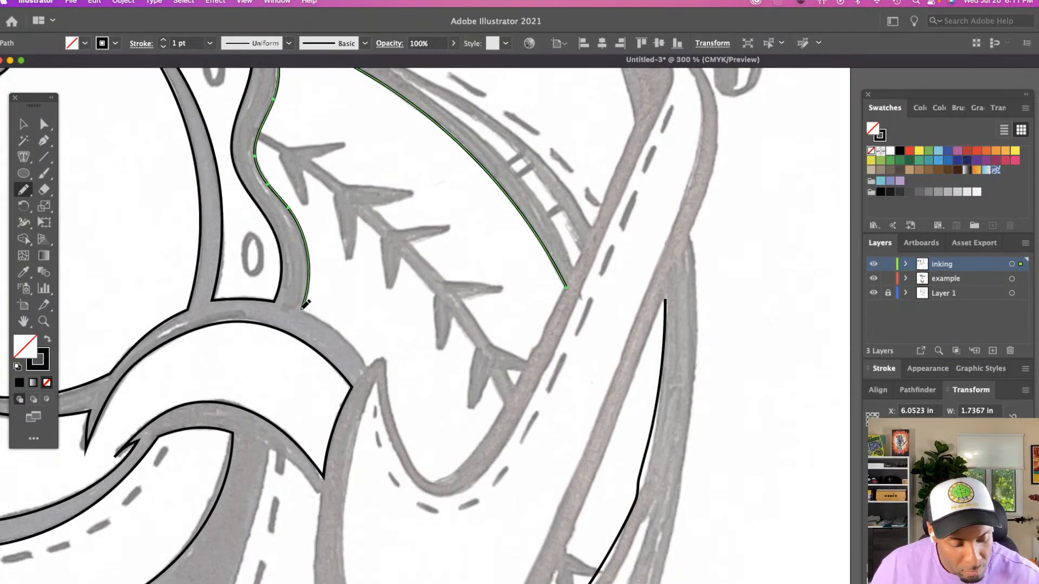
mouse_move(302, 309)
left_mouse_down()
mouse_move(365, 367)
mouse_move(387, 353)
mouse_move(390, 392)
left_mouse_up()
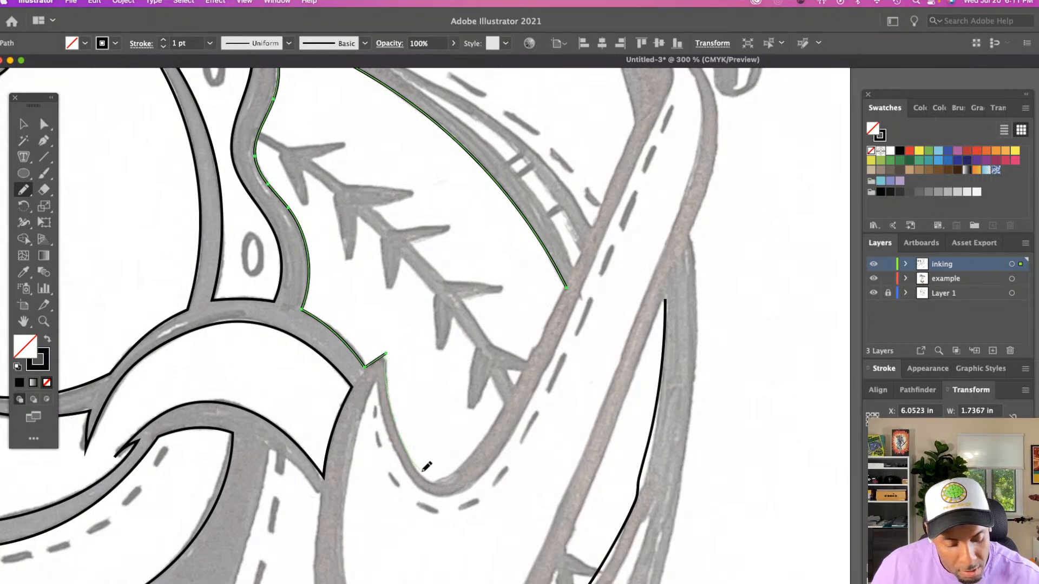
mouse_move(423, 470)
left_mouse_down()
mouse_move(451, 477)
mouse_move(470, 458)
left_mouse_up()
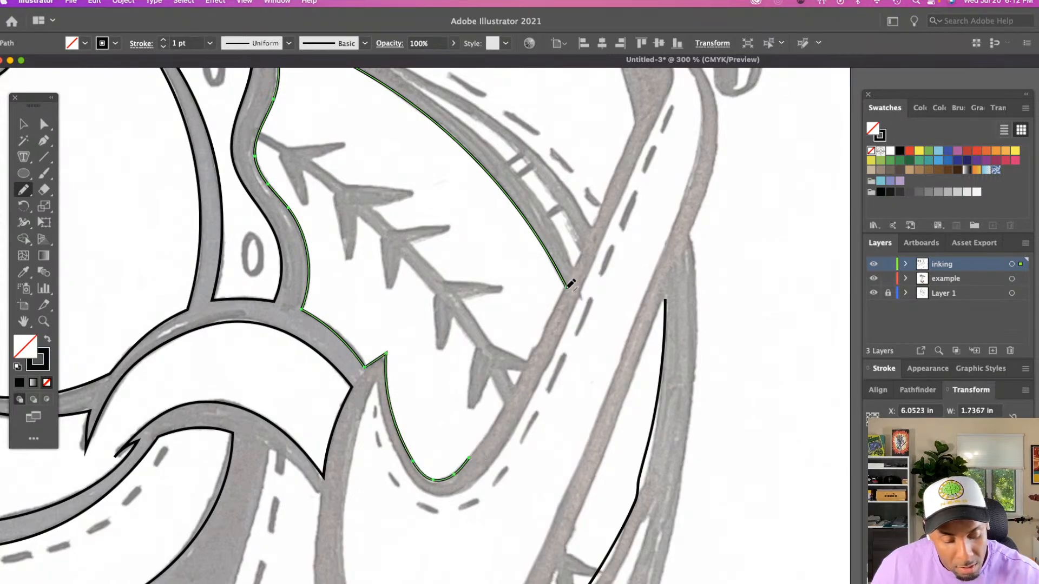
left_click_drag(561, 304, 533, 363)
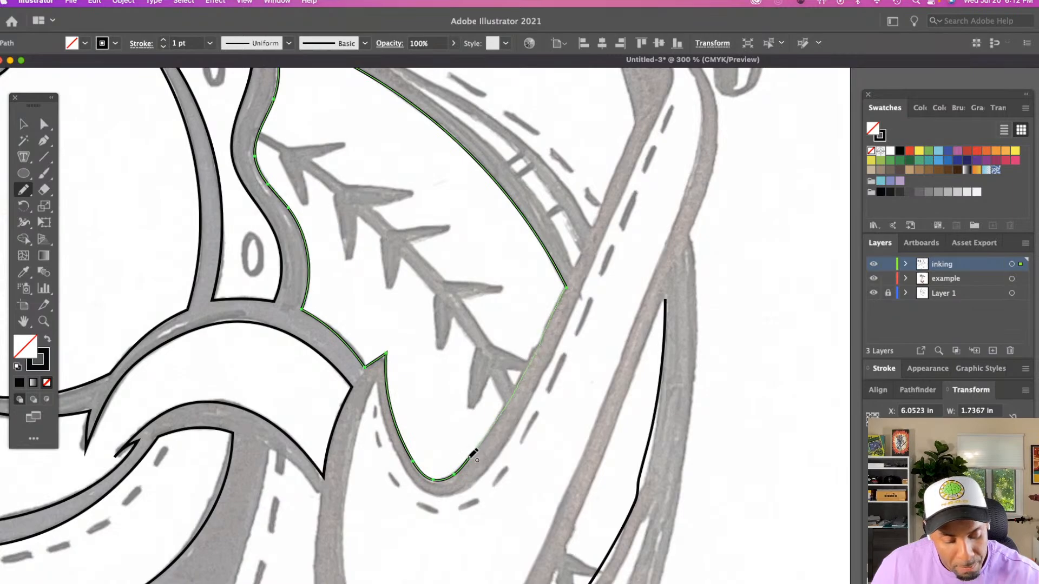
left_click_drag(470, 456, 469, 458)
Examine the padded bands above the eyes up close, with the Pencil tool ready for the lowest band
key("z")
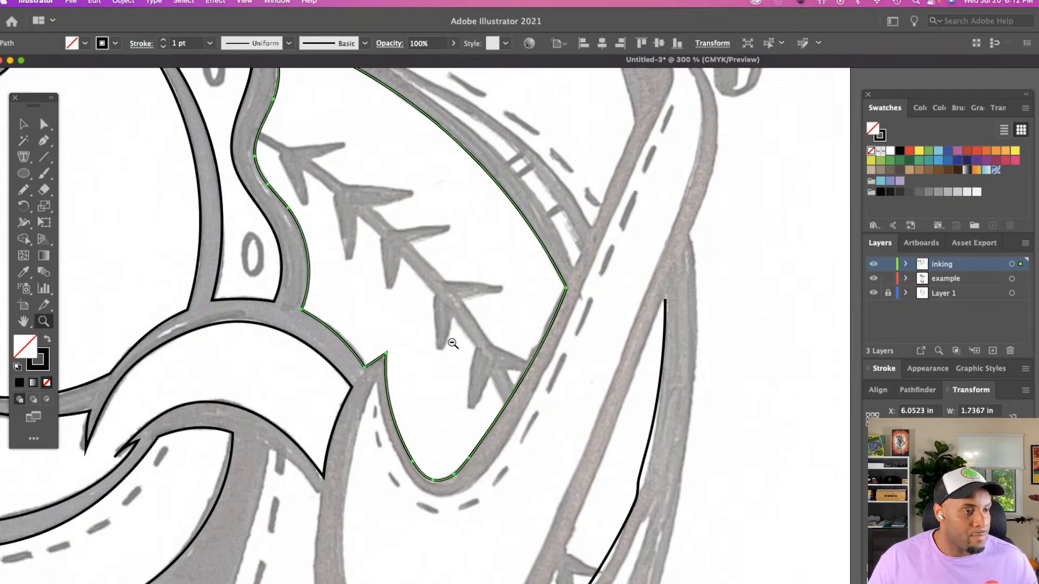
left_click(433, 323, "alt")
scroll(433, 324, "up", 10)
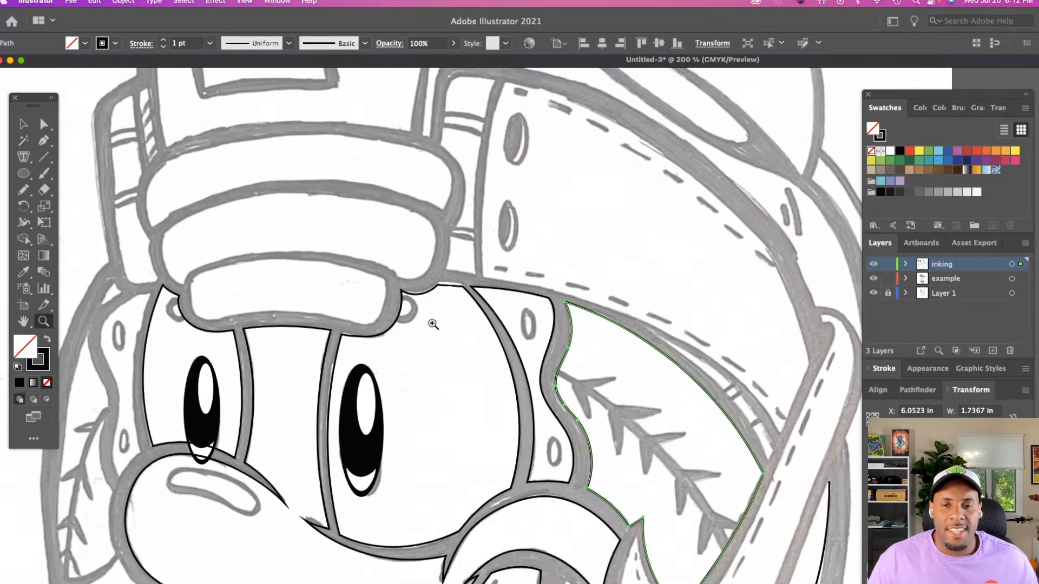
scroll(395, 376, "down", 3)
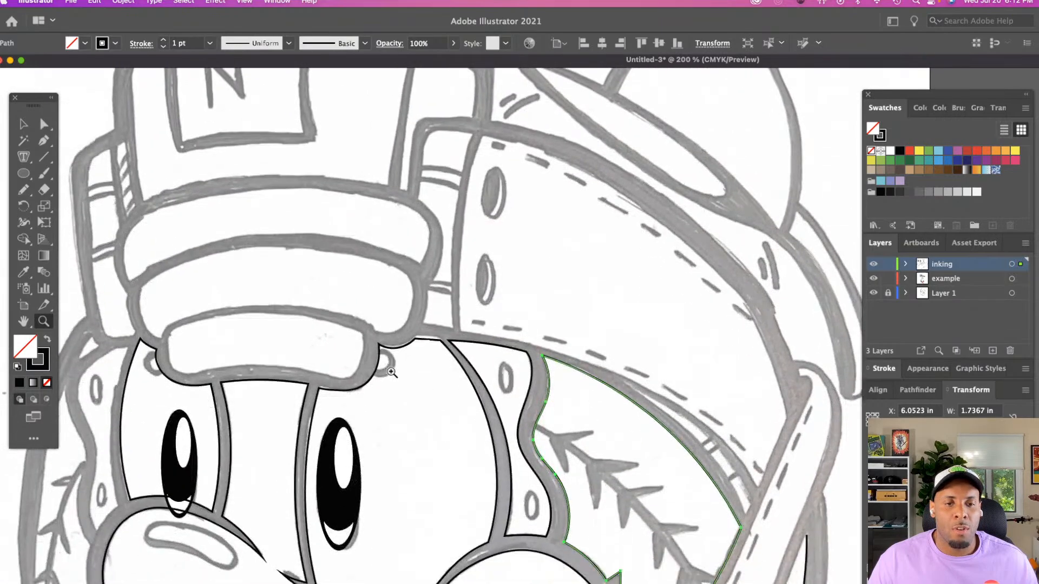
left_click(393, 374)
scroll(391, 372, "down", 3)
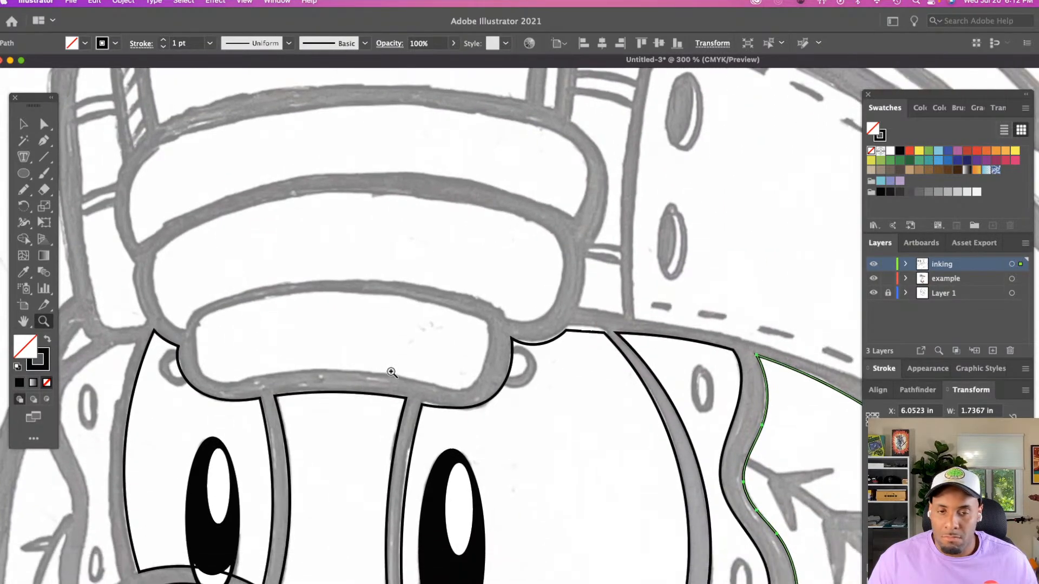
left_click(392, 372)
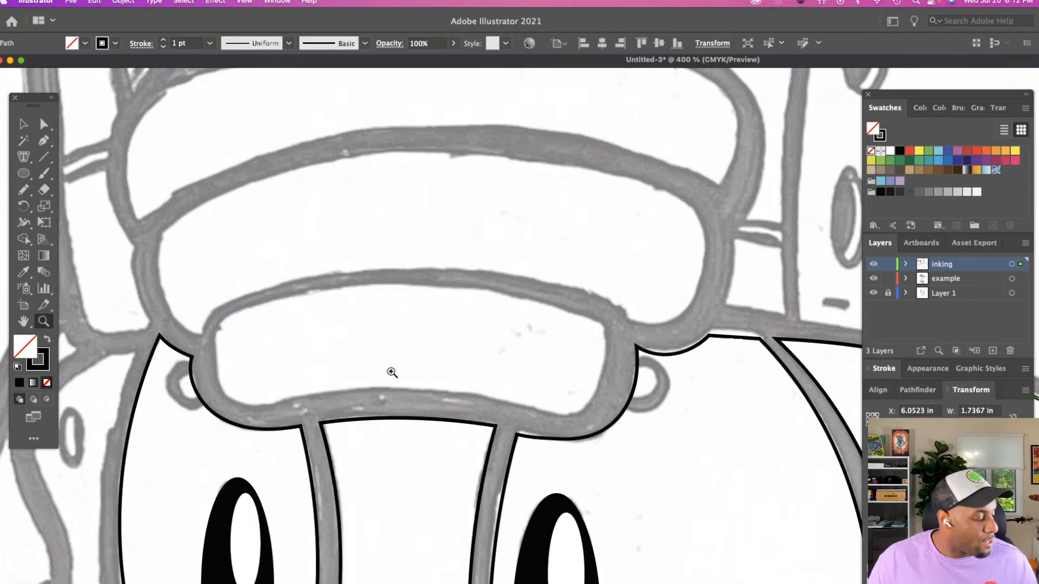
key("n")
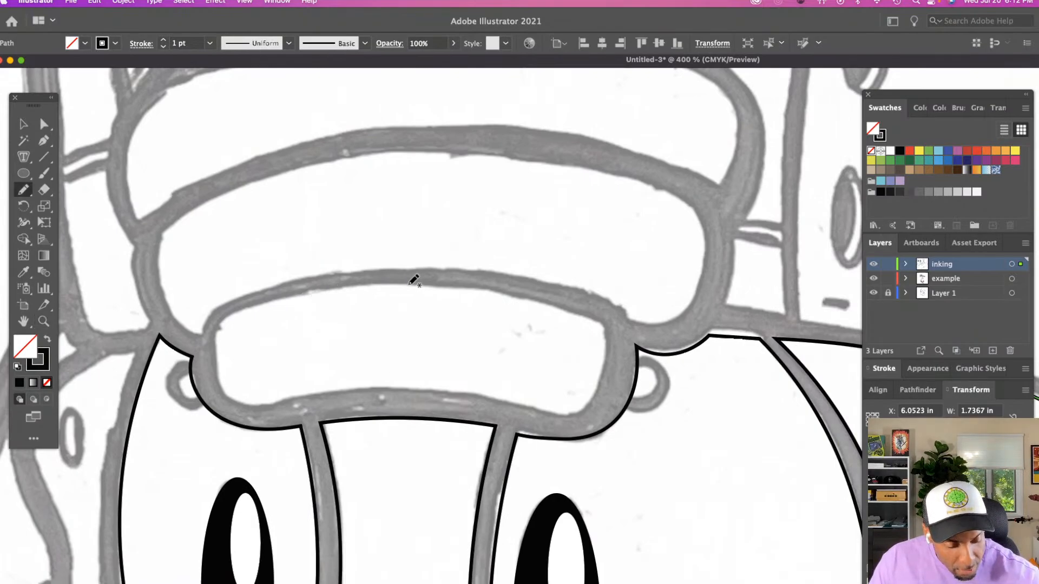
mouse_move(399, 282)
left_mouse_down()
mouse_move(355, 280)
mouse_move(227, 313)
mouse_move(215, 339)
mouse_move(219, 380)
mouse_move(242, 406)
left_mouse_up()
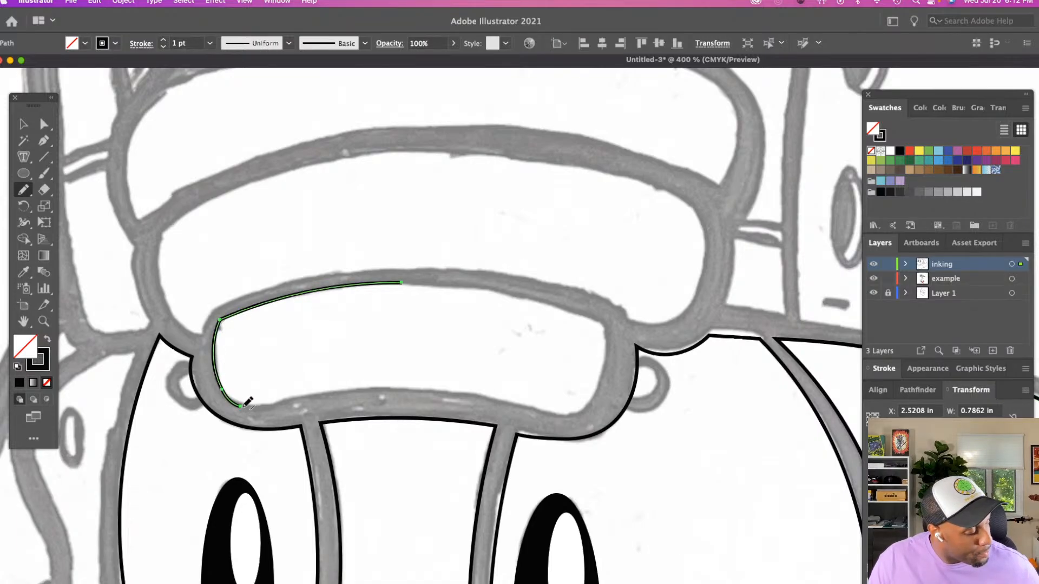
key("super+z")
key("super+z")
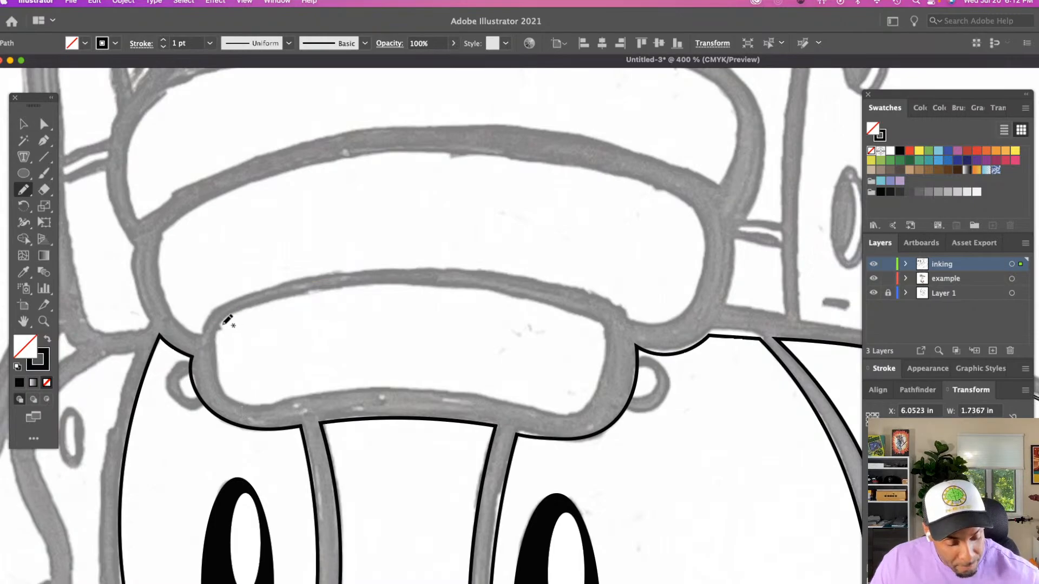
Trace the inner edge of the lowest padded band above the eyes as one closed outline with the Pencil tool
mouse_move(218, 324)
left_mouse_down()
mouse_move(222, 382)
mouse_move(243, 406)
mouse_move(375, 390)
mouse_move(476, 394)
mouse_move(560, 417)
left_mouse_up()
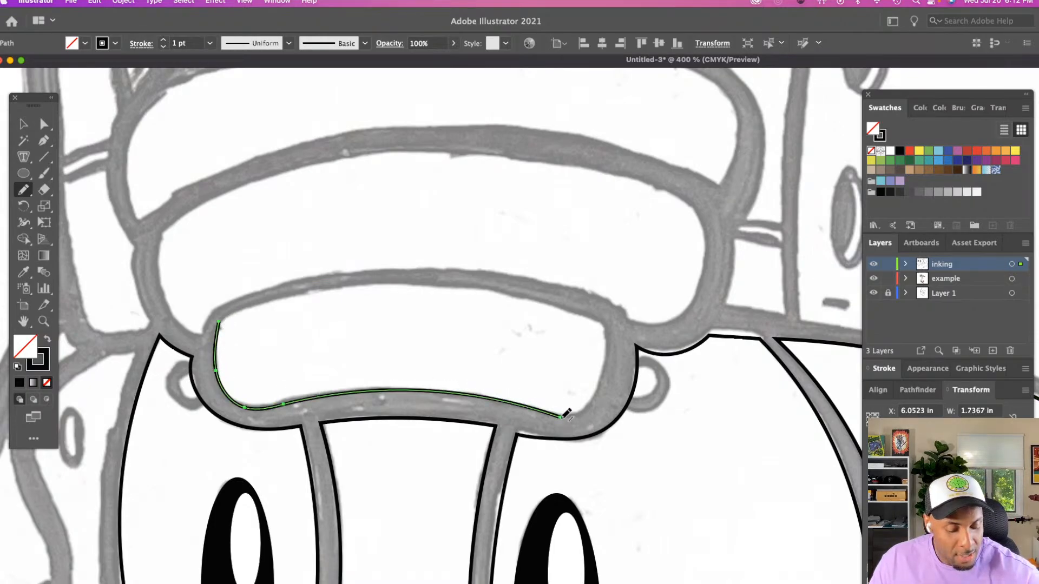
mouse_move(235, 313)
left_mouse_down()
mouse_move(315, 294)
mouse_move(412, 292)
left_mouse_up()
mouse_move(511, 291)
left_mouse_down()
mouse_move(572, 308)
mouse_move(610, 351)
mouse_move(595, 398)
mouse_move(562, 413)
left_mouse_up()
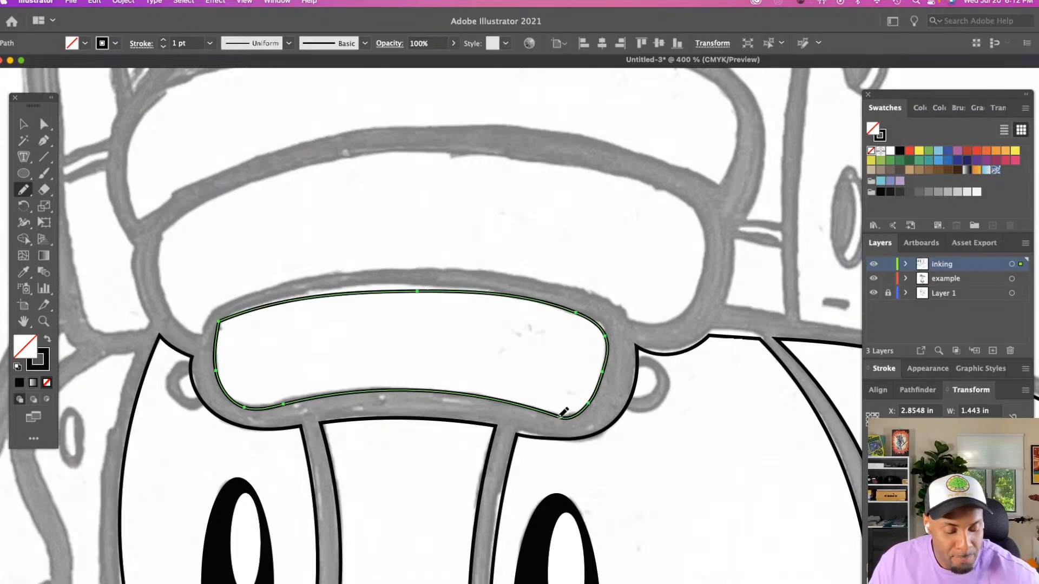
Trace the inner edge of the middle padded forehead band as one closed outline with the Pencil tool
scroll(446, 362, "up", 2)
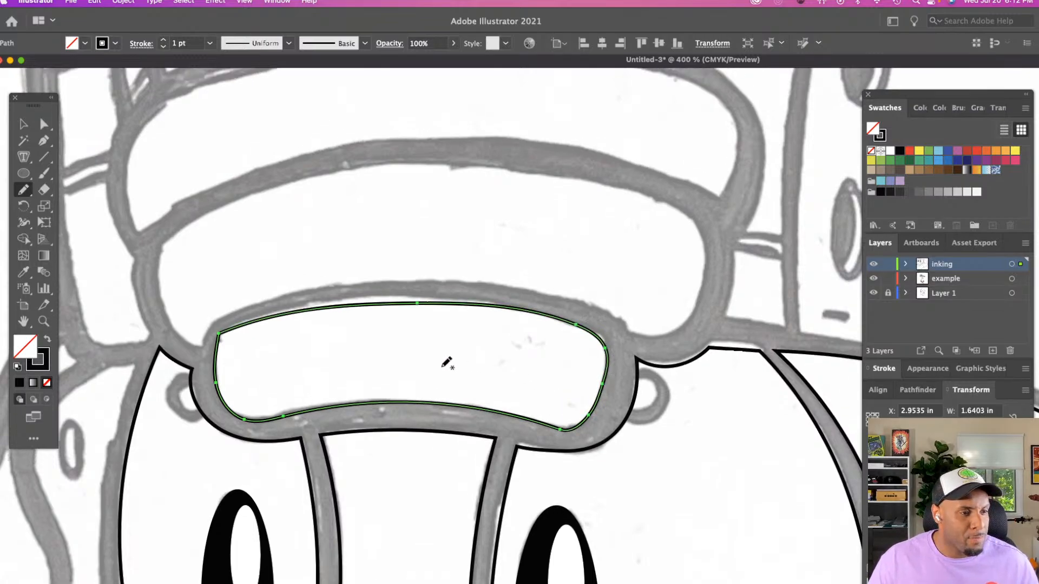
scroll(446, 362, "up", 6)
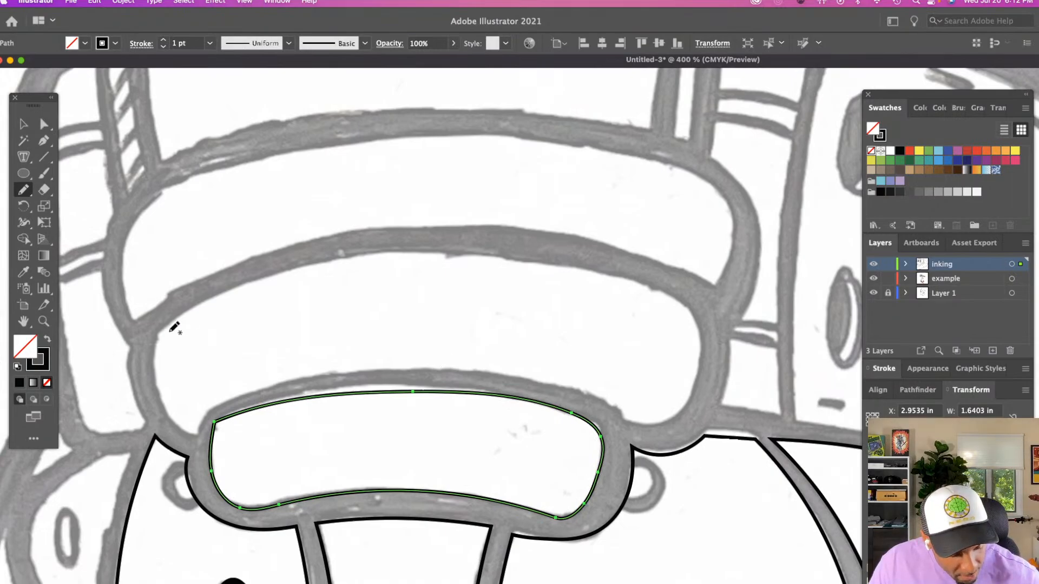
mouse_move(157, 331)
left_mouse_down()
mouse_move(154, 377)
mouse_move(196, 436)
left_mouse_up()
mouse_move(235, 401)
left_mouse_down()
mouse_move(388, 371)
mouse_move(569, 383)
left_mouse_up()
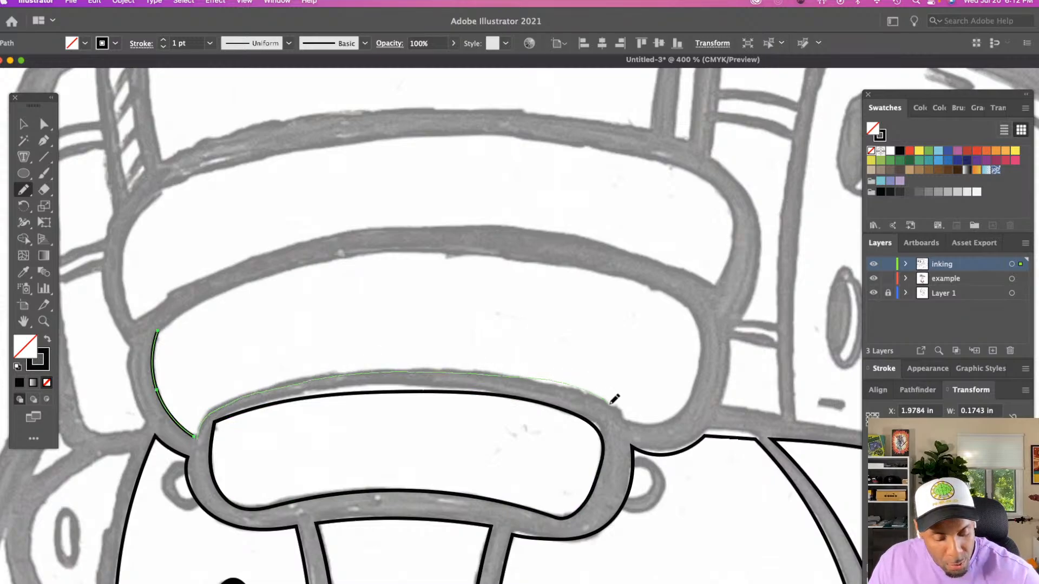
left_click_drag(633, 417, 630, 420)
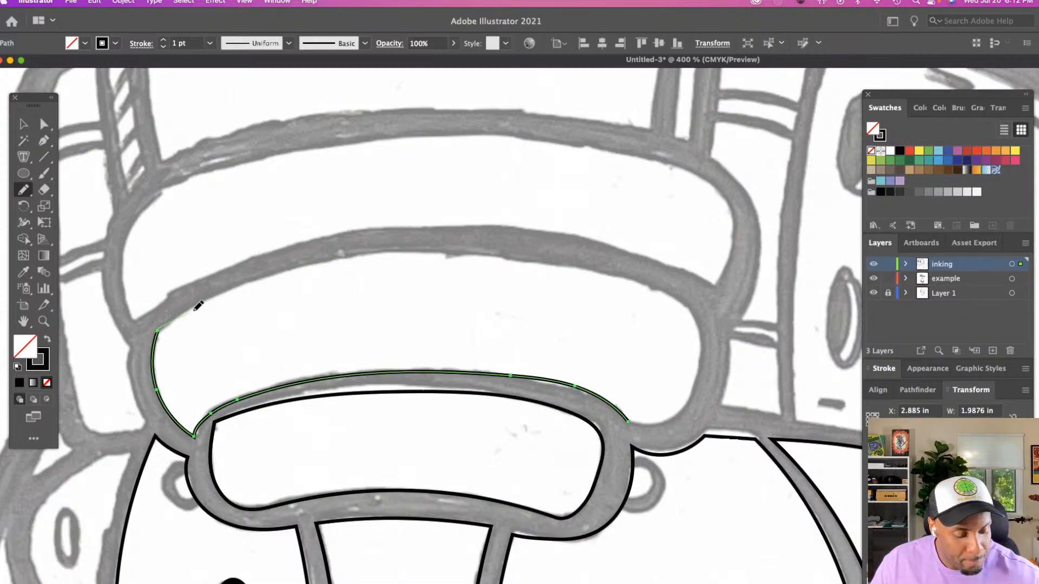
mouse_move(196, 309)
left_mouse_down()
mouse_move(403, 256)
mouse_move(543, 265)
mouse_move(677, 303)
left_mouse_up()
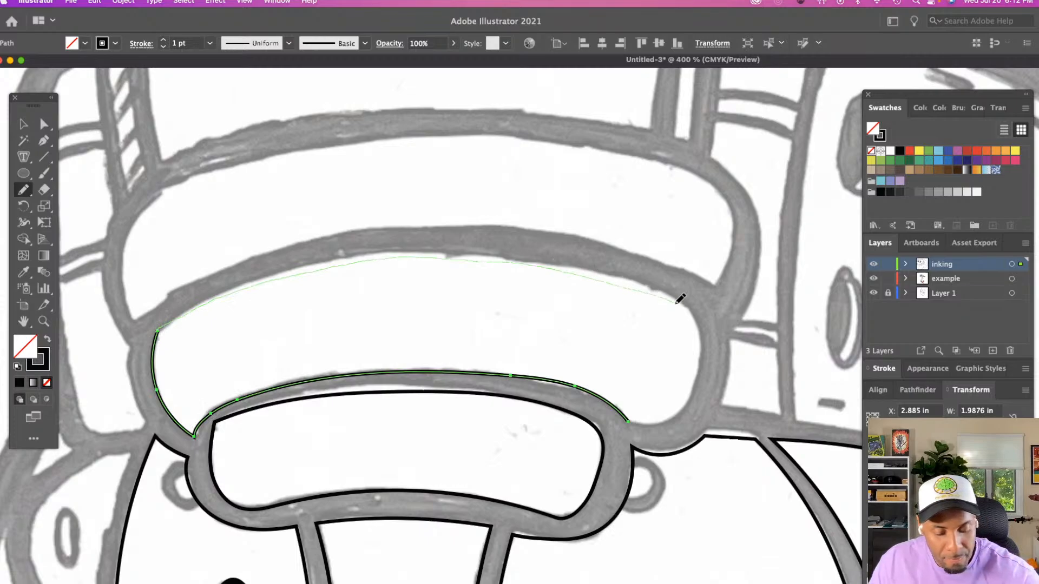
mouse_move(706, 336)
left_mouse_down()
mouse_move(700, 378)
mouse_move(675, 415)
mouse_move(627, 418)
left_mouse_up()
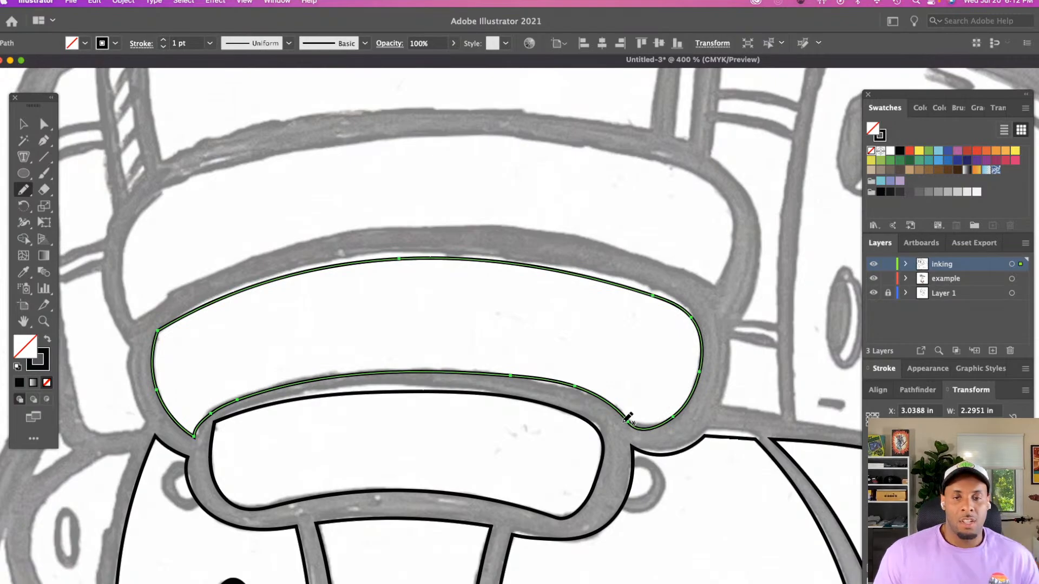
Nudge the middle band's anchor points on its lower and upper edges to follow the sketch lines with the Direct Selection tool
key("a")
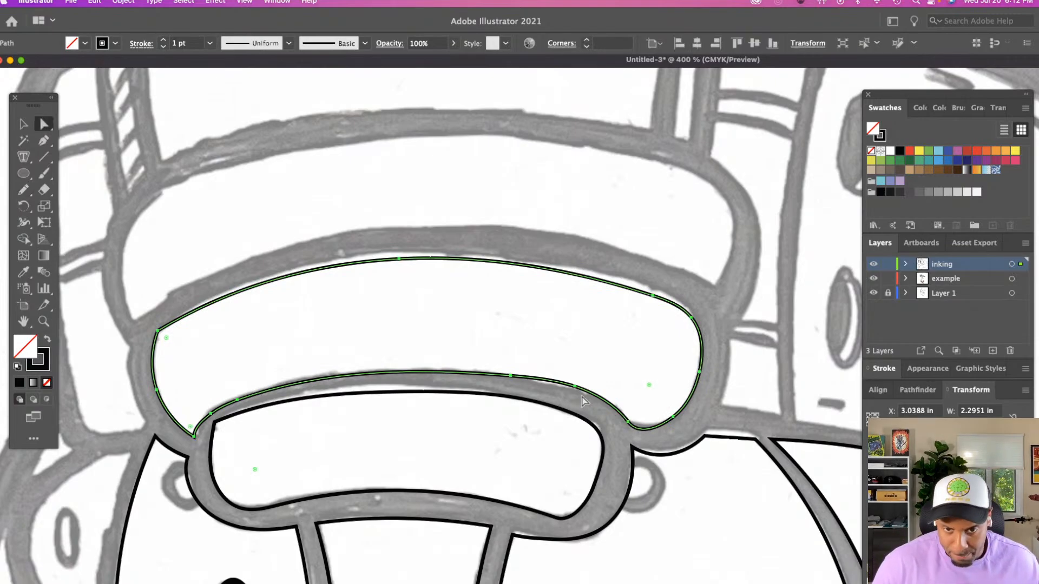
left_click(576, 390)
left_click_drag(574, 385, 573, 388)
left_click(653, 299)
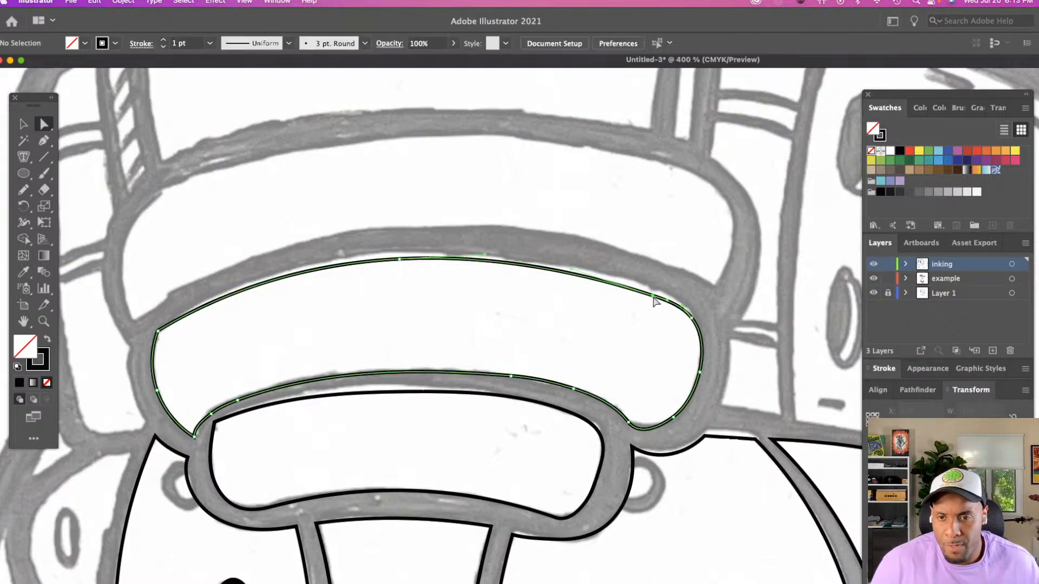
left_click_drag(653, 297, 655, 290)
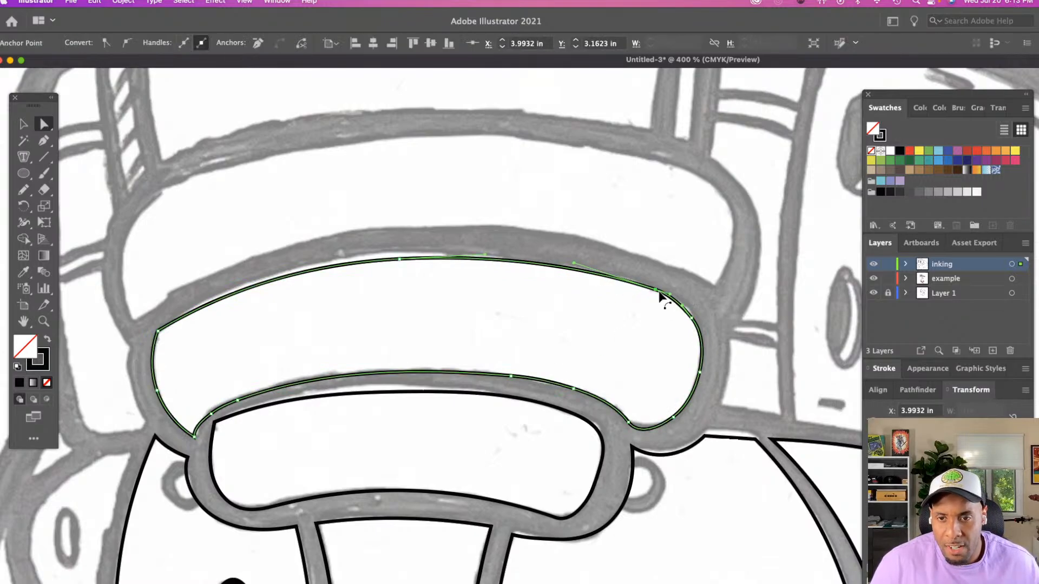
left_click(398, 262)
left_click_drag(398, 261, 399, 255)
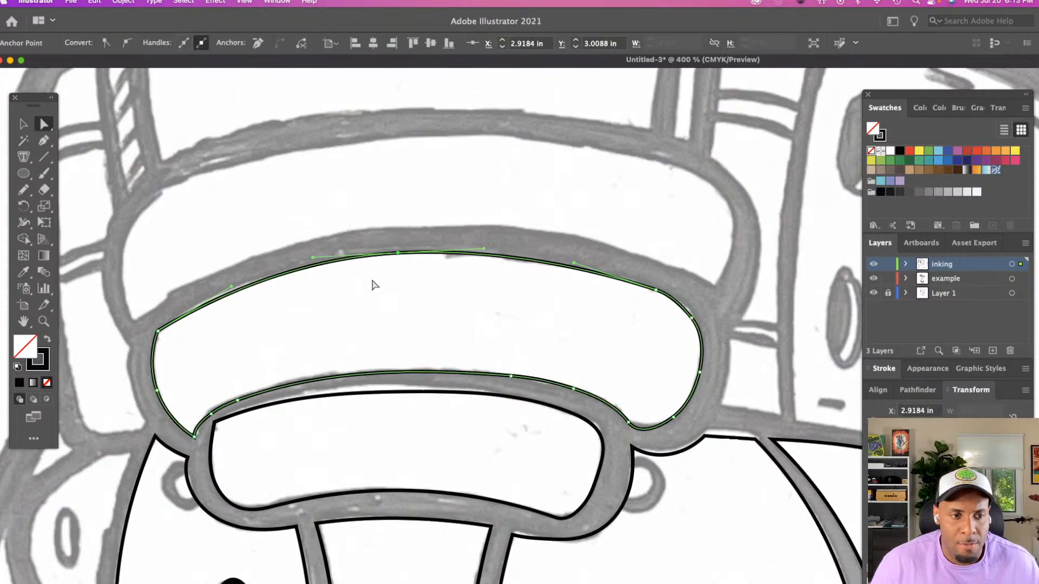
Round the middle band's sharp upper corner to about 0.12 in and adjust the curve handle of its adjoining upper edge
left_click(157, 331)
left_click_drag(167, 338, 179, 348)
left_click(165, 325)
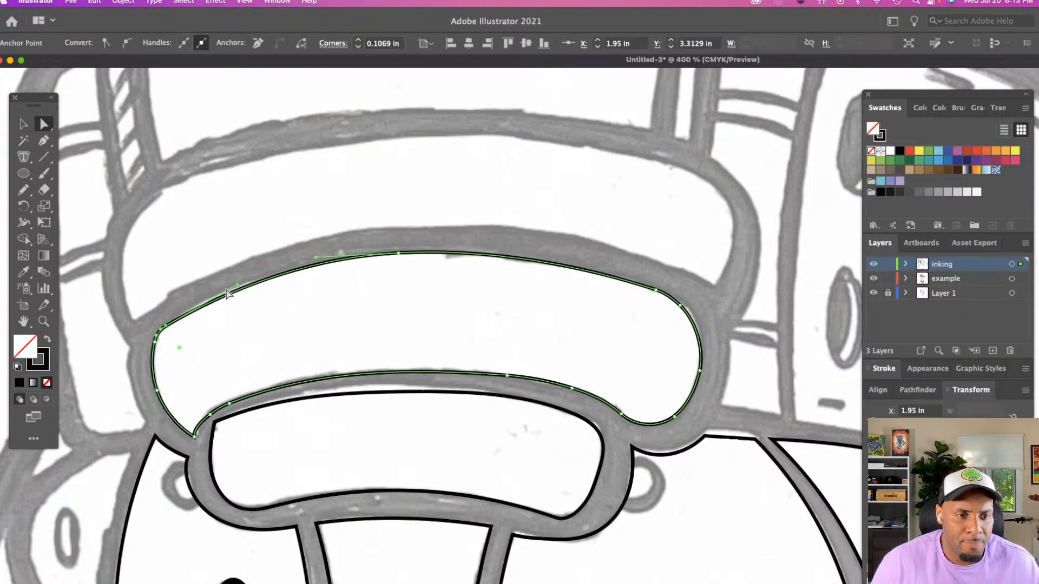
left_click_drag(239, 289, 233, 289)
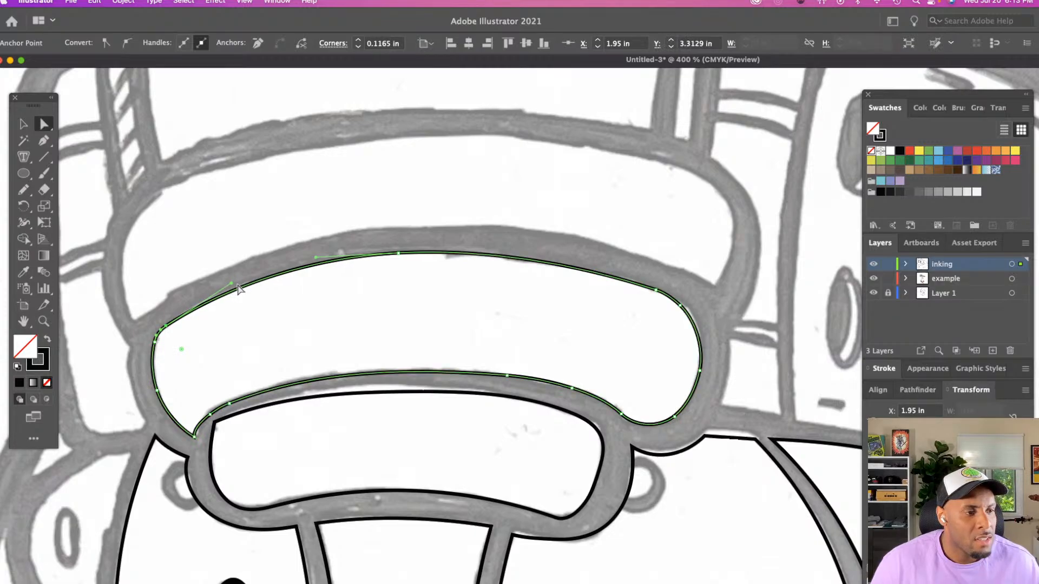
Review the inked head as a whole and compare it with the sneaker and baseball mascot reference images
key("z")
left_click(437, 360, "alt")
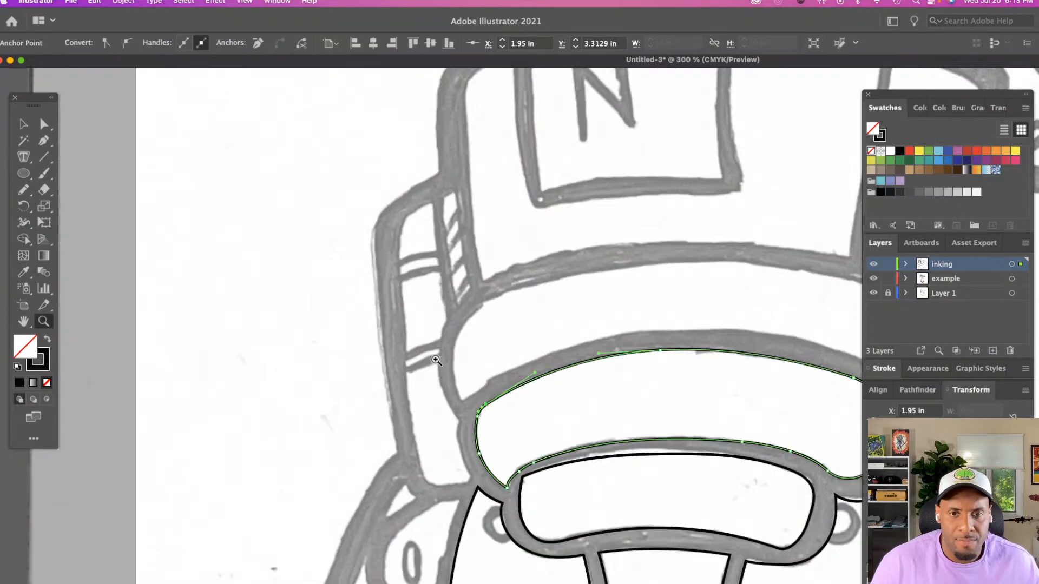
scroll(437, 360, "right", 6)
left_click(437, 359)
scroll(435, 357, "down", 3)
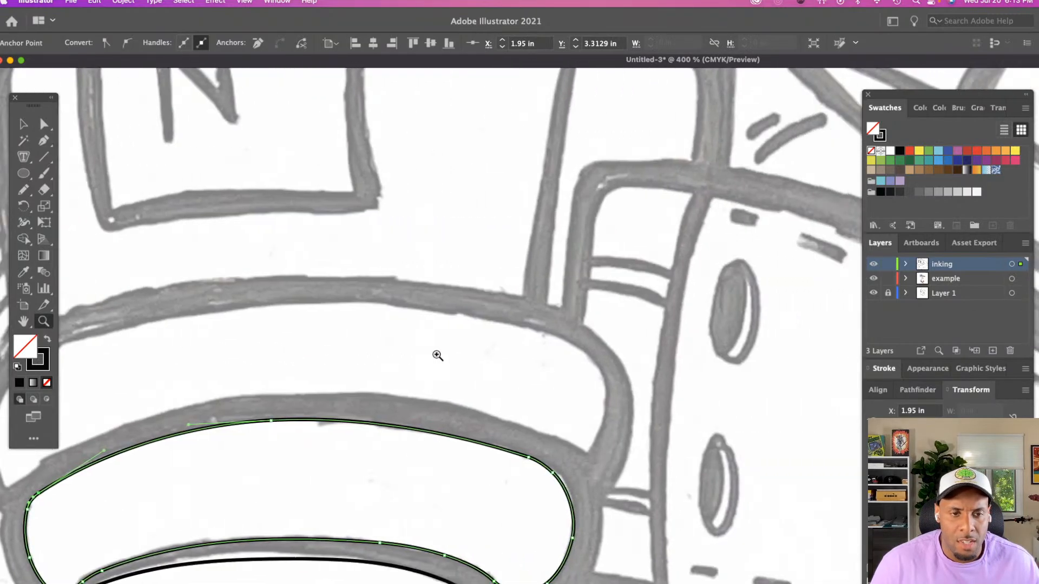
left_click(524, 364, "alt")
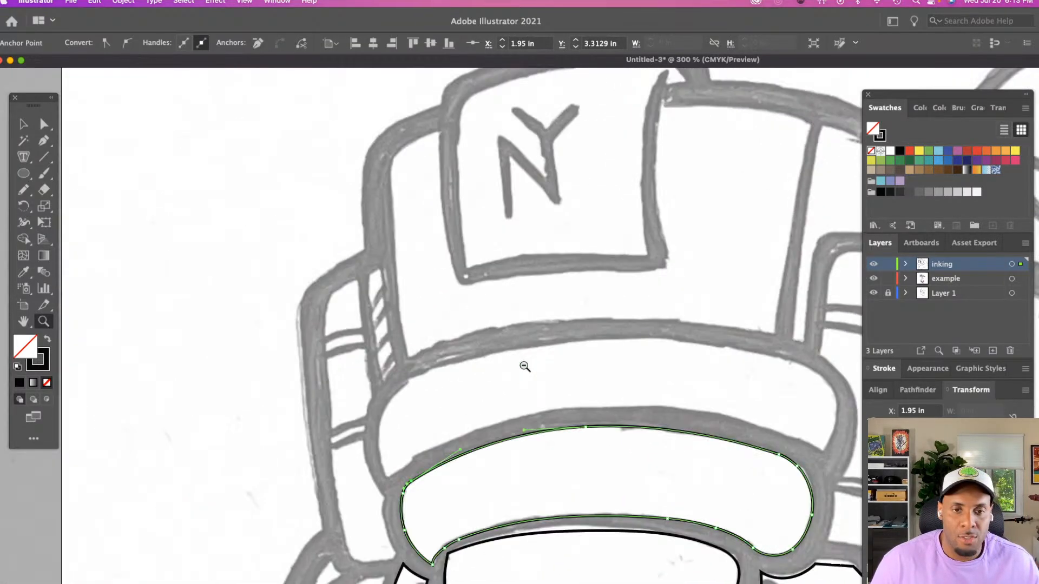
left_click(523, 364, "alt")
left_click(523, 363, "alt")
scroll(522, 363, "down", 5)
scroll(523, 364, "right", 8)
scroll(520, 363, "down", 3)
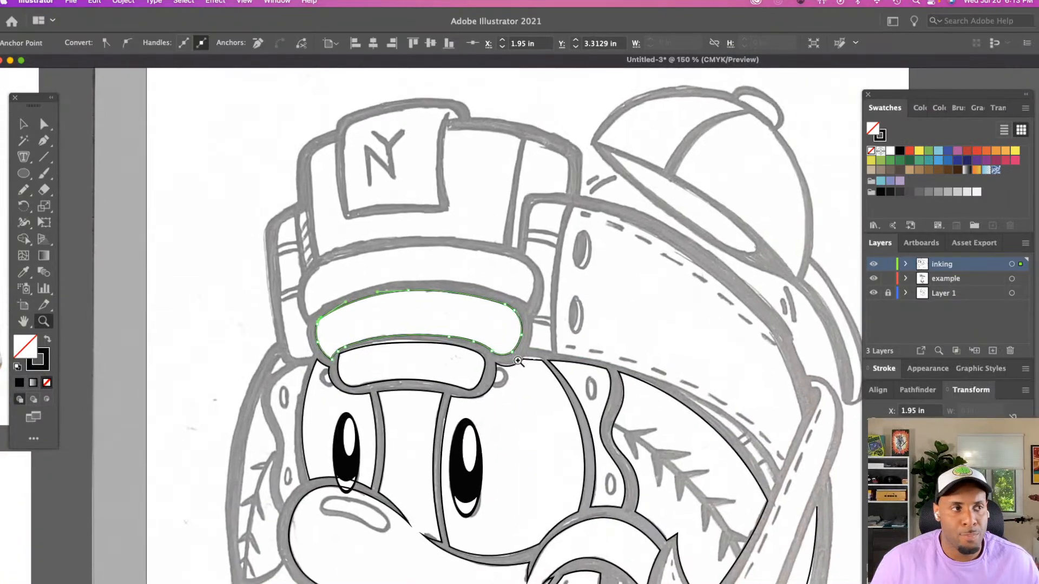
left_click(518, 360)
scroll(448, 347, "down", 3)
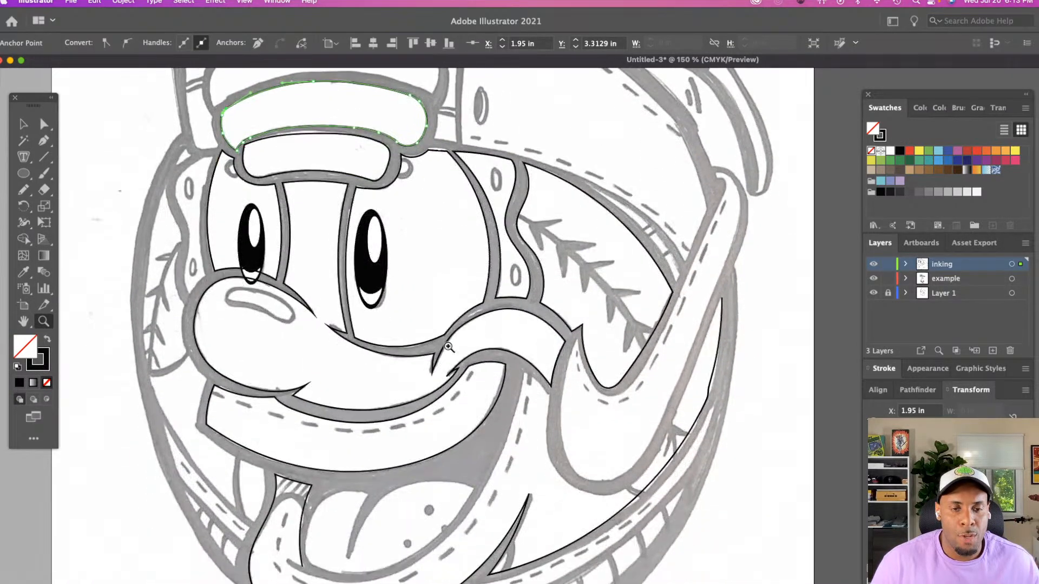
left_click(448, 347, "alt")
scroll(451, 348, "right", 5)
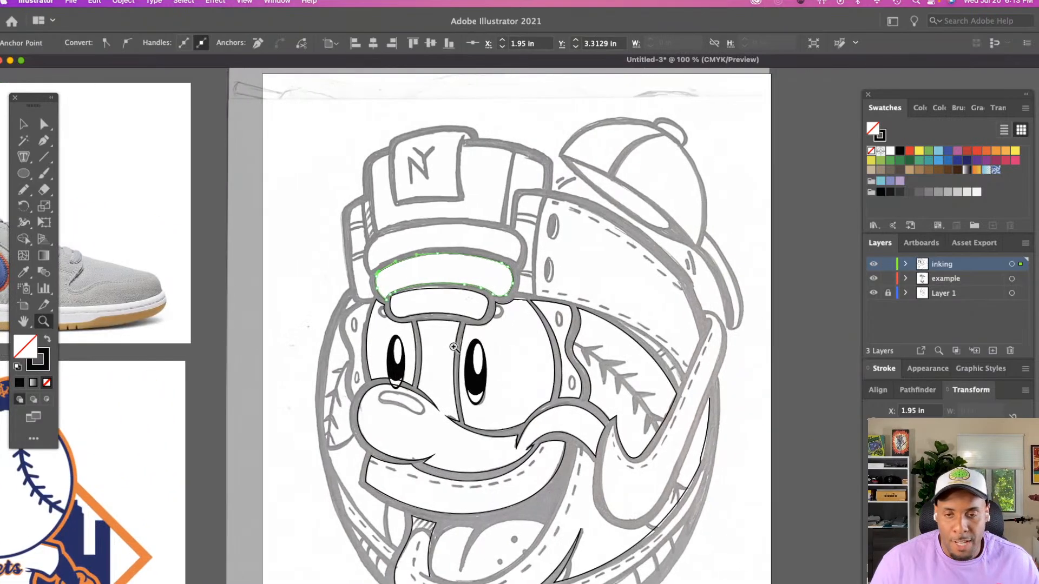
scroll(452, 347, "left", 2)
scroll(453, 348, "down", 4)
scroll(454, 348, "left", 5)
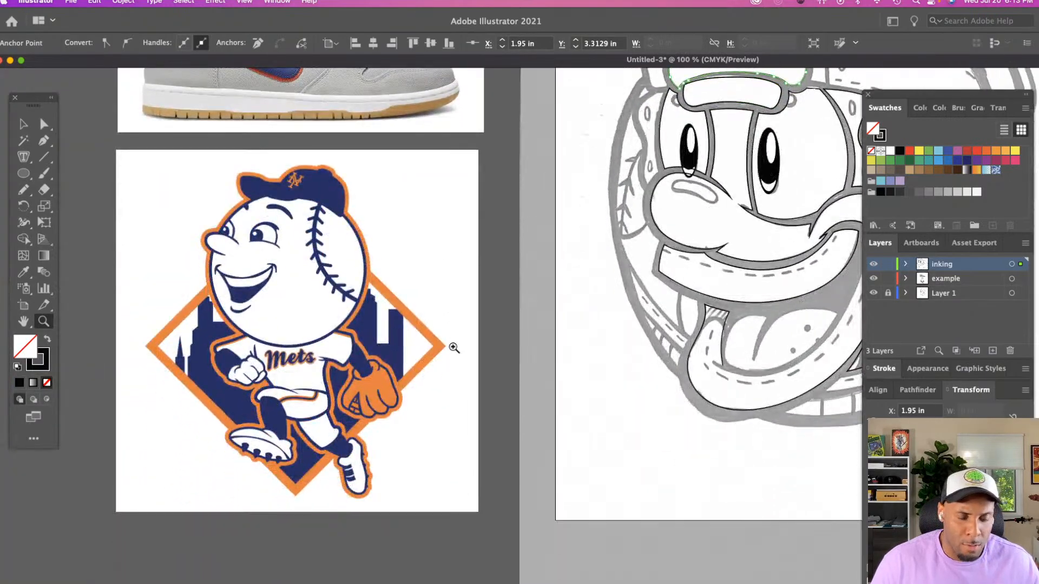
scroll(454, 348, "right", 3)
scroll(453, 347, "right", 5)
scroll(453, 347, "up", 2)
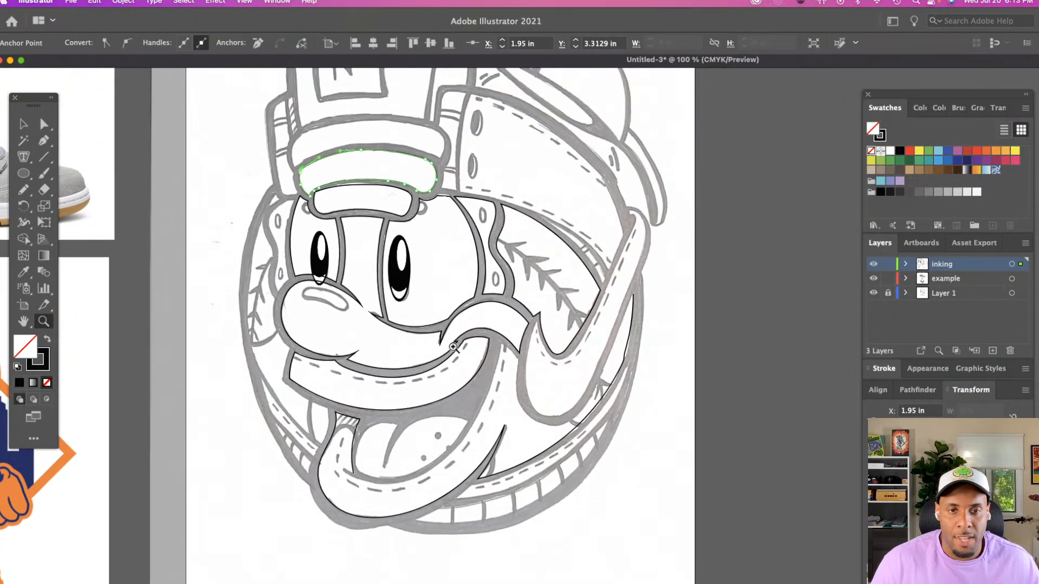
scroll(453, 348, "up", 2)
scroll(439, 343, "left", 7)
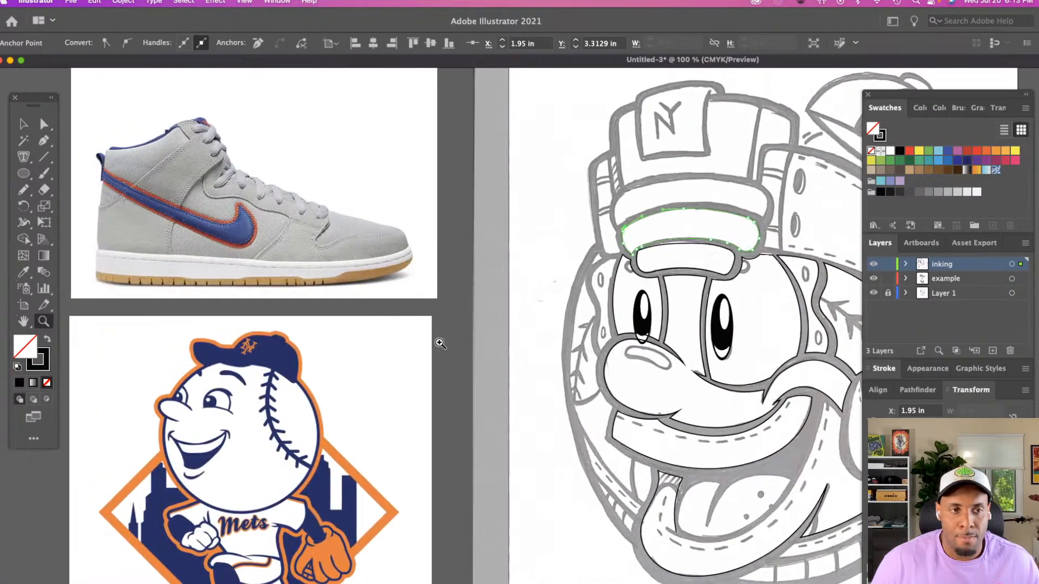
scroll(439, 343, "right", 5)
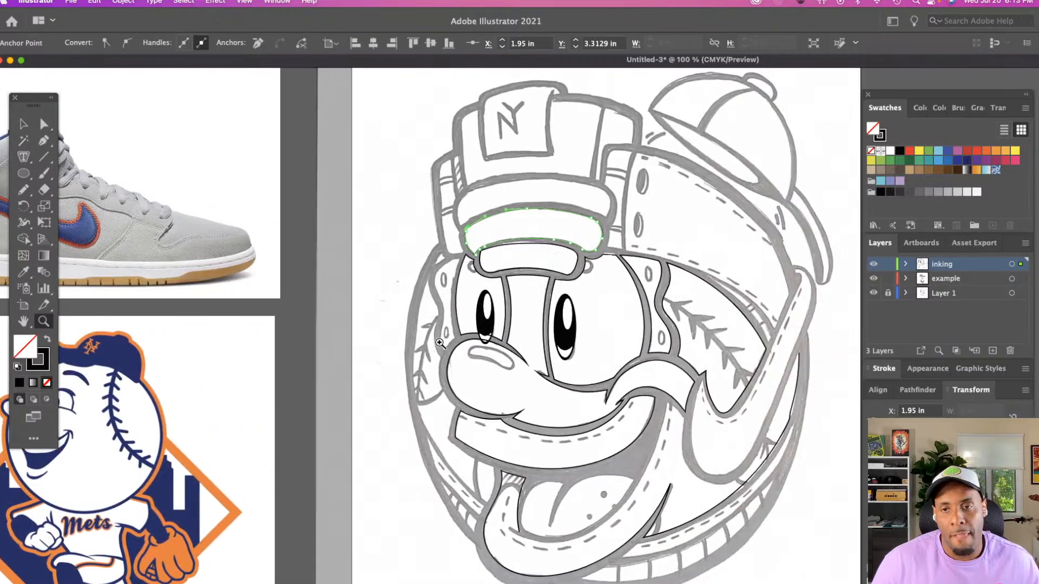
Trace the inner edge of the uppermost padded forehead band as one closed outline with the Pencil tool
left_click(514, 281)
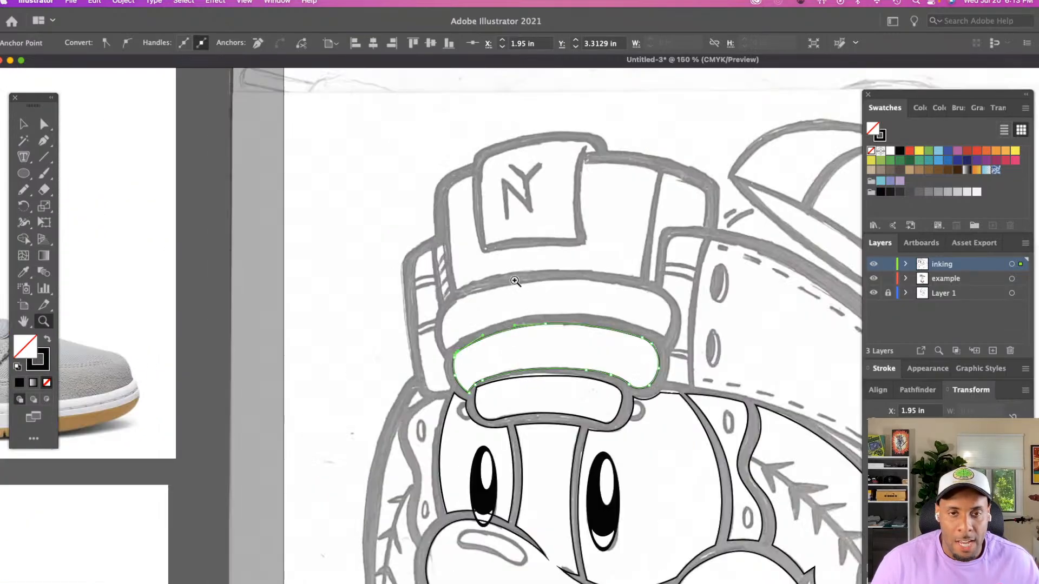
left_click(655, 371)
left_click(627, 360)
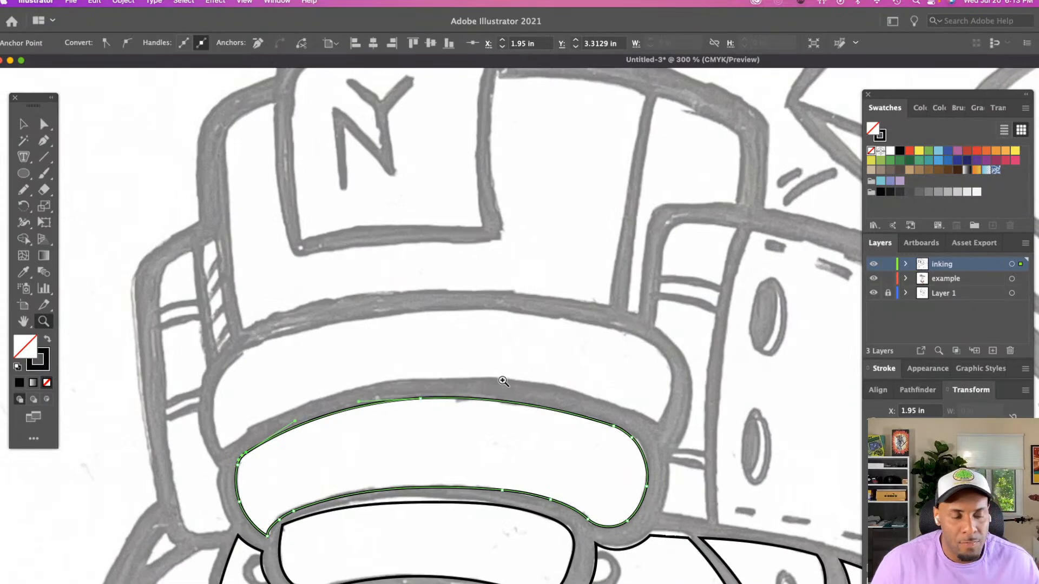
key("n")
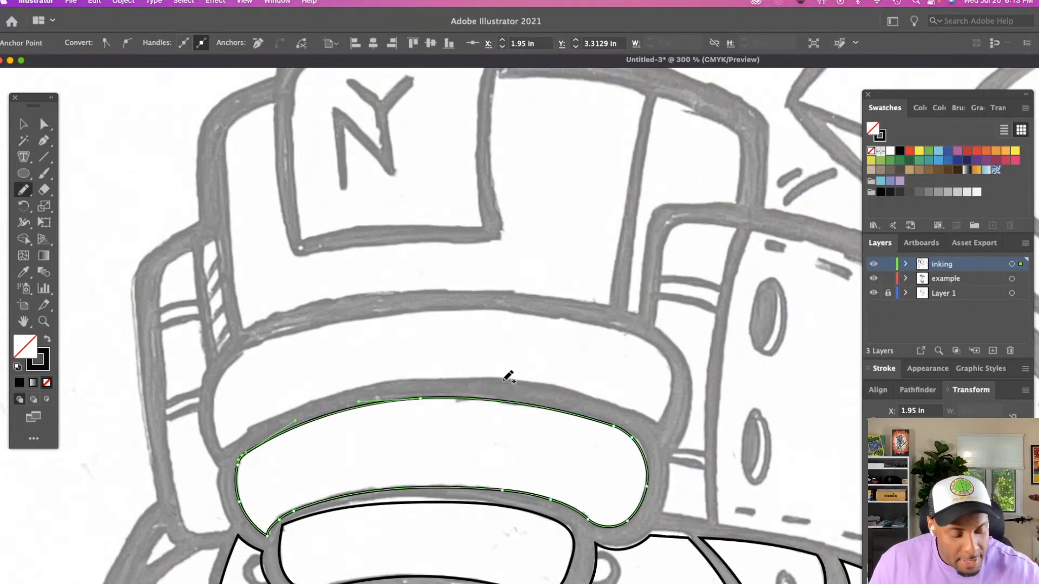
mouse_move(225, 444)
left_mouse_down()
mouse_move(222, 386)
mouse_move(249, 346)
mouse_move(313, 323)
mouse_move(446, 301)
mouse_move(573, 317)
mouse_move(658, 345)
mouse_move(675, 386)
mouse_move(659, 421)
left_mouse_up()
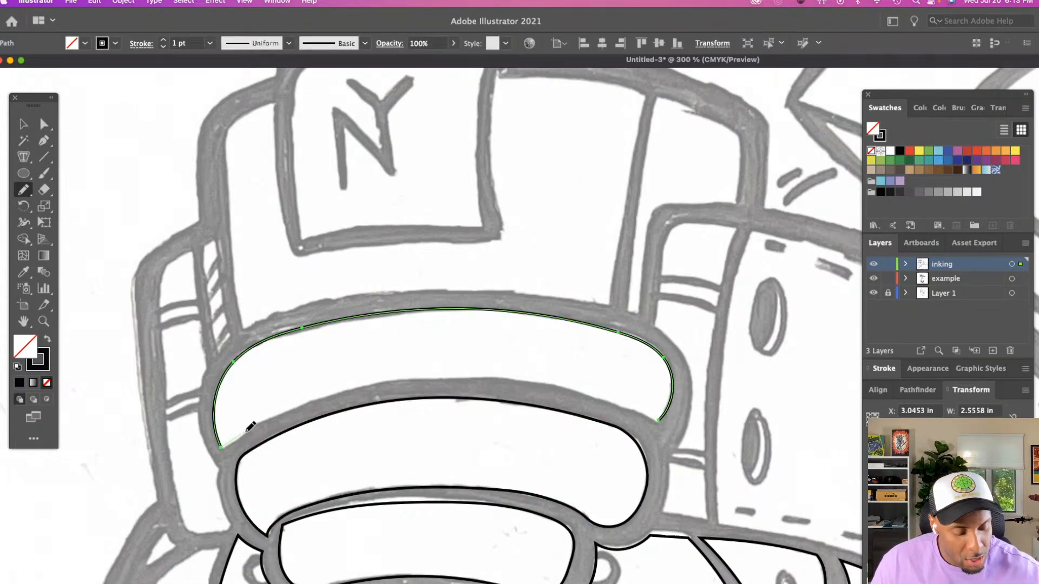
mouse_move(250, 427)
left_mouse_down()
mouse_move(378, 380)
mouse_move(449, 374)
mouse_move(565, 385)
mouse_move(661, 420)
left_mouse_up()
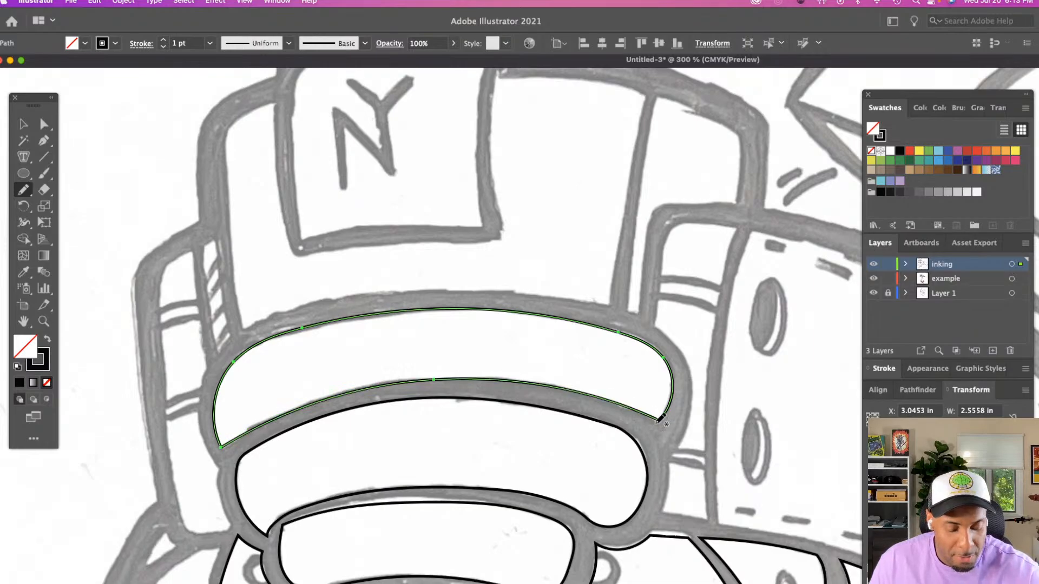
Refine the uppermost band's upper curve by adjusting its anchor points with the Direct Selection tool, then deselect the path
key("a")
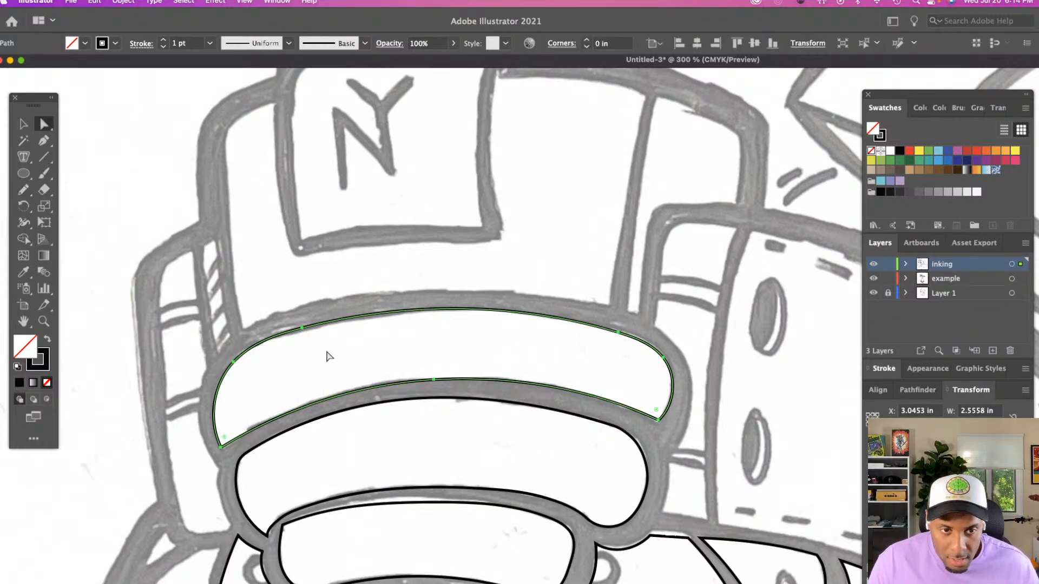
left_click(288, 334)
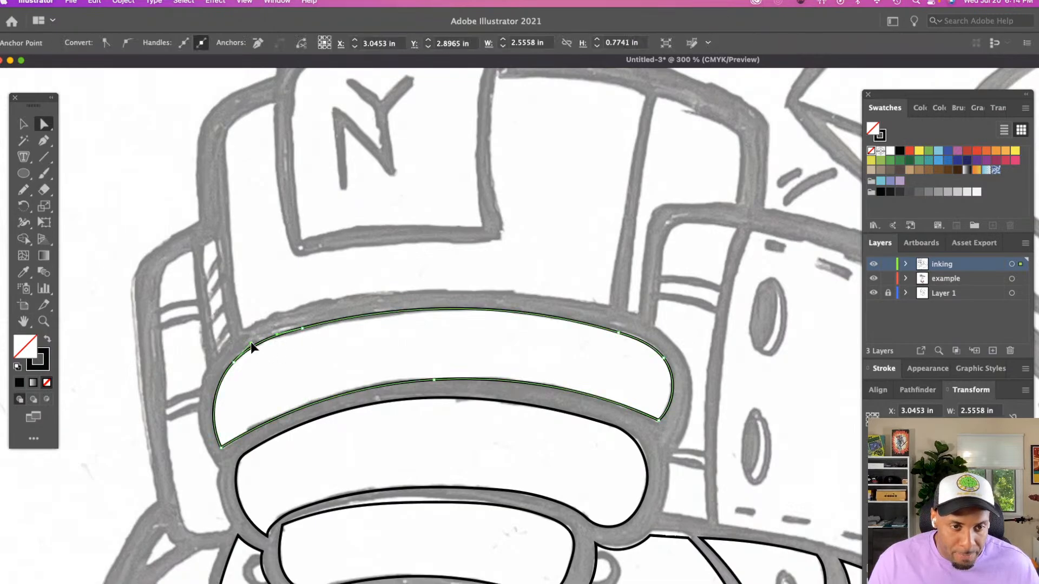
left_click(302, 329)
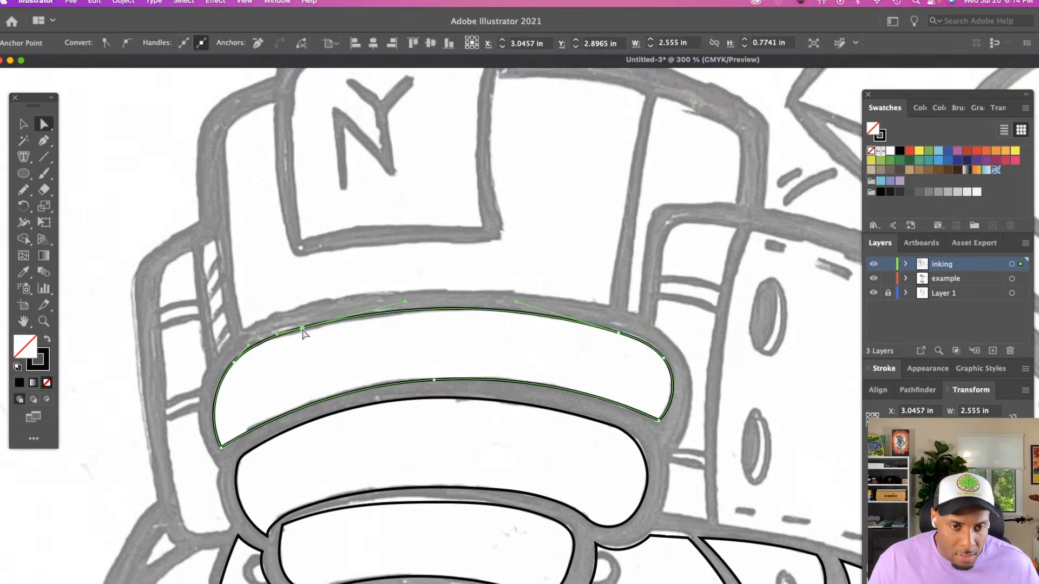
left_click_drag(303, 331, 298, 330)
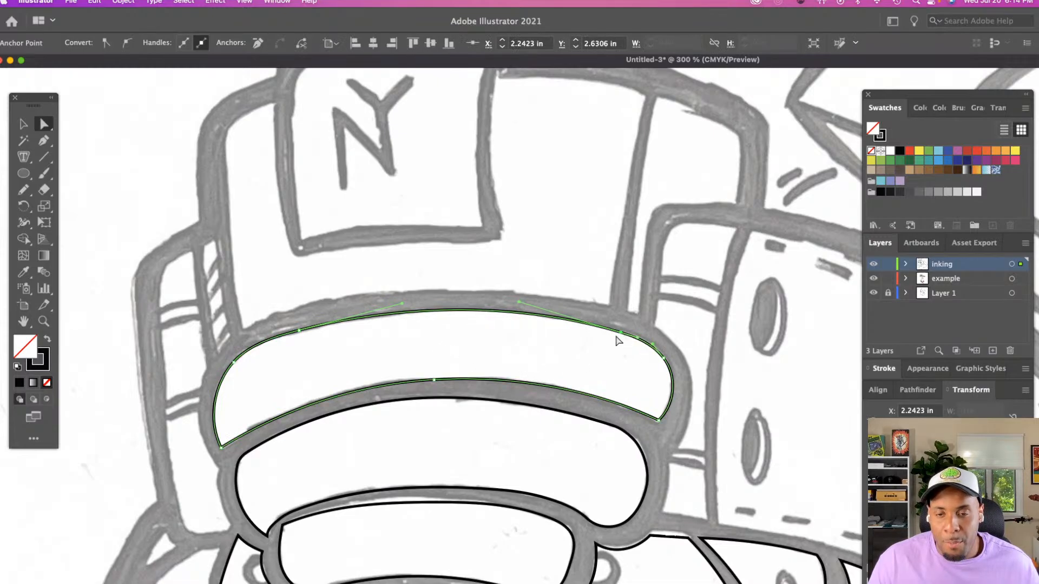
left_click(476, 355)
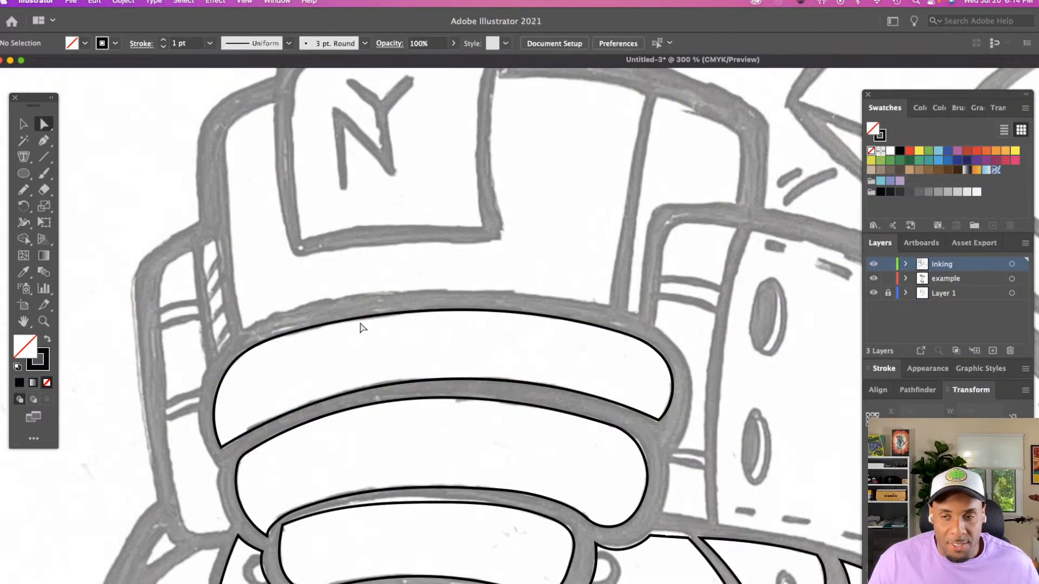
Trace the outer, bottom and inner edges of the narrow panel left of the forehead bands with the Pencil tool
scroll(189, 294, "down", 1)
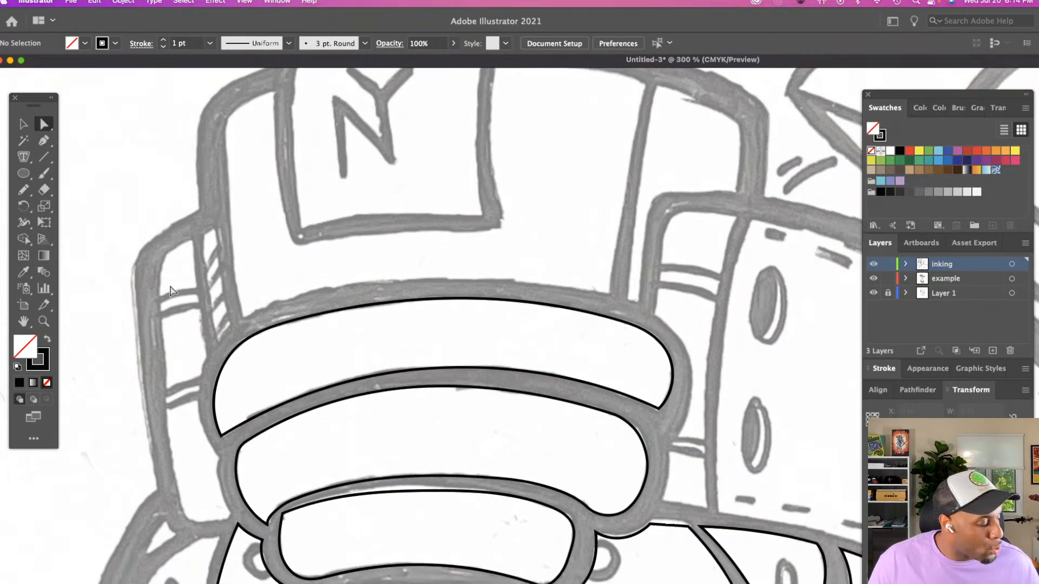
key("n")
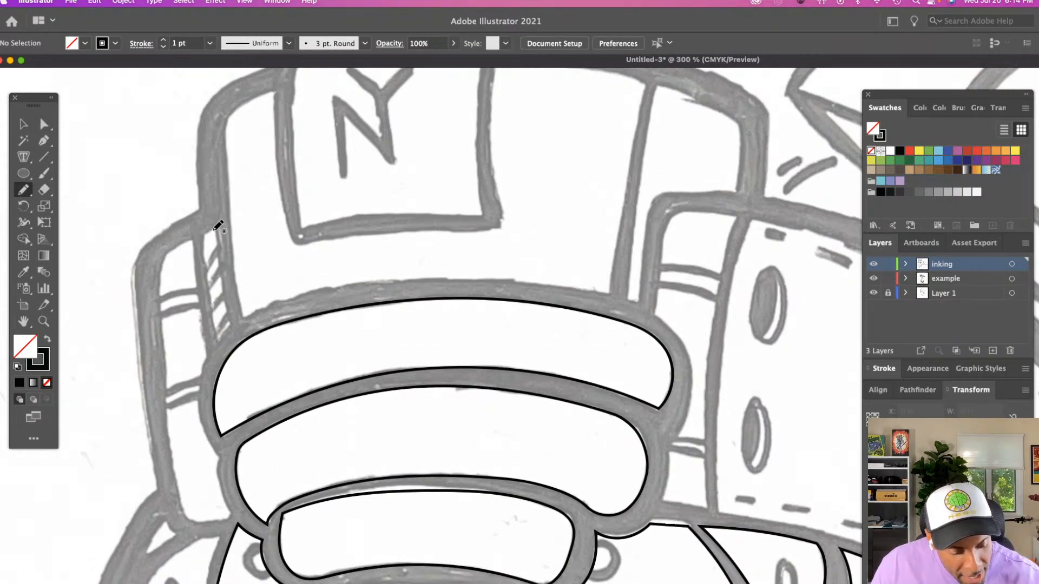
mouse_move(214, 228)
left_mouse_down()
mouse_move(163, 263)
mouse_move(160, 350)
mouse_move(186, 513)
mouse_move(230, 516)
left_mouse_up()
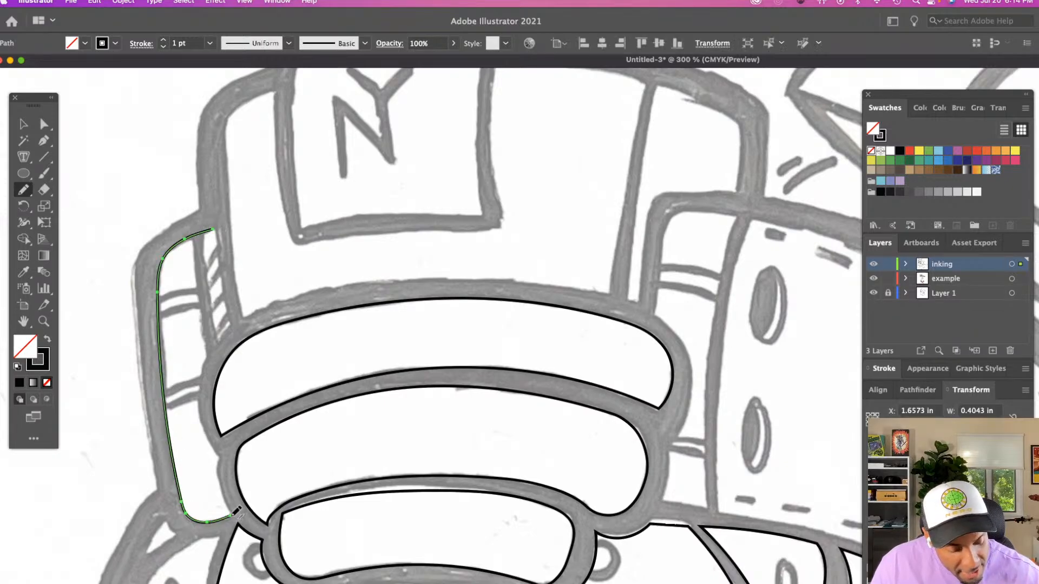
left_click_drag(219, 470, 234, 513)
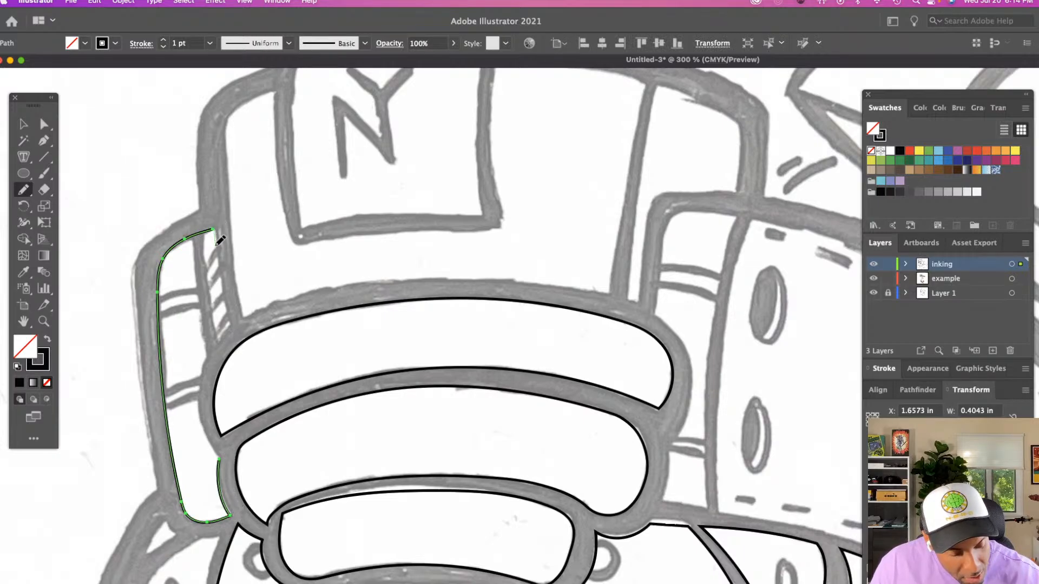
left_click_drag(228, 281, 238, 325)
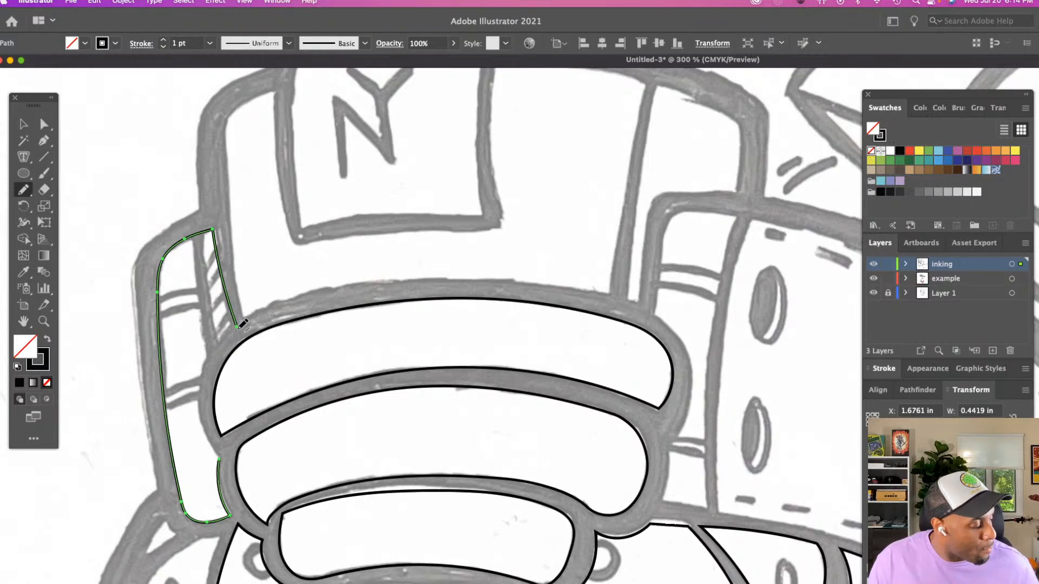
Shift the end anchors of the left panel's upper inner edge and close its outline with a pencil curve around the uppermost band
key("a")
left_click_drag(212, 230, 214, 227)
left_click_drag(237, 326, 233, 325)
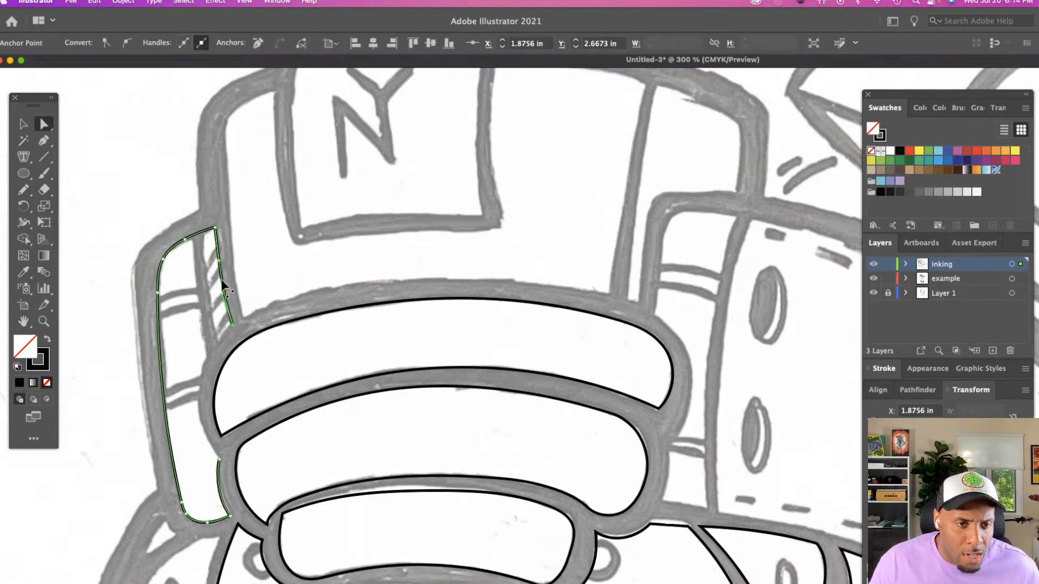
key("n")
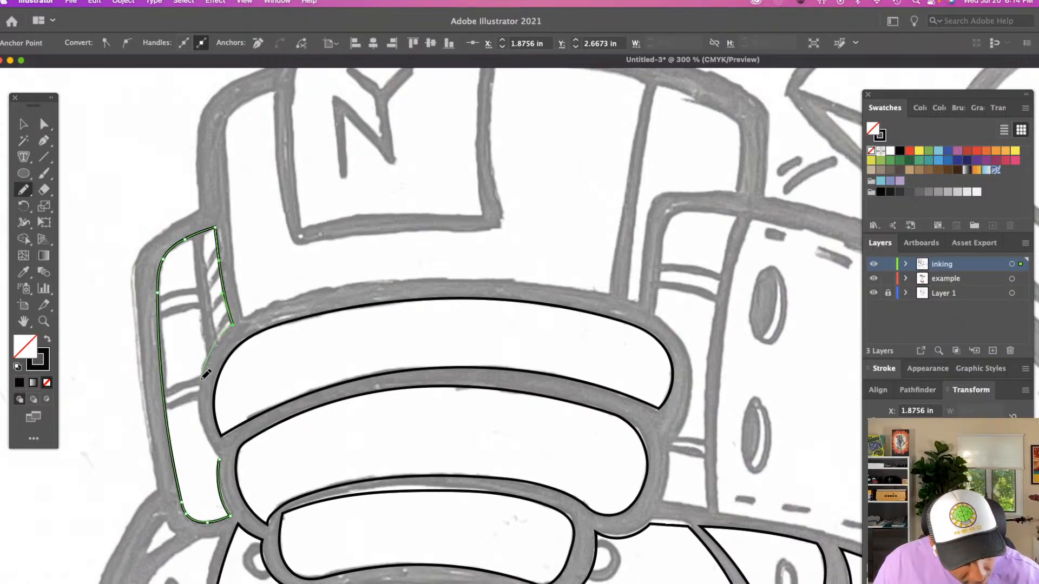
left_click_drag(218, 456, 219, 458)
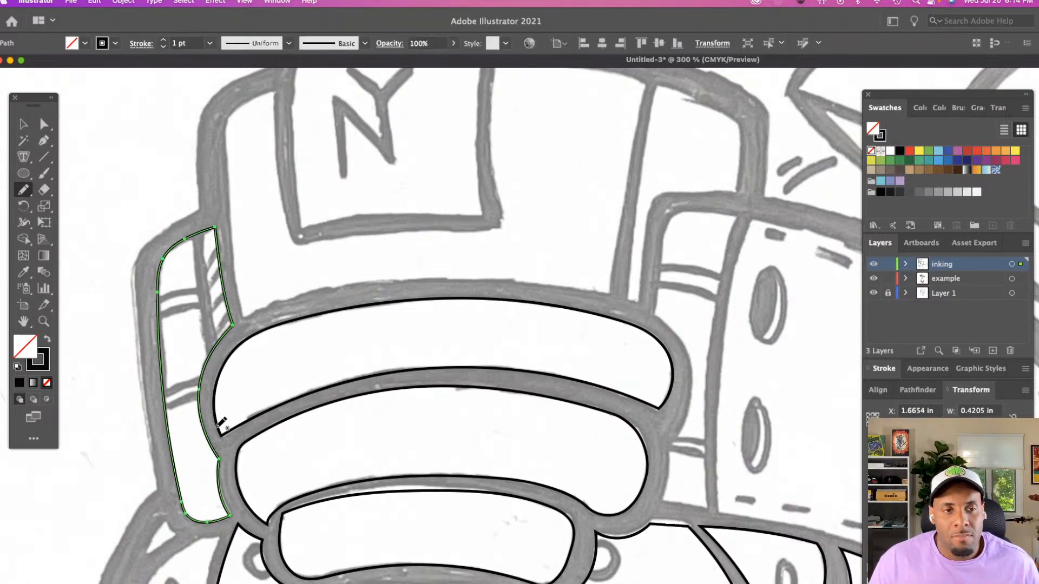
Refine the left panel's rounded upper edge by adjusting its anchor points with the Direct Selection tool, then deselect the path
scroll(220, 422, "up", 3)
key("a")
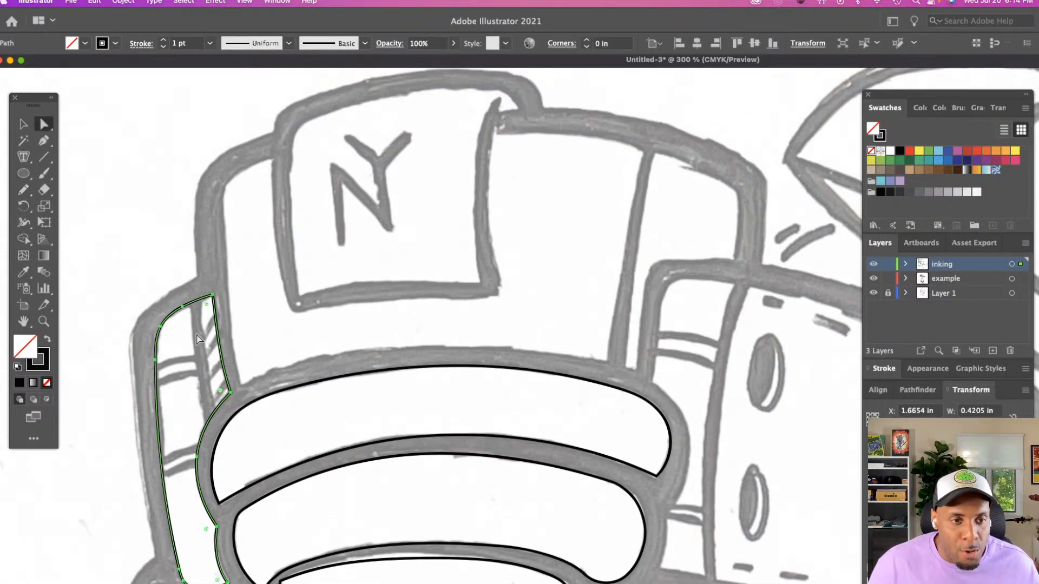
key("super+shift+a")
left_click(211, 296)
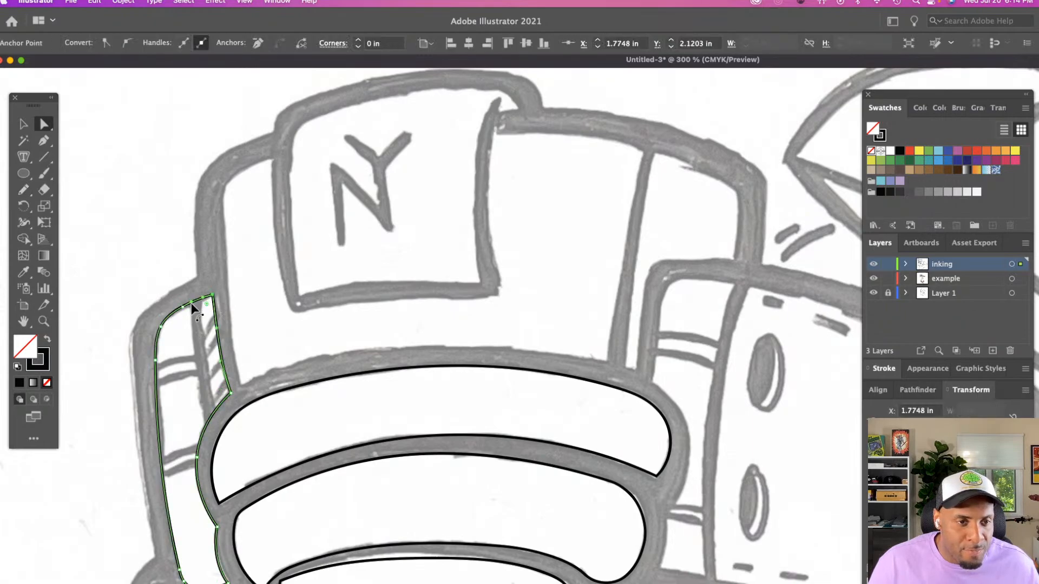
left_click(185, 307)
left_click_drag(186, 306, 185, 307)
left_click(163, 326)
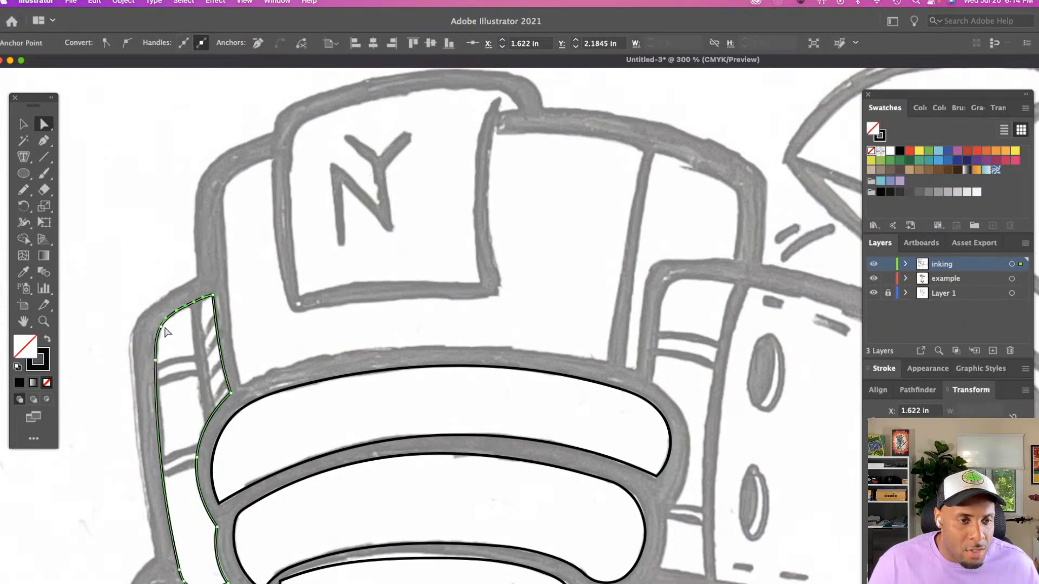
key("super+shift+a")
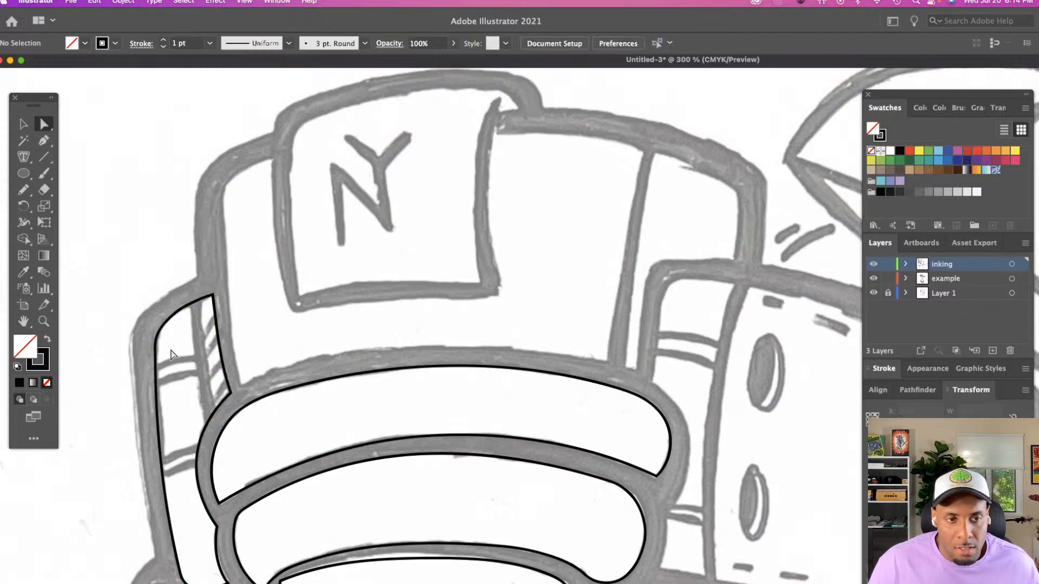
Examine the inked left panel and padded forehead bands together with the uninked panels on the other side
scroll(172, 358, "down", 3)
scroll(172, 359, "down", 3)
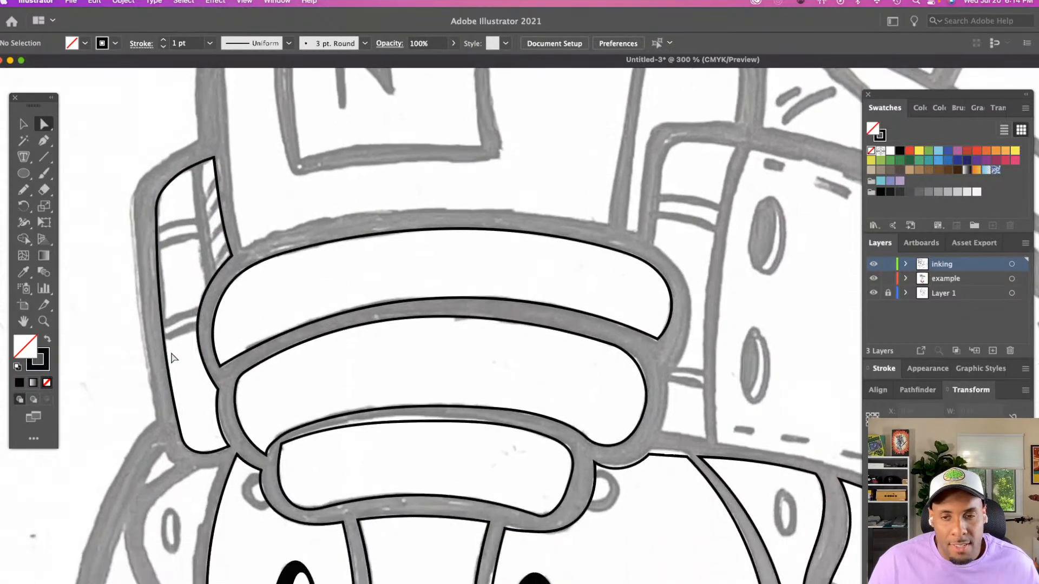
scroll(172, 358, "right", 5)
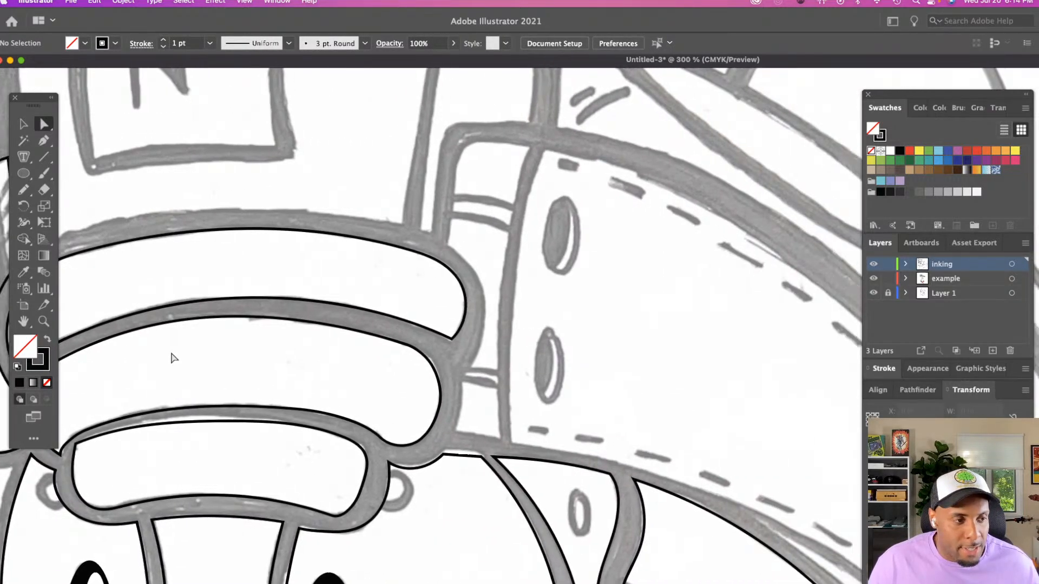
key("z")
left_click(421, 387, "alt")
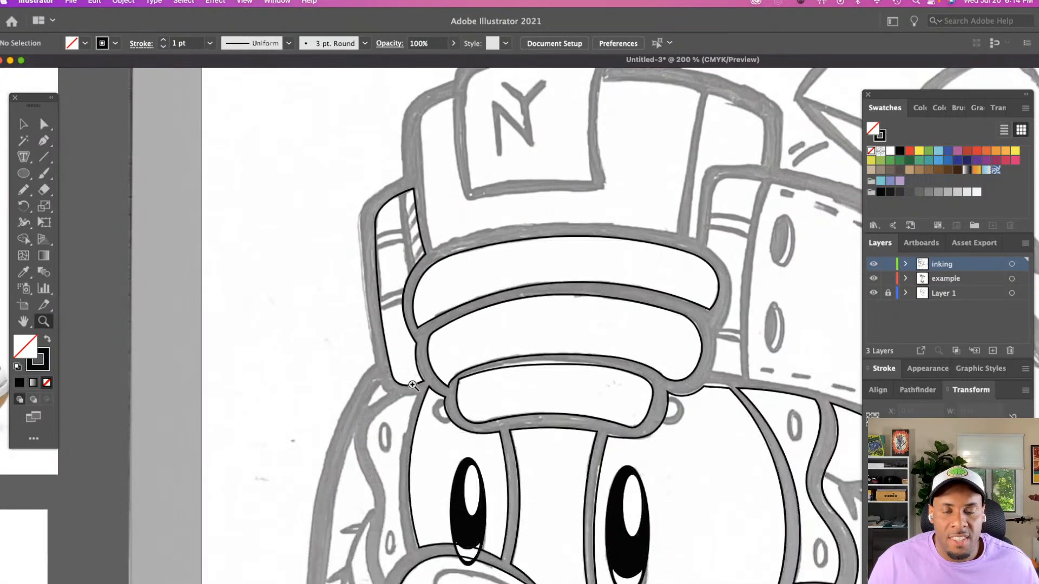
scroll(414, 383, "right", 2)
scroll(413, 382, "up", 1)
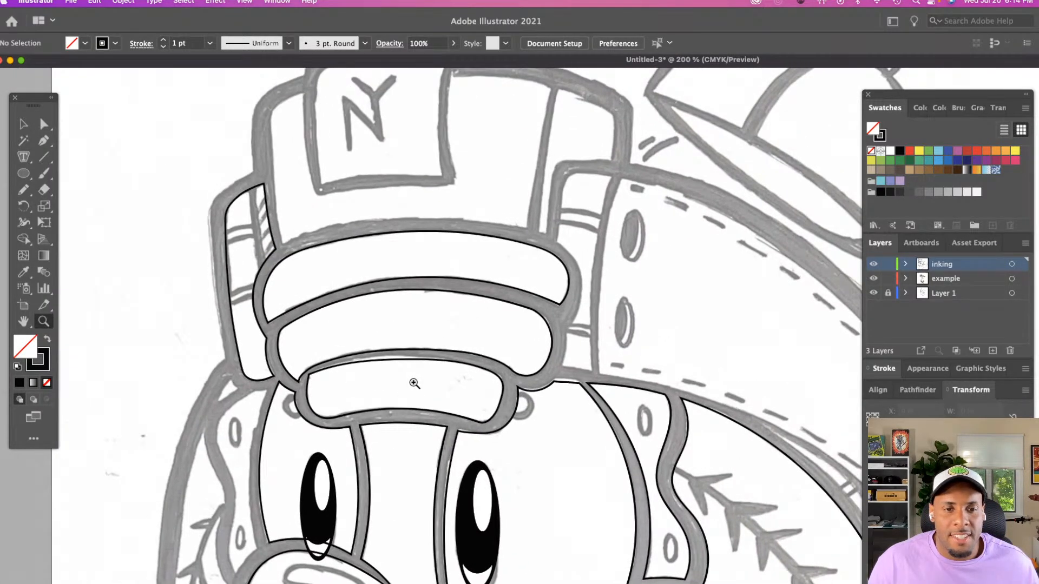
left_click(415, 383)
scroll(494, 366, "right", 3)
scroll(494, 366, "down", 1)
key("a")
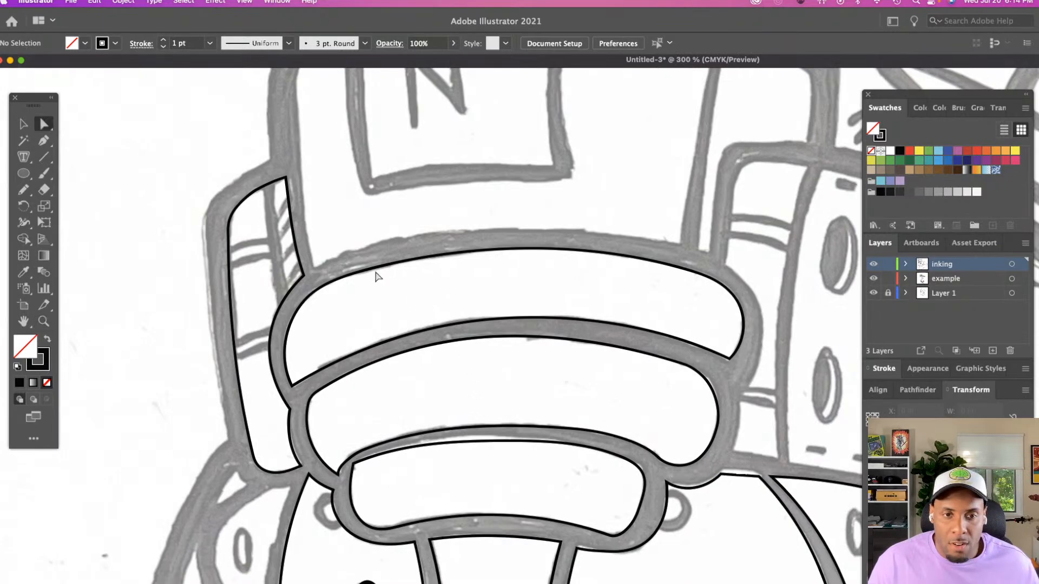
Check the uppermost band's upper curve and nudge the anchor at its sharp lower-right corner
left_click(378, 269)
left_click(633, 303)
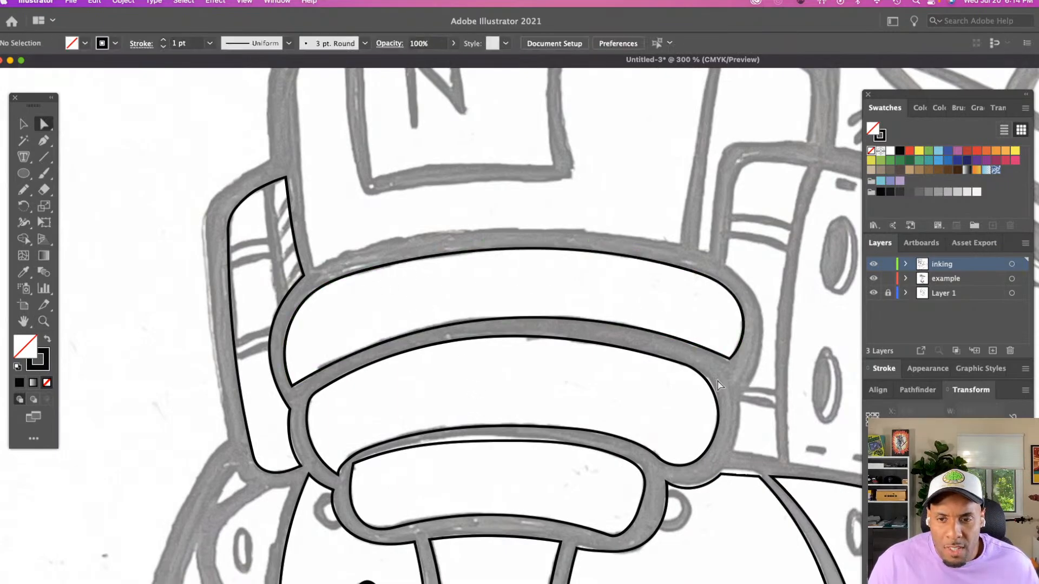
left_click_drag(729, 359, 729, 360)
left_click(692, 354)
scroll(693, 355, "down", 1)
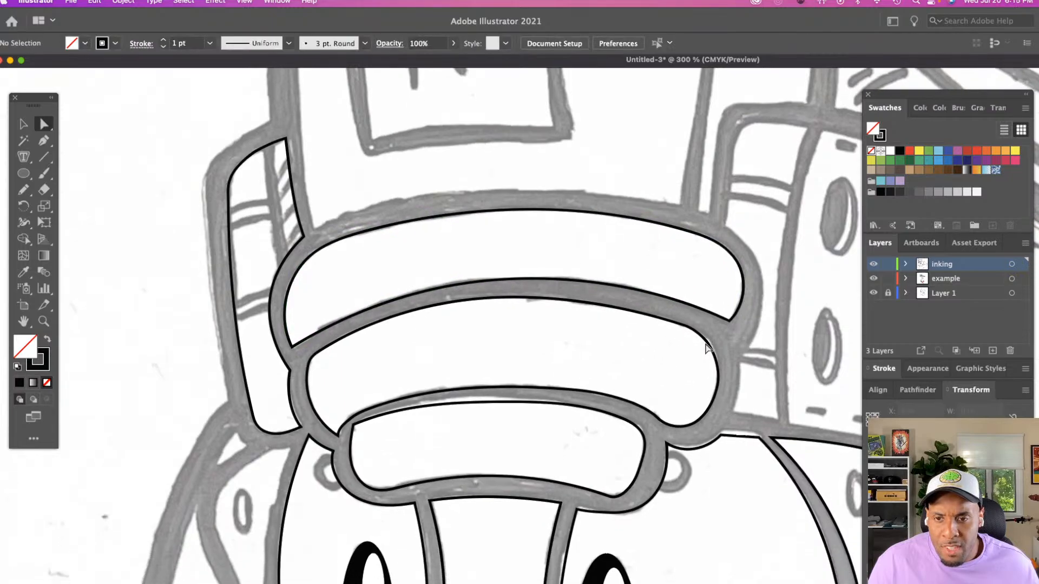
Smooth the middle band's upper-right curve by moving its anchor point slightly outward
left_click(706, 344)
left_click_drag(686, 327, 708, 346)
left_click(703, 343)
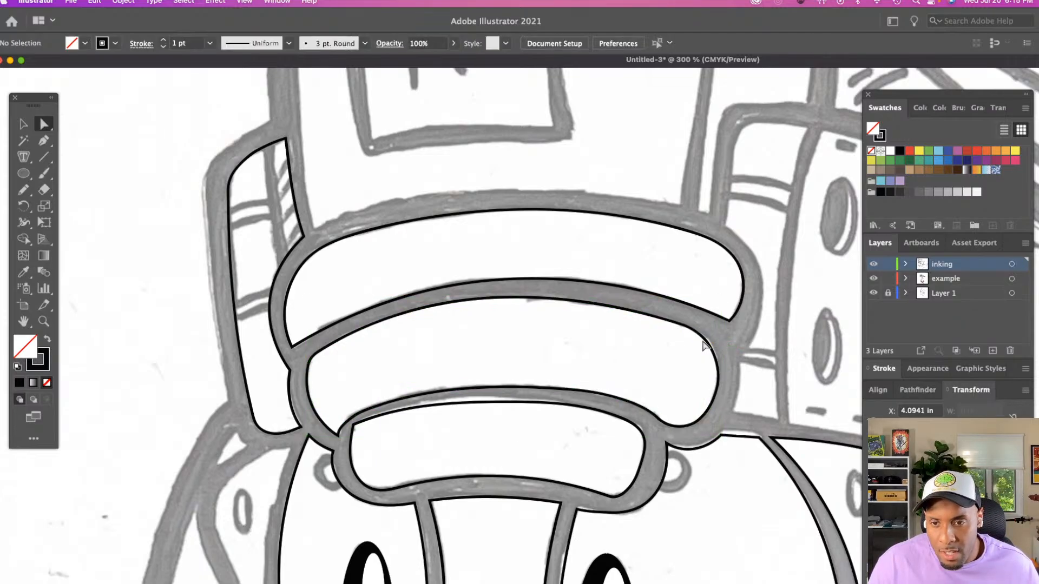
left_click(515, 297)
left_click(491, 297)
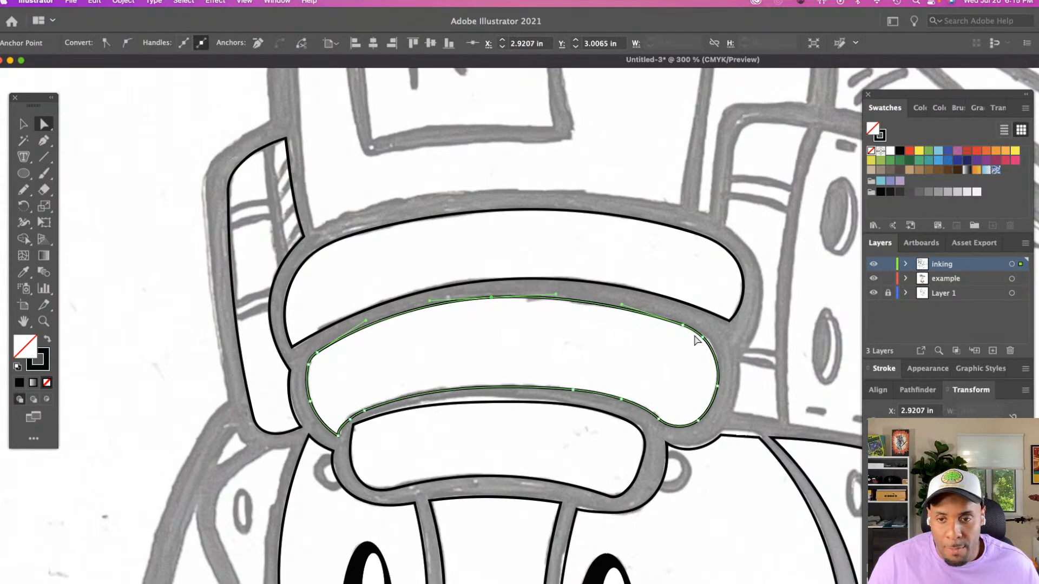
left_click_drag(703, 338, 706, 339)
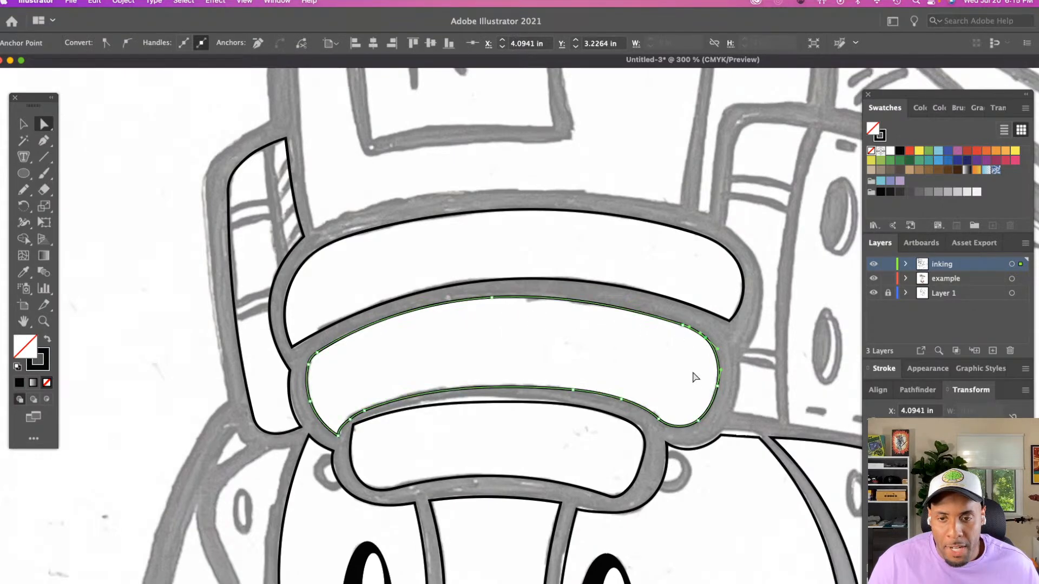
Refine the middle band's lower edge by shifting its anchors and lengthening the curve handle near its left end, then deselect
left_click(661, 421)
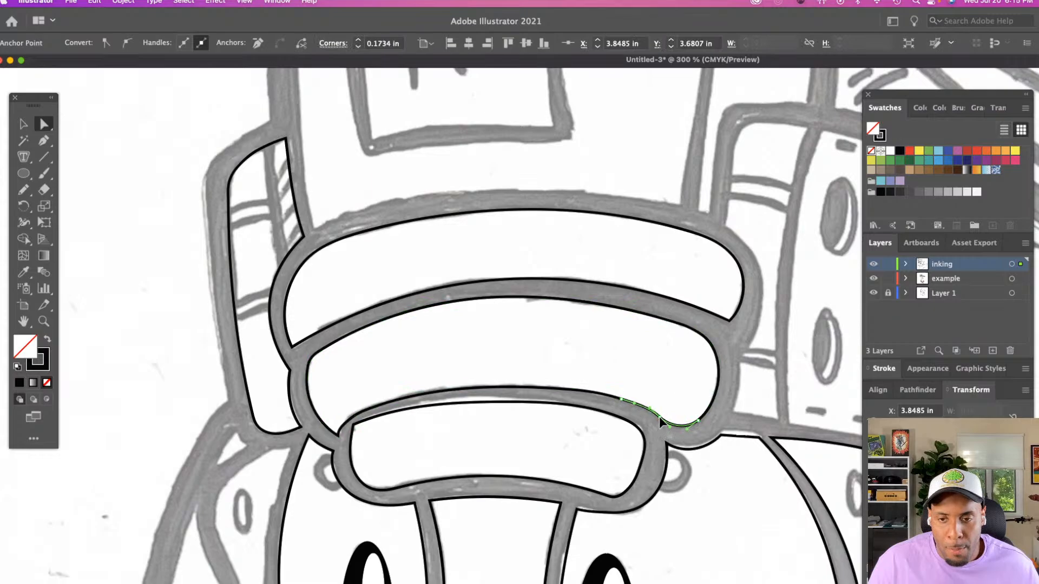
left_click_drag(662, 421, 662, 421)
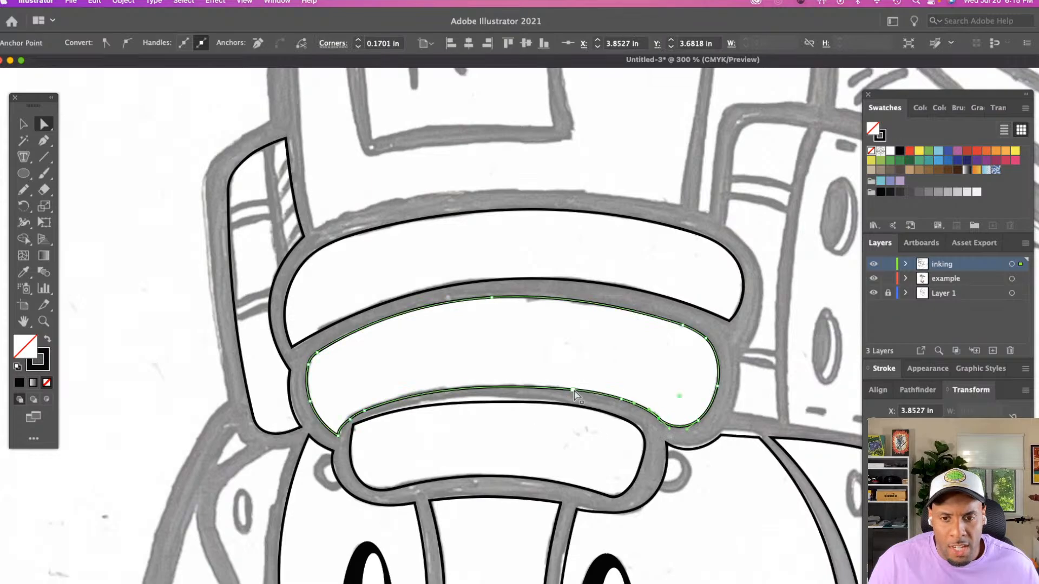
left_click_drag(573, 389, 567, 388)
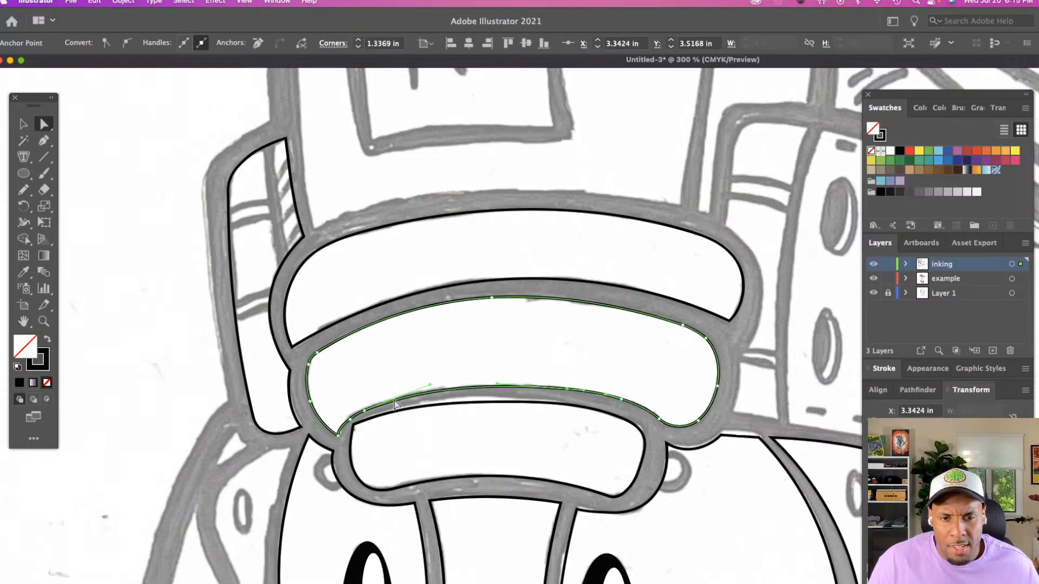
left_click(359, 415)
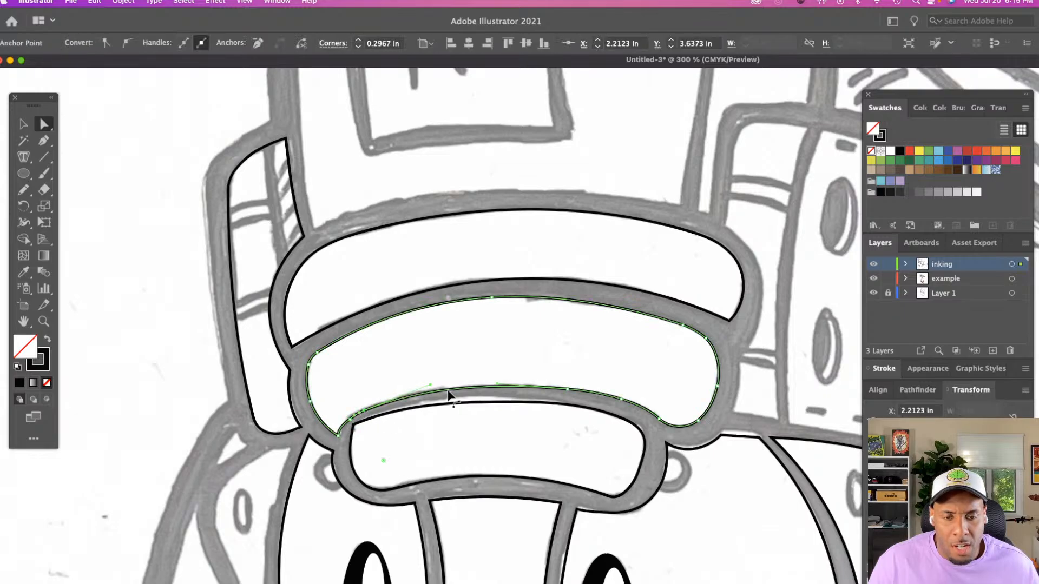
left_click_drag(430, 384, 448, 380)
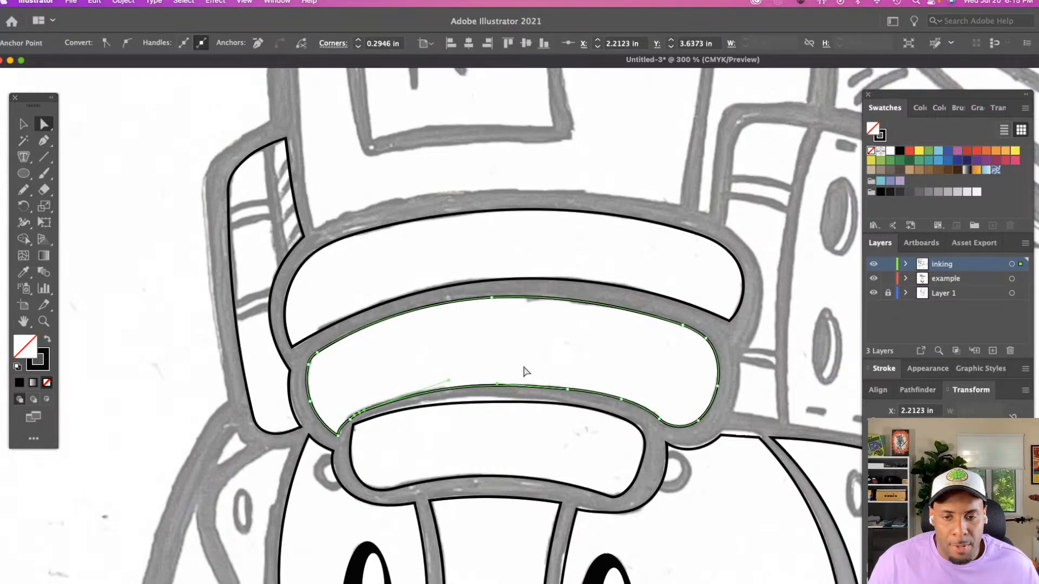
left_click(526, 371)
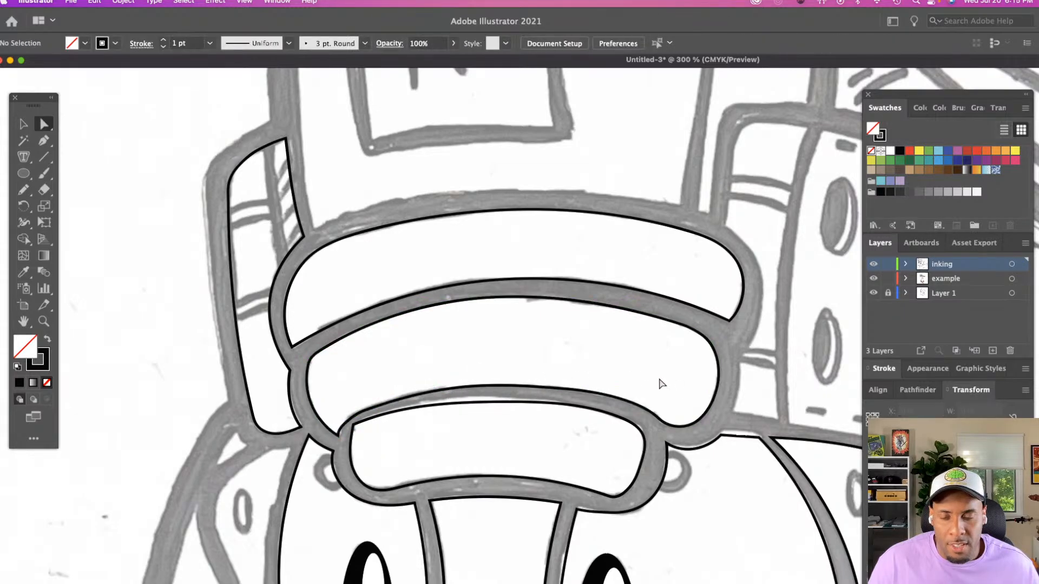
Round the middle band's sharp lower-left corner to about 0.03 in and adjust an anchor on the uppermost band's upper curve
left_click(334, 429)
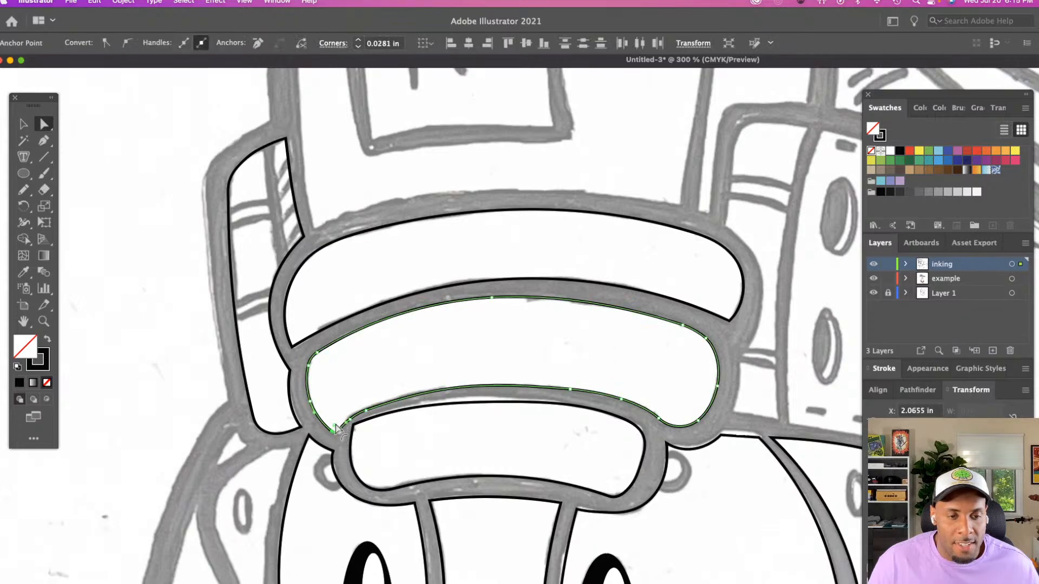
left_click(351, 371)
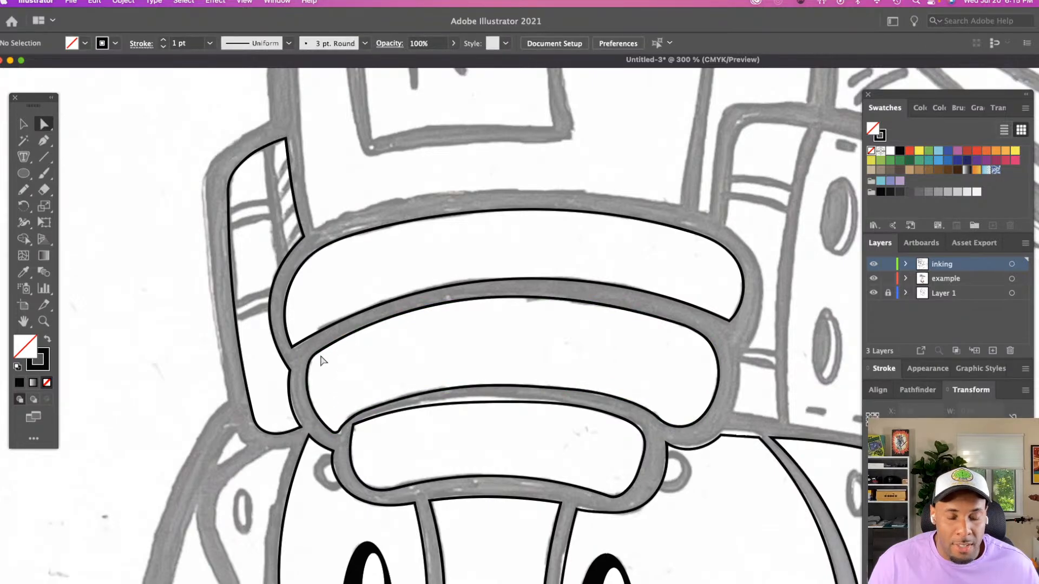
left_click(318, 359)
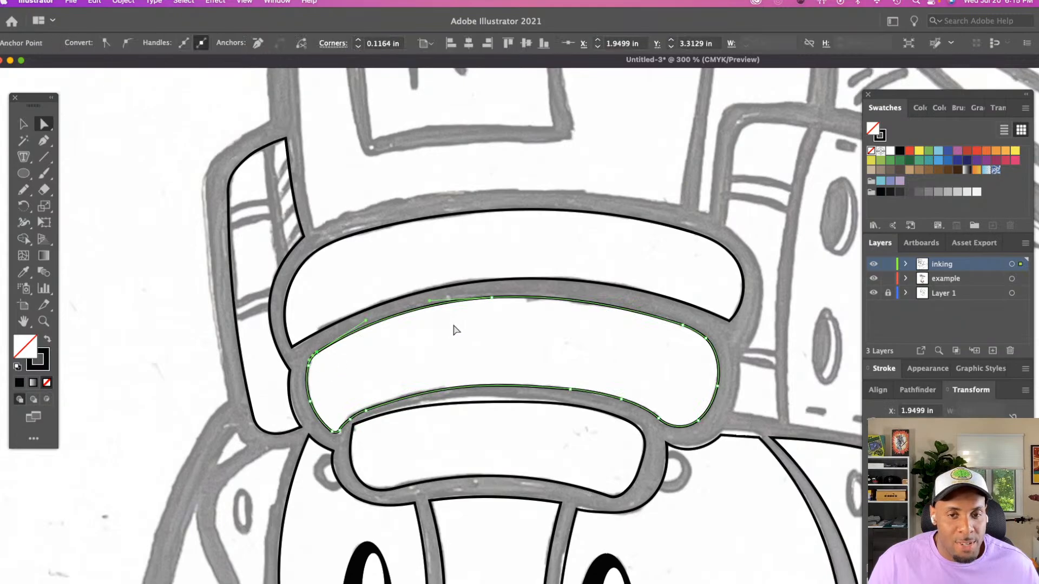
left_click(456, 330)
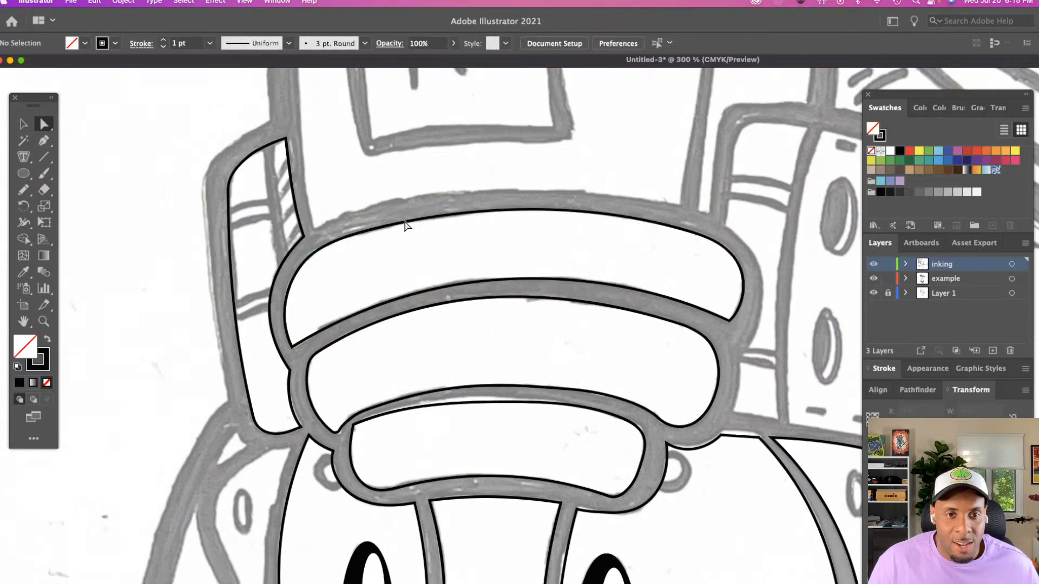
left_click(373, 231)
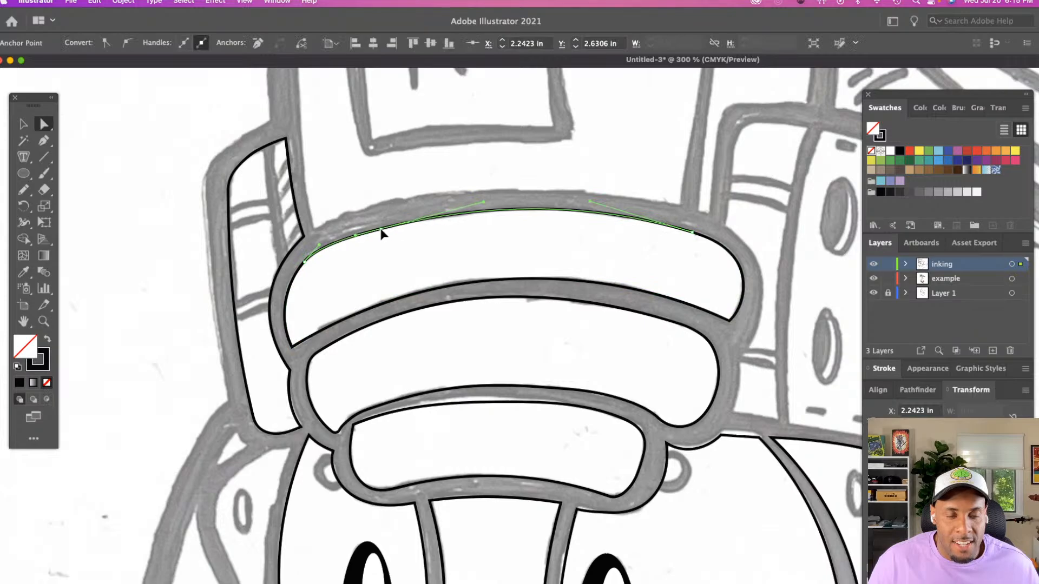
left_click(346, 265)
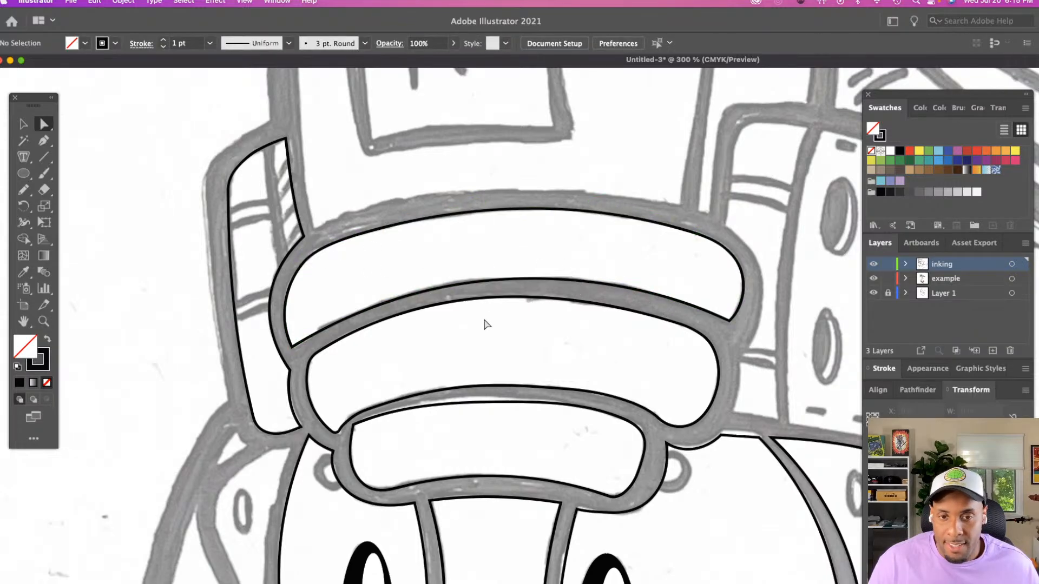
Raise the lowest band's upper edge slightly and round its sharp upper-left corner, then deselect the path
scroll(485, 325, "down", 5)
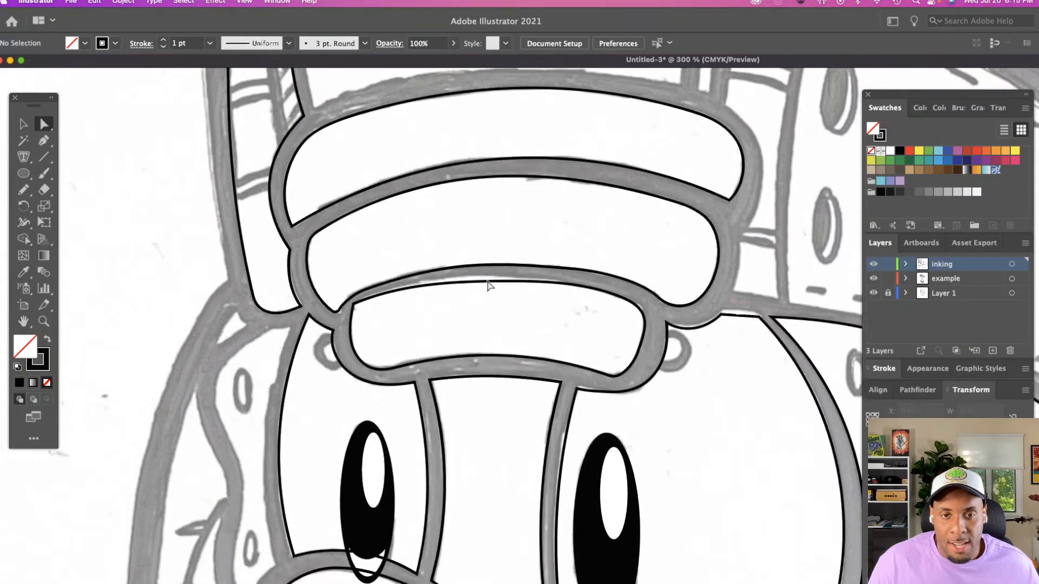
left_click(489, 285)
left_click(502, 279)
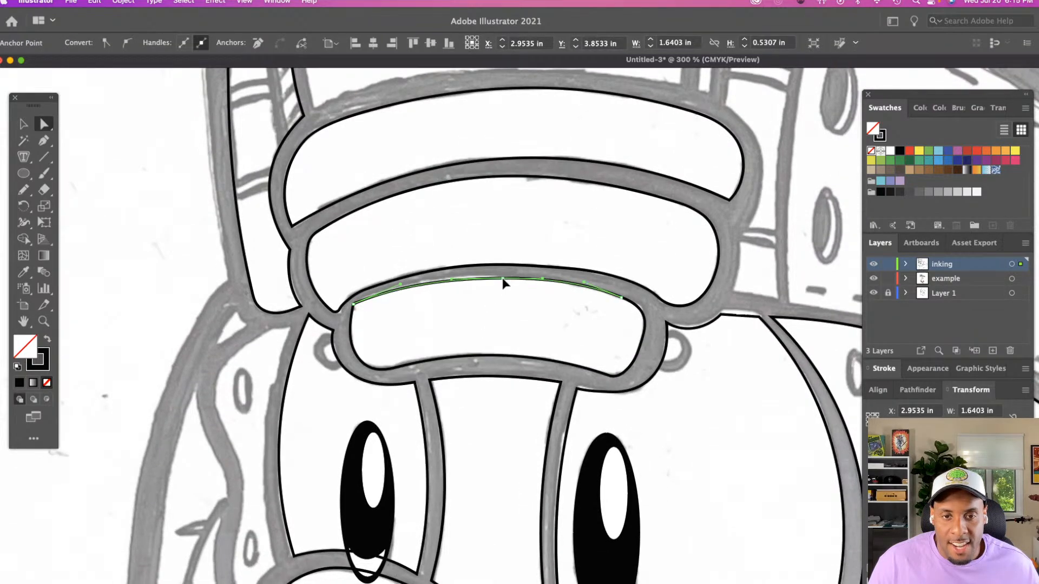
left_click(354, 305)
left_click_drag(362, 312, 371, 319)
left_click(515, 332)
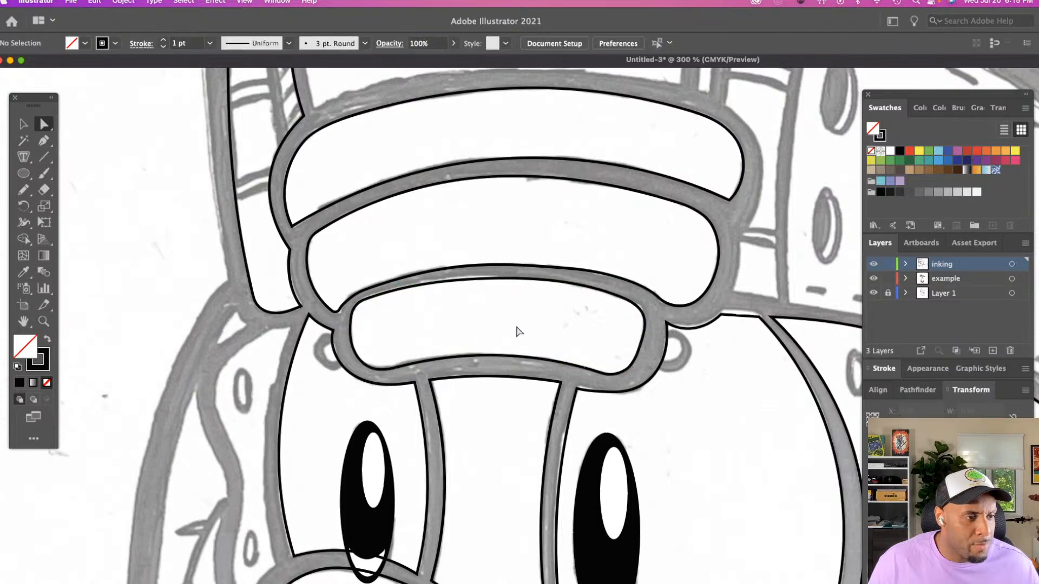
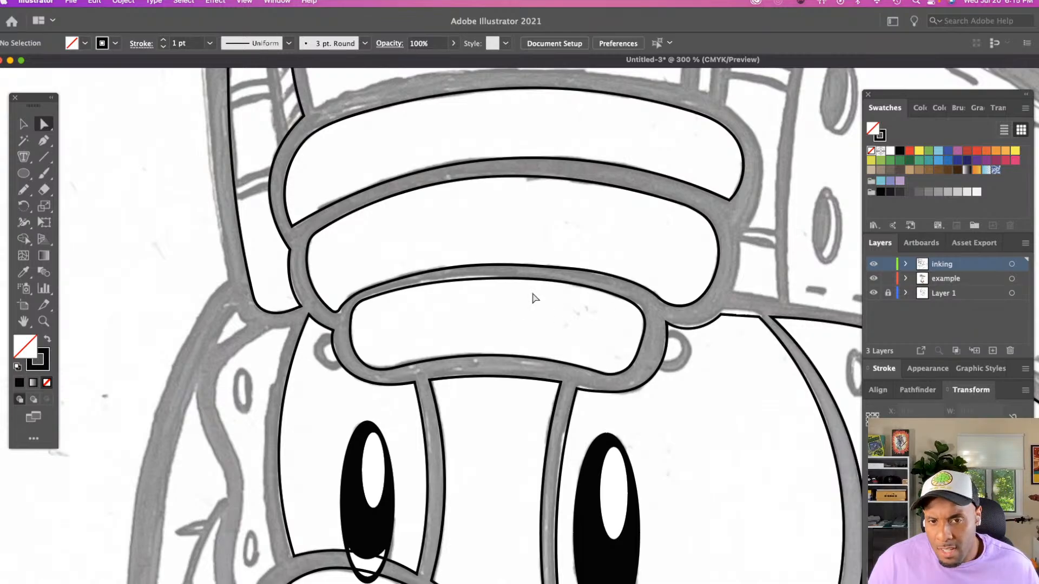
Select the two upper forehead bands and fill them with the orange sampled from the baseball mascot reference's outline
scroll(389, 236, "down", 2)
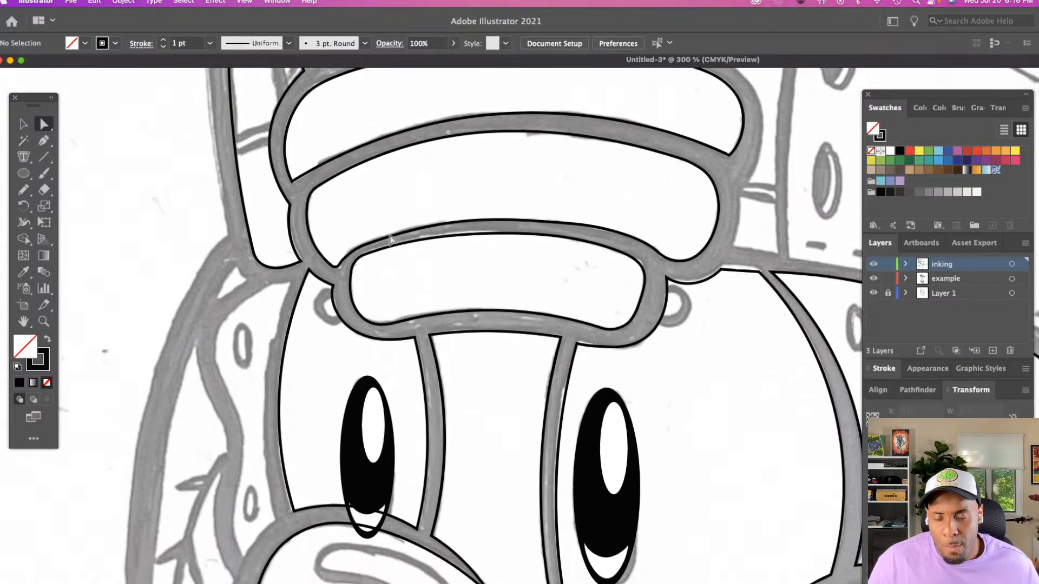
key("z")
left_click(548, 273, "alt")
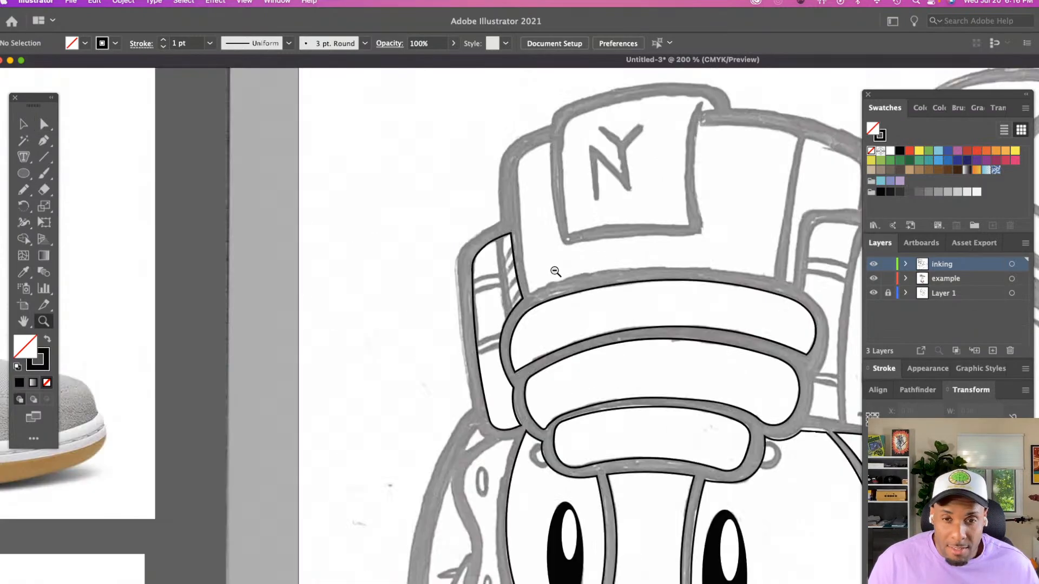
left_click(554, 270)
scroll(555, 271, "right", 4)
scroll(555, 271, "right", 10)
scroll(555, 271, "down", 3)
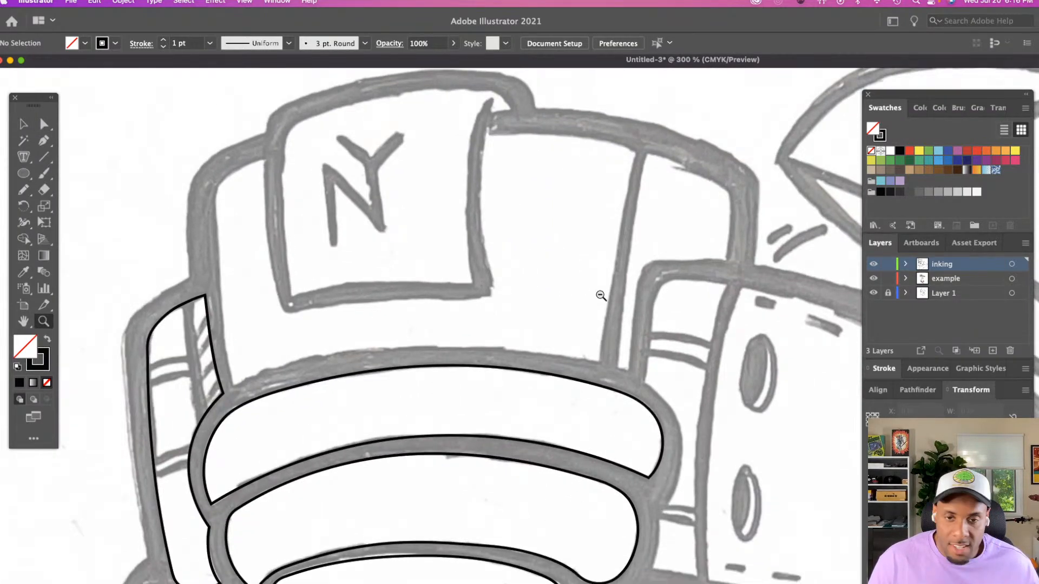
left_click(600, 295, "alt")
scroll(600, 295, "down", 5)
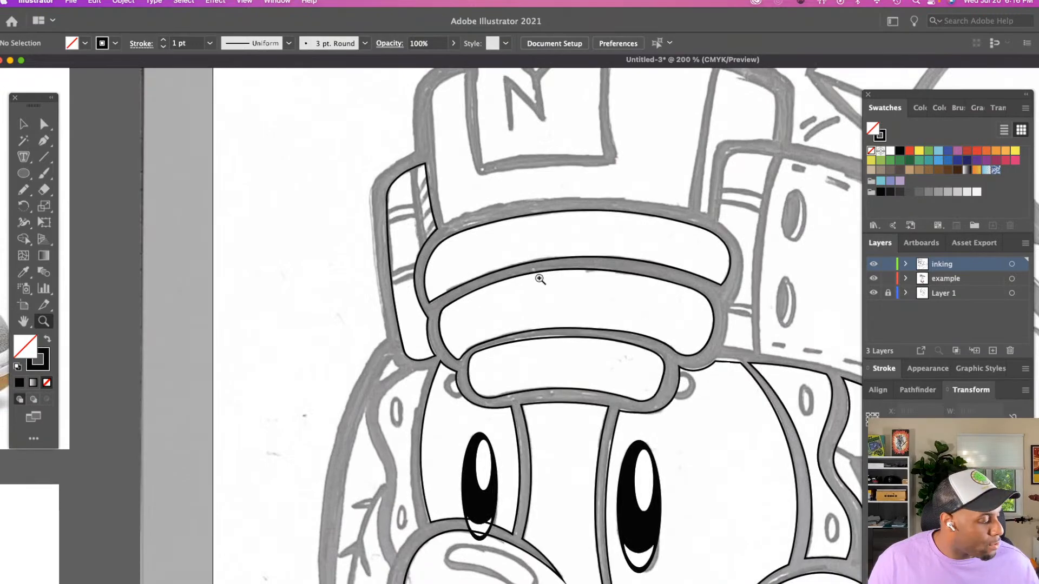
left_click(572, 287, "alt")
left_click(572, 287, "alt")
scroll(571, 287, "down", 5)
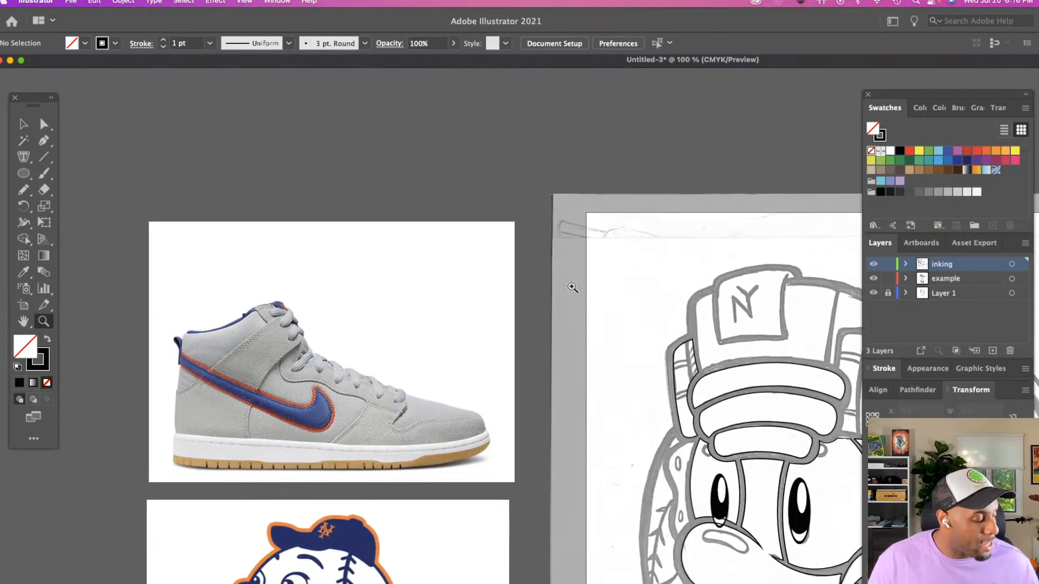
key("v")
scroll(572, 287, "right", 4)
left_click(656, 393)
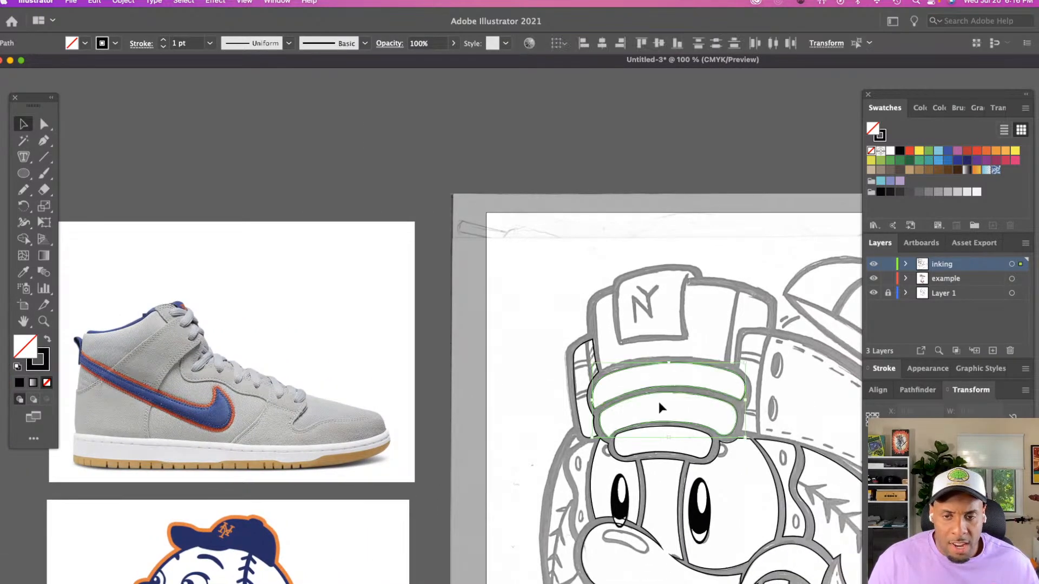
key("i")
scroll(263, 469, "down", 2)
scroll(264, 469, "down", 1)
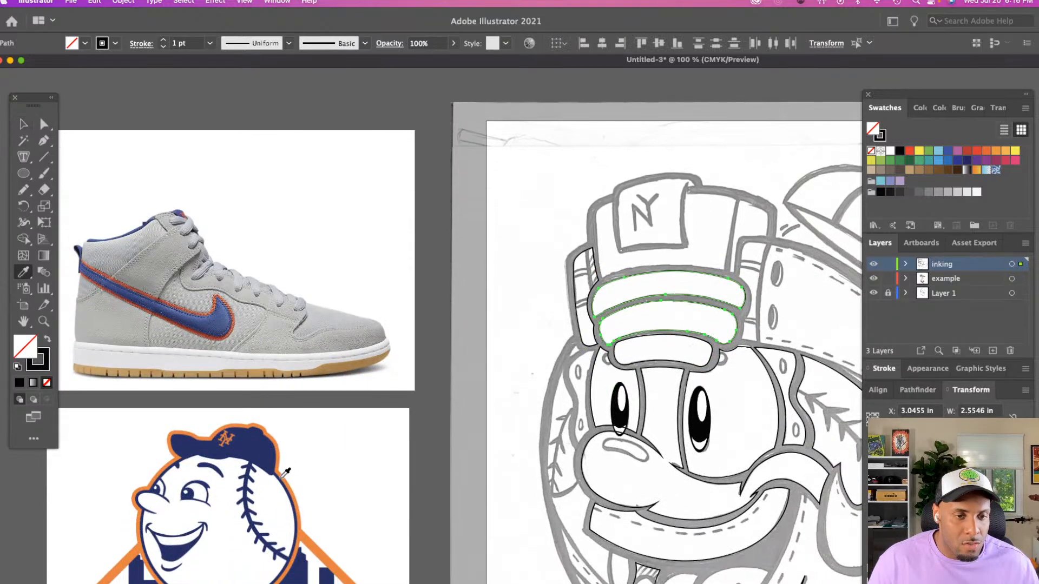
left_click(287, 474)
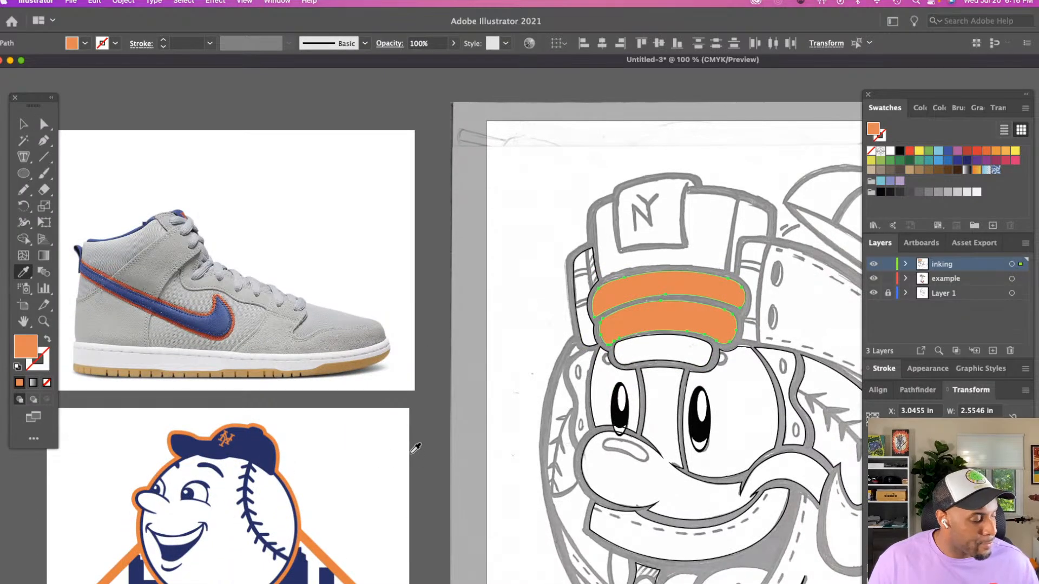
Fill the lowest forehead band with the same orange sampled from the band above it, then deselect
key("v")
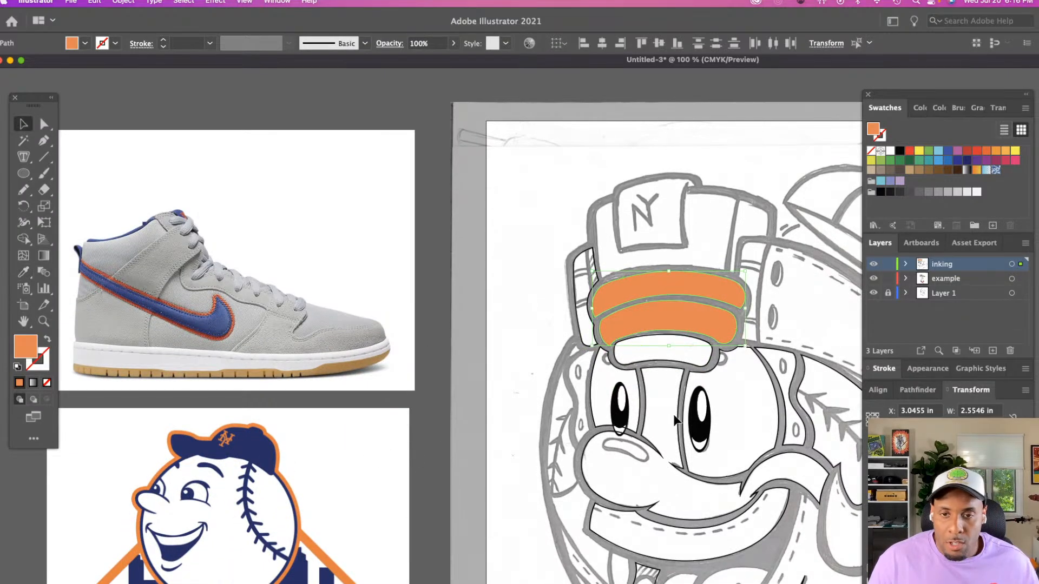
left_click(703, 354)
left_click(698, 340)
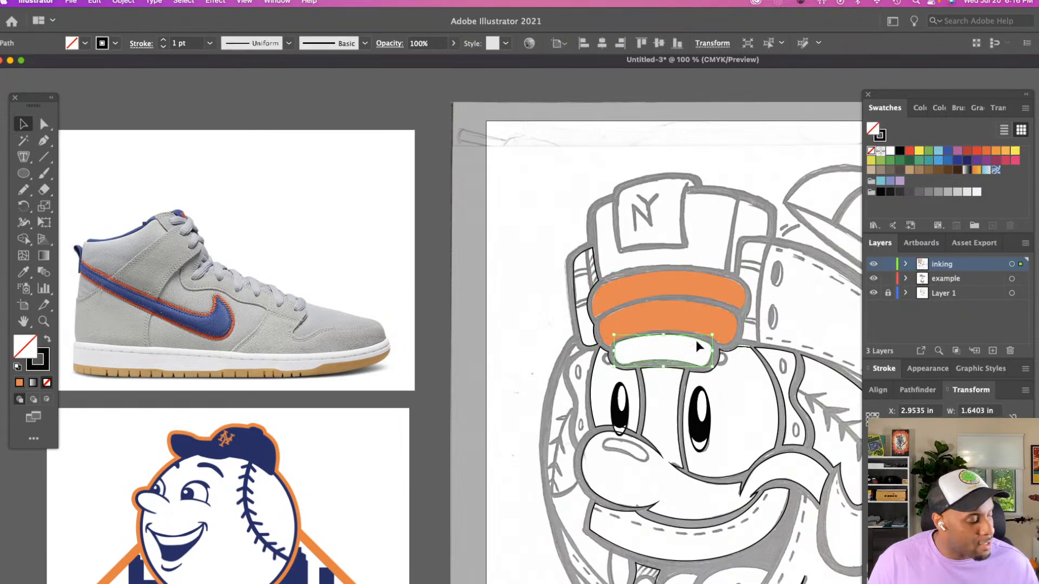
key("i")
left_click(639, 325)
key("z")
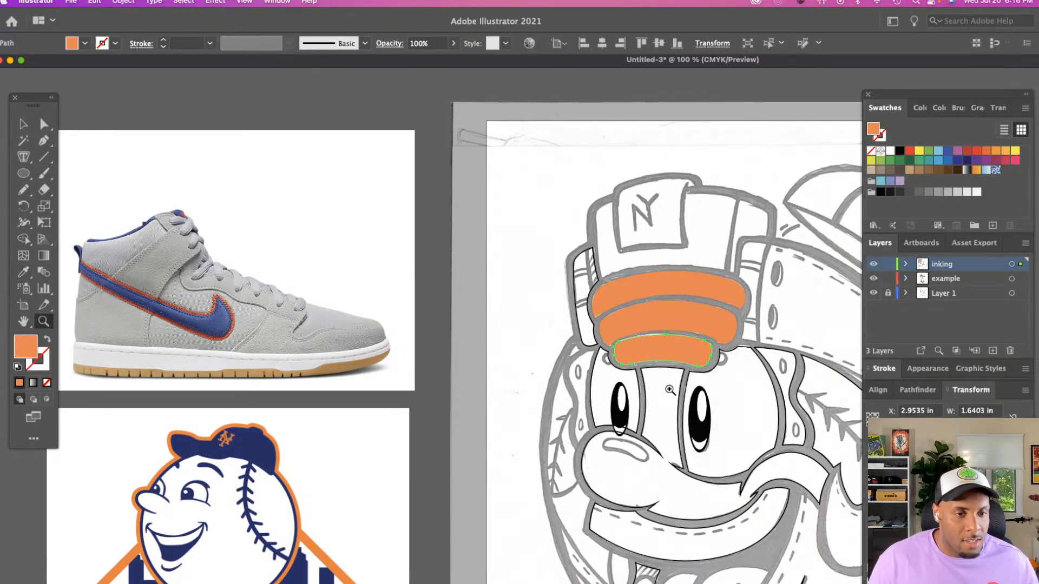
left_click_drag(674, 386, 668, 373)
key("a")
left_click(673, 372)
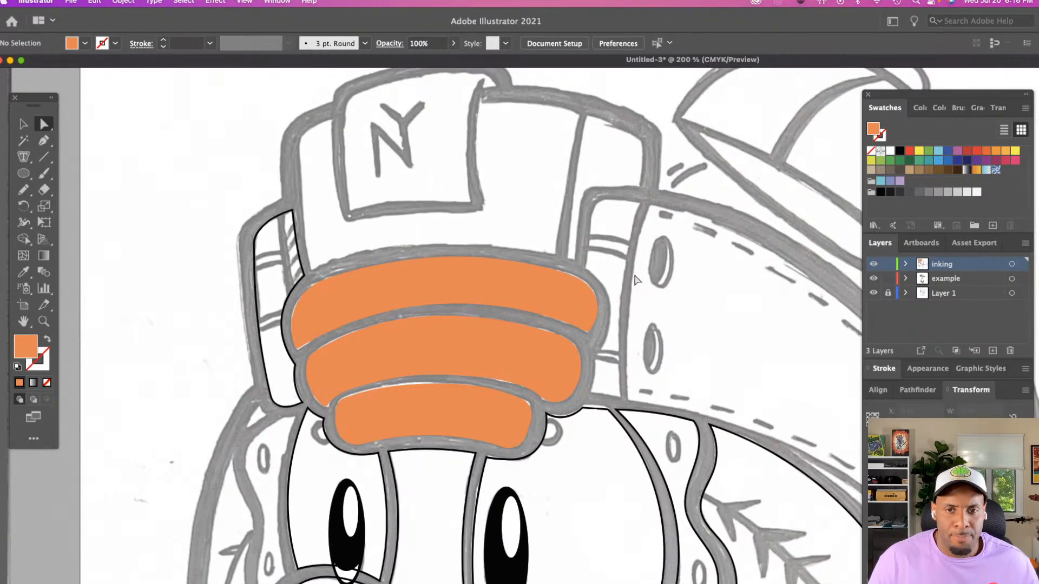
Trace the small cap's crown with the Pencil tool as a closed outline about 2.32 in wide, following the sketch's inner edge
scroll(413, 282, "right", 5)
scroll(404, 279, "right", 8)
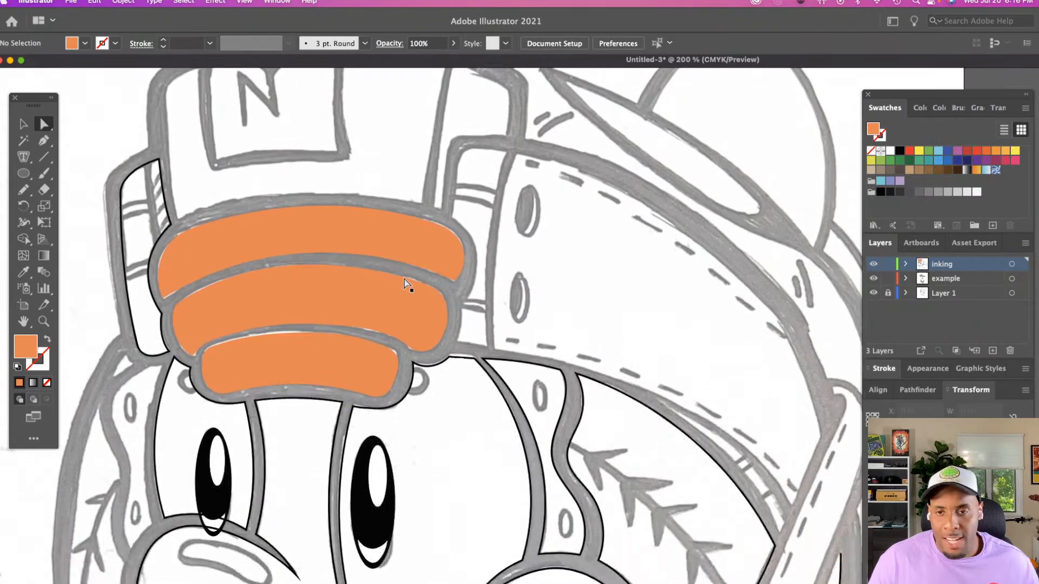
scroll(404, 279, "up", 3)
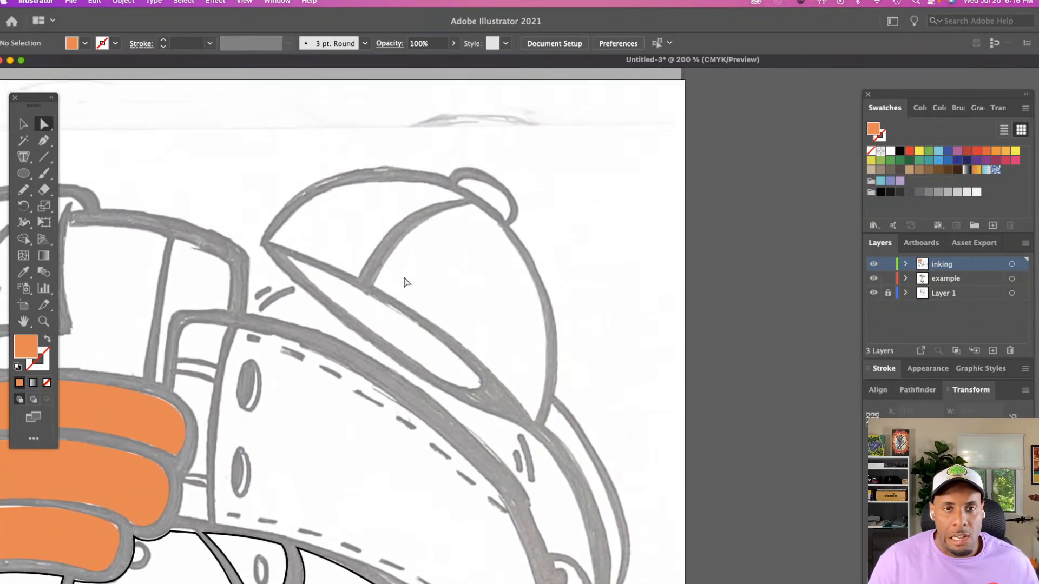
key("n")
scroll(406, 278, "right", 3)
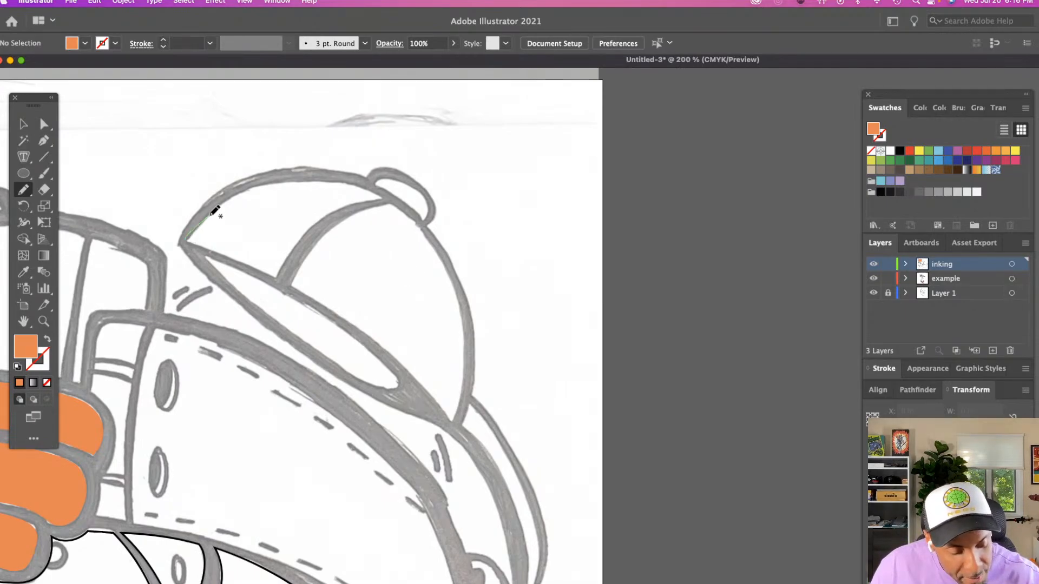
mouse_move(234, 196)
left_mouse_down()
mouse_move(278, 178)
mouse_move(319, 182)
mouse_move(395, 199)
mouse_move(427, 225)
mouse_move(465, 303)
mouse_move(457, 415)
left_mouse_up()
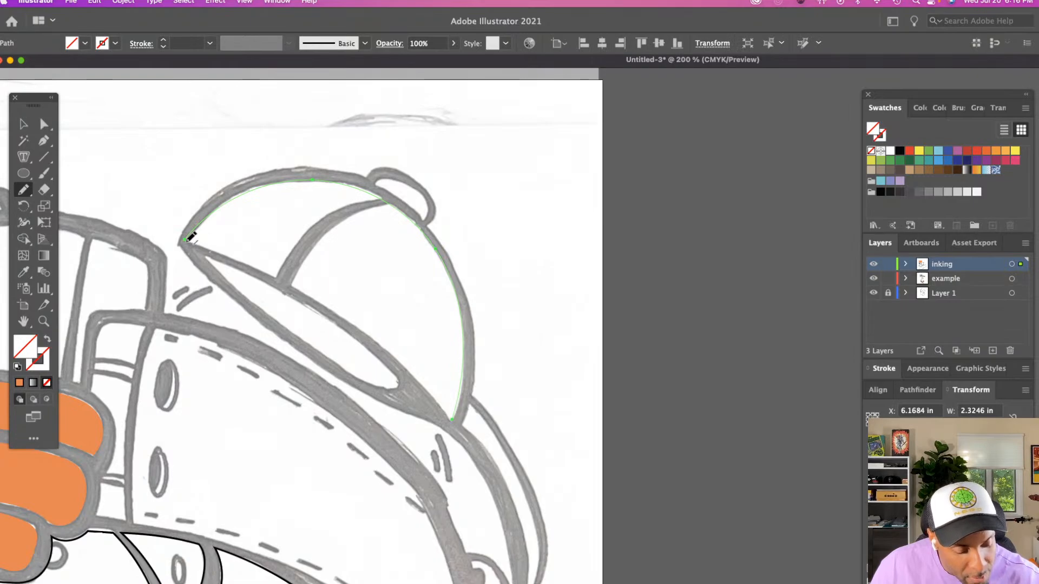
left_click_drag(290, 277, 364, 324)
left_click_drag(404, 355, 456, 414)
Give the cap crown the bands' orange as a 1 pt stroke with no fill, then deselect
key("o")
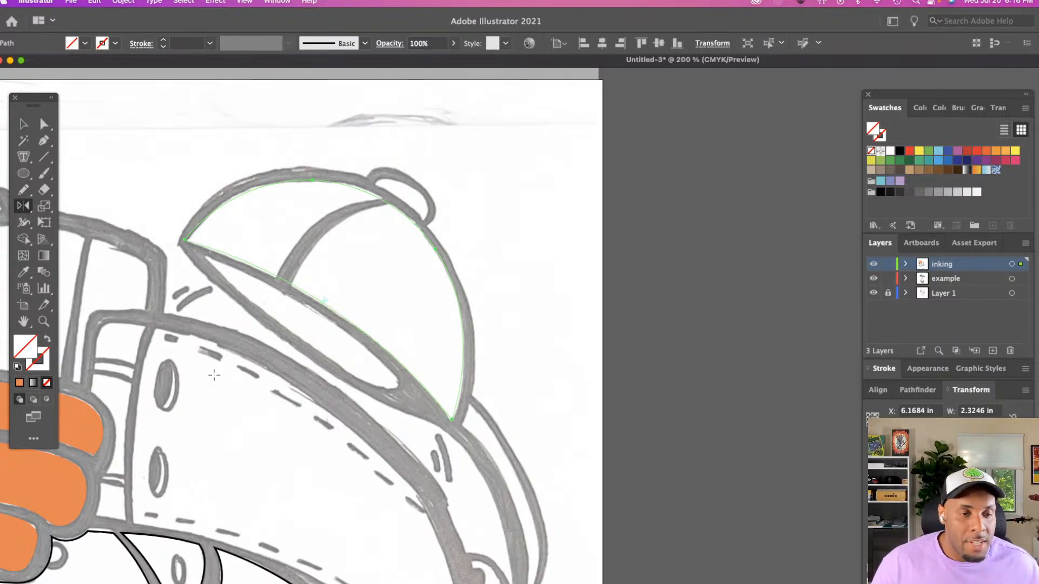
key("i")
scroll(208, 370, "left", 5)
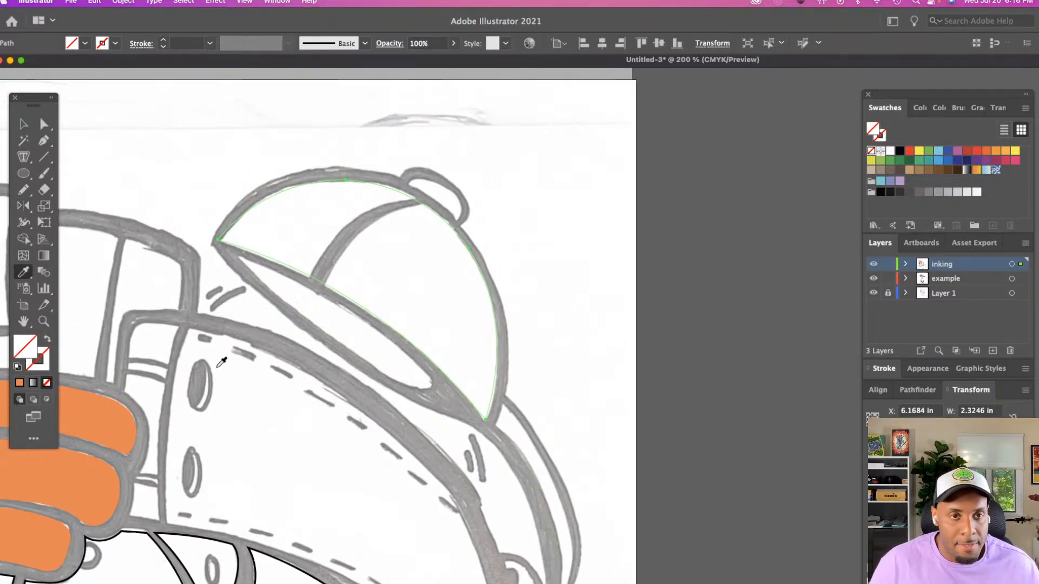
left_click(152, 403)
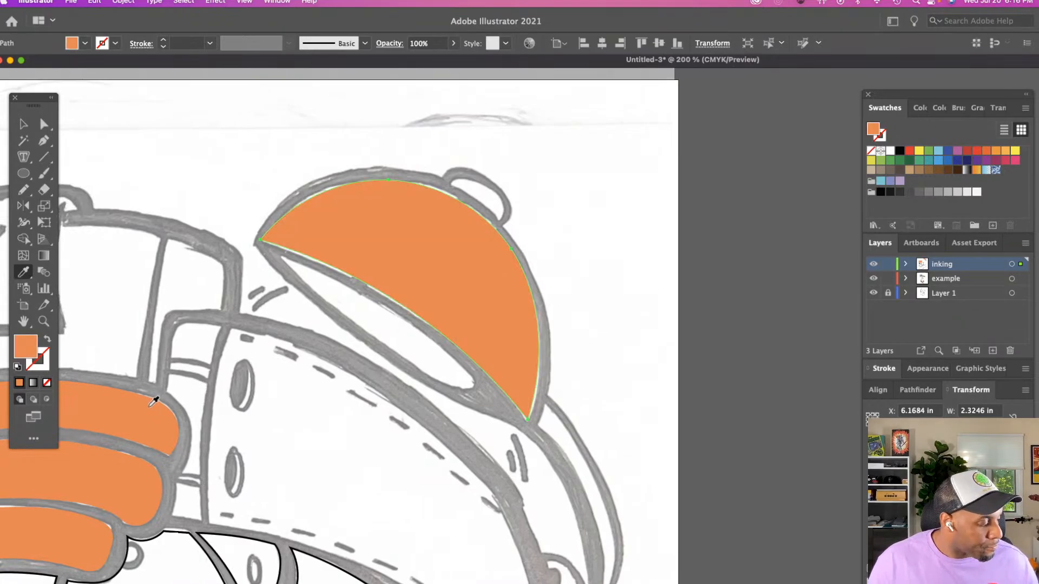
key("shift+x")
key("super+equal")
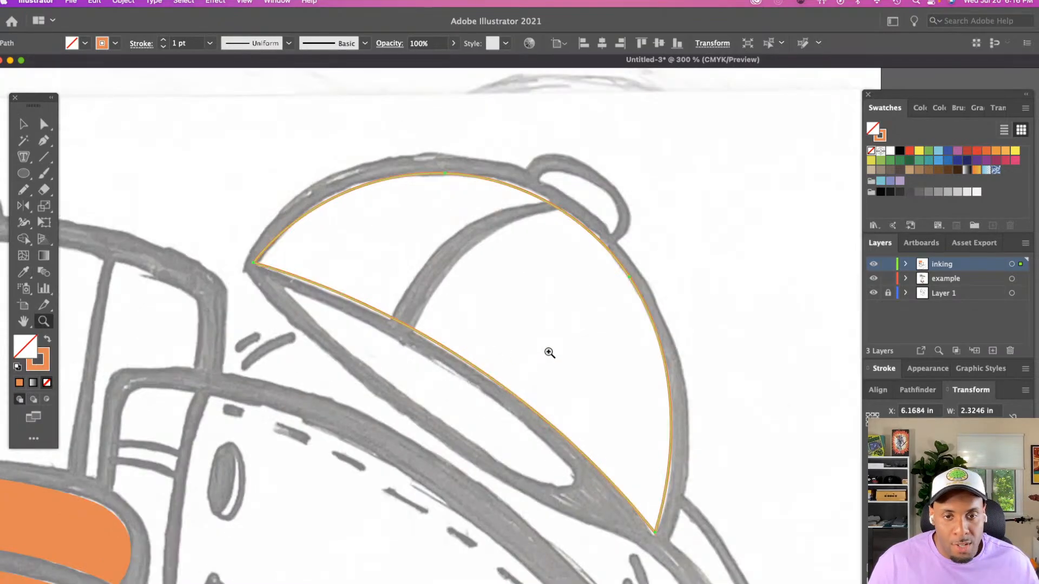
key("a")
scroll(451, 359, "down", 2)
scroll(451, 360, "down", 1)
scroll(450, 359, "right", 1)
left_click(427, 358)
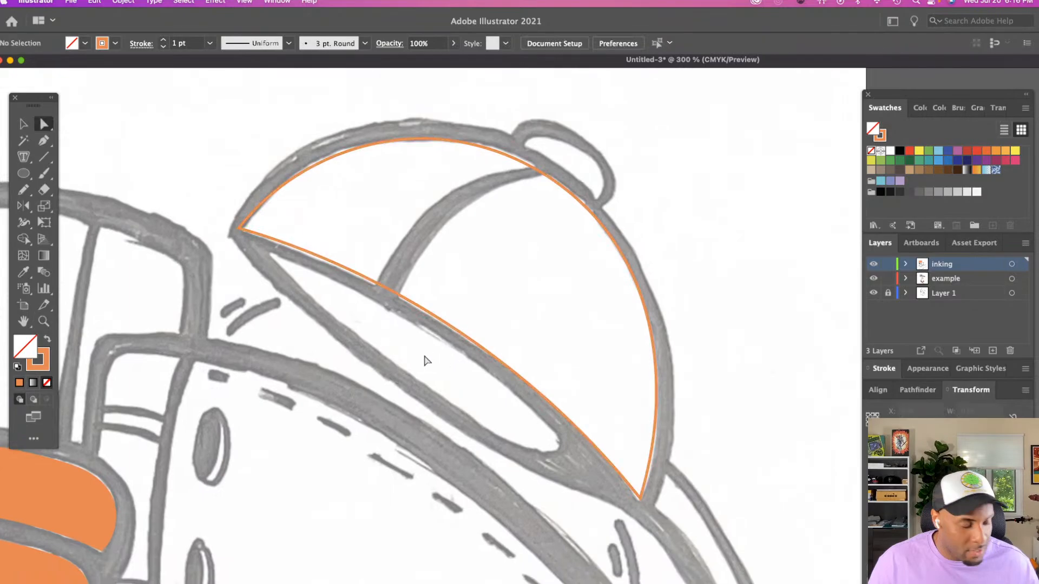
Trace the narrow brim shape below the cap crown with the Pencil tool as a closed outline about 1.61 in wide
key("n")
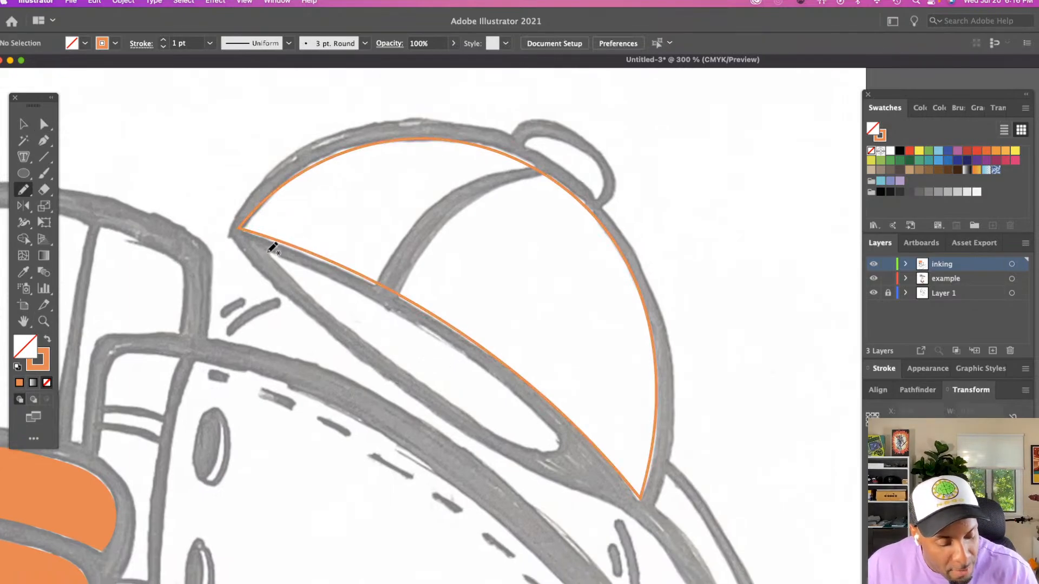
mouse_move(271, 254)
left_mouse_down()
mouse_move(382, 359)
mouse_move(490, 432)
mouse_move(553, 451)
mouse_move(560, 436)
mouse_move(536, 406)
left_mouse_up()
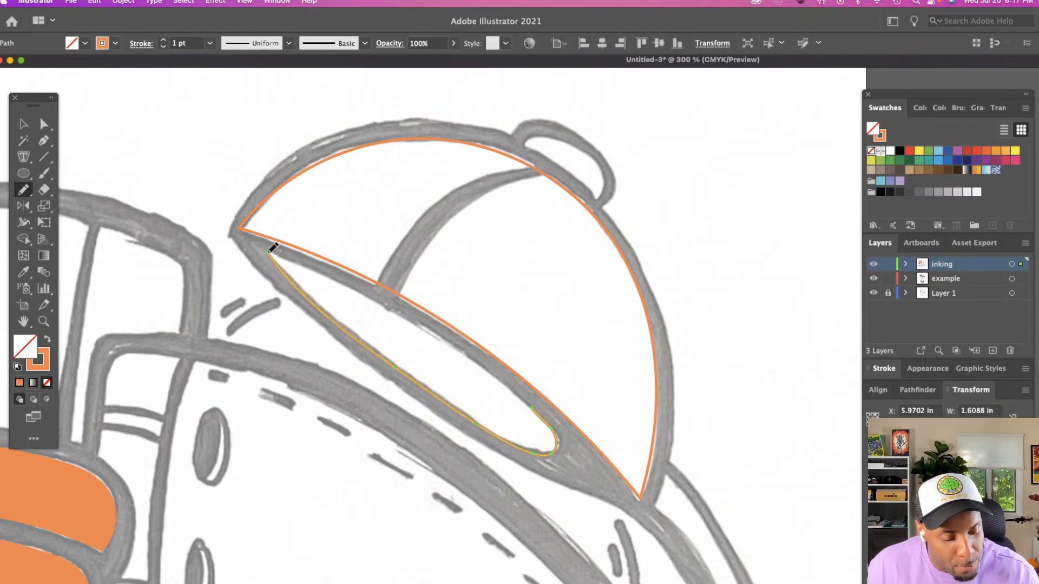
left_click_drag(330, 275, 532, 400)
Reshape the brim outline's upper edge to follow the sketch by adjusting the curve handle near its rounded end, then deselect
key("a")
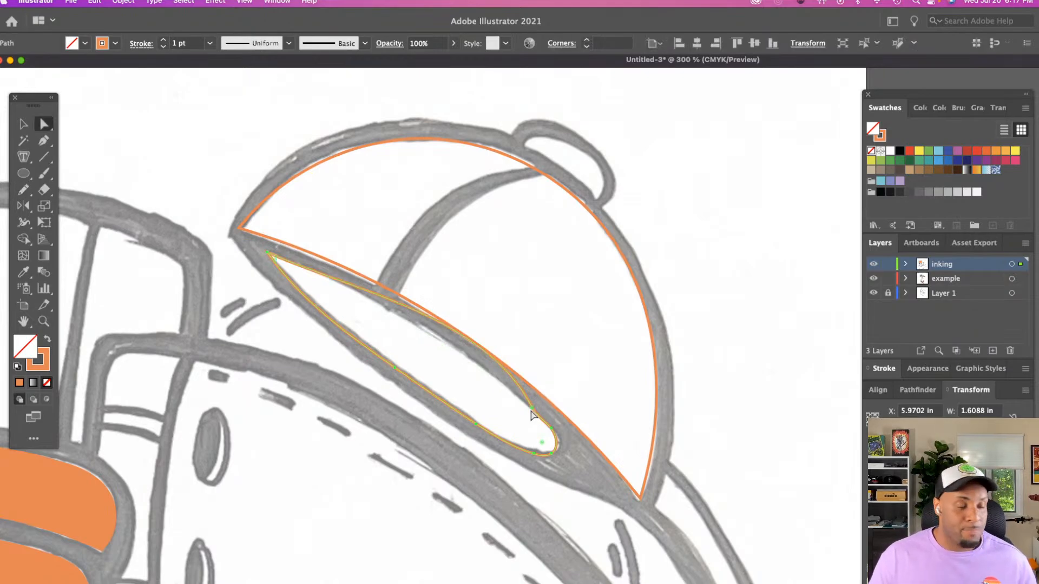
left_click(532, 409)
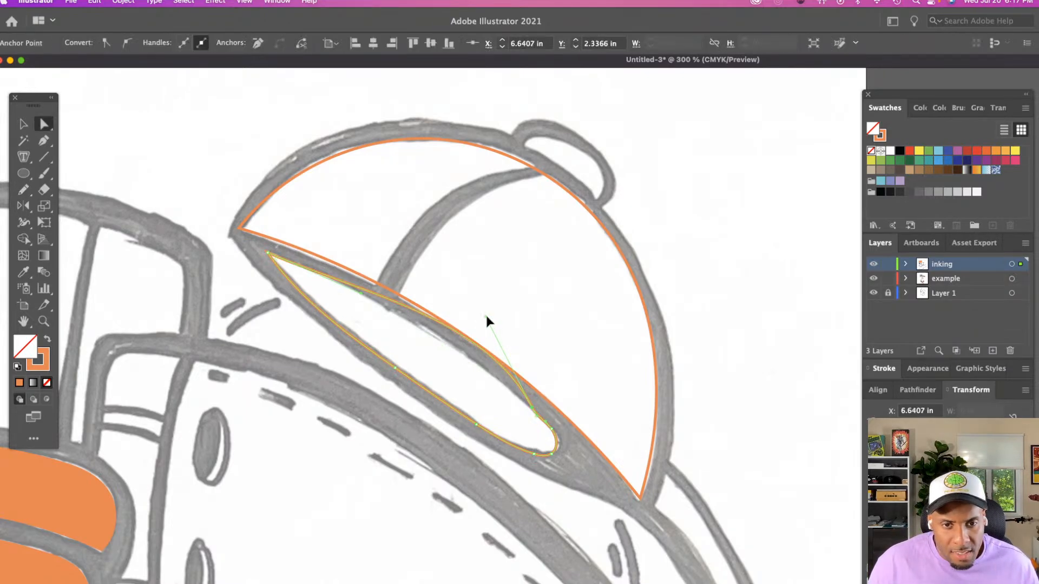
left_click_drag(485, 314, 447, 331)
left_click(503, 430)
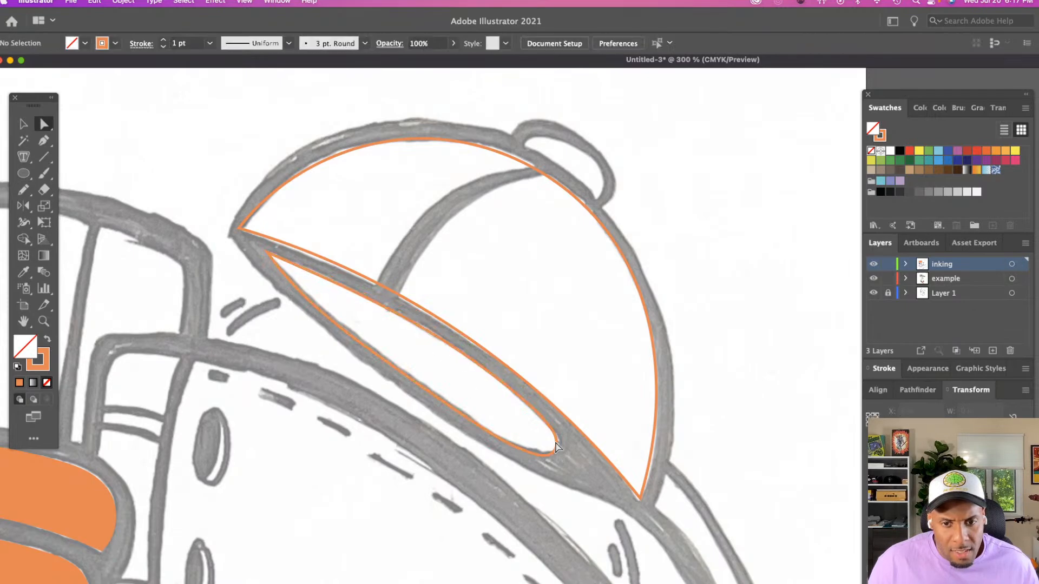
Check the brim outline's anchor points along its lower edge, at its pointed tip and at its rounded end
left_click(401, 373)
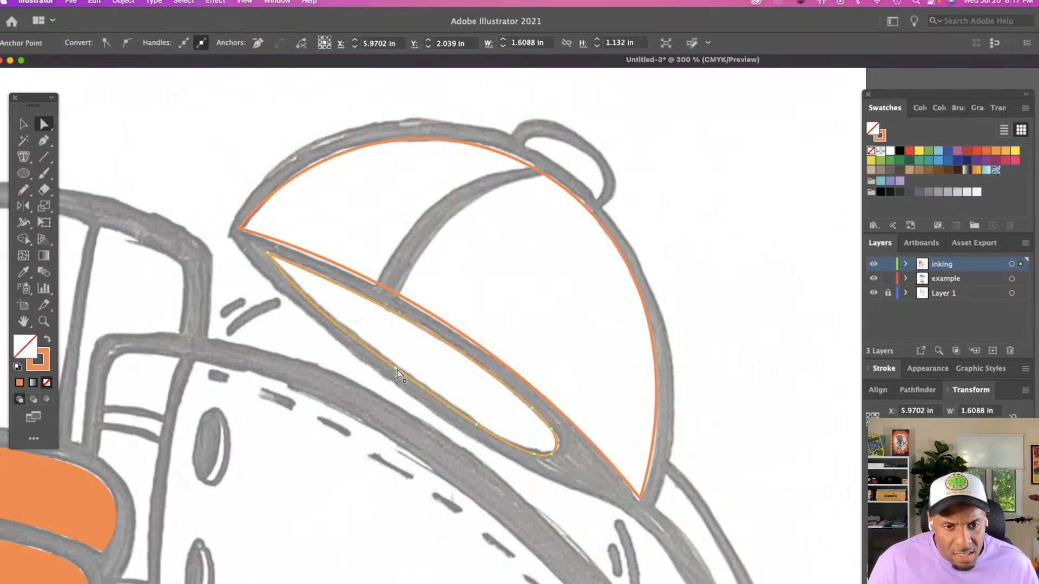
left_click(395, 363)
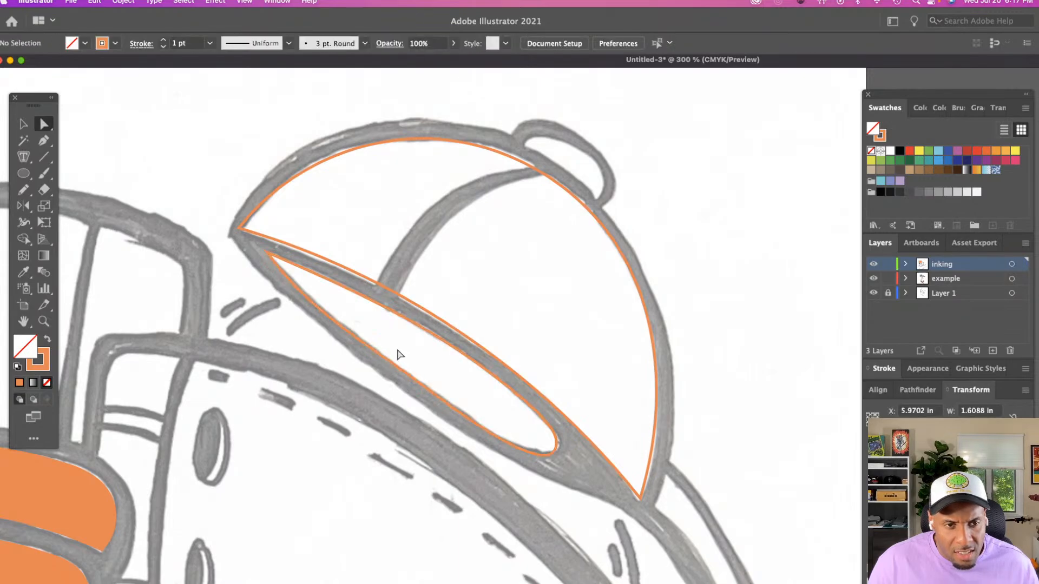
left_click(274, 258)
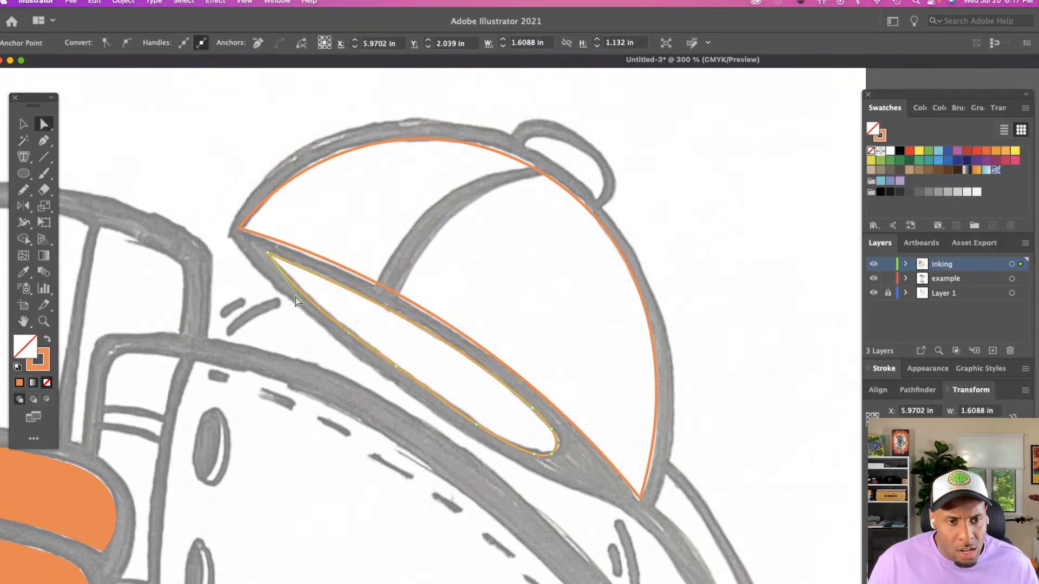
left_click(457, 354)
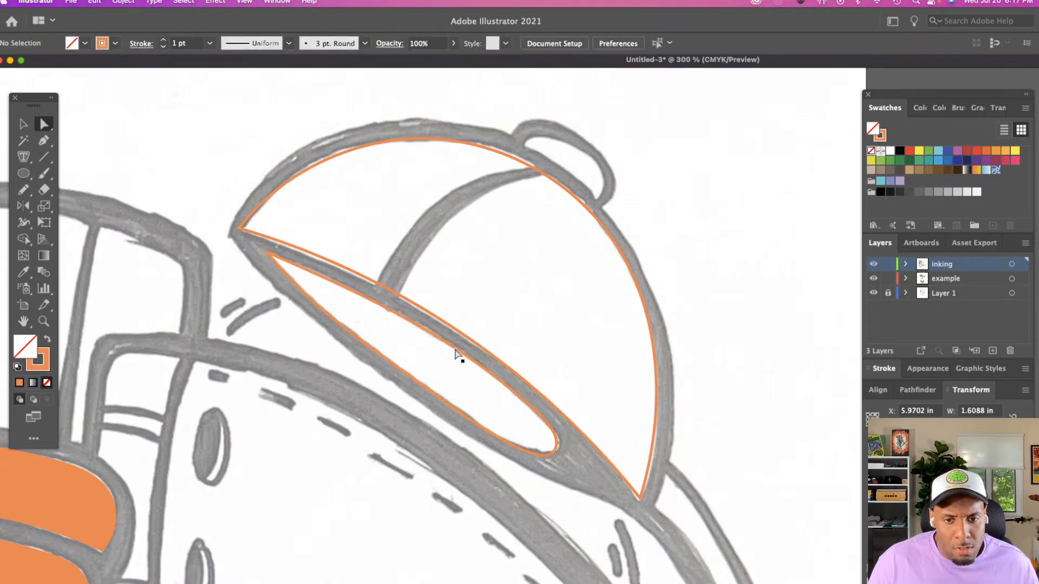
left_click(556, 451)
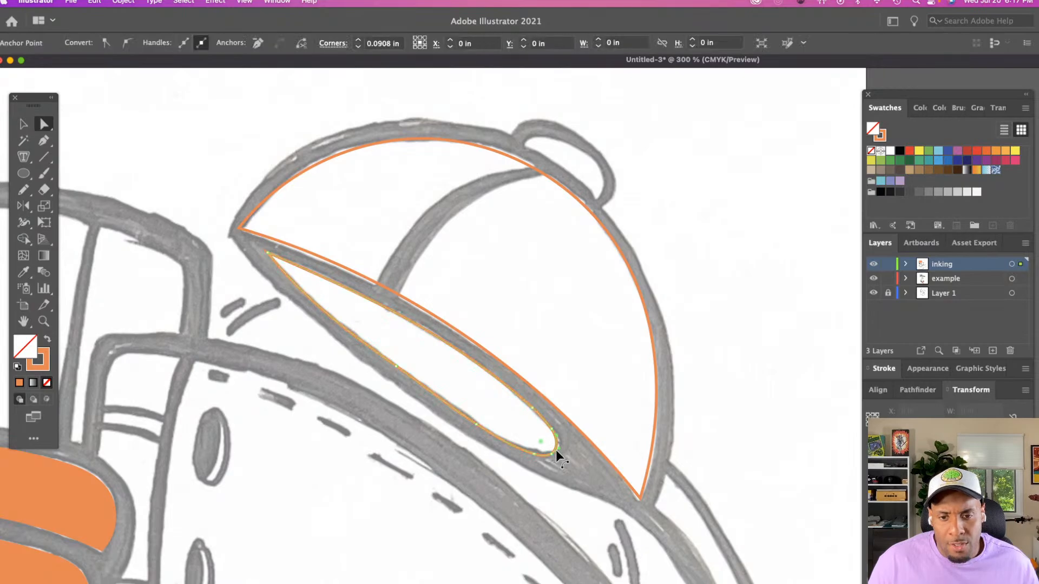
scroll(458, 380, "down", 2)
scroll(459, 372, "down", 2)
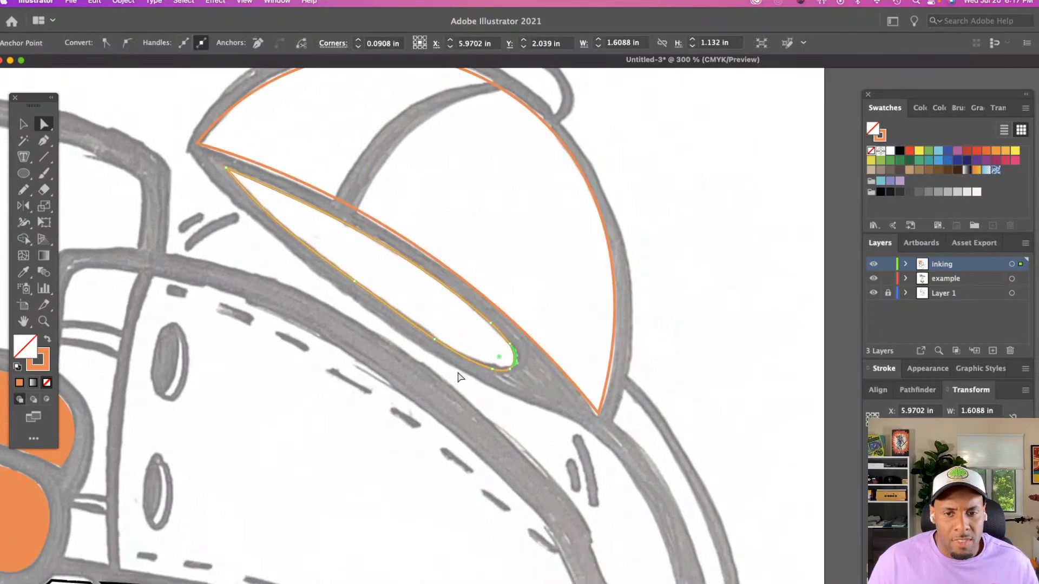
scroll(459, 376, "up", 6)
Trace the small rounded button shape on top of the cap crown with the Pencil tool as a closed outline about 0.45 in wide
key("n")
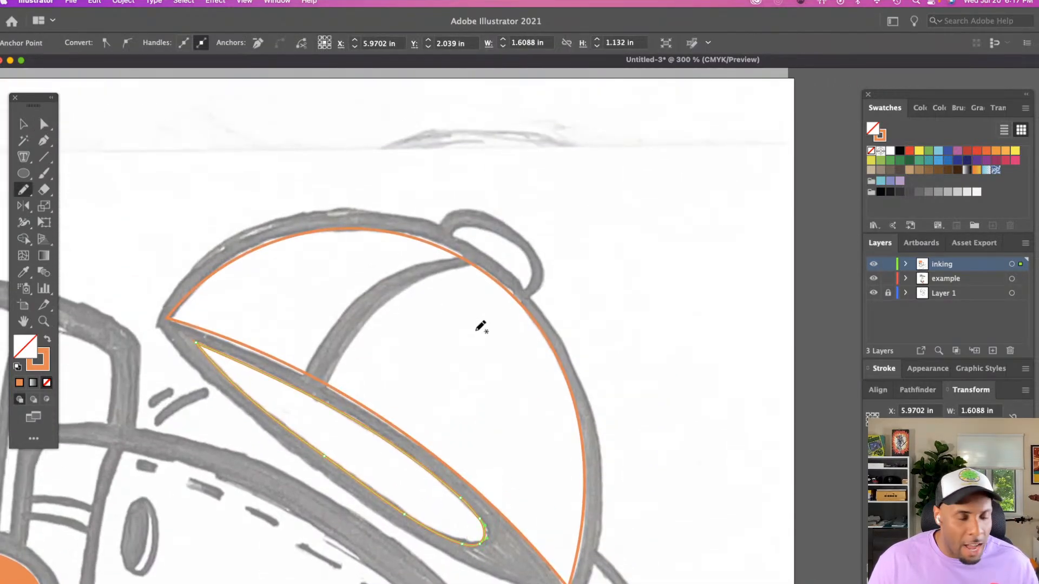
scroll(479, 327, "up", 1)
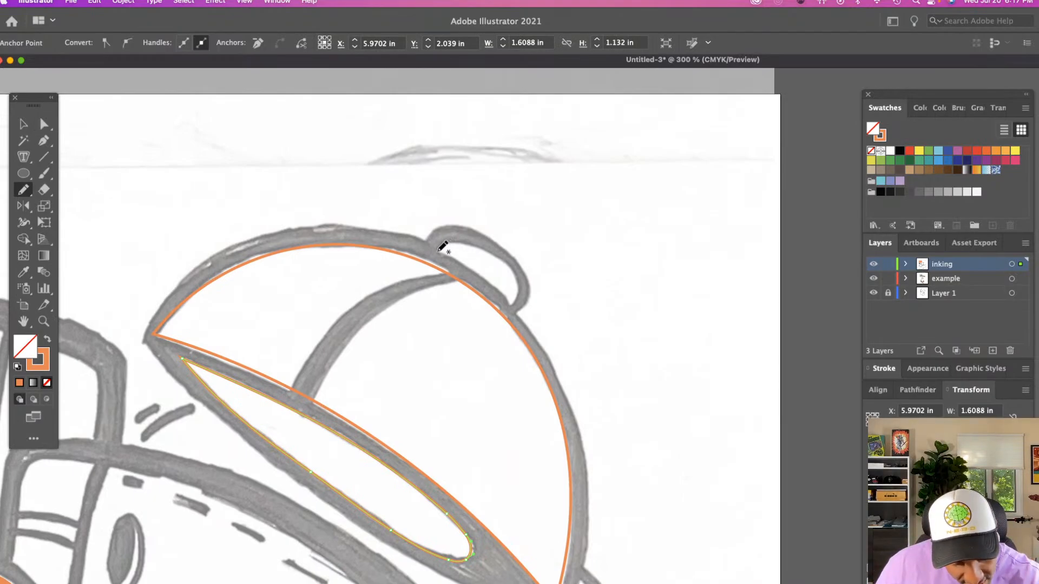
mouse_move(452, 240)
left_mouse_down()
mouse_move(487, 243)
mouse_move(516, 268)
mouse_move(513, 301)
left_mouse_up()
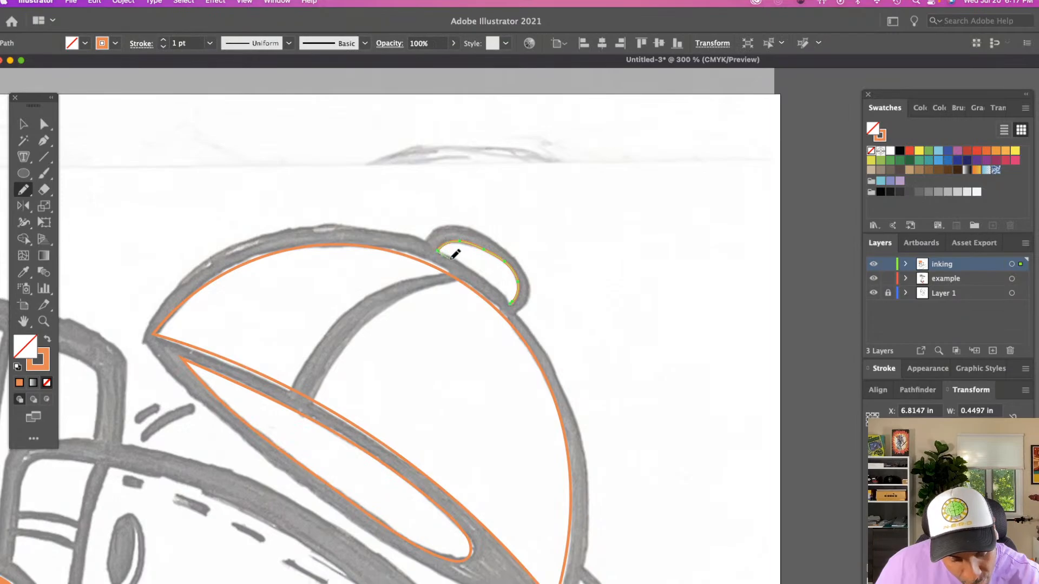
left_click_drag(454, 254, 515, 297)
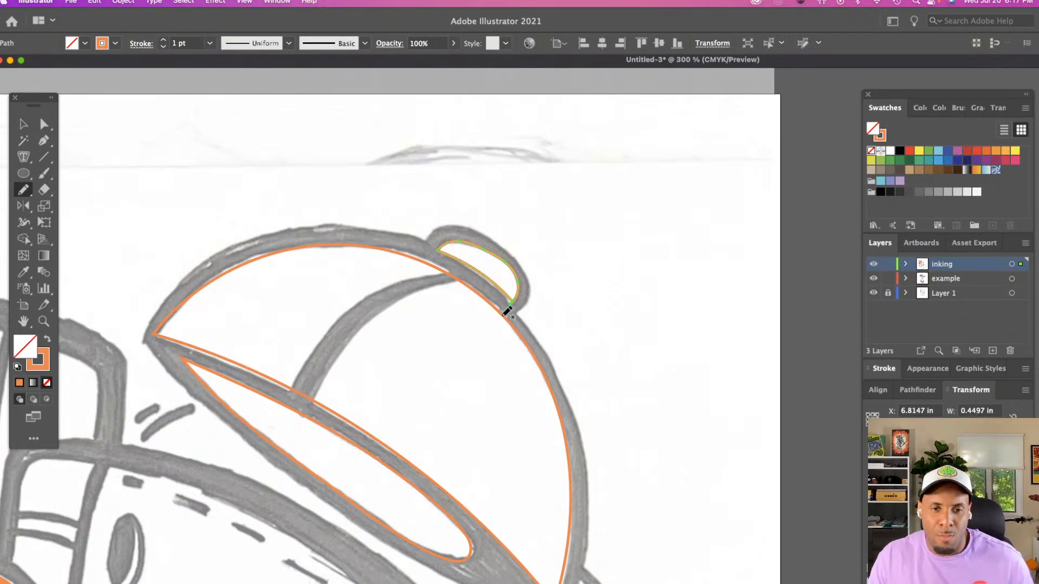
Undo the button outline's lower edge and redraw it with the Pencil tool to close the shape
key("a")
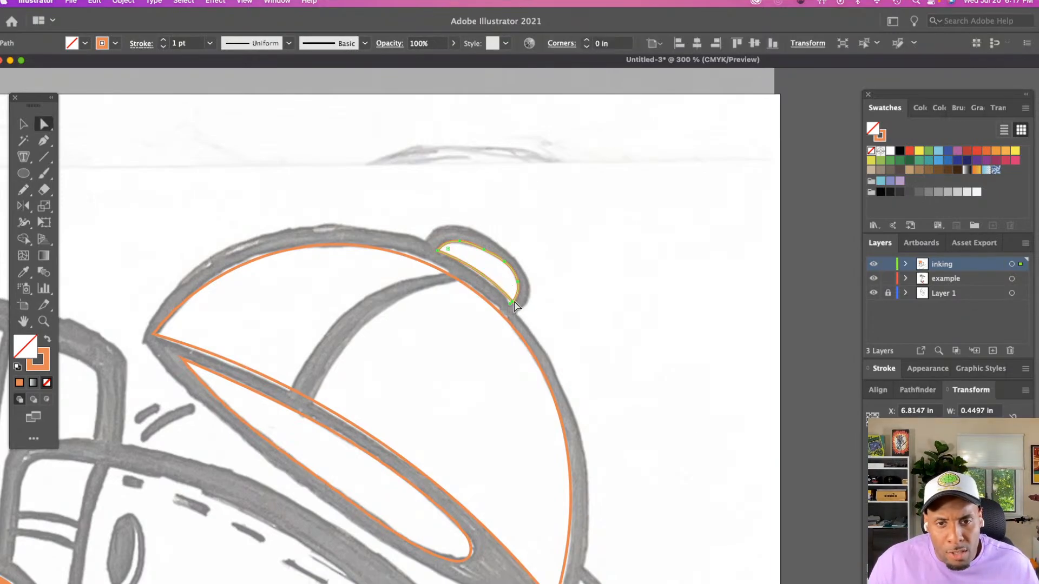
key("super+z")
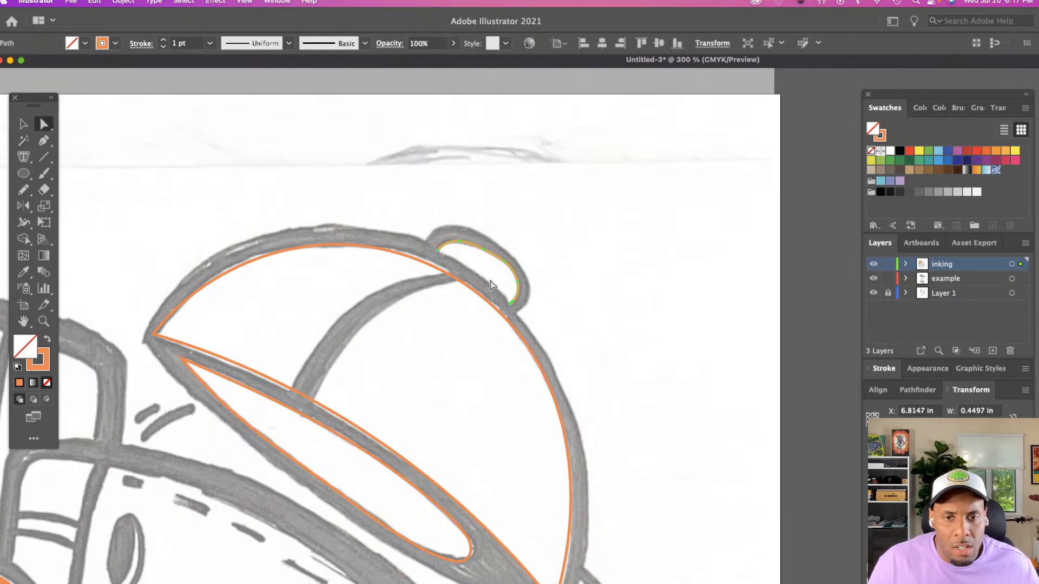
left_click(439, 251)
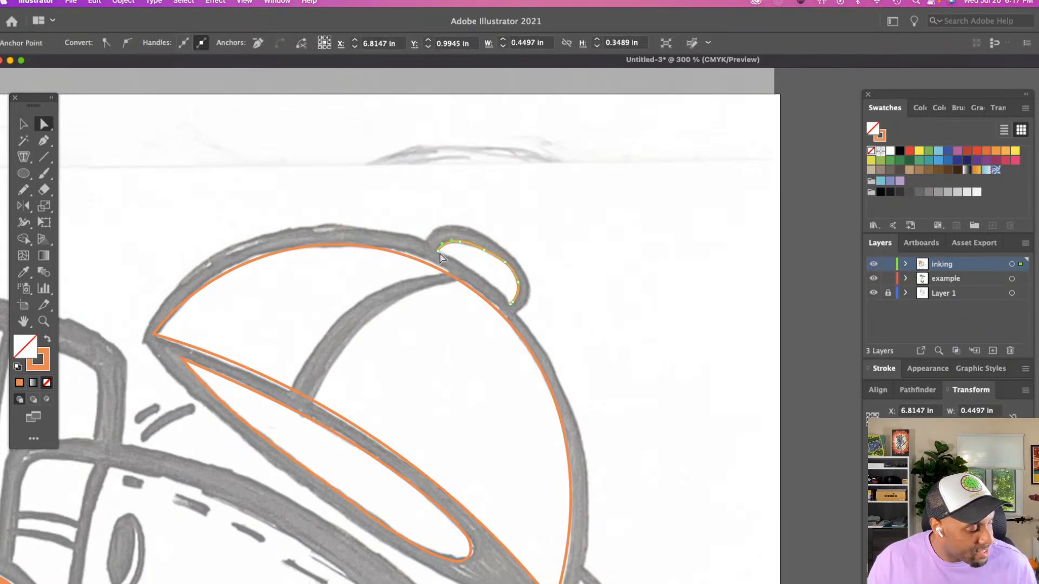
key("n")
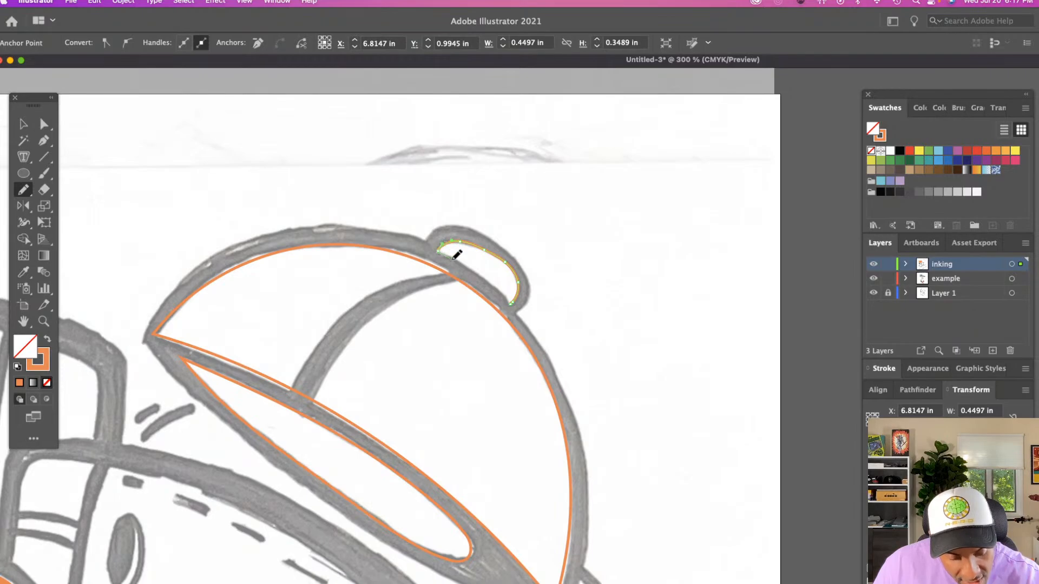
left_click_drag(456, 256, 514, 303)
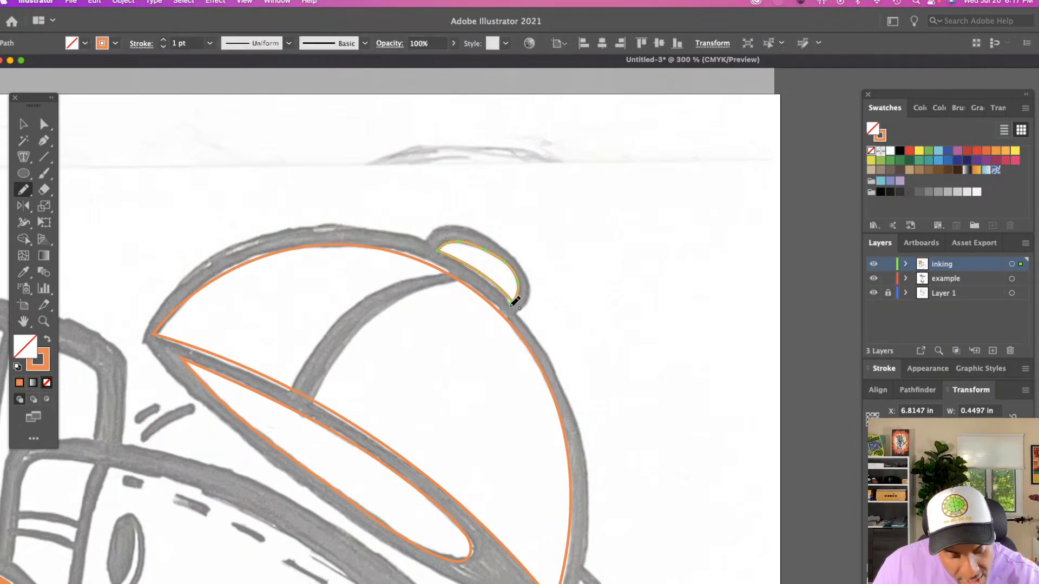
Try to refine the button outline by moving the anchor point at its lower corner slightly inward
key("z")
left_click(533, 346)
left_click(550, 340)
scroll(551, 339, "right", 7)
key("a")
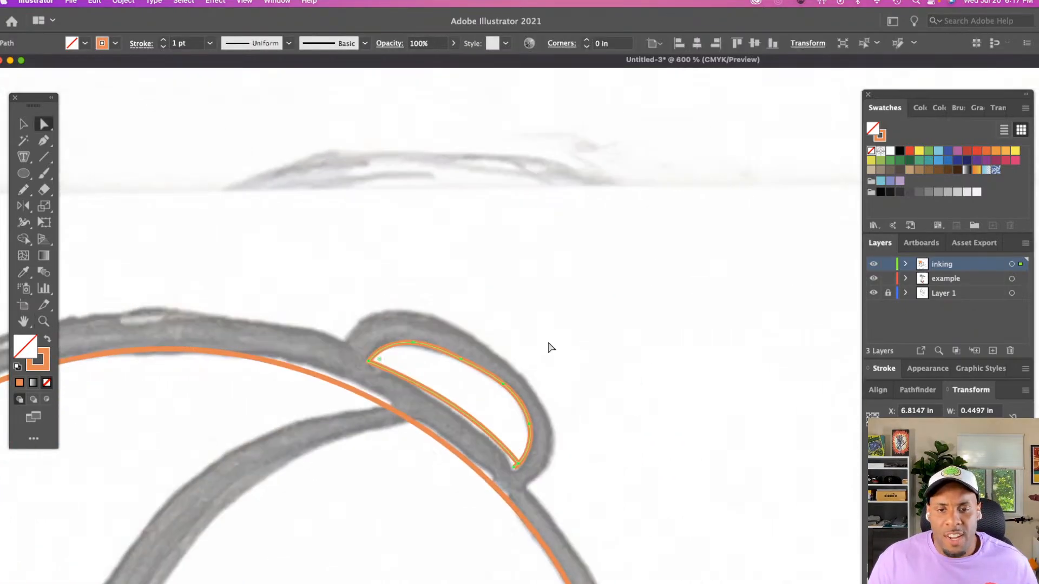
scroll(551, 347, "down", 5)
left_click(523, 340)
left_click(517, 326)
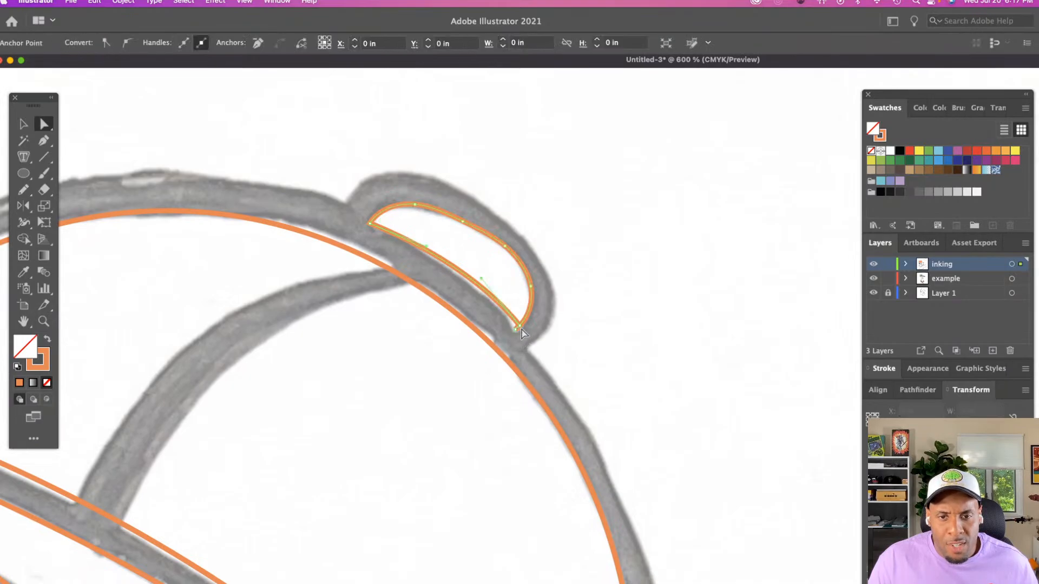
left_click_drag(519, 326, 508, 320)
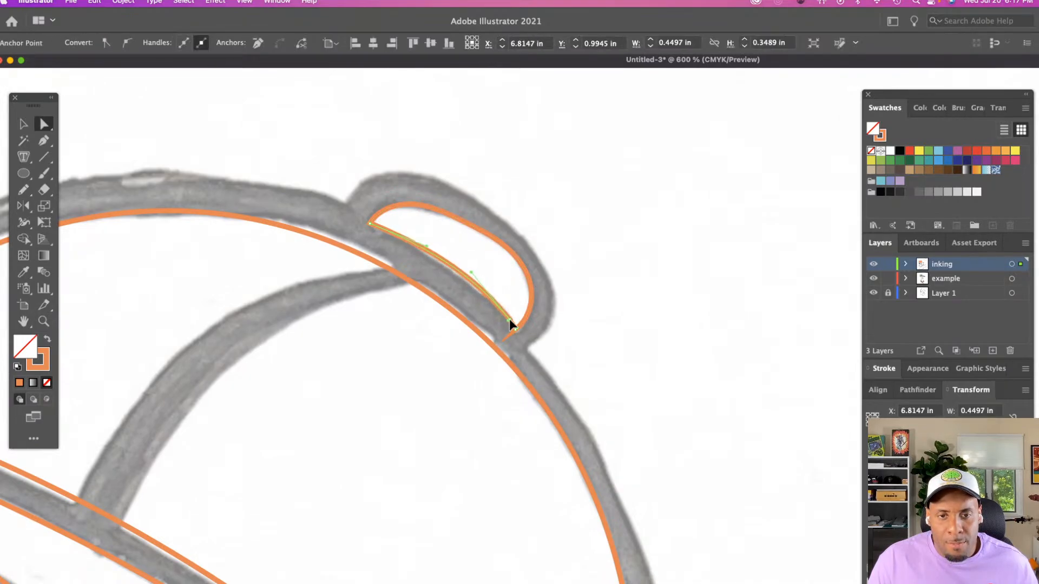
Remove the extra anchor point at the button outline's lower corner, then delete the whole outline
key("p")
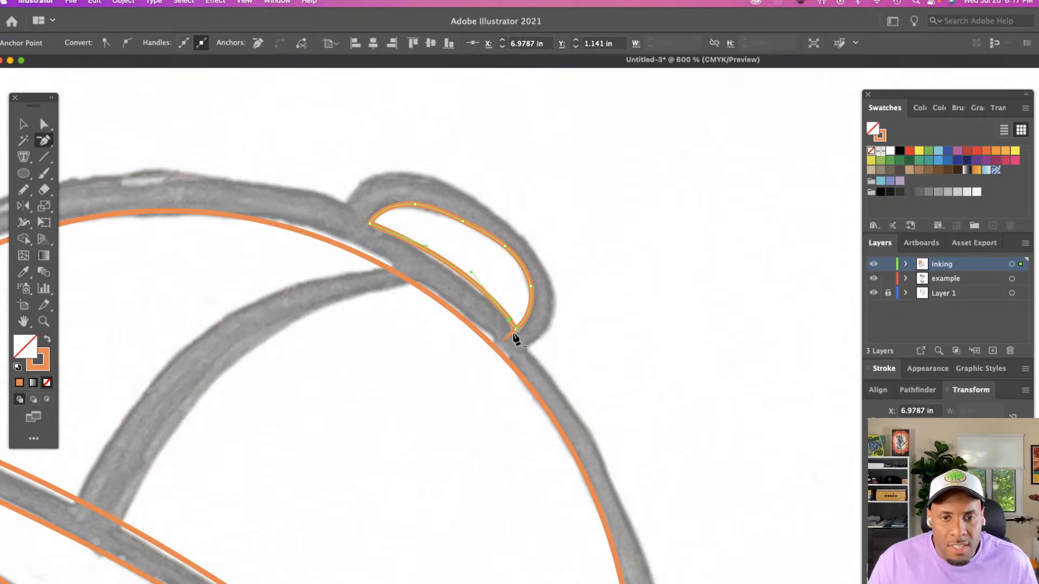
left_click(516, 329)
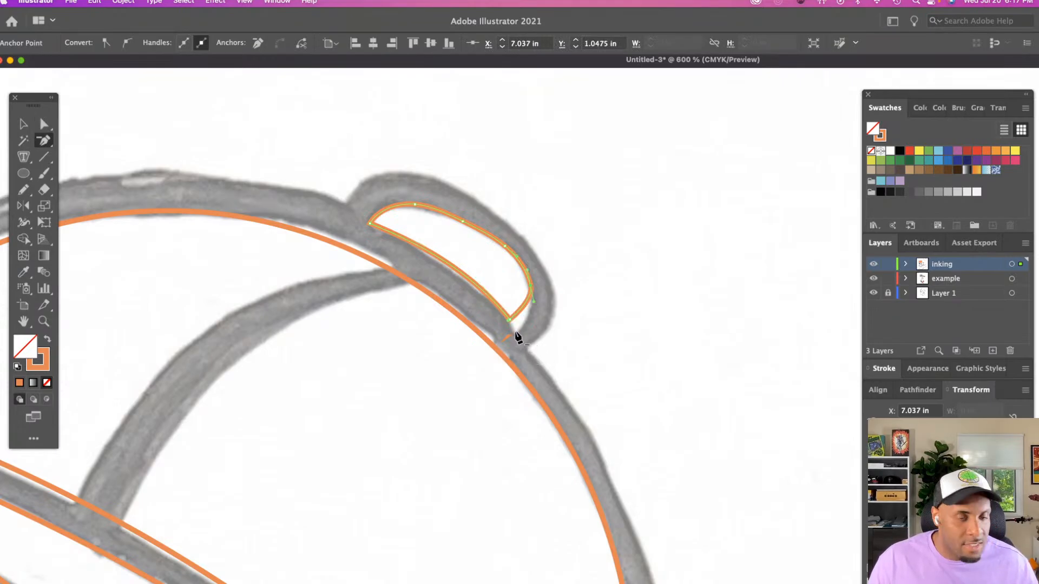
key("Delete")
key("Delete")
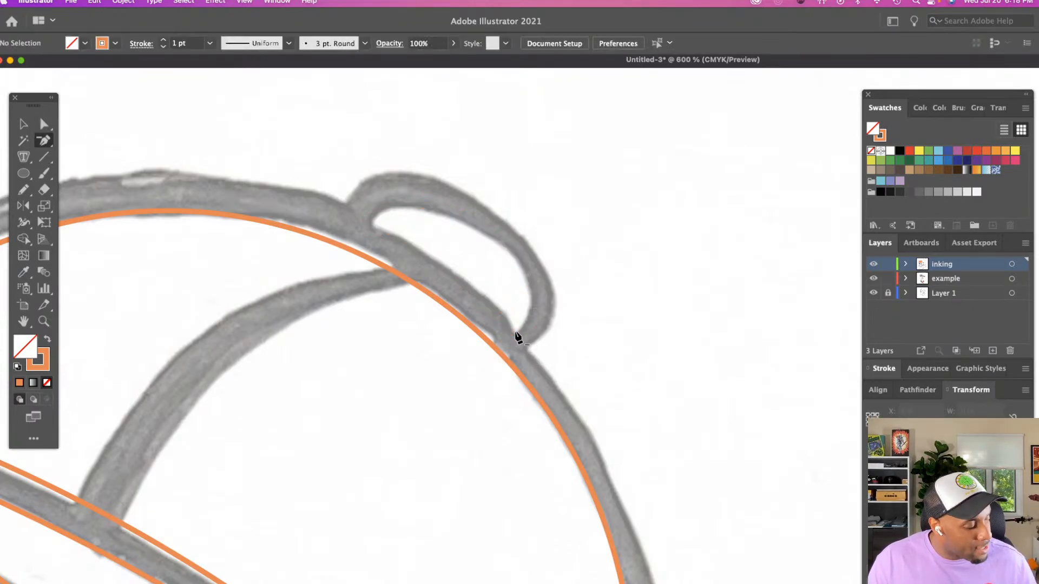
Retrace the cap's button as a closed Pencil outline about 0.44 in wide, reshape its upper edge to follow the sketch, and deselect
key("n")
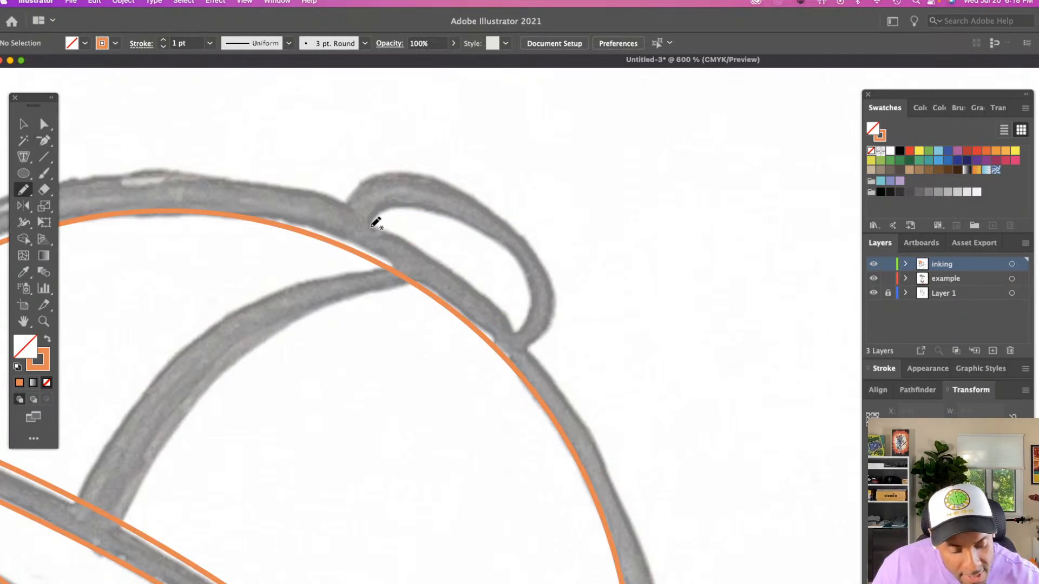
mouse_move(371, 227)
left_mouse_down()
mouse_move(410, 239)
mouse_move(486, 294)
mouse_move(515, 332)
left_mouse_up()
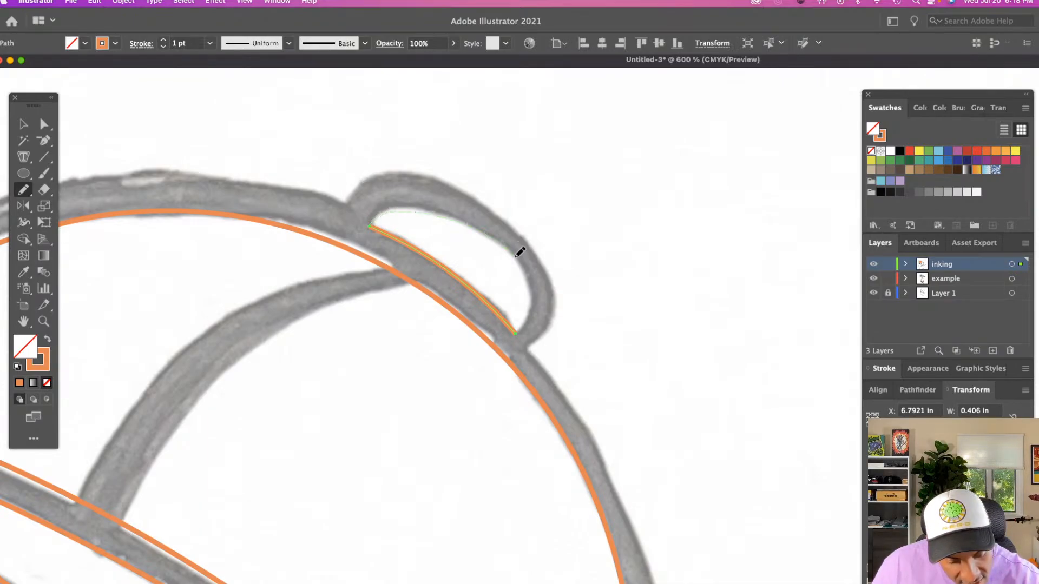
left_click_drag(526, 323, 516, 333)
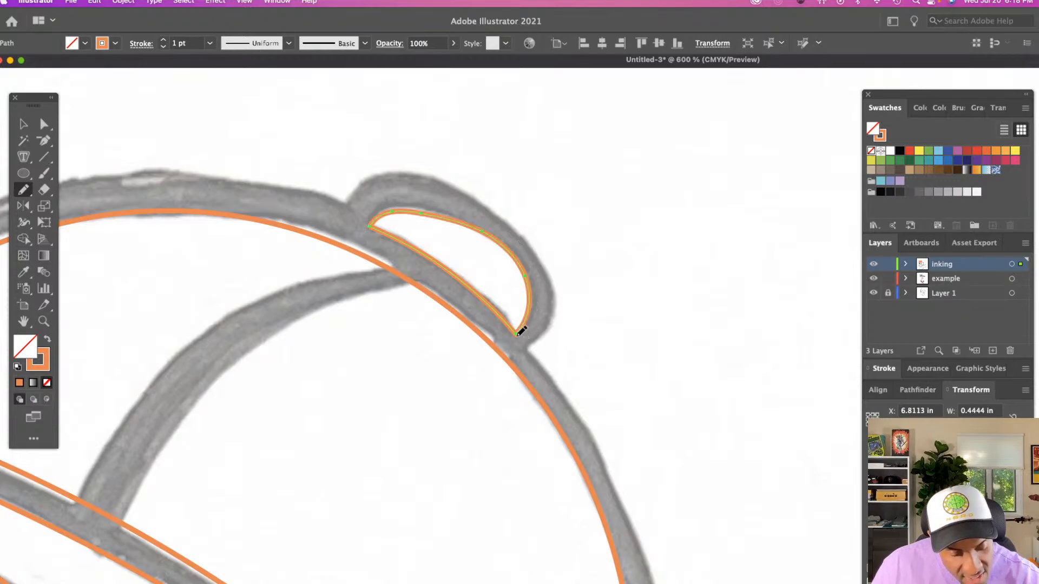
key("a")
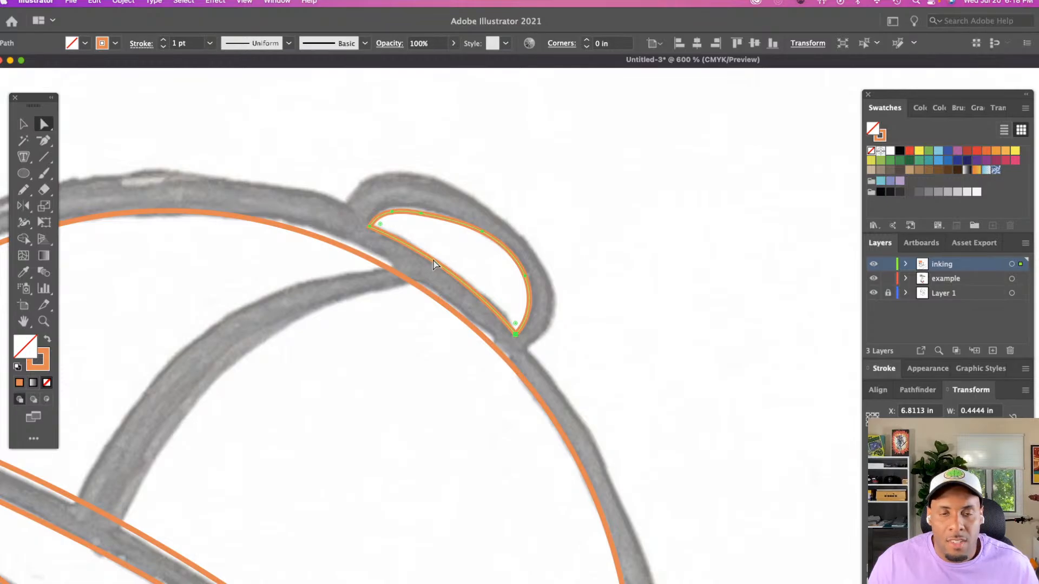
left_click_drag(422, 214, 393, 209)
left_click(482, 260)
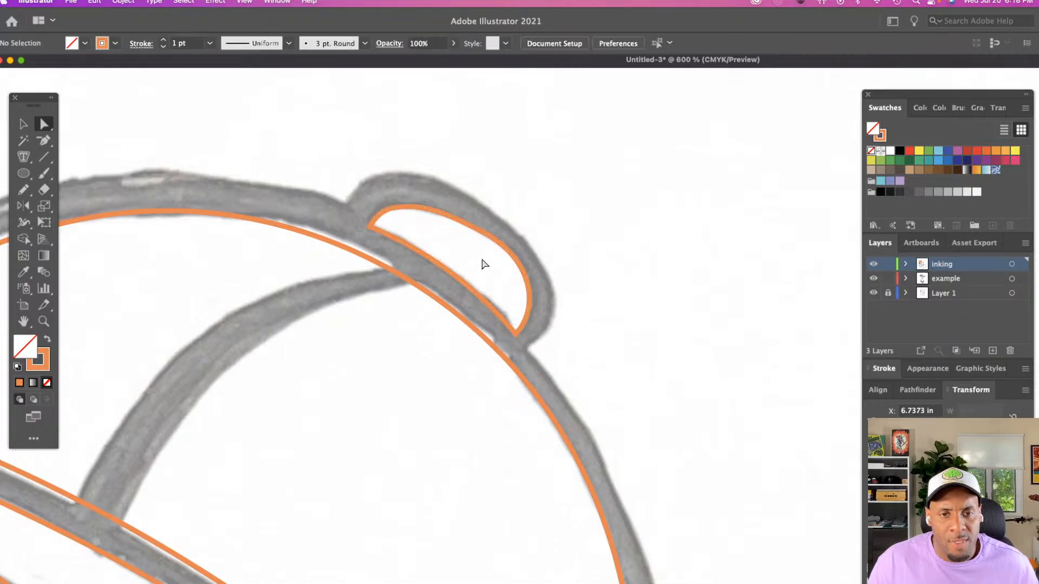
Trace the curved seam across the cap crown with the Pencil tool, from below the button to the brim, about 0.9 in wide
key("z")
left_click(495, 265, "alt")
left_click(495, 265, "alt")
scroll(495, 262, "down", 15)
scroll(495, 262, "right", 6)
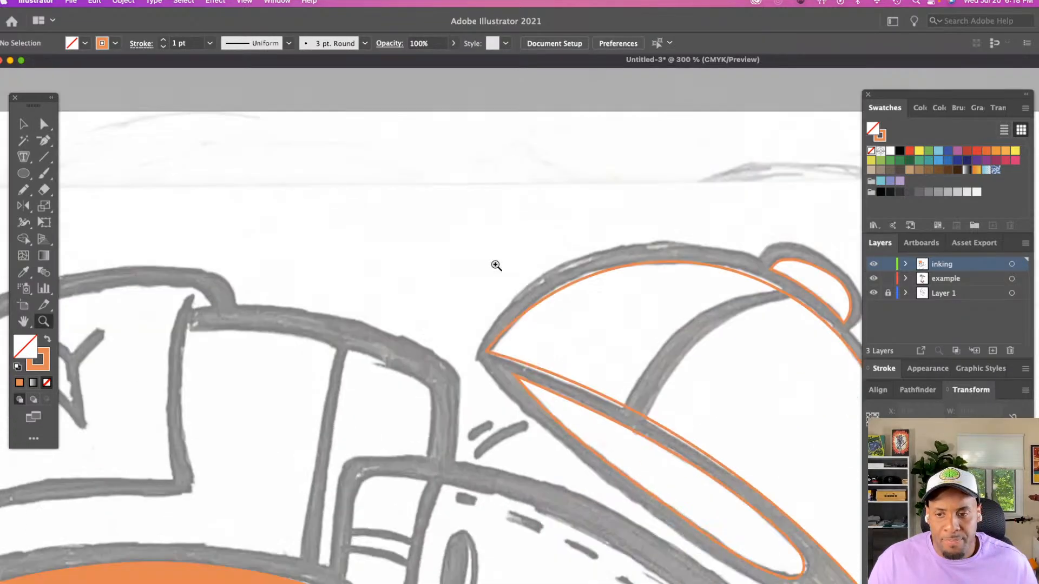
scroll(491, 257, "up", 10)
scroll(491, 257, "right", 6)
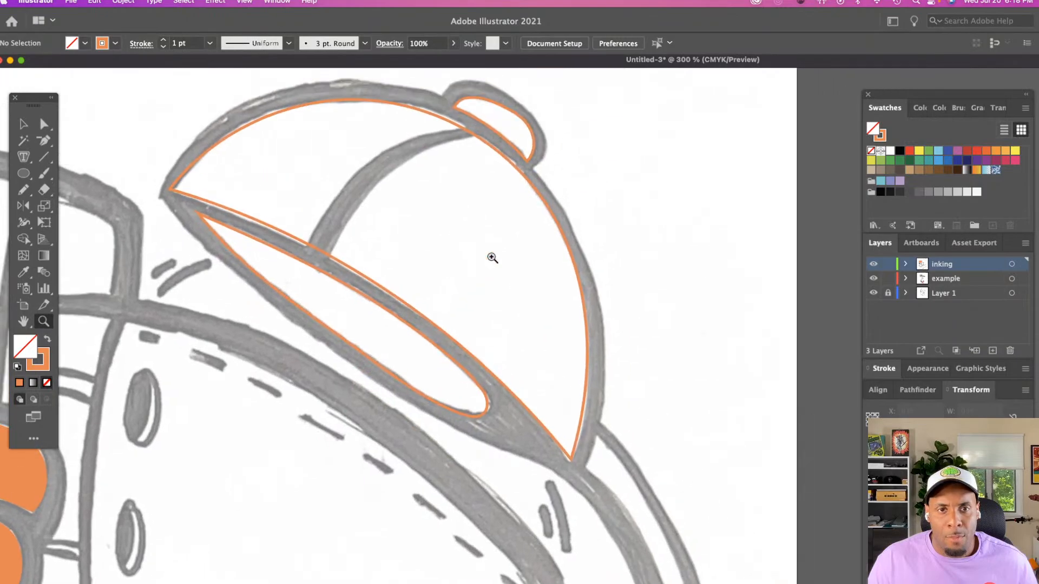
key("n")
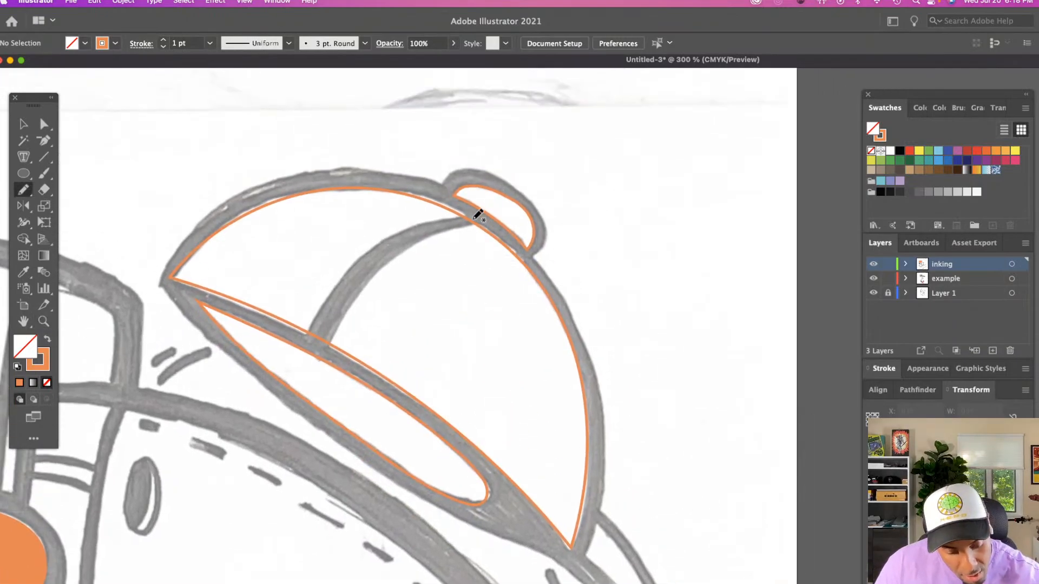
mouse_move(470, 214)
left_mouse_down()
mouse_move(415, 227)
mouse_move(363, 265)
mouse_move(318, 339)
left_mouse_up()
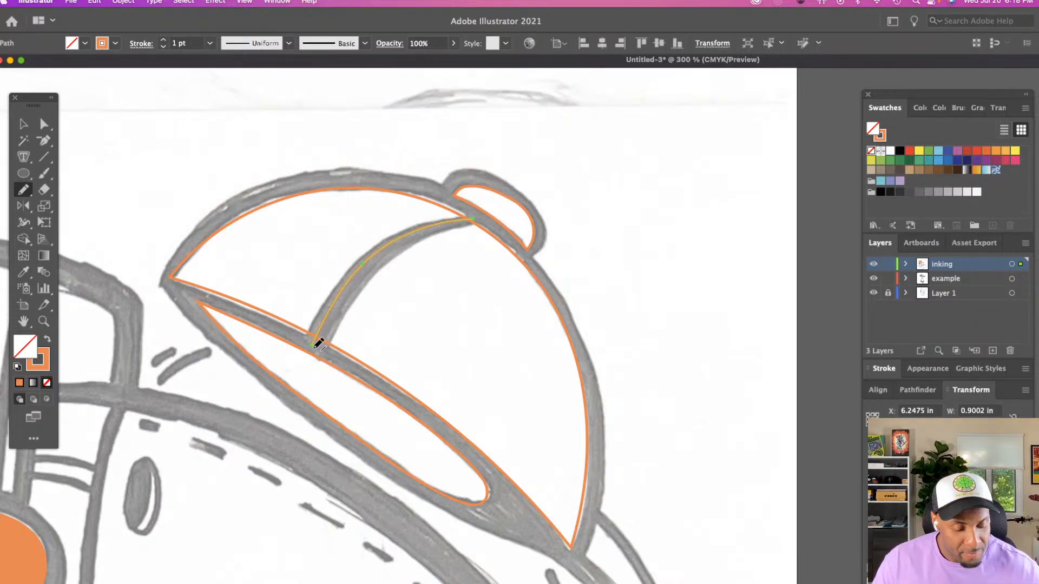
Trace the brim's outer lower edge with the Pencil tool from its pointed tip to the crown's lower corner, about 2.16 in wide
scroll(319, 344, "down", 5)
scroll(318, 343, "left", 1)
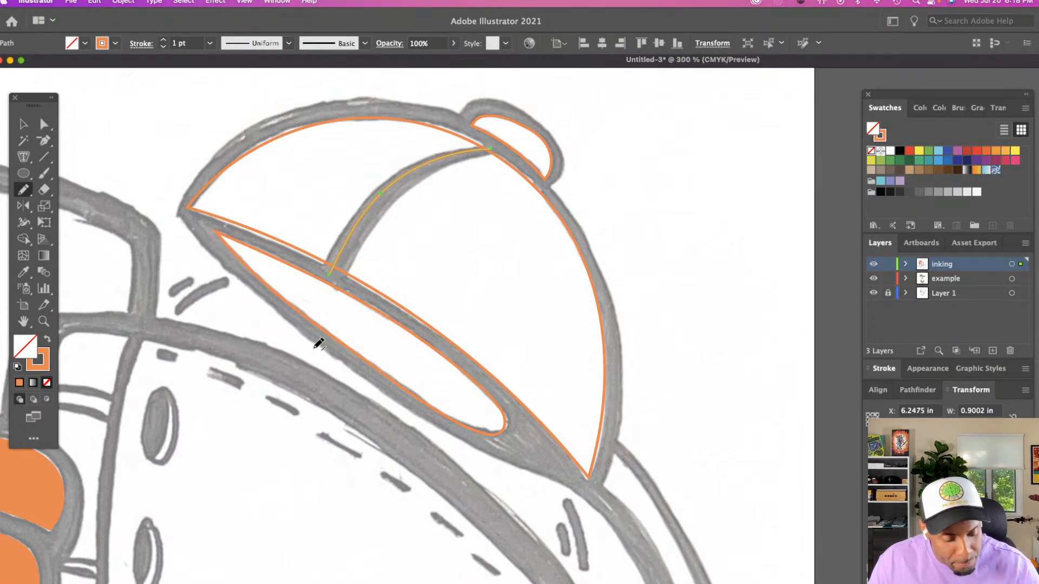
scroll(318, 344, "right", 2)
mouse_move(155, 215)
left_mouse_down()
mouse_move(210, 288)
mouse_move(377, 411)
mouse_move(538, 486)
left_mouse_up()
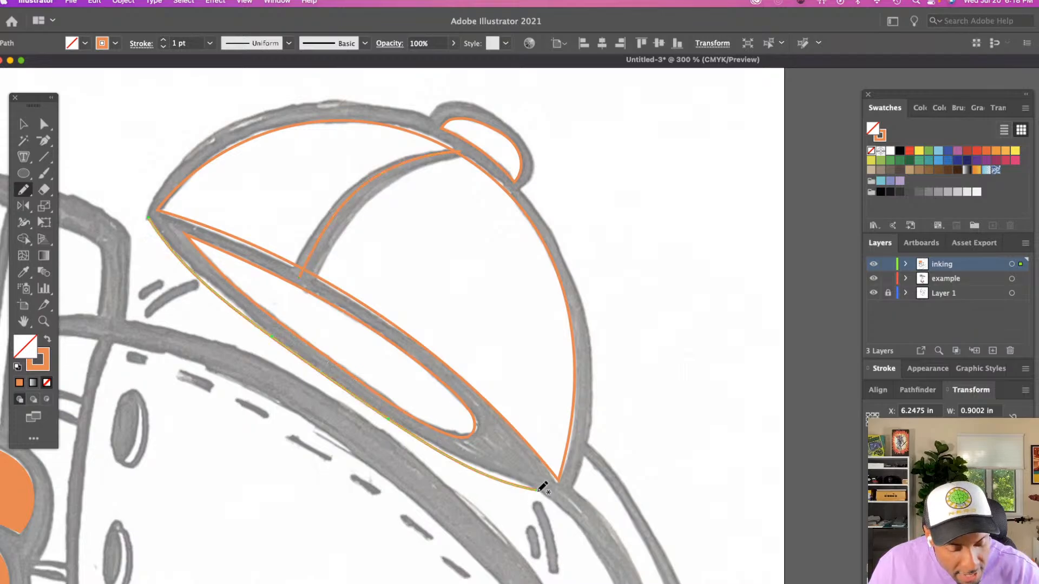
Continue the brim's outer line down and around the long narrow shape behind the cap, ending at the crown's back edge
scroll(540, 486, "down", 5)
scroll(541, 486, "right", 3)
scroll(542, 487, "right", 2)
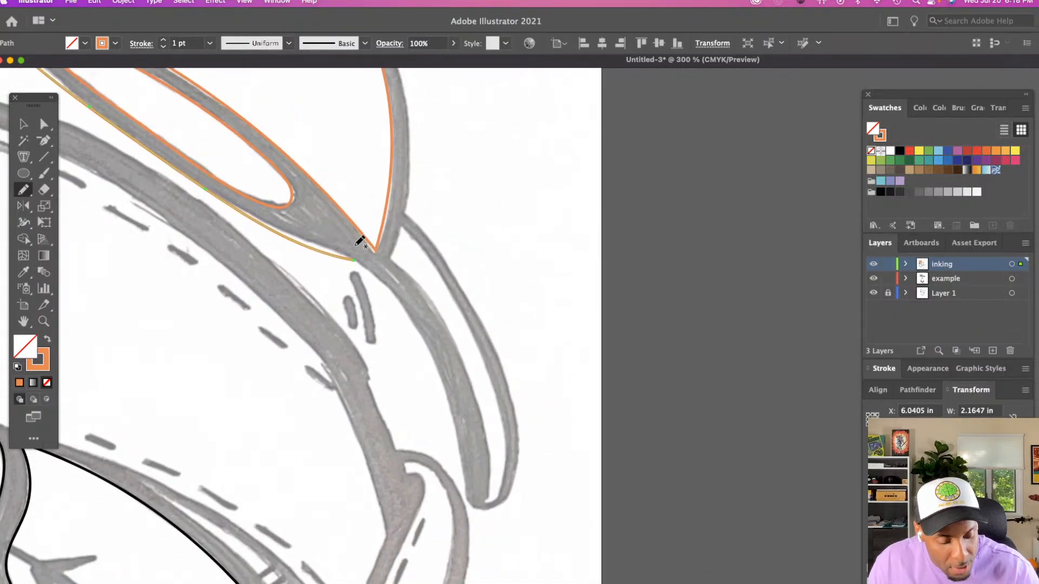
left_click_drag(360, 256, 414, 314)
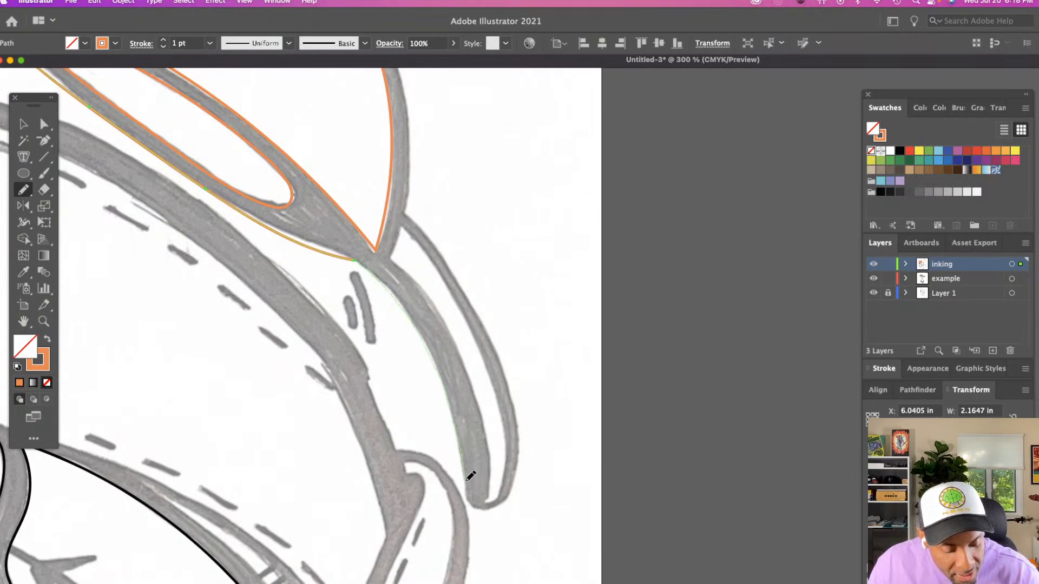
left_click_drag(513, 492, 514, 490)
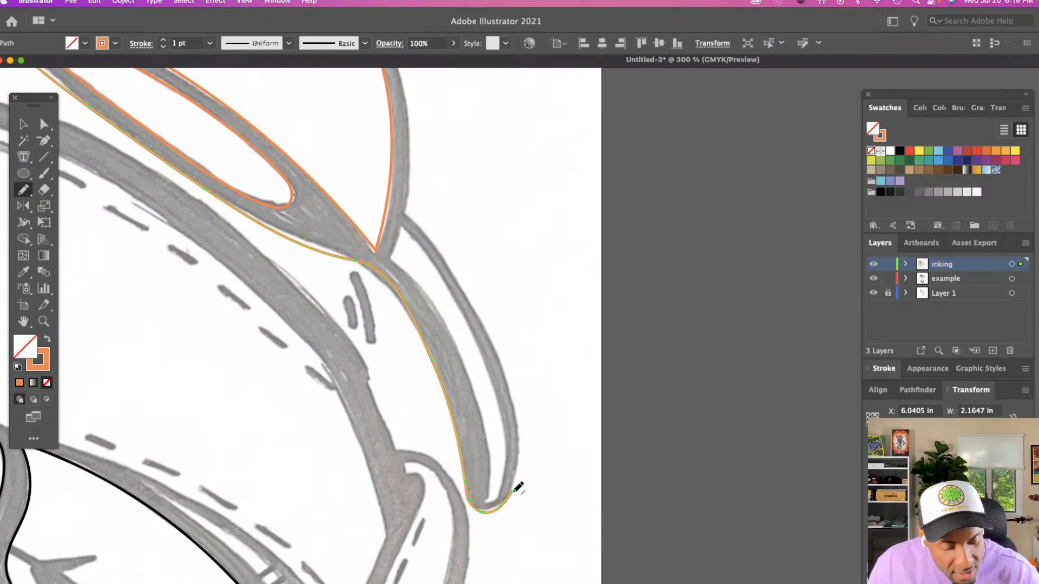
mouse_move(404, 212)
left_mouse_down()
mouse_move(444, 256)
mouse_move(502, 356)
mouse_move(517, 399)
mouse_move(515, 491)
left_mouse_up()
Extend the outer cap line along the crown's top edge, between the brim's pointed tip and the near side of the button
scroll(519, 488, "up", 10)
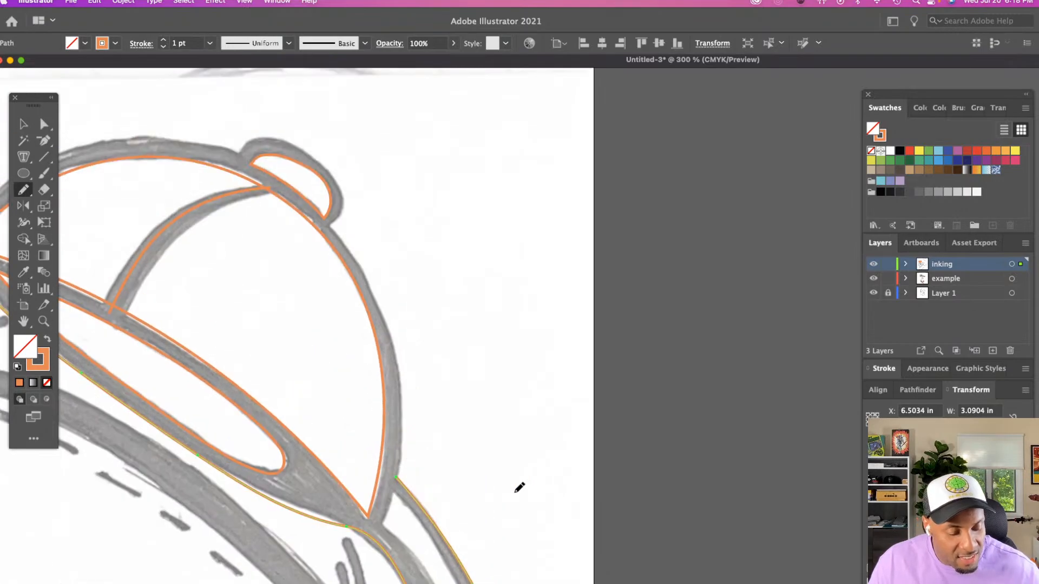
scroll(519, 487, "left", 6)
scroll(519, 488, "up", 3)
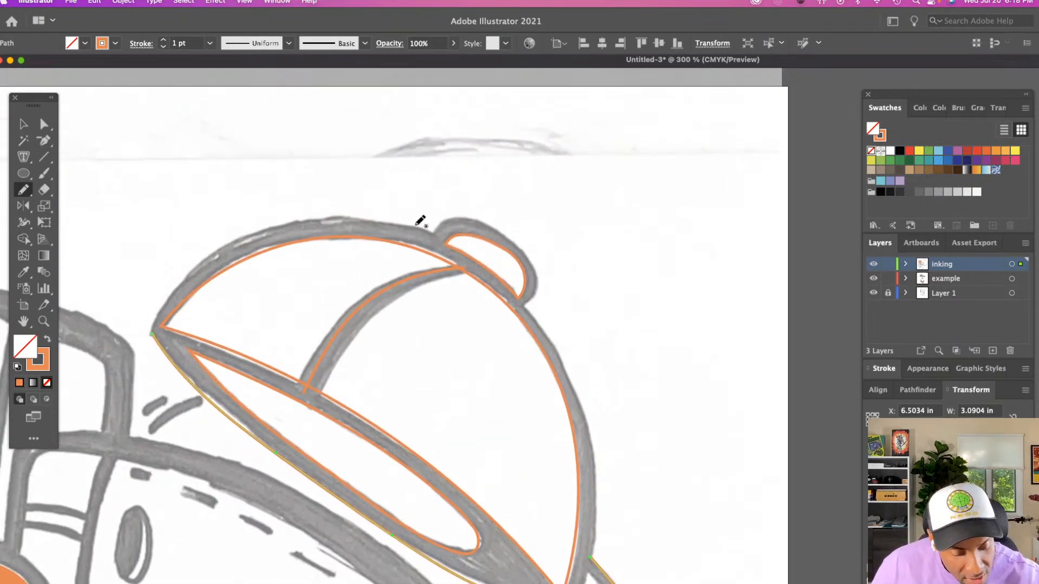
mouse_move(429, 225)
left_mouse_down()
mouse_move(383, 221)
mouse_move(291, 224)
mouse_move(205, 260)
mouse_move(155, 326)
left_mouse_up()
Close the outer cap outline by tracing beneath the button and down the crown's back edge to the long narrow shape
scroll(156, 327, "right", 8)
scroll(155, 327, "down", 3)
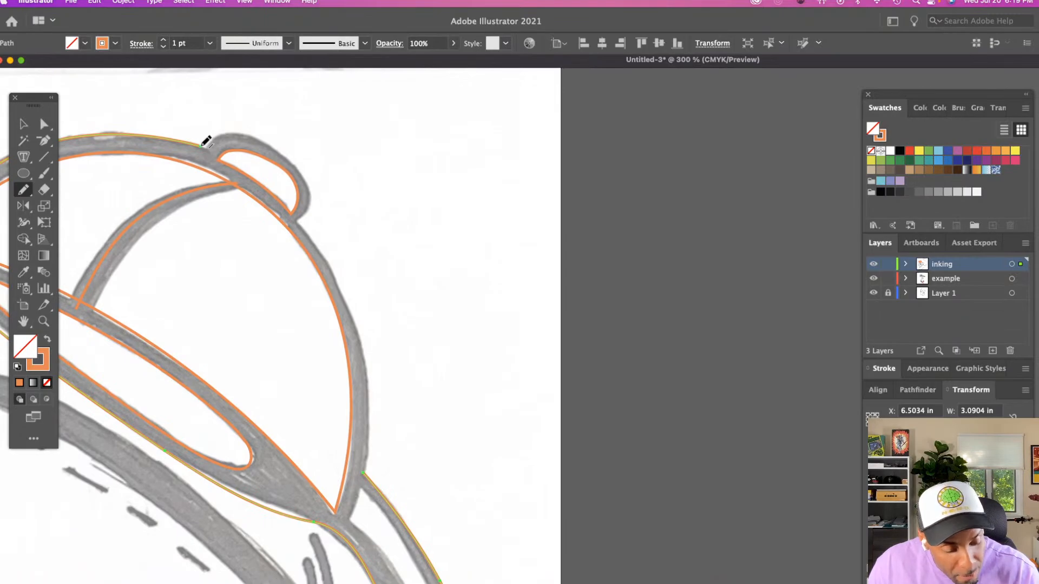
mouse_move(203, 144)
left_mouse_down()
mouse_move(278, 179)
mouse_move(304, 218)
left_mouse_up()
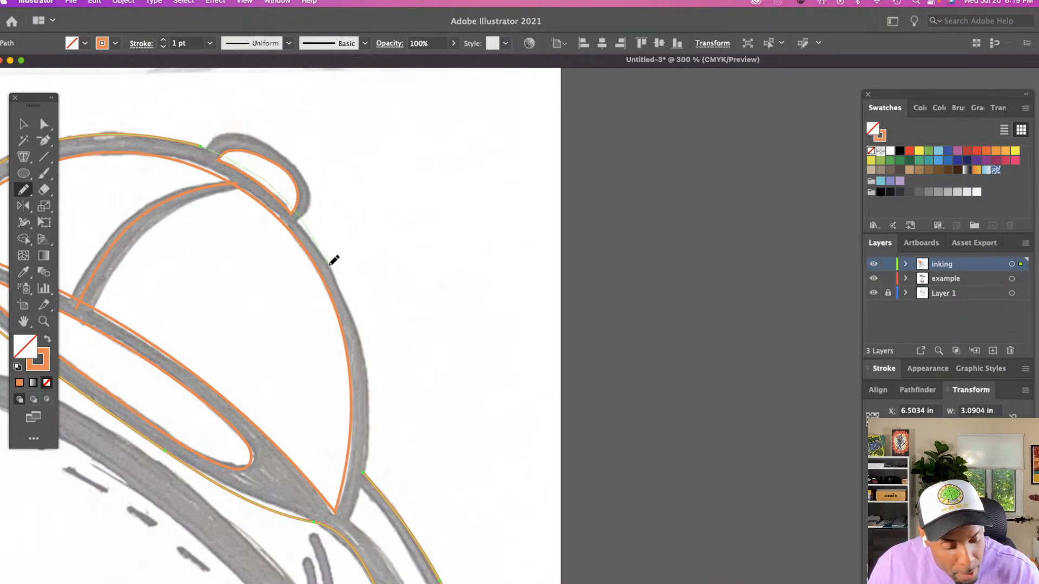
left_click_drag(372, 366, 374, 406)
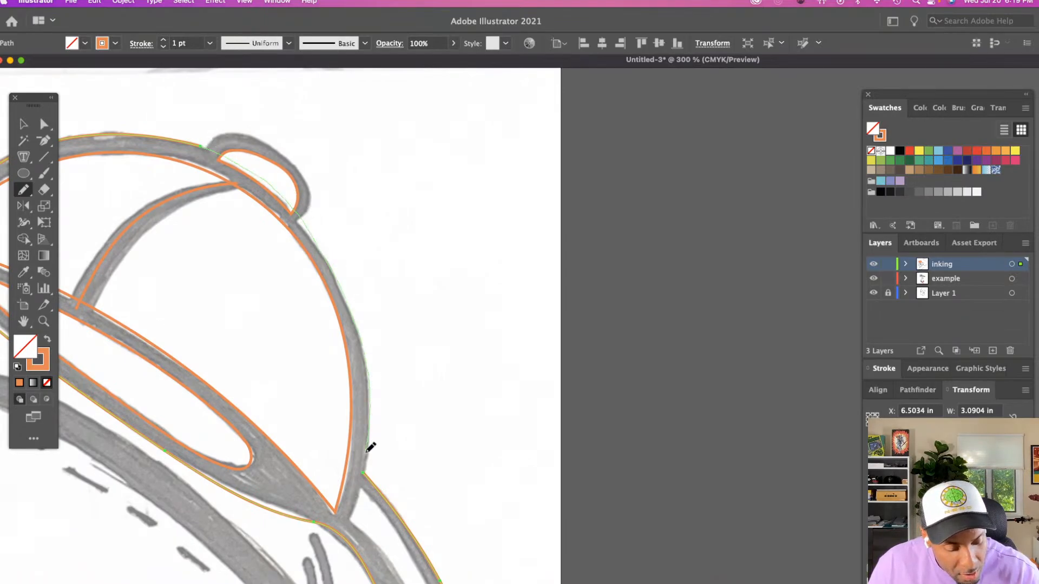
left_click_drag(370, 447, 363, 469)
scroll(367, 463, "left", 10)
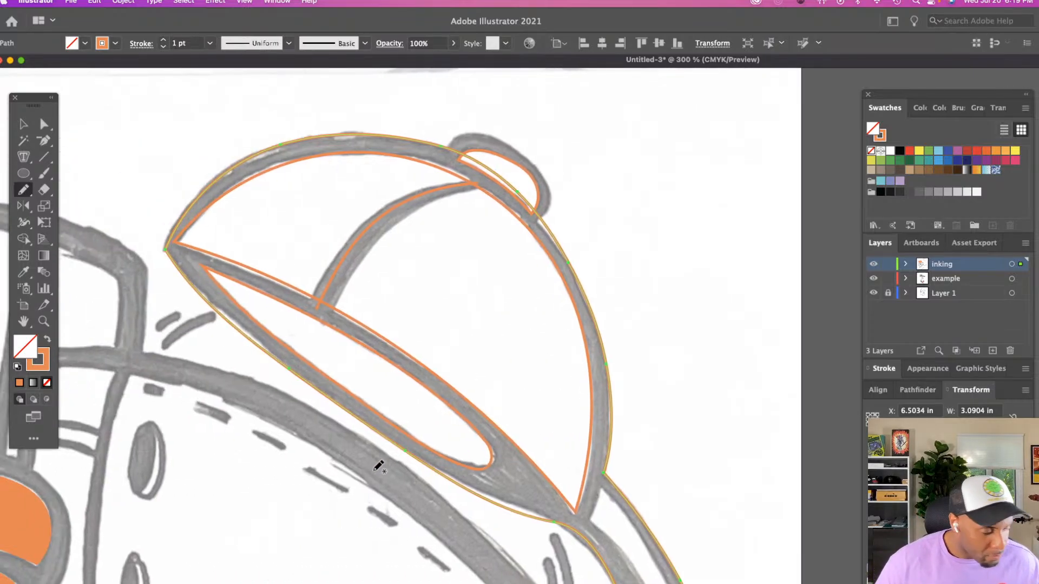
Check the outer cap outline's anchor point on the crown's top edge beside the button with the Direct Selection tool
key("v")
key("a")
left_click(459, 258)
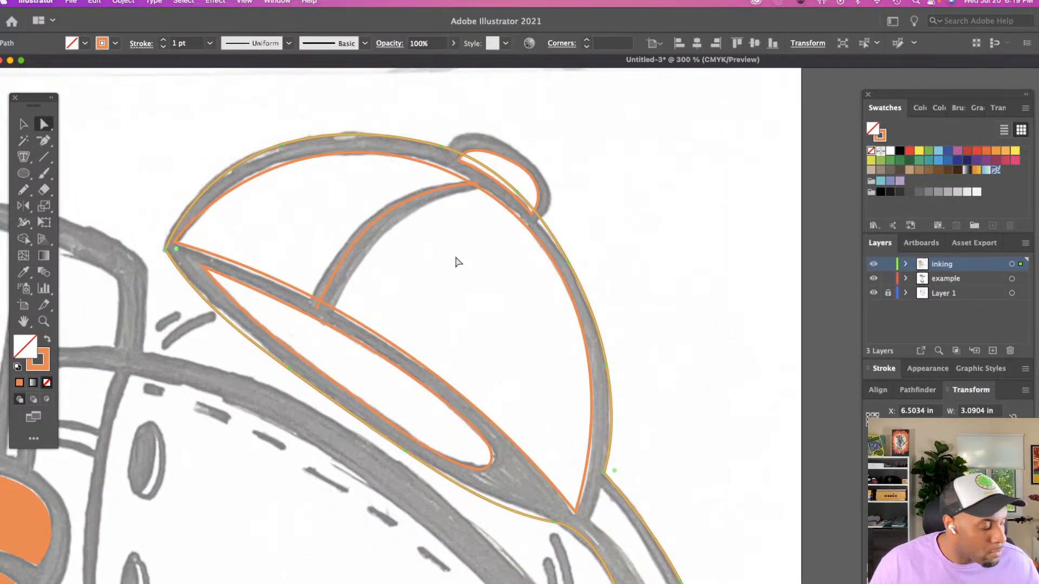
left_click(442, 146)
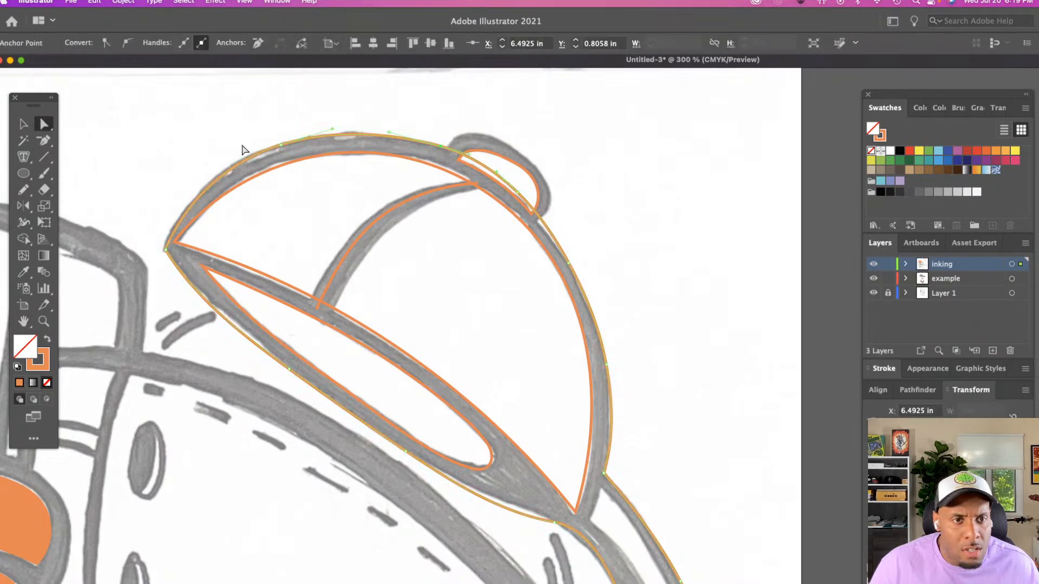
left_click(293, 145)
scroll(295, 149, "down", 2)
scroll(297, 152, "right", 2)
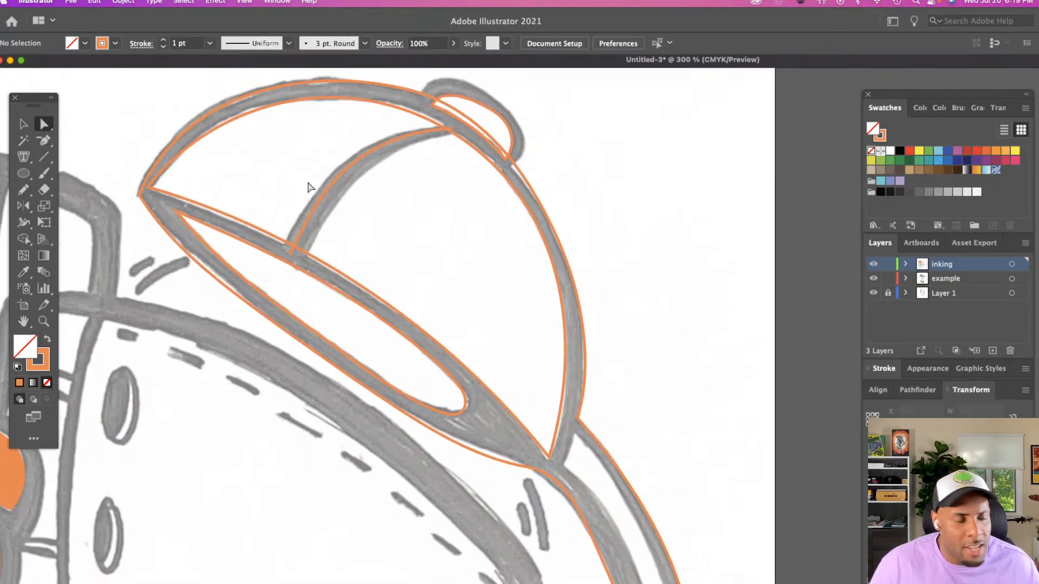
Give the curved seam line on the cap's crown a 4 pt black stroke
key("v")
left_click_drag(315, 153, 371, 207)
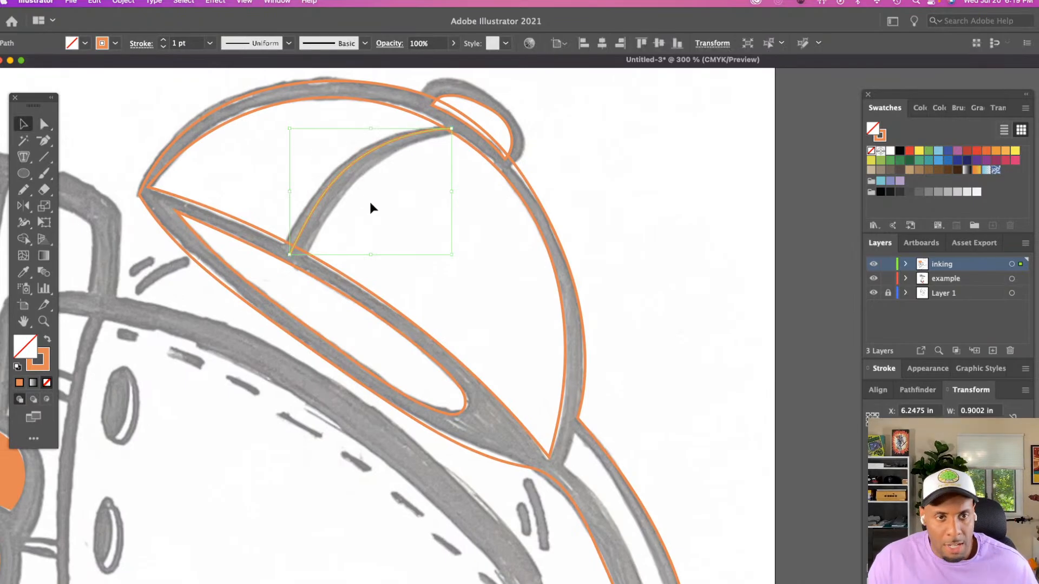
left_click(163, 39)
left_click(162, 39)
left_click(163, 39)
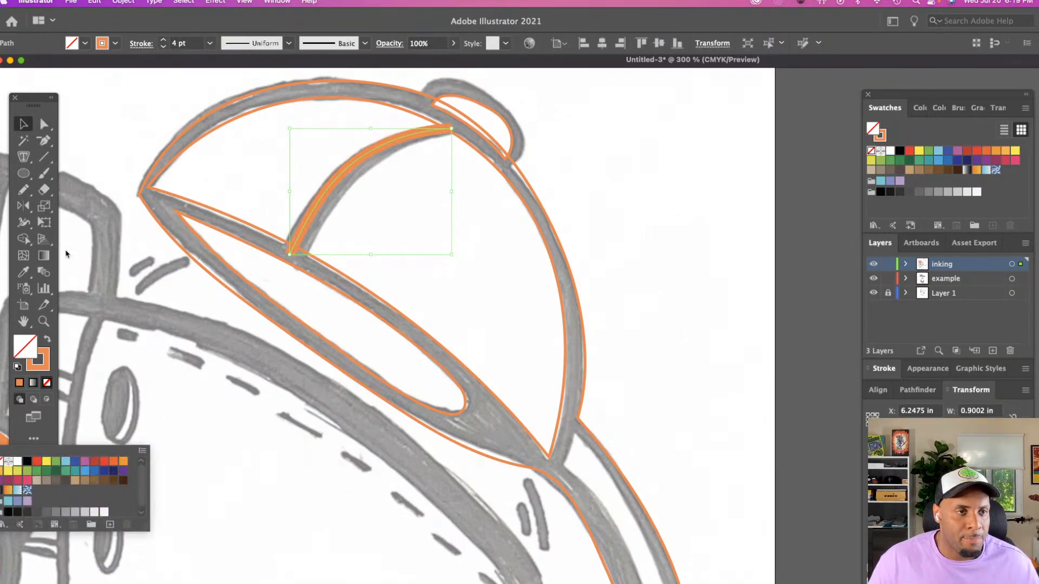
left_click(27, 462)
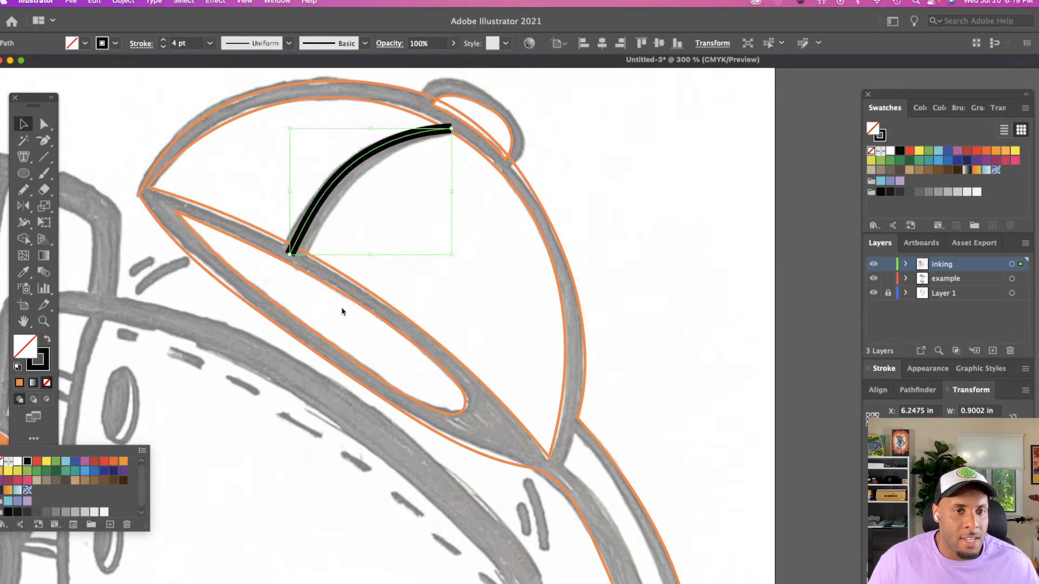
left_click(405, 212)
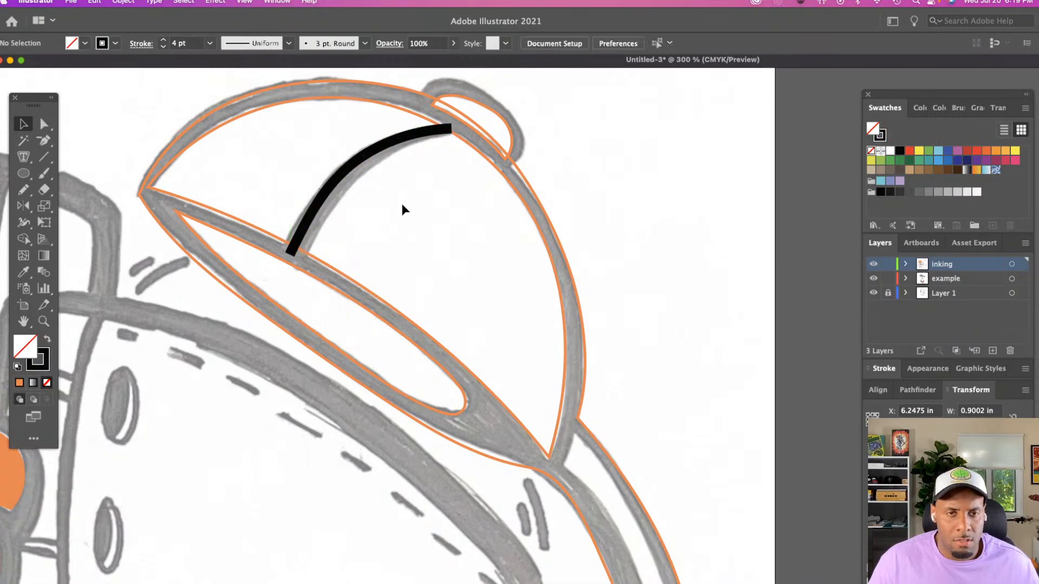
left_click(364, 160)
left_click(421, 287)
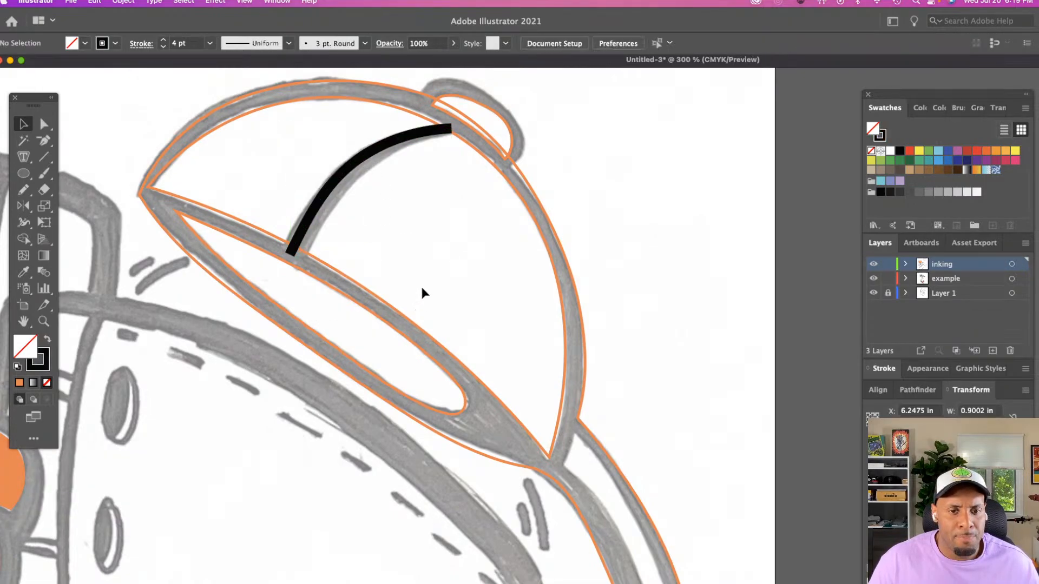
Turn the brim's inner outline into a solid shape with a white fill and no stroke
left_click(385, 328)
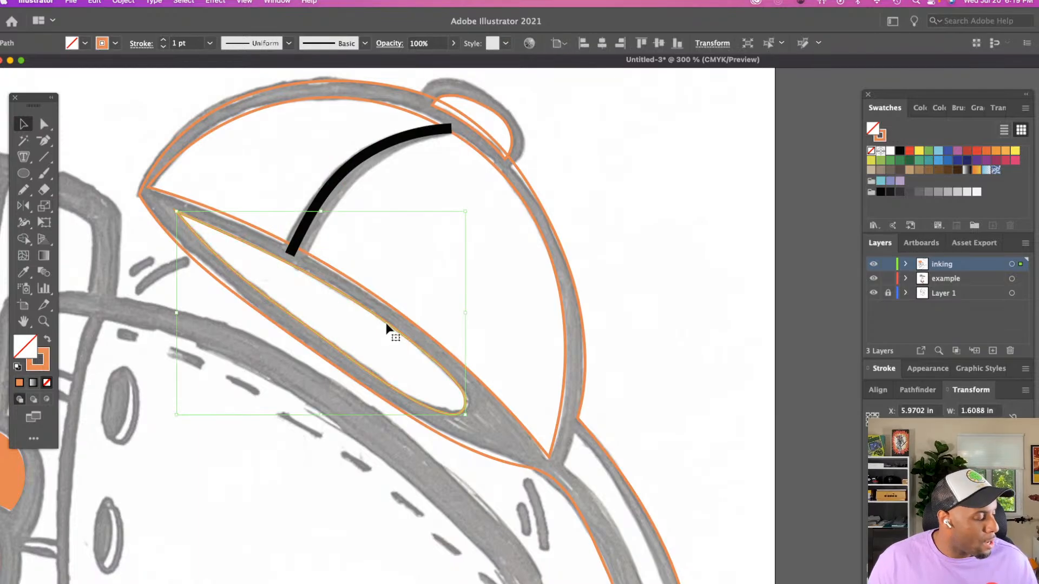
key("shift+x")
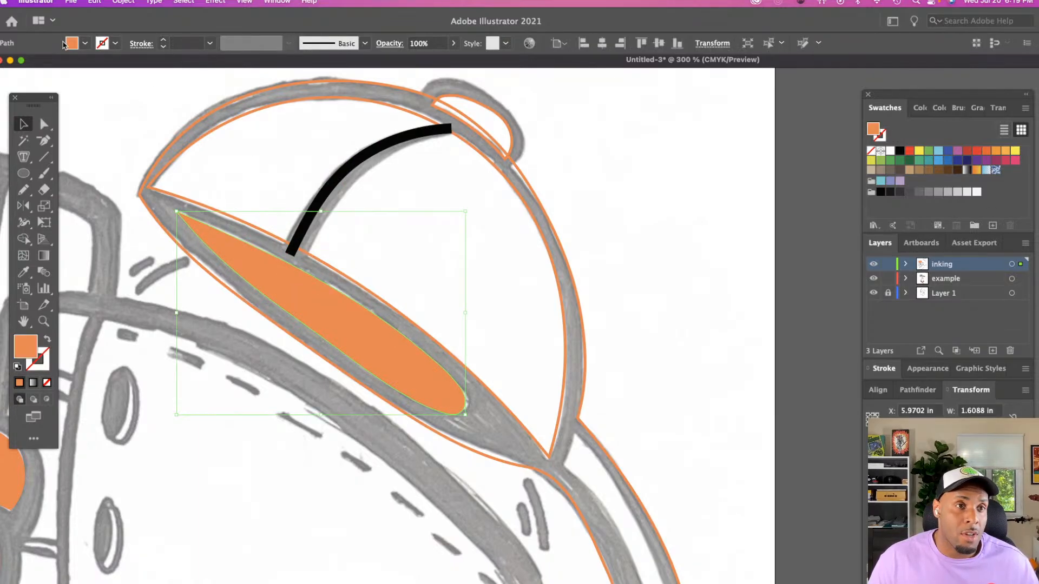
left_click(72, 43)
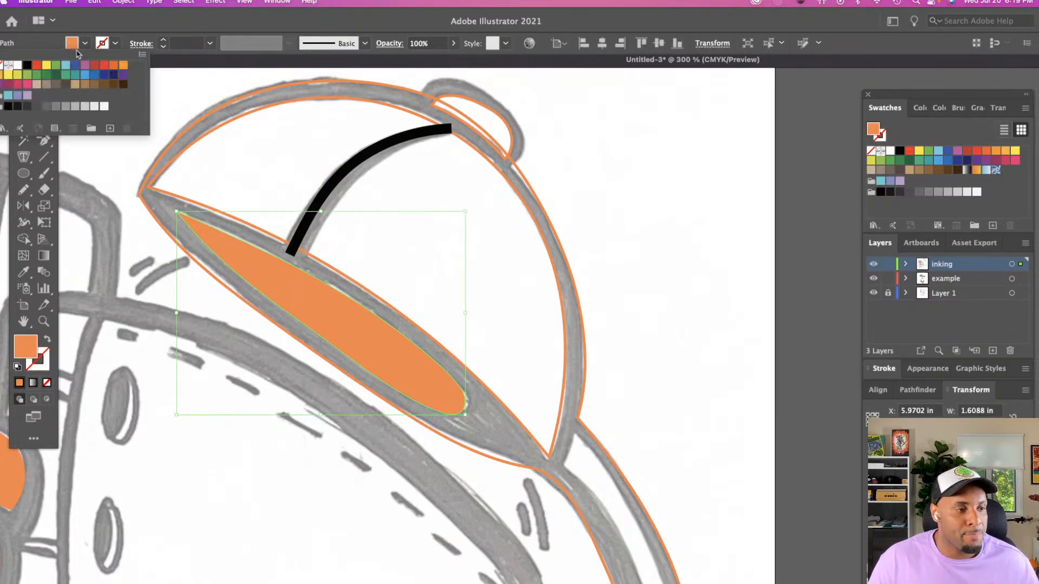
left_click(17, 65)
left_click(394, 225)
left_click(394, 225)
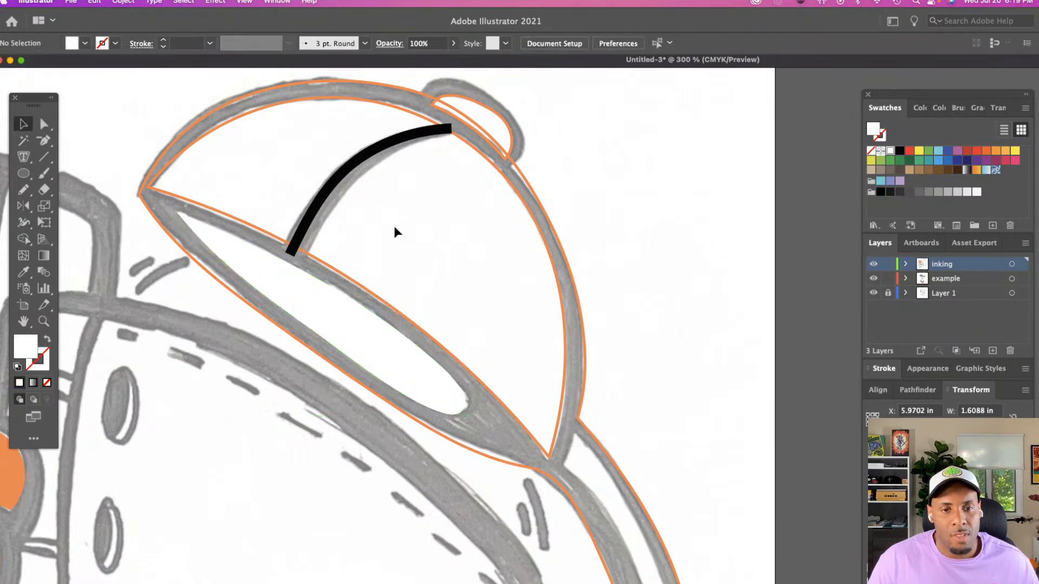
Trace the inner opening of the long narrow shape behind the cap with the Pencil tool, about 0.66 in wide
left_click(473, 147)
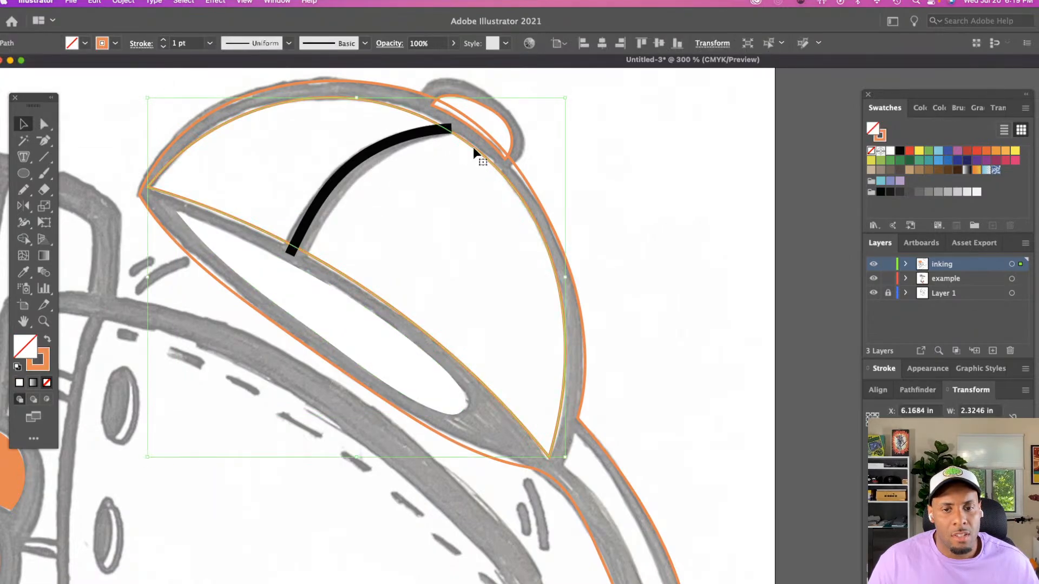
scroll(486, 246, "down", 2)
left_click(623, 258)
scroll(609, 255, "right", 5)
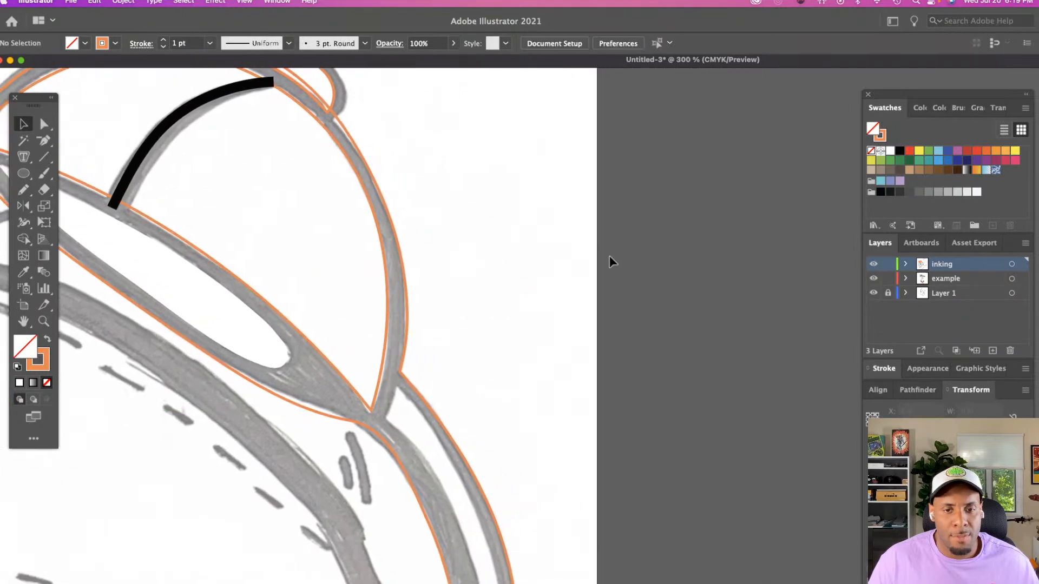
scroll(609, 255, "down", 5)
key("n")
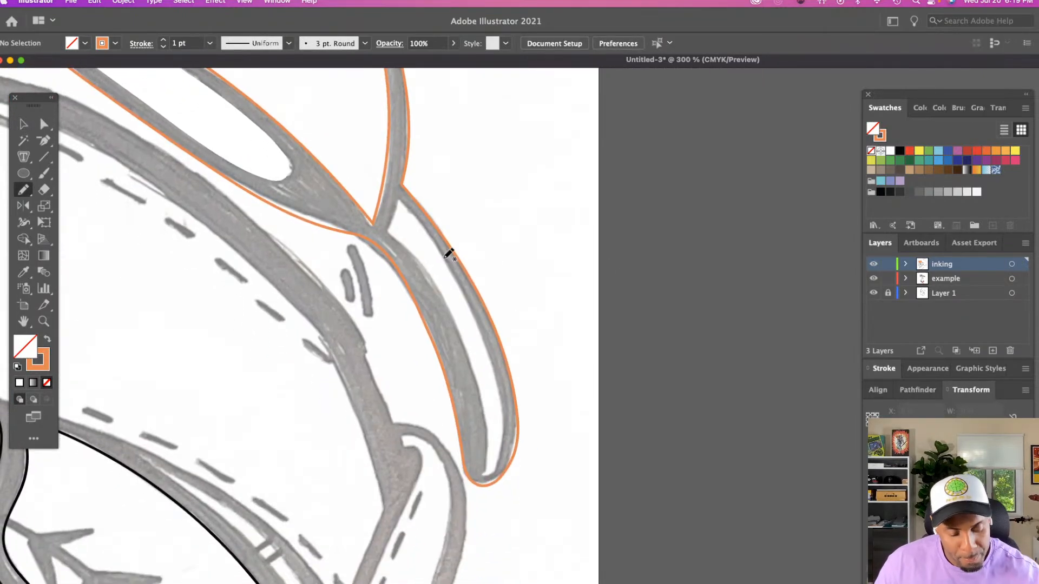
mouse_move(399, 201)
left_mouse_down()
mouse_move(386, 233)
mouse_move(441, 303)
left_mouse_up()
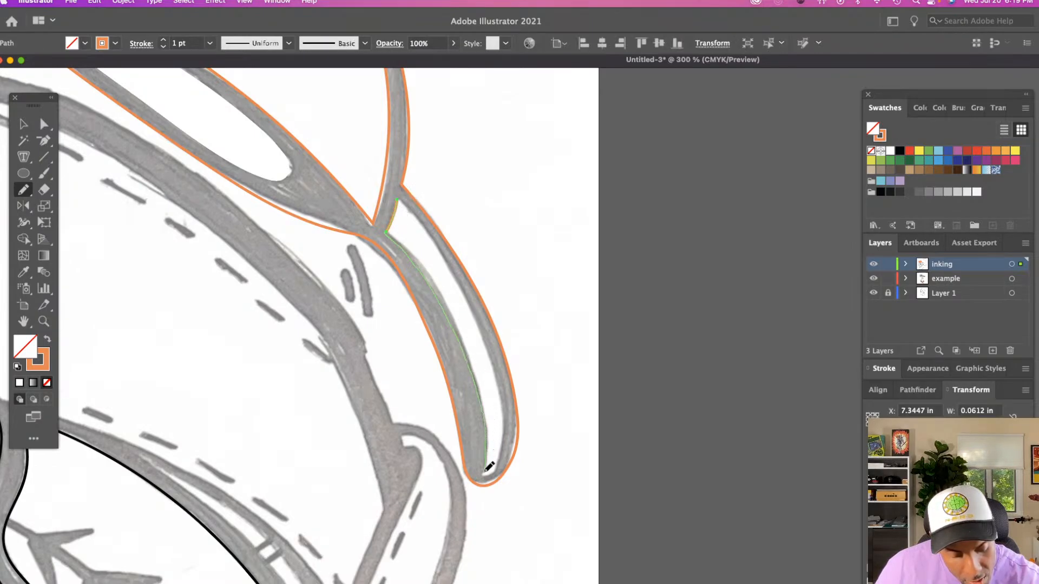
left_click_drag(485, 470, 485, 473)
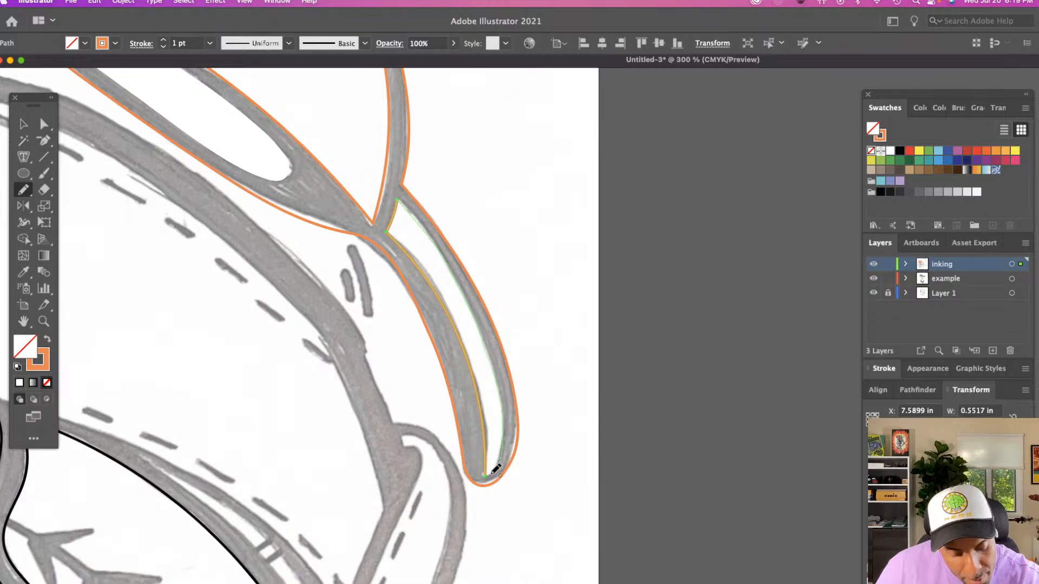
left_click_drag(495, 469, 491, 474)
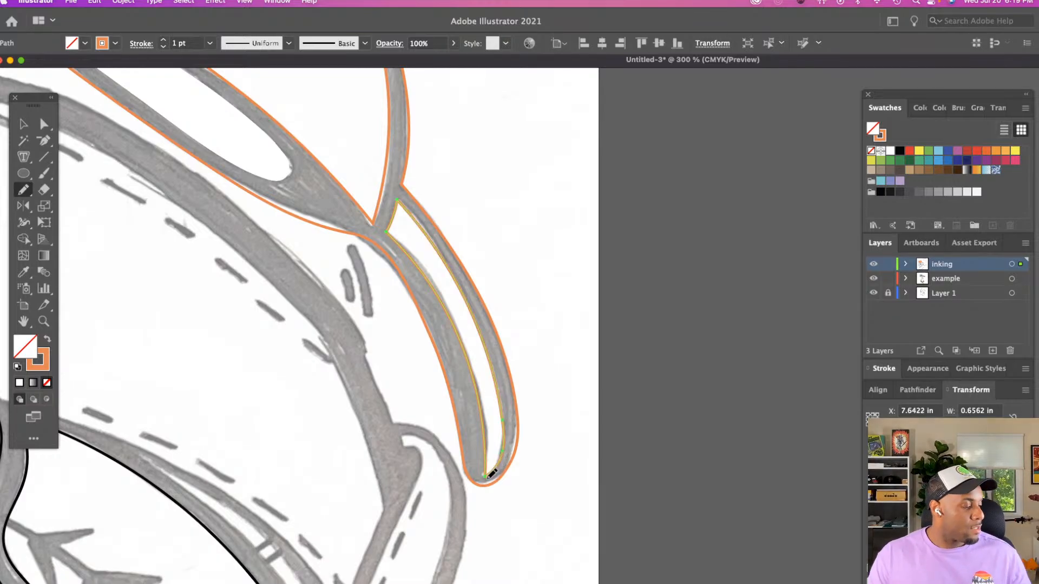
key("v")
left_click(556, 379)
Compare the inked cap and head with the shoe and baseball mascot reference images
key("z")
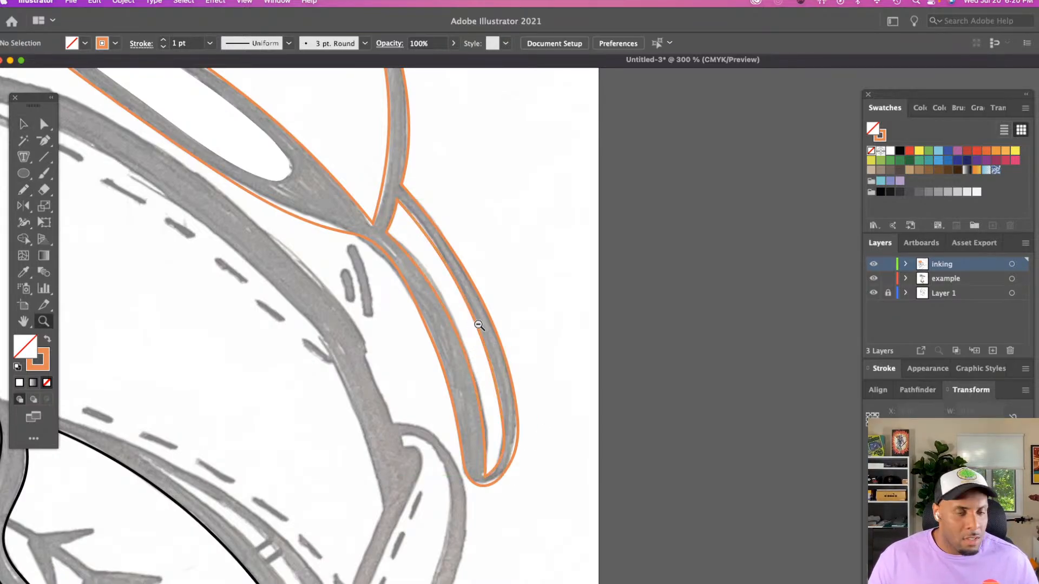
left_click(479, 324, "alt")
scroll(473, 325, "right", 10)
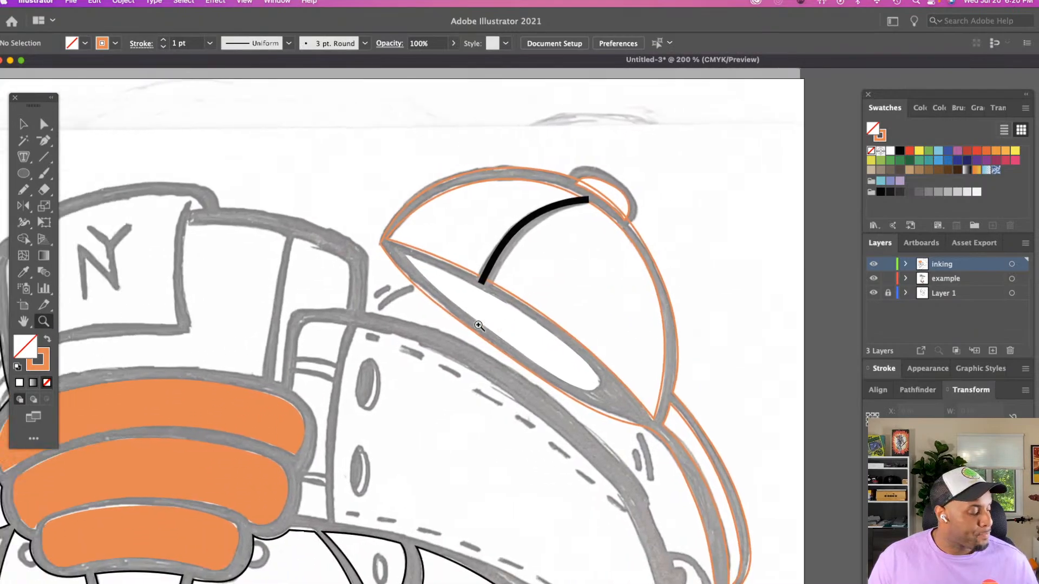
scroll(479, 324, "down", 6)
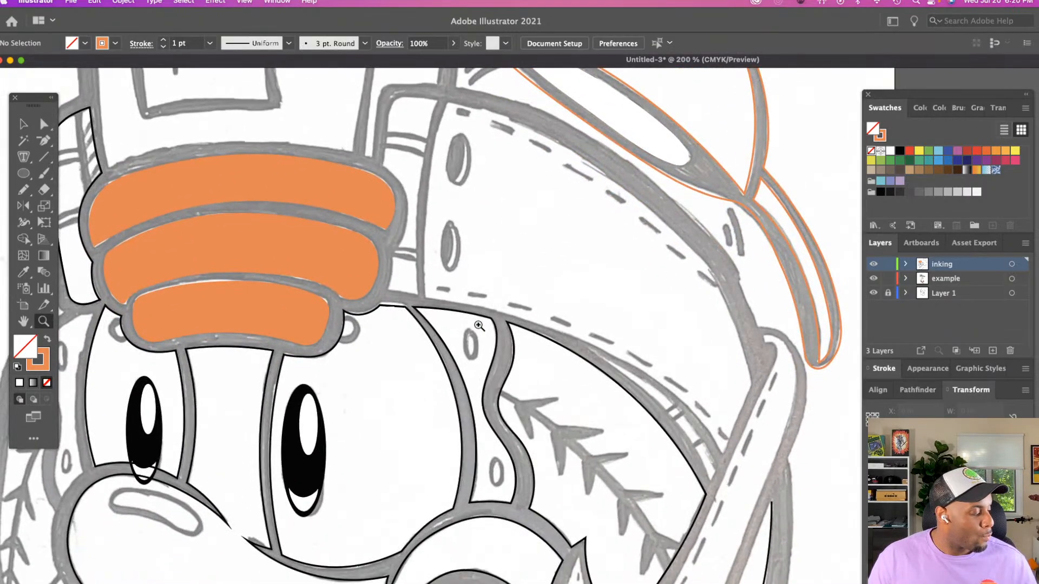
left_click(478, 324, "alt")
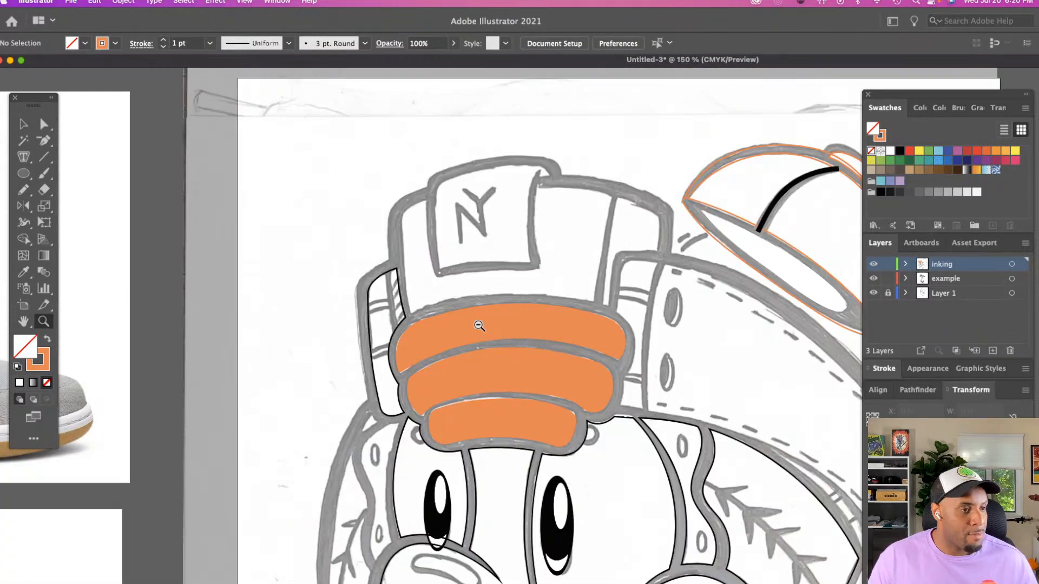
left_click(479, 325)
scroll(478, 327, "down", 6)
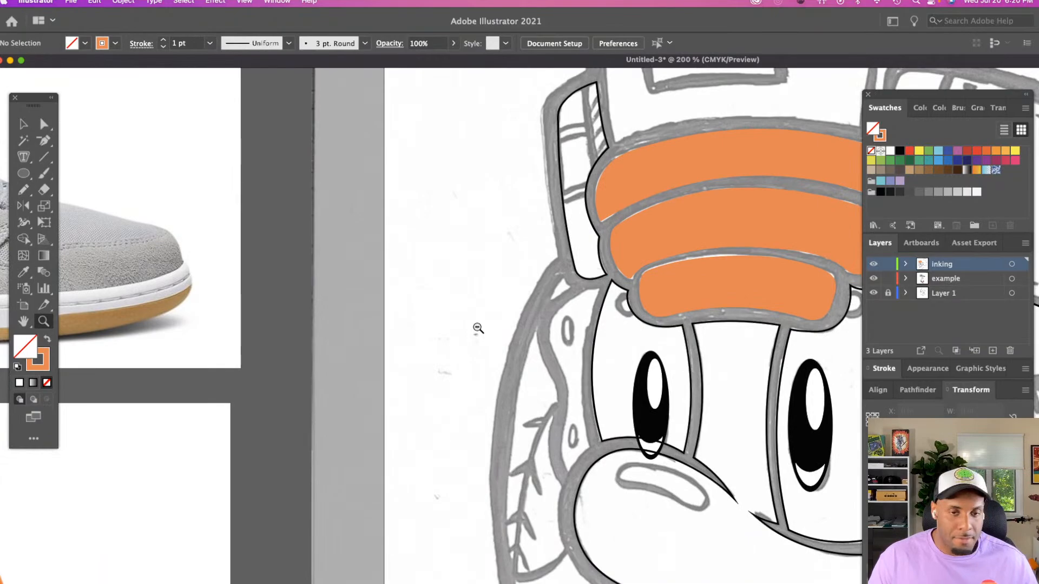
left_click(477, 328, "alt")
scroll(477, 328, "down", 5)
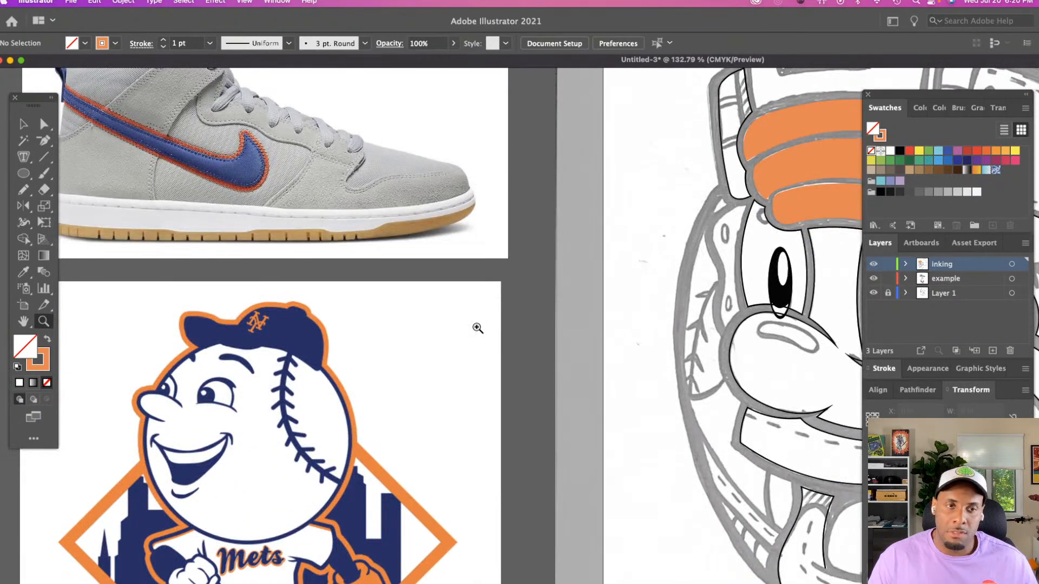
key("v")
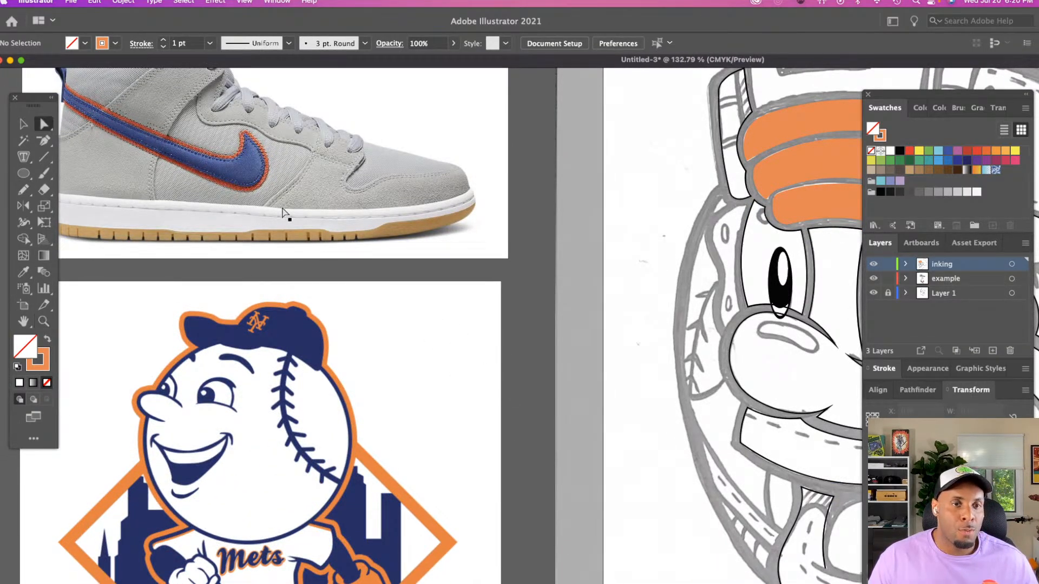
scroll(281, 211, "right", 10)
scroll(294, 208, "up", 2)
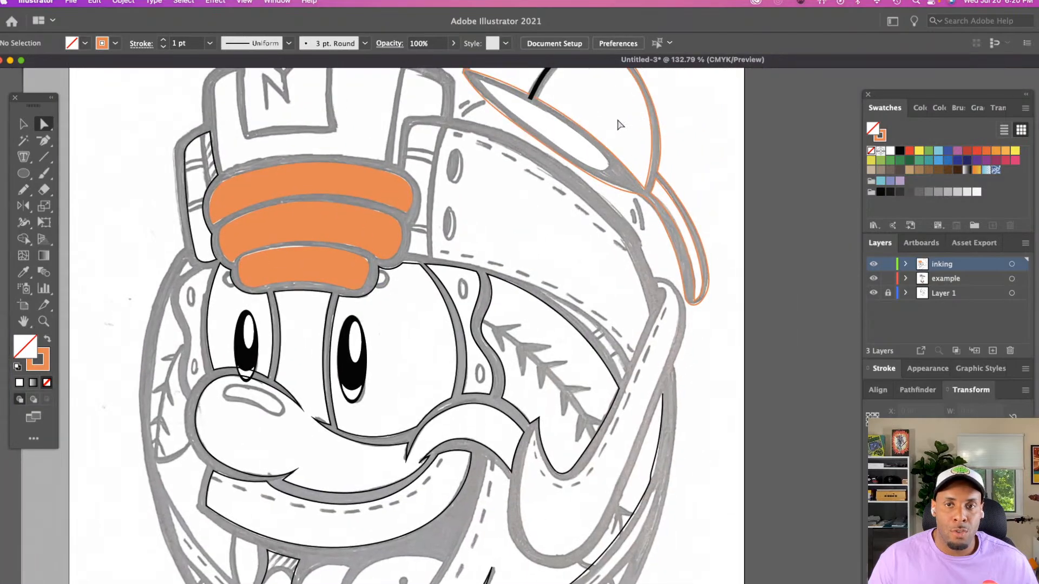
Fill the cap's inner crown shape with the blue sampled from the reference shoe's swoosh, without a stroke
key("v")
left_click(651, 123)
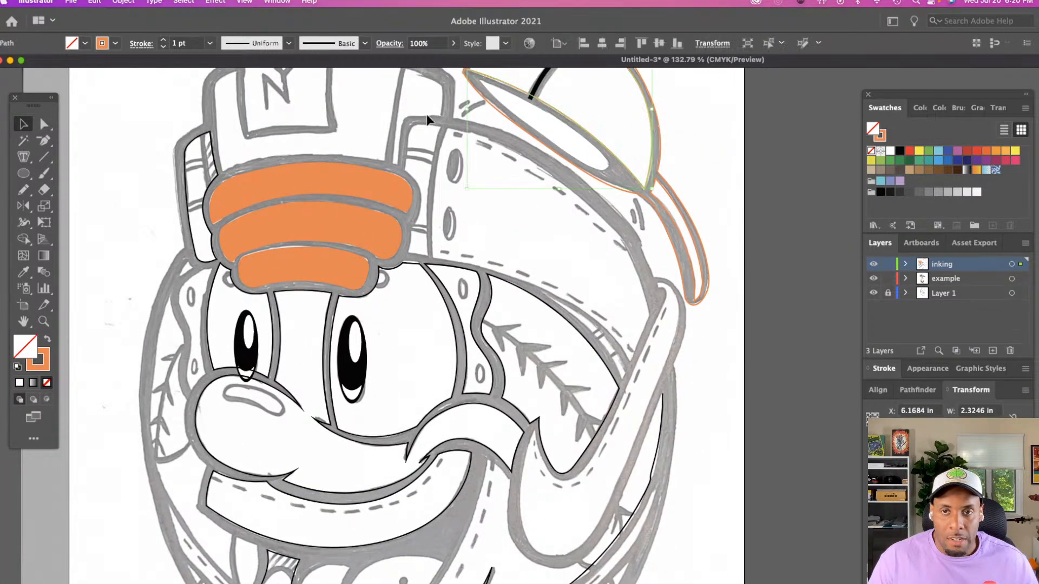
scroll(425, 114, "left", 10)
key("i")
left_click(209, 219)
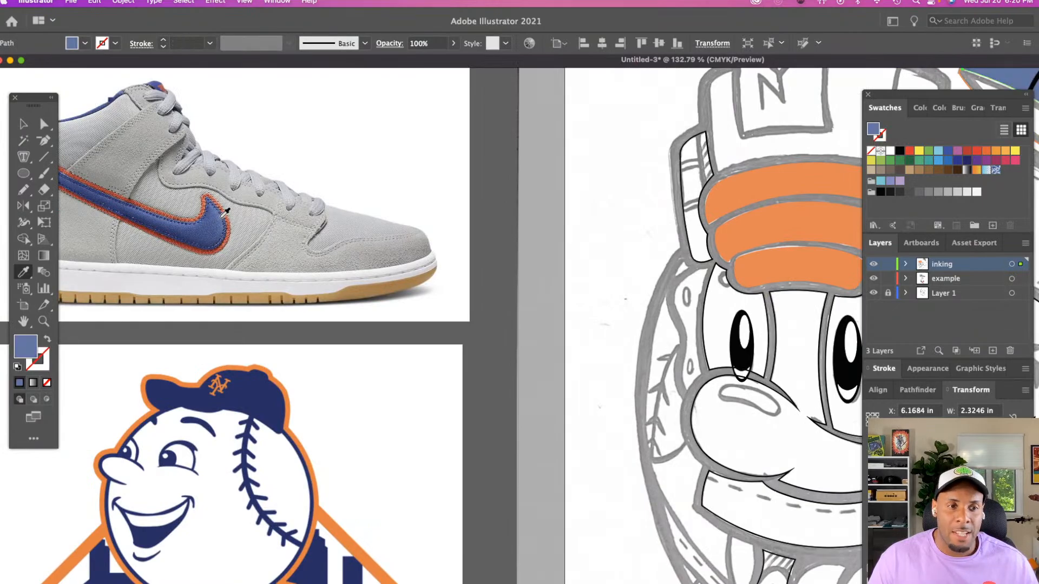
left_click(221, 217)
left_click(213, 221)
left_click(212, 224)
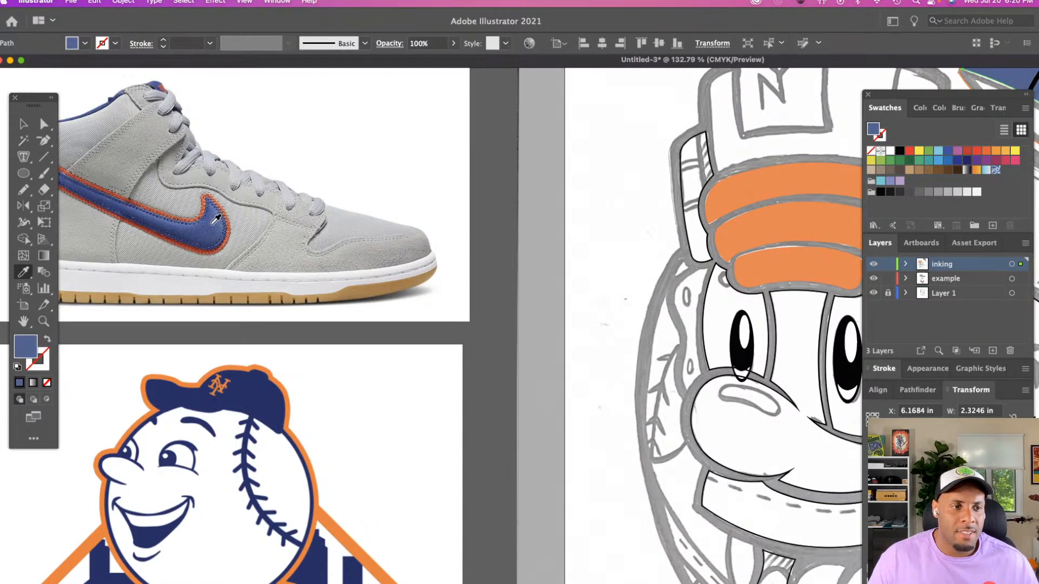
Look through the colour harmony rules and recolour the crown with navy sampled from the baseball mascot's cap
left_click(919, 107)
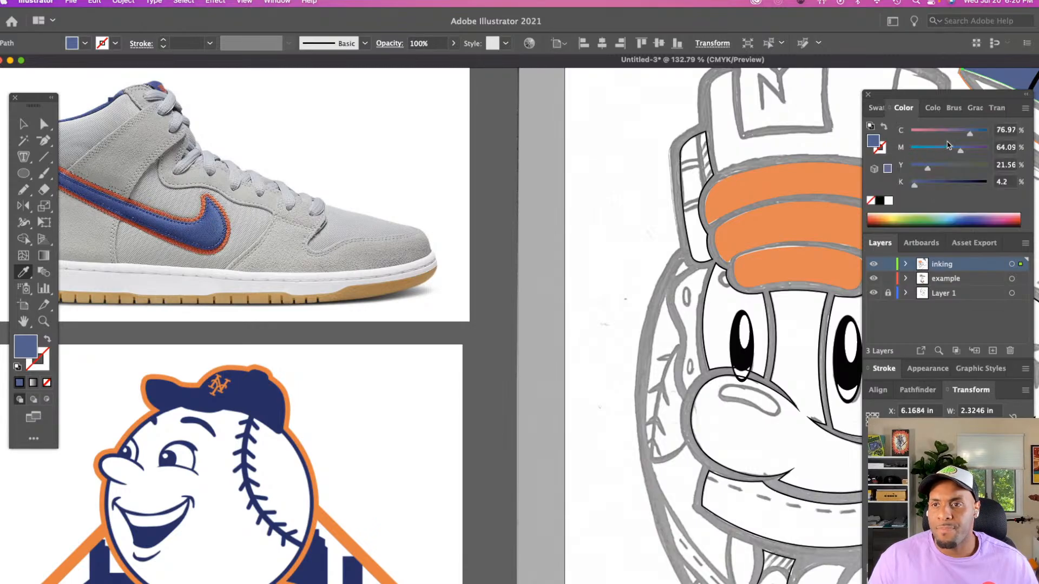
left_click(932, 108)
left_click(1022, 129)
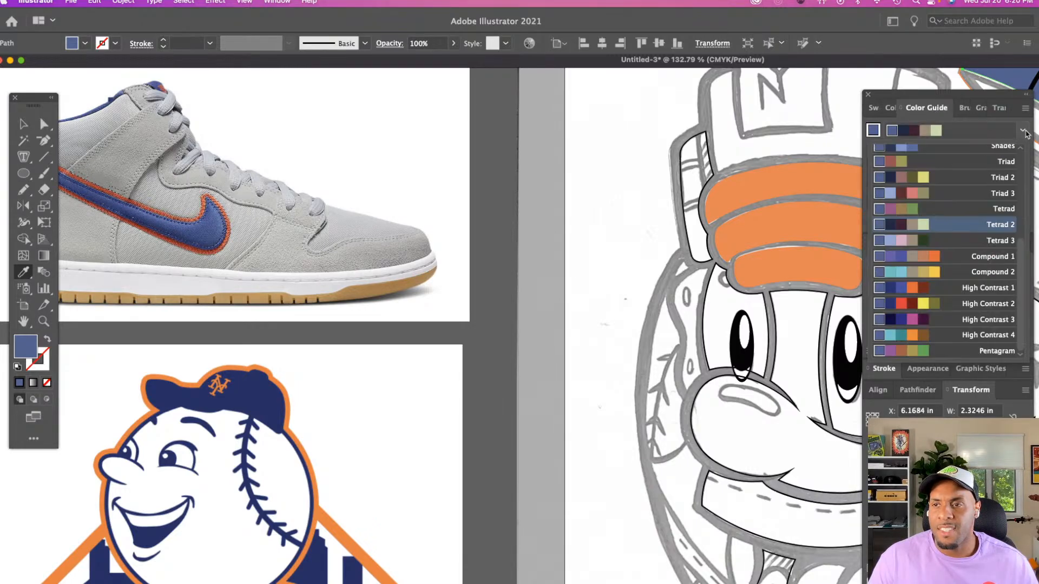
scroll(947, 238, "up", 5)
left_click(314, 395)
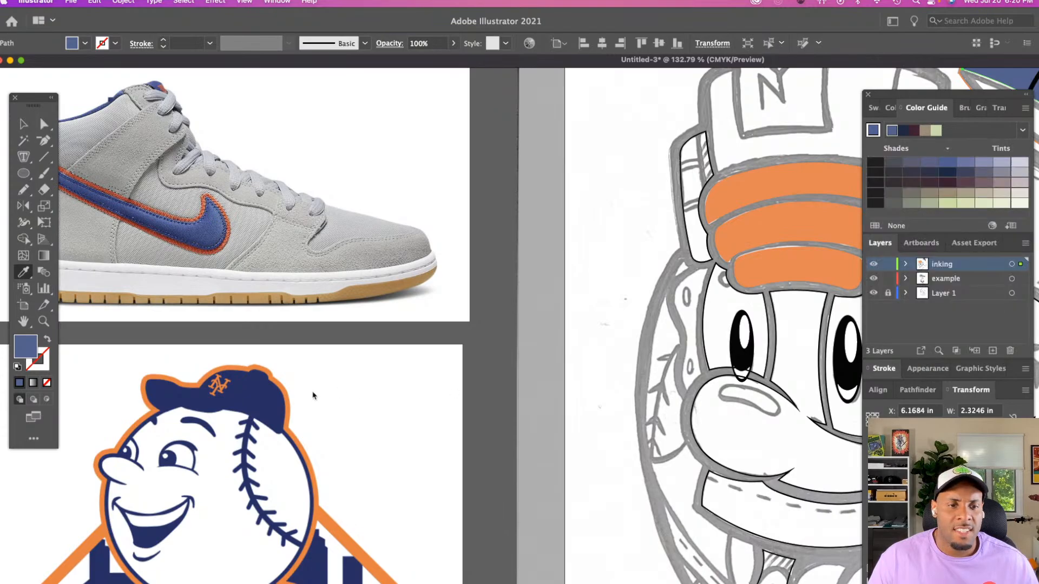
left_click(266, 399)
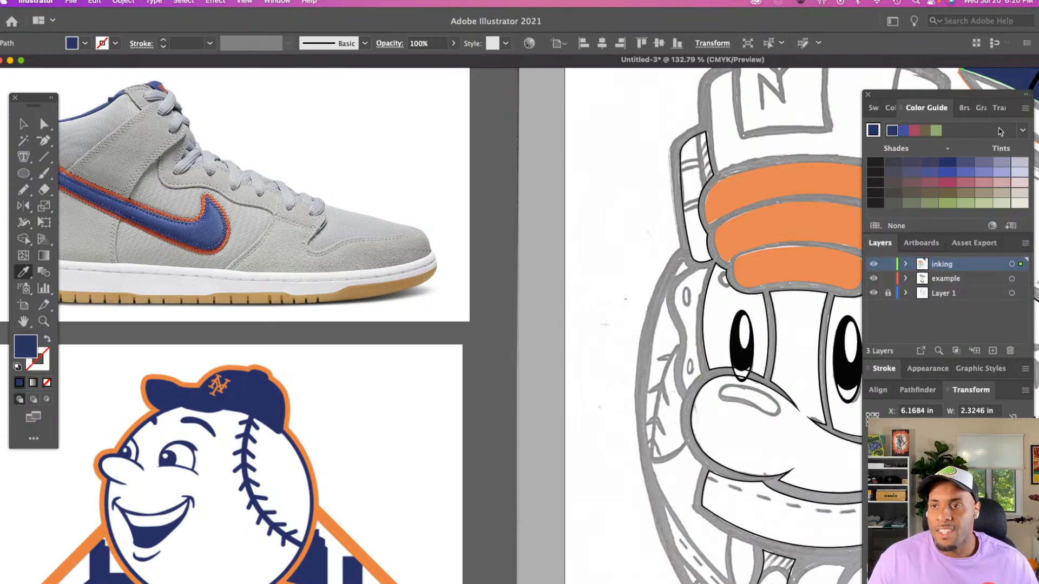
Choose an all-blue harmony rule based on the navy and fill the crown with its medium blue
left_click(1022, 131)
left_click(1022, 131)
left_click(1022, 130)
scroll(947, 169, "up", 2)
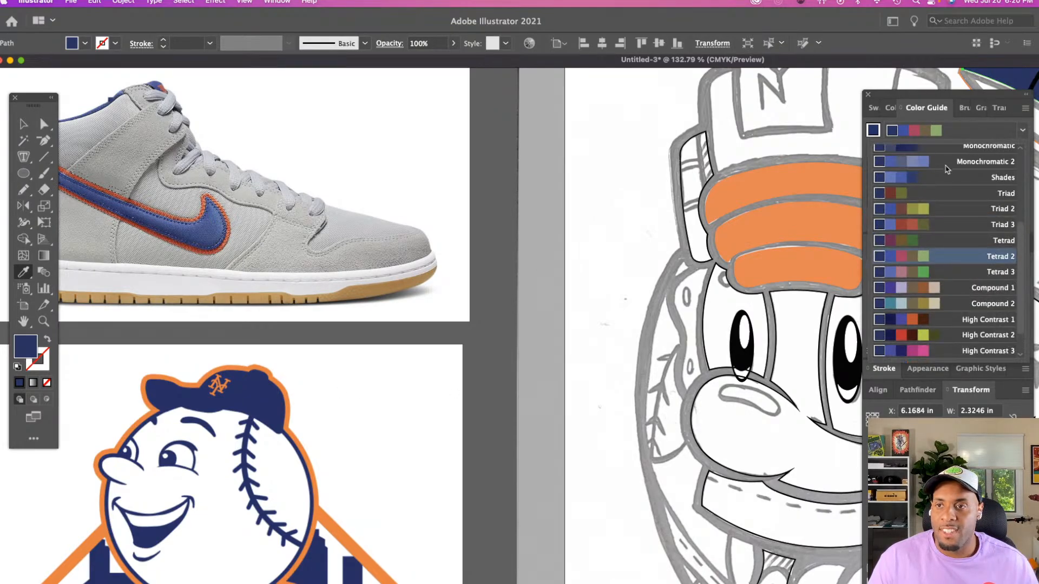
scroll(946, 169, "up", 3)
left_click(899, 275)
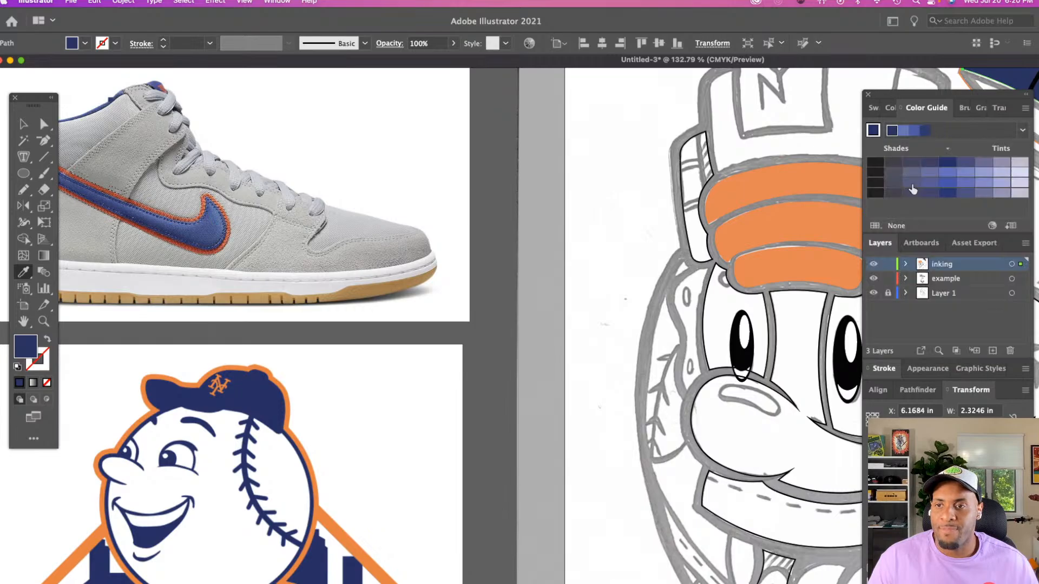
left_click(911, 134)
scroll(651, 322, "right", 10)
scroll(651, 321, "up", 5)
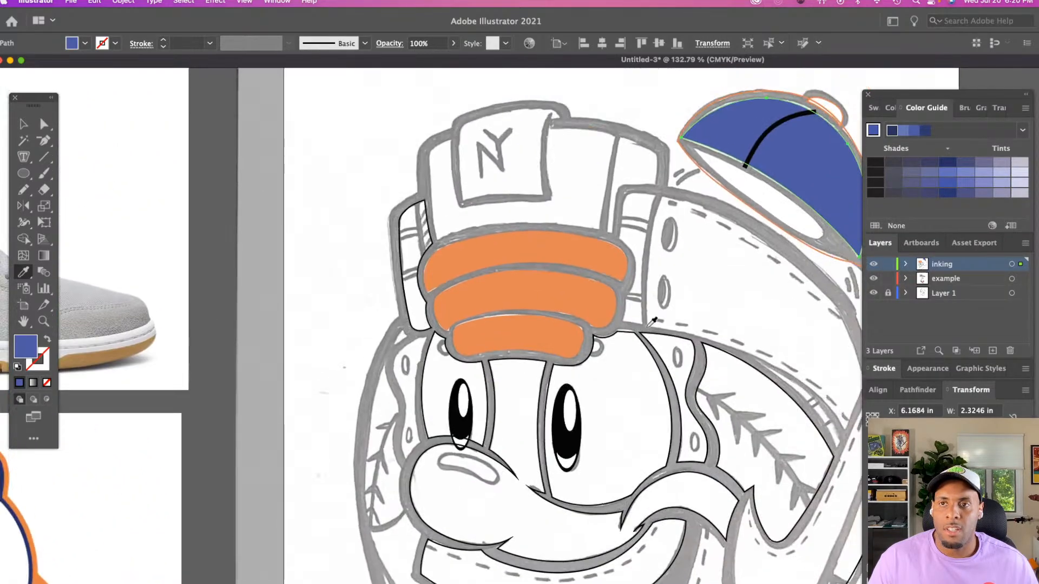
Fill the small button shape on top of the cap with the crown's blue
key("v")
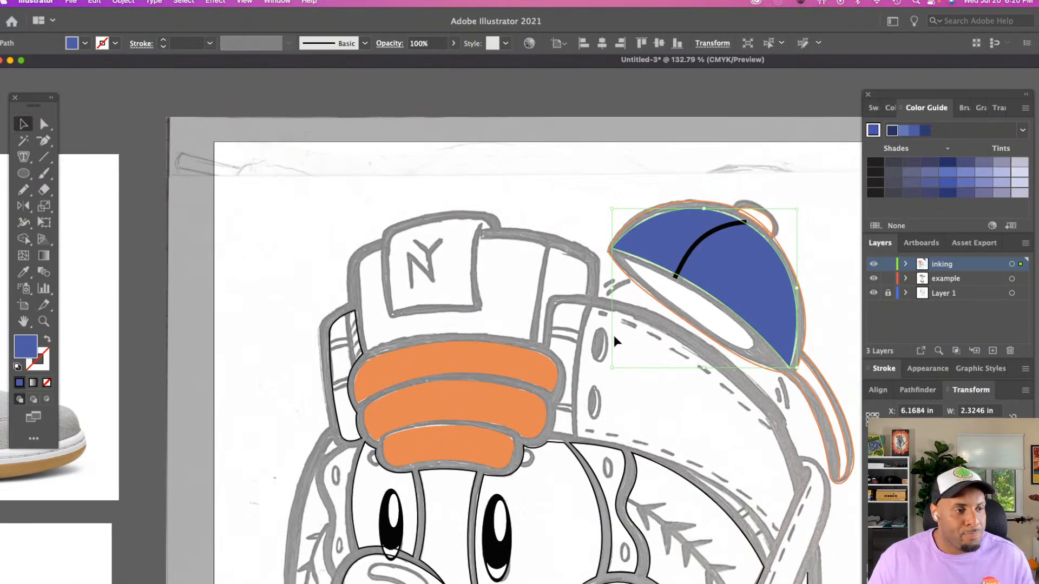
scroll(622, 336, "right", 5)
scroll(622, 333, "right", 1)
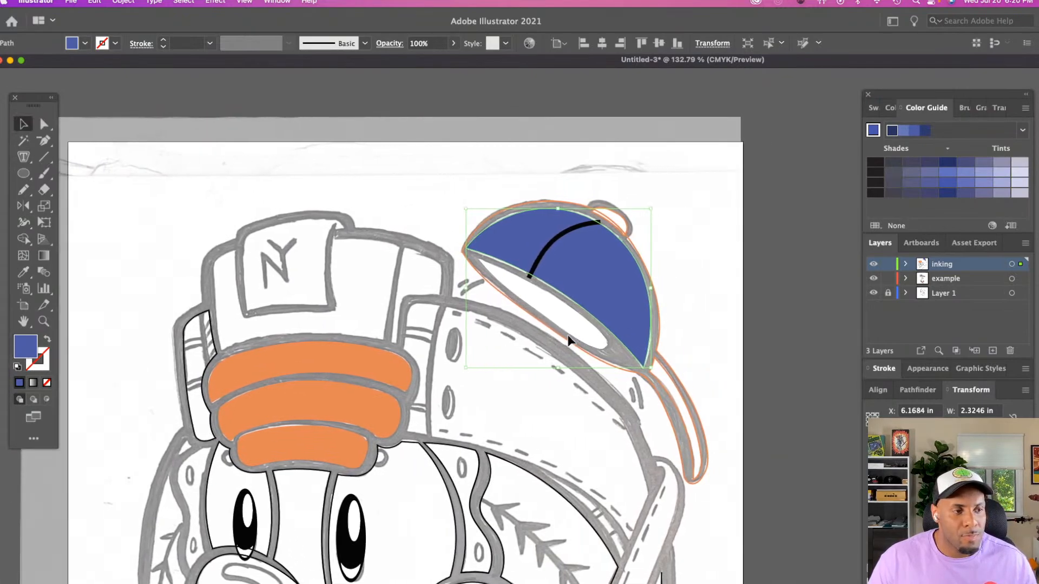
key("super+shift+a")
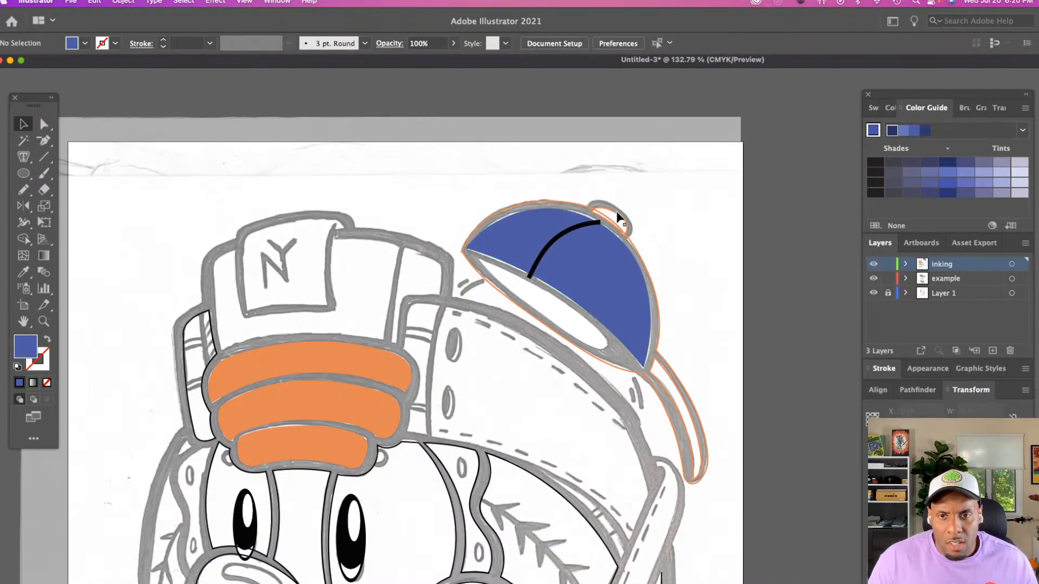
left_click(618, 215)
key("i")
left_click(591, 274)
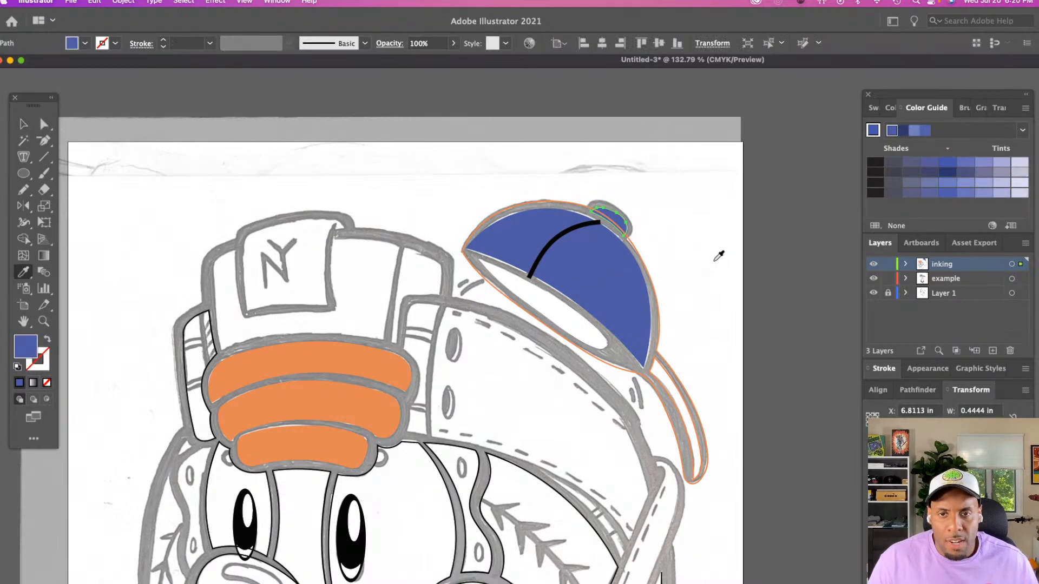
key("v")
key("super+shift+a")
Fill the cap's inner opening and its narrow brim shape with the crown's blue
scroll(650, 269, "down", 4)
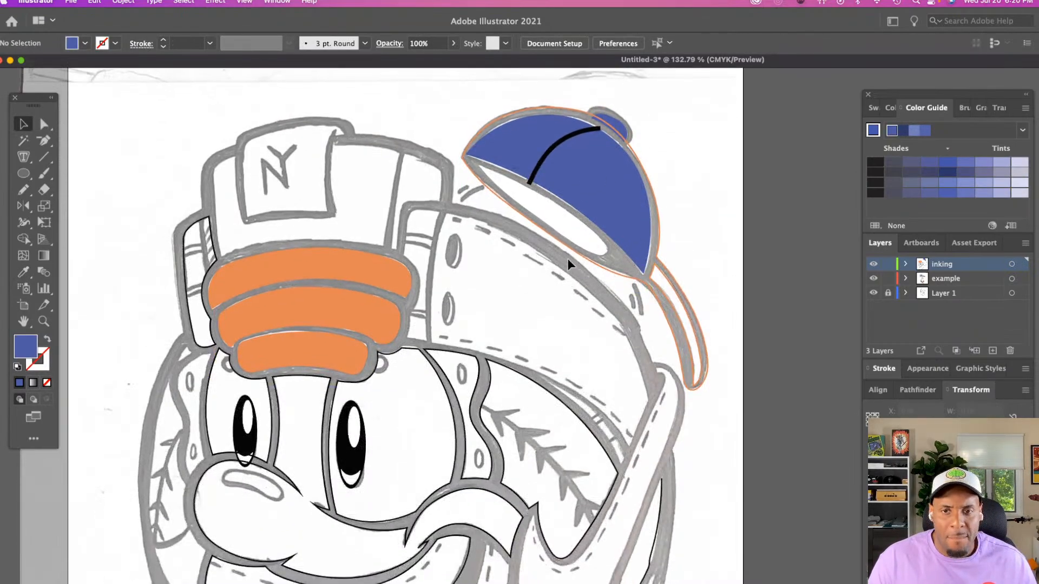
left_click(585, 233)
key("i")
left_click(615, 207)
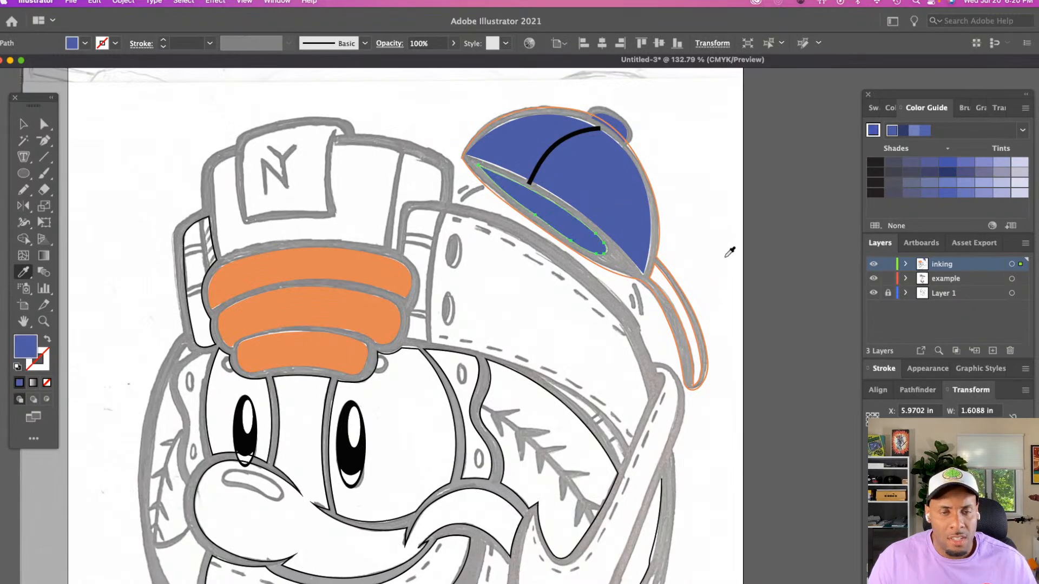
key("v")
left_click(682, 313)
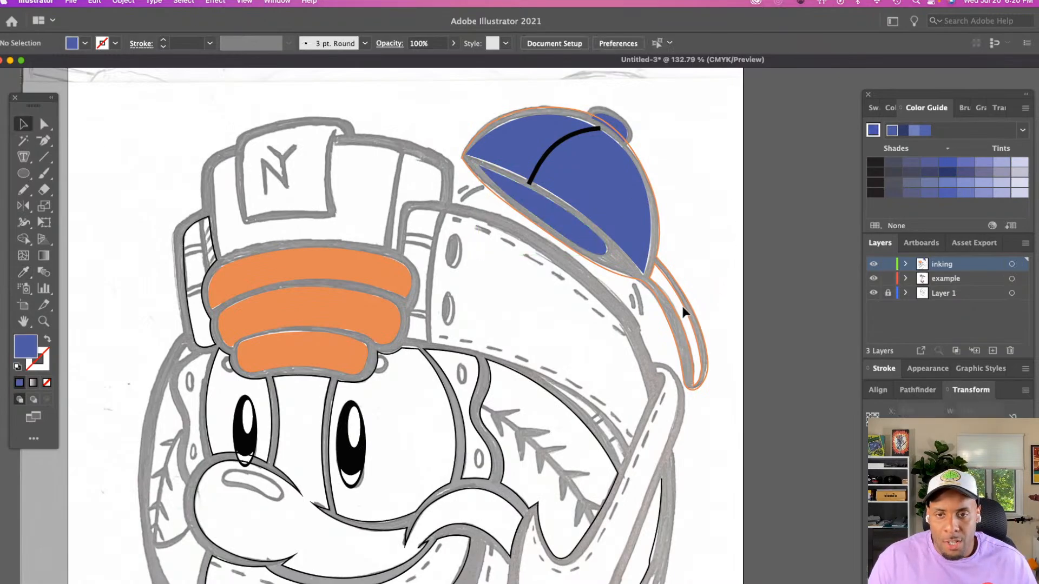
key("i")
left_click(633, 233)
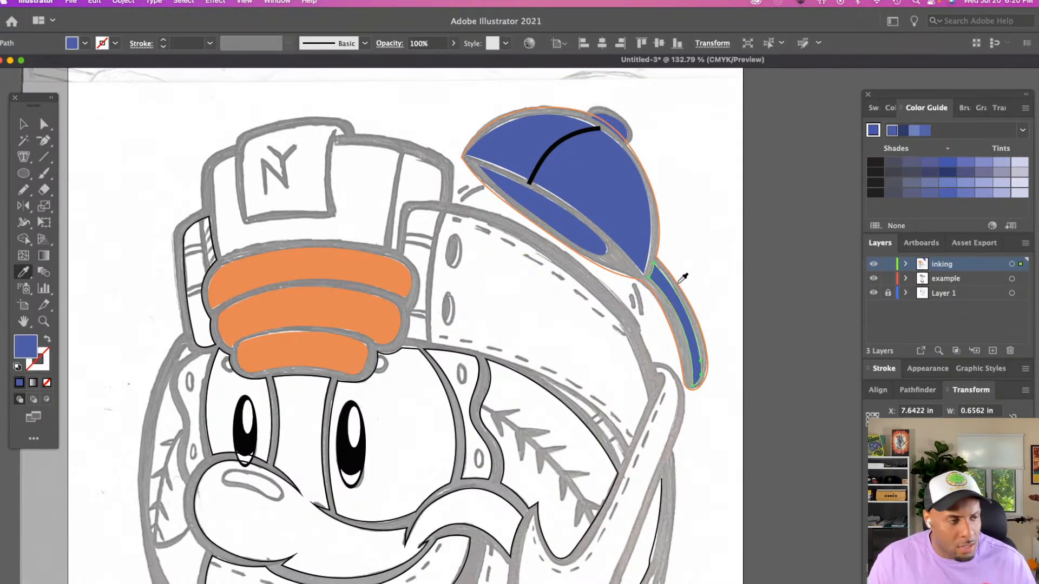
Swap the cap's orange outer outline from stroke to fill and send it behind the blue shapes
key("z")
left_click(578, 319)
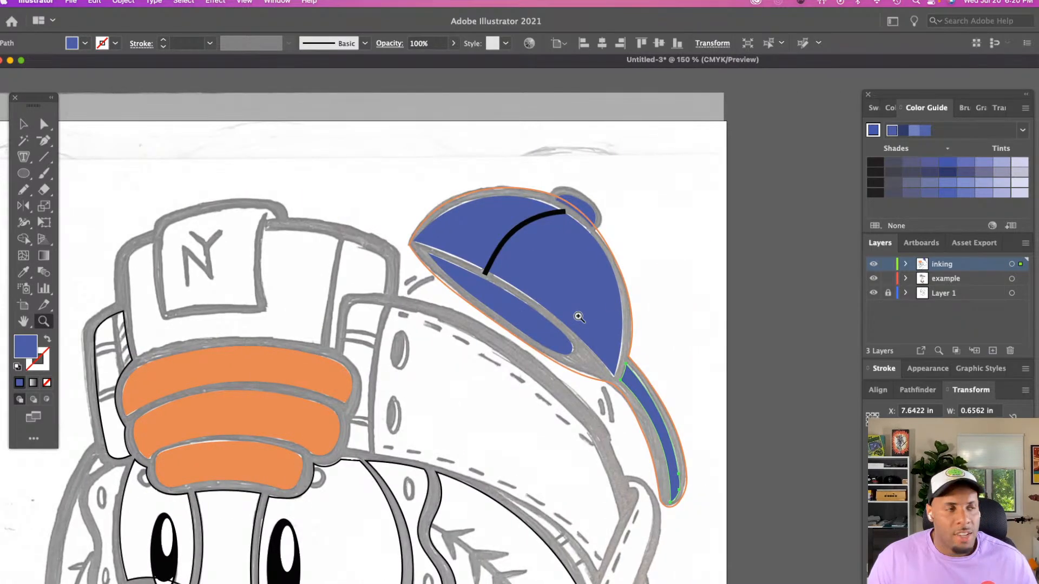
left_click(579, 316)
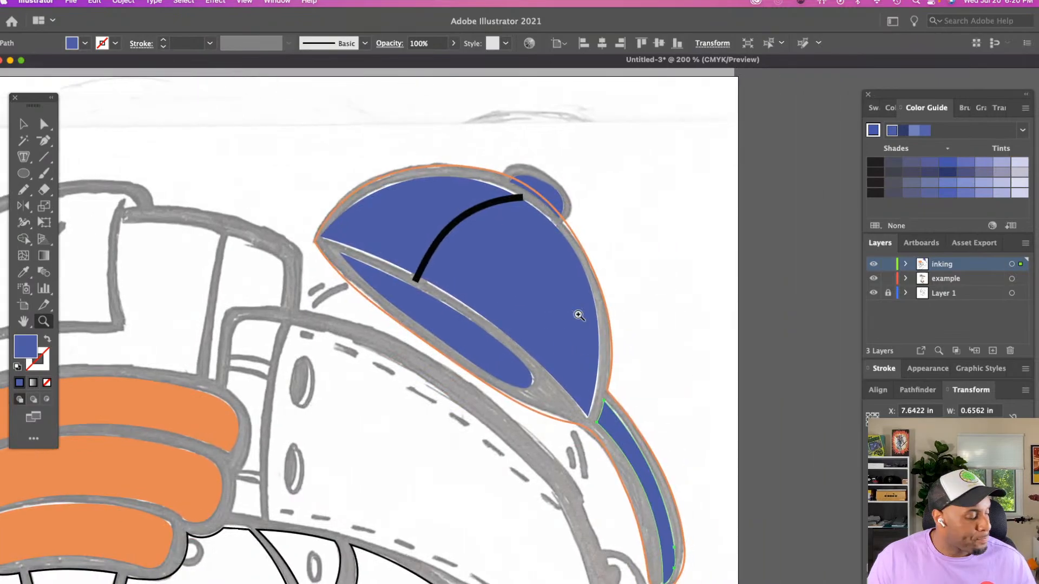
key("v")
left_click(616, 276)
left_click(604, 292)
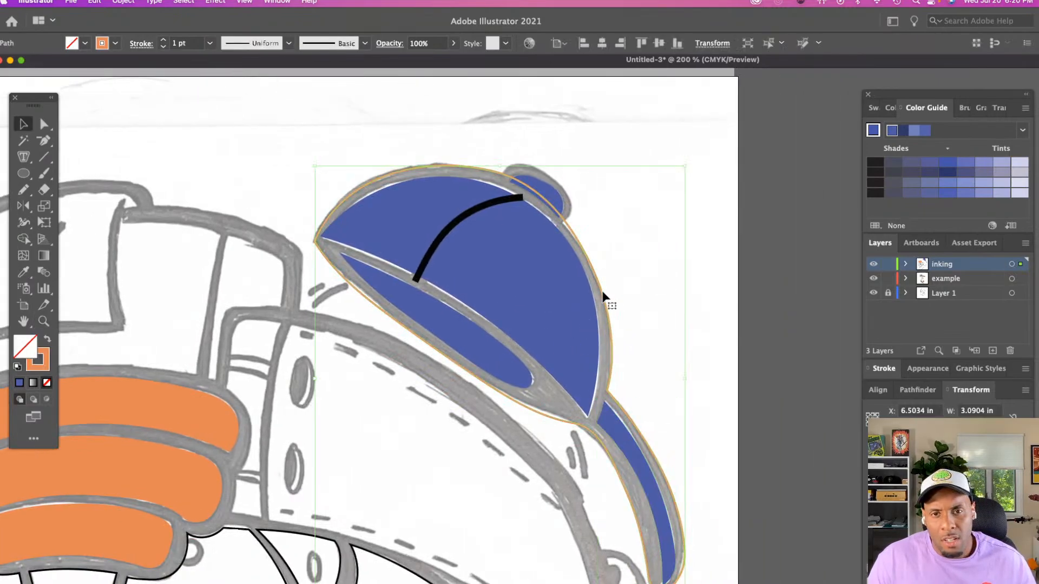
key("shift+x")
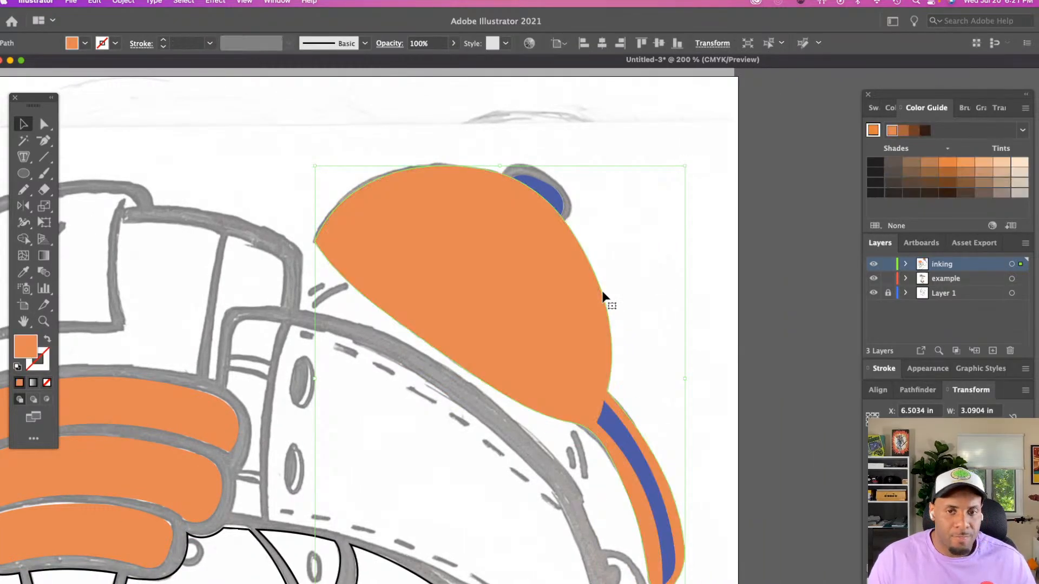
key("ctrl+shift+bracketleft")
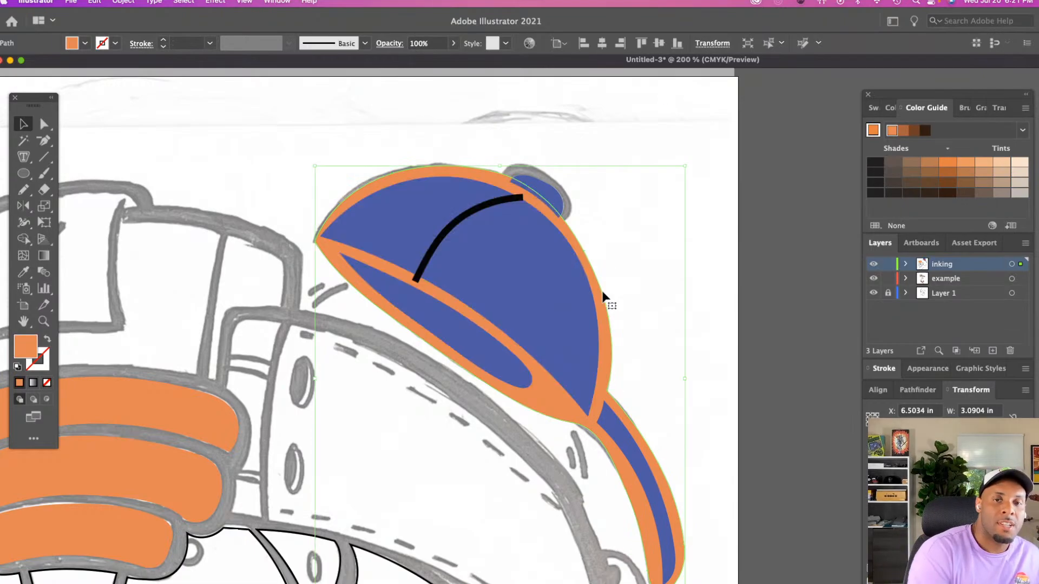
Change the fill of the cap's outer silhouette from orange to black
left_click(72, 43)
left_click(26, 65)
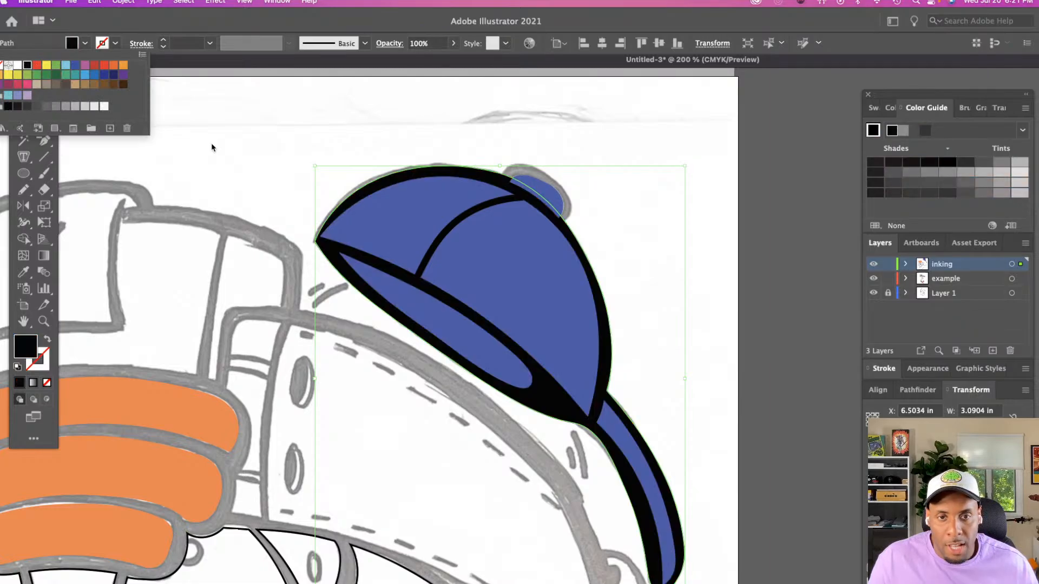
left_click(333, 158)
left_click(334, 151)
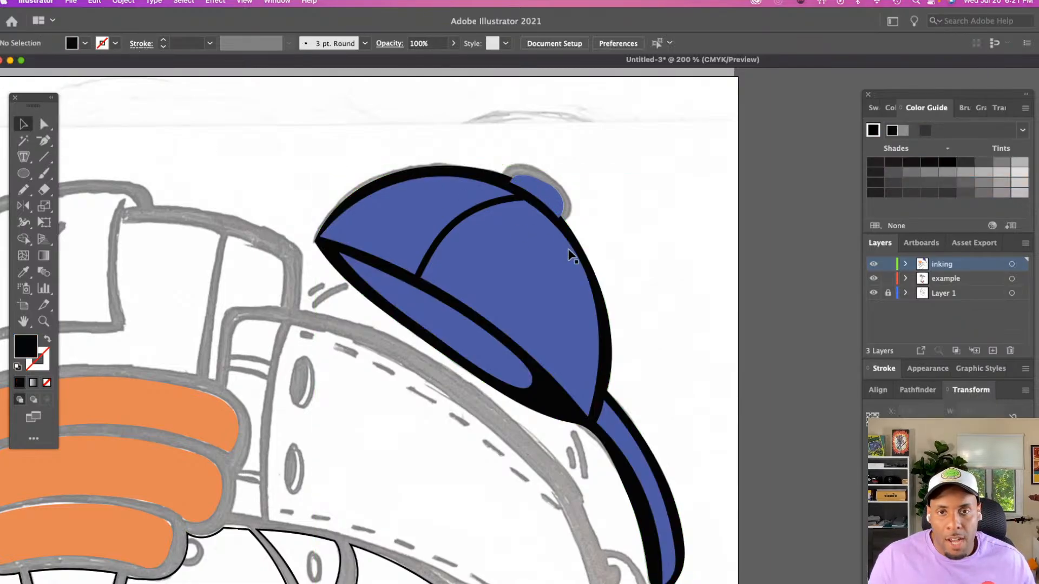
Select the curved seam line across the cap's crown and activate the Width tool
scroll(647, 315, "down", 1)
scroll(645, 311, "down", 3)
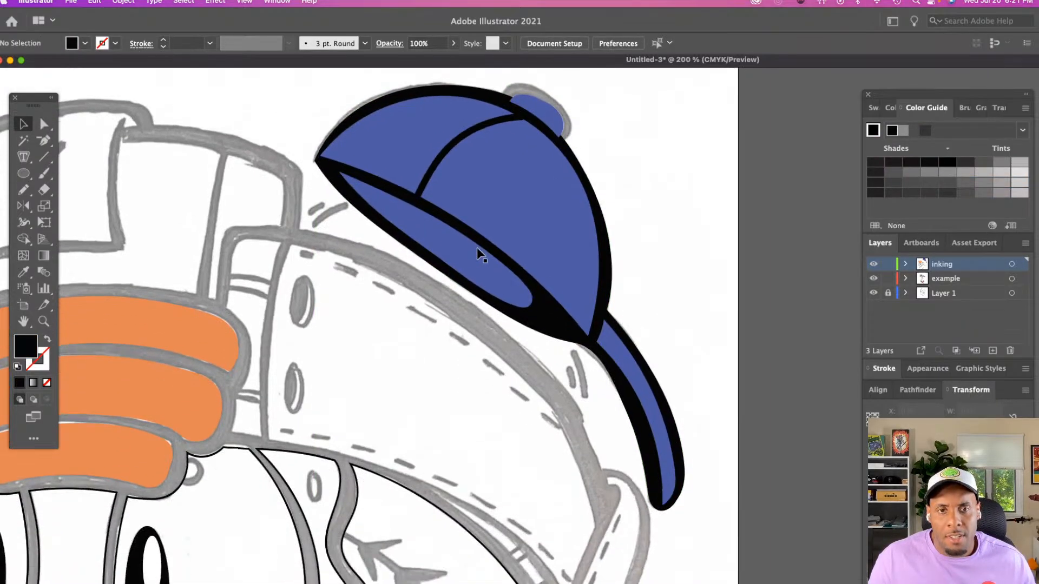
left_click(455, 146)
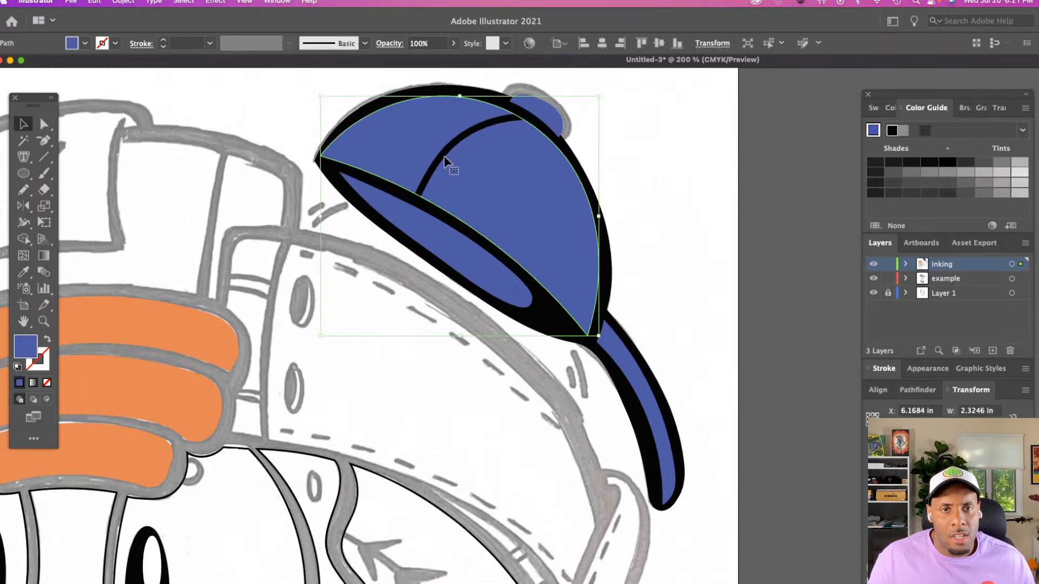
left_click(444, 156)
key("shift+w")
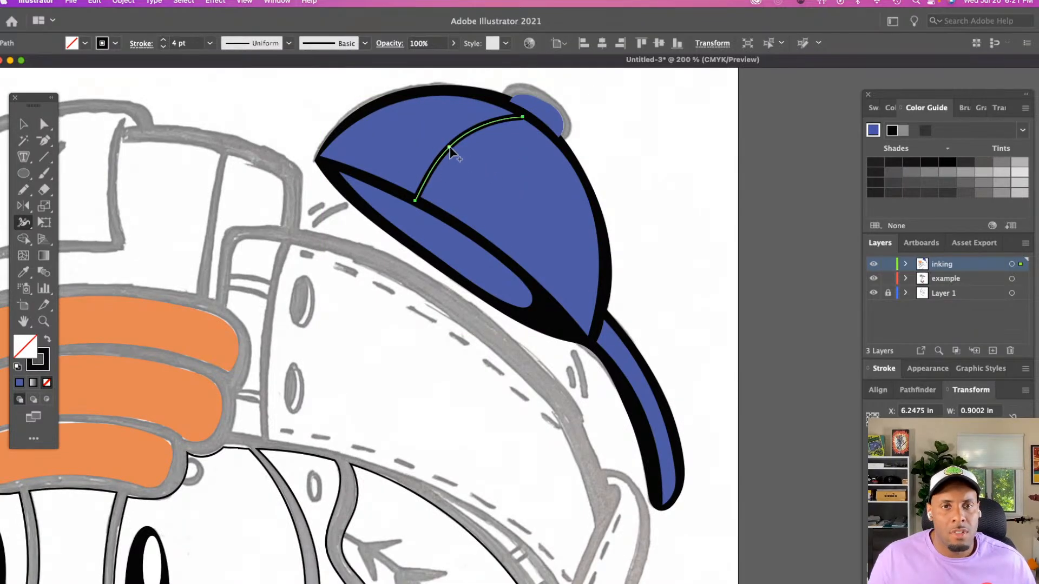
left_click_drag(449, 149, 454, 150)
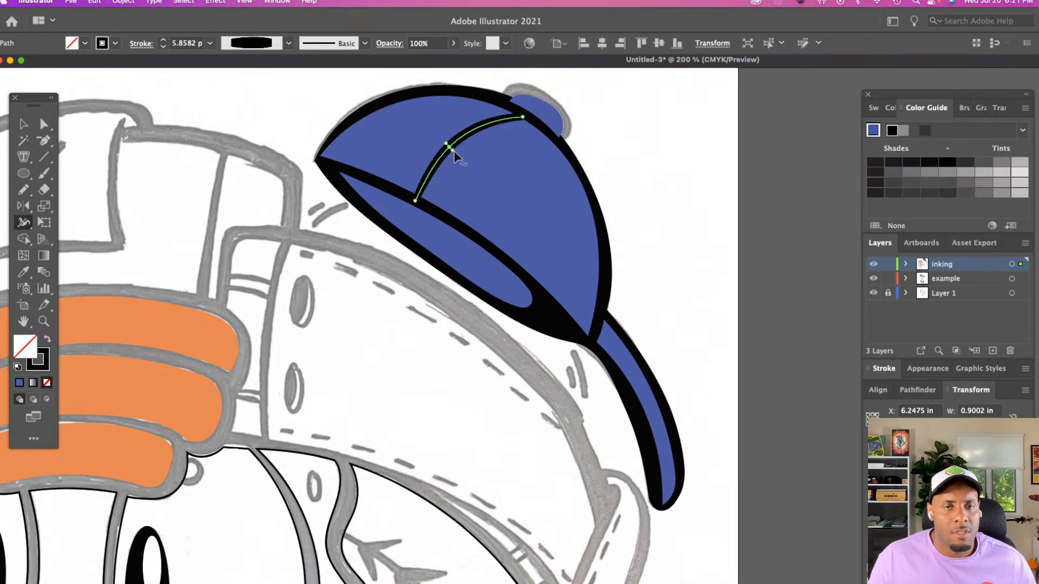
key("super+z")
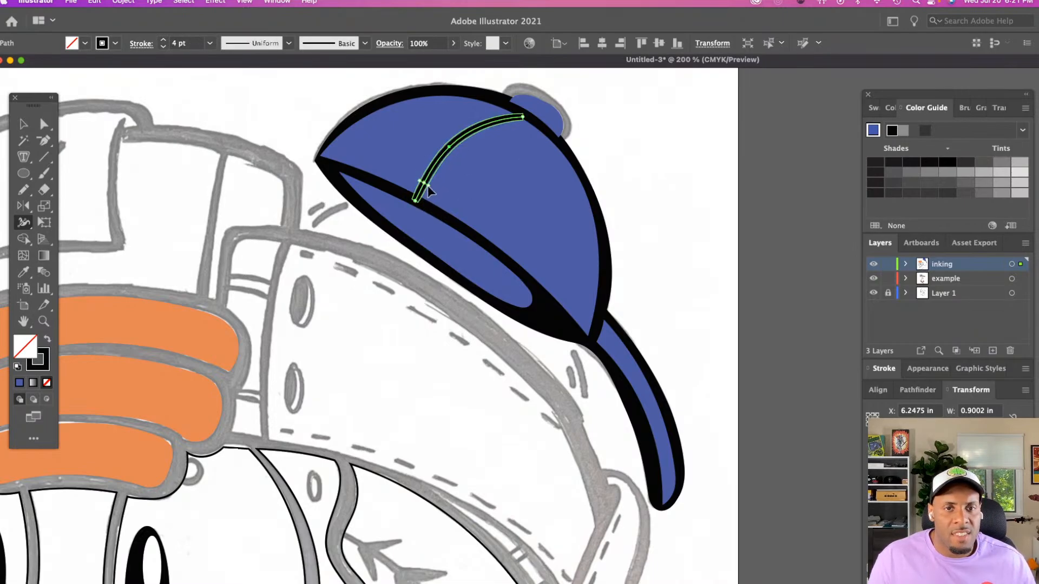
key("super+shift+z")
key("super+z")
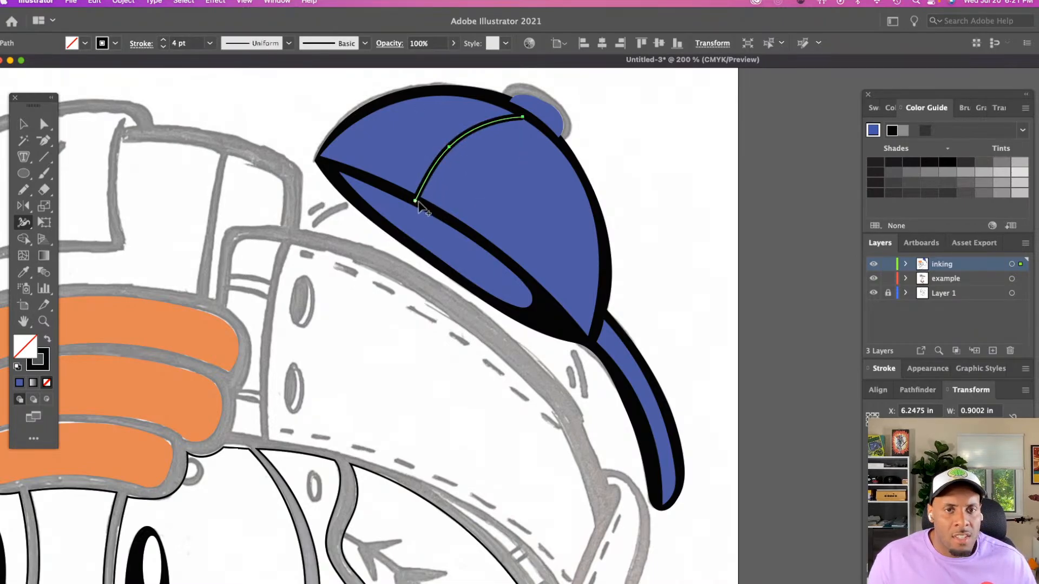
Widen the lower end of the crown's seam line to about 8.8 pt so it tapers towards the button
left_click_drag(418, 203, 422, 206)
key("v")
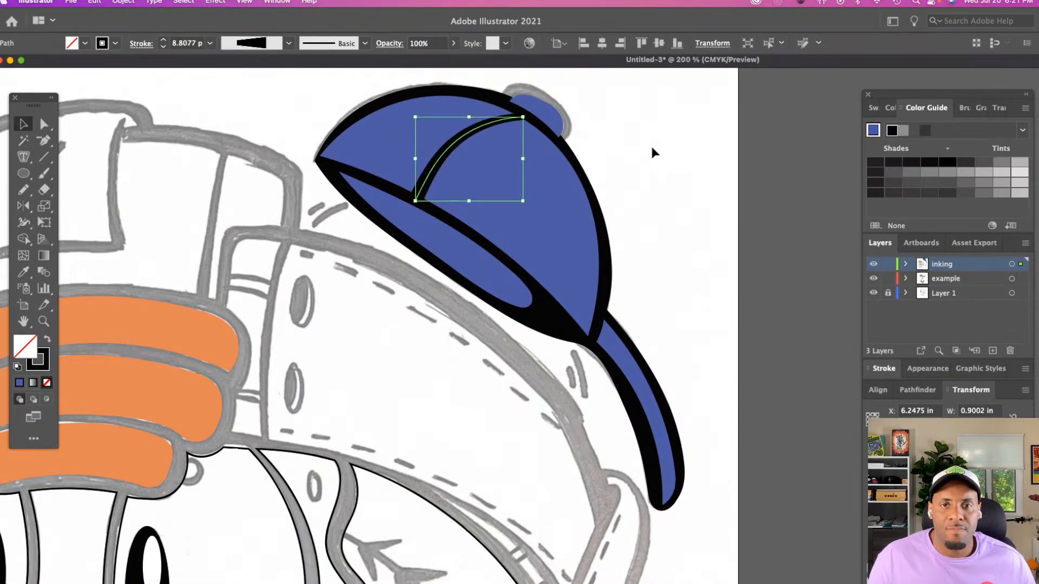
left_click(651, 148)
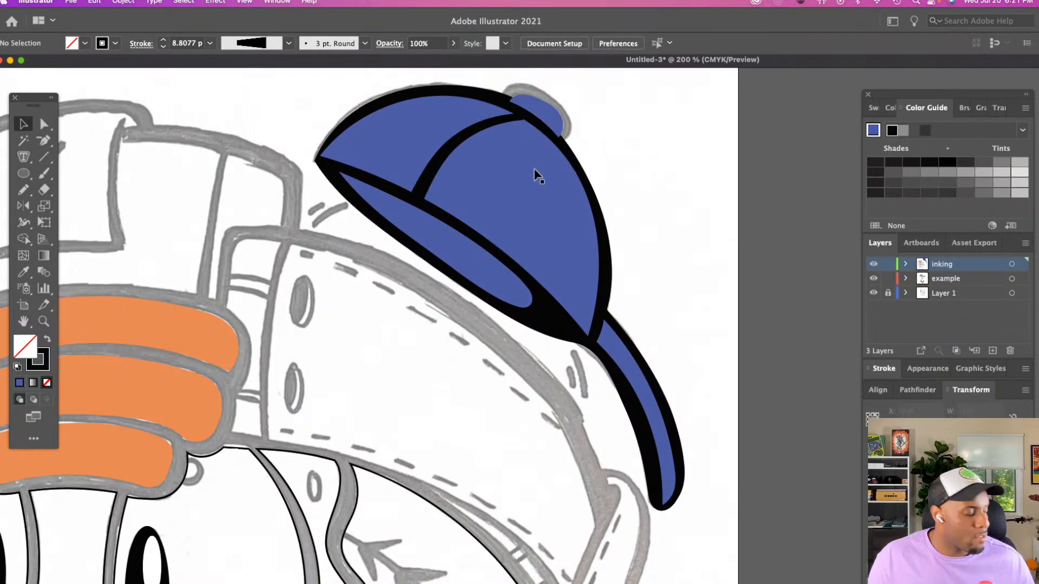
Trace a closed outline about 0.58 in wide around the cap's button with the Pencil tool, following the sketch
key("z")
left_click(525, 197)
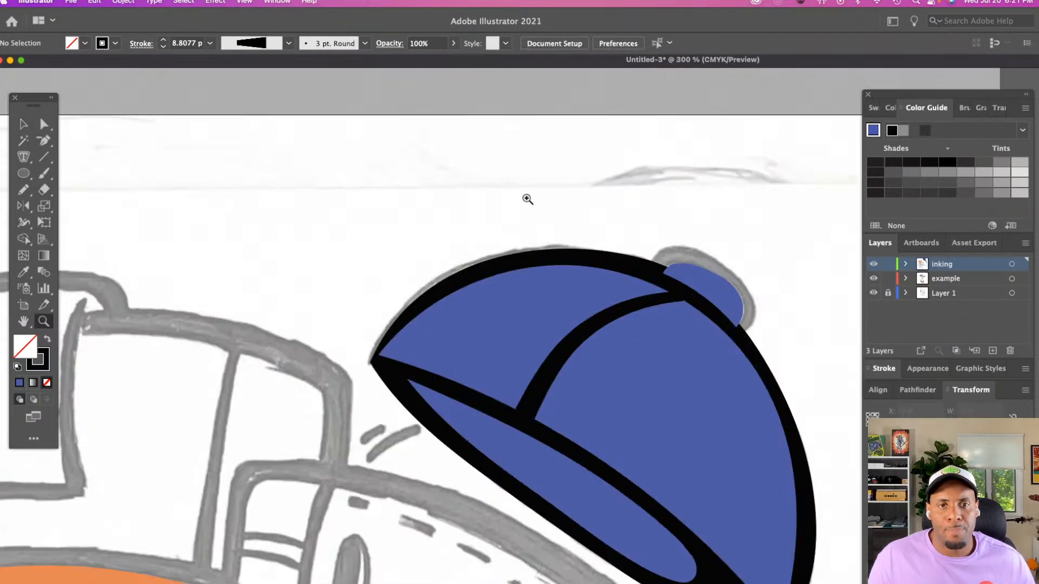
scroll(527, 199, "right", 3)
scroll(527, 198, "down", 3)
left_click(527, 197)
scroll(530, 187, "down", 2)
scroll(532, 182, "right", 4)
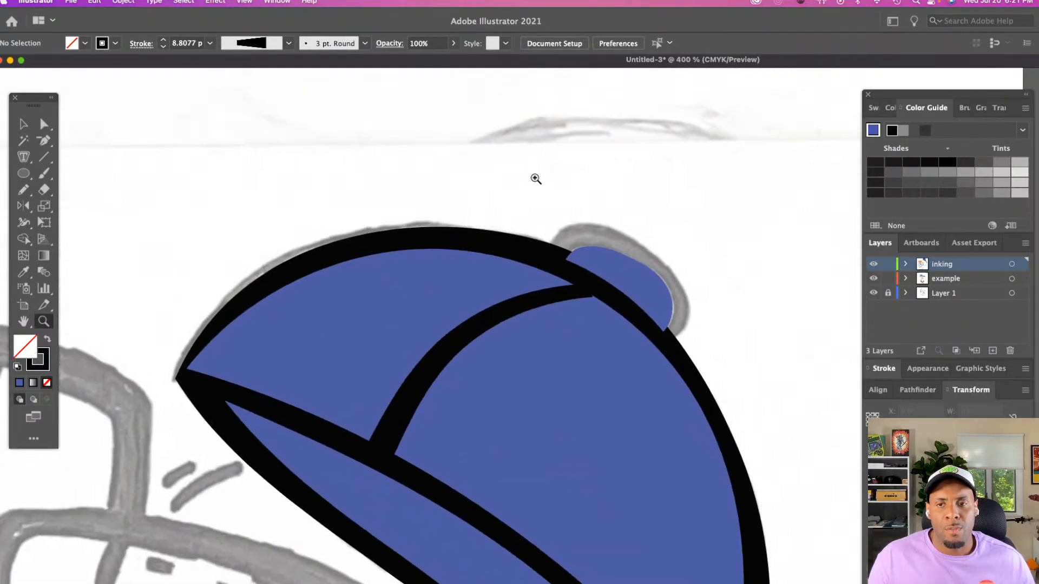
scroll(535, 178, "down", 3)
scroll(536, 179, "right", 3)
key("n")
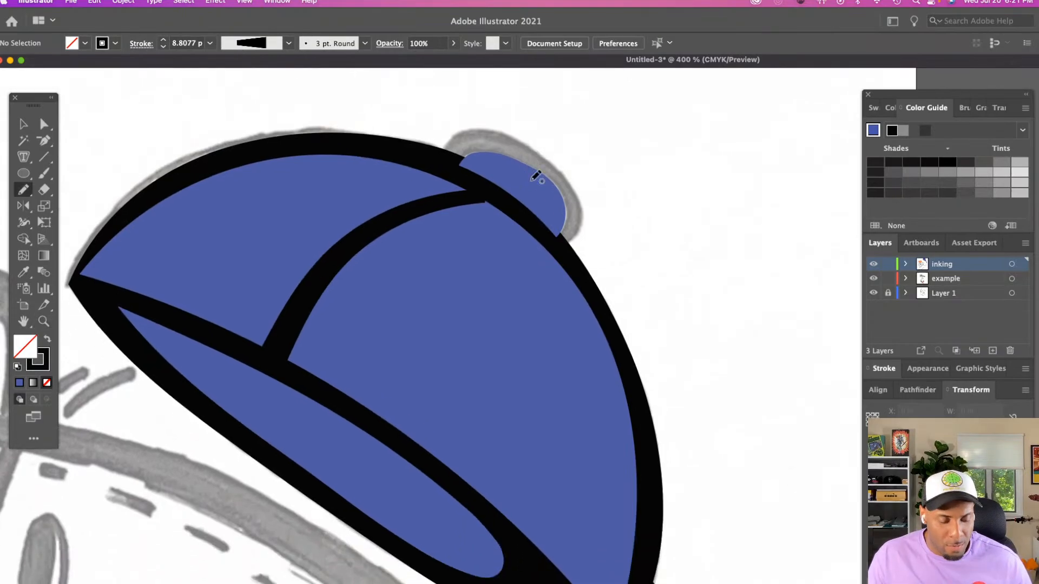
scroll(535, 176, "up", 1)
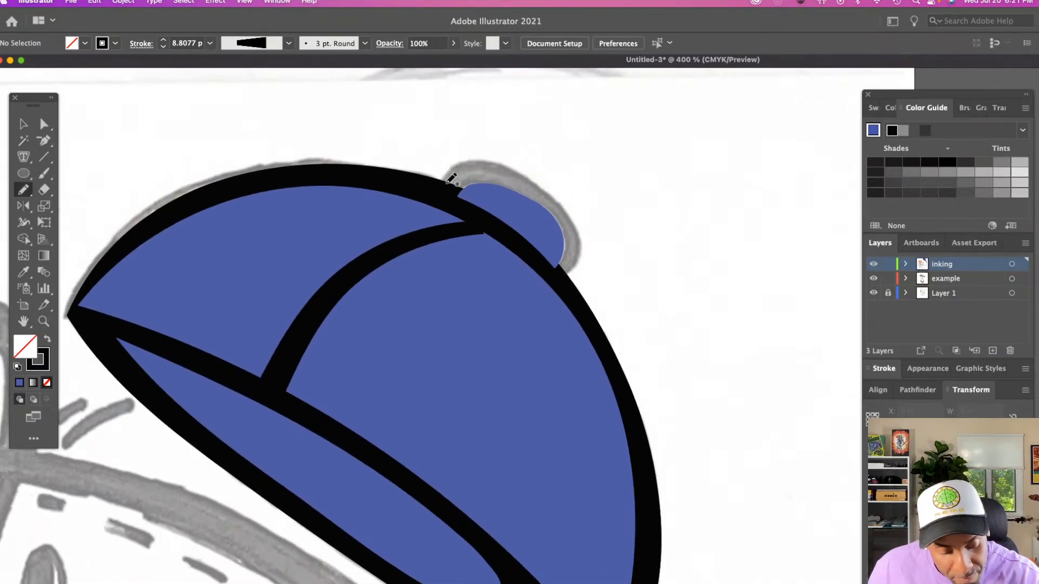
mouse_move(449, 180)
left_mouse_down()
mouse_move(502, 176)
mouse_move(554, 204)
mouse_move(577, 233)
mouse_move(562, 279)
left_mouse_up()
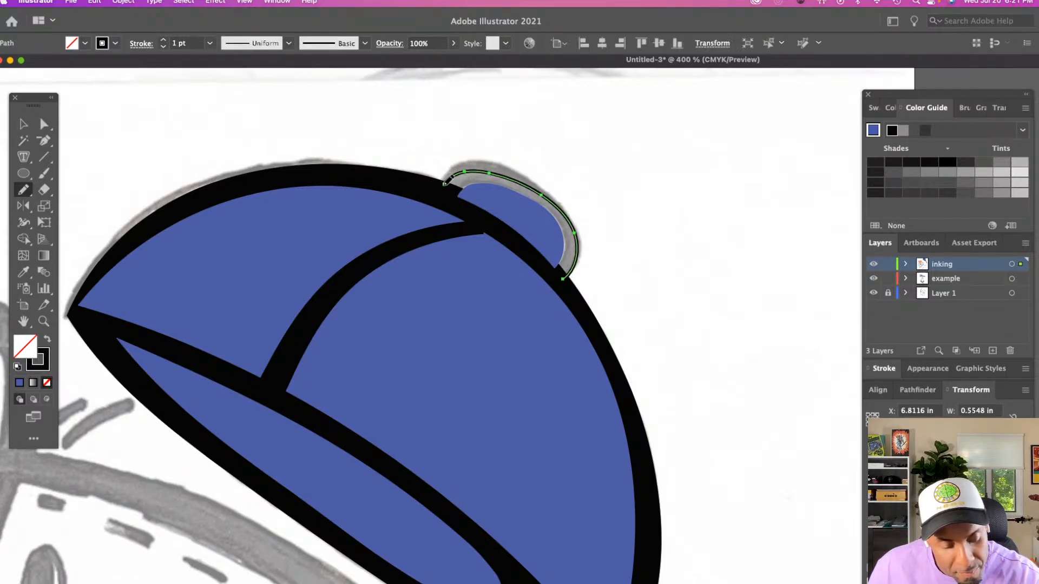
left_click_drag(445, 182, 563, 278)
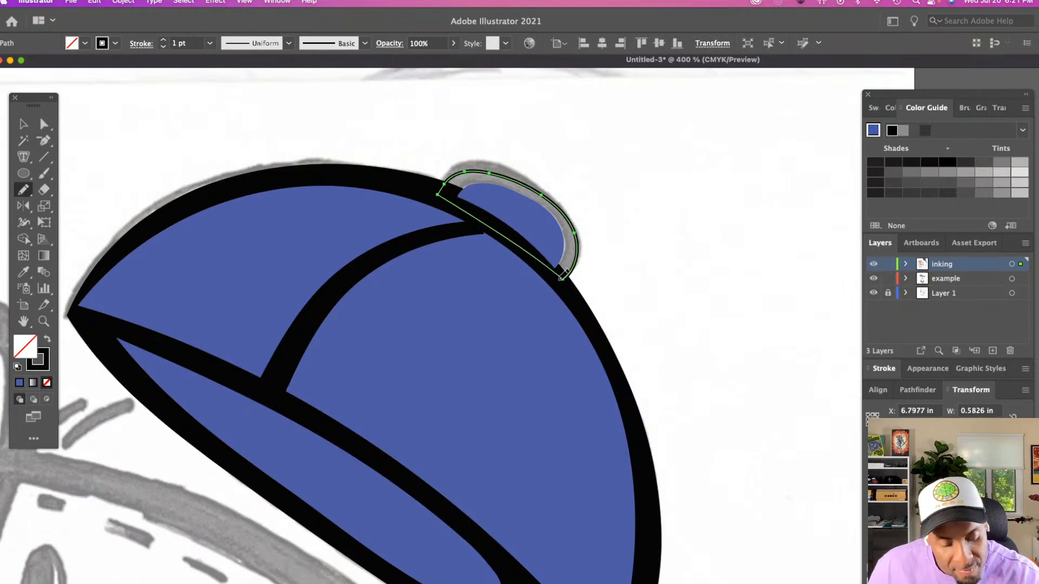
Fill the button's outline shape with the cap outline's black and send it behind the blue button
key("i")
left_click(563, 279)
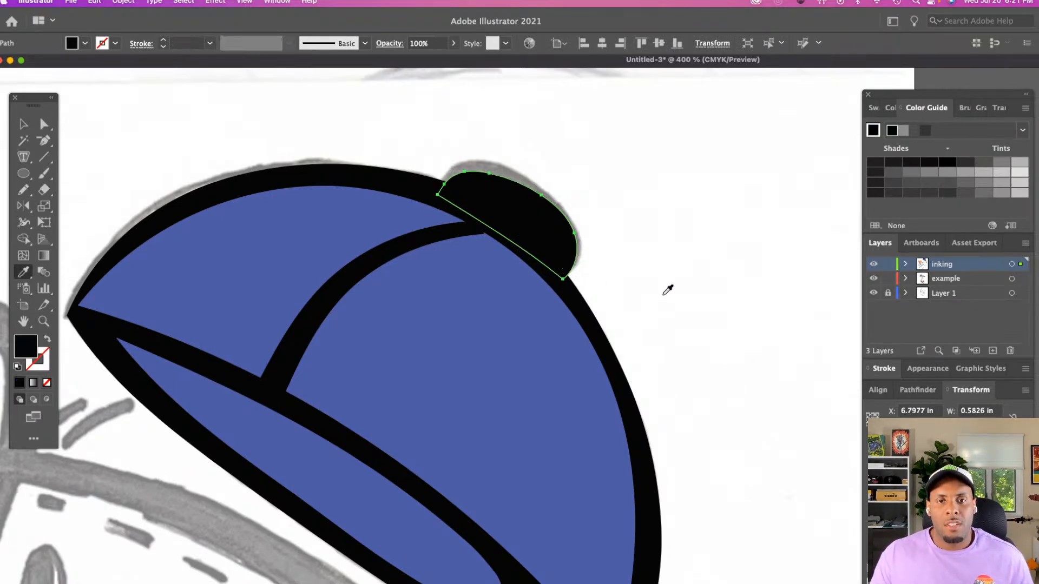
key("shift+super+bracketleft")
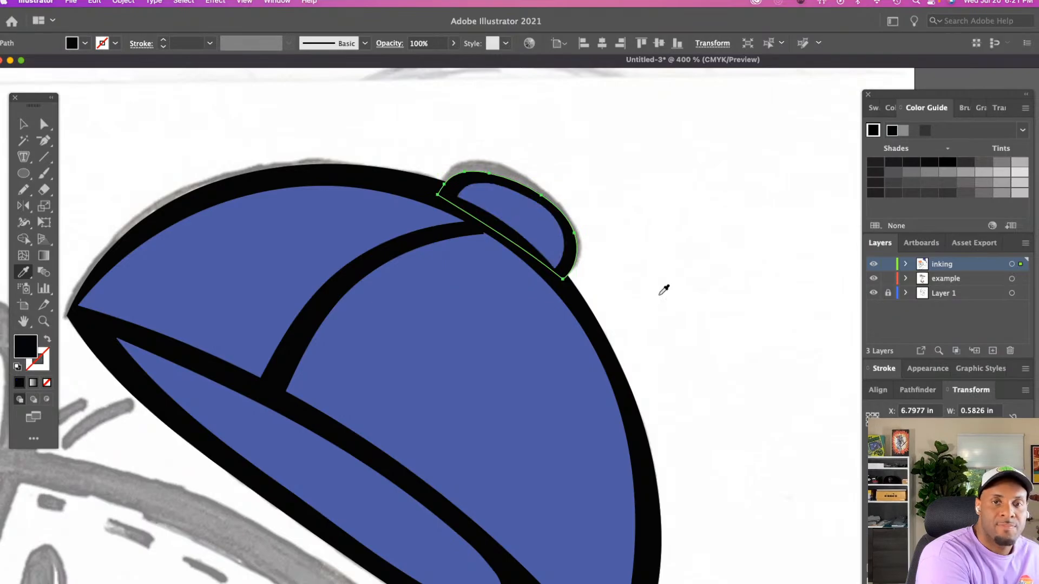
key("v")
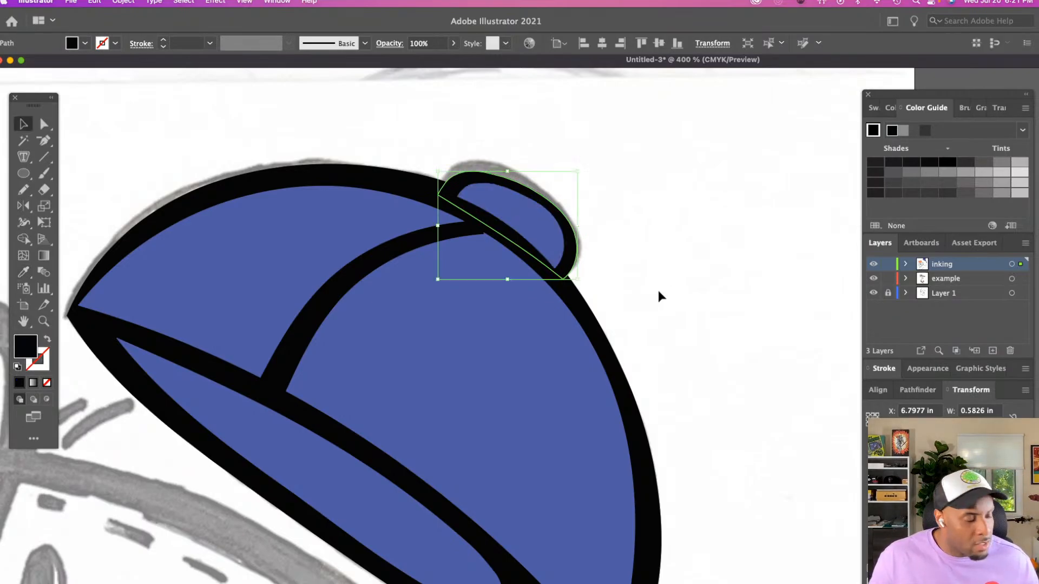
left_click(661, 295)
left_click(550, 210)
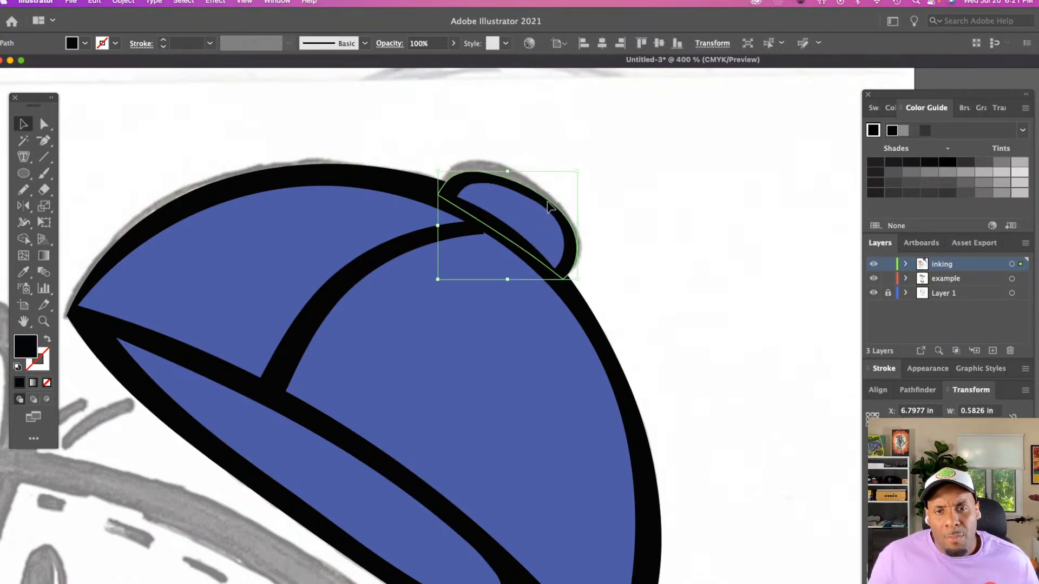
left_click(663, 225)
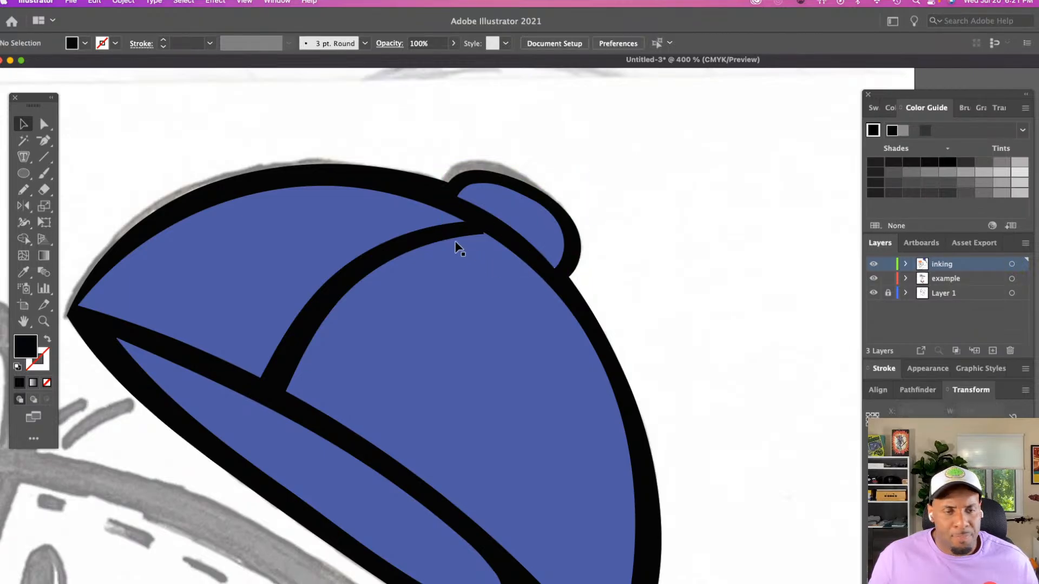
Nudge the upper end point of the crown's seam line slightly into the black outline beside the cap's button
key("a")
left_click(427, 238)
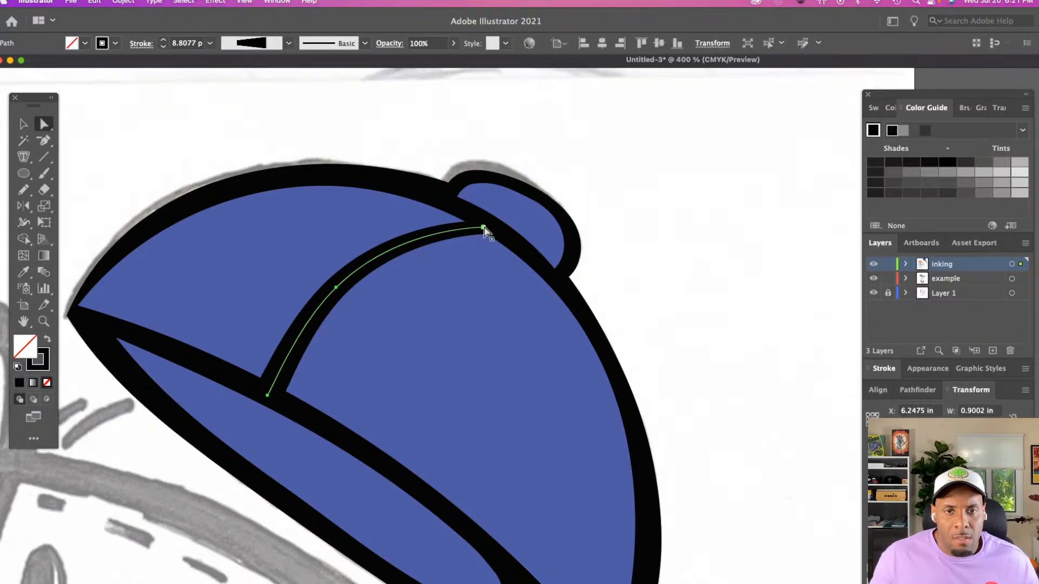
left_click_drag(484, 227, 487, 225)
left_click(657, 218)
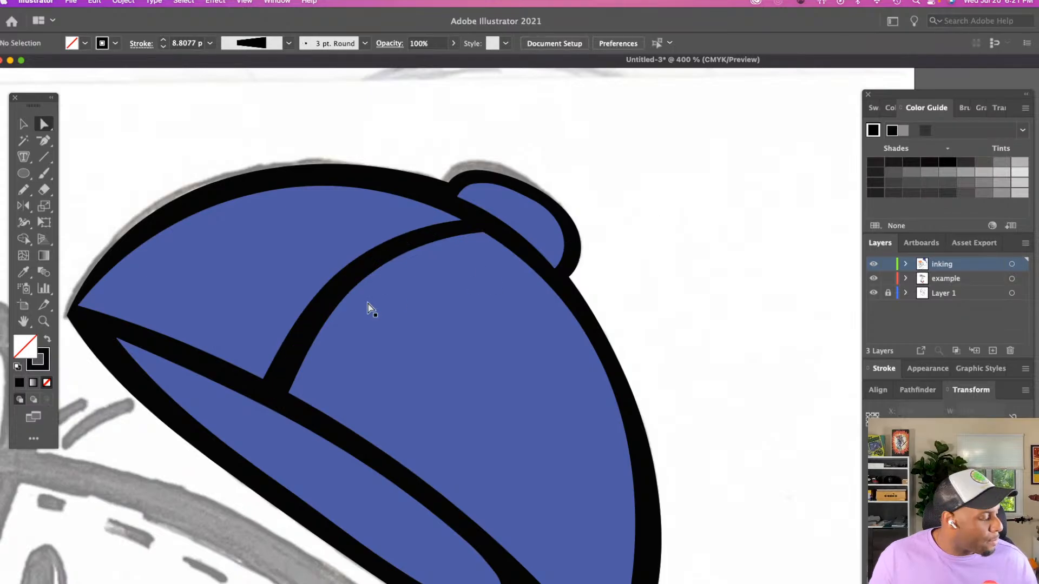
Zoom out to 100% and examine the finished cap against the rest of the mascot sketch
key("z")
left_click(345, 311, "alt")
left_click(346, 311, "alt")
scroll(349, 304, "right", 9)
scroll(349, 304, "down", 3)
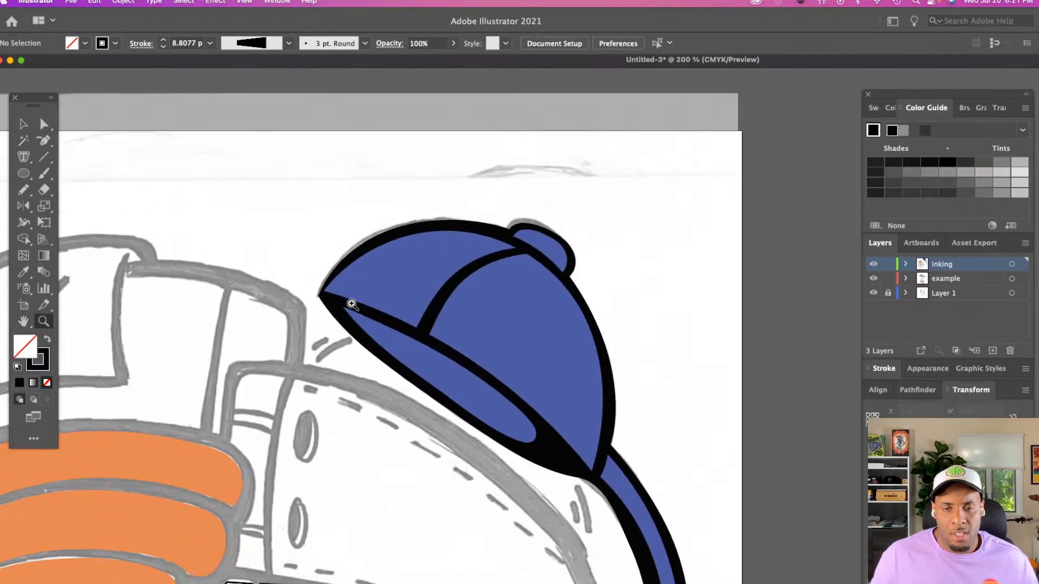
scroll(352, 305, "down", 5)
left_click(452, 347, "alt")
scroll(453, 347, "right", 9)
scroll(452, 347, "down", 2)
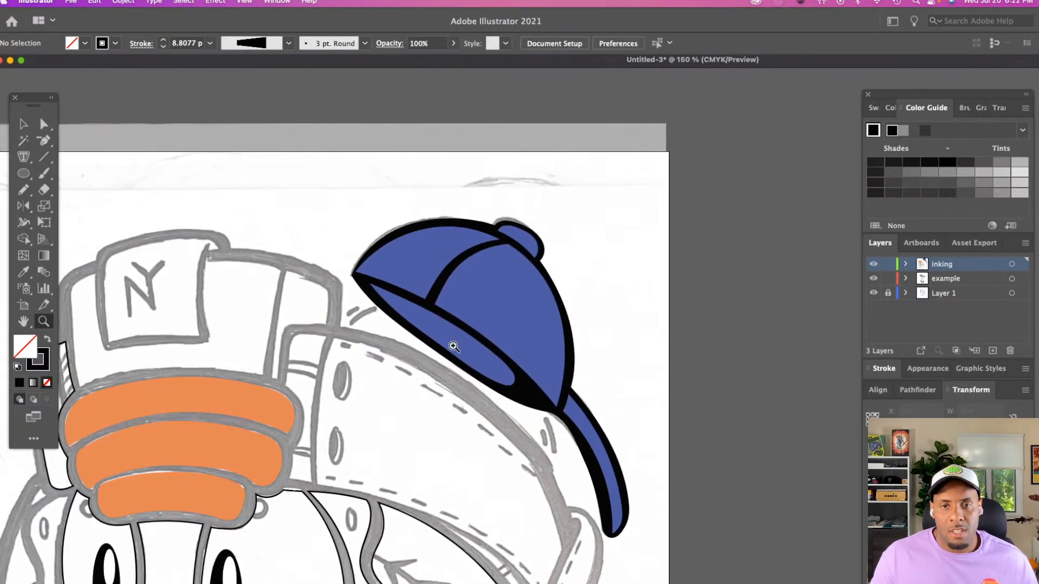
scroll(454, 347, "right", 2)
left_click(501, 348, "alt")
scroll(502, 348, "down", 4)
scroll(502, 348, "right", 3)
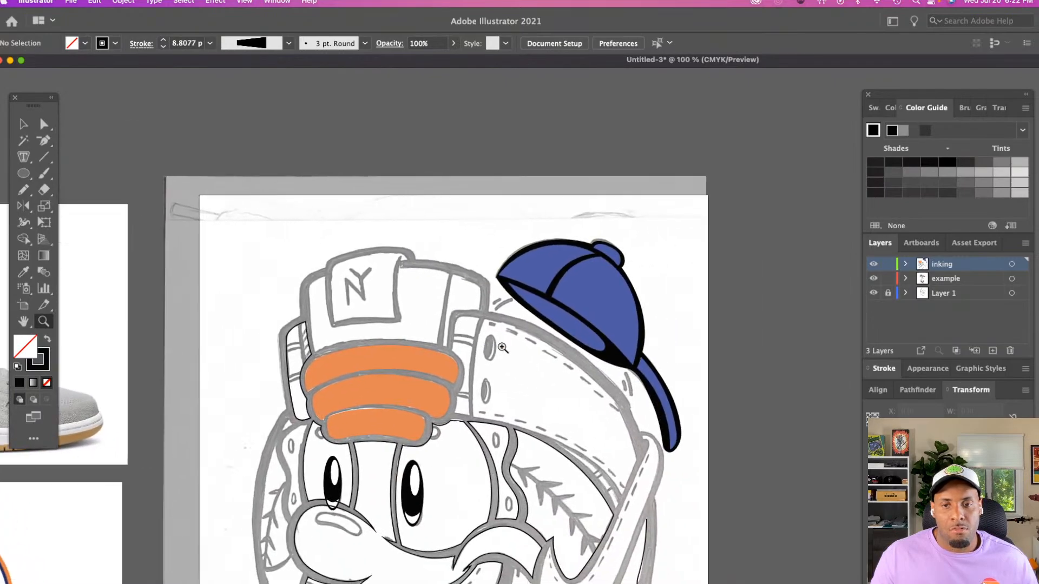
scroll(502, 348, "right", 2)
scroll(525, 346, "down", 2)
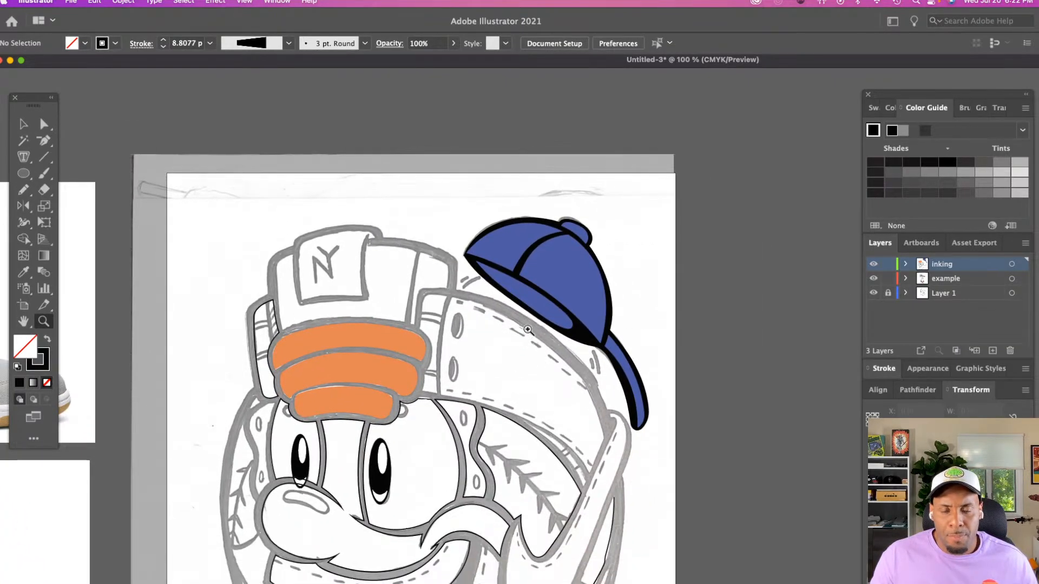
Recolour the cap's inner opening from blue to the darker navy of its colour harmony
left_click(552, 332)
scroll(555, 332, "right", 4)
key("v")
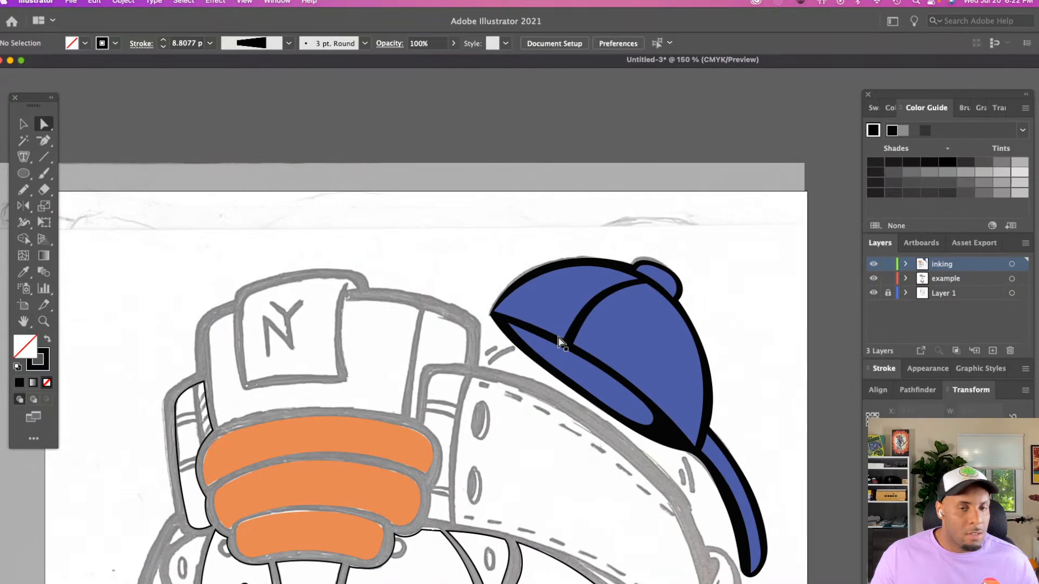
left_click(598, 378)
left_click(894, 110)
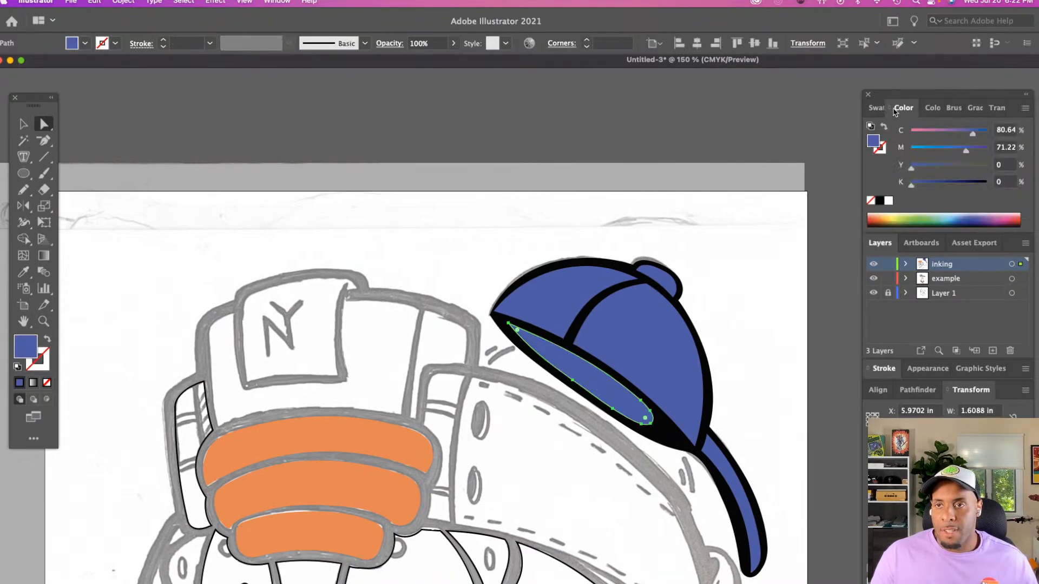
left_click(932, 108)
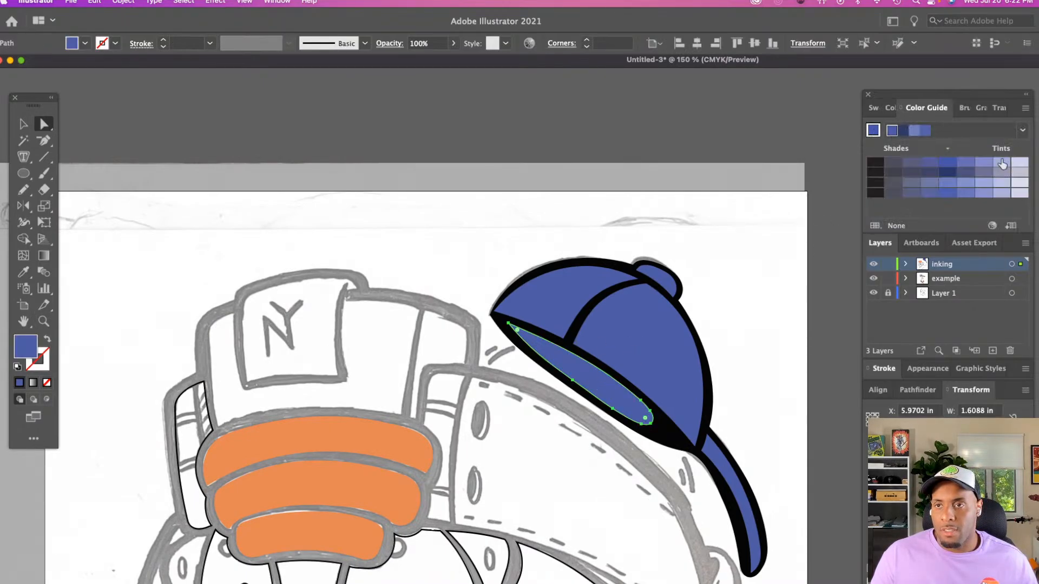
left_click(904, 132)
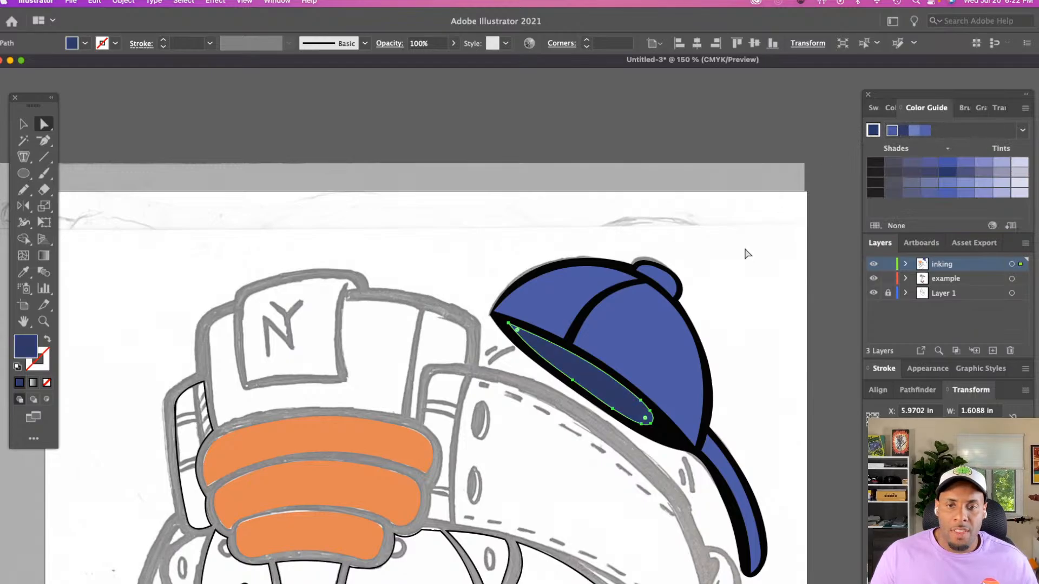
left_click(736, 269)
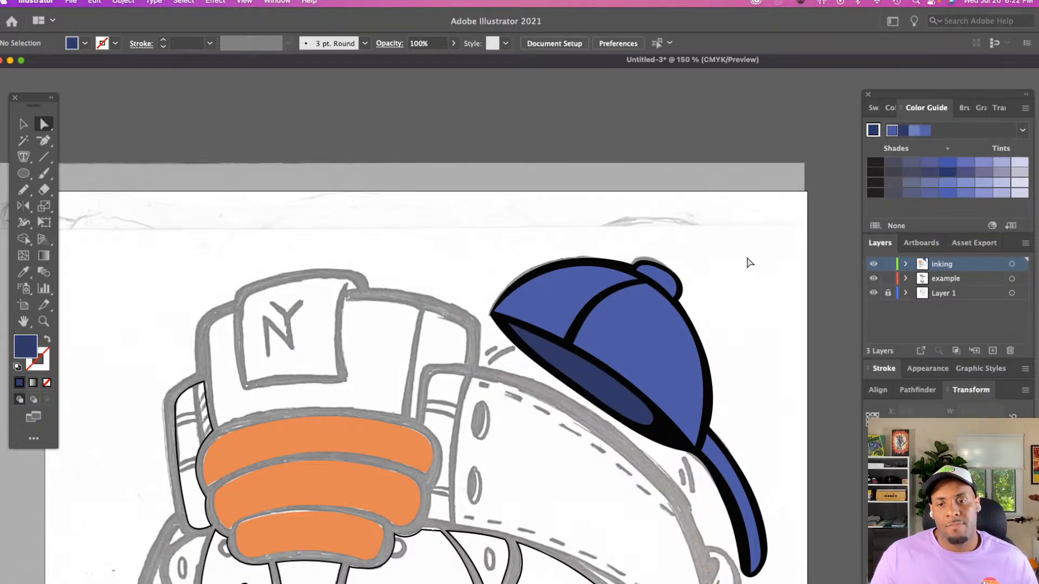
Trace a closed shadow shape about 0.73 in wide along the inner side of the cap's brim with the Pencil tool
key("z")
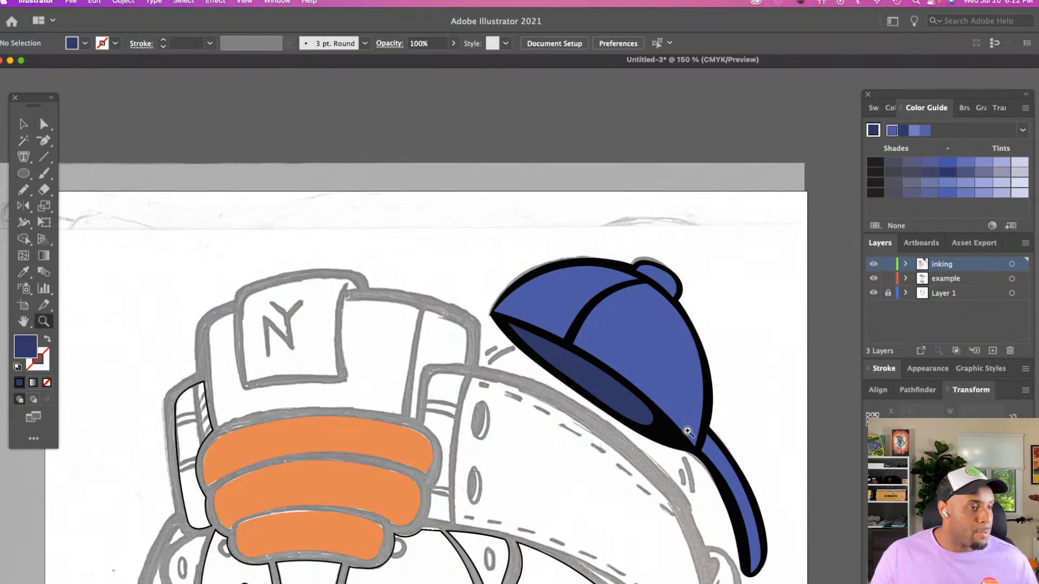
scroll(682, 425, "down", 3)
left_click(686, 406)
scroll(687, 406, "right", 6)
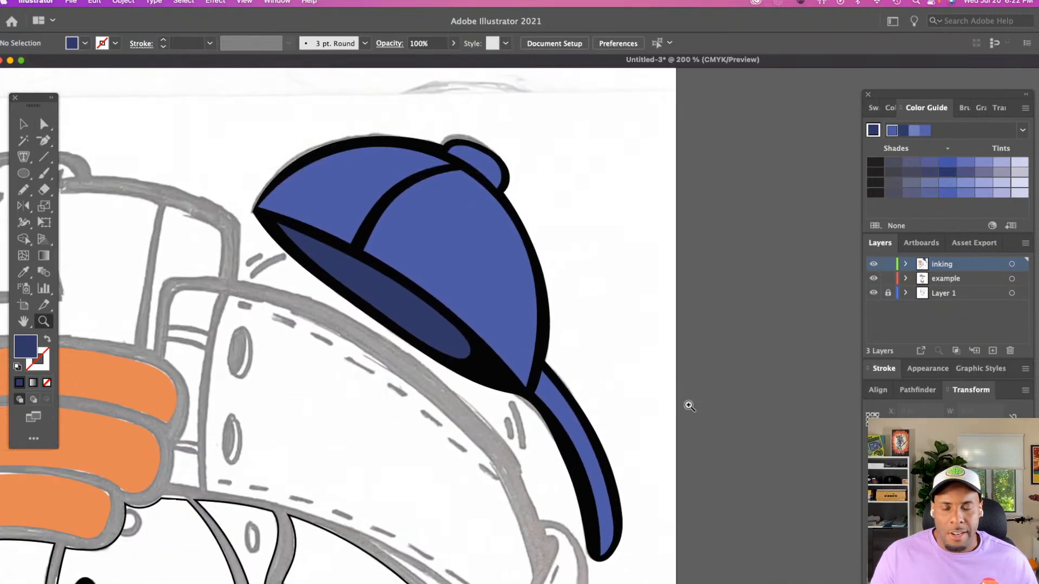
scroll(684, 406, "down", 2)
scroll(683, 406, "down", 1)
left_click(614, 354)
scroll(651, 384, "down", 4)
scroll(652, 384, "right", 3)
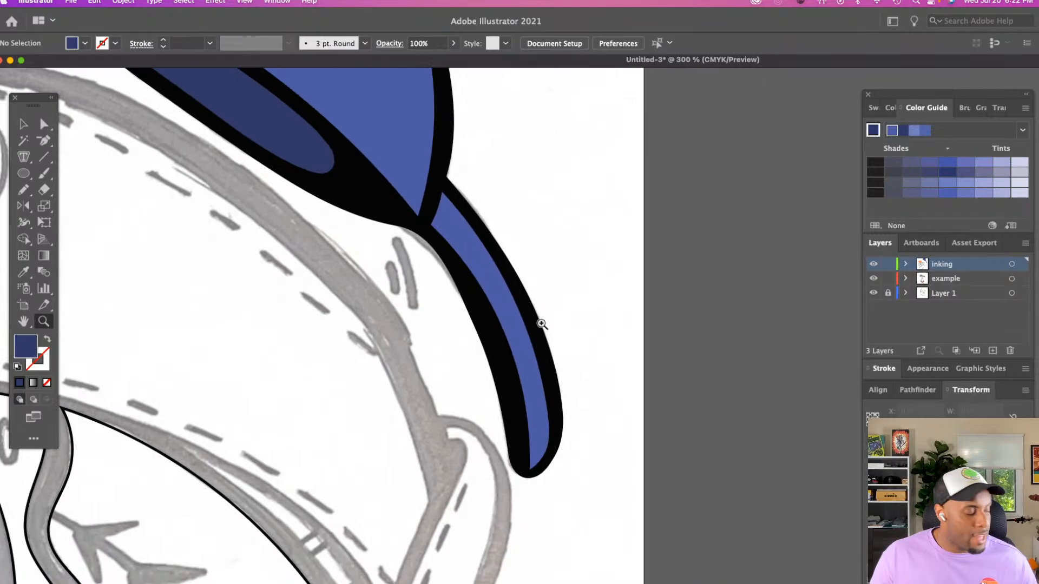
key("n")
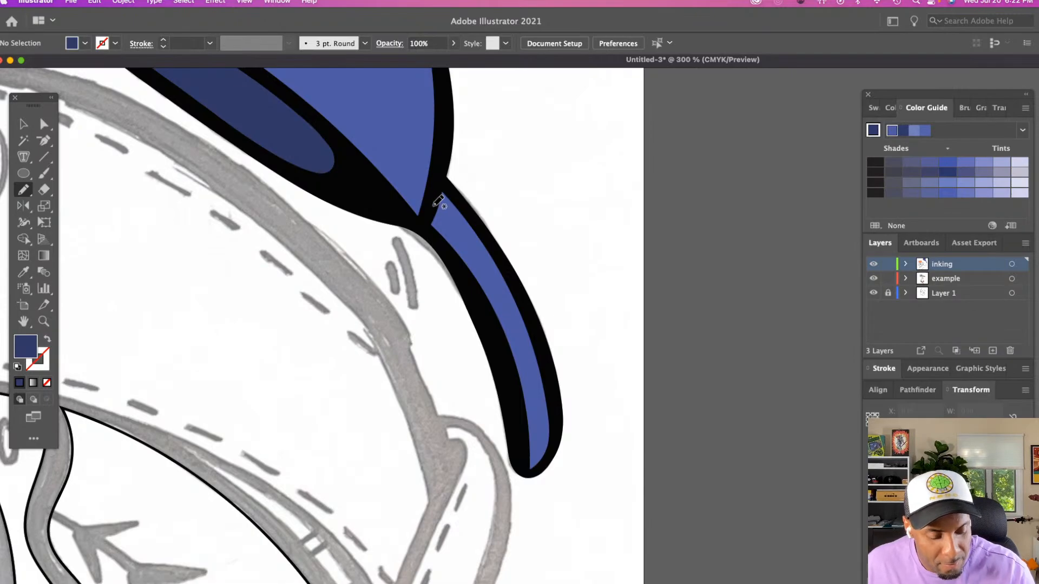
left_click_drag(433, 209, 476, 260)
key("super+z")
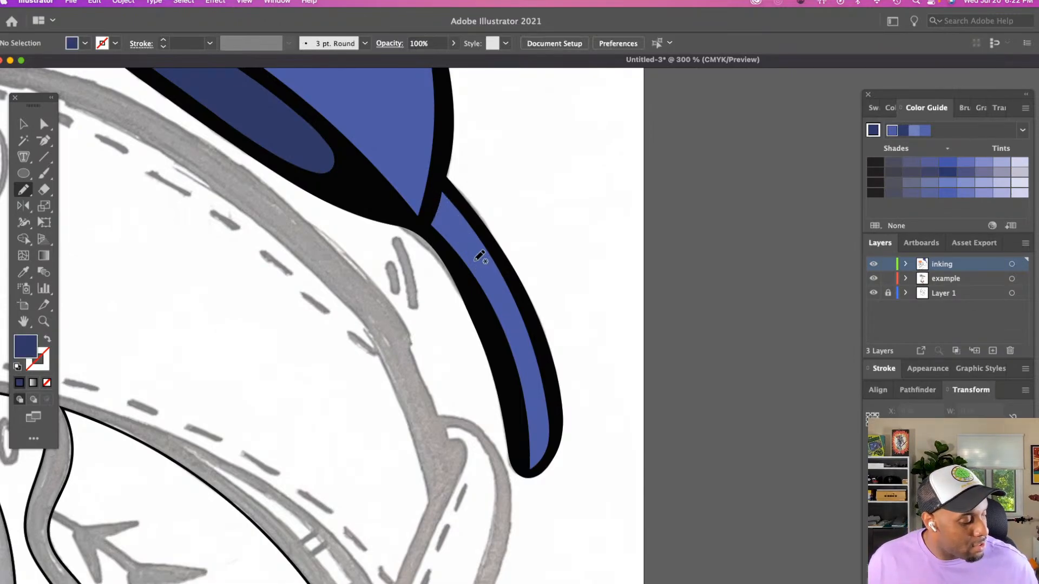
mouse_move(433, 206)
left_mouse_down()
mouse_move(523, 359)
mouse_move(547, 457)
mouse_move(430, 215)
mouse_move(425, 225)
mouse_move(498, 351)
mouse_move(519, 464)
mouse_move(530, 473)
mouse_move(560, 448)
left_mouse_up()
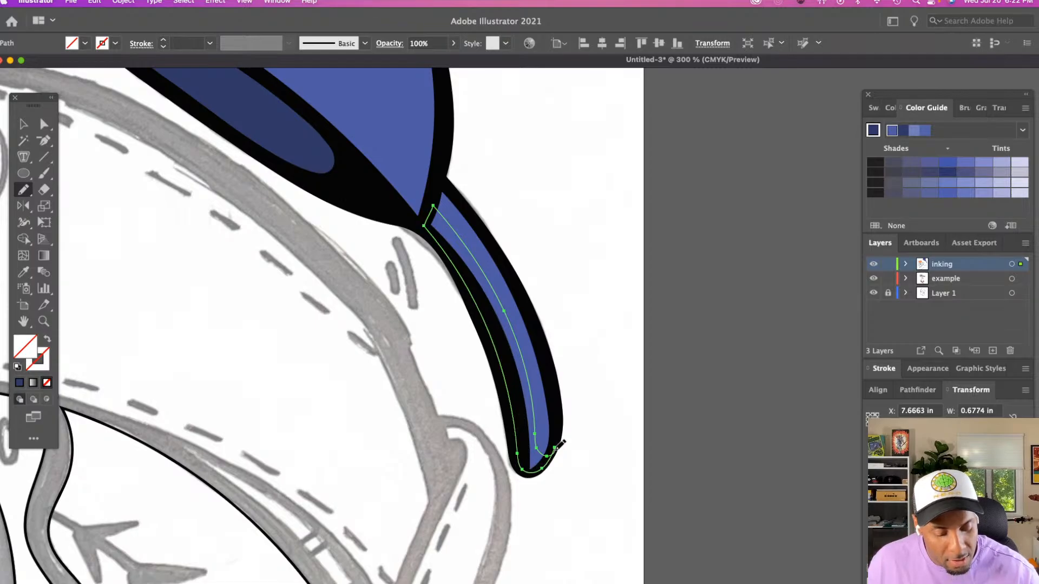
Fill the brim's shadow shape with the dark navy sampled from the cap's inner opening
key("i")
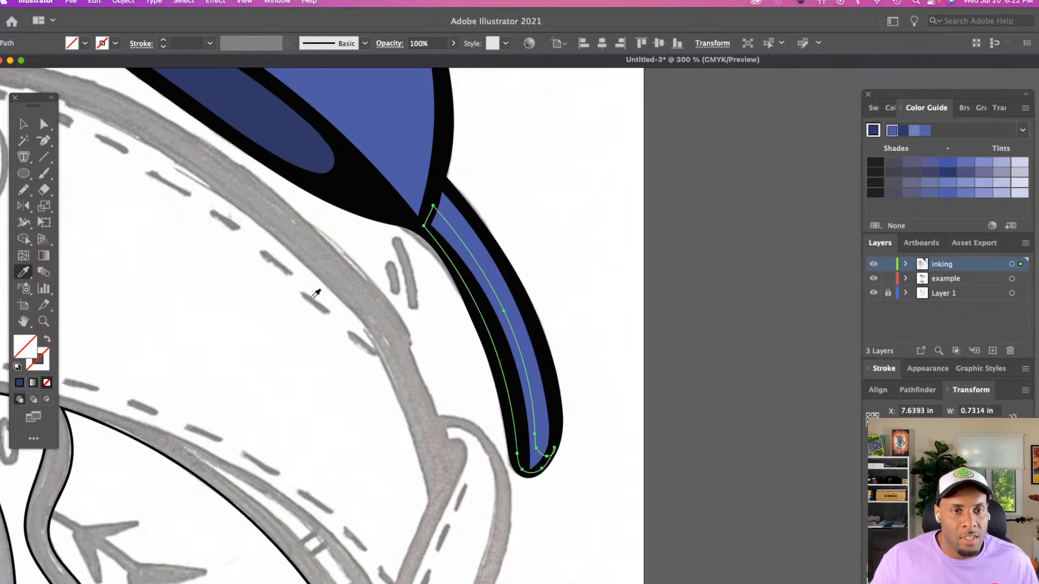
left_click(295, 148)
key("v")
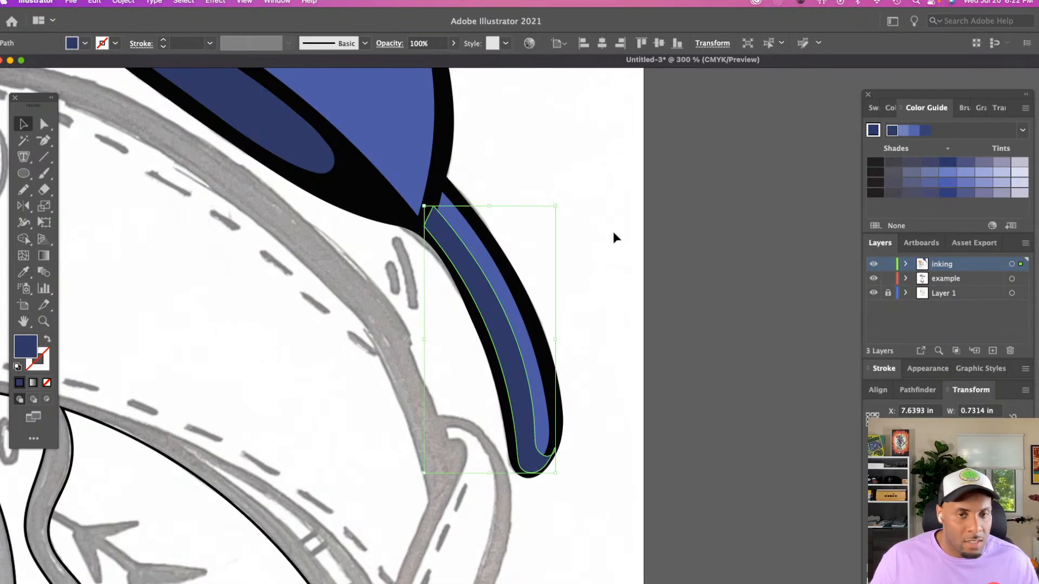
left_click(614, 235)
Duplicate the brim's blue shape in place, isolate the top copy, and cut and paste the shadow shape behind it
left_click(498, 272)
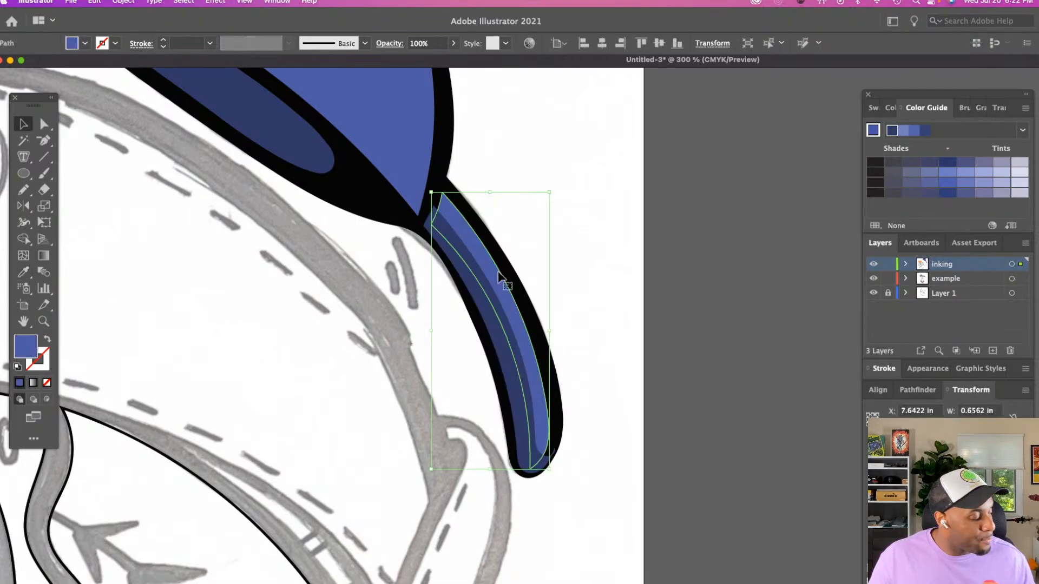
left_click(558, 260)
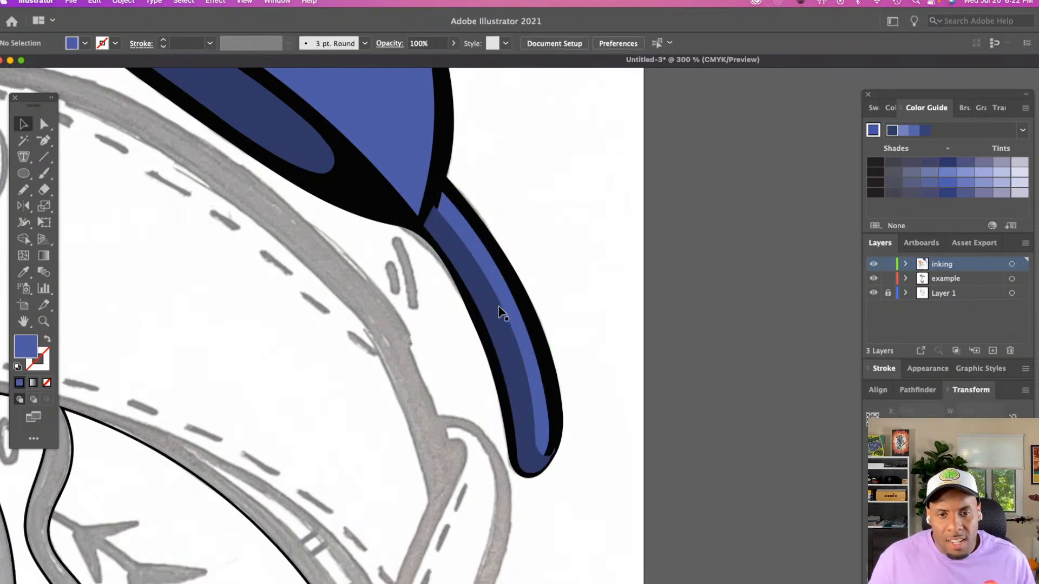
left_click(499, 308)
key("Delete")
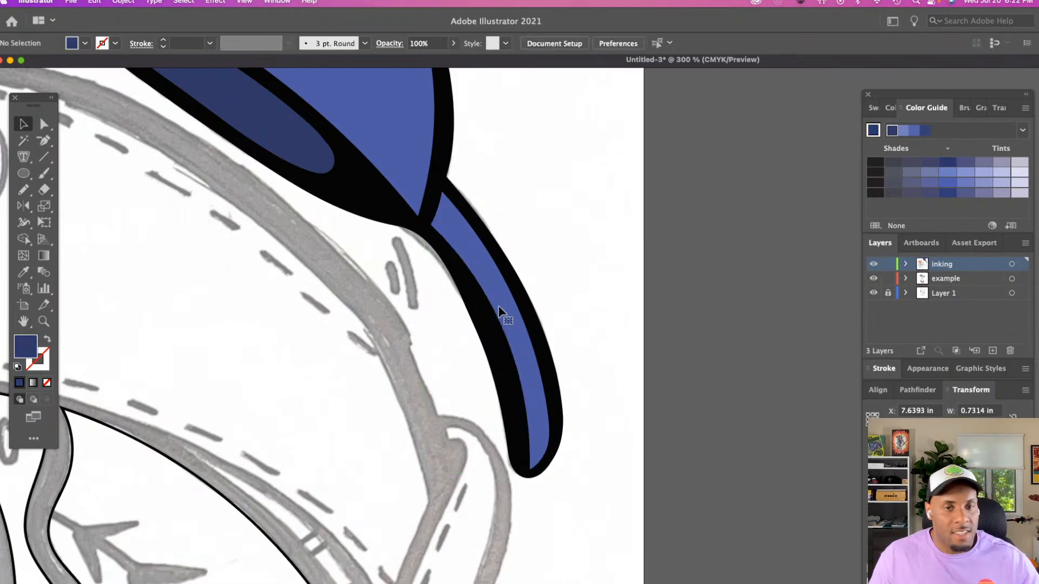
double_click(498, 306)
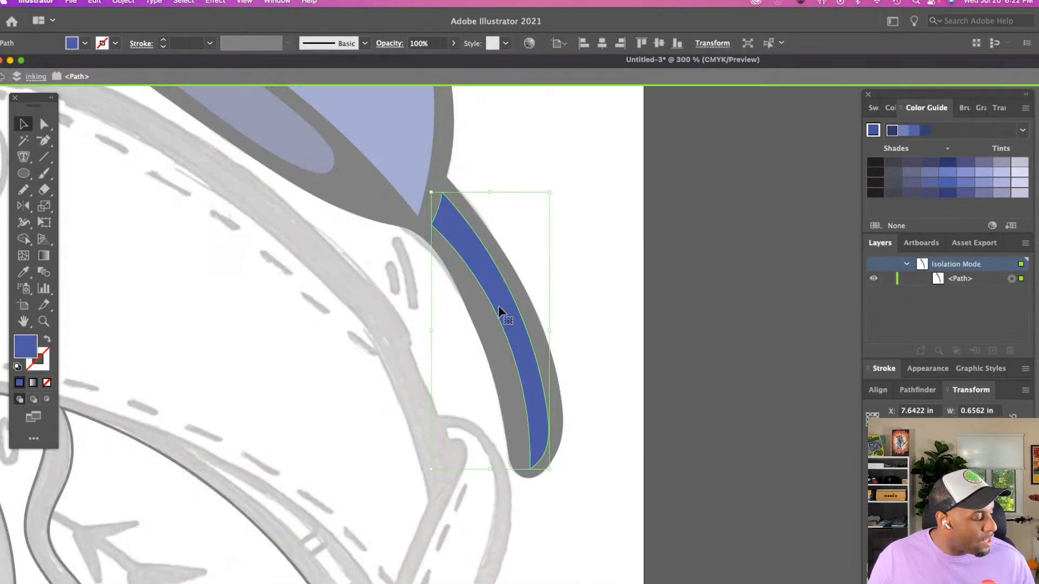
key("super")
key("super+b")
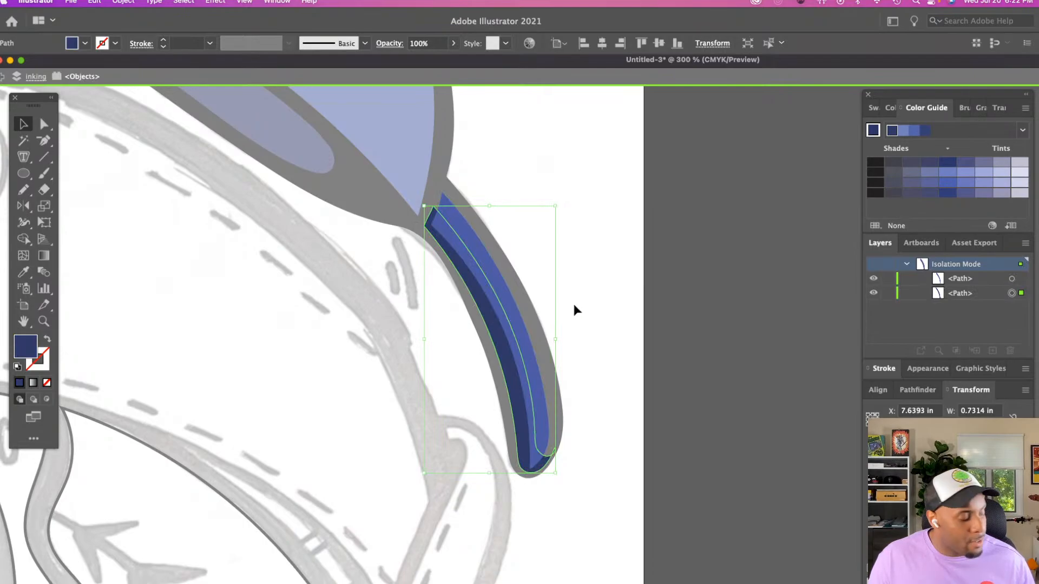
Make a clipping mask from the brim copy and its shadow shape, and leave isolation mode
left_click(504, 295, "shift")
right_click(504, 295)
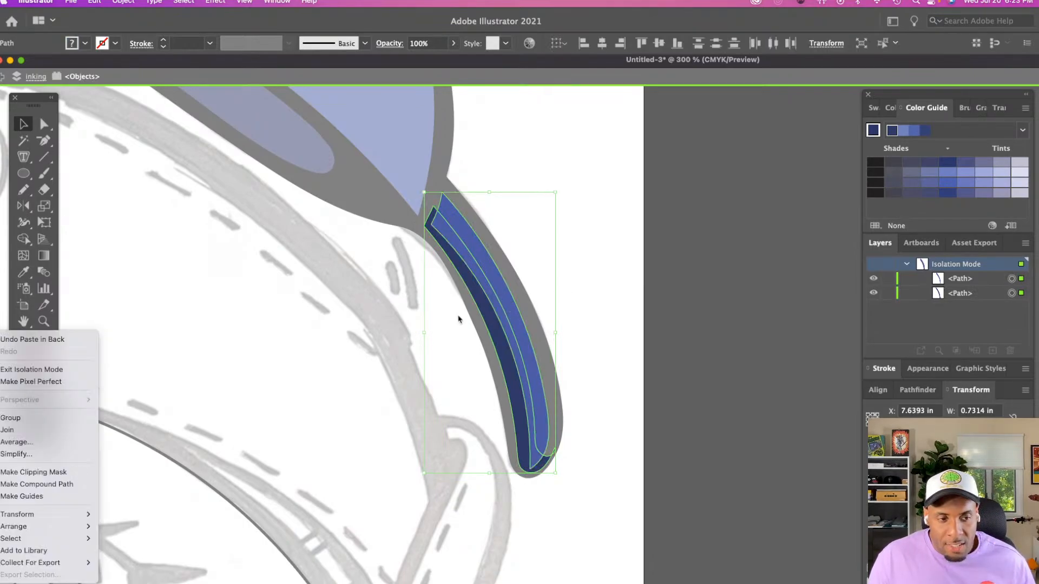
left_click(49, 472)
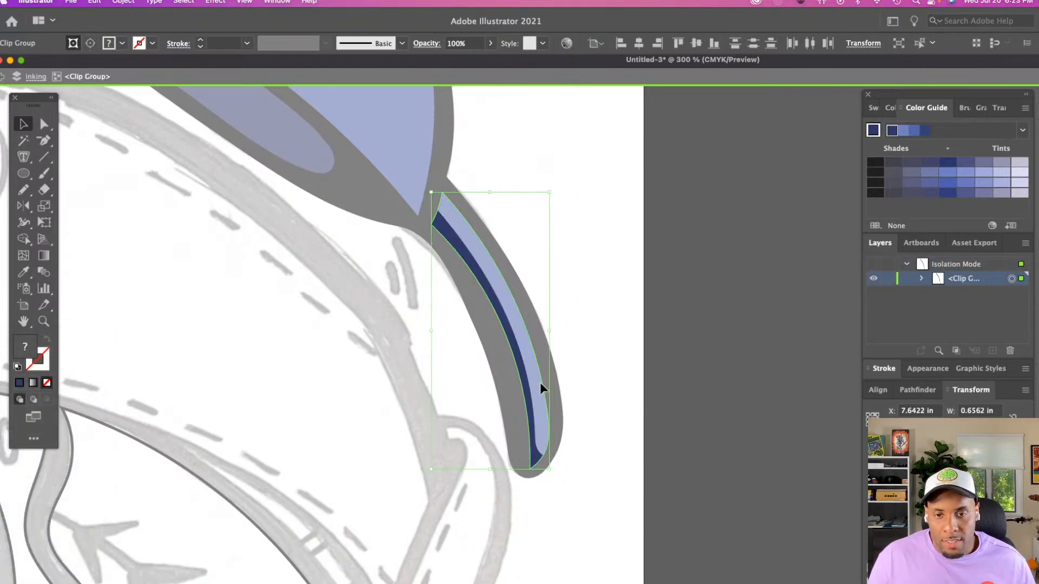
left_click(626, 299)
double_click(625, 297)
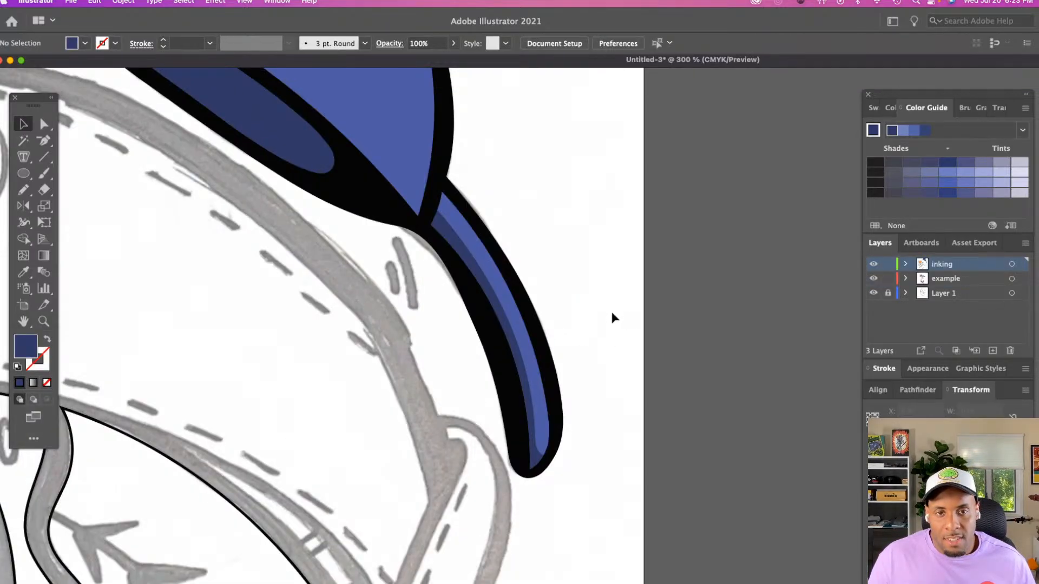
Trace a closed shadow shape about 2.4 in wide along the crown's lower edge and back side with the Pencil tool
key("z")
left_click(534, 310, "alt")
scroll(556, 312, "up", 1)
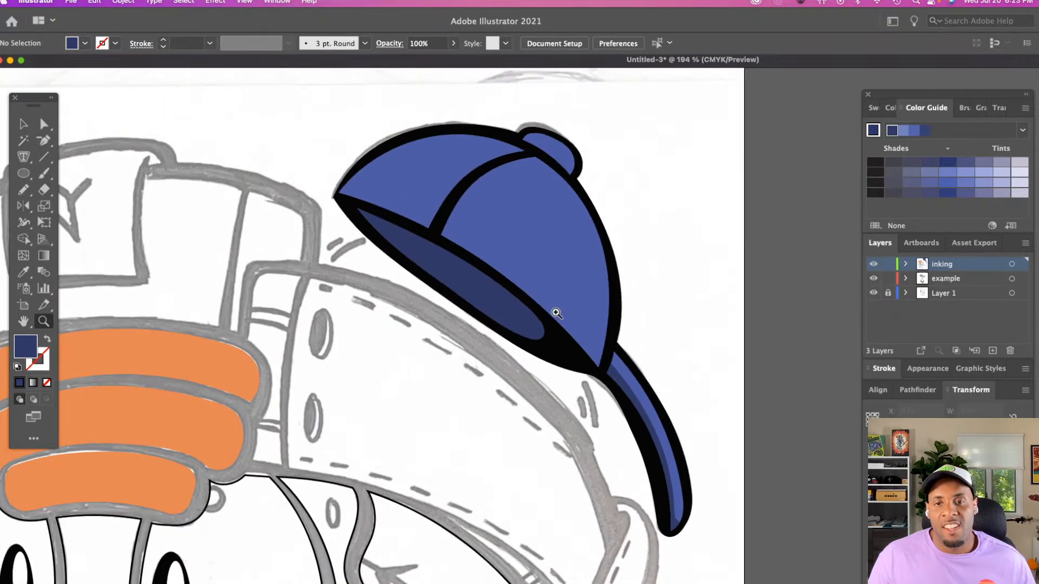
scroll(555, 312, "up", 2)
scroll(556, 313, "up", 3)
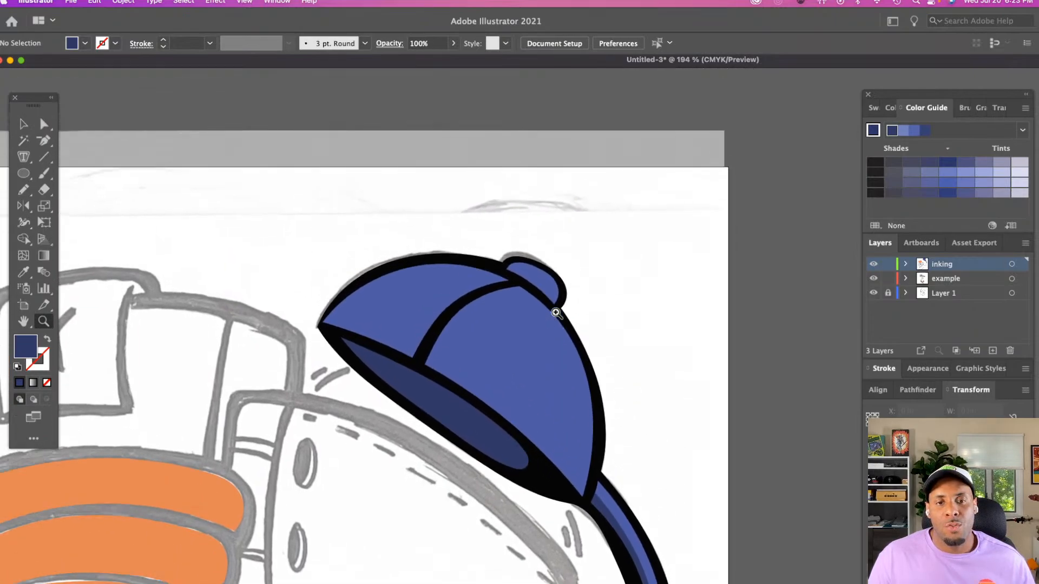
left_click(555, 380)
scroll(552, 373, "down", 3)
scroll(551, 367, "right", 5)
key("n")
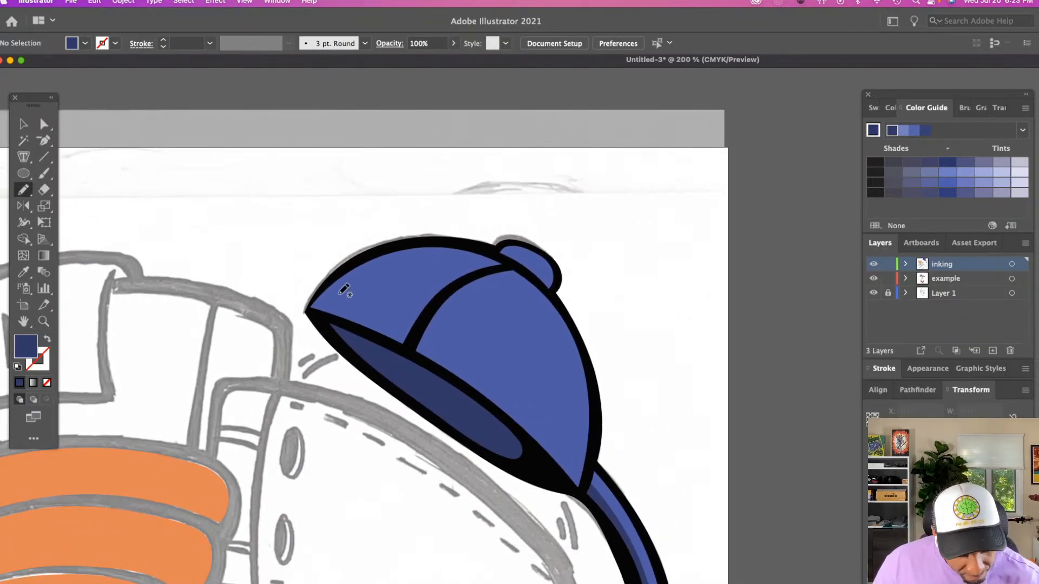
mouse_move(315, 297)
left_mouse_down()
mouse_move(425, 338)
mouse_move(528, 410)
mouse_move(545, 410)
mouse_move(559, 388)
mouse_move(550, 295)
left_mouse_up()
mouse_move(312, 297)
left_mouse_down()
mouse_move(307, 313)
mouse_move(372, 327)
mouse_move(448, 367)
mouse_move(520, 422)
mouse_move(568, 484)
left_mouse_up()
mouse_move(550, 296)
left_mouse_down()
mouse_move(589, 378)
mouse_move(579, 489)
left_mouse_up()
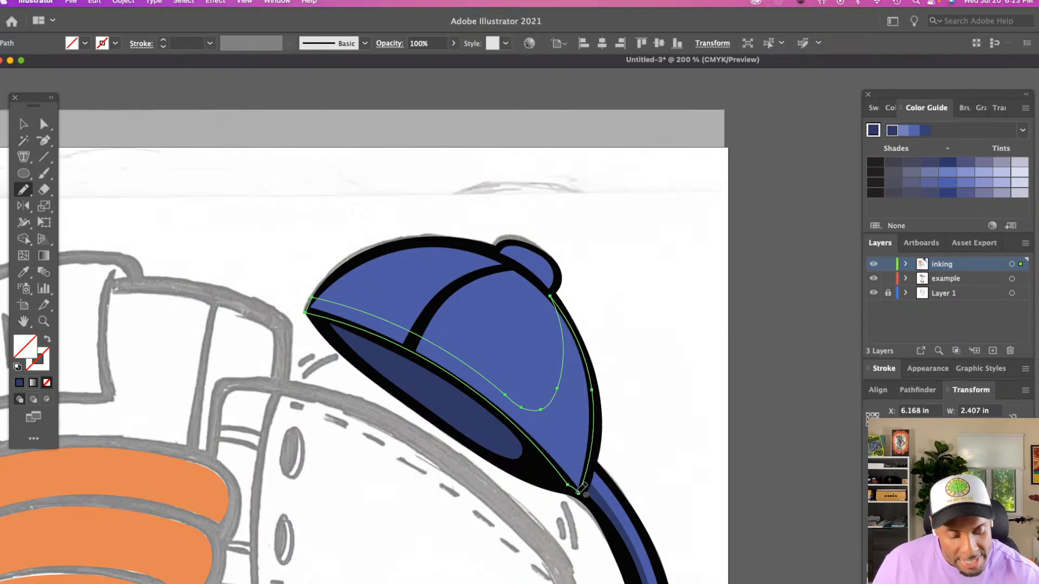
Fill the crown's shadow shape with the dark navy sampled from the cap's inner opening
key("i")
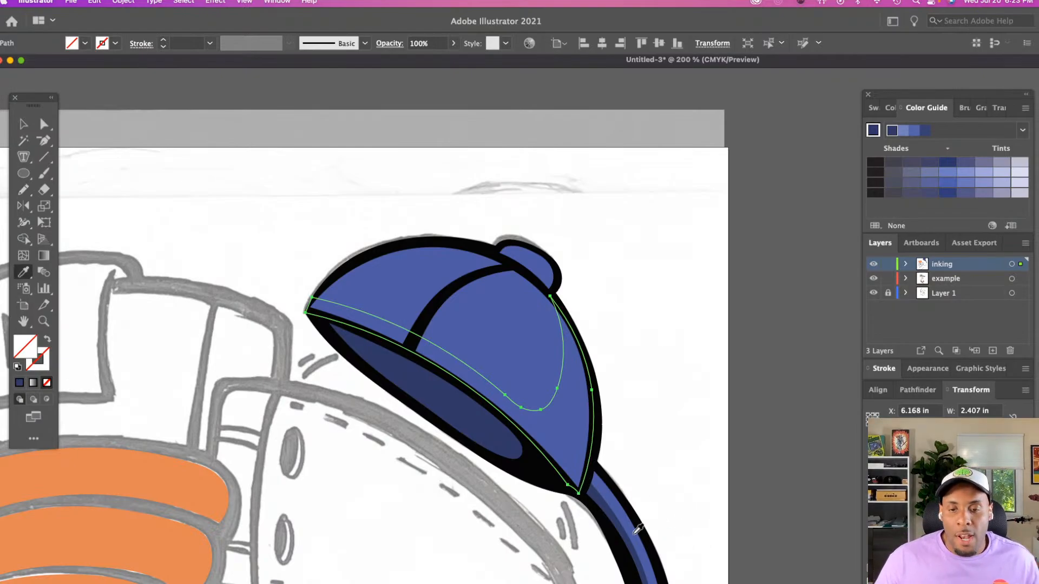
left_click(490, 431)
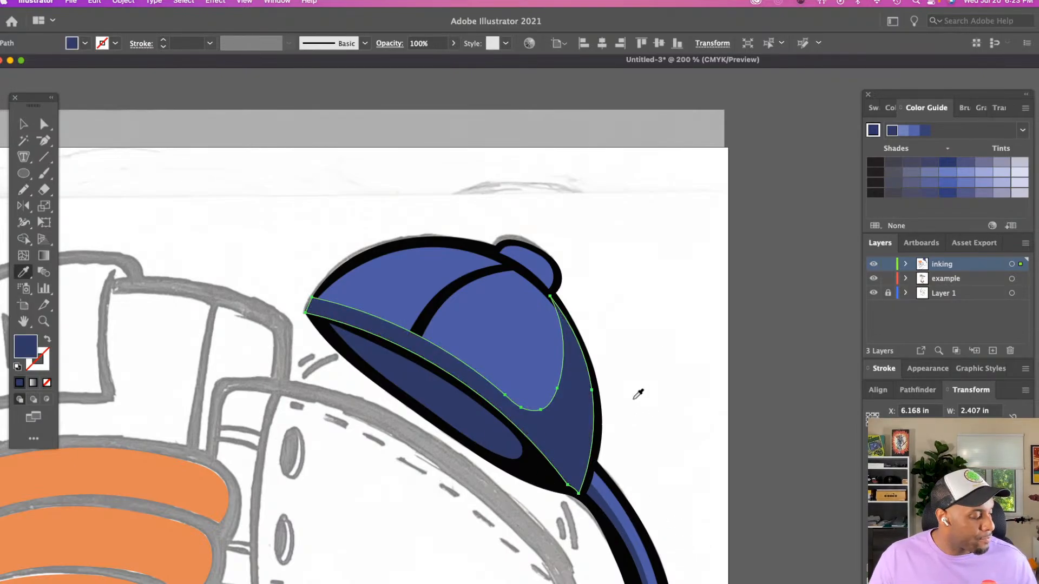
key("v")
left_click(647, 373)
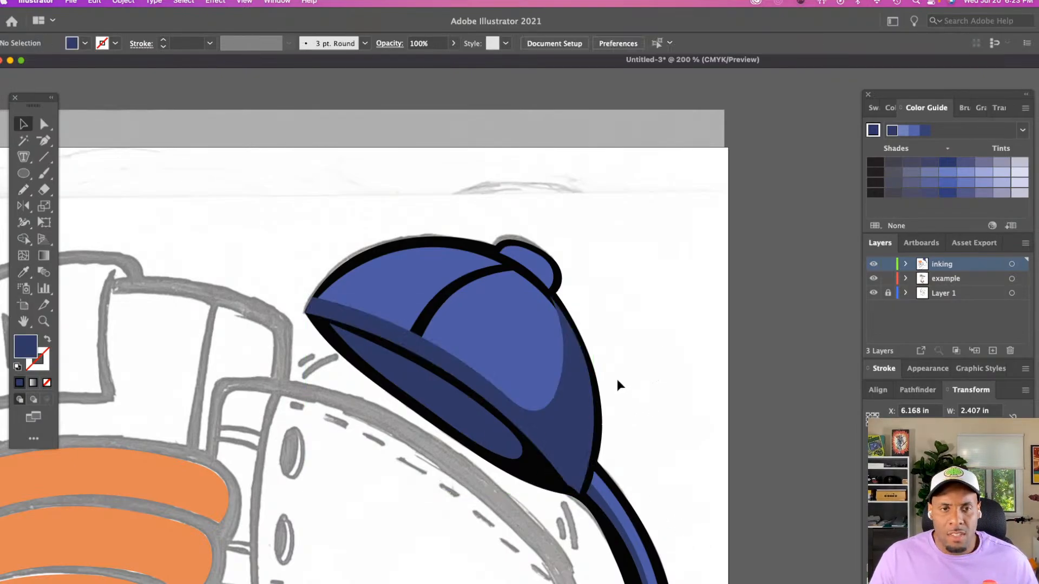
Duplicate the crown's blue shape in place, isolate the top copy, and cut and paste the crown shadow behind it
left_click(583, 399)
left_click(524, 371)
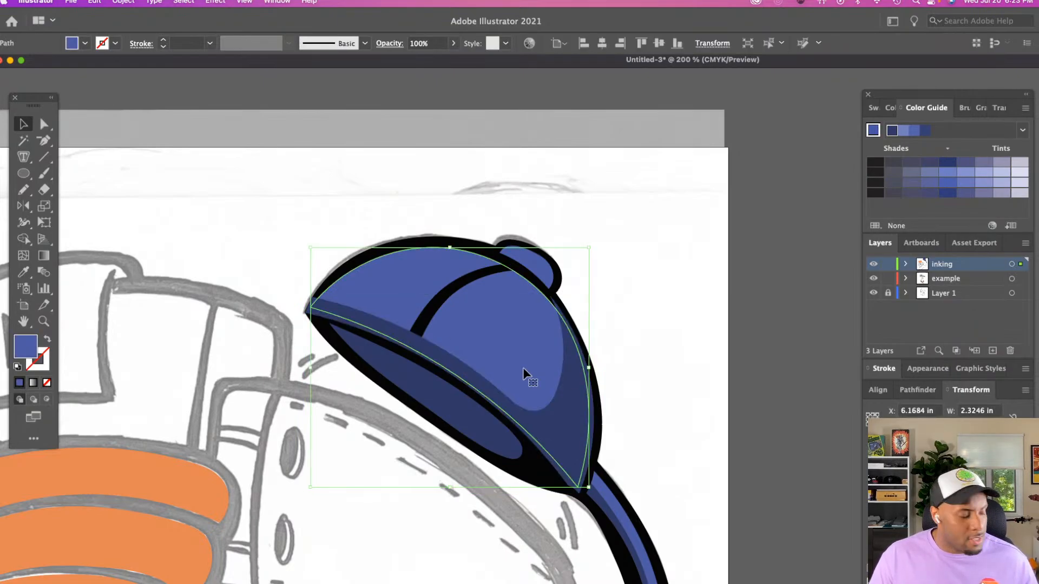
key("a")
left_click(635, 366)
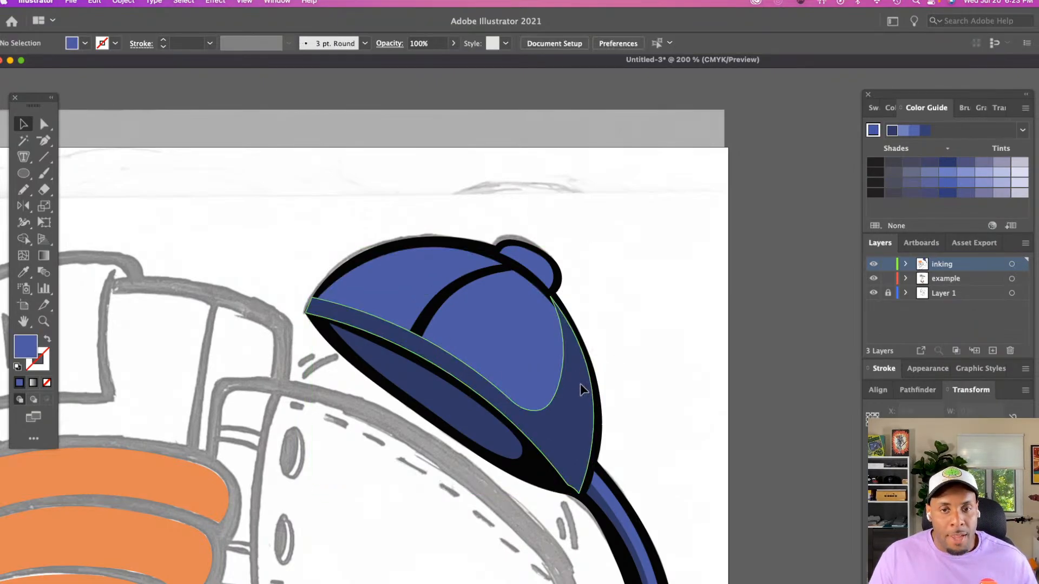
left_click(581, 385)
key("super+x")
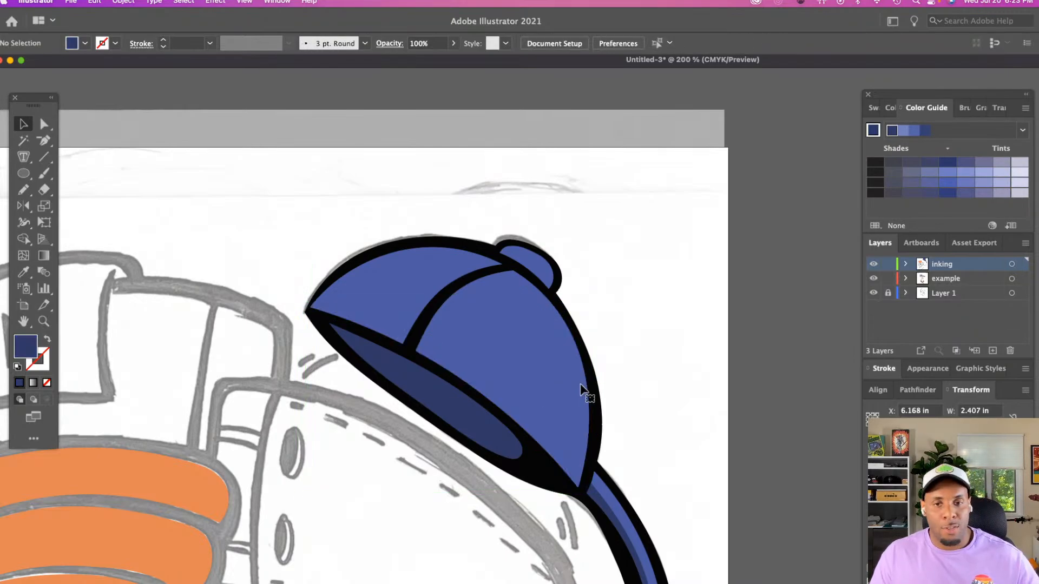
double_click(567, 388)
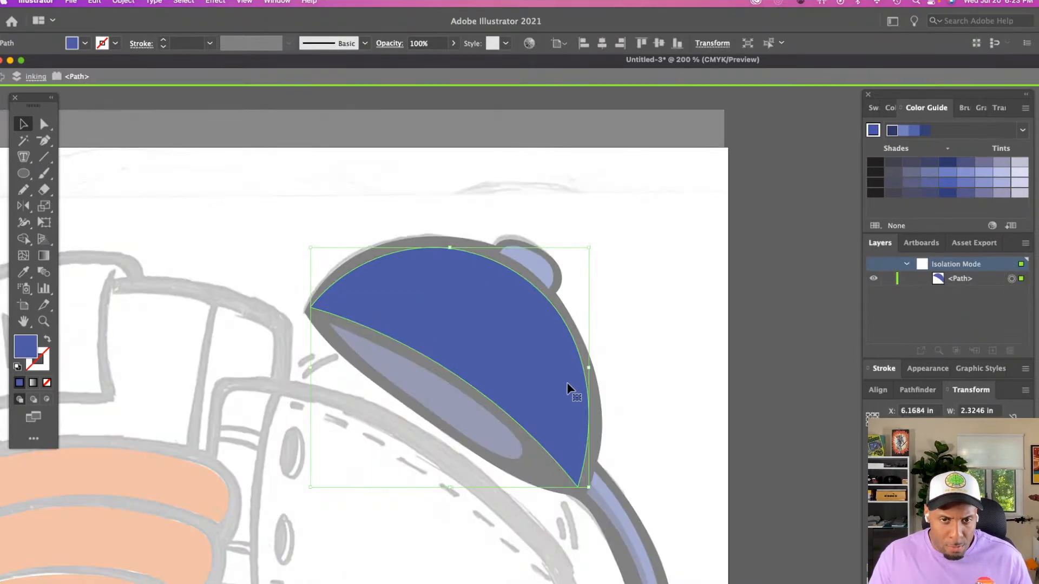
key("super+b")
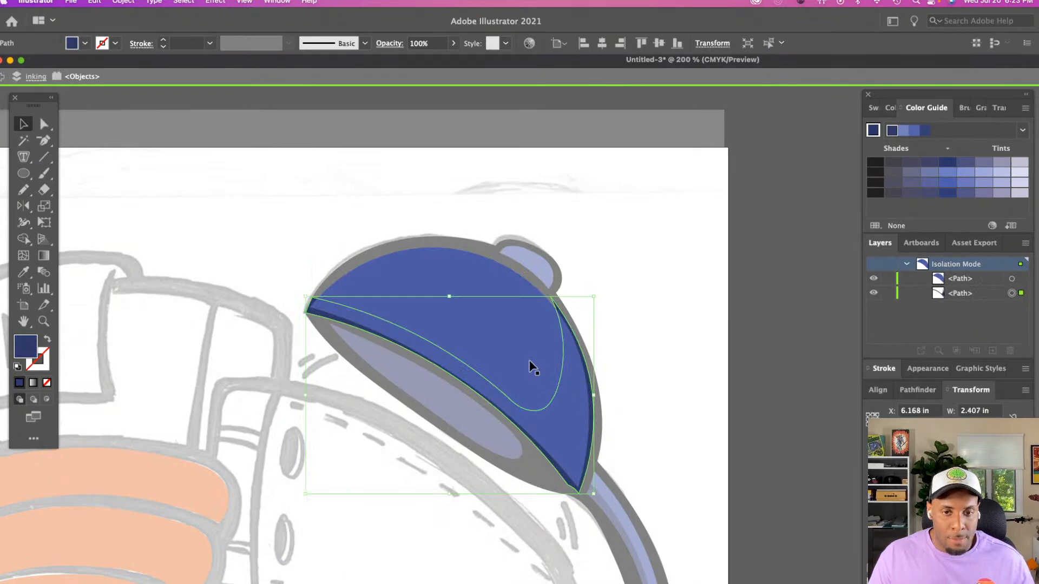
Make a clipping mask from the crown copy and its shadow shape, and leave isolation mode
left_click(531, 367, "shift")
right_click(530, 367)
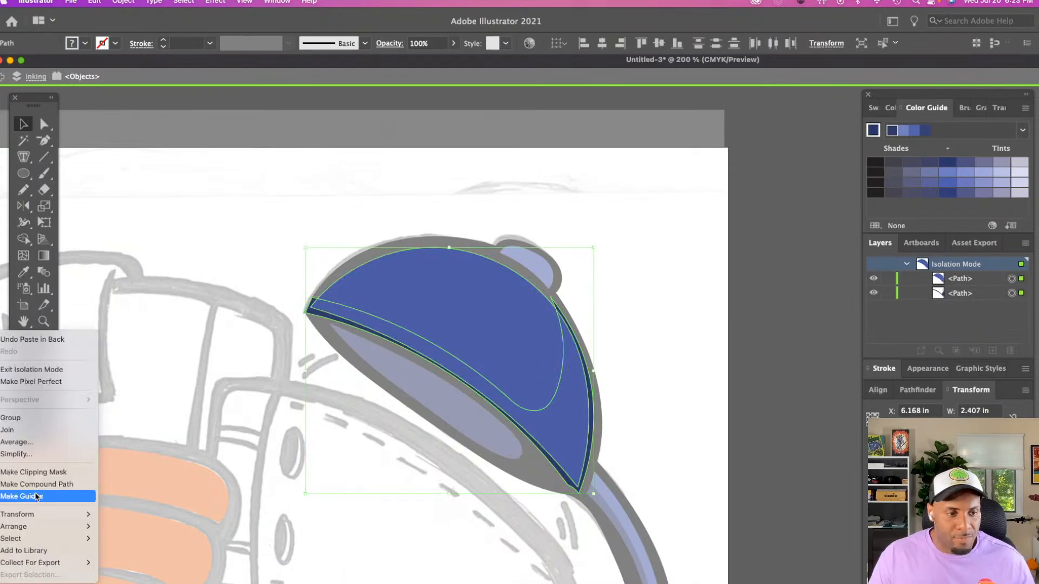
left_click(32, 472)
double_click(681, 368)
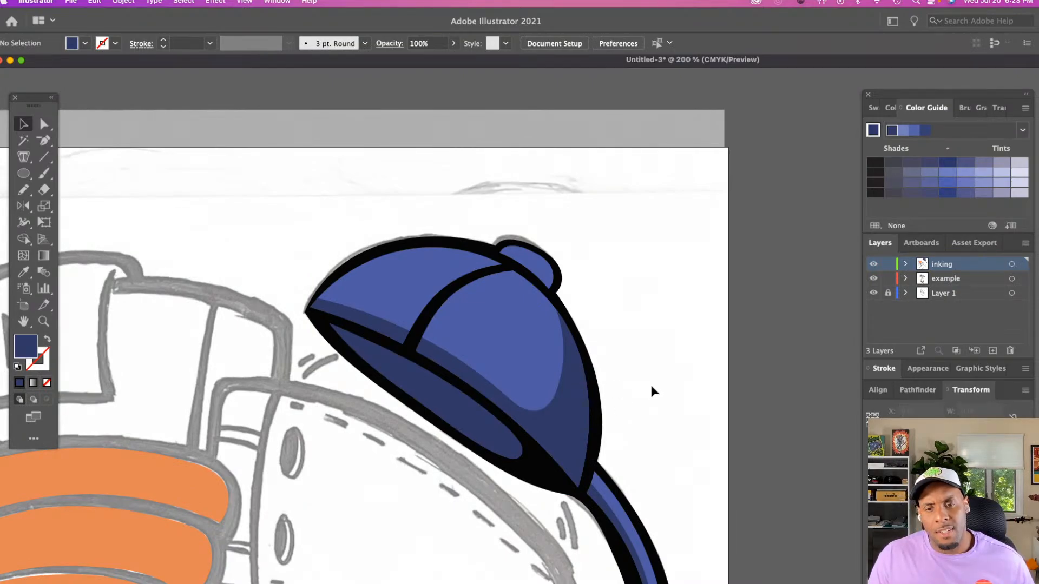
Trace a closed shadow shape about 0.35 in wide along the lower and back edges of the cap's top button with the Pencil tool
scroll(645, 371, "down", 2)
key("z")
left_click(595, 325)
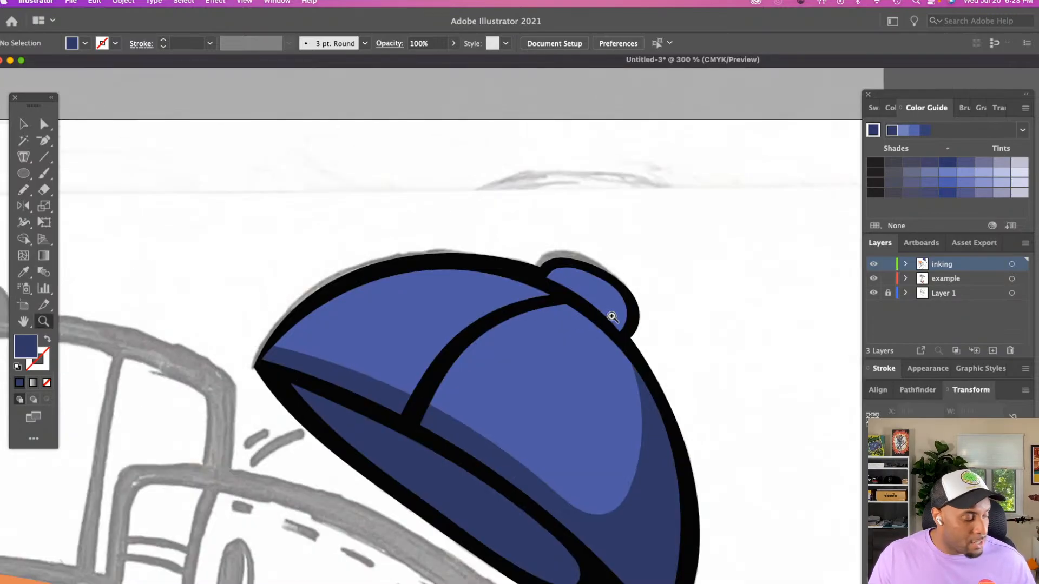
key("n")
scroll(617, 312, "right", 3)
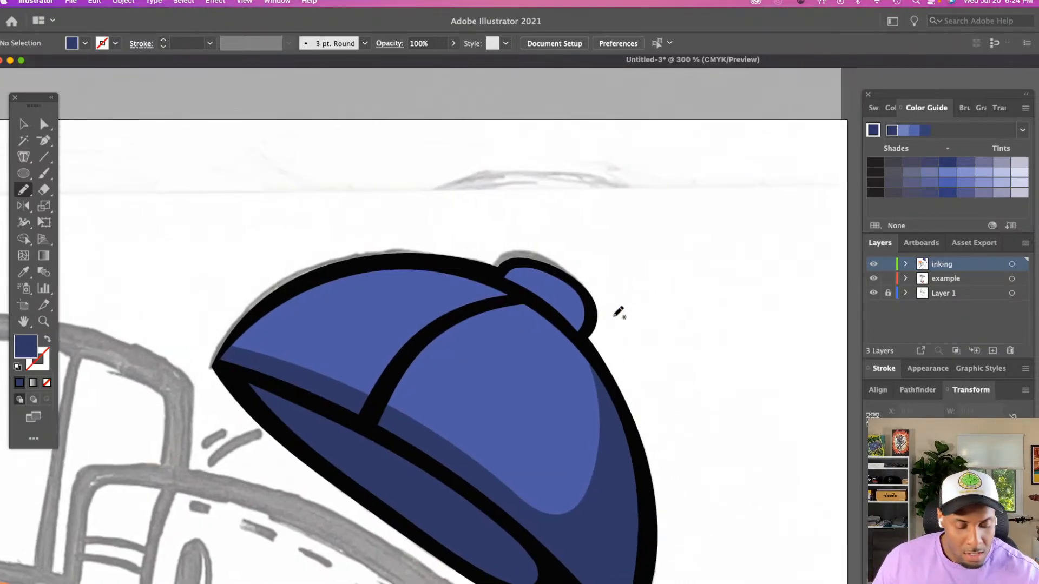
mouse_move(548, 265)
left_mouse_down()
mouse_move(566, 285)
mouse_move(559, 294)
mouse_move(527, 290)
mouse_move(579, 335)
mouse_move(589, 306)
mouse_move(557, 264)
left_mouse_up()
Fill the button's shadow shape with the dark navy sampled from the crown's shadow
key("i")
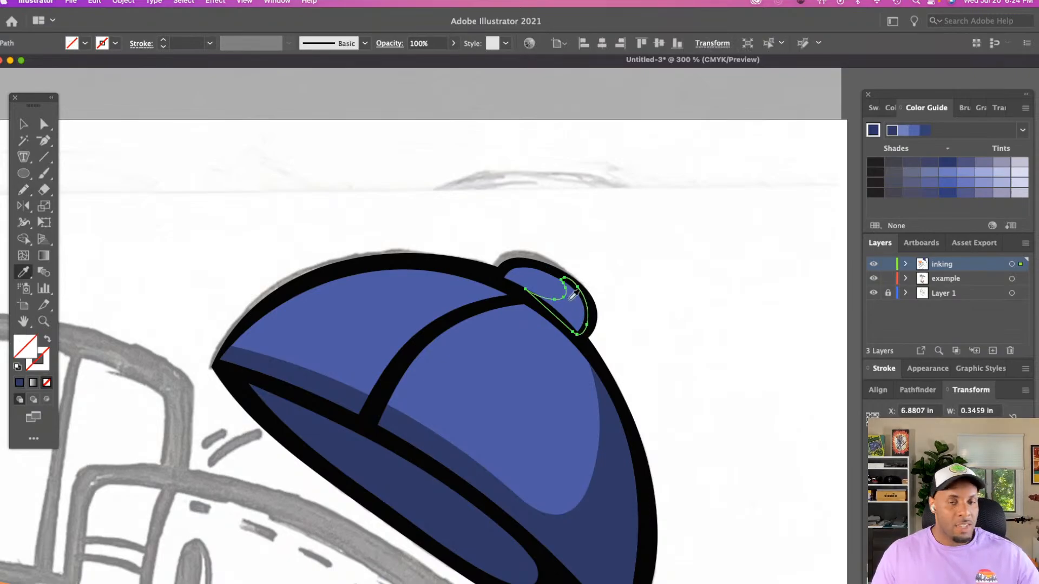
left_click(603, 427)
key("v")
left_click(674, 313)
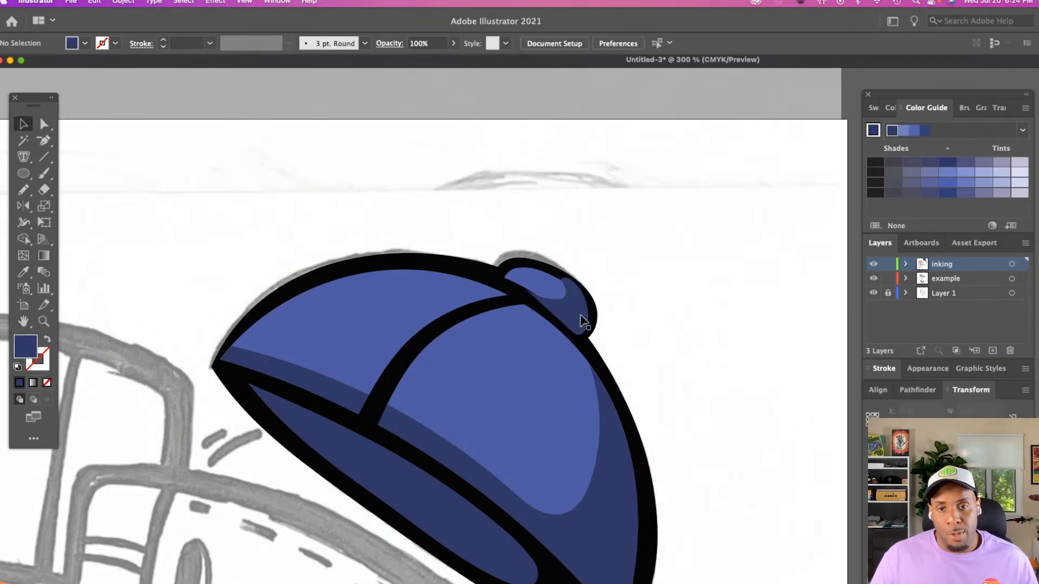
Duplicate the button's blue shape in place, isolate the top copy, and cut and paste the button shadow behind it
left_click(547, 291)
left_click(547, 291)
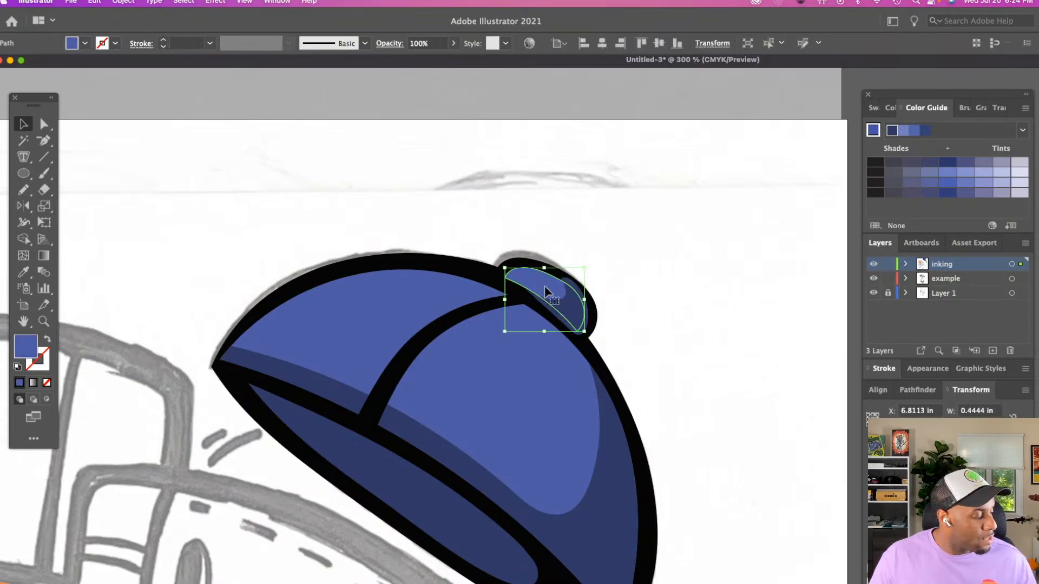
left_click(567, 304)
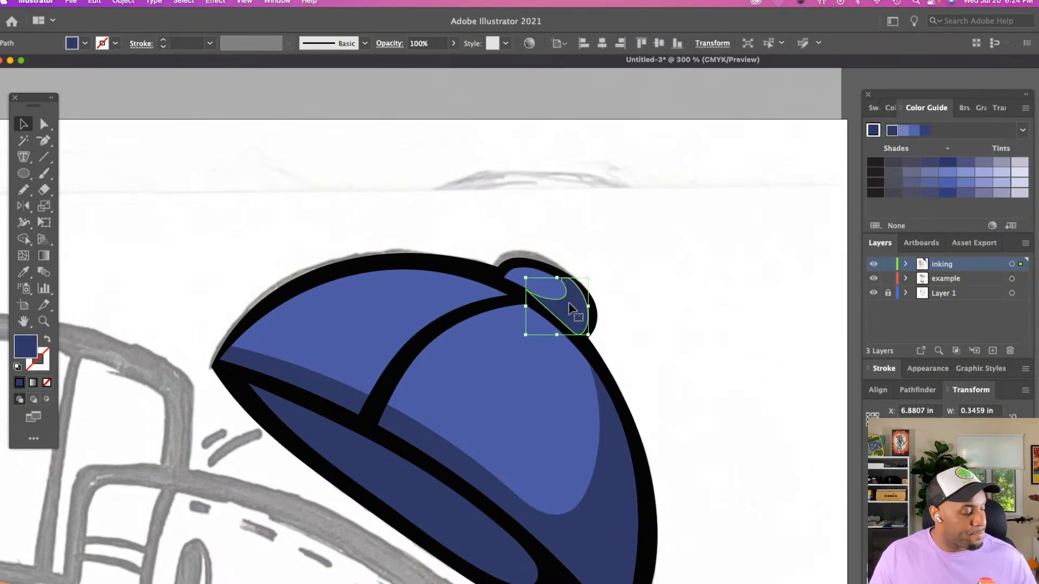
left_click(569, 308)
double_click(569, 308)
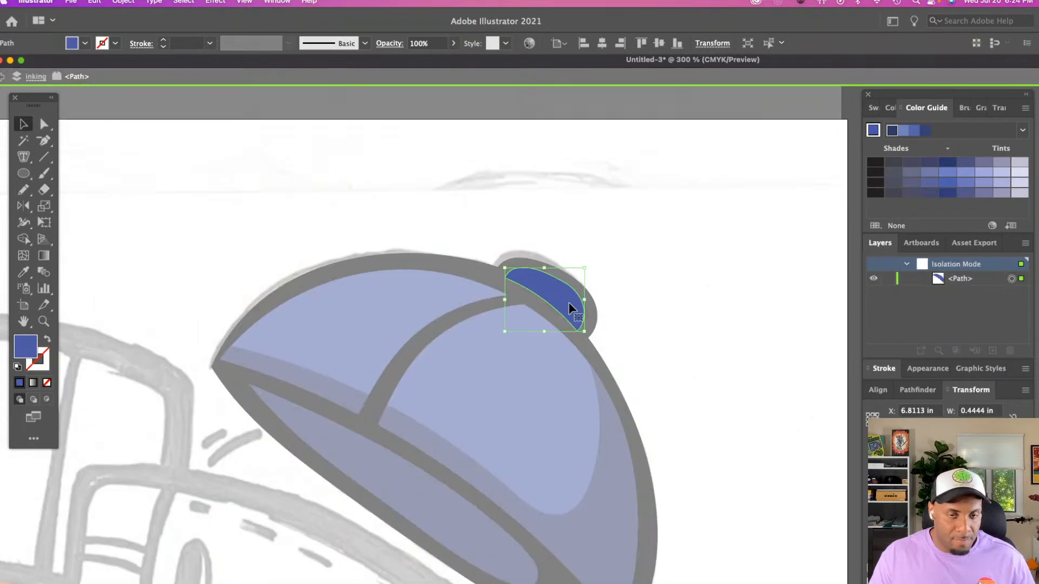
key("super+b")
Make a clipping mask from the button copy and its shadow shape, and leave isolation mode
left_click(548, 280, "shift")
right_click(548, 281)
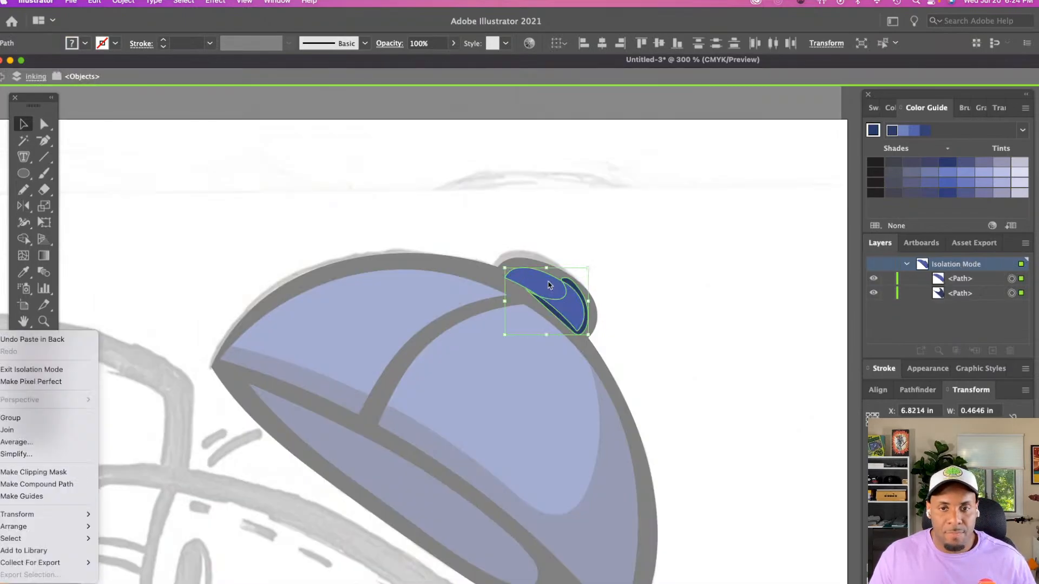
left_click(33, 472)
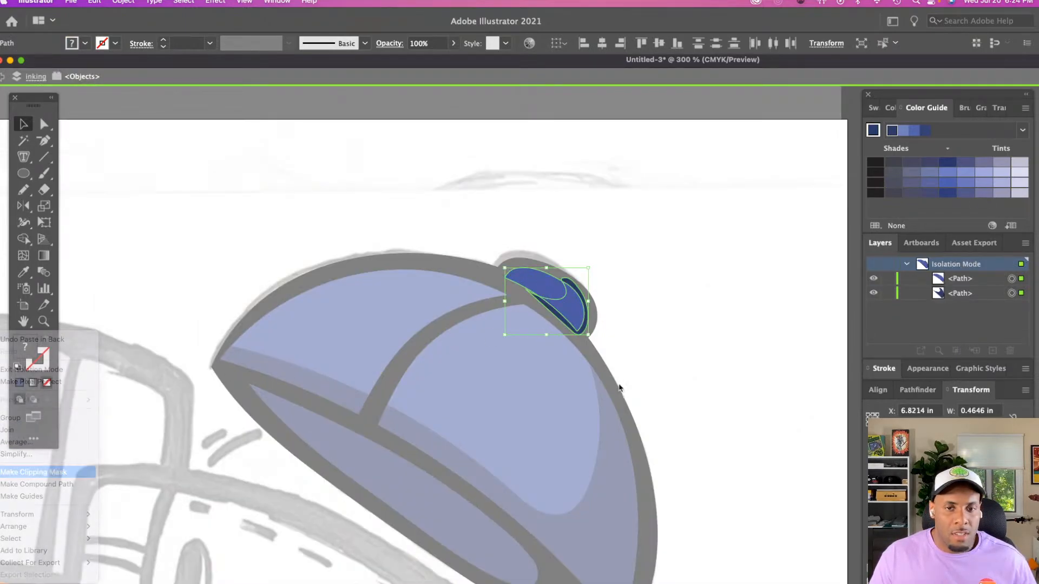
key("Escape")
Trace a closed outline about 2.9 in wide around the panel above the orange bands with the Pencil tool, crossing the NY patch
key("z")
left_click(631, 337, "alt")
left_click(610, 337, "alt")
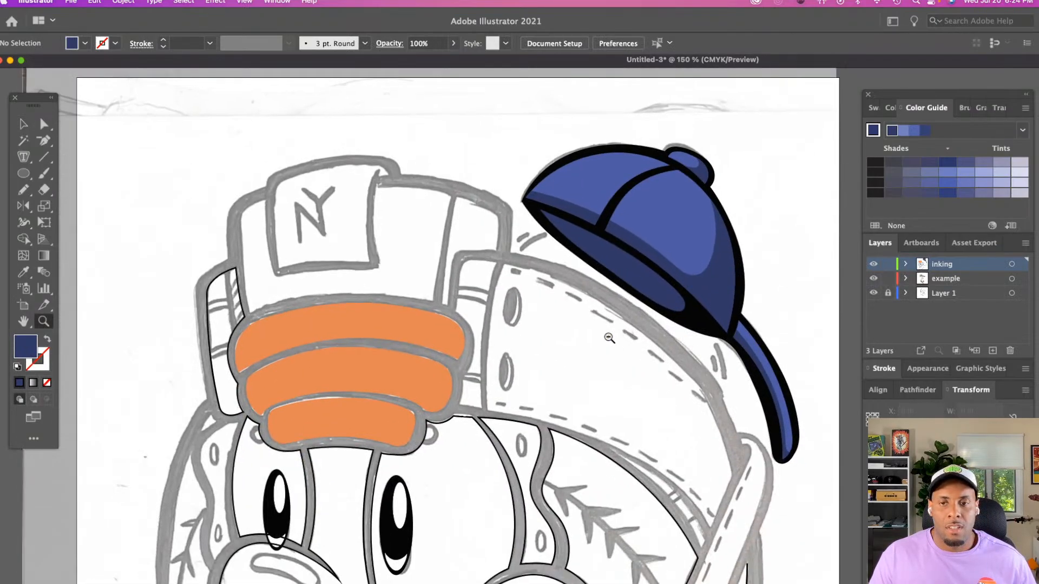
left_click(609, 337, "alt")
left_click(608, 337, "alt")
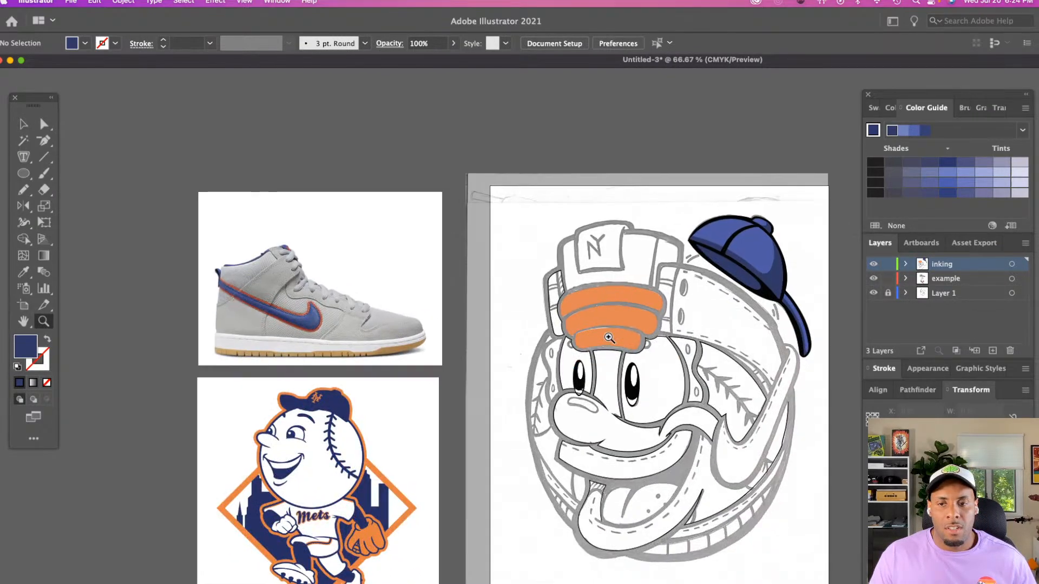
scroll(608, 338, "right", 3)
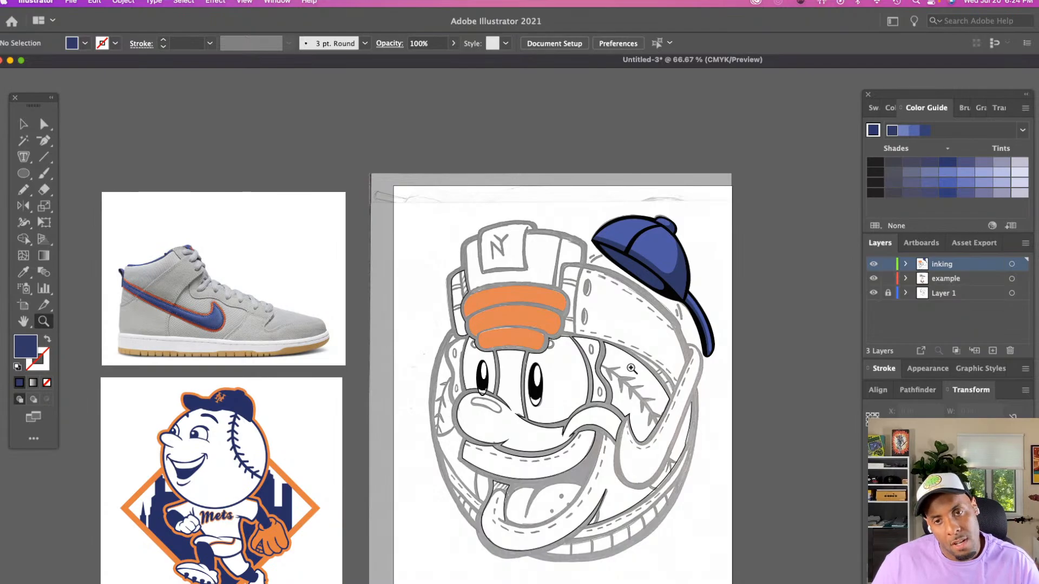
left_click(534, 351)
left_click(586, 373)
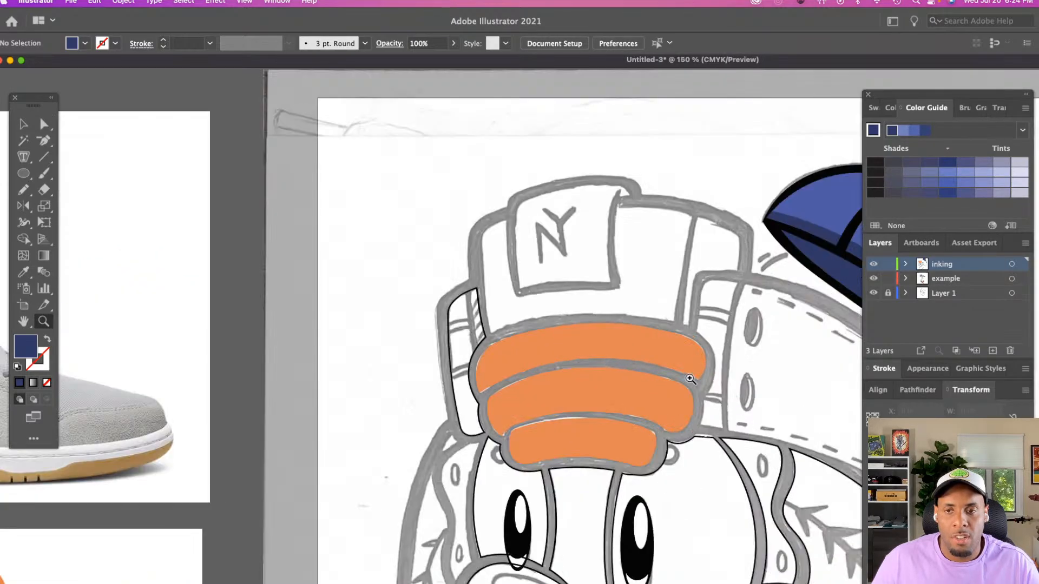
left_click(690, 379)
scroll(595, 360, "right", 2)
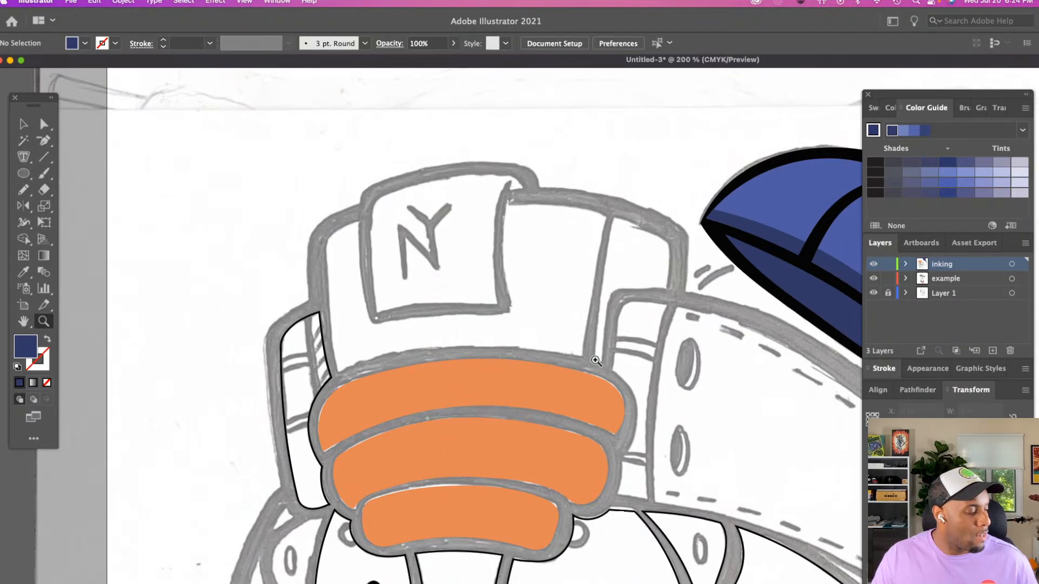
key("n")
scroll(595, 360, "right", 2)
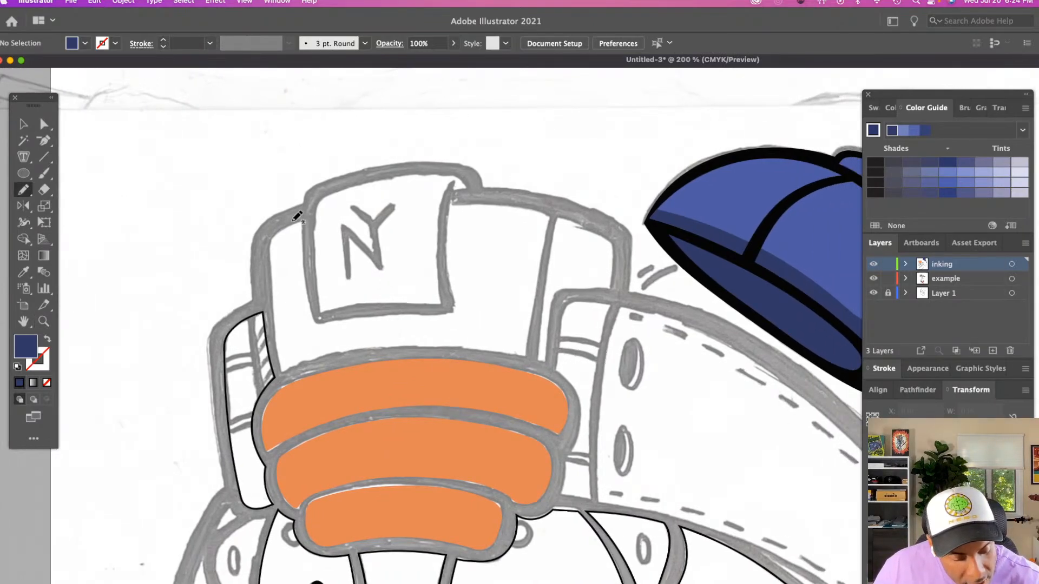
mouse_move(297, 217)
left_mouse_down()
mouse_move(270, 262)
mouse_move(282, 370)
left_mouse_up()
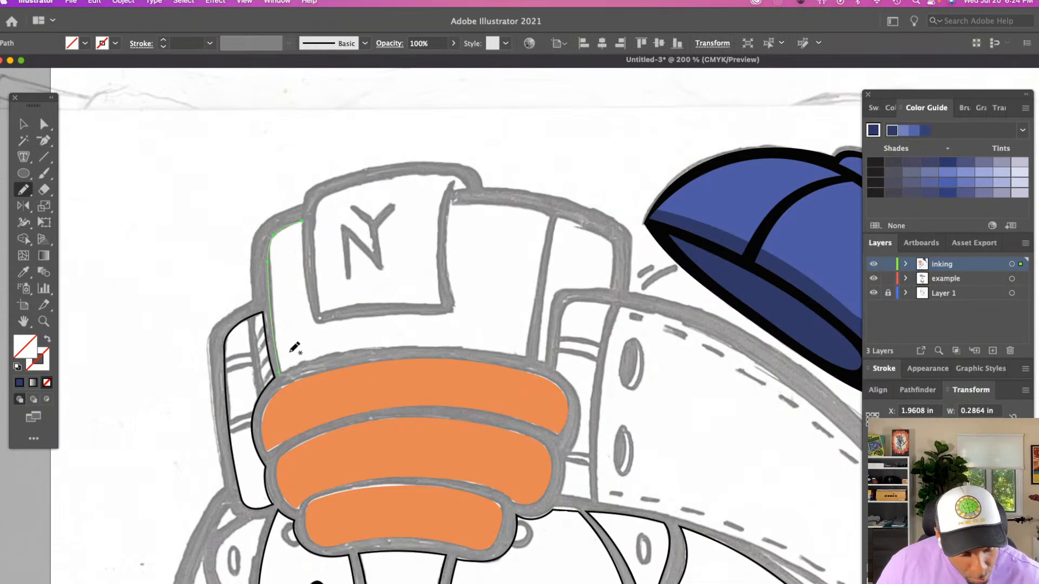
left_click_drag(283, 370, 349, 348)
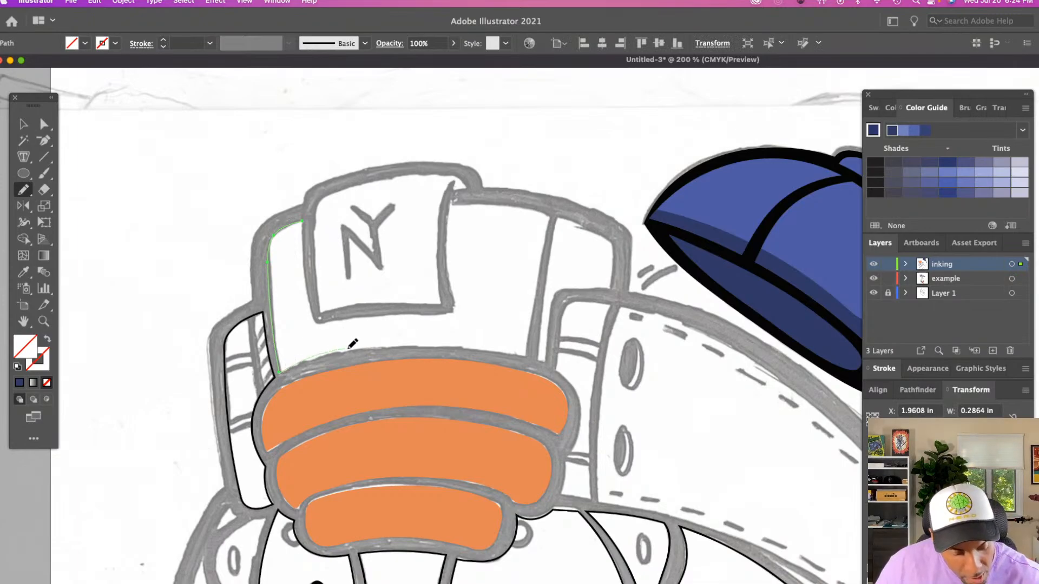
left_click_drag(416, 340, 550, 360)
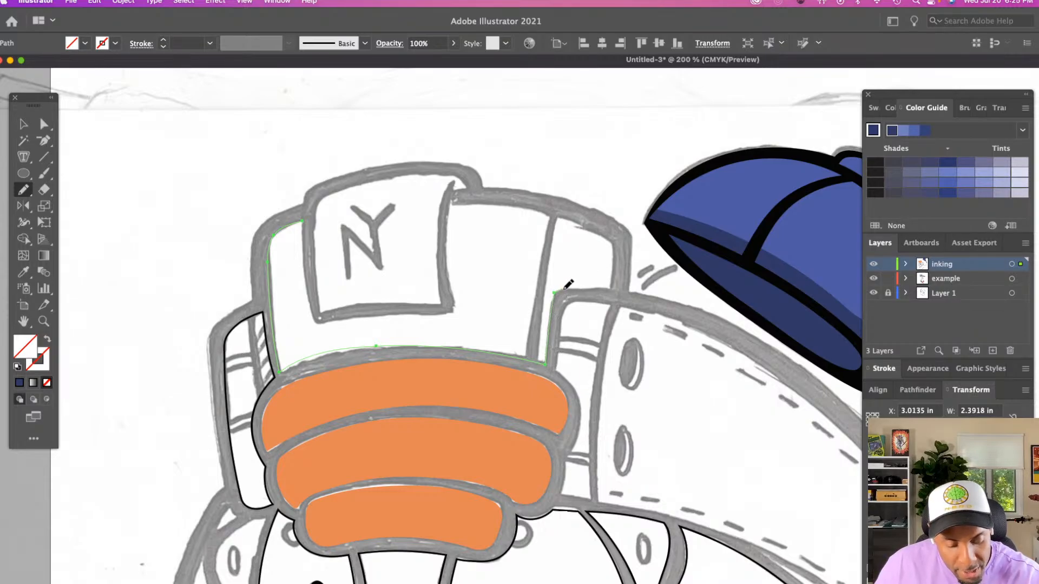
left_click_drag(567, 285, 611, 282)
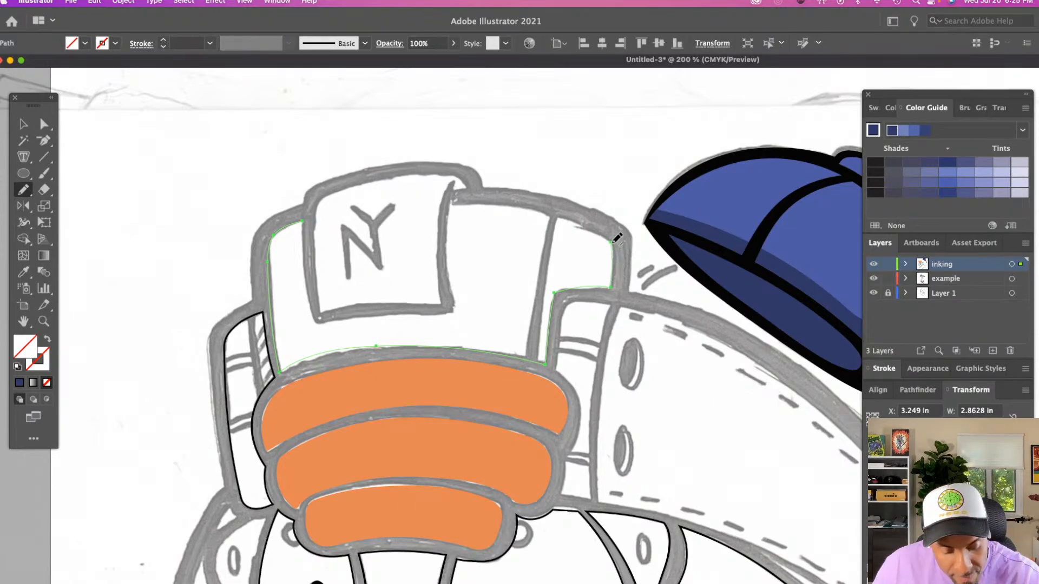
mouse_move(453, 204)
left_mouse_down()
mouse_move(549, 213)
mouse_move(612, 241)
left_mouse_up()
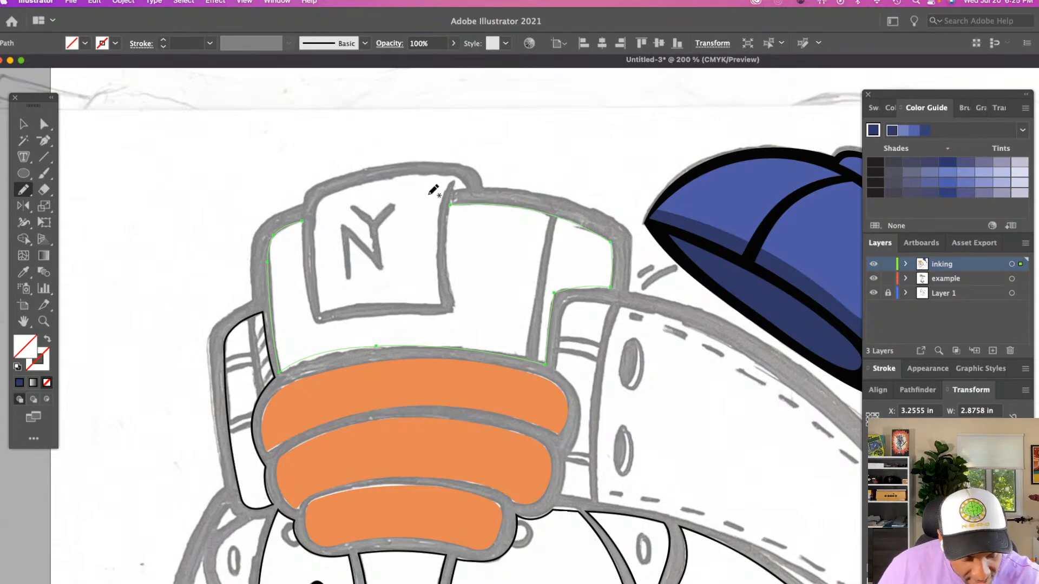
left_click_drag(451, 201, 304, 218)
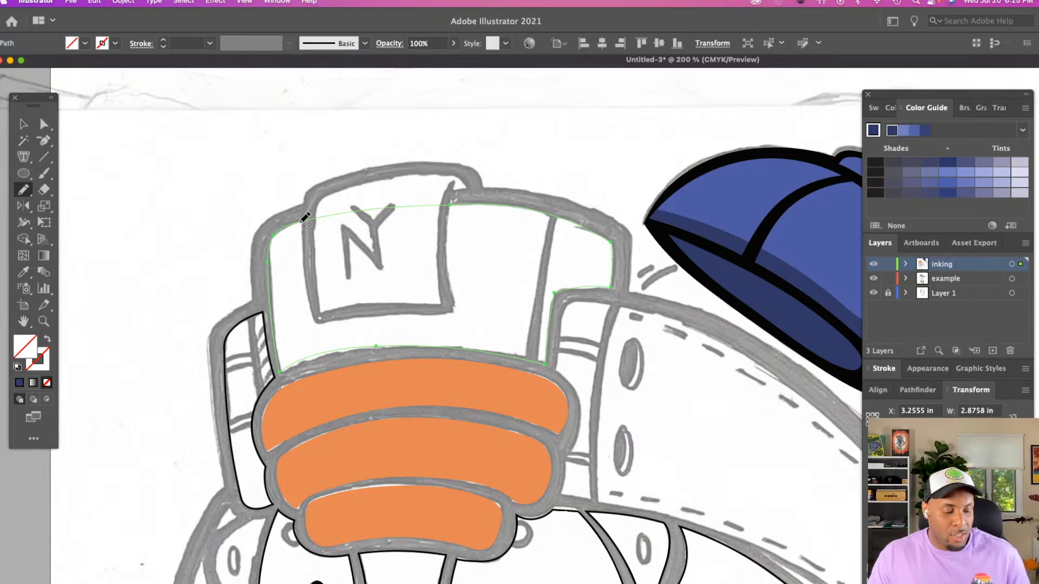
Adjust the anchor at the panel outline's lower-left corner so the curve follows the sketch, and deselect the path
key("a")
left_click(282, 371)
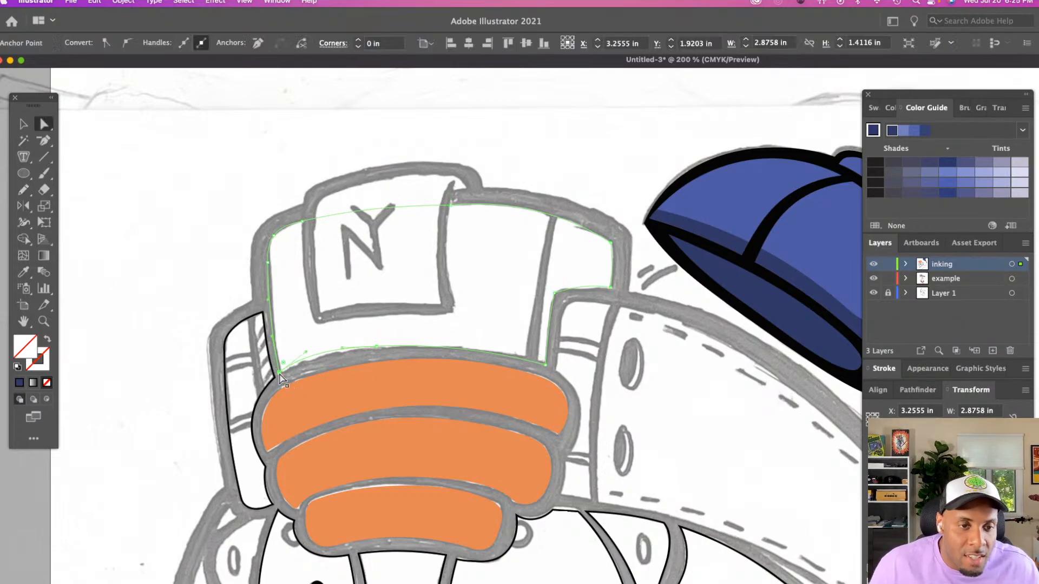
left_click(343, 348)
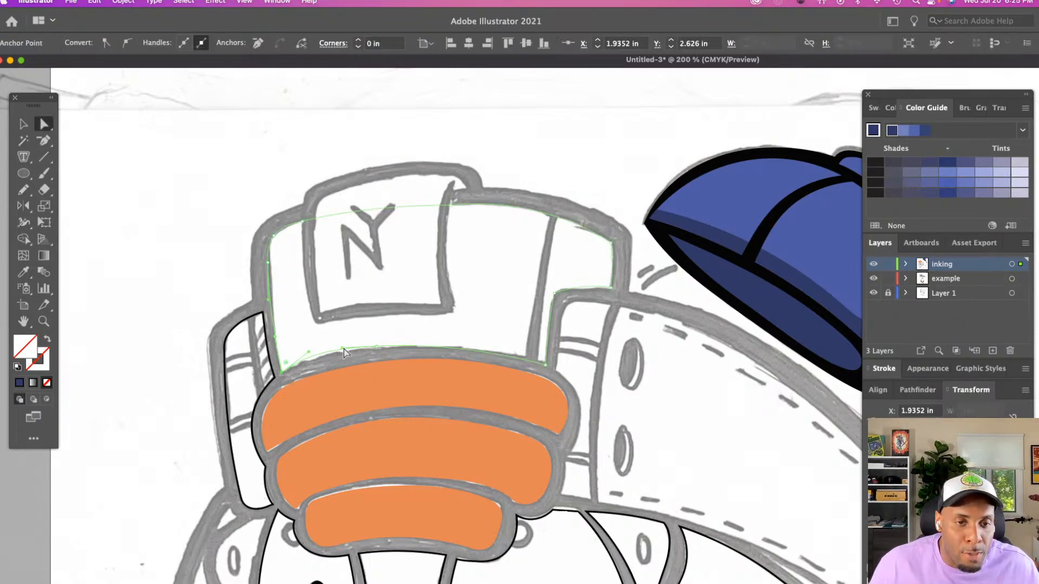
left_click(281, 317)
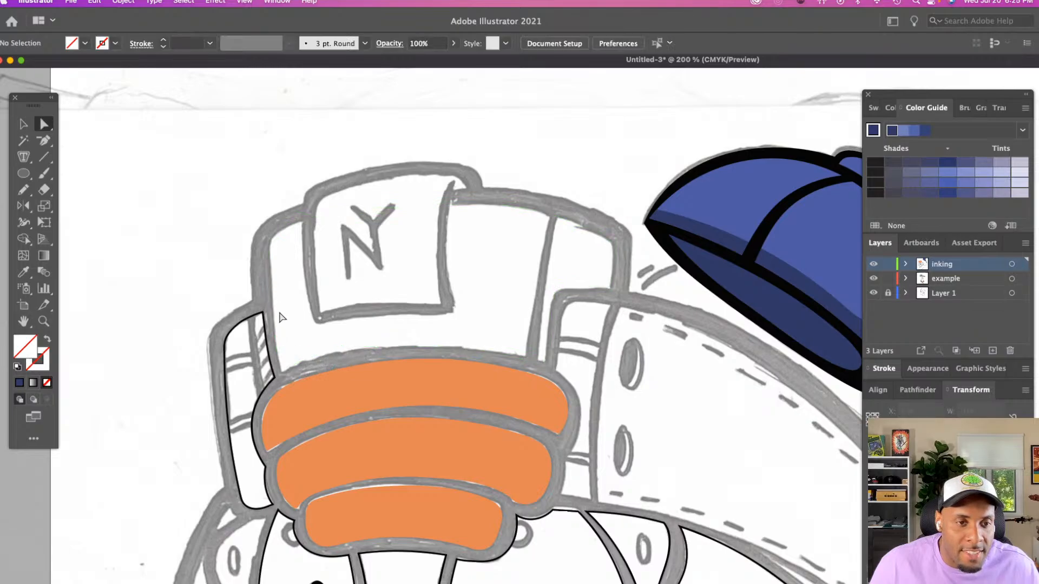
Give the panel outline a 1 pt stroke in the orange sampled from the upper band, with no fill
left_click(272, 266)
key("i")
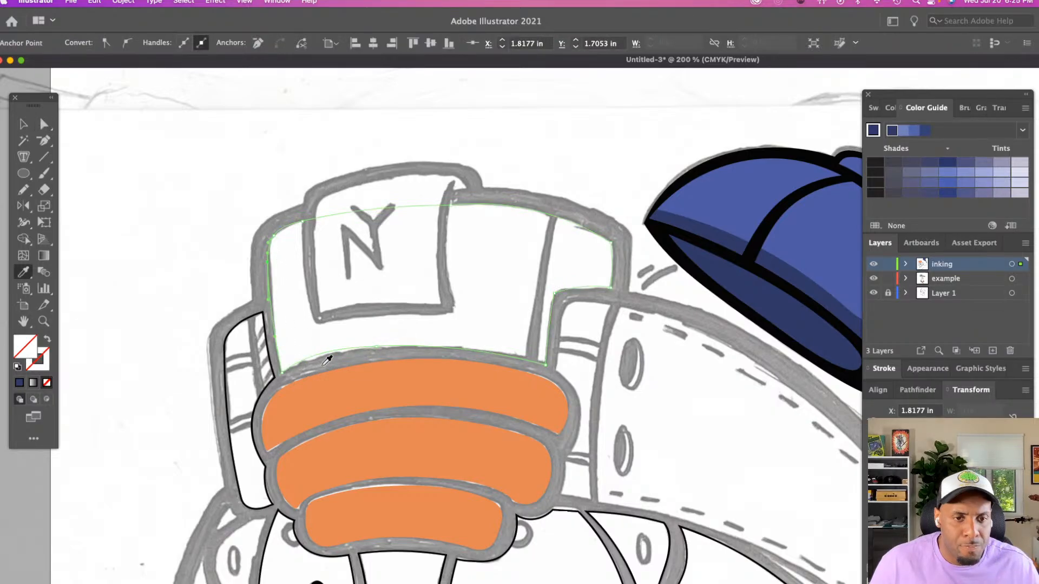
left_click(352, 383)
key("shift+x")
key("a")
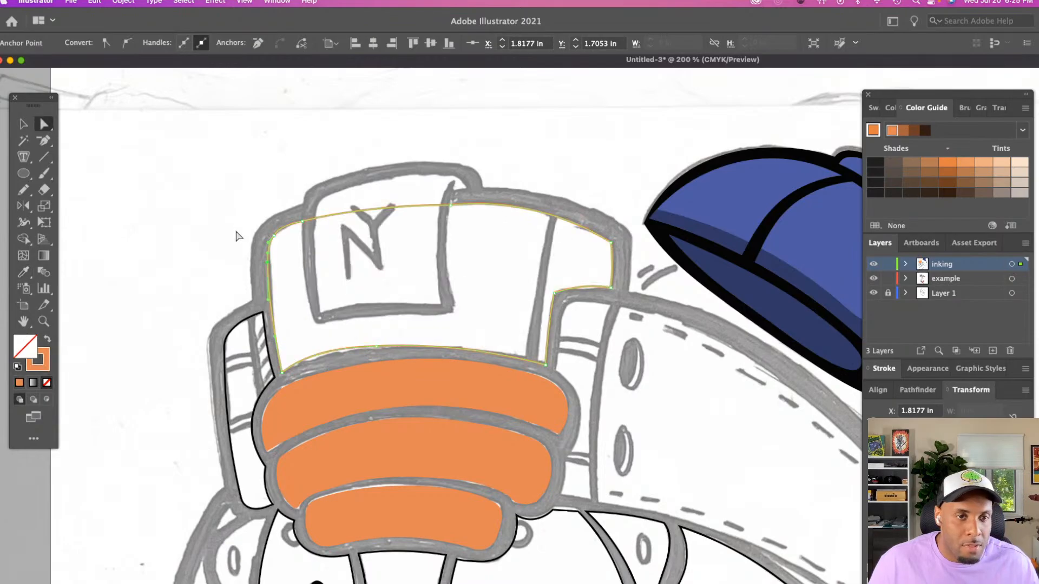
left_click(292, 316)
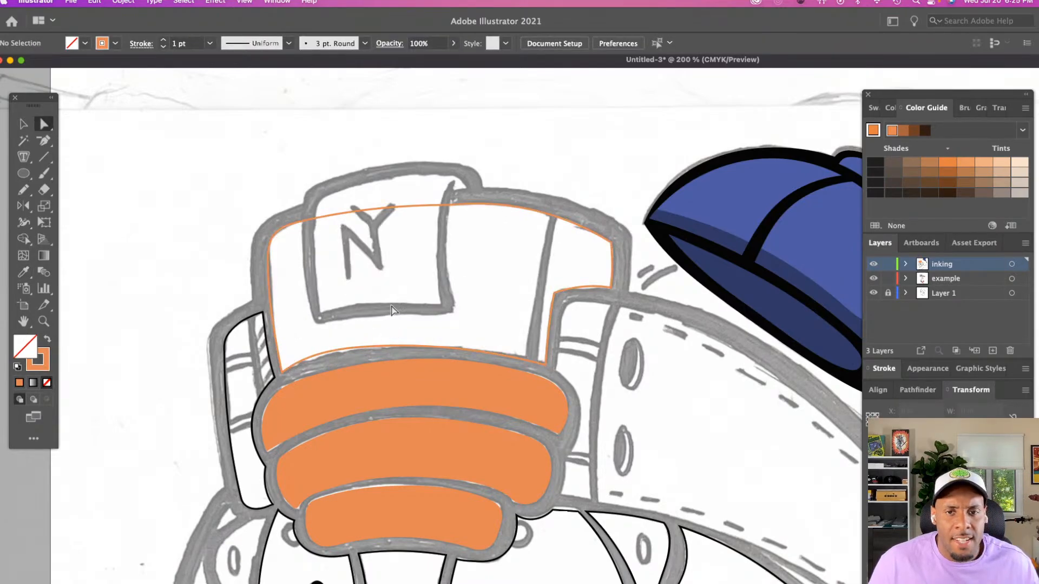
key("n")
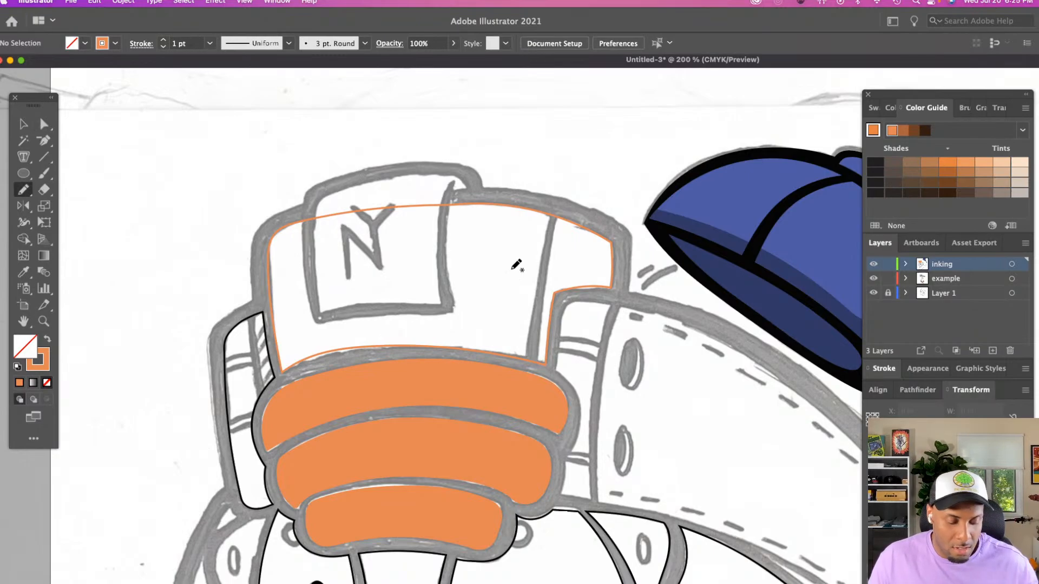
Trace the seam line down the panel's right section with the Pencil tool, about 0.21 in wide, and deselect it
left_click_drag(559, 207, 534, 364)
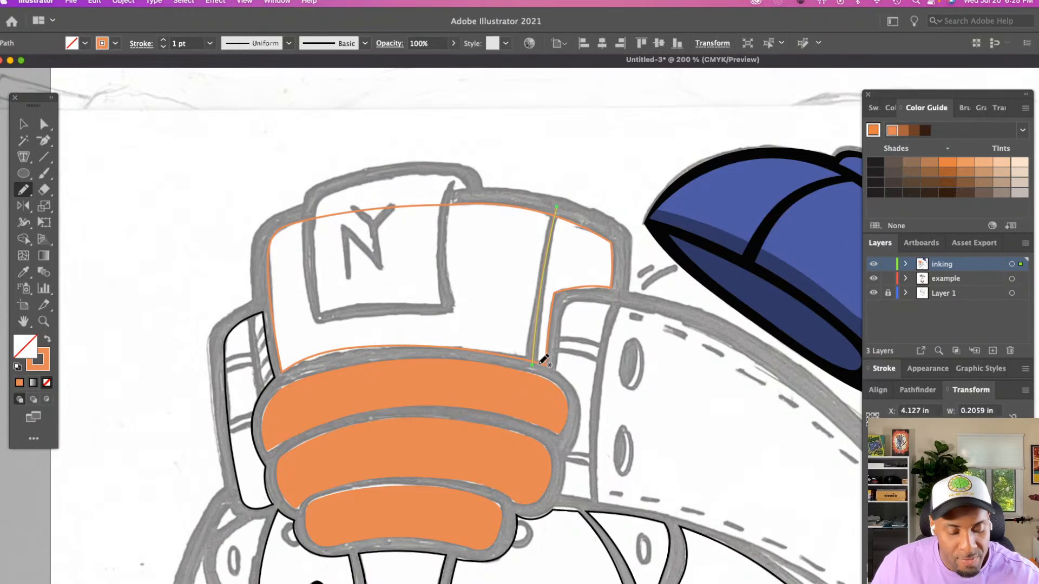
key("a")
left_click(501, 306)
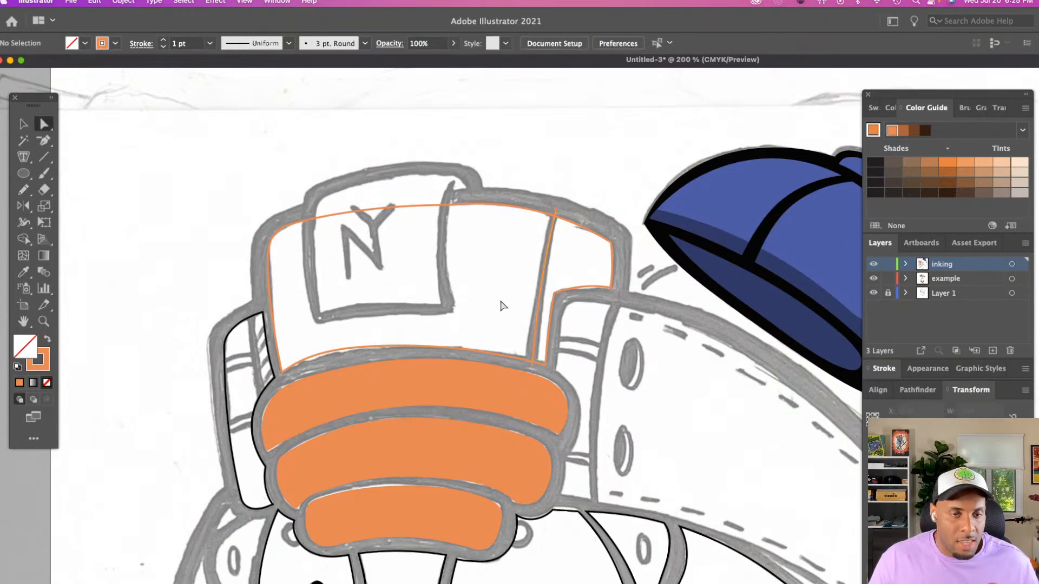
Trace the NY patch about 1.3 in wide in Pencil strokes: left and bottom edges, right edge, then top edge with the small upper-right notch
key("z")
left_click(502, 300)
scroll(504, 299, "right", 3)
left_click(504, 299)
scroll(504, 299, "right", 4)
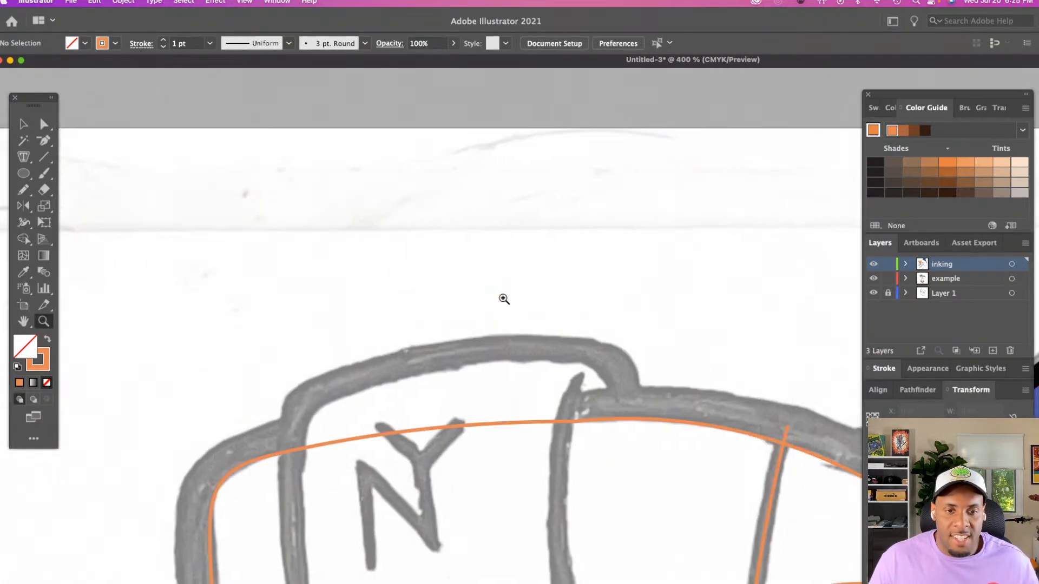
scroll(504, 299, "down", 4)
key("n")
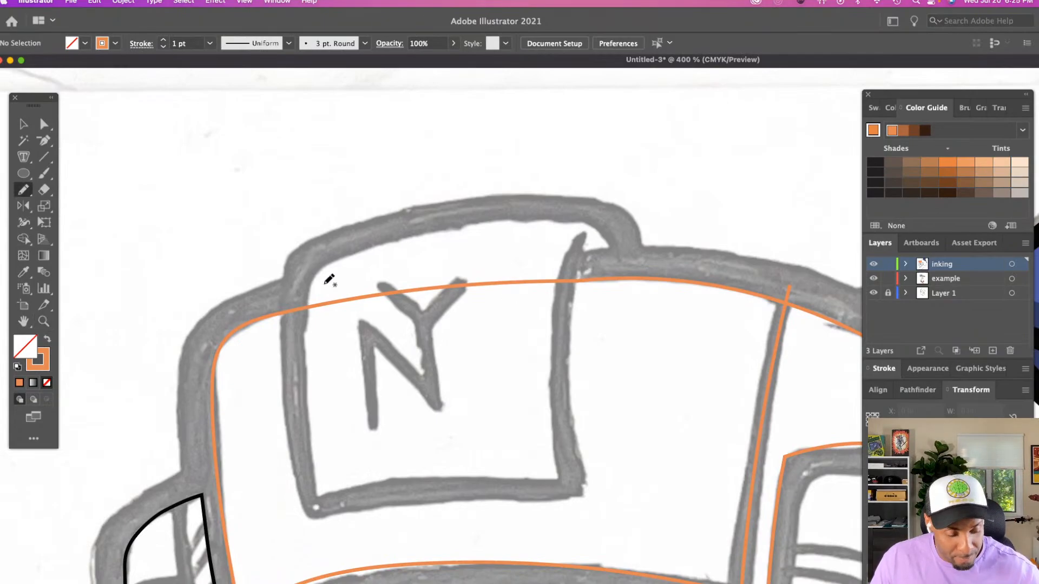
mouse_move(312, 276)
left_mouse_down()
mouse_move(318, 499)
mouse_move(443, 478)
mouse_move(557, 481)
left_mouse_up()
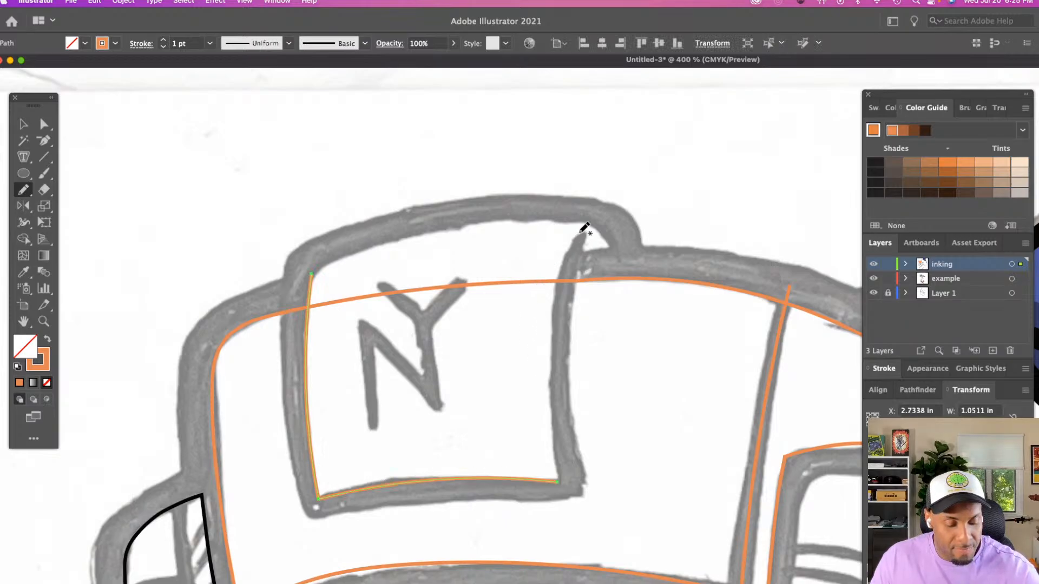
mouse_move(581, 231)
left_mouse_down()
mouse_move(552, 301)
mouse_move(557, 480)
left_mouse_up()
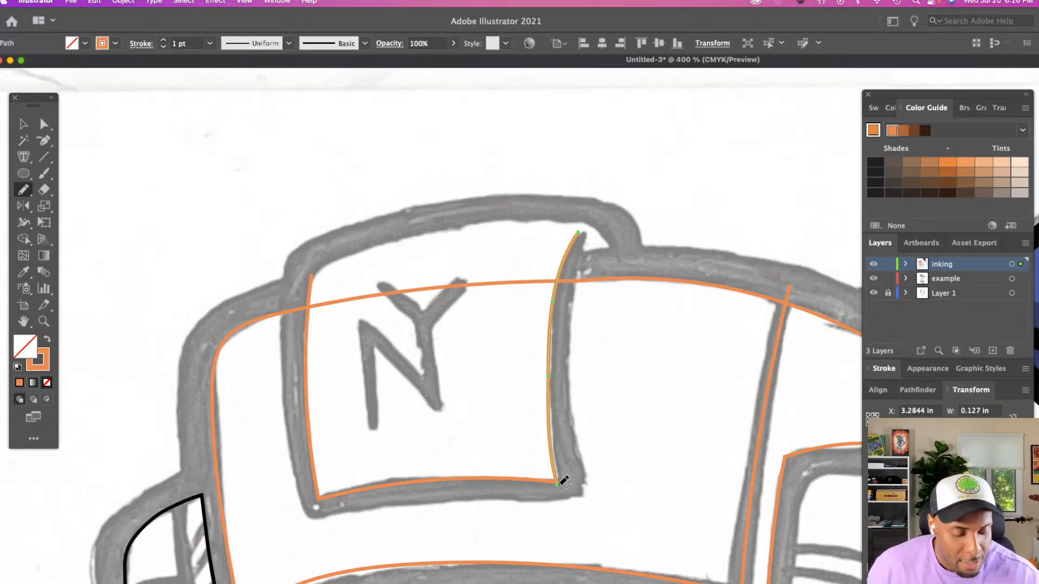
mouse_move(312, 274)
left_mouse_down()
mouse_move(432, 231)
mouse_move(552, 221)
left_mouse_up()
mouse_move(585, 216)
left_mouse_down()
mouse_move(614, 249)
mouse_move(590, 241)
mouse_move(612, 252)
mouse_move(587, 254)
mouse_move(580, 229)
left_mouse_up()
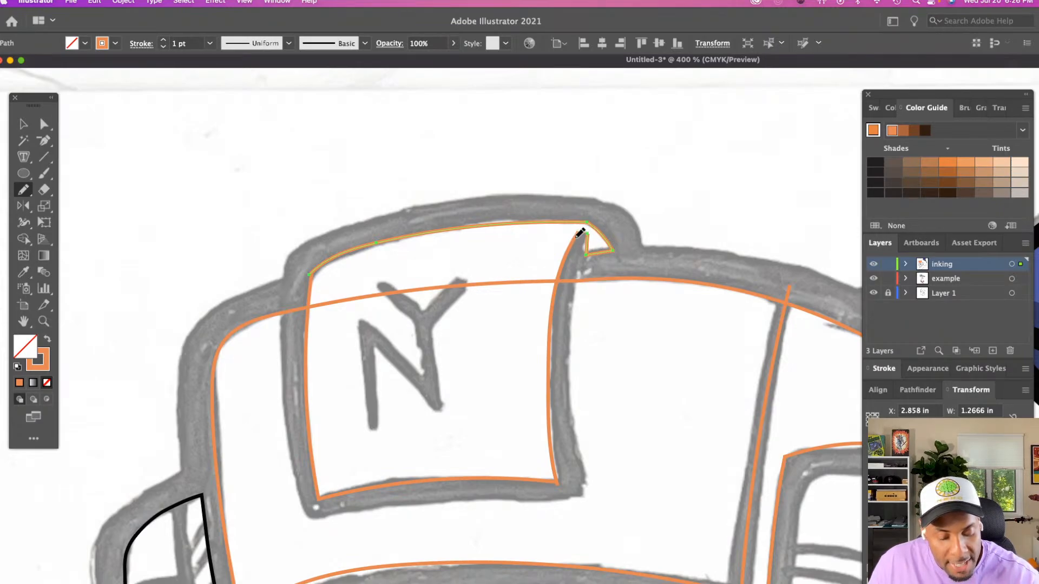
Delete the stray closing segment beside the patch's upper-right notch and the short end segment of the right edge's path
key("z")
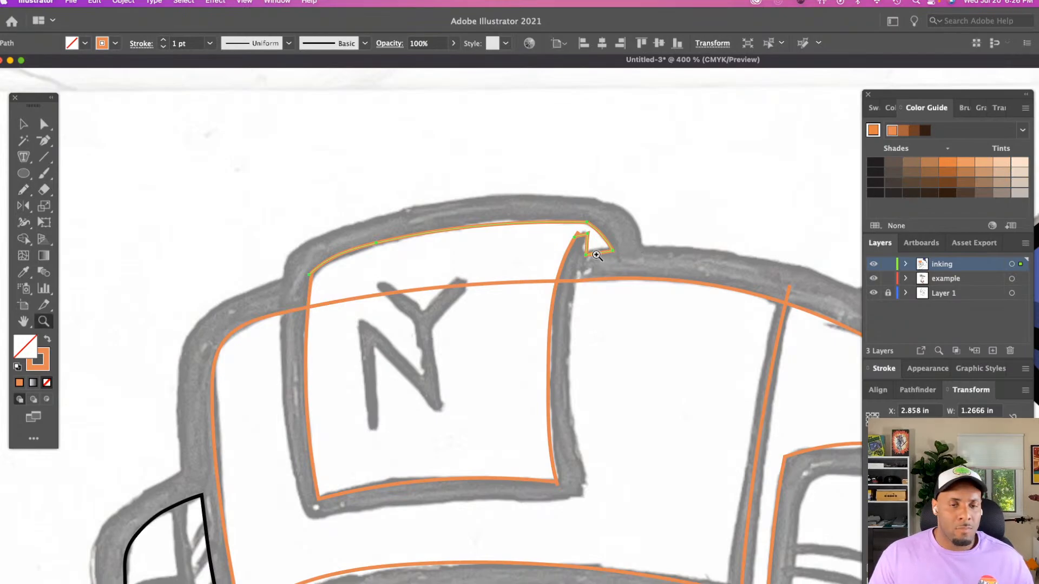
left_click(639, 303)
left_click(661, 315)
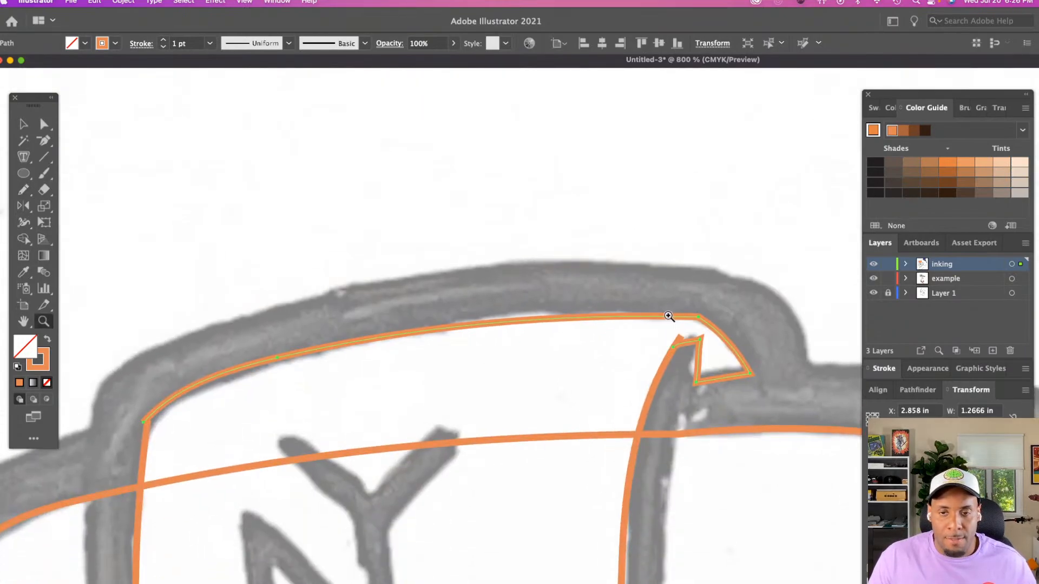
key("a")
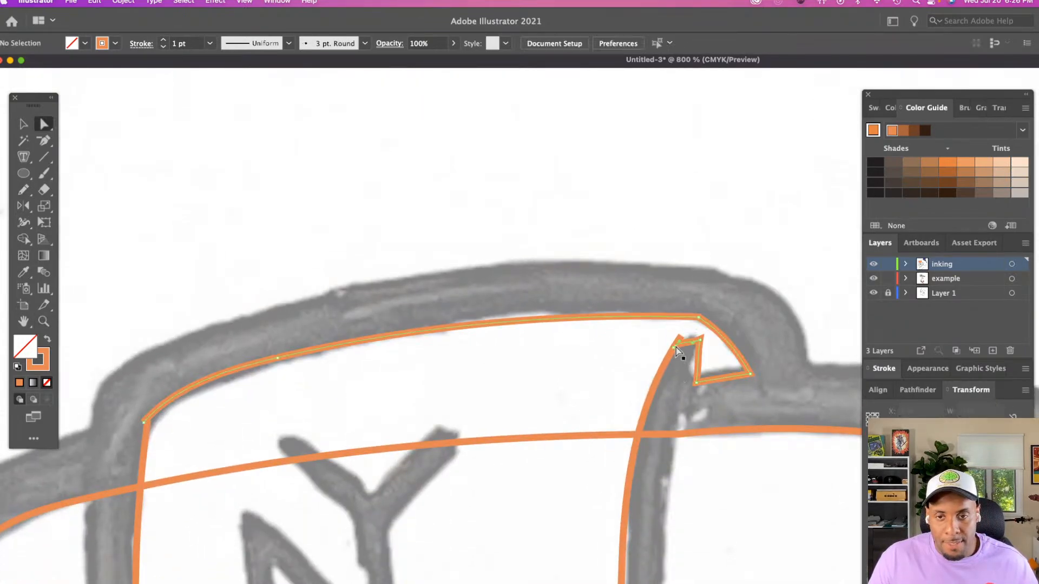
left_click(674, 349)
key("Delete")
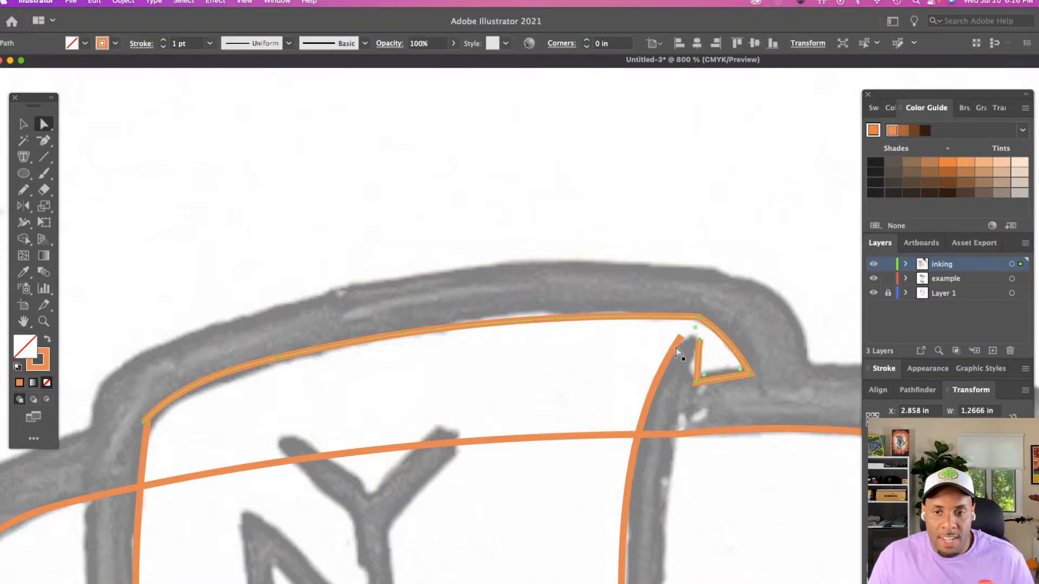
left_click(681, 337)
key("Delete")
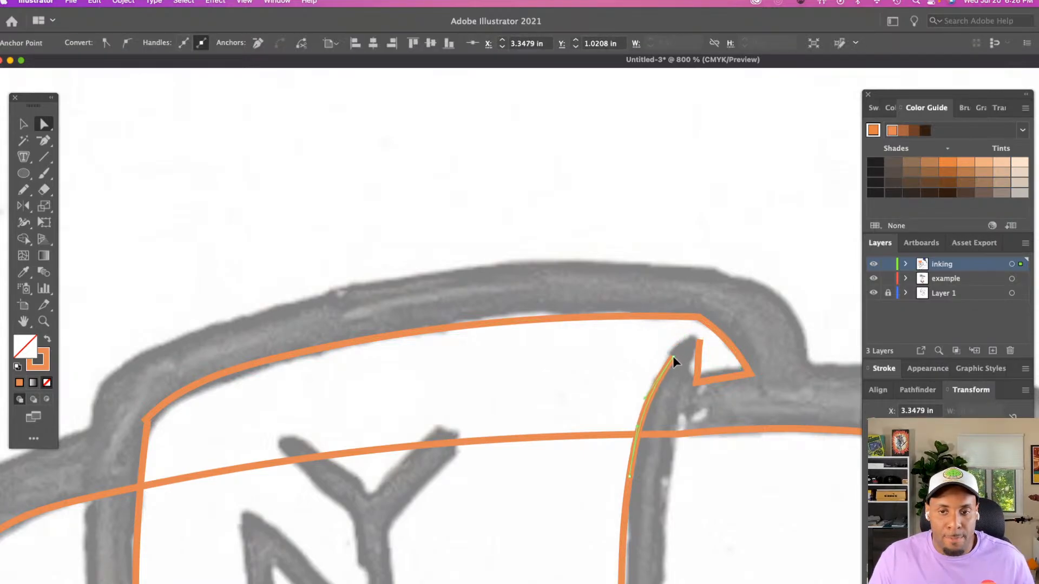
Adjust the anchors at the patch's upper-right gap, moving the notch's inner corner left and its open end slightly up to follow the sketch
left_click(673, 356)
left_click(652, 398)
left_click_drag(645, 397, 647, 400)
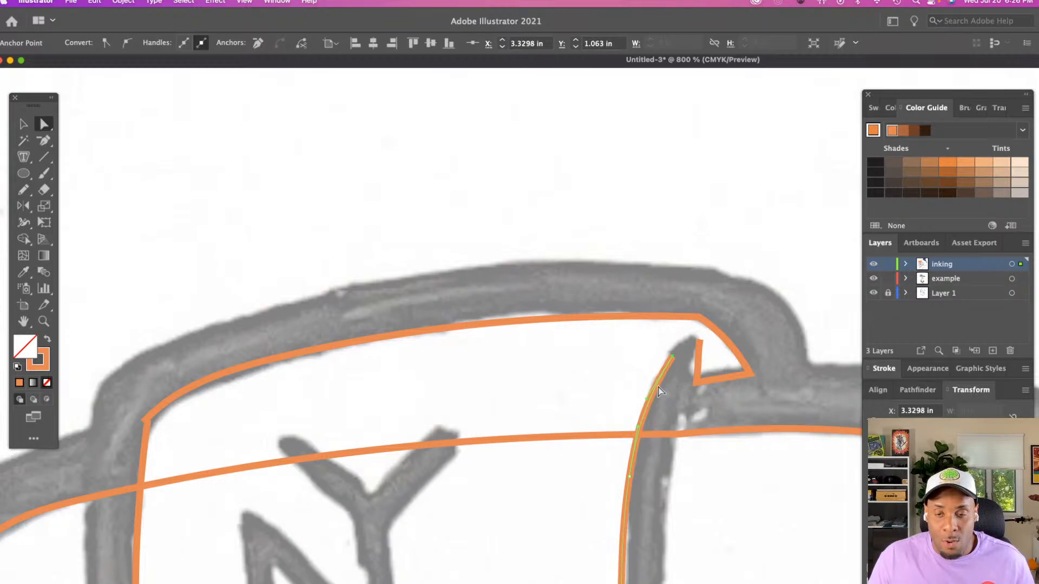
left_click(694, 383)
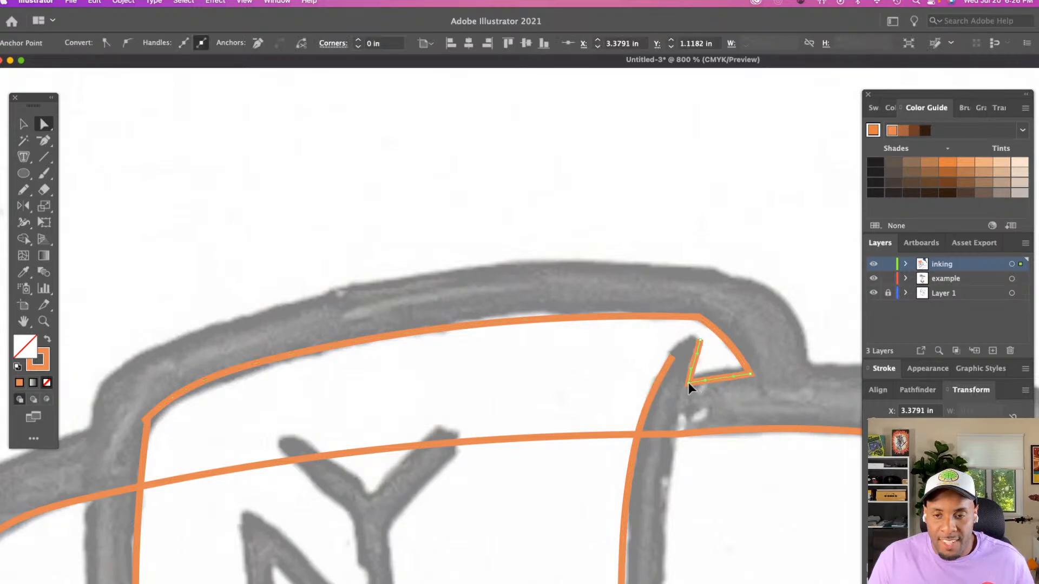
left_click(688, 382)
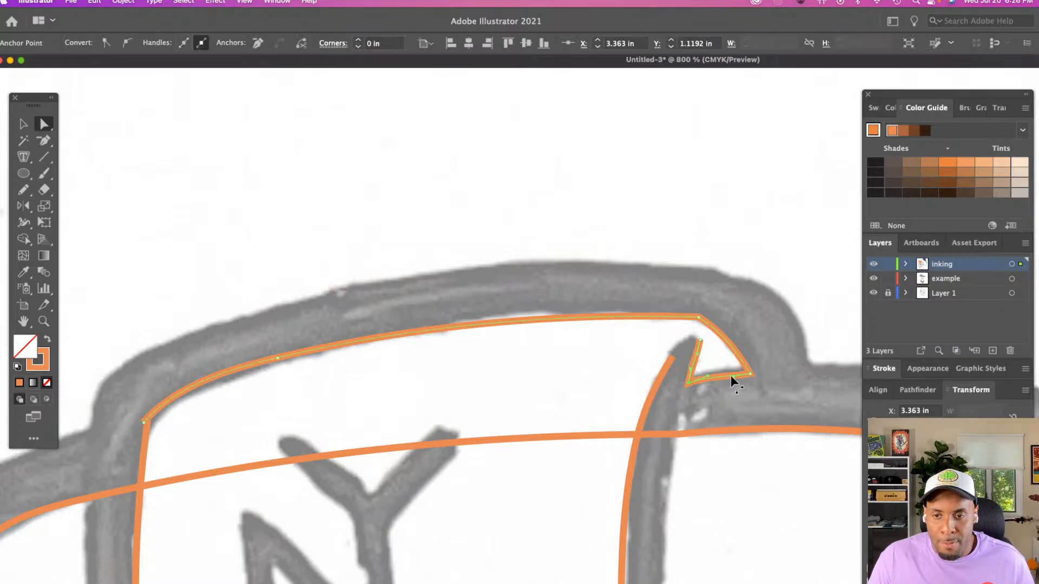
left_click(702, 345)
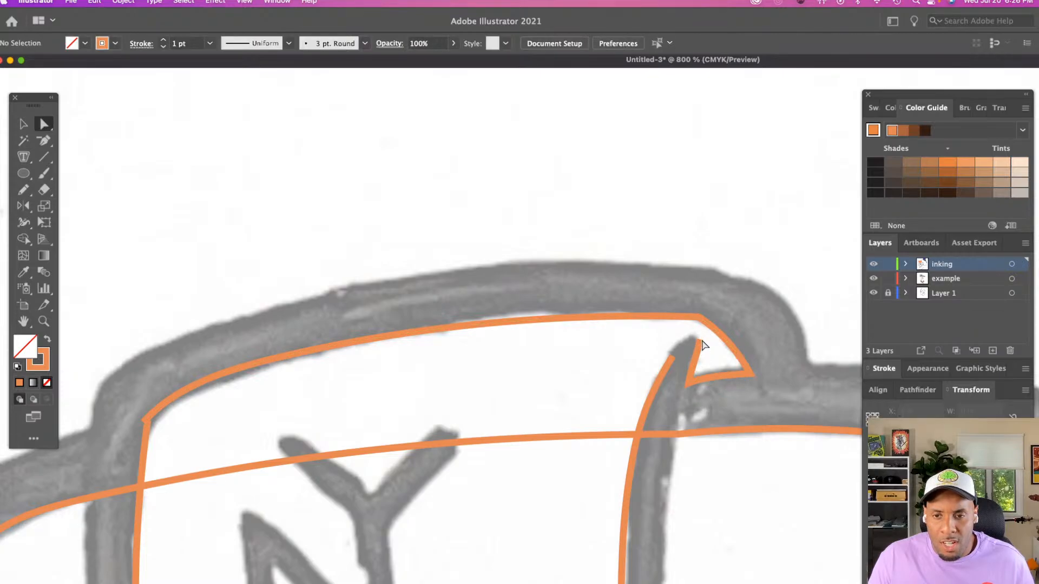
left_click(699, 339)
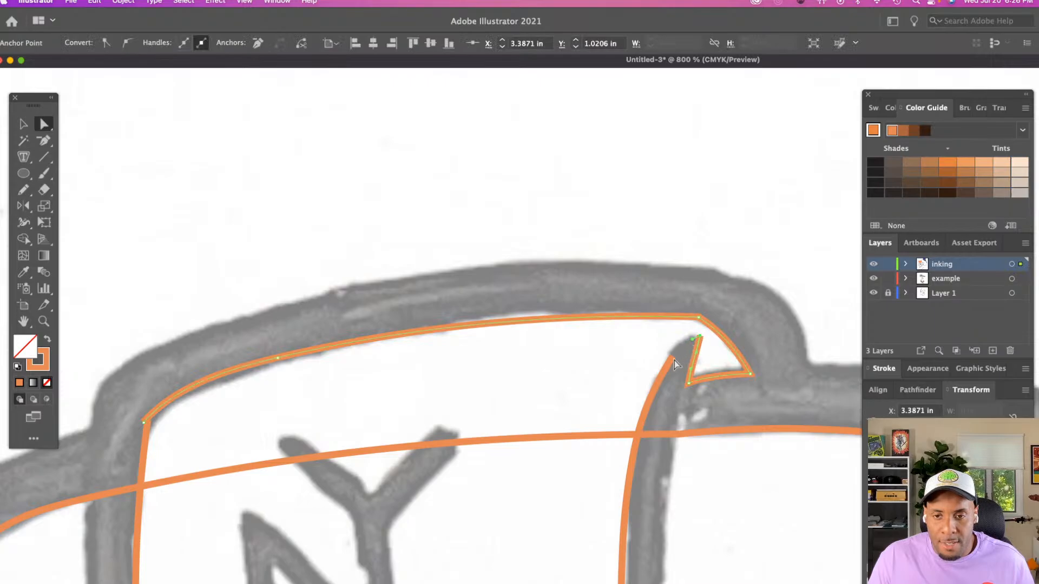
left_click(674, 360)
key("n")
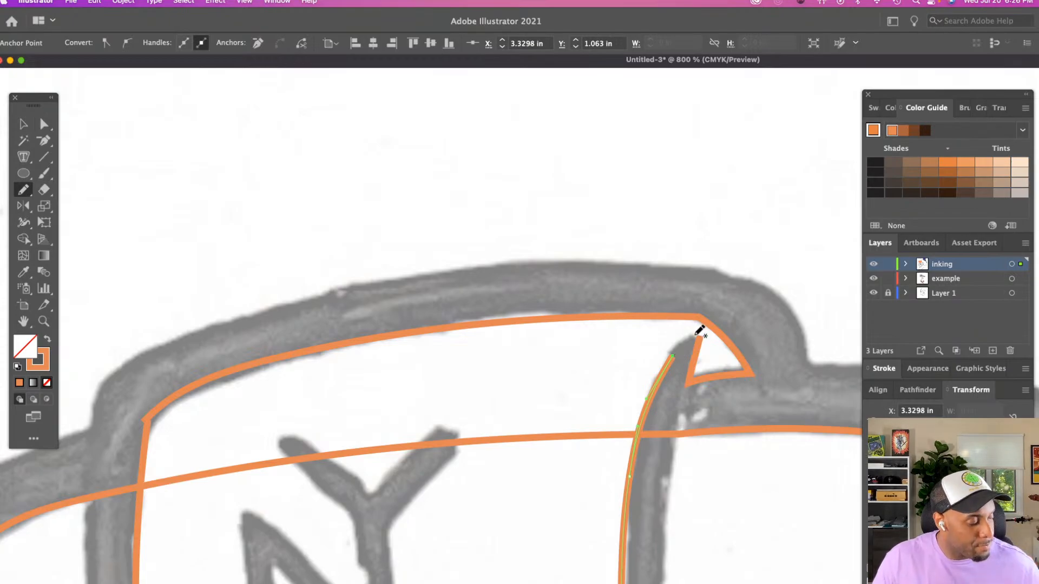
key("a")
left_click(682, 354)
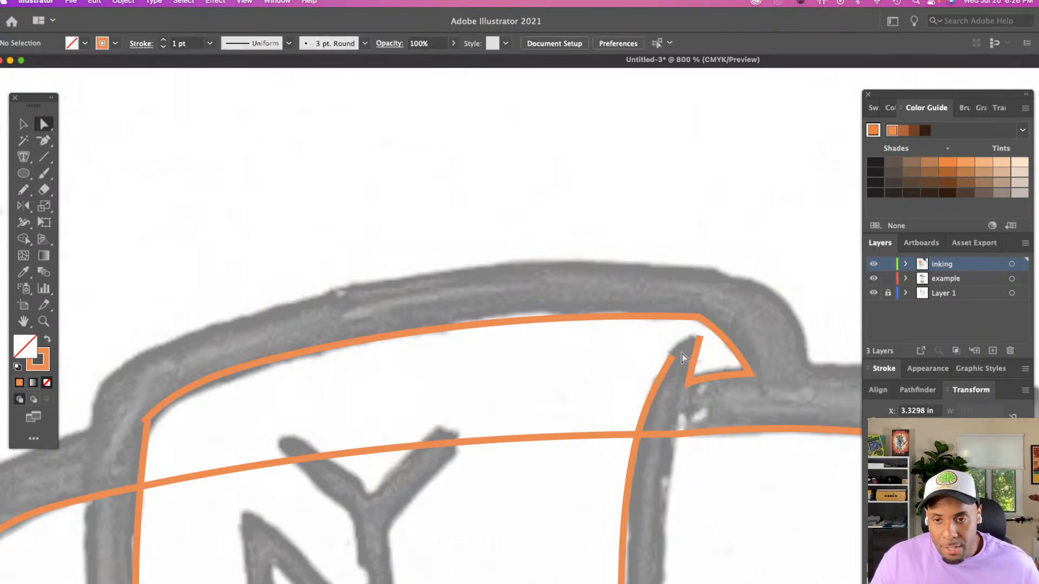
Align and connect the two open path ends at the NY patch's upper-left corner, and deselect the path
left_click(700, 335)
scroll(631, 355, "down", 3)
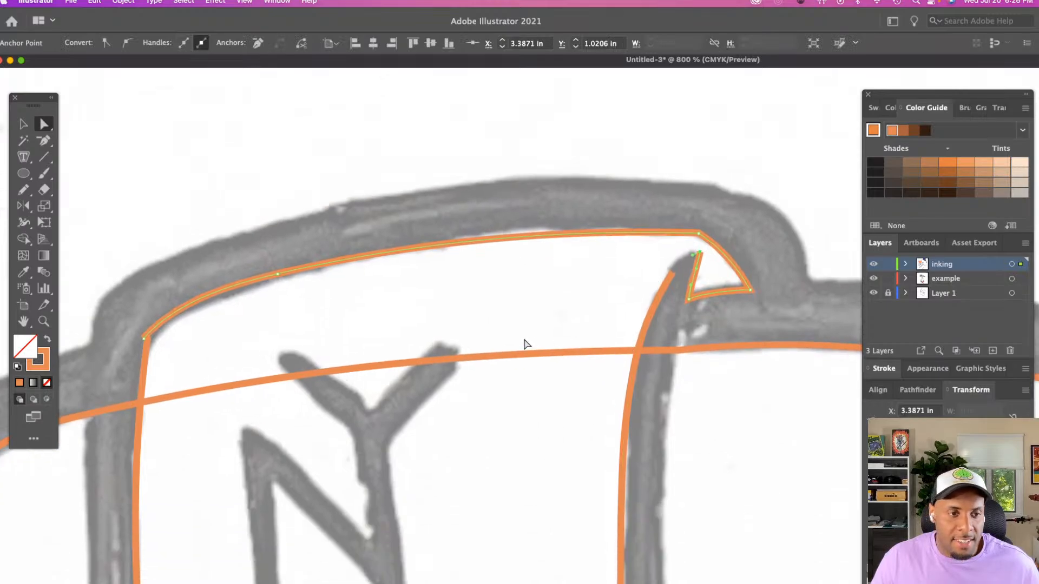
left_click(144, 338)
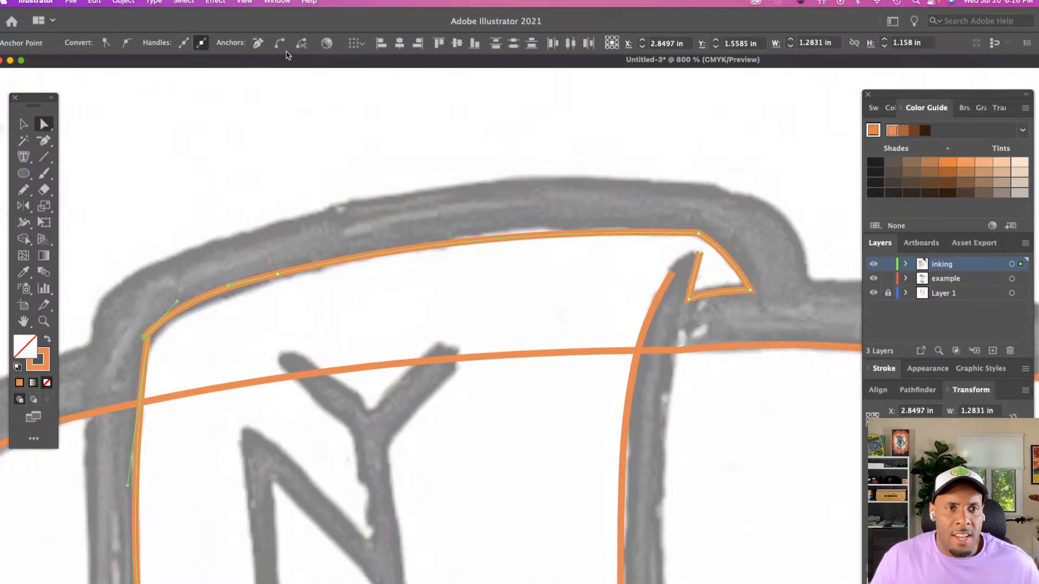
key("Left")
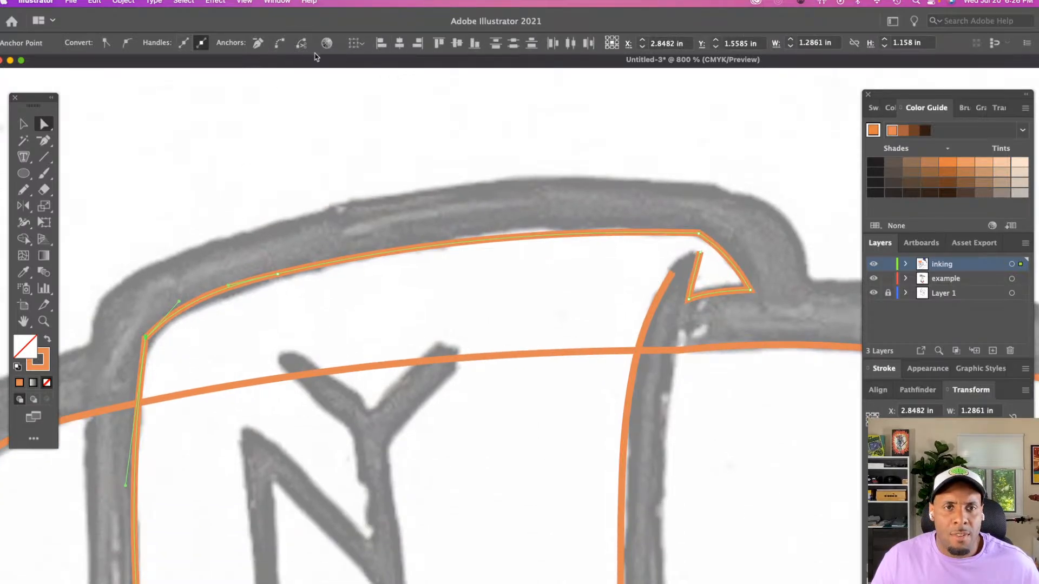
left_click(280, 44)
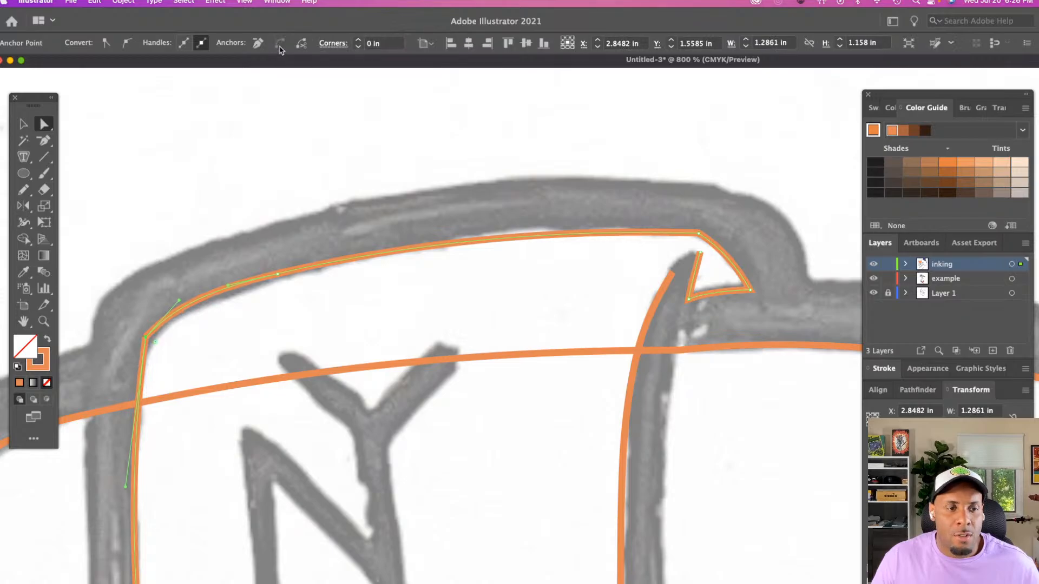
left_click(129, 323)
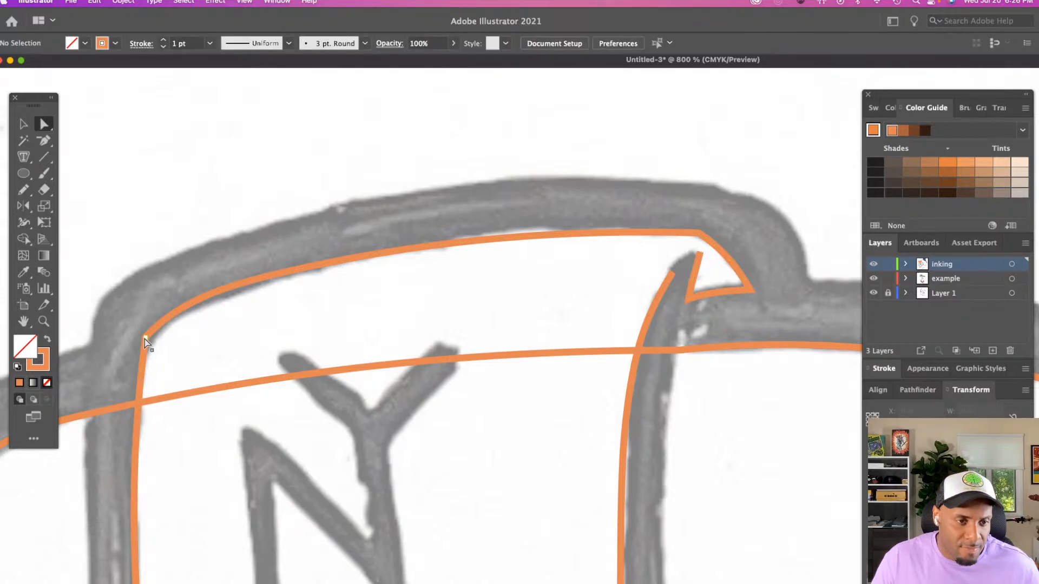
Move the patch's upper-left corner anchor and the neighbouring top-edge anchor slightly down to fit the sketch, and deselect
left_click(146, 340)
left_click(147, 352)
left_click_drag(146, 338, 145, 351)
left_click(278, 275)
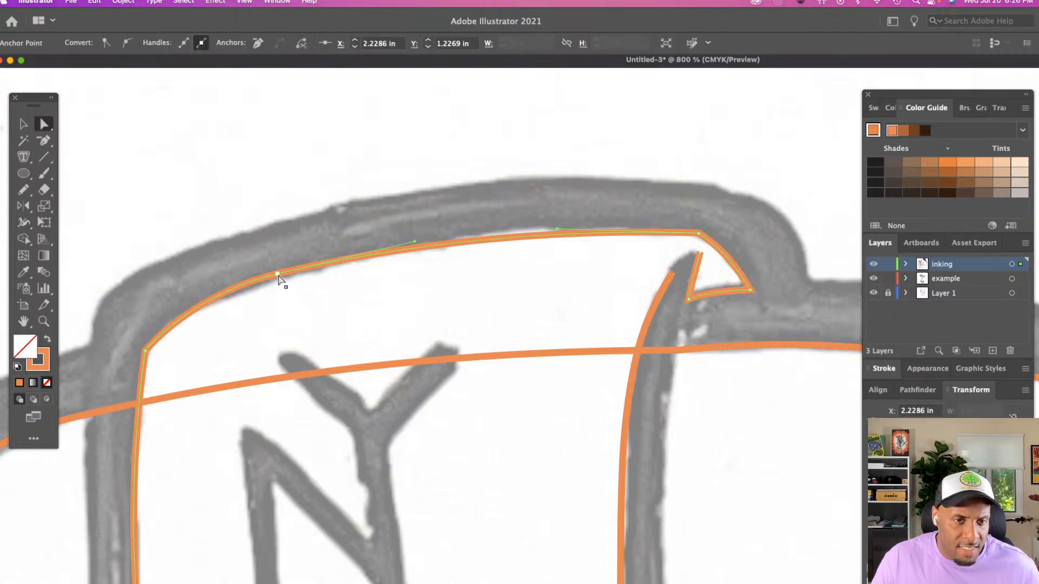
left_click_drag(278, 275, 278, 277)
left_click(317, 280)
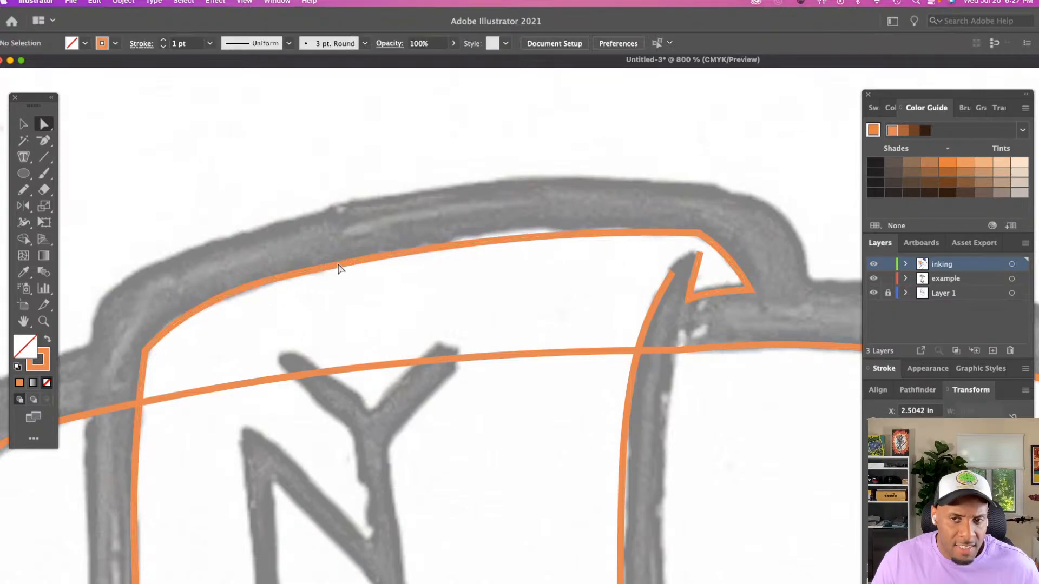
Align and connect the path ends at the NY patch's lower-right corner, and nudge the joined corner slightly up
left_click(700, 254)
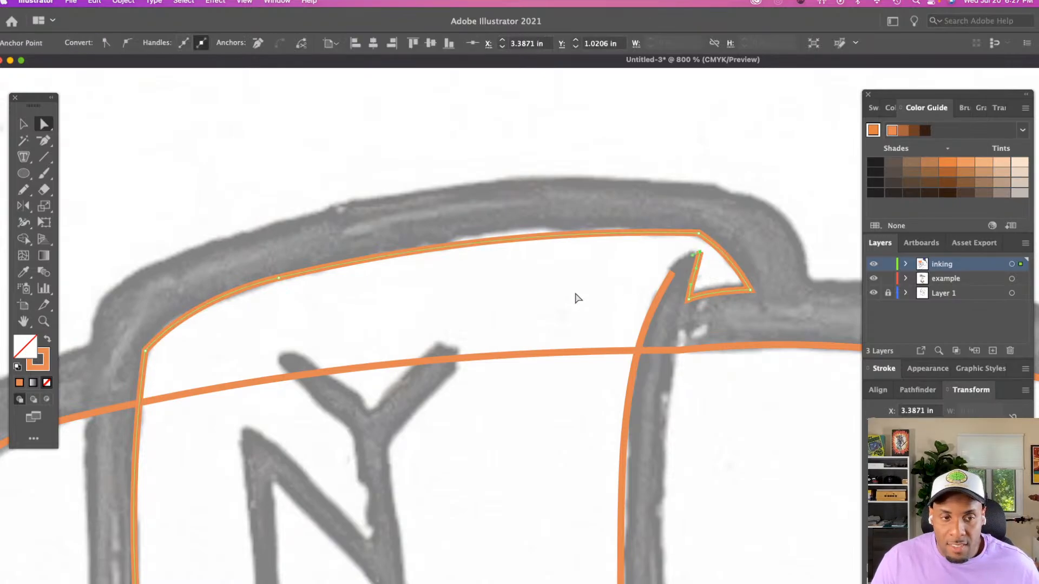
scroll(576, 295, "down", 5)
scroll(577, 296, "down", 1)
left_click_drag(621, 424, 680, 478)
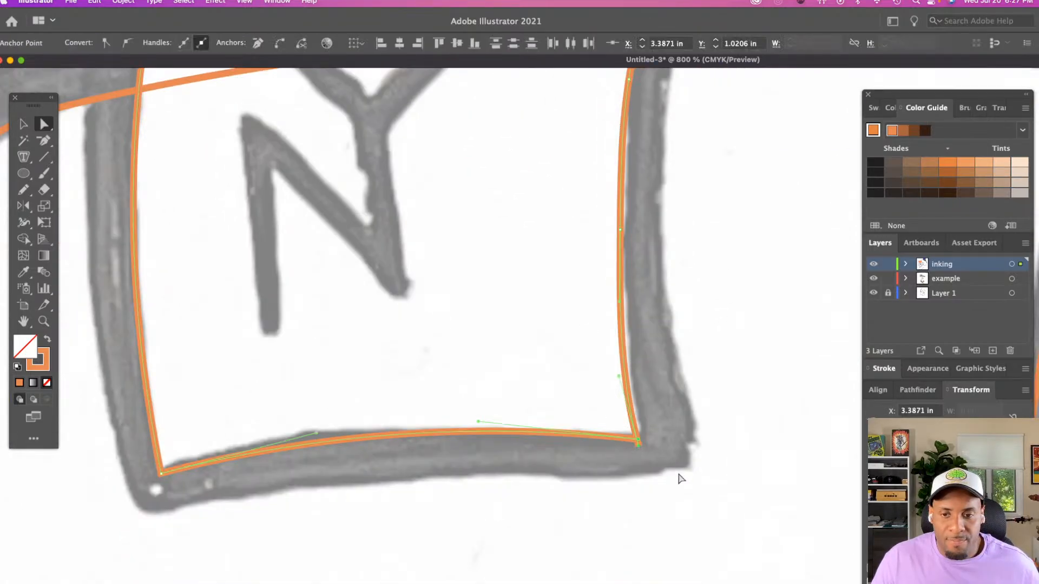
left_click(399, 43)
left_click(457, 43)
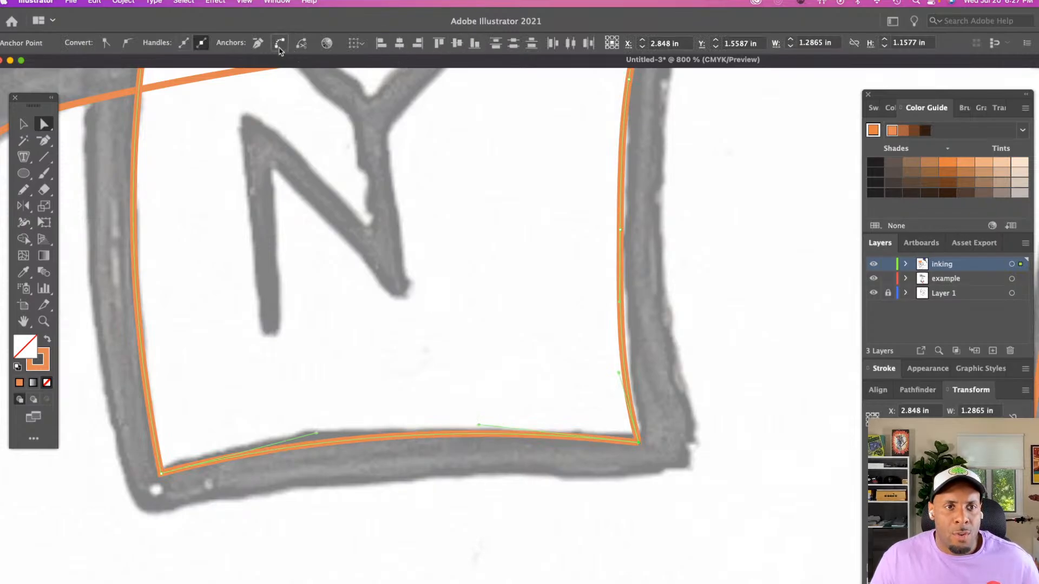
left_click(279, 43)
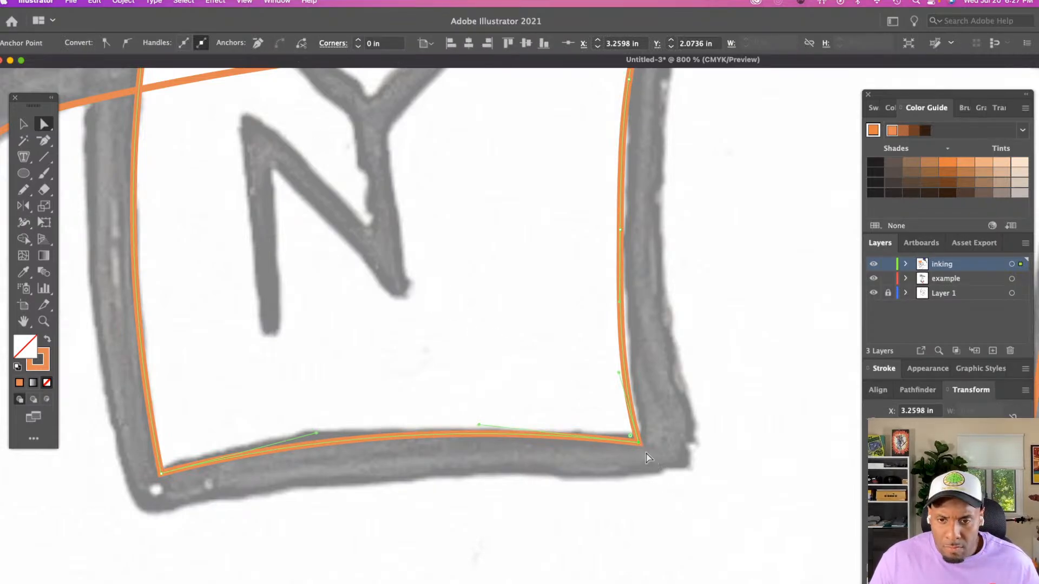
left_click_drag(638, 442, 638, 439)
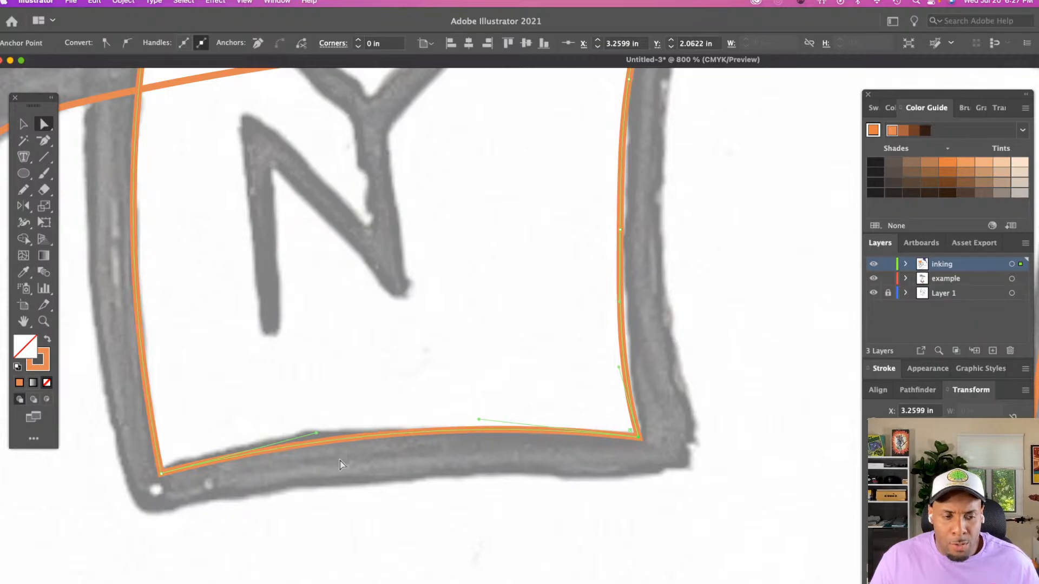
Extend the patch's right edge up towards the notch's tip, and curve the notch's inner segment to follow the sketch
scroll(341, 432, "up", 10)
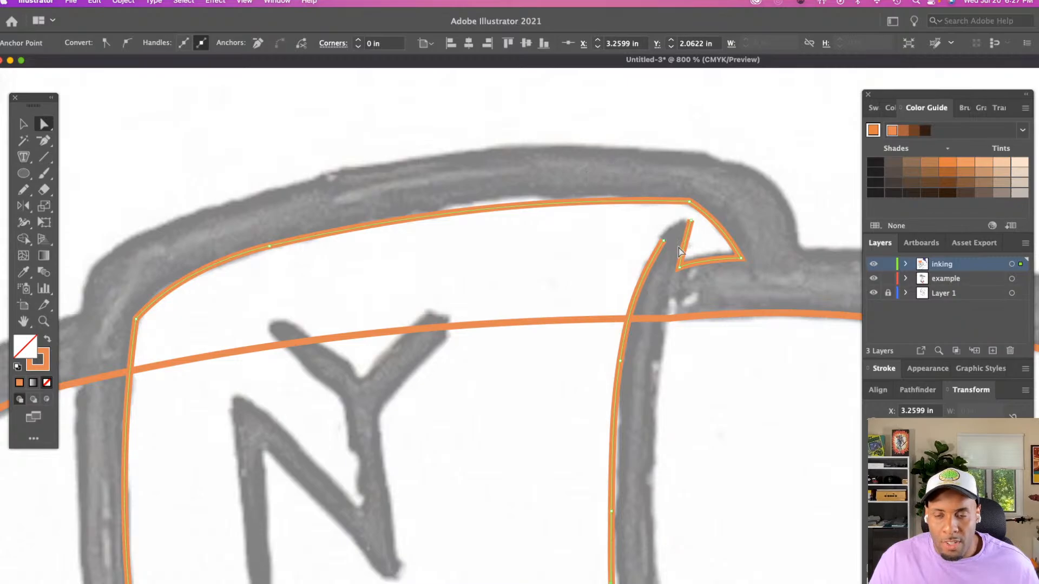
left_click_drag(663, 239, 668, 226)
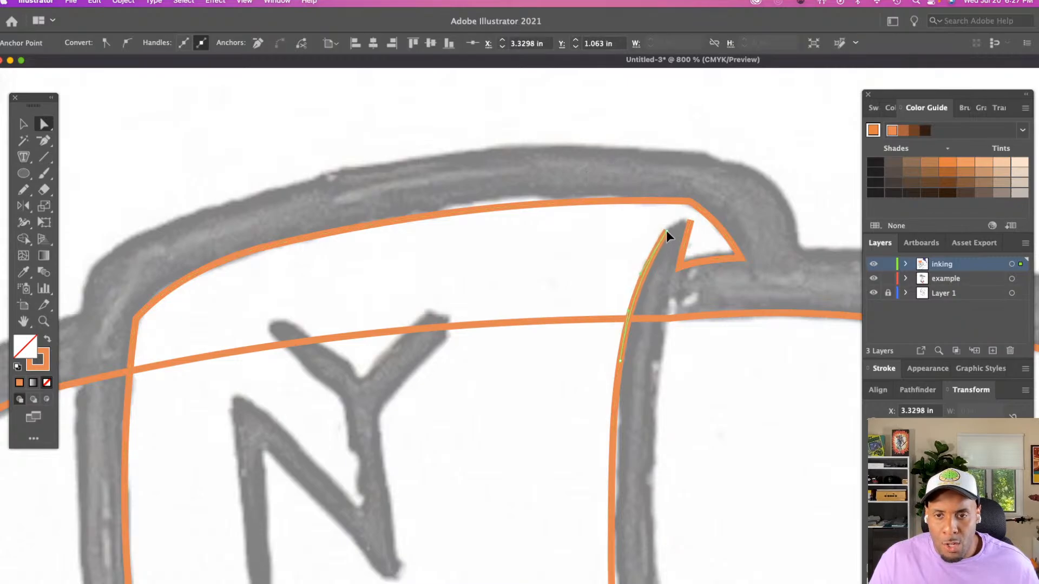
left_click(677, 268)
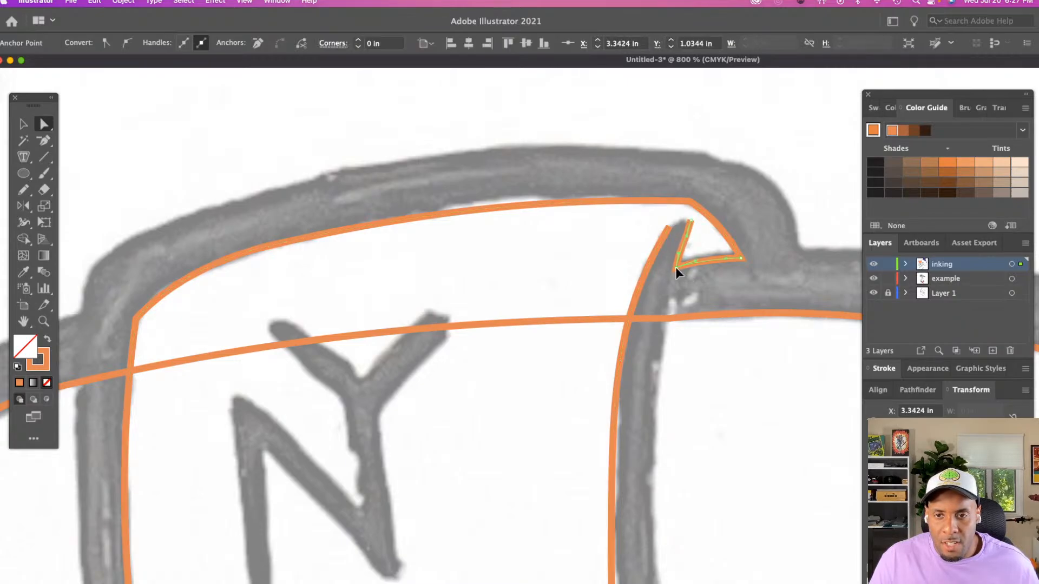
left_click_drag(677, 268, 684, 244)
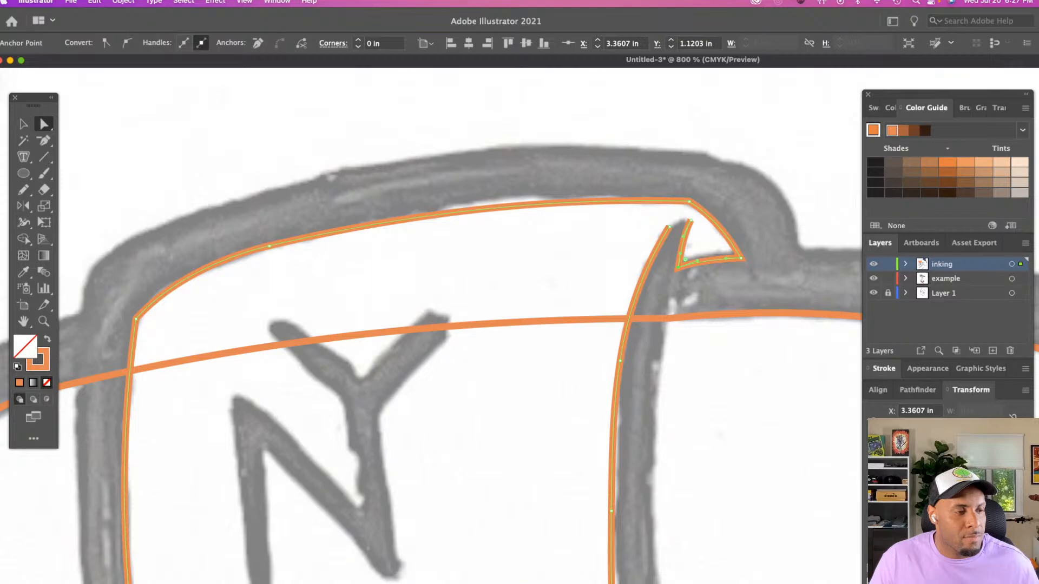
Redraw the upper end of the NY patch's right edge with the Pencil tool so it joins the notch's tip
key("Tab")
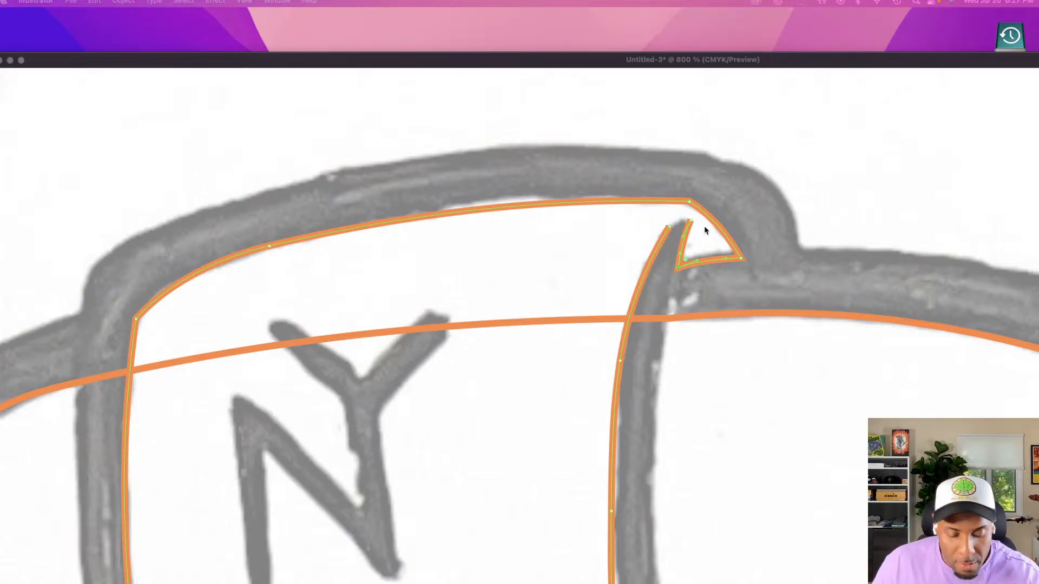
key("Tab")
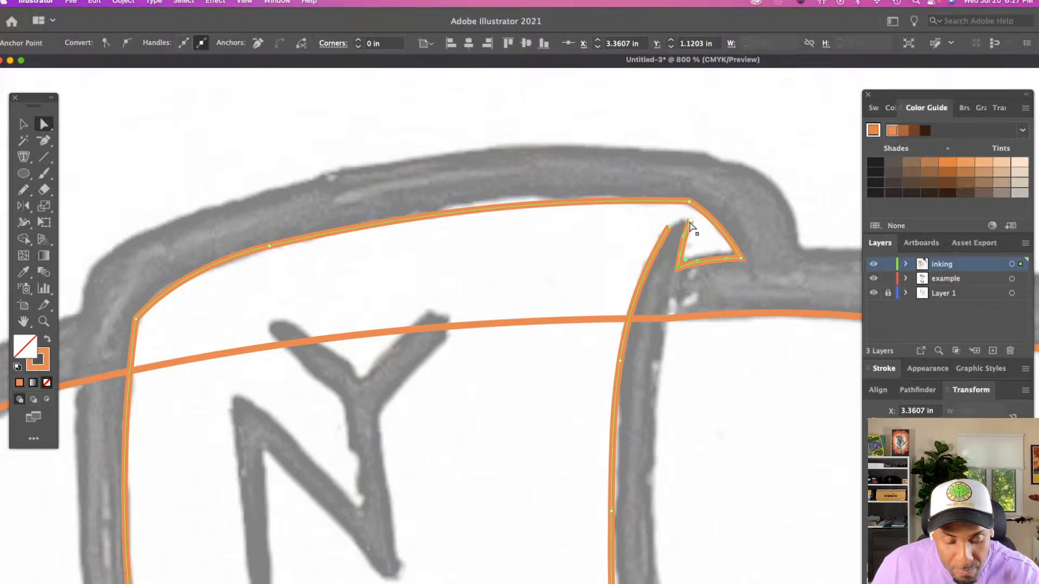
left_click(639, 229)
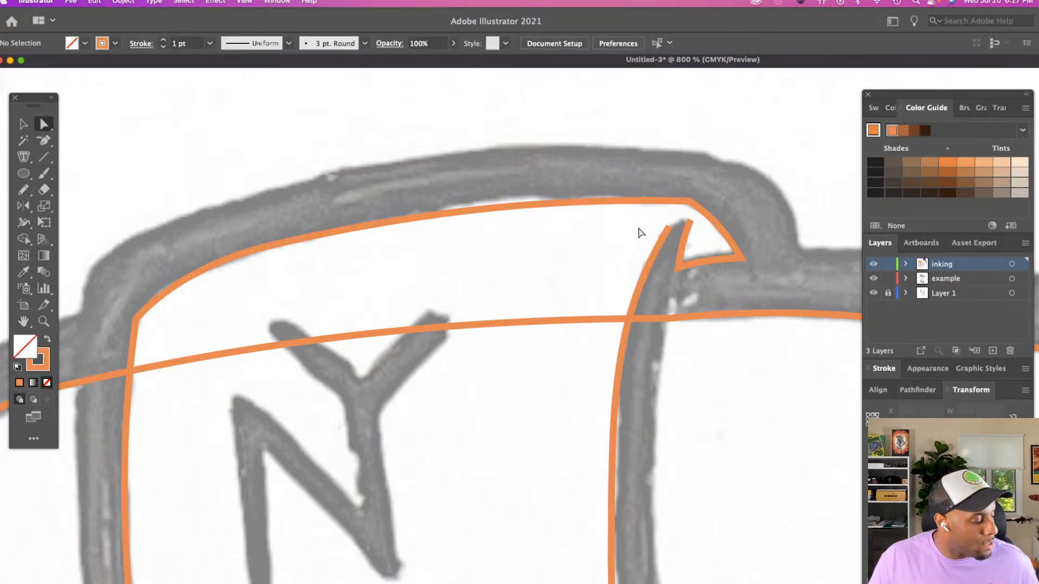
key("n")
key("a")
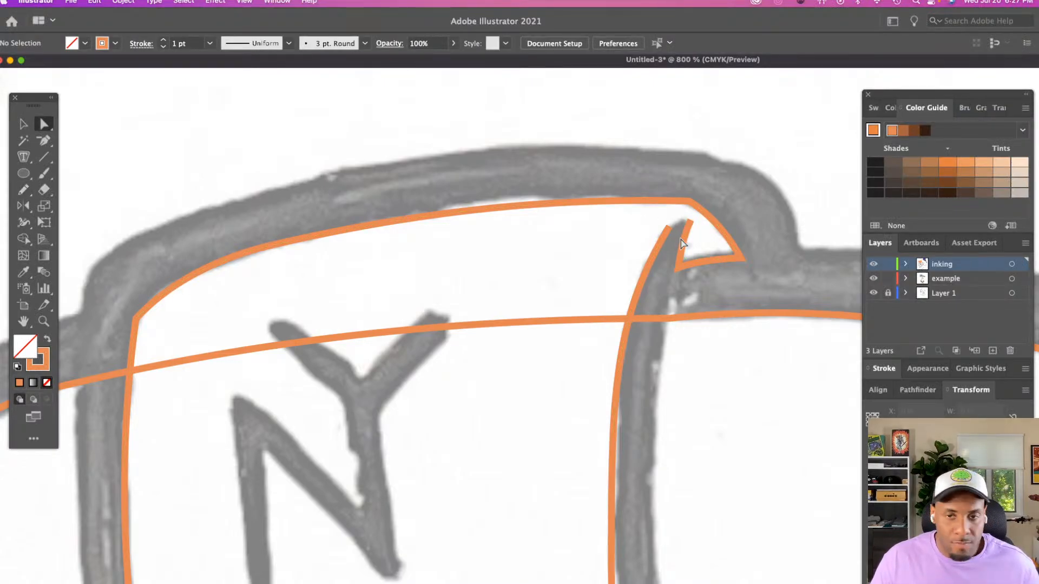
left_click(670, 225)
key("n")
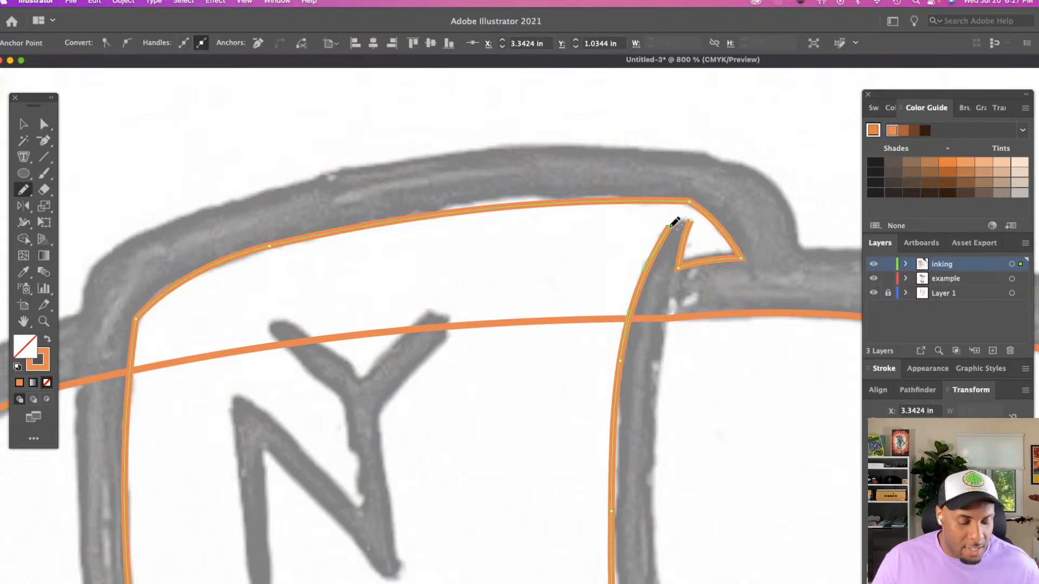
mouse_move(676, 222)
left_mouse_down()
mouse_move(695, 210)
mouse_move(660, 245)
left_mouse_up()
key("a")
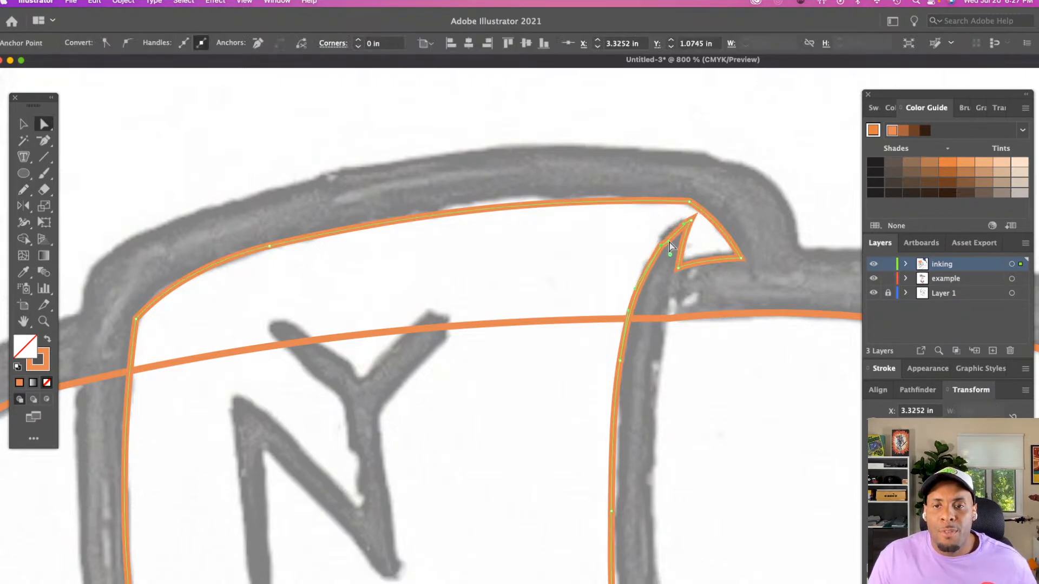
Move the notch's two lower corner anchors slightly down and its tip slightly down and inward, and deselect the path
left_click(741, 259)
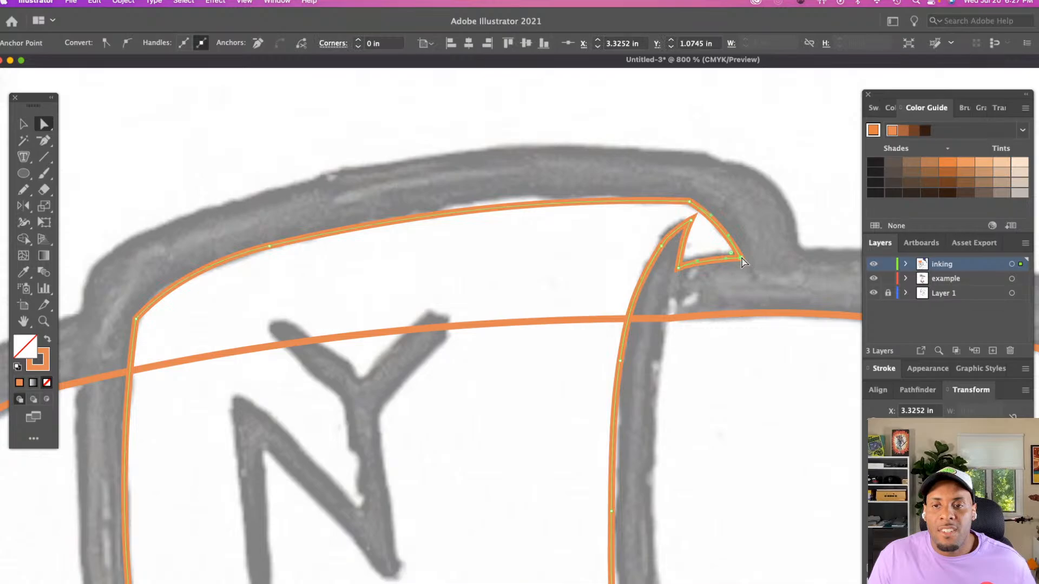
left_click(678, 268, "shift")
left_click_drag(679, 267, 680, 271)
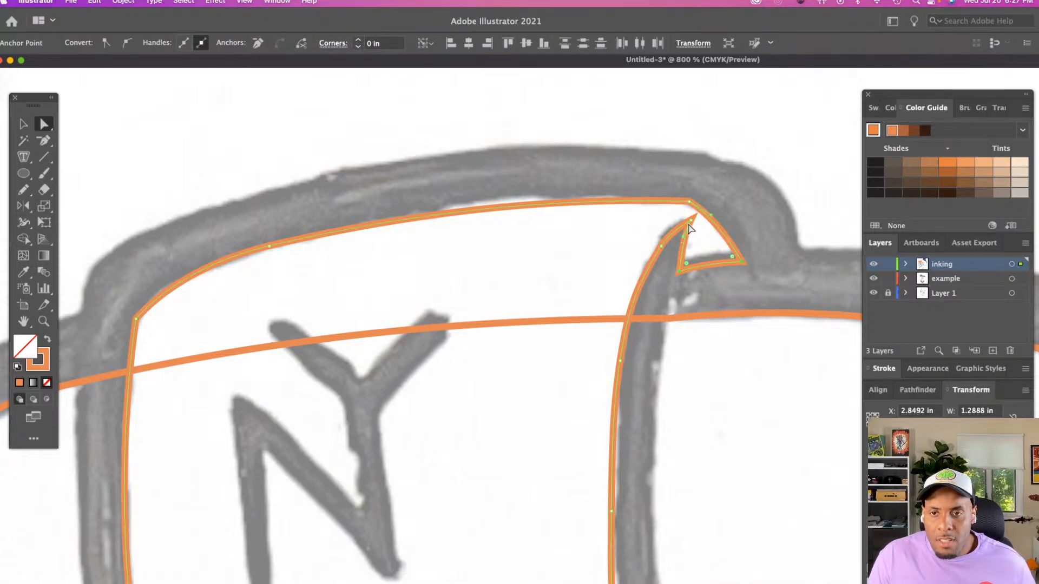
left_click_drag(691, 221, 689, 224)
left_click(654, 248)
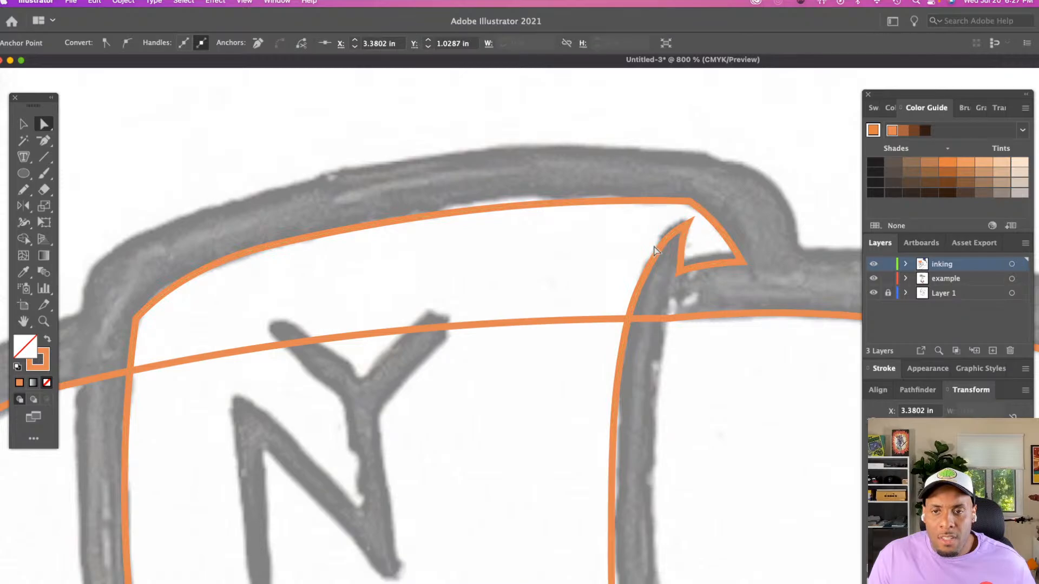
Adjust the curve handle at the panel's lower-left corner so the bottom edge follows the sketch line above the orange bands, and deselect
key("z")
left_click(554, 273, "alt")
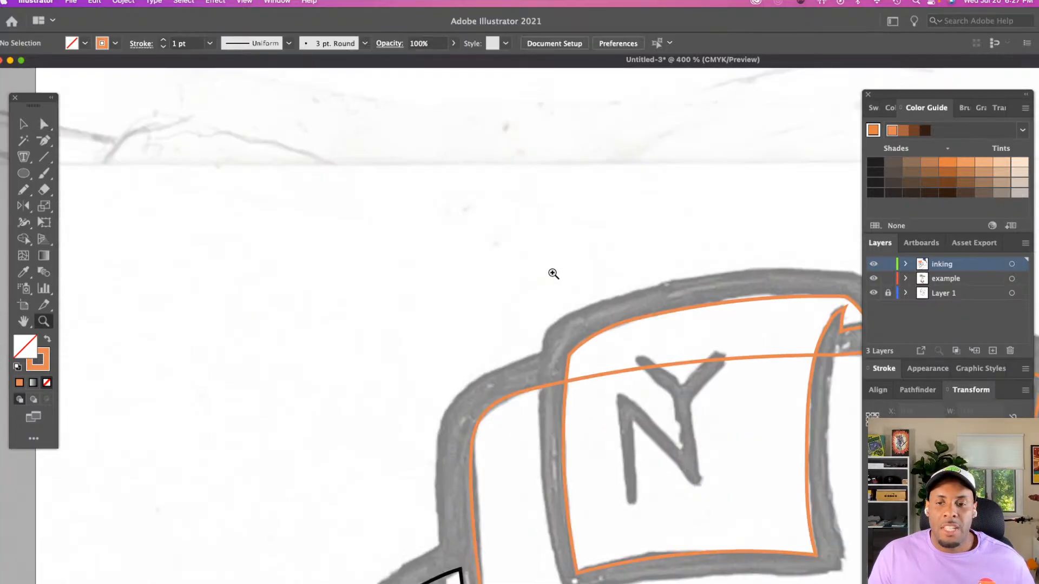
scroll(553, 274, "down", 5)
scroll(553, 274, "right", 5)
left_click(640, 294, "alt")
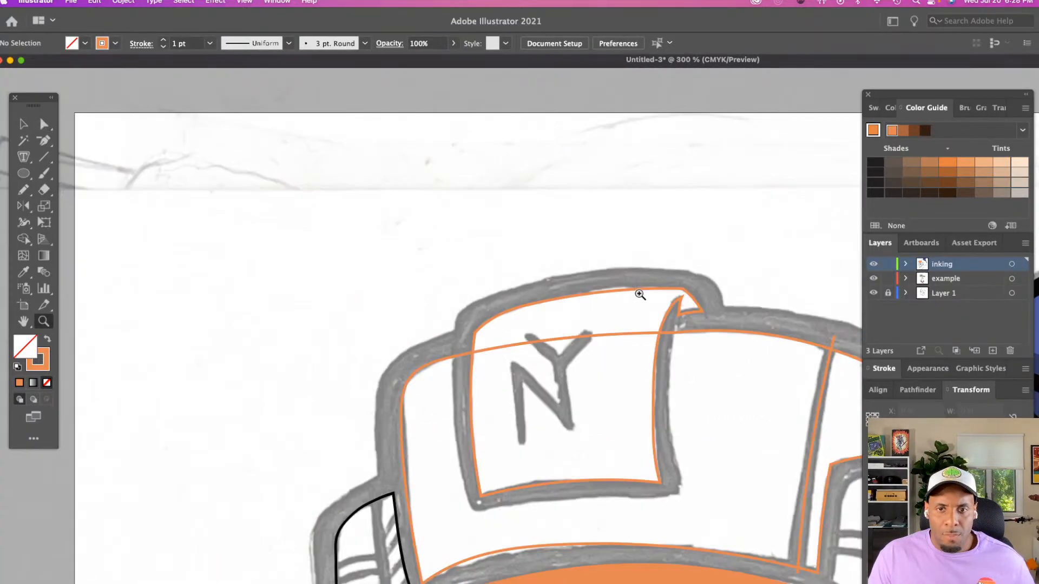
scroll(640, 292, "down", 5)
scroll(640, 291, "right", 3)
left_click(640, 290, "alt")
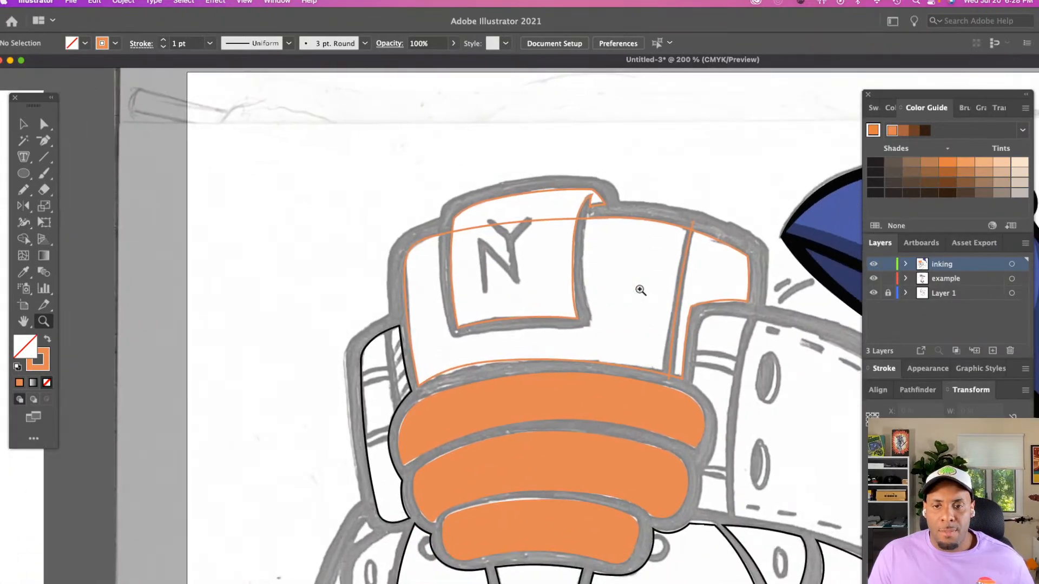
left_click(631, 342)
left_click(632, 342)
scroll(631, 342, "down", 5)
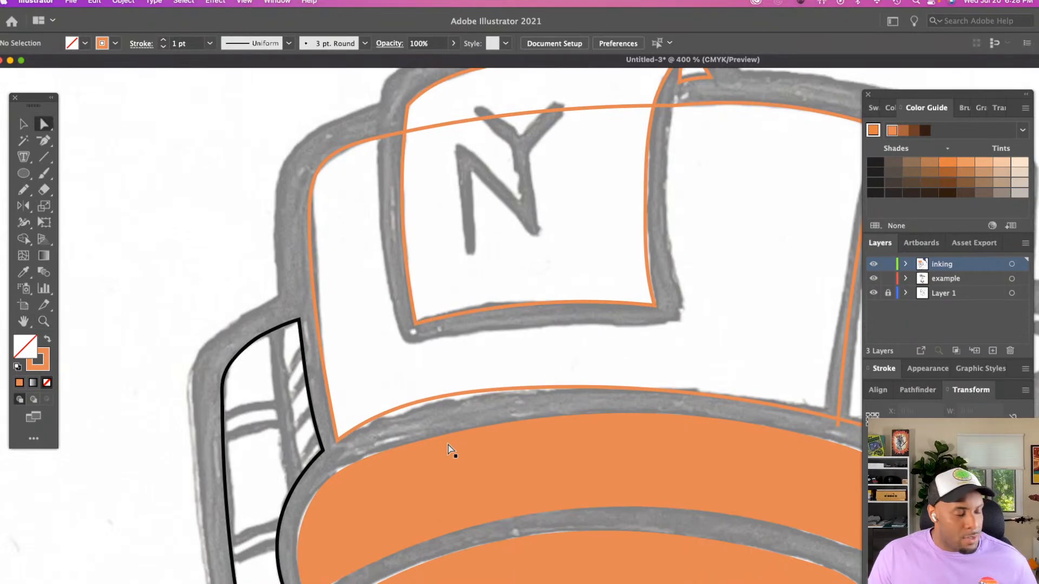
key("v")
left_click(448, 397)
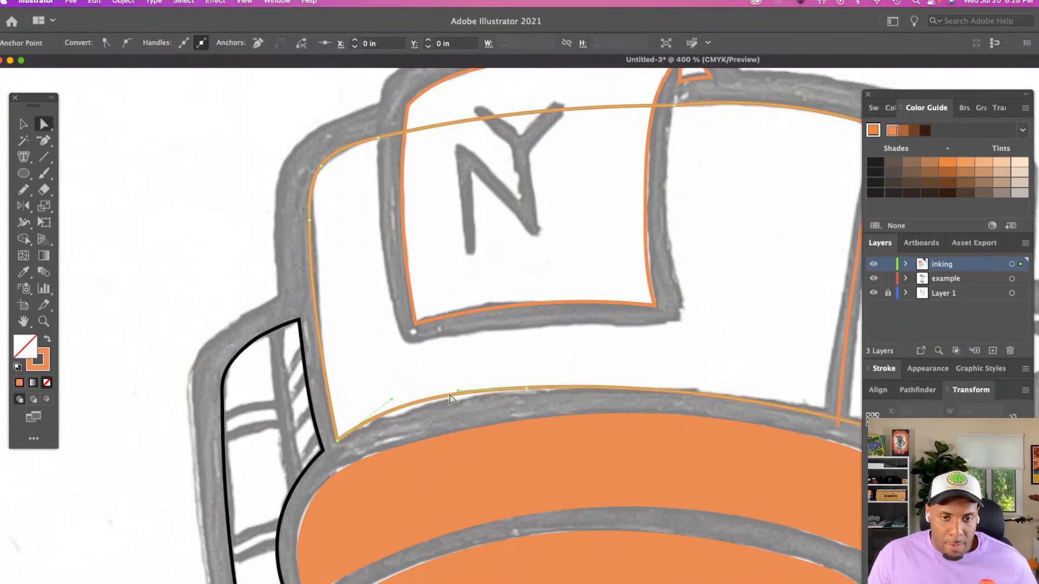
left_click_drag(391, 400, 397, 405)
left_click(421, 388)
Nudge the anchors along the panel's left edge slightly inward to fit the sketch, and deselect
scroll(491, 403, "right", 5)
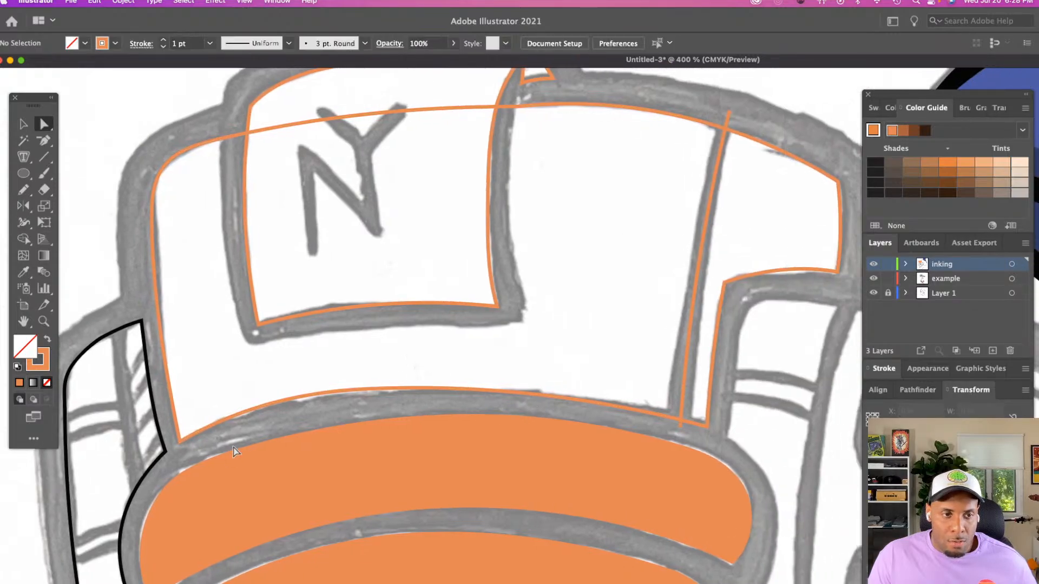
left_click(181, 440)
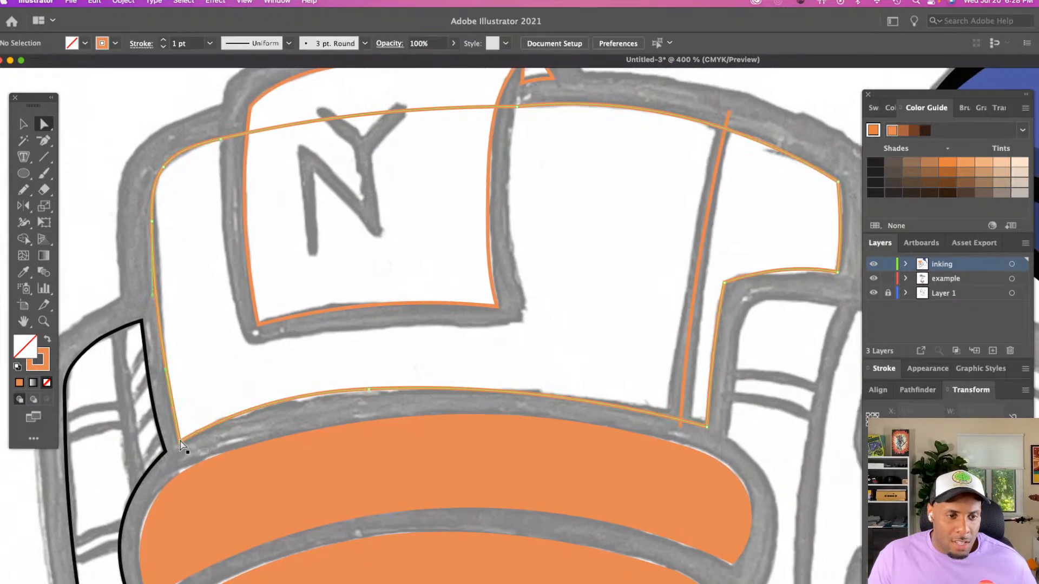
left_click(153, 219)
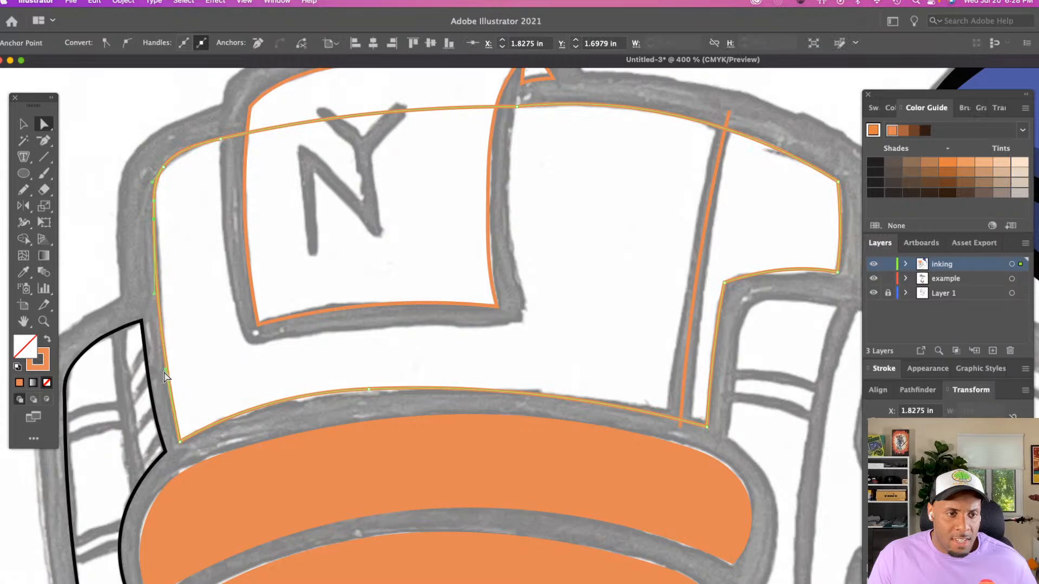
left_click(156, 298)
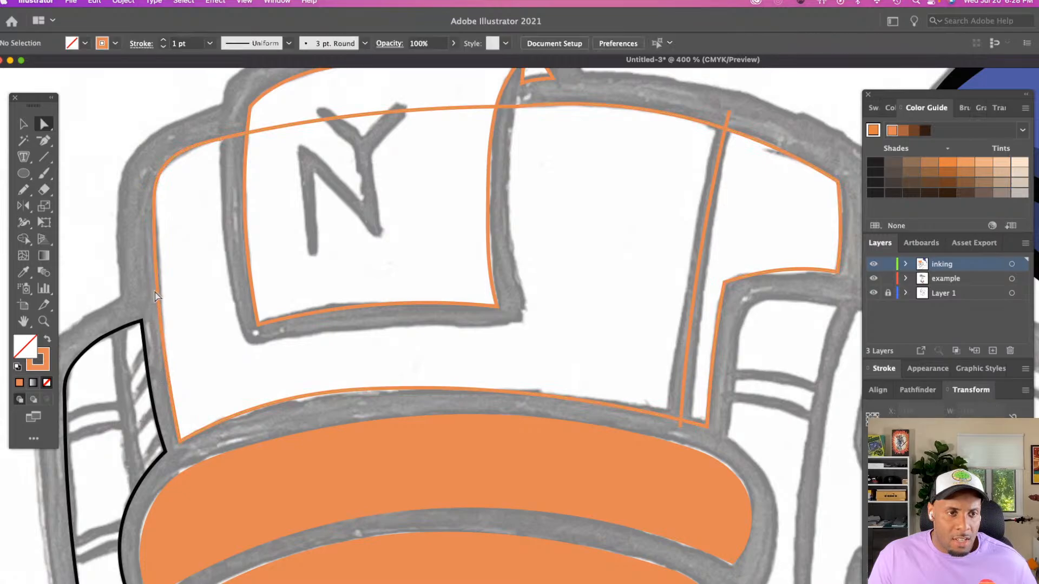
left_click(155, 297)
left_click(297, 316)
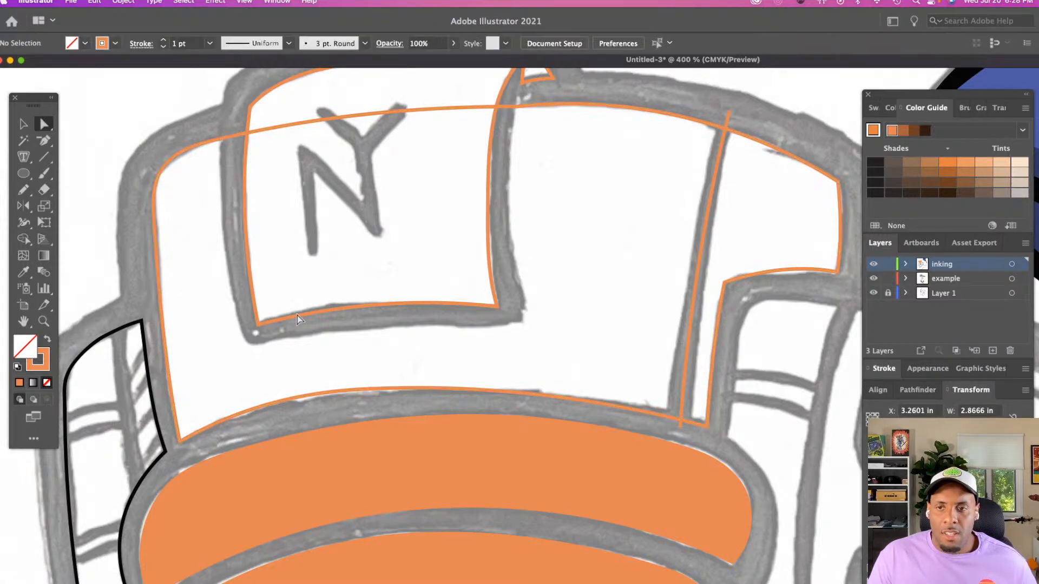
Round the panel's inner corner at the step on its right side to a radius of about 0.1351 in
scroll(298, 319, "right", 5)
left_click(689, 273)
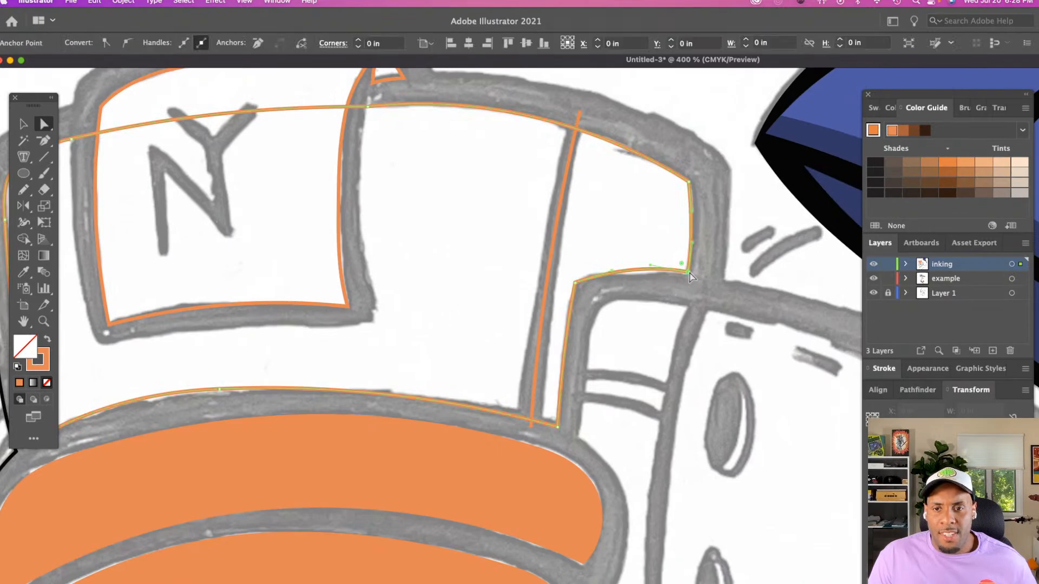
left_click(688, 271)
left_click(575, 282)
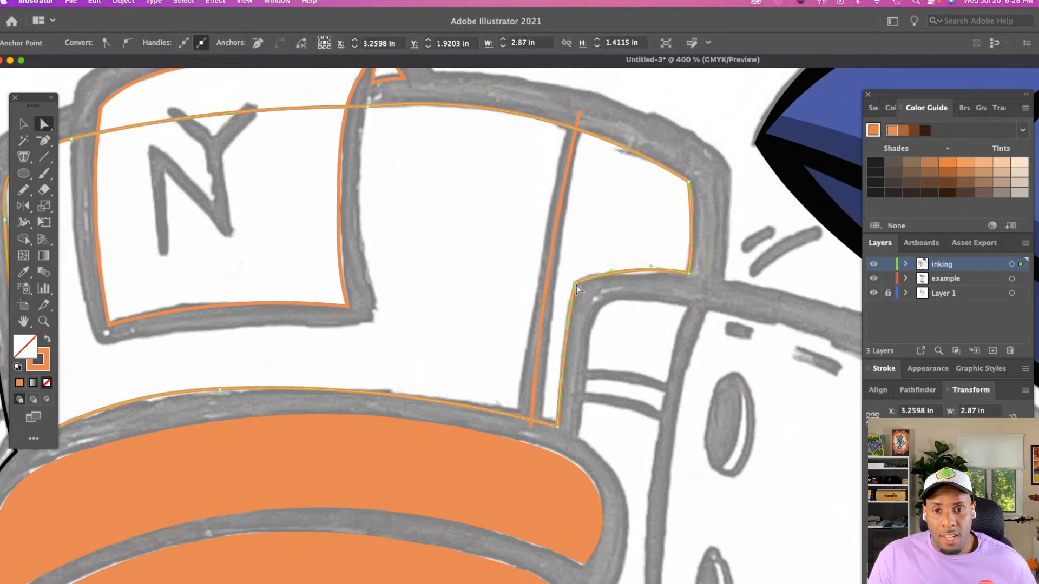
left_click_drag(579, 287, 604, 305)
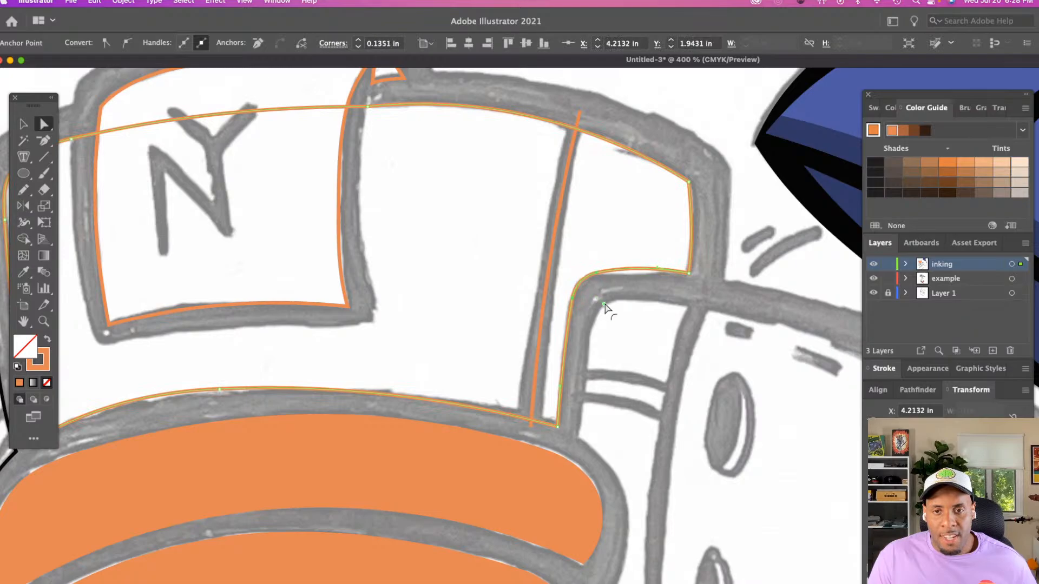
Round the panel's upper-right corner to about 0.1223 in, move its lower-right corner anchor slightly down, and deselect
left_click(692, 185)
left_click(688, 181)
left_click_drag(677, 190, 653, 216)
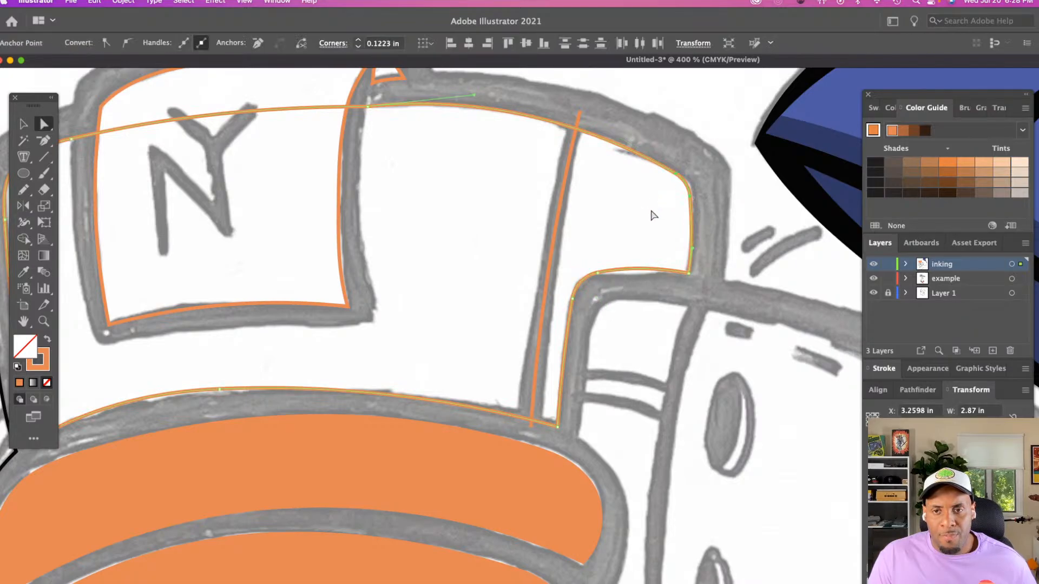
left_click(622, 282)
left_click_drag(688, 274, 688, 277)
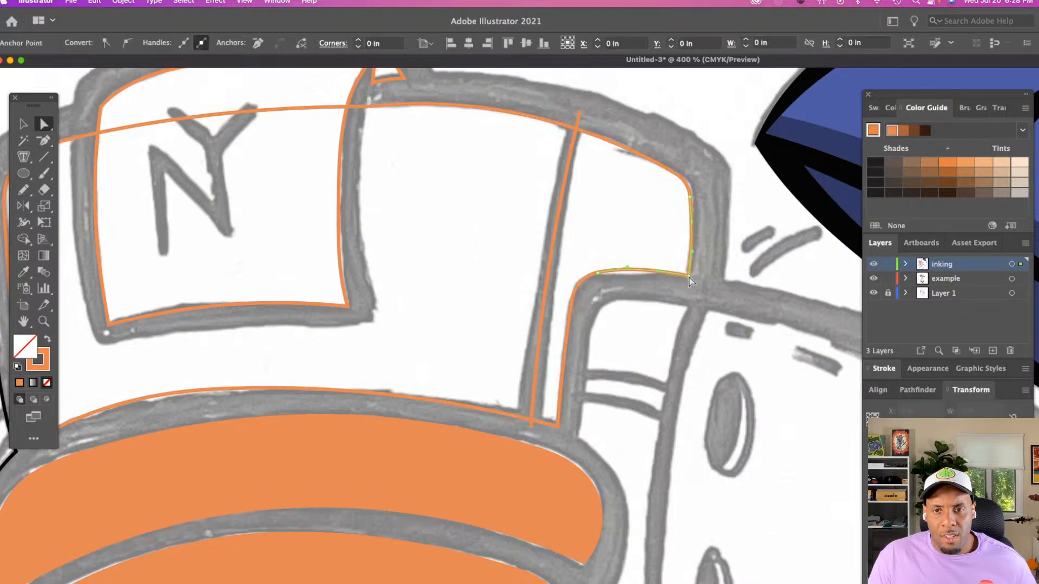
left_click(630, 238)
Examine the traced panel and NY patch, the inked face, and the uninked stitched area beside the orange bands
scroll(504, 208, "up", 2)
scroll(503, 212, "left", 3)
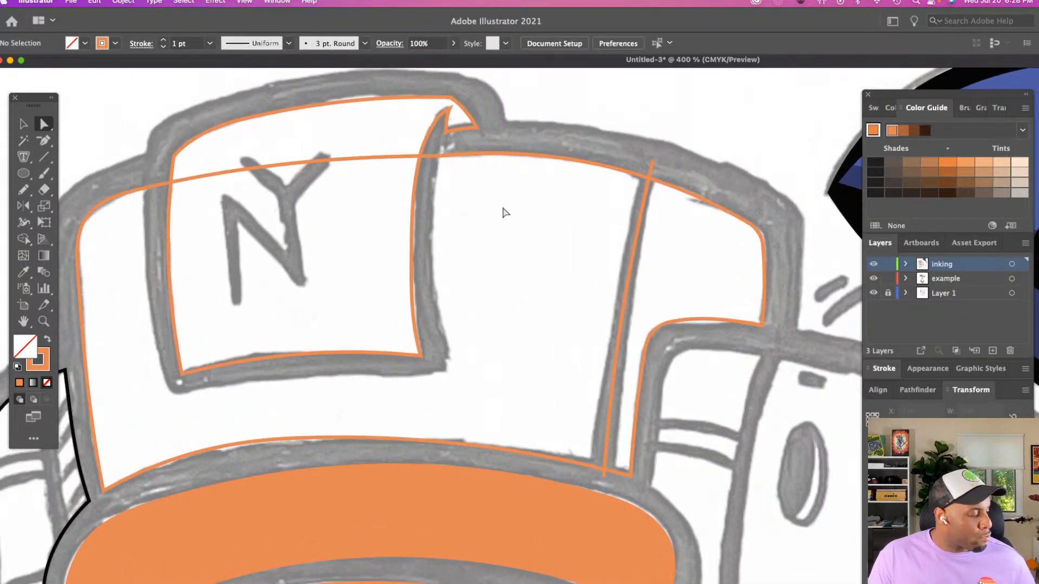
key("z")
left_click(507, 217, "alt")
scroll(510, 224, "down", 10)
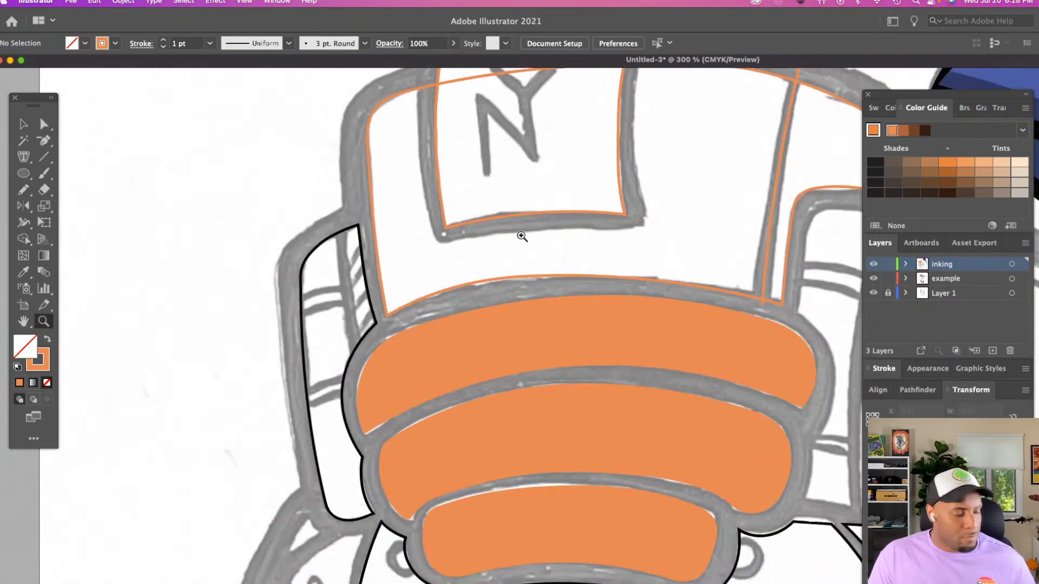
left_click(552, 244, "alt")
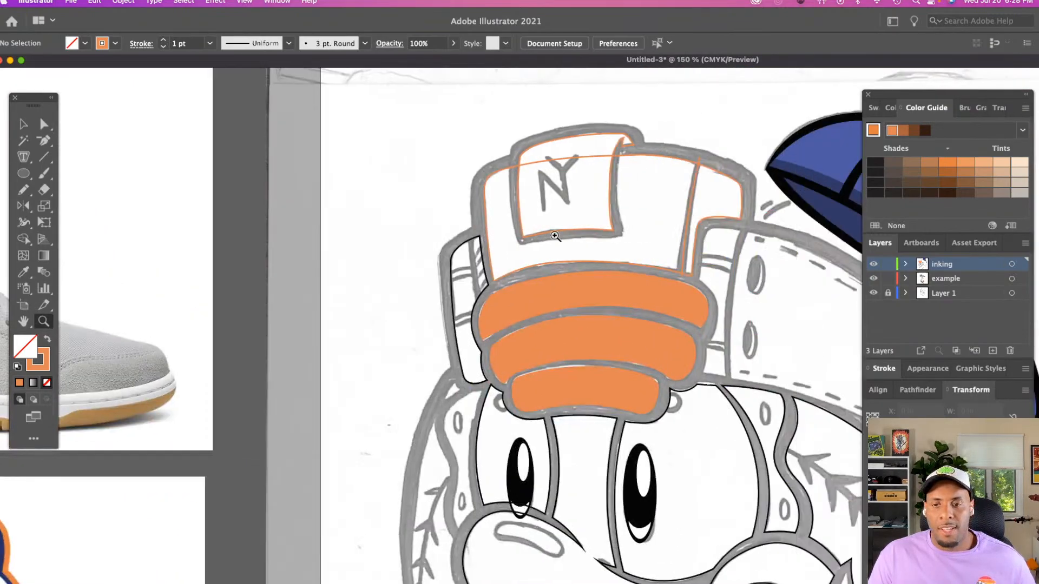
scroll(555, 236, "right", 10)
scroll(554, 236, "down", 5)
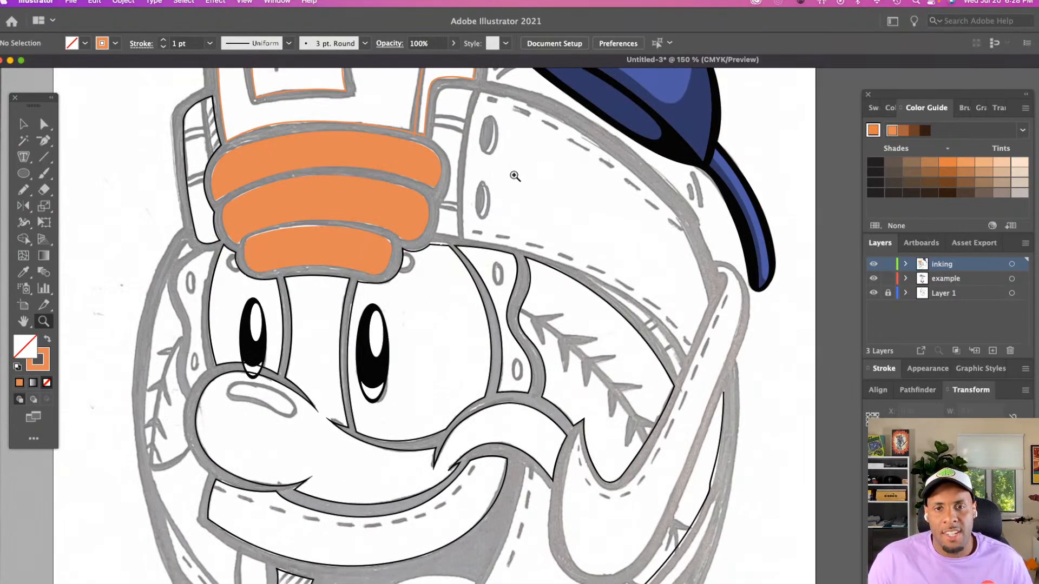
scroll(514, 182, "up", 3)
scroll(514, 181, "right", 1)
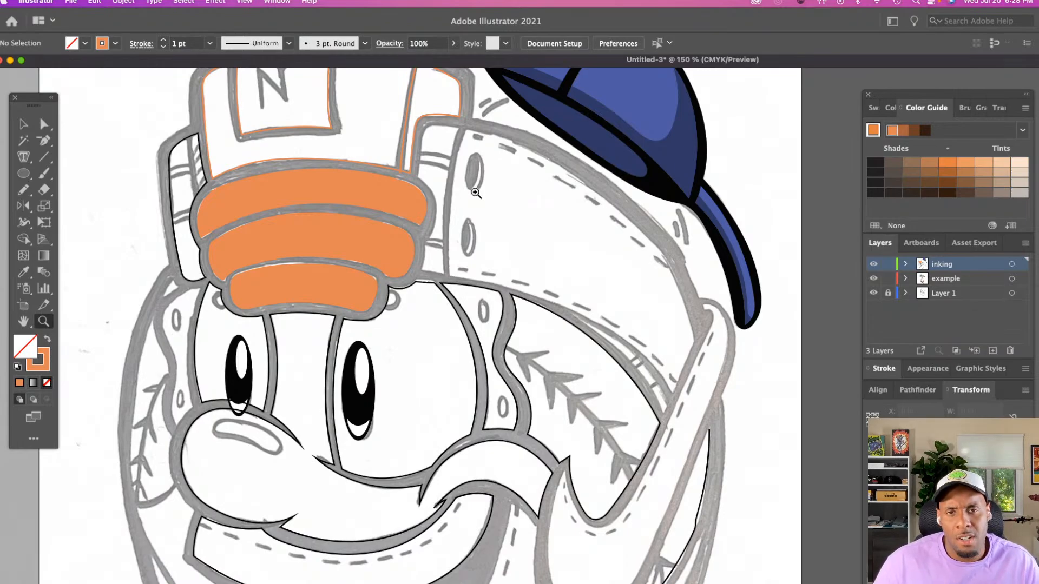
scroll(475, 193, "down", 5)
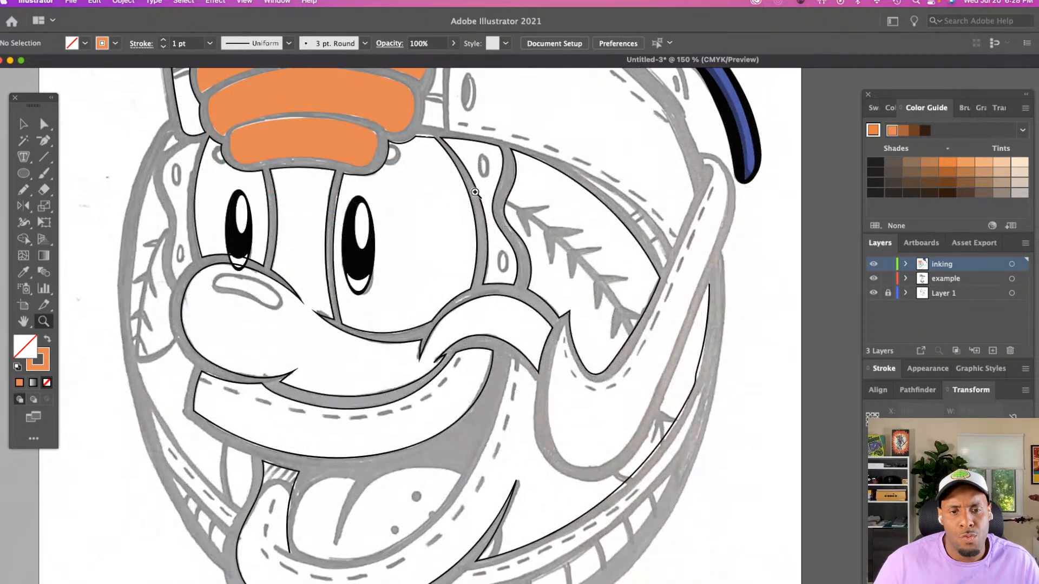
scroll(475, 192, "up", 6)
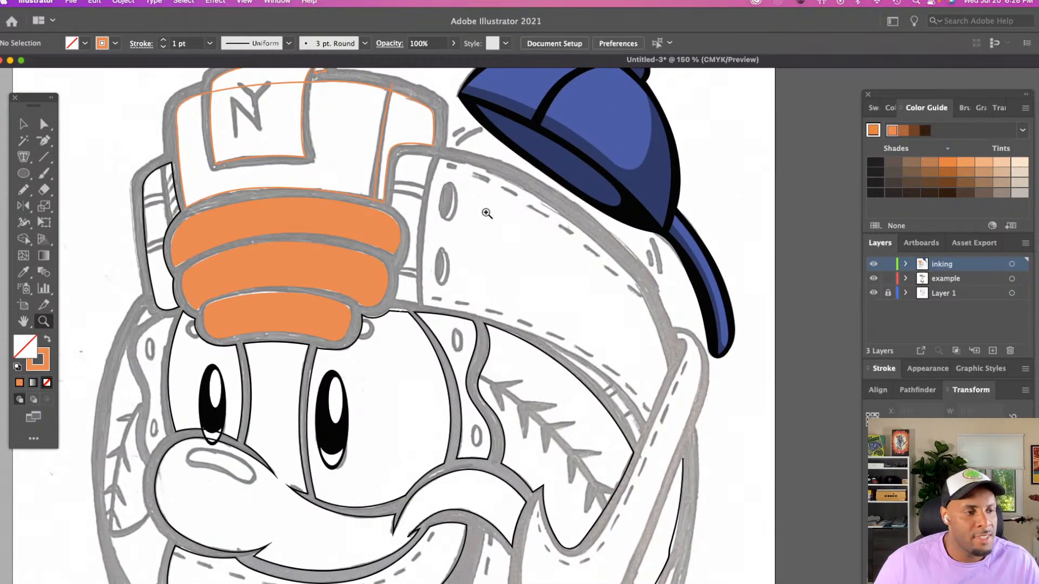
scroll(486, 211, "down", 4)
scroll(486, 211, "left", 2)
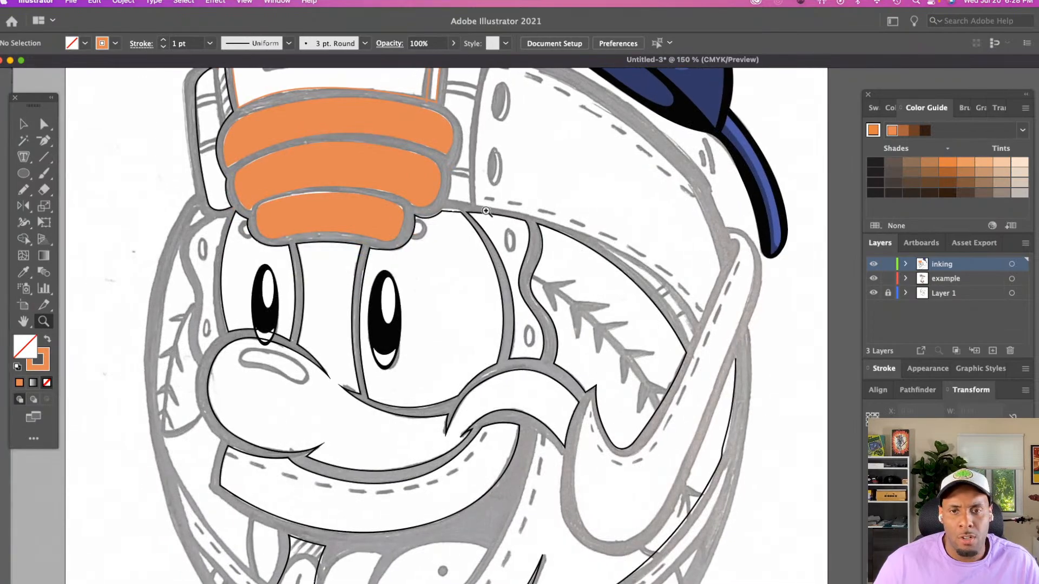
scroll(487, 211, "up", 3)
scroll(486, 211, "right", 2)
scroll(521, 227, "up", 1)
scroll(521, 227, "up", 2)
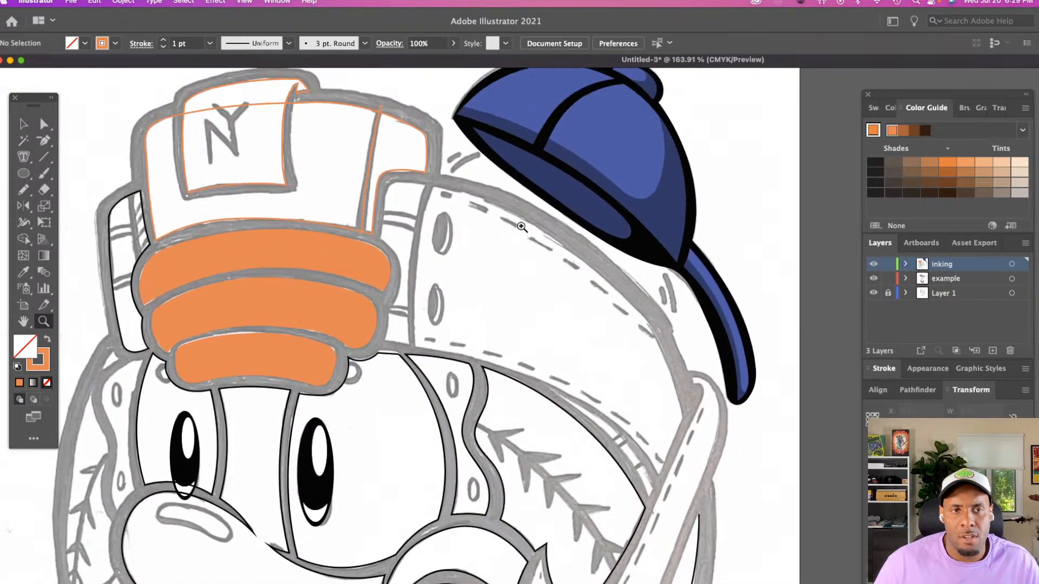
scroll(521, 226, "up", 8)
scroll(521, 227, "left", 5)
left_click(521, 226)
scroll(522, 227, "down", 9)
scroll(522, 224, "right", 4)
scroll(522, 223, "up", 6)
left_click(521, 223)
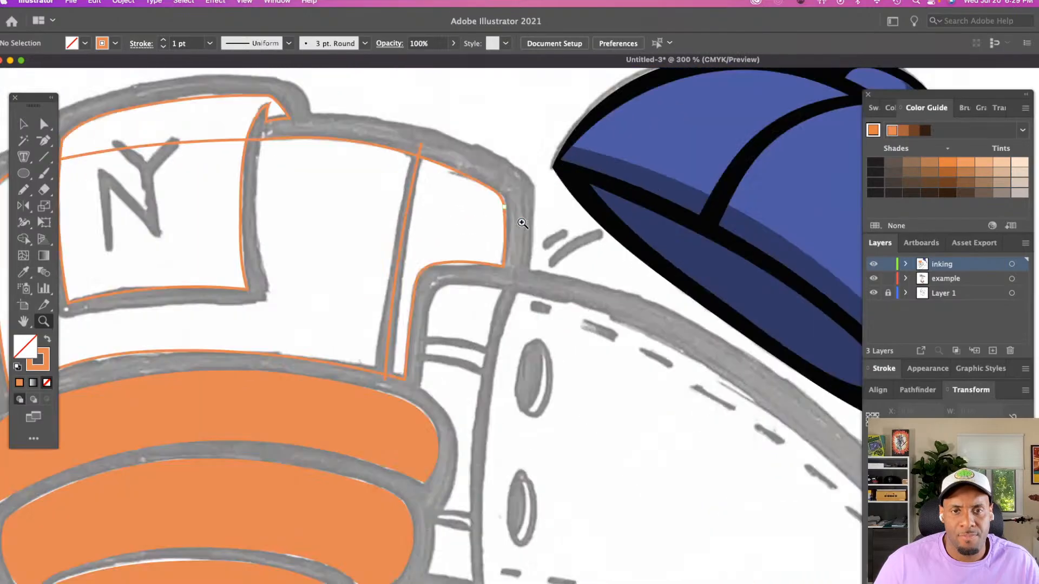
scroll(519, 221, "right", 3)
scroll(519, 220, "down", 8)
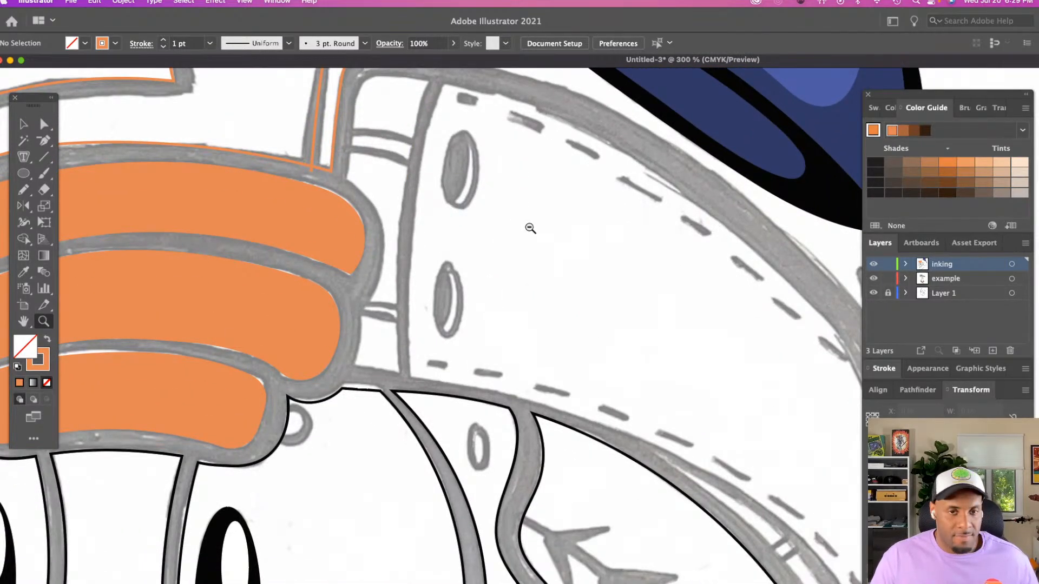
Trace the stitched area's left and upper edges with a Pencil path about 2.72 in wide, and nudge its end anchor slightly up
left_click(529, 227, "alt")
scroll(529, 227, "up", 5)
scroll(528, 227, "left", 5)
scroll(529, 227, "right", 7)
scroll(529, 228, "down", 3)
scroll(529, 227, "down", 2)
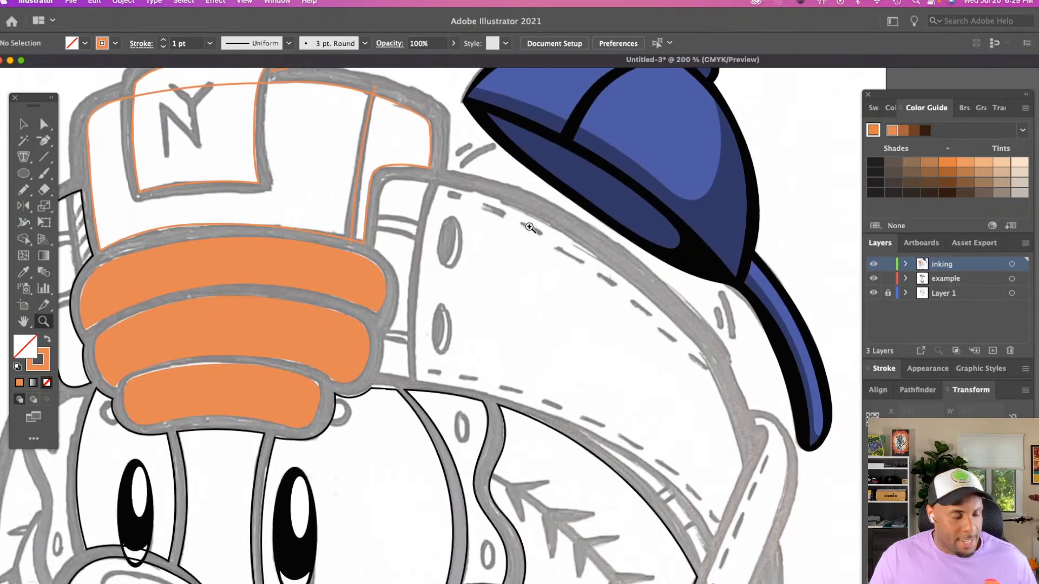
key("n")
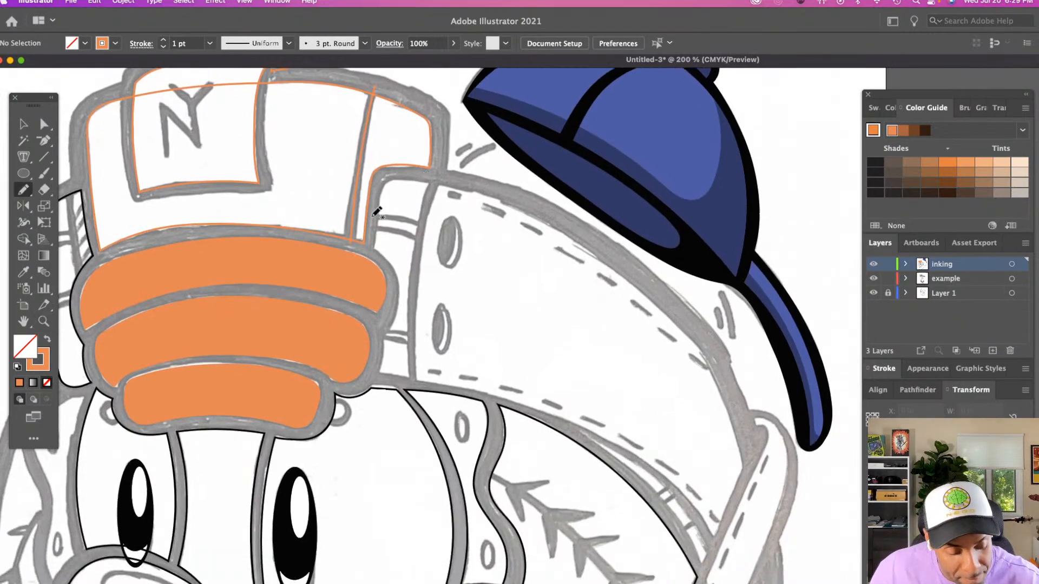
left_click_drag(383, 201, 371, 249)
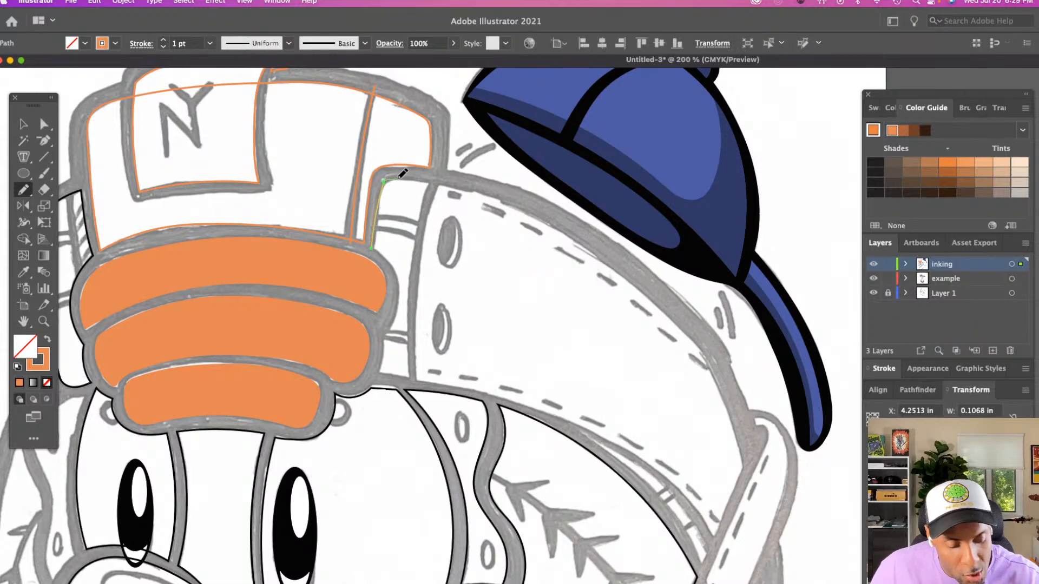
left_click_drag(401, 175, 531, 215)
mouse_move(602, 252)
left_mouse_down()
mouse_move(670, 308)
mouse_move(697, 354)
left_mouse_up()
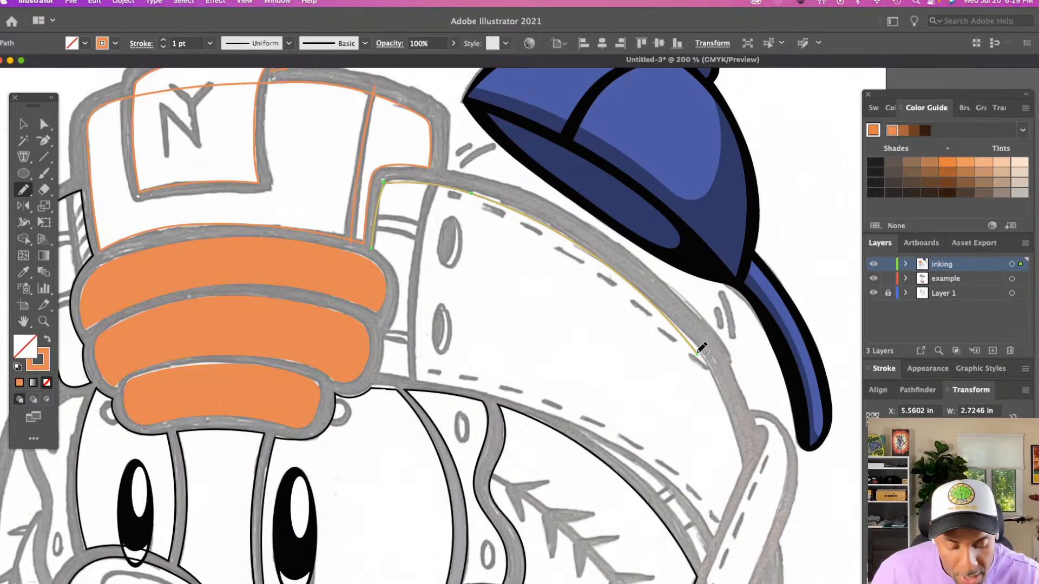
key("a")
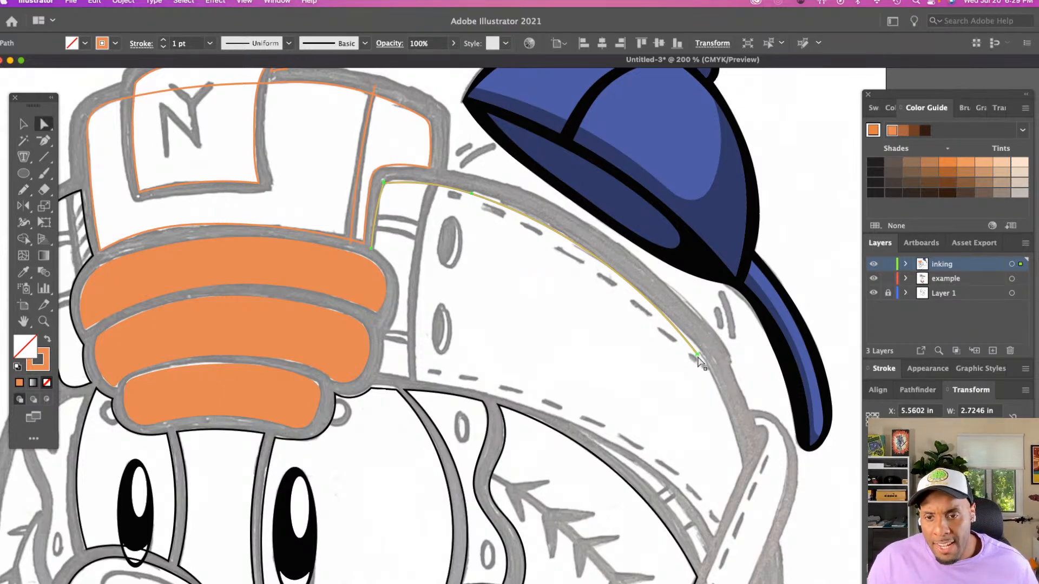
left_click_drag(697, 355, 699, 350)
Save the document as mrmet.ai in the mr met folder, with Illustrator 2020 compatibility
key("super+s")
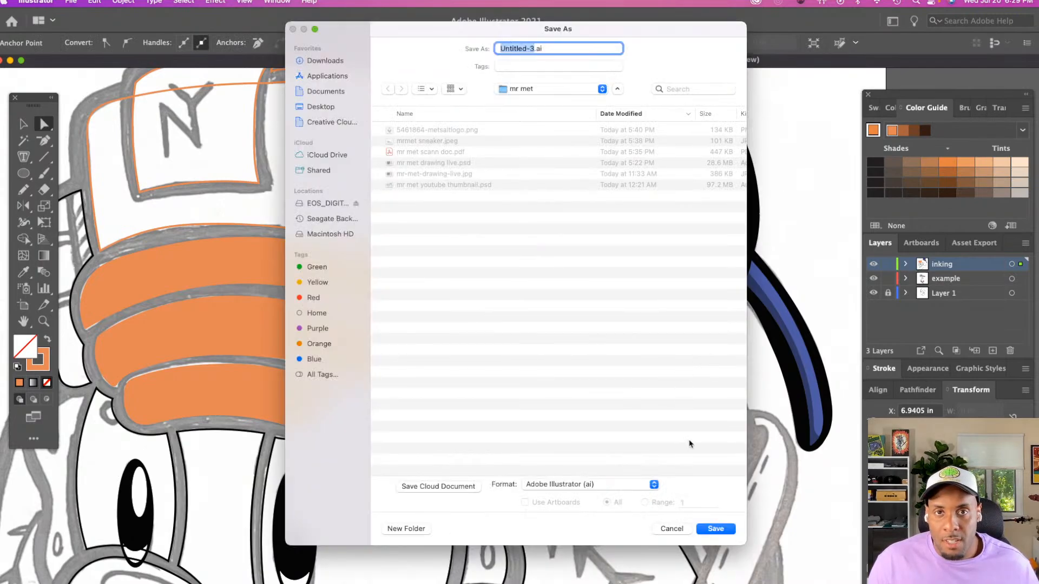
type("m")
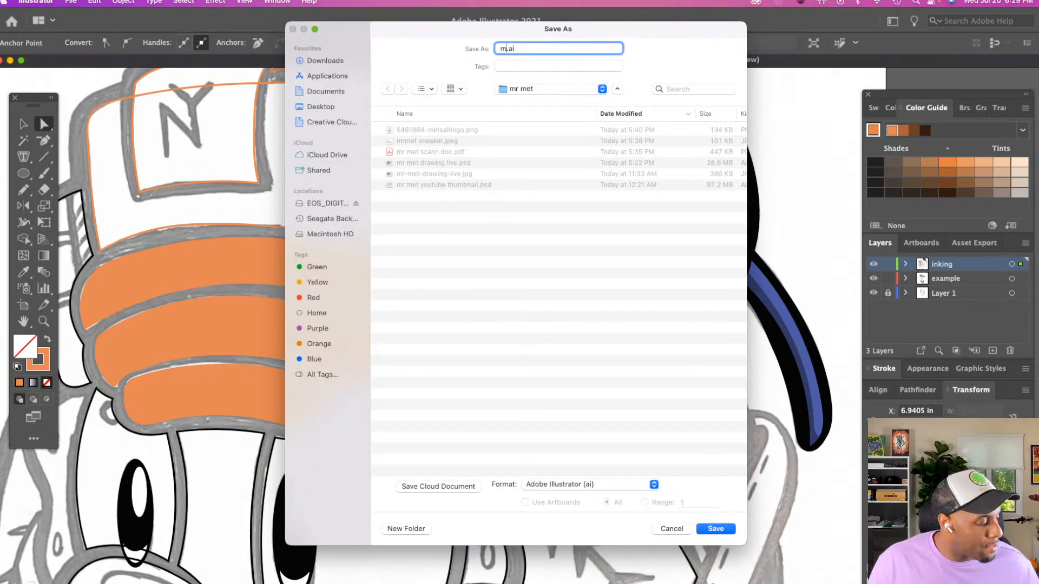
type("t")
key("Return")
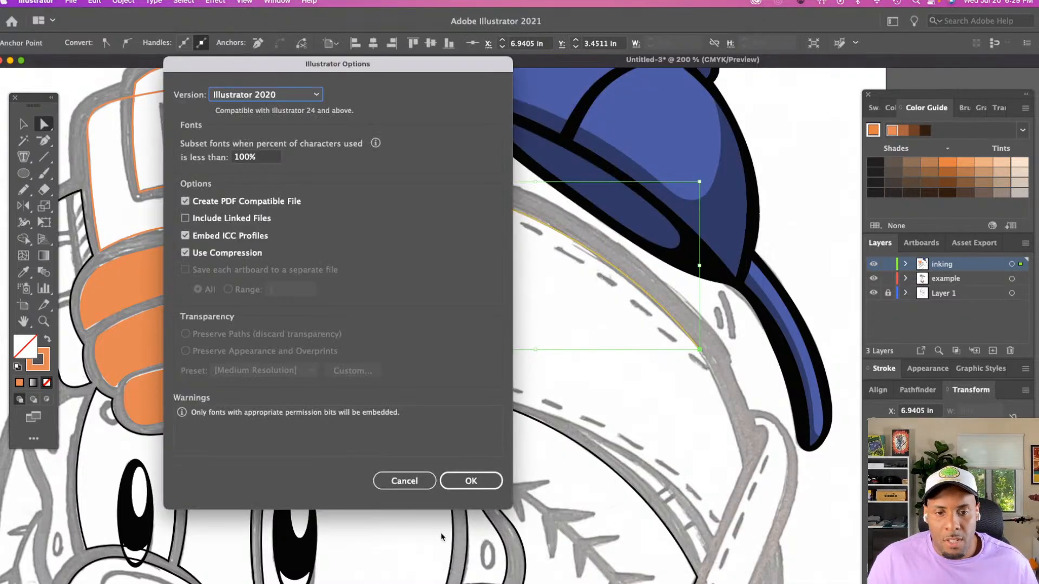
left_click(469, 480)
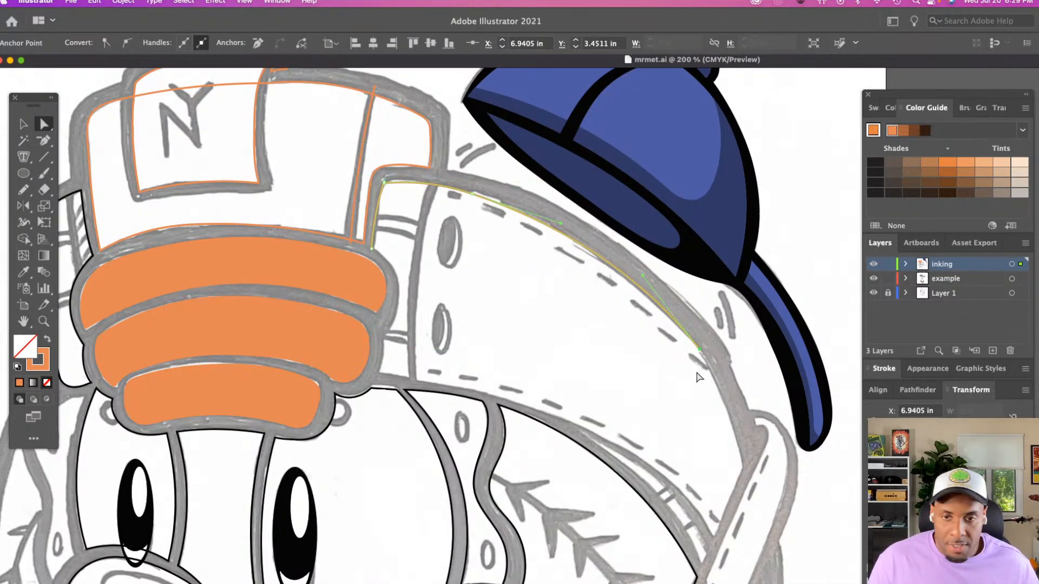
Continue tracing the stitched area's outer edge from the path's open end with the Pencil tool
key("n")
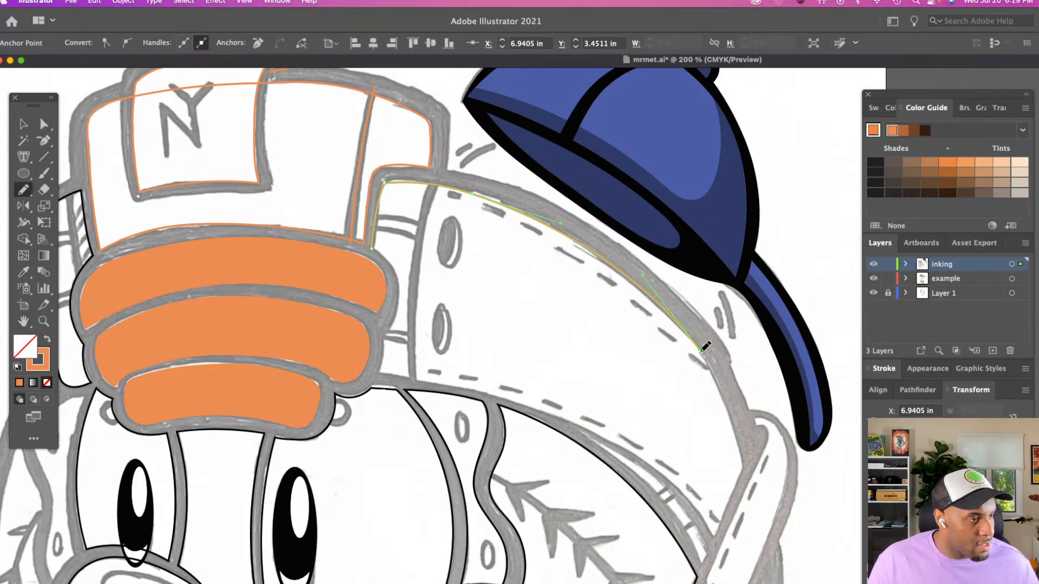
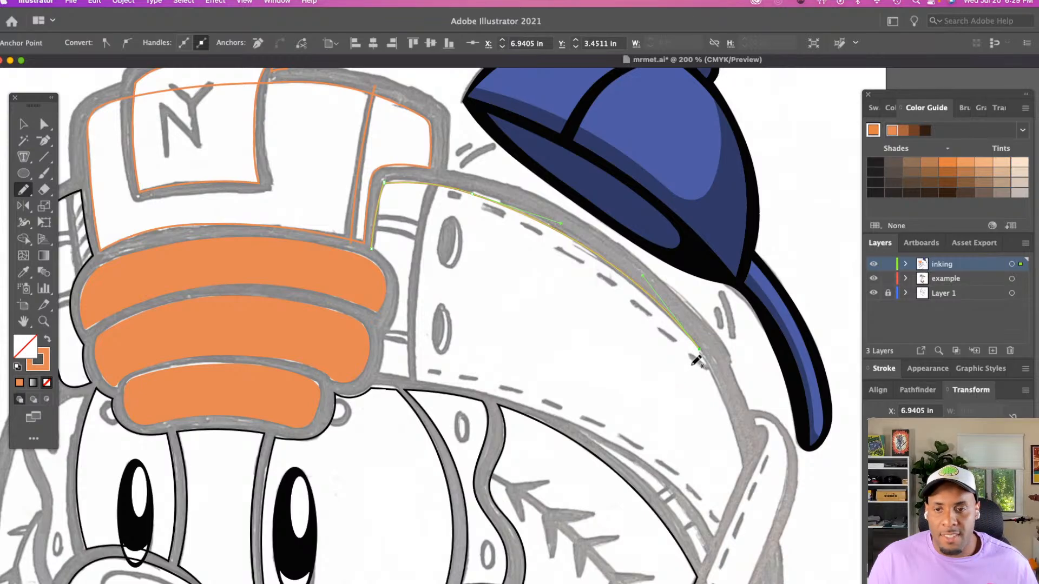
Extend the stitched area's outer edge path with the Pencil tool down to the strap, making it about 3.10 in wide
left_click(698, 370, "super")
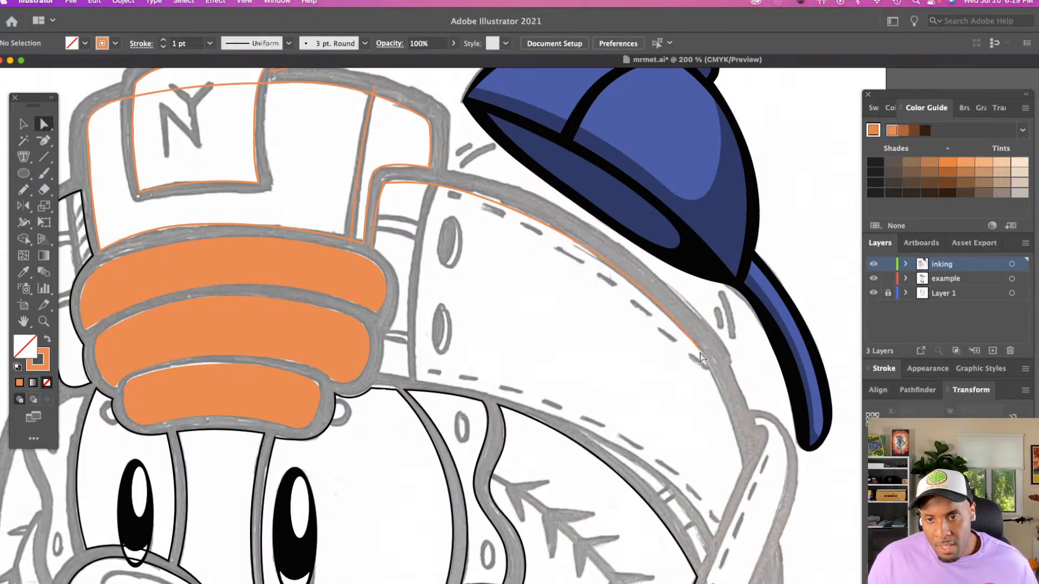
left_click(699, 350, "super")
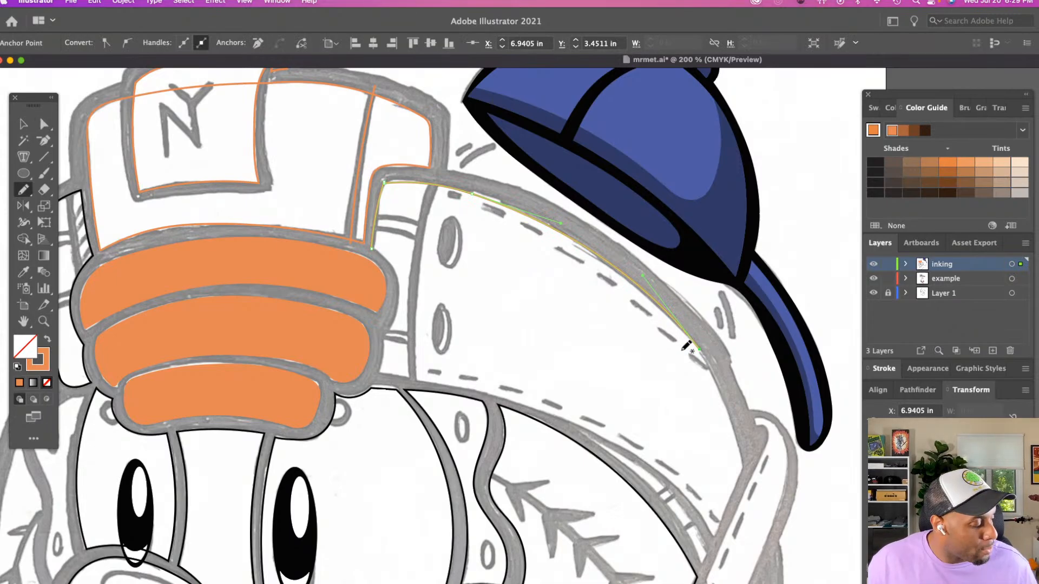
left_click(710, 371, "super")
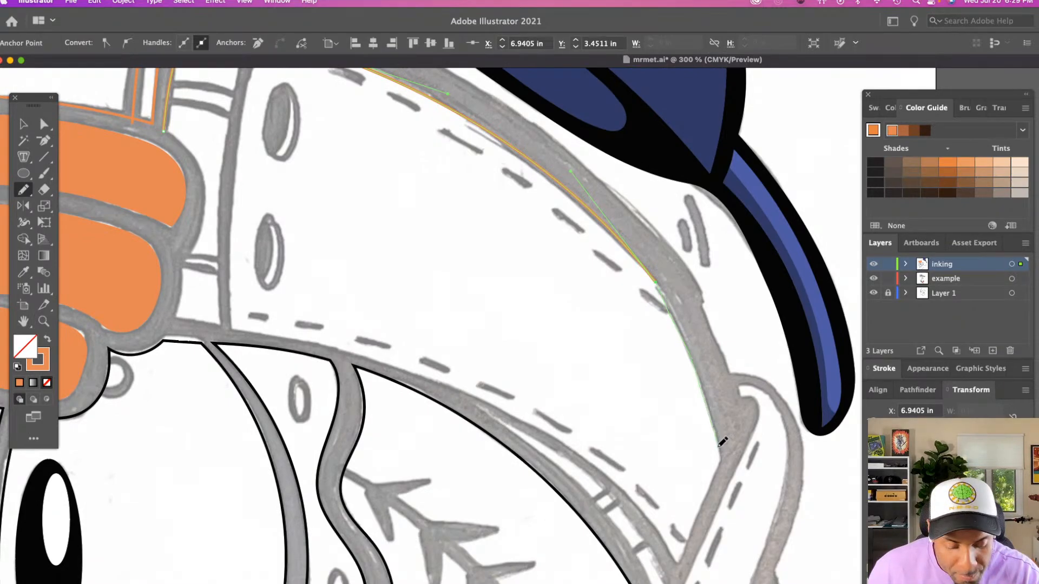
left_click_drag(719, 445, 720, 456)
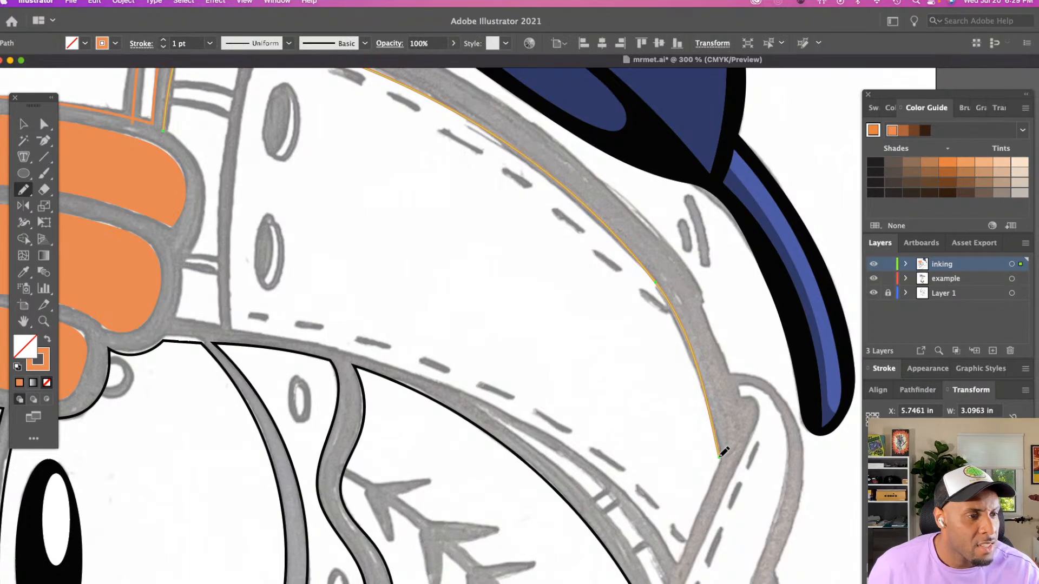
Trace the edge along the strap about 0.34 in wide, and the lower edge from the orange bands to the tip about 3.04 in wide
scroll(724, 452, "down", 6)
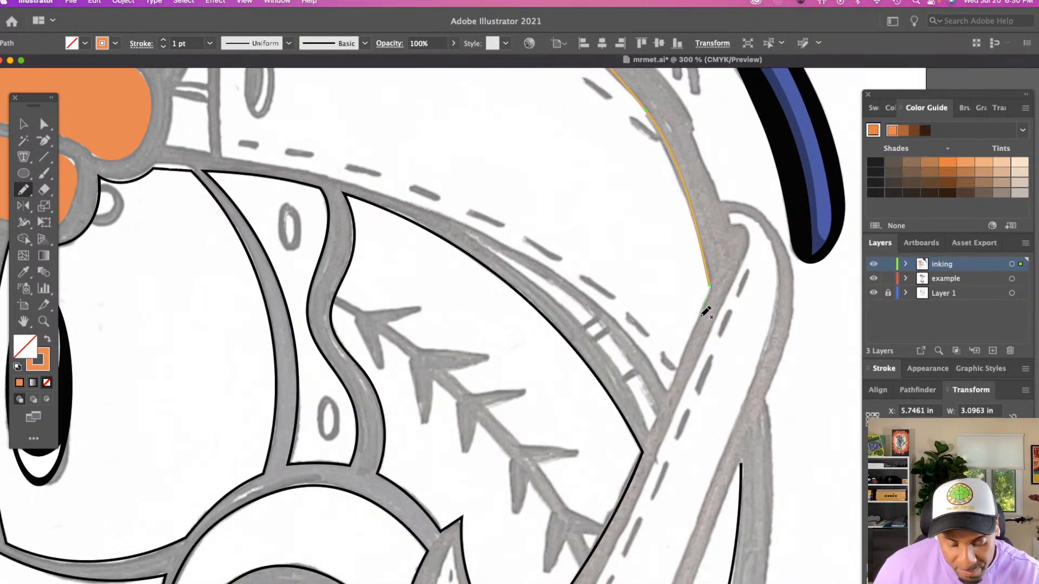
left_click_drag(706, 312, 686, 353)
left_click_drag(667, 395, 651, 430)
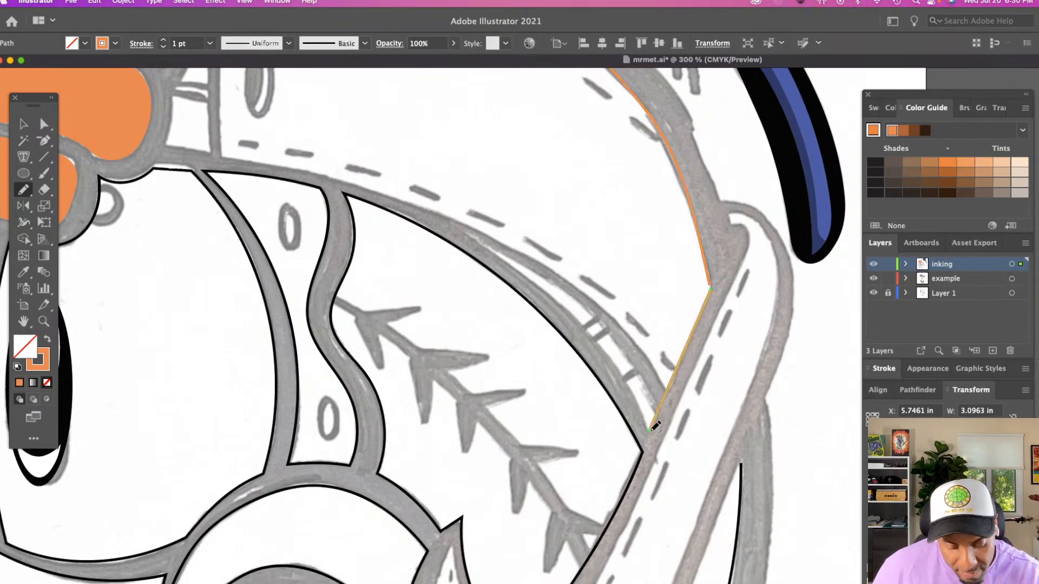
scroll(655, 427, "up", 3)
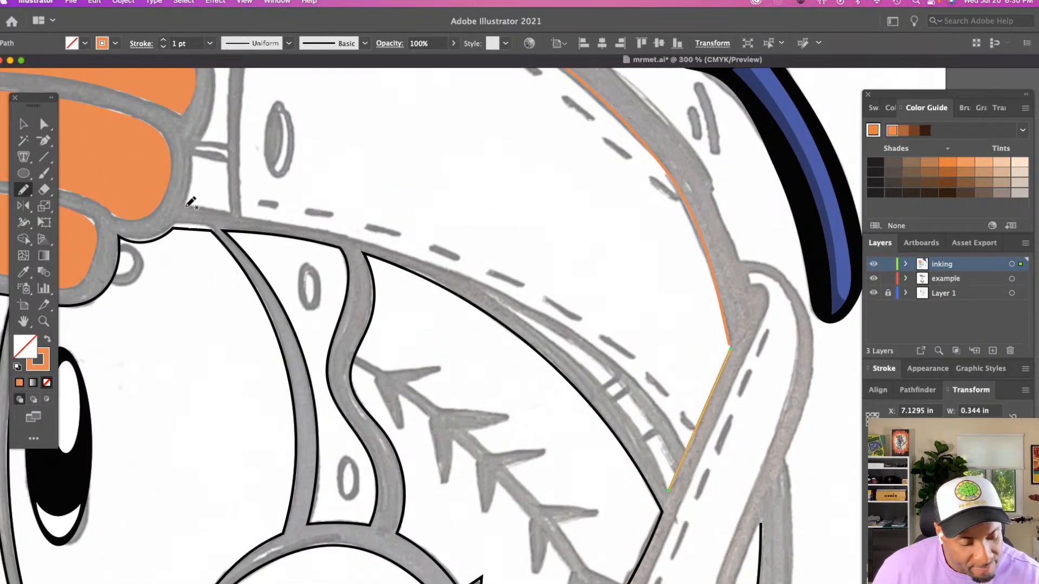
mouse_move(185, 206)
left_mouse_down()
mouse_move(447, 273)
mouse_move(594, 382)
mouse_move(670, 488)
left_mouse_up()
Trace the stitched area's side along the orange bands down to the lower edge with a Pencil path about 0.24 in wide
scroll(671, 486, "up", 5)
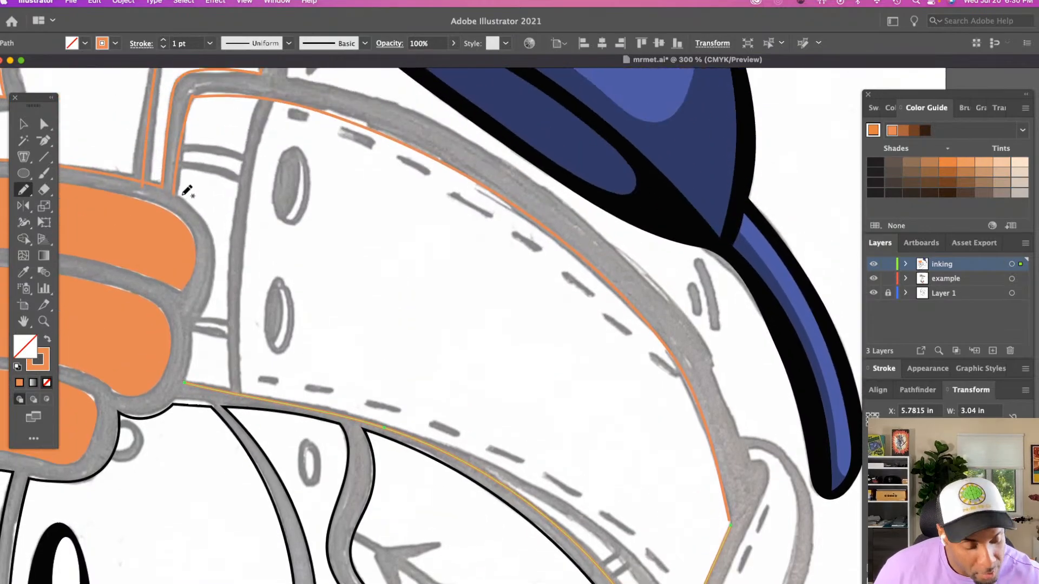
mouse_move(176, 193)
left_mouse_down()
mouse_move(216, 245)
mouse_move(212, 295)
mouse_move(196, 323)
left_mouse_up()
scroll(200, 320, "down", 3)
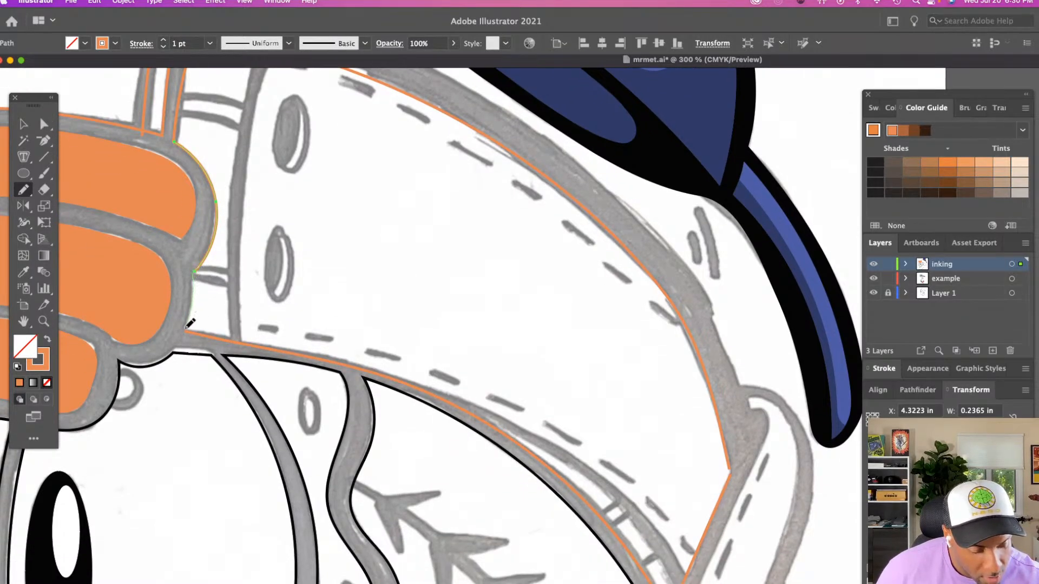
left_click_drag(190, 323, 185, 329)
scroll(189, 325, "up", 7)
scroll(188, 324, "down", 3)
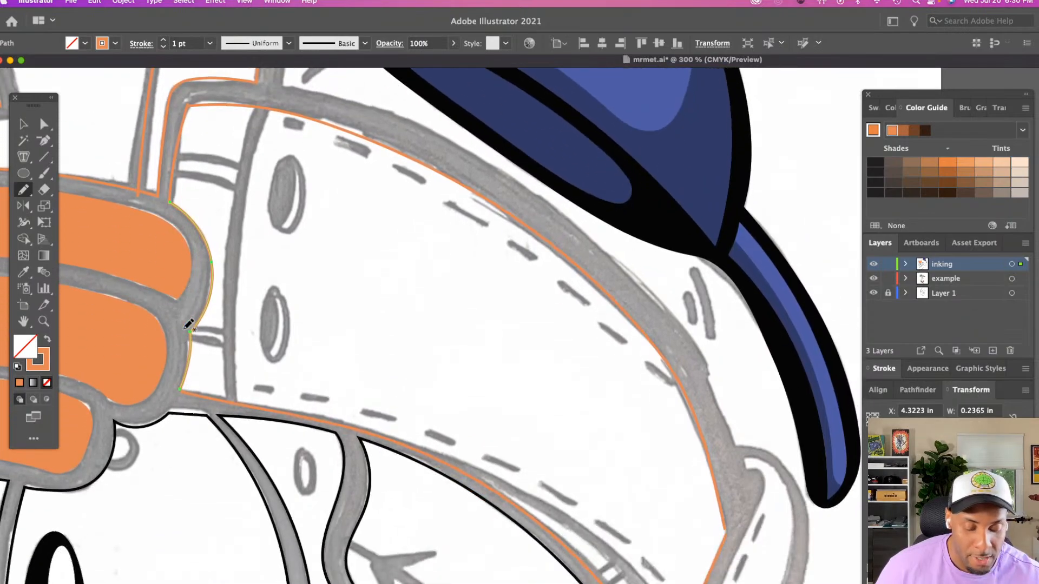
Adjust the curve at the upper edge's anchor near the first stitches with direct selection
key("a")
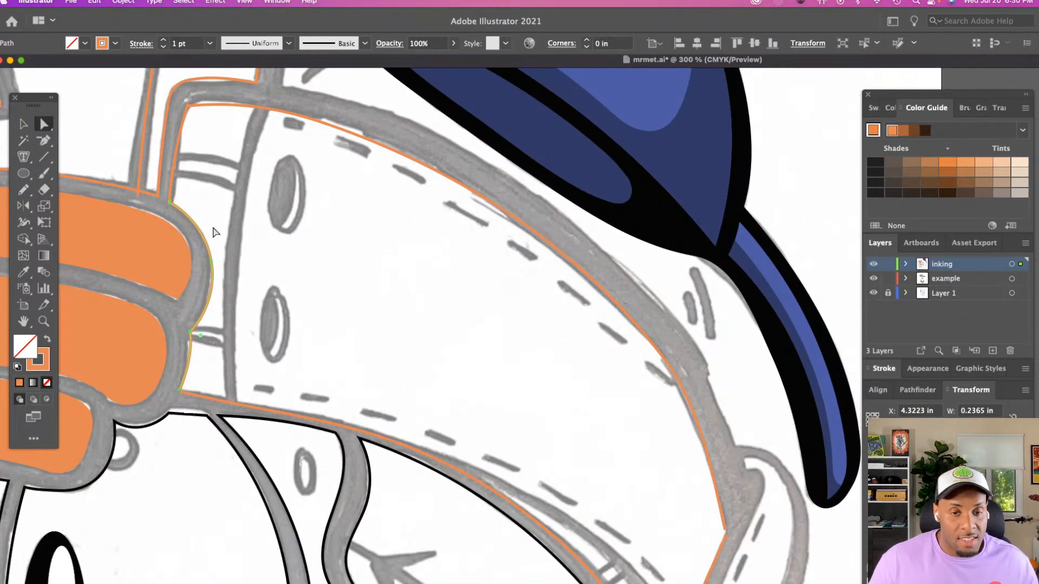
left_click(362, 136)
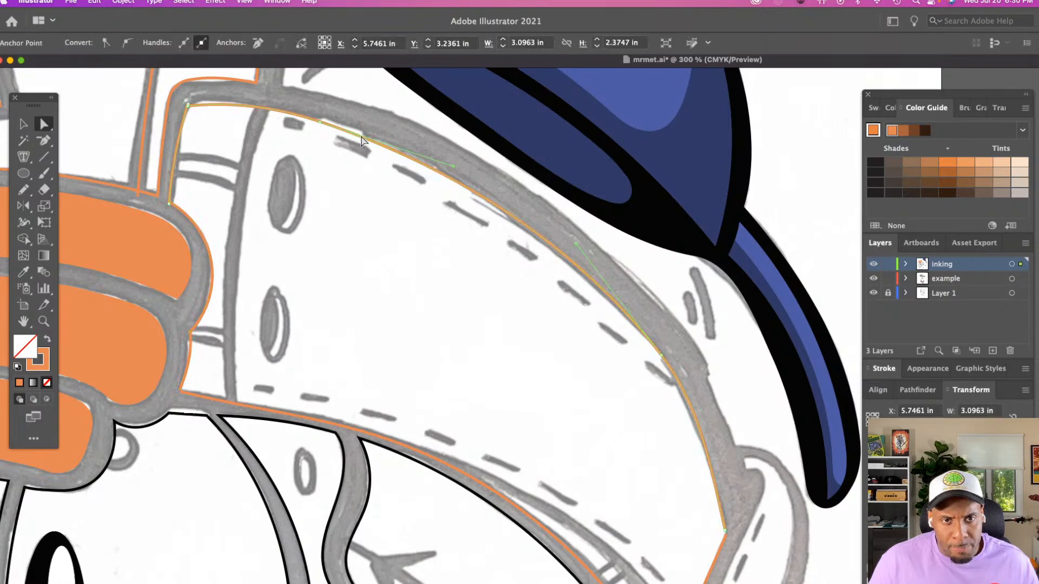
left_click(323, 122)
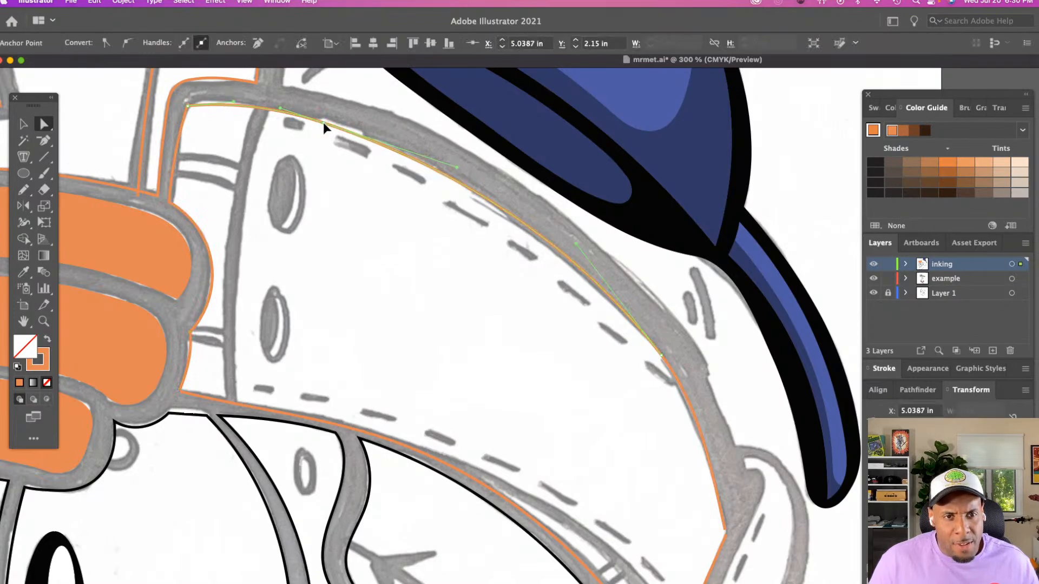
left_click(368, 153)
Align the outer edge's and strap edge's open end points horizontally and vertically at their shared corner, and connect them
scroll(487, 363, "down", 4)
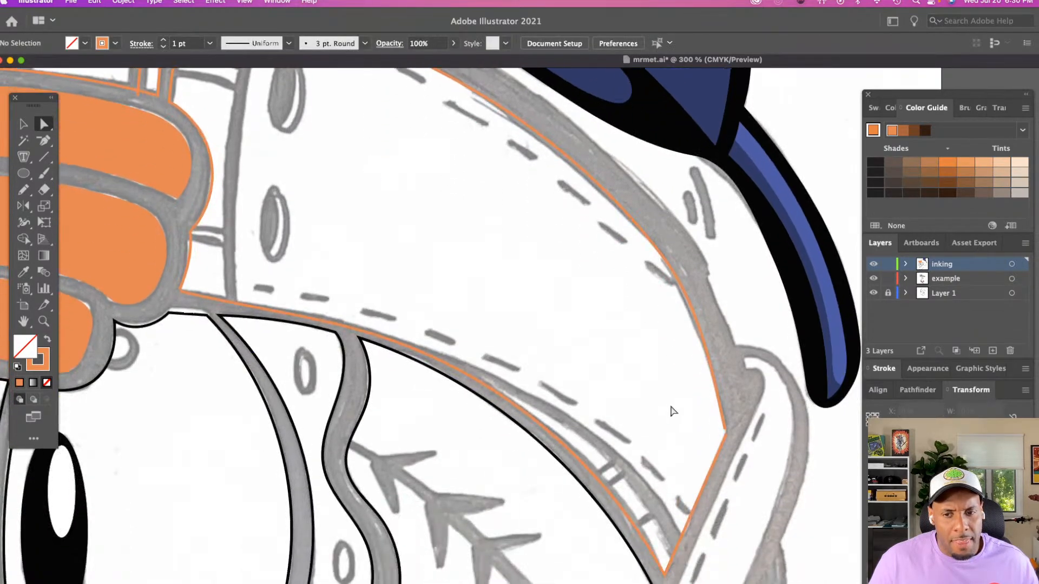
left_click(725, 433)
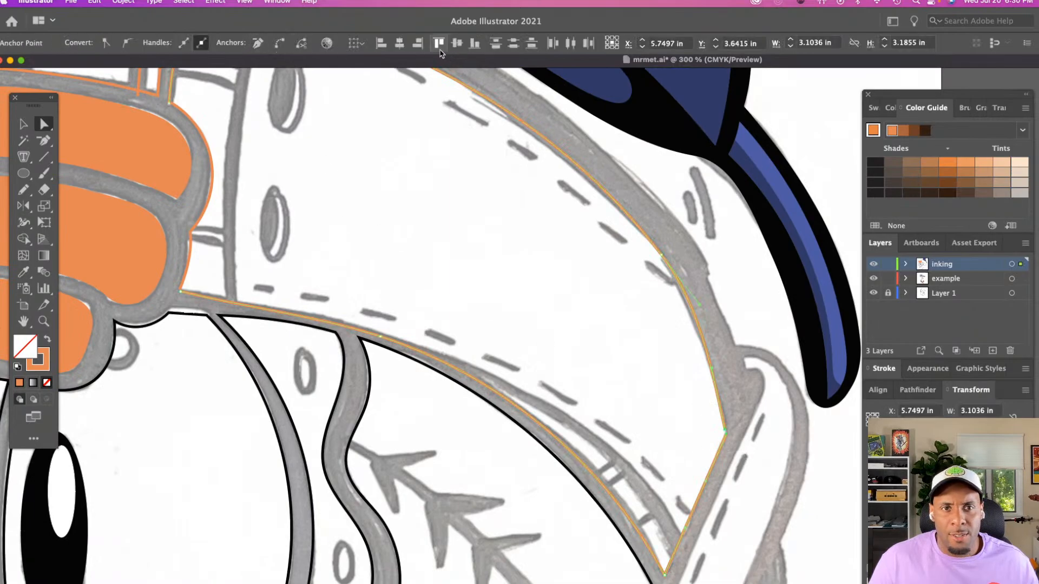
left_click(399, 43)
left_click(456, 44)
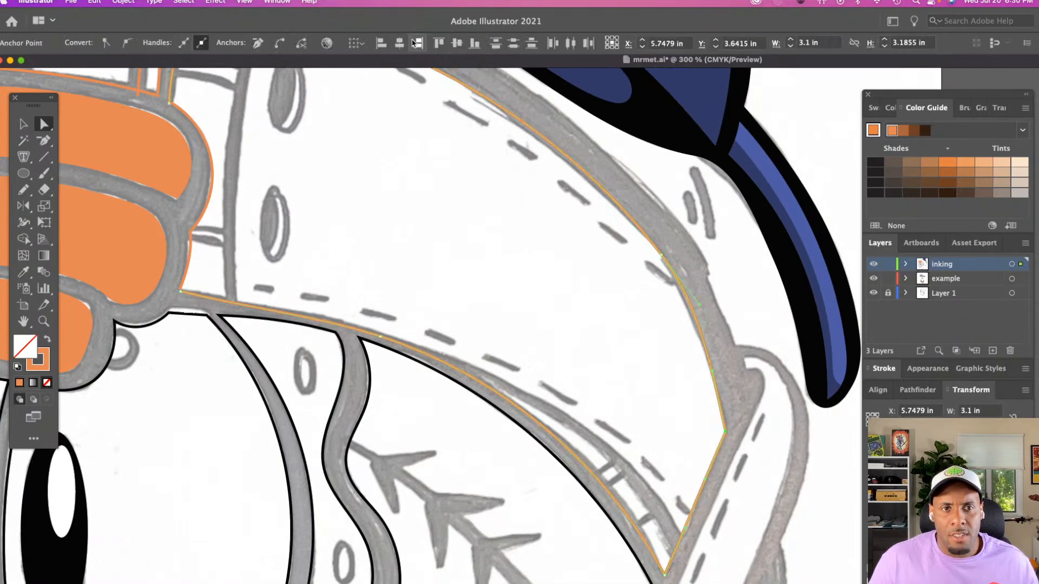
left_click(281, 44)
left_click(399, 242)
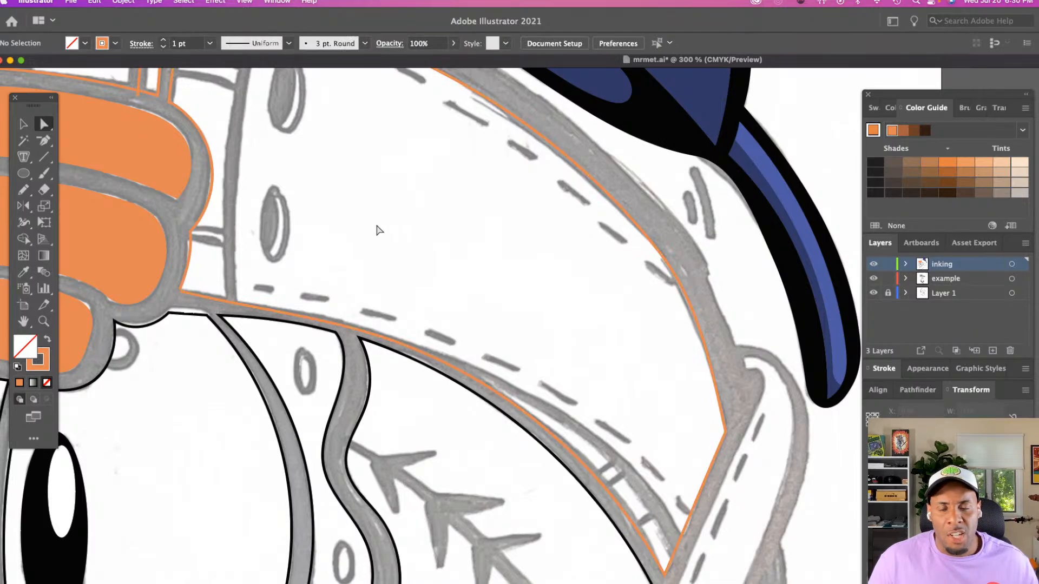
Fine-tune the curve of the stitched area's lower edge around its middle anchor and the segment next to the orange bands
scroll(373, 227, "up", 3)
scroll(303, 162, "up", 1)
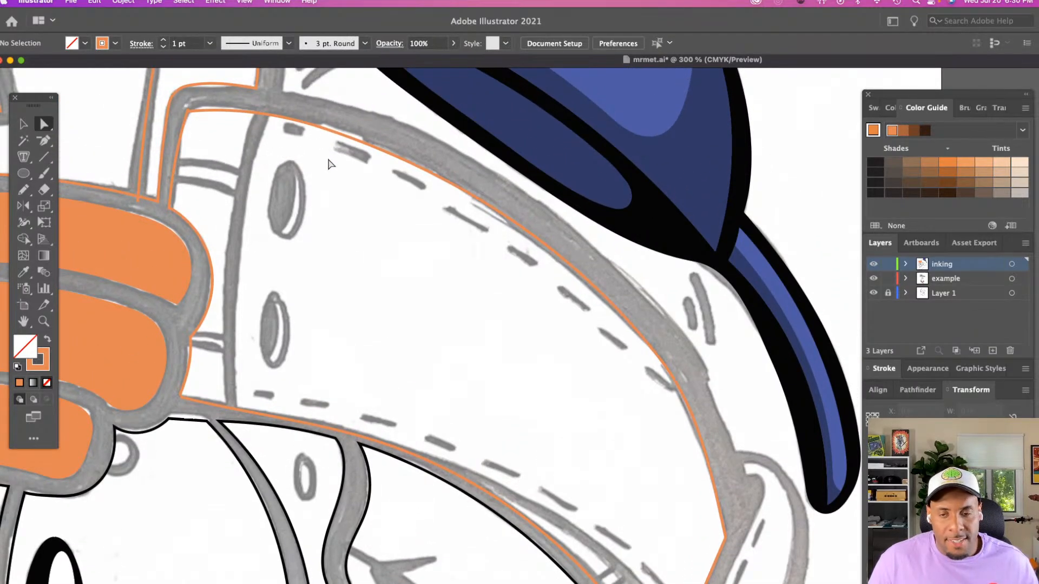
scroll(329, 162, "down", 3)
scroll(442, 279, "down", 3)
scroll(385, 254, "up", 3)
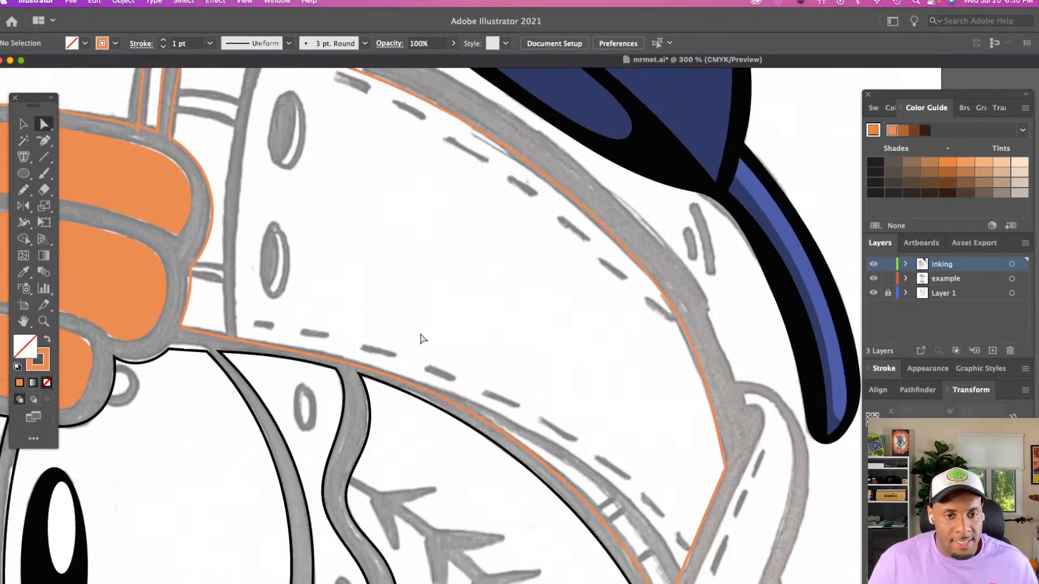
left_click(462, 406)
left_click(381, 376)
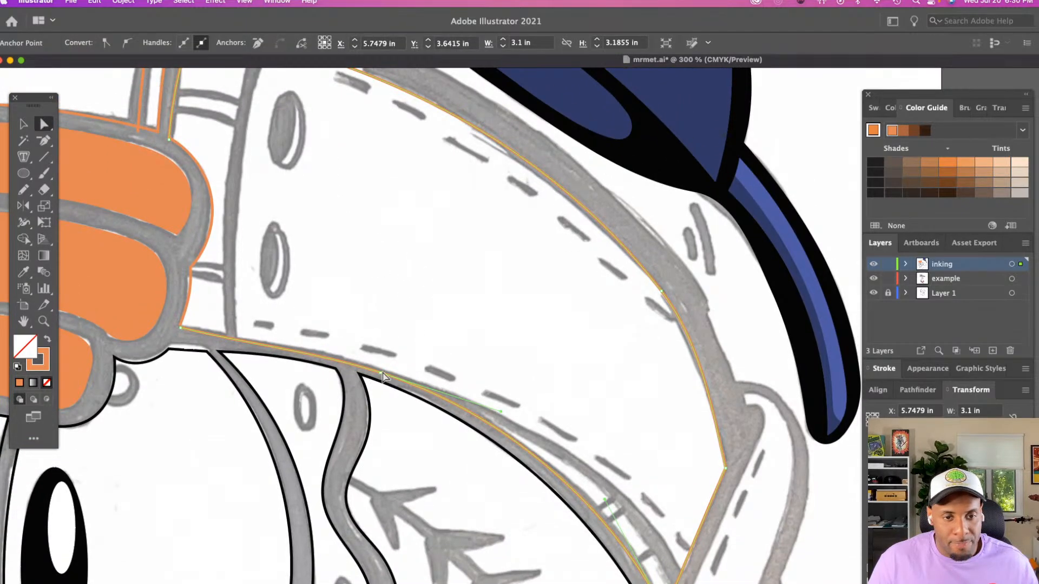
left_click(398, 343)
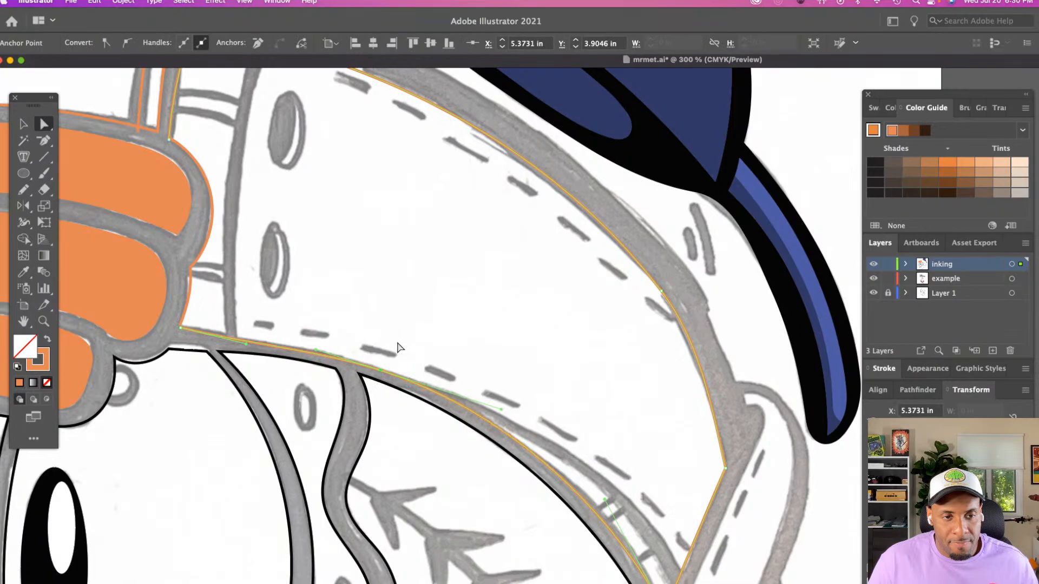
left_click(240, 341)
left_click(243, 346)
left_click(247, 343)
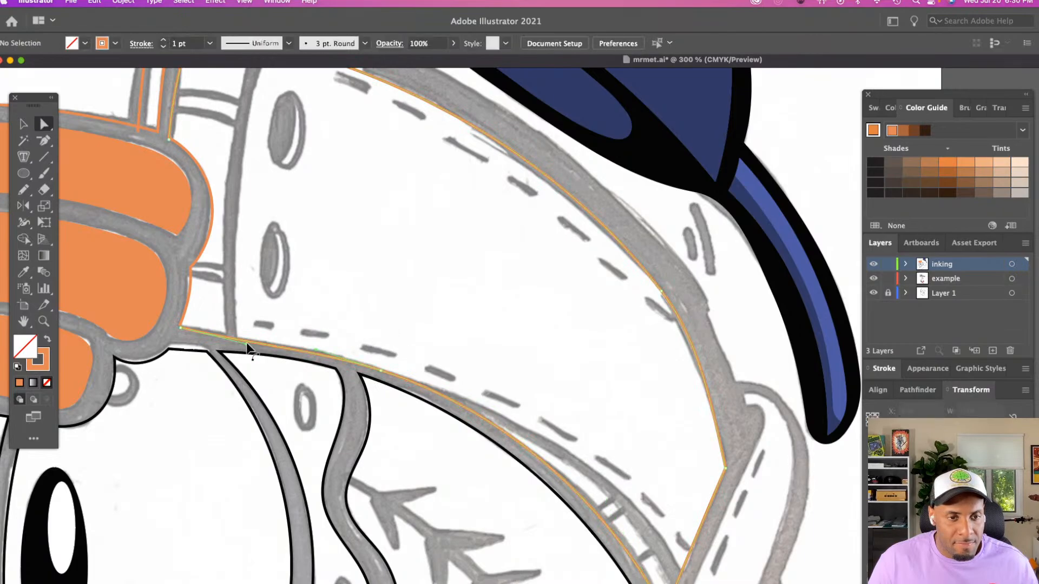
left_click(278, 333)
Rework the upper corner beside the hat front, removing the surplus anchor just below it on the short side edge
scroll(276, 333, "up", 3)
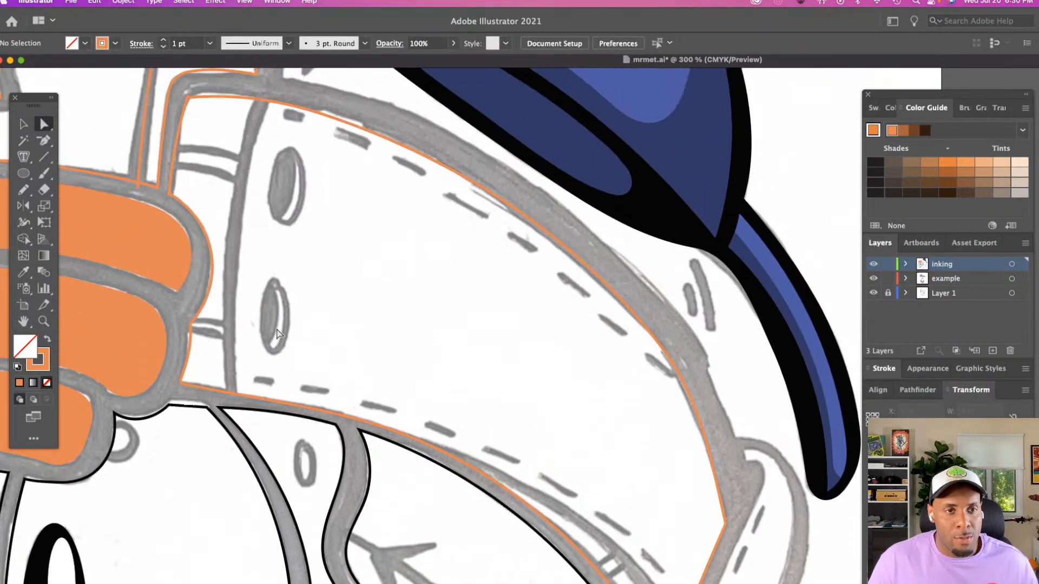
left_click(187, 97)
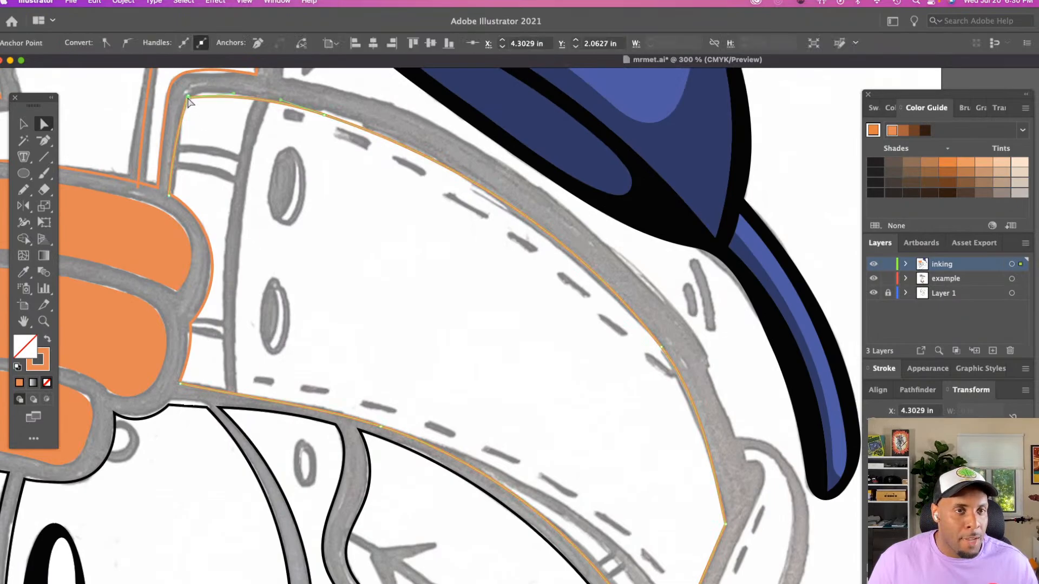
left_click_drag(235, 97, 166, 118)
key("shift+grave")
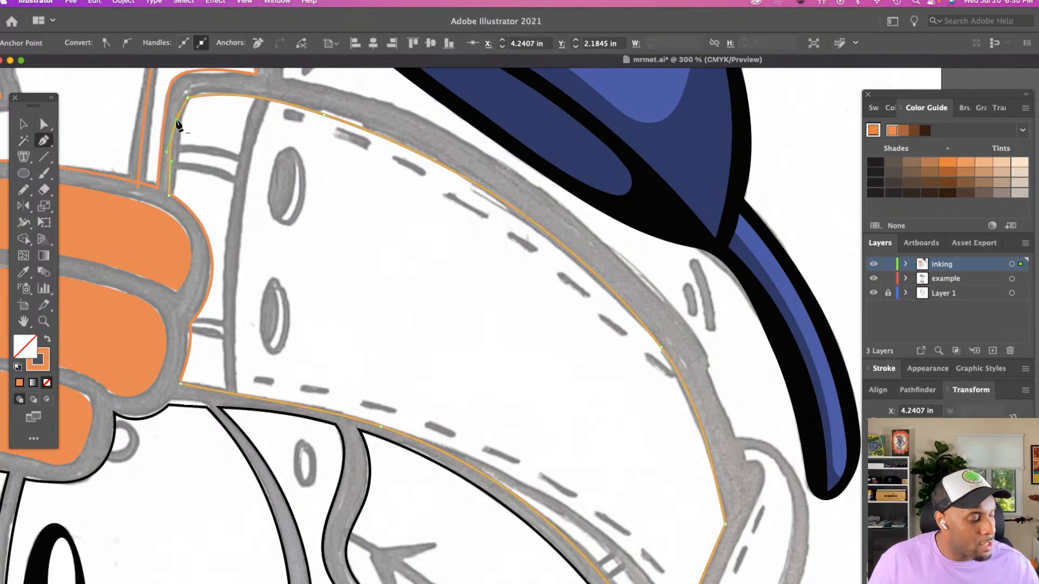
key("Delete")
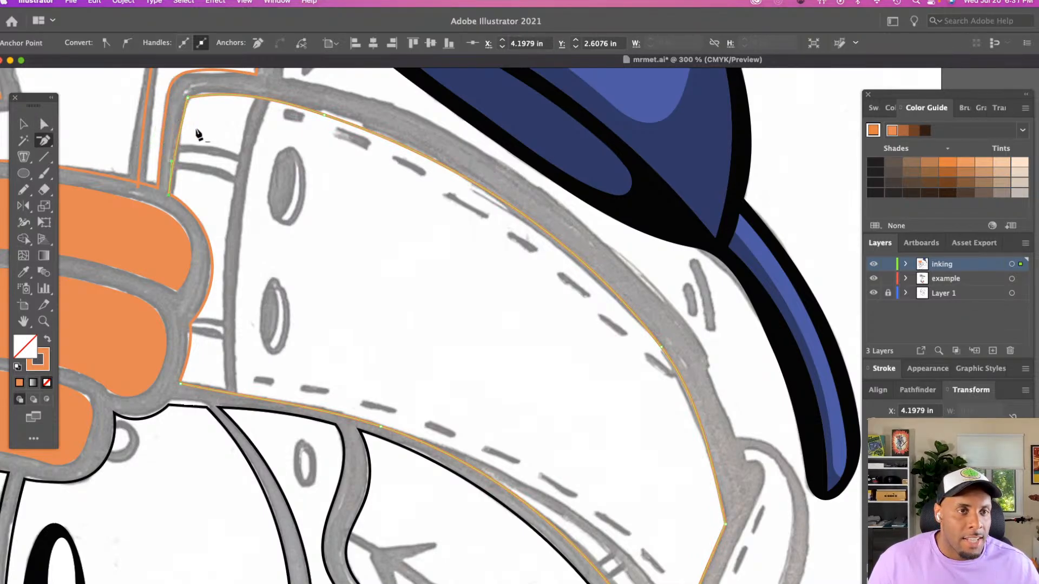
Align the short side edge's end point with the orange-band path's end point and join them into one corner
key("a")
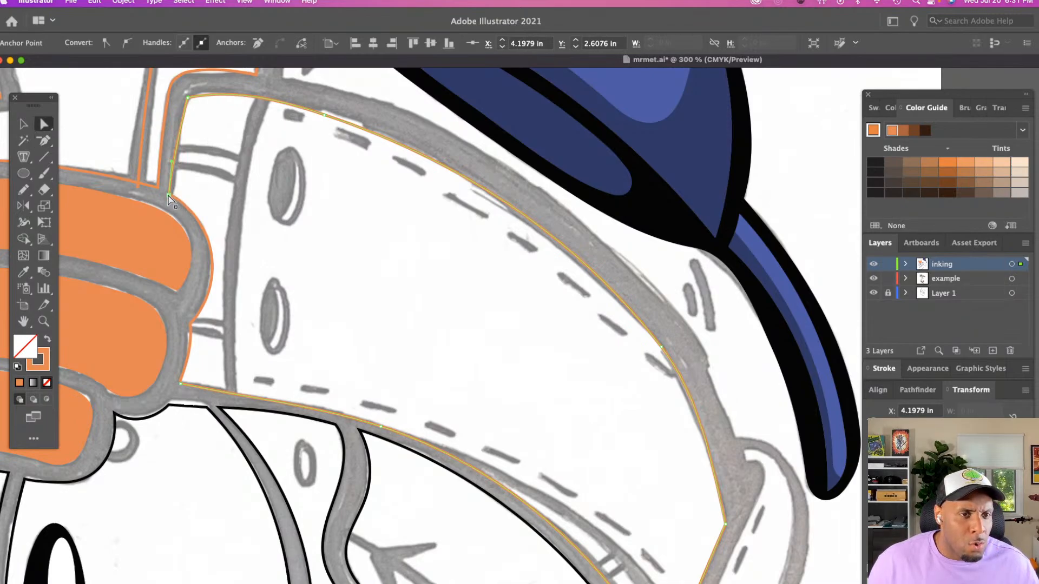
mouse_move(169, 194)
left_mouse_down()
mouse_move(173, 185)
mouse_move(178, 201)
left_mouse_up()
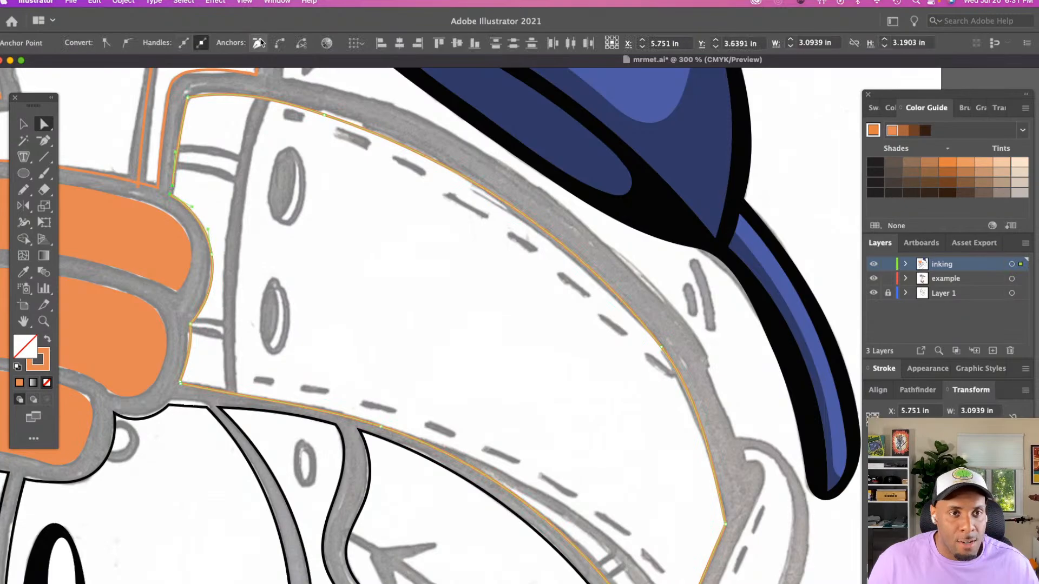
left_click(399, 44)
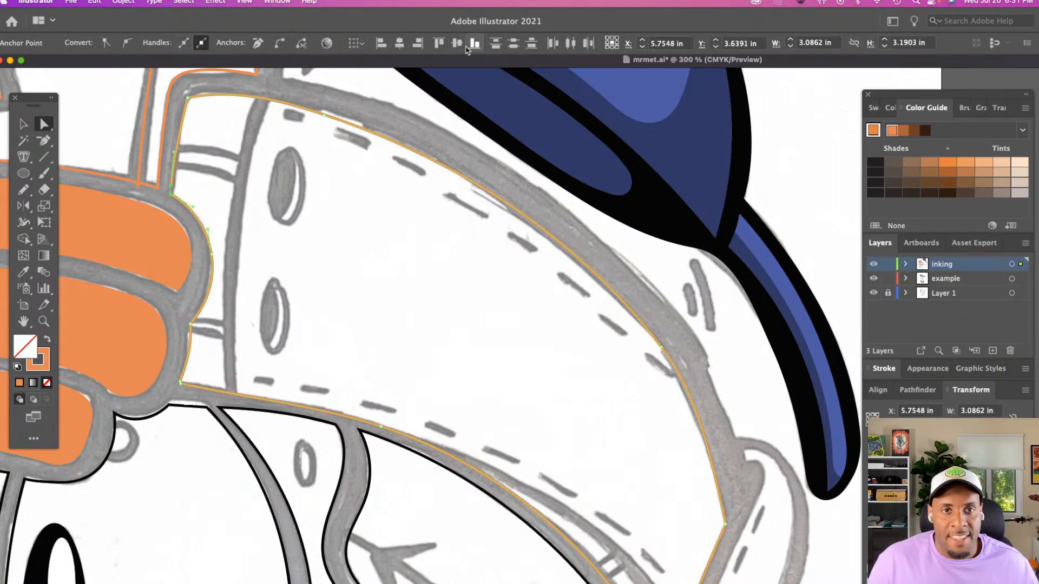
left_click(453, 46)
key("super+j")
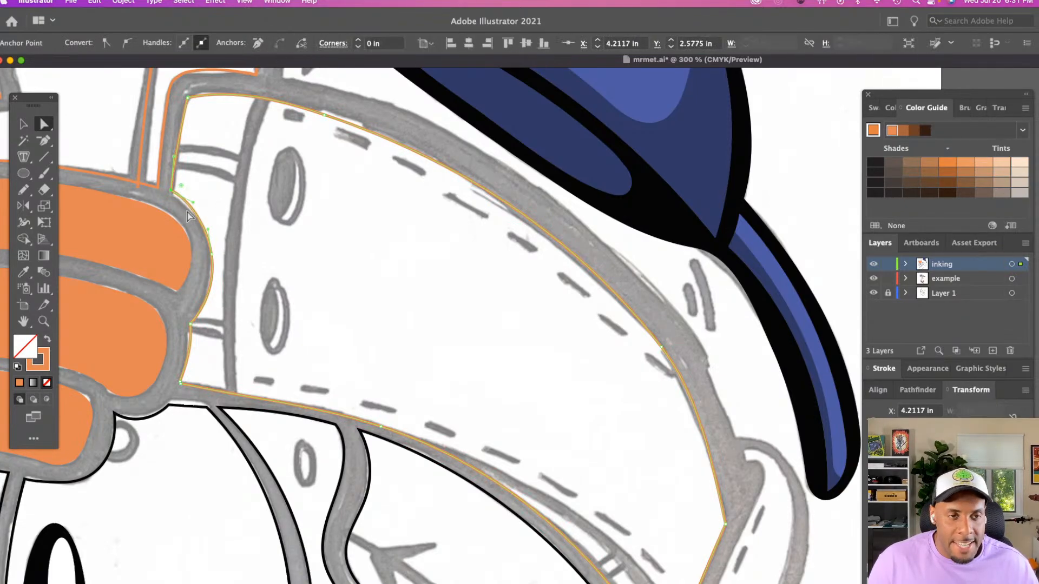
left_click(291, 213)
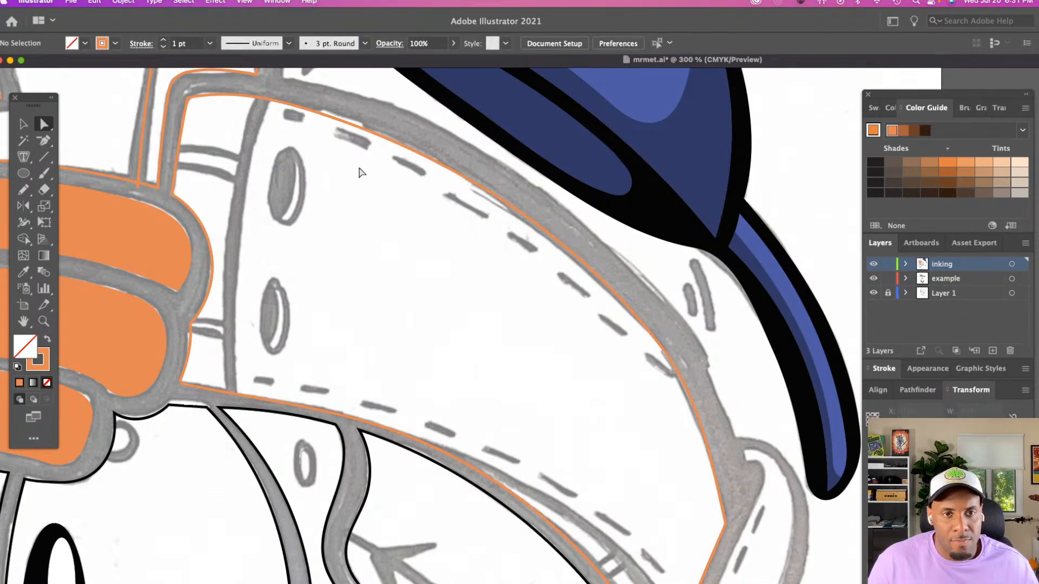
Trace the seam beside the two oval eyelets from the upper to the lower edge with a Pencil path about 0.19 in wide
scroll(421, 212, "down", 3)
scroll(414, 234, "down", 2)
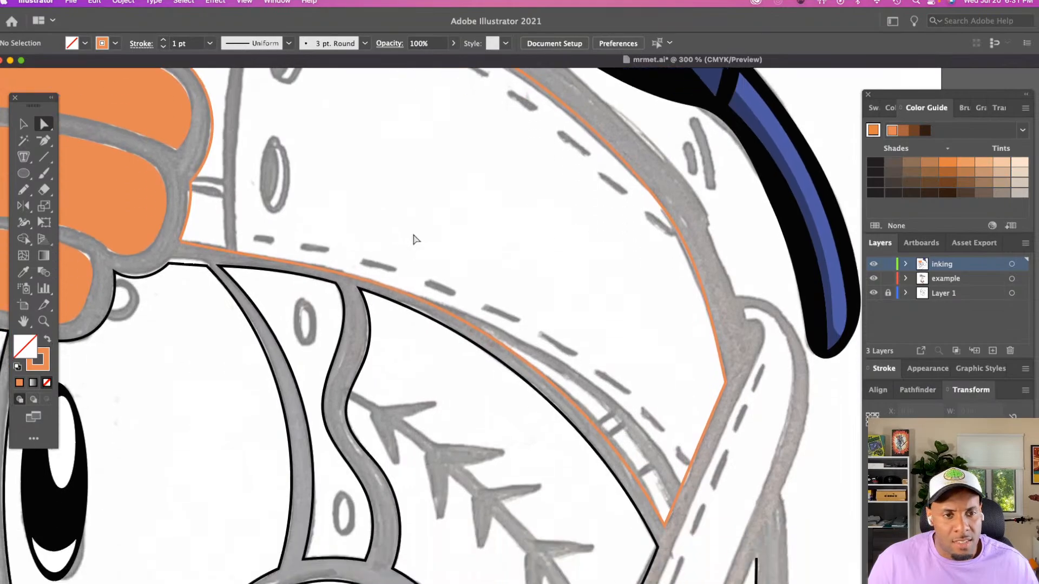
scroll(413, 235, "up", 4)
scroll(415, 239, "down", 2)
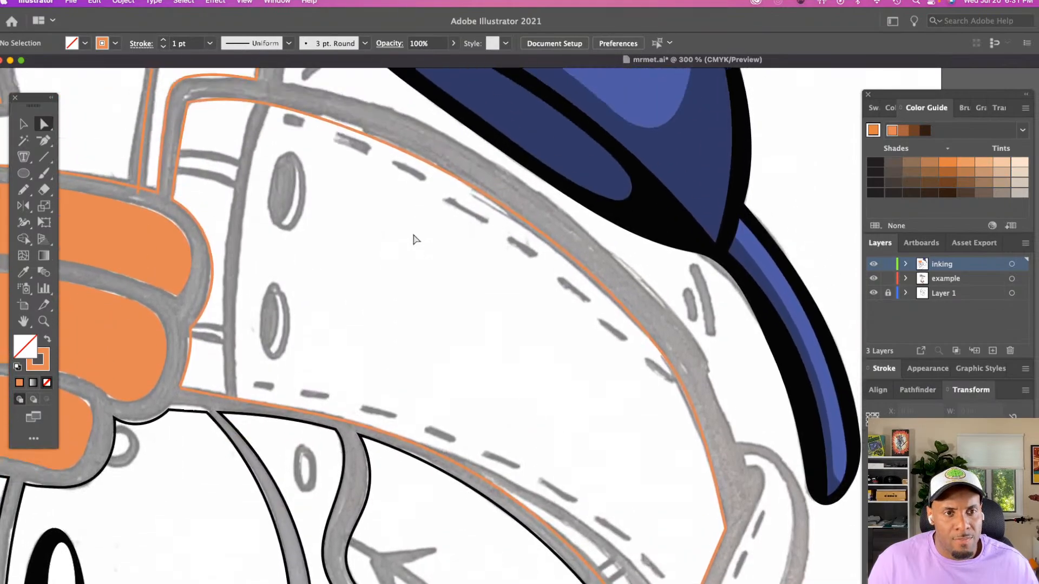
scroll(416, 239, "up", 4)
key("n")
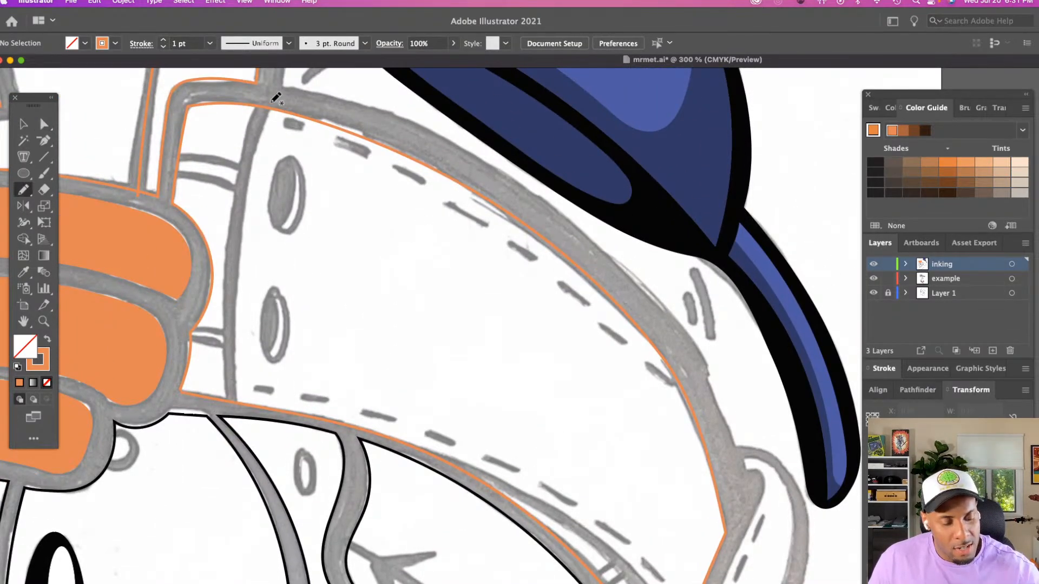
mouse_move(264, 98)
left_mouse_down()
mouse_move(235, 225)
mouse_move(237, 410)
left_mouse_up()
scroll(242, 401, "right", 3)
scroll(243, 401, "right", 1)
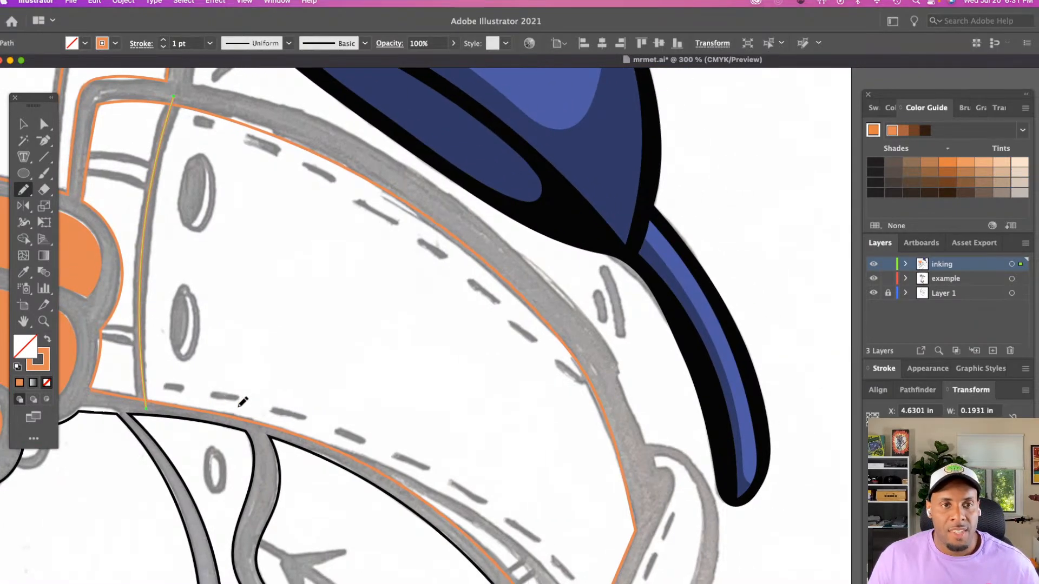
Trace the stitched area's upper stitch line with a Pencil path about 2.11 in wide and give it a 2 pt black stroke
key("super+shift+a")
scroll(340, 388, "up", 3)
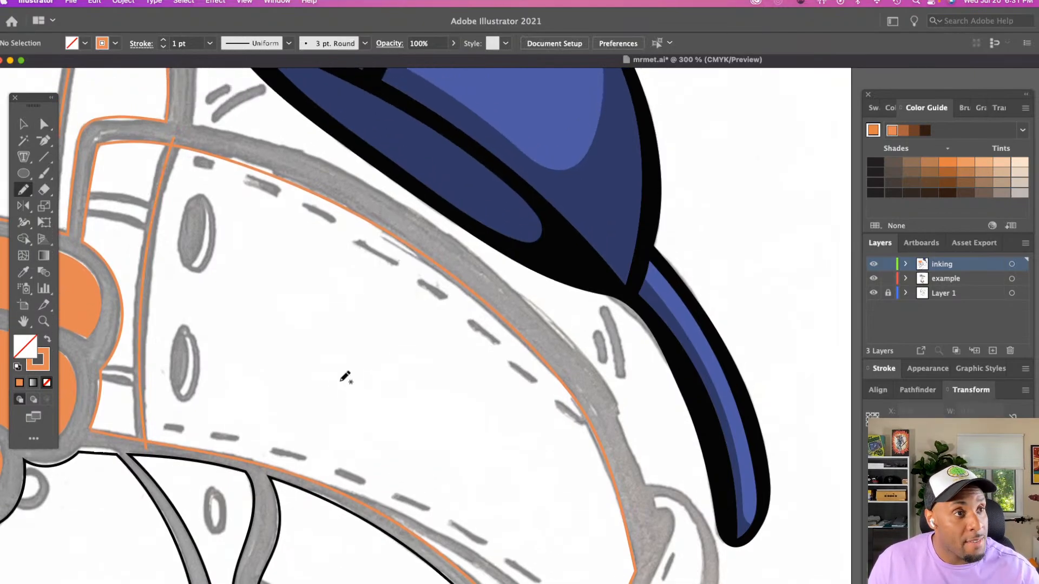
mouse_move(198, 161)
left_mouse_down()
mouse_move(289, 194)
mouse_move(385, 254)
mouse_move(579, 424)
left_mouse_up()
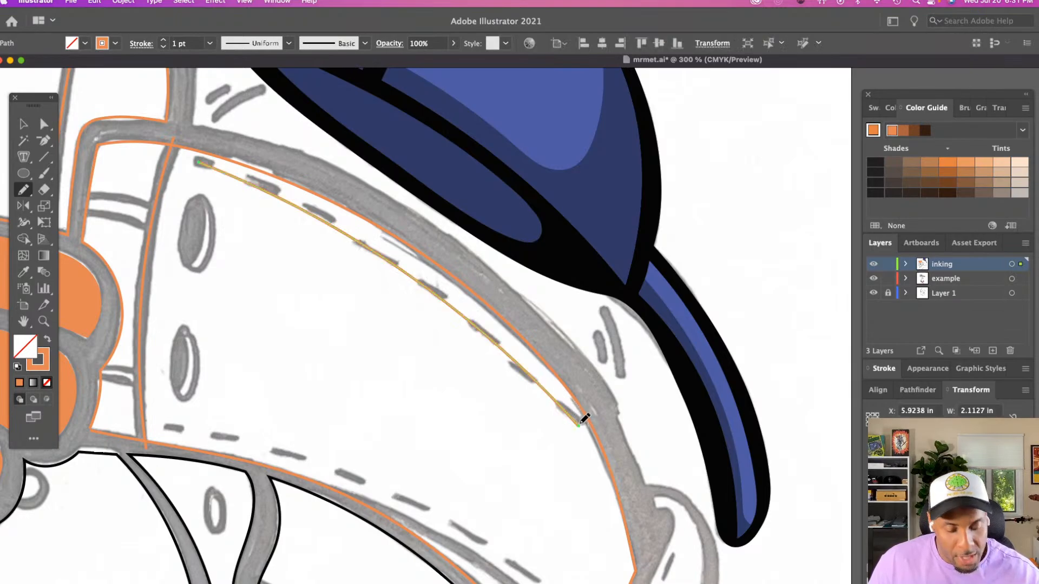
left_click(102, 44)
left_click(30, 69)
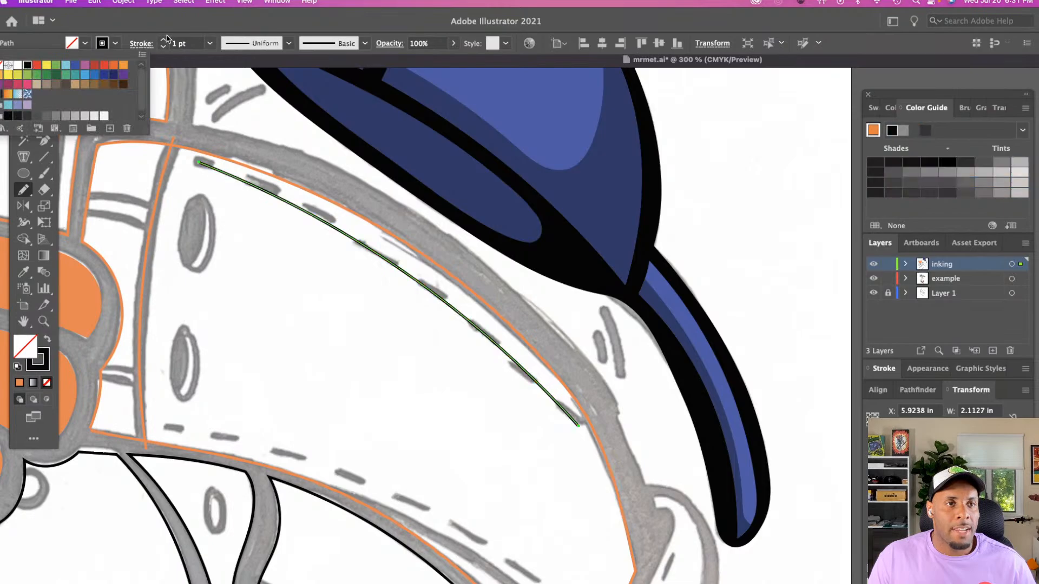
left_click(164, 41)
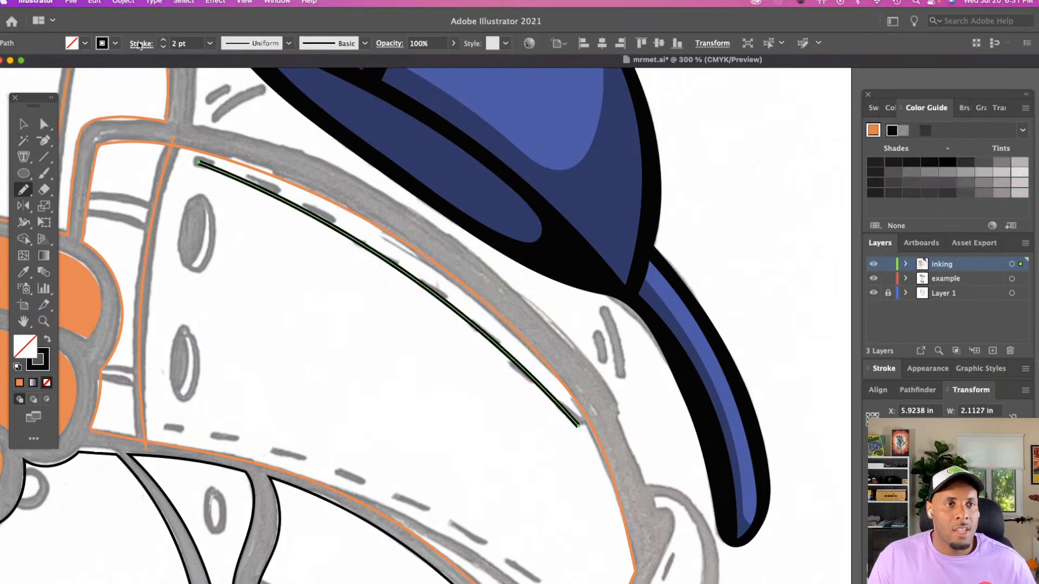
Turn the upper stitch line into a dashed line and shorten its dashes to match the sketched stitches
left_click(141, 43)
left_click(11, 141)
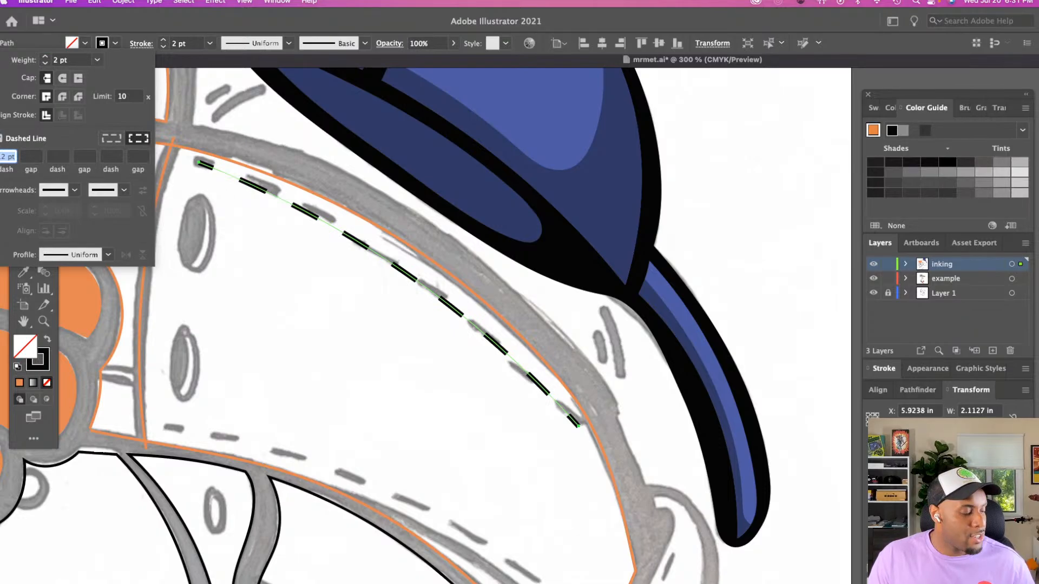
key("Down")
key("Down")
key("Down")
key("Down")
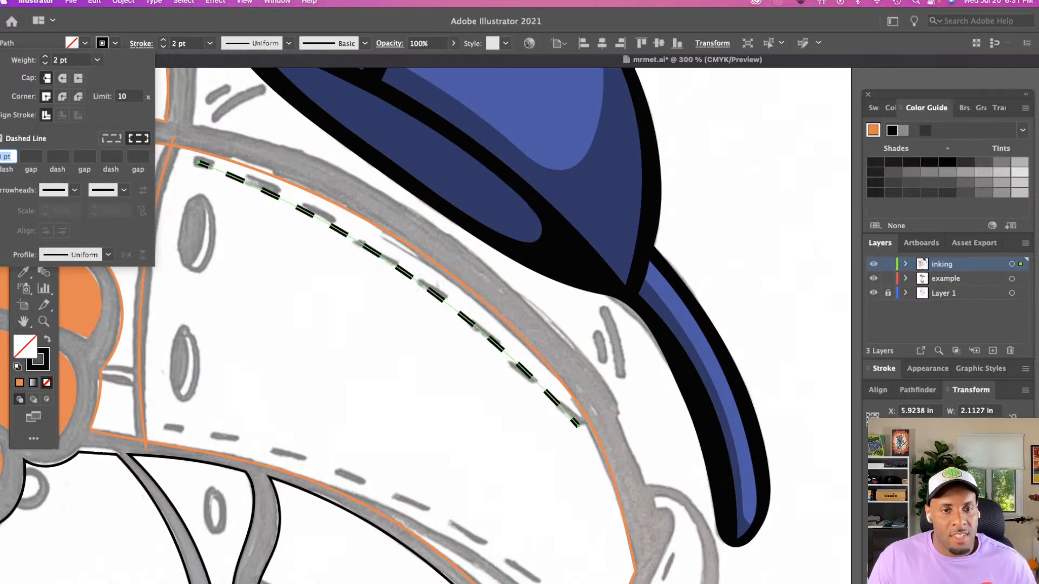
key("Up")
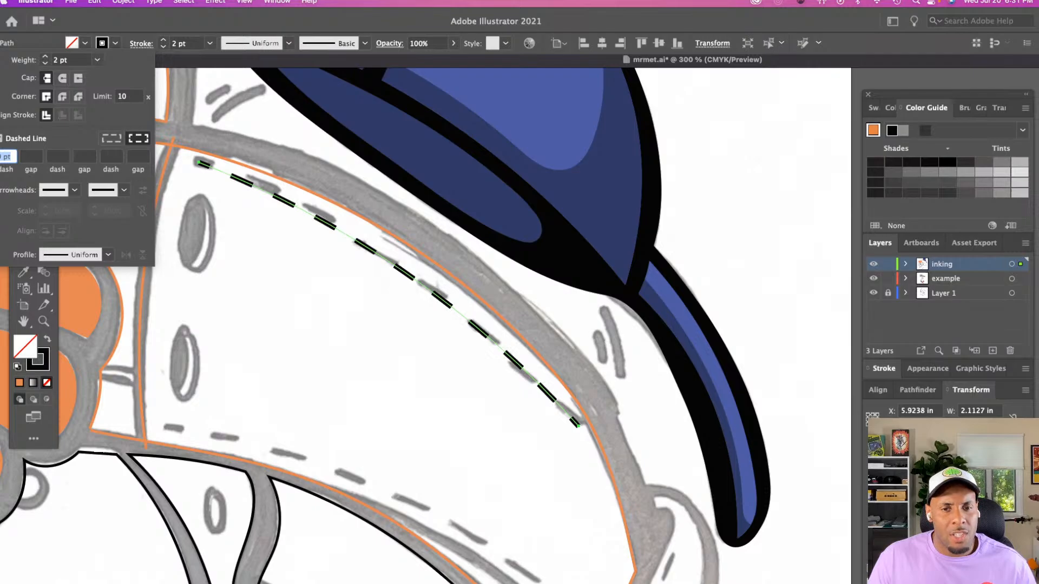
Extend the lower end of the dashed upper stitch line to the orange outline and deselect it
left_click(585, 432)
key("a")
left_click_drag(579, 427, 599, 437)
left_click(403, 386)
scroll(403, 387, "down", 1)
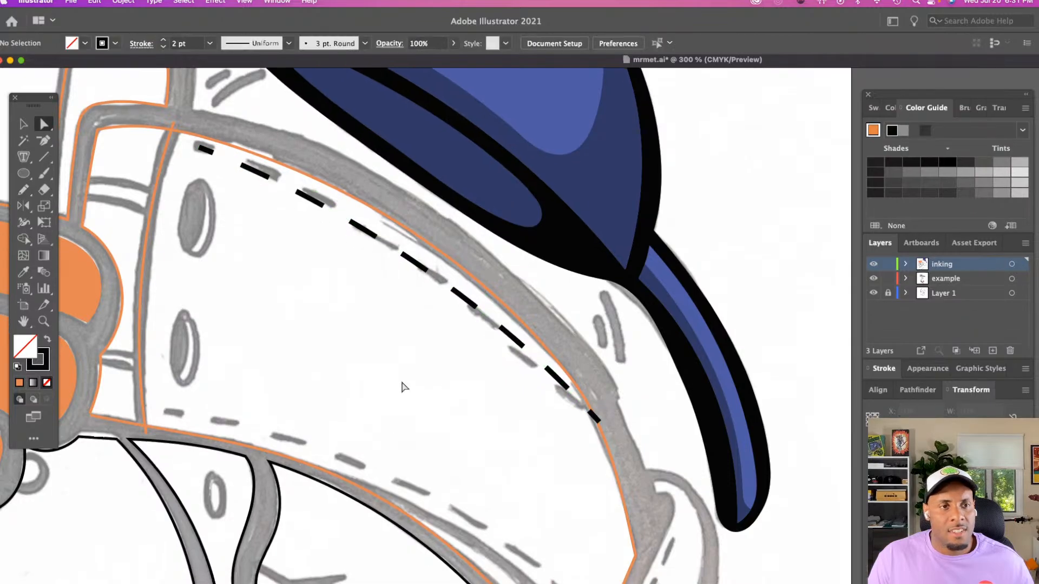
Trace the stitched area's lower stitch line with a dashed 2 pt Pencil path about 2.52 in wide, ending at the short far edge
scroll(403, 387, "down", 2)
key("n")
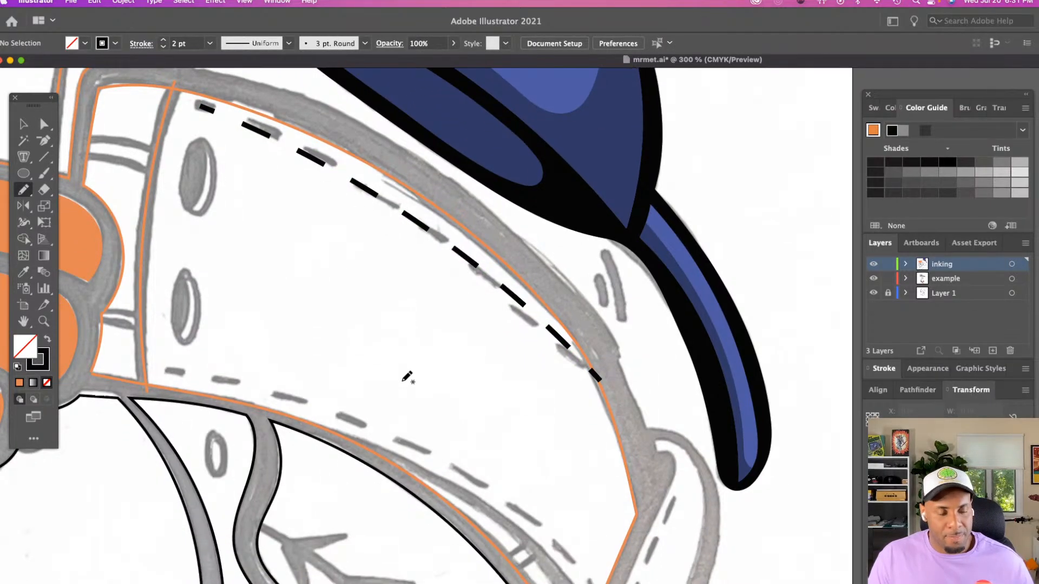
scroll(190, 330, "down", 6)
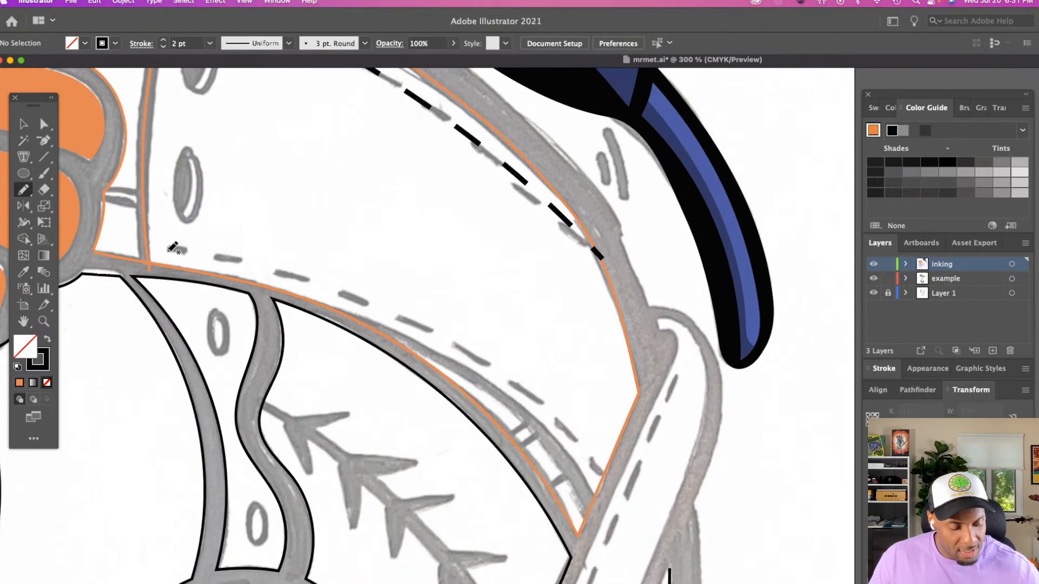
mouse_move(169, 248)
left_mouse_down()
mouse_move(248, 258)
mouse_move(371, 300)
mouse_move(461, 347)
mouse_move(524, 389)
mouse_move(618, 488)
left_mouse_up()
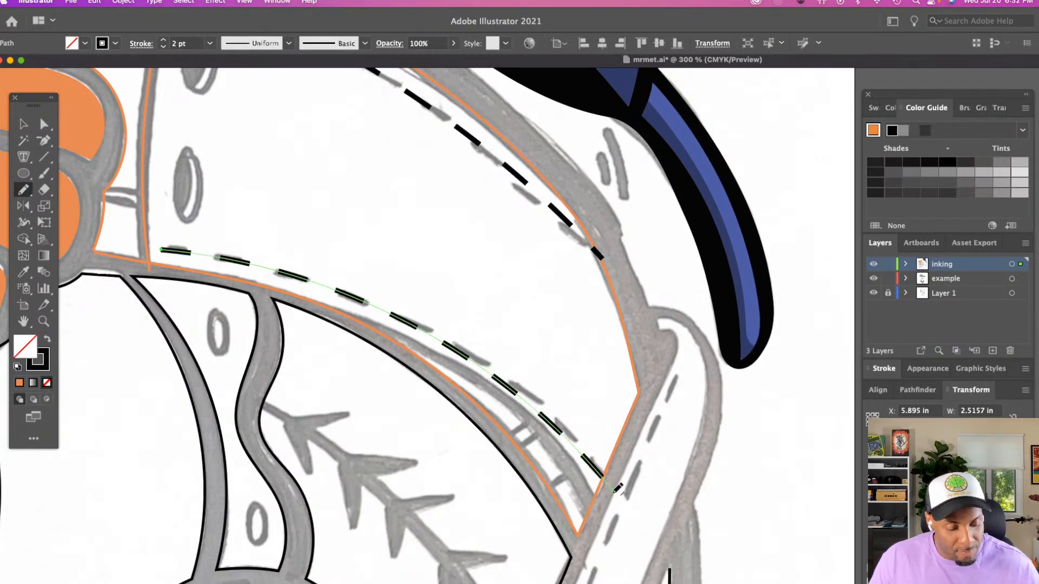
key("a")
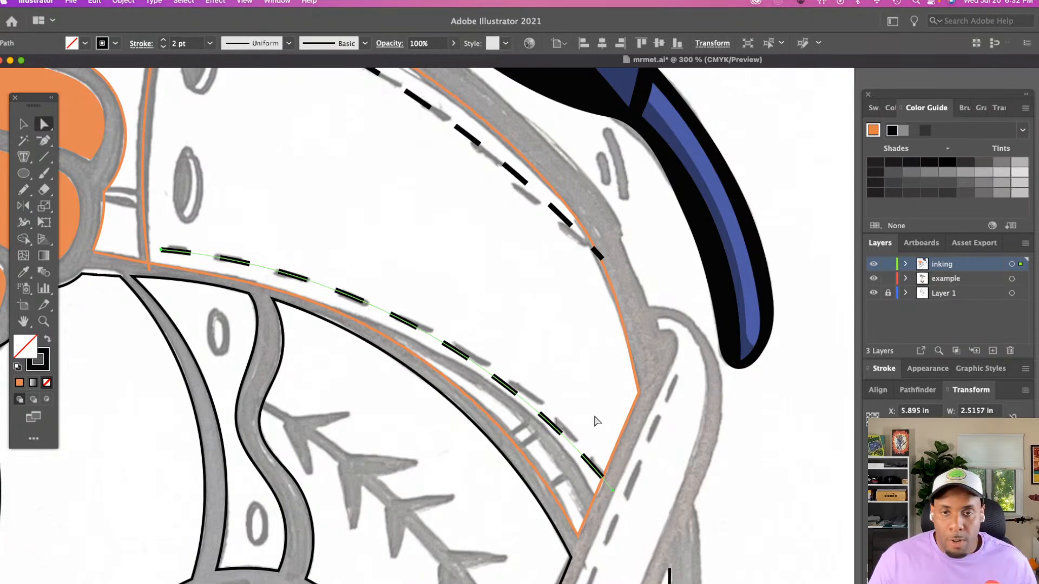
left_click(593, 389)
Trace the curved line between the lower stitches and the small rungs with a Pencil path about 1.5 in wide
scroll(594, 411, "down", 10)
key("z")
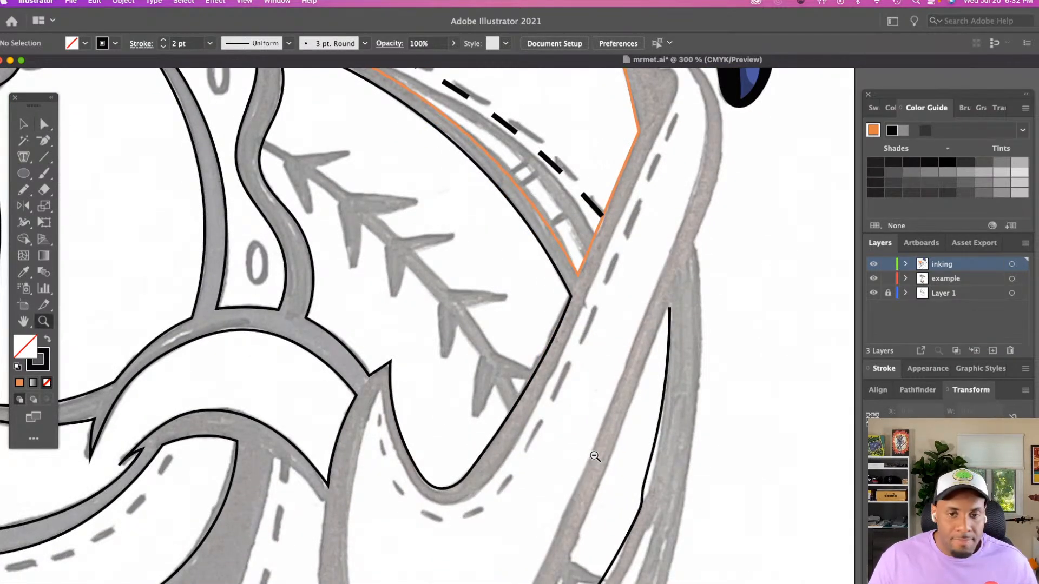
left_click(595, 456, "alt")
scroll(595, 456, "up", 5)
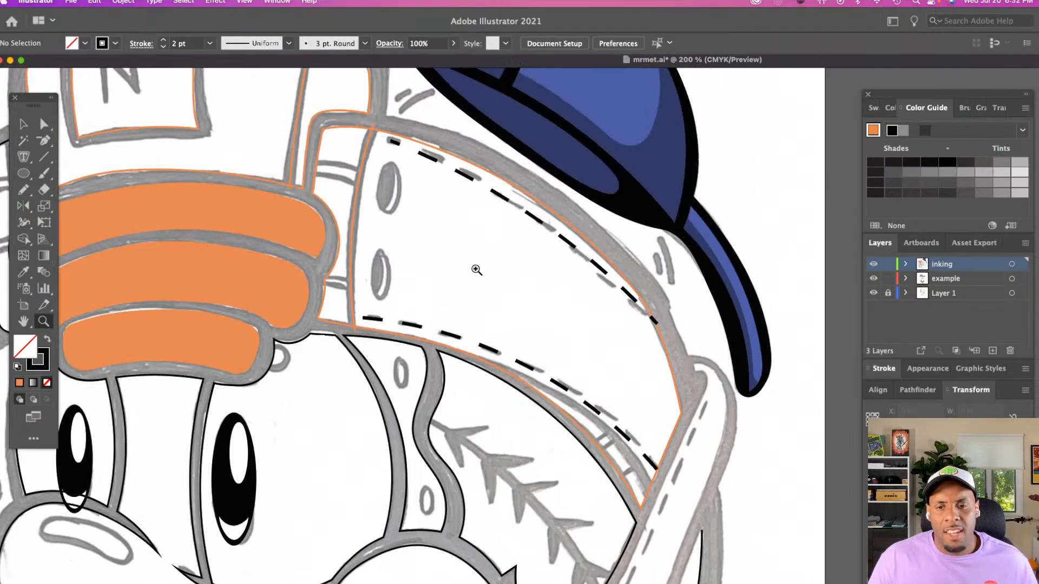
left_click(476, 270)
scroll(477, 272, "down", 5)
scroll(476, 273, "right", 6)
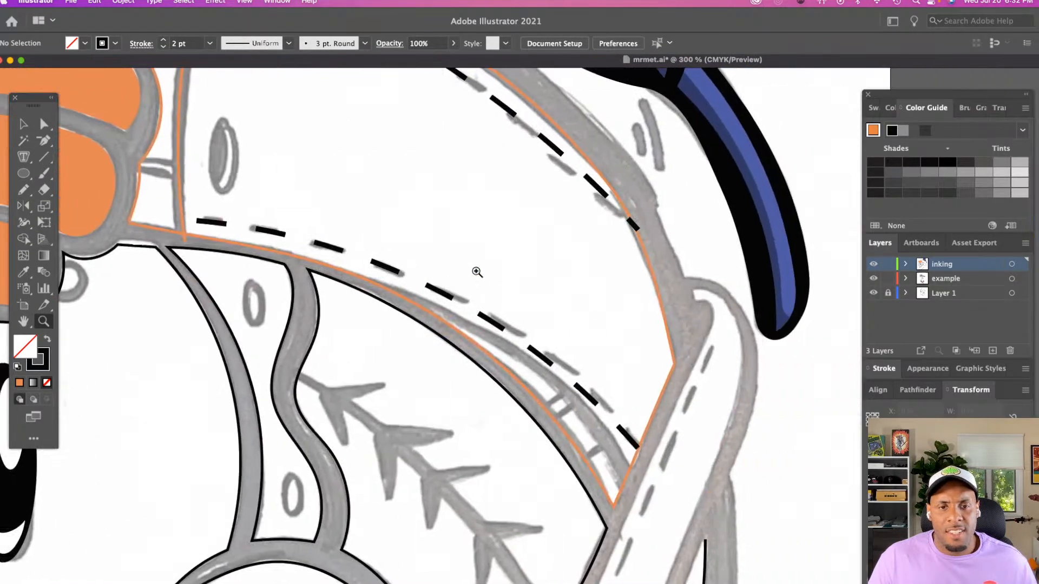
scroll(476, 272, "down", 2)
key("n")
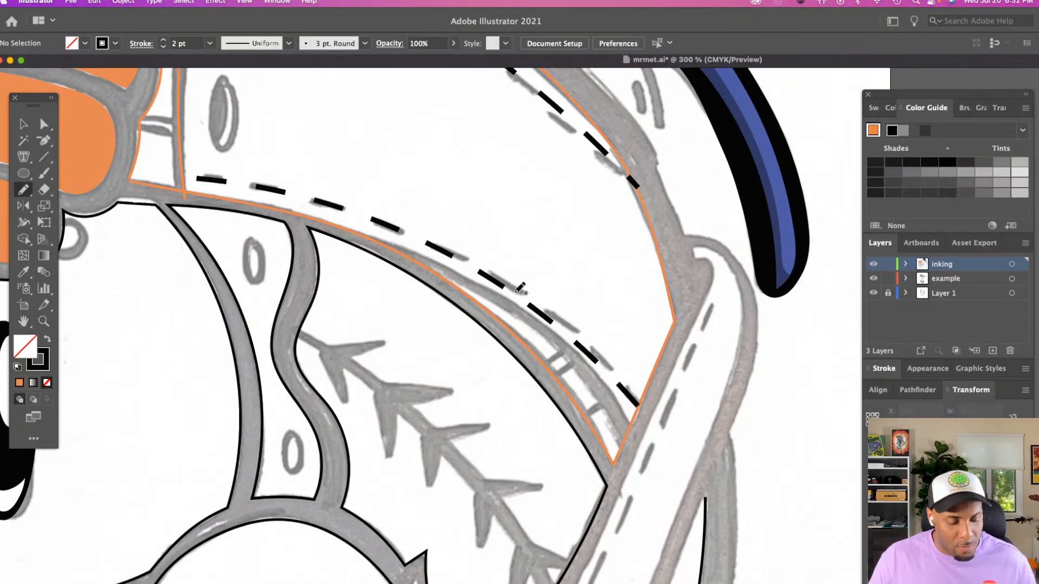
mouse_move(368, 242)
left_mouse_down()
mouse_move(469, 281)
mouse_move(550, 333)
mouse_move(635, 443)
left_mouse_up()
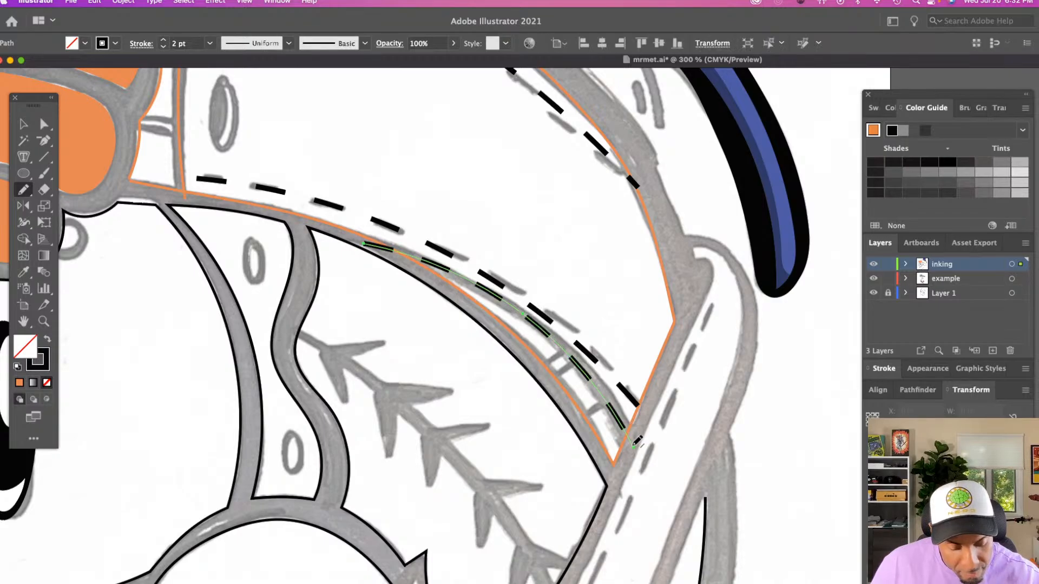
Turn off the dashes on the curved line above the rungs so its stroke is solid
left_click(141, 43)
left_click(2, 139)
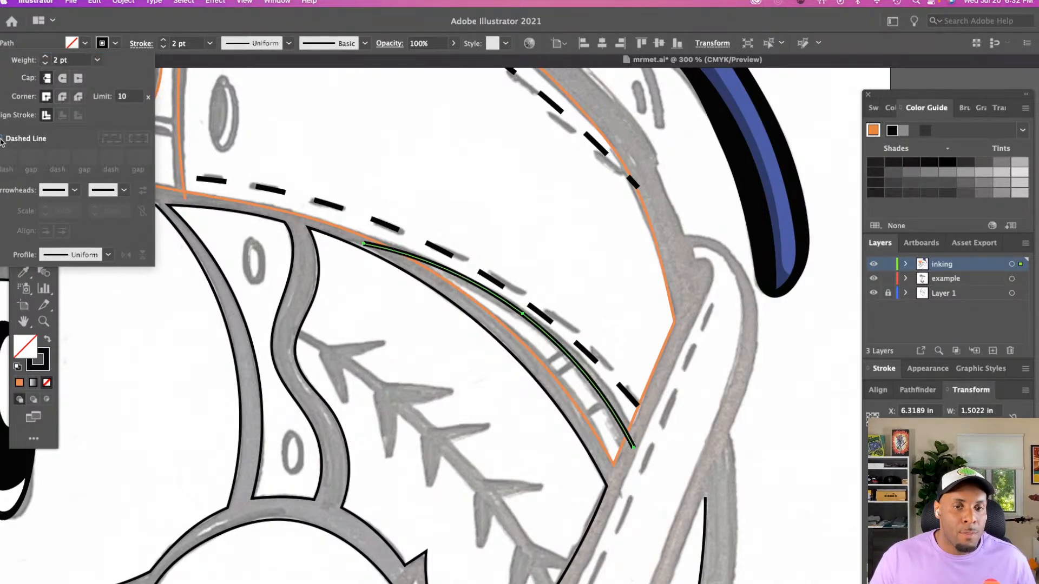
key("a")
left_click(530, 254)
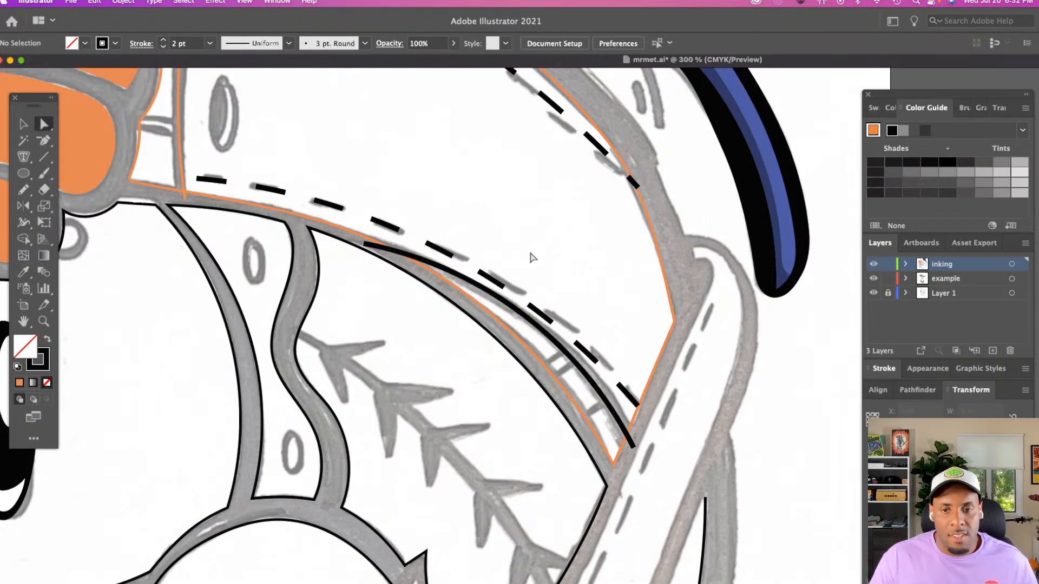
Try to reshape the solid curve above the rungs near its middle anchor and lower end, and undo the edits
left_click(634, 445)
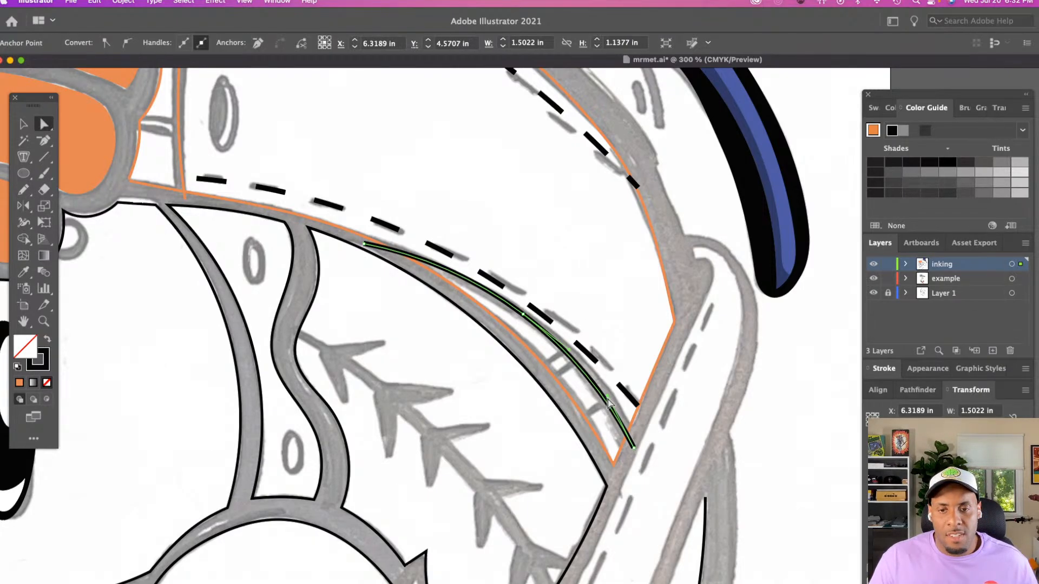
left_click_drag(607, 400, 526, 316)
key("super+z")
key("super+z")
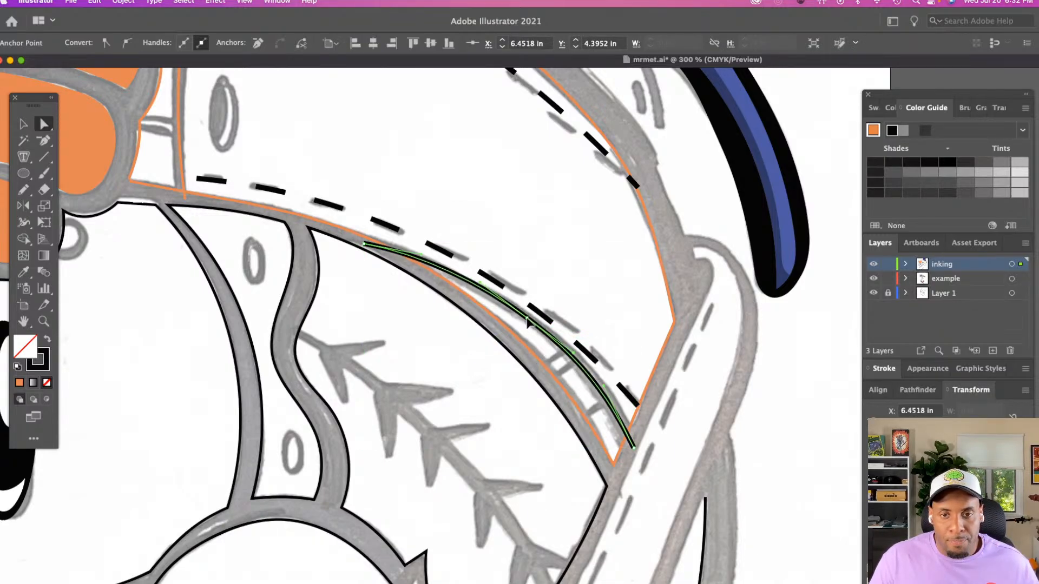
left_click(598, 316)
Review the inked mascot head and compare it with the reference shoe and team mascot images beside it
key("z")
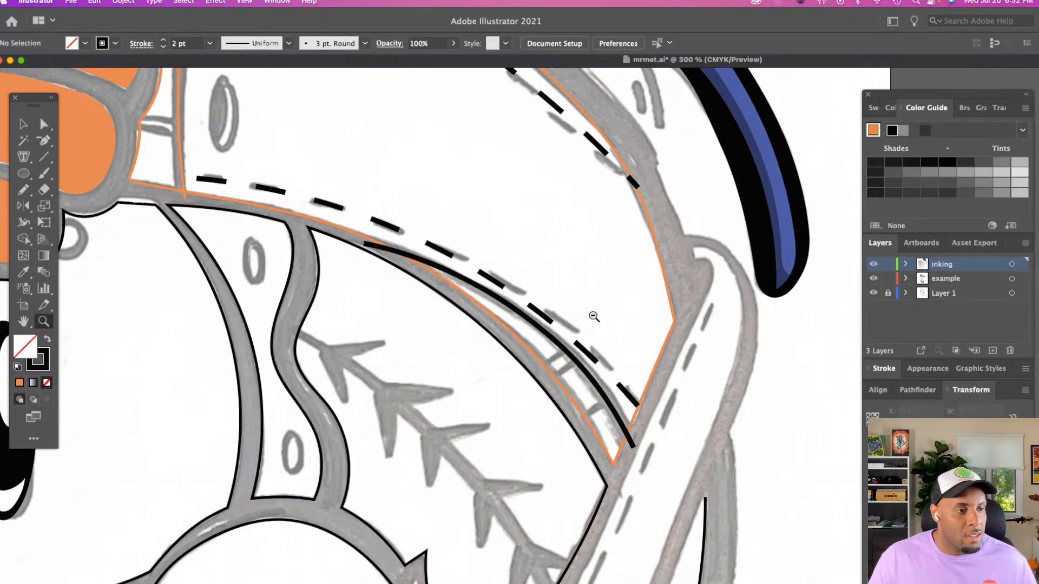
left_click(596, 316, "alt")
left_click(561, 323, "alt")
scroll(560, 324, "down", 7)
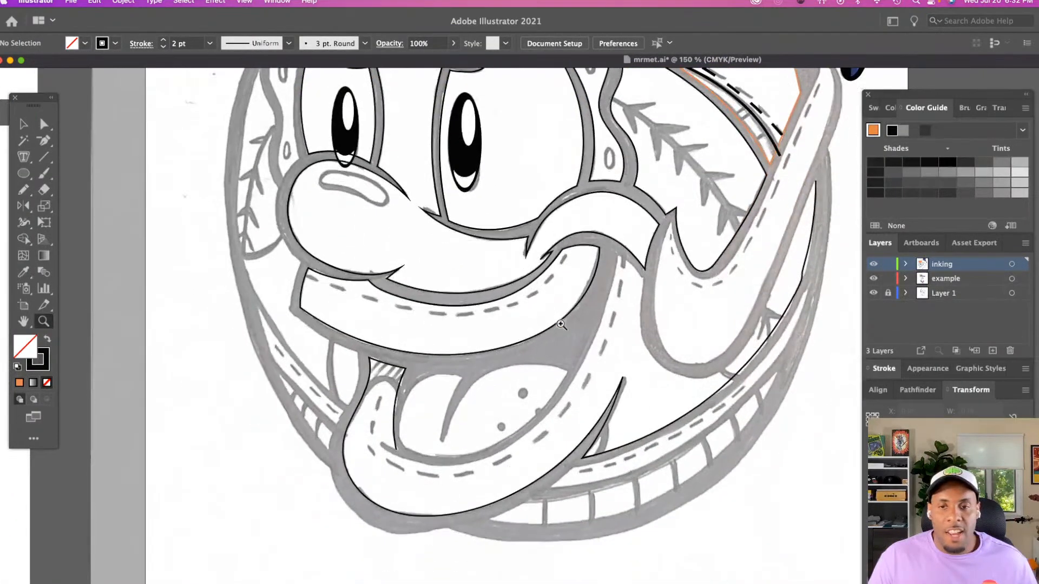
scroll(560, 324, "up", 3)
scroll(561, 323, "down", 1)
scroll(561, 323, "up", 3)
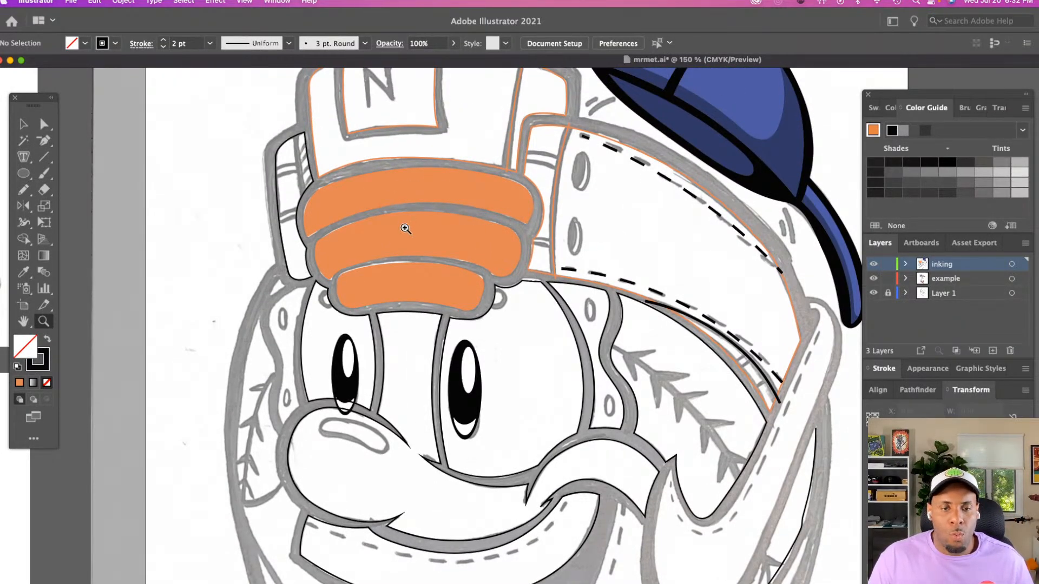
scroll(406, 228, "left", 10)
scroll(406, 229, "down", 3)
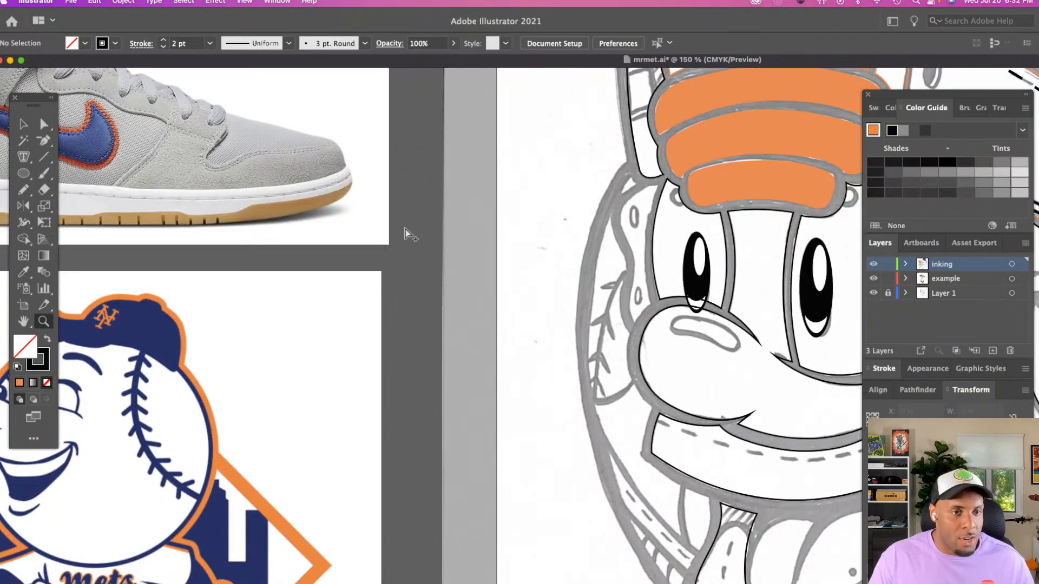
scroll(411, 232, "right", 10)
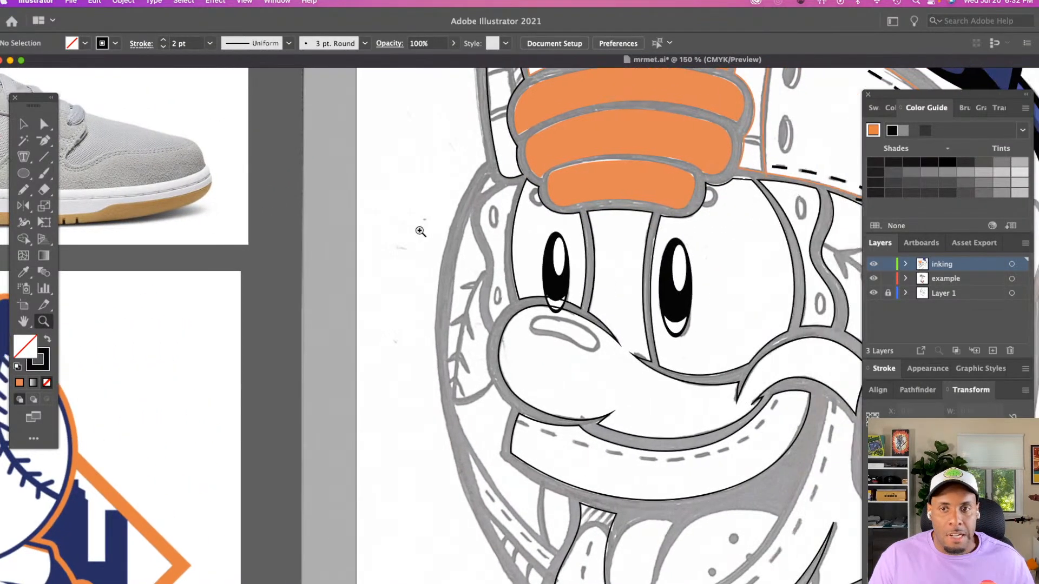
scroll(419, 231, "left", 15)
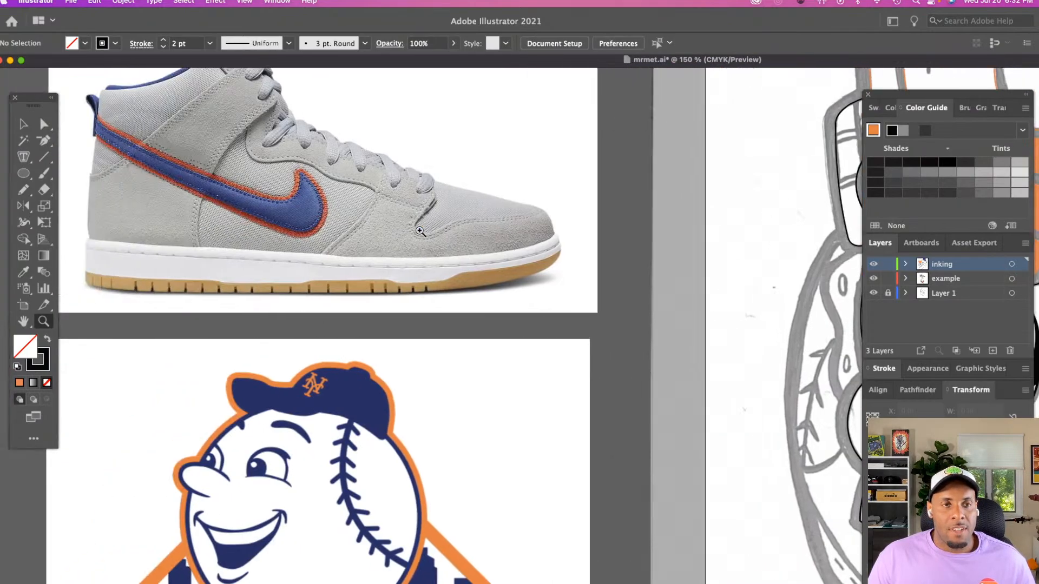
scroll(419, 230, "right", 20)
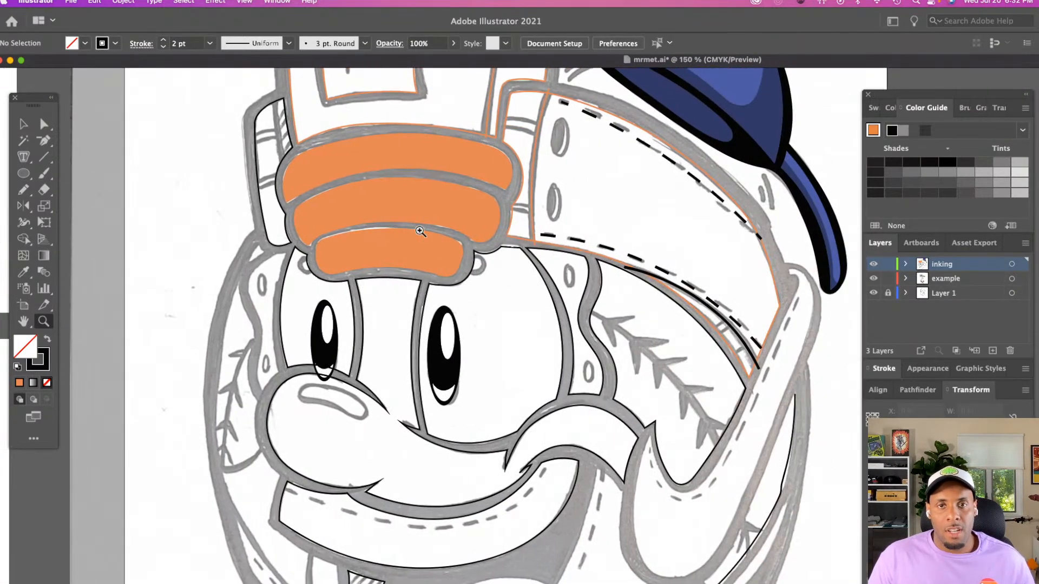
scroll(644, 214, "down", 1)
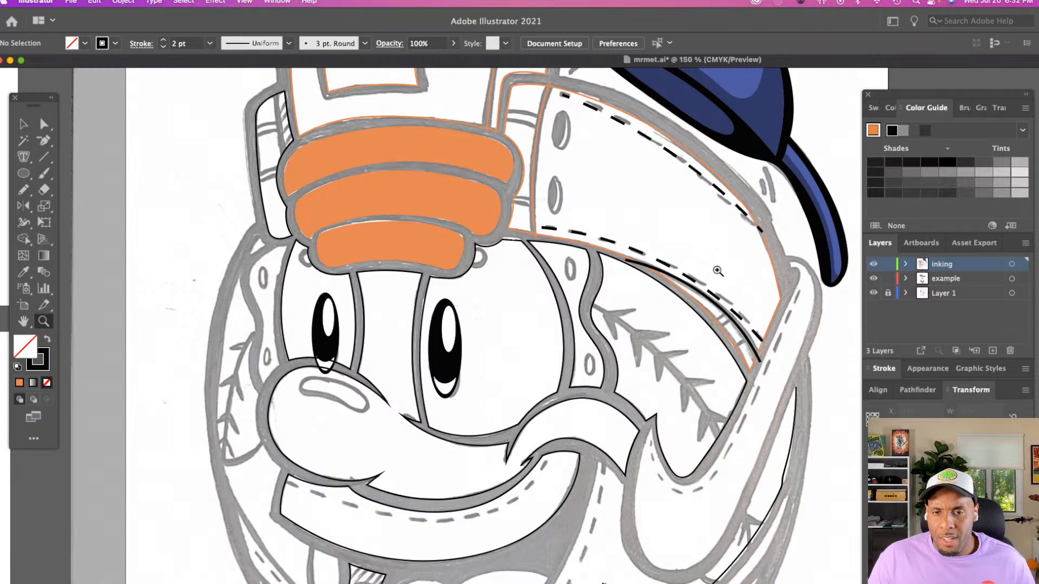
scroll(718, 270, "down", 3)
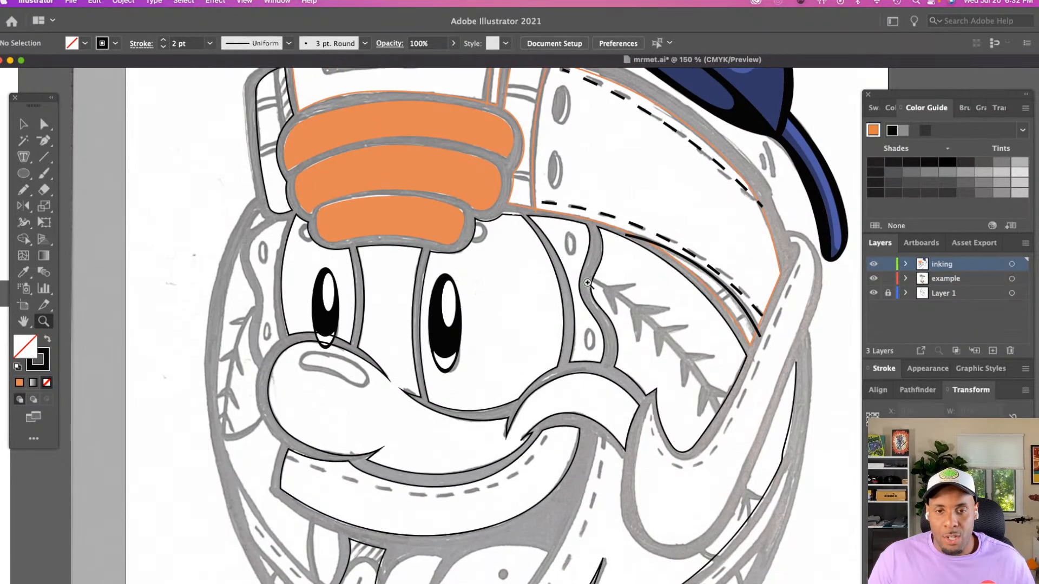
Trace the tongue's outer side, rounded upper edges and pointed centre crease over the sketch with the Pencil tool
left_click(516, 342)
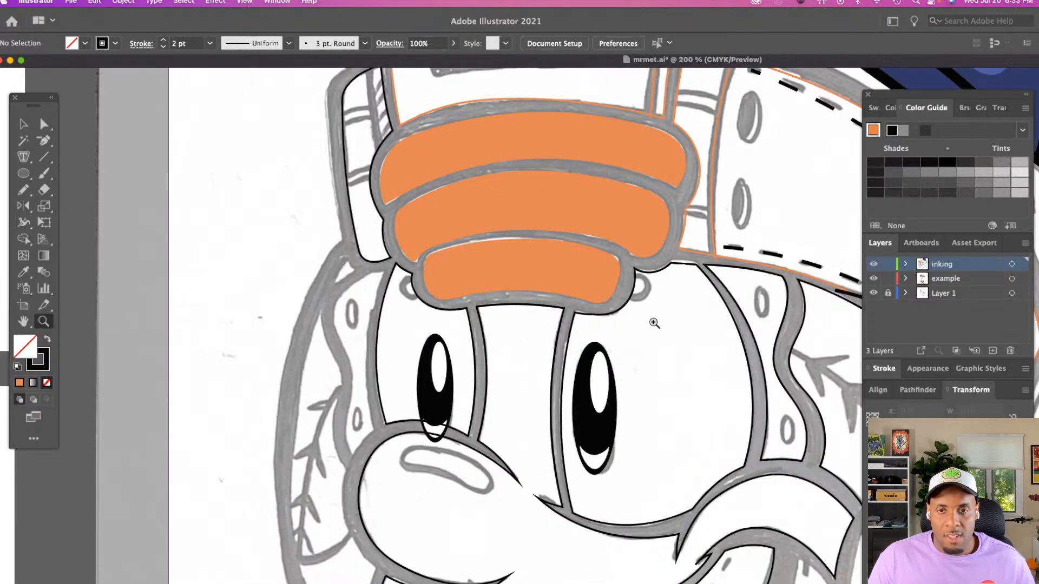
scroll(654, 323, "down", 10)
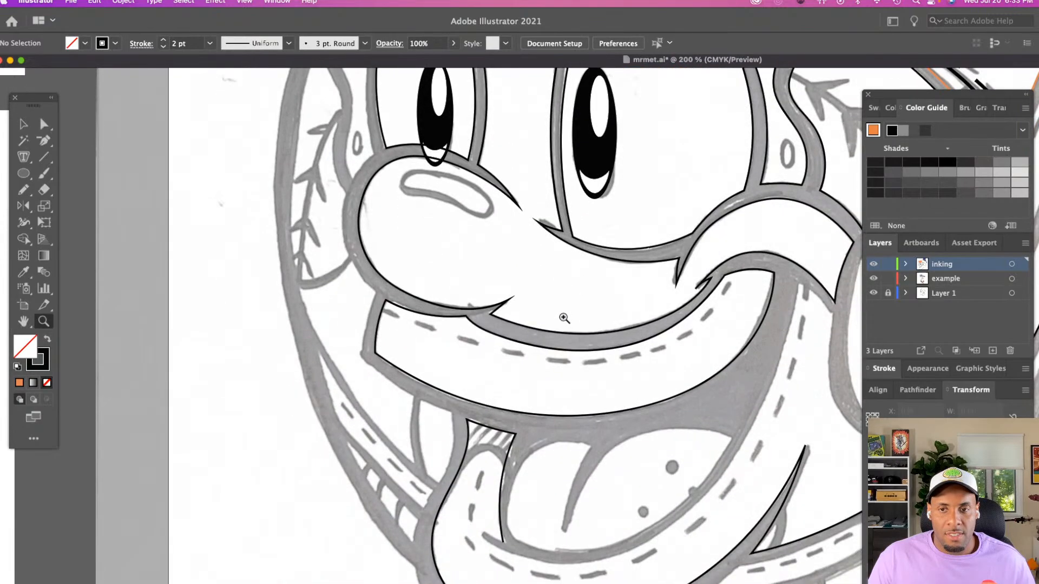
scroll(564, 319, "down", 5)
left_click(600, 411)
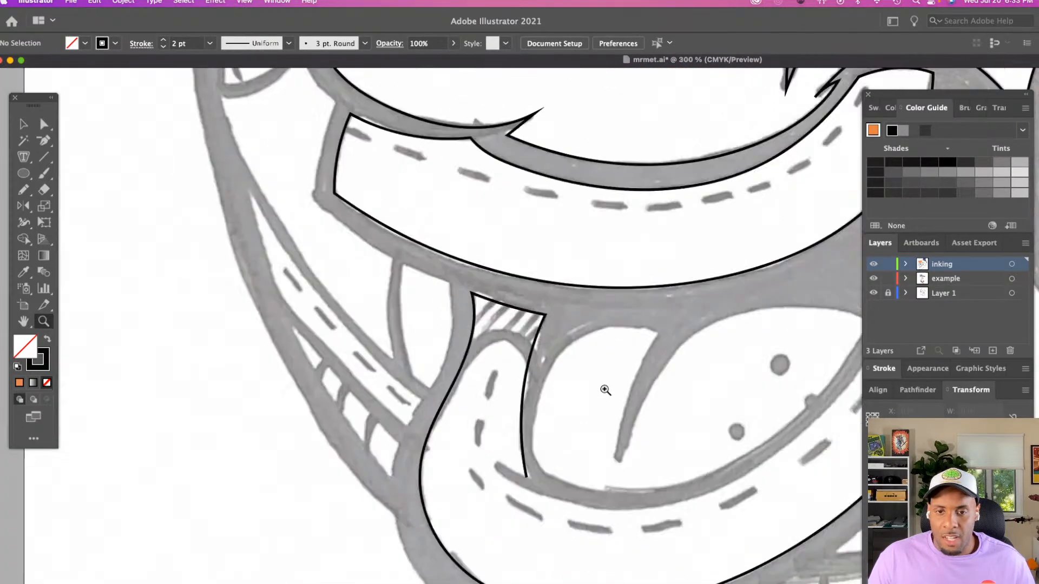
scroll(605, 389, "right", 5)
scroll(604, 390, "right", 2)
key("n")
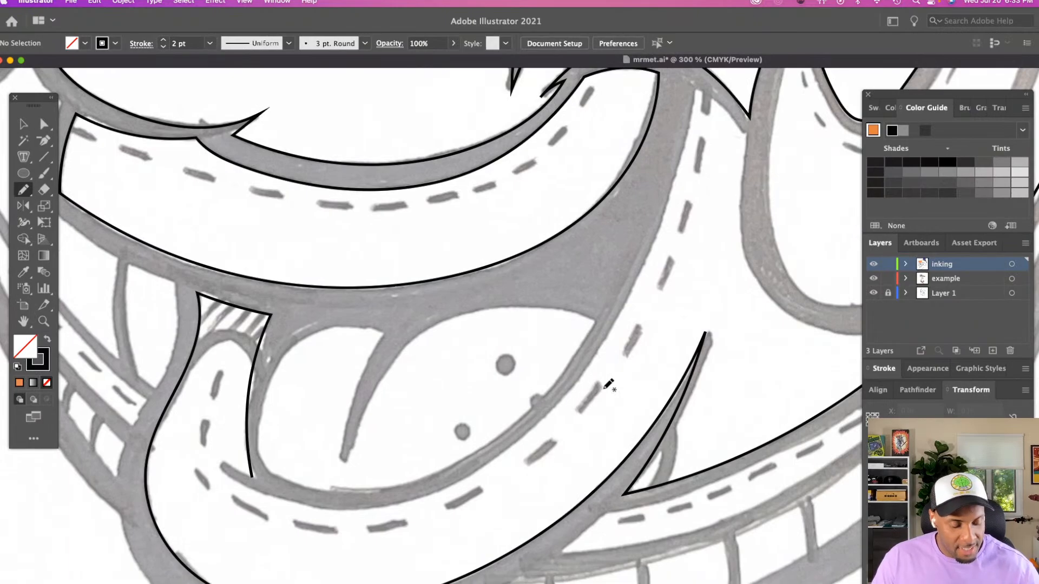
left_click_drag(387, 331, 313, 334)
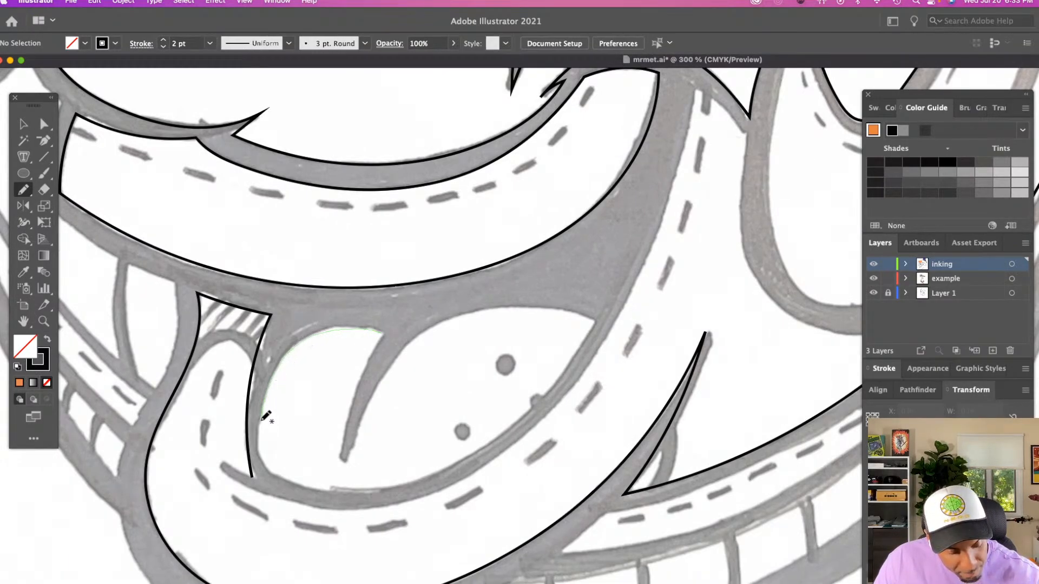
left_click_drag(265, 448, 266, 472)
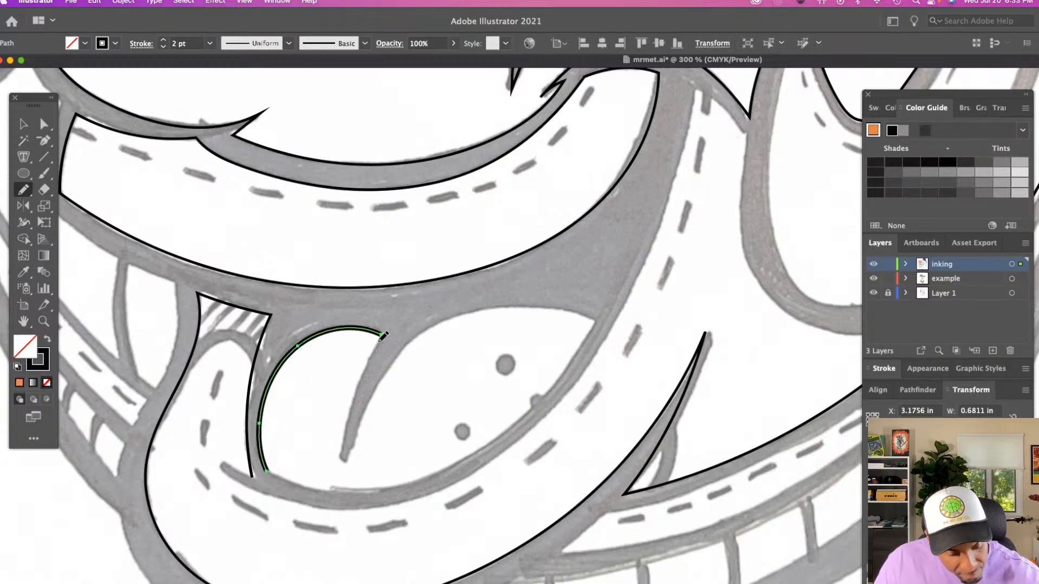
left_click_drag(381, 335, 344, 459)
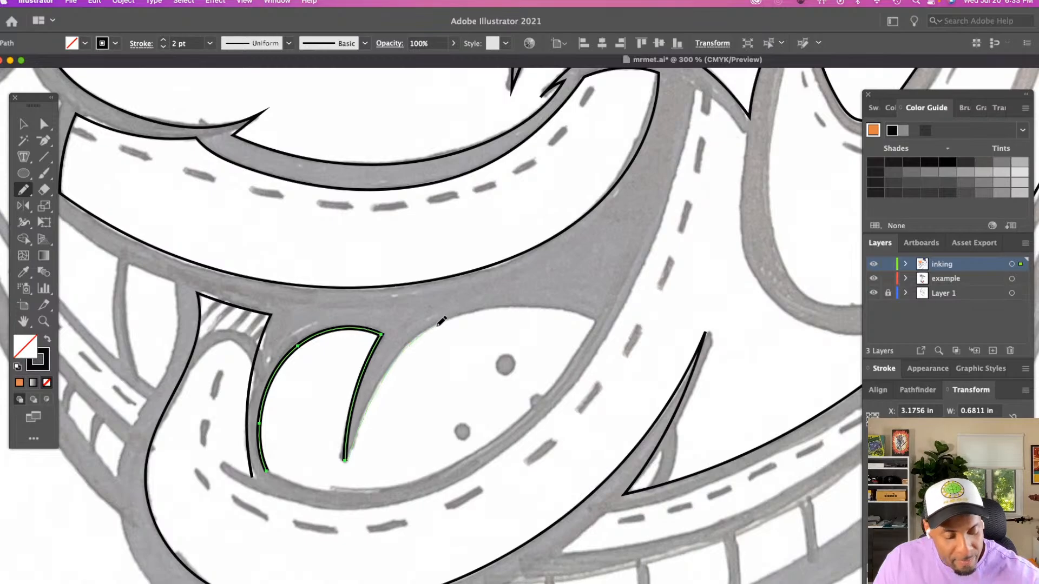
mouse_move(485, 307)
left_mouse_down()
mouse_move(538, 306)
mouse_move(594, 325)
left_mouse_up()
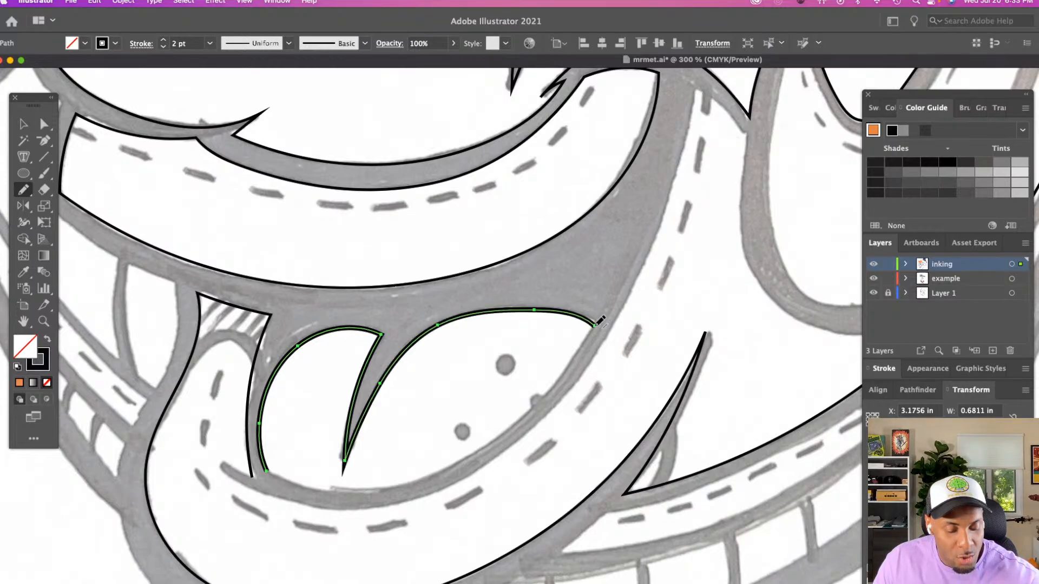
Close the tongue outline with a Pencil stroke along its lower edge, making the shape about 1.87 in wide
mouse_move(266, 469)
left_mouse_down()
mouse_move(372, 495)
mouse_move(431, 478)
left_mouse_up()
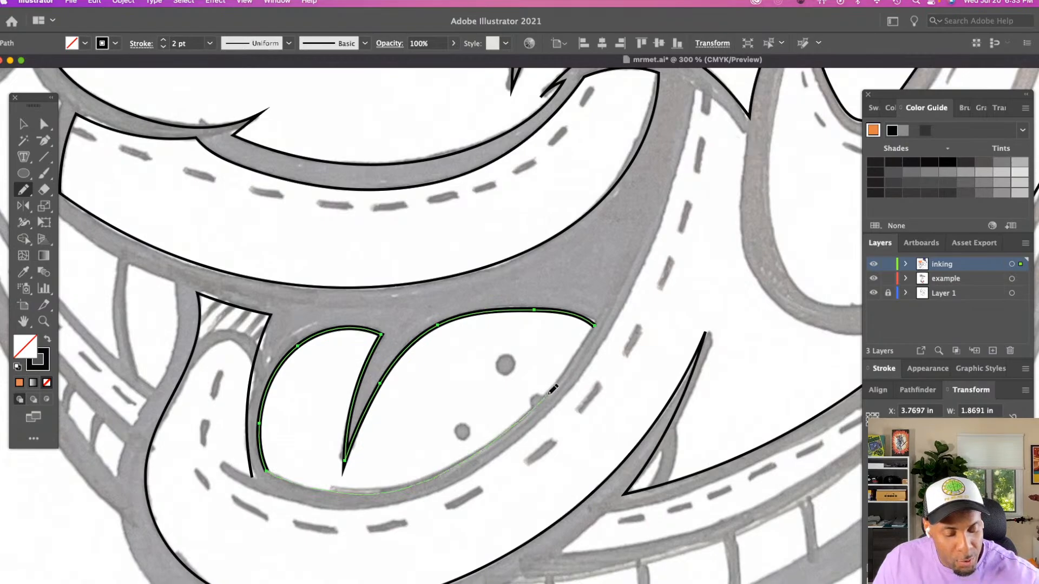
left_click_drag(582, 348, 596, 324)
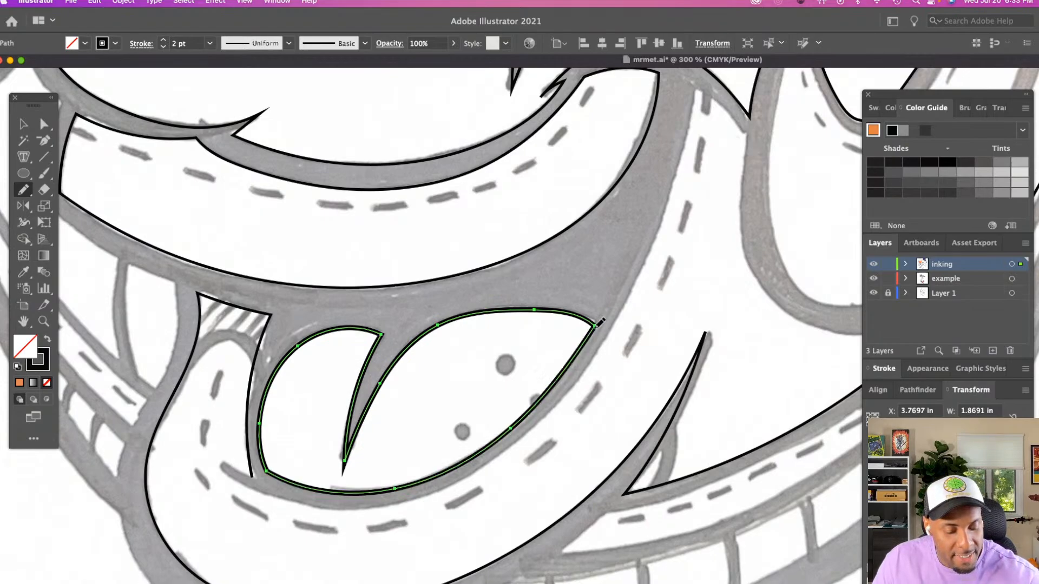
key("v")
left_click(512, 318)
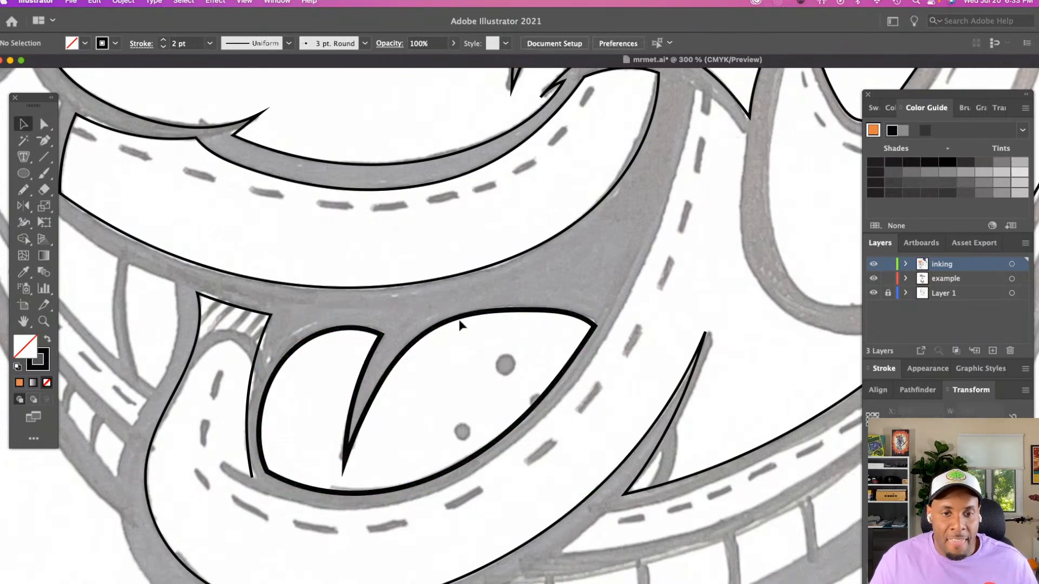
Draw a solid black circle about 0.09 in wide over the tongue's upper dot and copy it onto the other two dots
left_click(24, 174)
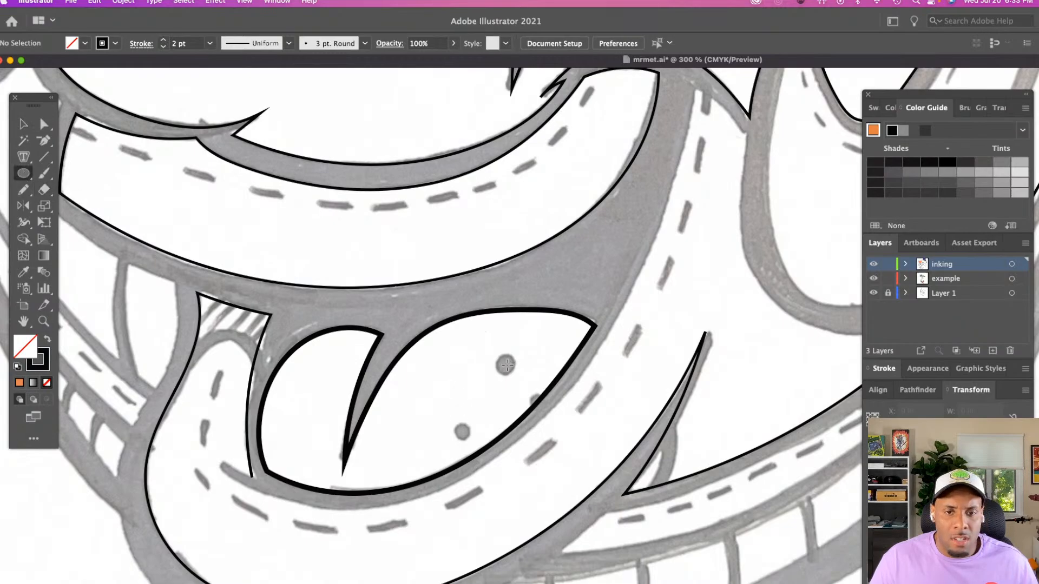
left_click_drag(506, 366, 517, 376)
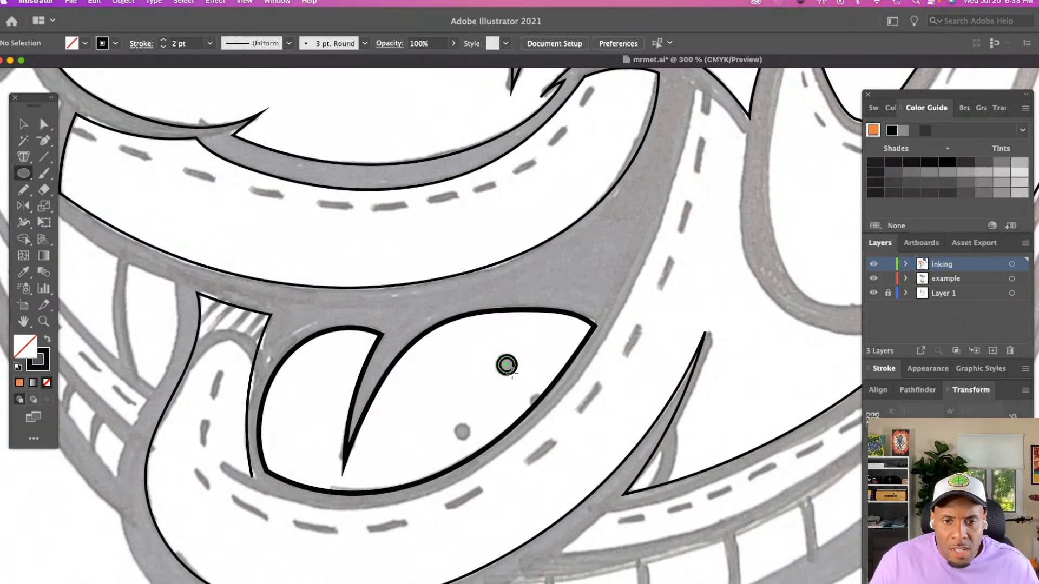
key("shift+x")
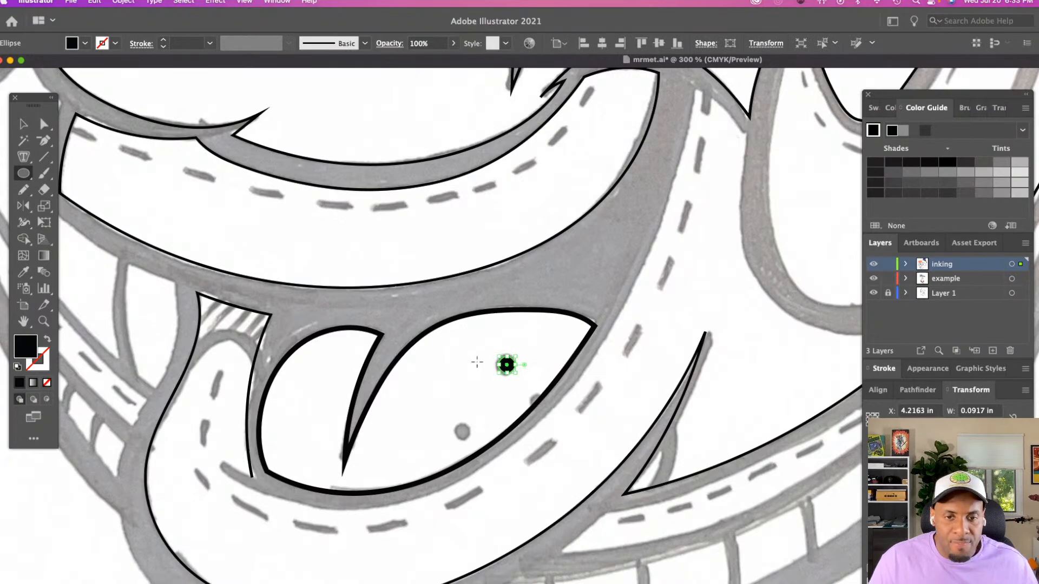
key("v")
left_click(477, 362)
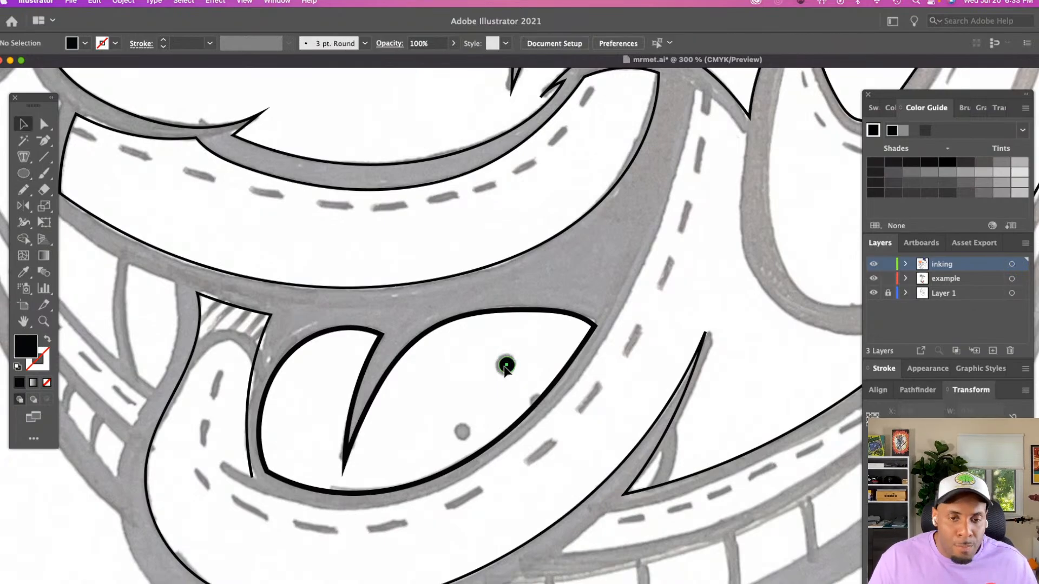
left_click_drag(506, 368, 537, 401)
left_click(530, 299)
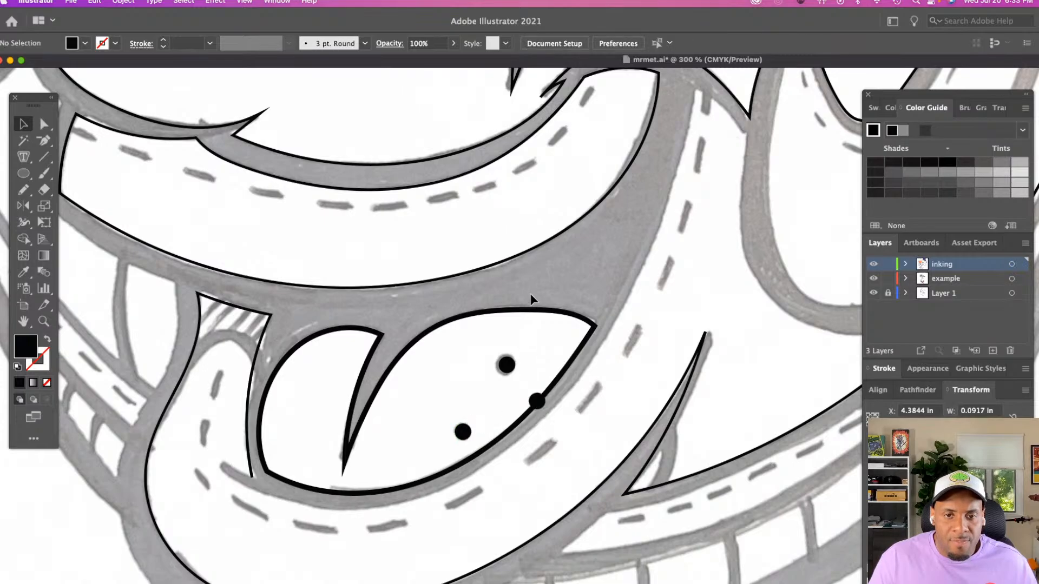
Swap the tongue outline's stroke for a fill and colour it with the bright red swatch
left_click(534, 311)
key("shift+x")
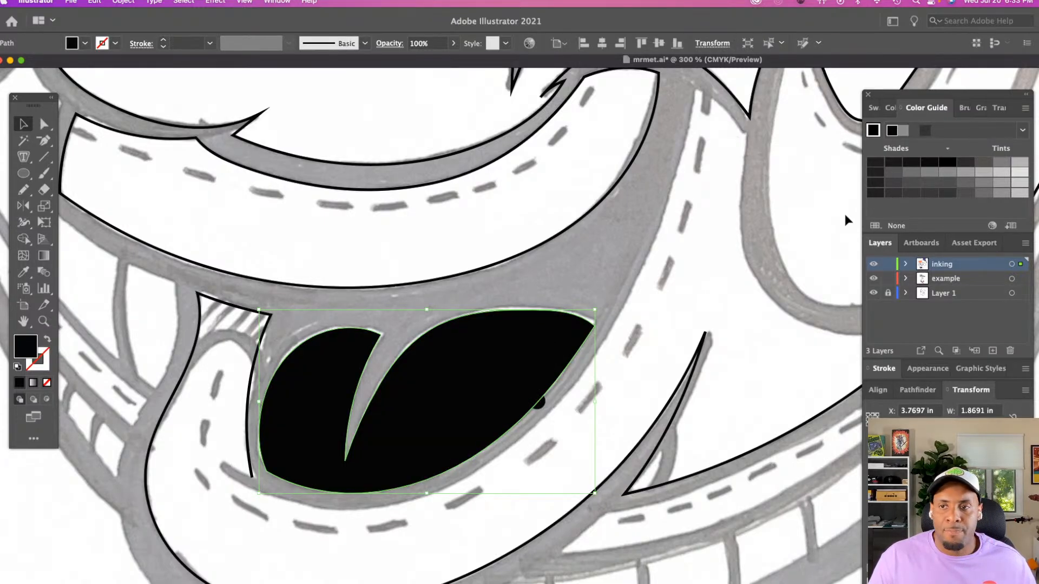
left_click(873, 108)
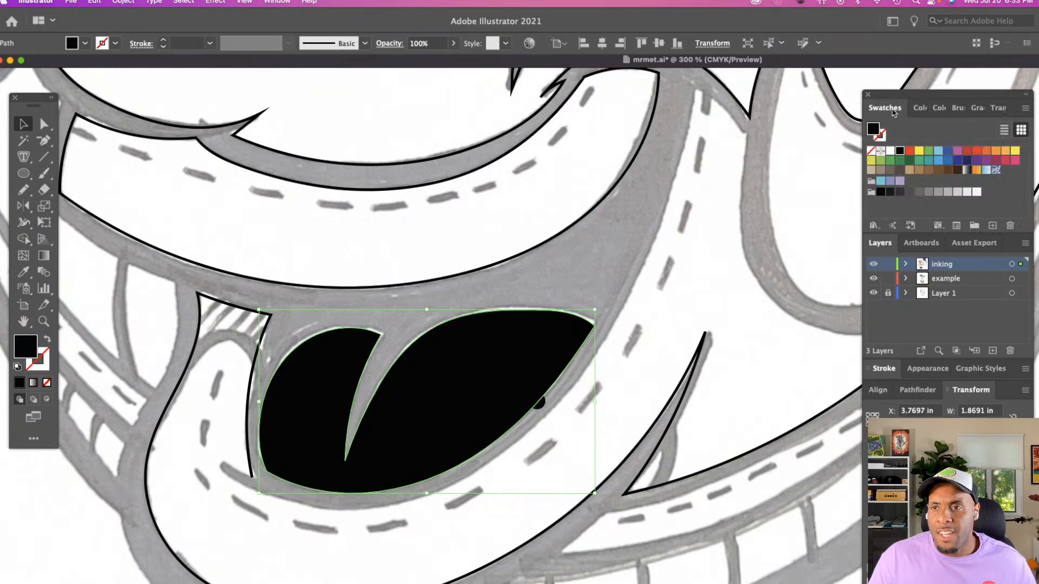
left_click(909, 151)
left_click(537, 286)
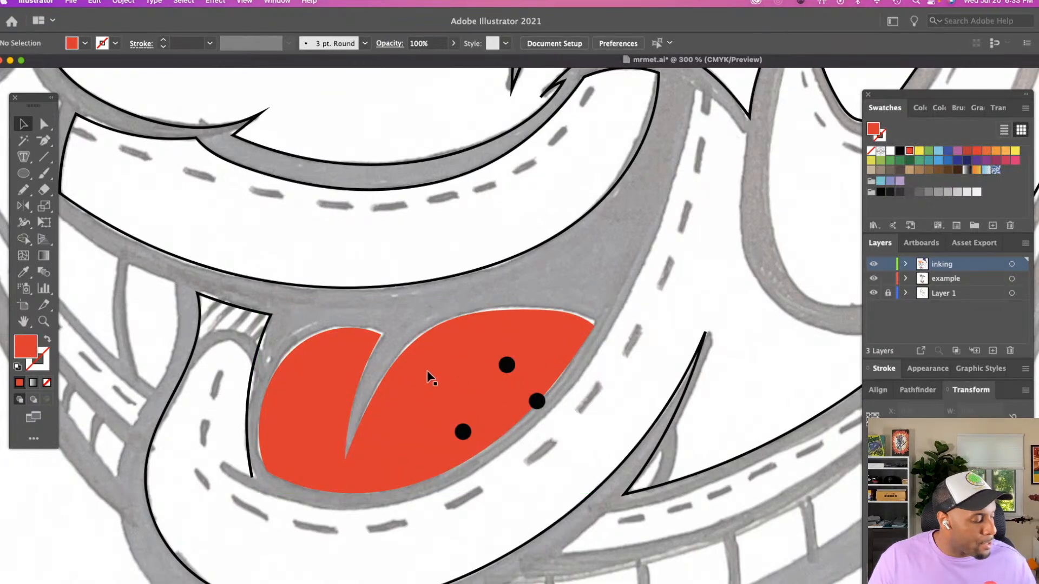
Draw a closed shadow shape about 0.74 in wide across the tip of the tongue's smaller lobe and fill it dark red
key("n")
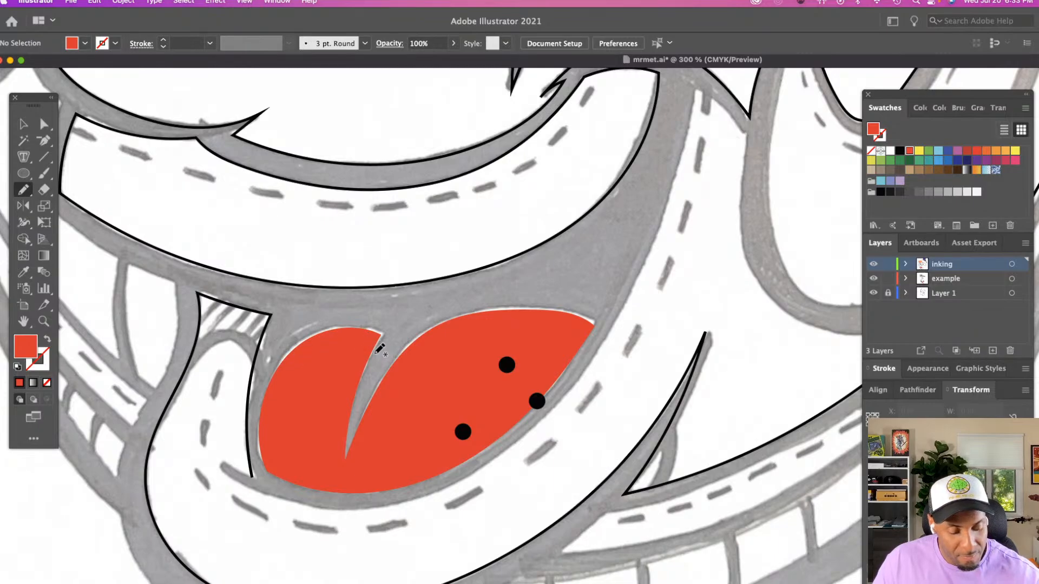
mouse_move(377, 353)
left_mouse_down()
mouse_move(303, 369)
mouse_move(261, 403)
mouse_move(295, 339)
mouse_move(335, 320)
mouse_move(394, 323)
left_mouse_up()
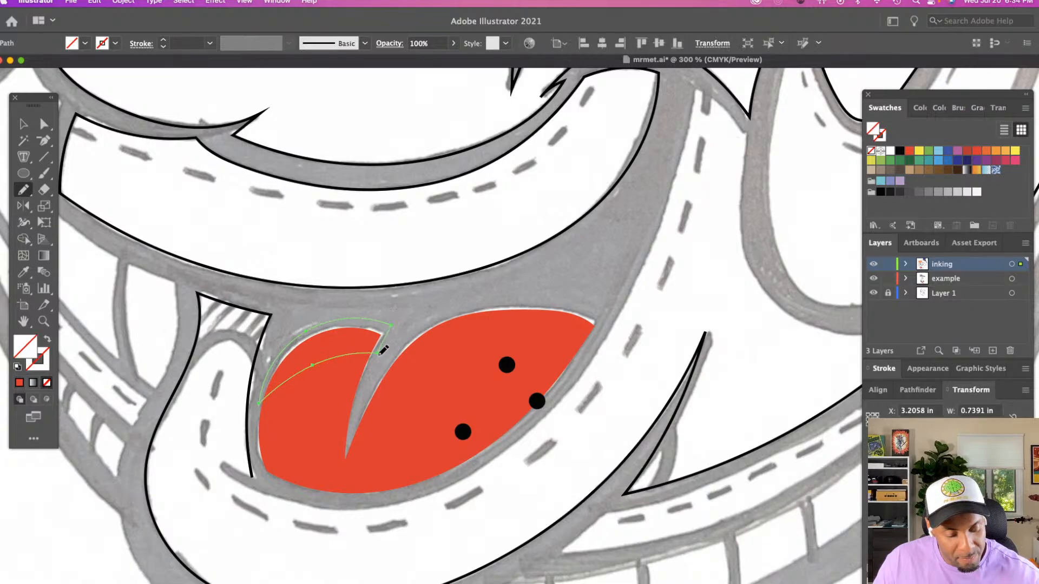
key("i")
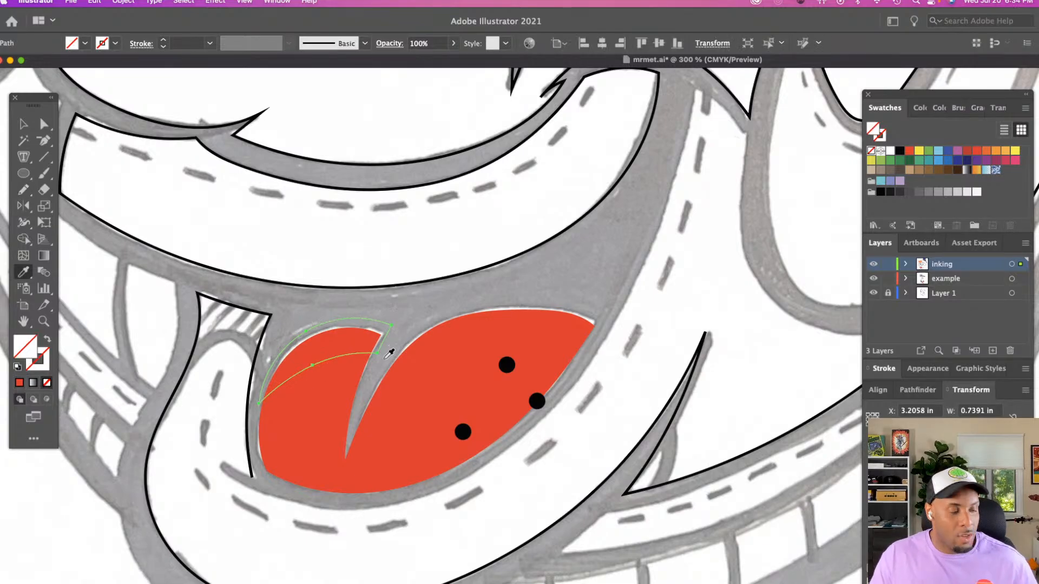
left_click(966, 153)
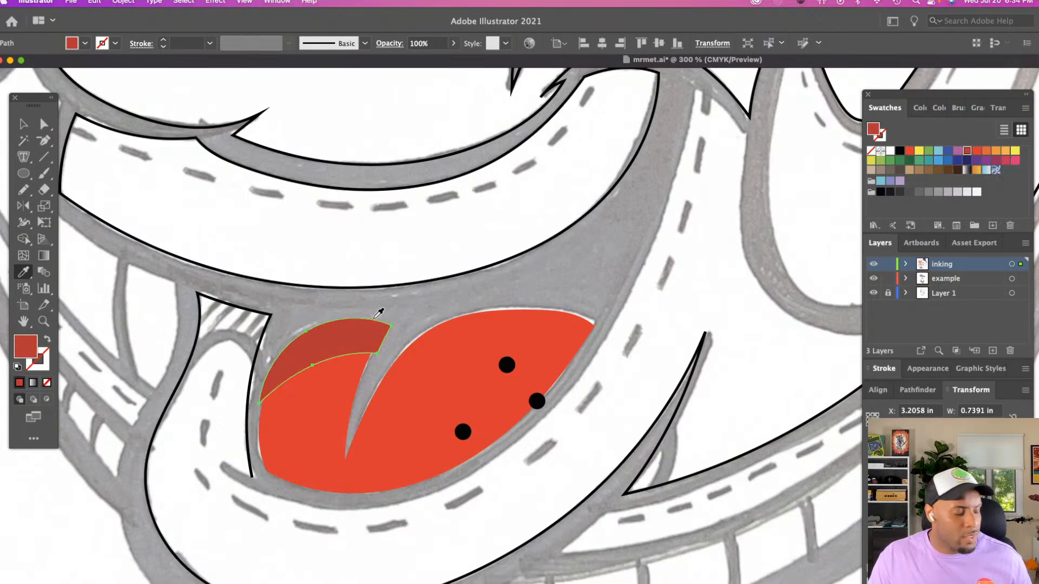
key("v")
left_click(384, 338)
left_click(381, 331)
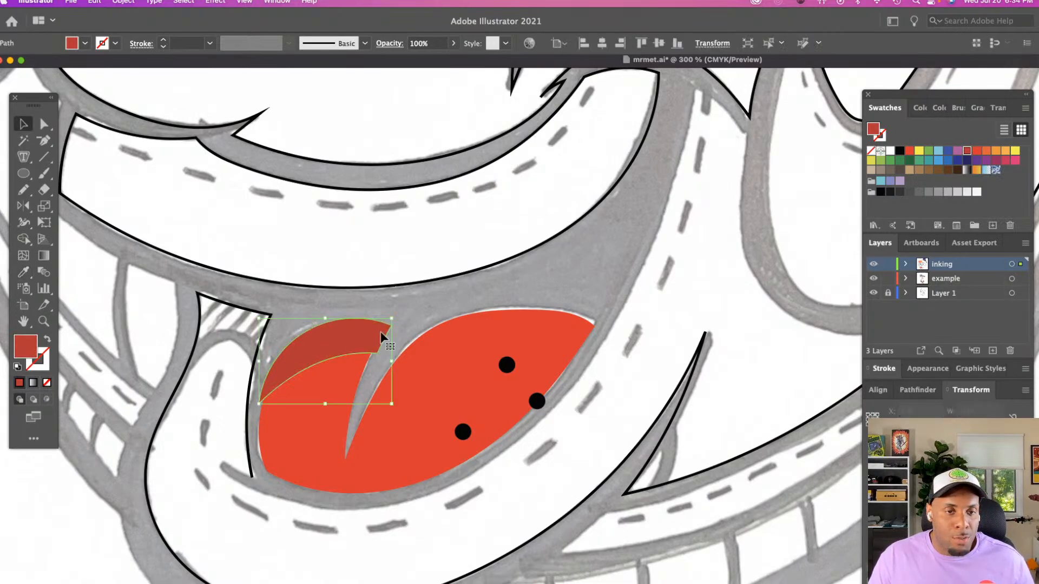
Clip the dark red shadow to the tongue's shape with a clipping mask, keeping the red tongue beneath it
left_click(423, 354)
key("super+shift+bracketright")
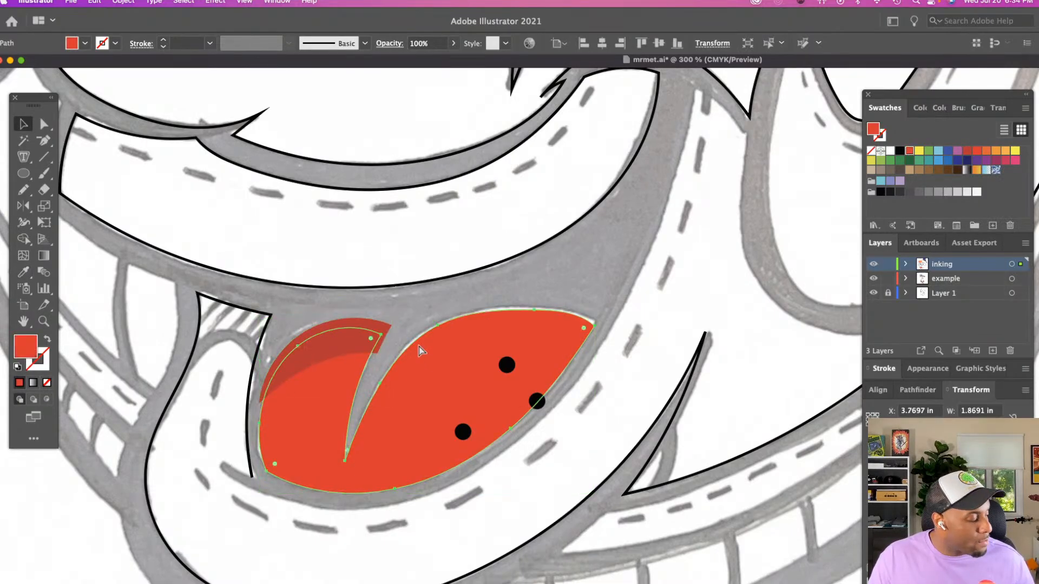
left_click(385, 326)
key("super+shift+bracketright")
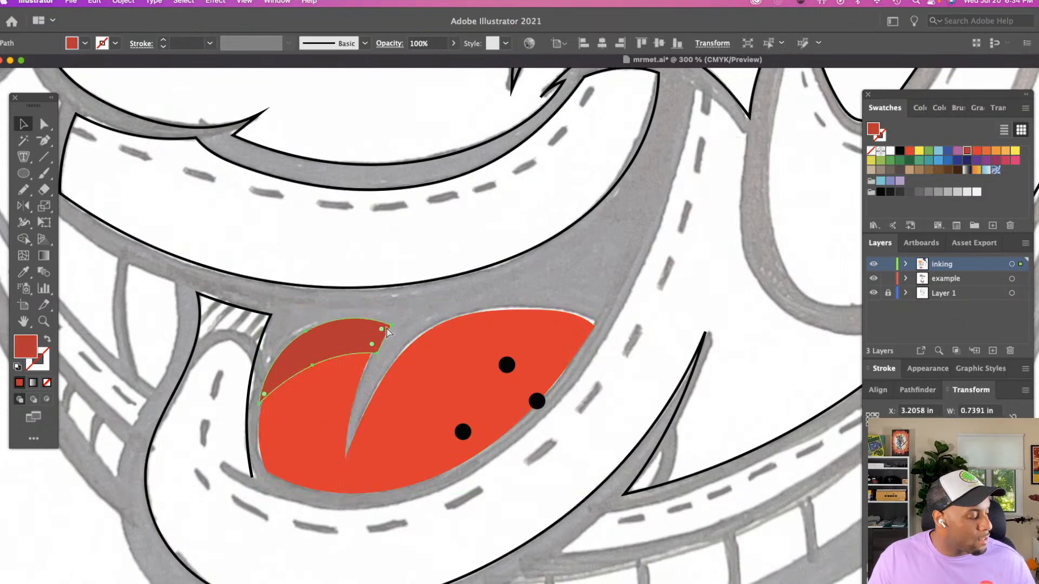
key("Delete")
double_click(377, 338)
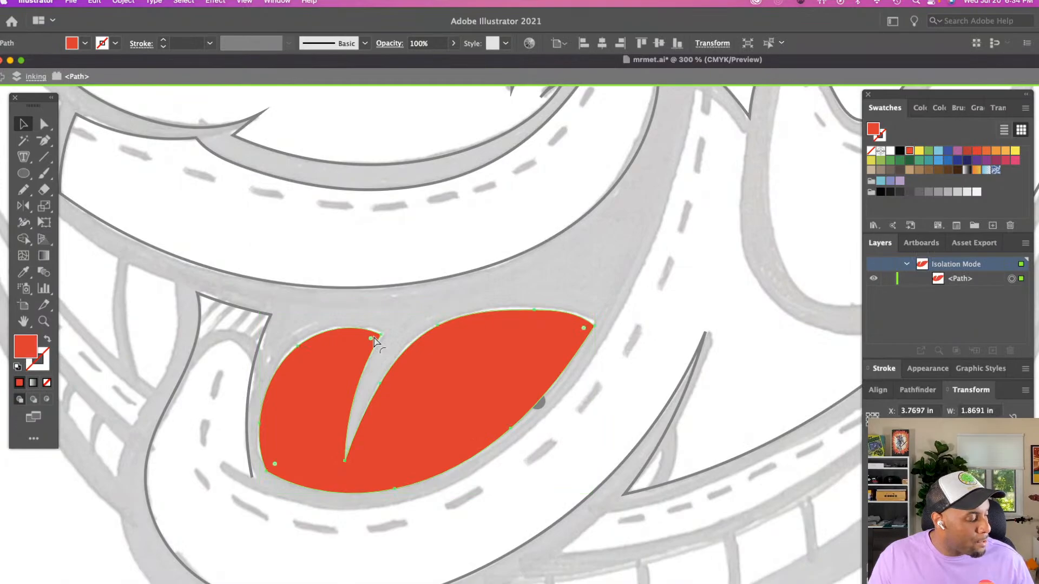
key("super+f")
key("super+a")
right_click(347, 344)
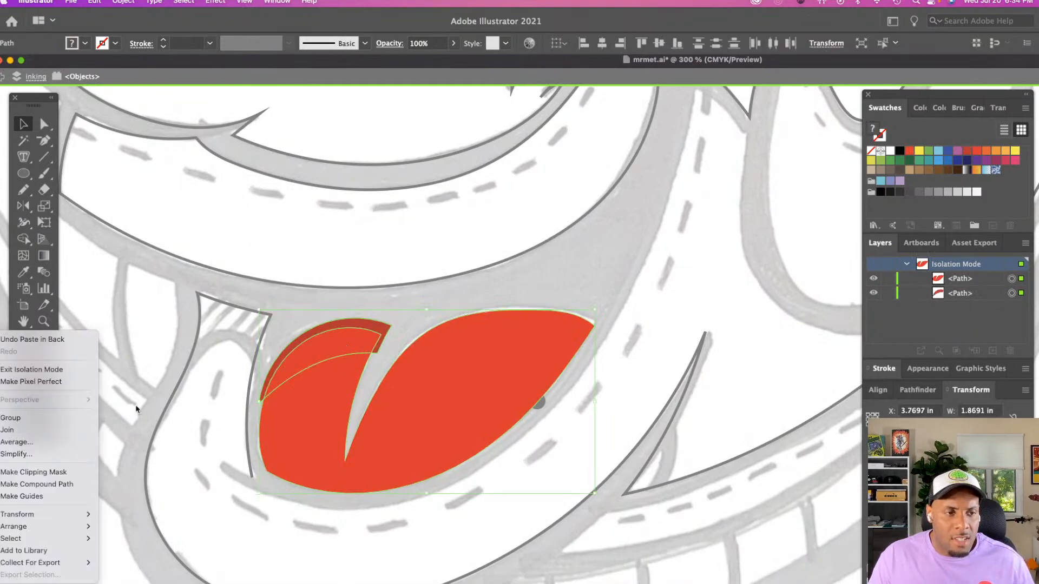
left_click(33, 473)
double_click(418, 313)
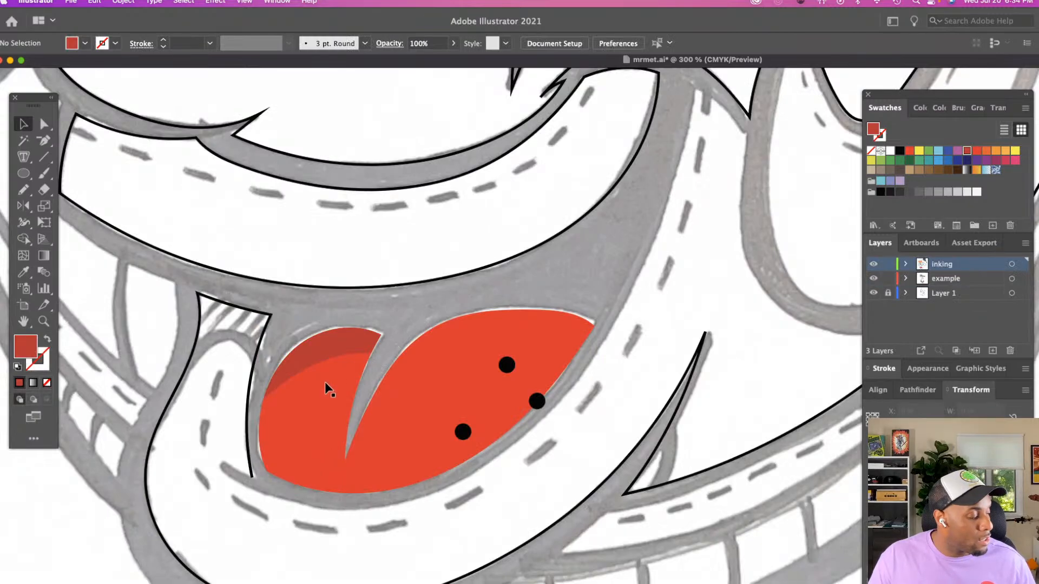
key("a")
key("v")
left_click(333, 396)
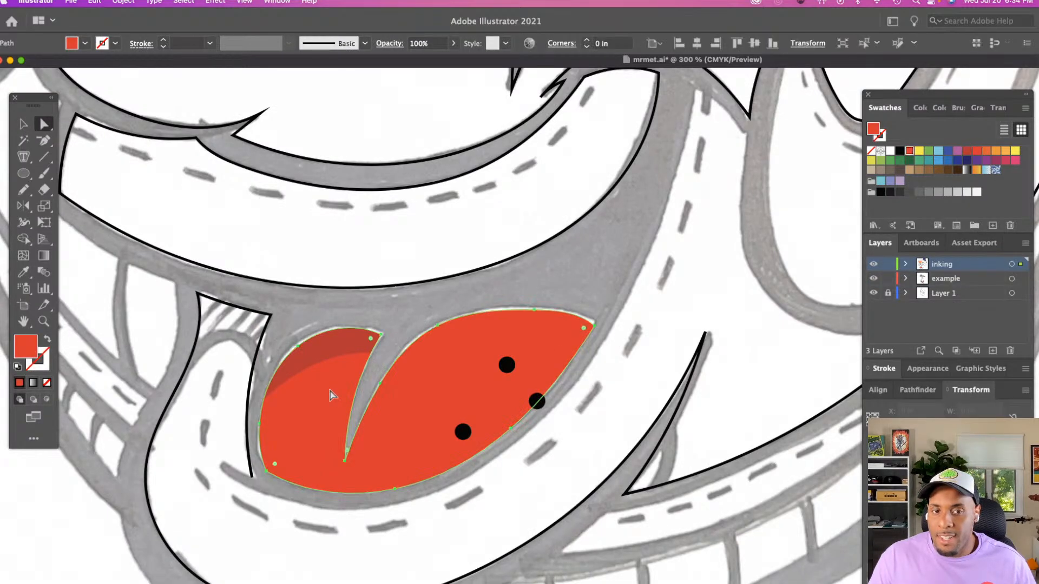
left_click(524, 285)
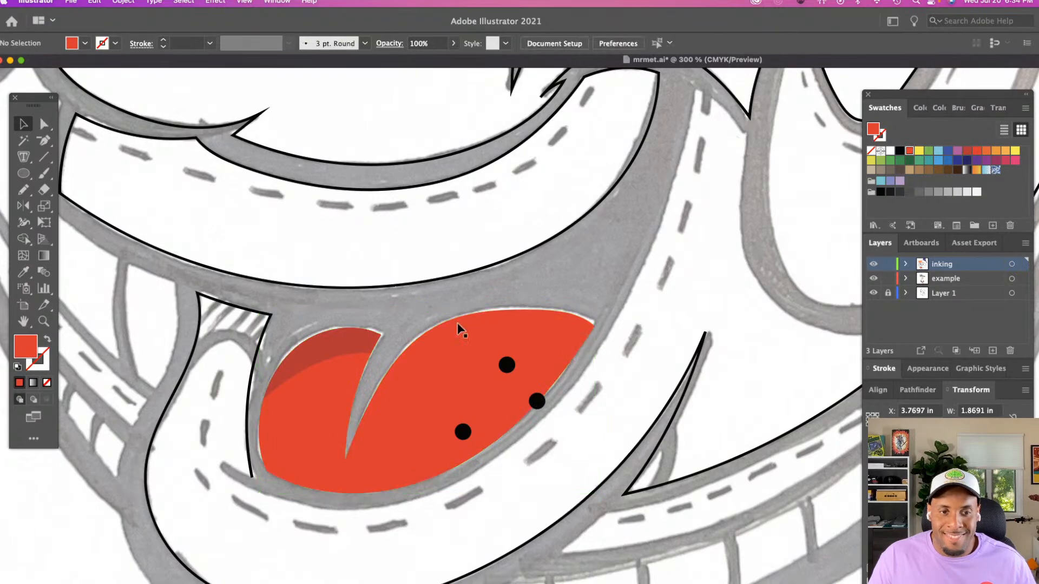
Darken the clipped tongue shadow by raising the cyan value of its fill to 47%
double_click(341, 347)
left_click(341, 348)
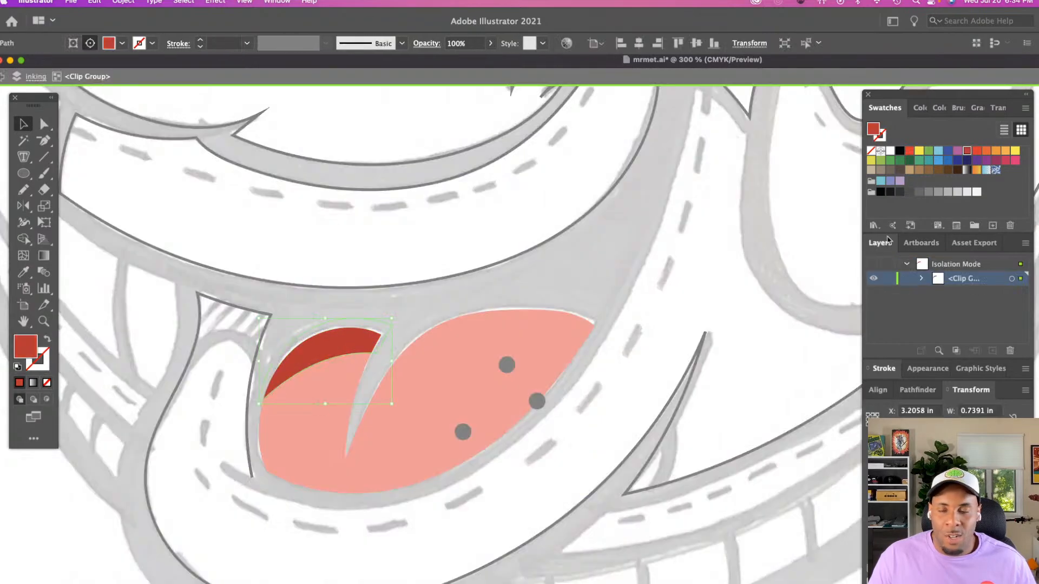
left_click(919, 107)
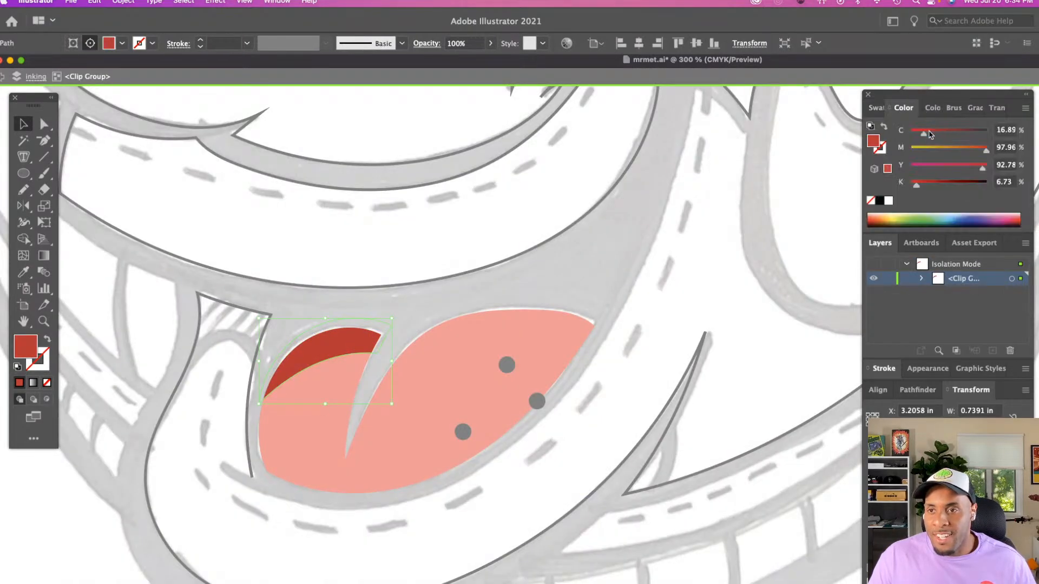
left_click(949, 139)
left_click_drag(949, 139, 953, 139)
double_click(573, 269)
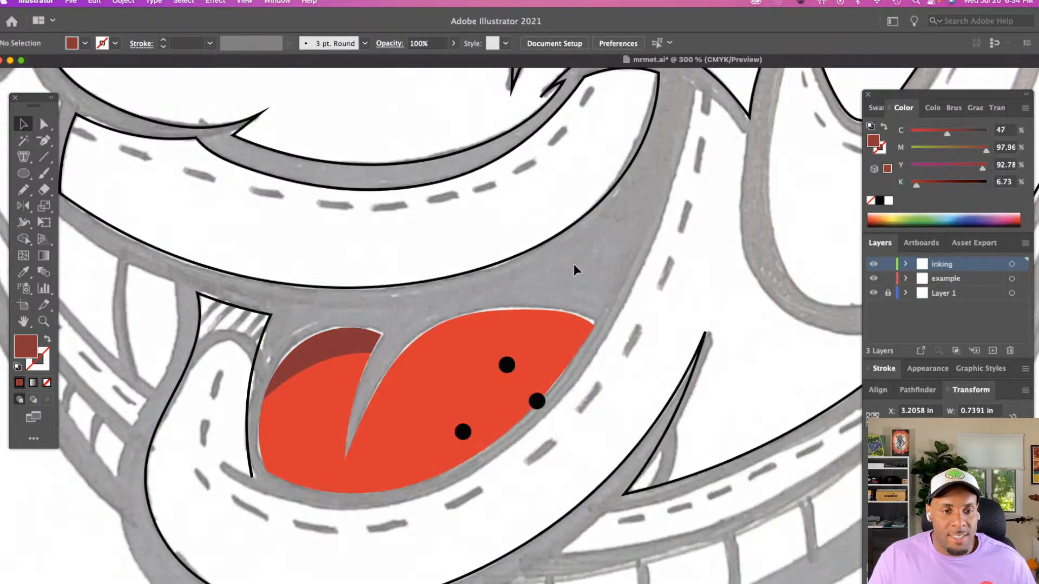
Try the Monochromatic harmony rule in the color guide while the red tongue shape is isolated
double_click(360, 345)
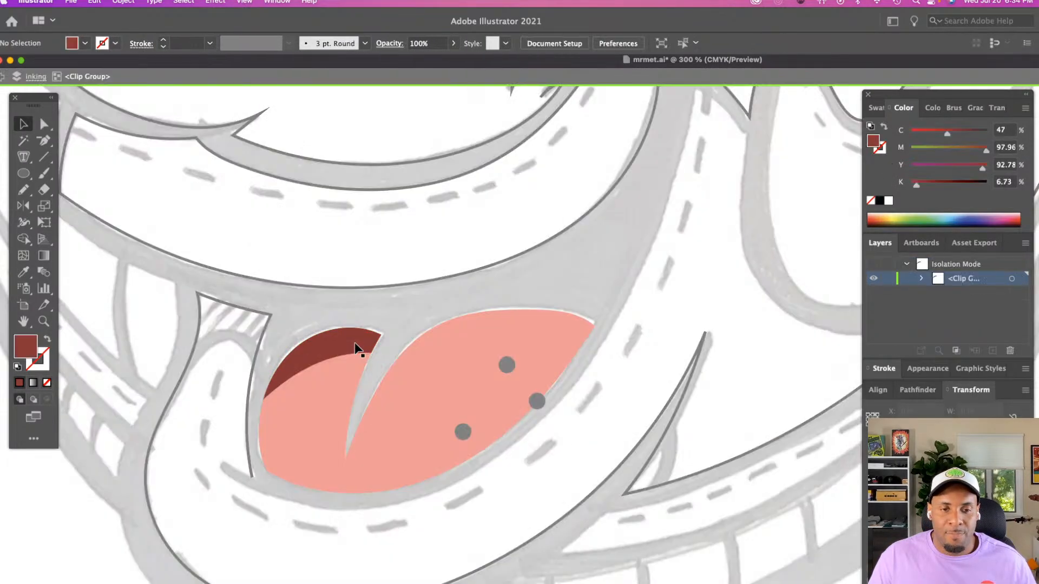
double_click(520, 331)
double_click(518, 332)
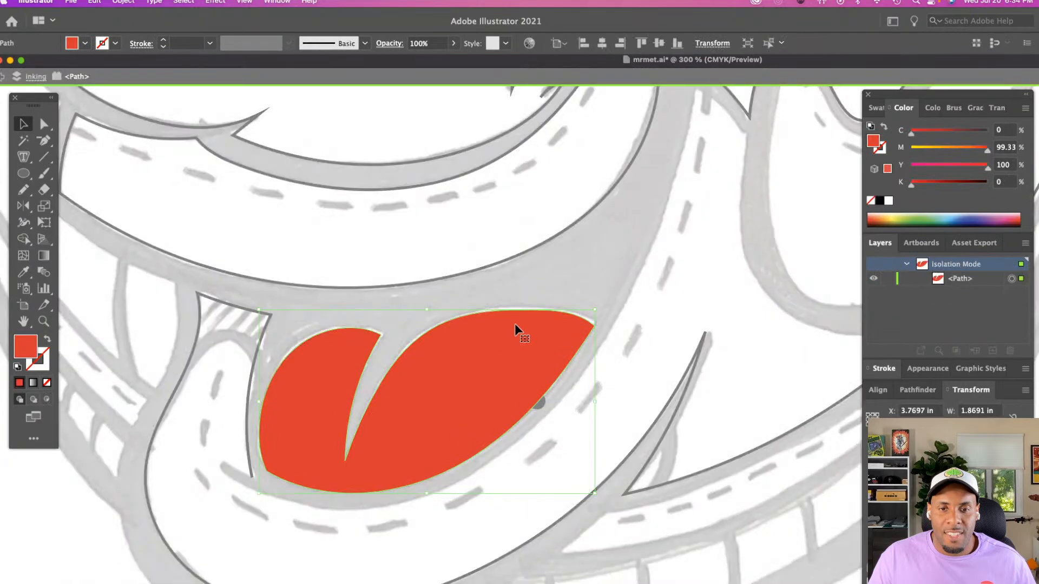
left_click(931, 109)
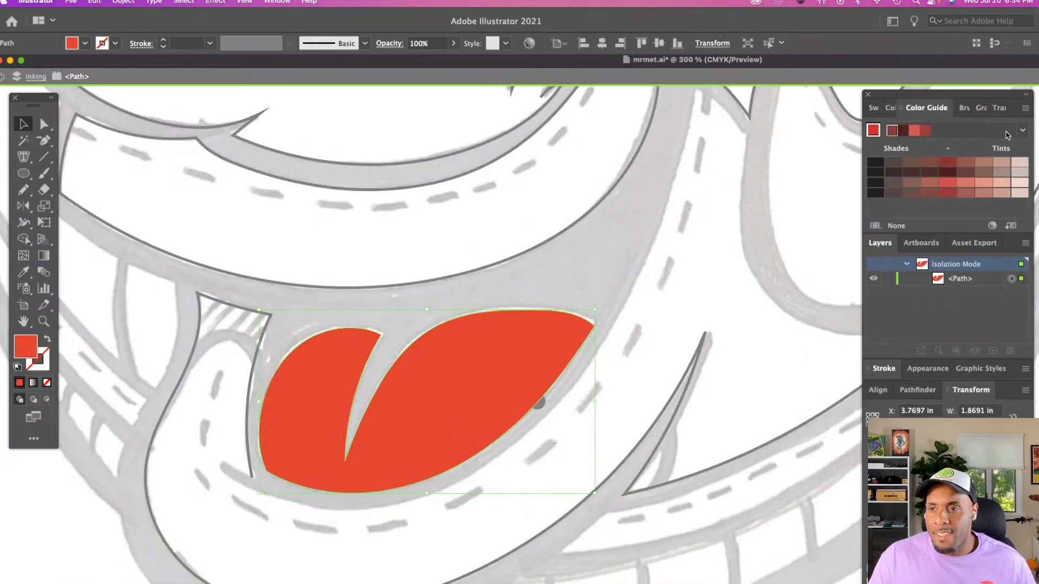
left_click(1022, 131)
scroll(886, 193, "up", 5)
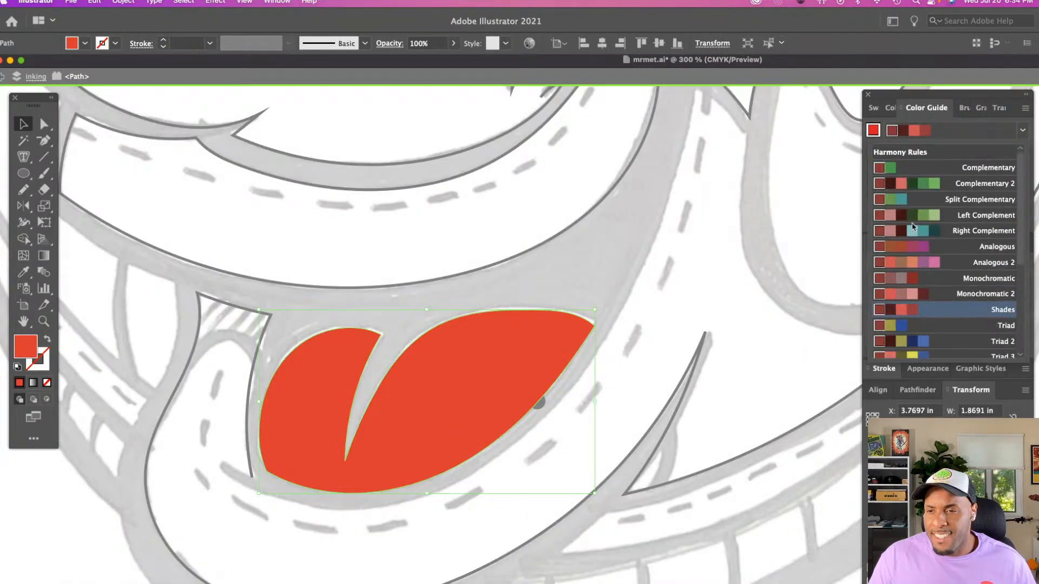
left_click(982, 279)
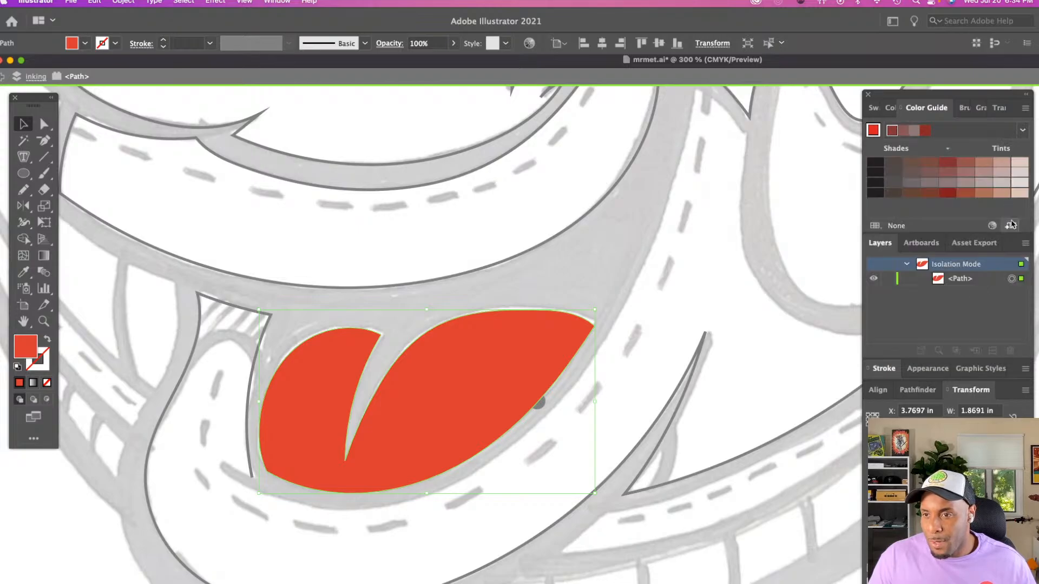
double_click(586, 262)
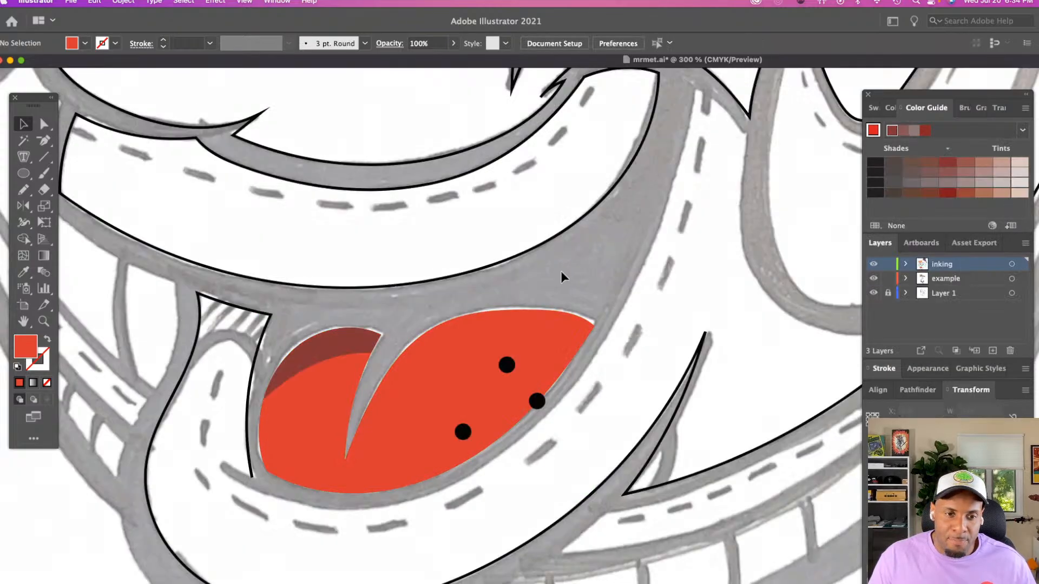
Apply the Shades harmony rule in the color guide and recolour the clipped tongue shadow with its medium dark red
double_click(356, 339)
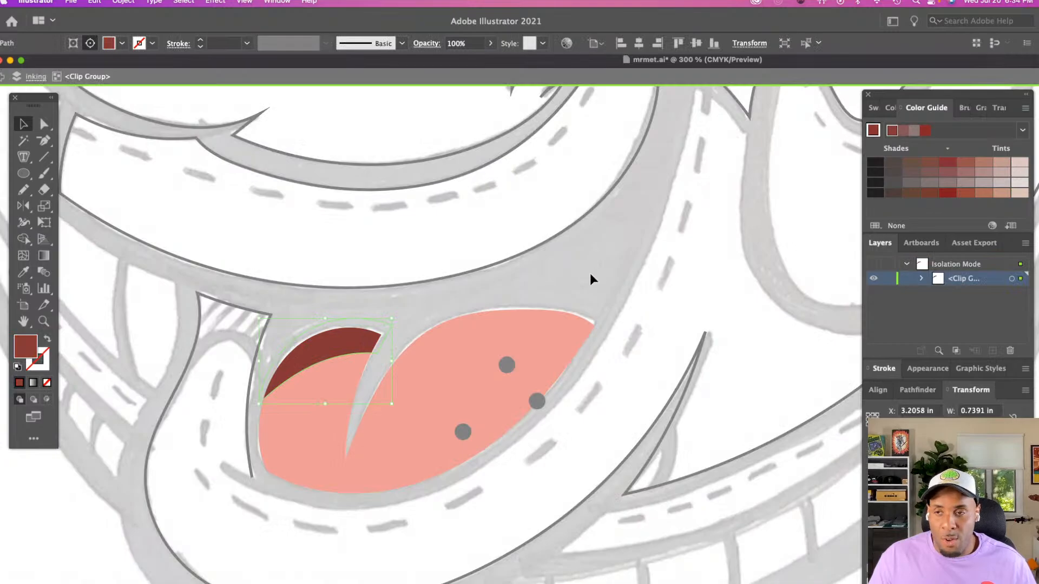
left_click(1022, 130)
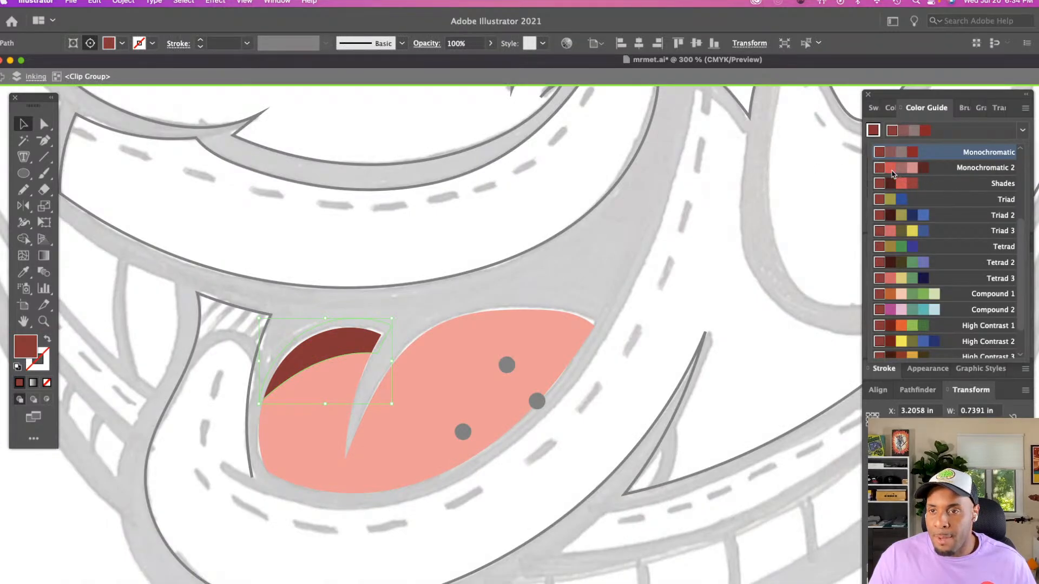
left_click(913, 184)
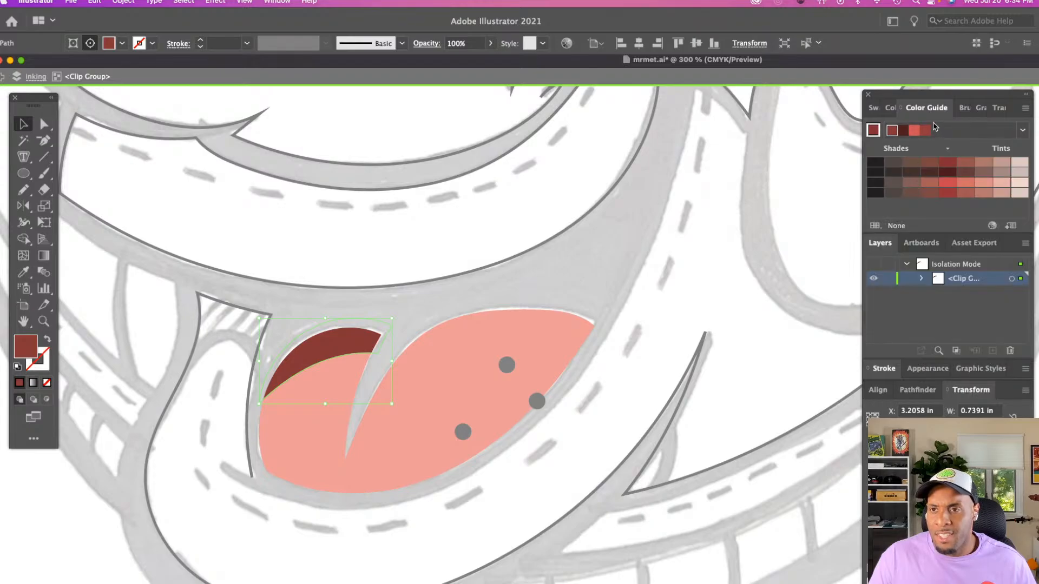
left_click(589, 258)
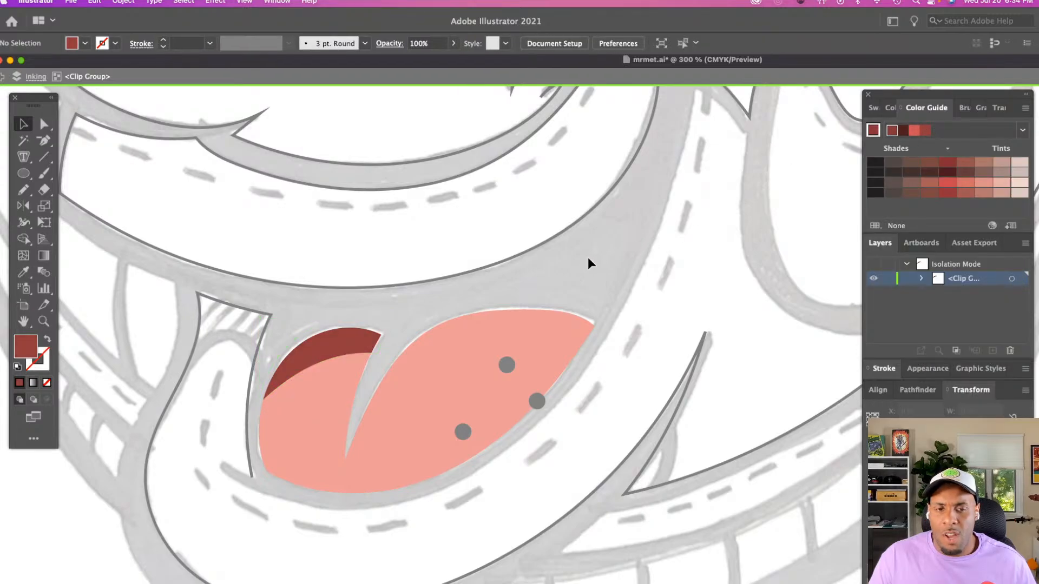
double_click(588, 258)
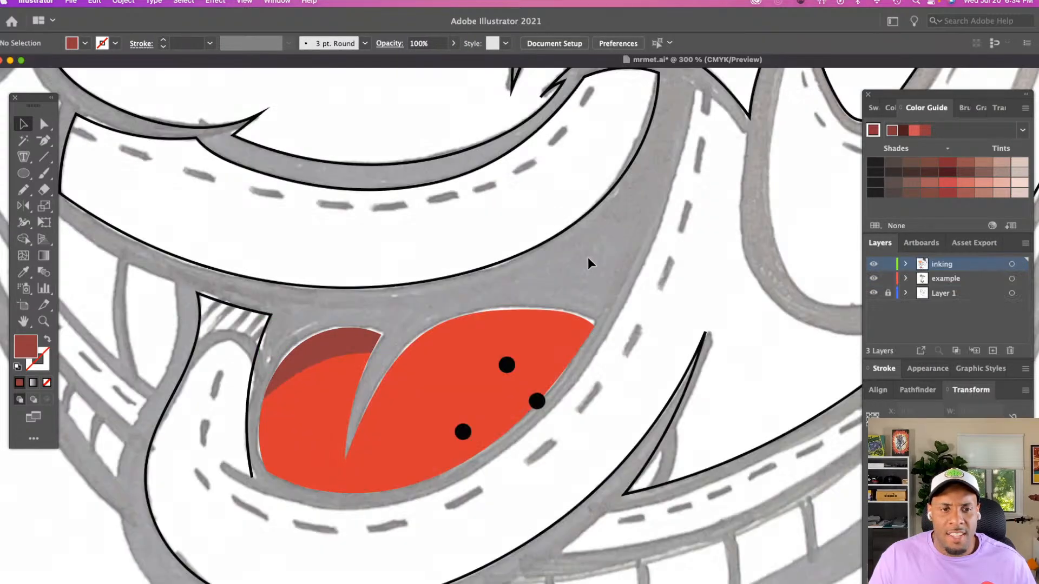
Recolour the main tongue shape with the light coral red from the Shades harmony
double_click(489, 361)
left_click(917, 135)
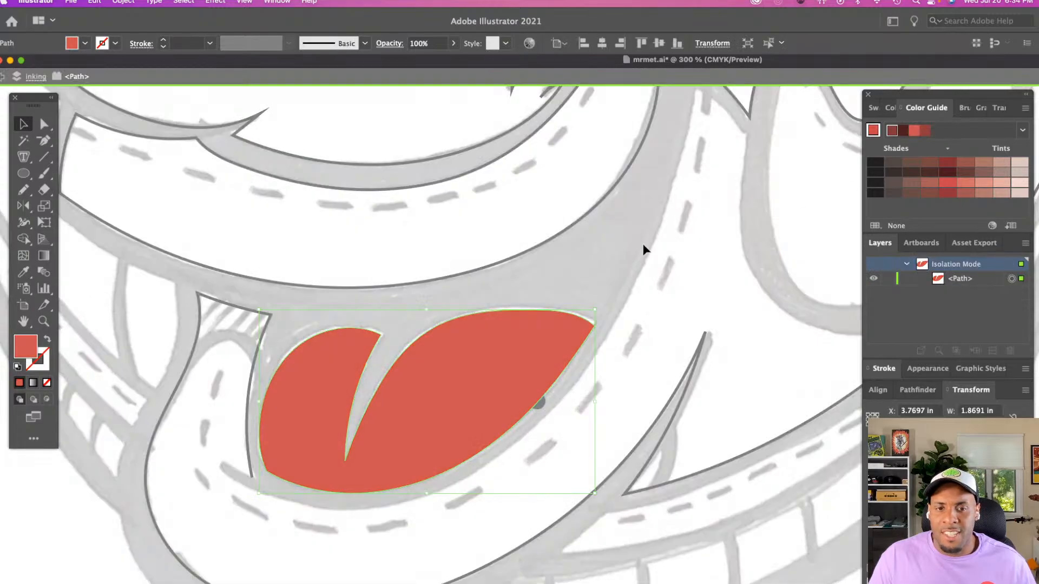
double_click(600, 272)
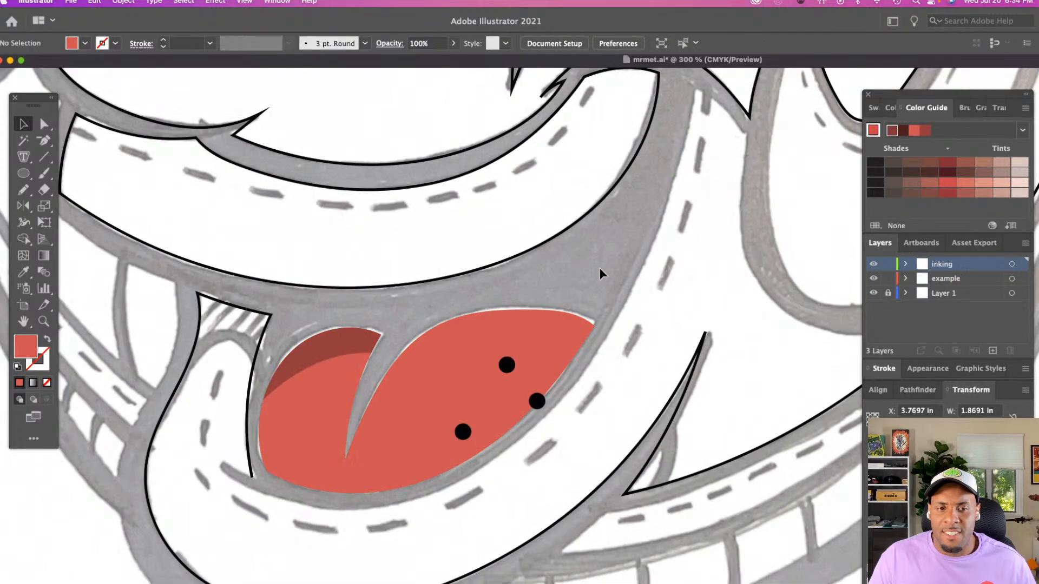
Try the darkest maroon of the Shades harmony on the tongue shadow and return it to the medium dark red
double_click(353, 339)
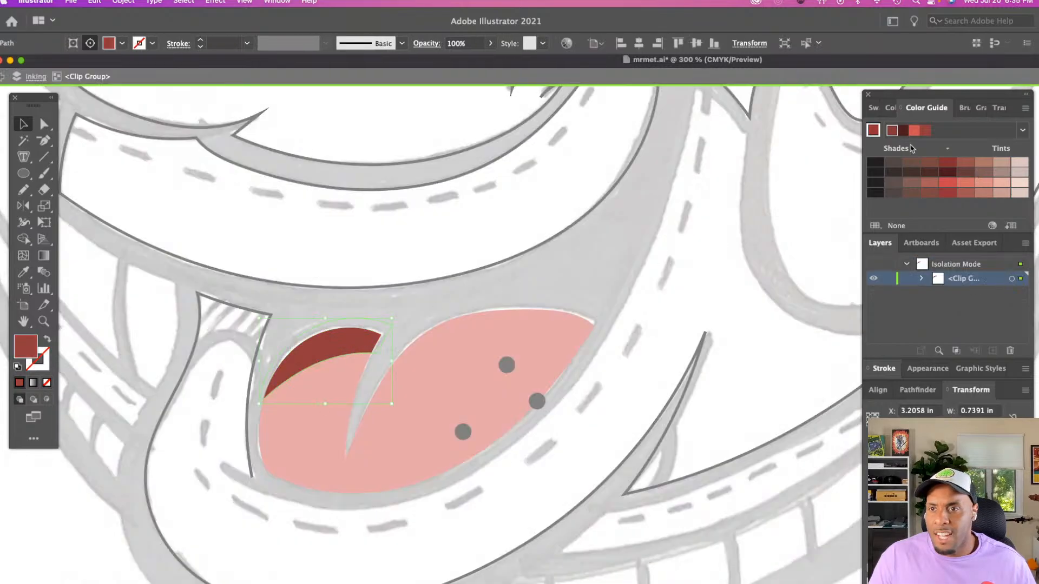
left_click(901, 131)
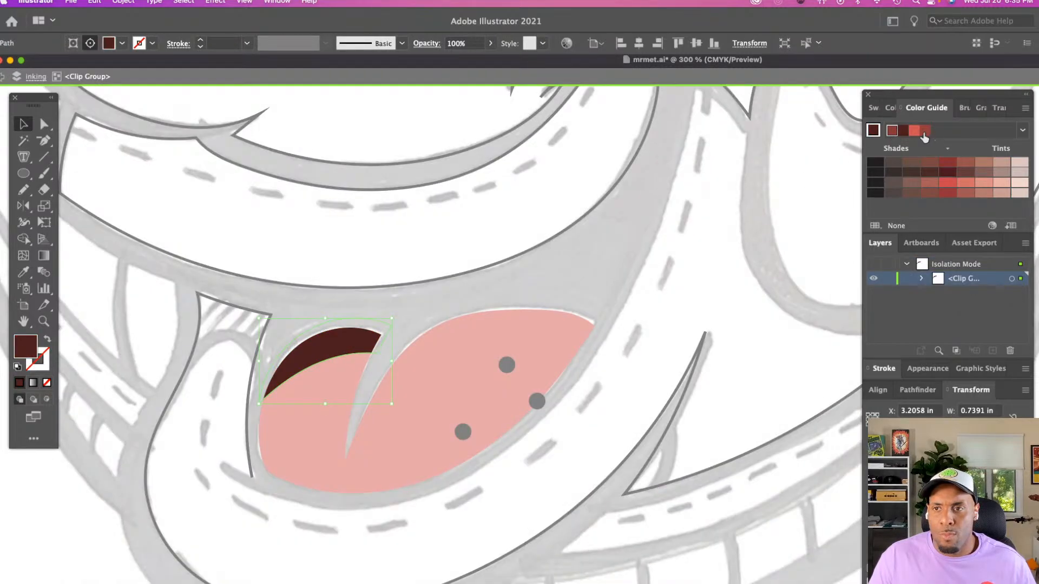
left_click(925, 133)
double_click(623, 237)
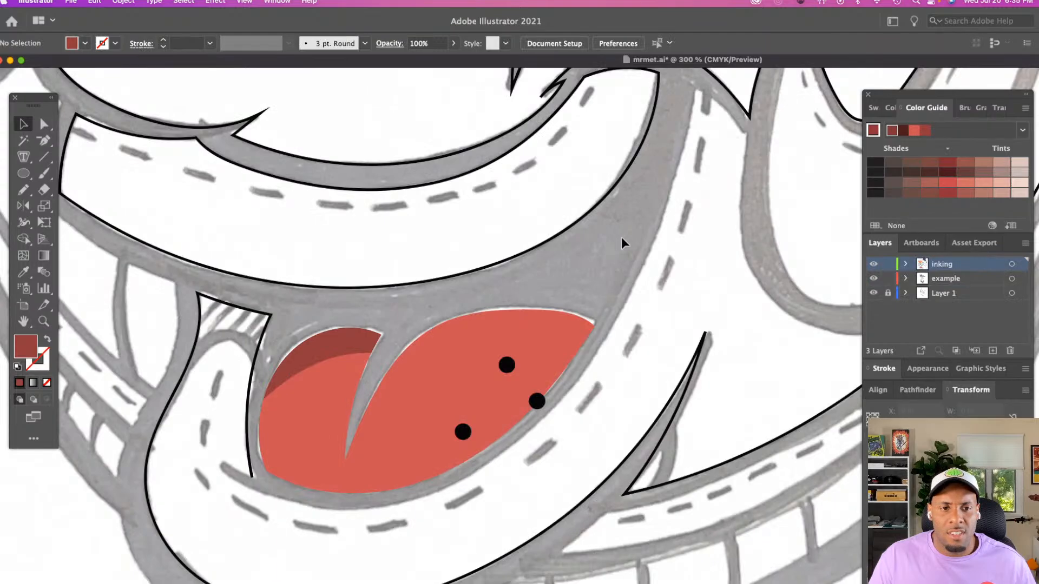
Examine the recoloured tongue and its shadow up close and within the whole mouth
key("z")
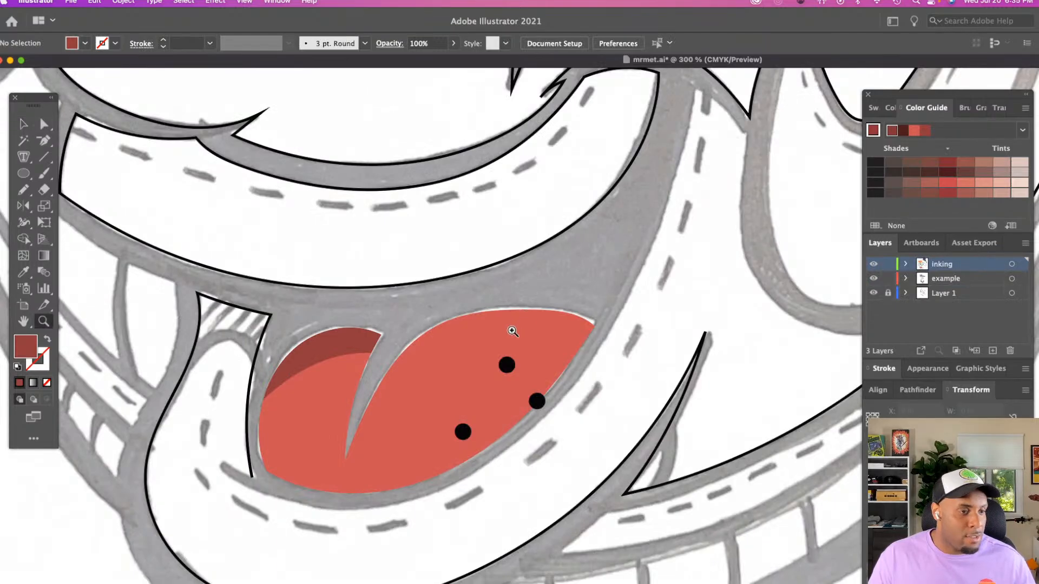
left_click(496, 354, "alt")
scroll(496, 353, "down", 5)
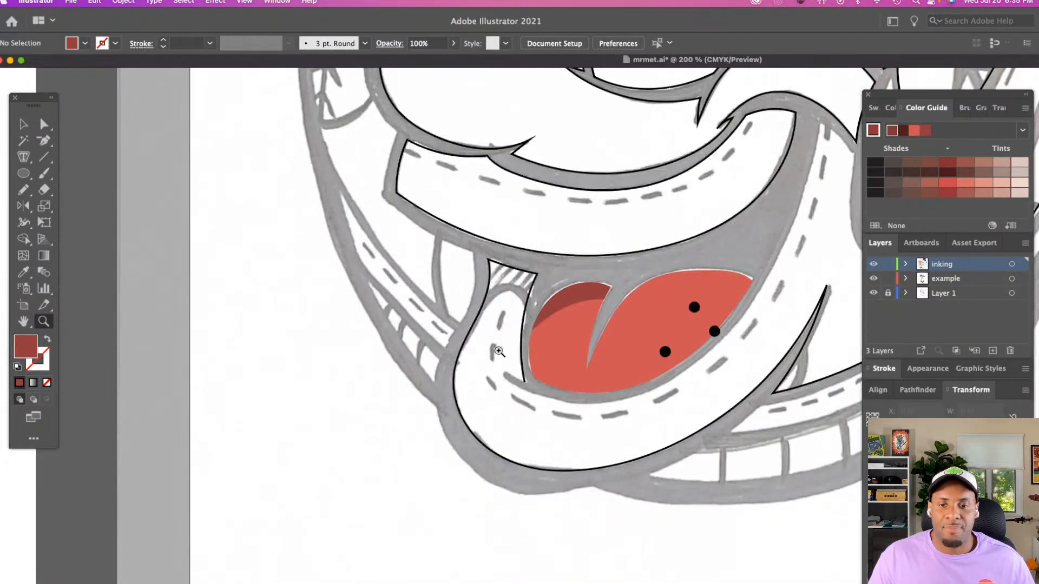
scroll(496, 351, "right", 3)
left_click(503, 348)
scroll(504, 345, "down", 4)
scroll(508, 341, "right", 4)
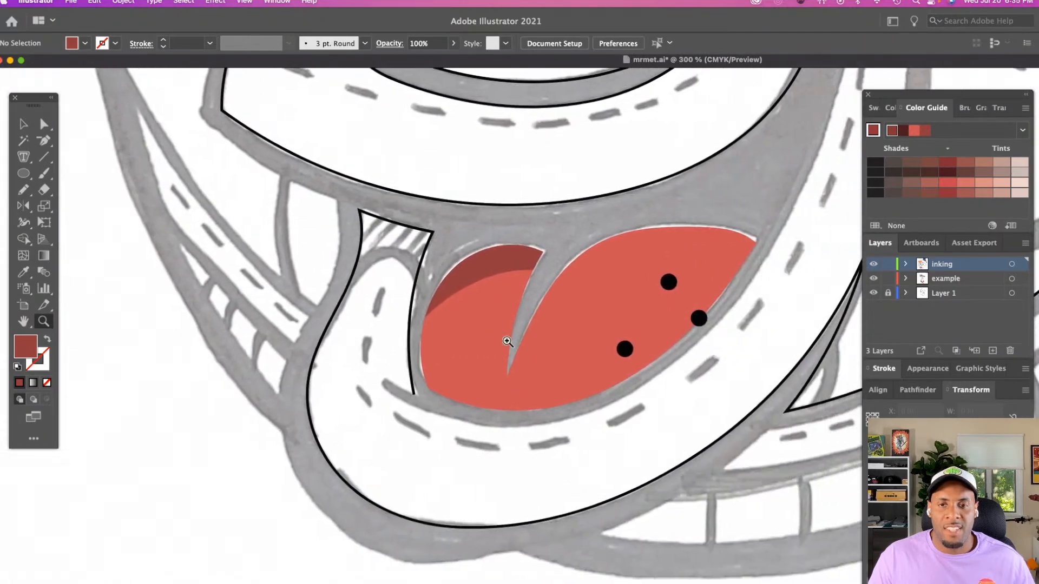
left_click(638, 368)
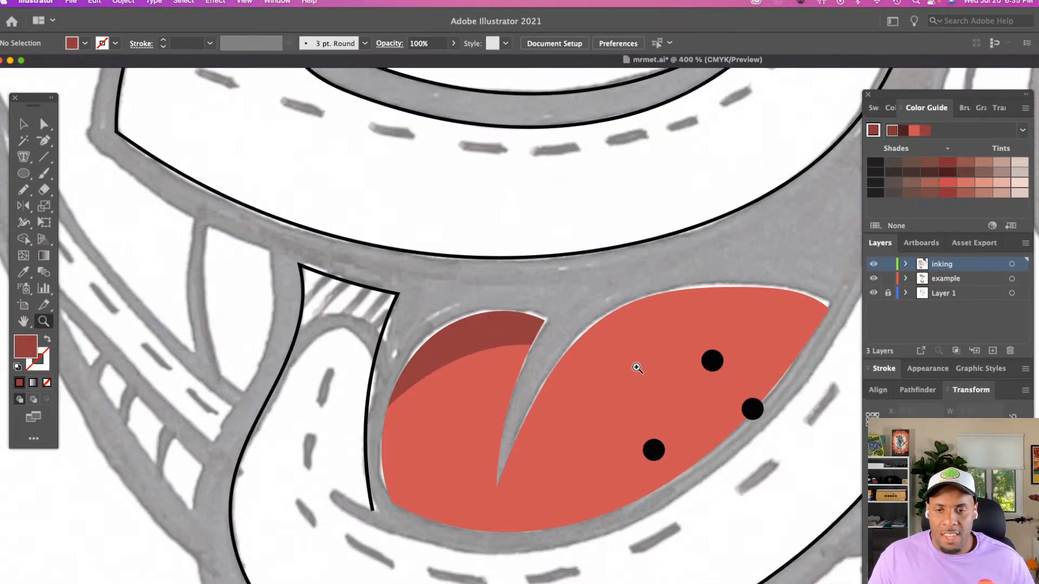
left_click(685, 389, "alt")
left_click(687, 390, "alt")
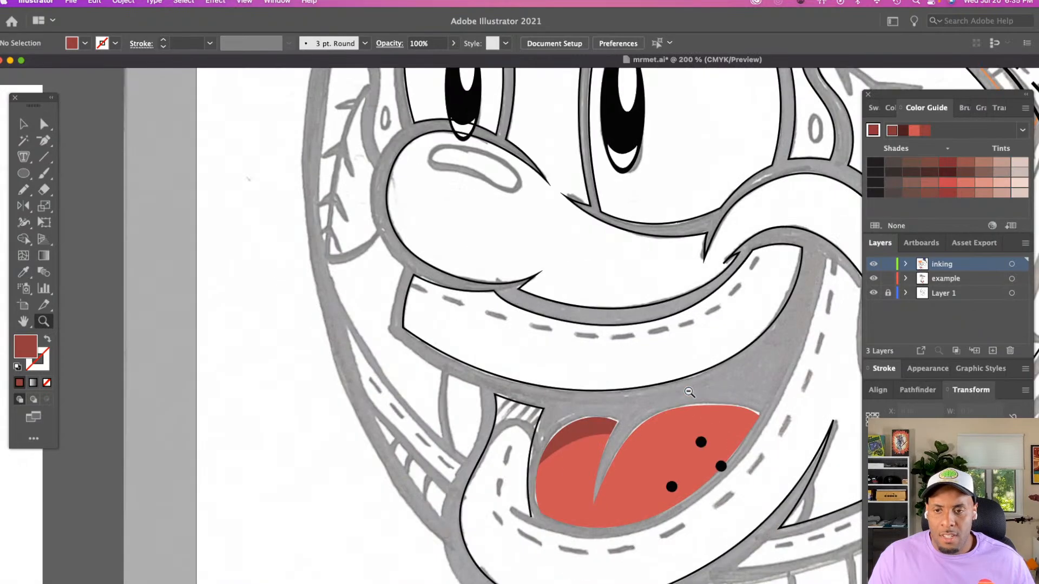
left_click(690, 391, "alt")
scroll(677, 368, "down", 4)
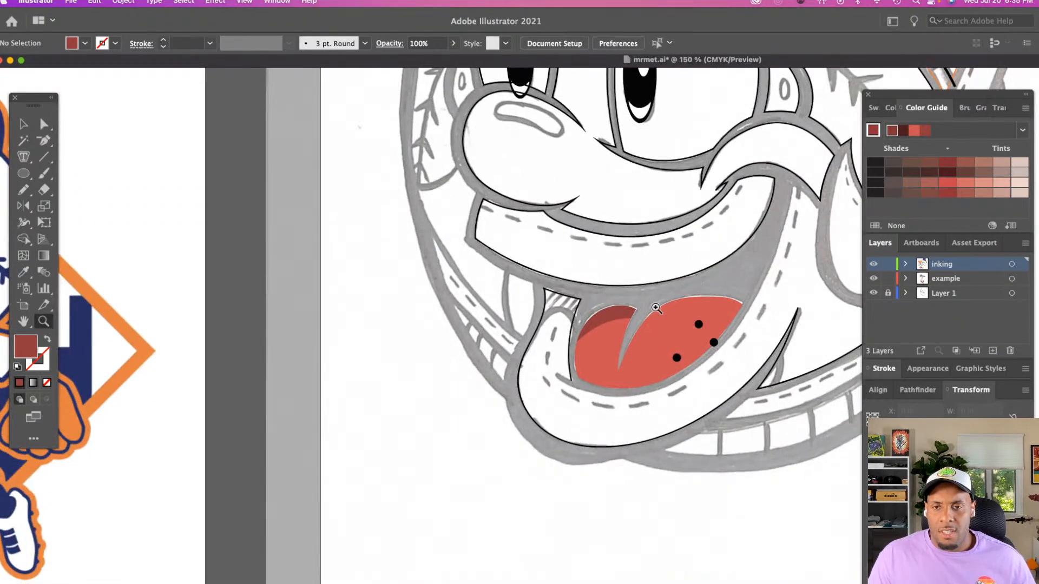
Draw a closed shadow about 1.91 in wide along the larger lobe's outer and lower edge and fill it with the existing shadow's dark red
key("n")
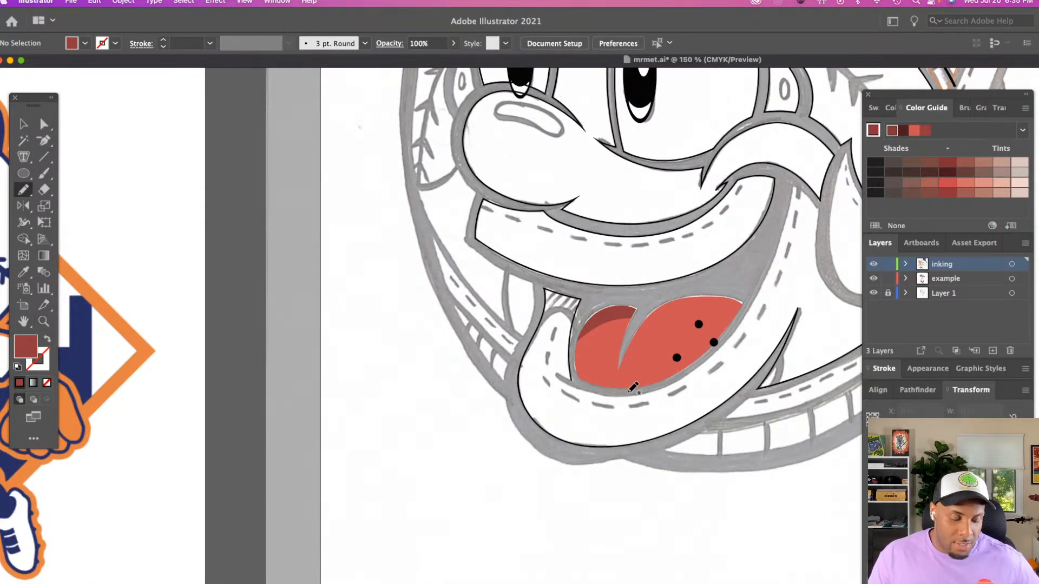
key("z")
left_click(721, 392)
left_click(720, 391)
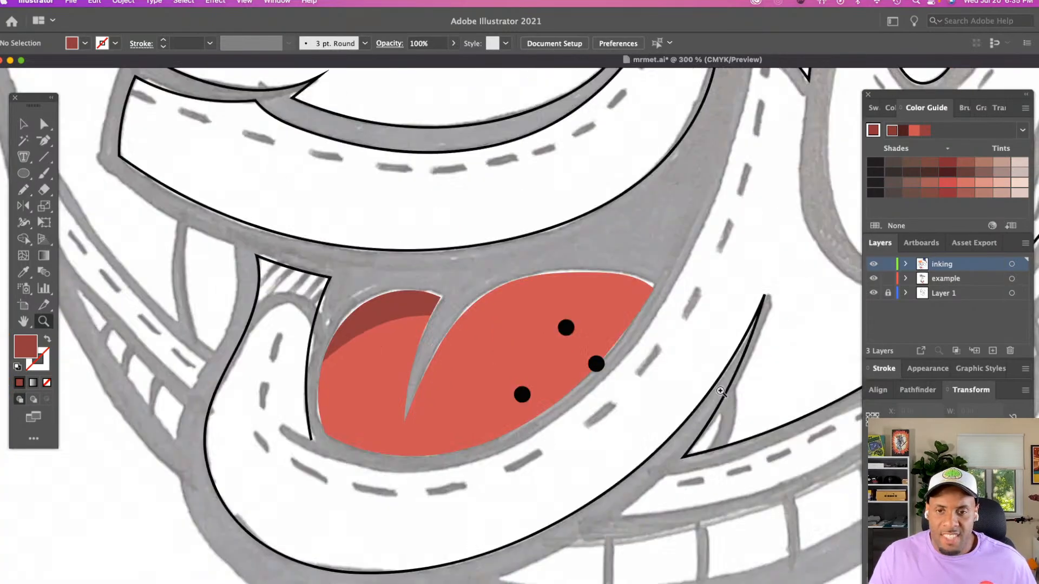
key("n")
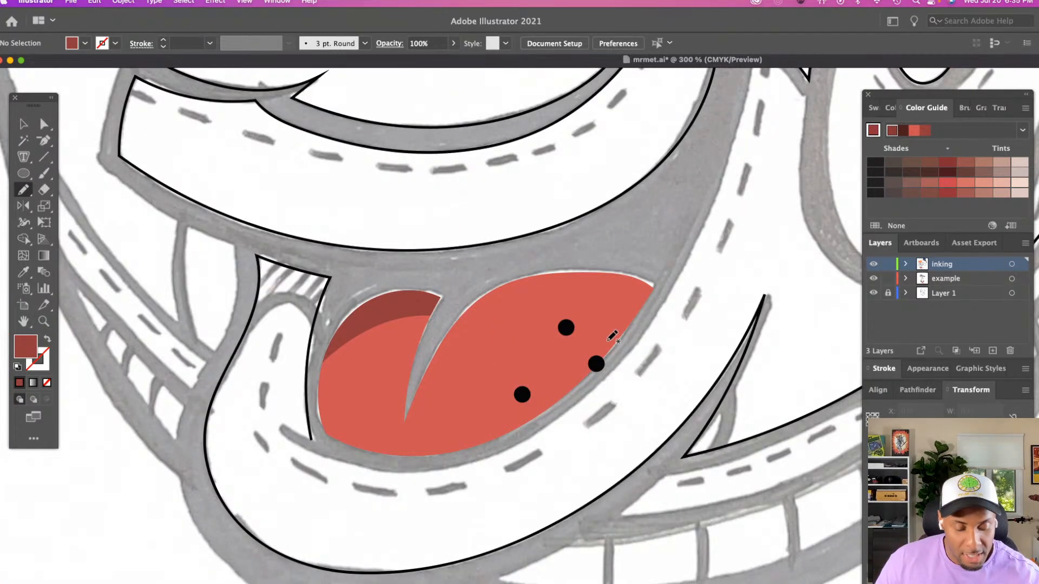
mouse_move(506, 278)
left_mouse_down()
mouse_move(561, 275)
mouse_move(586, 303)
mouse_move(564, 368)
mouse_move(521, 408)
mouse_move(455, 439)
mouse_move(384, 446)
mouse_move(321, 429)
mouse_move(401, 465)
left_mouse_up()
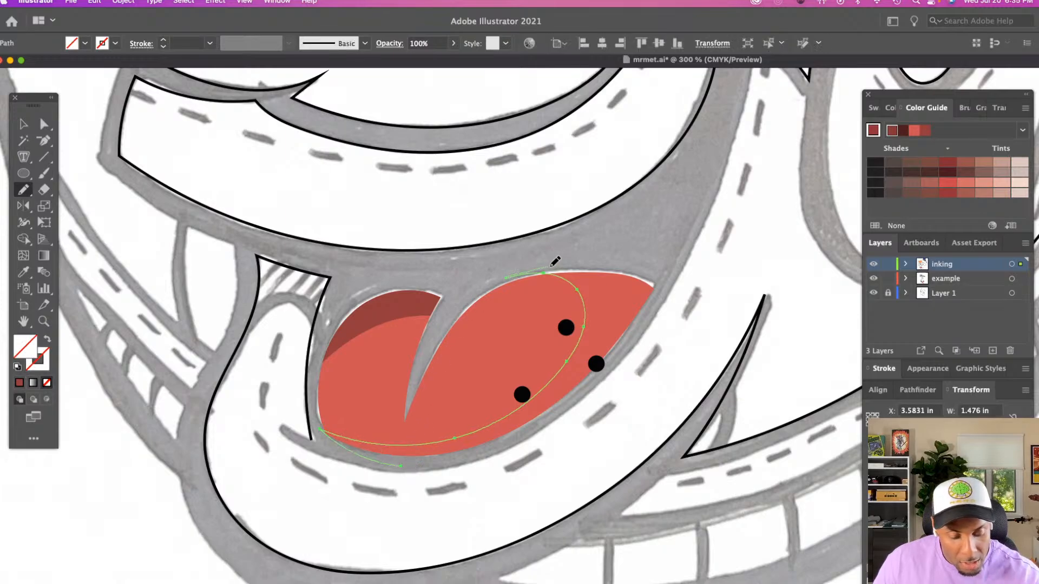
mouse_move(552, 266)
left_mouse_down()
mouse_move(662, 280)
mouse_move(629, 335)
mouse_move(562, 404)
mouse_move(496, 448)
mouse_move(405, 464)
left_mouse_up()
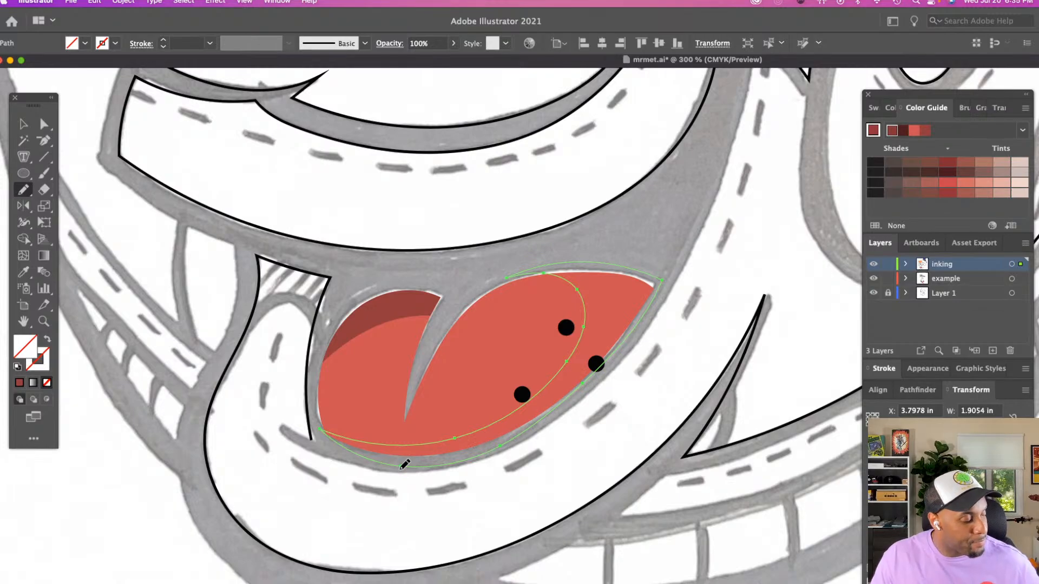
key("i")
left_click(385, 309)
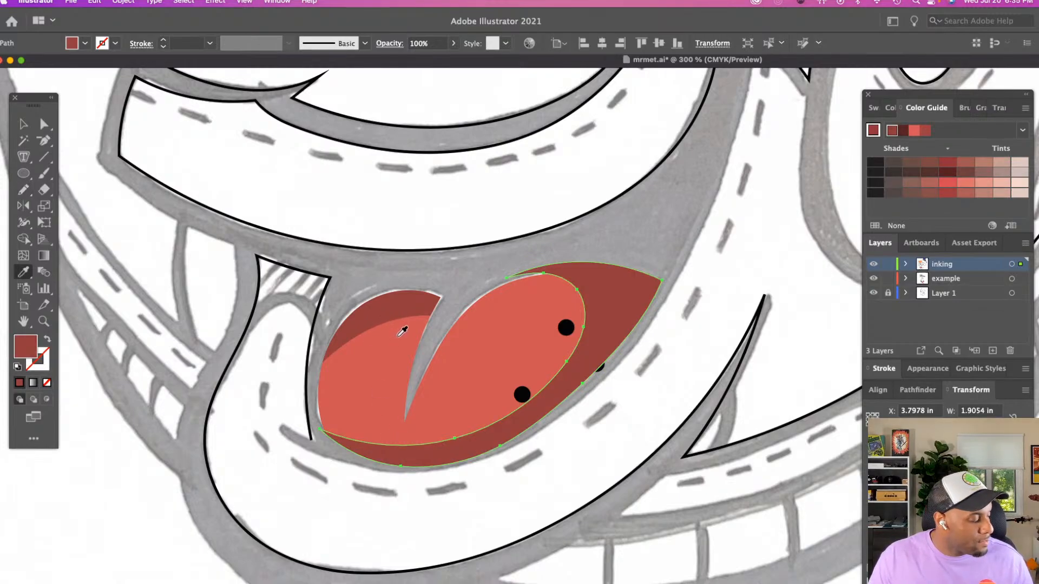
Move the new shadow into the tongue's existing clip group so it is masked to the tongue's shape
key("v")
left_click(603, 252)
left_click(615, 275)
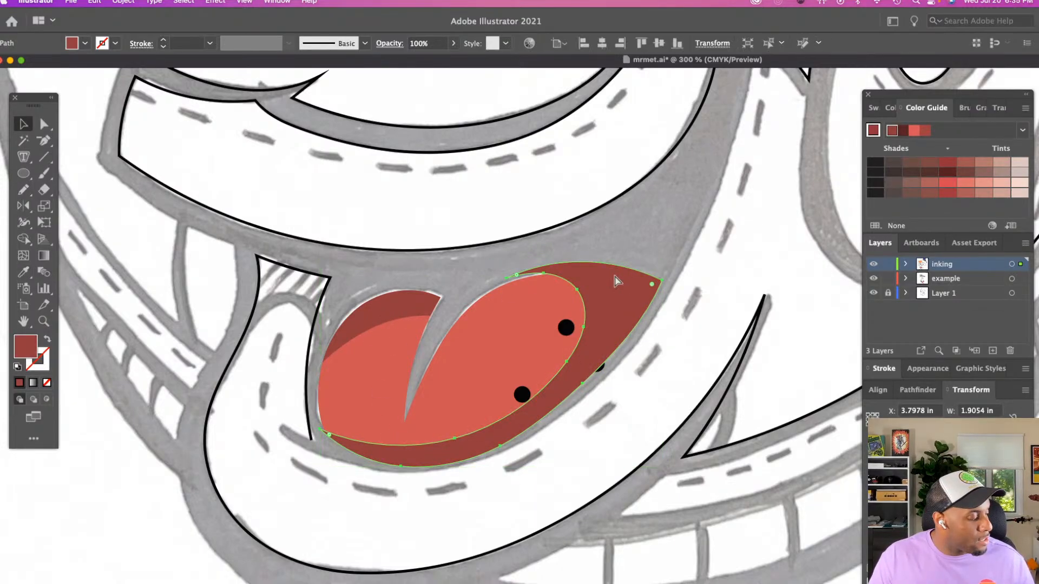
key("Delete")
double_click(417, 302)
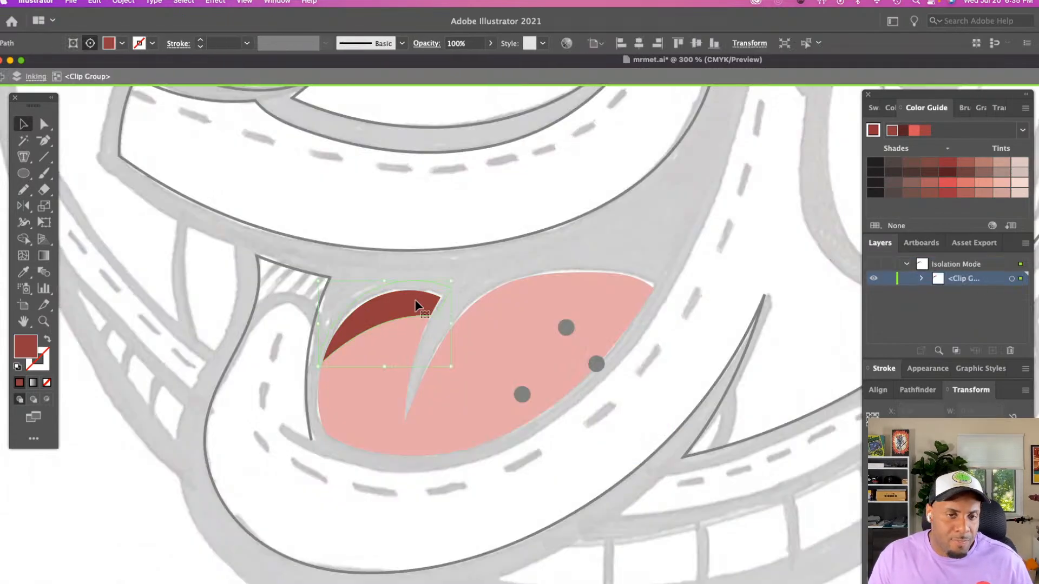
key("ctrl+z")
double_click(621, 242)
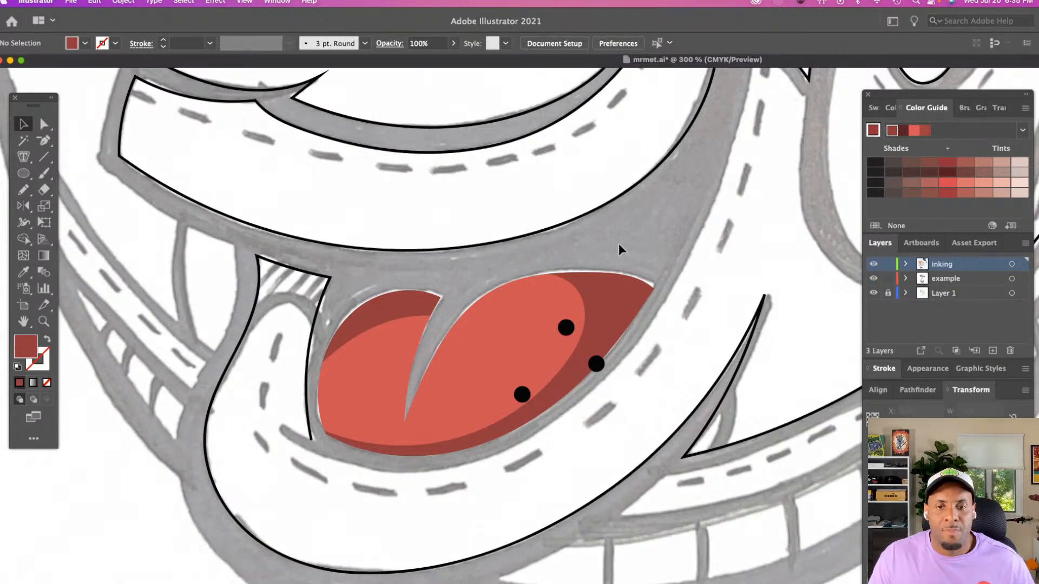
key("z")
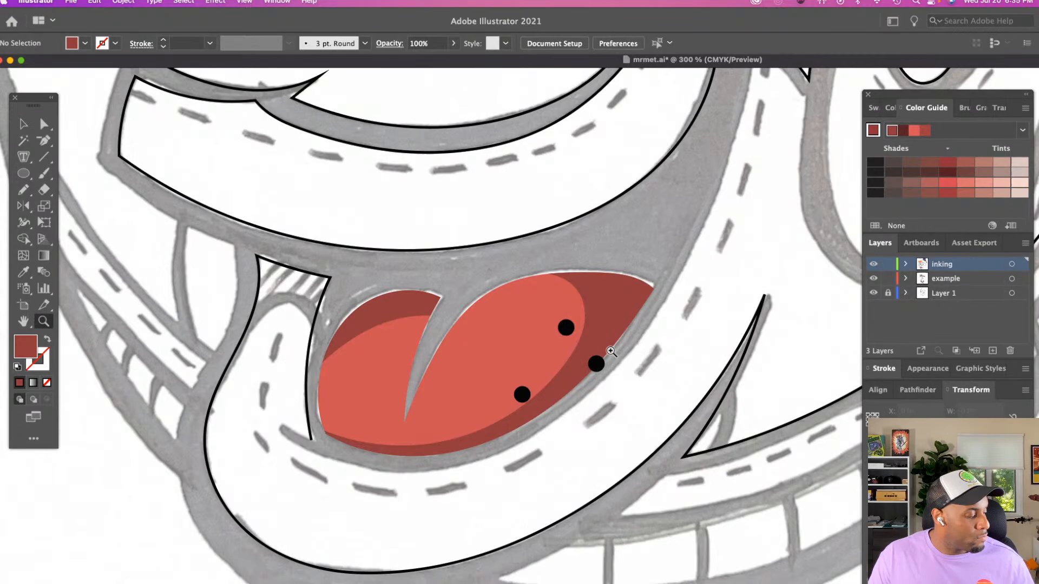
left_click(639, 352, "alt")
scroll(638, 352, "down", 5)
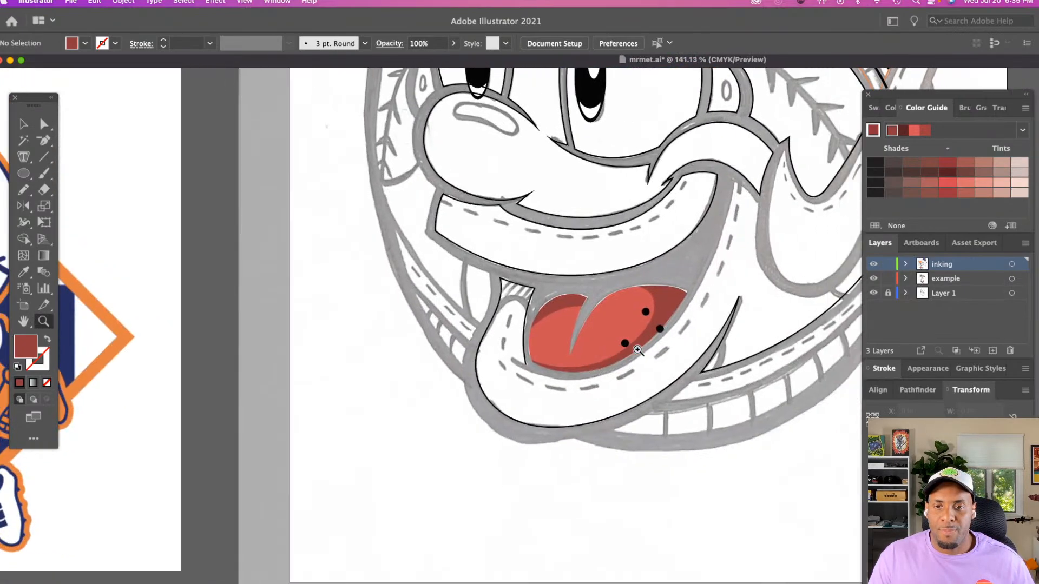
scroll(625, 347, "right", 3)
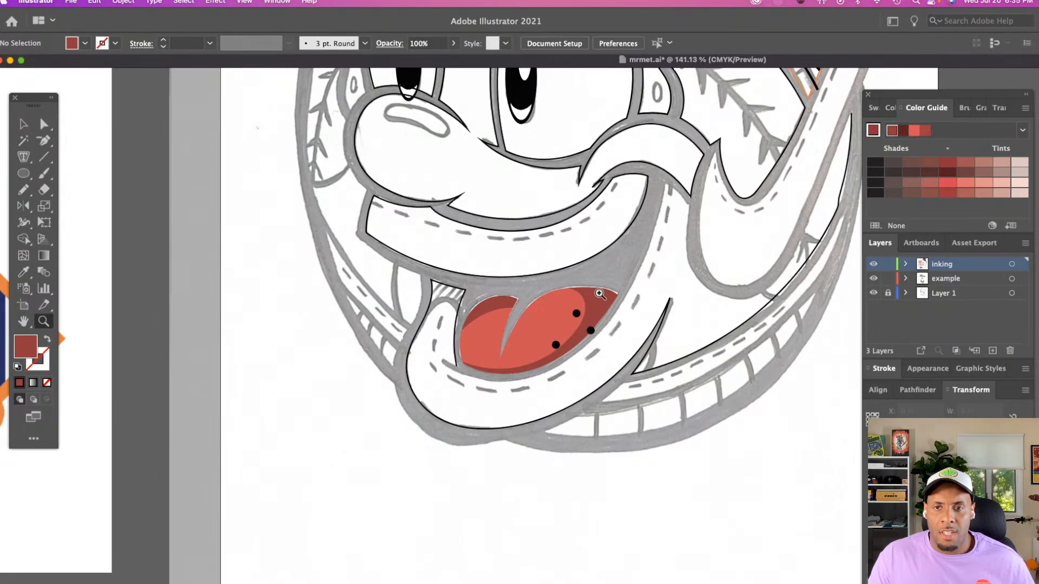
scroll(599, 325, "up", 5)
scroll(599, 325, "right", 5)
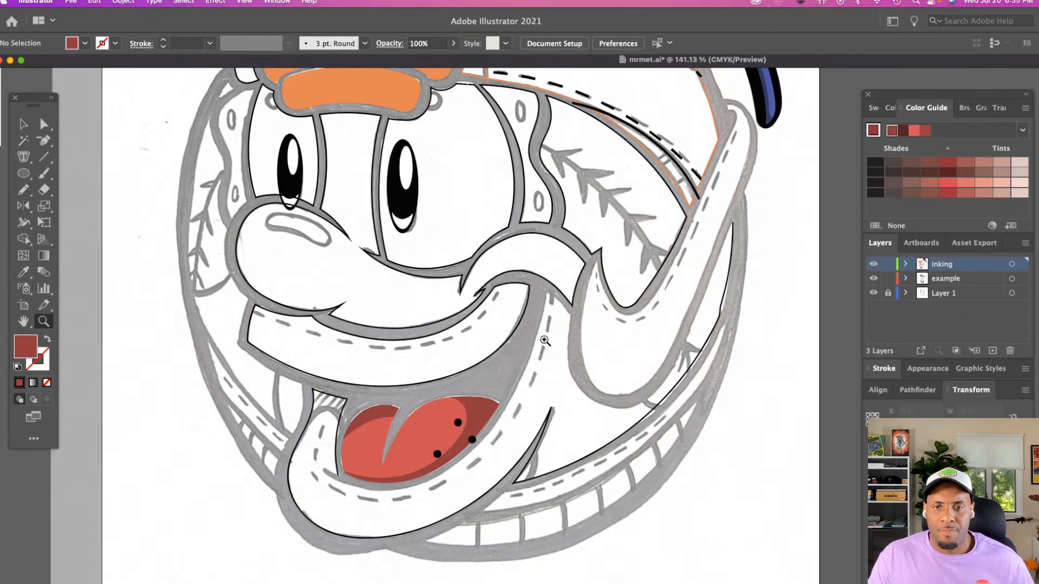
Lengthen the open end of the lip outline beside the tongue, bow its curve to follow the sketch, and nudge the corner anchor above it
left_click(544, 341)
scroll(546, 343, "down", 5)
scroll(546, 343, "right", 4)
left_click(552, 345)
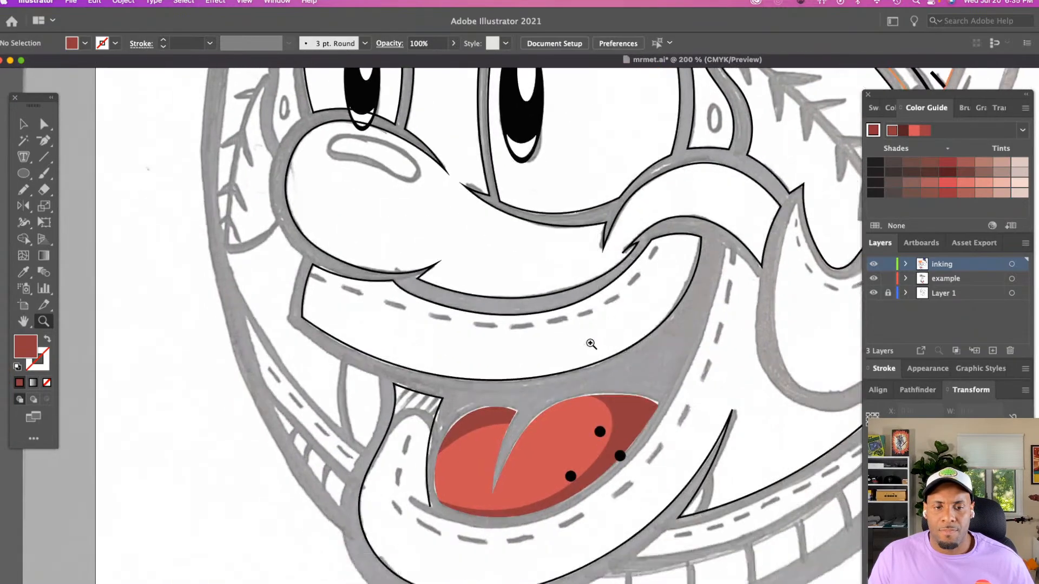
scroll(590, 344, "down", 5)
left_click(509, 347)
scroll(512, 349, "down", 4)
scroll(512, 348, "right", 4)
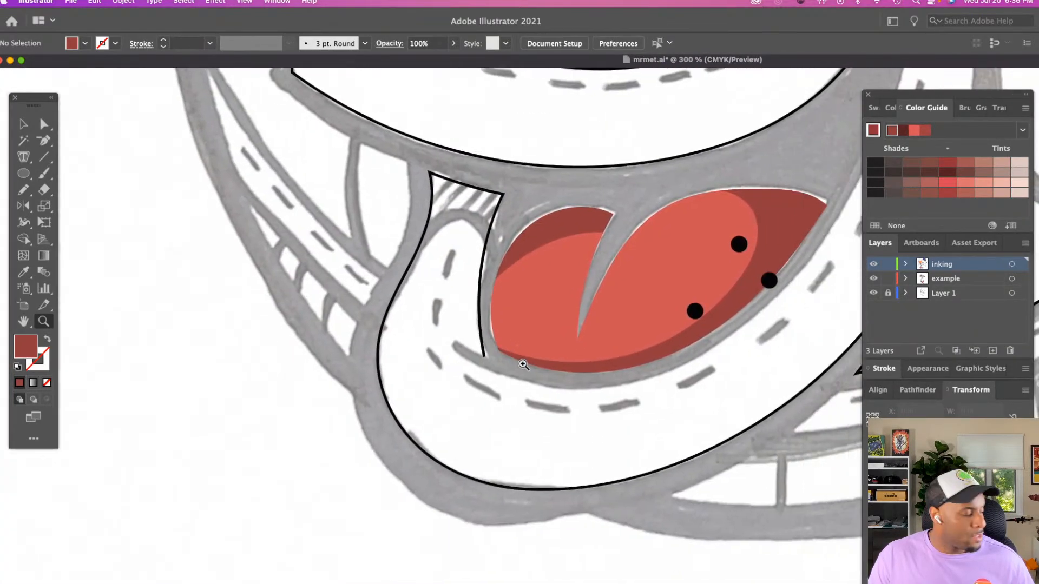
key("a")
scroll(523, 365, "down", 3)
scroll(528, 364, "right", 4)
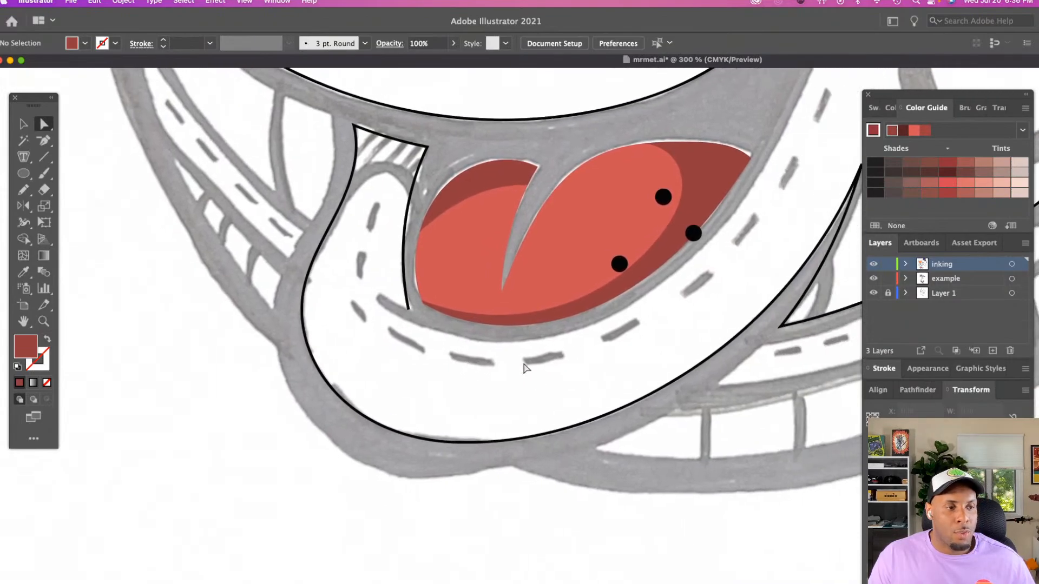
left_click(407, 309)
left_click(409, 308)
left_click_drag(409, 308, 417, 330)
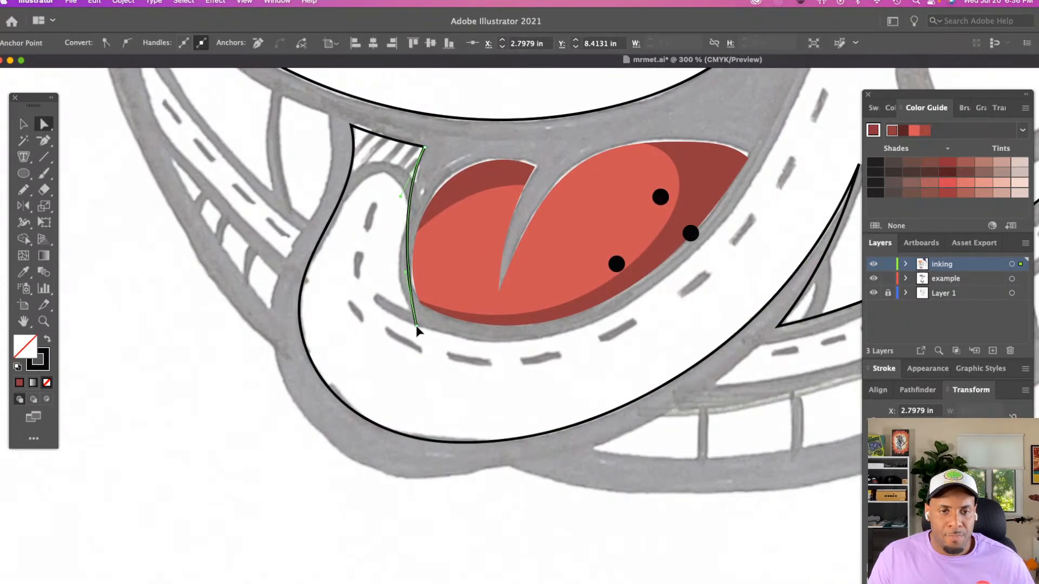
left_click(409, 280)
left_click_drag(406, 276, 385, 284)
left_click_drag(423, 146, 427, 147)
left_click(438, 161)
scroll(438, 320, "up", 1)
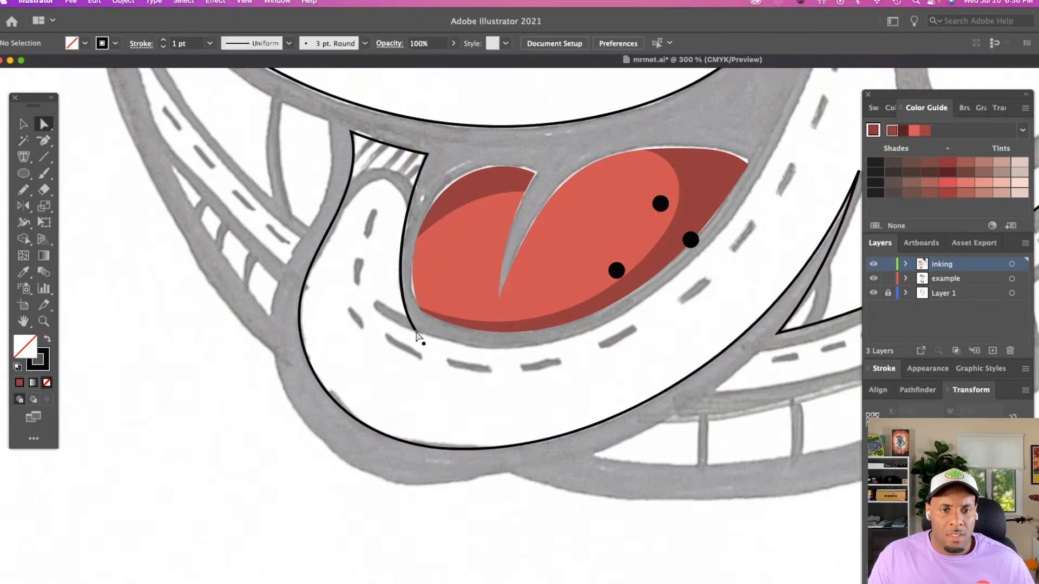
Trace the lower lip's inner edge with the Pencil tool from the mouth's upper corner past the tongue to the lip outline's open end
left_click(418, 332)
scroll(438, 327, "right", 4)
key("n")
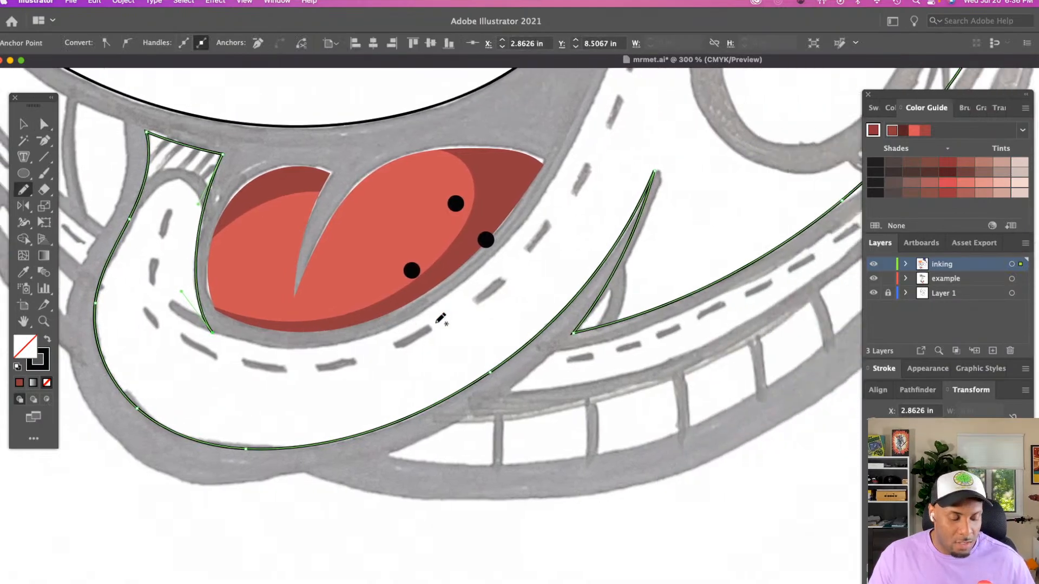
scroll(438, 324, "right", 3)
scroll(438, 325, "up", 5)
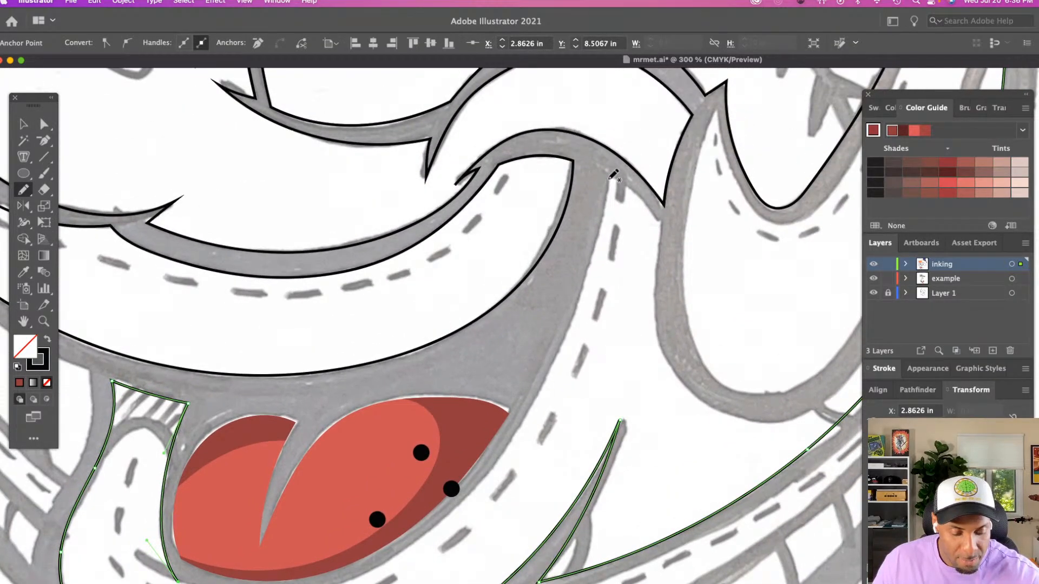
left_click_drag(613, 174, 577, 307)
scroll(582, 305, "down", 5)
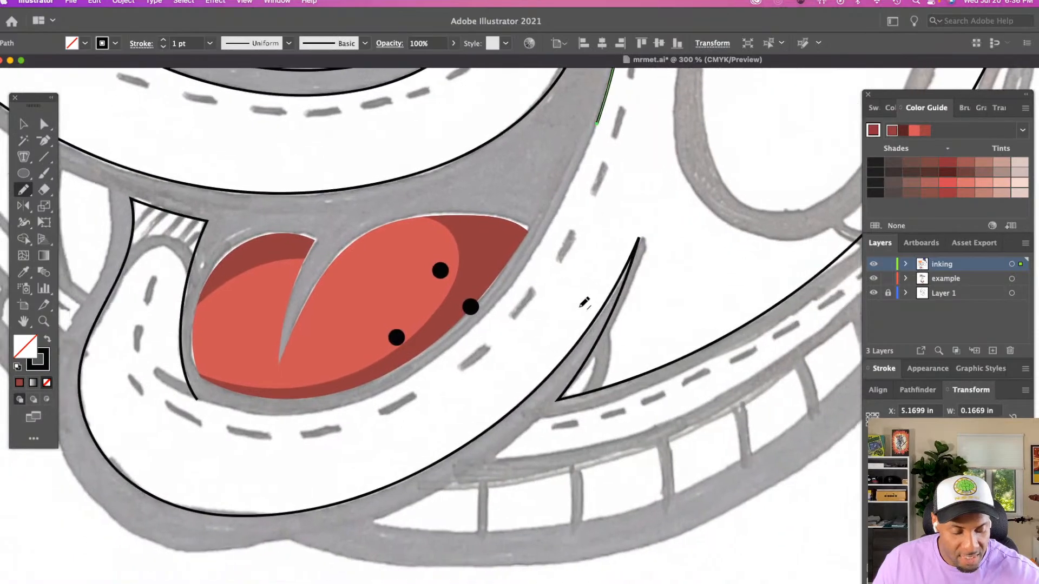
scroll(584, 303, "left", 2)
left_click_drag(633, 124, 615, 164)
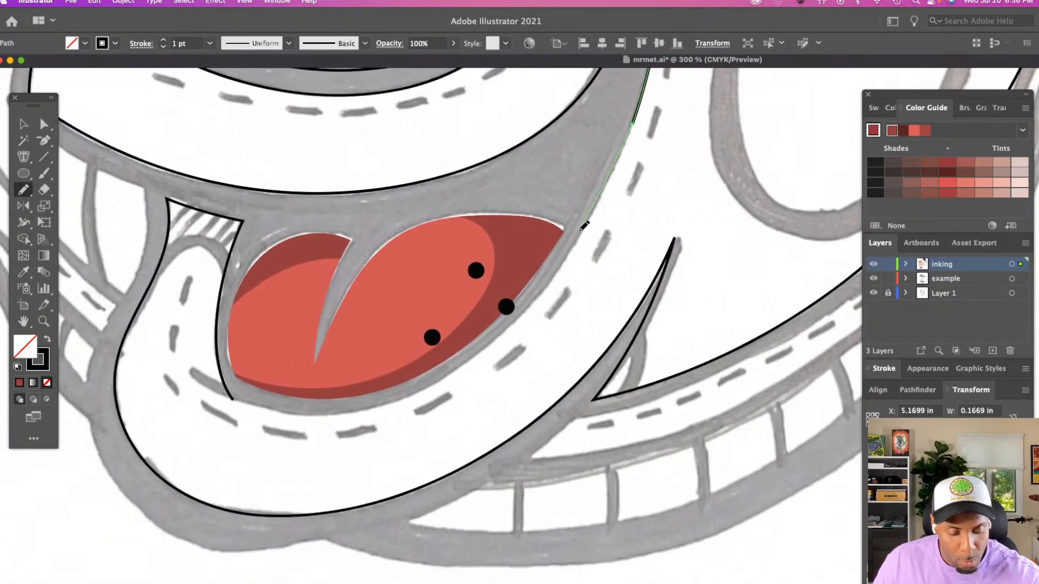
mouse_move(582, 228)
left_mouse_down()
mouse_move(484, 346)
mouse_move(430, 381)
mouse_move(379, 403)
mouse_move(233, 400)
mouse_move(252, 413)
left_mouse_up()
Connect the traced inner edge to the lip outline's end point and slightly round the corner beside the tongue
key("a")
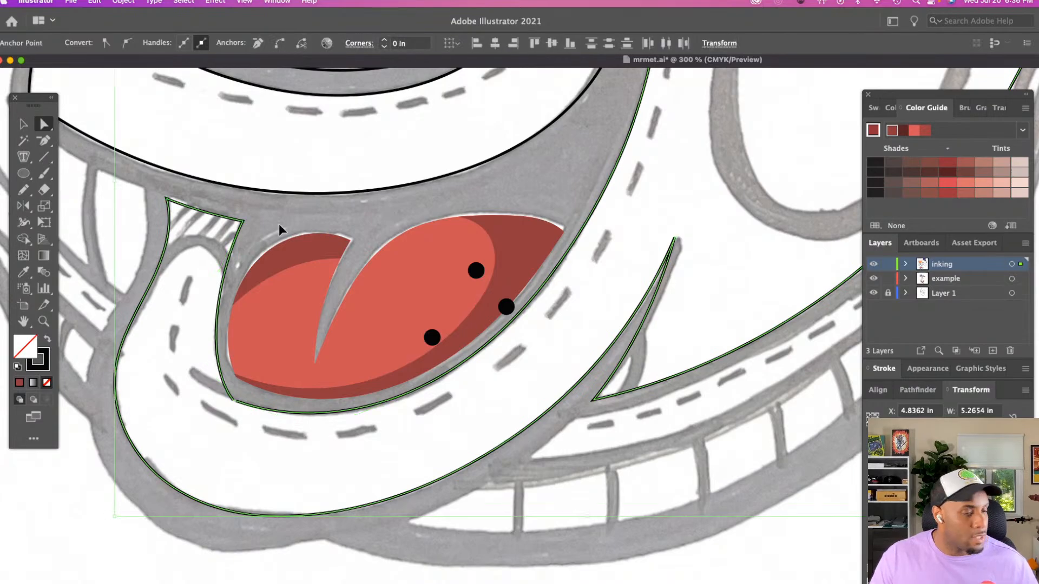
left_click(399, 43)
left_click(456, 43)
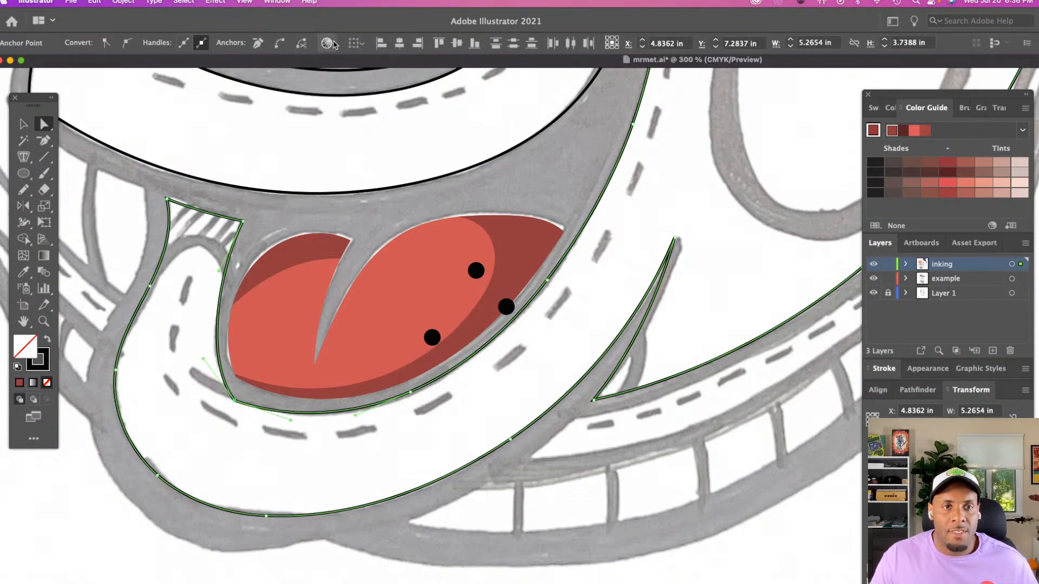
left_click(279, 43)
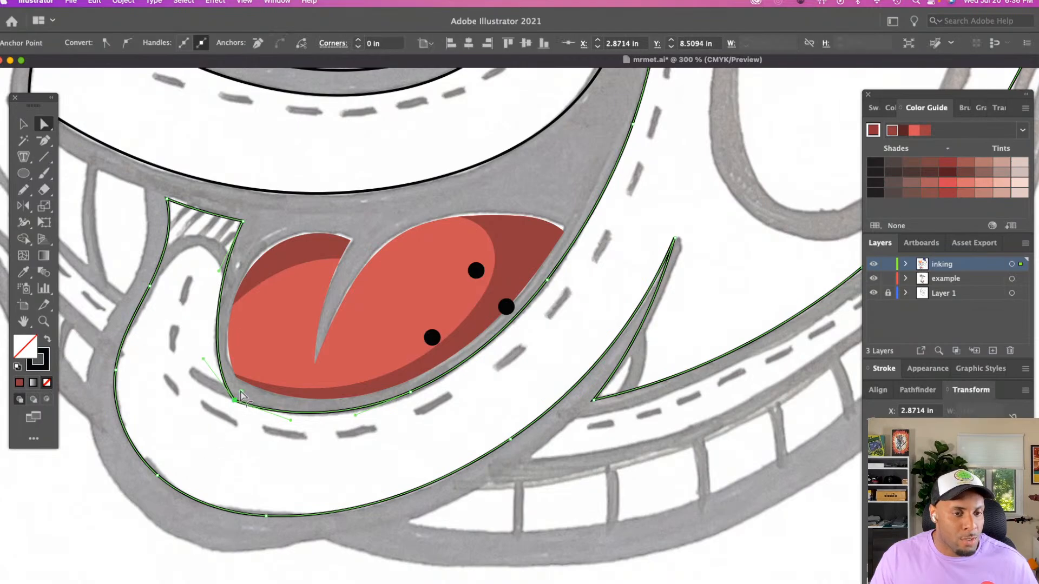
left_click(243, 427)
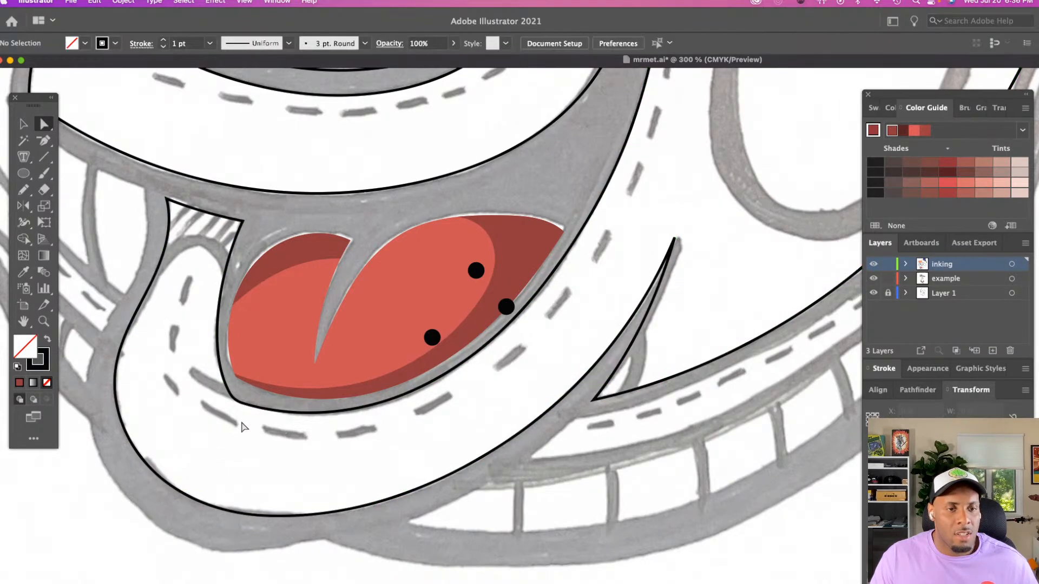
Draw a closed crease wedge about 0.36 in wide at the lip corner beside the tongue and fill it with black, without a stroke
key("z")
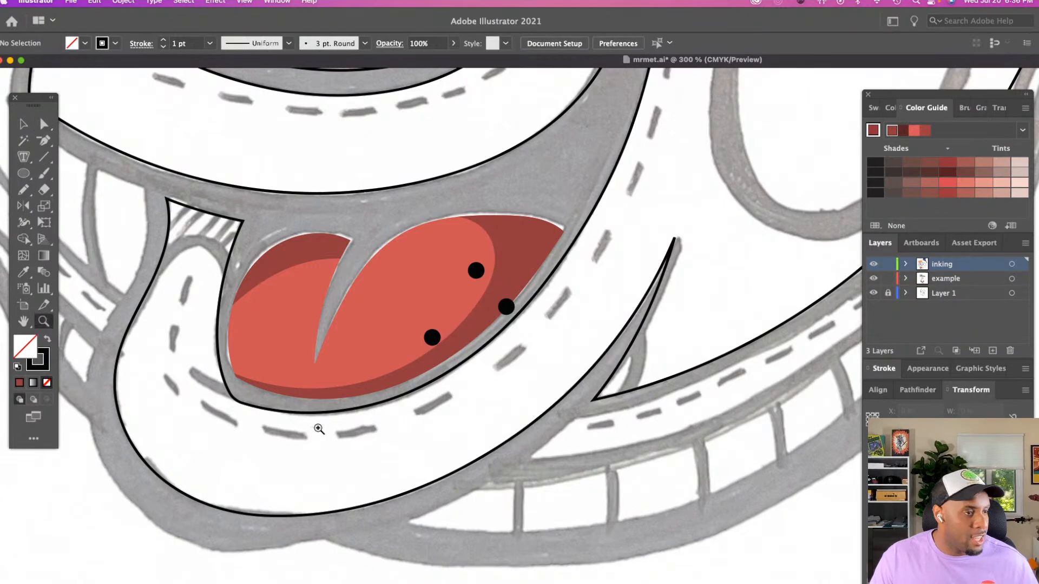
left_click(319, 428)
left_click_drag(550, 425, 404, 430)
left_click(451, 412)
scroll(452, 412, "right", 5)
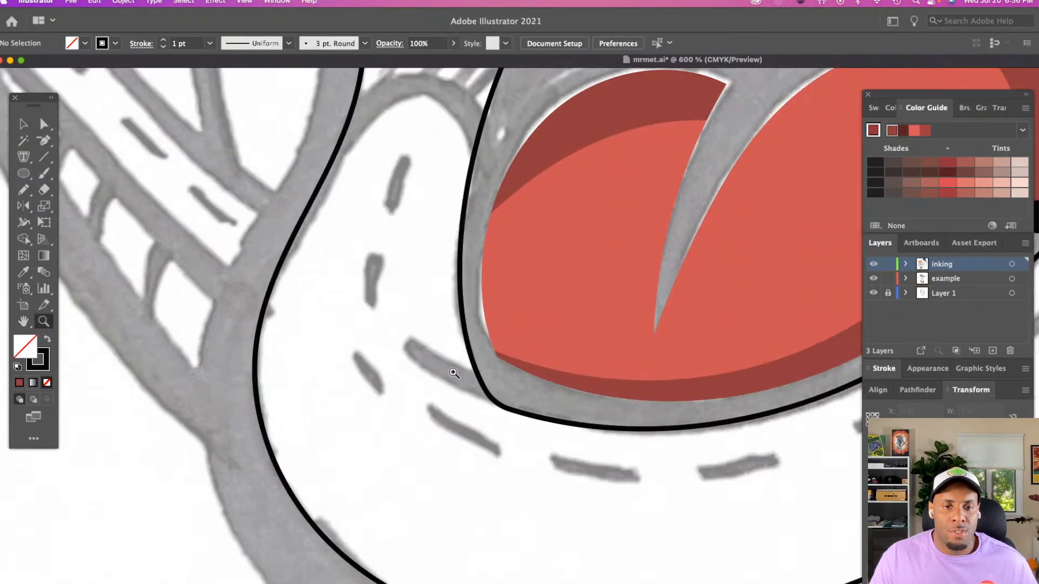
key("n")
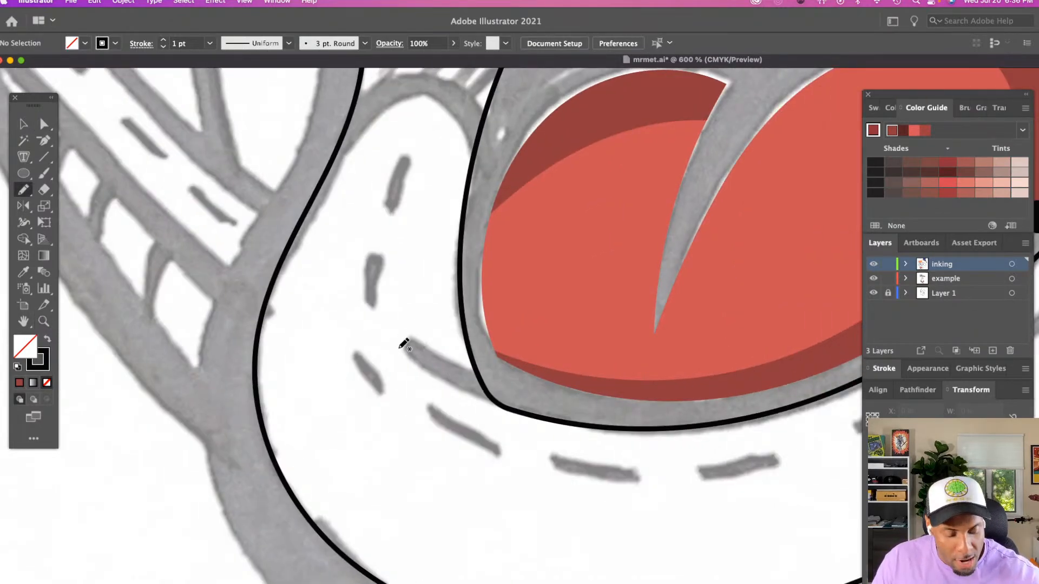
left_click_drag(427, 371, 522, 410)
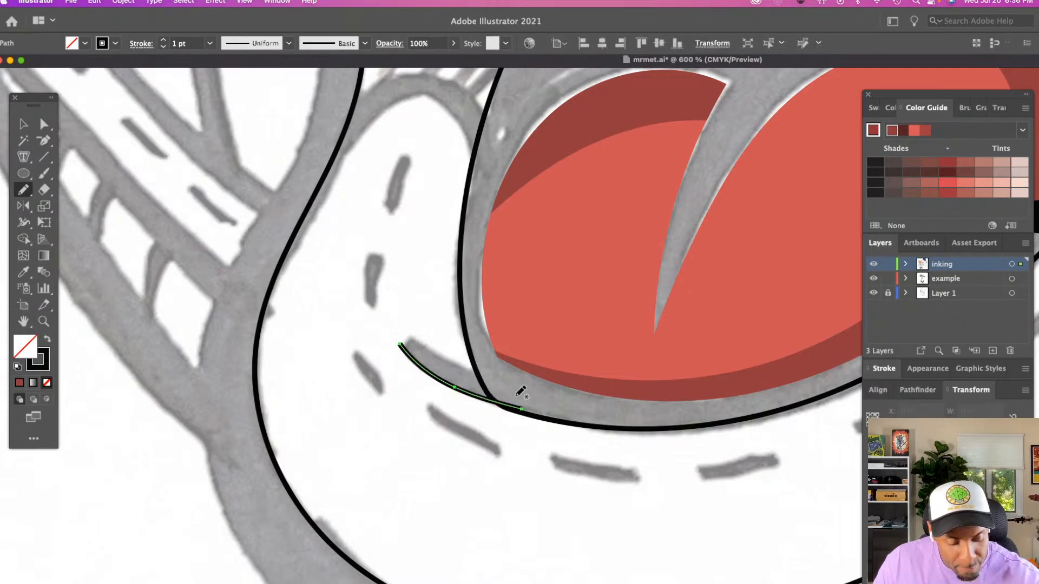
left_click_drag(407, 341, 489, 373)
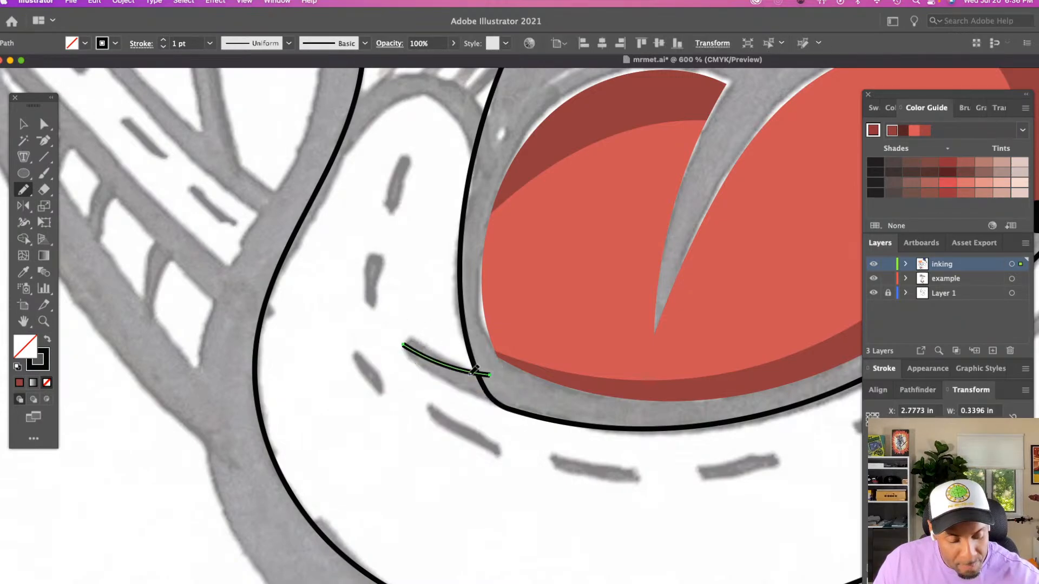
mouse_move(405, 345)
left_mouse_down()
mouse_move(433, 374)
mouse_move(532, 407)
left_mouse_up()
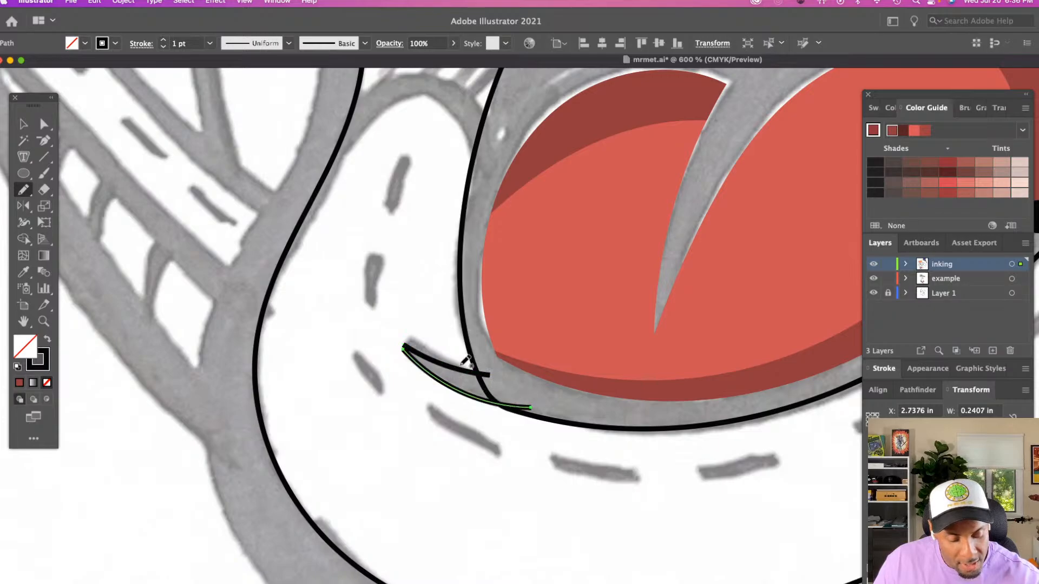
left_click_drag(489, 373, 533, 406)
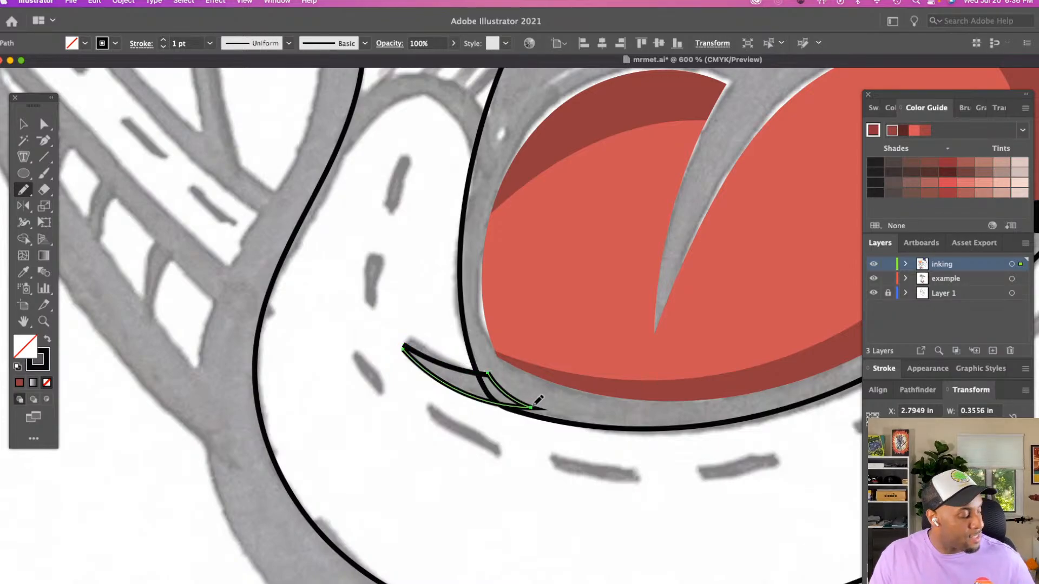
key("shift+x")
Delete the leftover crease stroke and fit the black wedge over the sketched crease, rotating it slightly
key("a")
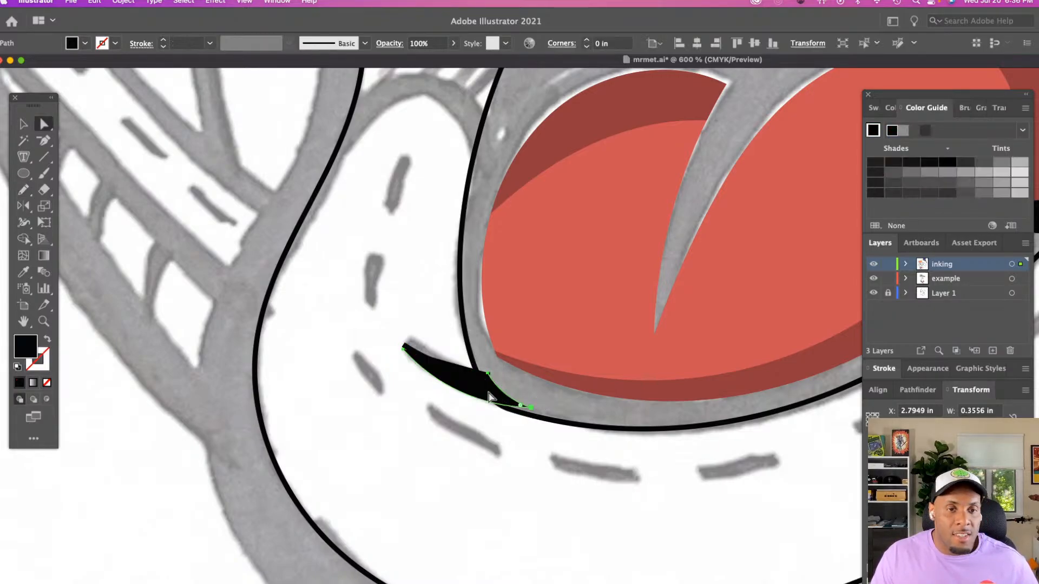
left_click_drag(438, 372, 401, 332)
left_click(434, 360)
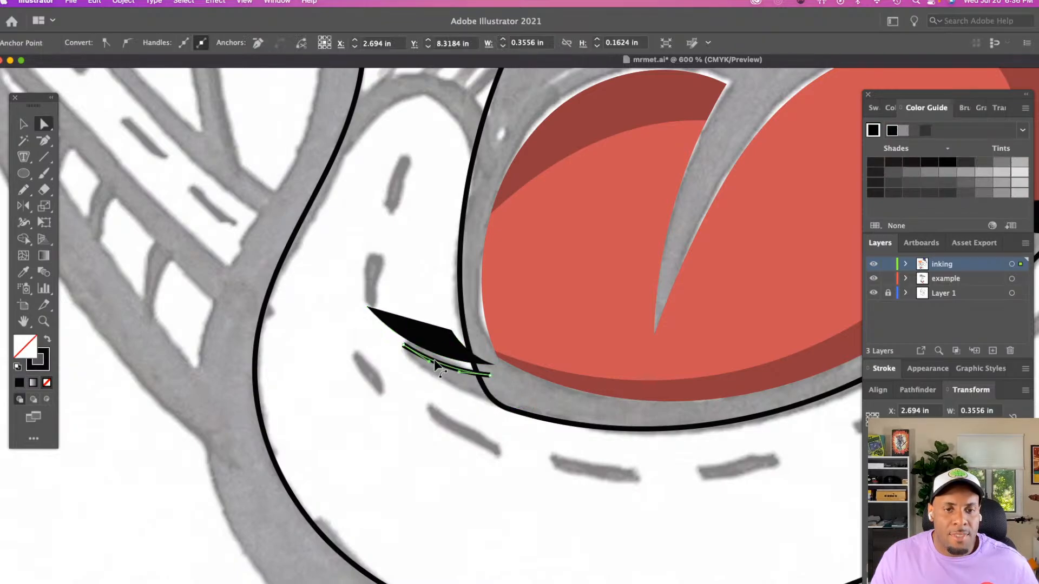
key("v")
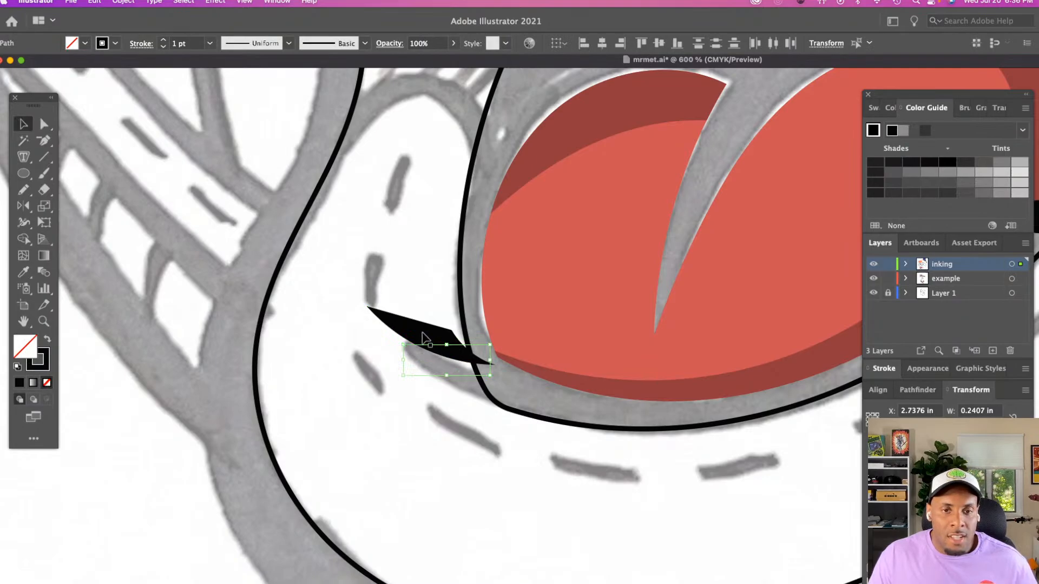
left_click(427, 338)
left_click_drag(424, 340, 457, 377)
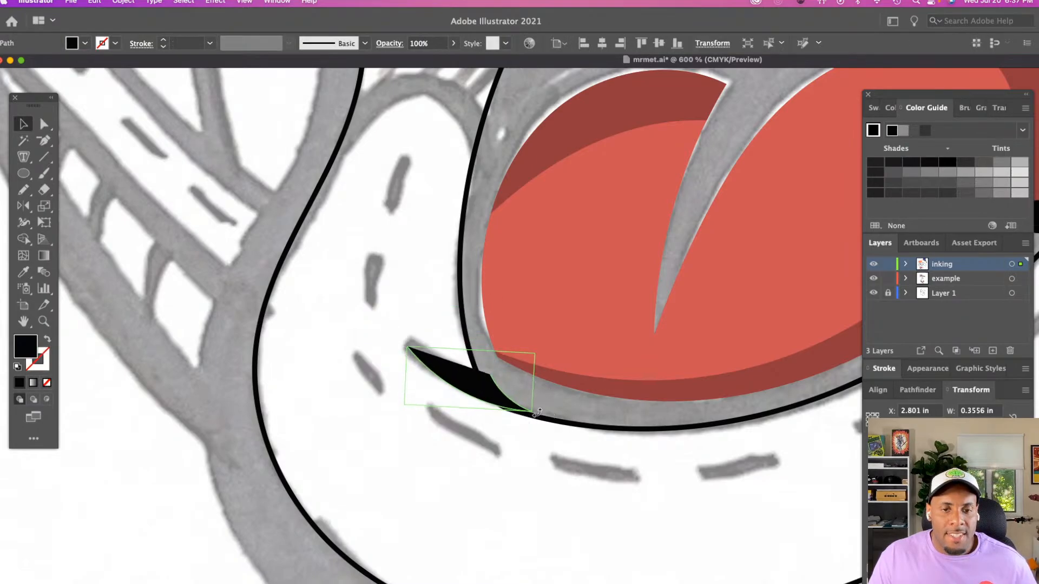
left_click(502, 369)
Examine the inked mouth and lip crease within the whole head and cap
key("z")
left_click(687, 423, "alt")
left_click(687, 423, "alt")
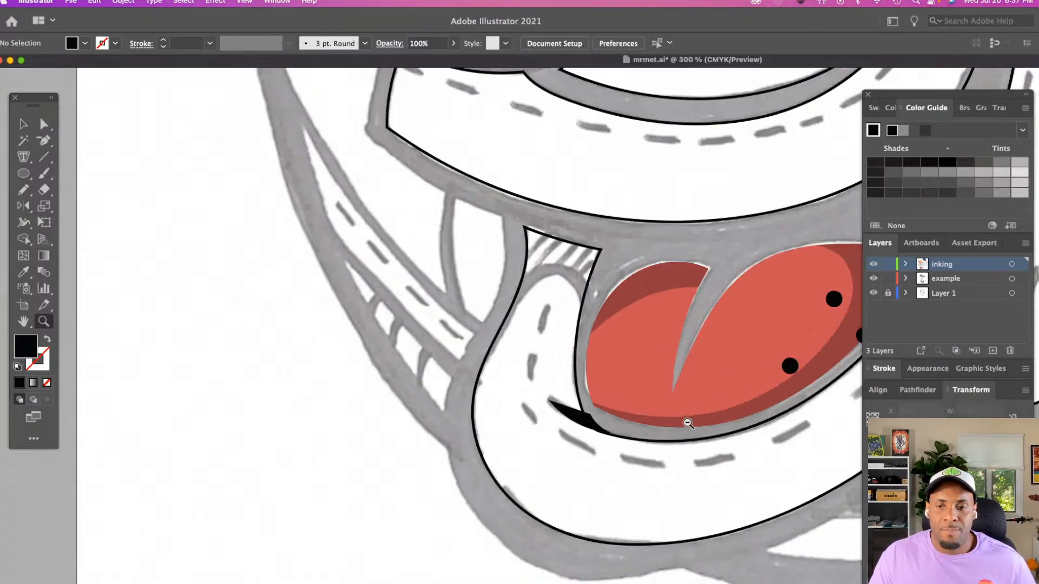
left_click(688, 423, "alt")
left_click(687, 423, "alt")
left_click(688, 423, "alt")
scroll(688, 423, "right", 5)
scroll(687, 423, "up", 2)
scroll(687, 423, "right", 1)
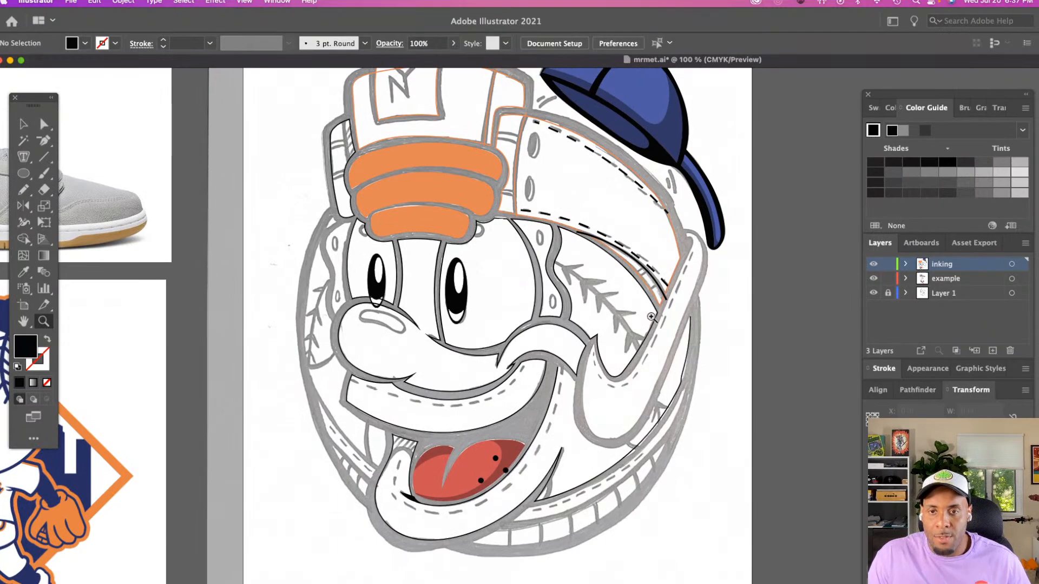
scroll(489, 179, "up", 2)
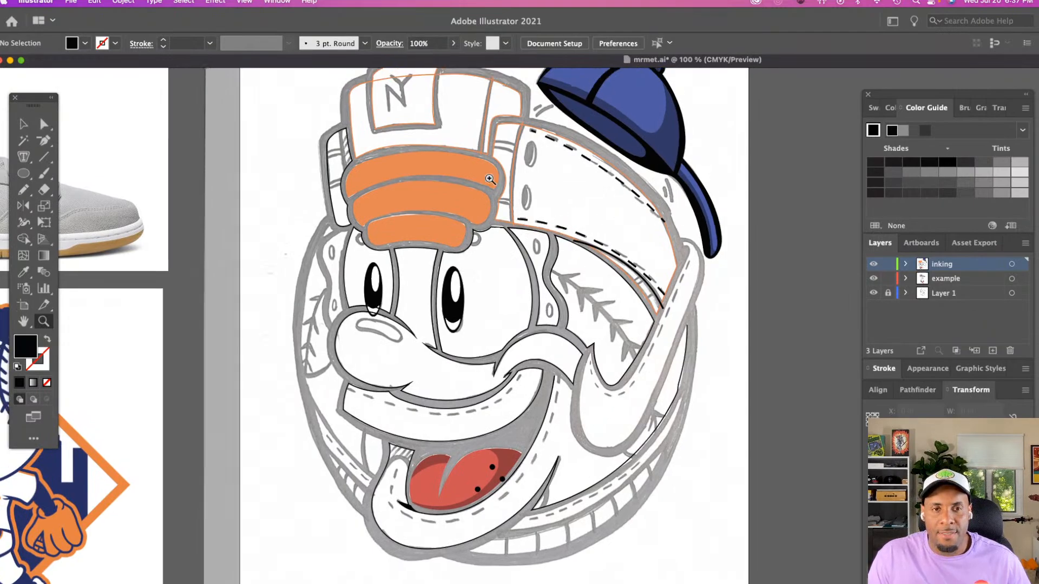
scroll(489, 178, "down", 3)
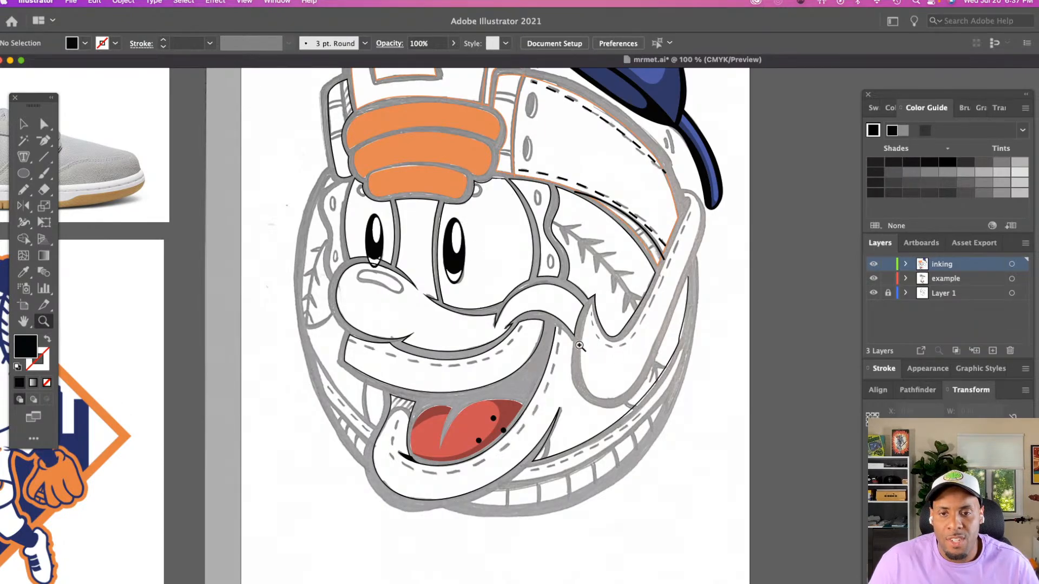
Raise the upper end anchor of the lip's inner edge slightly and extend the outline from it along the sketched cheek line to the large loop
left_click(615, 360)
left_click(615, 361)
scroll(649, 376, "down", 5)
left_click(689, 392)
scroll(688, 392, "right", 5)
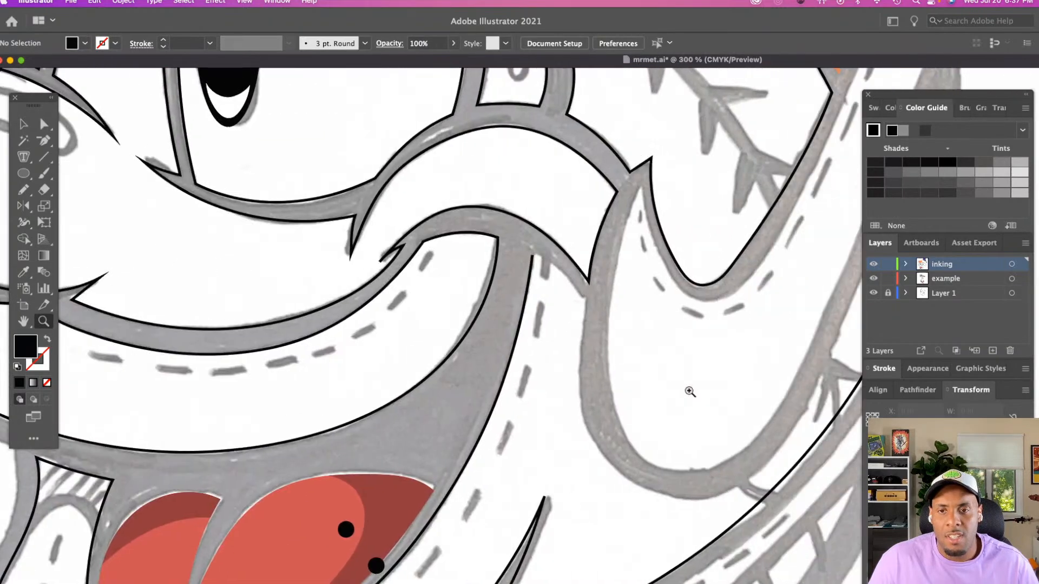
key("a")
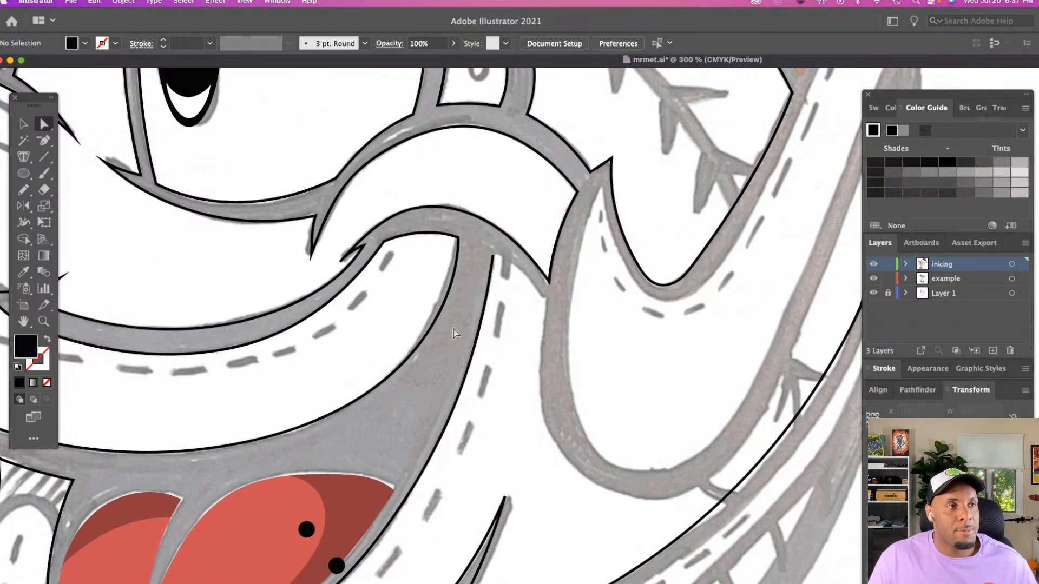
left_click(492, 254)
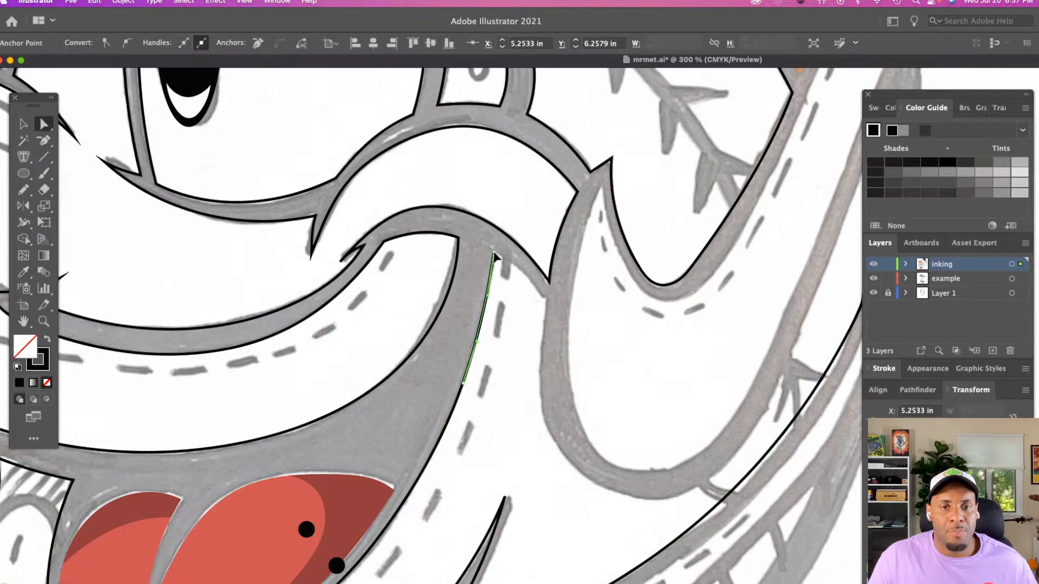
key("n")
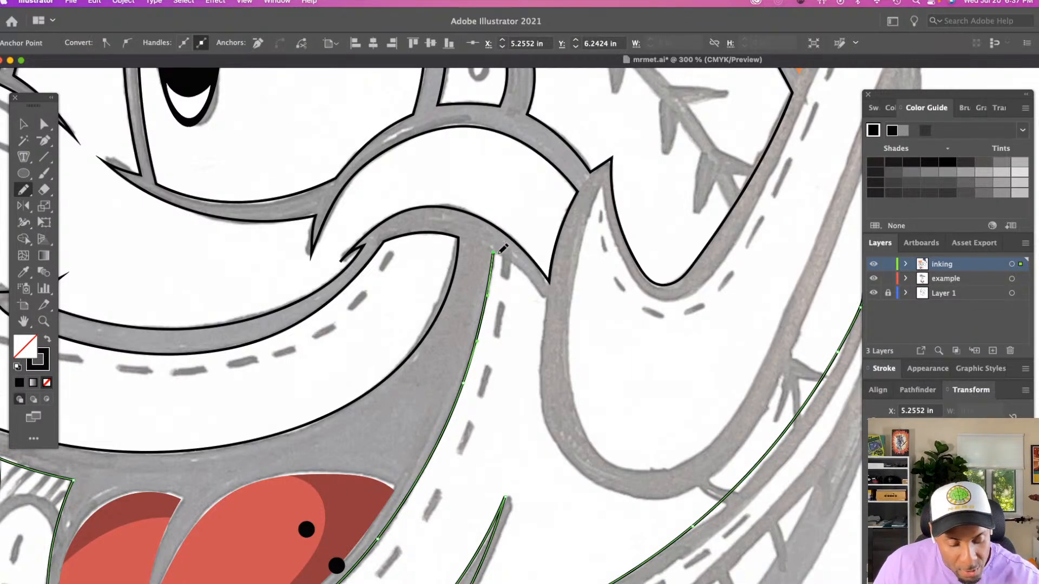
left_click_drag(549, 291, 548, 296)
Continue the cheek outline with the Pencil tool around the large loop's outer edge to the small crease mark below it
scroll(551, 293, "right", 9)
scroll(550, 293, "down", 4)
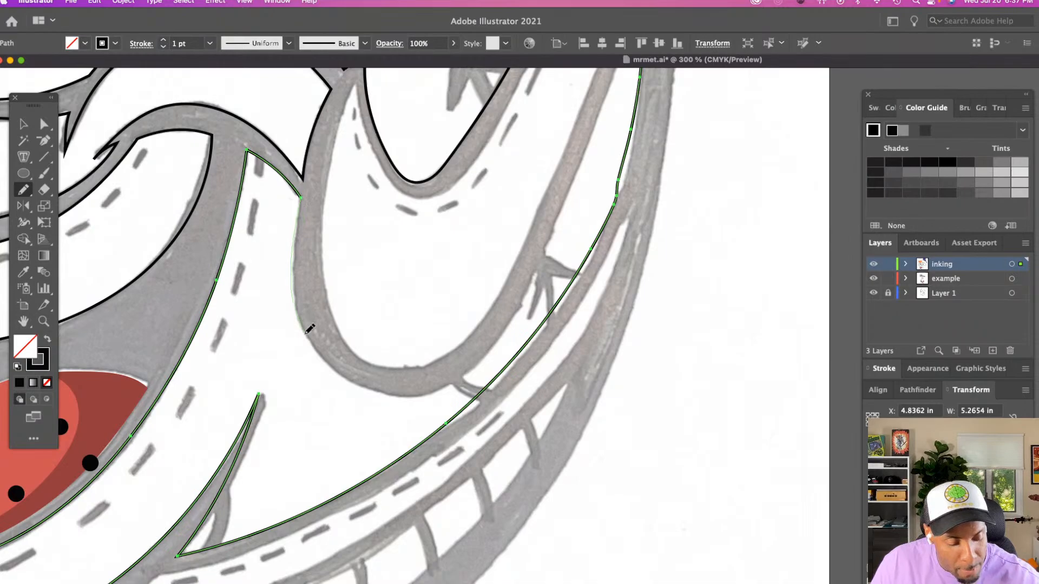
left_click_drag(445, 386, 466, 376)
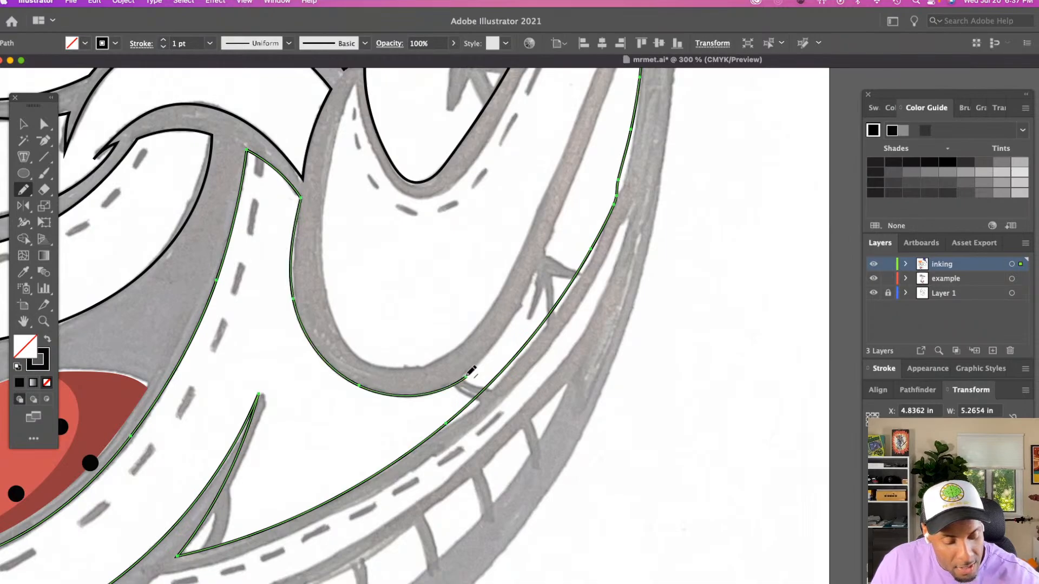
Trace from the cheek outline's upper tip down the outer edge of the sketched strap to meet the end at the loop
scroll(469, 374, "up", 5)
scroll(469, 373, "right", 4)
scroll(471, 371, "down", 3)
scroll(471, 372, "left", 1)
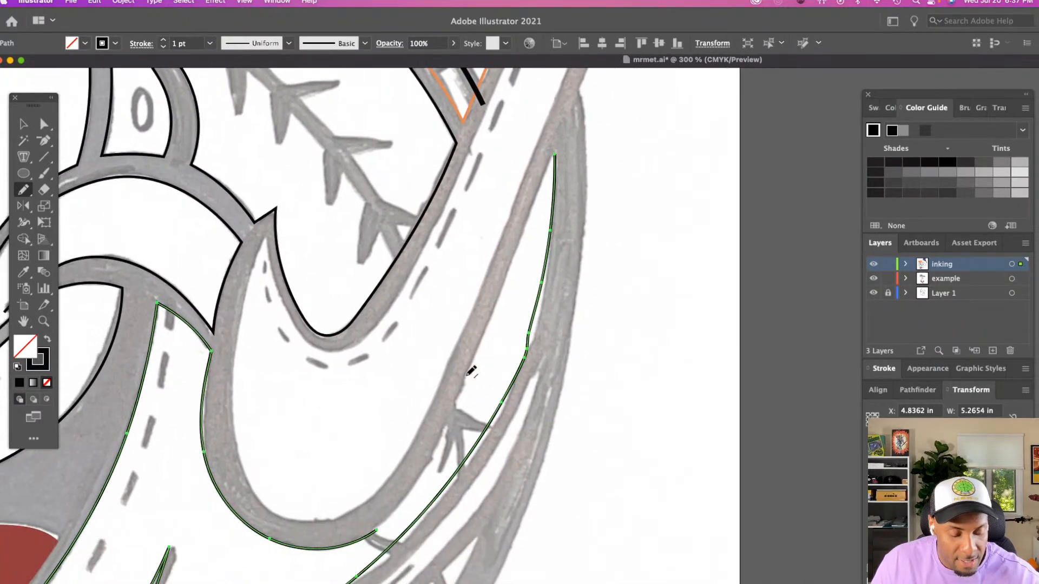
left_click_drag(554, 151, 489, 326)
mouse_move(469, 373)
left_mouse_down()
mouse_move(415, 484)
mouse_move(377, 523)
left_mouse_up()
key("a")
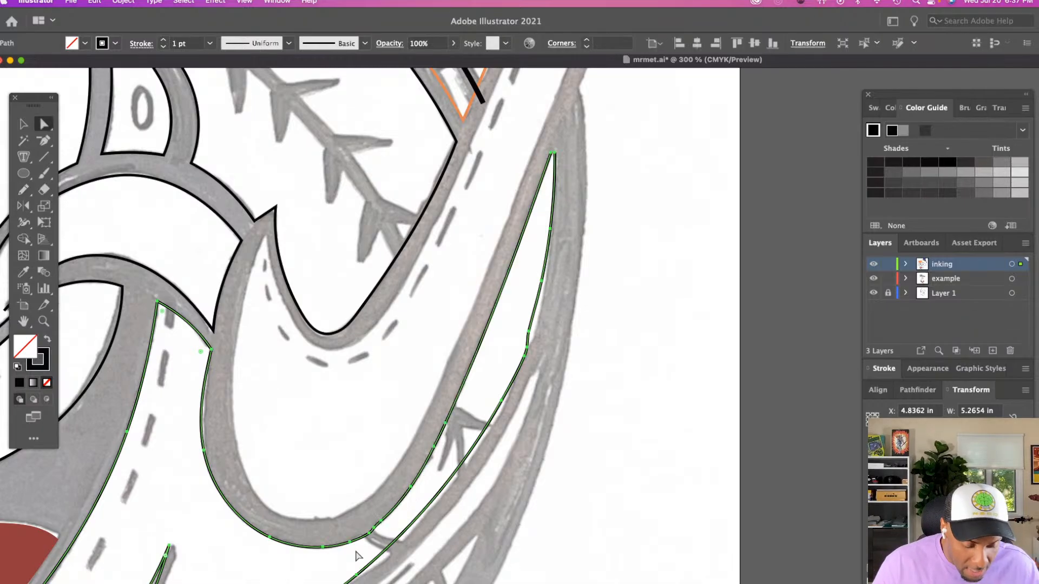
Nudge the anchors along the near side and lower curve of the large loop so the outline fits the sketched edge
key("z")
left_click(401, 530)
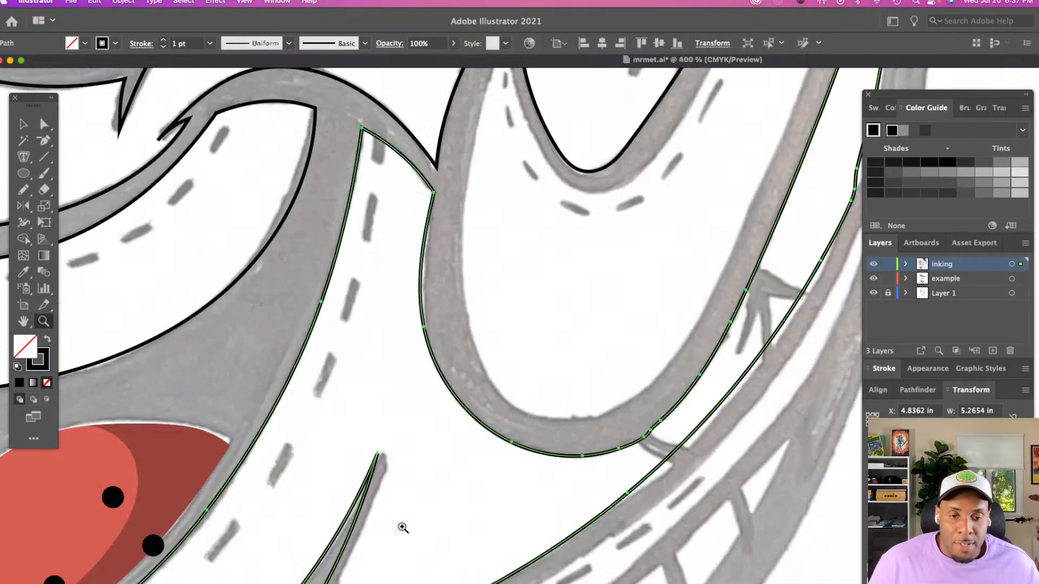
scroll(406, 521, "up", 5)
key("a")
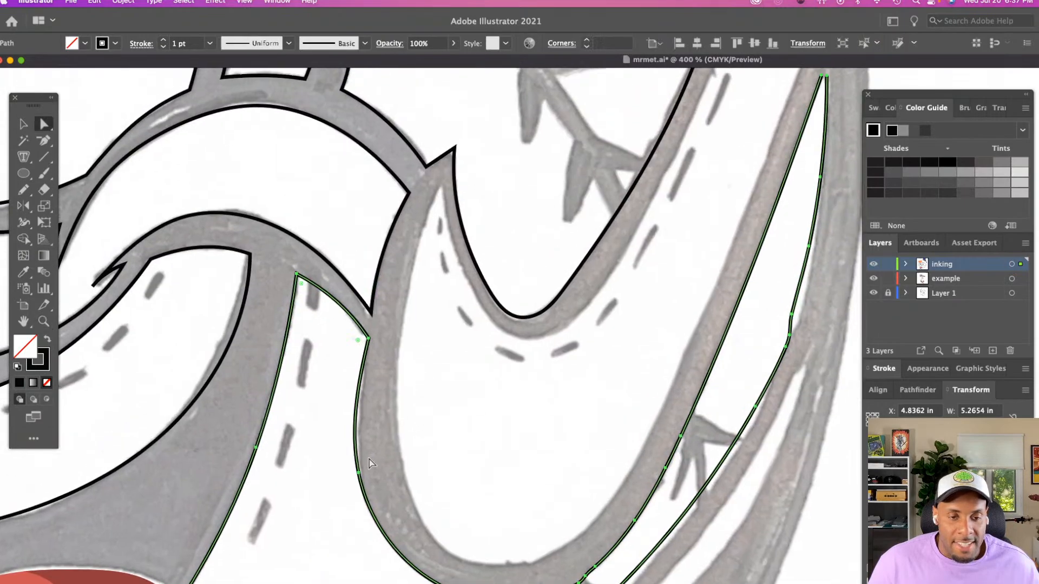
left_click(358, 474)
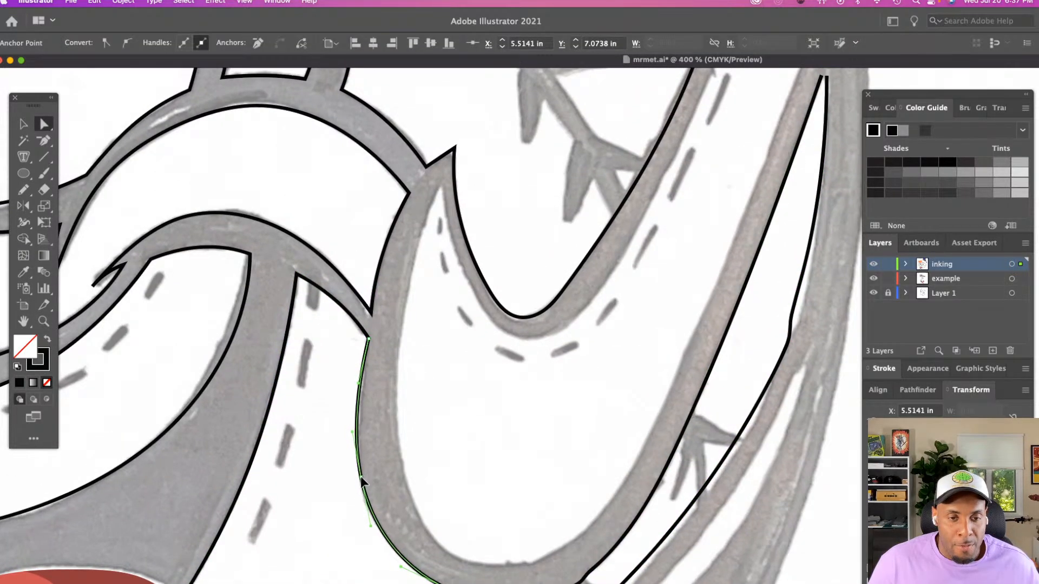
scroll(372, 468, "down", 5)
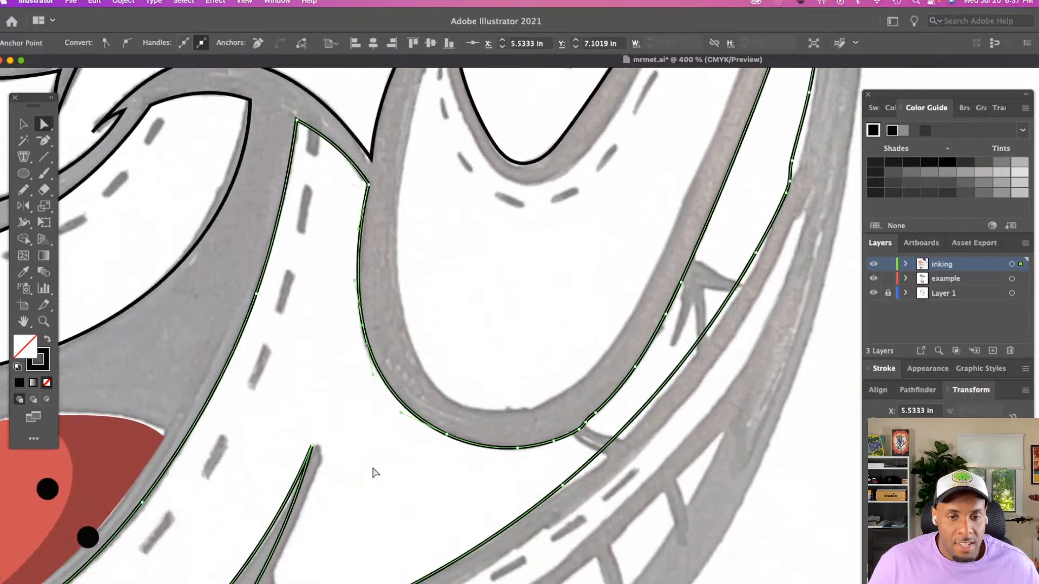
left_click(447, 436)
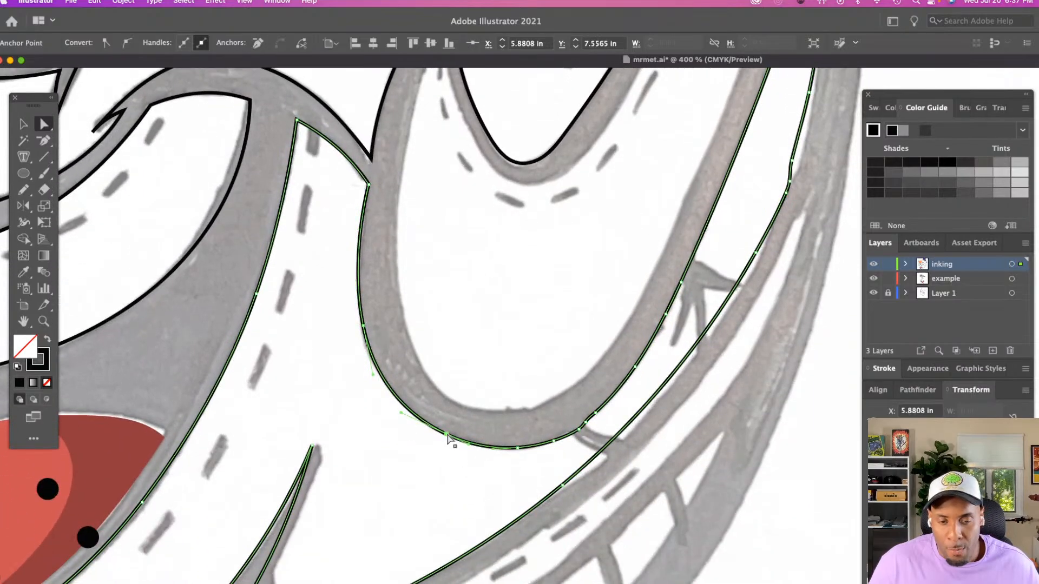
left_click_drag(446, 434, 443, 433)
Delete the surplus anchors where the traced lines meet beside the small crease mark under the loop
scroll(498, 463, "right", 5)
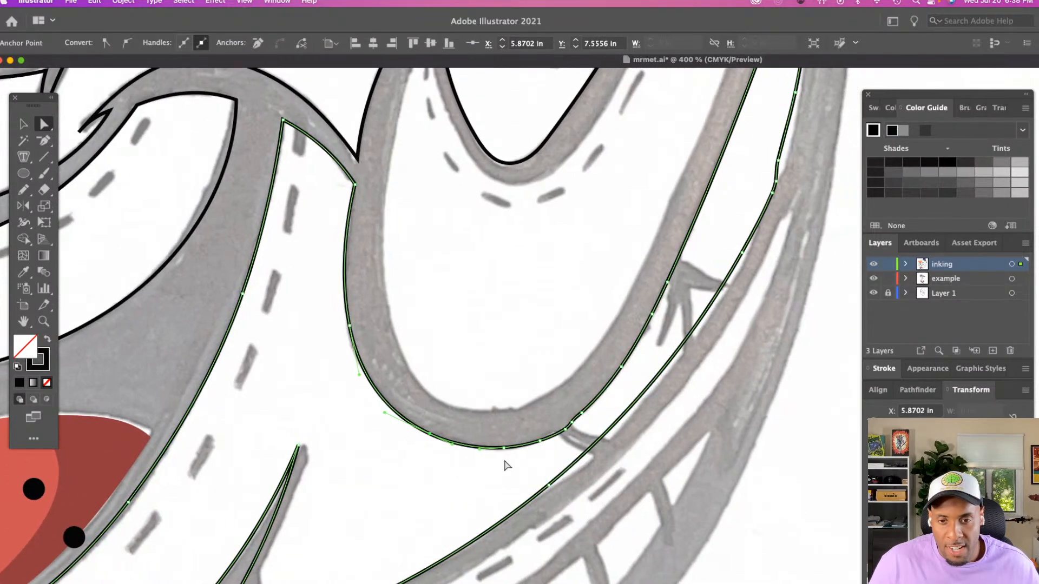
left_click(471, 430)
left_click(475, 422)
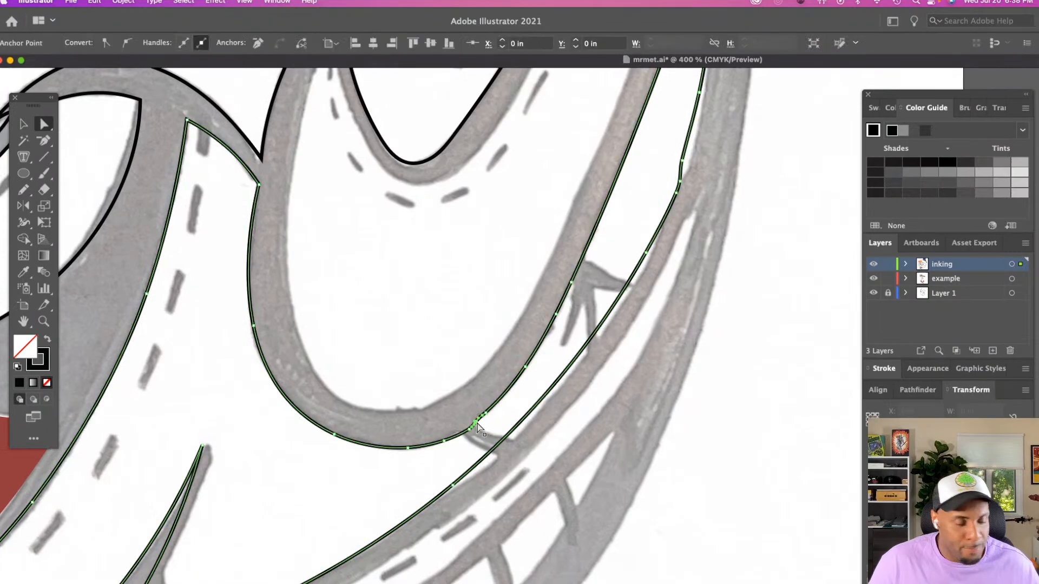
left_click_drag(477, 426, 485, 418)
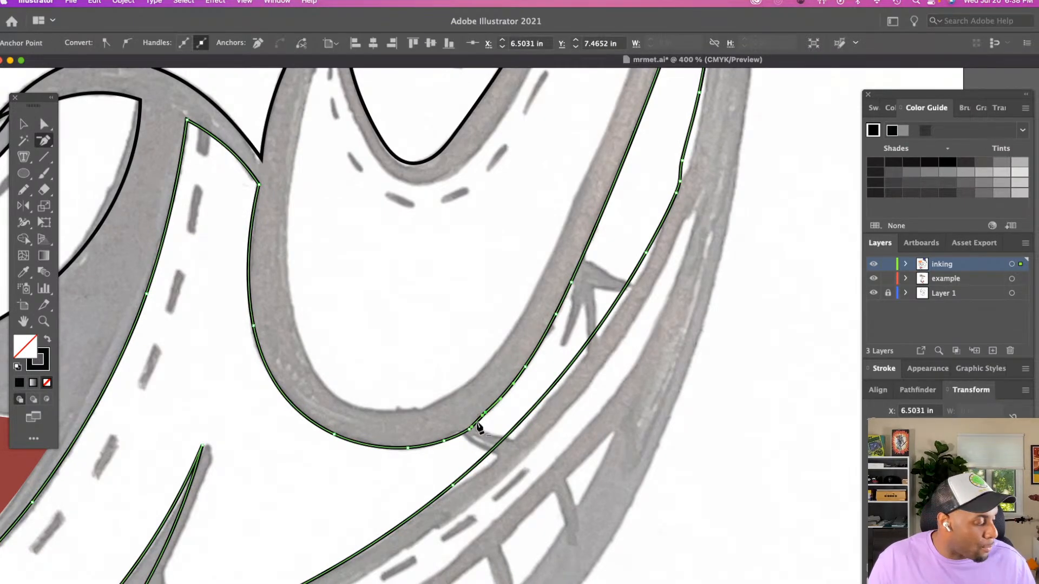
left_click(508, 419)
scroll(475, 494, "up", 3)
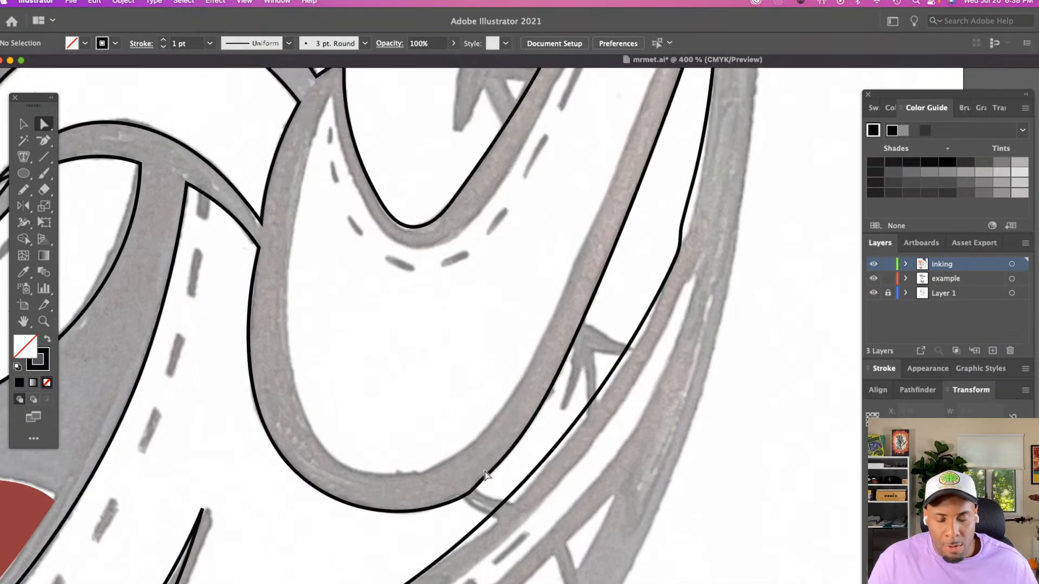
left_click(472, 492)
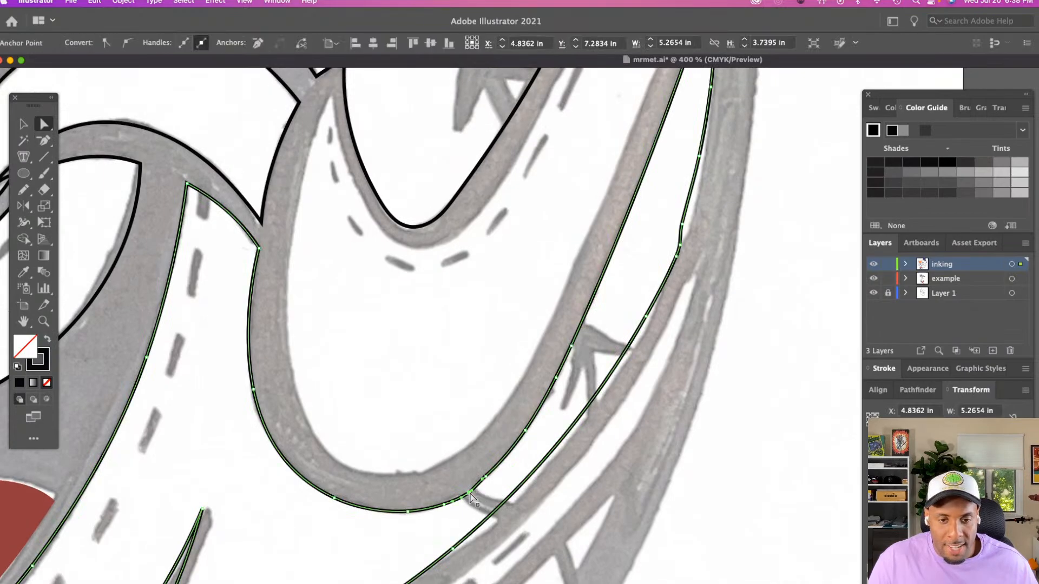
key("p")
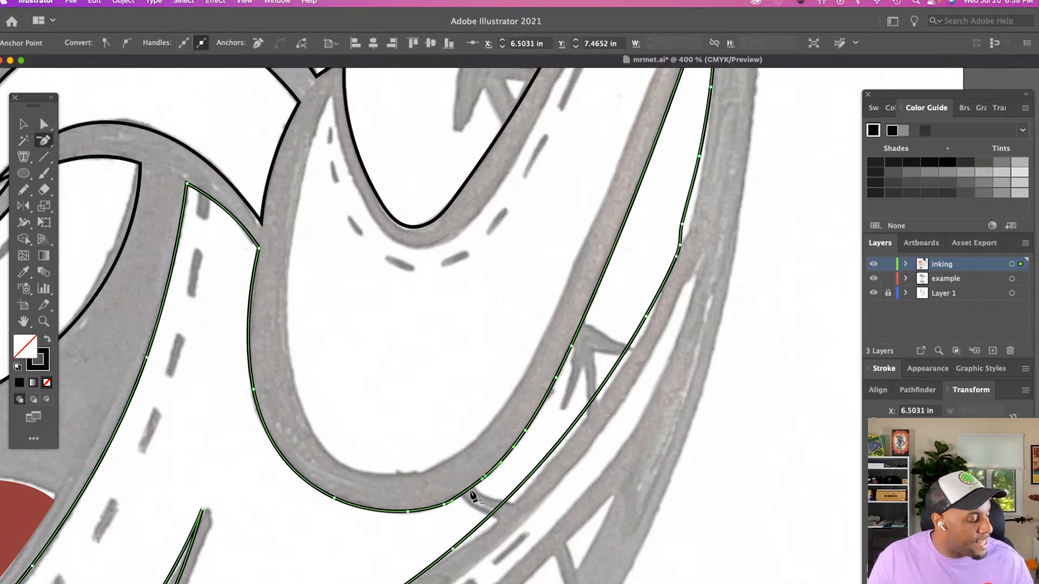
key("a")
left_click(512, 466)
Bring the open end anchors at the cheek outline's upper tip together and raise the point to X 7.4581 in, Y 5.414 in
scroll(514, 463, "up", 4)
scroll(515, 463, "up", 4)
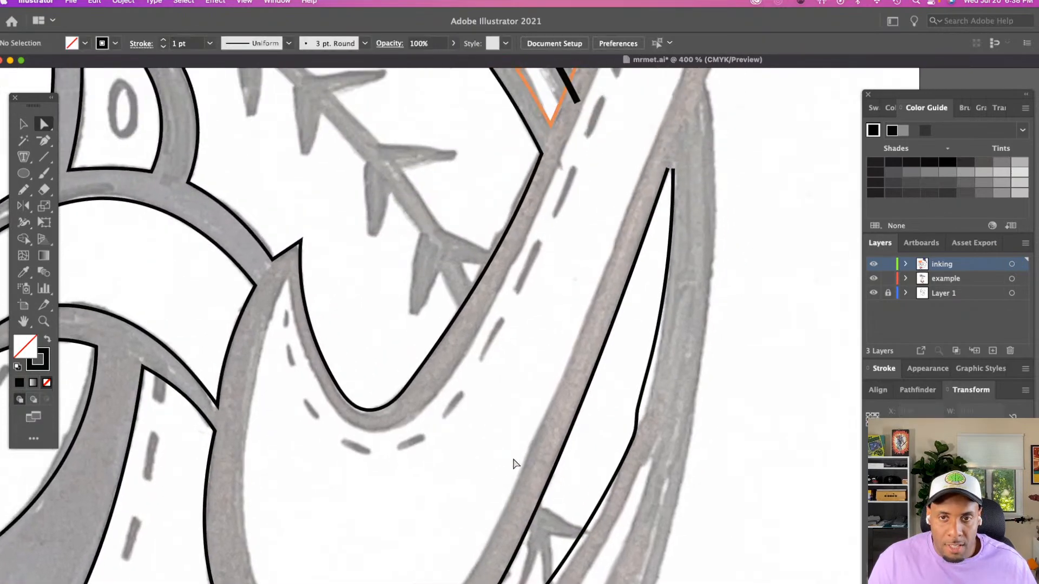
left_click(669, 170)
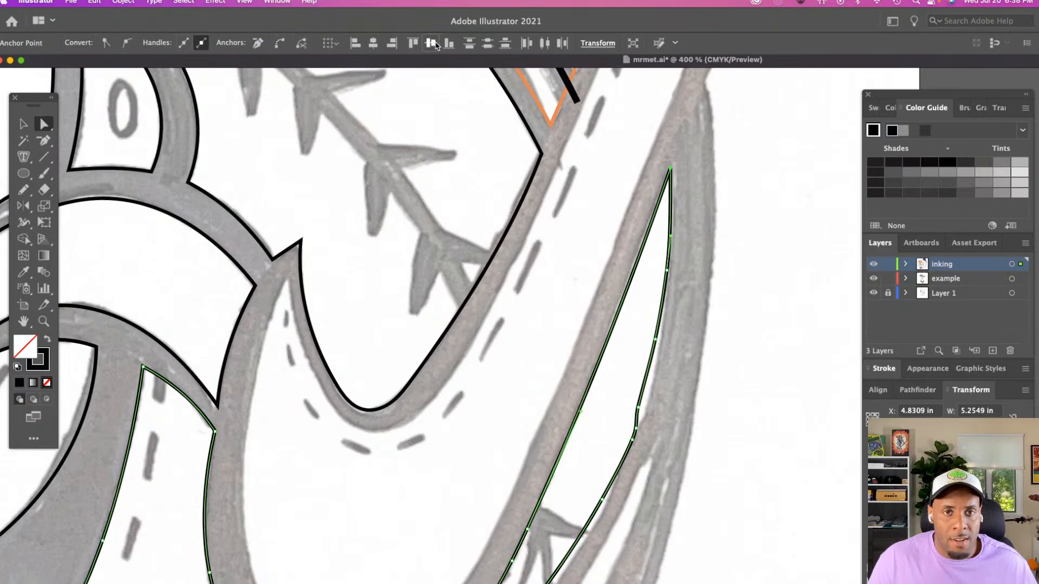
left_click(629, 265)
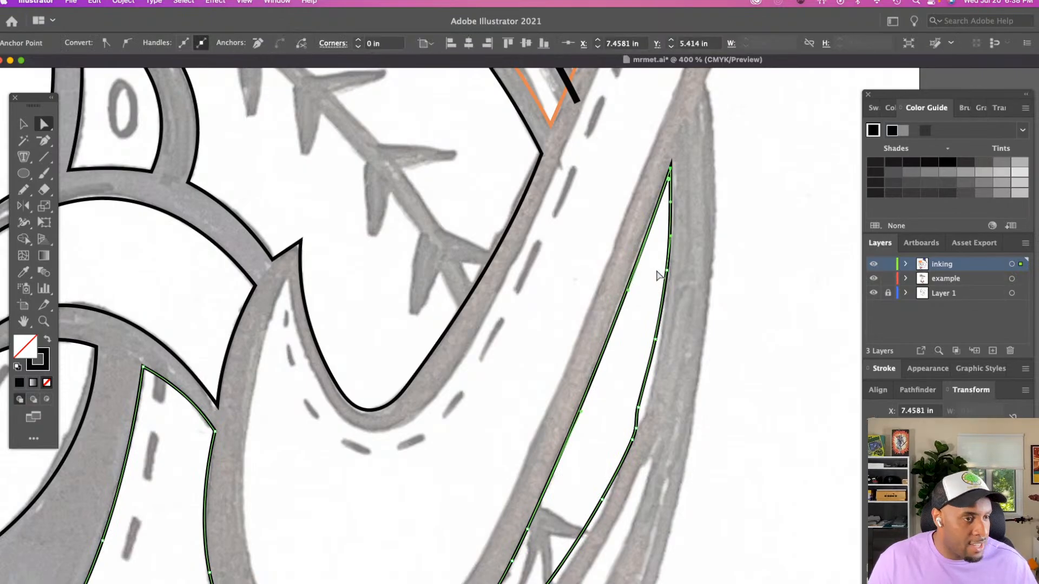
key("z")
left_click(607, 300, "alt")
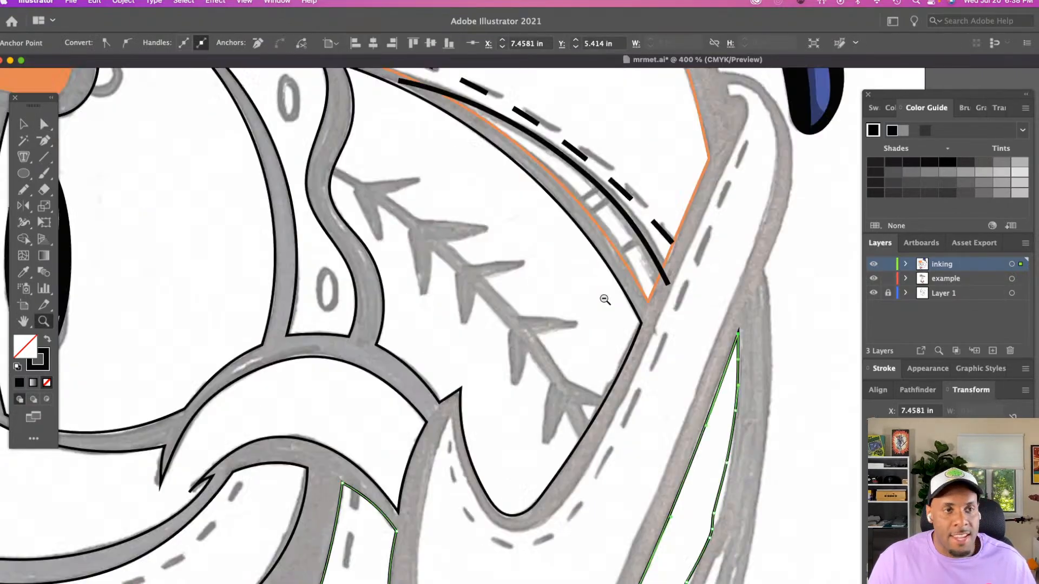
scroll(605, 300, "down", 5)
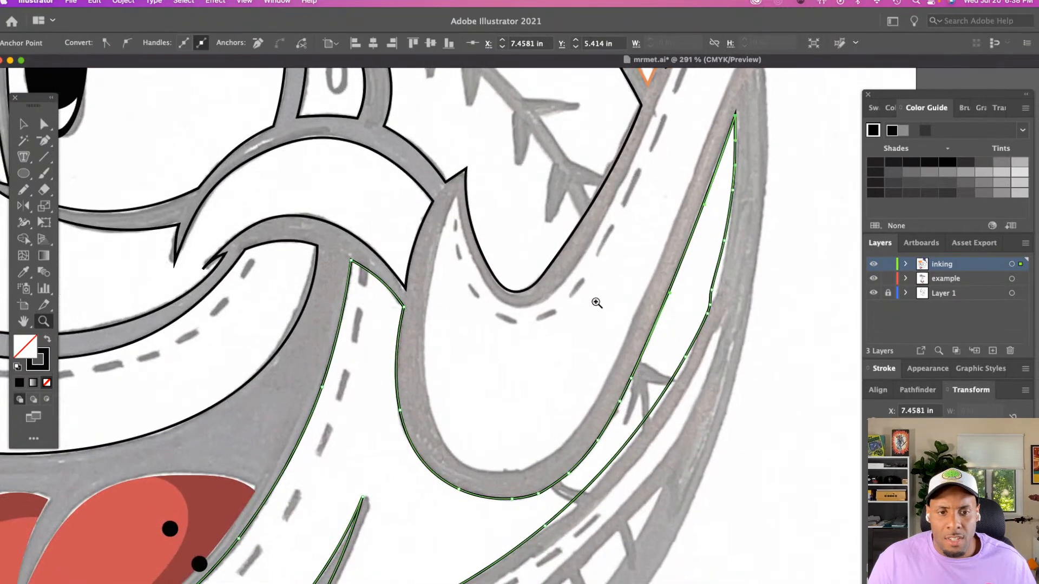
key("a")
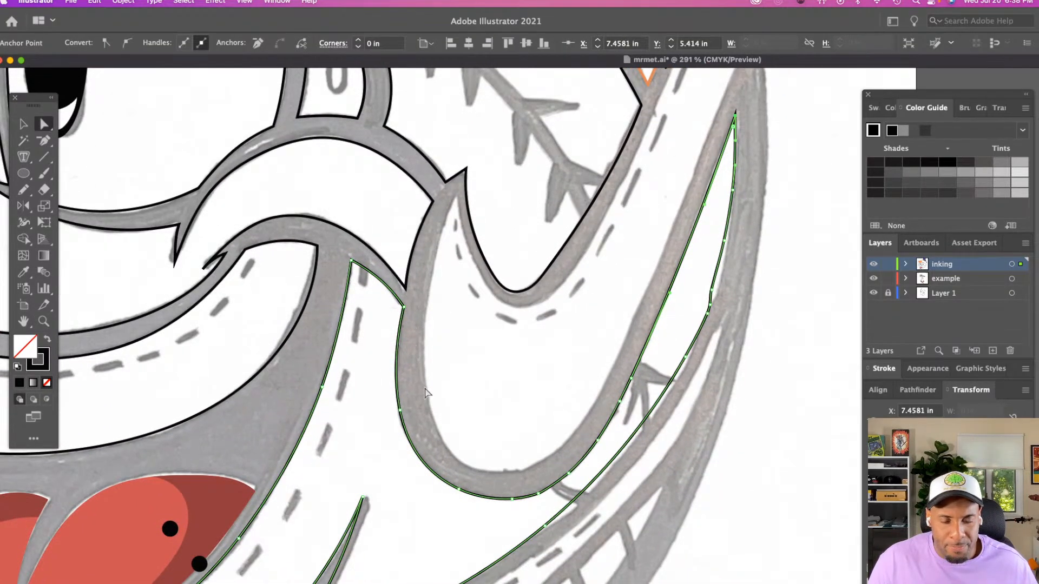
Move the anchors above the kink in the cheek's outer edge outward onto the sketched line
left_click(438, 421)
scroll(446, 417, "right", 5)
scroll(446, 418, "up", 4)
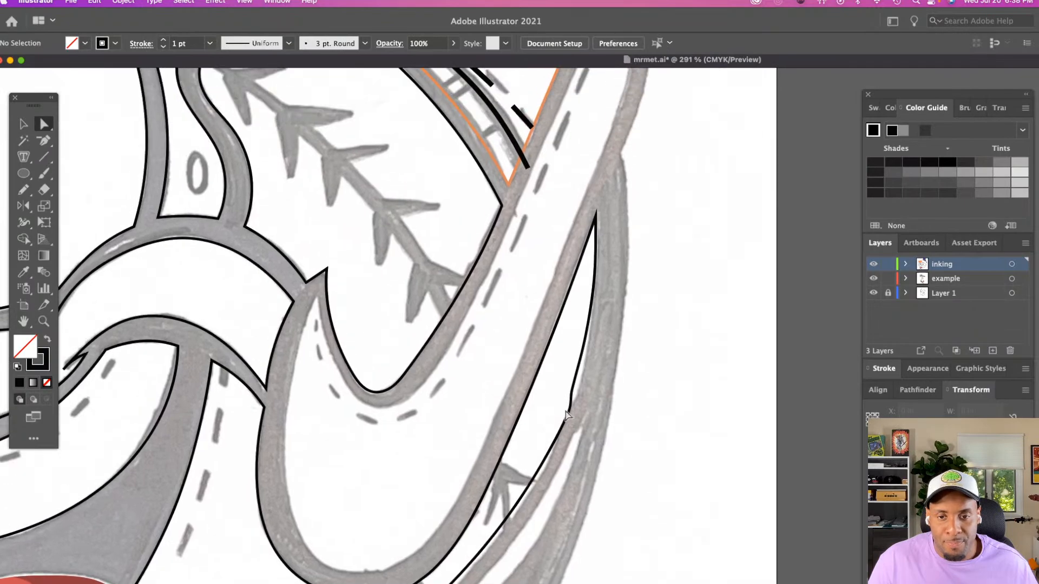
left_click(571, 403)
left_click(585, 342)
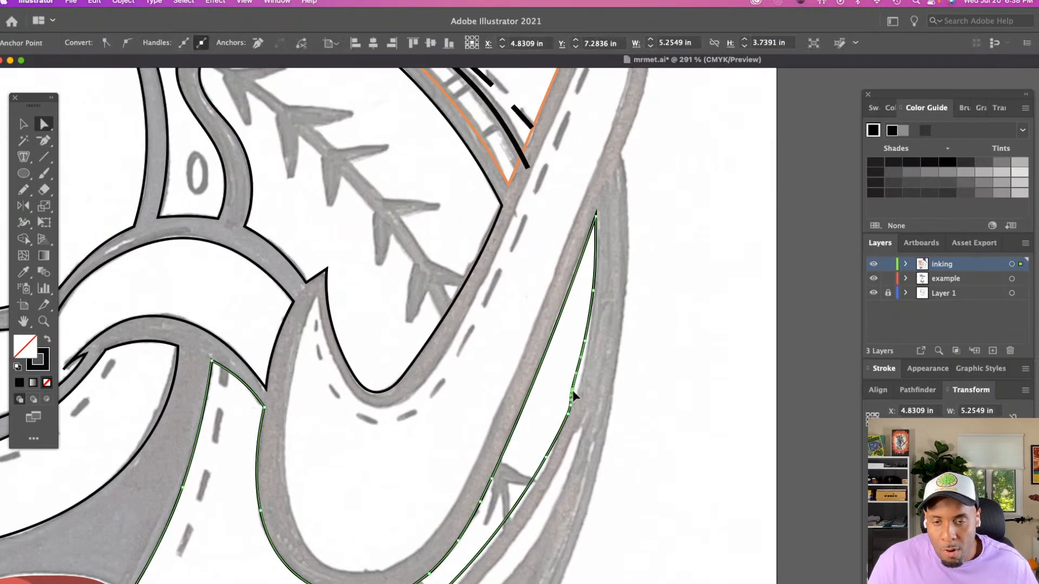
left_click_drag(585, 342, 590, 340)
key("super+z")
left_click(568, 364)
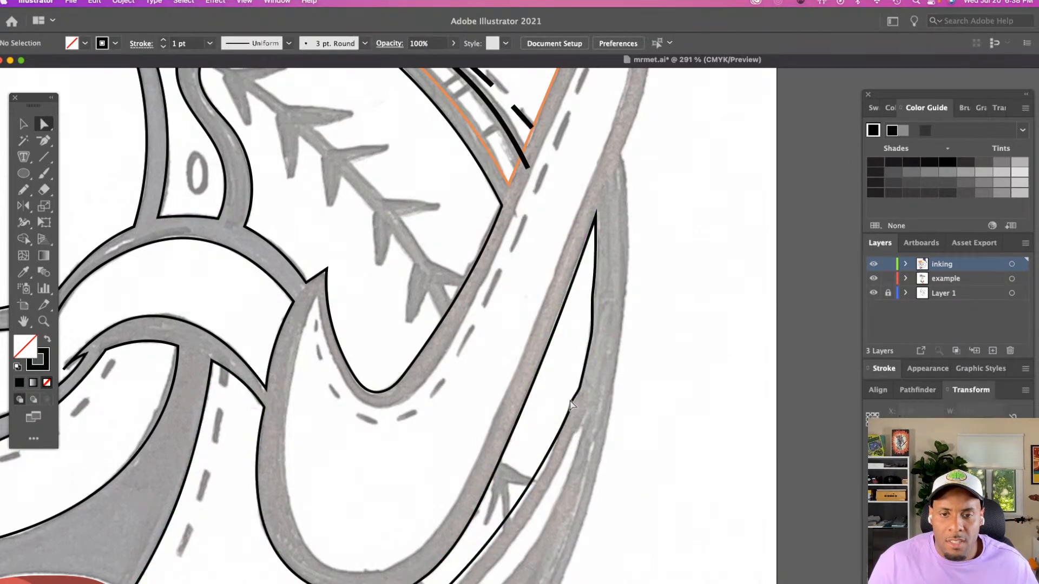
Delete the extra anchors at the kink to smooth the cheek's outer edge
left_click(571, 410)
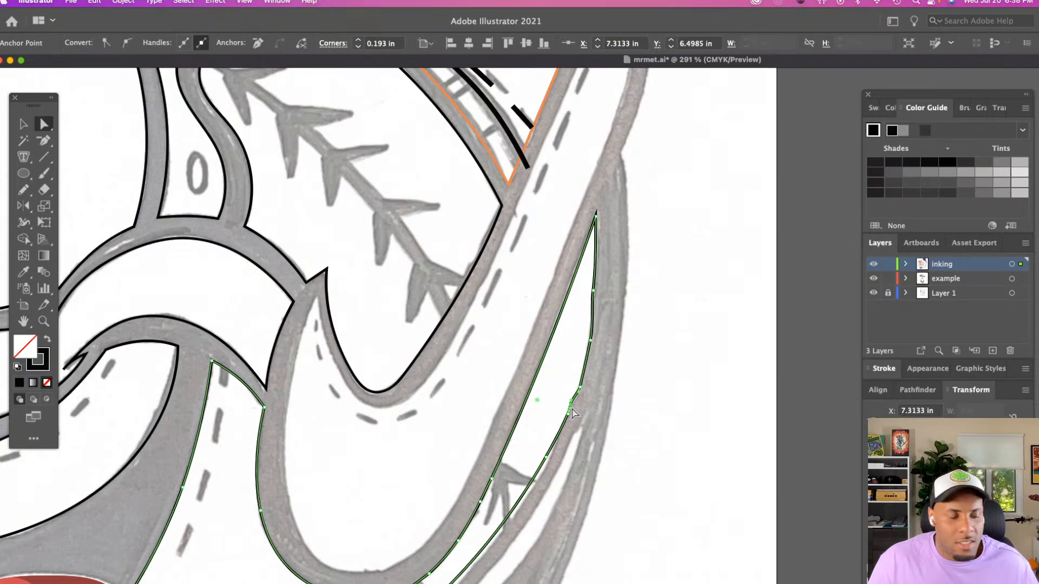
left_click(568, 411)
key("minus")
left_click(570, 405)
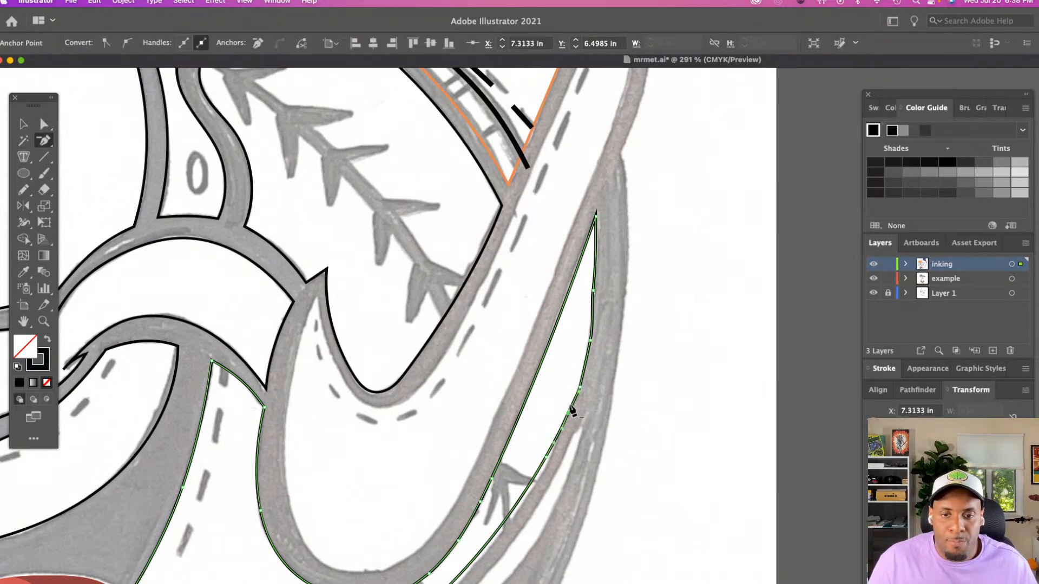
key("a")
left_click(552, 353)
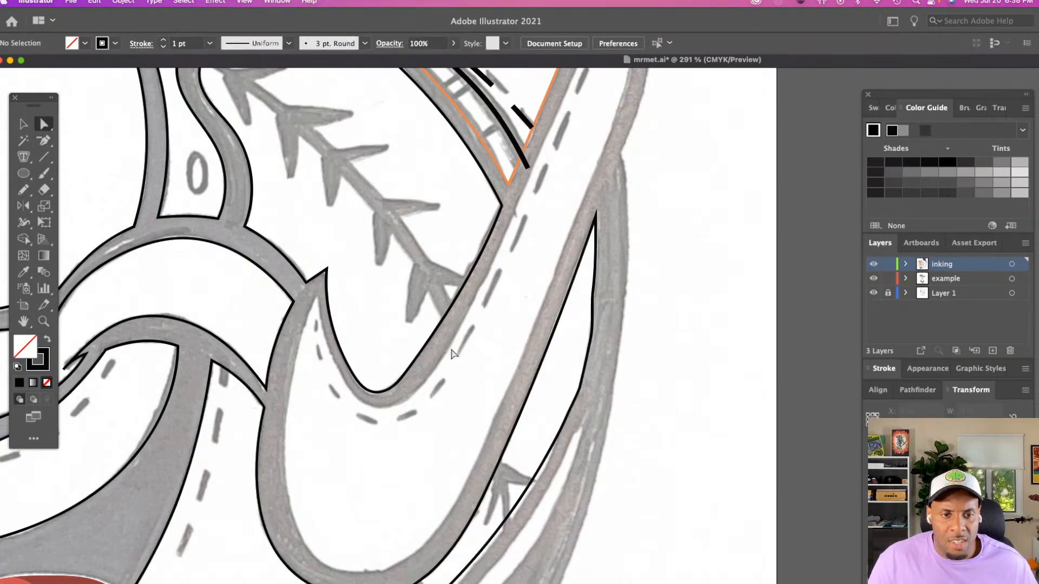
Trace the stitched loop's inner edge with the Pencil tool, from its pointed tip down and around the rounded bottom
scroll(362, 335, "down", 4)
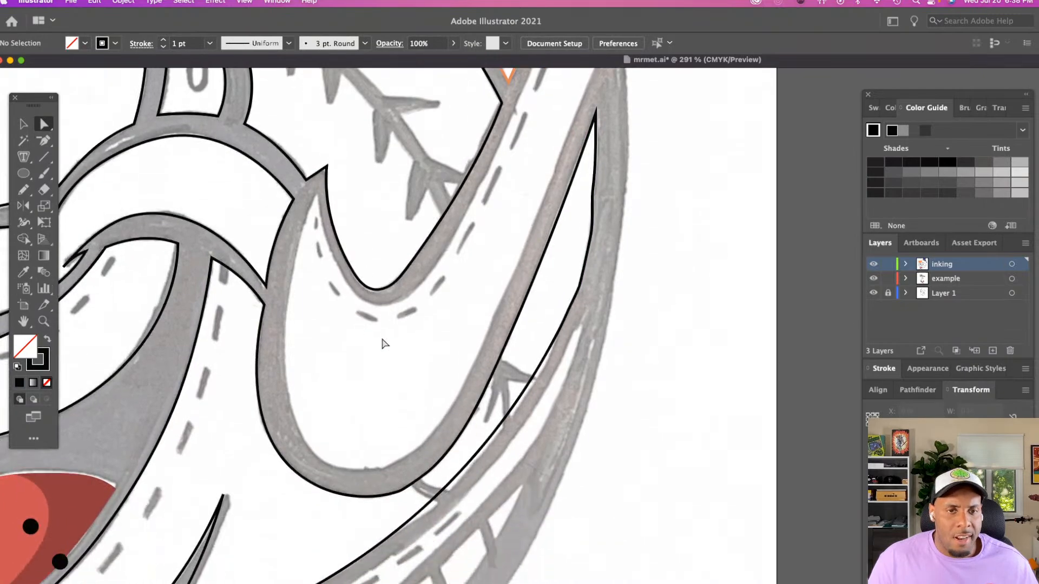
key("z")
left_click(394, 343, "alt")
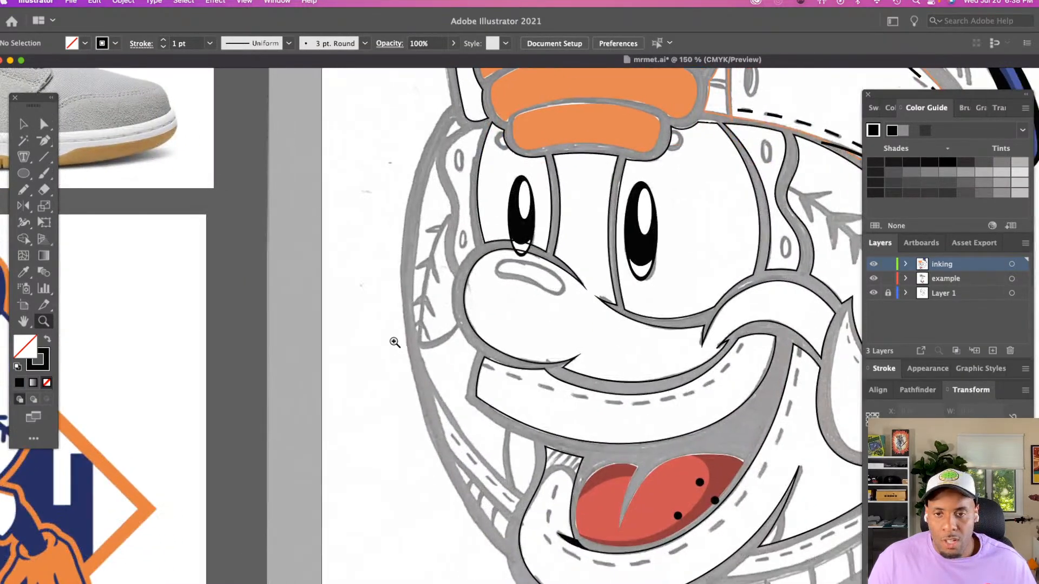
scroll(394, 342, "right", 3)
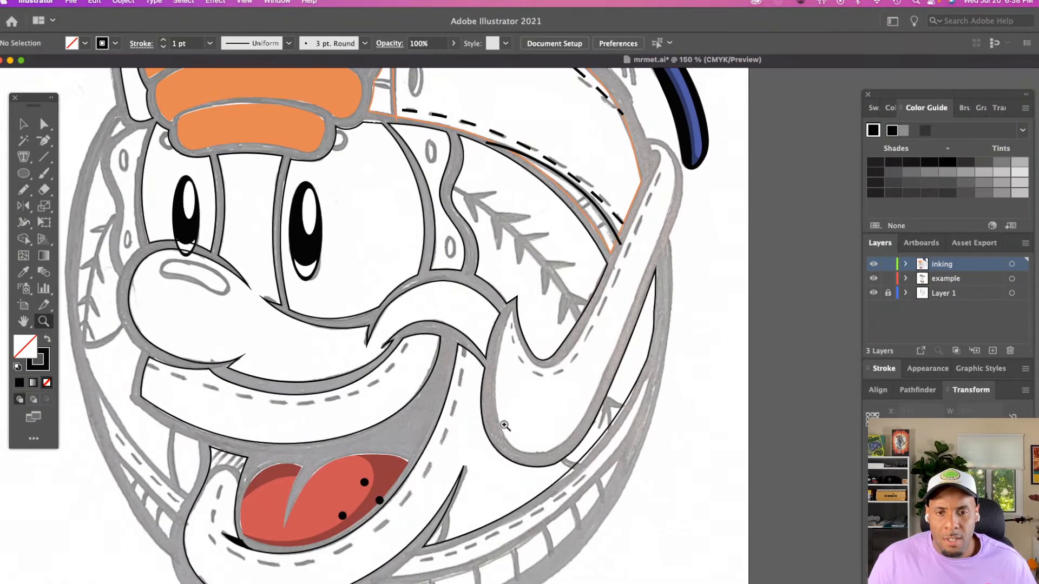
left_click(538, 394)
scroll(538, 394, "down", 2)
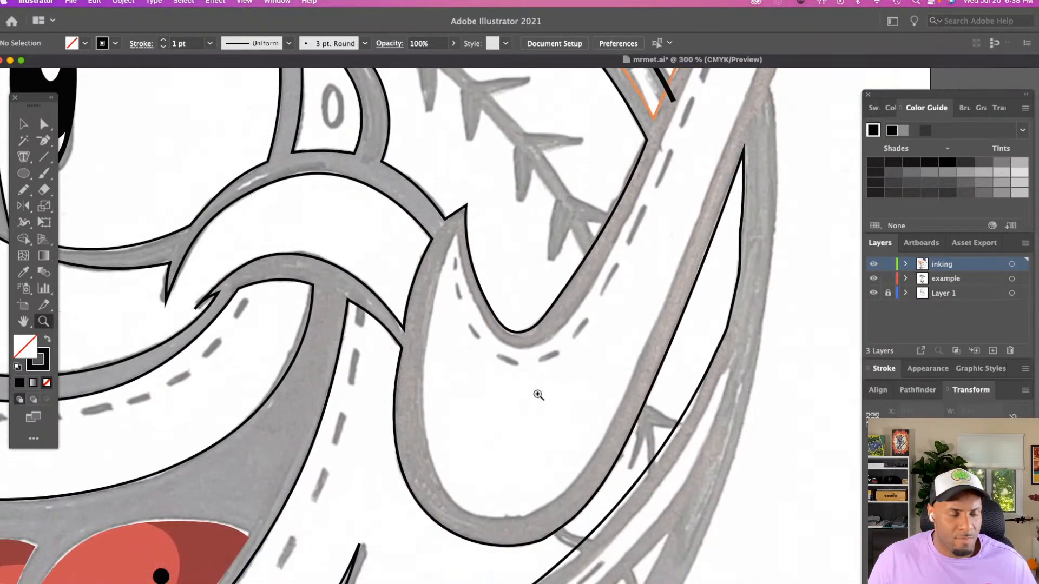
key("n")
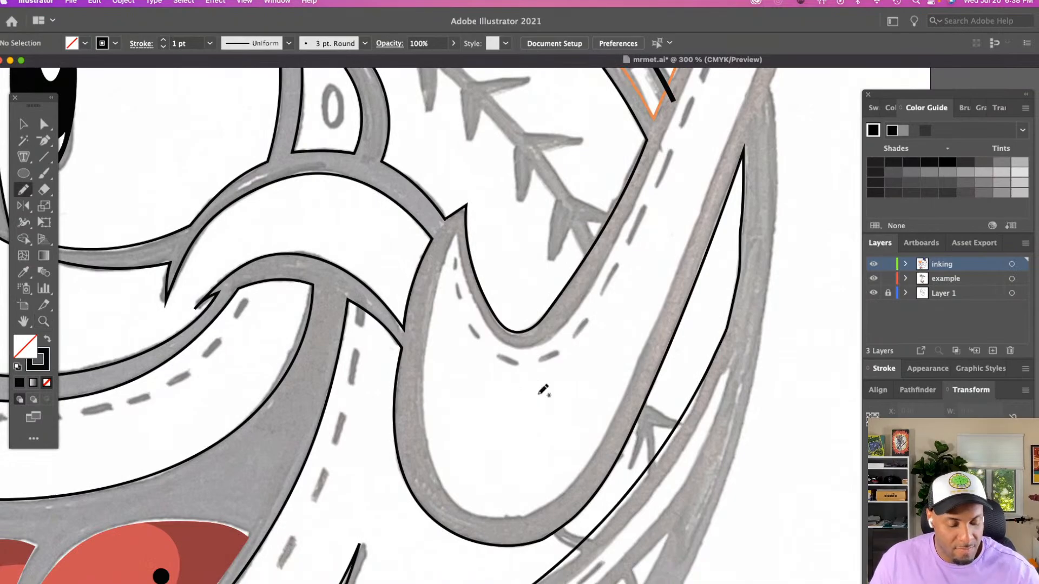
scroll(543, 391, "right", 5)
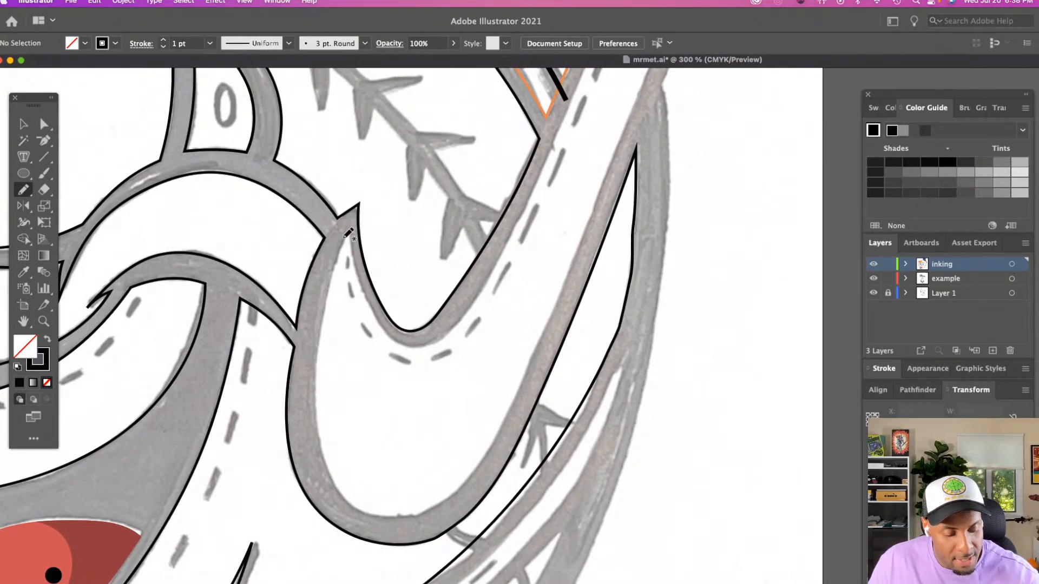
left_click_drag(345, 238, 319, 368)
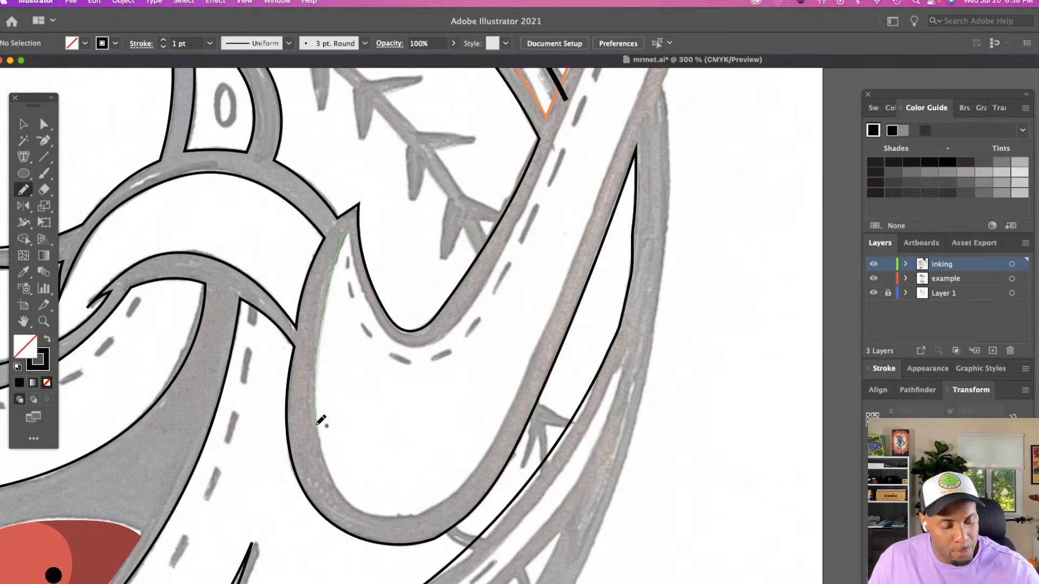
mouse_move(331, 467)
left_mouse_down()
mouse_move(370, 515)
mouse_move(418, 517)
left_mouse_up()
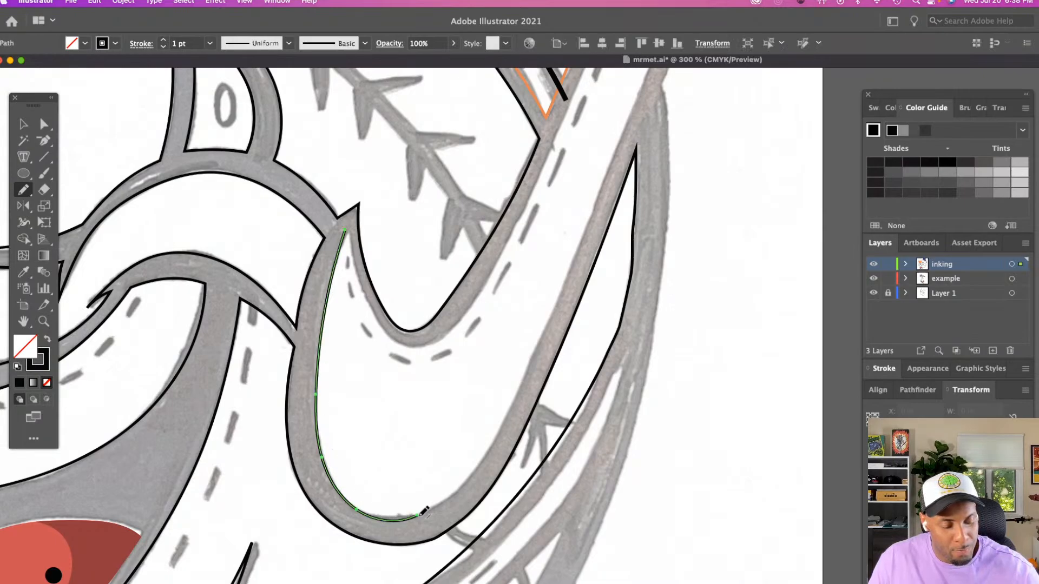
Continue the loop's inner outline from the pointed tip through the dip and up the long strap toward the cap
scroll(423, 511, "right", 5)
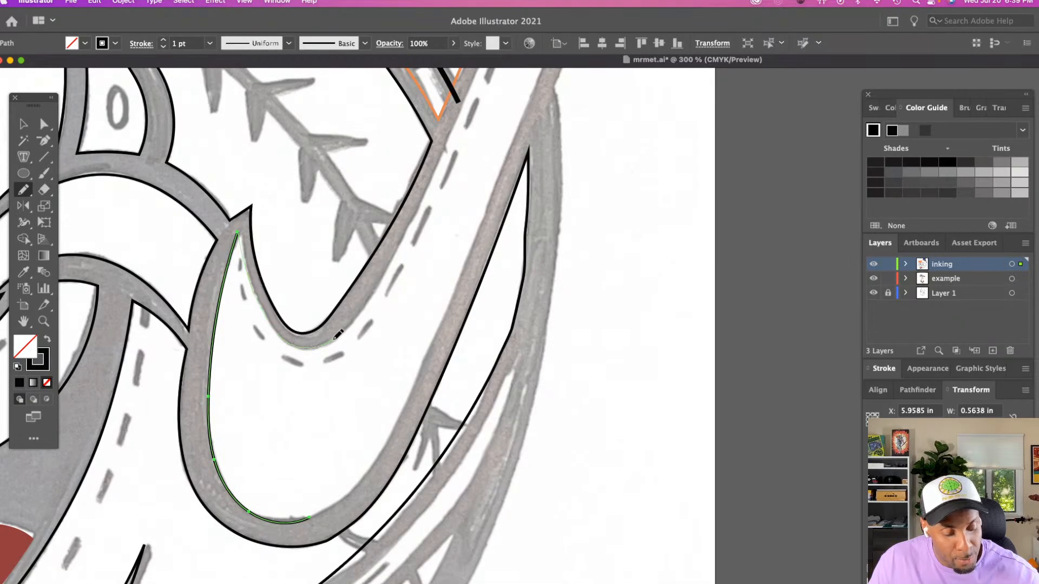
scroll(357, 315, "up", 9)
scroll(357, 316, "right", 3)
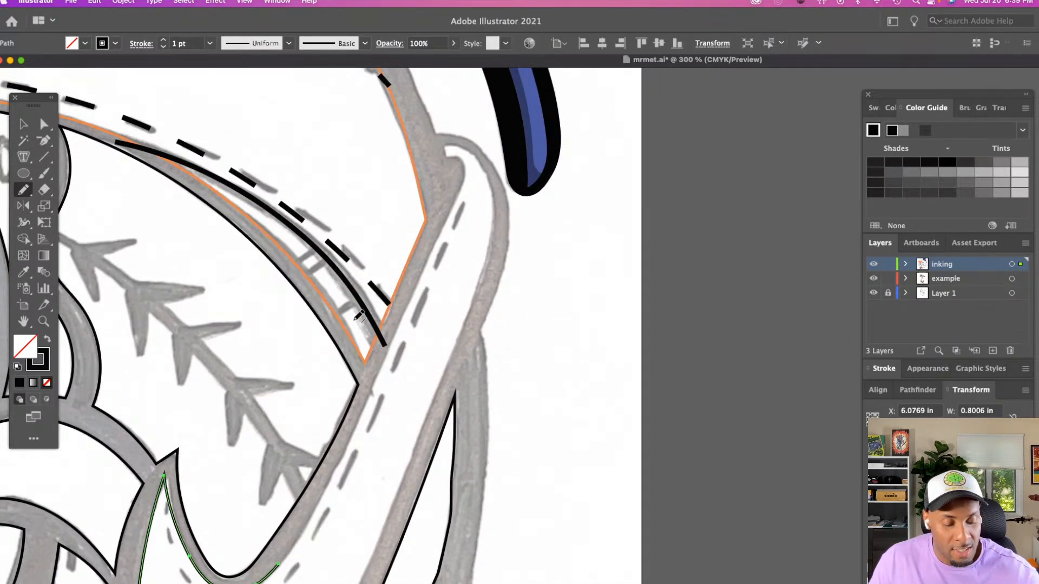
scroll(460, 168, "down", 3)
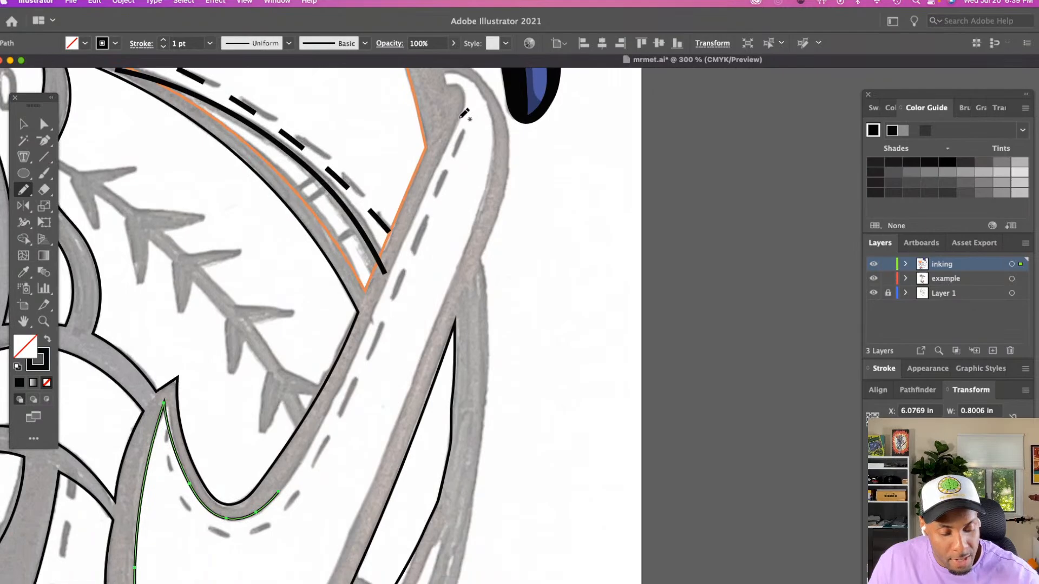
left_click_drag(462, 115, 296, 472)
Trace the hooked, rounded upper end of the strap beneath the cap's brim, extending the same inner outline
scroll(379, 400, "up", 5)
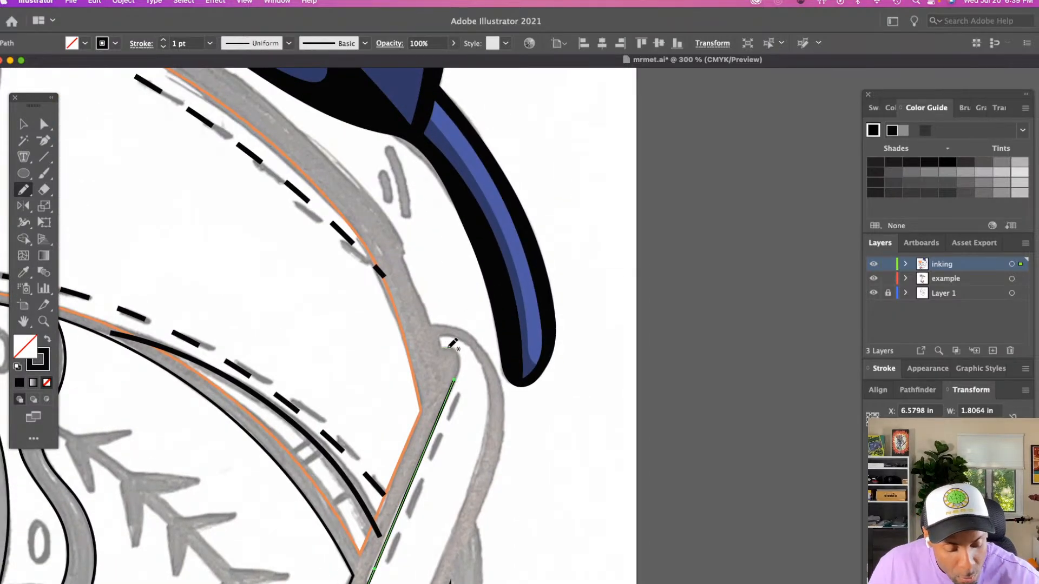
left_click_drag(461, 365, 440, 336)
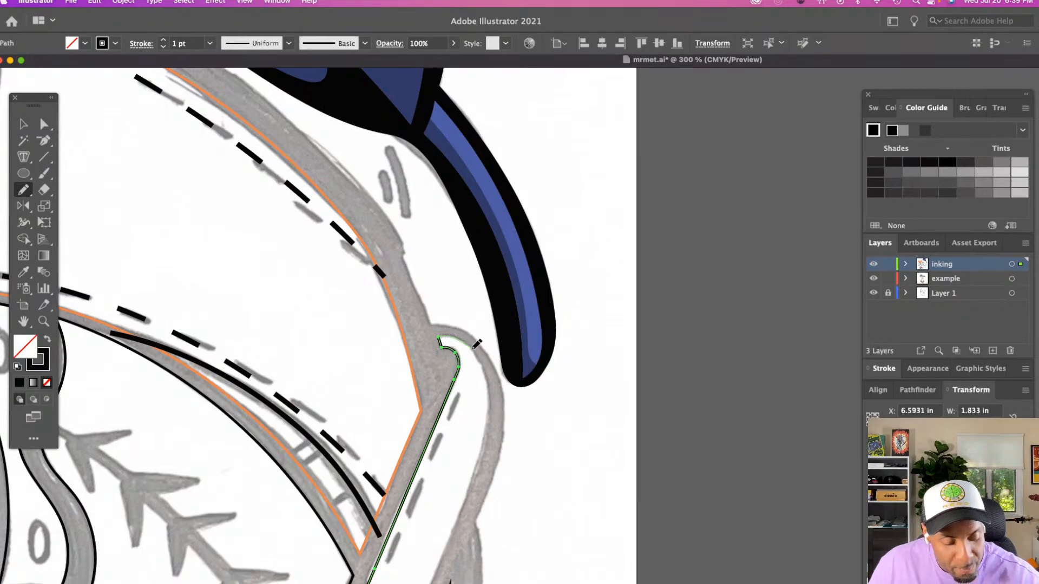
left_click_drag(493, 386, 493, 387)
Move the open end anchor past the strap's rounded top down to X 7.657 in, Y 4.516 in
scroll(494, 387, "down", 3)
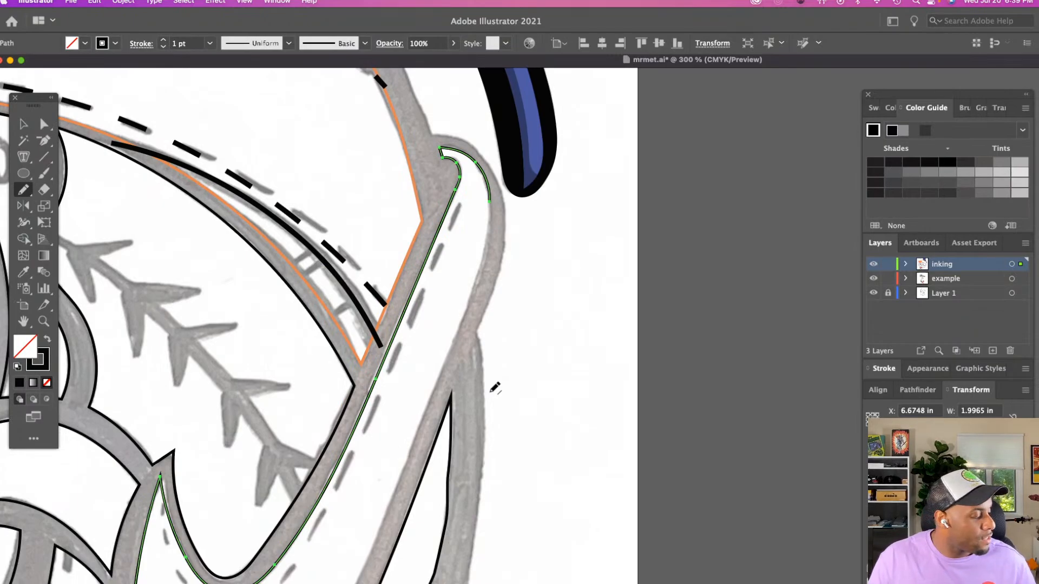
key("z")
left_click(491, 386, "alt")
left_click(614, 348)
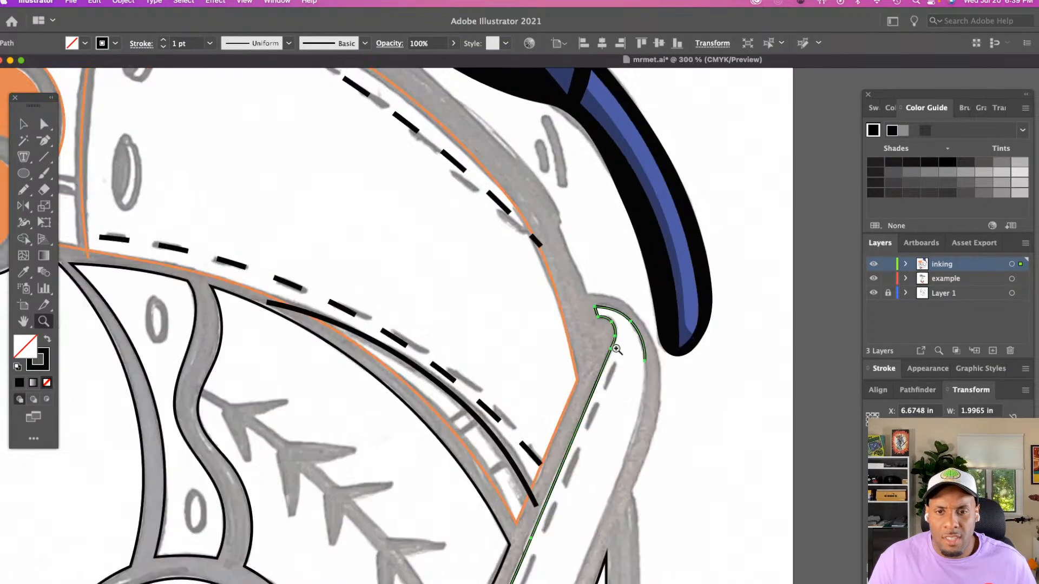
scroll(616, 349, "down", 5)
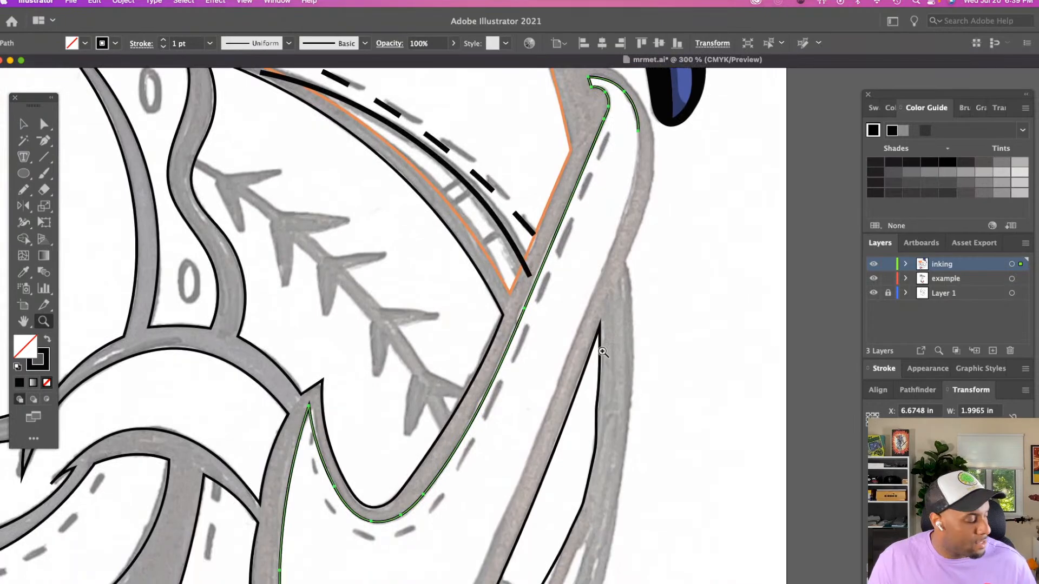
key("a")
left_click_drag(638, 131, 635, 164)
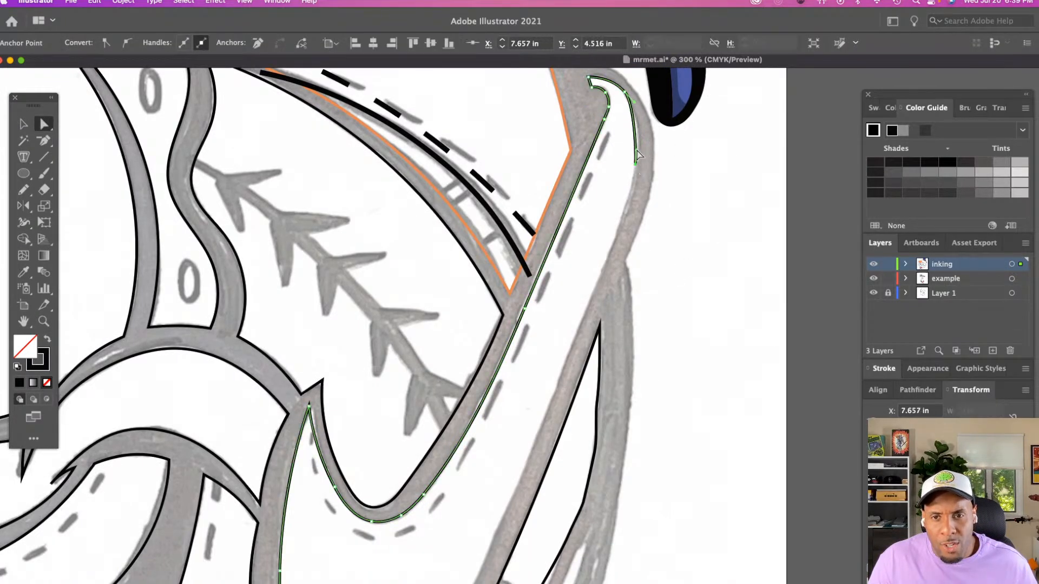
Trace the strap's outer side down with the Pencil tool to the loop's bottom, closing the inner outline, and deselect it
scroll(642, 131, "down", 3)
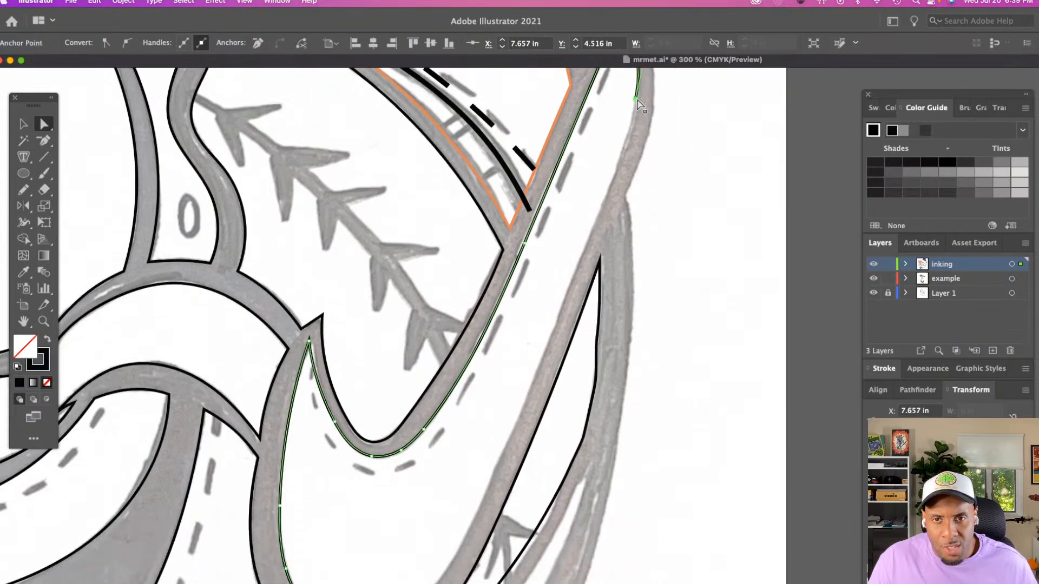
key("n")
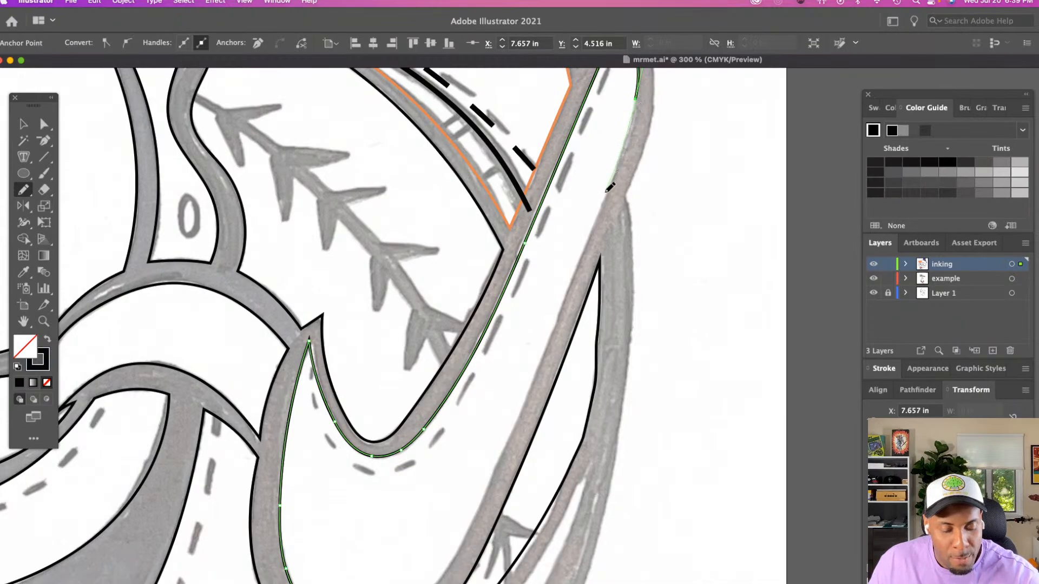
left_click_drag(587, 237, 553, 332)
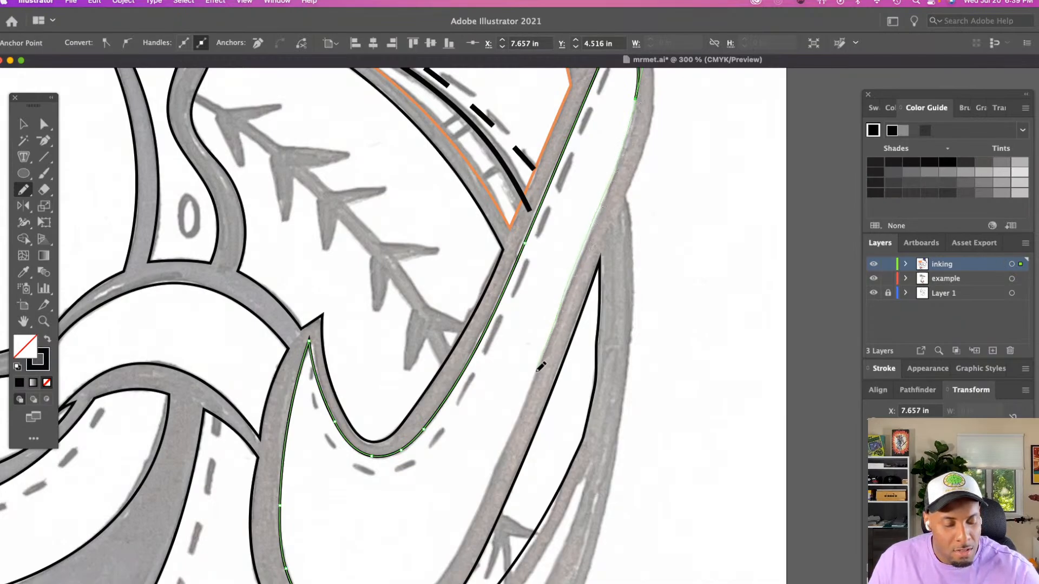
left_click_drag(537, 371, 535, 372)
scroll(541, 369, "down", 5)
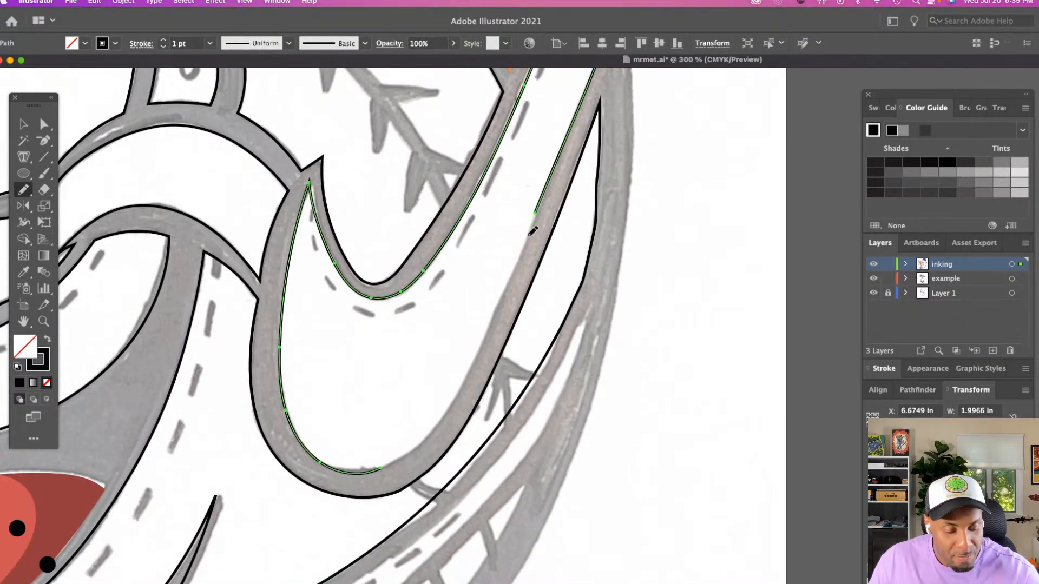
left_click_drag(533, 231, 482, 345)
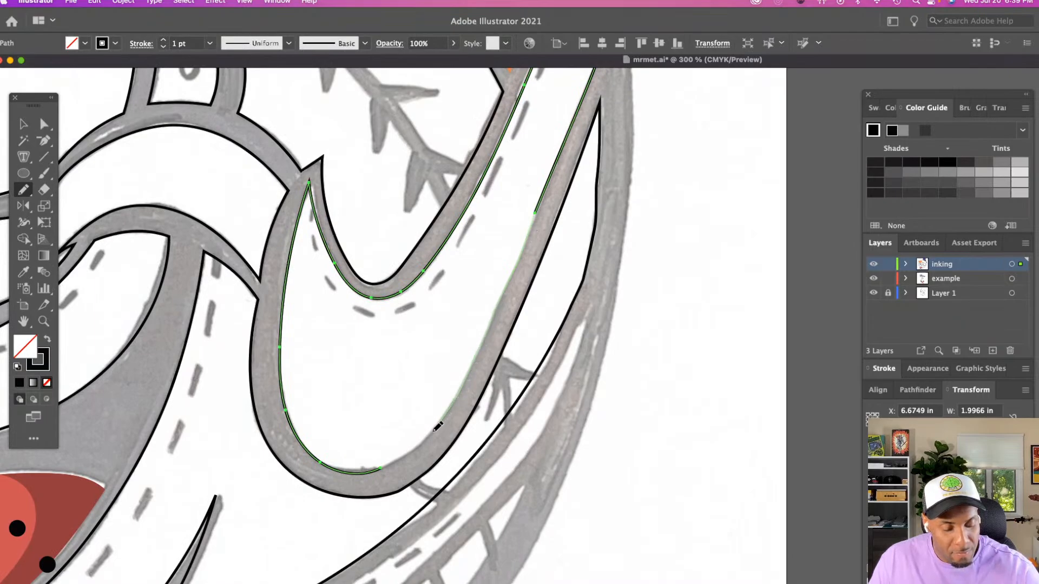
left_click_drag(382, 467, 379, 469)
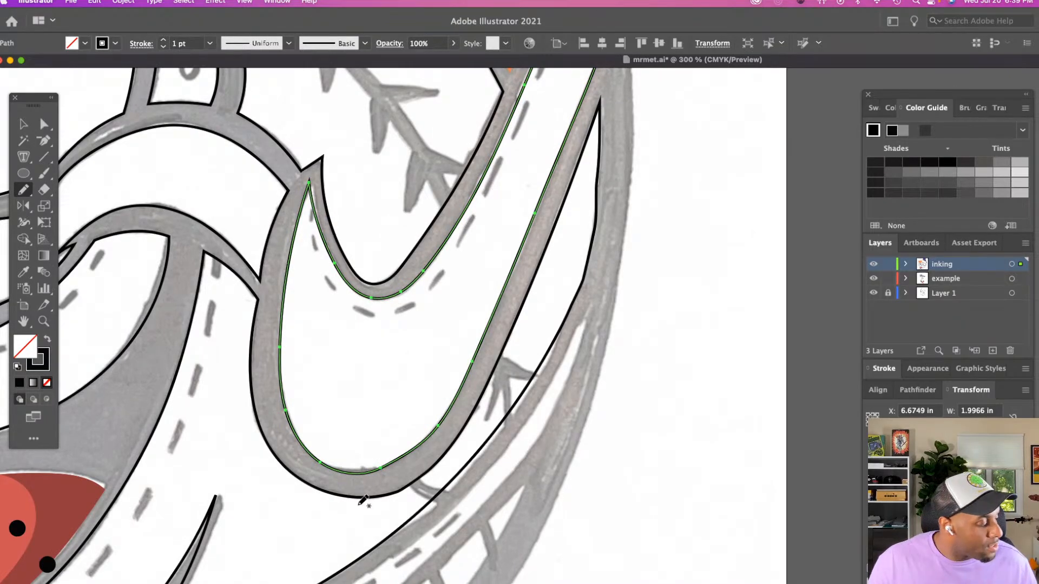
key("a")
left_click(364, 443)
Check the anchors along the dip and pointed tip of the loop's inner outline
scroll(369, 468, "up", 8)
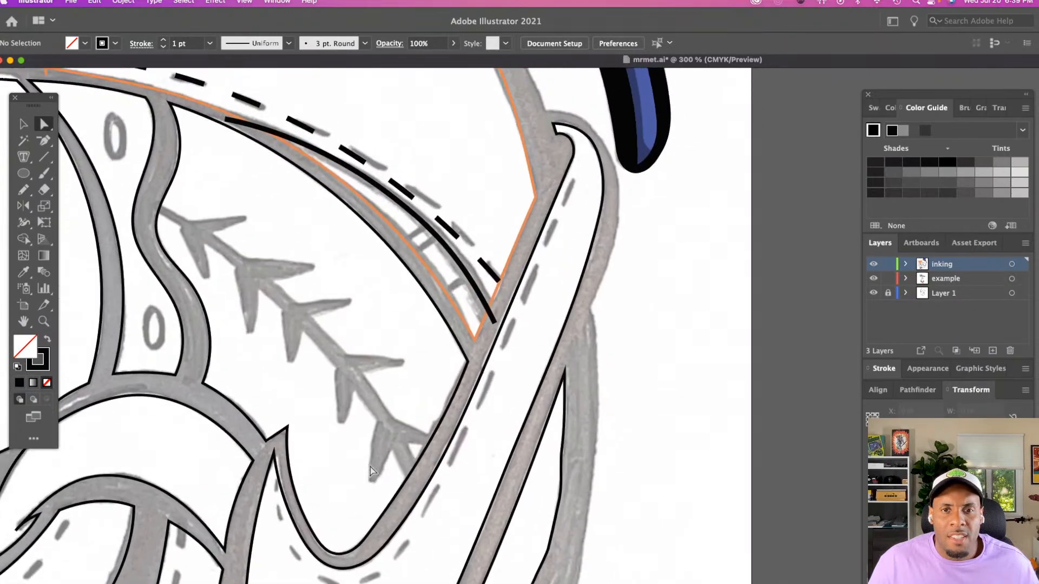
scroll(341, 503, "down", 3)
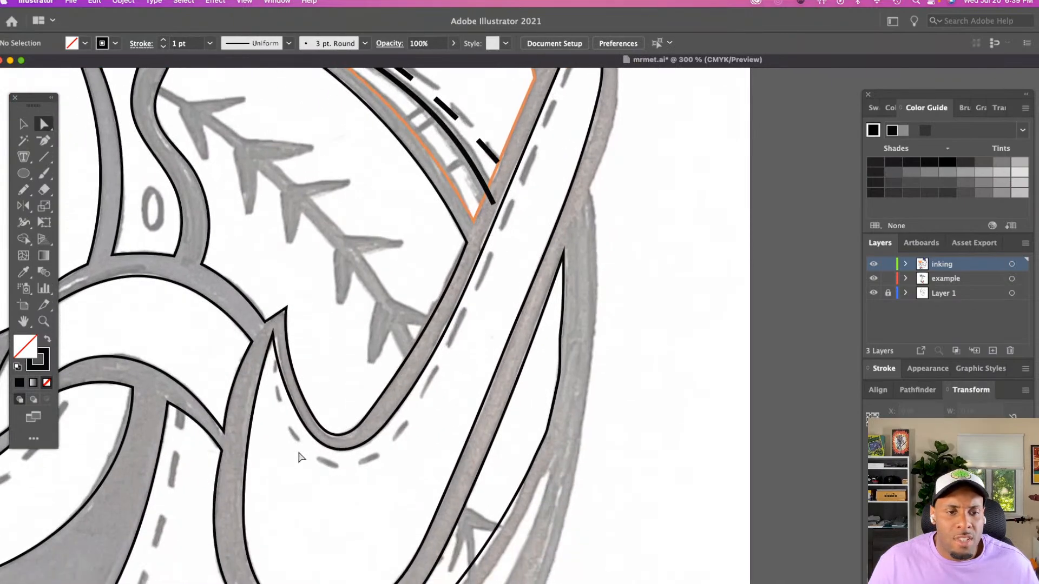
left_click(319, 442)
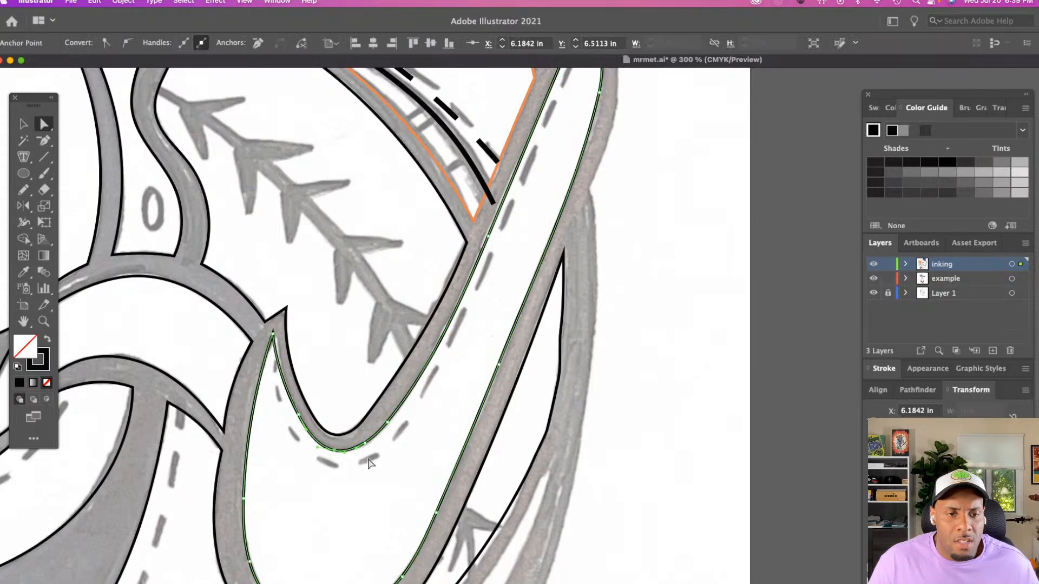
left_click(331, 430)
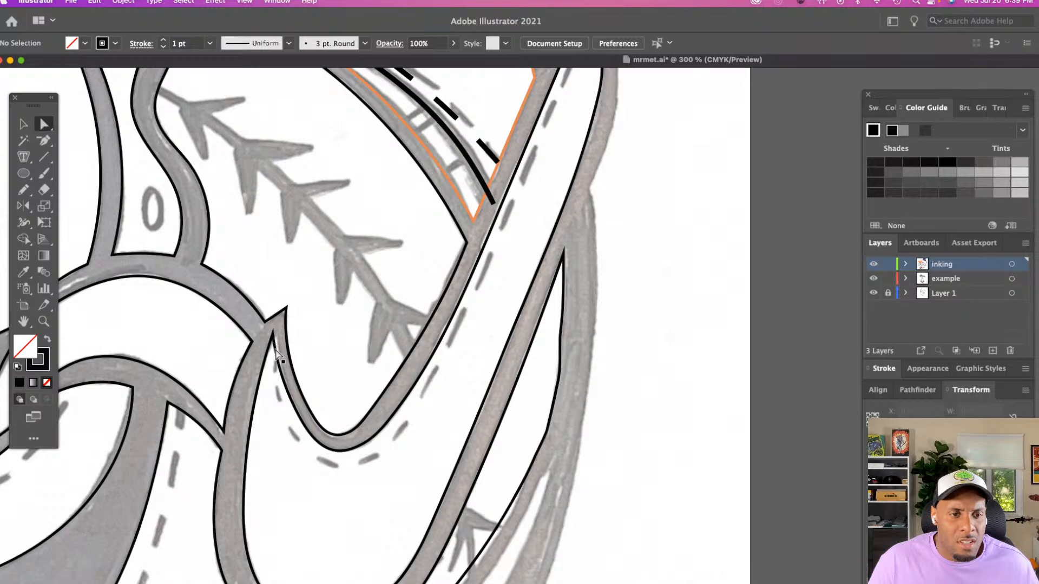
left_click(276, 352)
left_click(294, 309)
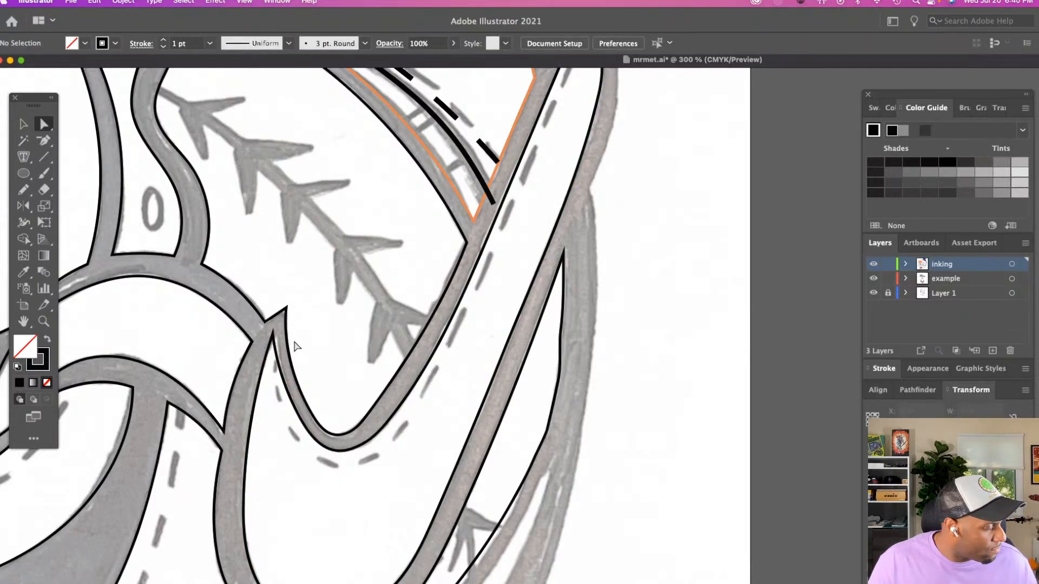
Trace the wavy-edged lace panel beside the mascot's smaller eye as a closed outline with the Pencil tool
key("z")
left_click(349, 348, "alt")
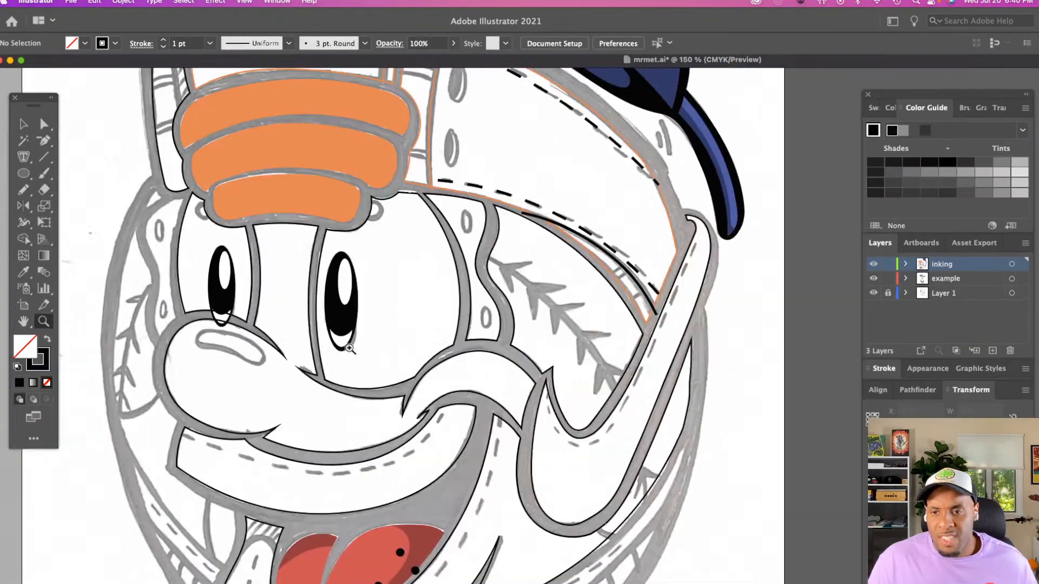
scroll(348, 348, "up", 5)
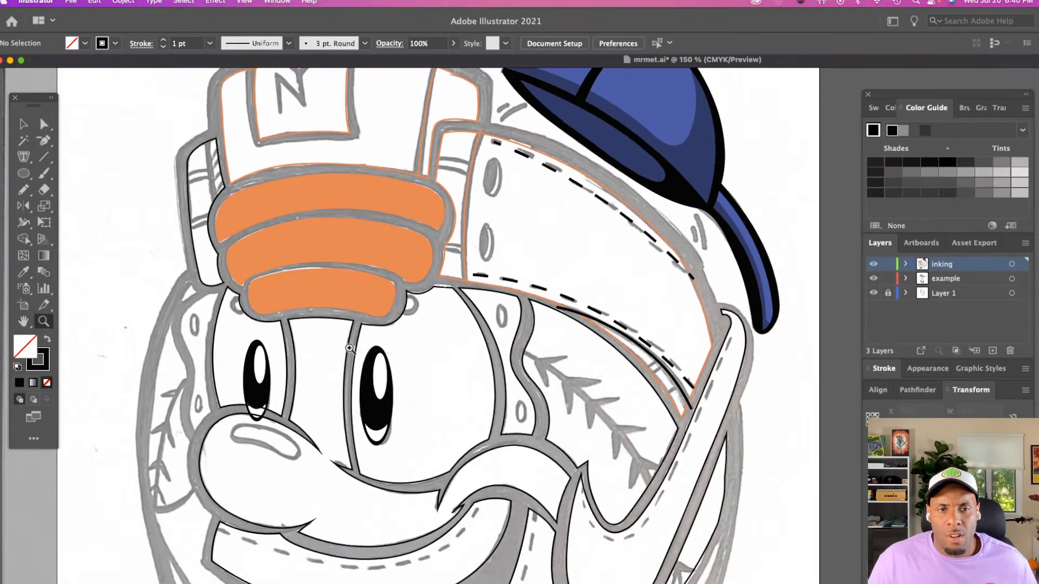
scroll(349, 348, "down", 5)
scroll(348, 348, "left", 3)
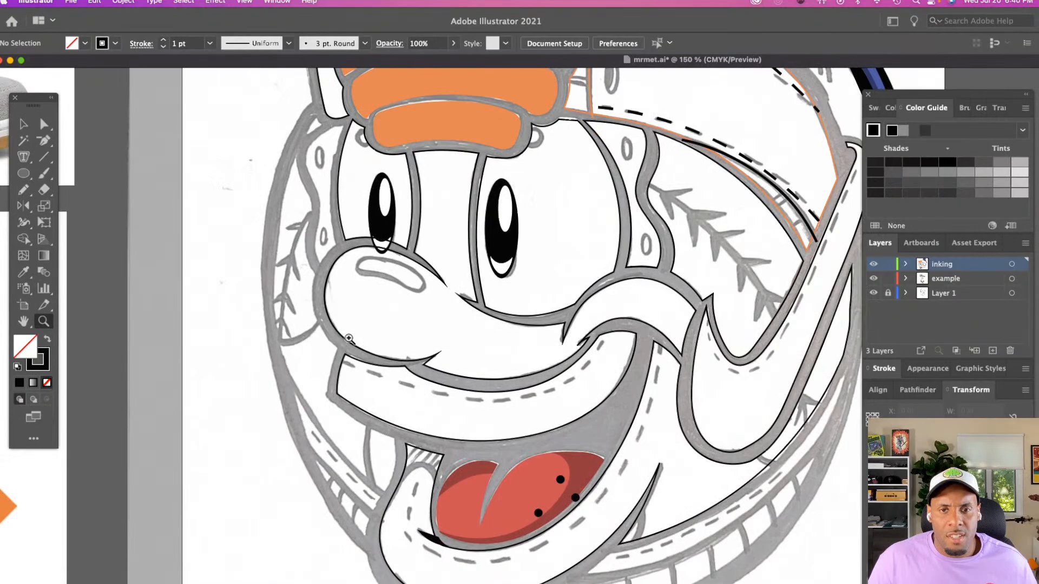
left_click(420, 283)
scroll(439, 285, "right", 5)
left_click(479, 325)
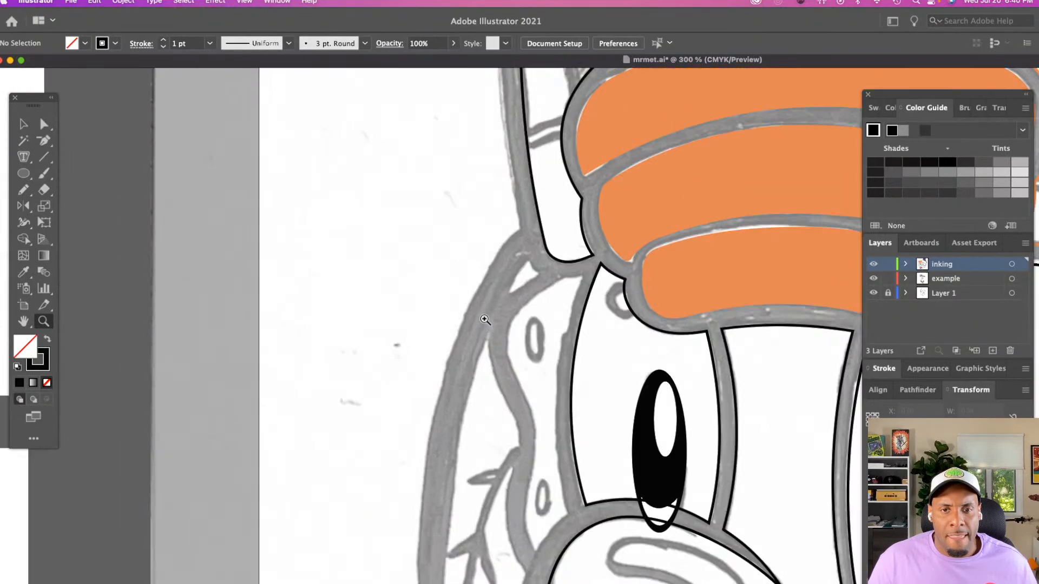
key("n")
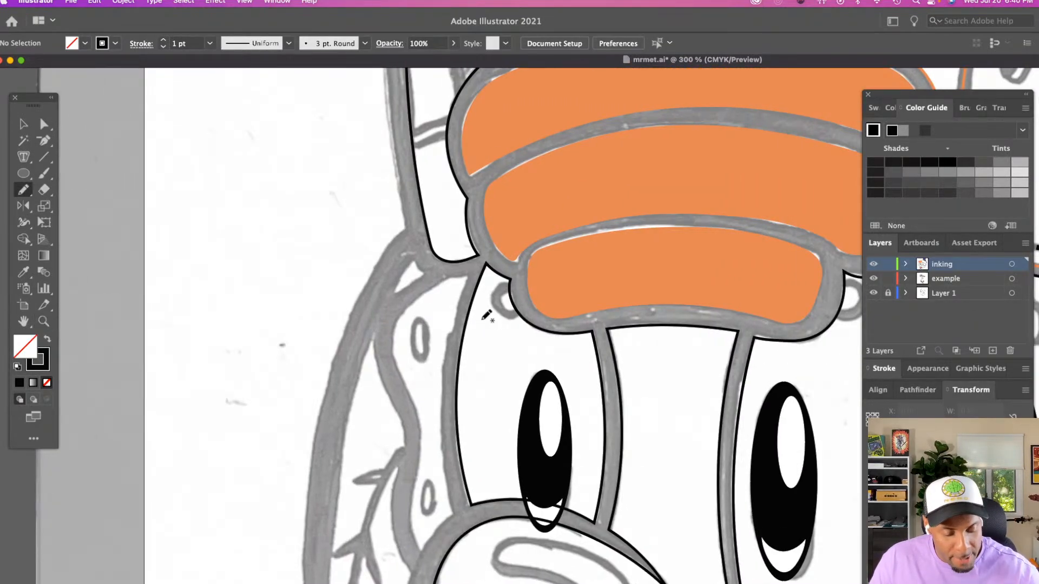
mouse_move(446, 278)
left_mouse_down()
mouse_move(405, 318)
mouse_move(399, 341)
mouse_move(423, 420)
mouse_move(418, 535)
mouse_move(452, 517)
left_mouse_up()
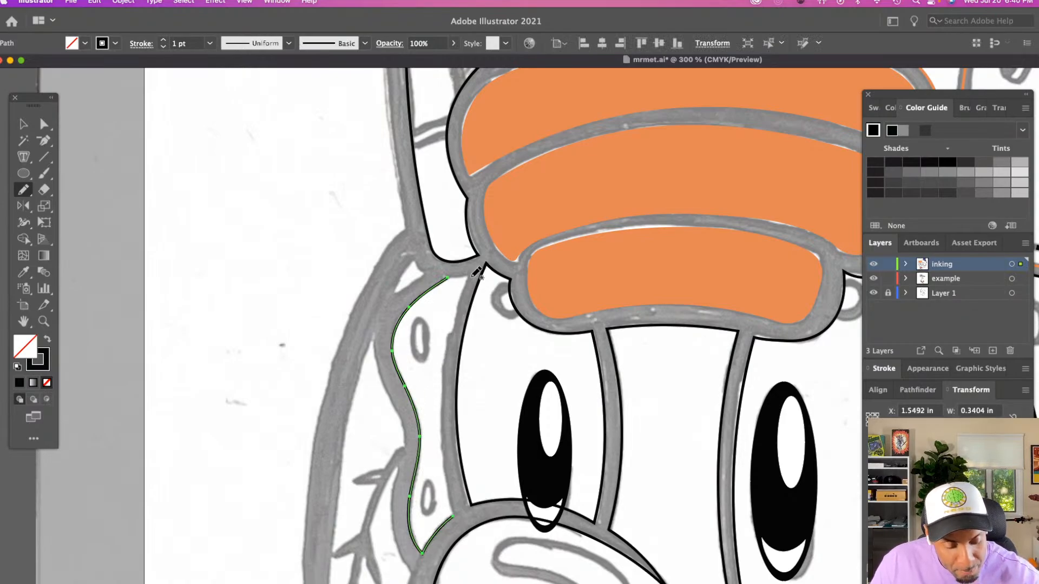
mouse_move(473, 276)
left_mouse_down()
mouse_move(442, 382)
mouse_move(453, 516)
left_mouse_up()
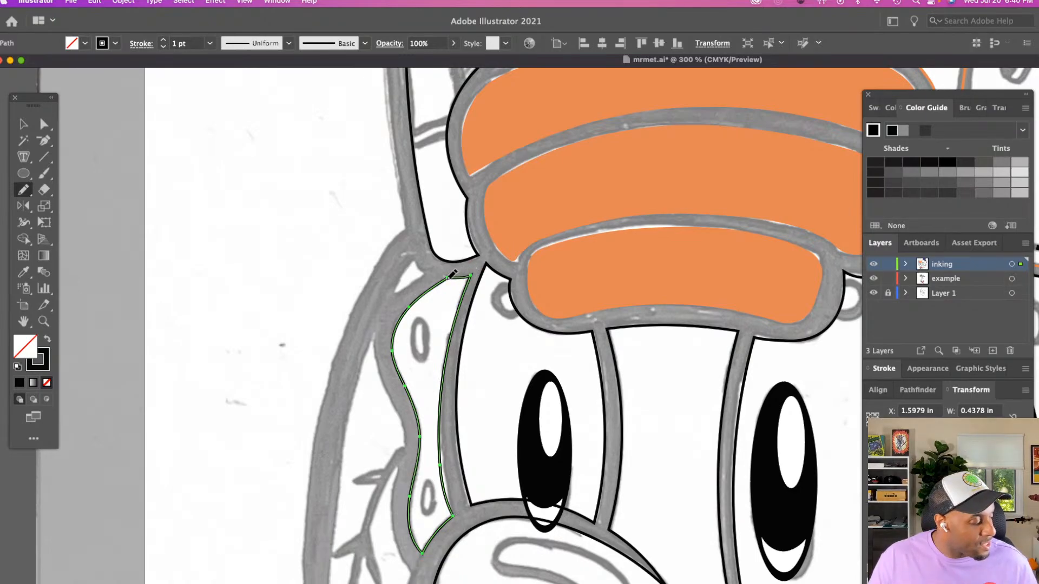
Shift the lower anchors on the lace panel's eye-side edge outward to follow the sketched line, and deselect the panel
key("z")
scroll(449, 276, "down", 5)
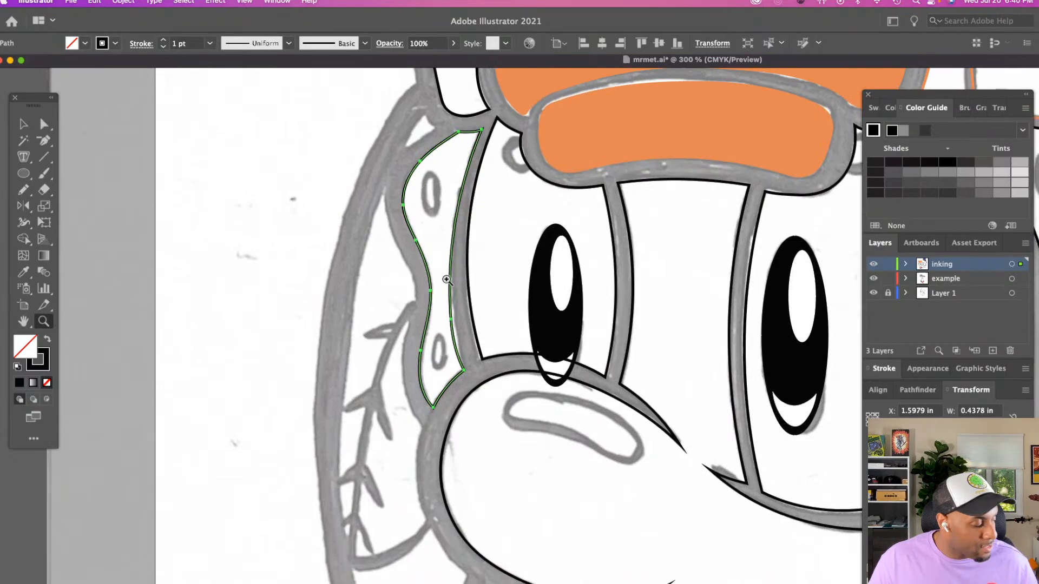
left_click(484, 282, "alt")
left_click(650, 455)
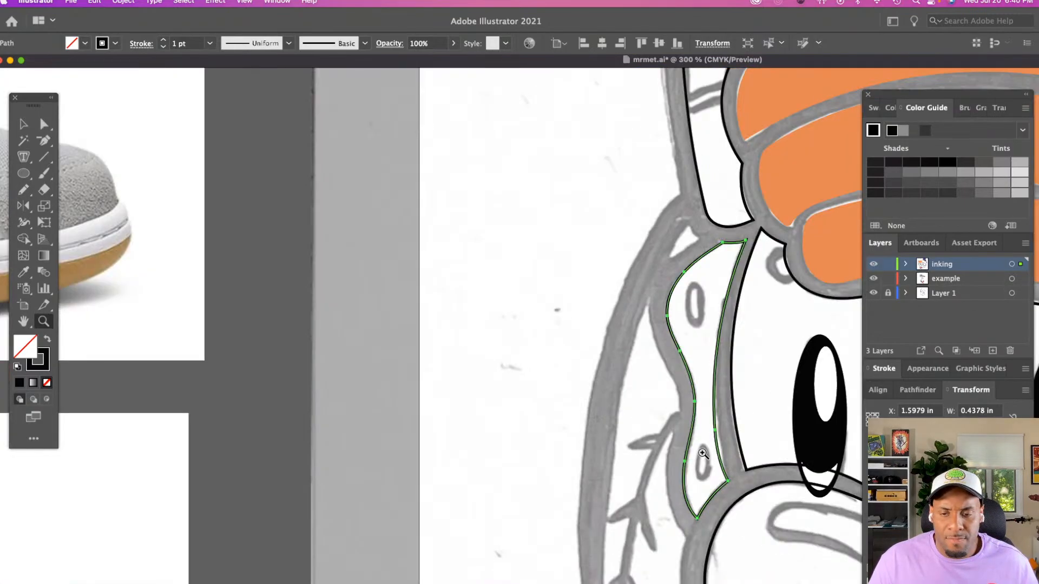
left_click(703, 454)
left_click(704, 454)
scroll(683, 430, "right", 5)
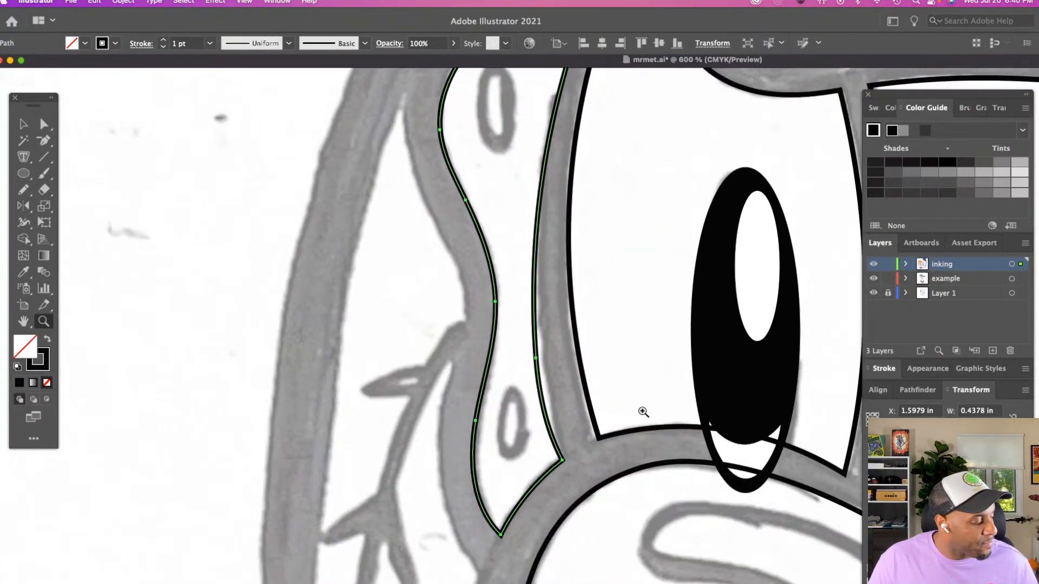
key("a")
left_click(535, 358)
left_click(535, 358)
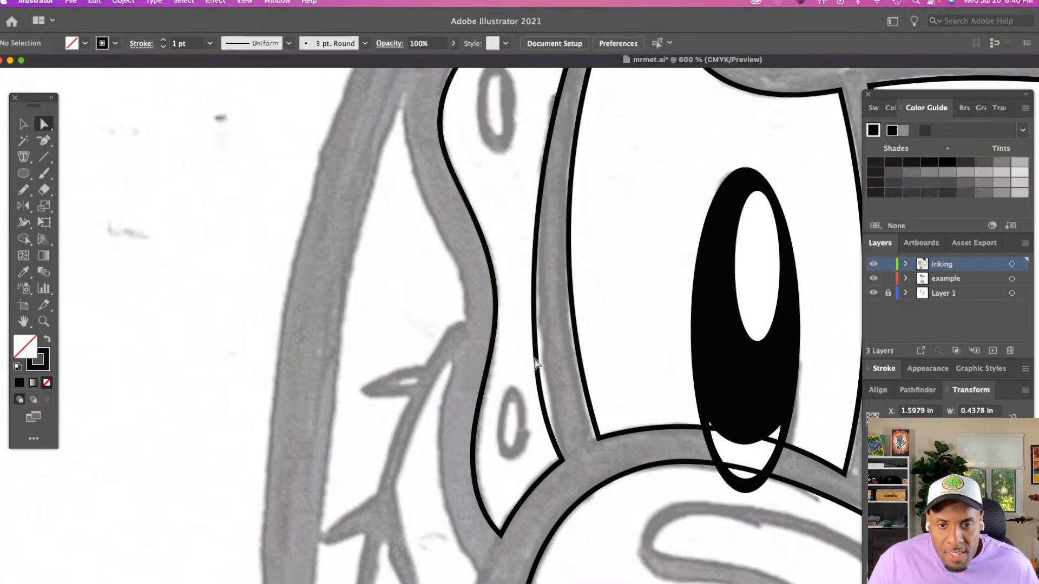
left_click(535, 359)
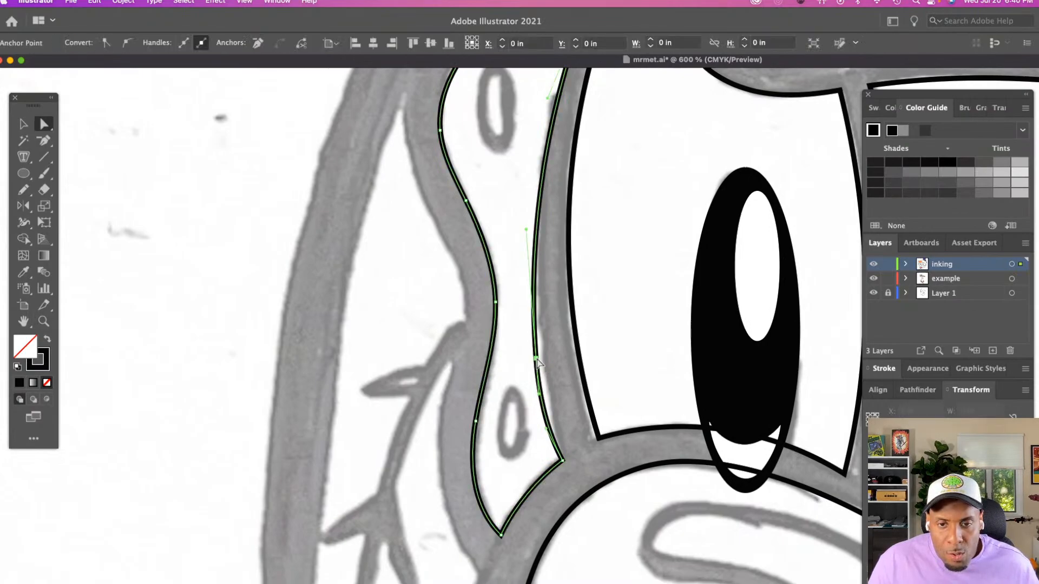
left_click(548, 433)
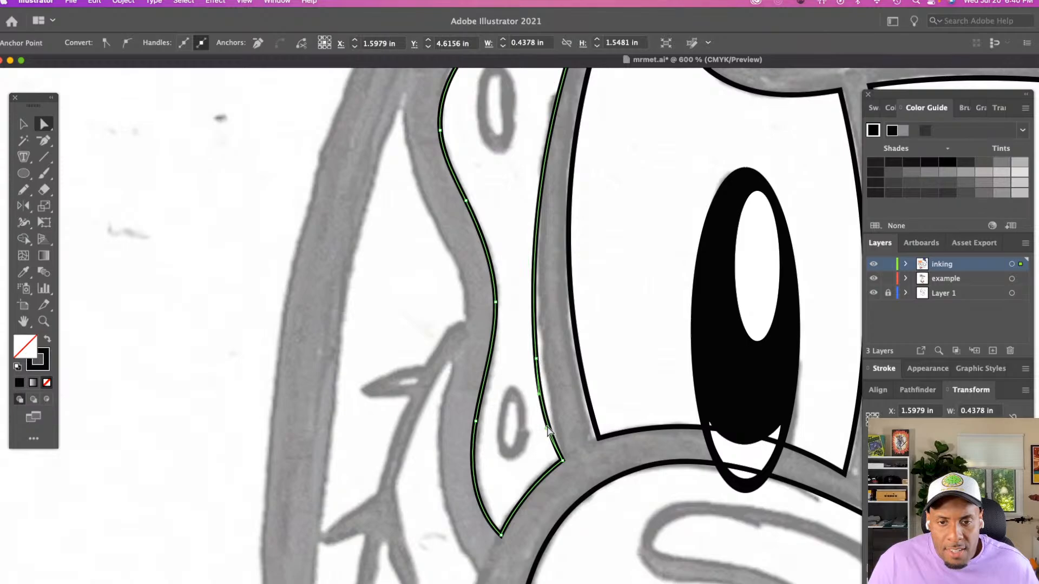
mouse_move(545, 428)
left_mouse_down()
mouse_move(564, 423)
mouse_move(554, 425)
left_mouse_up()
left_click(535, 359)
left_click_drag(535, 359, 540, 359)
left_click(553, 375)
Examine the inked outlines around the lace panel, nose and mouth for areas of the face still to trace
scroll(487, 398, "down", 1)
scroll(486, 401, "down", 1)
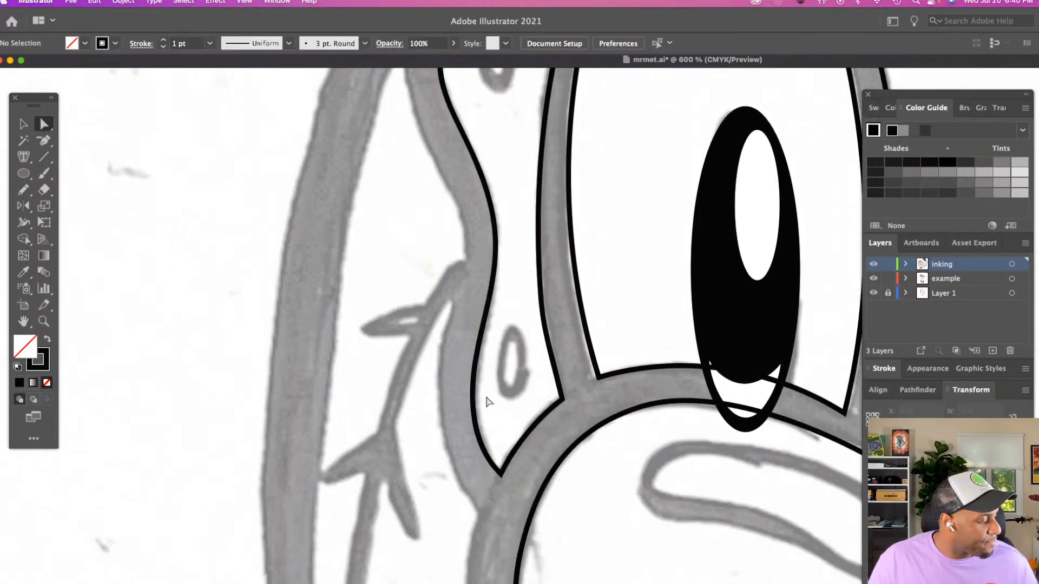
key("z")
left_click(494, 396, "alt")
left_click(724, 405, "alt")
left_click(724, 405, "alt")
scroll(659, 409, "down", 3)
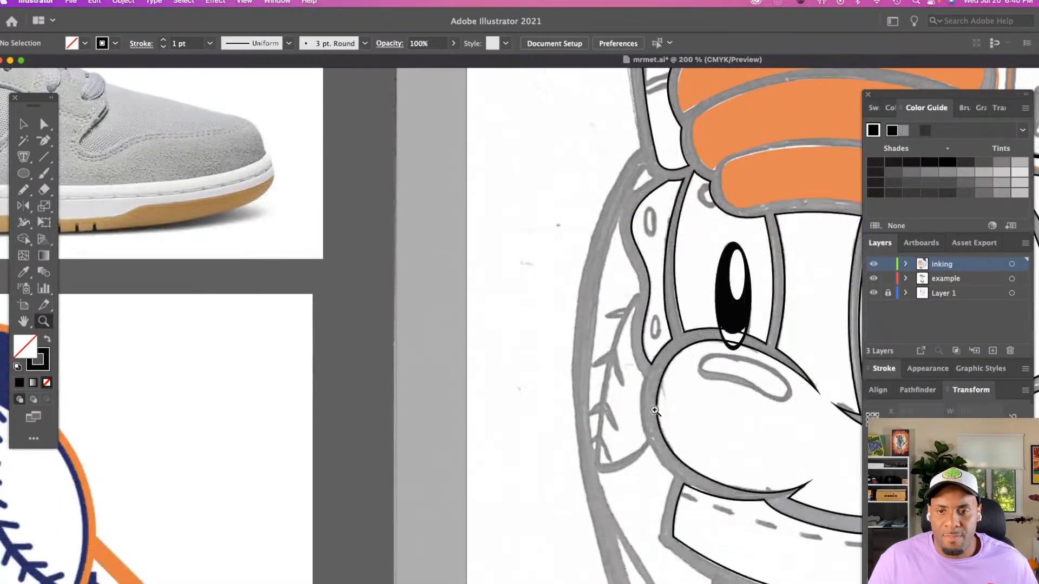
scroll(654, 409, "right", 4)
scroll(625, 398, "down", 2)
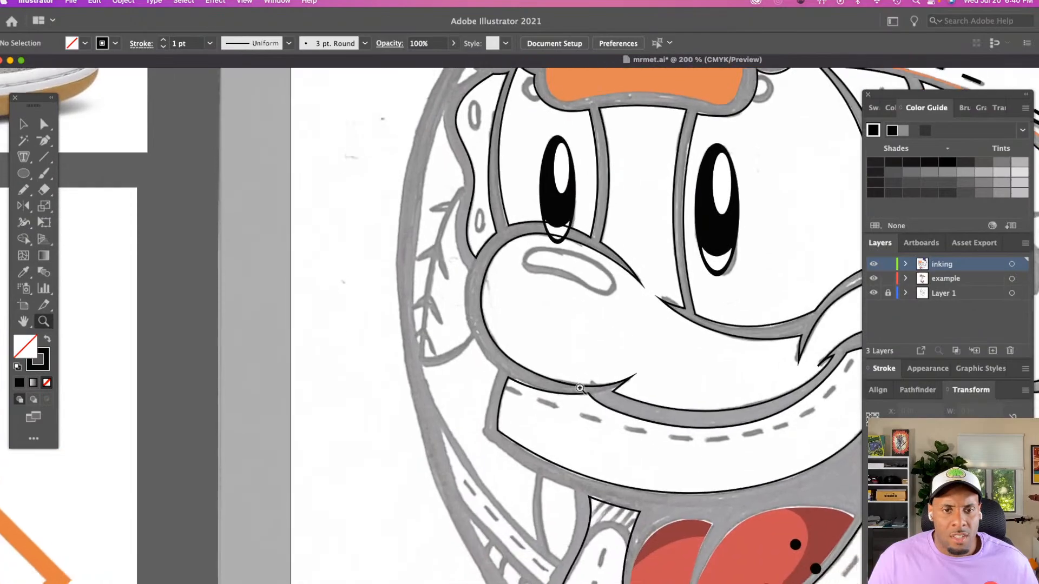
scroll(606, 395, "right", 2)
scroll(590, 391, "down", 2)
scroll(580, 388, "right", 3)
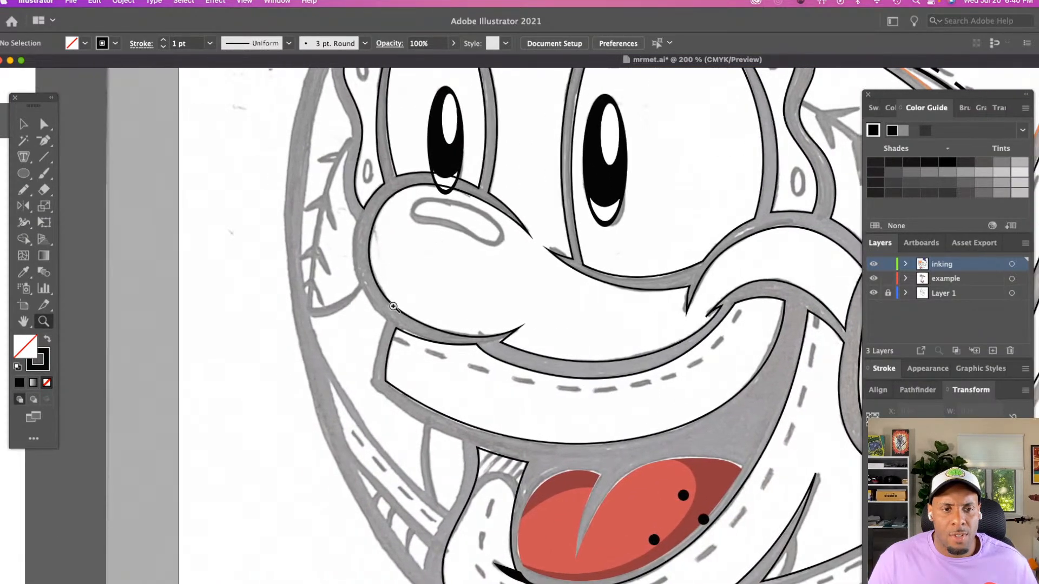
scroll(393, 307, "up", 3)
Trace the inner edge of the head's outer contour with the Pencil tool, from beside the lace panel down to the point below the cheek
left_click(433, 287)
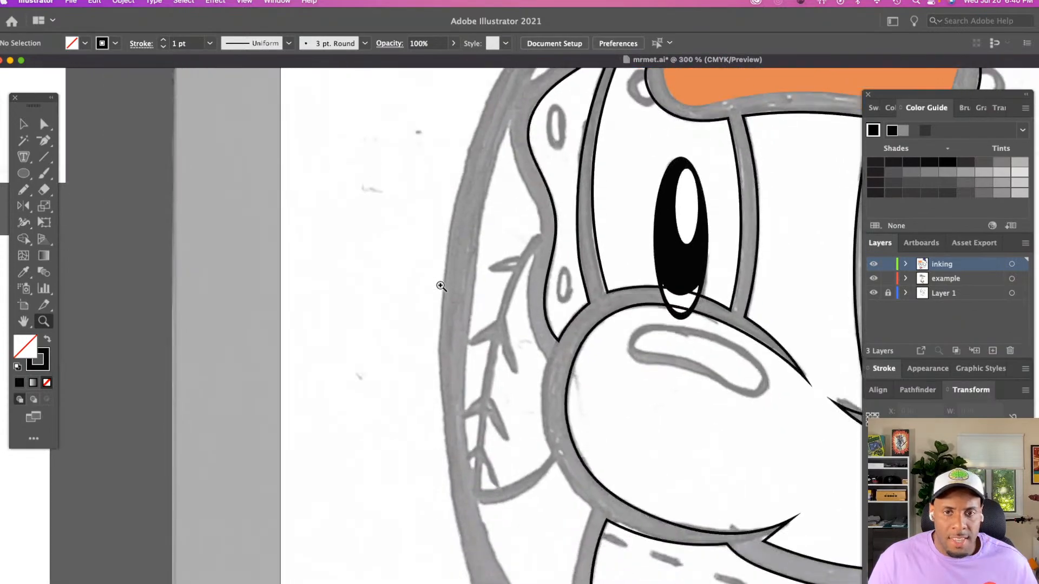
scroll(441, 286, "right", 3)
key("n")
scroll(440, 270, "down", 2)
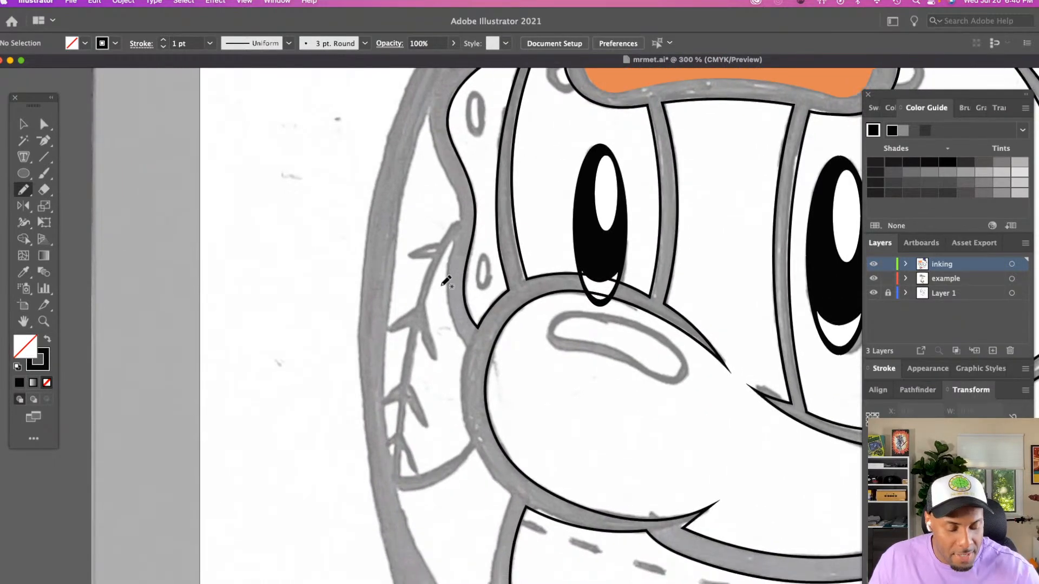
mouse_move(428, 80)
left_mouse_down()
mouse_move(396, 184)
mouse_move(383, 287)
mouse_move(385, 390)
mouse_move(407, 481)
left_mouse_up()
scroll(410, 481, "down", 5)
scroll(411, 483, "right", 2)
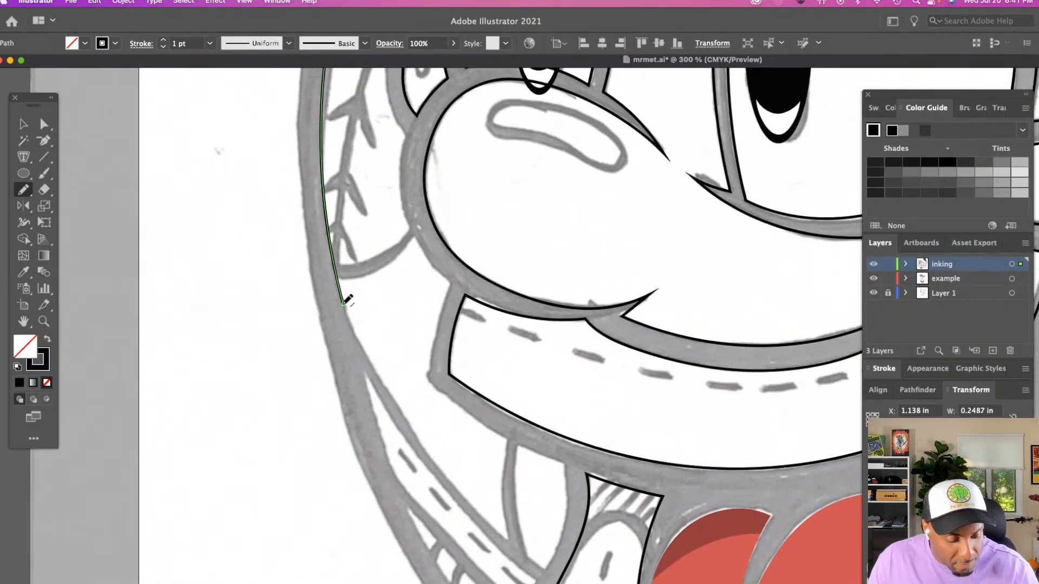
left_click_drag(353, 330, 381, 384)
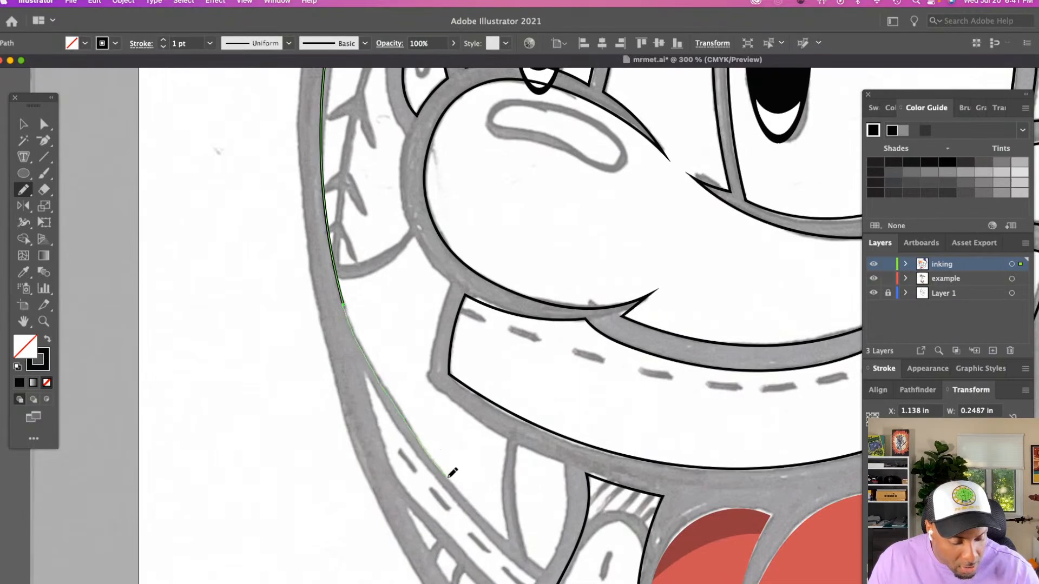
left_click_drag(543, 567, 544, 569)
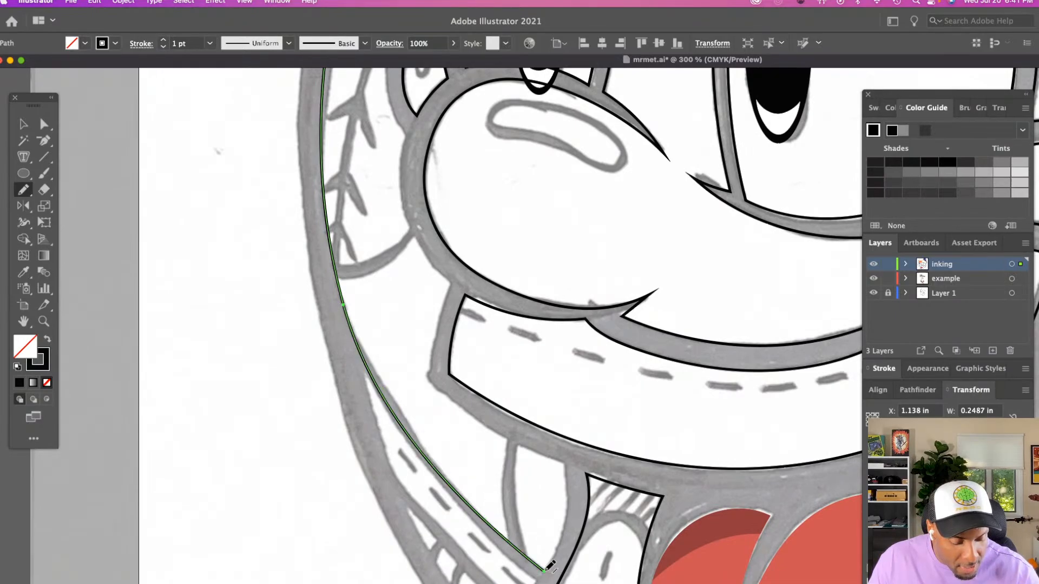
Trace the short cheek edge beside the mouth, plus the outer end and lower edge of the stitched band above it
mouse_move(563, 462)
left_mouse_down()
mouse_move(560, 551)
mouse_move(547, 567)
left_mouse_up()
scroll(548, 567, "up", 2)
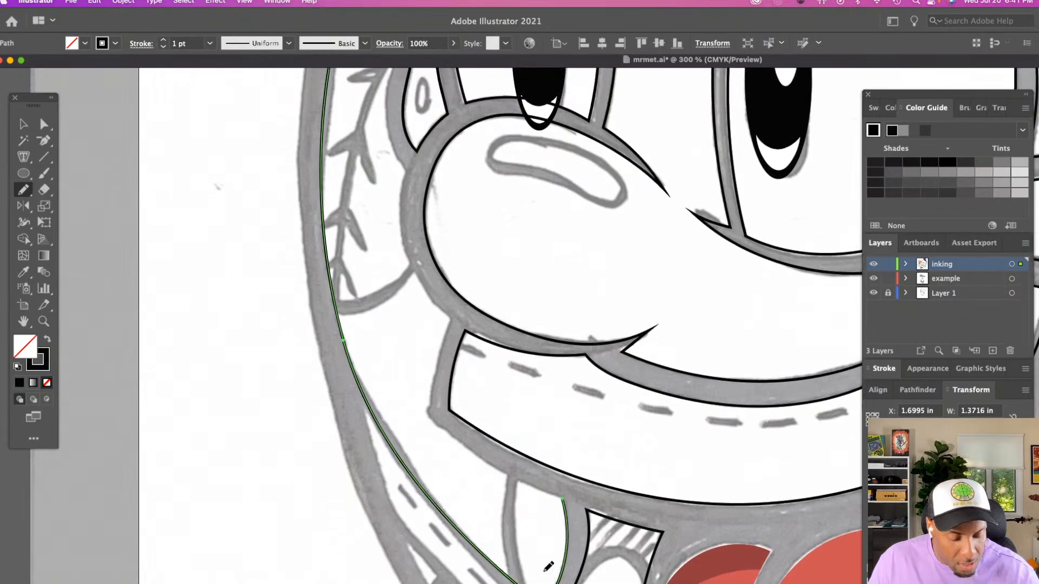
left_click_drag(451, 321, 428, 409)
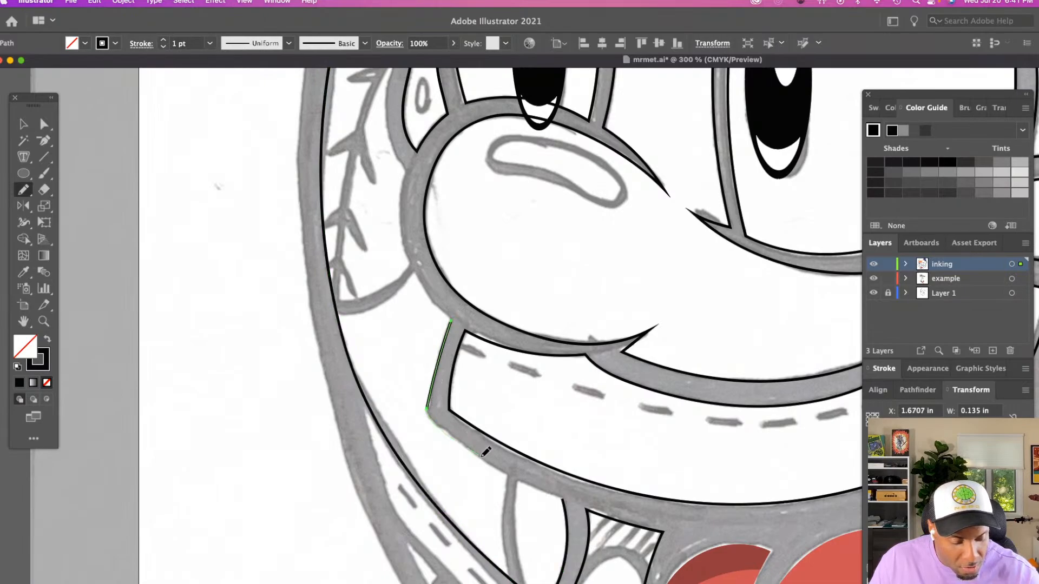
left_click_drag(562, 492, 568, 507)
Join the traced cheek edges into one path and slightly round its corner at the stitched band's outer end
key("a")
key("super+j")
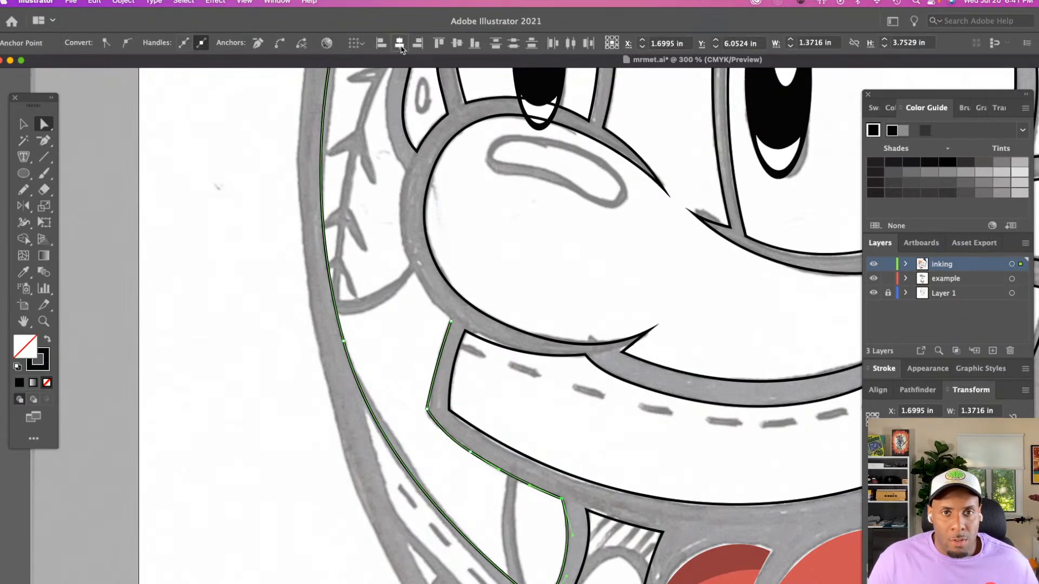
left_click(457, 46)
left_click(280, 43)
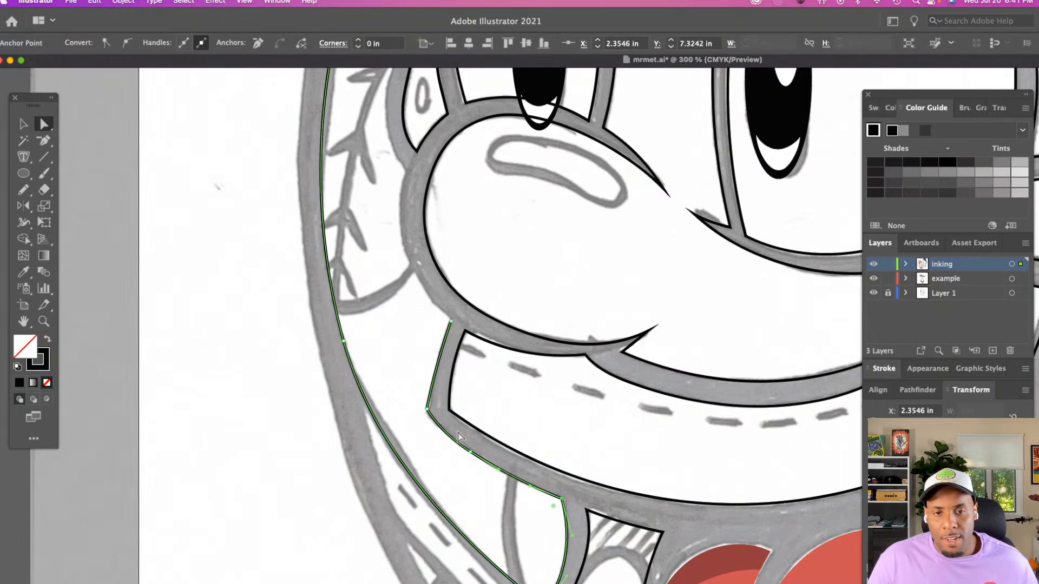
left_click(427, 409)
mouse_move(438, 408)
left_mouse_down()
mouse_move(447, 404)
mouse_move(443, 411)
left_mouse_up()
left_click(504, 395)
Extend the cheek path from its open end at the stitched band up along the nose's outer side to the lace panel's lower tip
scroll(457, 336, "up", 3)
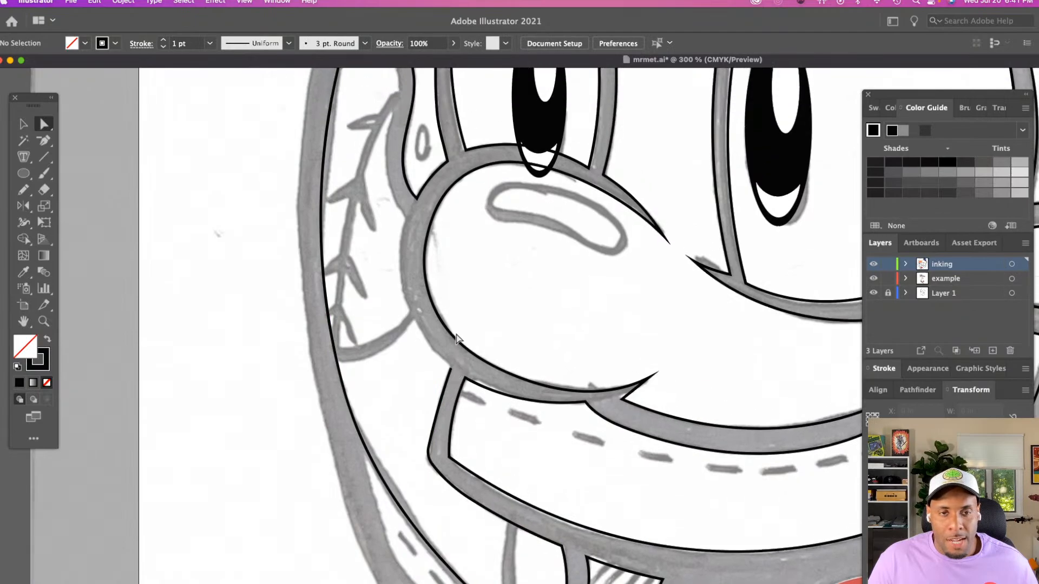
left_click(451, 371)
key("n")
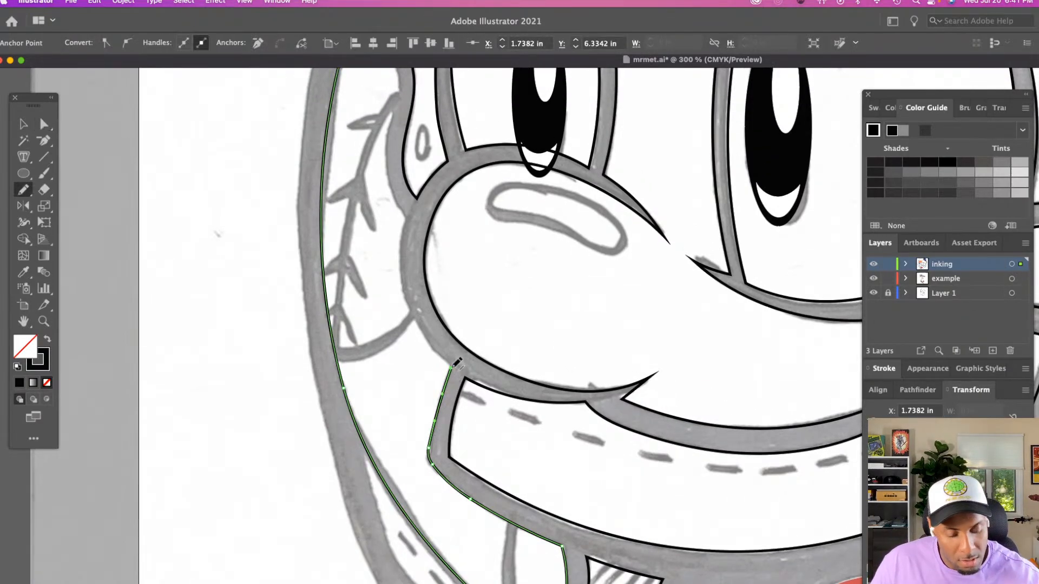
mouse_move(409, 218)
left_mouse_down()
mouse_move(408, 306)
mouse_move(454, 367)
left_mouse_up()
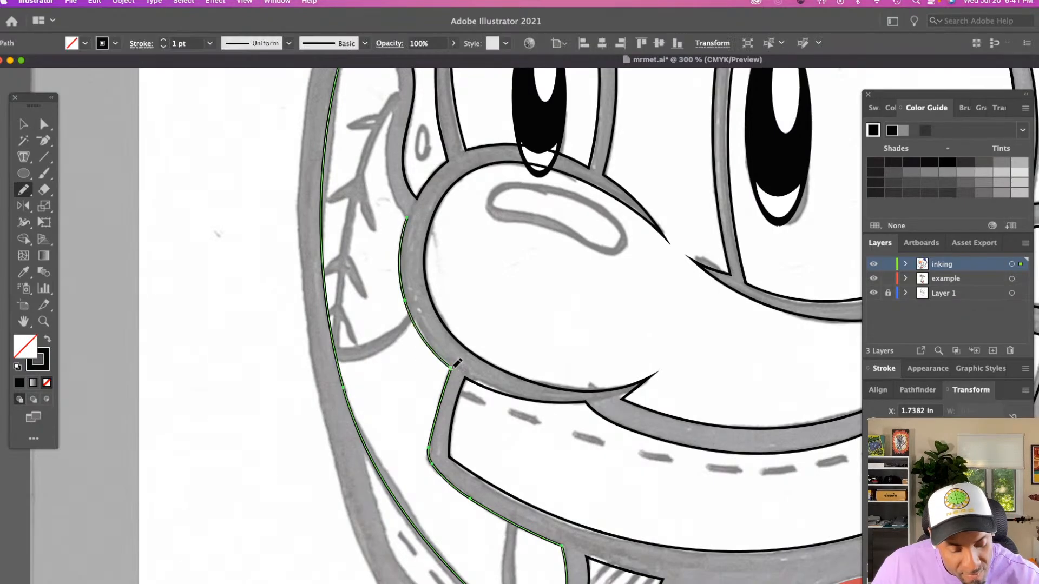
scroll(454, 366, "up", 5)
scroll(457, 363, "up", 2)
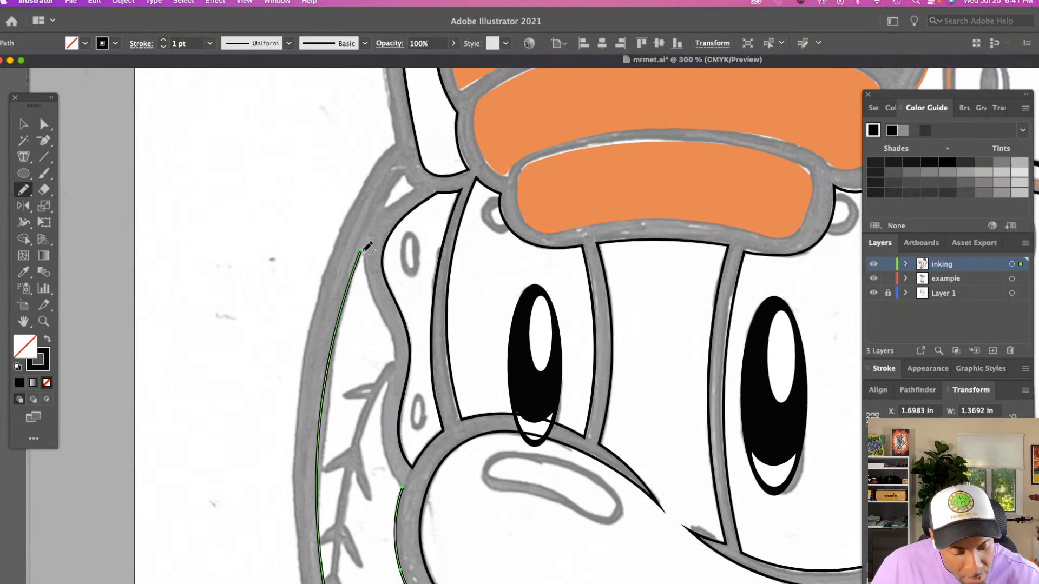
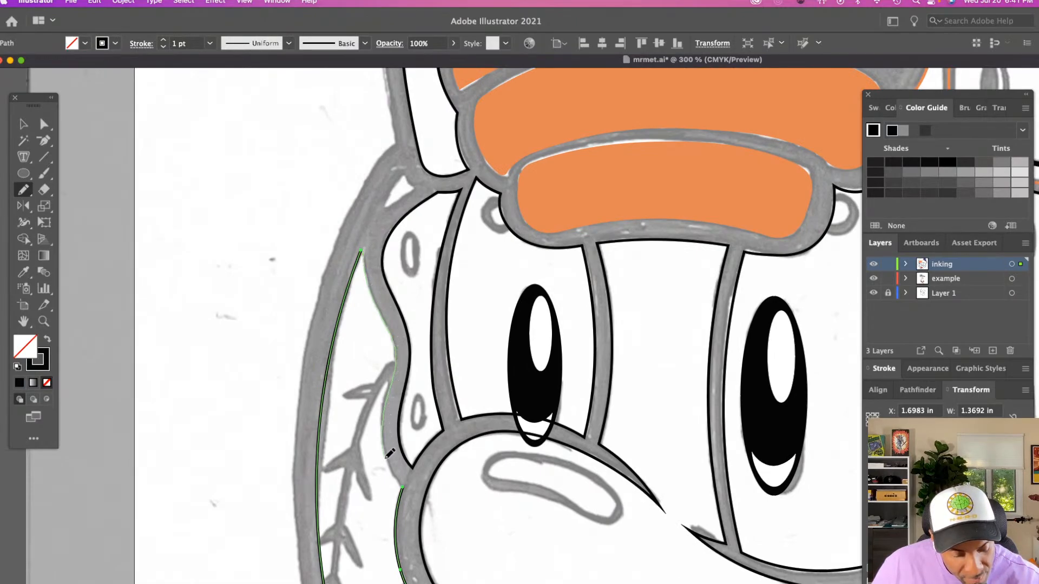
Close the cheek outline along the lace panel's wavy outer edge with the Pencil tool, and slightly reposition the outline's upper tip anchor
left_click_drag(399, 476, 402, 486)
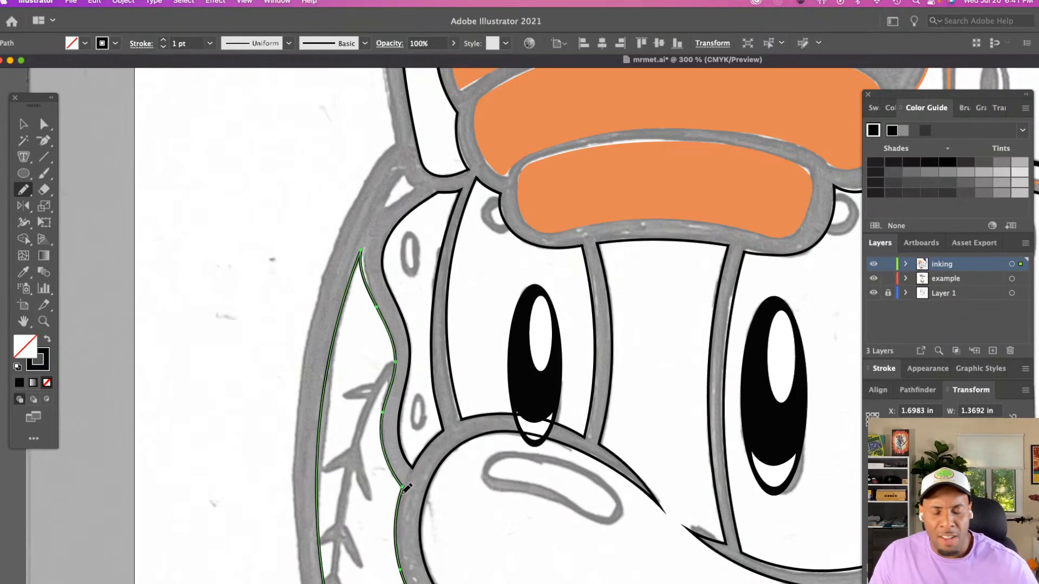
key("a")
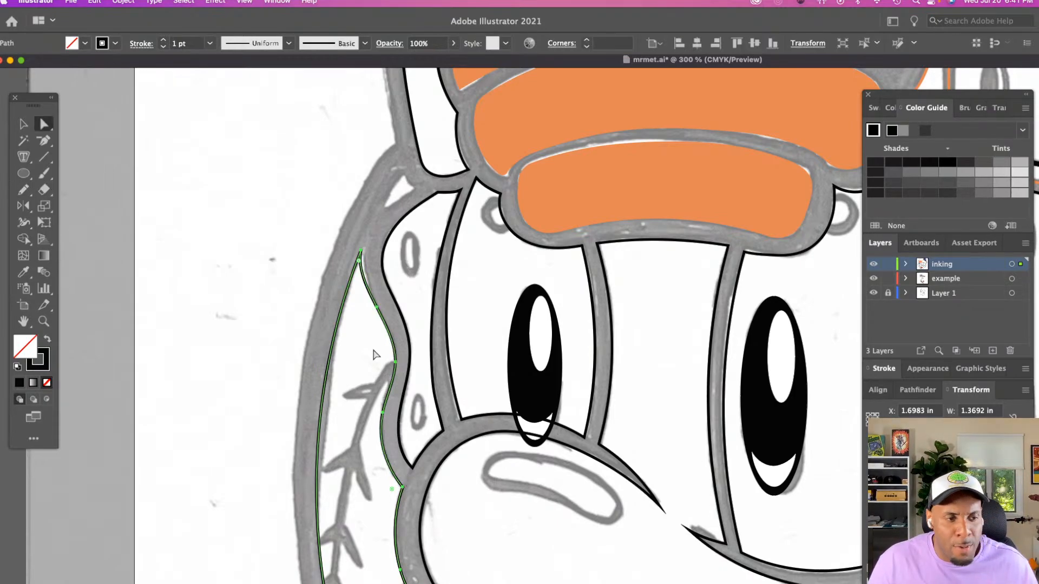
left_click(360, 251)
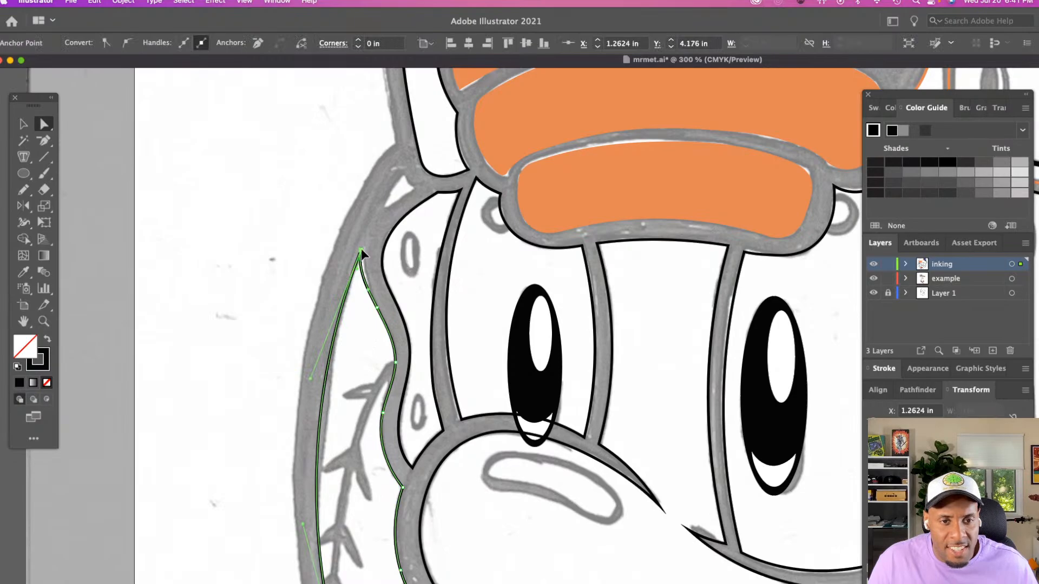
scroll(335, 386, "down", 5)
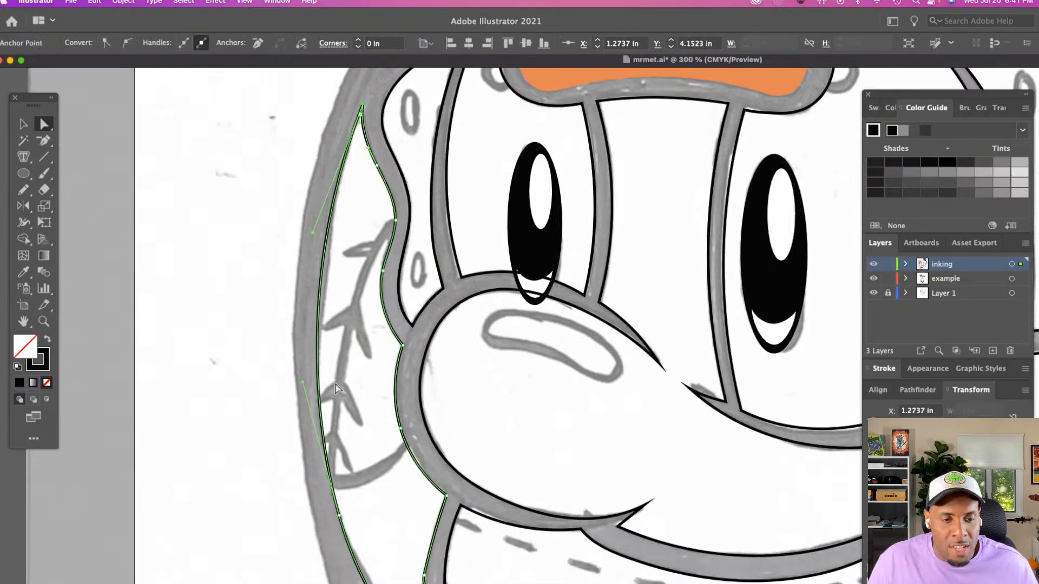
scroll(335, 326, "down", 5)
left_click(362, 351)
Adjust the direction handles on the lower and upper parts of the cheek outline's outer curve to refine its shape against the sketch
scroll(361, 352, "down", 6)
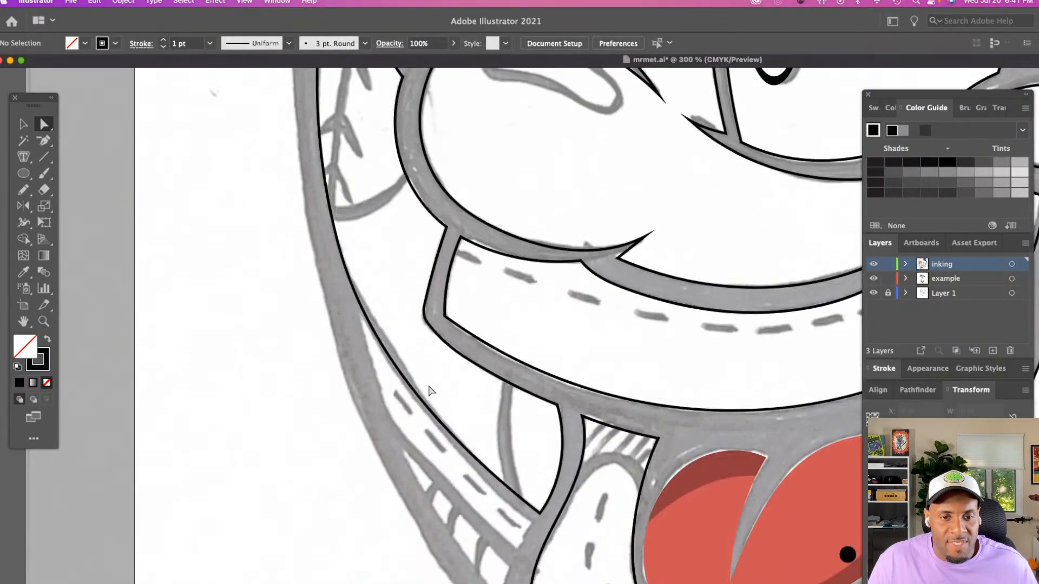
left_click(370, 327)
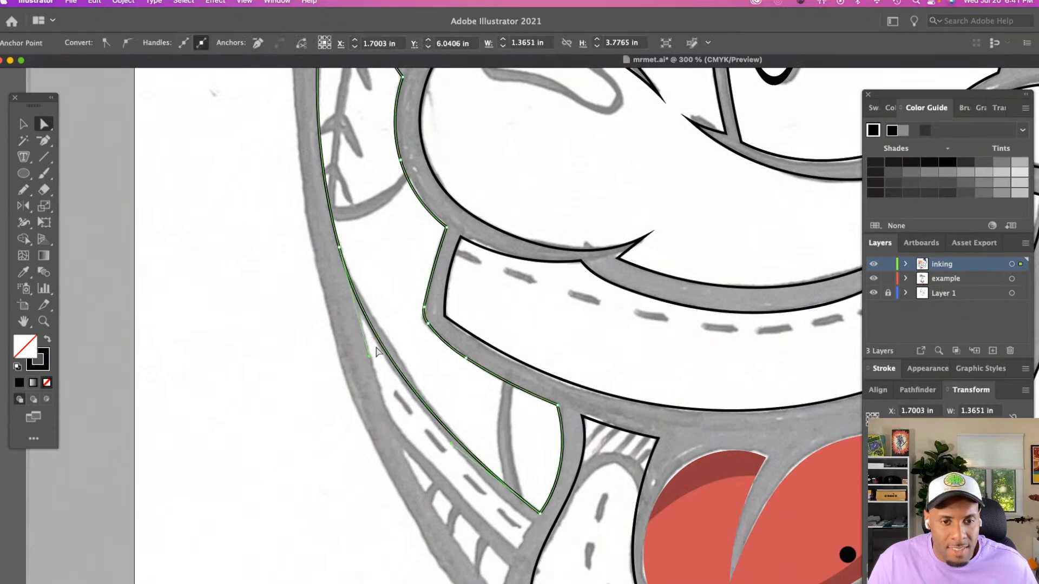
left_click_drag(368, 355, 366, 342)
left_click(378, 294)
scroll(379, 298, "up", 8)
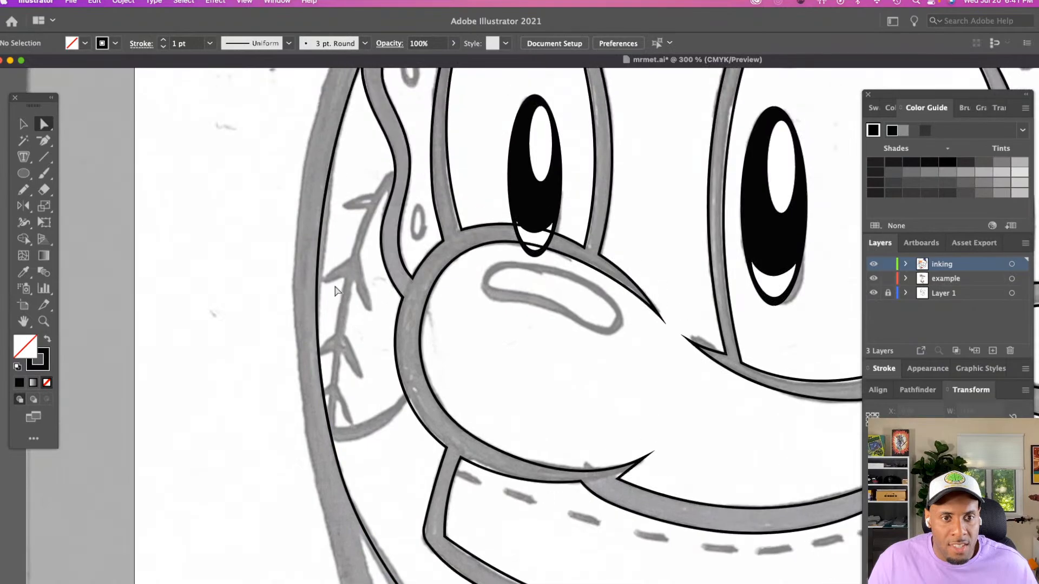
left_click(310, 209)
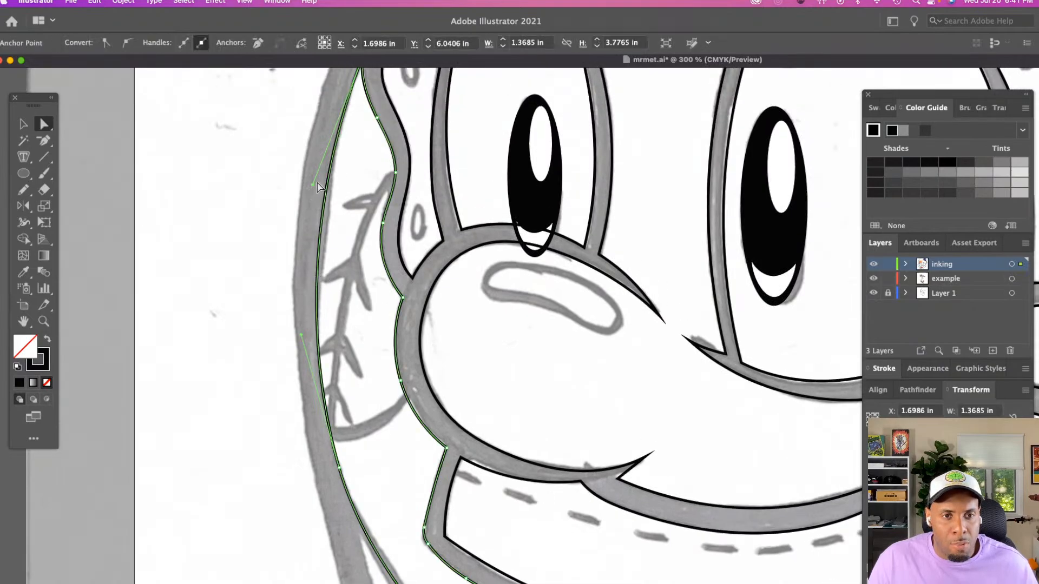
left_click(321, 184)
left_click(325, 195)
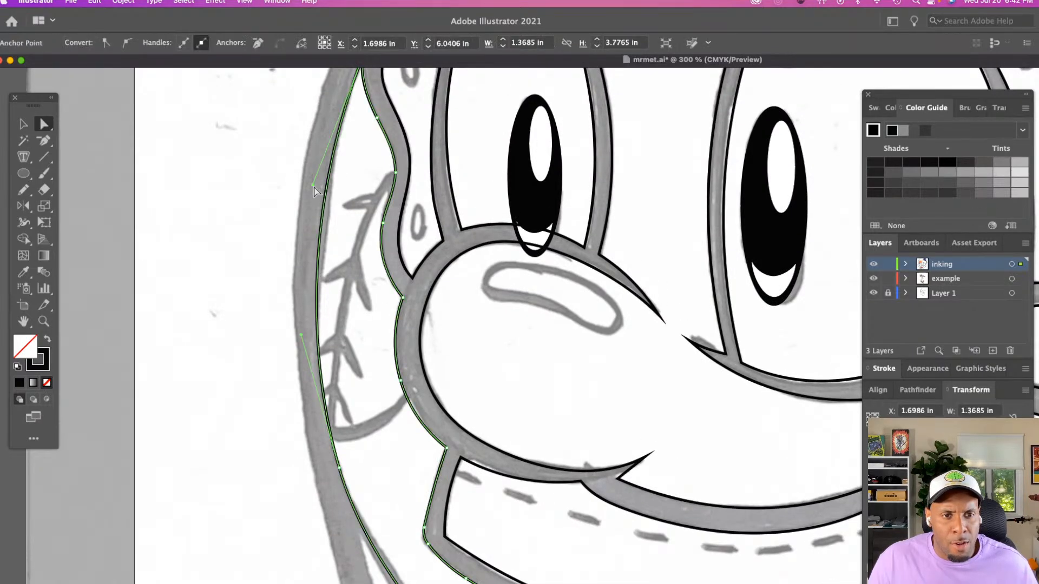
left_click_drag(312, 185, 319, 184)
left_click(336, 249)
Trace the outer edge of the narrow stitched strip below the cheek with the Pencil tool, from its upper tip to its lower point
scroll(335, 249, "down", 10)
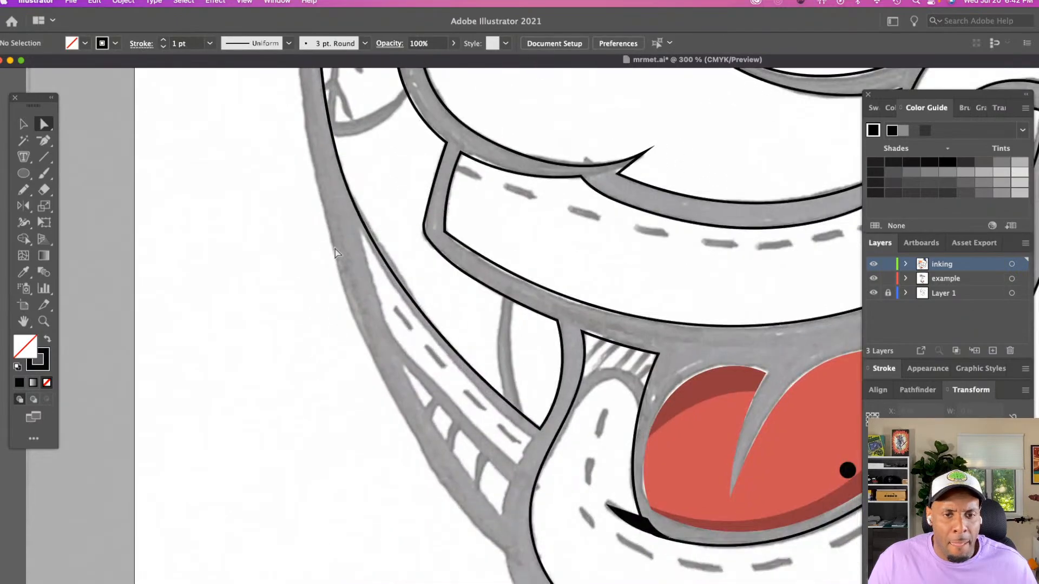
key("z")
left_click(413, 281)
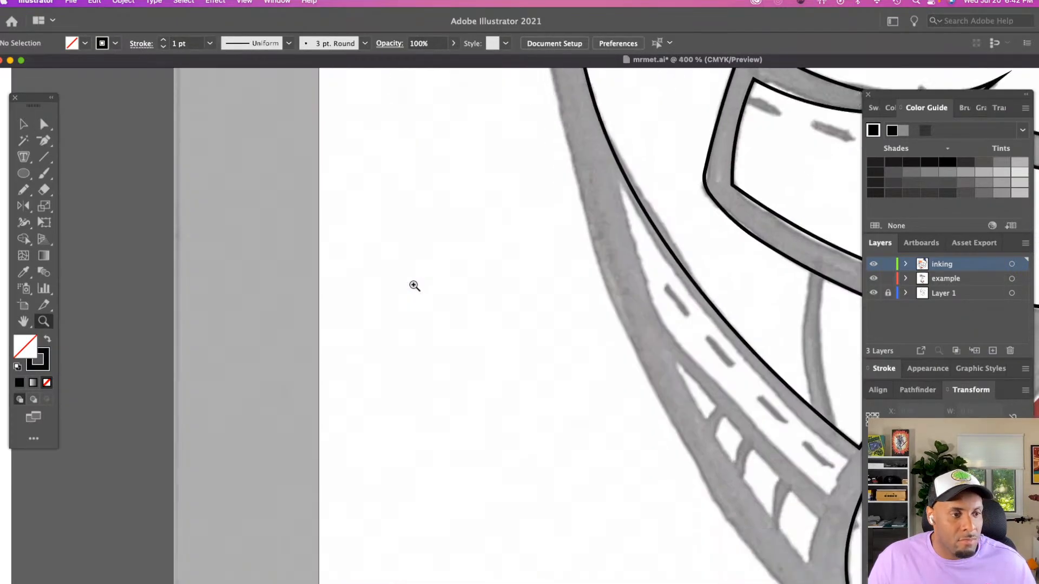
scroll(414, 282, "up", 4)
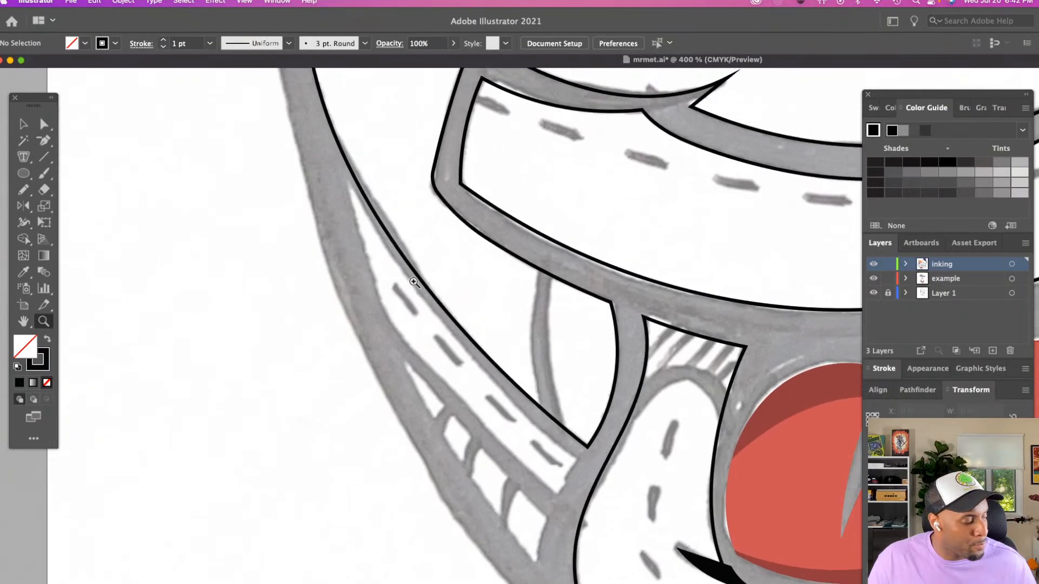
key("n")
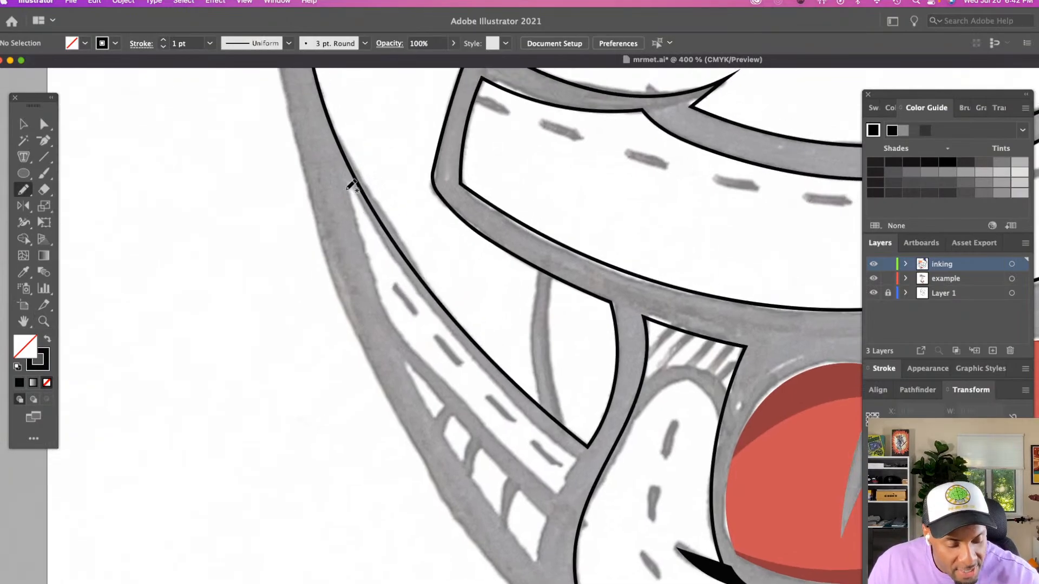
mouse_move(348, 187)
left_mouse_down()
mouse_move(379, 304)
mouse_move(459, 449)
left_mouse_up()
left_click_drag(517, 534, 537, 564)
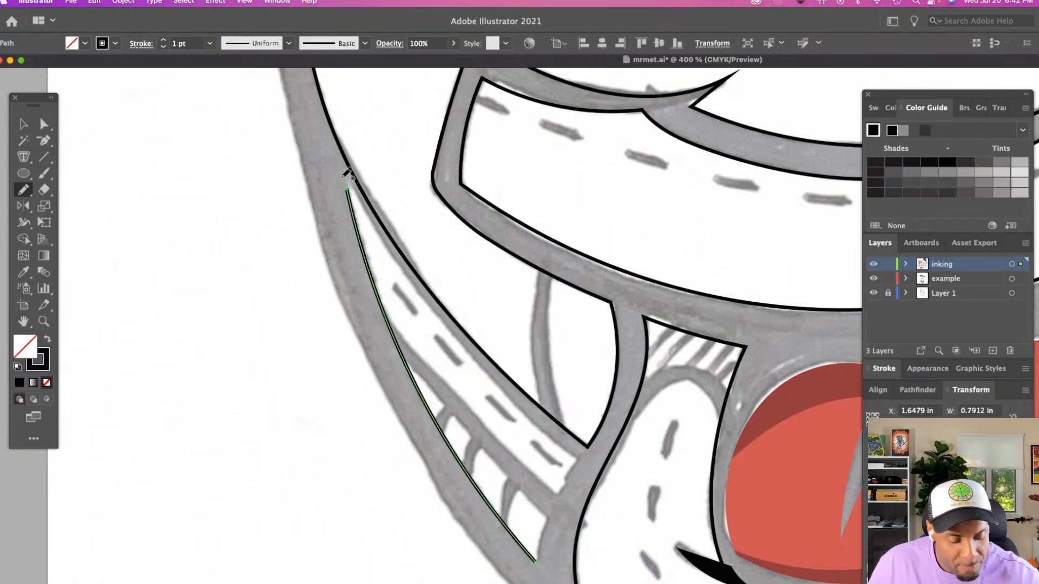
Trace the stitched strip's inner edge and its end beside the mouth to close the outline, then extend the upper tip slightly
mouse_move(354, 199)
left_mouse_down()
mouse_move(439, 326)
mouse_move(503, 391)
left_mouse_up()
left_click_drag(576, 456, 564, 487)
left_click_drag(541, 543, 537, 563)
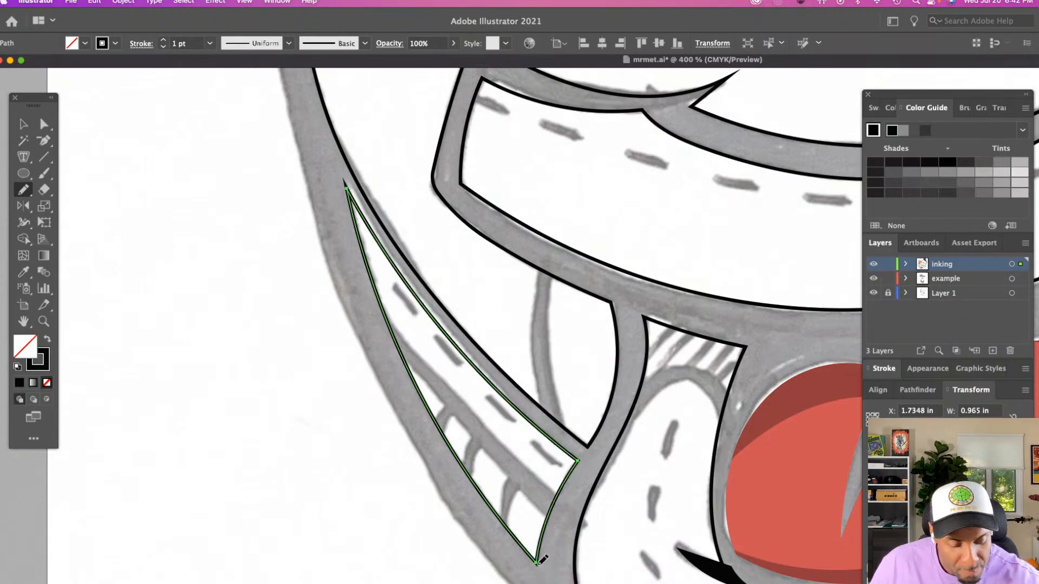
key("a")
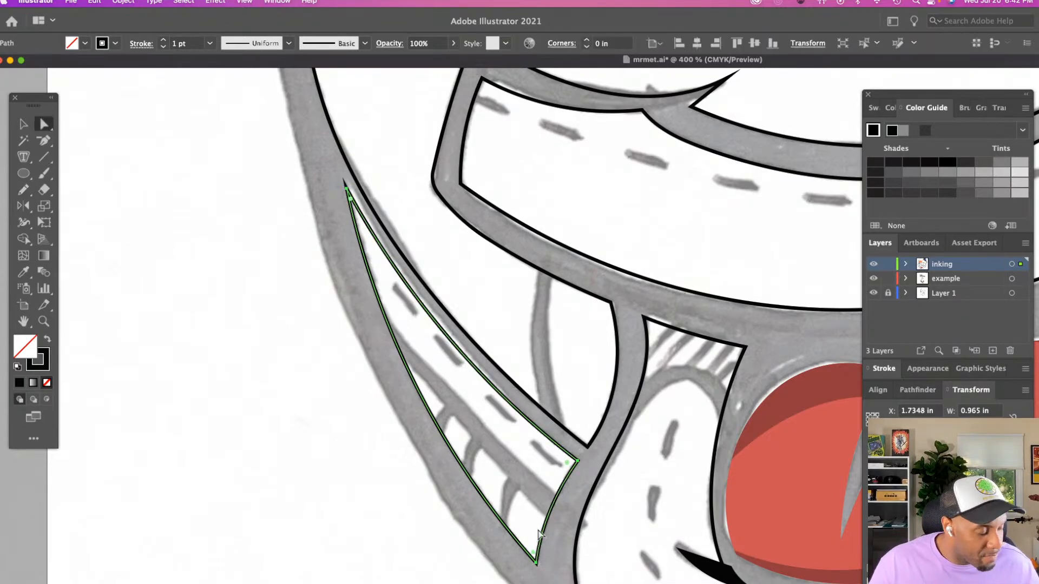
left_click_drag(347, 189, 346, 182)
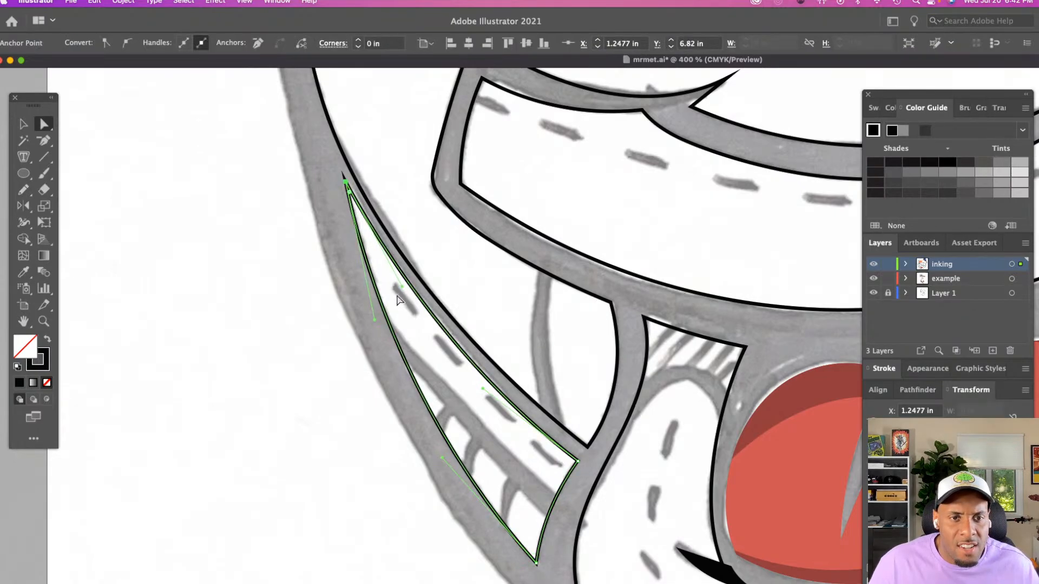
left_click(389, 373)
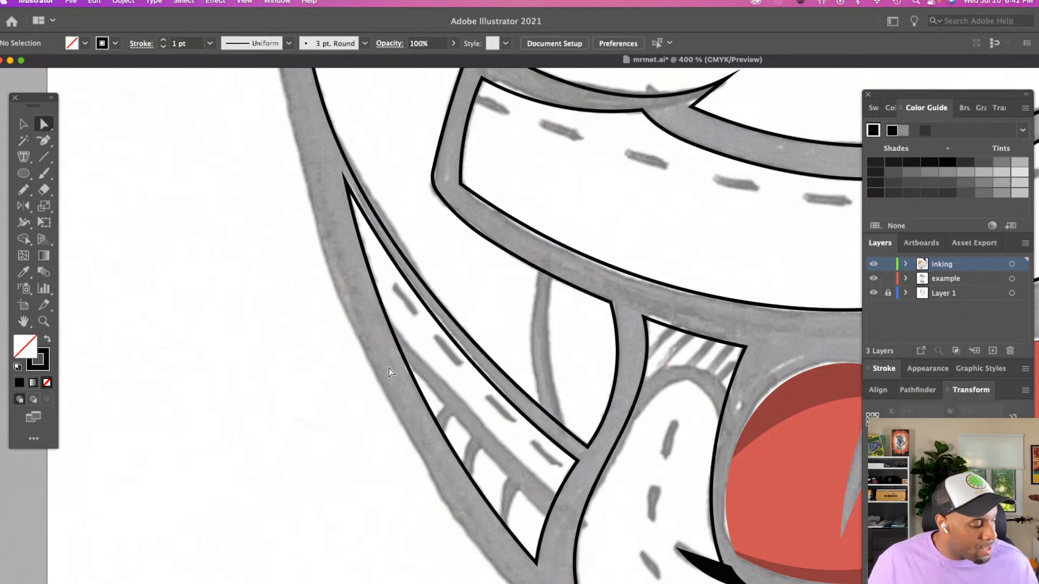
key("n")
left_click_drag(379, 322, 564, 520)
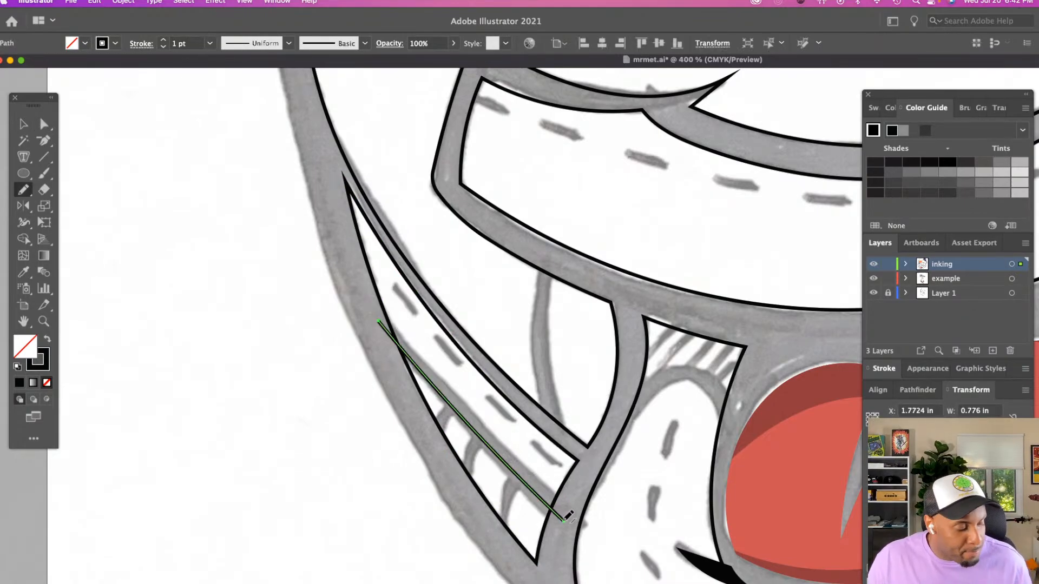
key("Delete")
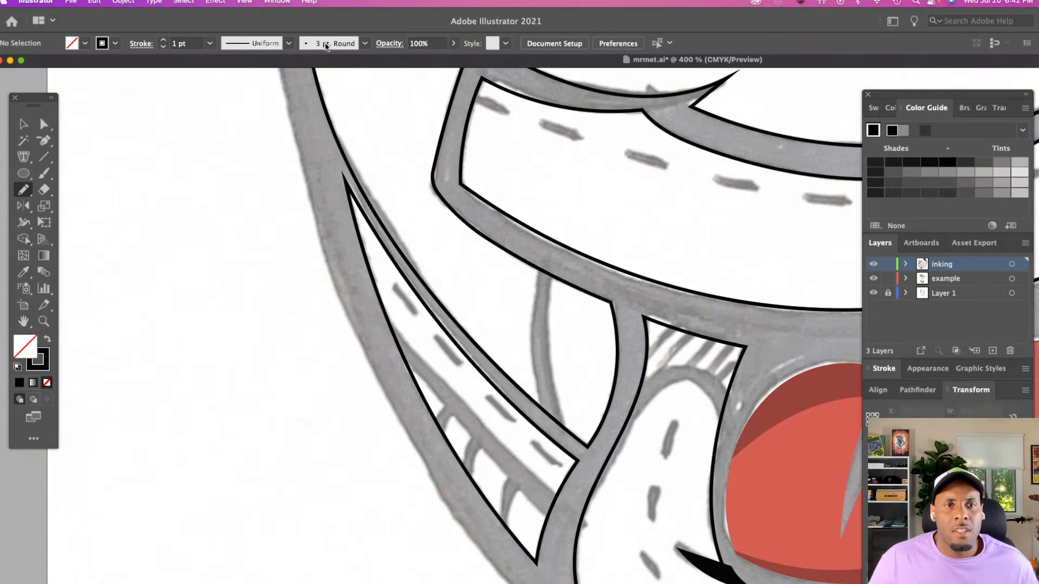
Start a new calligraphic brush with its size controlled by Pressure and set to 4 pt
left_click(326, 45)
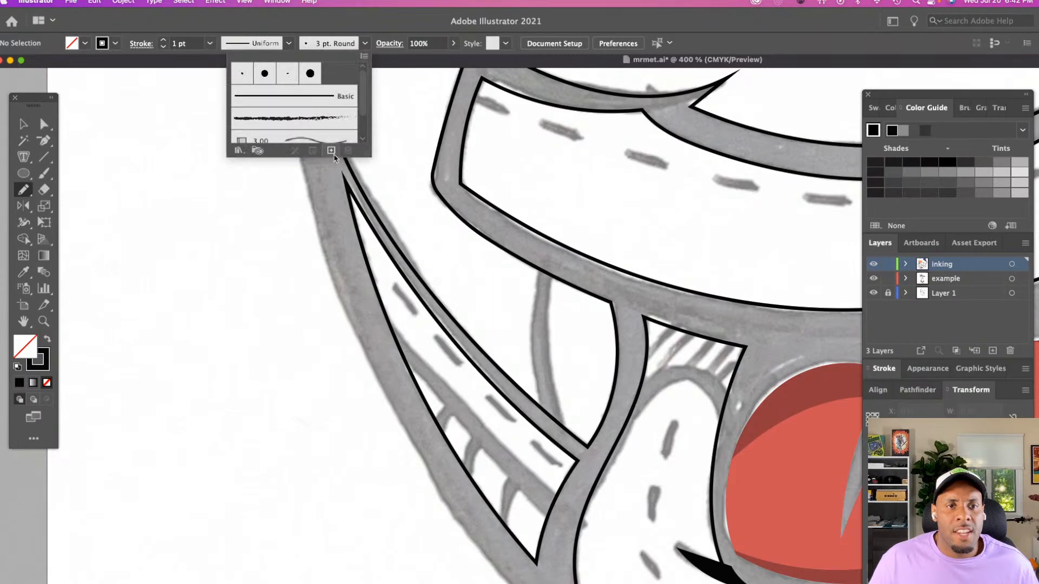
left_click(331, 151)
left_click(222, 233)
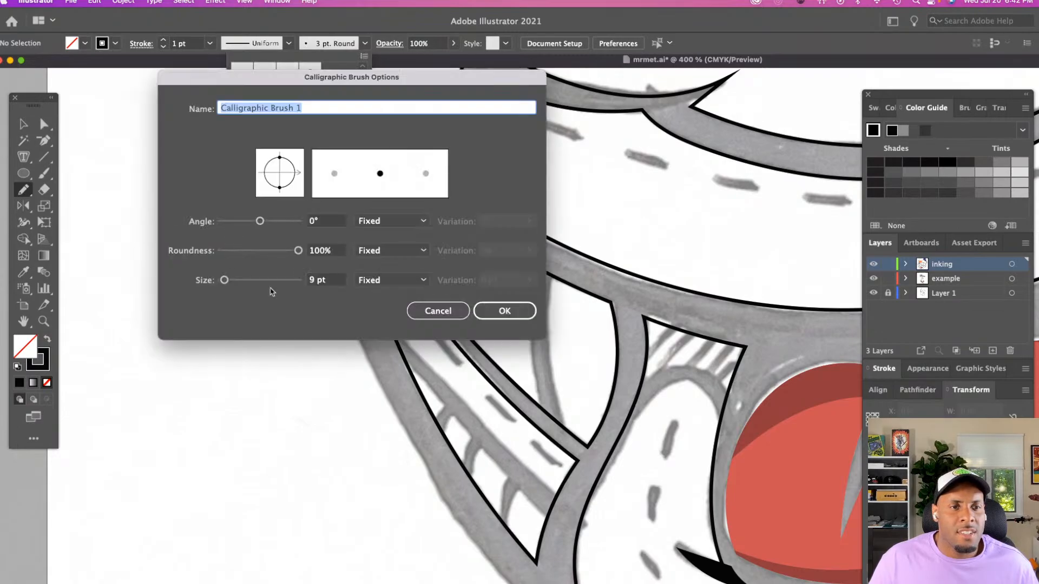
left_click(375, 283)
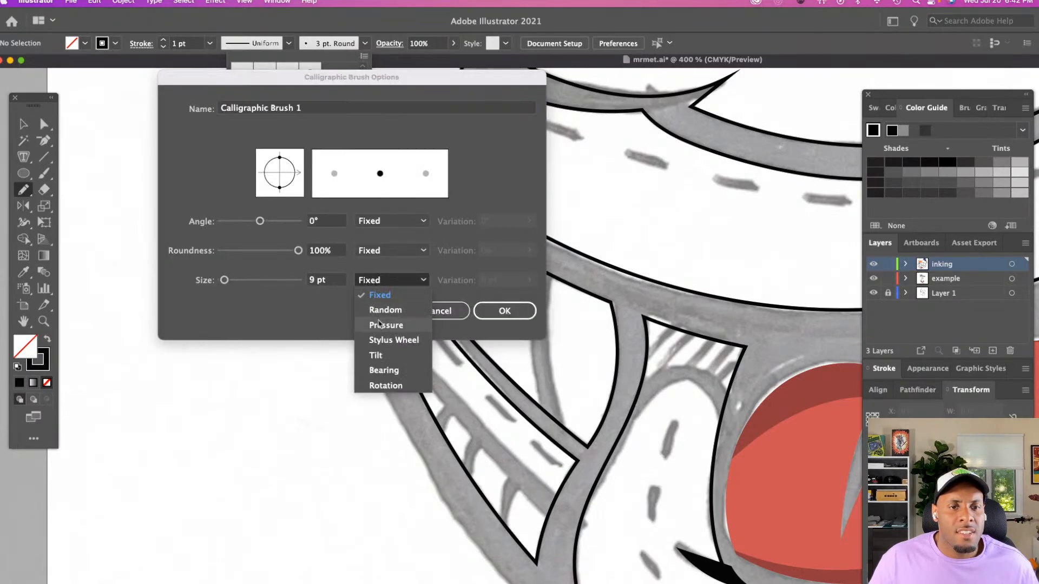
left_click(380, 325)
left_click(326, 279)
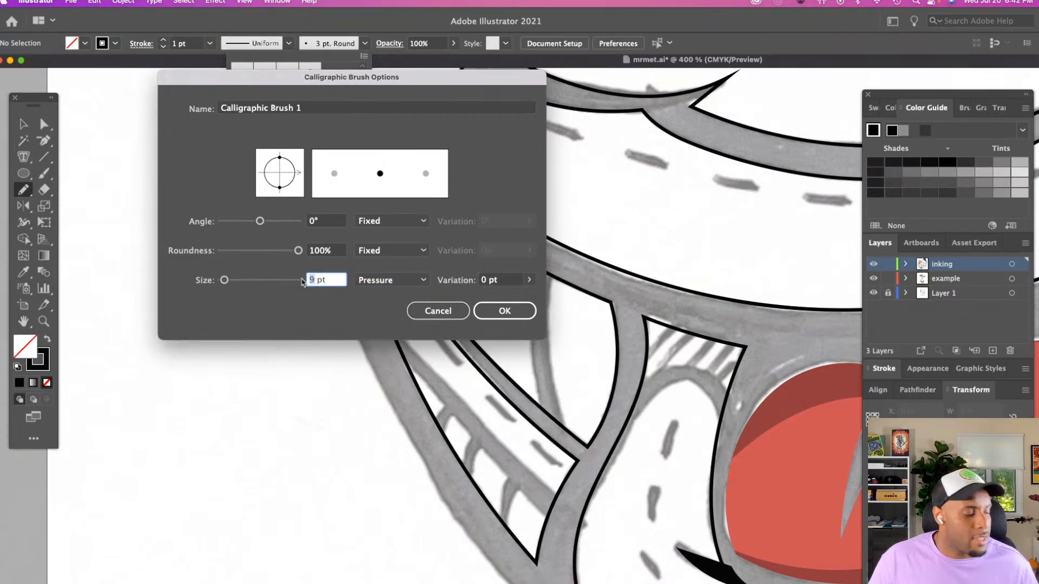
type("4")
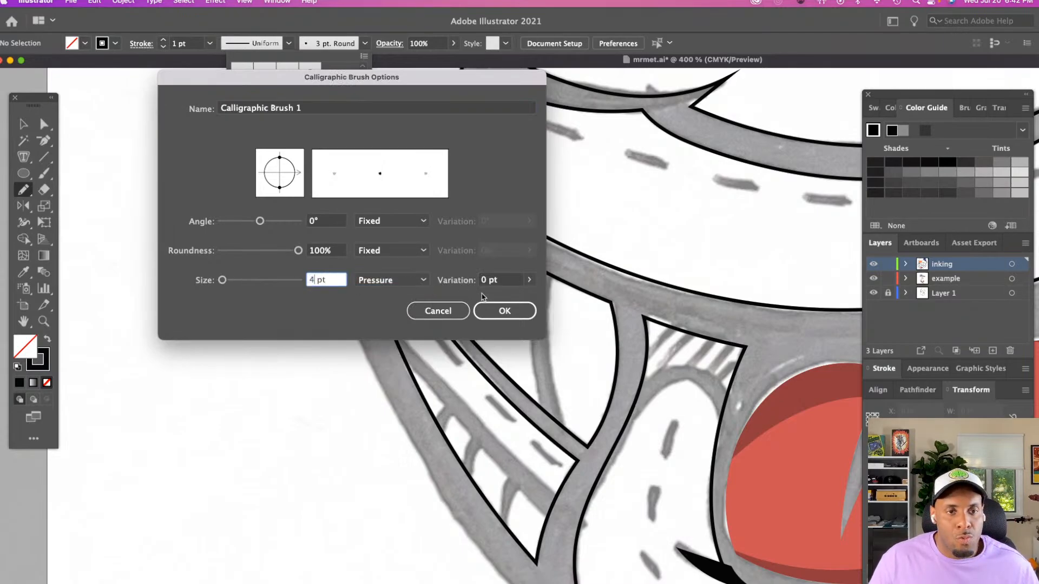
Set the new calligraphic brush's size to 5 pt with a 3 pt pressure variation, and create it
left_click(530, 280)
left_click_drag(478, 297, 555, 296)
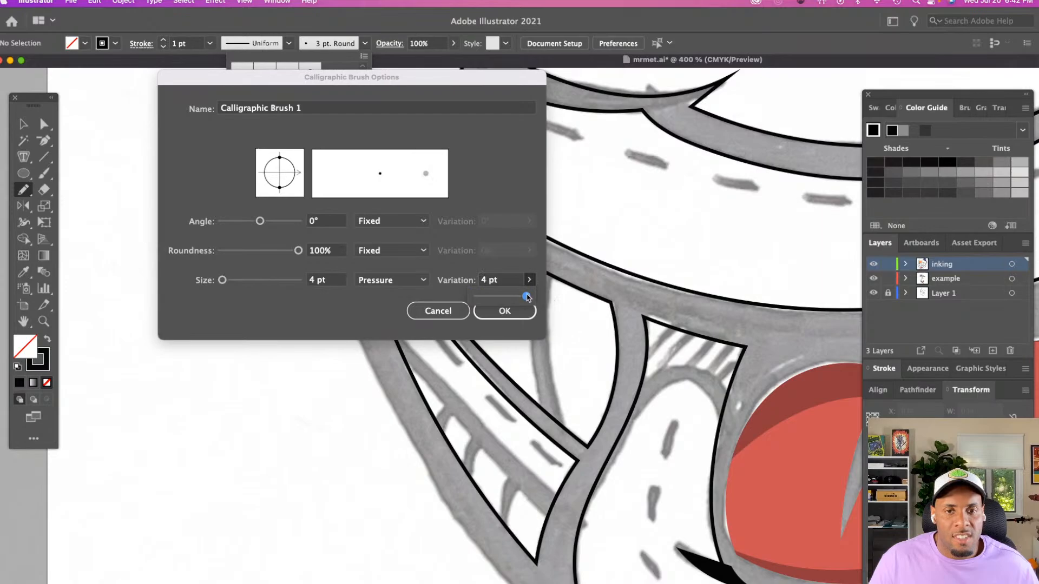
left_click_drag(528, 298, 498, 299)
left_click(313, 280)
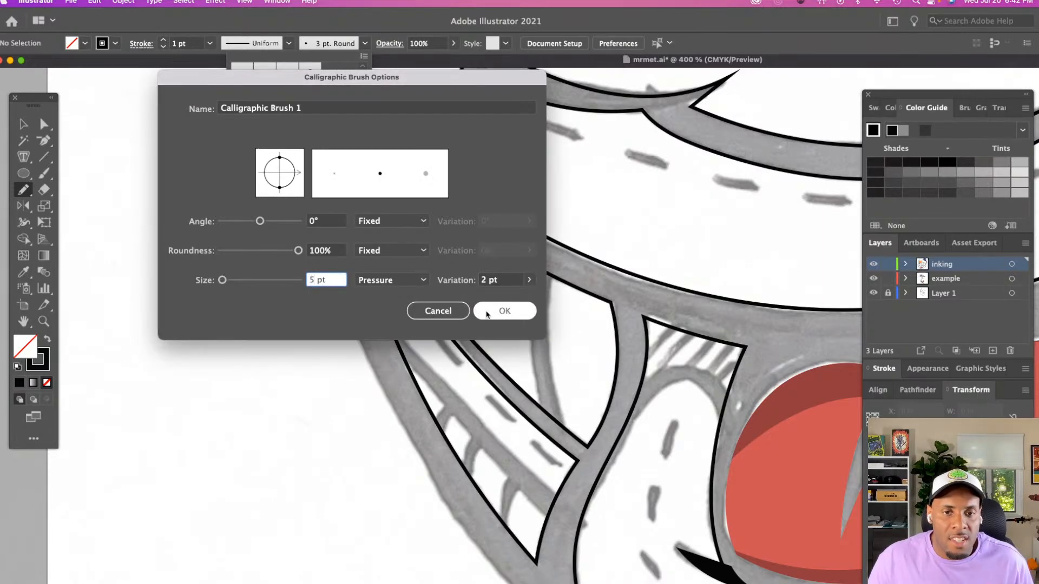
left_click(487, 282)
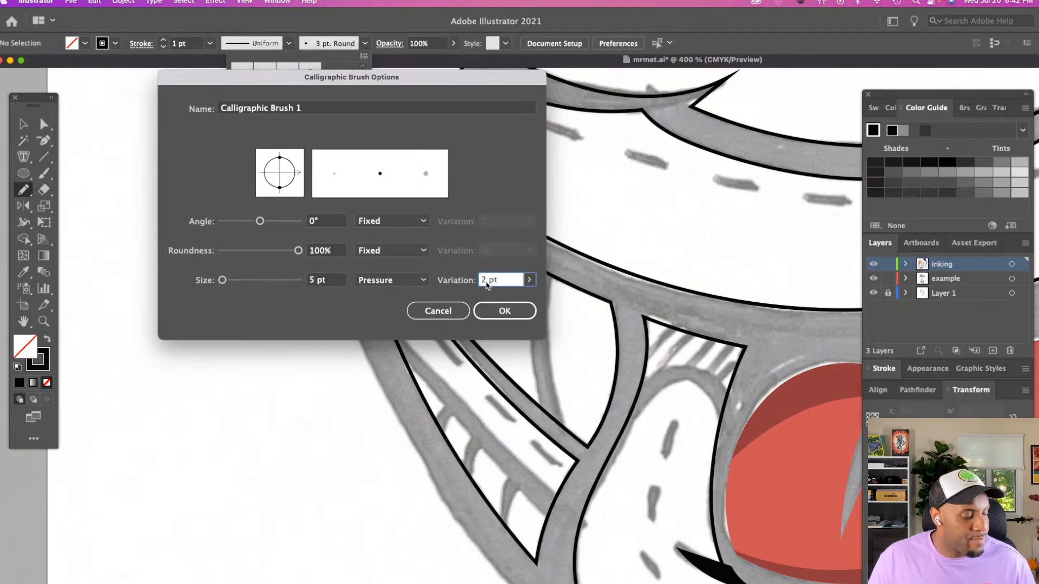
left_click(504, 311)
left_click(331, 322)
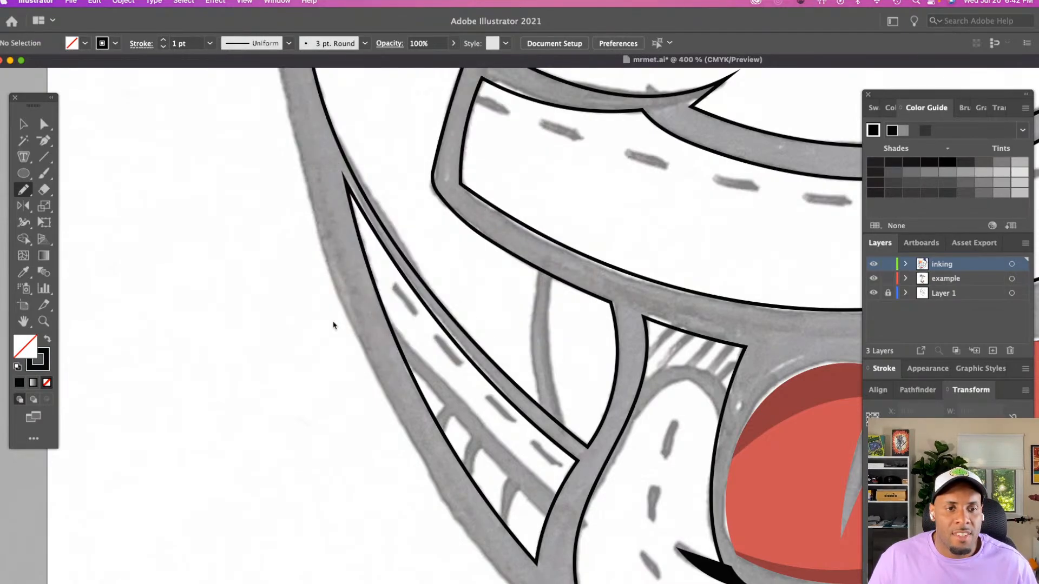
Paint two test strokes with the new calligraphic brush in the blank area beside the head, and undo both
key("b")
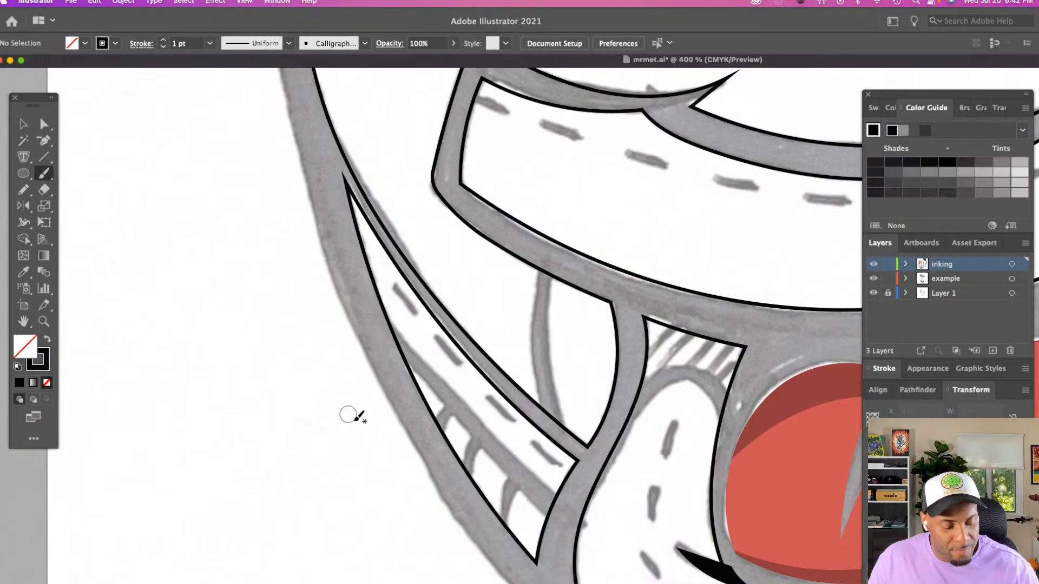
mouse_move(352, 427)
left_mouse_down()
mouse_move(273, 459)
mouse_move(143, 349)
left_mouse_up()
mouse_move(314, 267)
left_mouse_down()
mouse_move(279, 218)
mouse_move(116, 109)
left_mouse_up()
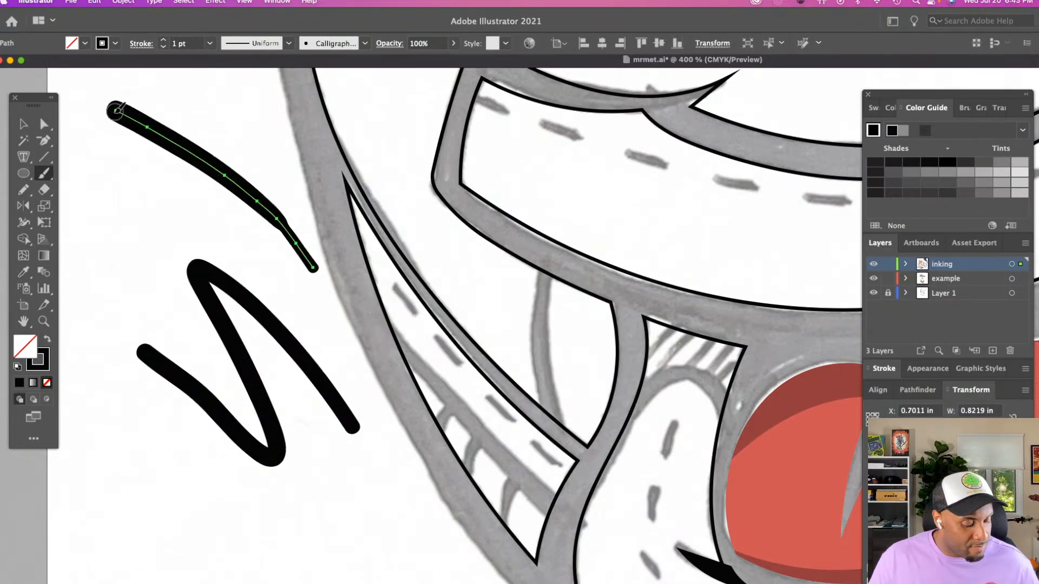
key("ctrl+z")
key("ctrl+z")
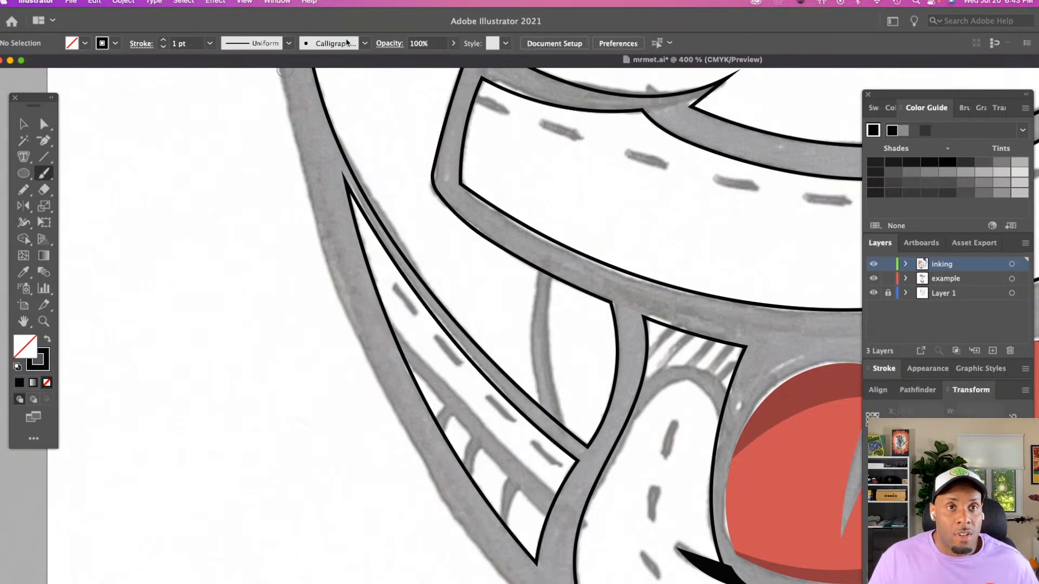
Change the calligraphic brush's size to 4 pt with a 2 pt pressure variation
left_click(365, 42)
double_click(333, 73)
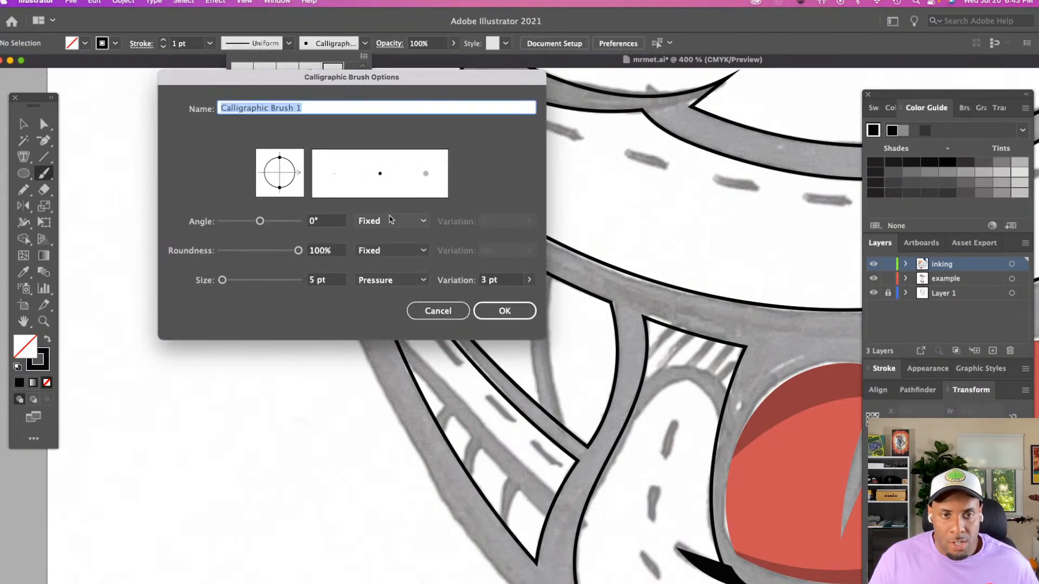
left_click(319, 280)
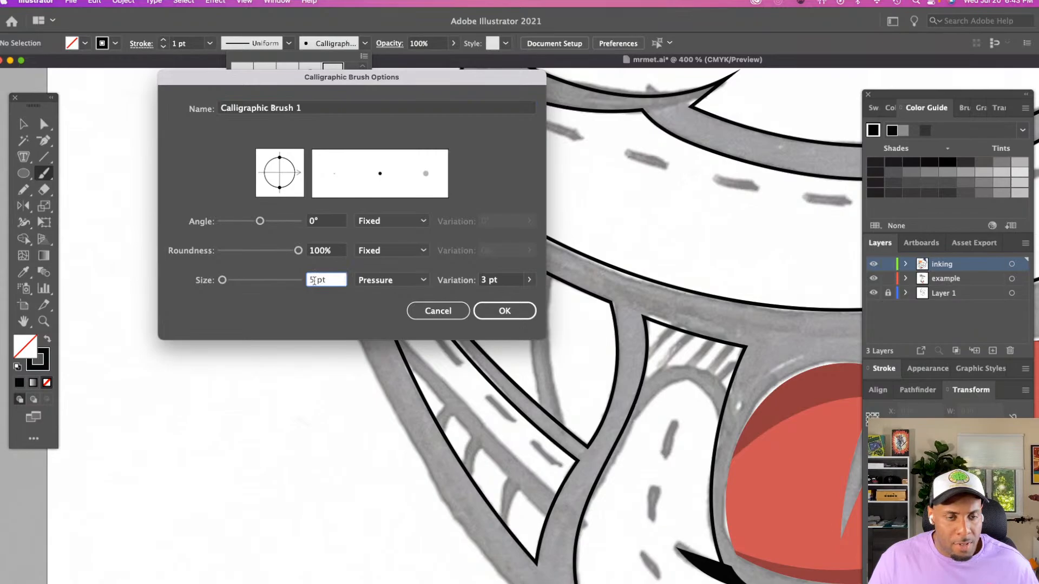
type("4")
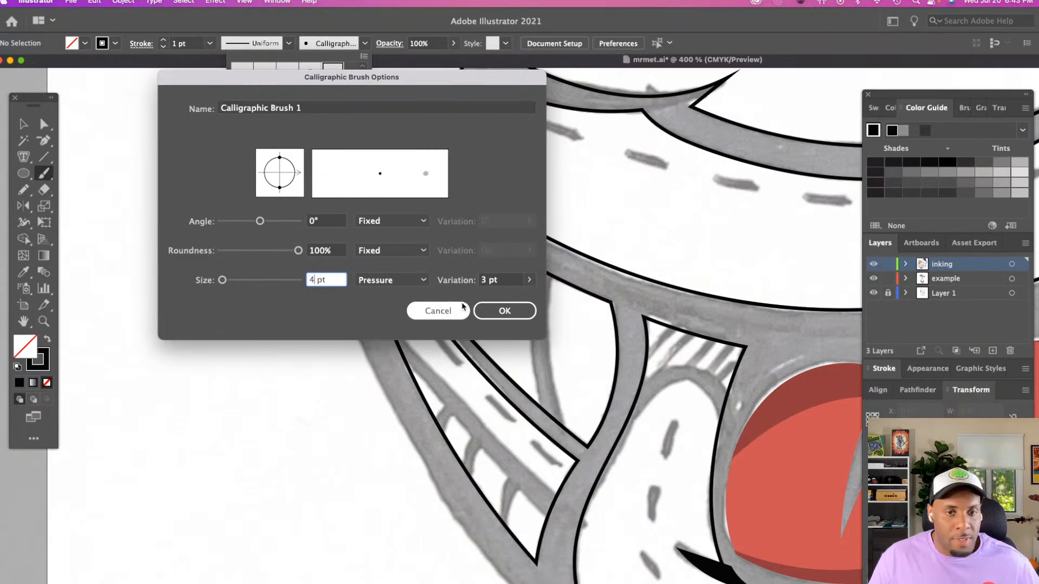
left_click(484, 279)
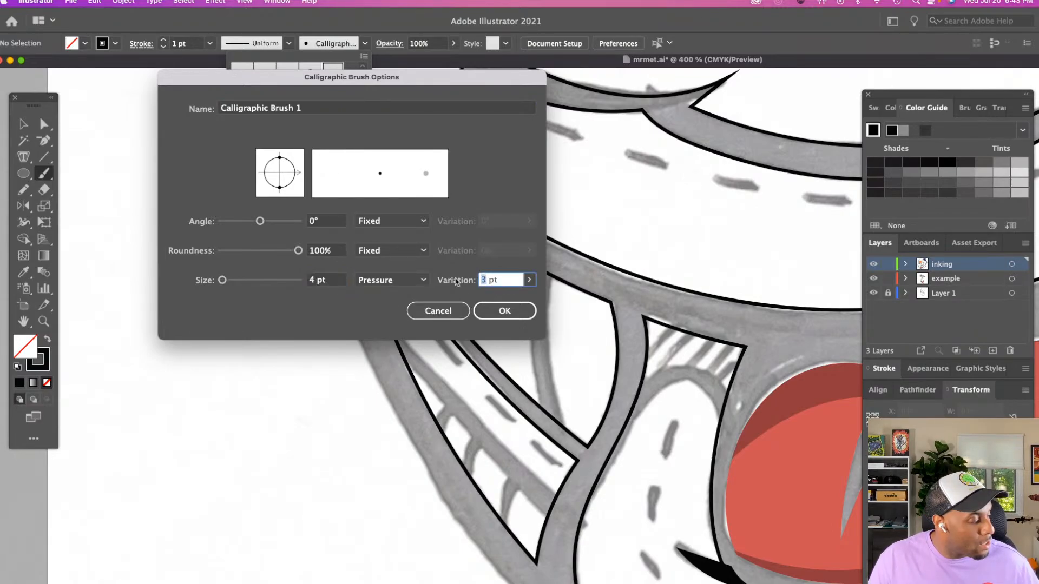
left_click(505, 311)
left_click(386, 406)
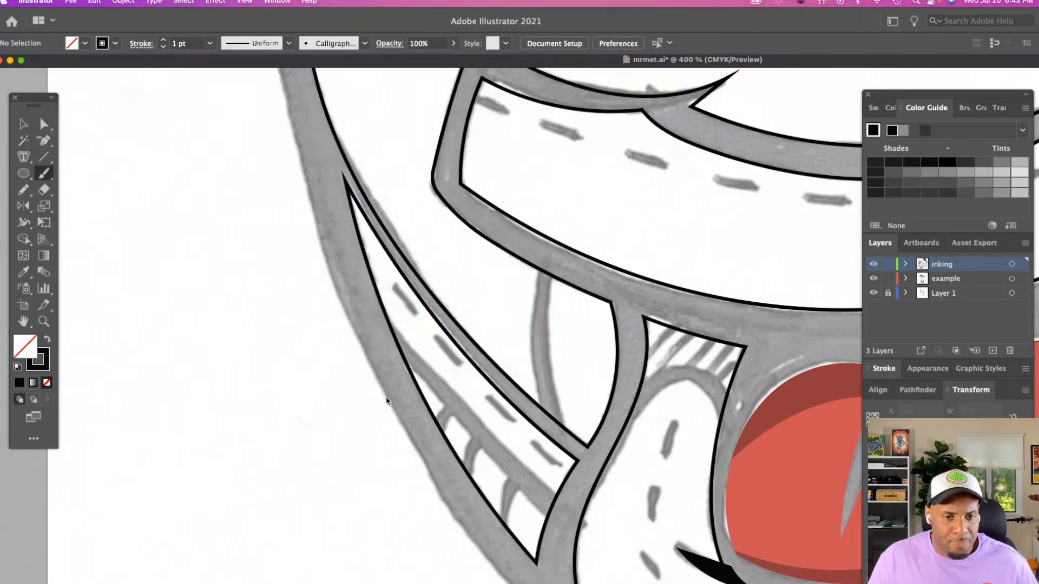
Paint the line along the lower side of the cheek's stitched strip twice, undoing each stroke
scroll(400, 392, "right", 2)
key("z")
left_click(426, 394)
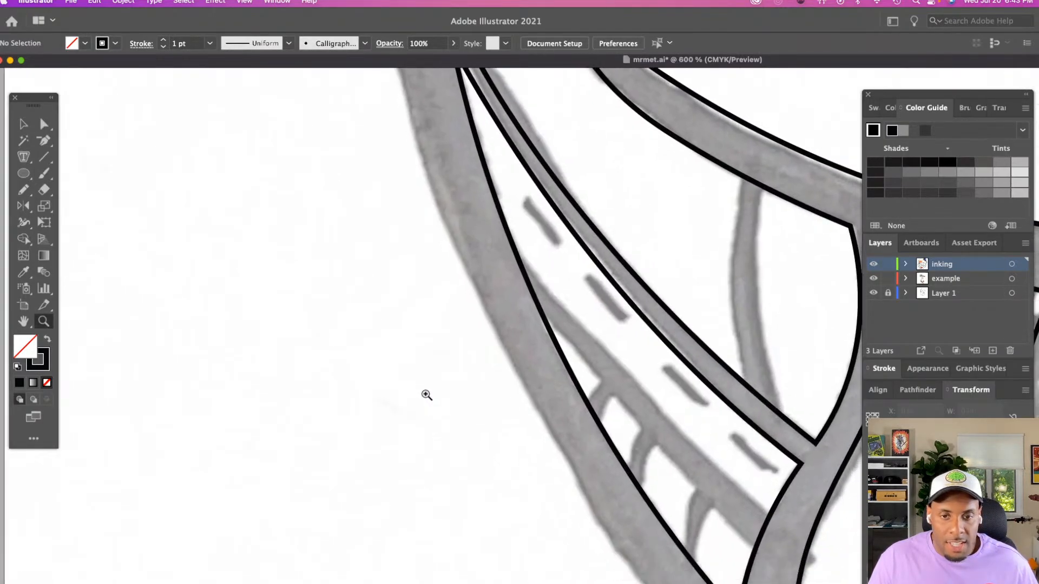
scroll(426, 394, "right", 4)
key("b")
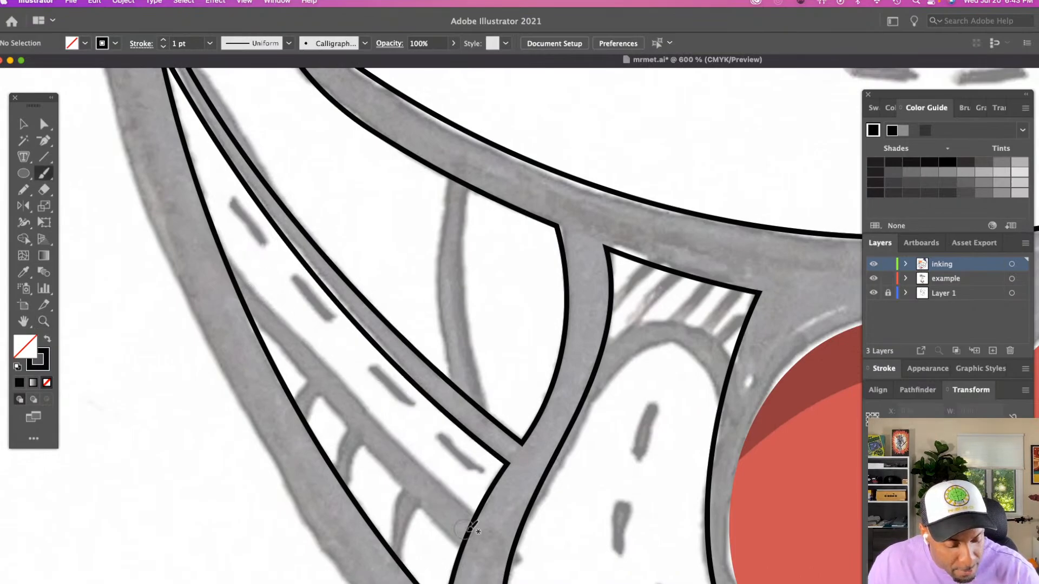
left_click_drag(484, 550, 173, 203)
key("super+z")
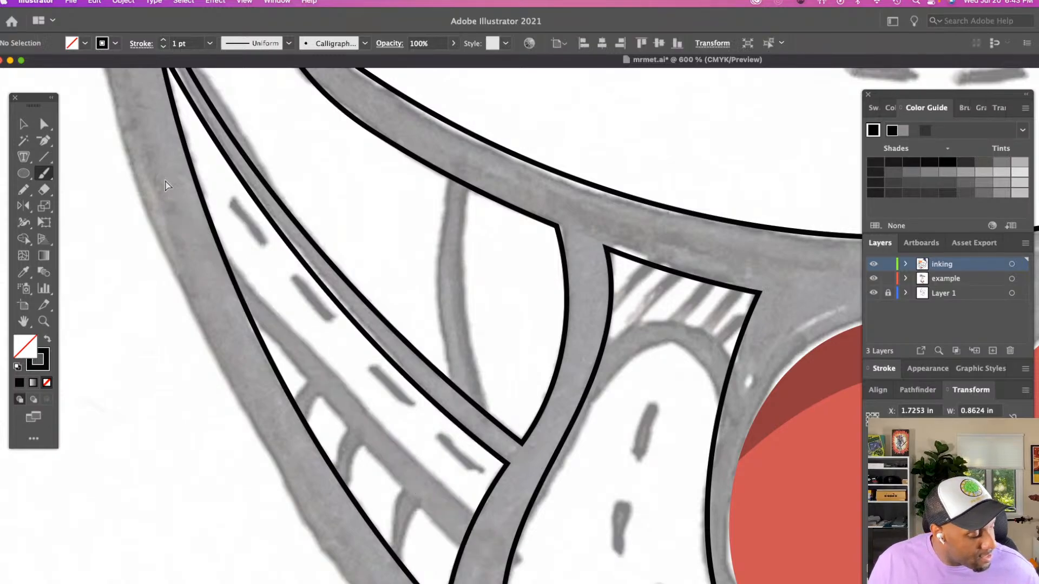
left_click_drag(485, 550, 183, 221)
key("super+z")
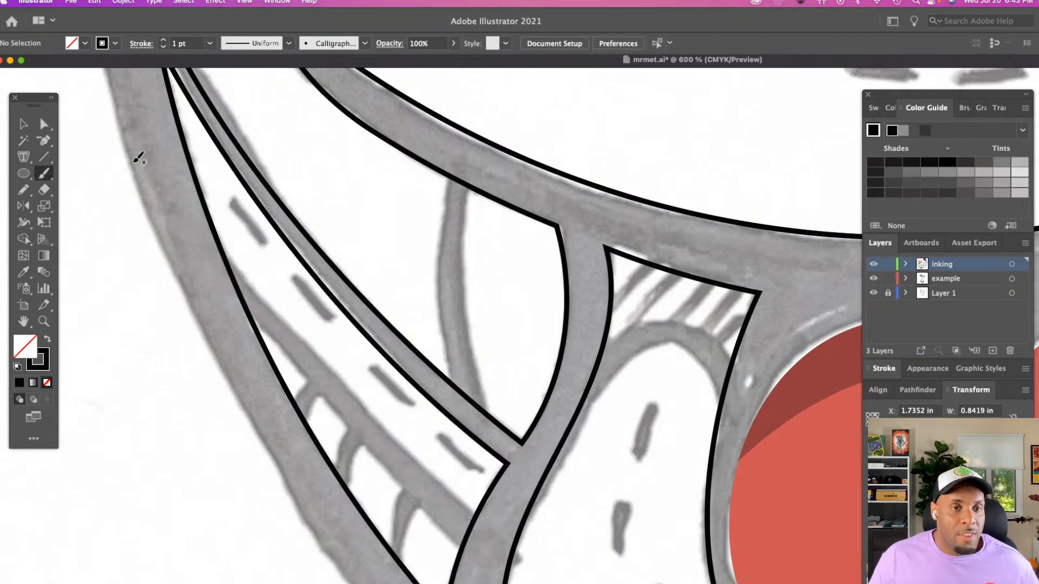
Set the calligraphic brush's size to 5 pt and apply the brush options
left_click(325, 44)
double_click(335, 76)
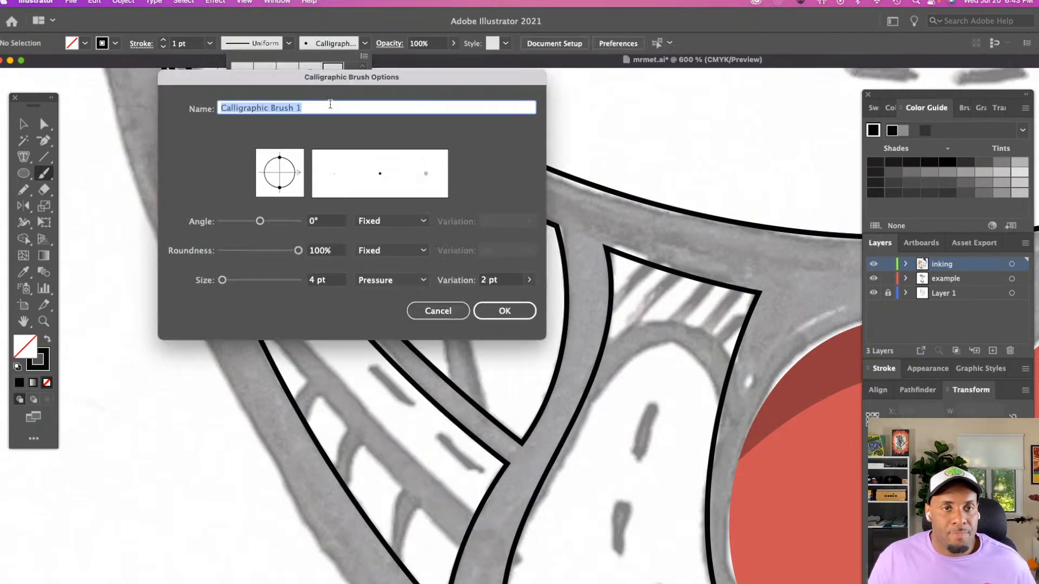
left_click(312, 282)
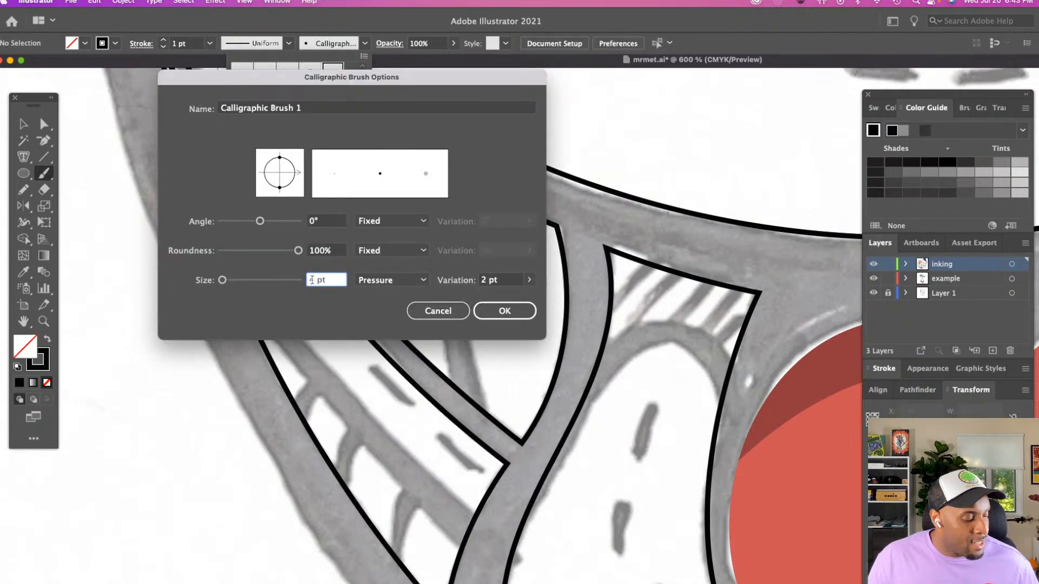
left_click(481, 280)
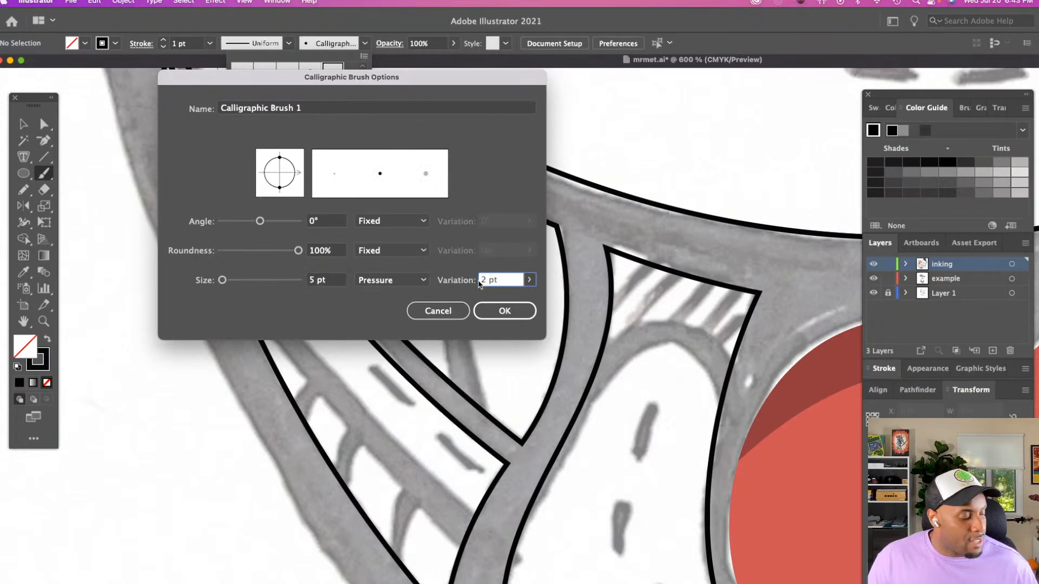
left_click(504, 311)
left_click(313, 375)
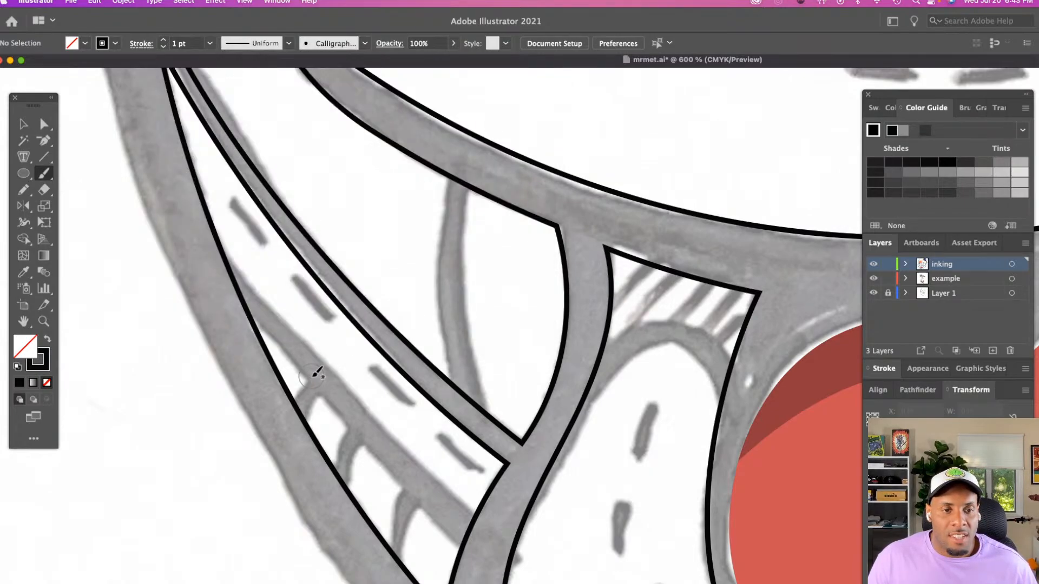
Paint a long line over the sketch along the lower side of the cheek's stitched strip, and deselect it
scroll(324, 364, "right", 3)
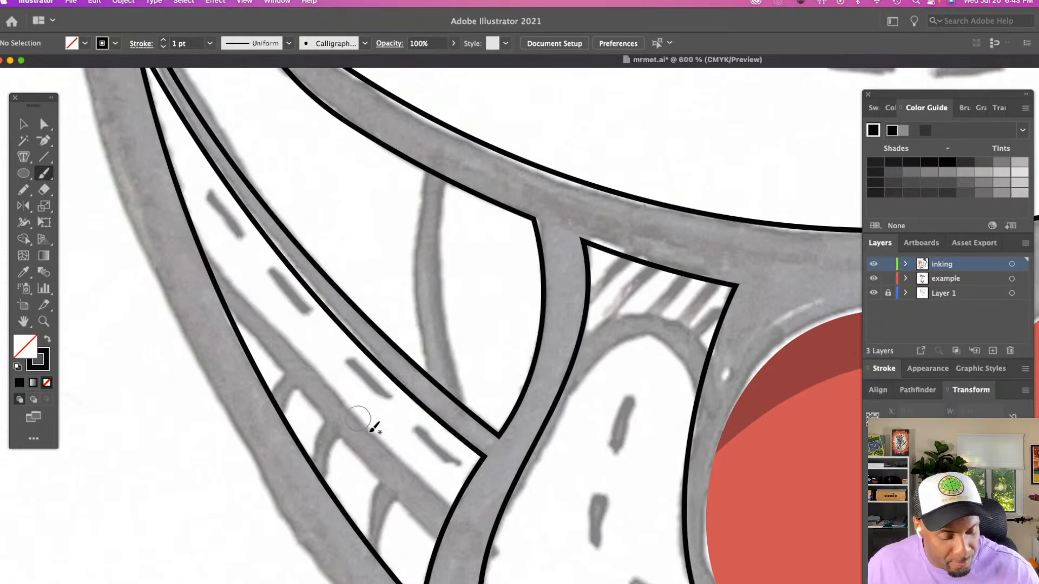
mouse_move(458, 535)
left_mouse_down()
mouse_move(461, 543)
mouse_move(318, 395)
mouse_move(153, 195)
left_mouse_up()
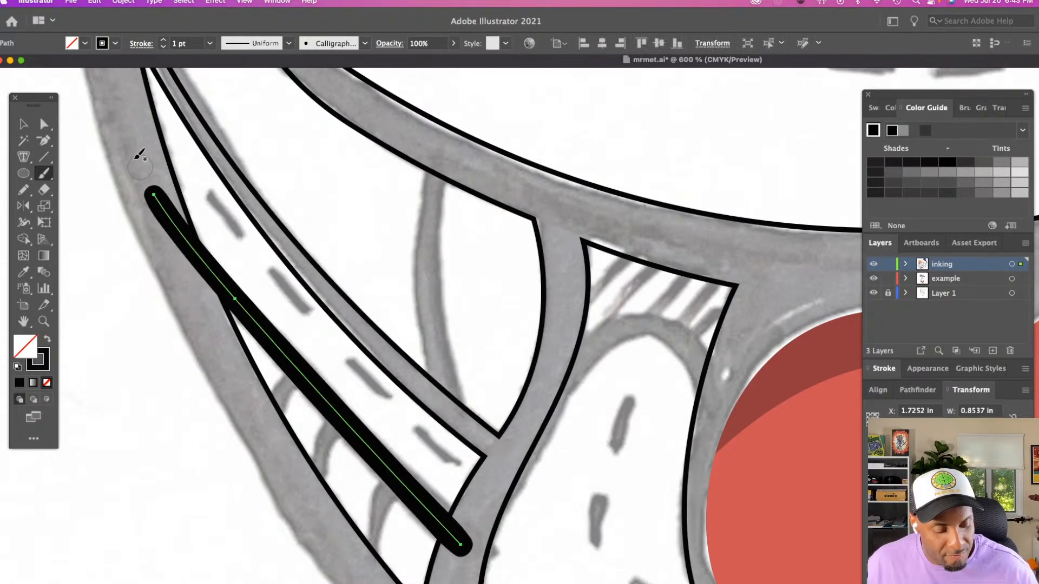
scroll(140, 155, "down", 5)
scroll(140, 155, "right", 4)
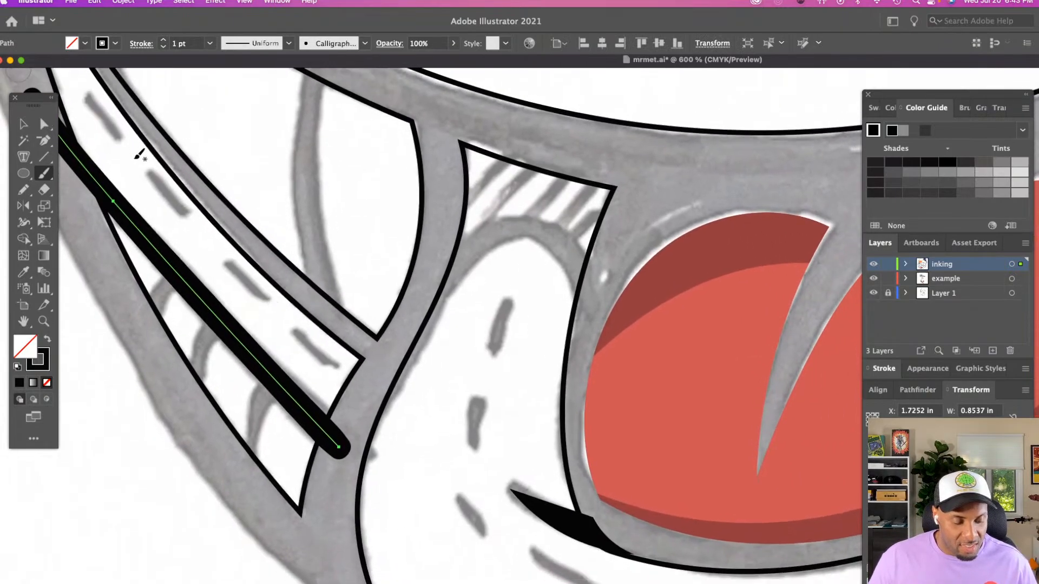
key("v")
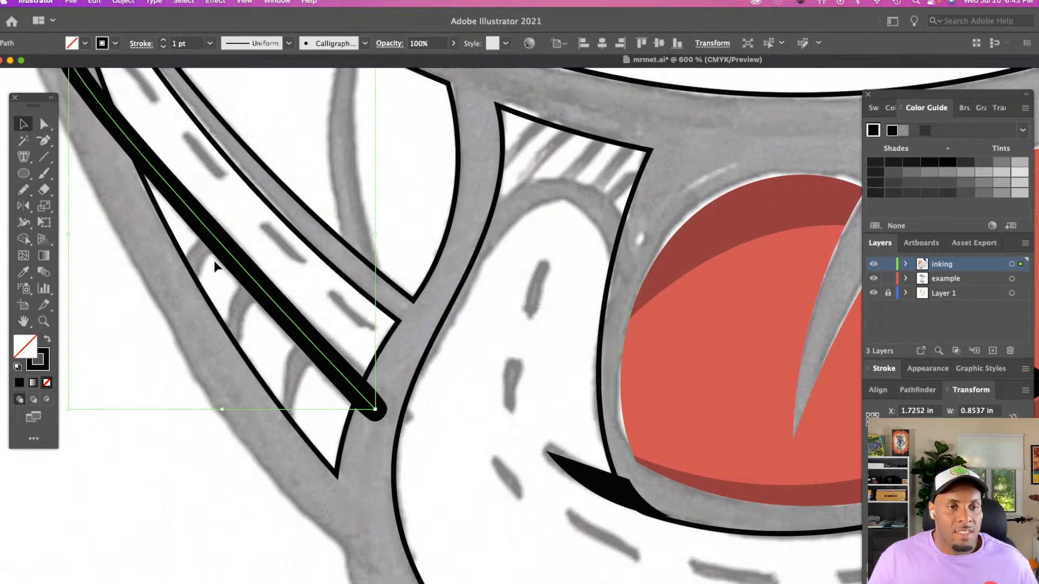
left_click(200, 295)
Paint the short curved cheek line from the lip band down to the stitched strip
key("z")
left_click(506, 310, "alt")
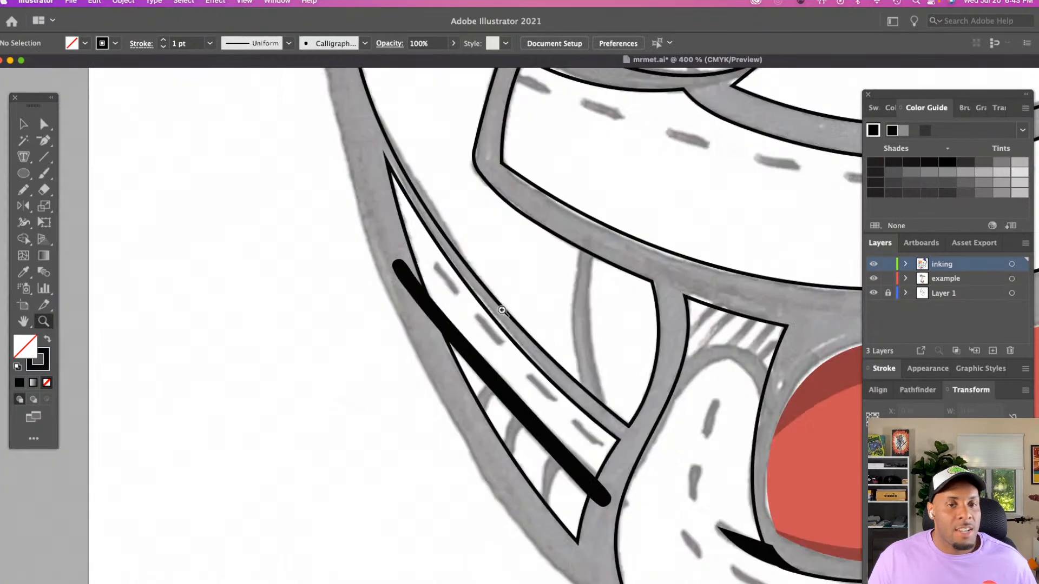
scroll(503, 311, "down", 4)
scroll(503, 312, "right", 2)
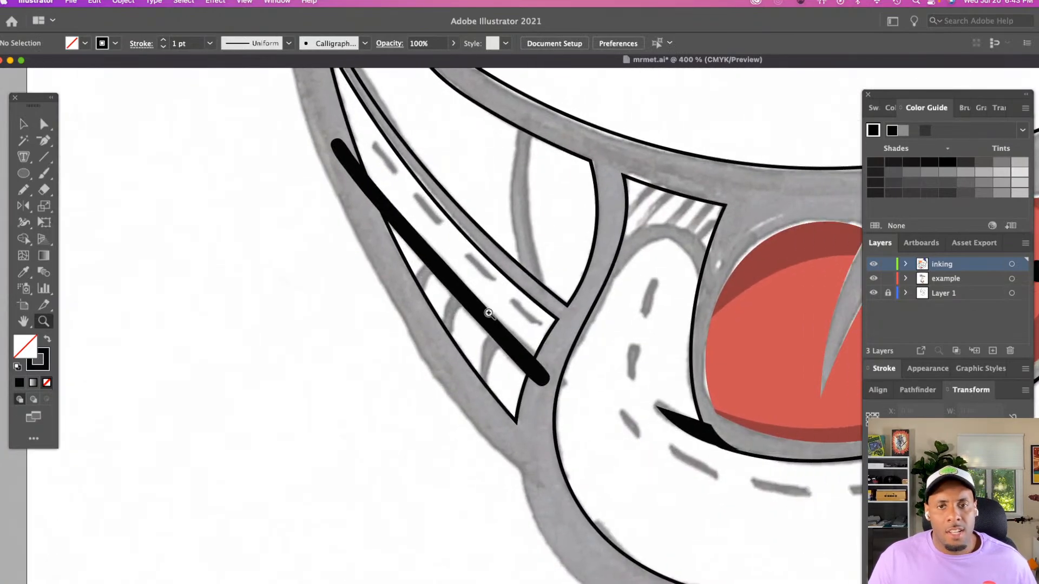
scroll(503, 283, "down", 2)
left_click(503, 284)
scroll(504, 286, "up", 2)
scroll(504, 285, "right", 4)
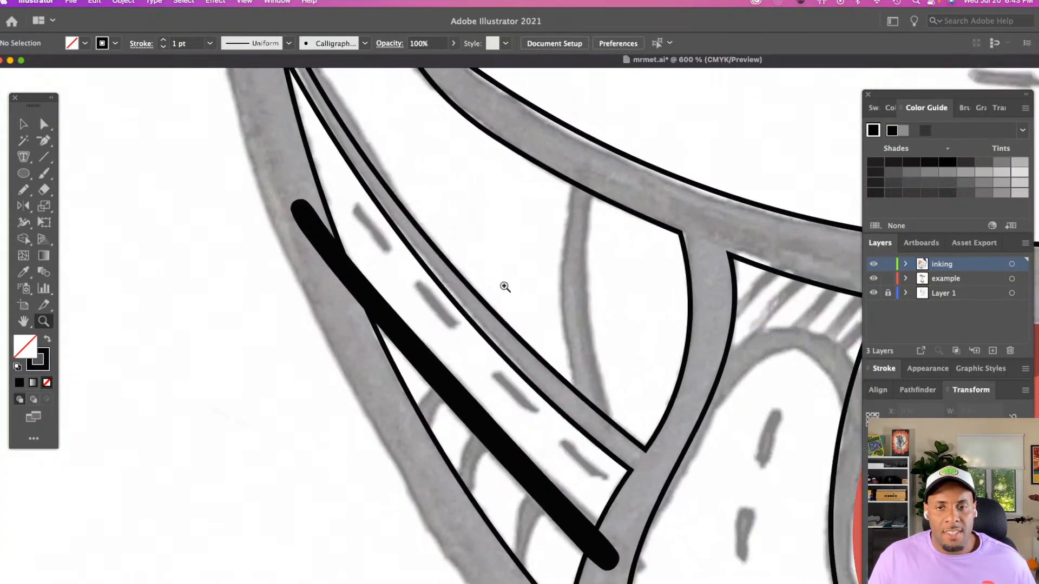
left_click(525, 294, "alt")
scroll(526, 293, "right", 4)
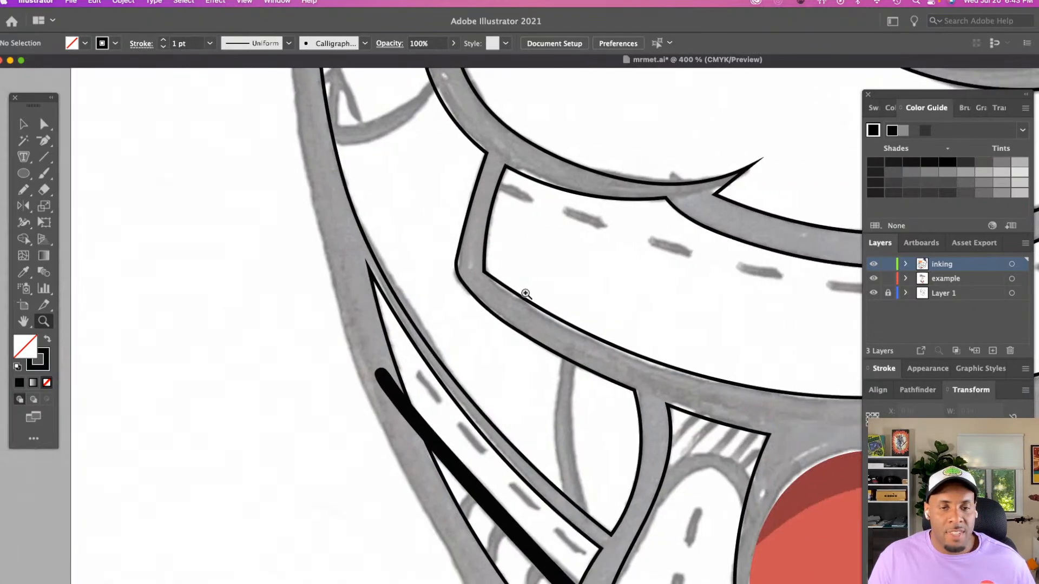
scroll(525, 294, "down", 2)
key("b")
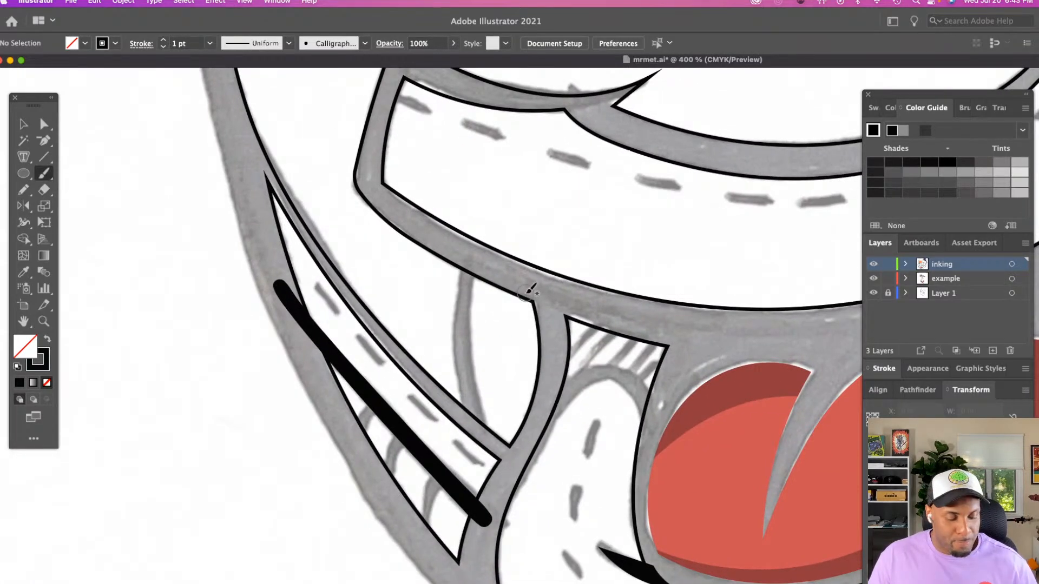
mouse_move(476, 259)
left_mouse_down()
mouse_move(464, 362)
mouse_move(480, 433)
left_mouse_up()
Paint two long test strokes with varying pressure in the blank area beside the head, and delete both
scroll(463, 422, "left", 2)
scroll(461, 423, "left", 5)
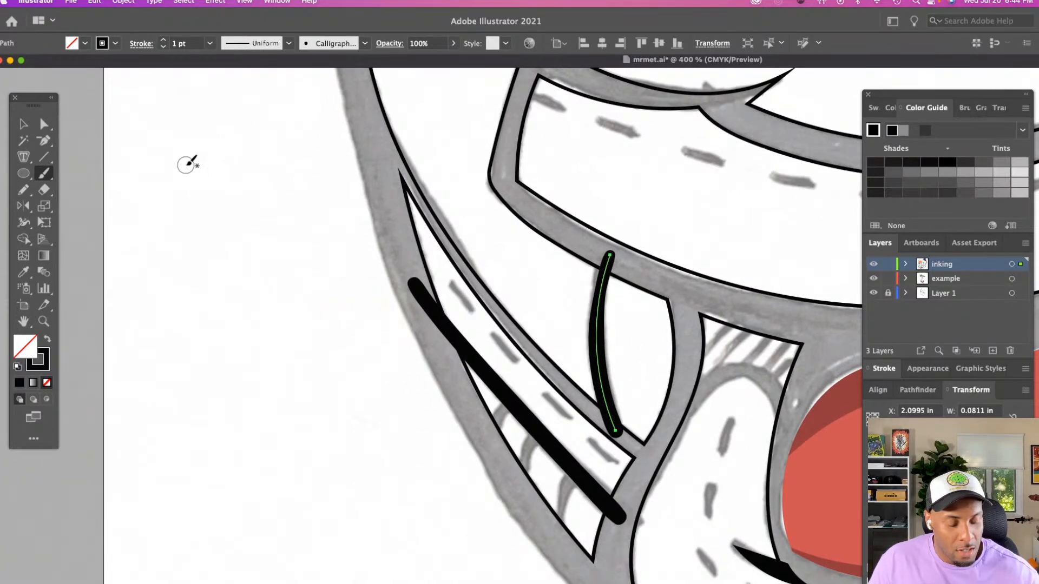
mouse_move(185, 170)
left_mouse_down()
mouse_move(215, 213)
mouse_move(299, 400)
mouse_move(327, 506)
left_mouse_up()
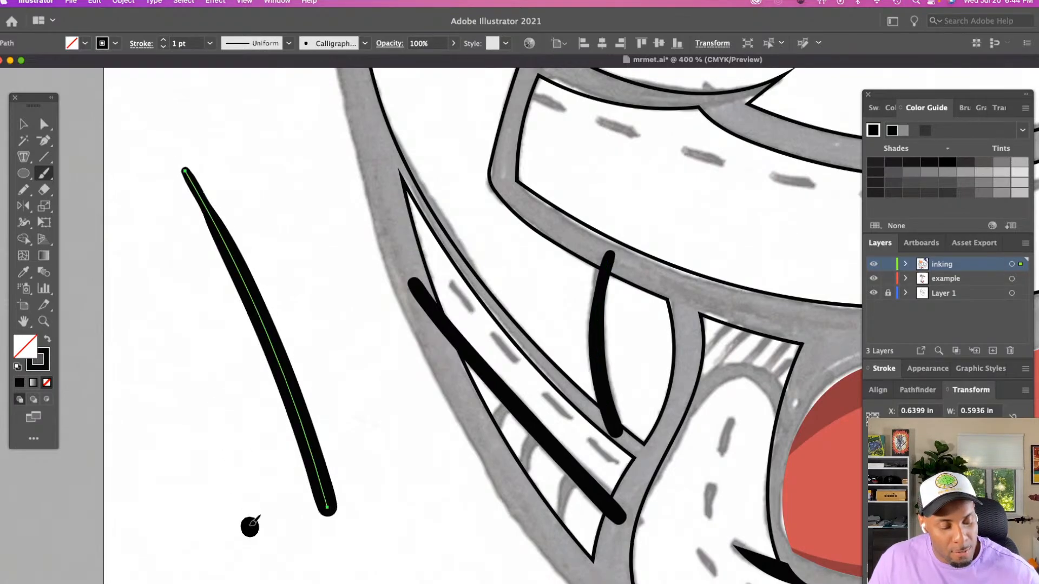
mouse_move(250, 527)
left_mouse_down()
mouse_move(182, 283)
mouse_move(127, 172)
left_mouse_up()
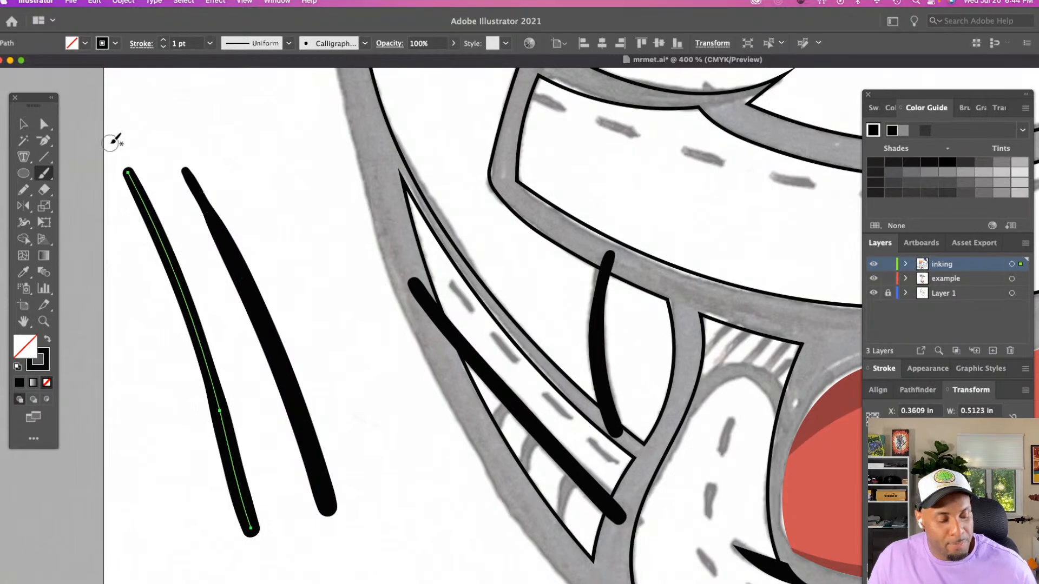
key("v")
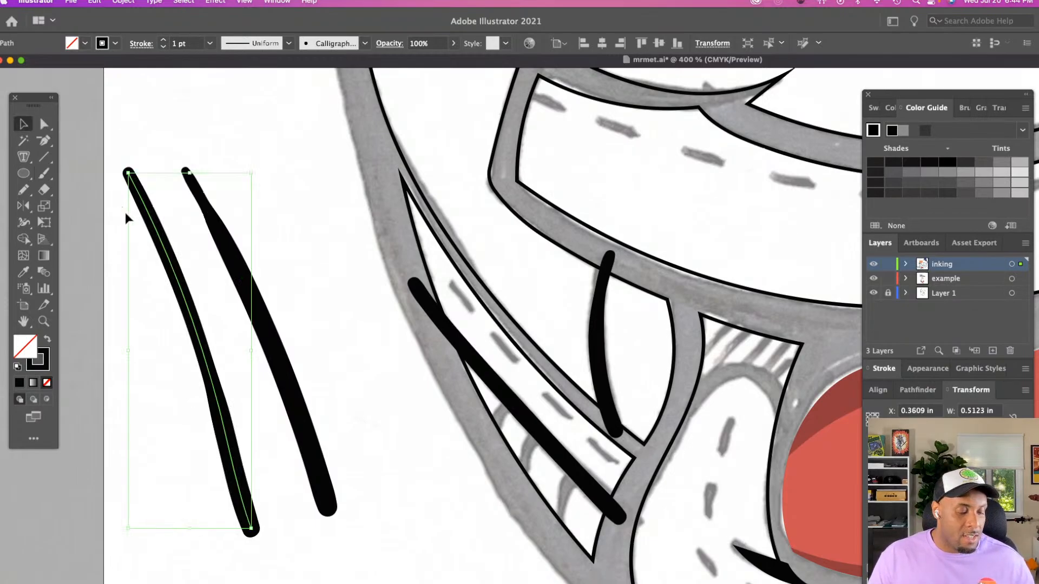
left_click(239, 279, "shift")
key("Delete")
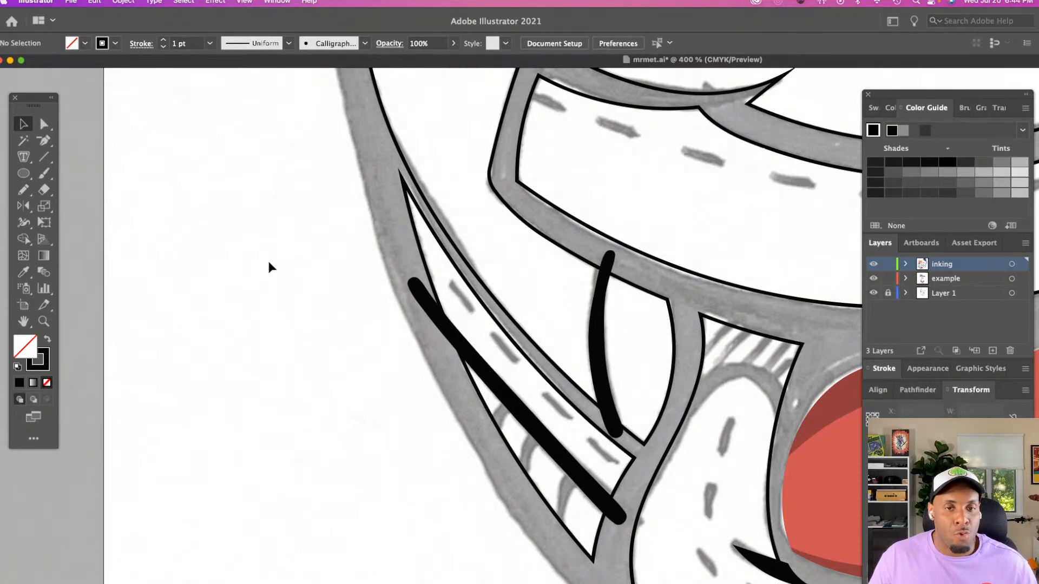
Paint the curved line below the baseball stitches, between the head outline and the nose, twice, undoing each attempt
scroll(267, 258, "up", 3)
scroll(327, 277, "up", 5)
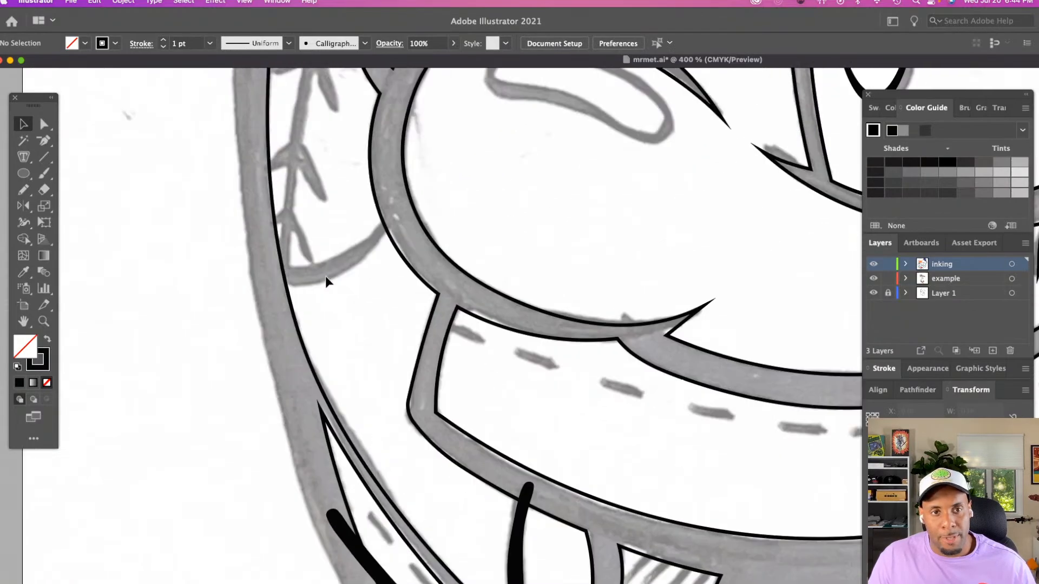
key("b")
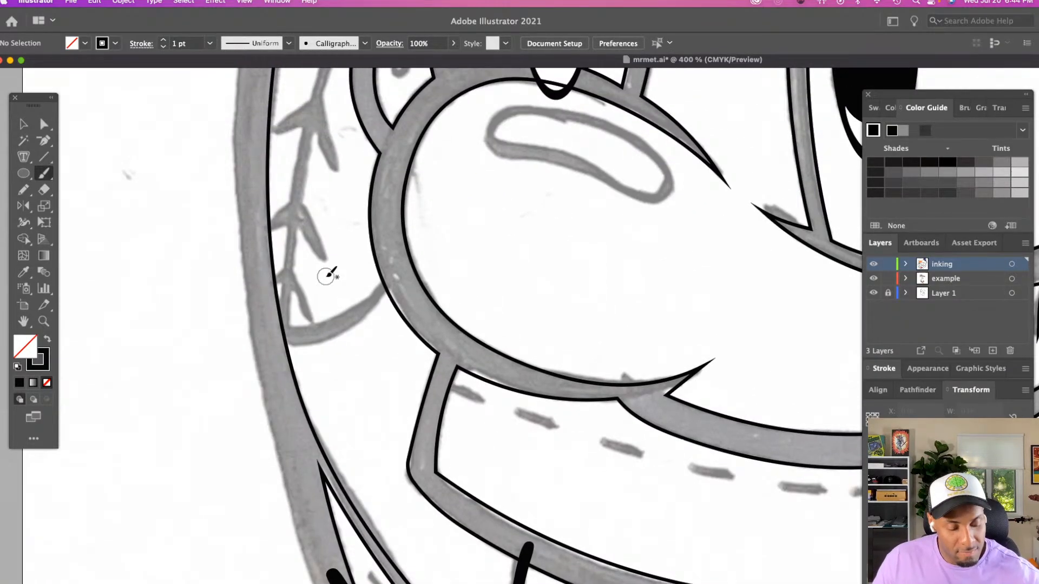
mouse_move(259, 330)
left_mouse_down()
mouse_move(347, 314)
mouse_move(394, 272)
left_mouse_up()
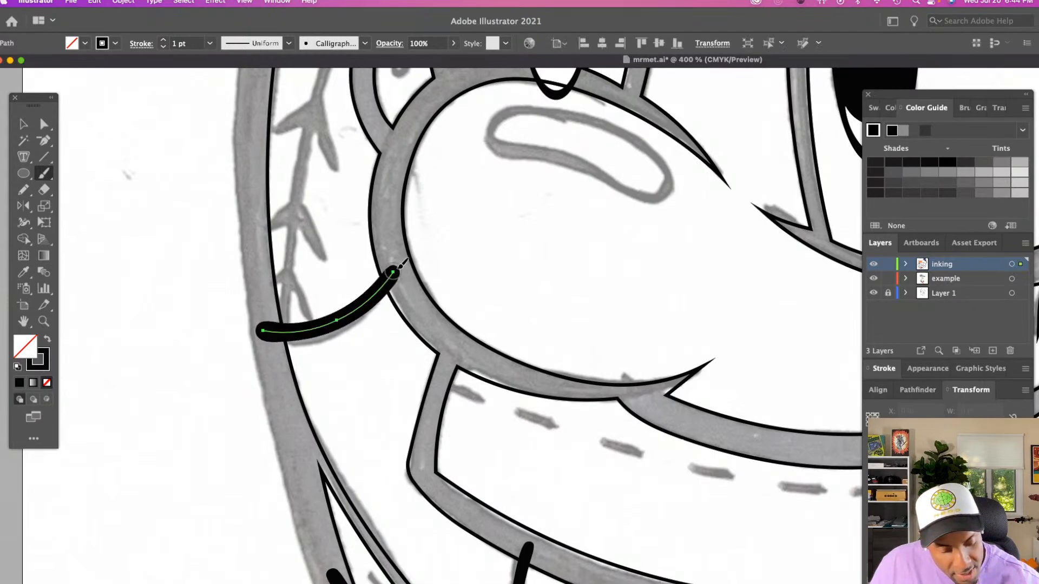
key("z")
key("super+z")
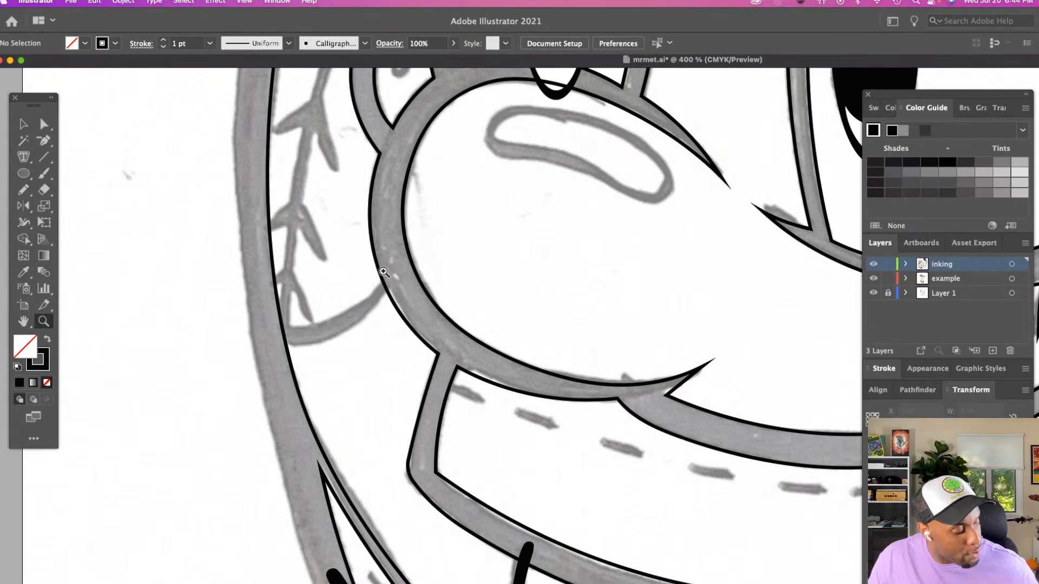
key("b")
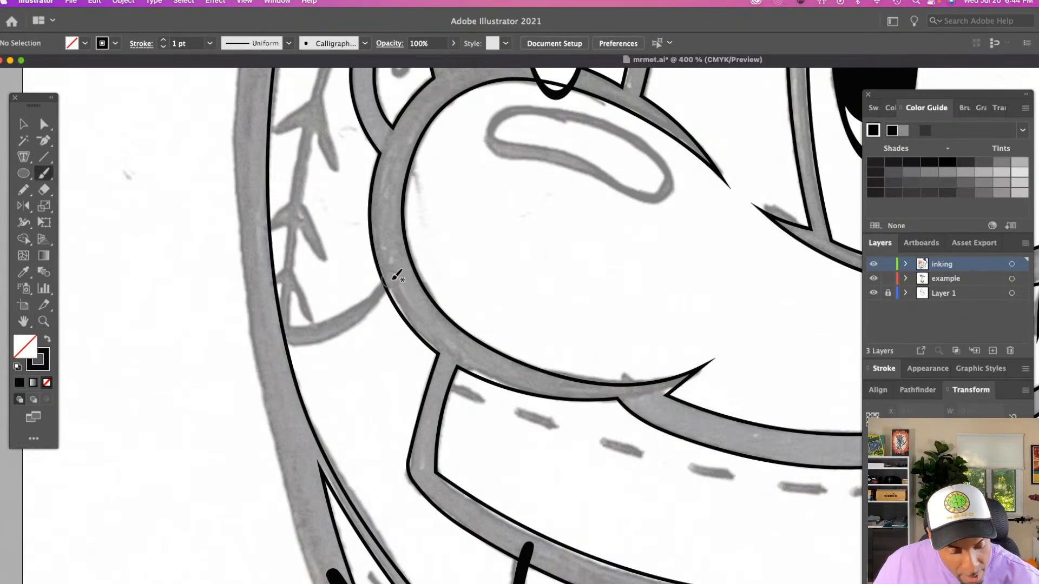
mouse_move(392, 275)
left_mouse_down()
mouse_move(342, 319)
mouse_move(271, 335)
left_mouse_up()
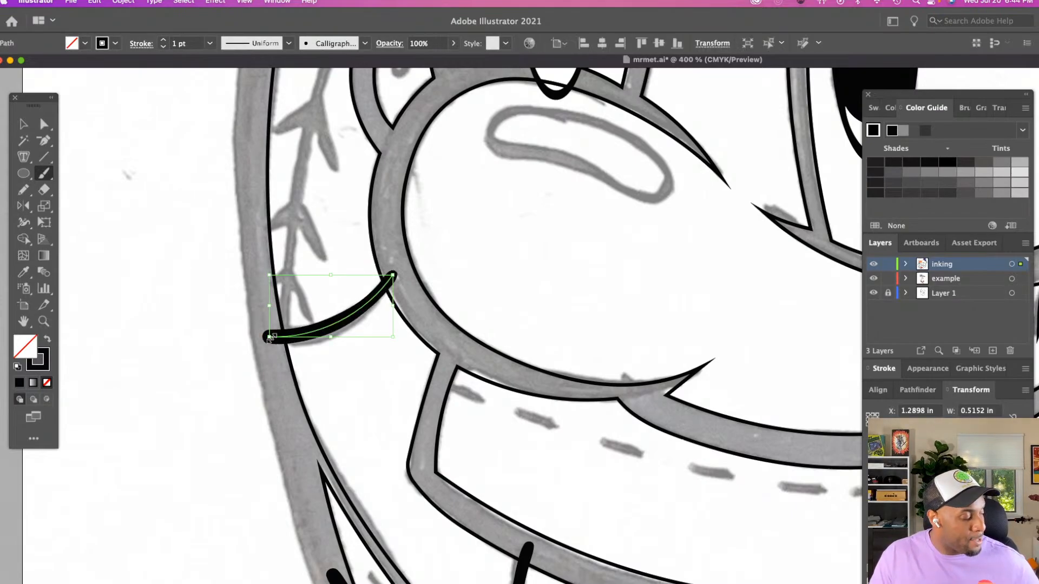
key("super+z")
Paint the curved line below the baseball stitches from the nose outline to the head's outer edge, and review it on the whole face
mouse_move(396, 268)
left_mouse_down()
mouse_move(336, 327)
mouse_move(269, 339)
left_mouse_up()
key("z")
left_click(338, 339, "alt")
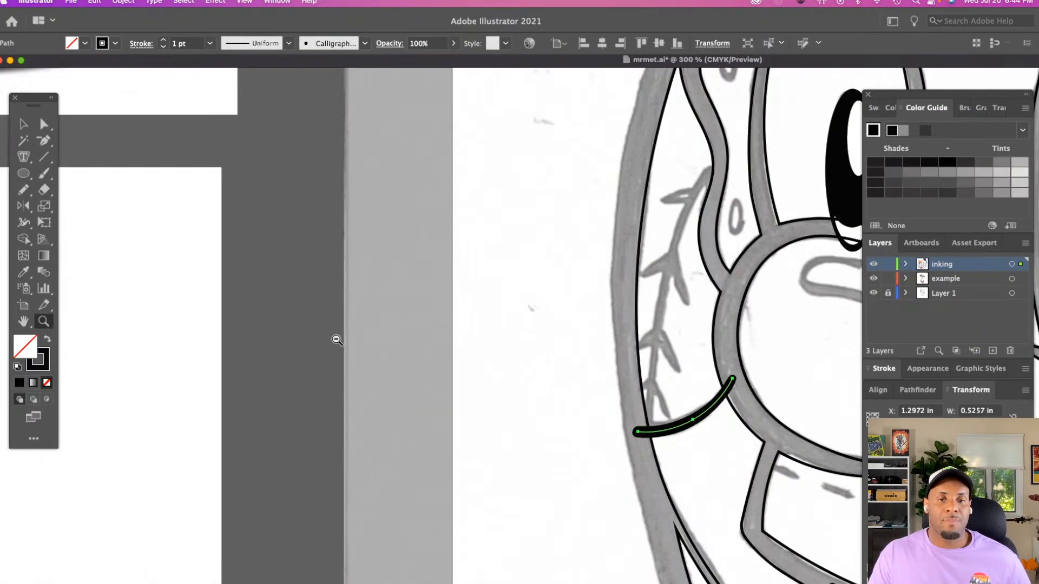
left_click(335, 339, "alt")
scroll(331, 329, "right", 8)
scroll(323, 326, "down", 5)
scroll(323, 326, "right", 7)
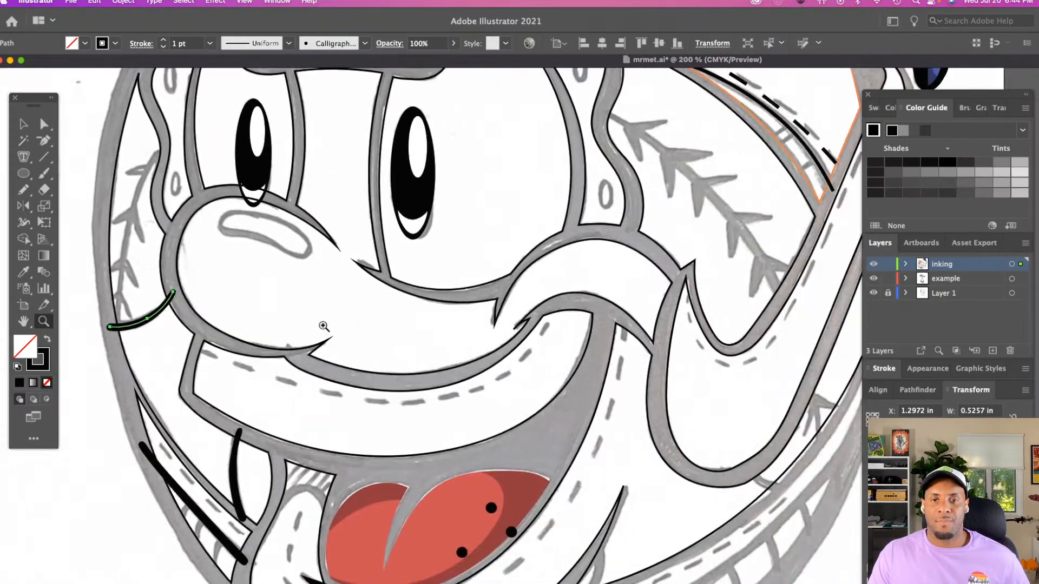
Adjust the anchor points of the inked face outline along the cheek's outer edge, above the segmented band
scroll(295, 344, "down", 5)
scroll(294, 351, "down", 2)
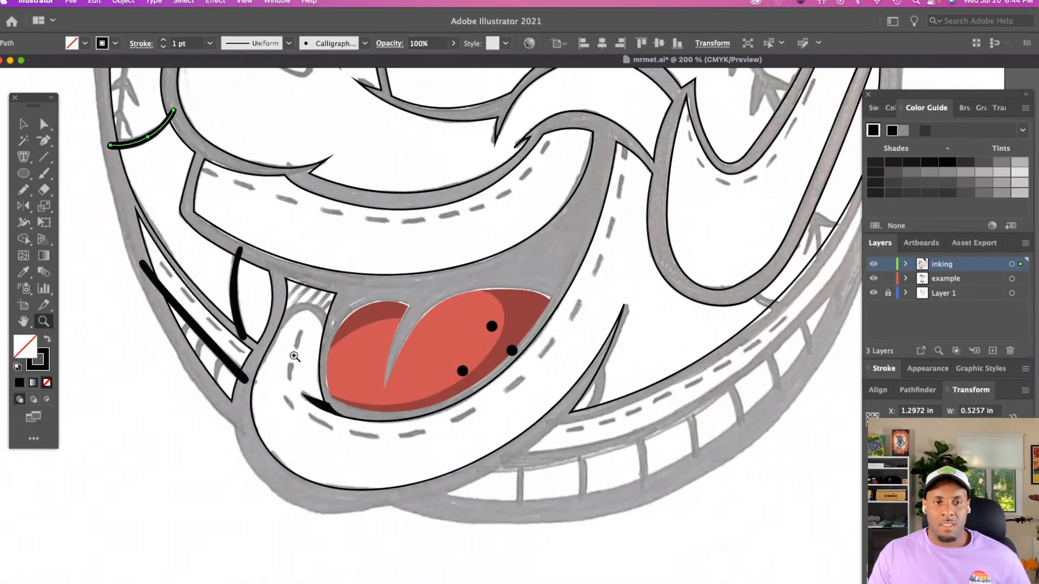
scroll(294, 356, "right", 5)
scroll(294, 356, "right", 2)
scroll(294, 356, "up", 1)
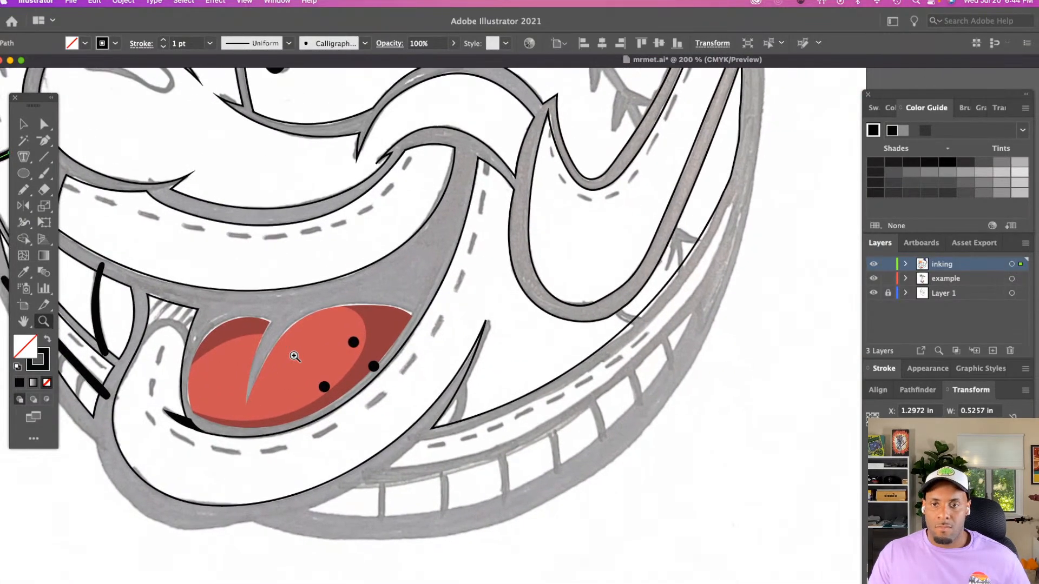
key("a")
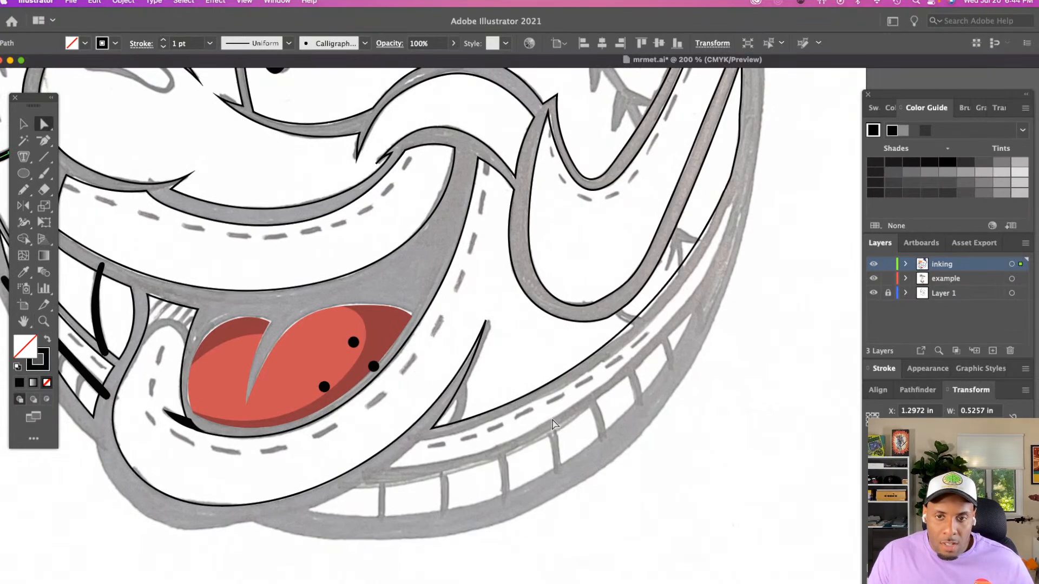
left_click(604, 341)
left_click(614, 342)
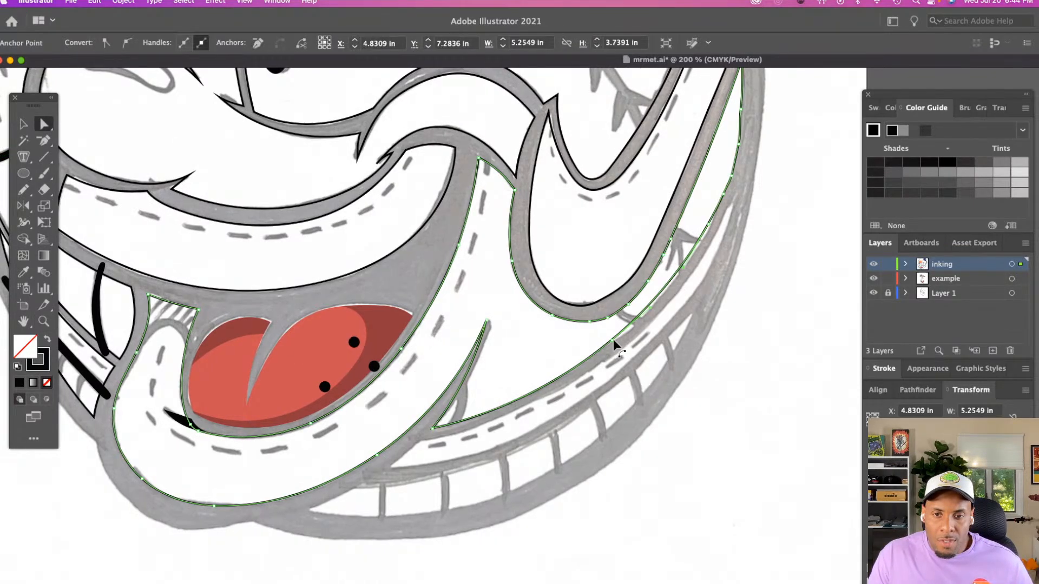
left_click(612, 341)
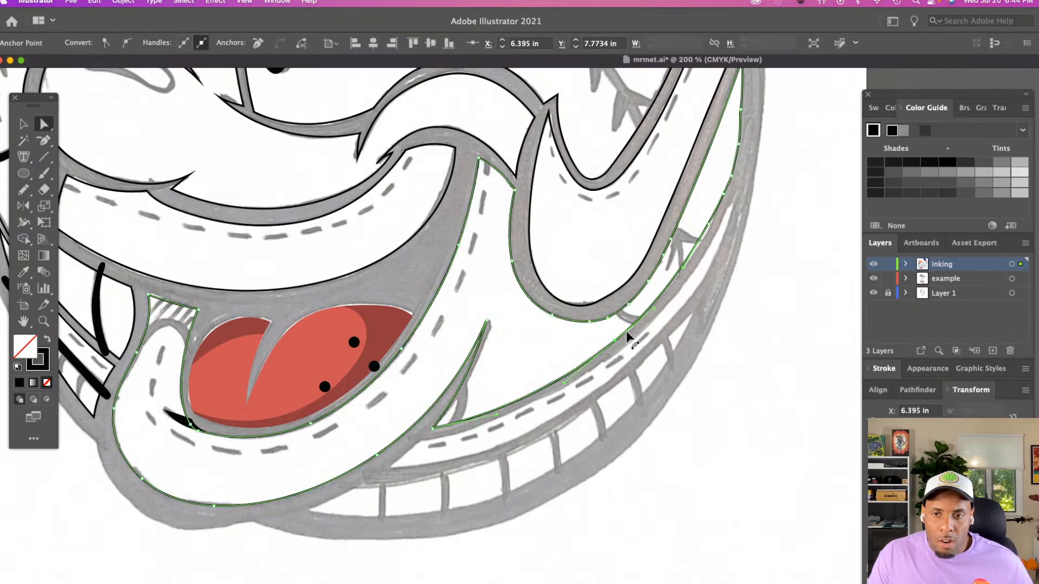
left_click_drag(707, 223, 709, 225)
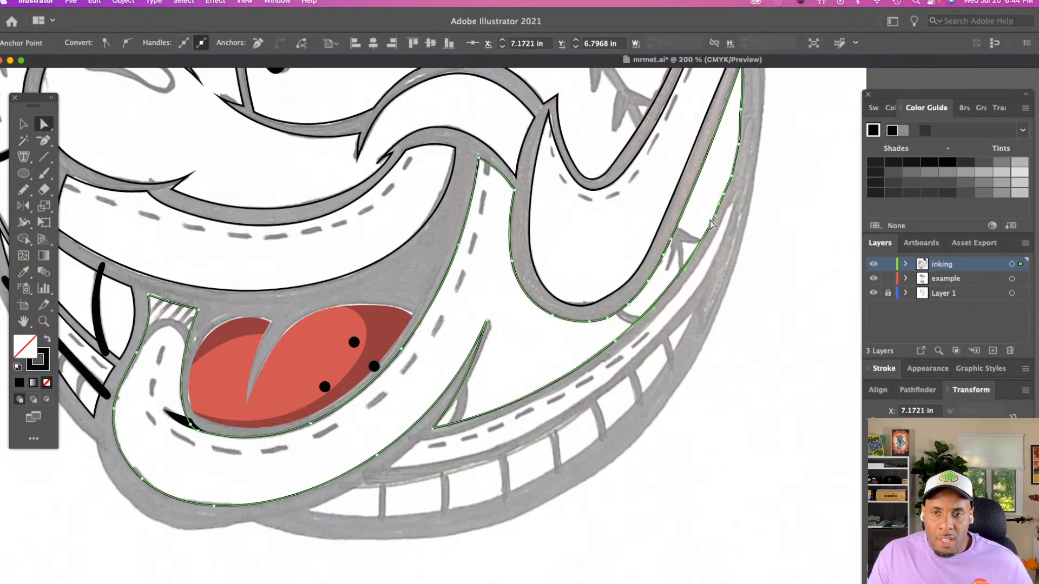
left_click(695, 232)
Delete the black brushed curve below the cap's lower dashed stitching and the orange vertical seam line beside the cap's eyelets
scroll(695, 232, "up", 1)
scroll(696, 236, "up", 15)
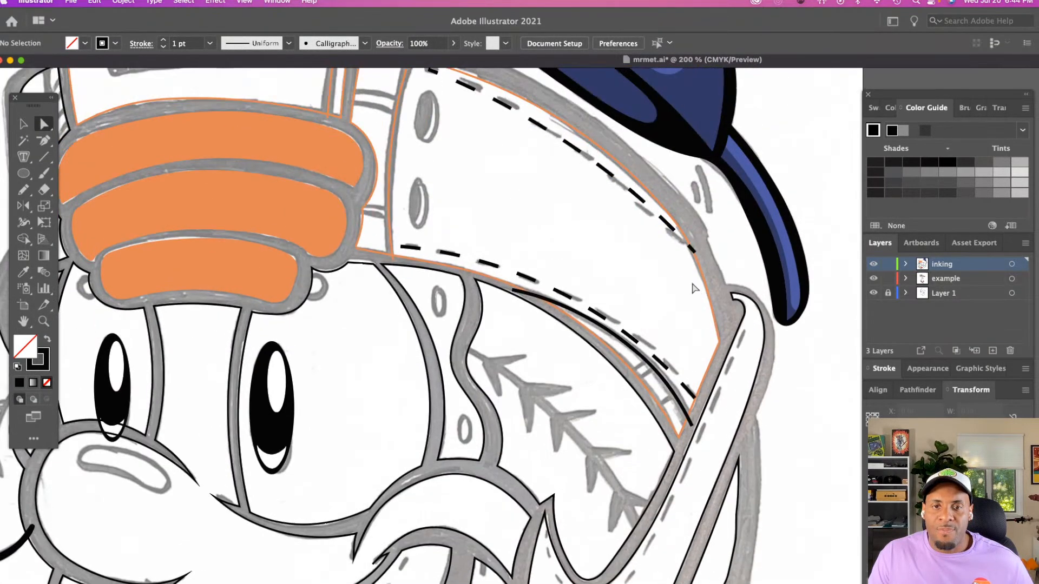
left_click(638, 366)
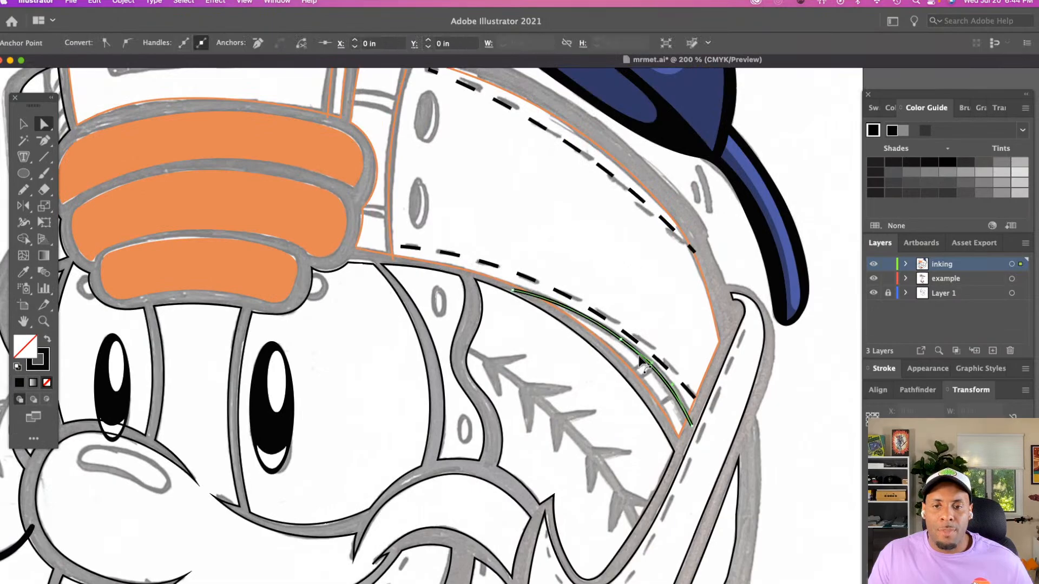
key("Delete")
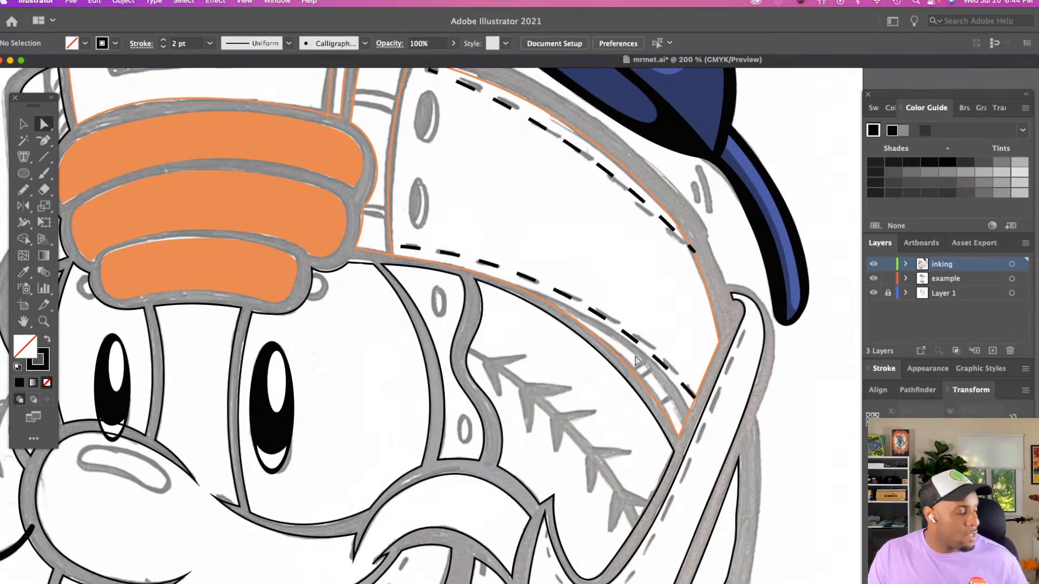
key("z")
left_click(644, 363)
scroll(643, 354, "up", 5)
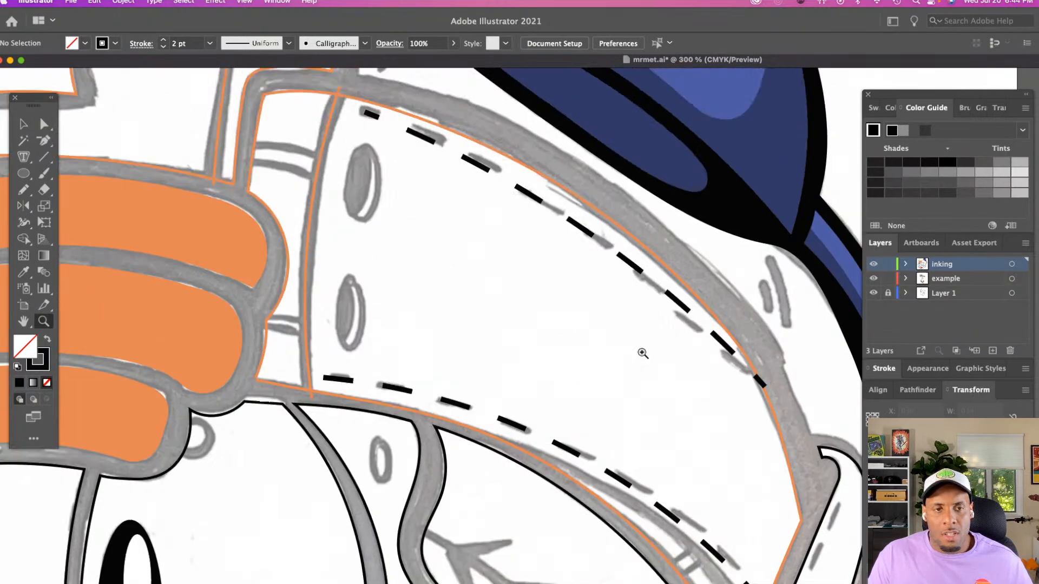
scroll(642, 352, "left", 4)
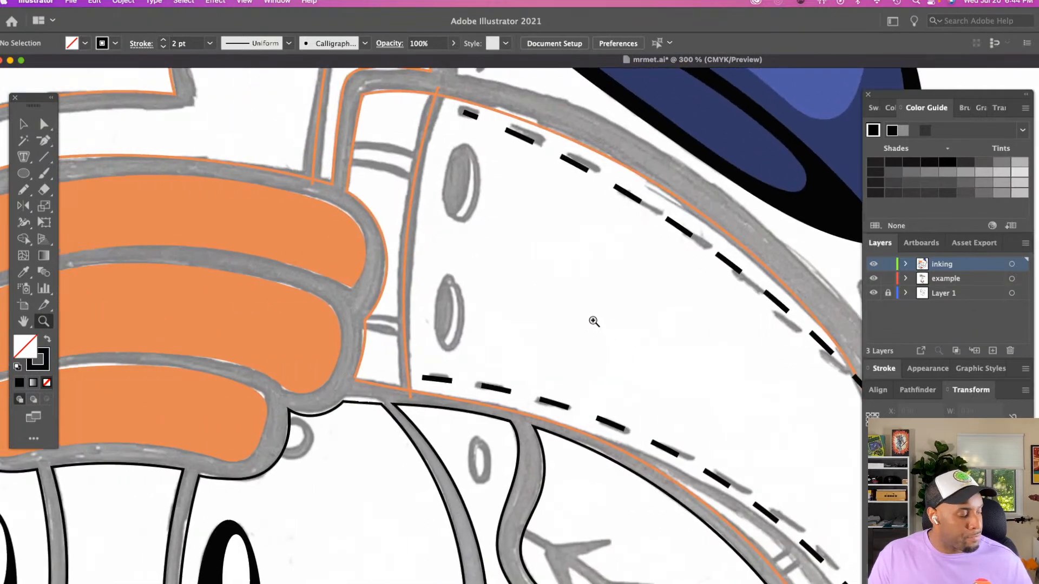
key("v")
left_click(405, 226)
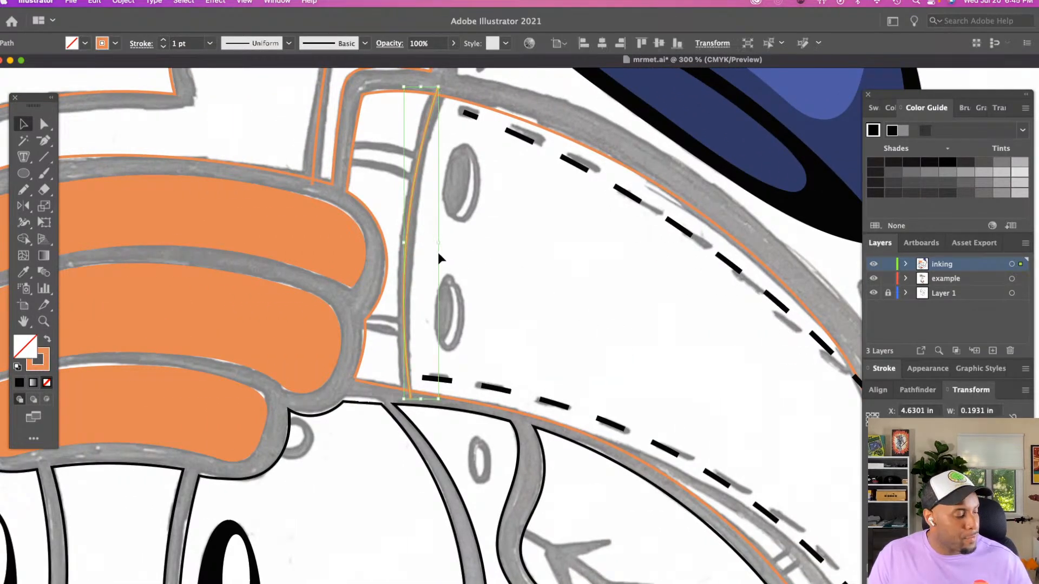
key("Delete")
Save the document
key("z")
left_click(513, 270, "alt")
left_click(513, 272, "alt")
left_click(513, 272, "alt")
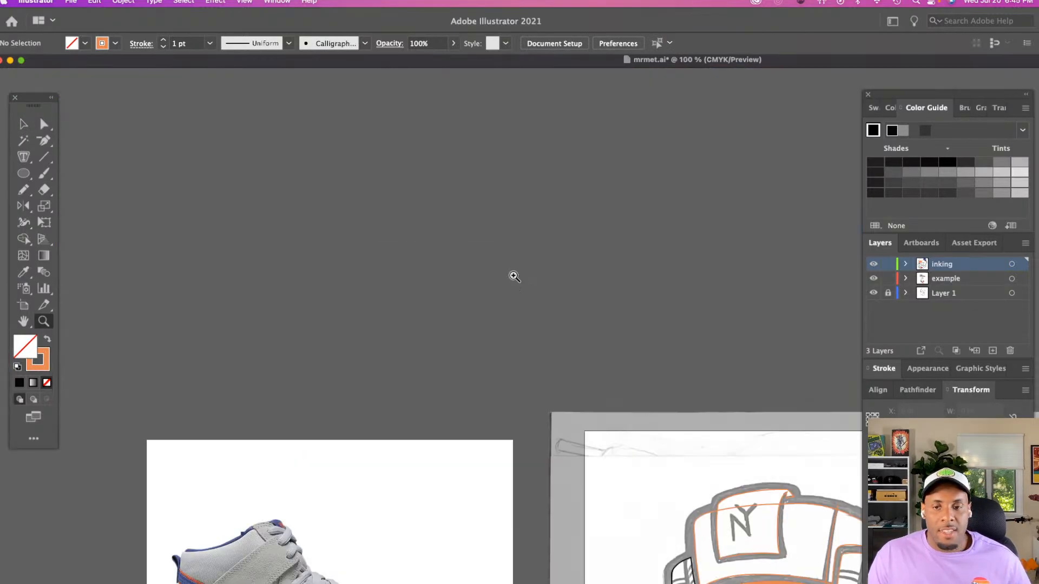
scroll(514, 273, "down", 12)
scroll(515, 271, "right", 6)
scroll(515, 270, "down", 8)
scroll(515, 270, "right", 4)
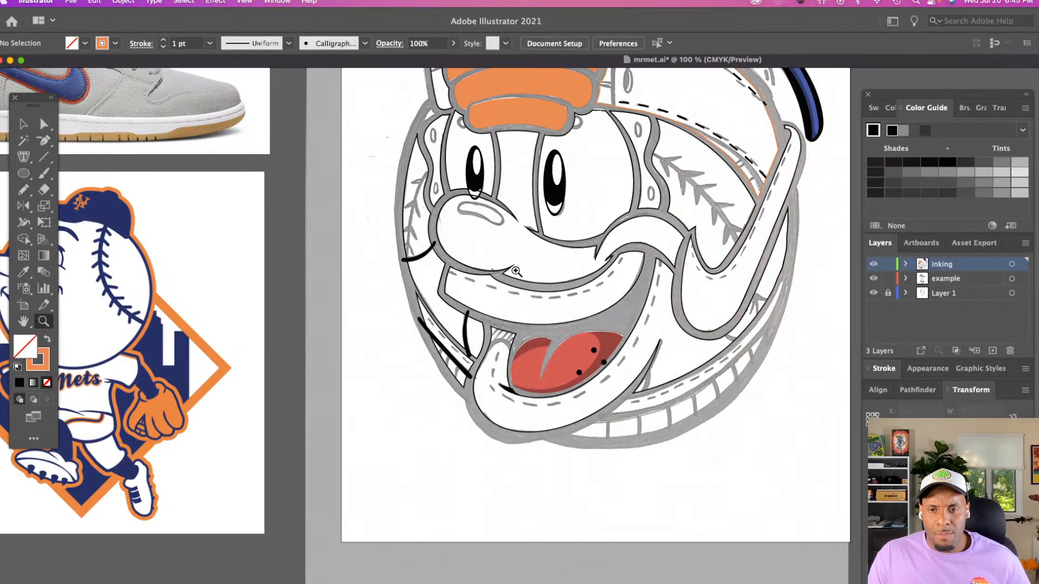
left_click(622, 342)
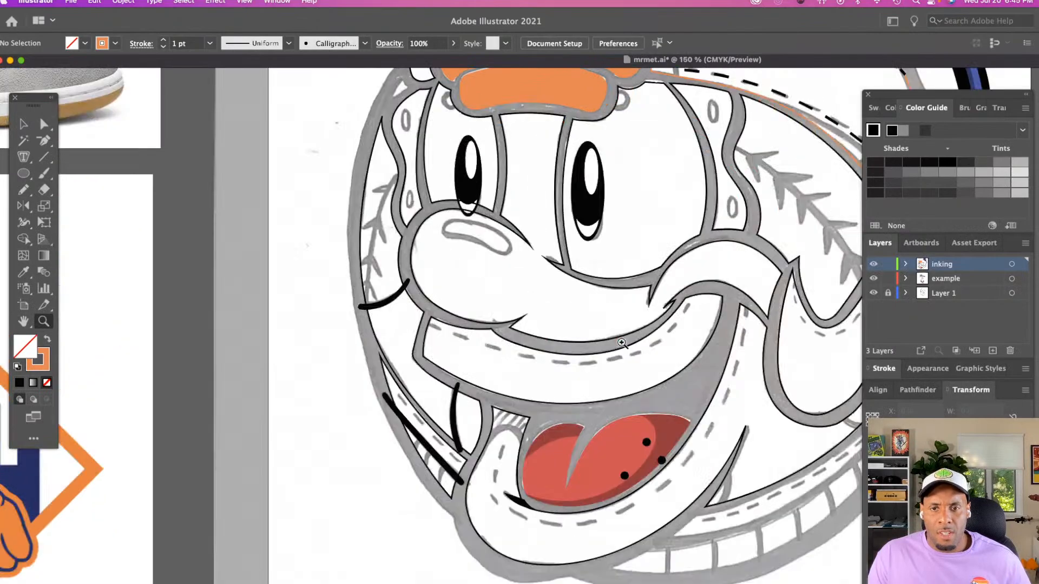
left_click(730, 385)
scroll(535, 391, "down", 6)
scroll(533, 391, "right", 5)
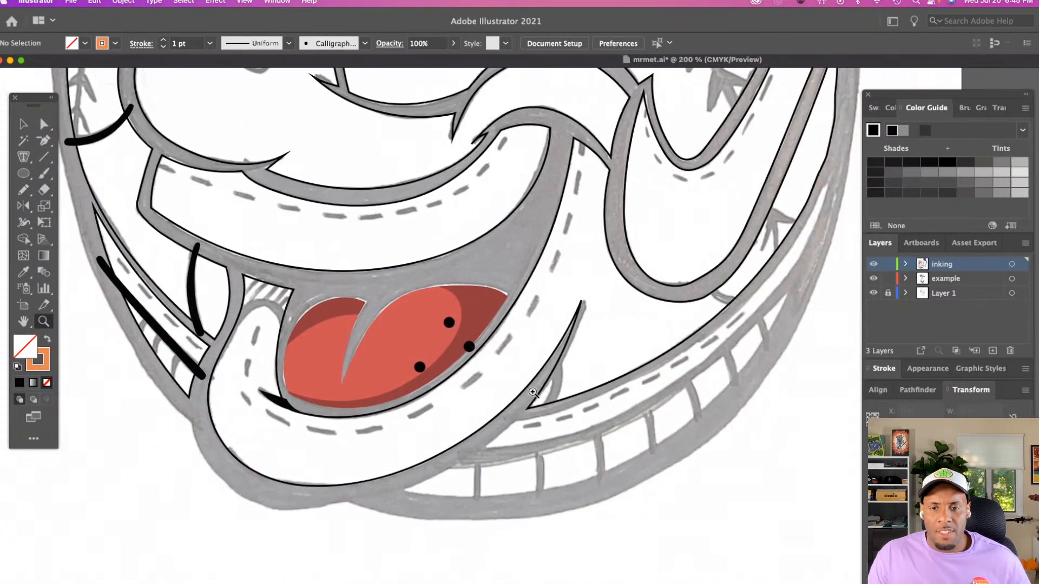
scroll(533, 392, "right", 6)
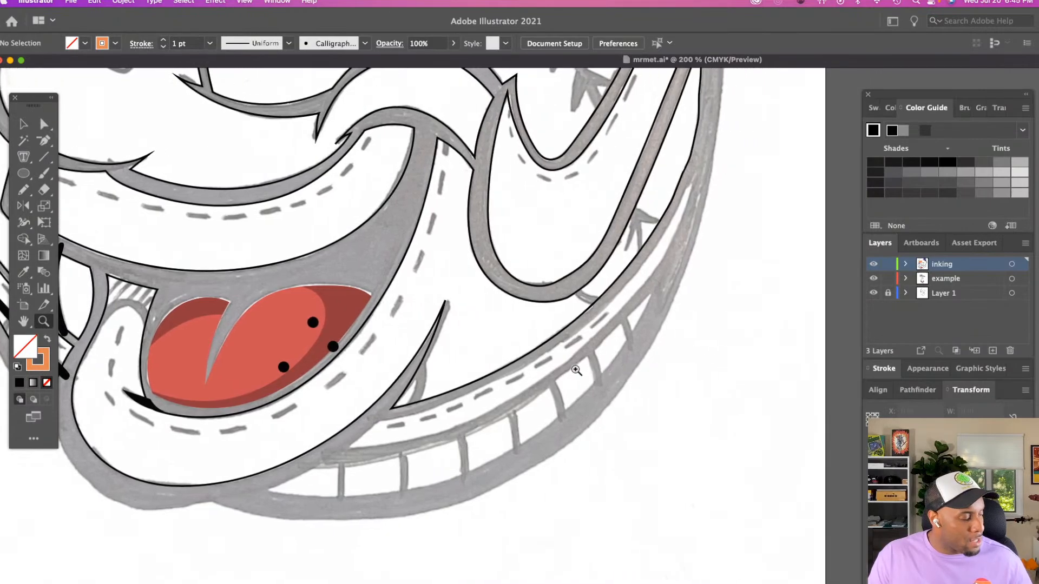
key("n")
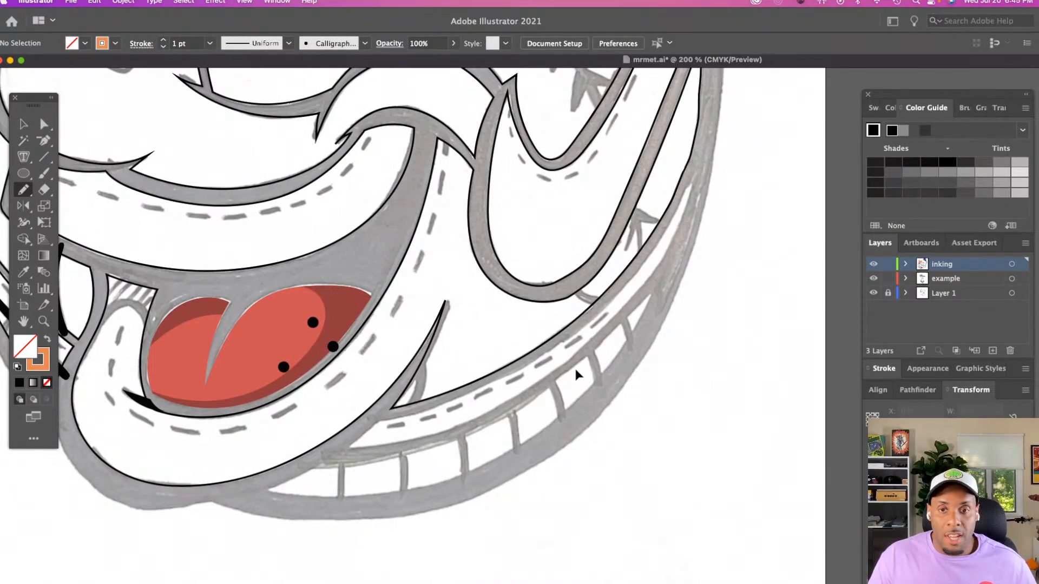
key("super+s")
Trace the upper edge of the segmented band below the face with the Pencil tool, from its outer tip to its lower tip
scroll(577, 354, "right", 2)
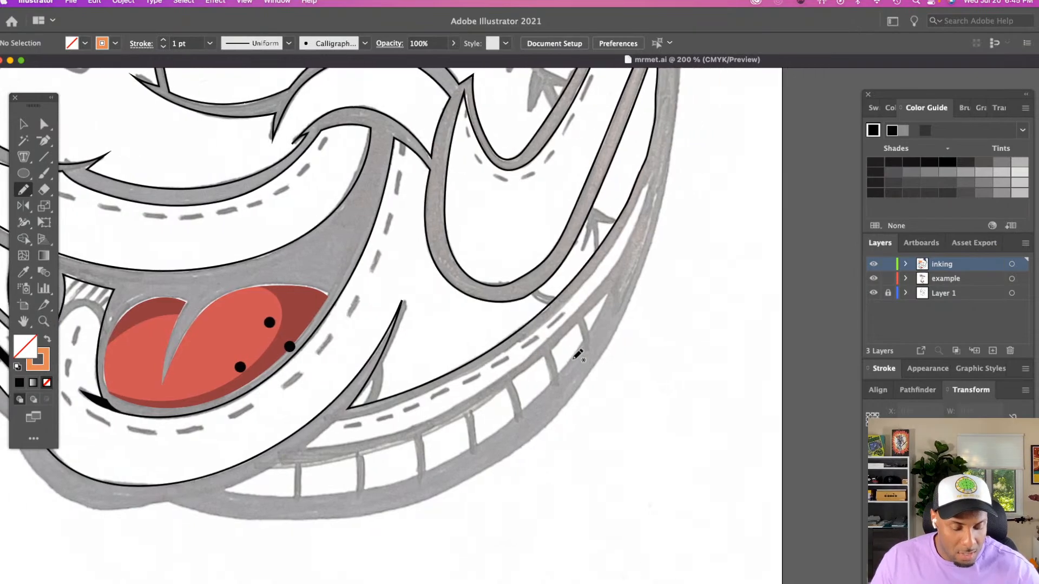
left_click_drag(650, 179, 611, 252)
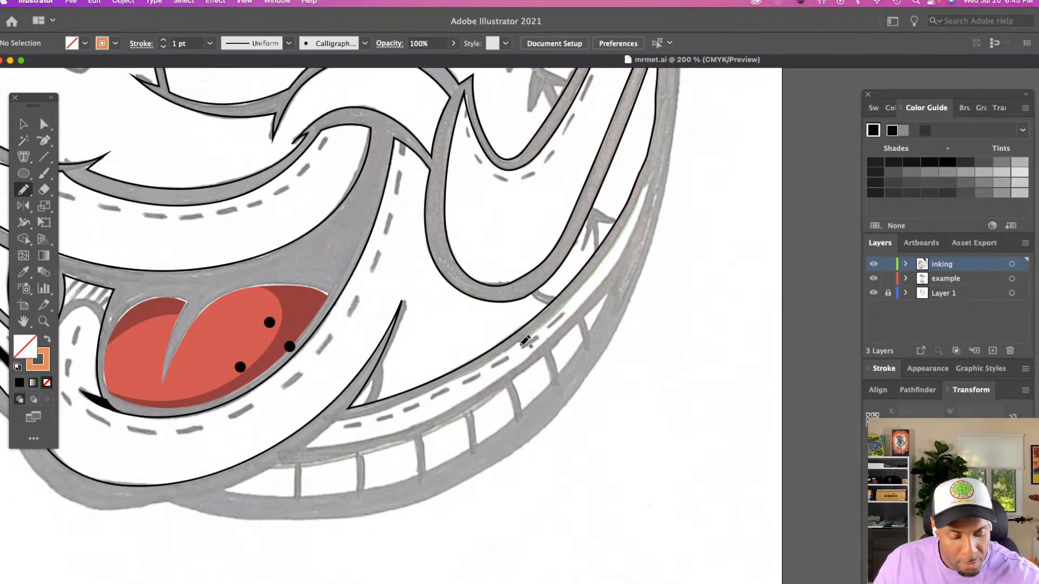
left_click_drag(523, 342, 490, 363)
left_click_drag(403, 400, 329, 422)
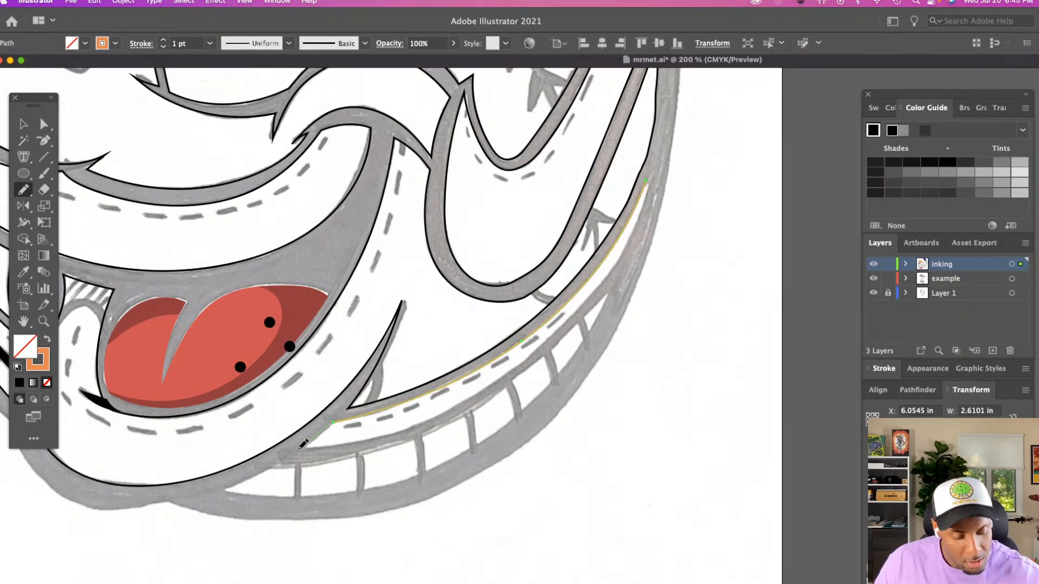
left_click_drag(226, 486, 223, 489)
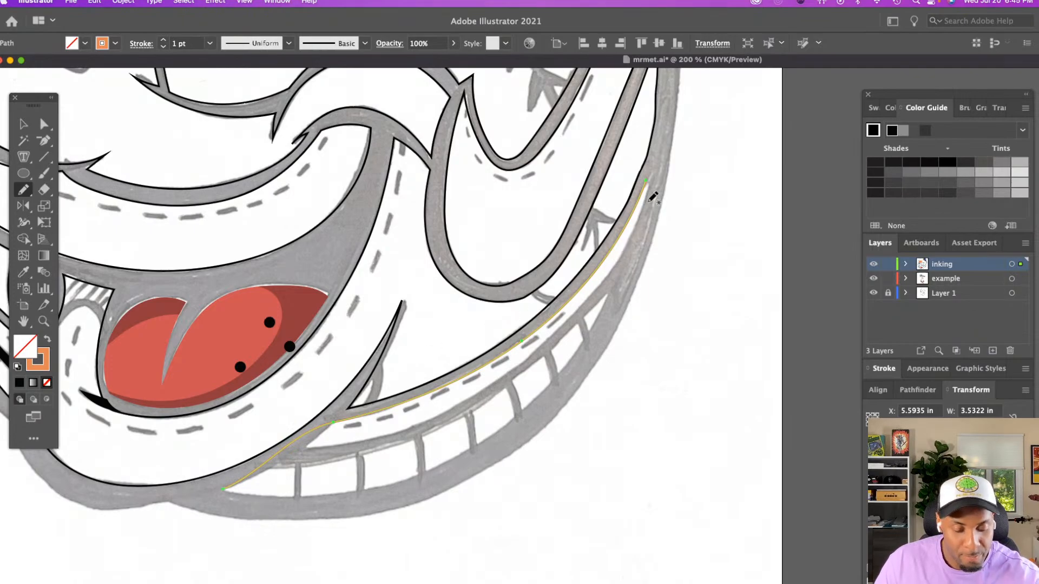
Trace the band's lower edge with the Pencil tool from the outer tip back to the lower tip, below the short divider lines
left_click_drag(630, 230, 627, 243)
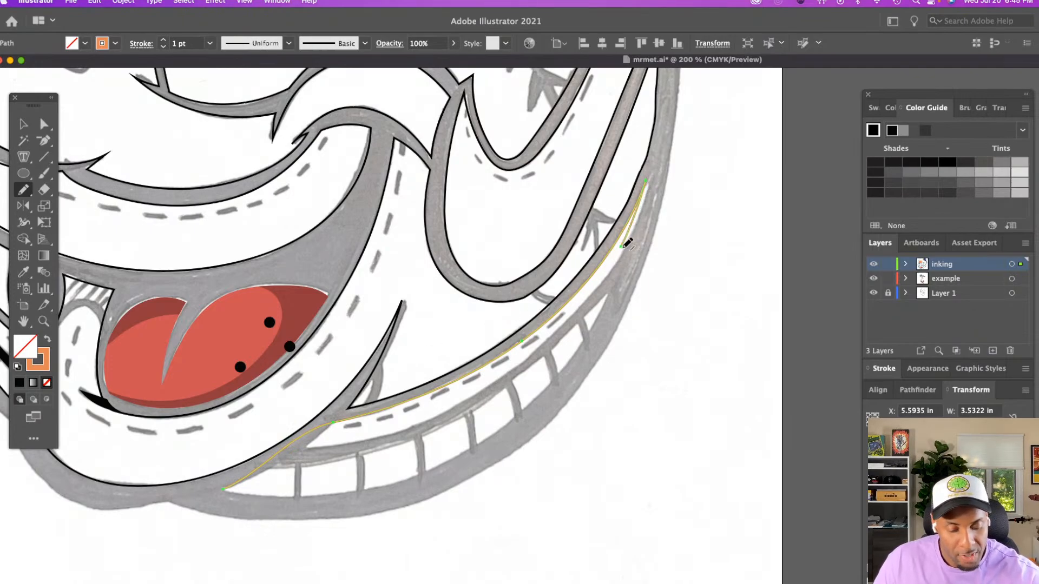
key("z")
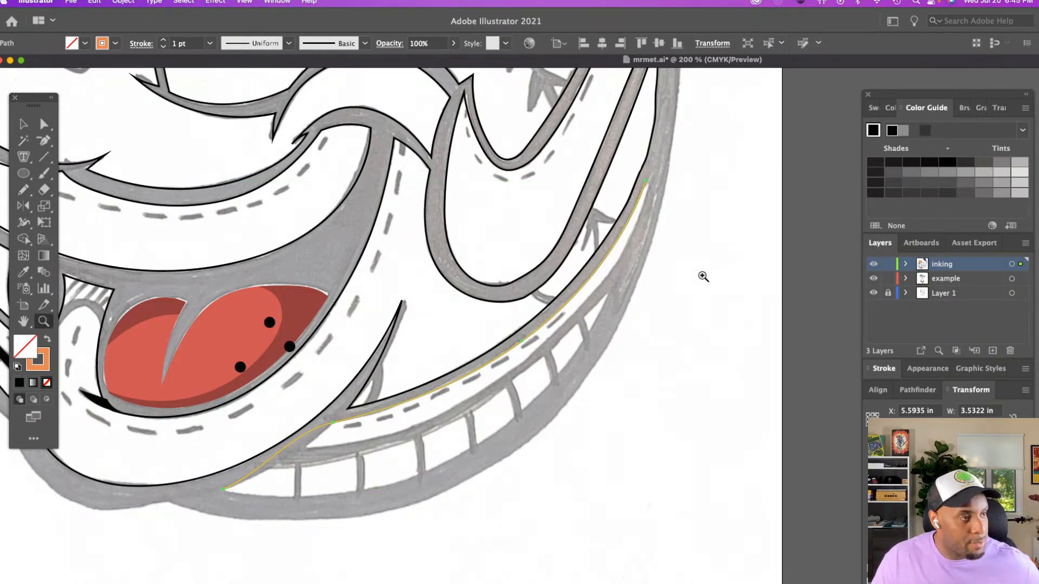
left_click(756, 295)
scroll(612, 285, "down", 5)
scroll(612, 286, "left", 2)
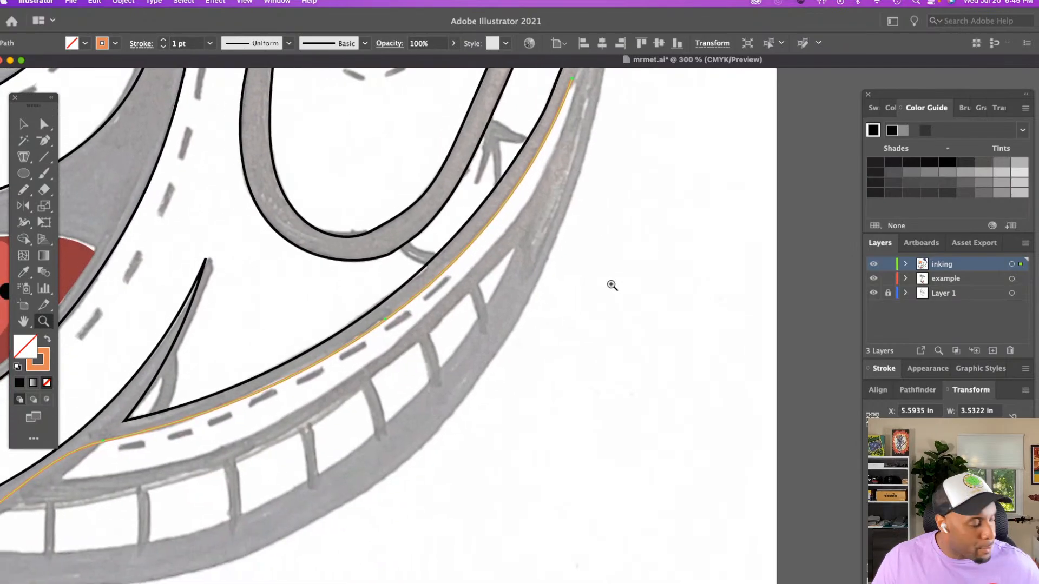
key("n")
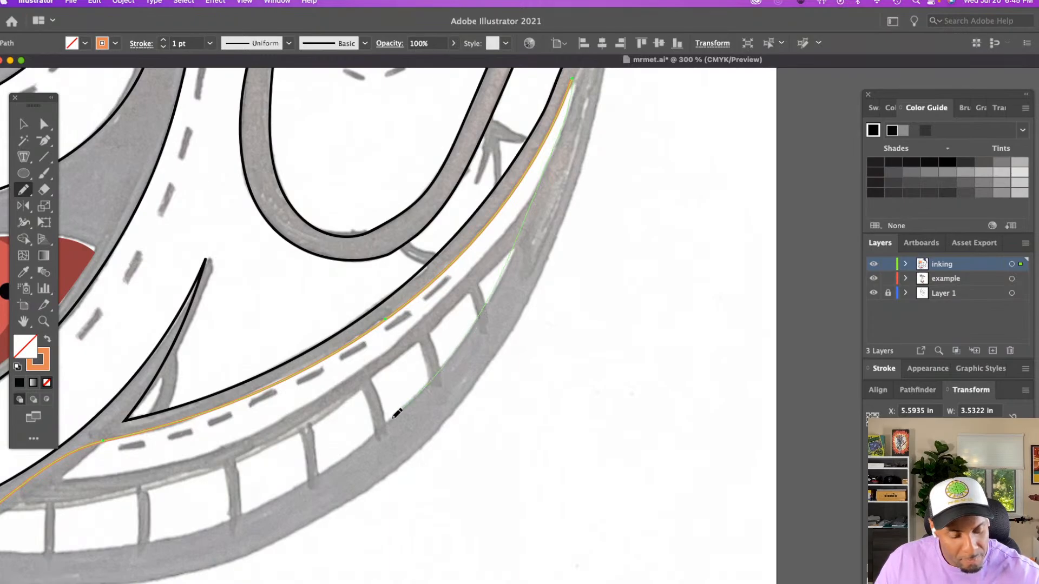
left_click_drag(396, 414, 360, 445)
scroll(359, 445, "down", 5)
scroll(359, 445, "left", 5)
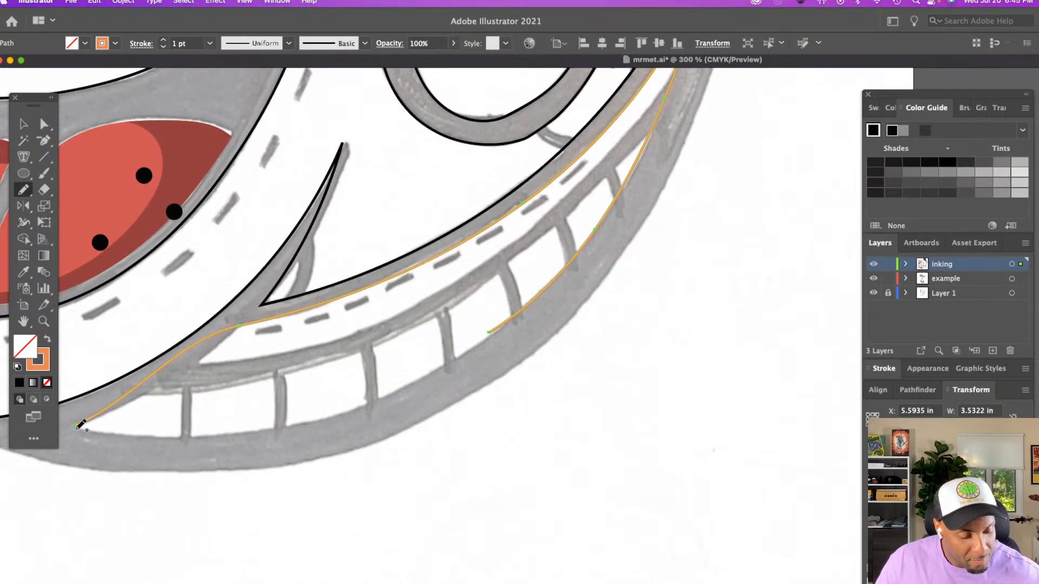
mouse_move(80, 425)
left_mouse_down()
mouse_move(159, 436)
mouse_move(281, 426)
mouse_move(375, 394)
mouse_move(489, 331)
left_mouse_up()
Reshape the lower edge of the orange band outline by lengthening and flattening the curve handle at its lower tip
key("a")
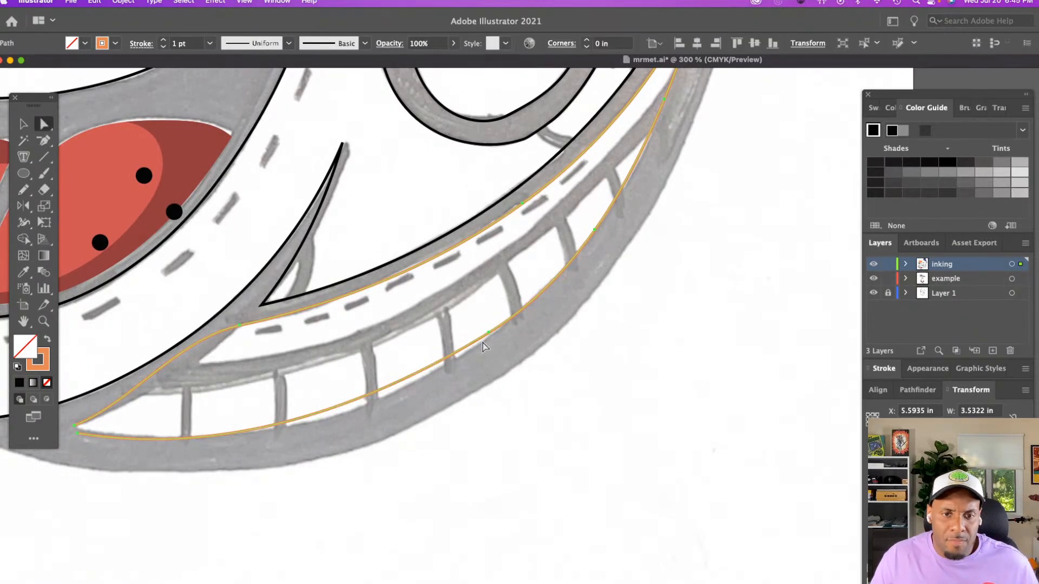
left_click(488, 334)
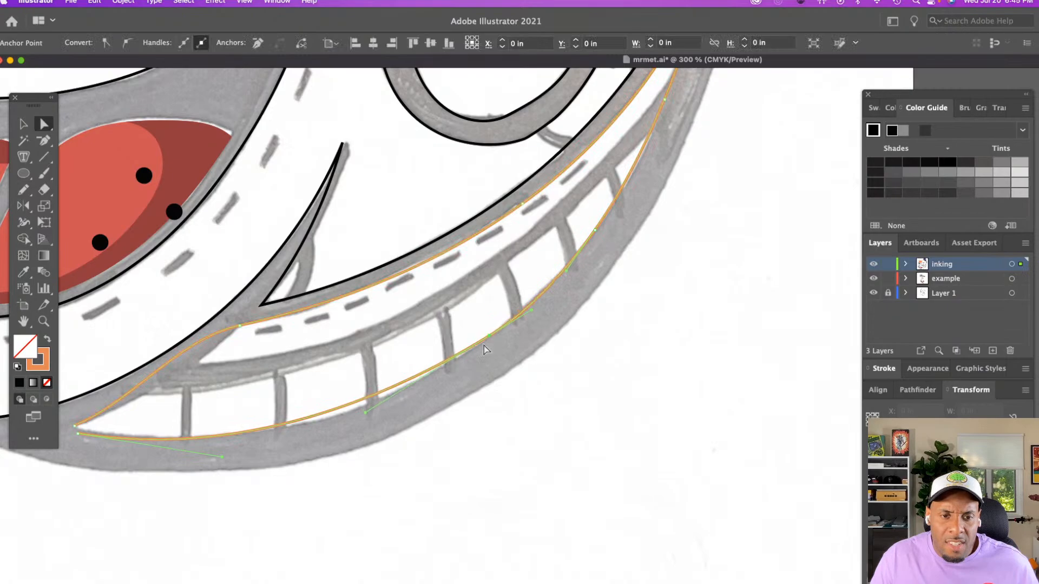
left_click(361, 426)
left_click(361, 405)
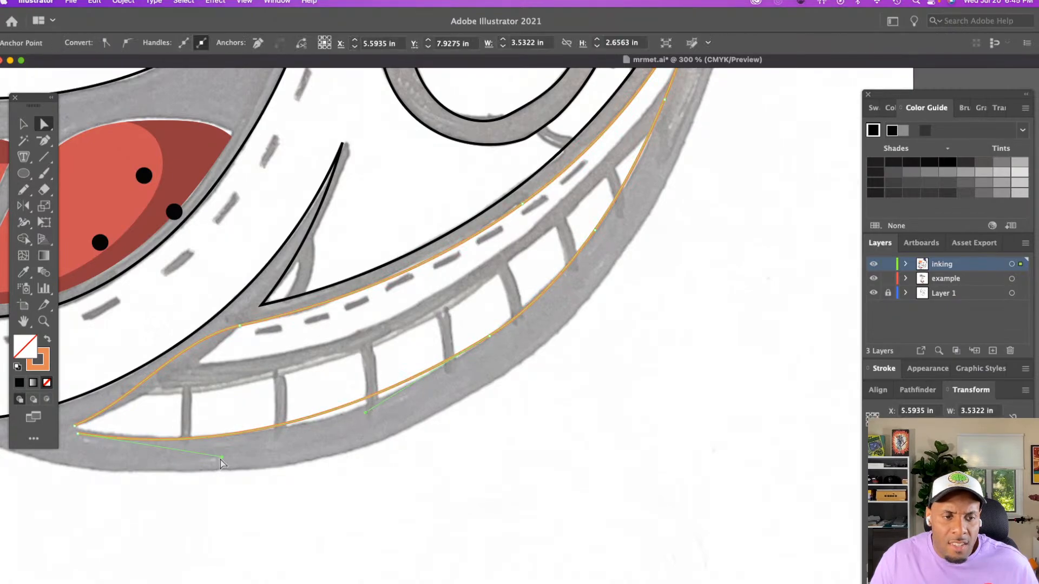
left_click_drag(222, 457, 312, 447)
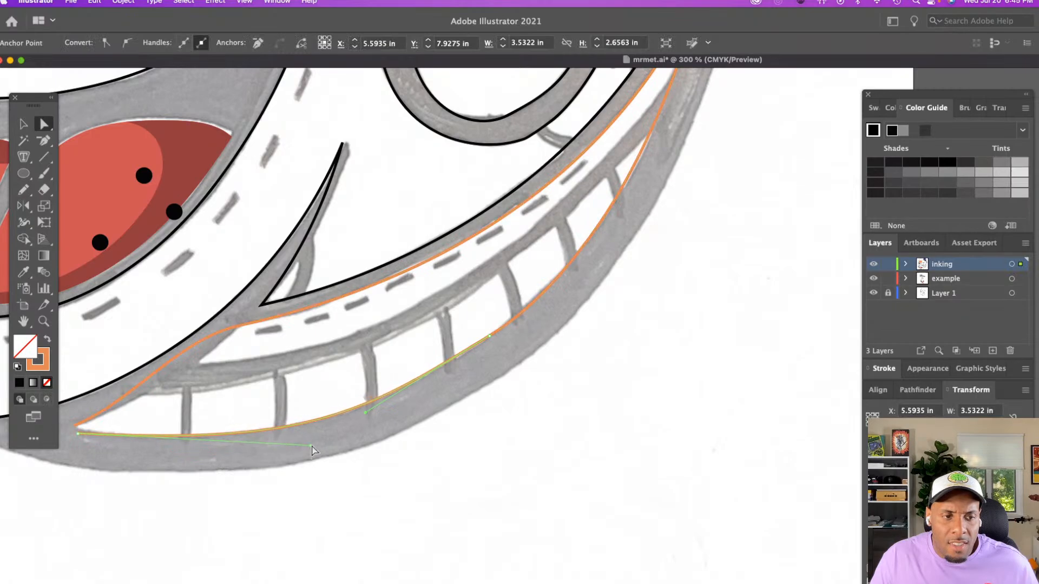
left_click(337, 437)
Turn the band outline's anchor at the start of the dashed stitches into a corner by angling its handle down, and review the whole band
left_click(238, 326)
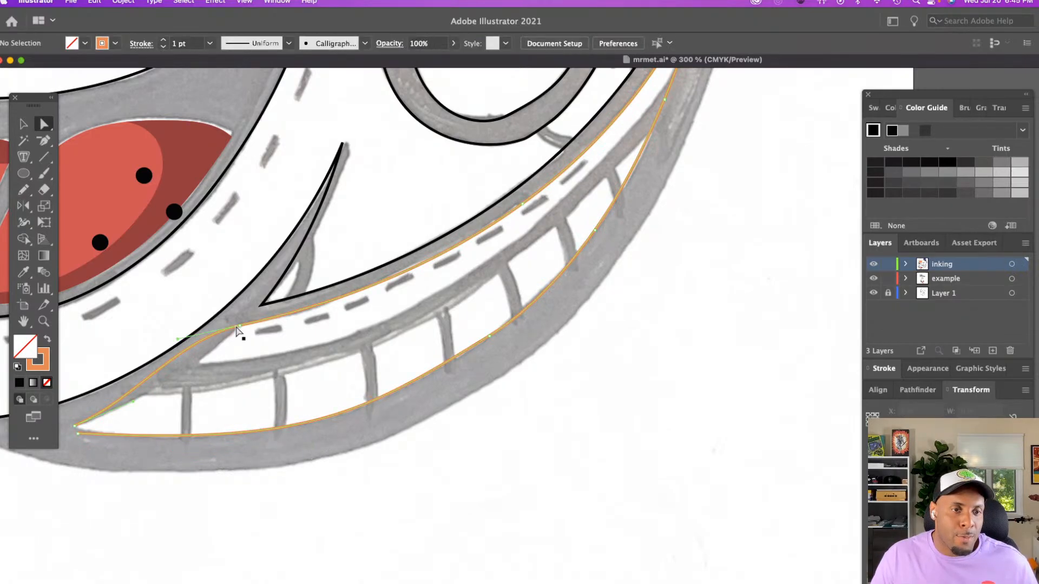
key("p")
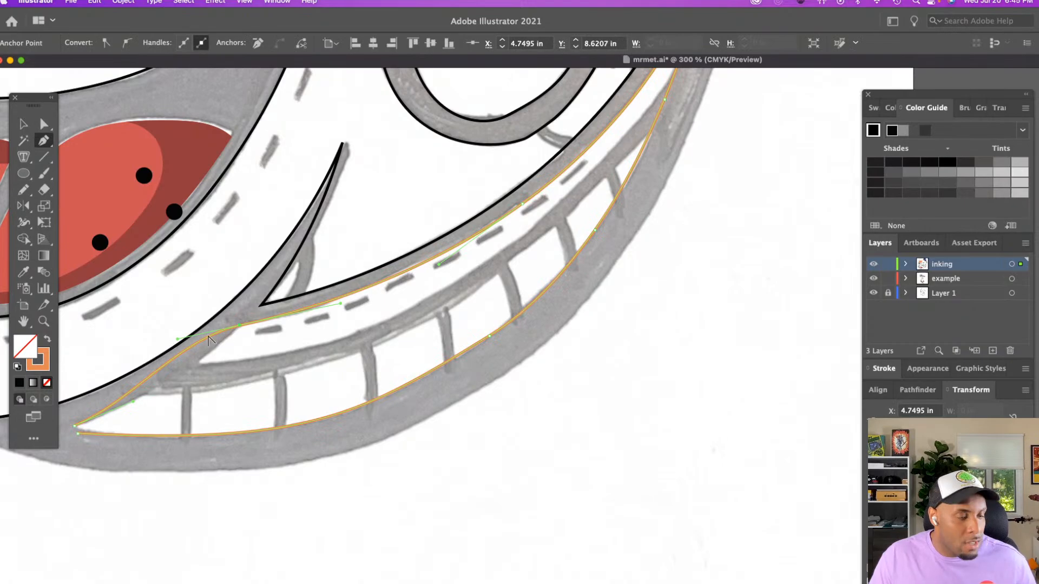
left_click_drag(177, 339, 209, 365)
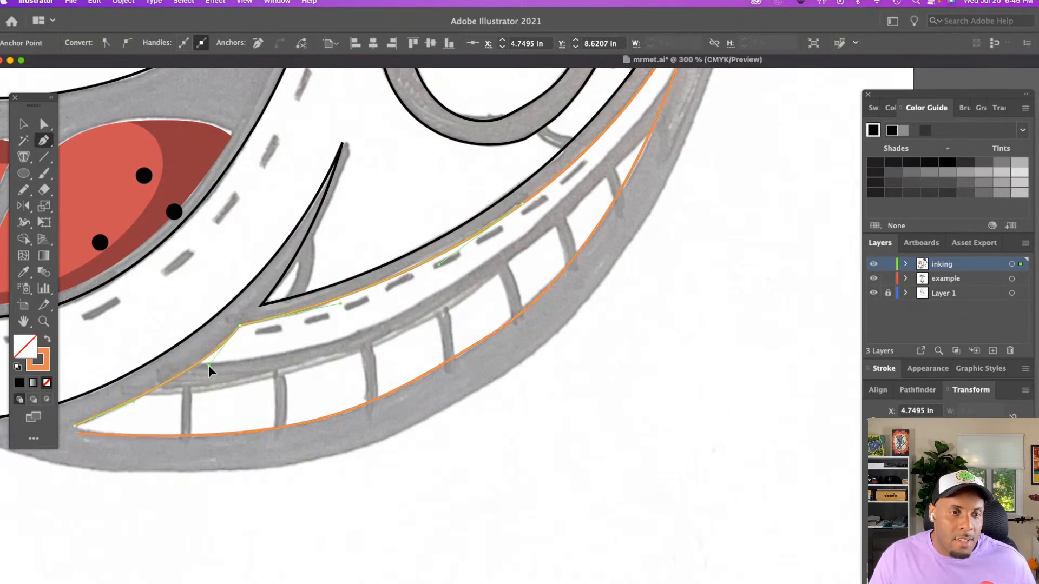
key("z")
left_click(370, 350, "alt")
left_click_drag(537, 368, 367, 359)
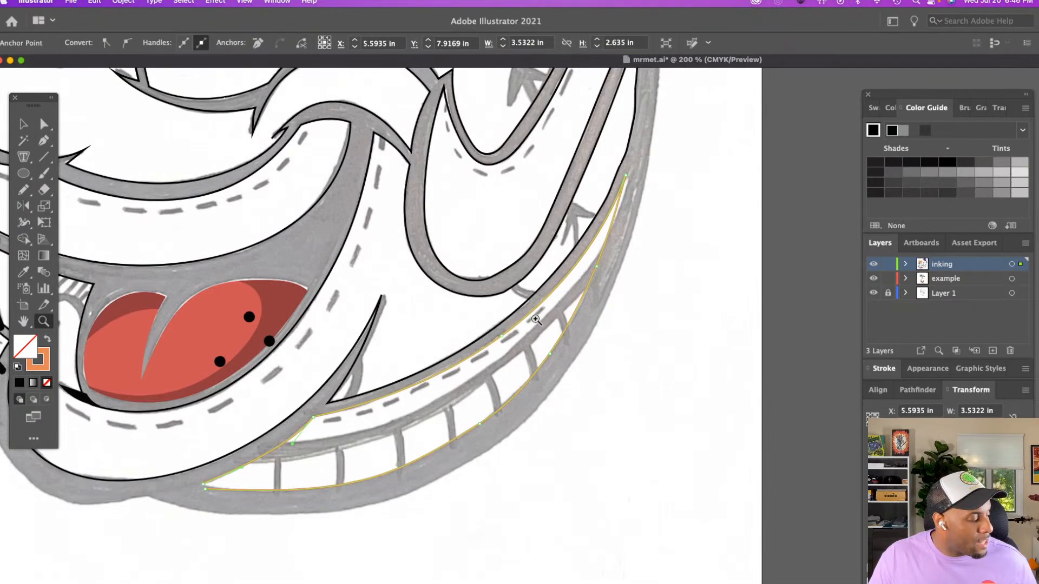
Paint an orange Paintbrush stroke along the sketched line between the band's dashed stitches and its divided segments, from lower tip to outer end
key("v")
left_click(524, 336)
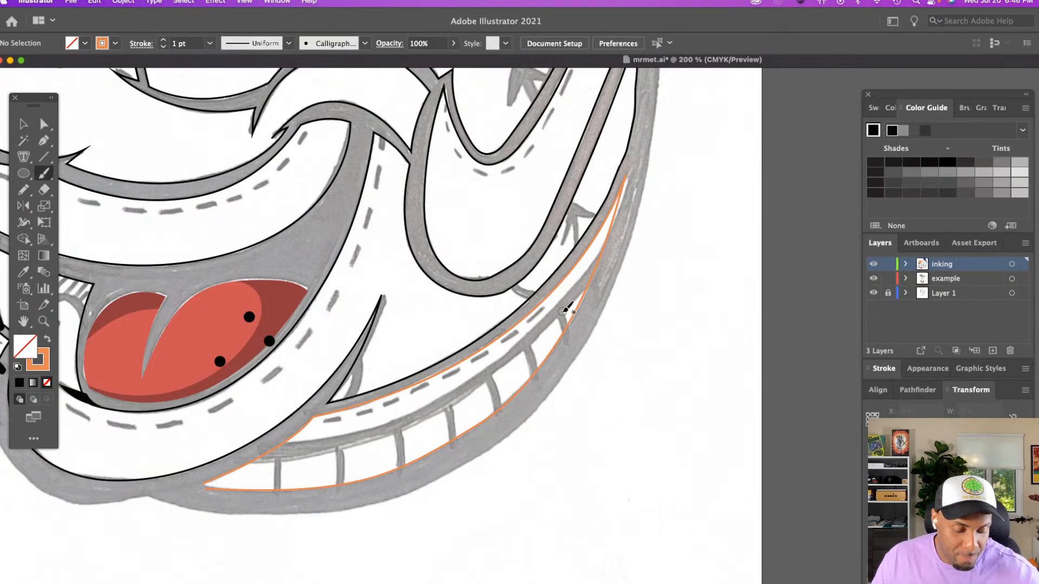
key("z")
left_click(633, 320)
scroll(593, 308, "left", 4)
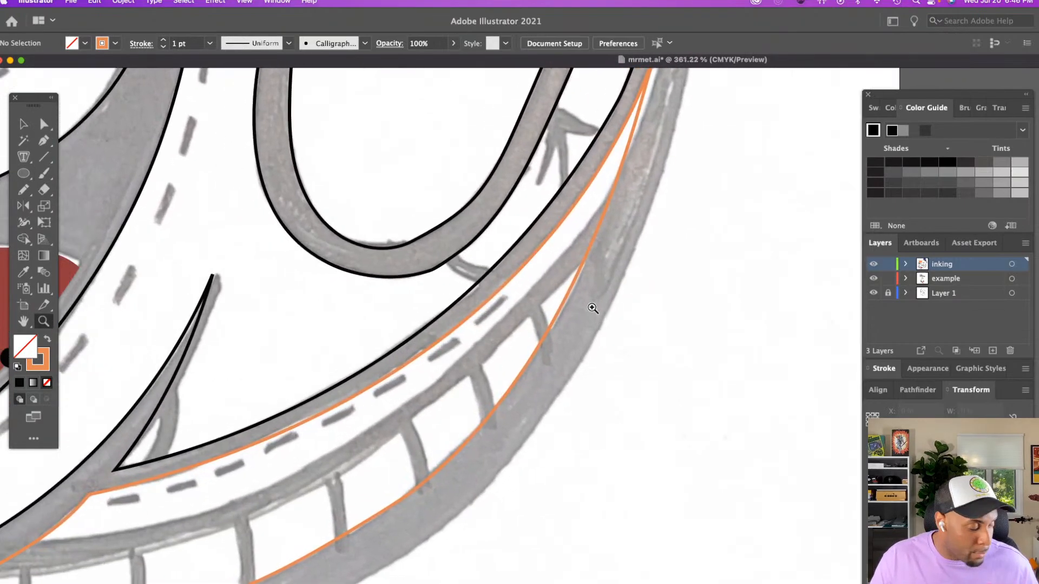
left_click(593, 308, "alt")
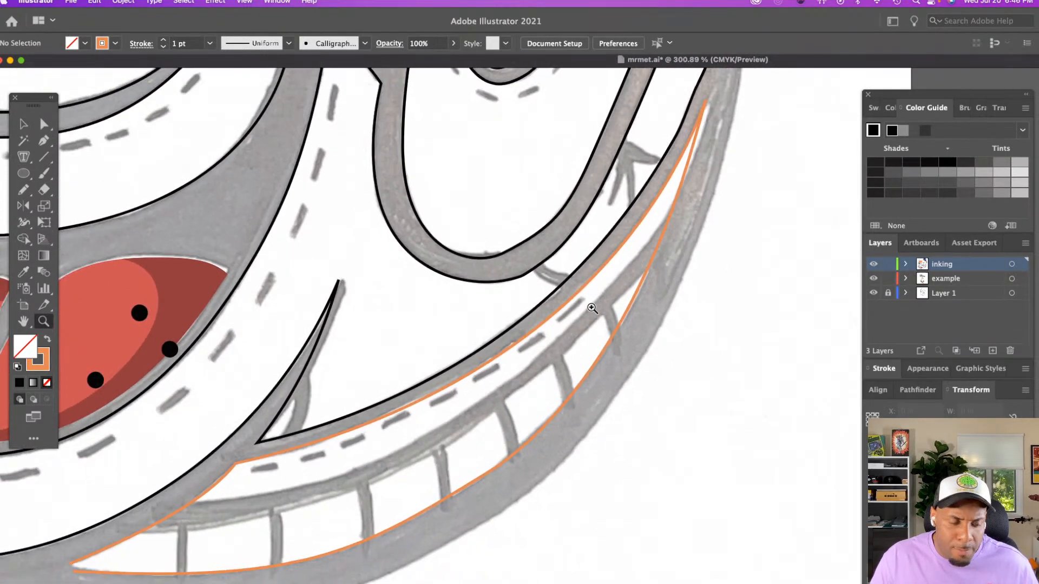
key("b")
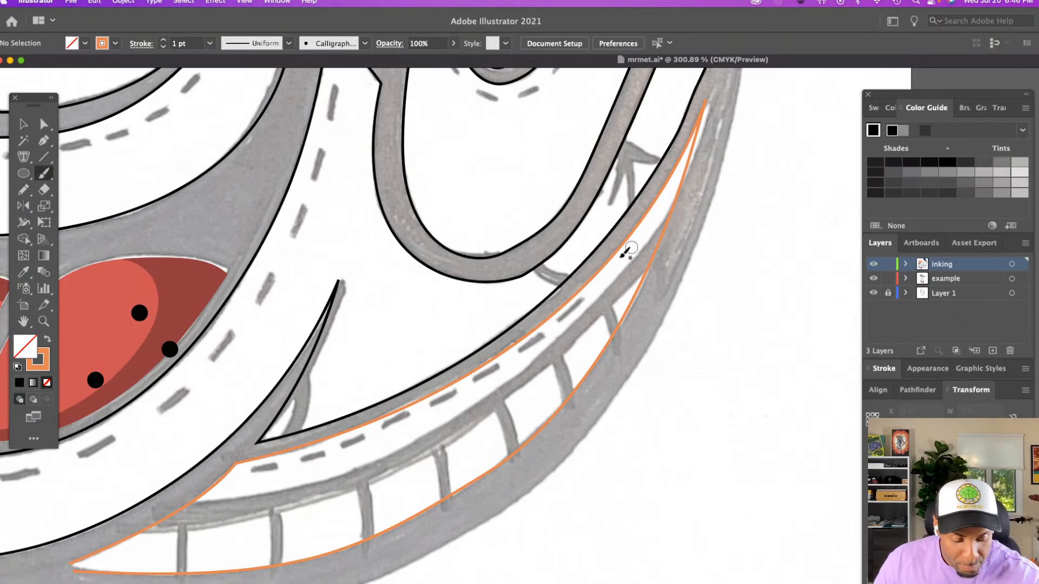
left_click_drag(151, 513, 222, 497)
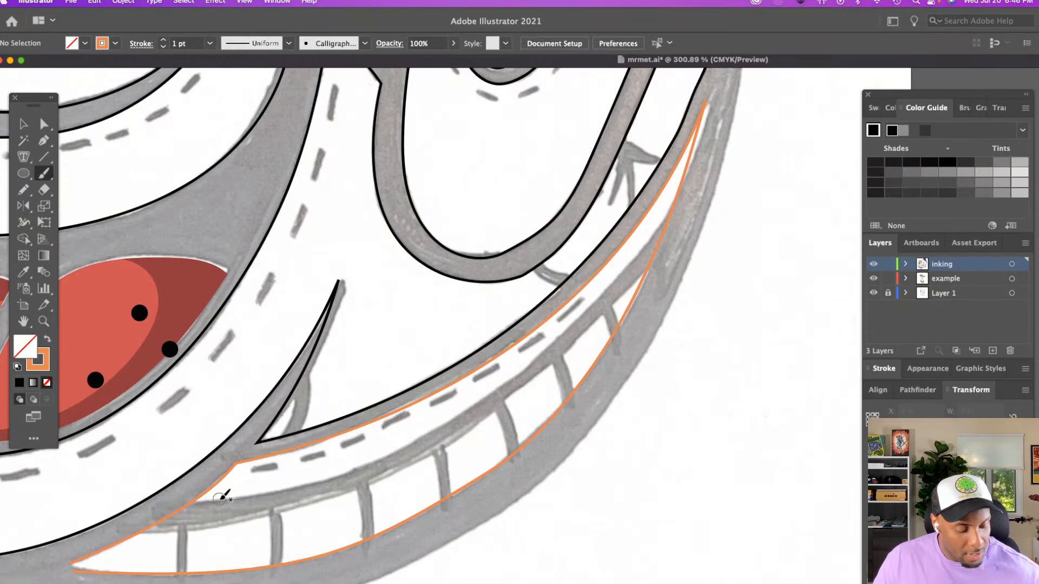
mouse_move(146, 512)
left_mouse_down()
mouse_move(221, 511)
mouse_move(409, 456)
mouse_move(569, 337)
left_mouse_up()
left_click_drag(613, 292, 697, 195)
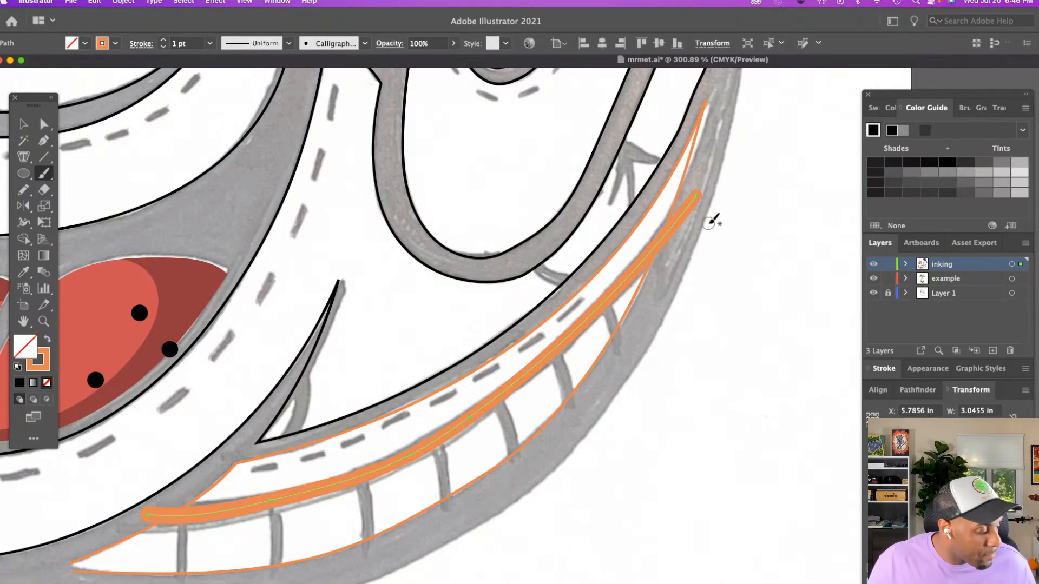
key("v")
left_click(724, 252)
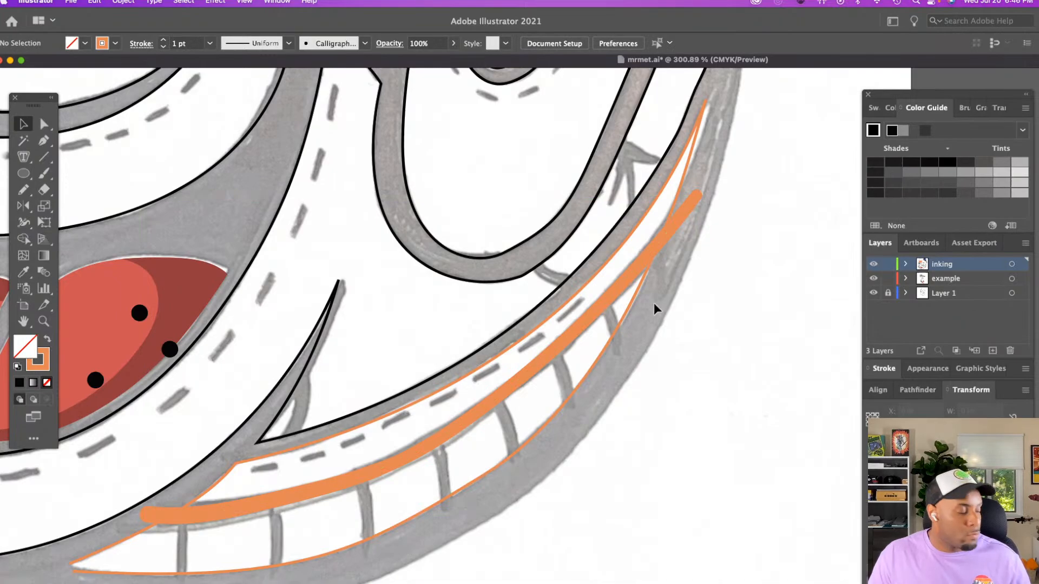
Shorten the thick orange stroke by pulling its outer end anchor back along the sketched line
key("a")
left_click(579, 326)
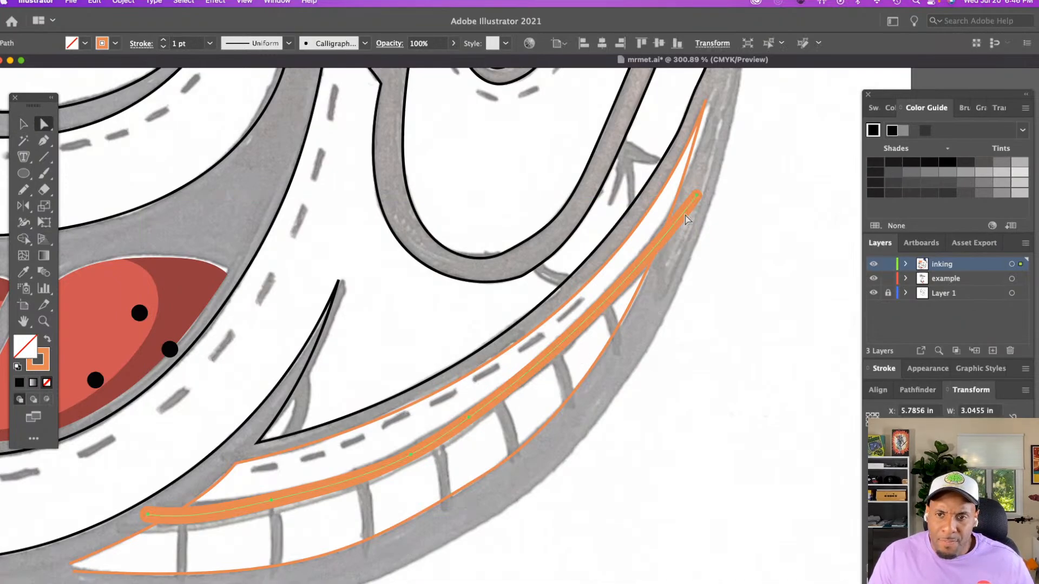
left_click_drag(698, 199, 677, 217)
key("super+z")
left_click(718, 264)
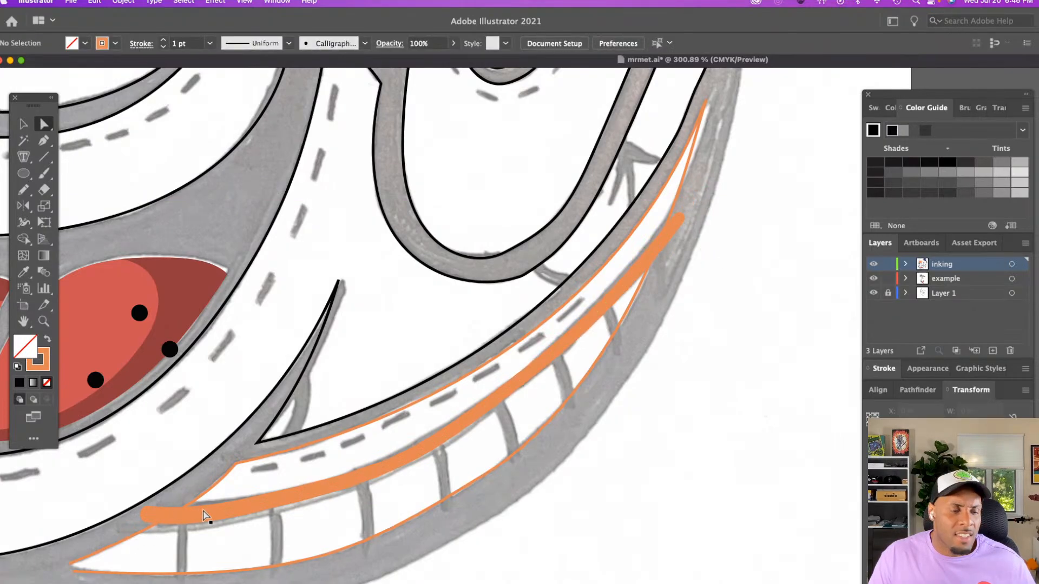
Change the stroke color of the thick line through the band to black
key("v")
left_click(252, 486)
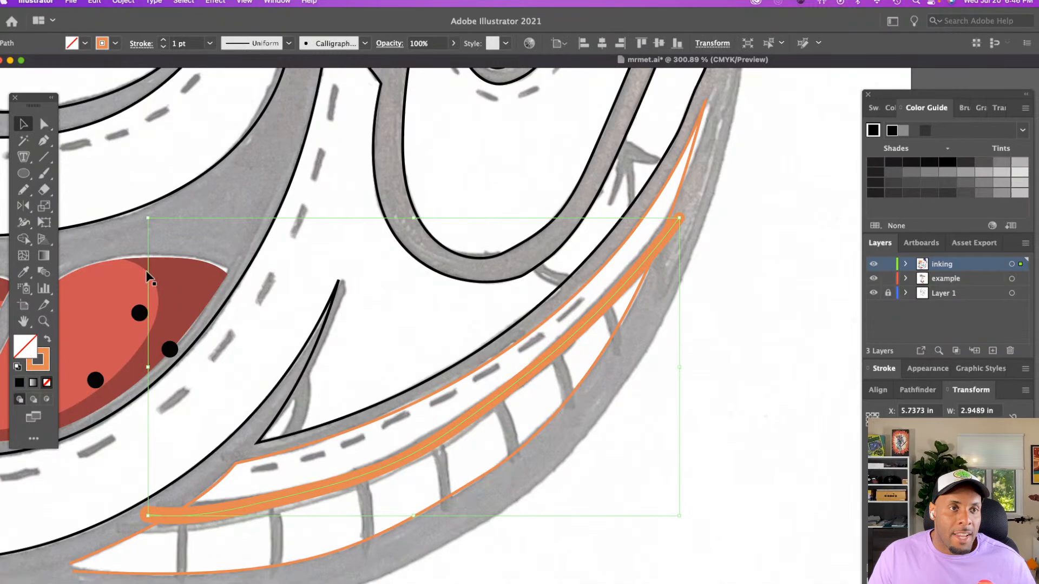
left_click(100, 43)
left_click(28, 65)
left_click(306, 467)
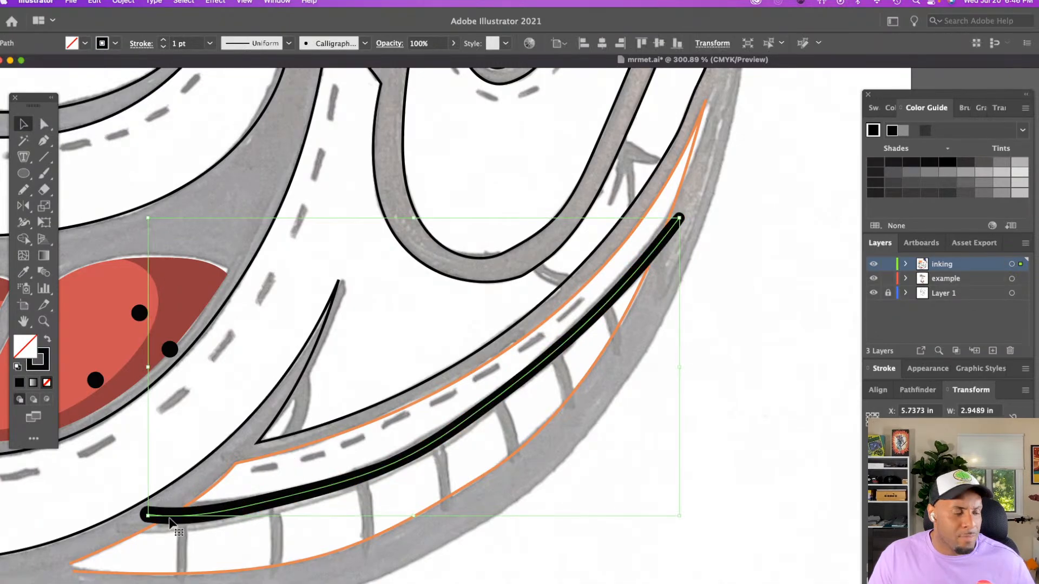
Nudge the anchors at the black line's lower end and adjust its outer end to follow the sketched line more closely
key("a")
left_click(147, 514)
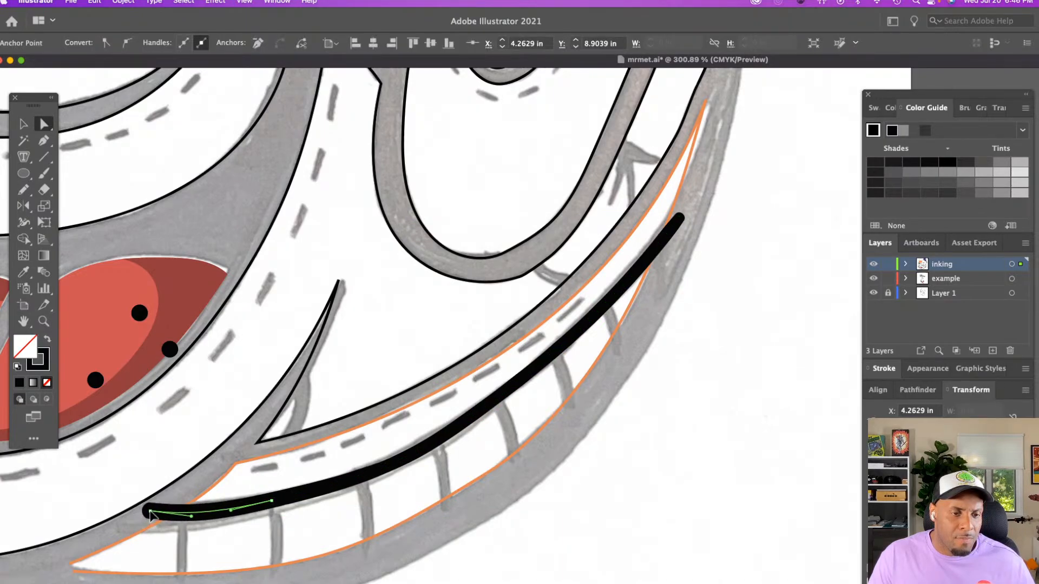
left_click(270, 502)
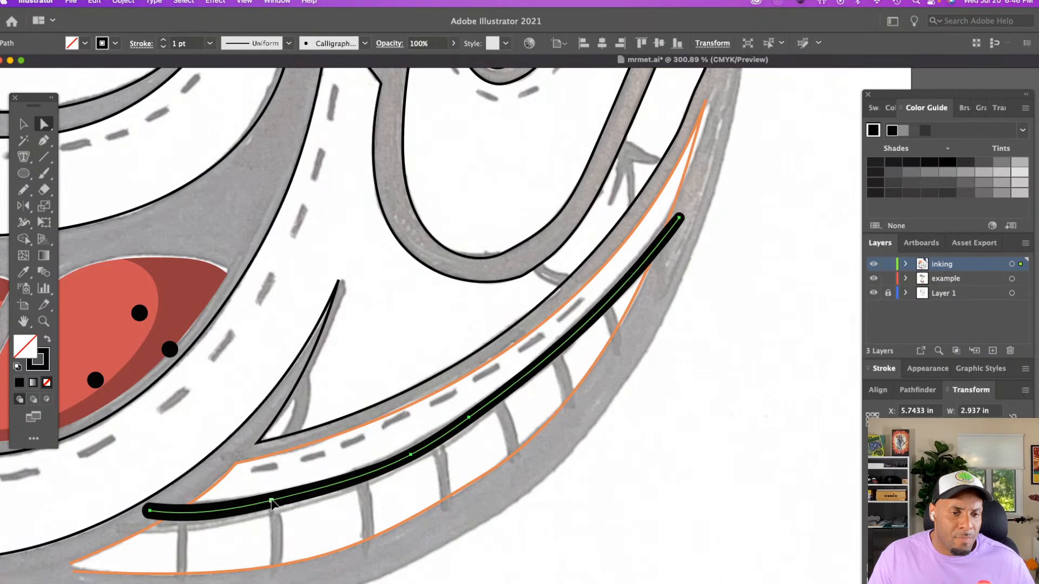
left_click(276, 504)
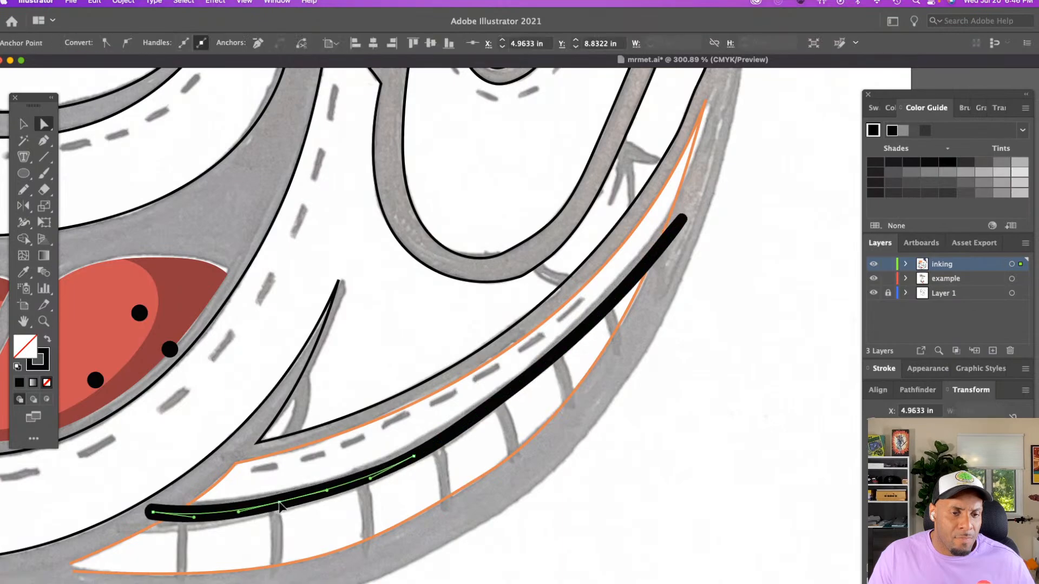
left_click(321, 521)
left_click(684, 220)
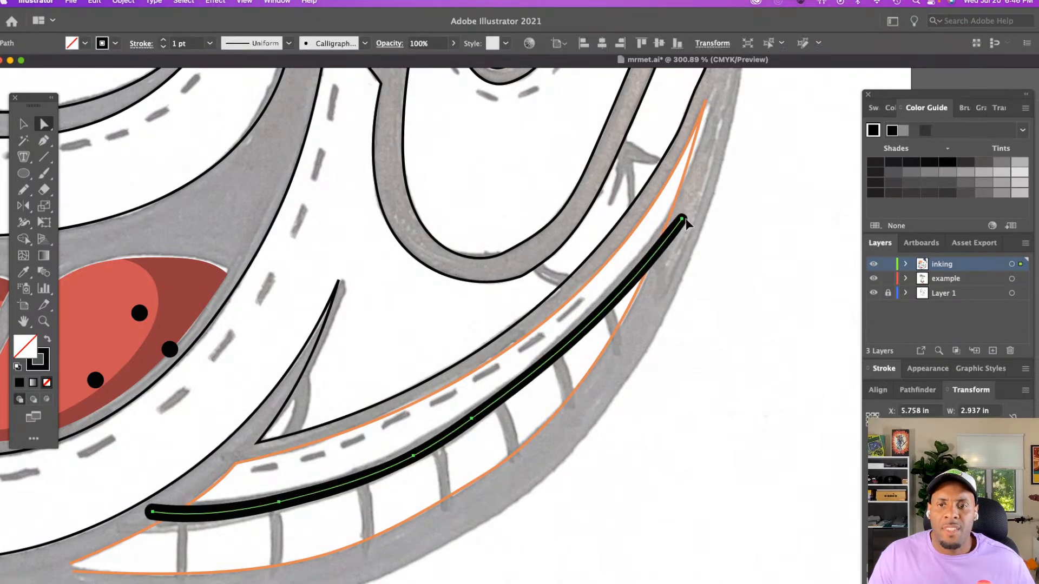
left_click(437, 411)
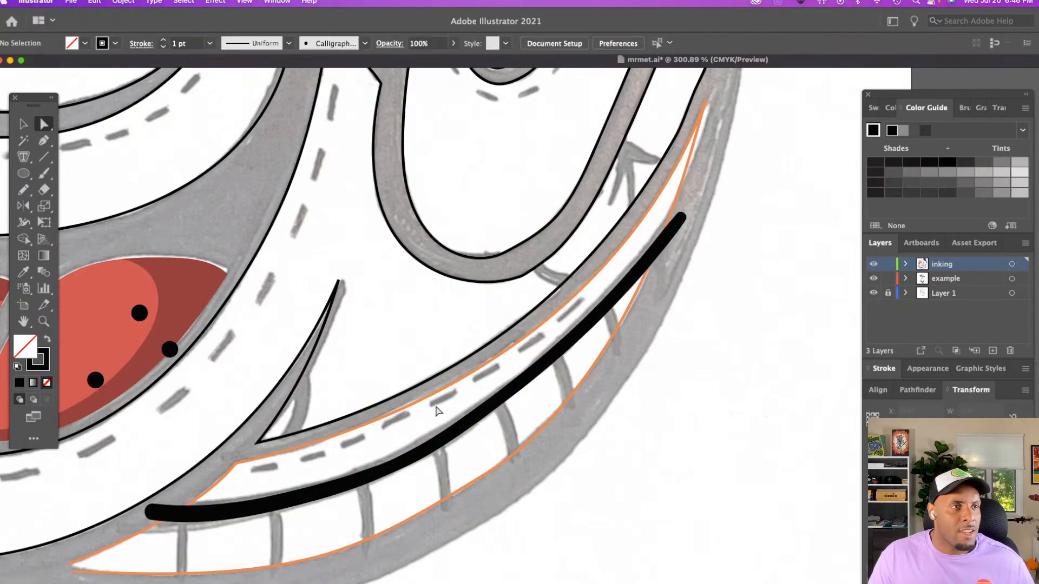
Paint the seven short black divider strokes across the band with the Paintbrush, from the thick black line to the band's lower edge
key("z")
left_click(434, 407, "alt")
scroll(435, 405, "down", 5)
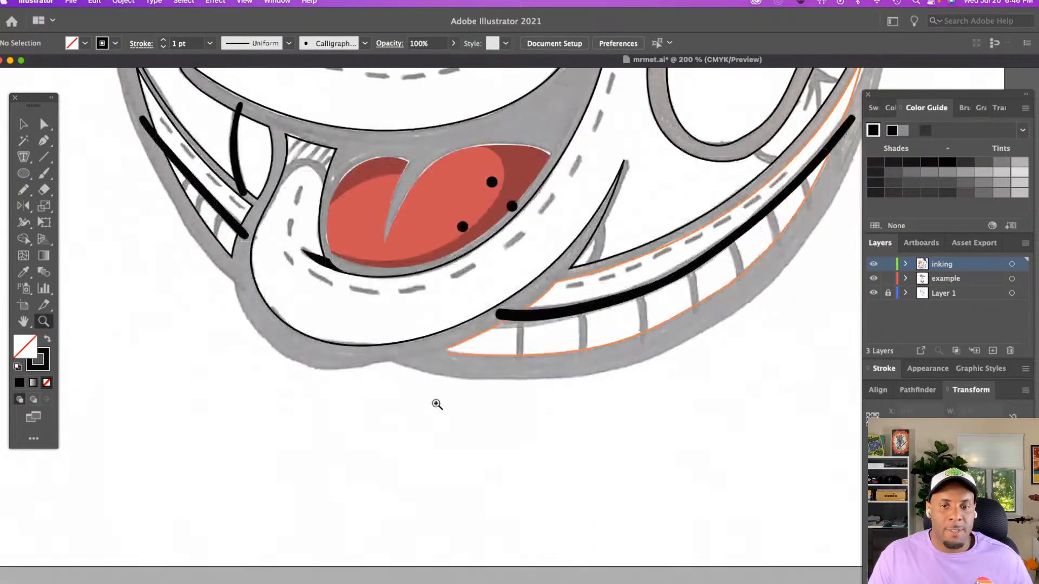
left_click(498, 373)
scroll(508, 368, "right", 5)
scroll(549, 364, "right", 4)
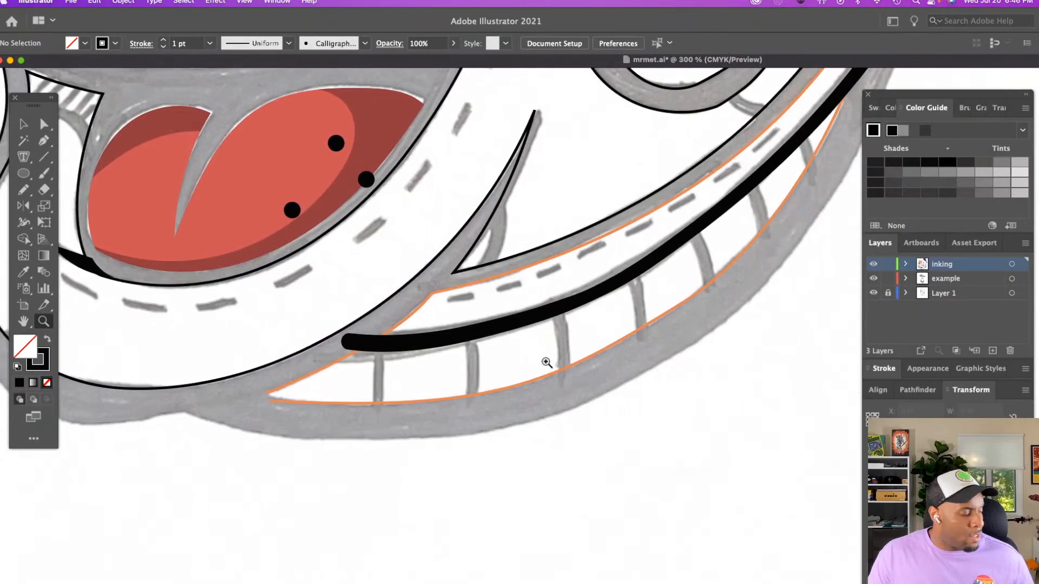
key("v")
key("b")
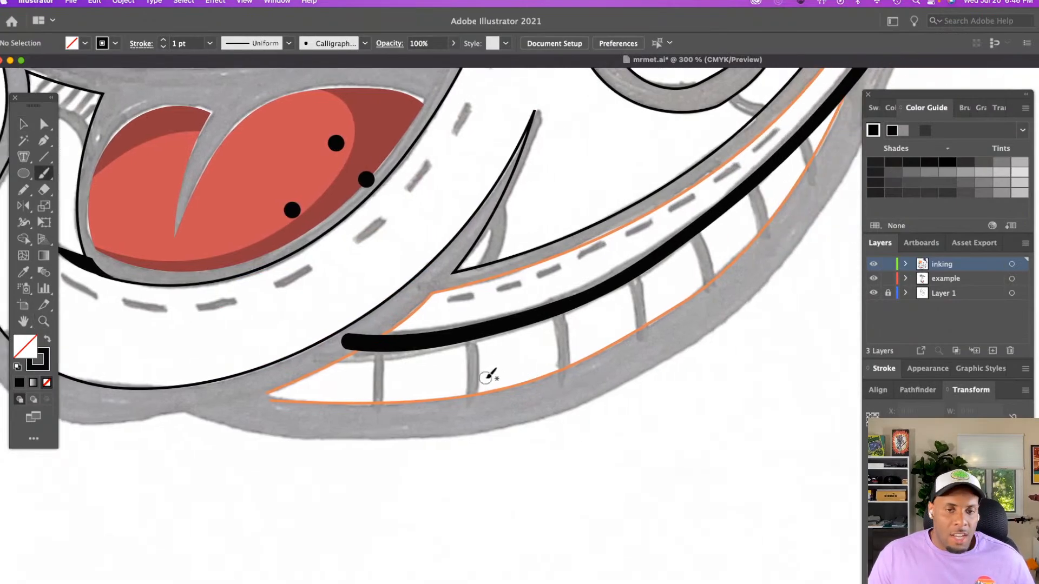
scroll(489, 367, "right", 2)
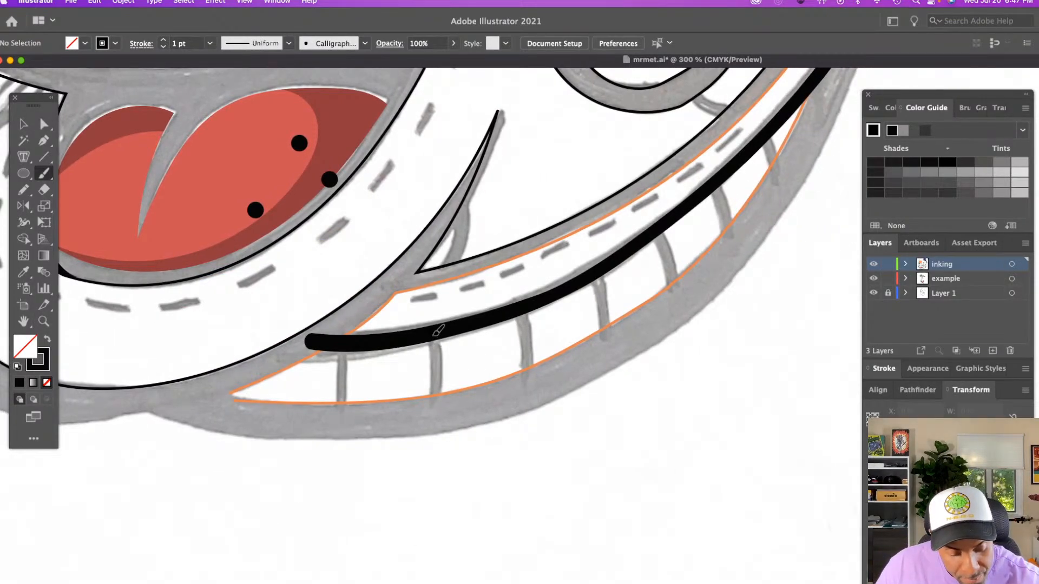
left_click_drag(431, 331, 431, 410)
left_click_drag(342, 344, 341, 416)
scroll(346, 414, "right", 4)
left_click_drag(386, 308, 392, 385)
scroll(393, 385, "right", 3)
left_click_drag(390, 292, 392, 379)
scroll(392, 379, "right", 3)
scroll(391, 379, "up", 2)
left_click_drag(385, 303, 398, 373)
scroll(398, 374, "right", 3)
scroll(397, 373, "up", 2)
left_click_drag(403, 305, 413, 370)
left_click_drag(447, 258, 457, 310)
Examine the inked face, ear flap strap and cap together with the reference images
key("z")
left_click(449, 311, "alt")
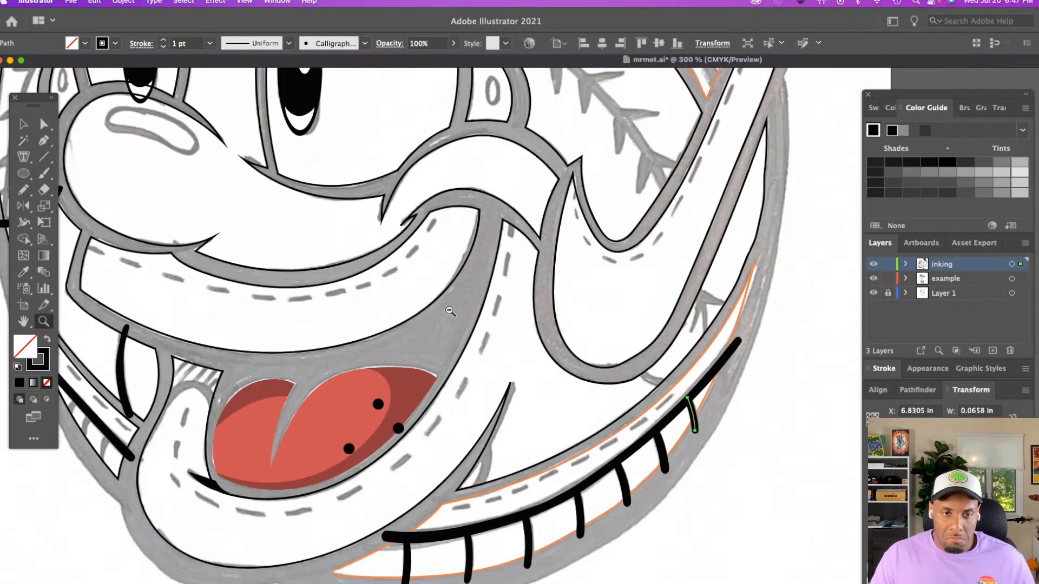
left_click(449, 310, "alt")
scroll(449, 310, "down", 3)
scroll(416, 307, "right", 4)
scroll(415, 306, "right", 5)
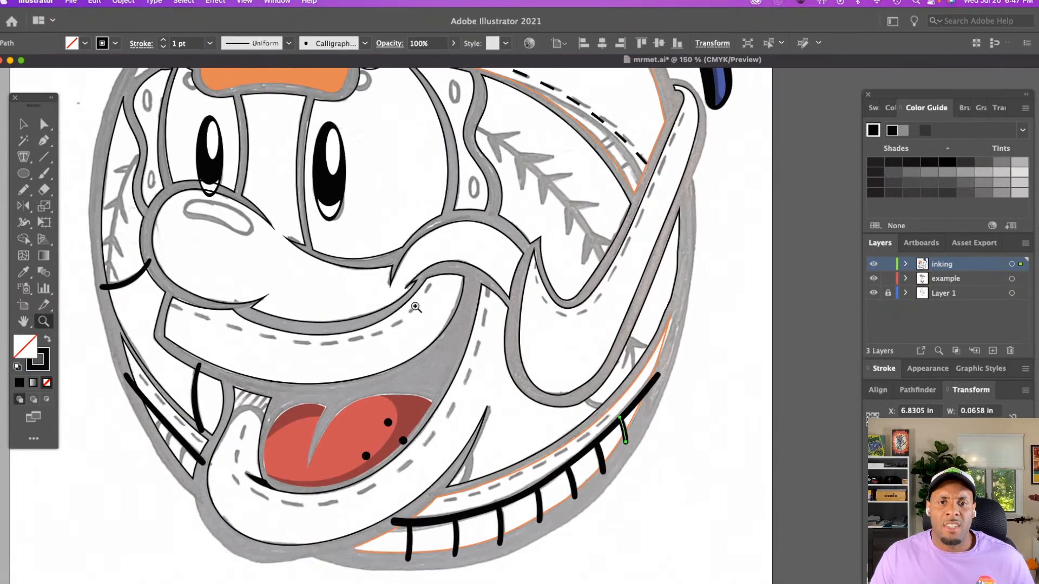
left_click(546, 356)
scroll(557, 343, "right", 5)
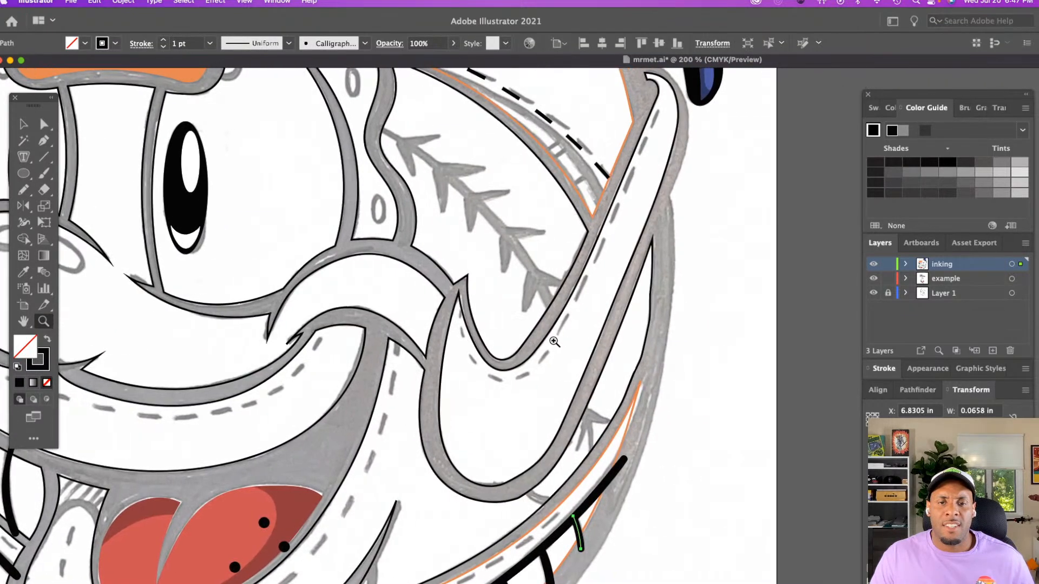
left_click(551, 342)
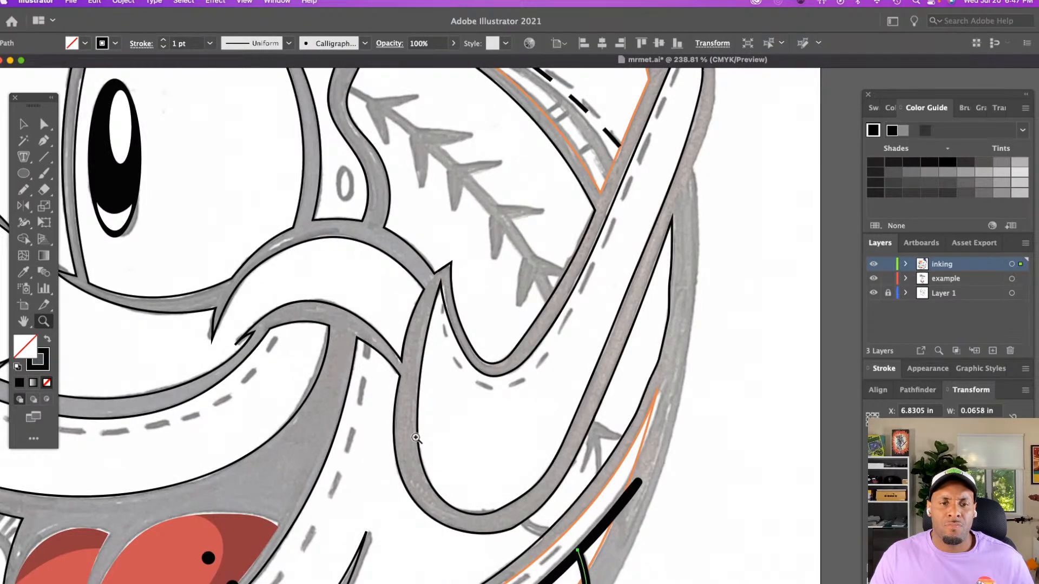
left_click(446, 299, "alt")
scroll(446, 300, "down", 10)
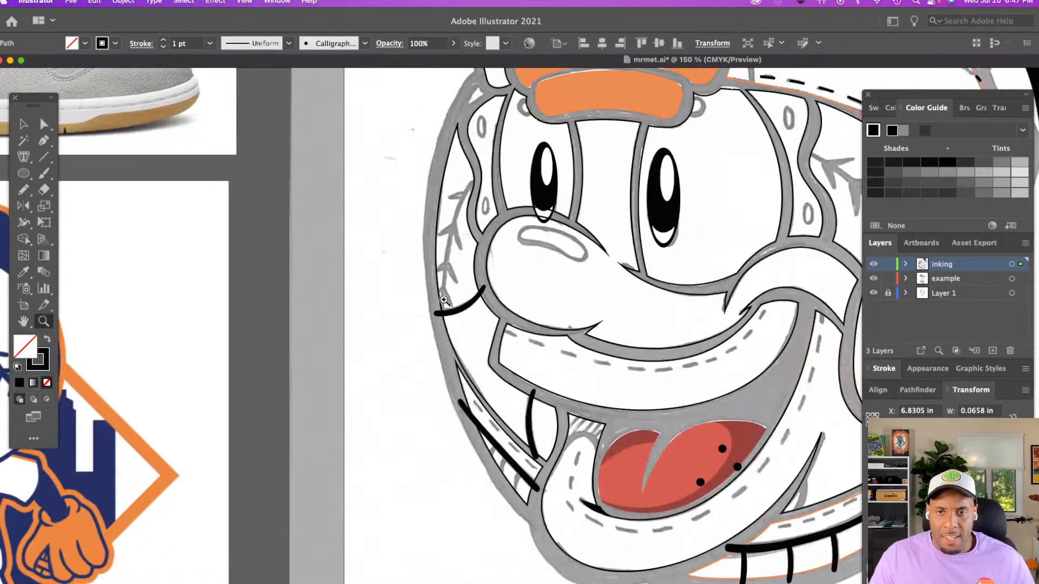
scroll(444, 301, "right", 5)
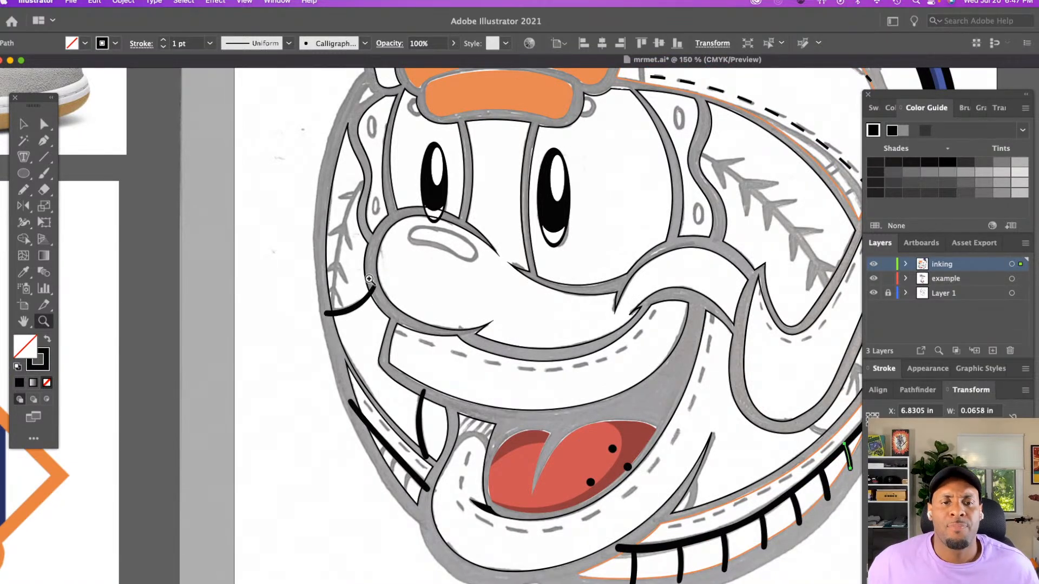
scroll(370, 267, "right", 5)
scroll(371, 268, "up", 3)
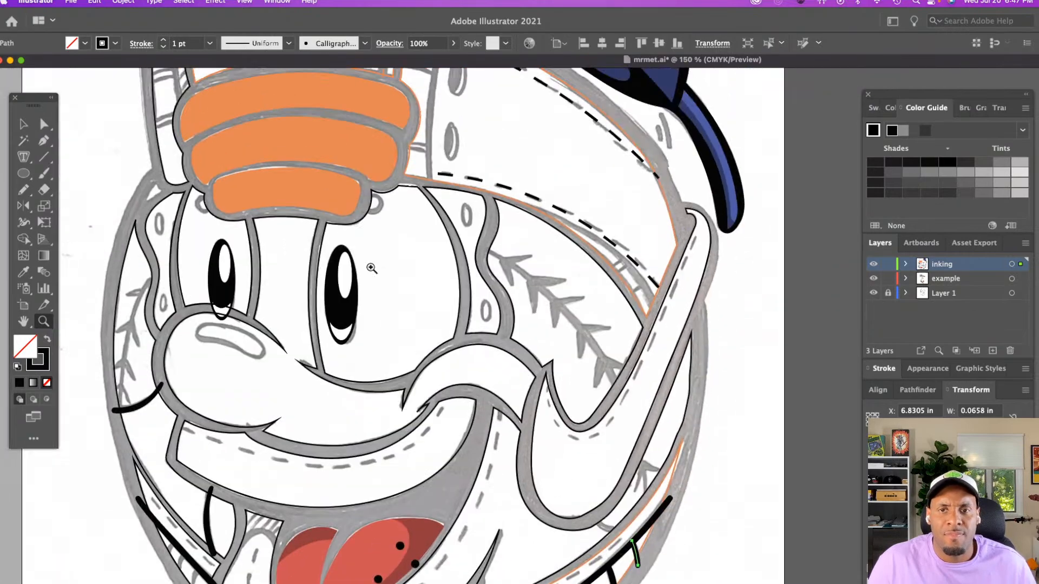
key("super+minus")
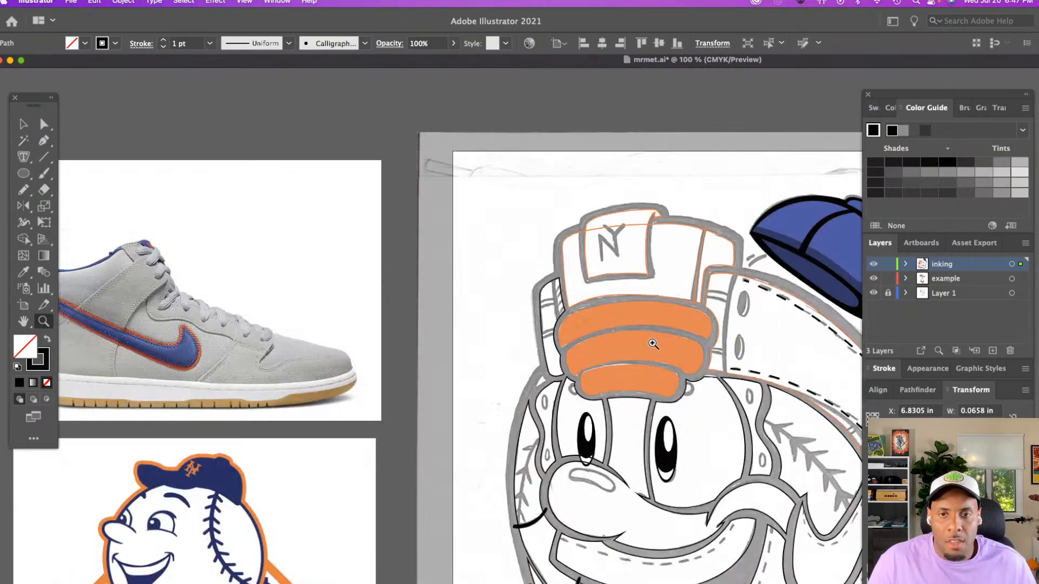
scroll(669, 344, "down", 3)
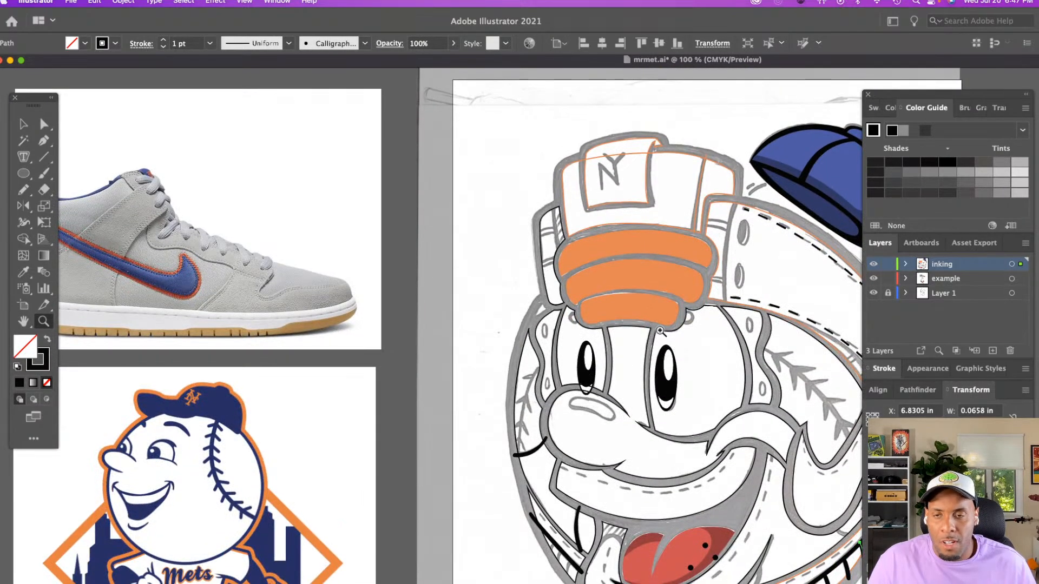
Create a new layer, place it directly beneath the inking layer, and name it background
left_click(992, 350)
left_click_drag(967, 267, 968, 286)
double_click(968, 278)
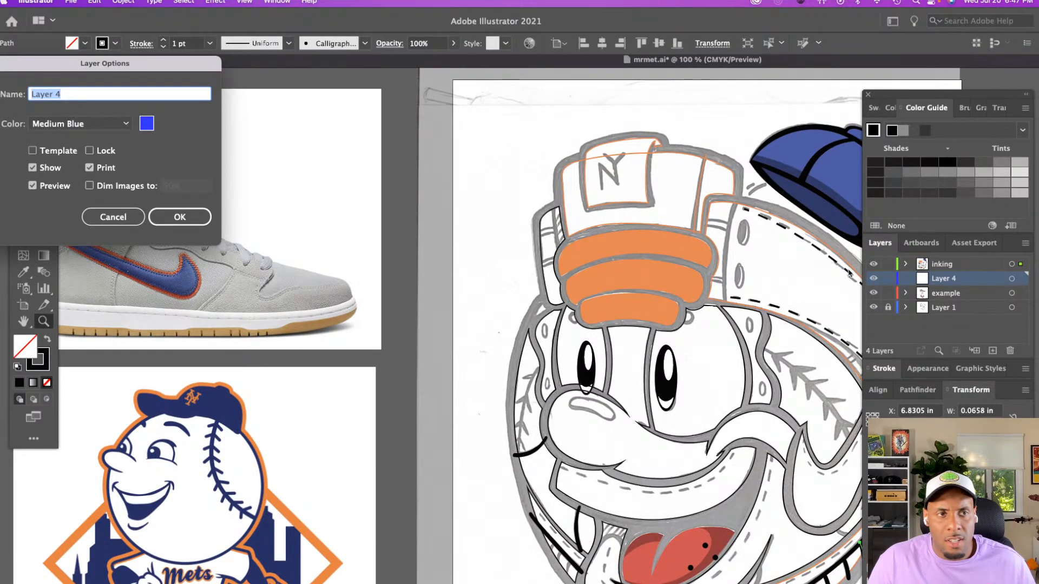
type("background")
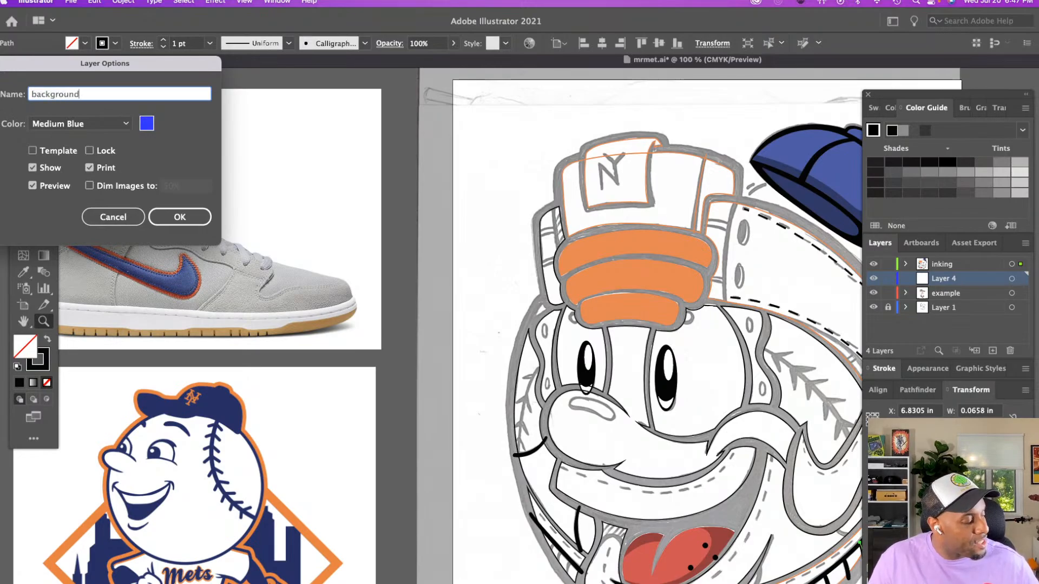
key("Return")
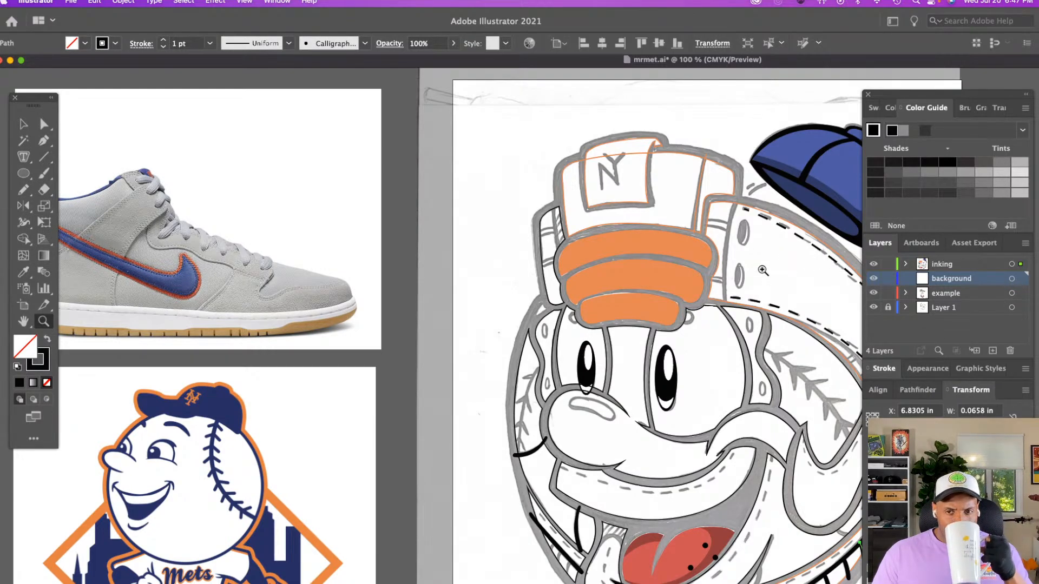
scroll(762, 270, "down", 5)
scroll(763, 270, "right", 5)
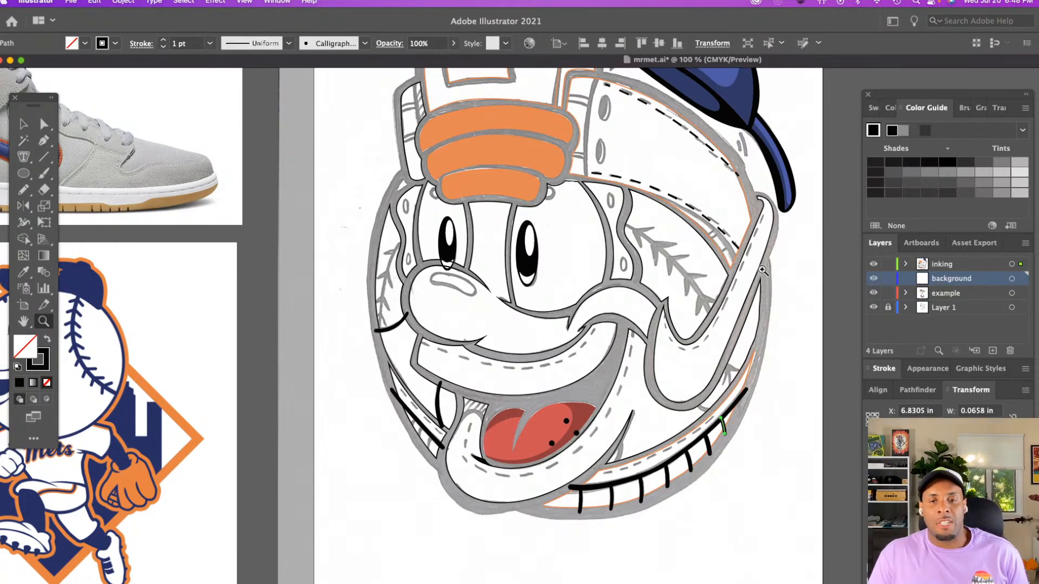
scroll(762, 269, "left", 6)
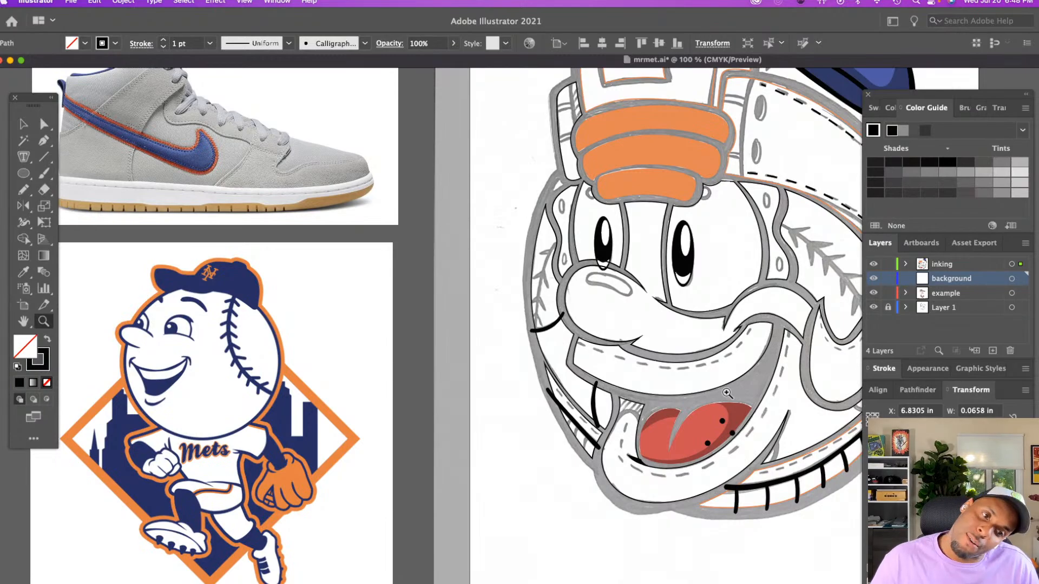
scroll(690, 379, "right", 2)
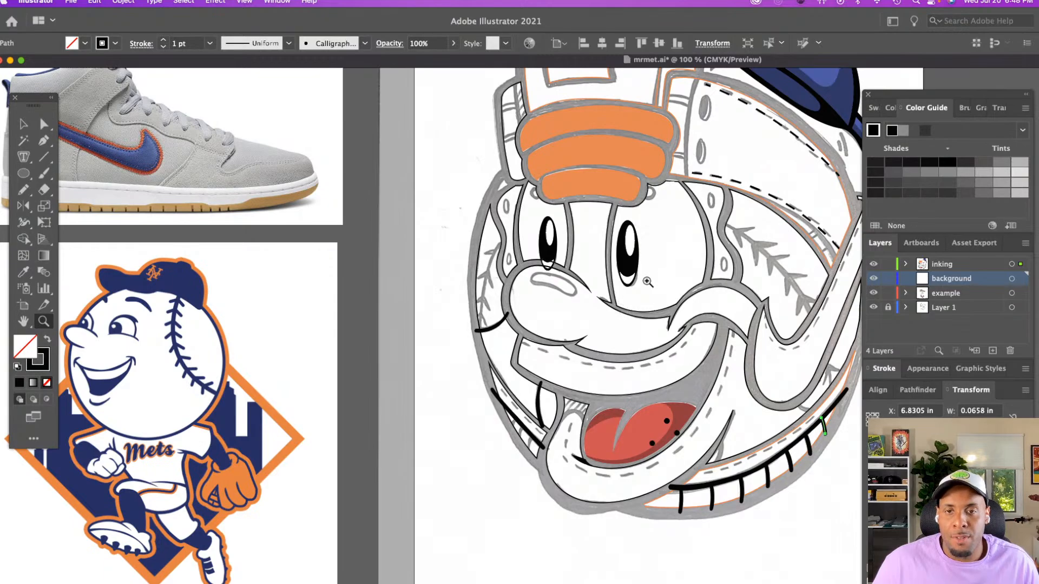
Examine the larger eye's outline closely, checking its anchors along the inner edge and near the cap band
left_click(678, 327)
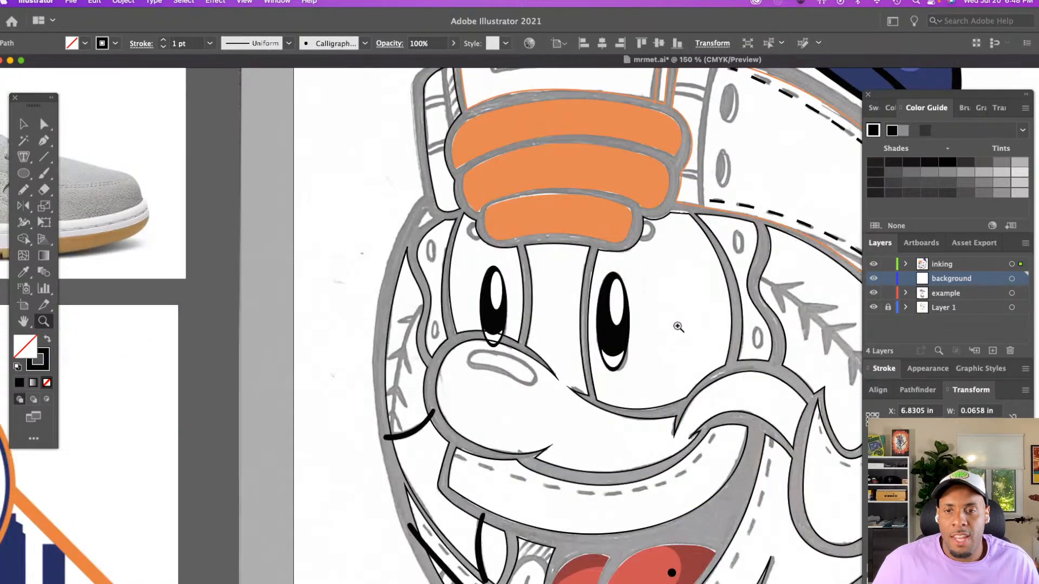
left_click(676, 326)
left_click(595, 284)
scroll(595, 288, "down", 10)
scroll(596, 291, "down", 1)
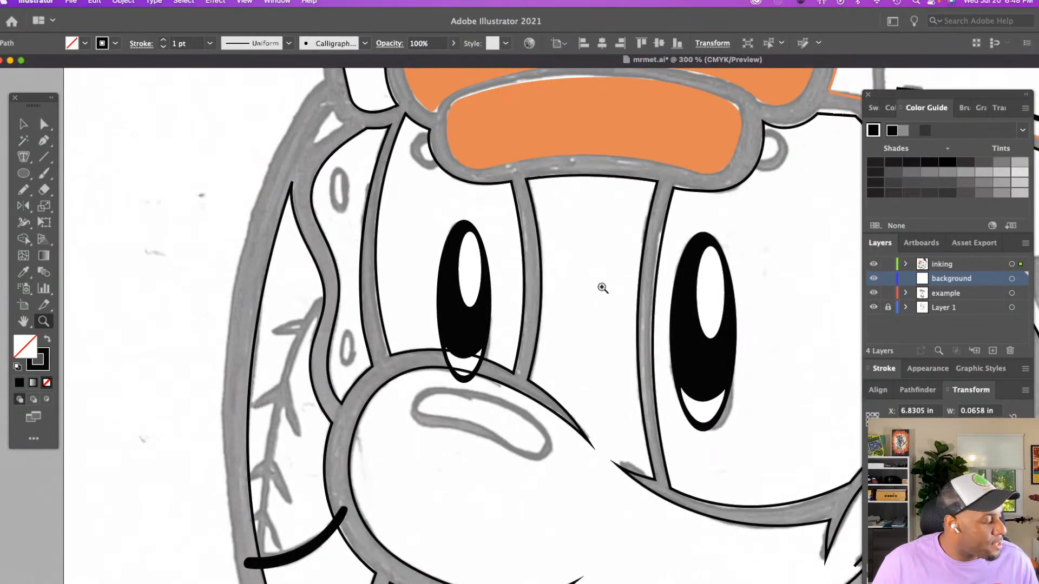
key("a")
left_click(655, 294)
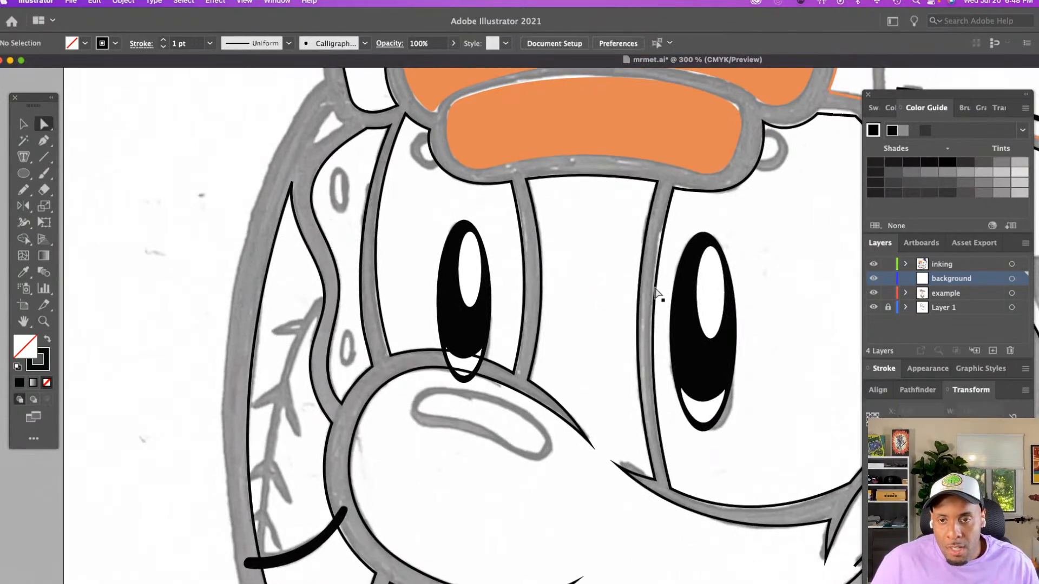
left_click(655, 294)
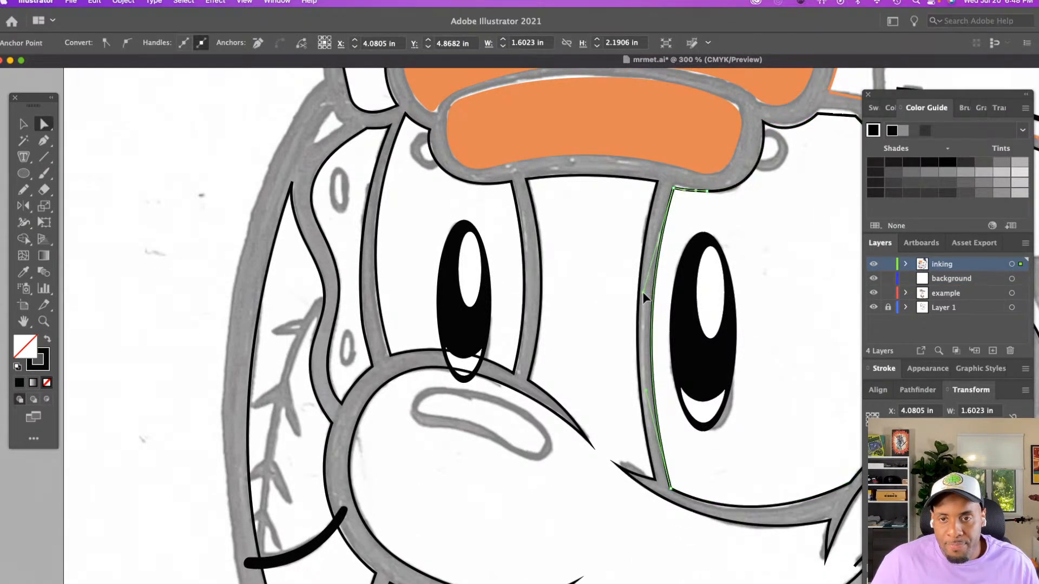
left_click(697, 221)
scroll(692, 210, "up", 1)
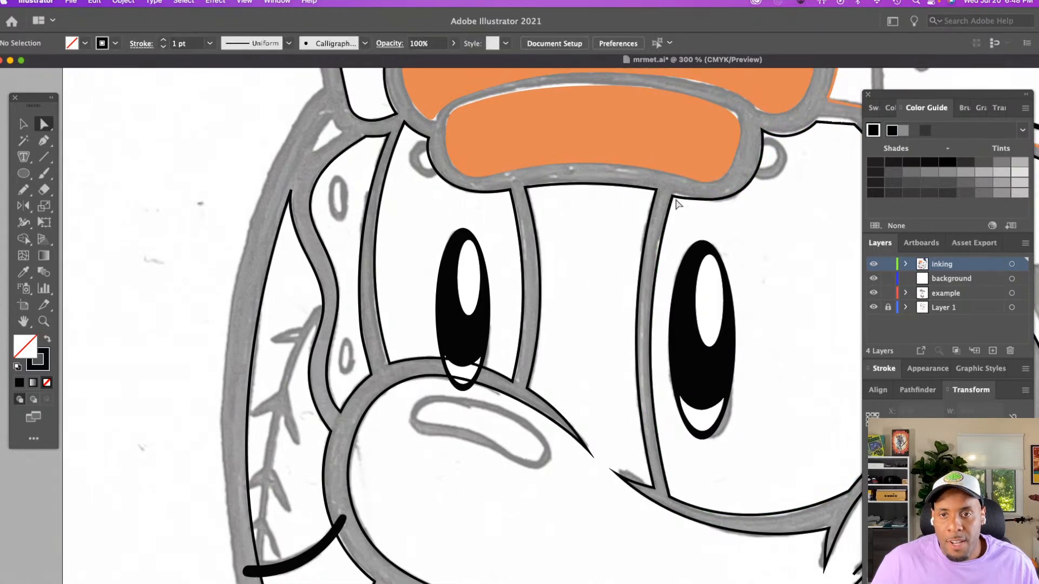
scroll(703, 223, "right", 2)
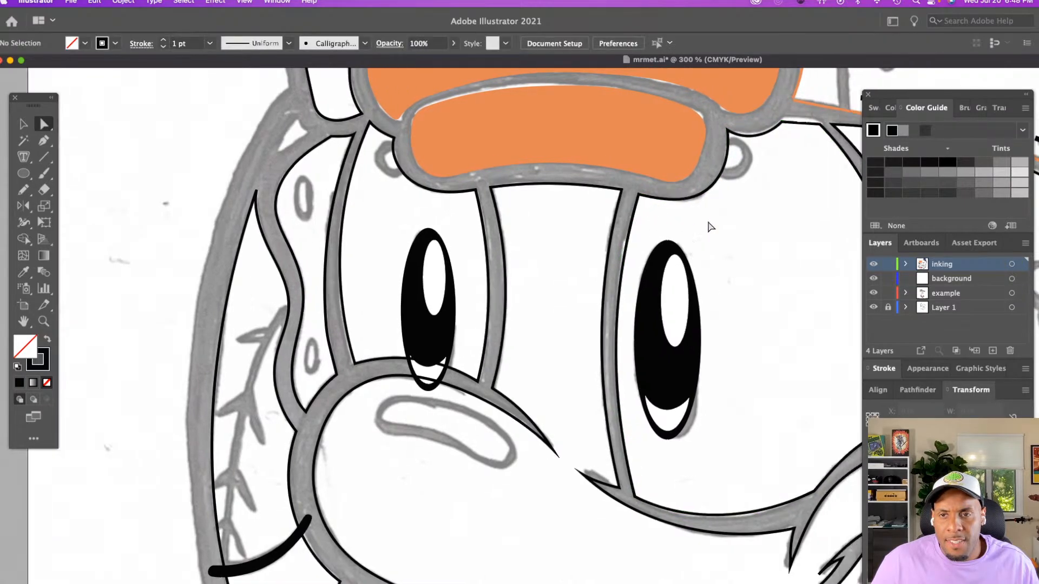
scroll(710, 226, "right", 5)
scroll(710, 226, "up", 3)
left_click(655, 195)
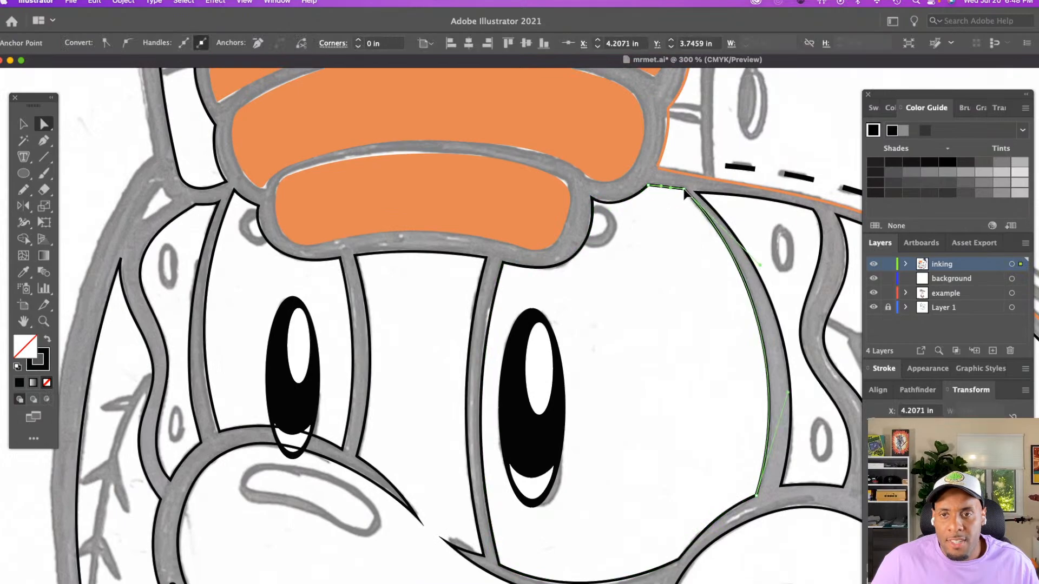
left_click(671, 195)
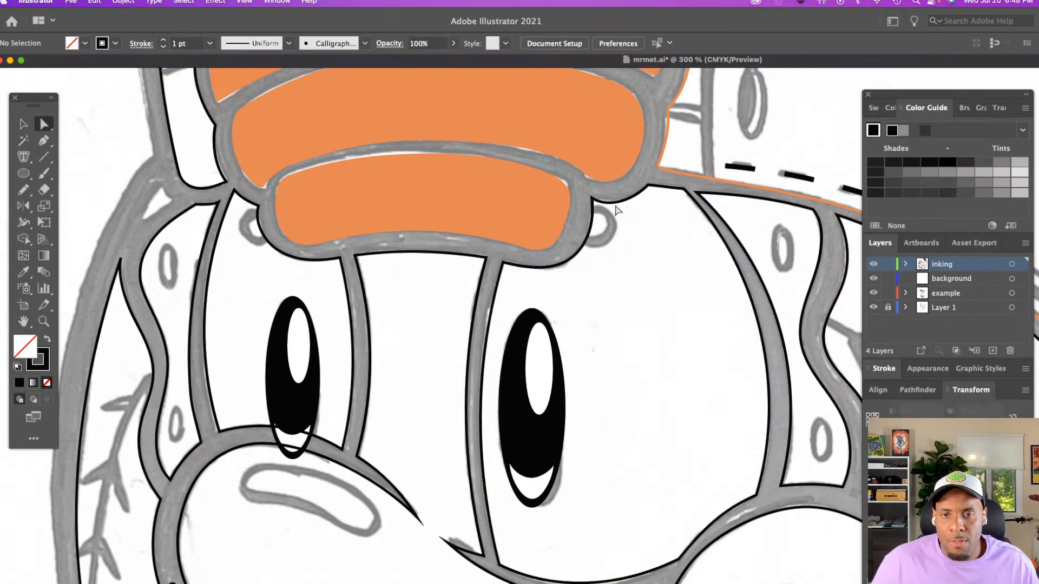
scroll(615, 261, "down", 2)
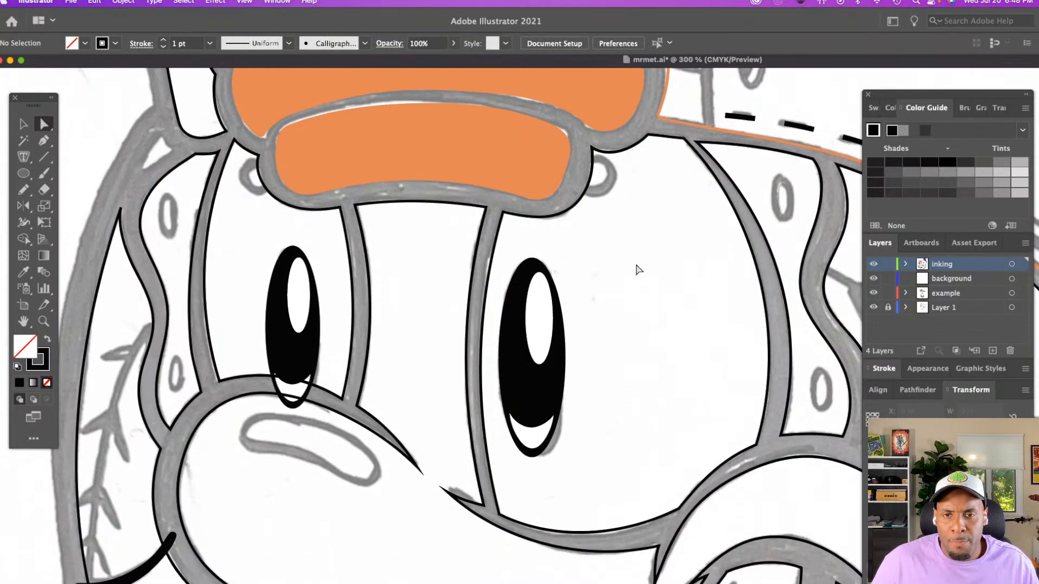
Create a new layer above the inking layer and name it eye
key("z")
left_click(635, 250)
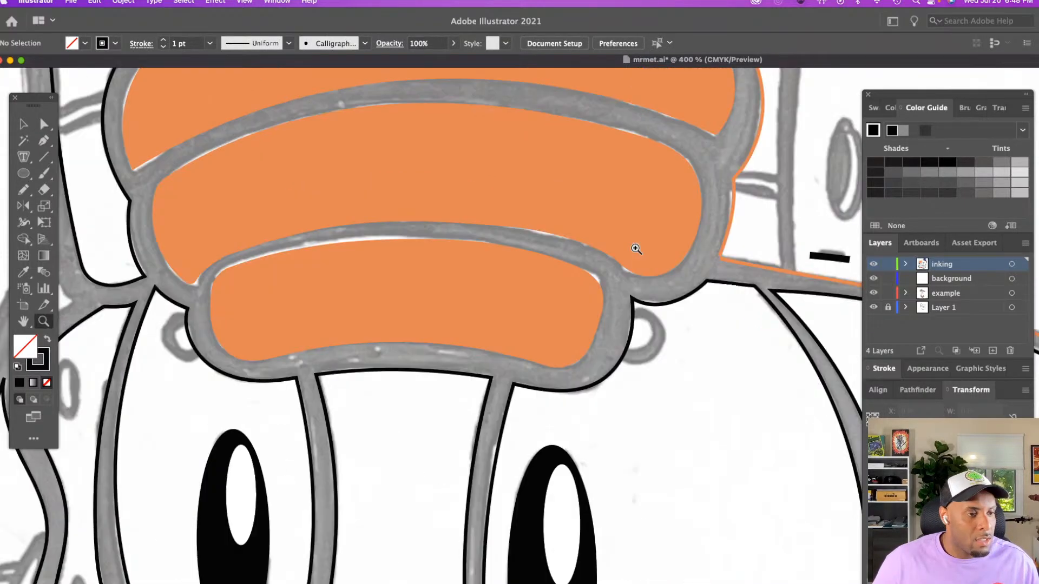
scroll(633, 243, "right", 8)
key("b")
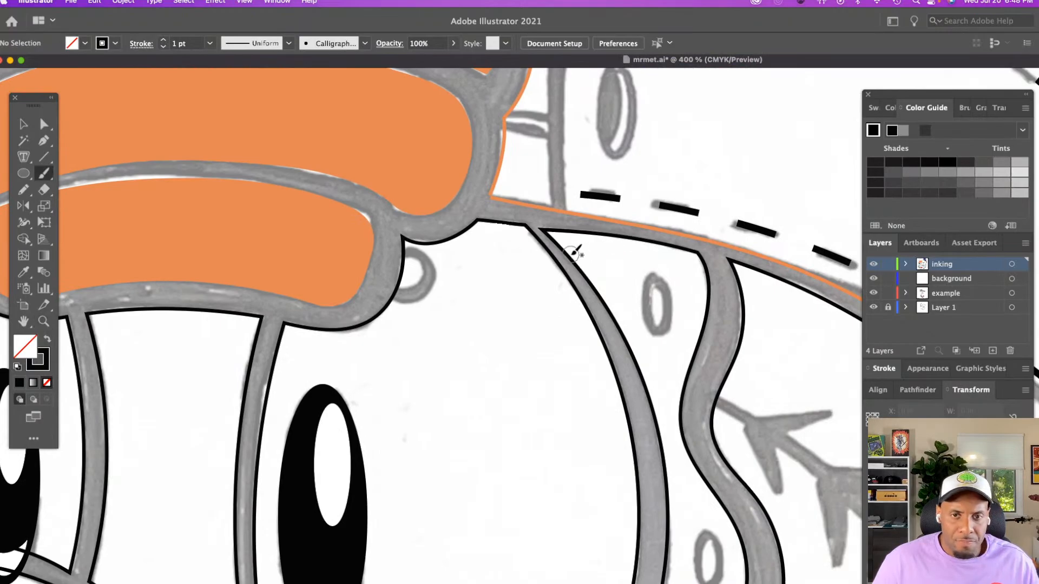
left_click(992, 350)
double_click(955, 265)
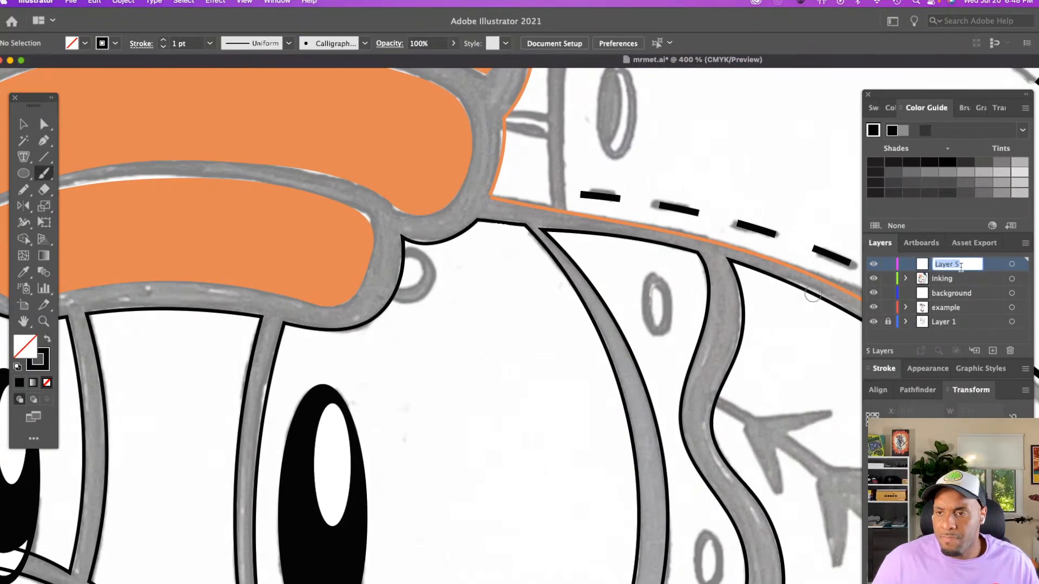
type("e")
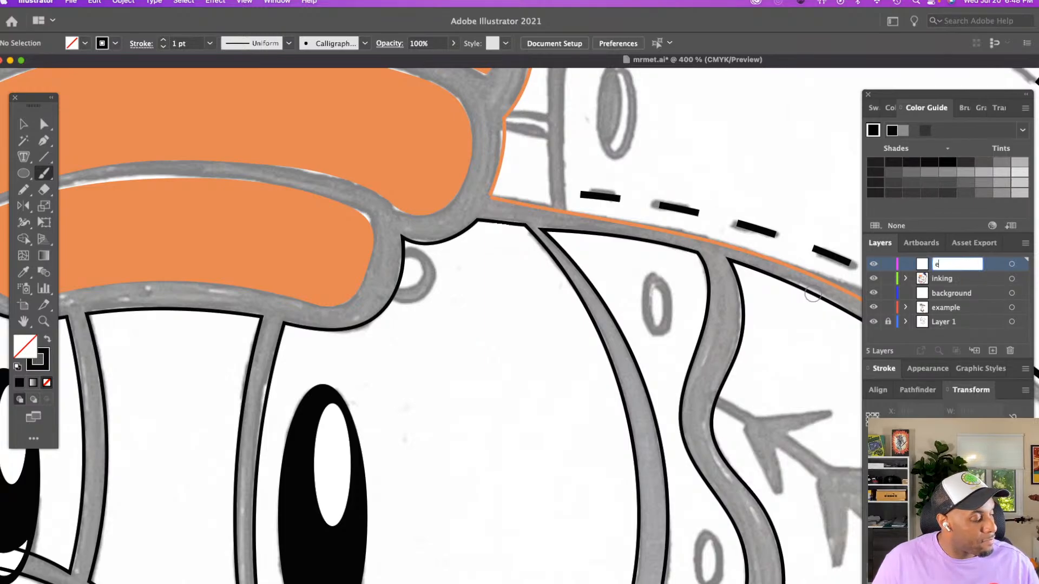
type("ye")
key("Return")
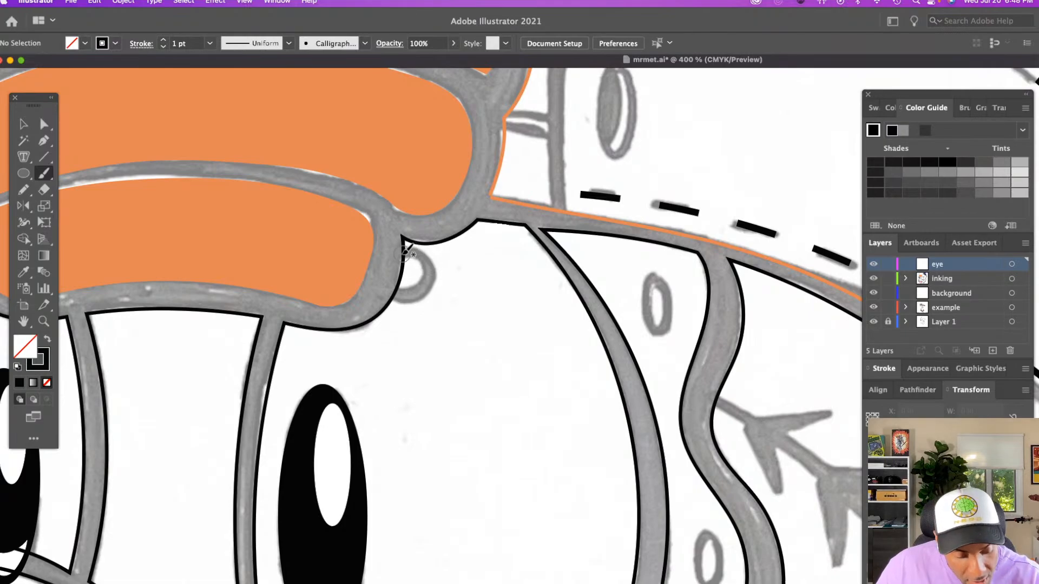
Paint a small black C-shaped stroke over each sketched loop at both ends of the lowest orange segment with the Paintbrush
mouse_move(399, 254)
left_mouse_down()
mouse_move(425, 252)
mouse_move(436, 268)
mouse_move(433, 288)
mouse_move(393, 288)
left_mouse_up()
scroll(394, 284, "left", 10)
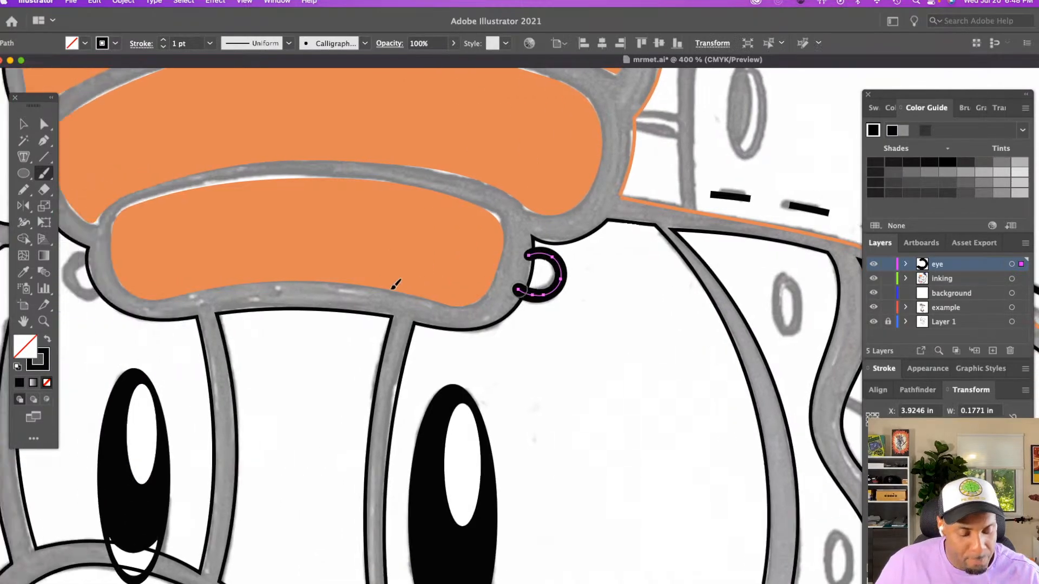
mouse_move(252, 251)
left_mouse_down()
mouse_move(234, 253)
mouse_move(230, 278)
mouse_move(245, 299)
mouse_move(268, 291)
left_mouse_up()
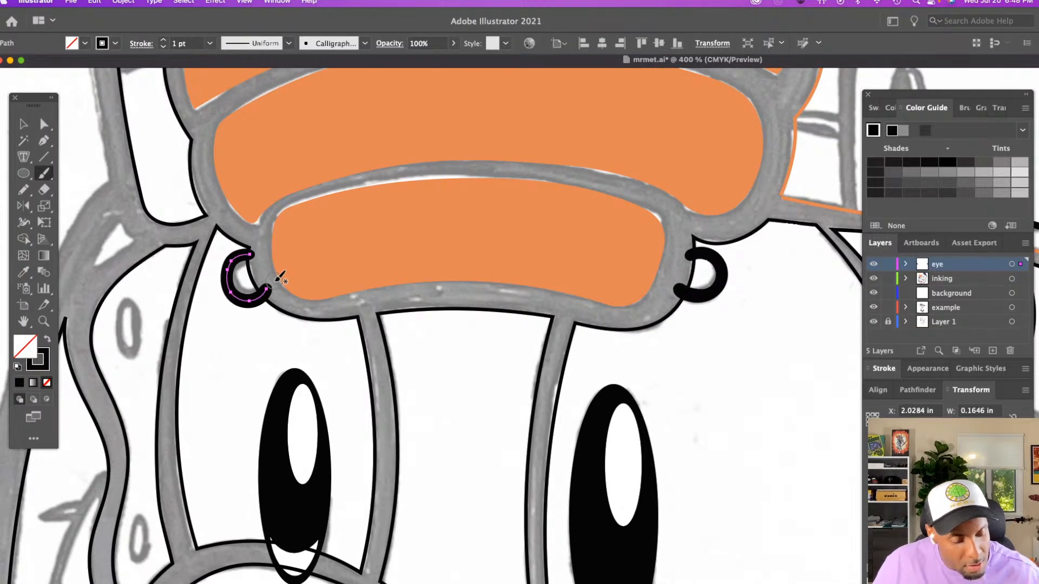
Reduce the stroke weight of both small C-shaped brush strokes beside the lowest orange segment to 0.75 pt
key("v")
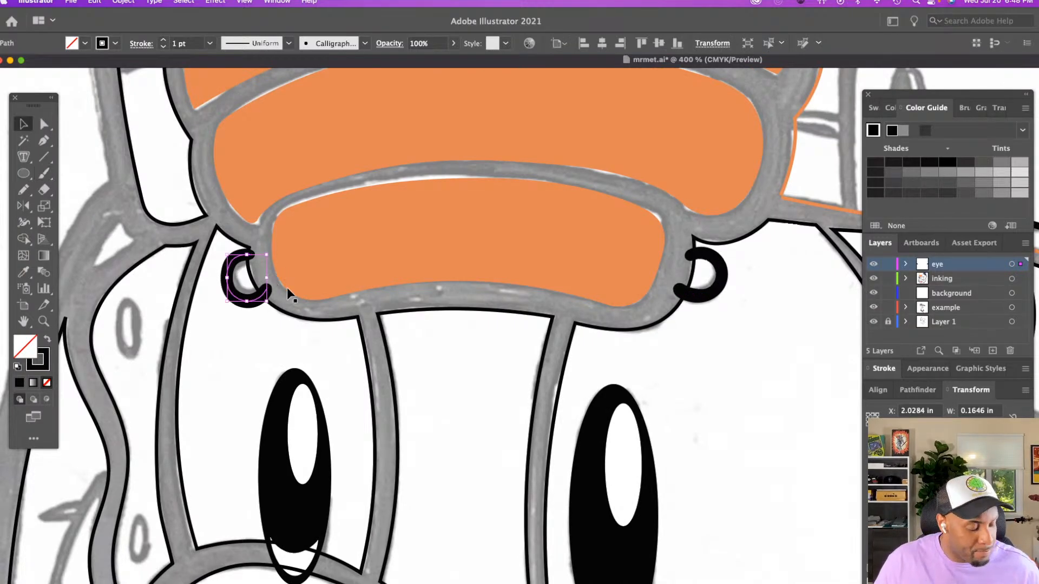
left_click(371, 307)
left_click(247, 300)
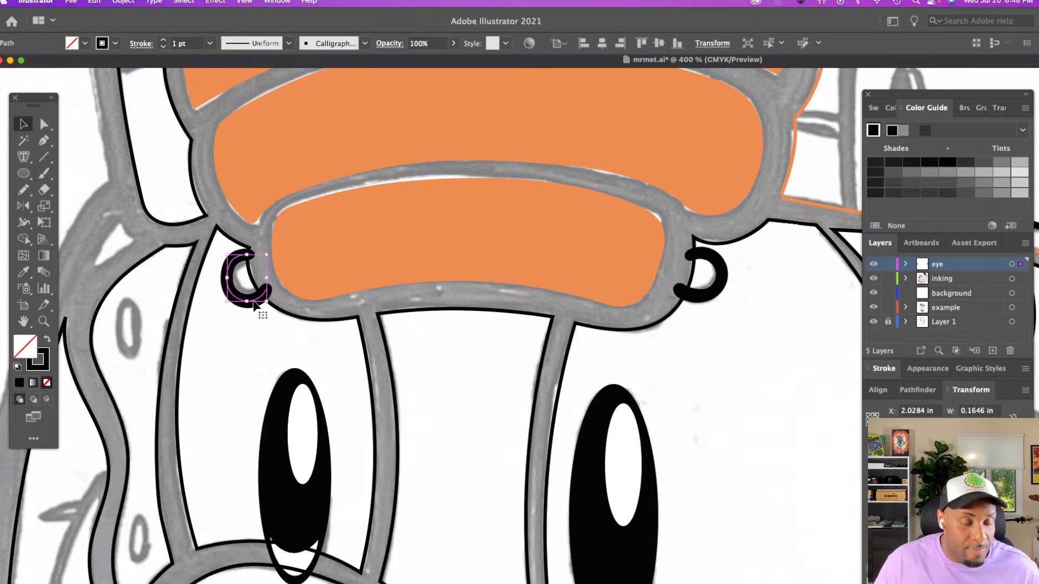
left_click(163, 47)
left_click(737, 273)
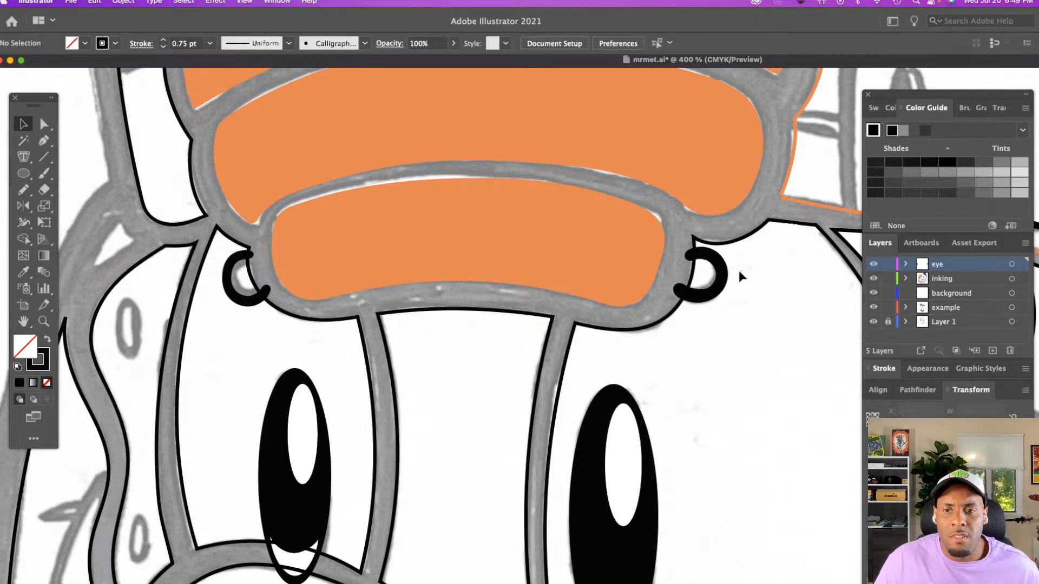
left_click(722, 274)
left_click(164, 48)
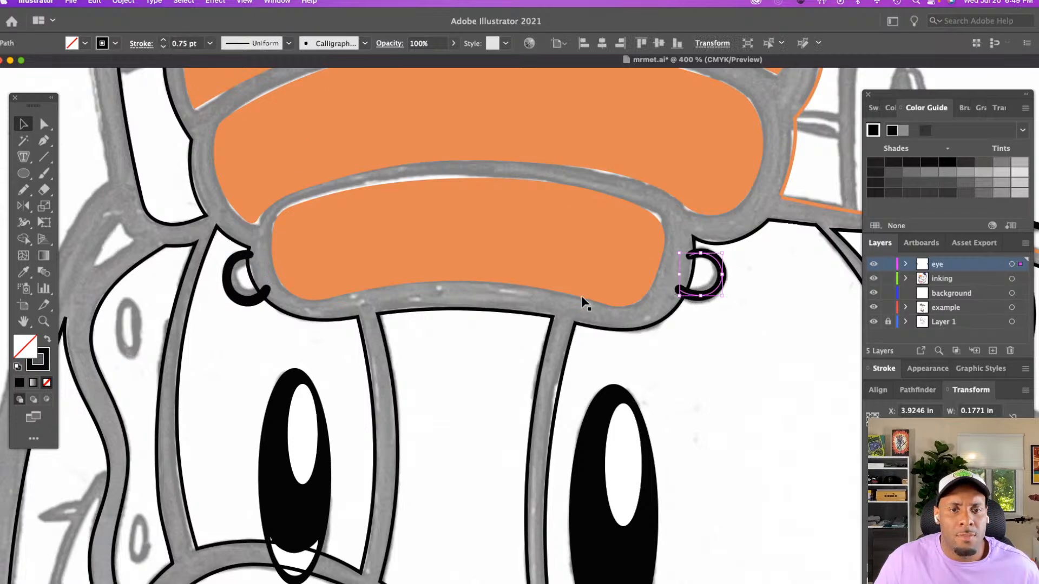
left_click(527, 326)
Turn the larger eye's black outline into a solid white fill with no stroke
key("z")
left_click(742, 393, "alt")
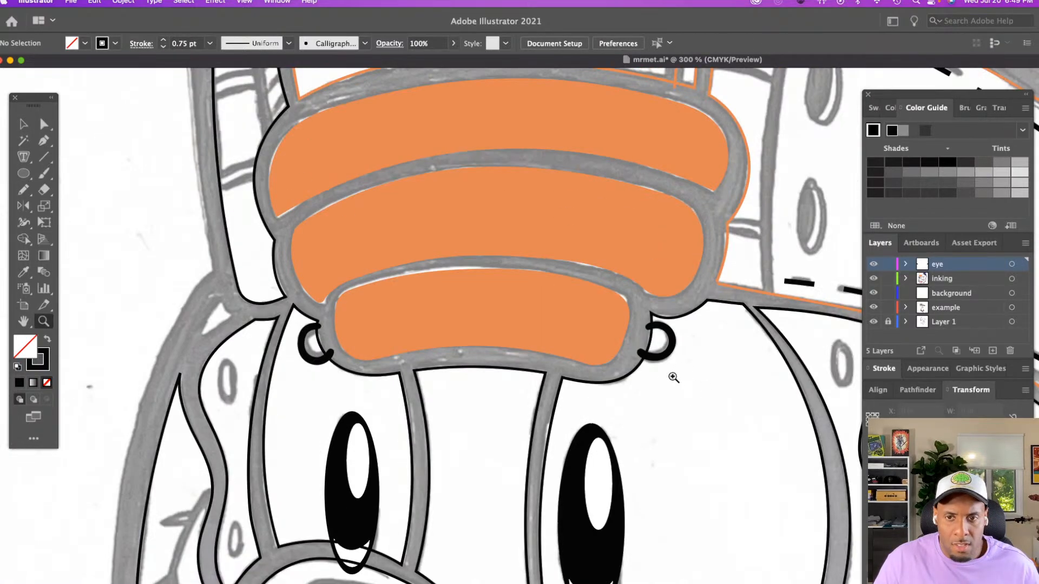
left_click(673, 372)
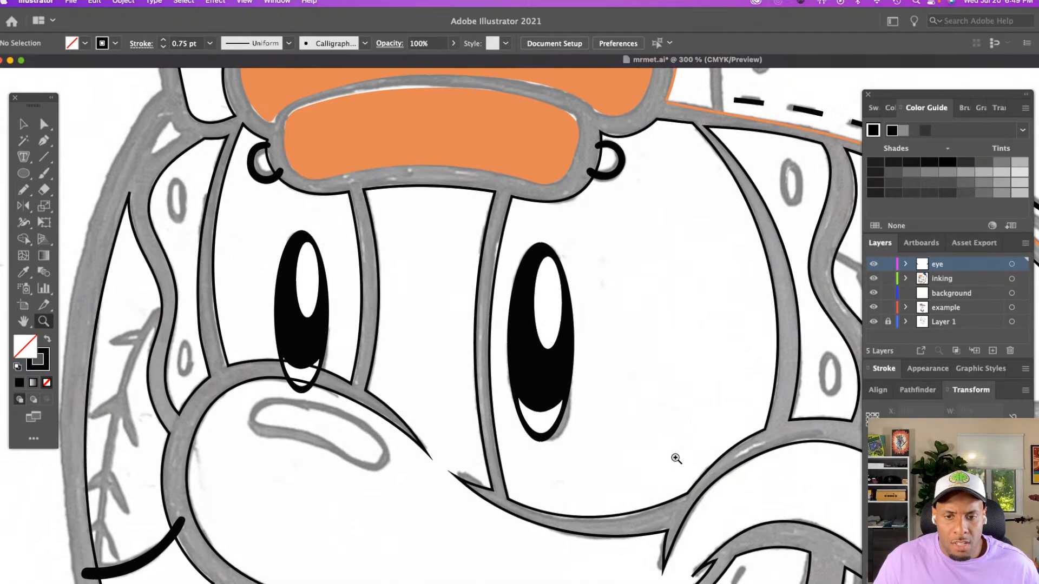
key("v")
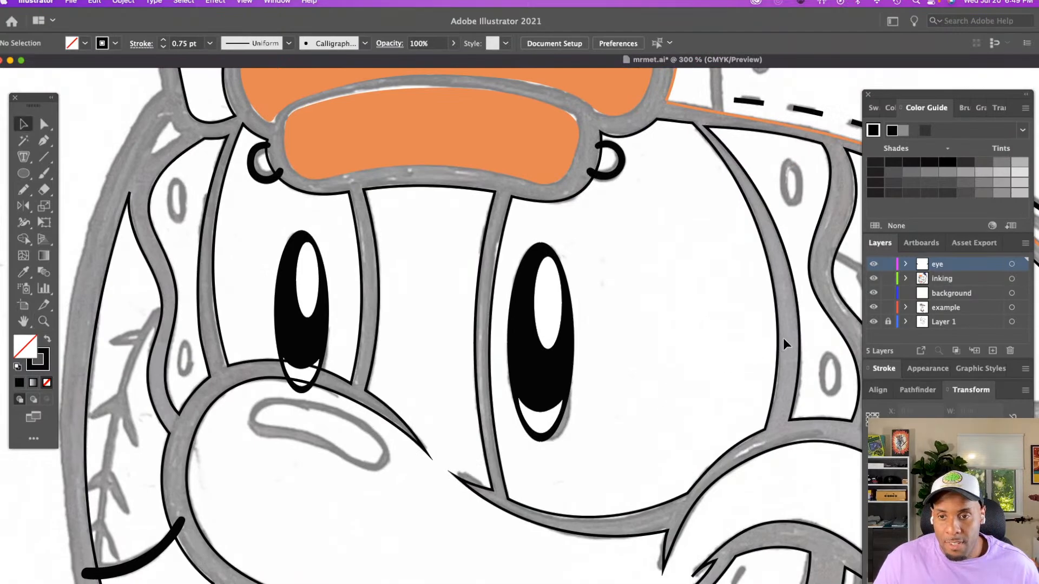
left_click(750, 342)
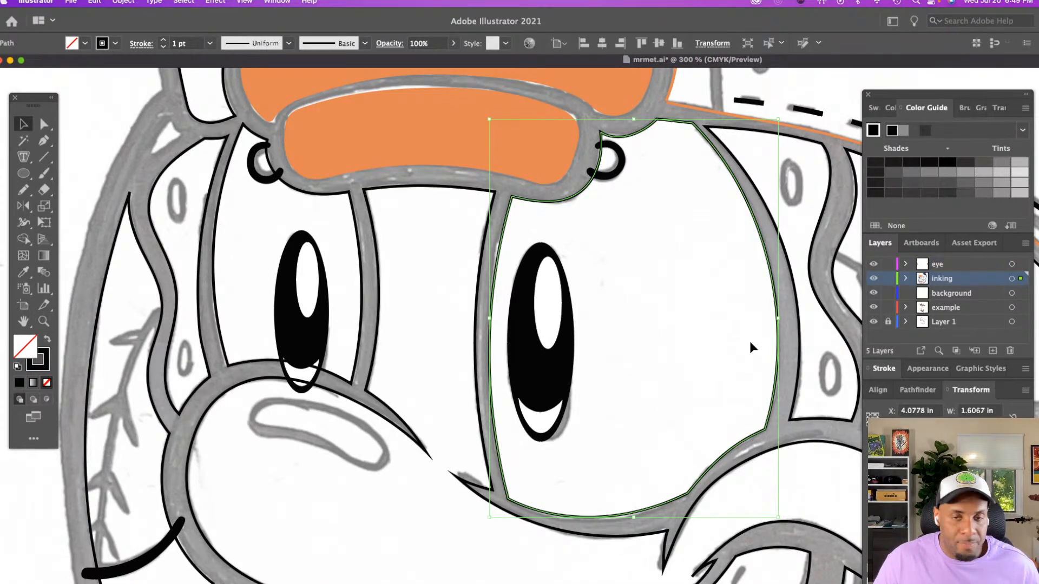
key("shift+x")
key("i")
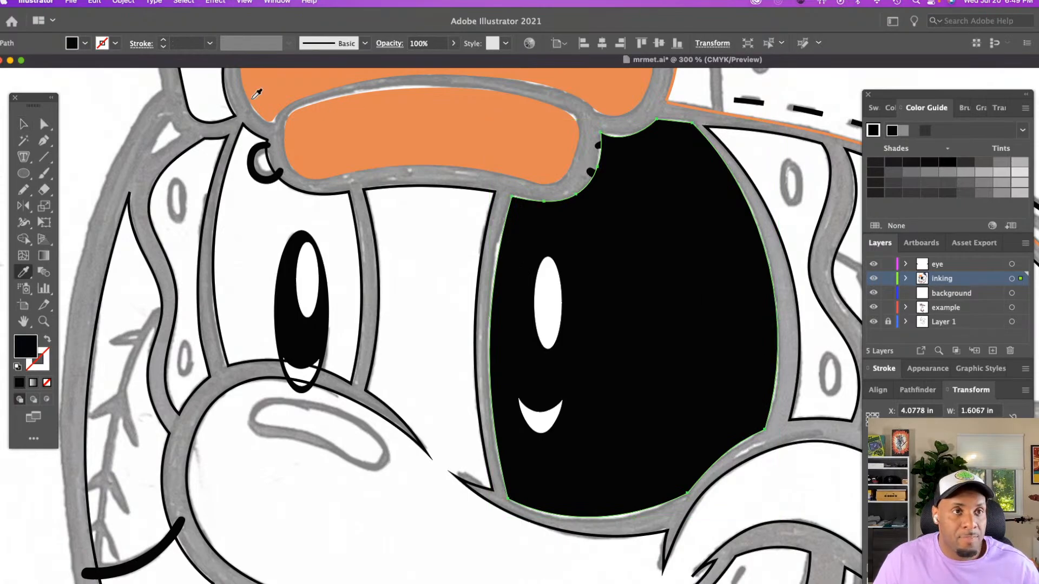
left_click(70, 44)
left_click(10, 67)
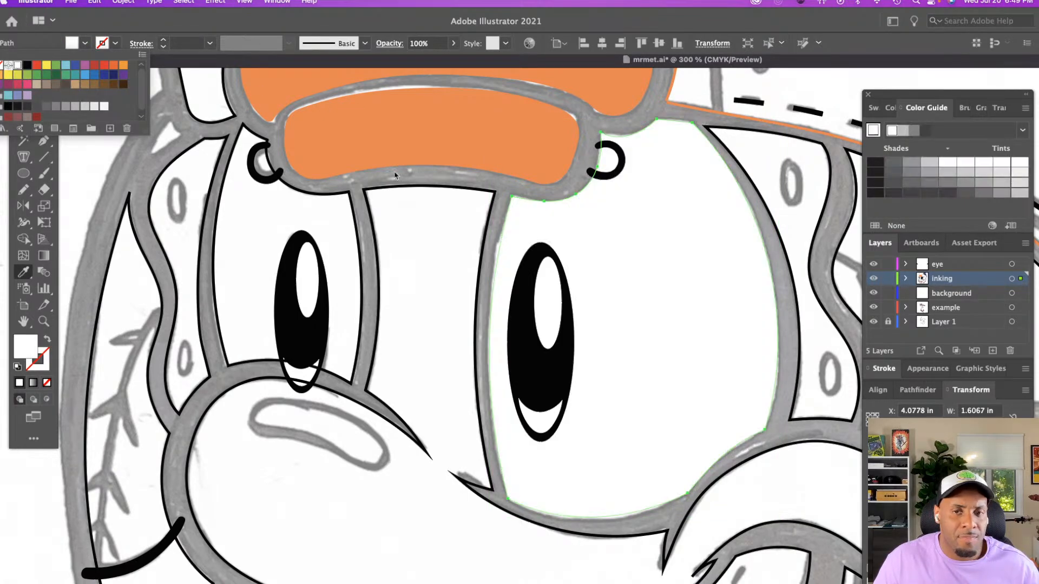
key("v")
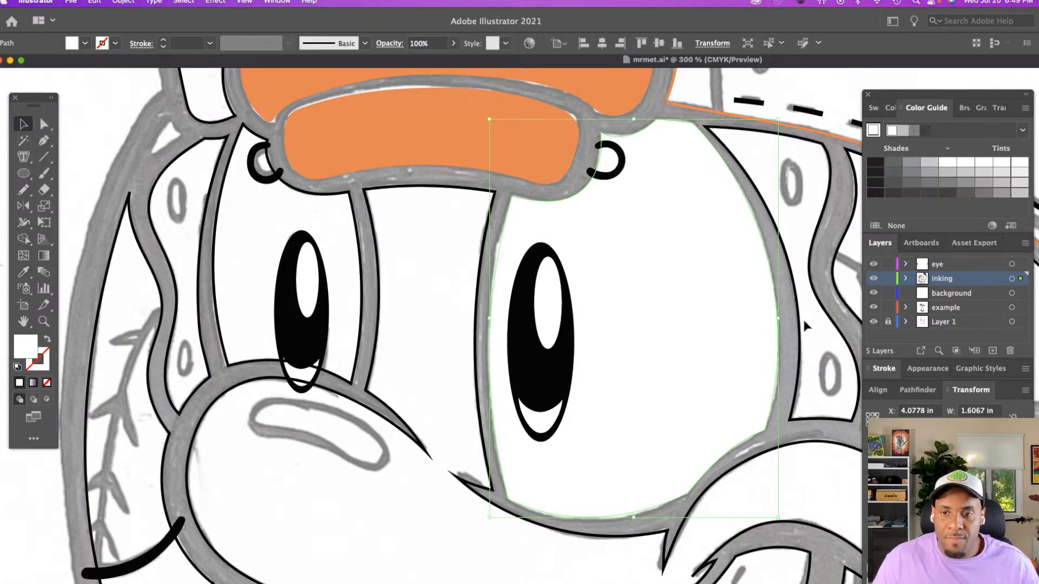
left_click(790, 326)
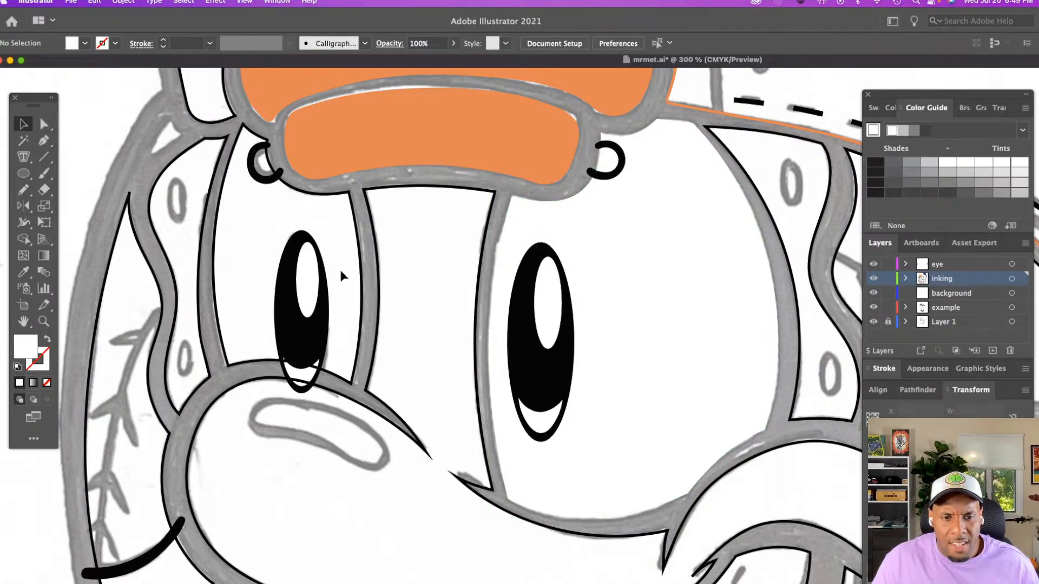
Apply the larger eye's white fill without stroke to the smaller eye shape using the Eyedropper
left_click(357, 242)
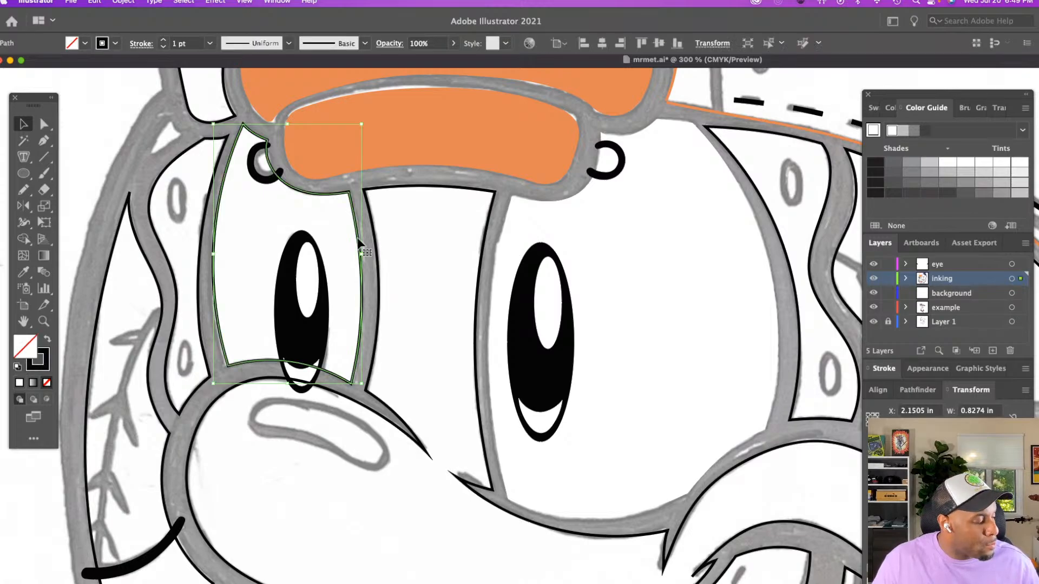
key("i")
left_click(403, 270)
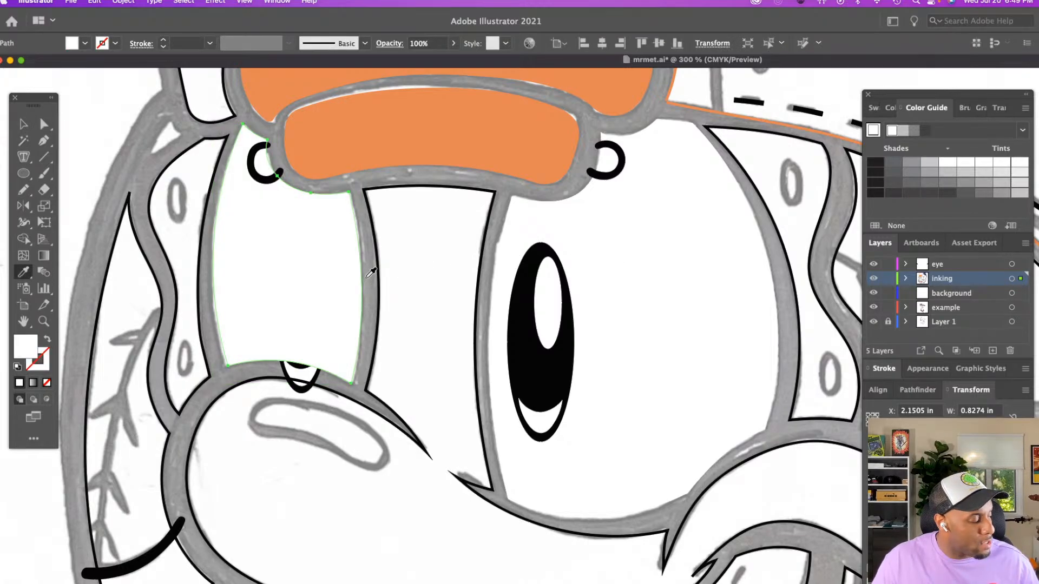
Cut the smaller eye's white shape and paste it directly behind the black pupil ellipse
key("super")
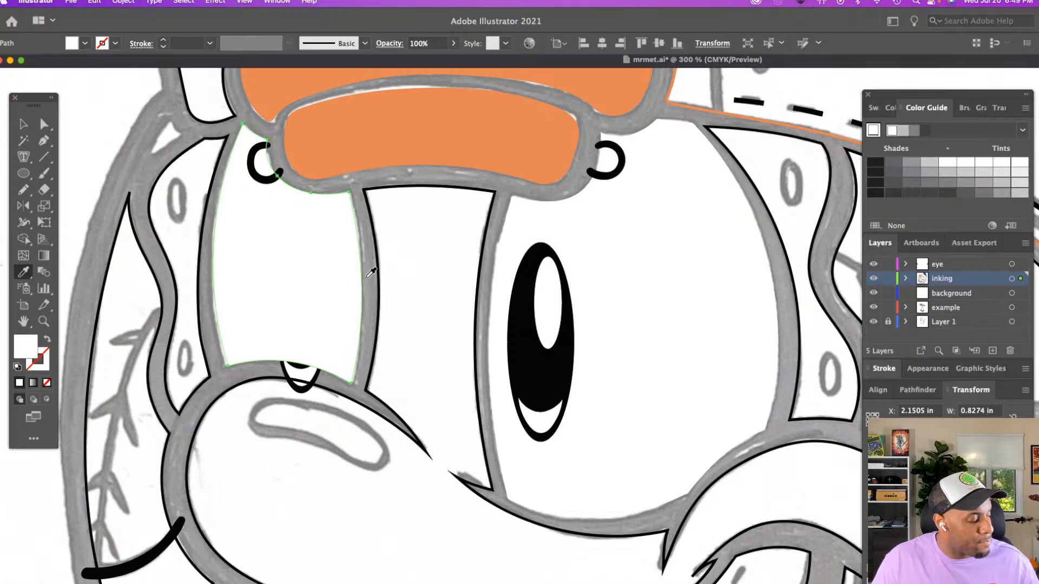
key("super+x")
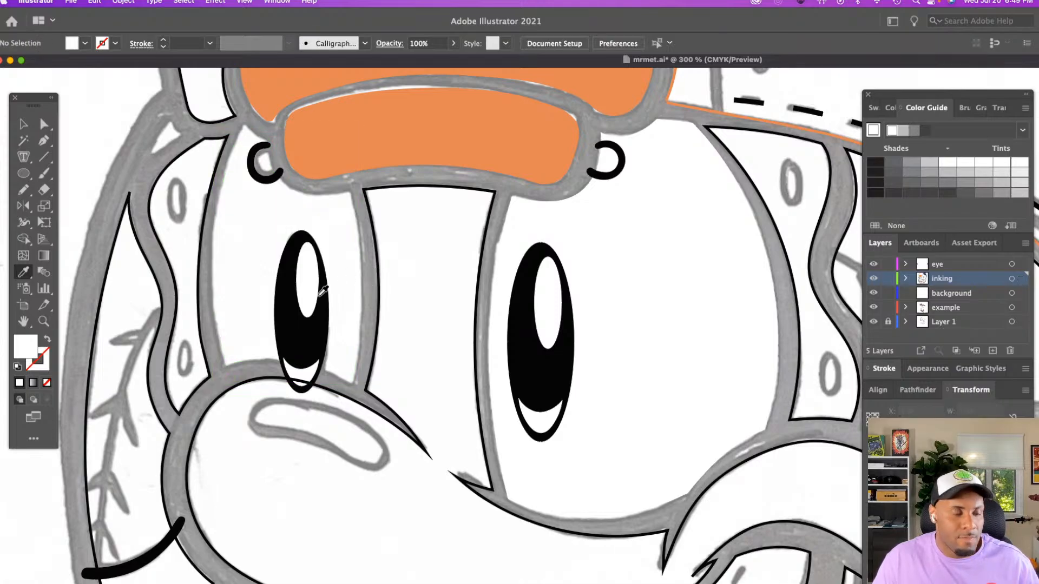
key("v")
left_click(324, 323)
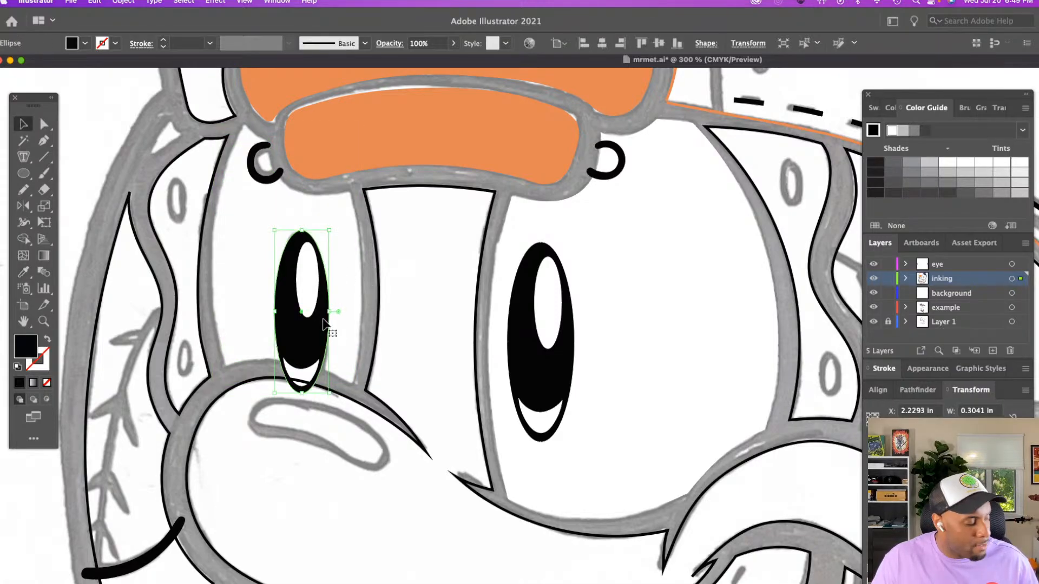
key("super+b")
left_click(372, 333)
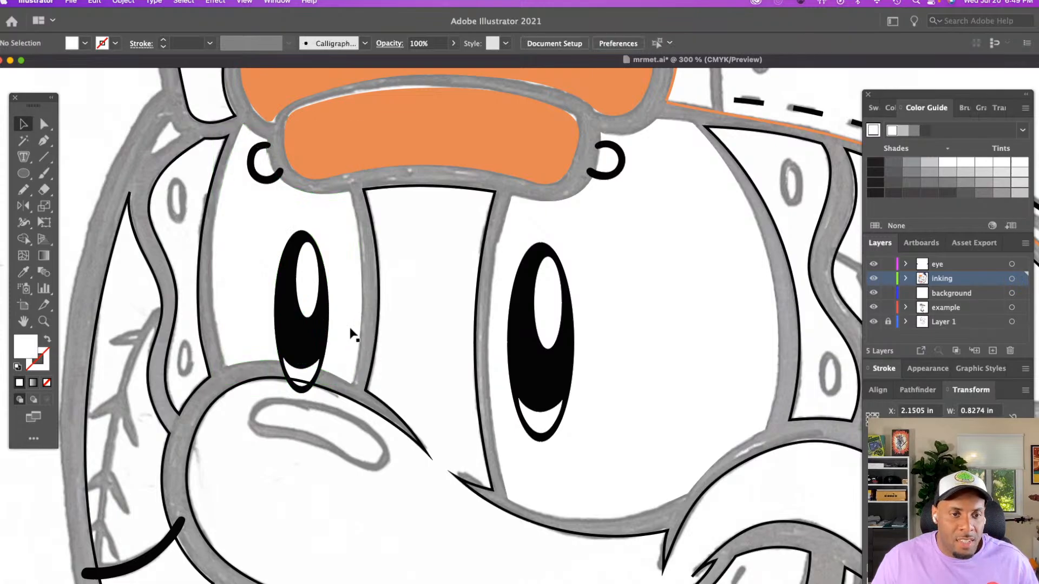
left_click(352, 335)
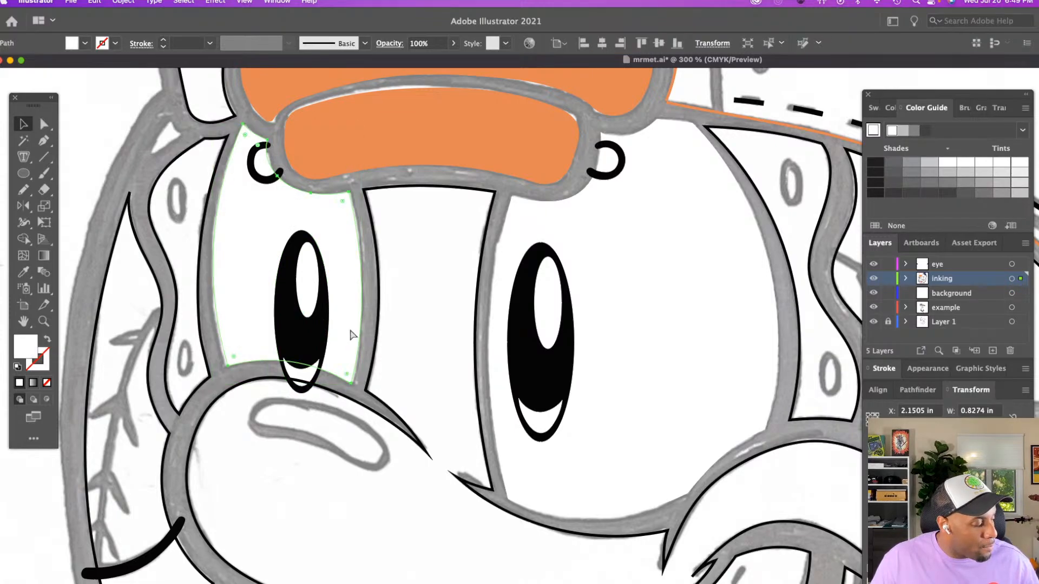
Move the smaller eye's pupil, highlight and lower crescent into isolation mode with the white eye shape, pasted behind it
left_click(375, 338)
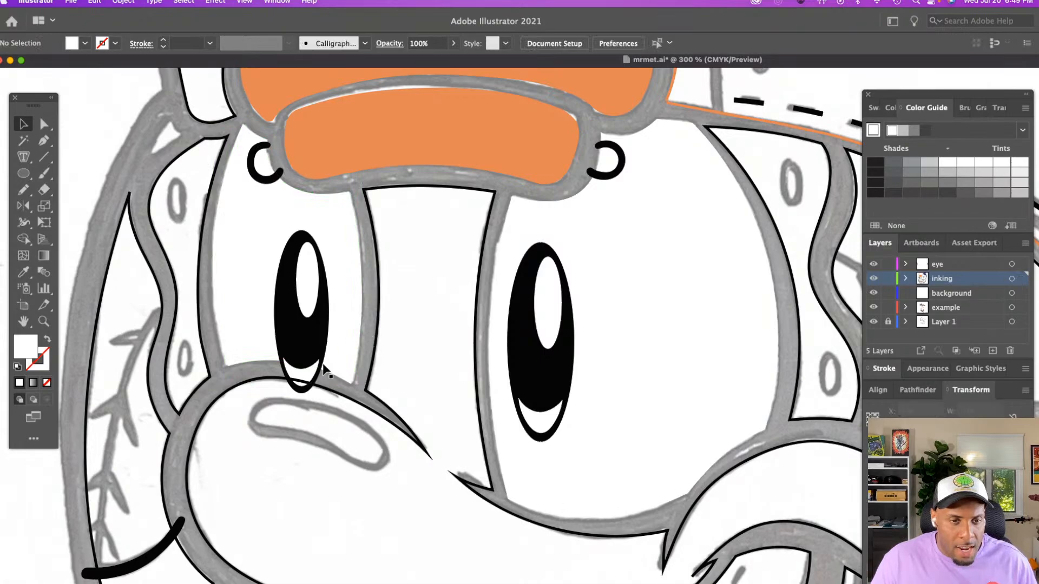
left_click(305, 365)
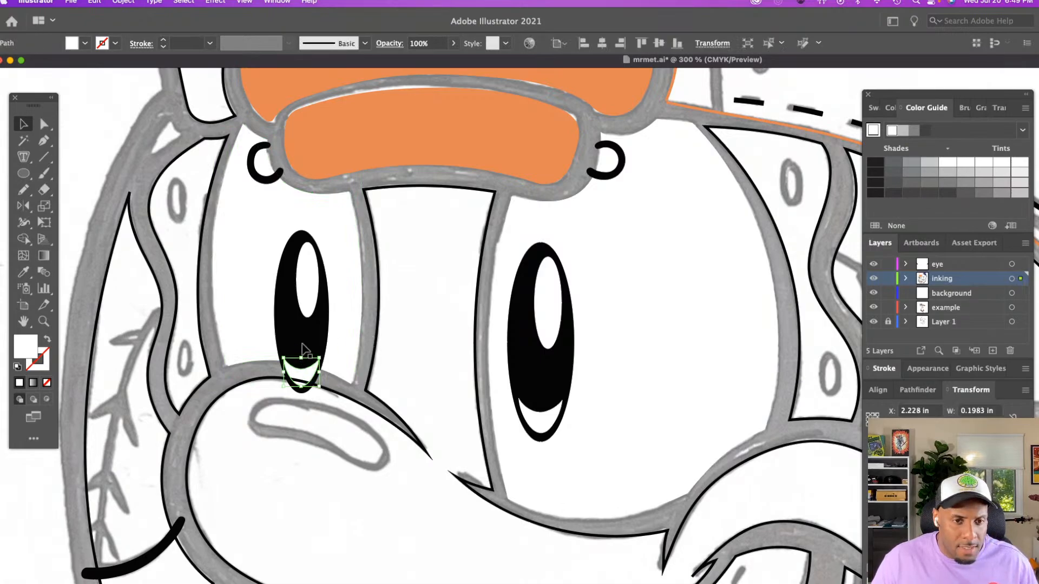
left_click(303, 349, "shift")
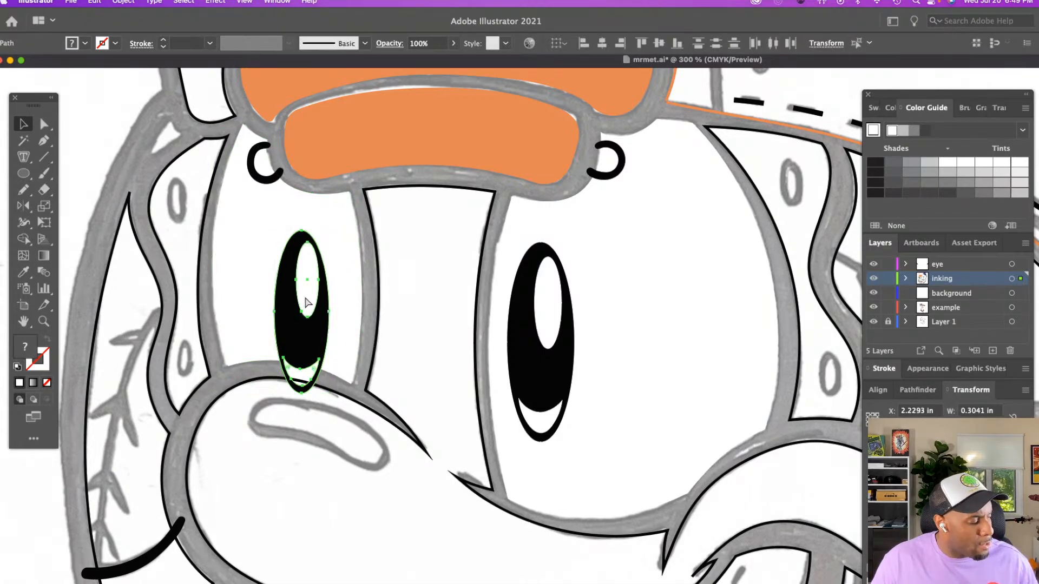
key("Delete")
double_click(304, 298)
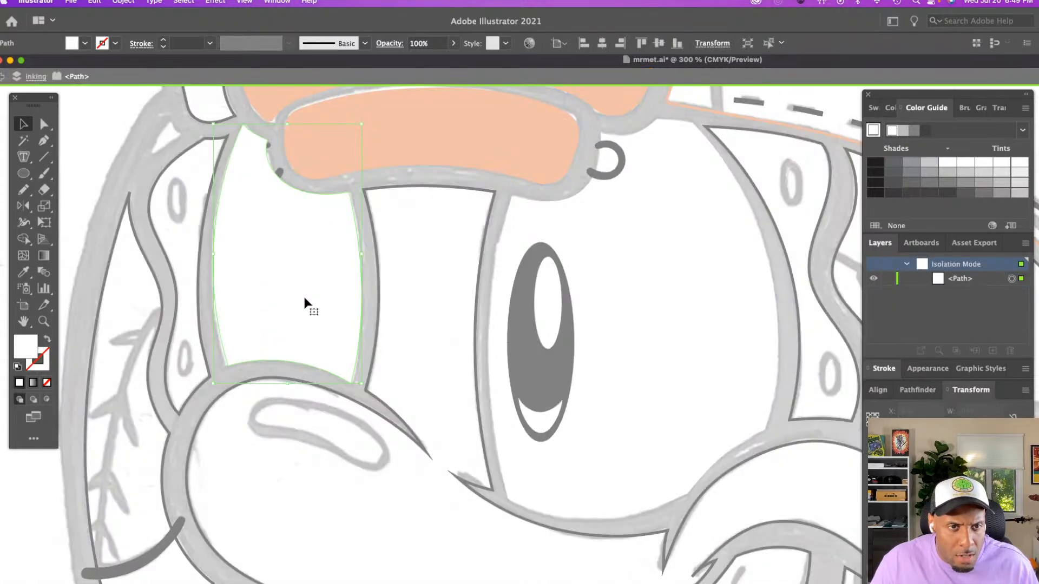
key("super+b")
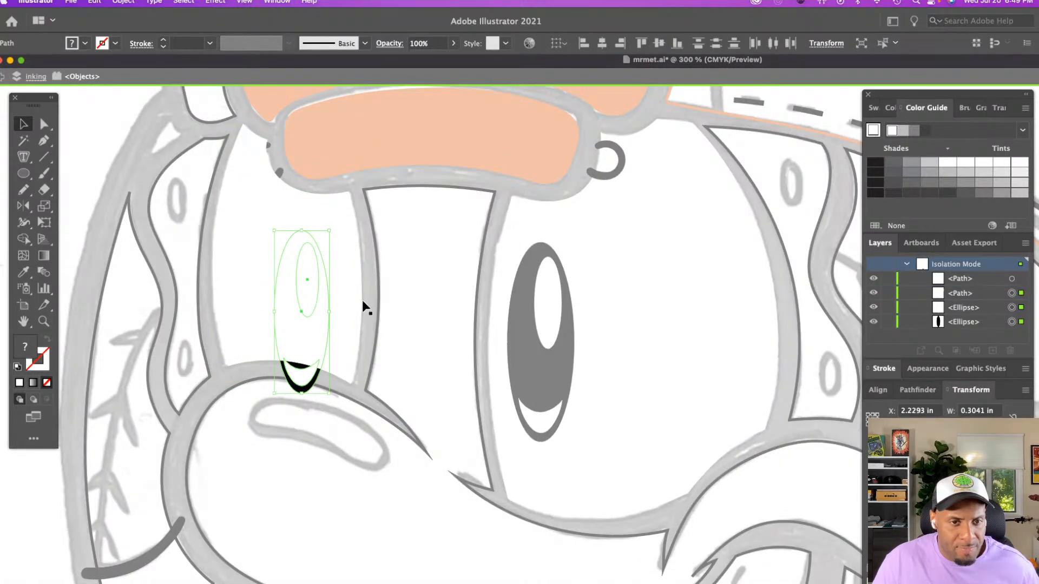
Make a clipping mask from the white eye shape and the pupil parts, and exit isolation mode
left_click(347, 303, "shift")
right_click(348, 303)
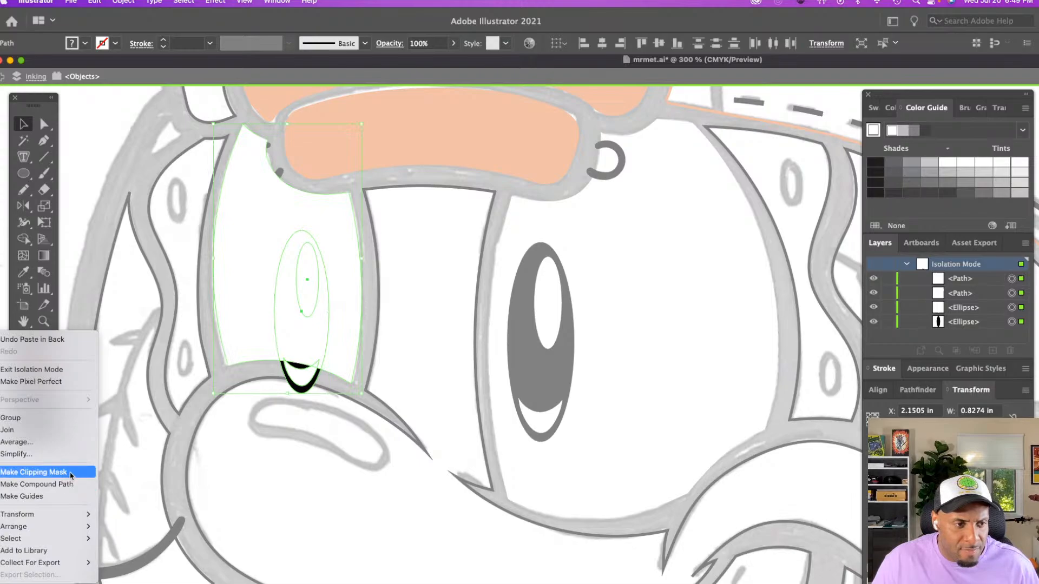
left_click(34, 472)
double_click(371, 328)
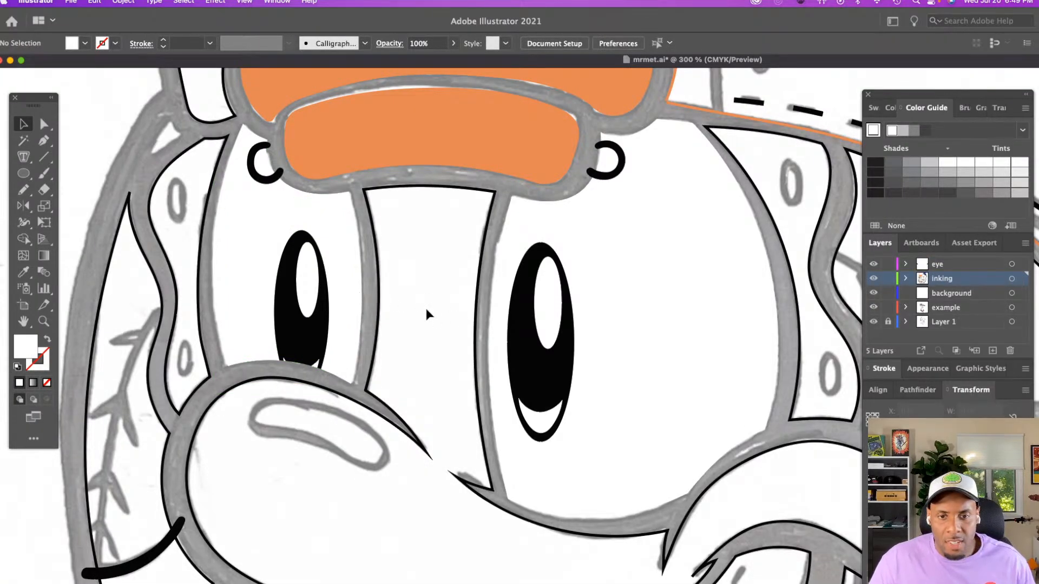
Lengthen the pointed tip of the small notch on the nose outline, just above the upper lip, by moving its anchor points
scroll(412, 306, "down", 5)
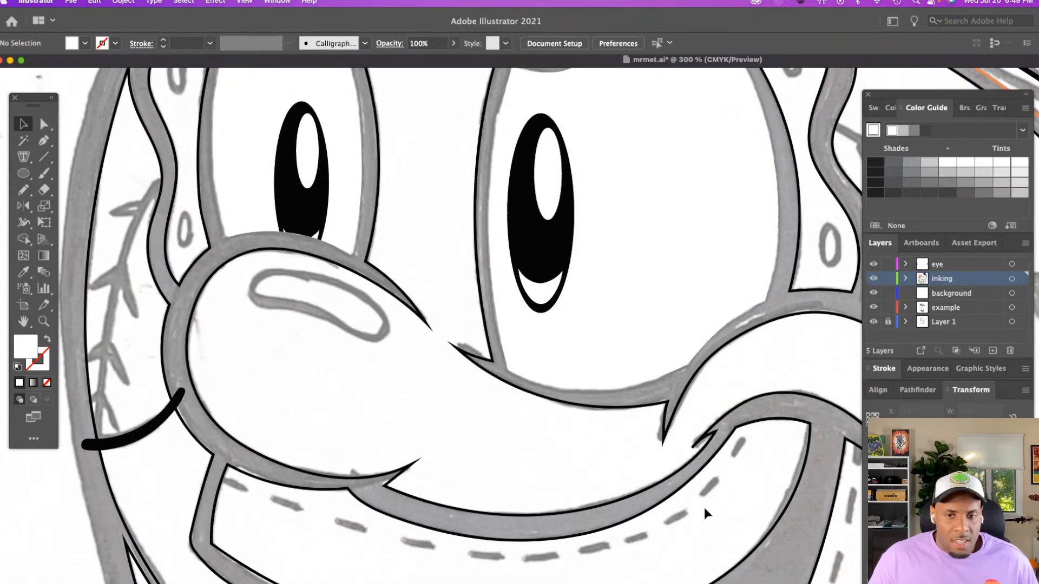
key("super+equal")
key("super+equal")
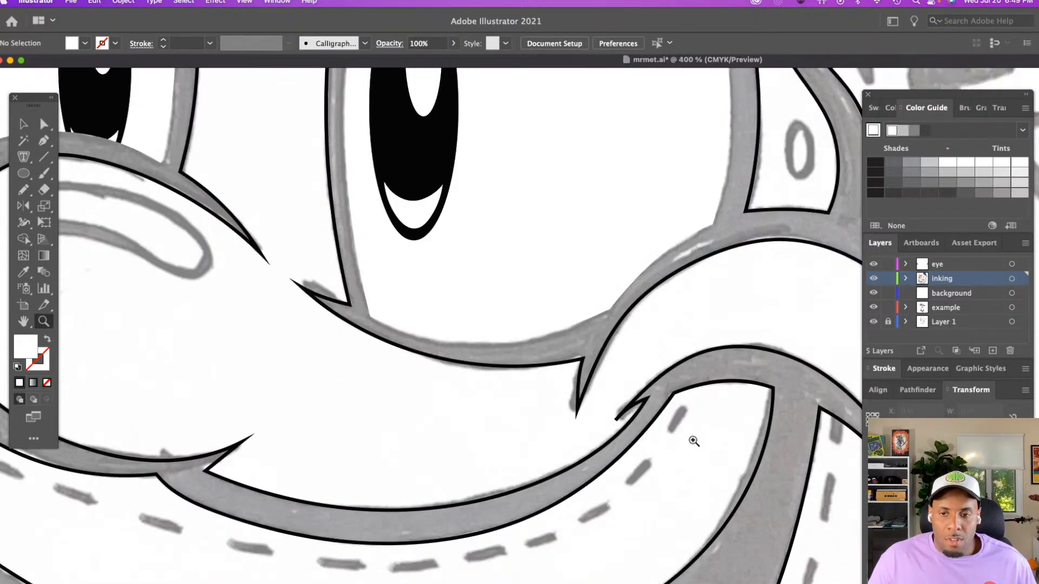
left_click(635, 370)
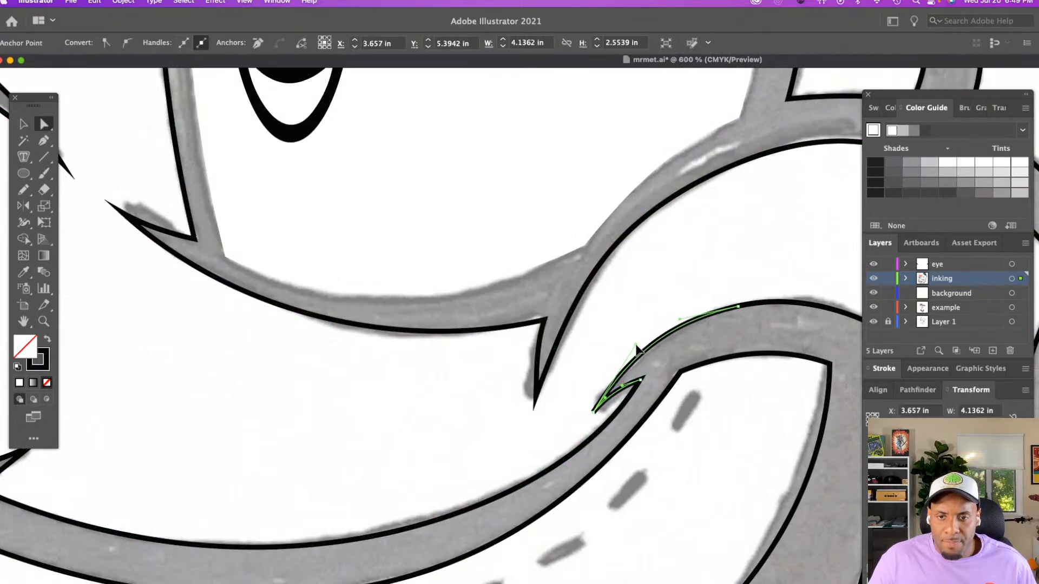
left_click(593, 412)
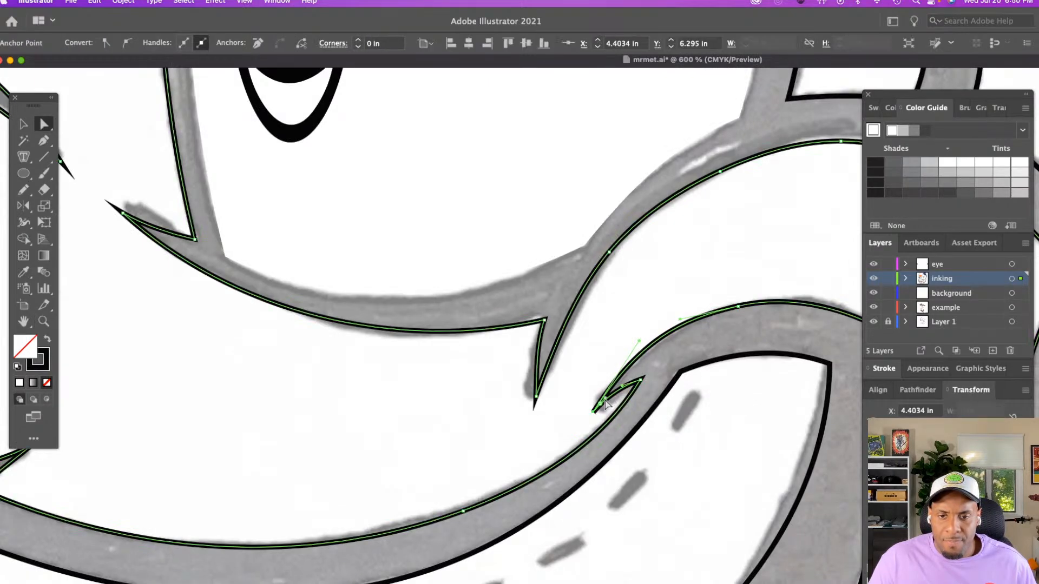
left_click_drag(607, 404, 610, 403)
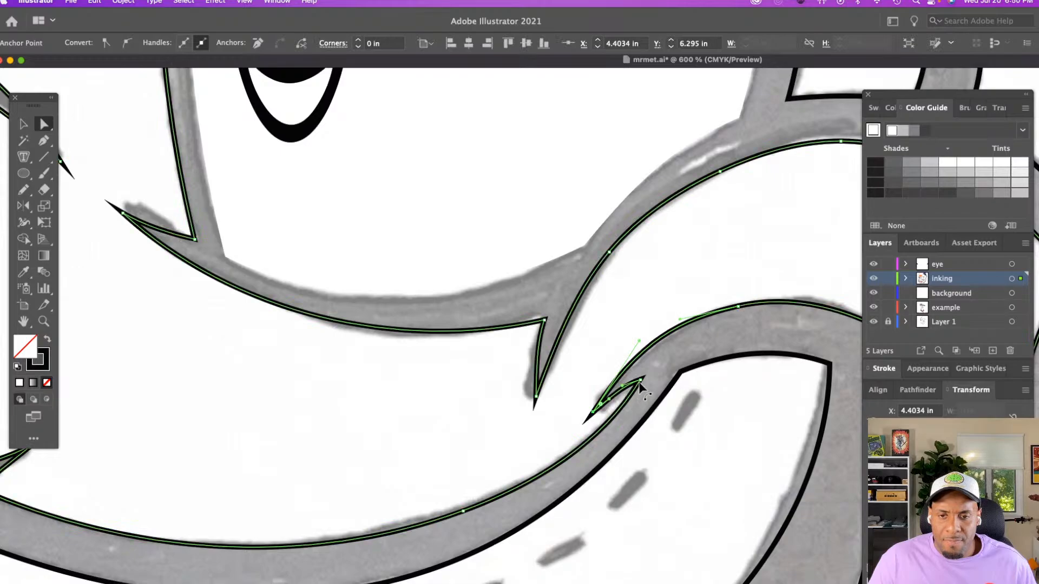
Adjust the curve handle at the notch's inner corner to smooth the line above the mouth, and deselect the nose outline
left_click(641, 381)
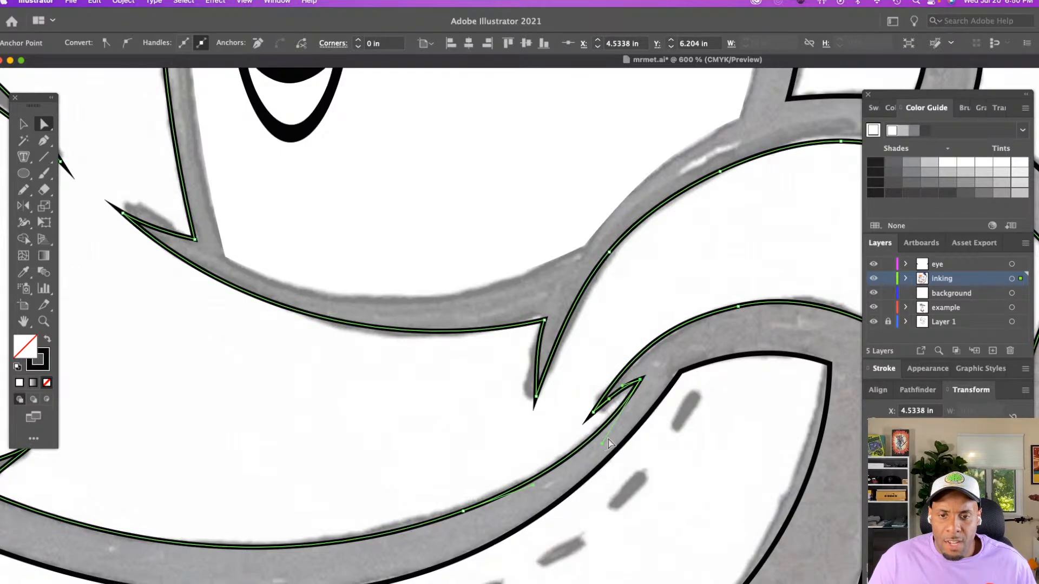
left_click(608, 443)
left_click(603, 448)
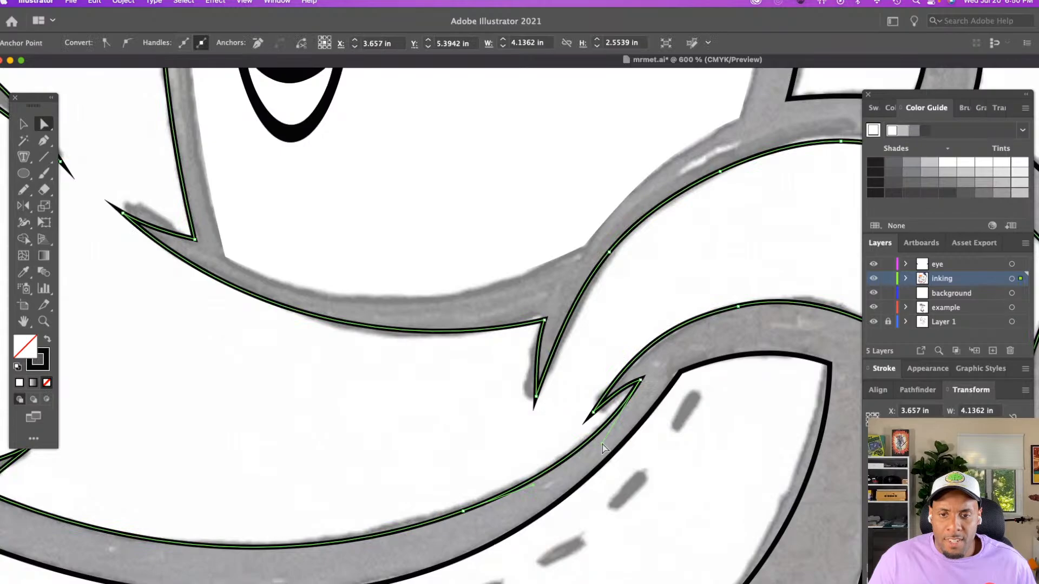
left_click_drag(602, 448, 617, 446)
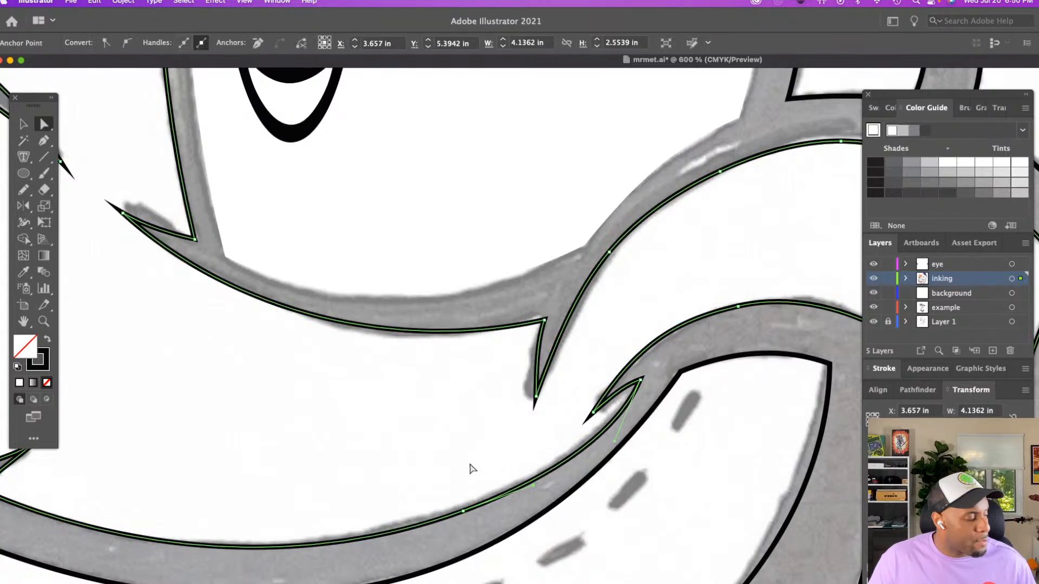
key("z")
scroll(482, 457, "down", 5)
scroll(482, 457, "right", 5)
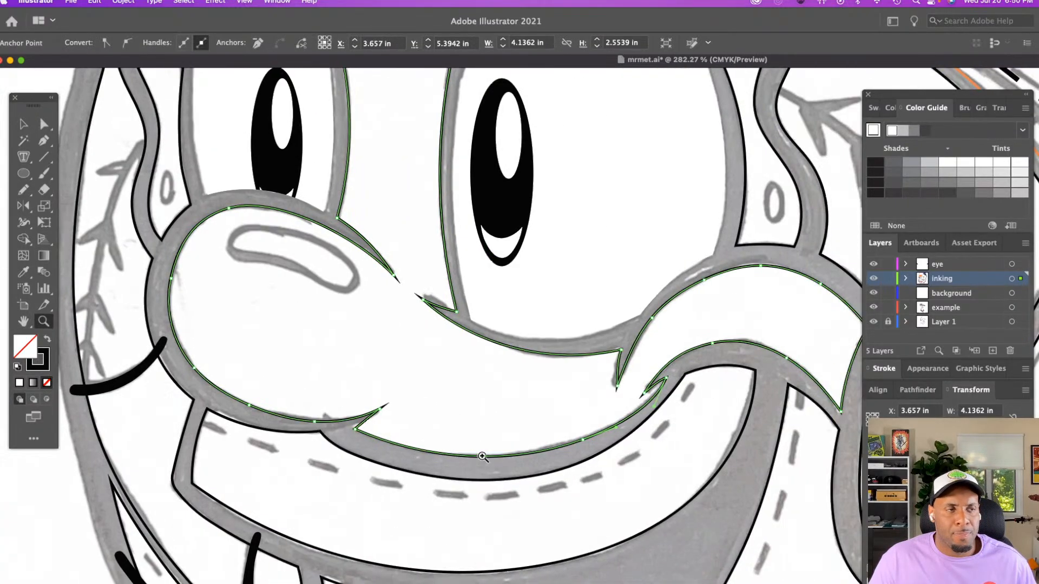
scroll(482, 456, "right", 5)
key("a")
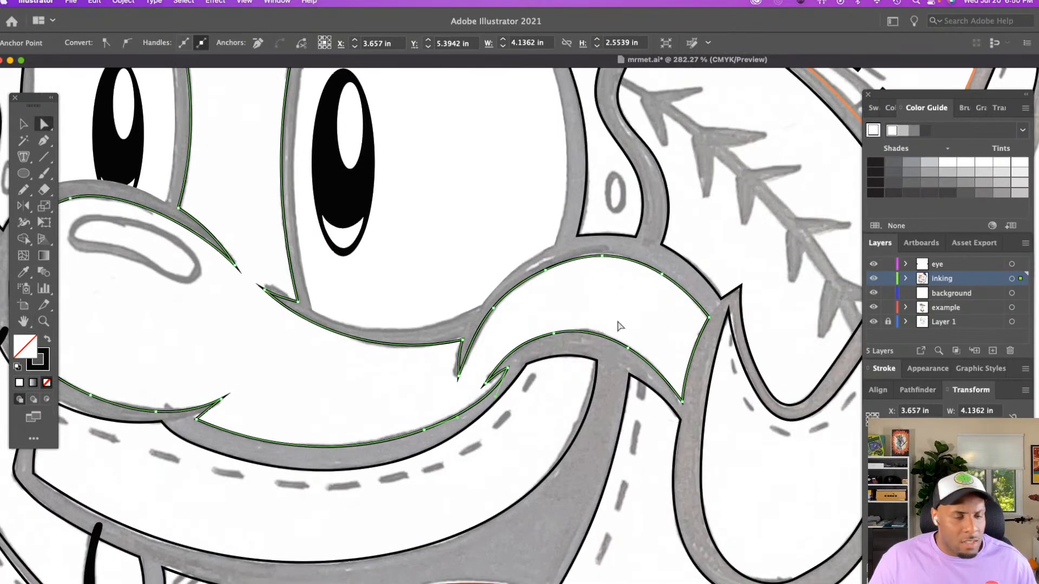
left_click(619, 325)
Trace the elongated highlight on the nose with the Pencil tool as a closed shape about 0.75 in wide
scroll(599, 332, "left", 5)
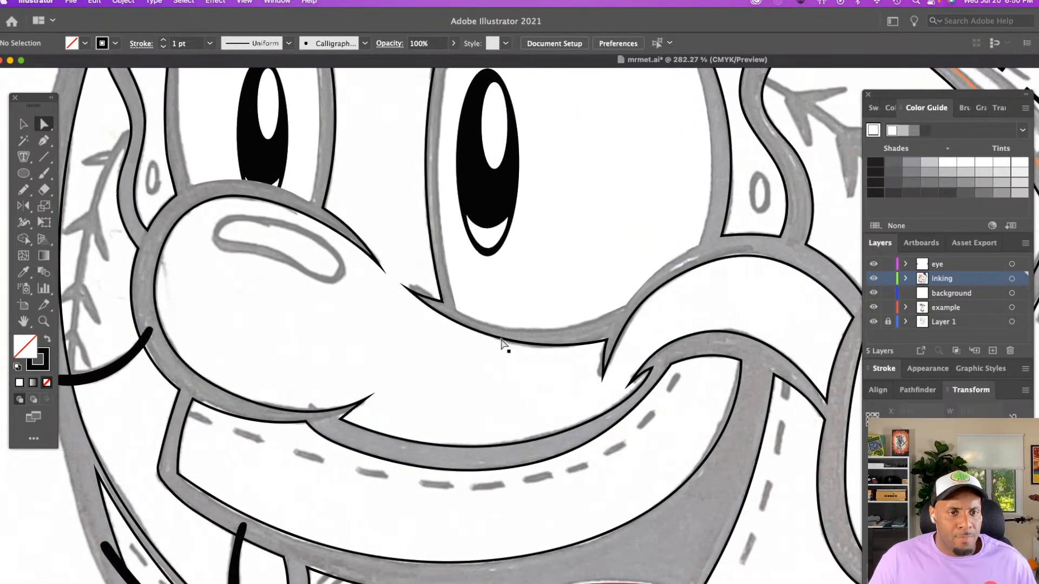
key("z")
left_click(429, 315)
left_click(430, 314)
scroll(433, 313, "right", 4)
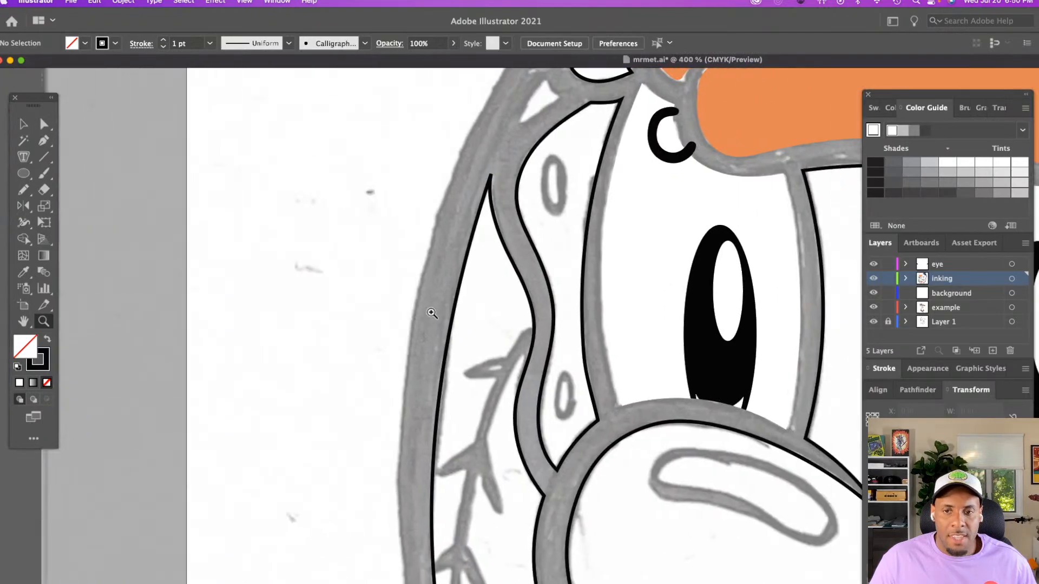
scroll(433, 310, "down", 5)
scroll(436, 310, "right", 9)
scroll(437, 310, "right", 3)
key("n")
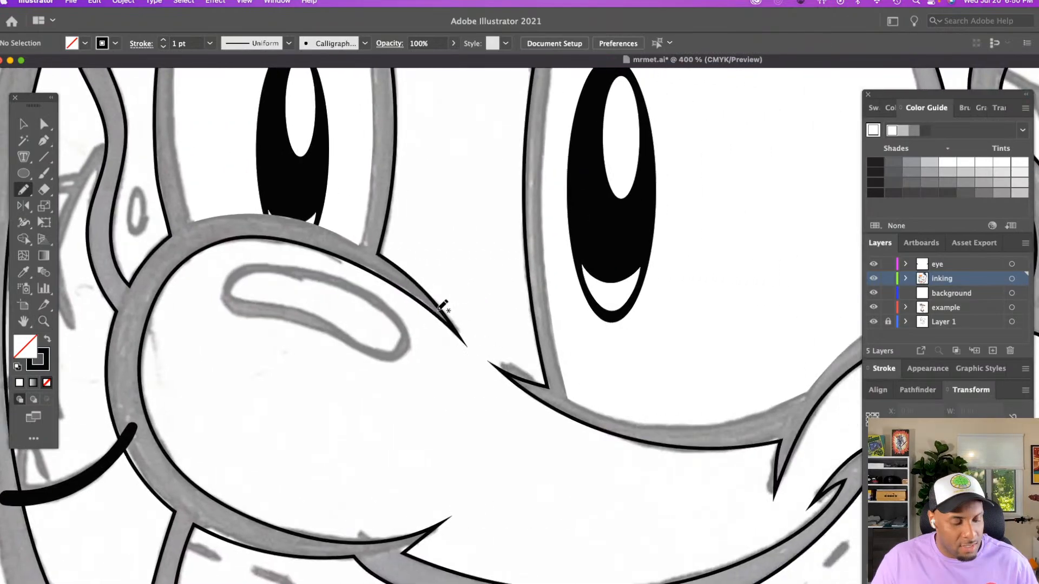
mouse_move(234, 276)
left_mouse_down()
mouse_move(301, 271)
mouse_move(351, 286)
mouse_move(386, 306)
mouse_move(403, 346)
mouse_move(391, 355)
mouse_move(292, 314)
mouse_move(232, 309)
mouse_move(237, 272)
left_mouse_up()
Give the nose highlight a white fill with no stroke by sampling the smaller eye's white with the Eyedropper
key("i")
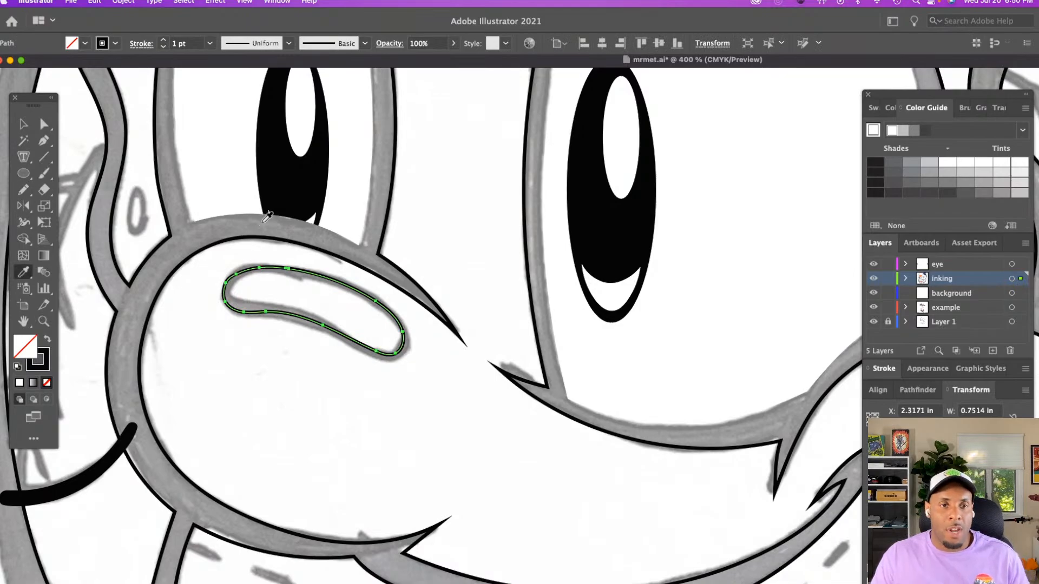
left_click(342, 210)
key("v")
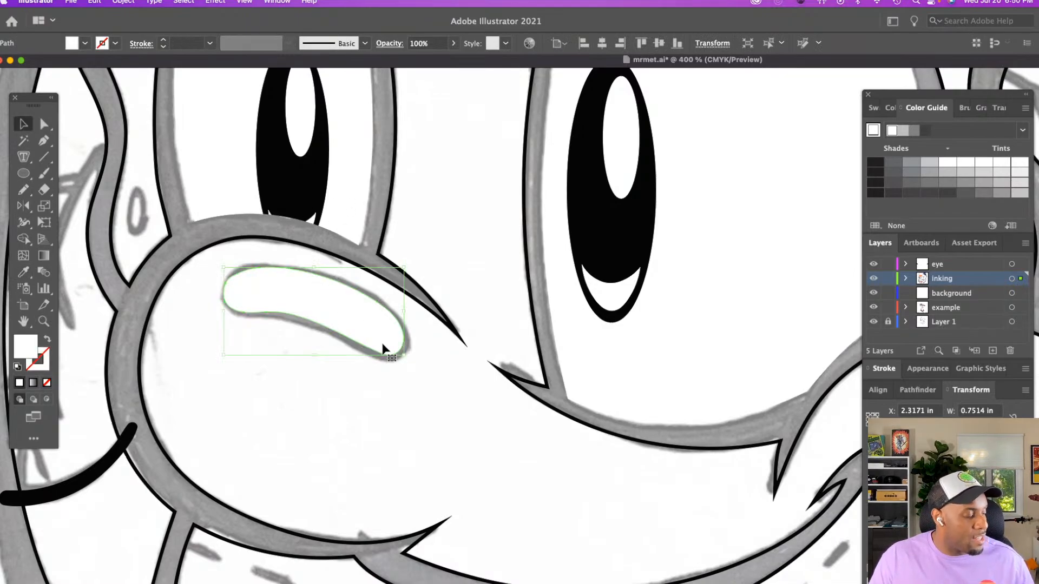
left_click(386, 368)
Apply a white fill with no stroke to the nose and bridge shape using the Eyedropper
key("z")
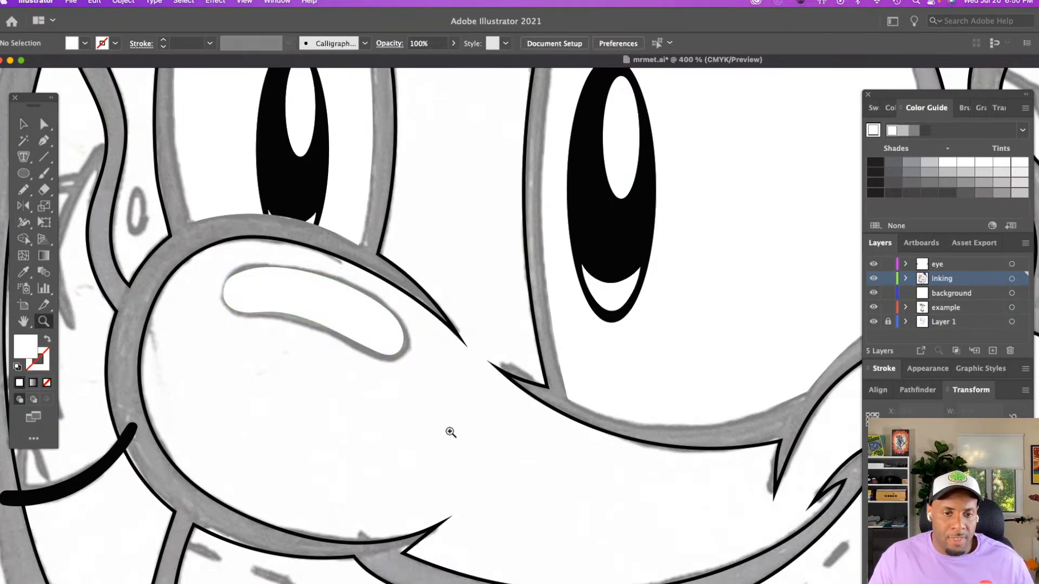
left_click(510, 455, "alt")
left_click(510, 454, "alt")
left_click(509, 454, "alt")
scroll(516, 439, "right", 8)
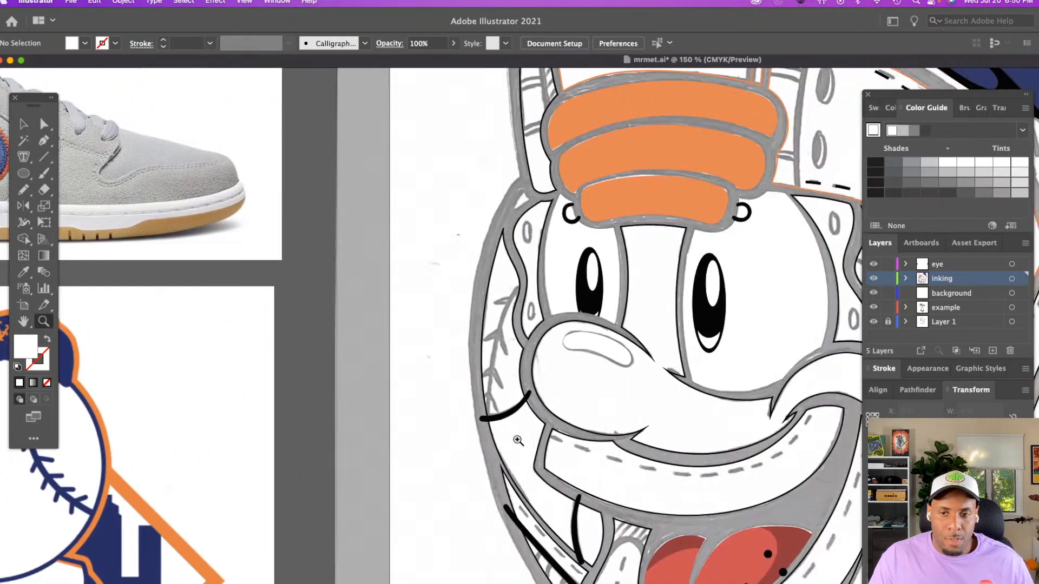
scroll(516, 439, "right", 3)
key("v")
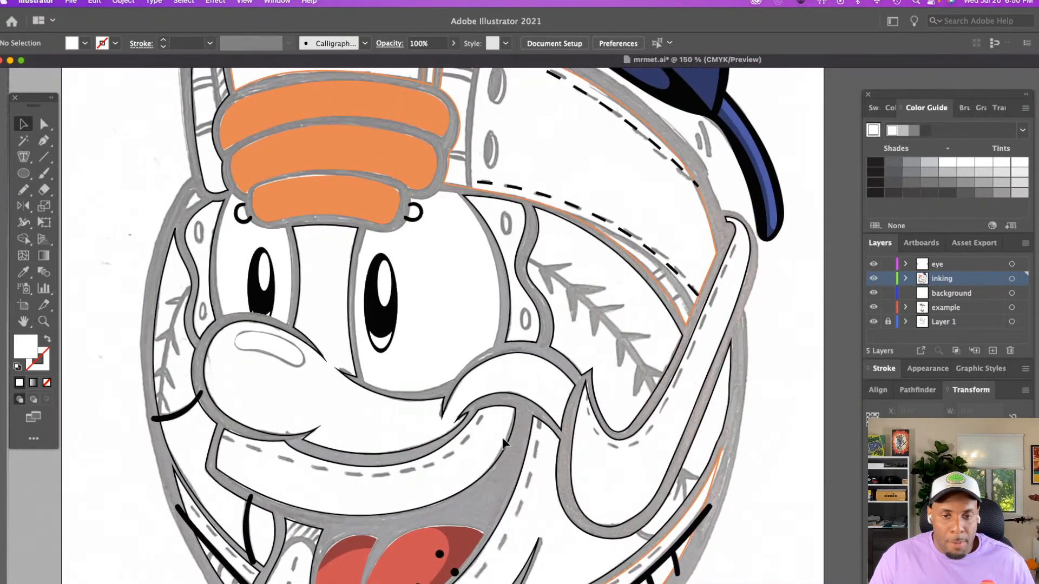
left_click(547, 362)
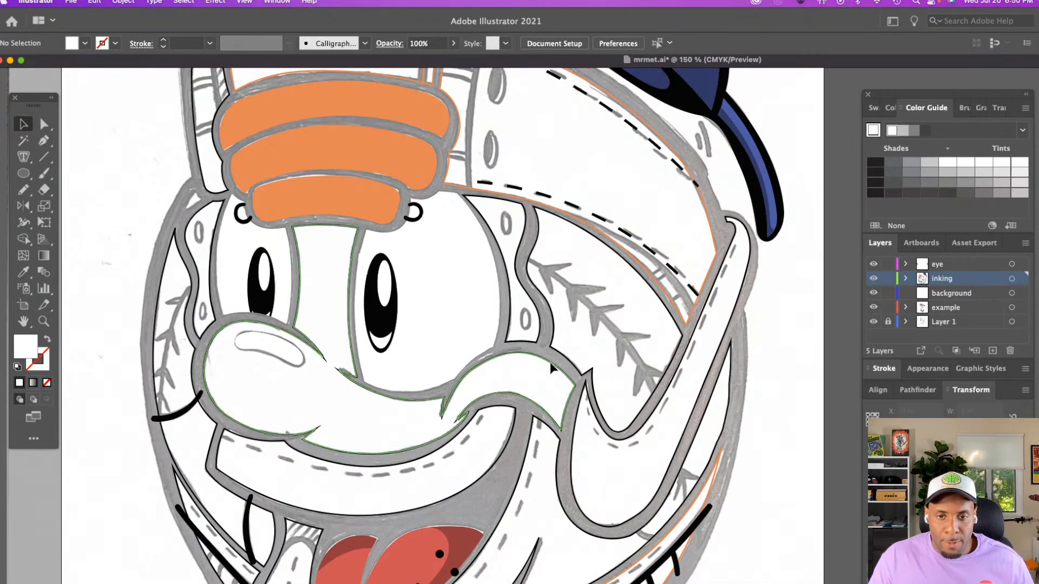
key("i")
left_click(469, 400)
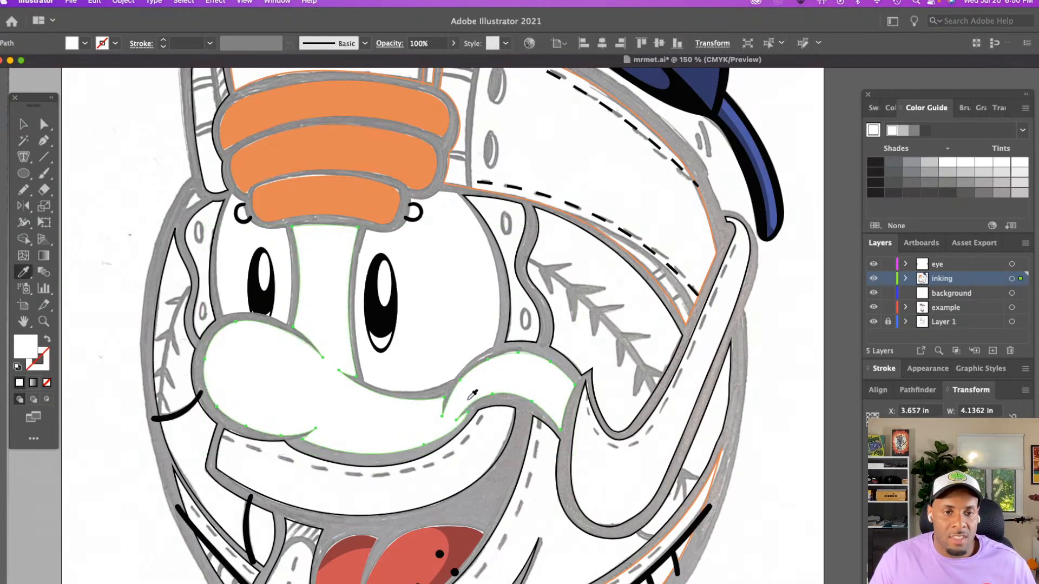
key("super+z")
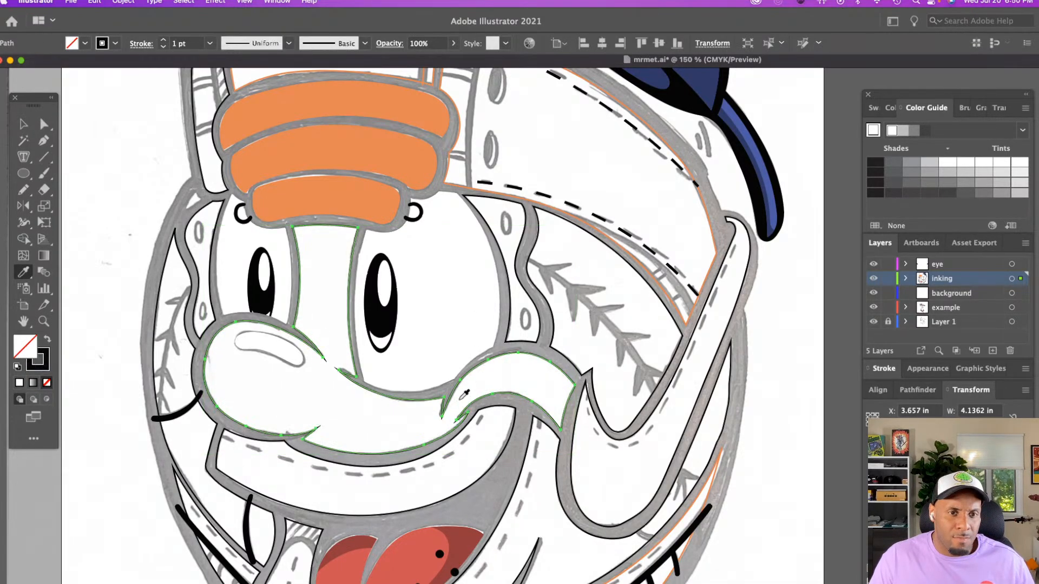
key("super+shift+z")
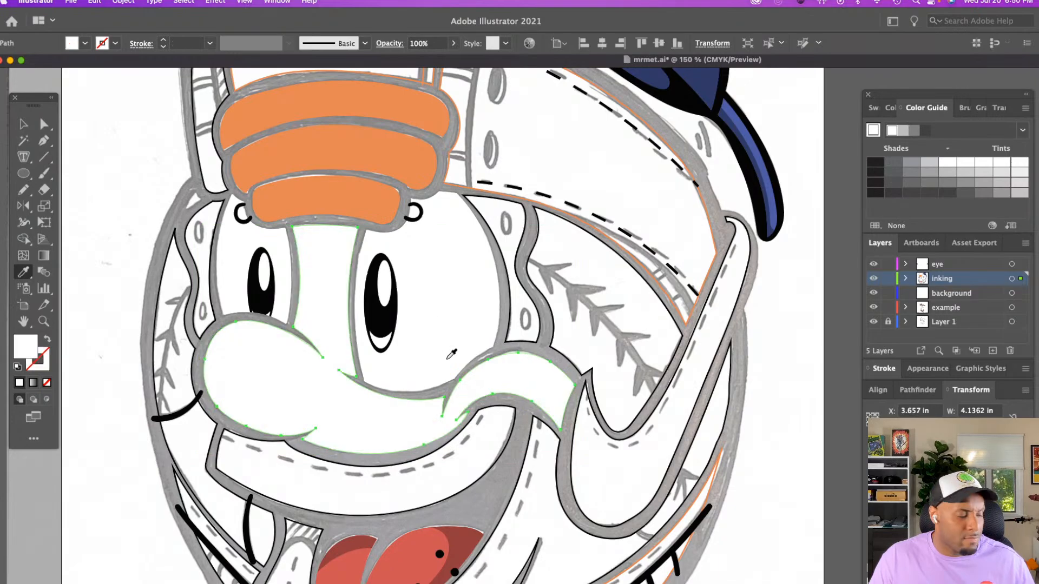
Fill the nose and bridge shape with the lightest gray in the bottom row of Color Guide tints, and save the document
key("v")
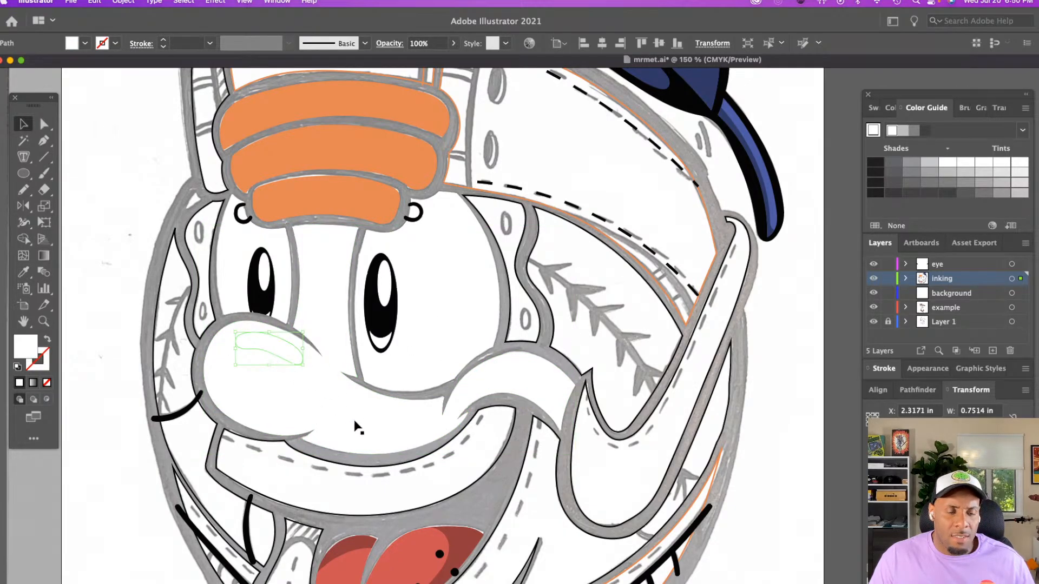
left_click(1002, 194)
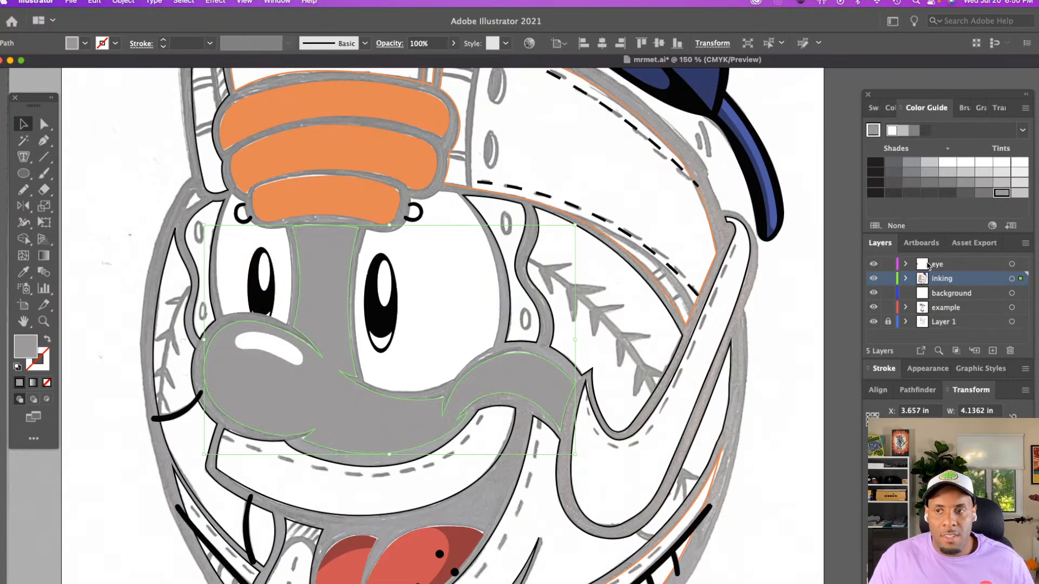
left_click(1018, 193)
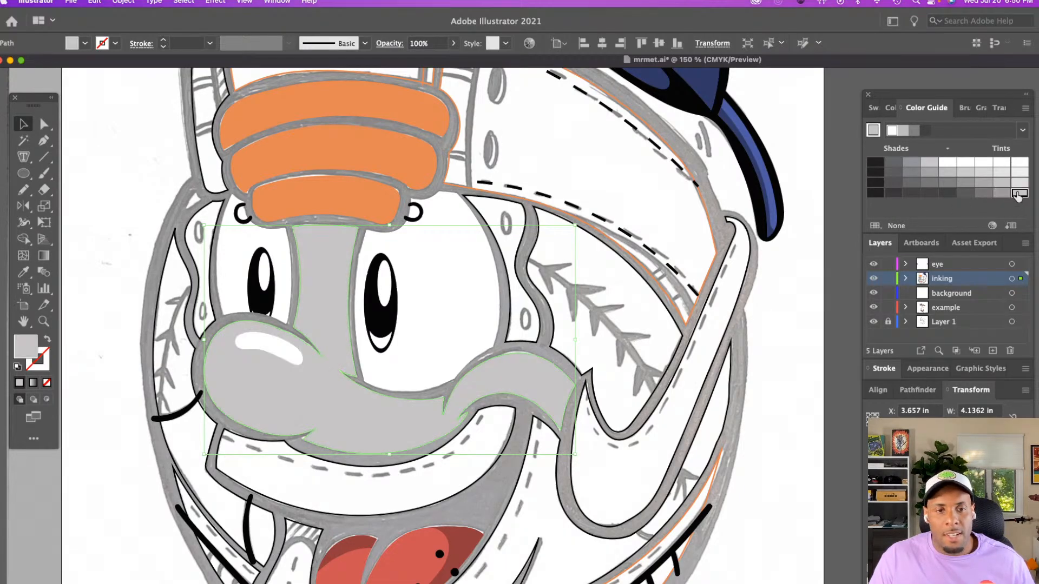
left_click(767, 379)
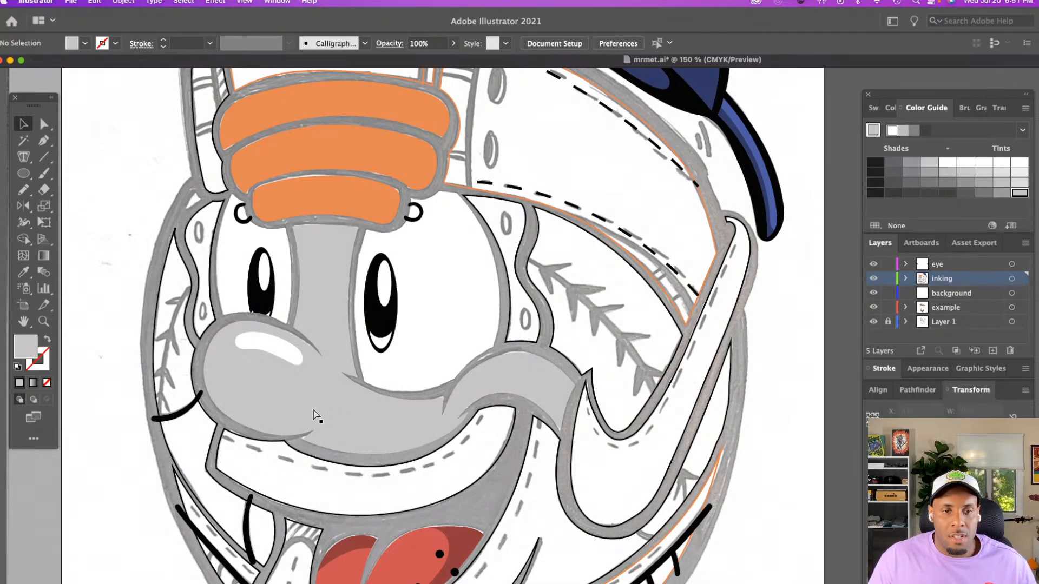
key("super+s")
scroll(409, 408, "down", 3)
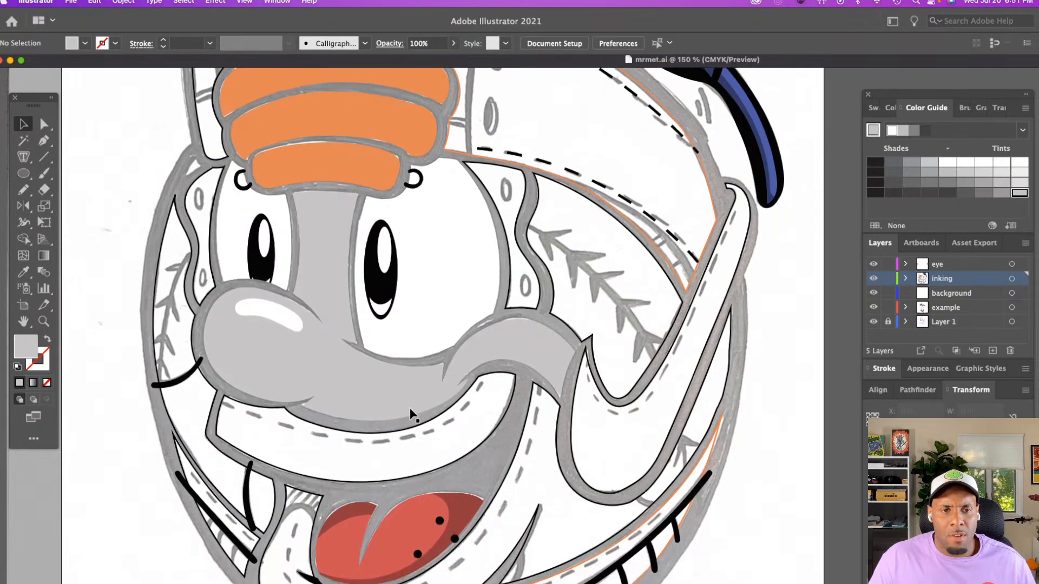
scroll(402, 411, "down", 3)
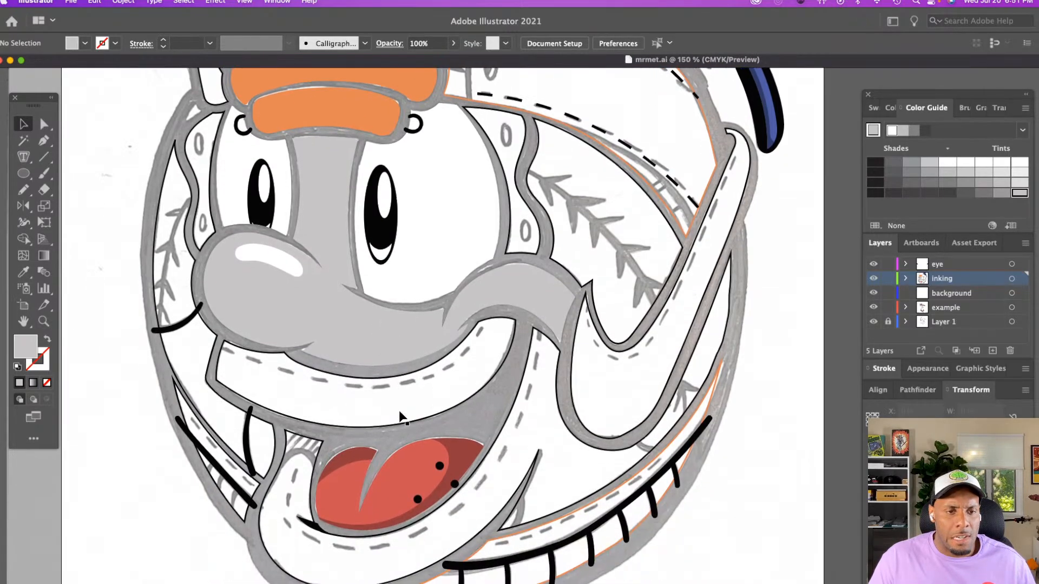
key("z")
left_click_drag(402, 408, 406, 407)
scroll(405, 406, "up", 3)
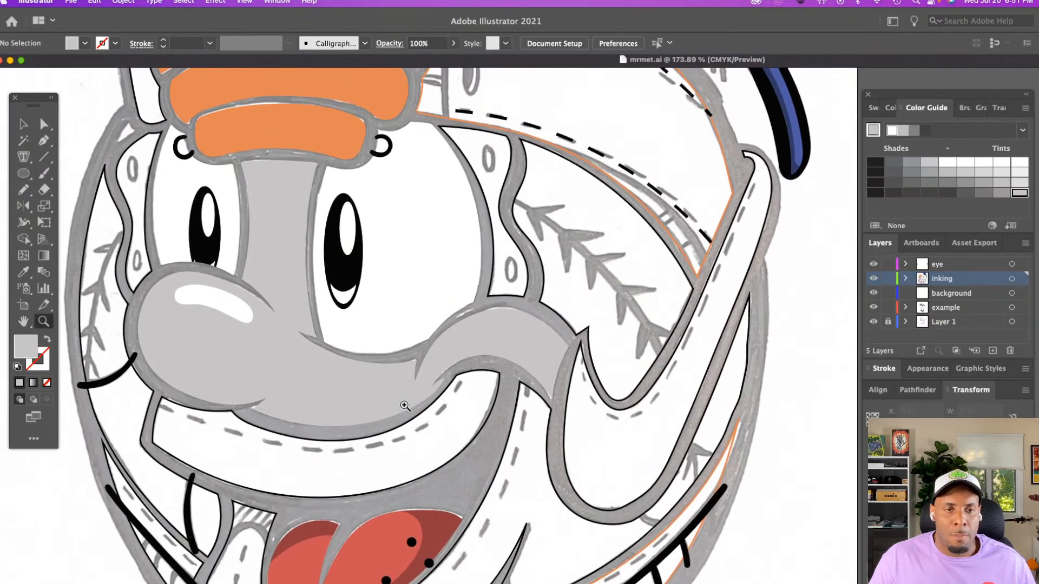
left_click(404, 406)
scroll(346, 387, "left", 3)
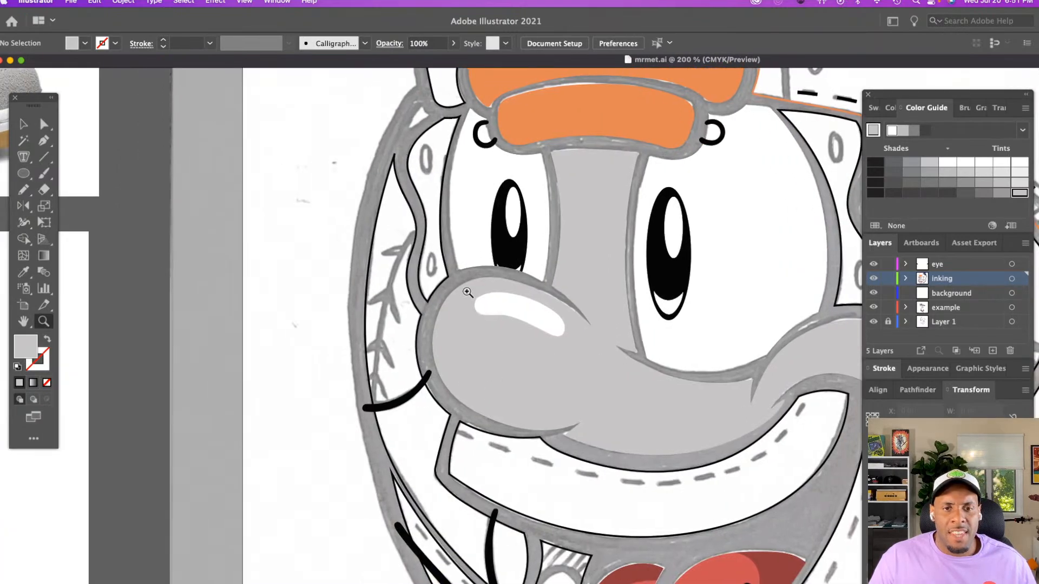
left_click(467, 362)
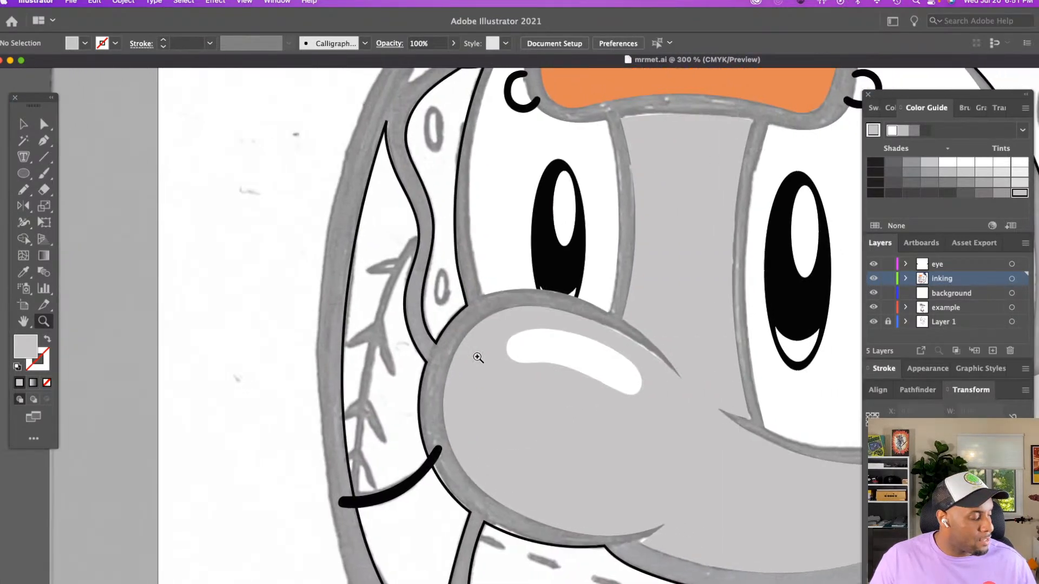
key("n")
scroll(480, 352, "up", 5)
scroll(479, 352, "right", 3)
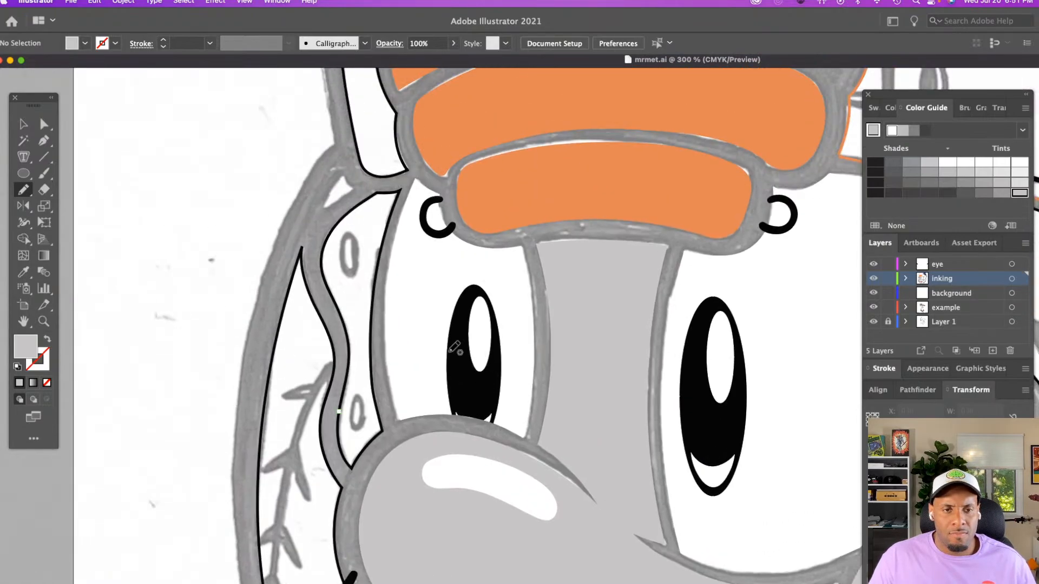
scroll(457, 348, "down", 3)
scroll(457, 349, "right", 5)
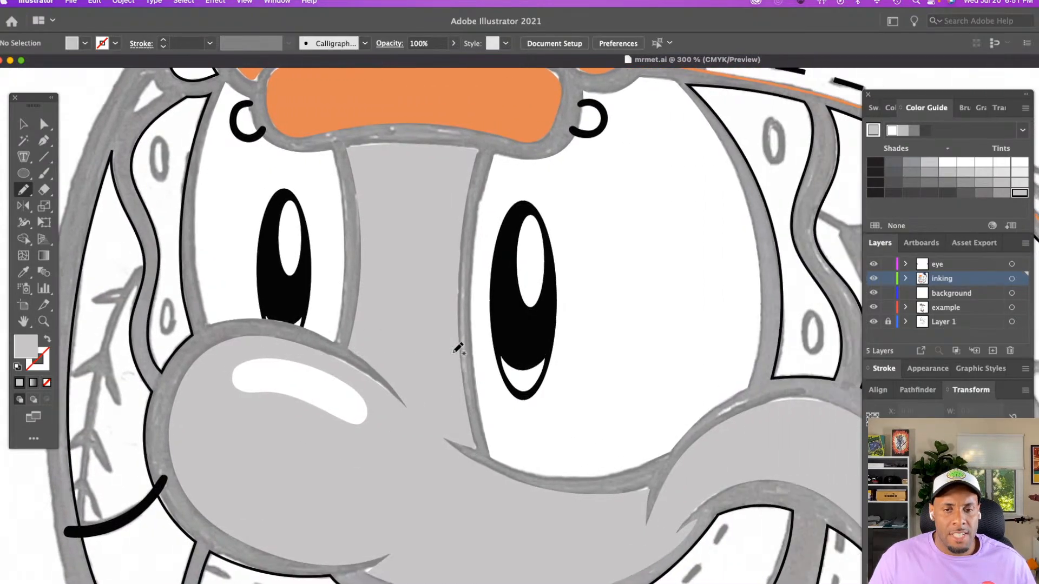
Trace a closed shadow about 0.86 in wide along the smaller eye's inner and lower edges with the Pencil, filled by Eyedropper with the bridge's gray
scroll(458, 349, "right", 1)
key("z")
left_click(479, 357, "alt")
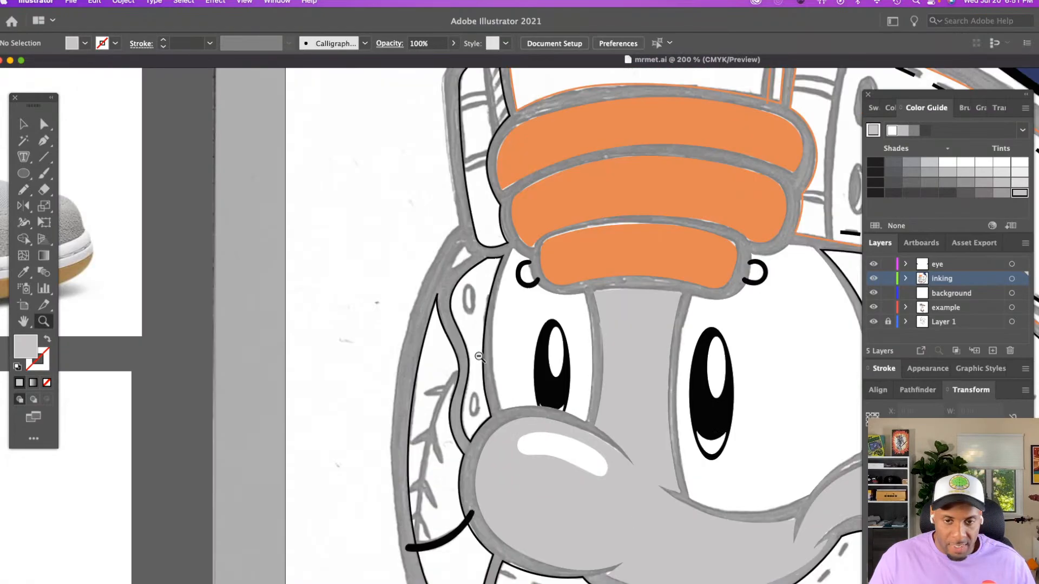
scroll(476, 357, "right", 5)
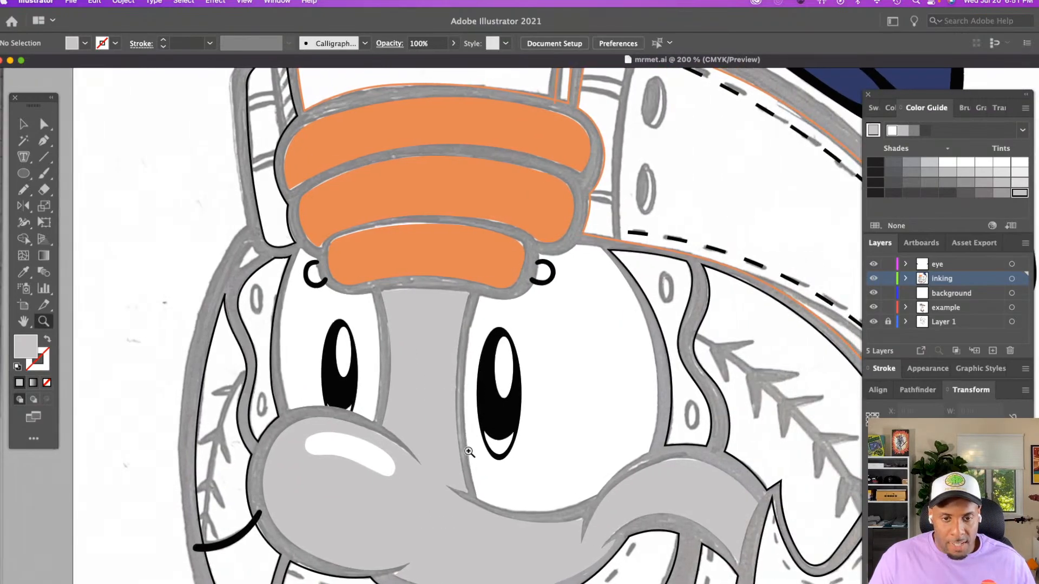
key("n")
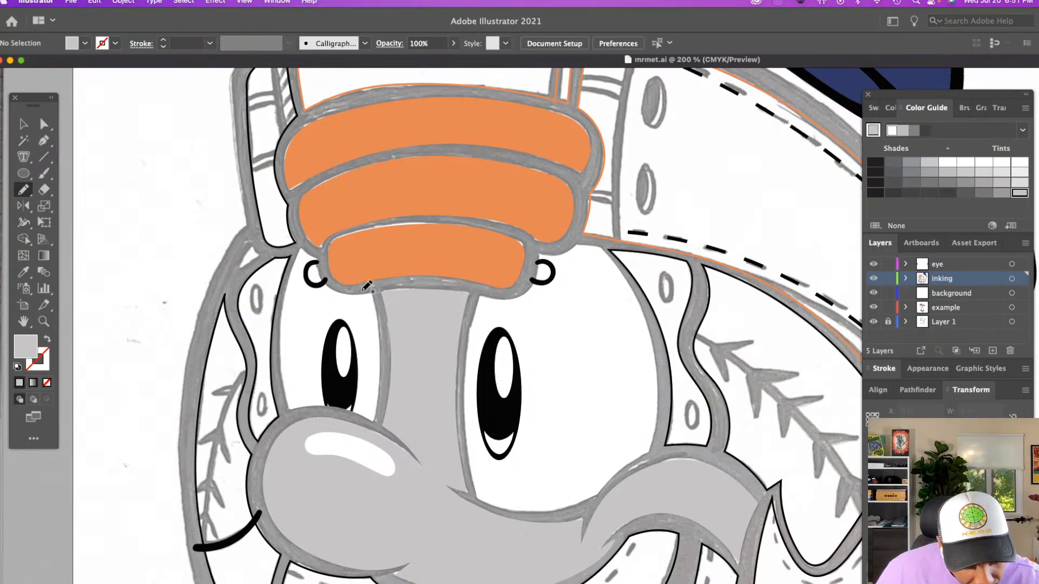
mouse_move(366, 286)
left_mouse_down()
mouse_move(365, 392)
mouse_move(347, 406)
mouse_move(284, 411)
mouse_move(376, 425)
mouse_move(387, 346)
mouse_move(375, 286)
left_mouse_up()
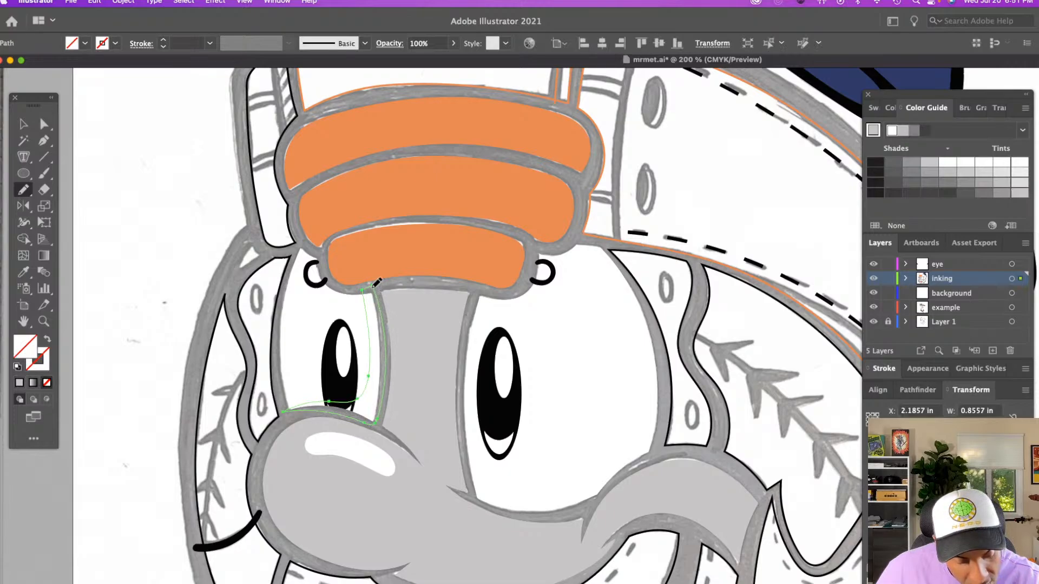
key("i")
left_click(407, 373)
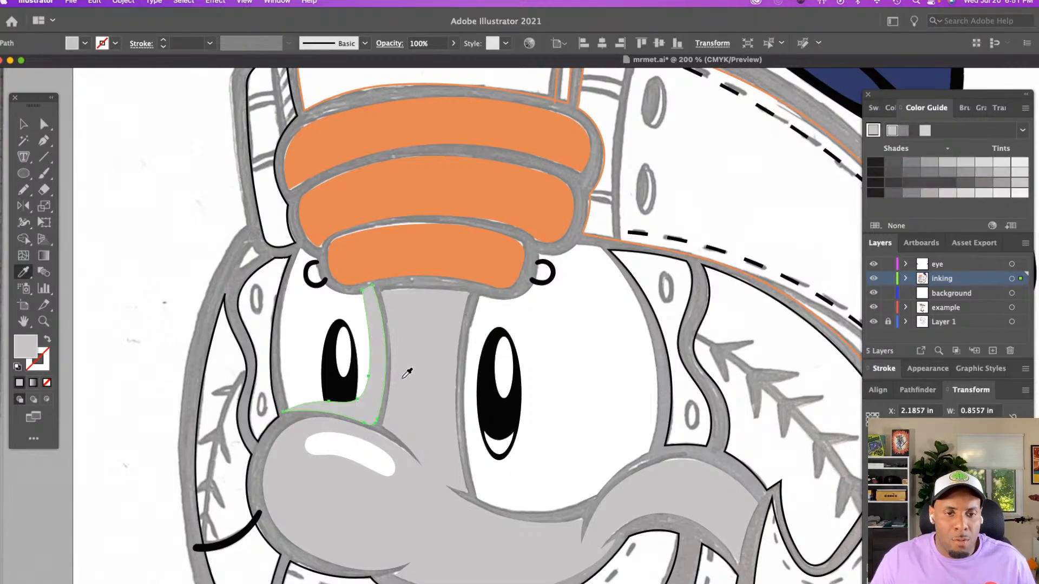
Fill the smaller eye's shadow with the third-lightest swatch in the saved gray color group
key("v")
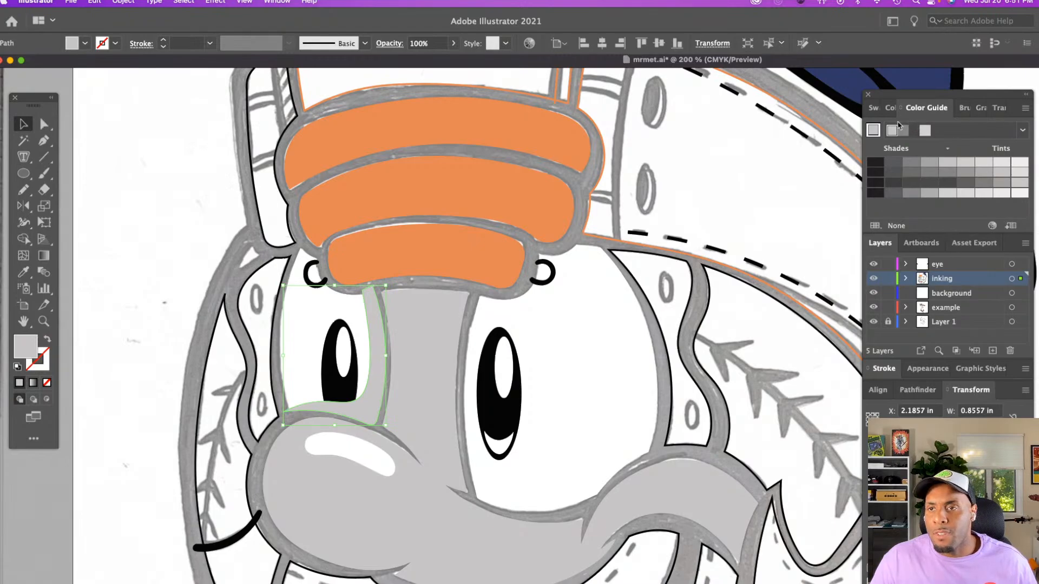
left_click(873, 108)
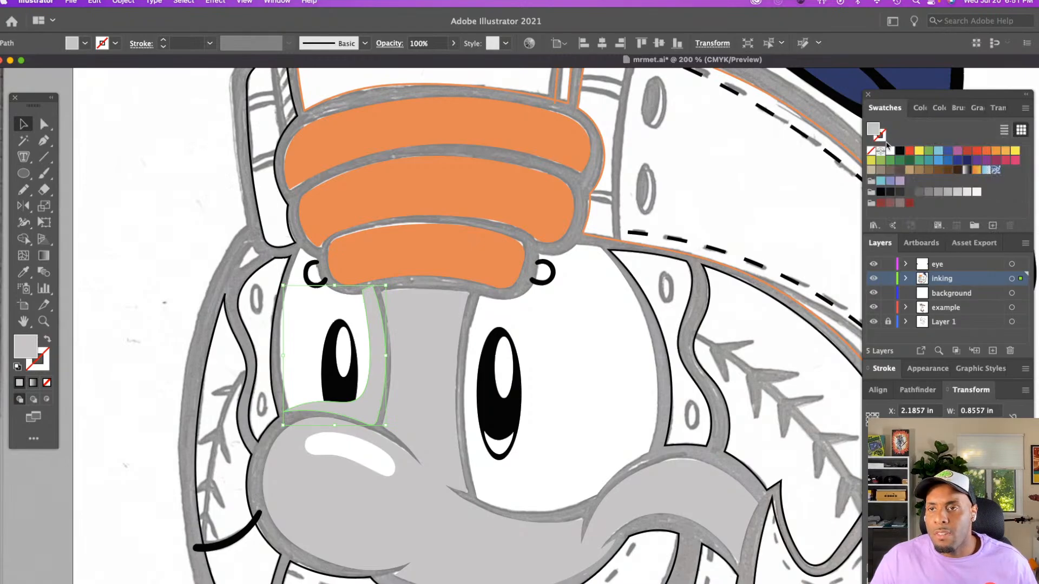
left_click(966, 192)
left_click(957, 192)
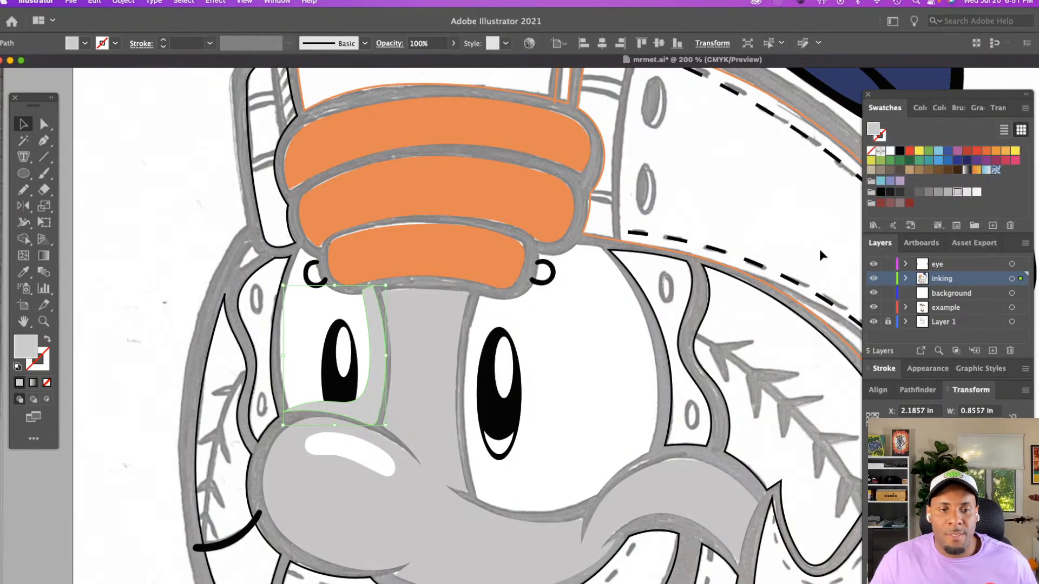
left_click(966, 192)
left_click(957, 192)
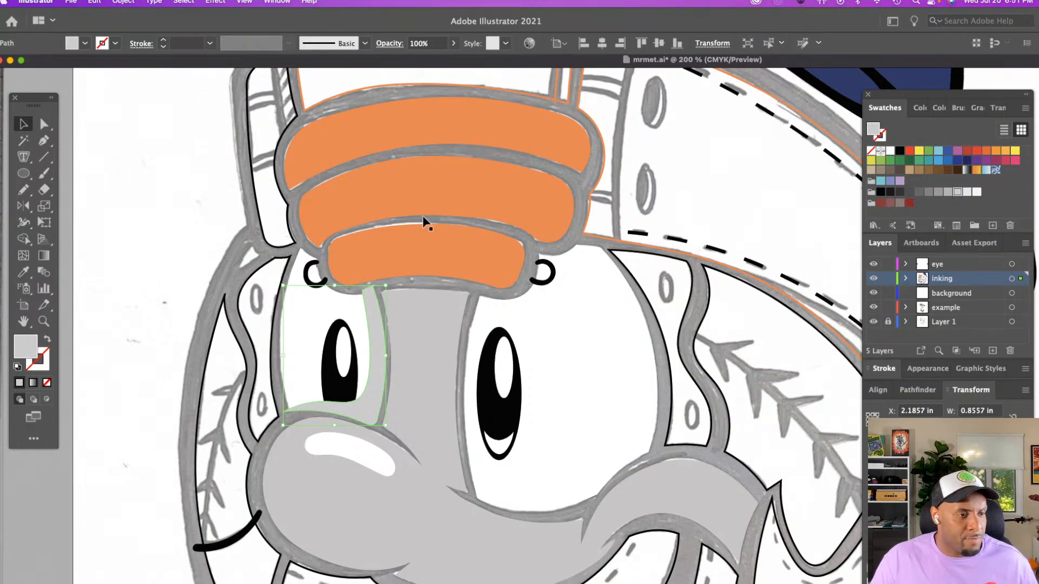
Cut the smaller eye's shadow, paste it in front inside that eye's clip group, and exit isolation mode
left_click(232, 215)
left_click(371, 317)
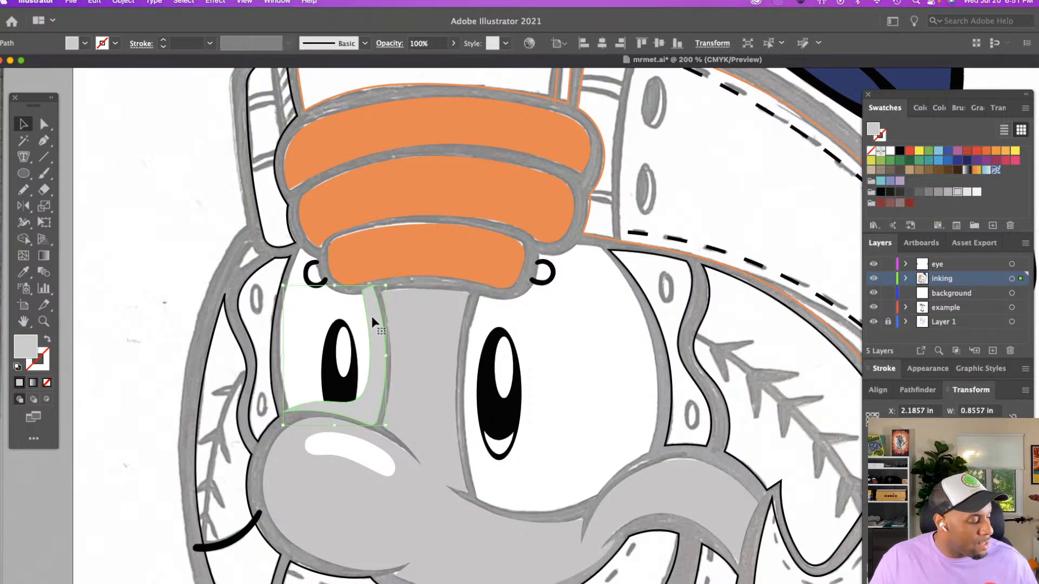
key("Delete")
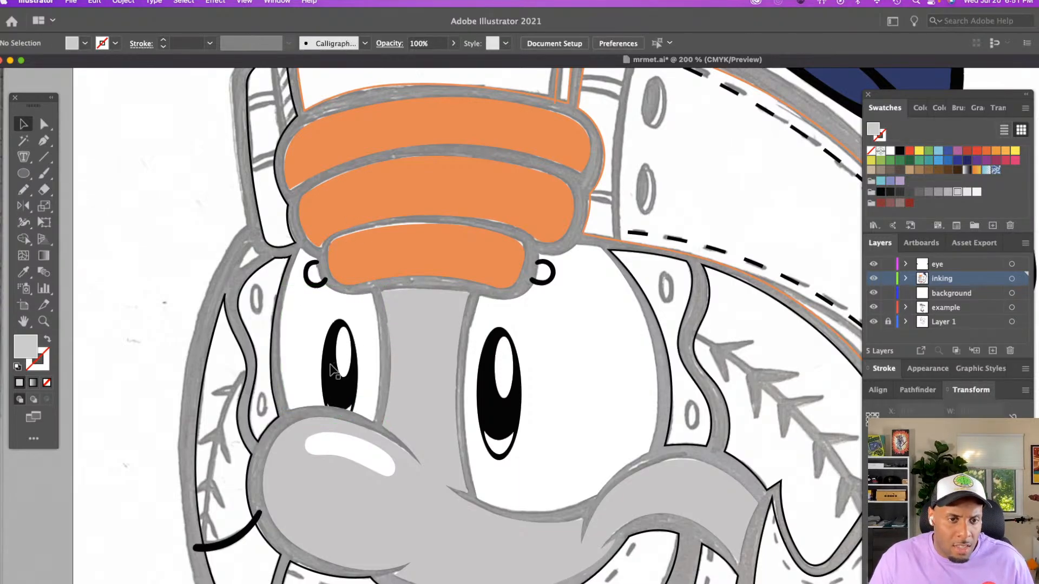
double_click(332, 371)
left_click(332, 371)
key("super+f")
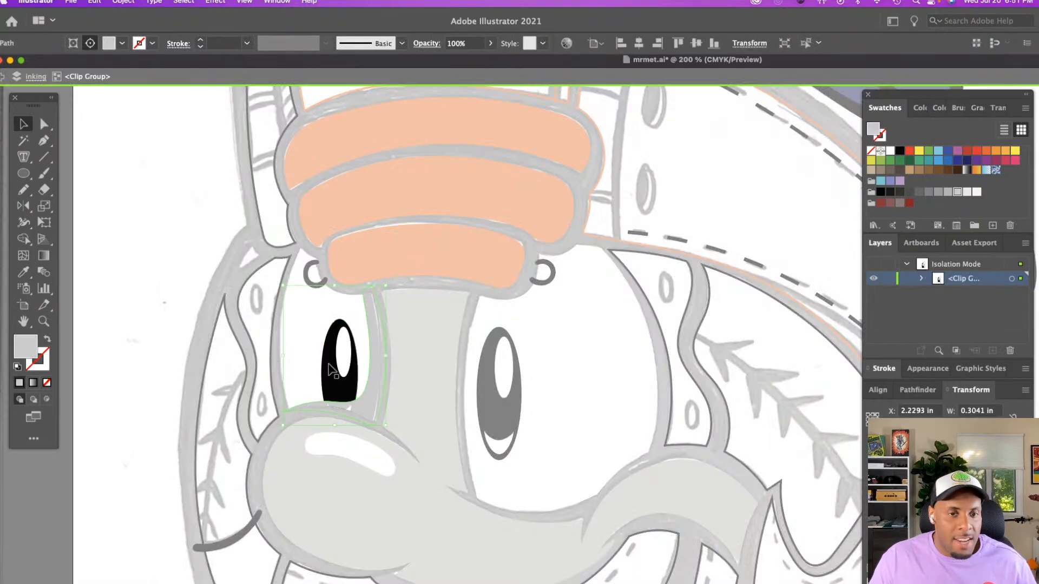
double_click(190, 264)
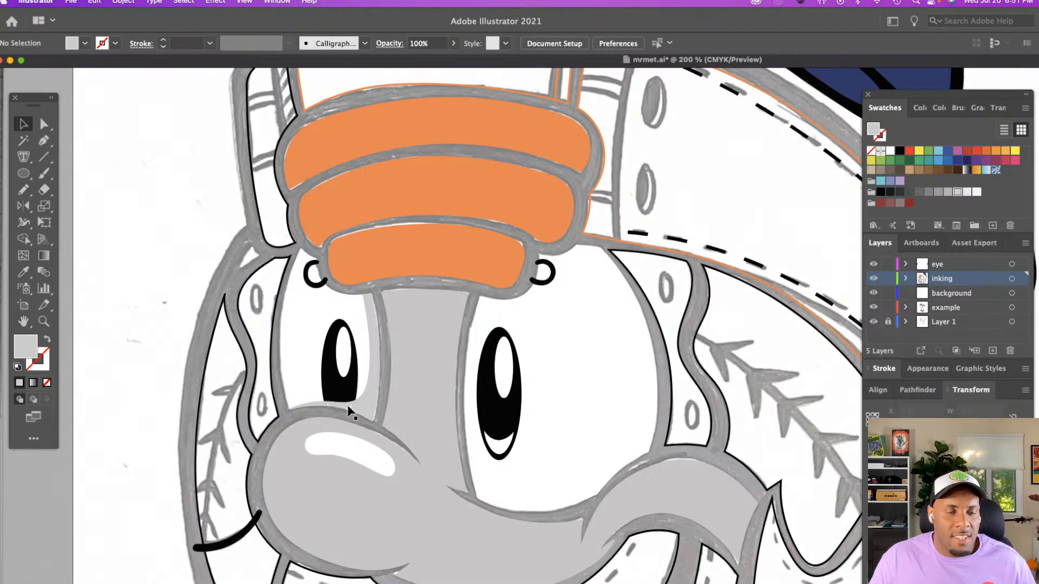
Move the clipped shadow behind the smaller eye's pupil within the clip group, and exit isolation mode
double_click(374, 399)
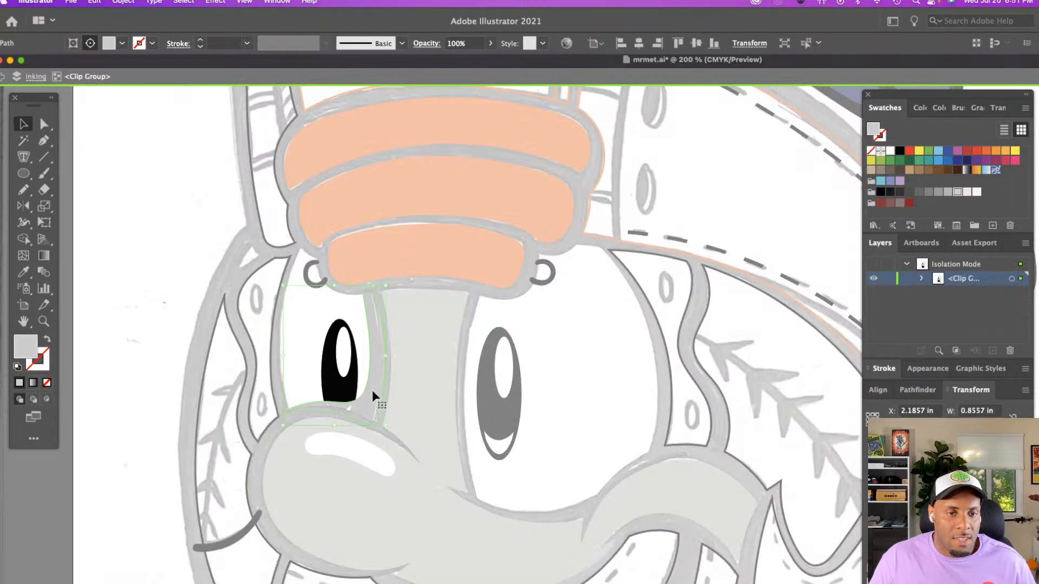
key("super+z")
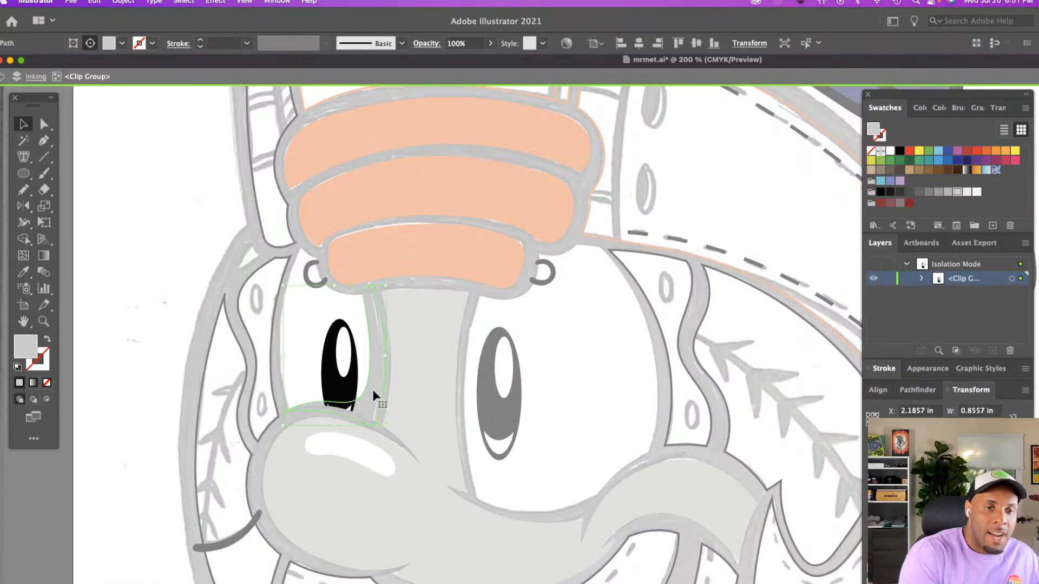
double_click(180, 255)
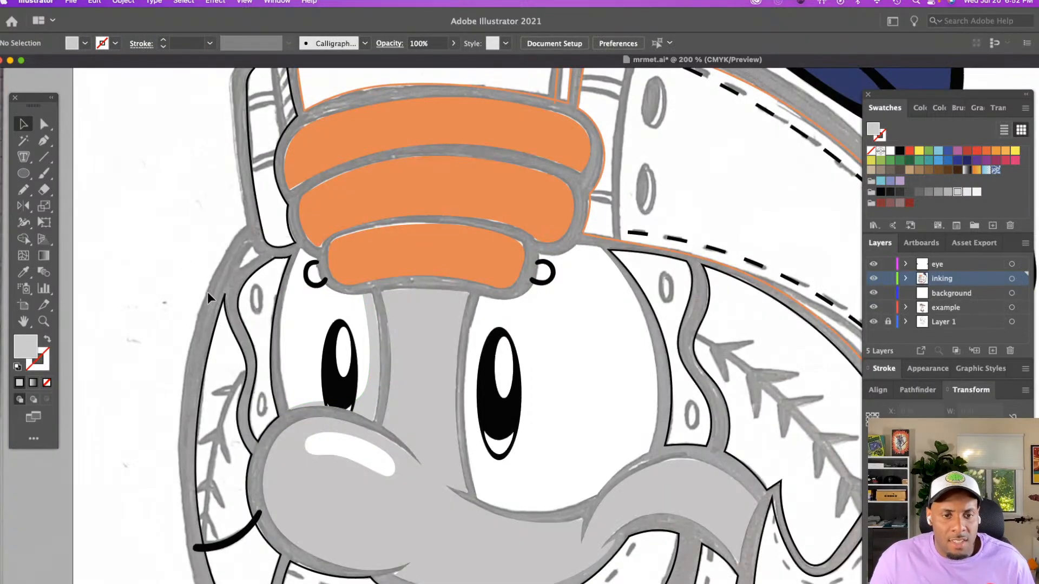
Trace a closed crescent shadow about 1.65 in wide along the larger eye's outer and lower edges with the Pencil tool
scroll(490, 373, "right", 4)
scroll(489, 374, "down", 2)
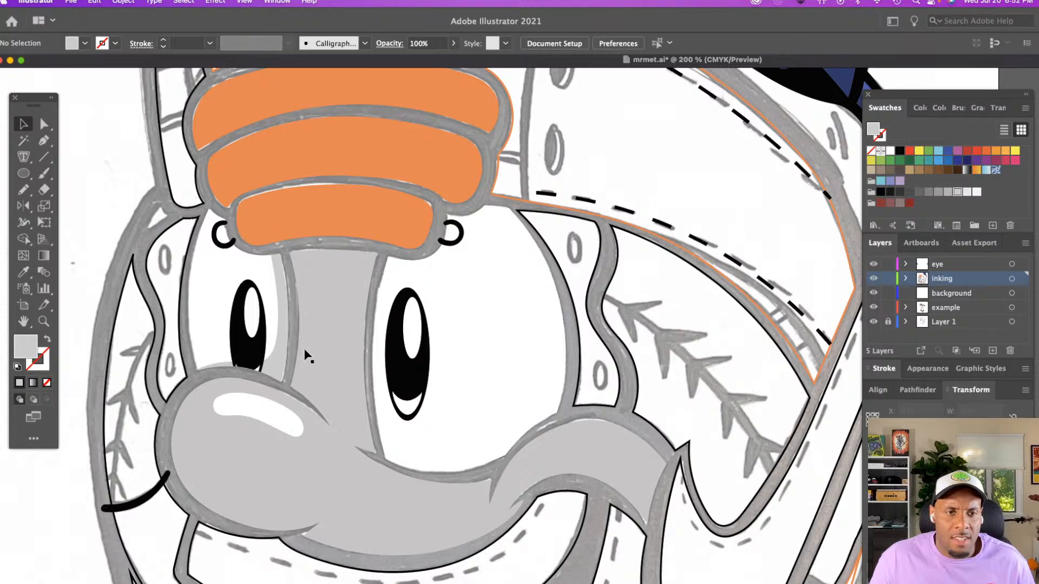
scroll(346, 335, "up", 4)
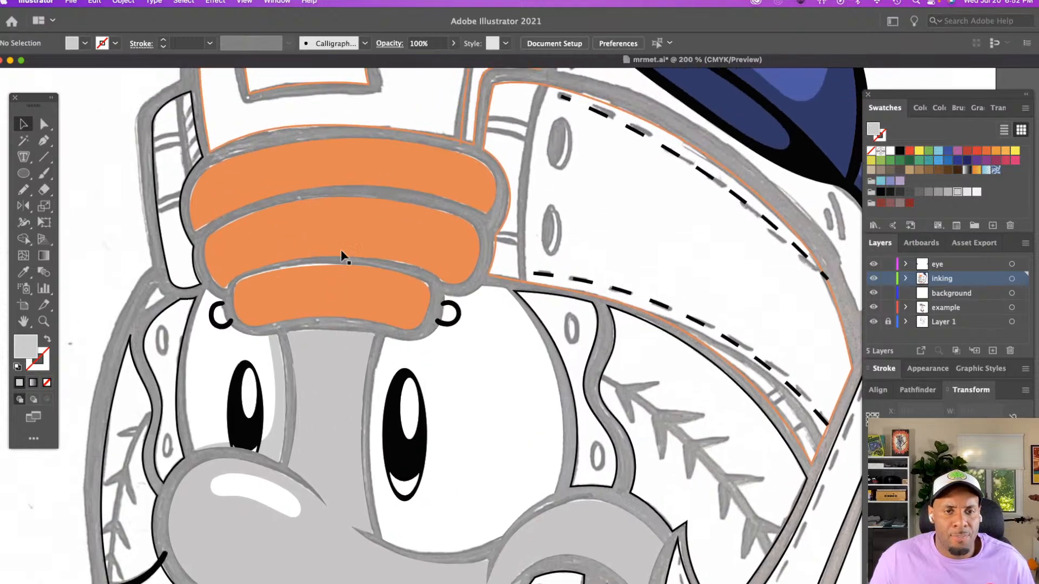
scroll(402, 326, "down", 5)
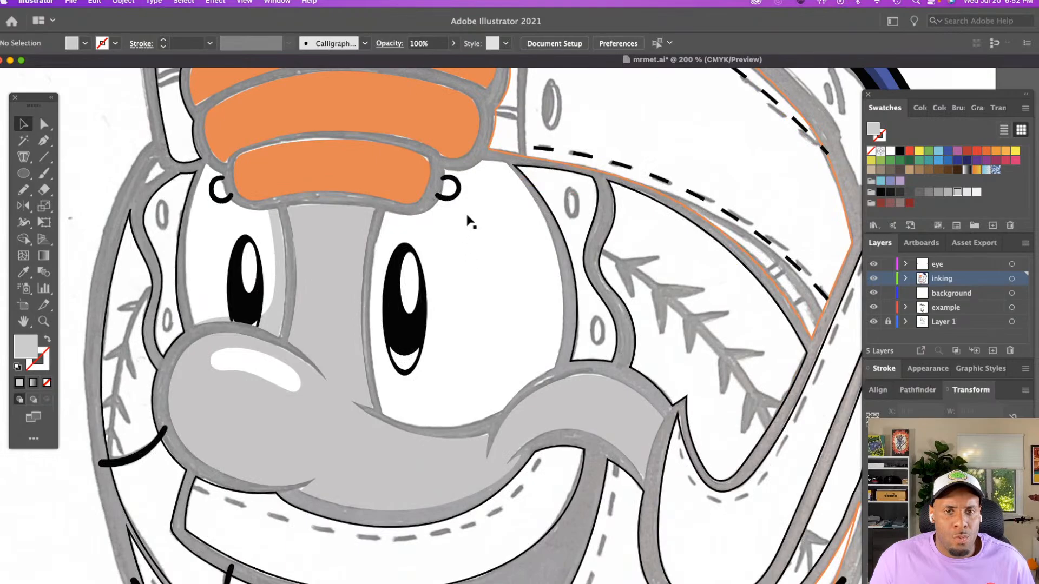
key("n")
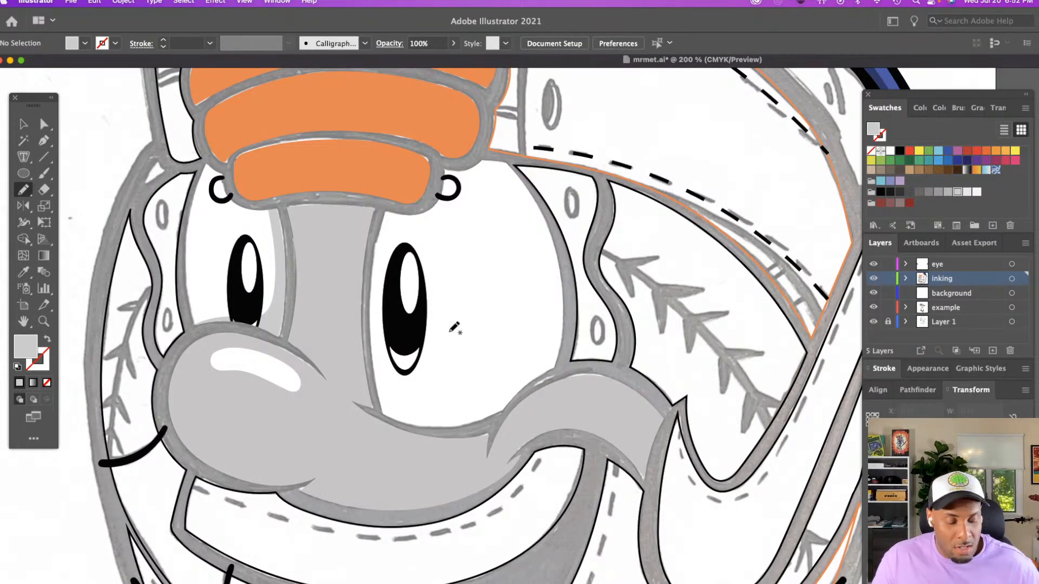
mouse_move(469, 157)
left_mouse_down()
mouse_move(489, 168)
mouse_move(530, 283)
mouse_move(530, 346)
mouse_move(489, 394)
left_mouse_up()
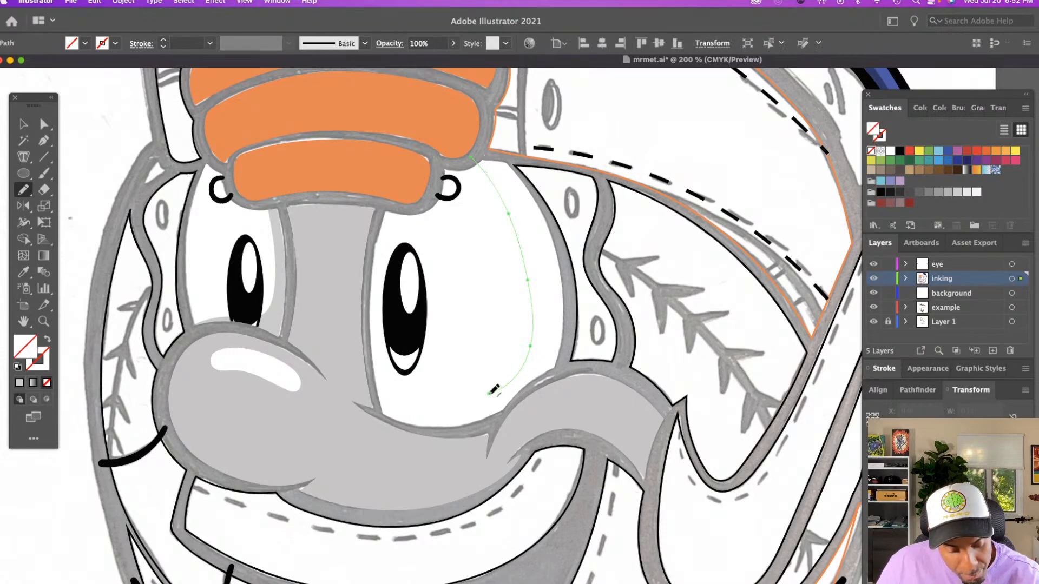
key("super+z")
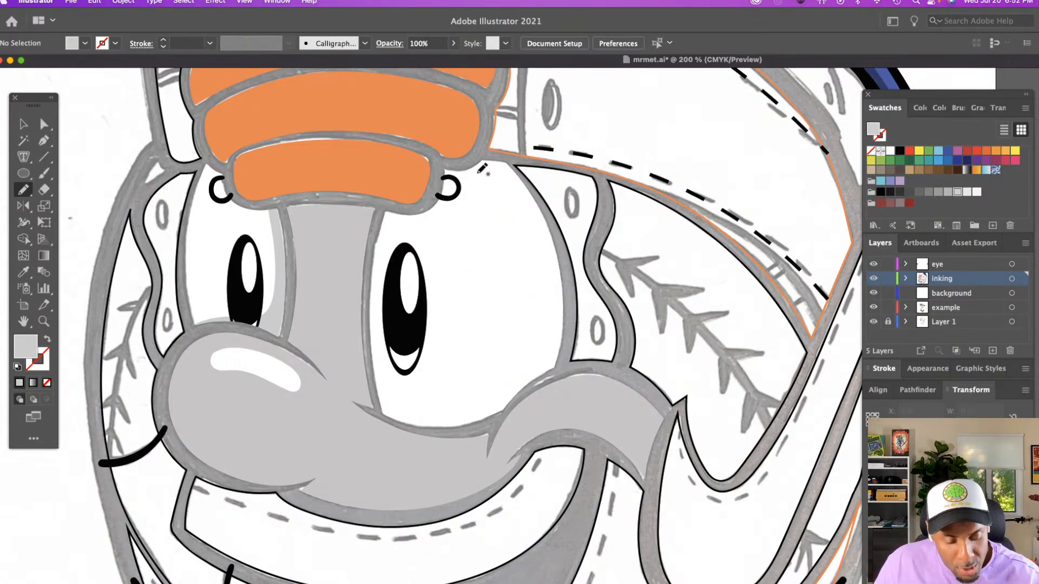
mouse_move(479, 156)
left_mouse_down()
mouse_move(519, 215)
mouse_move(532, 282)
mouse_move(525, 337)
mouse_move(497, 381)
mouse_move(459, 400)
mouse_move(426, 407)
mouse_move(367, 382)
mouse_move(431, 427)
mouse_move(487, 428)
left_mouse_up()
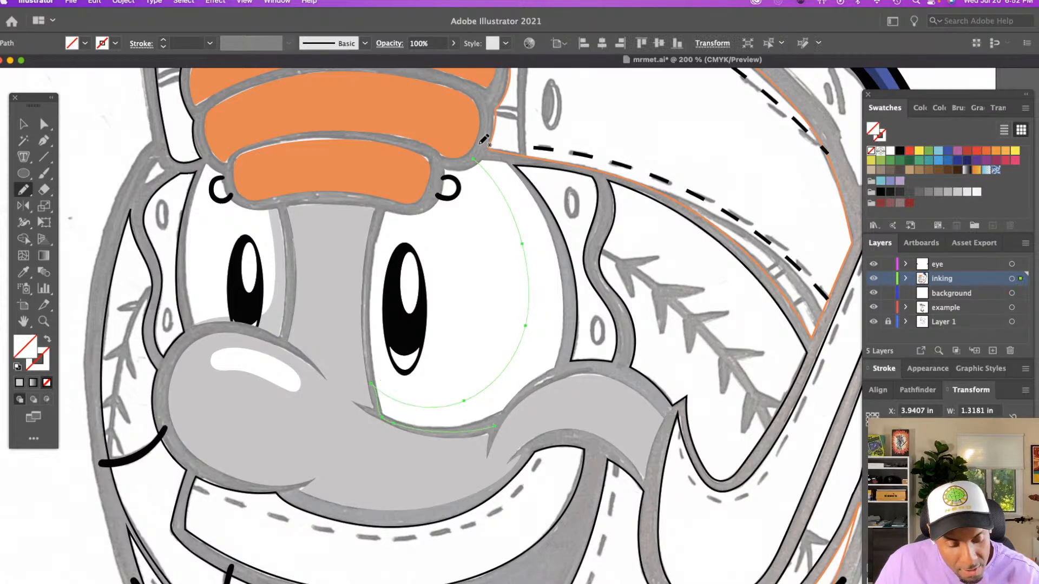
mouse_move(474, 158)
left_mouse_down()
mouse_move(506, 157)
mouse_move(550, 215)
left_mouse_up()
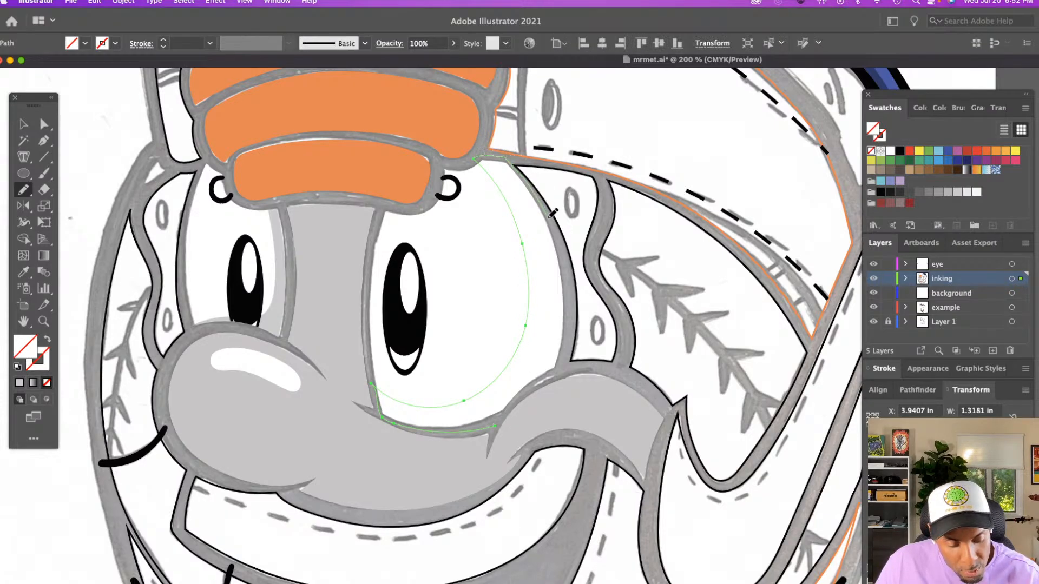
left_click_drag(569, 286, 564, 370)
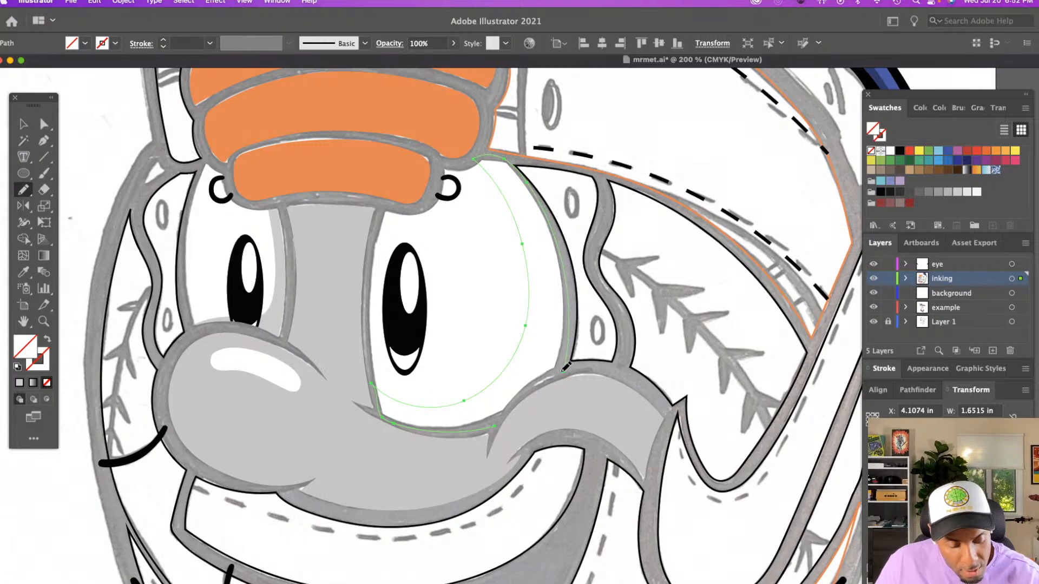
left_click_drag(509, 408, 501, 422)
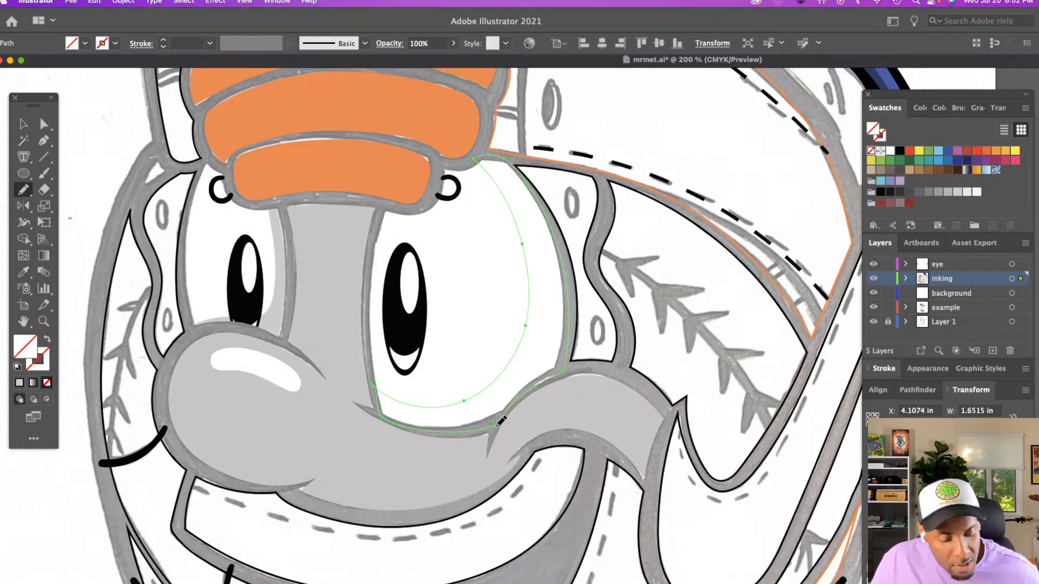
Give the larger eye's shadow the smaller eye's shadow gray with no stroke using the Eyedropper
key("i")
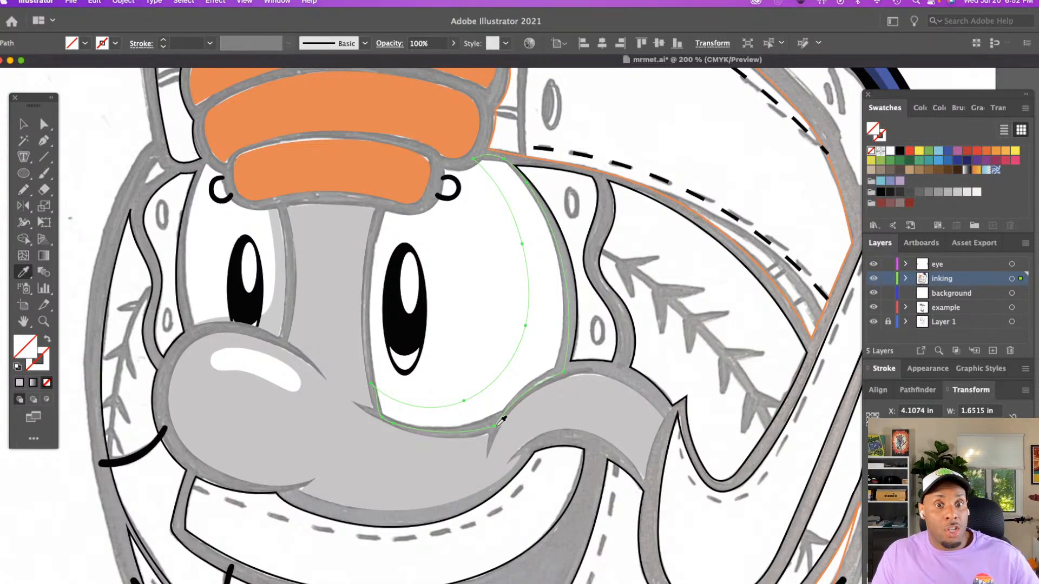
left_click(277, 317)
key("v")
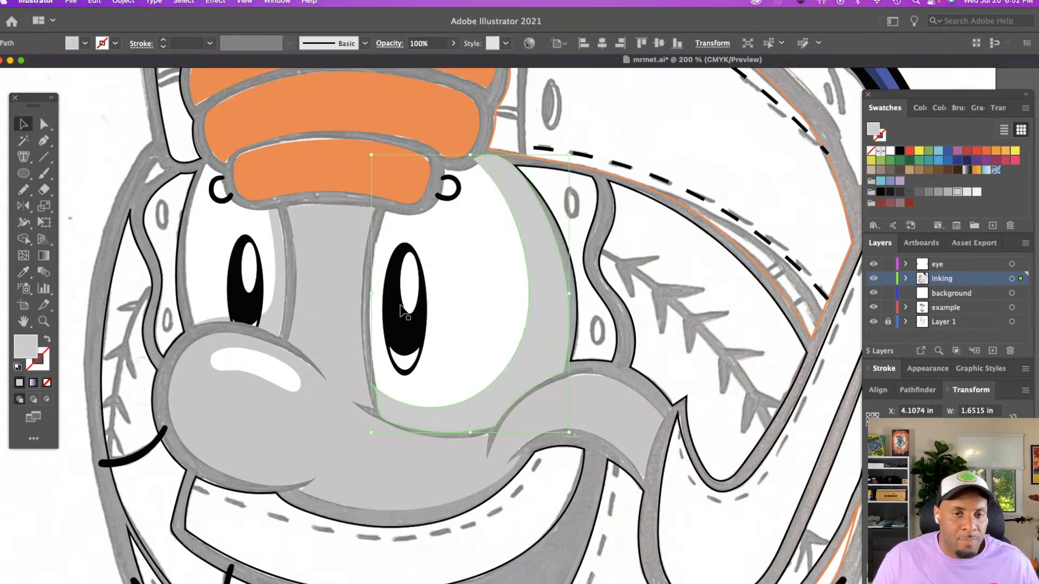
Cut the larger eye's gray shadow, isolate the eye's white shape, and paste the shadow behind it
left_click(521, 243)
left_click(526, 242)
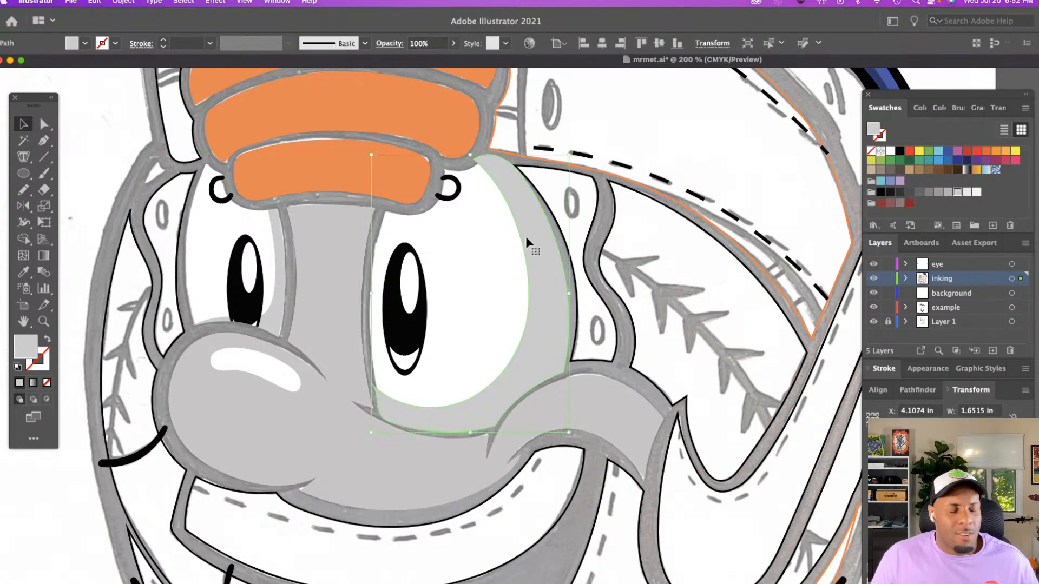
left_click(486, 239)
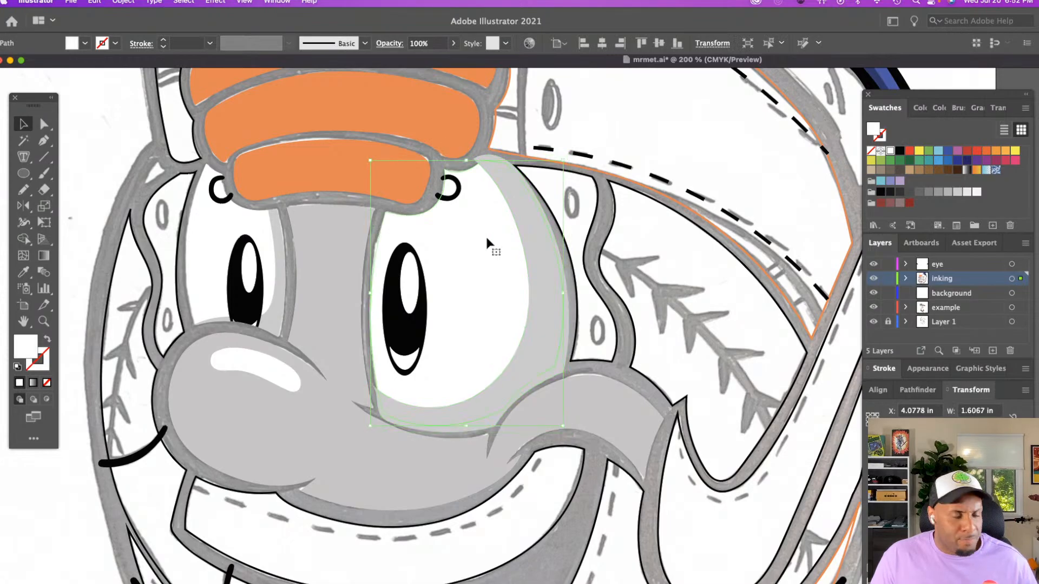
left_click(532, 249)
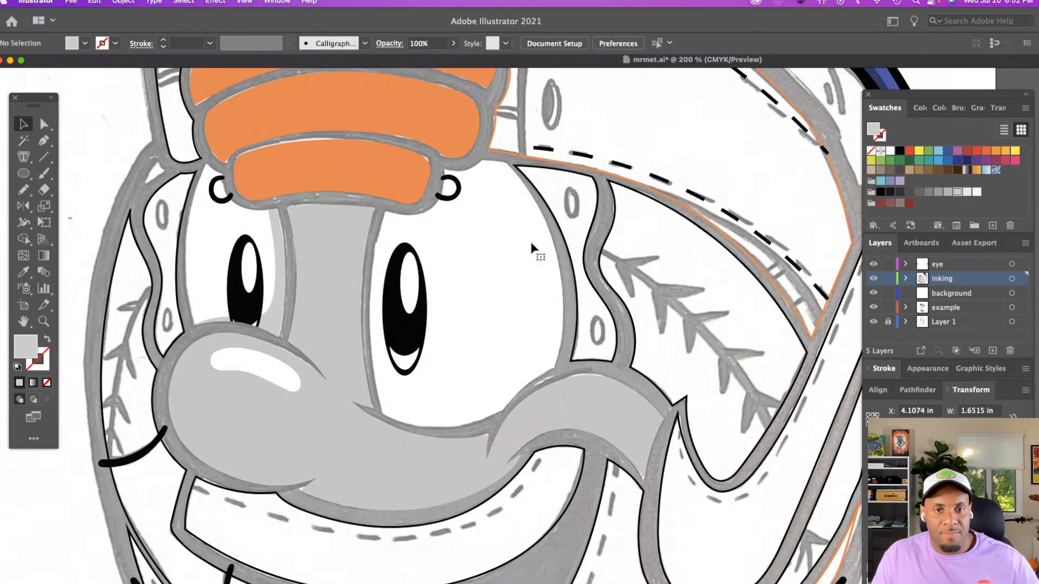
double_click(532, 244)
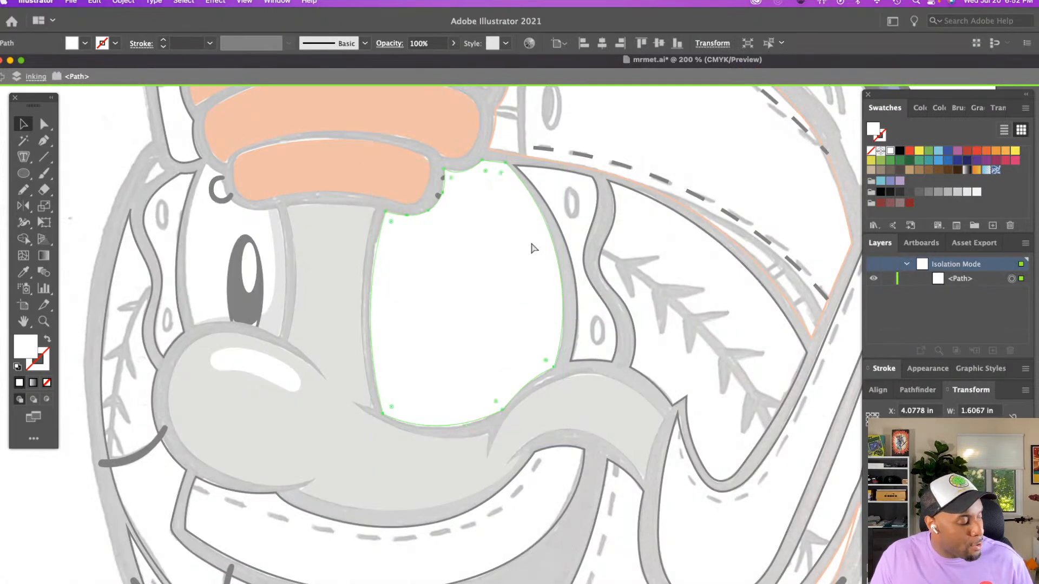
key("super+b")
Make a clipping mask from the larger eye's white shape and its shadow, and exit isolation mode
key("super+a")
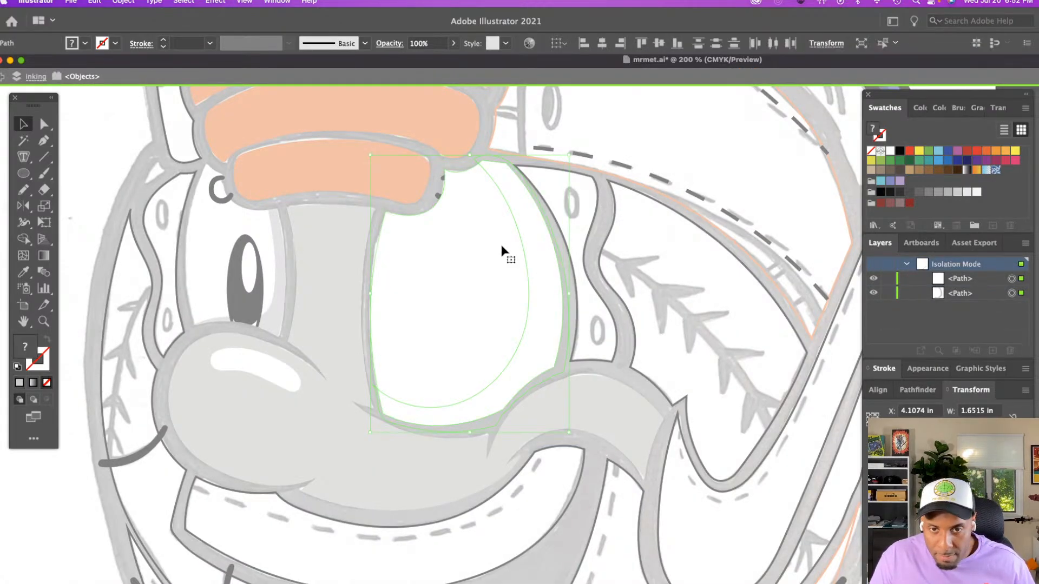
right_click(501, 246)
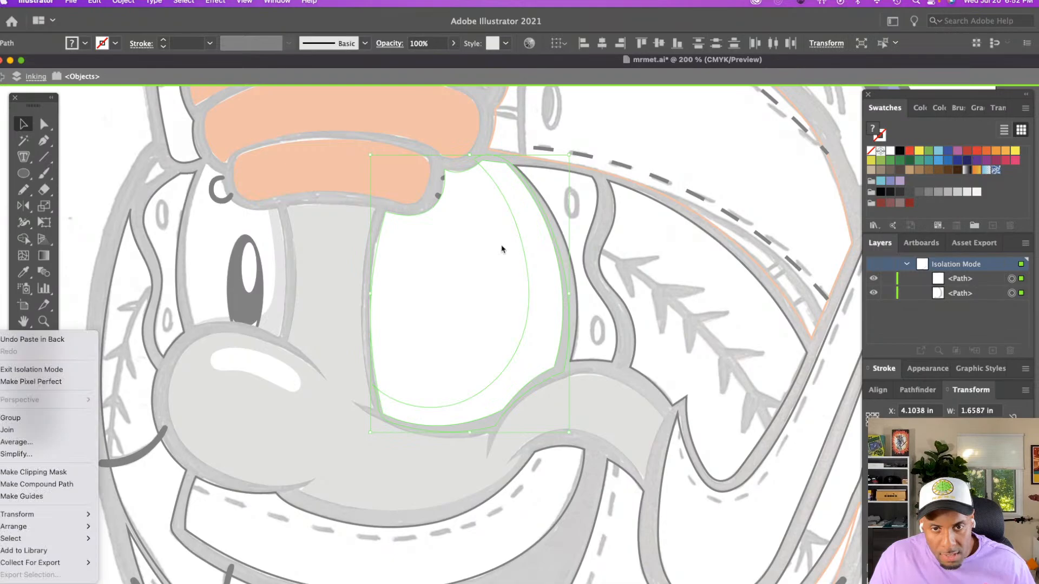
left_click(33, 472)
double_click(640, 291)
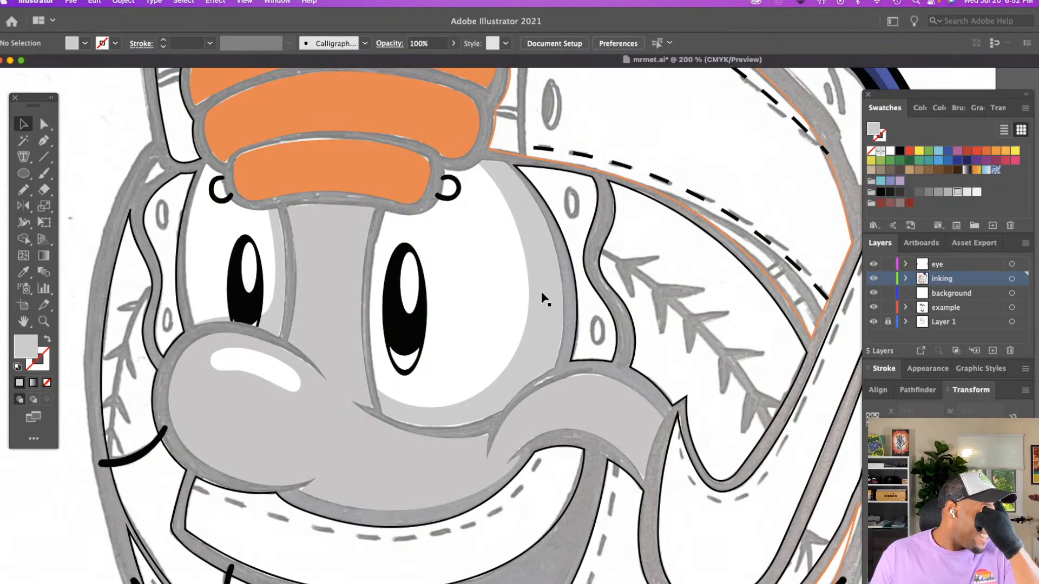
Try to recolour the gray nose and cheek shape with the larger eye's white using the Eyedropper
key("z")
left_click(566, 378, "alt")
left_click(567, 378, "alt")
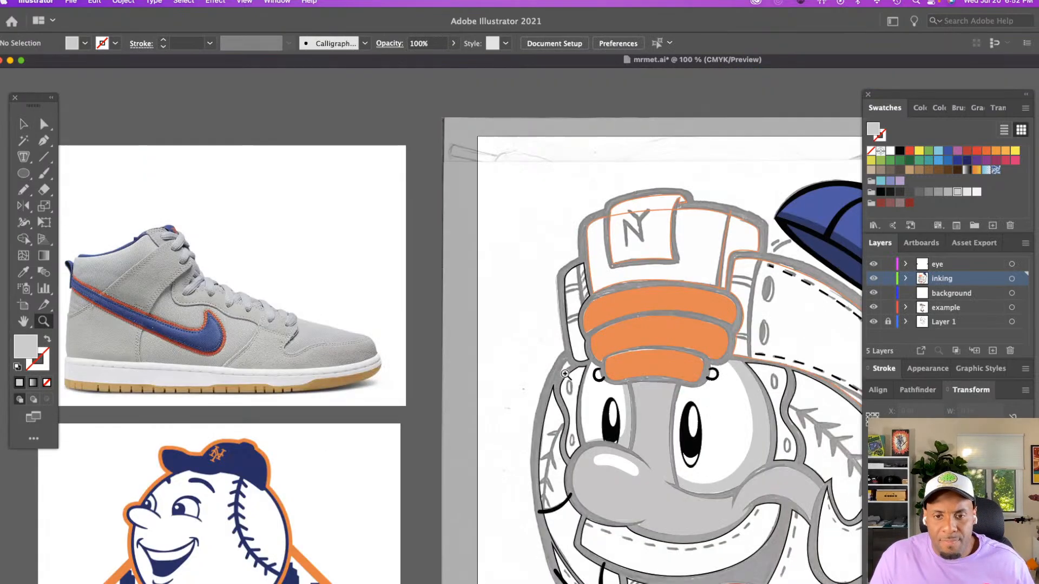
scroll(567, 373, "down", 5)
scroll(566, 362, "right", 5)
key("a")
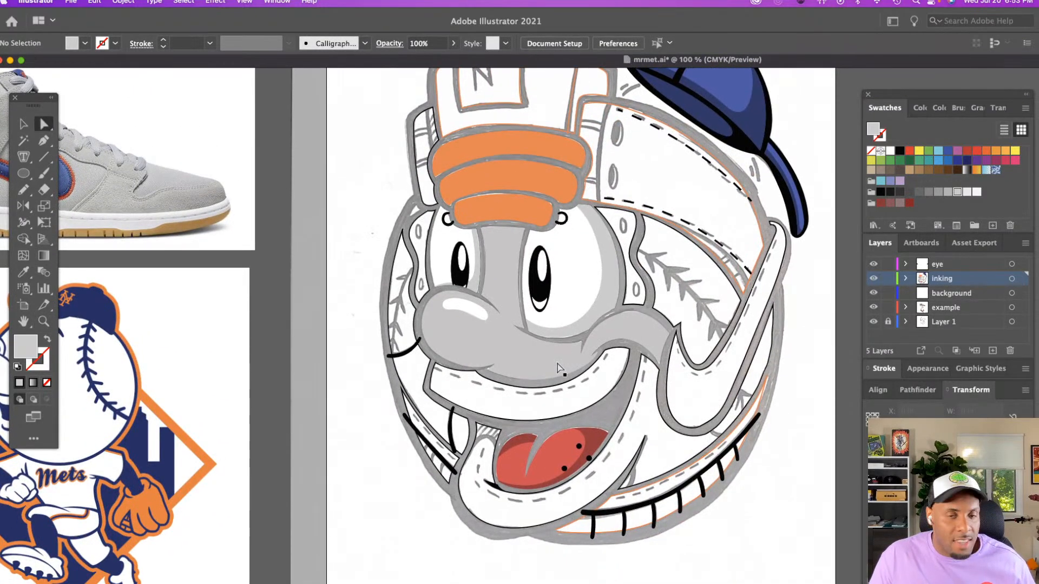
left_click(560, 371)
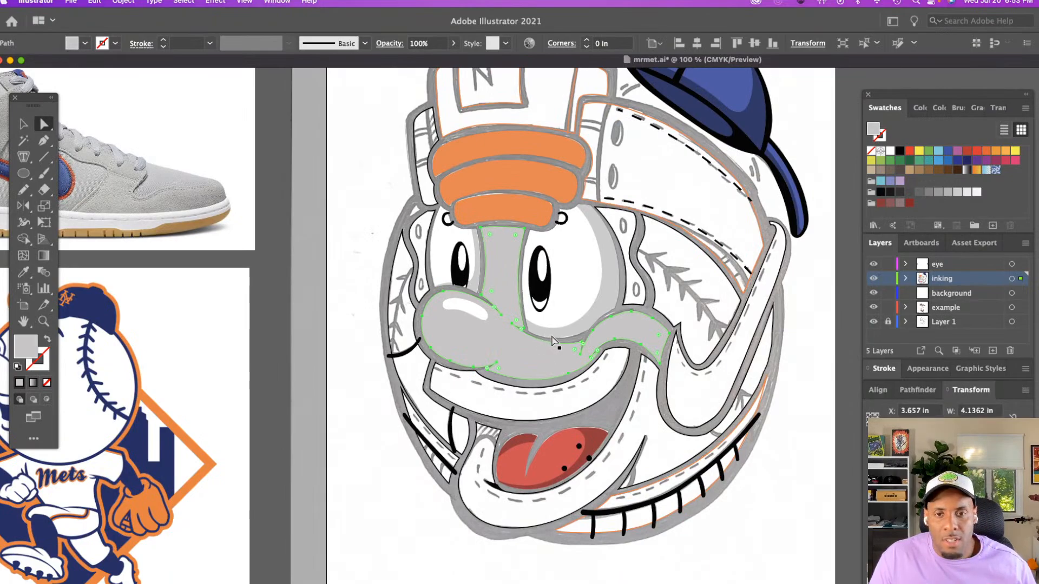
key("i")
left_click(568, 294)
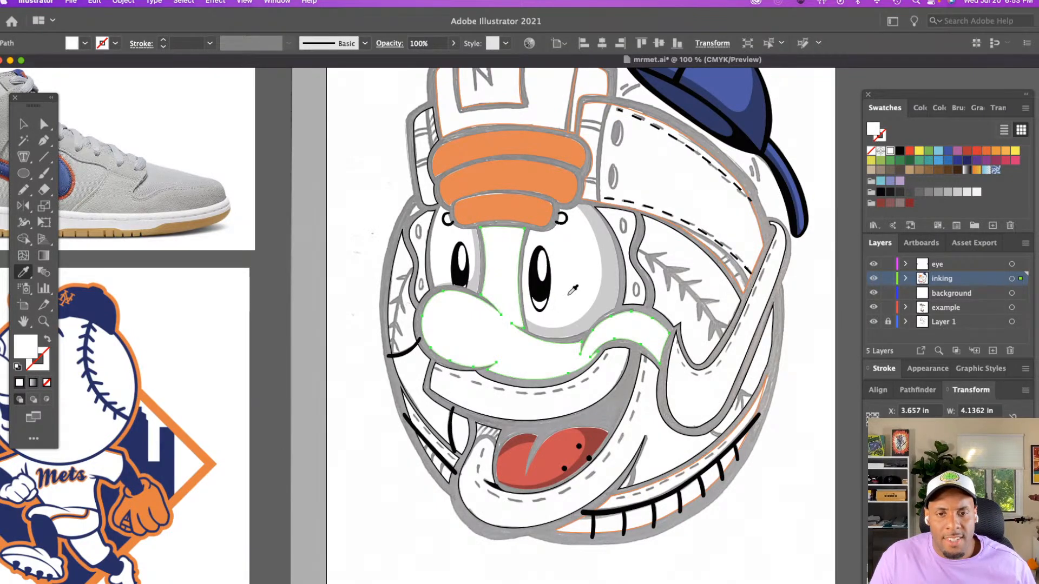
key("super+z")
key("a")
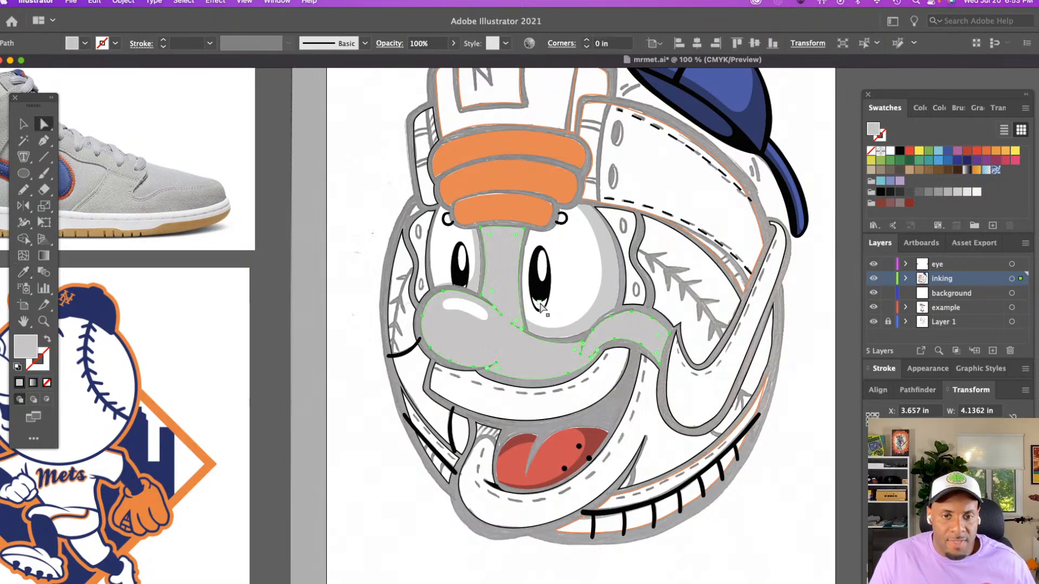
left_click(363, 286)
scroll(363, 287, "right", 3)
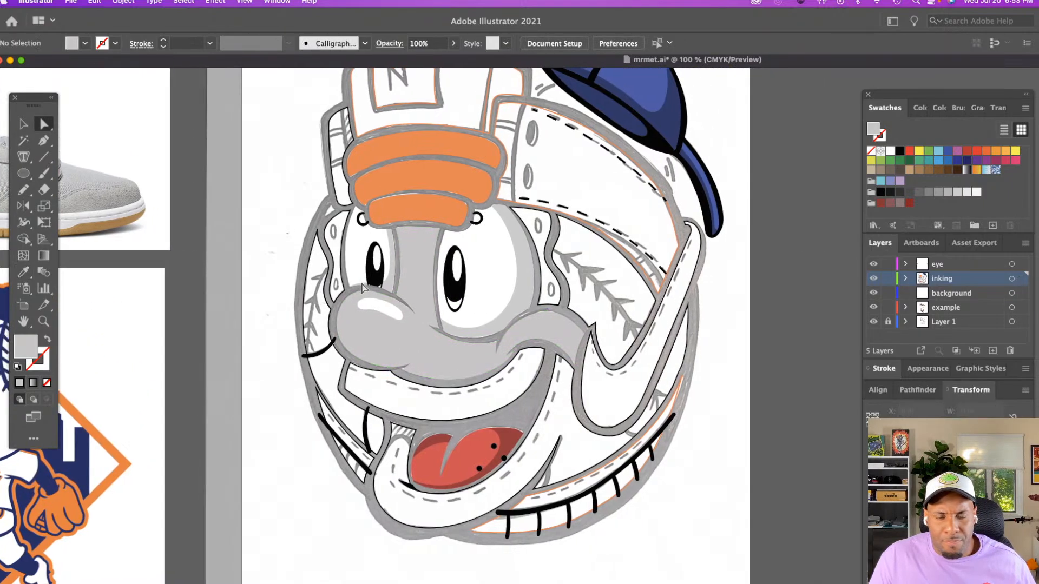
scroll(363, 286, "up", 3)
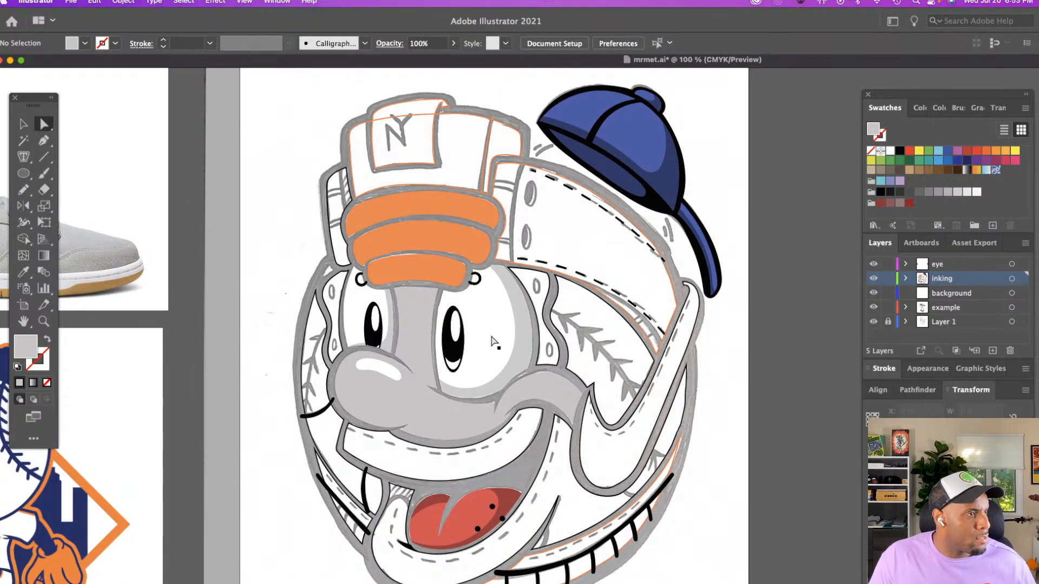
scroll(498, 356, "left", 5)
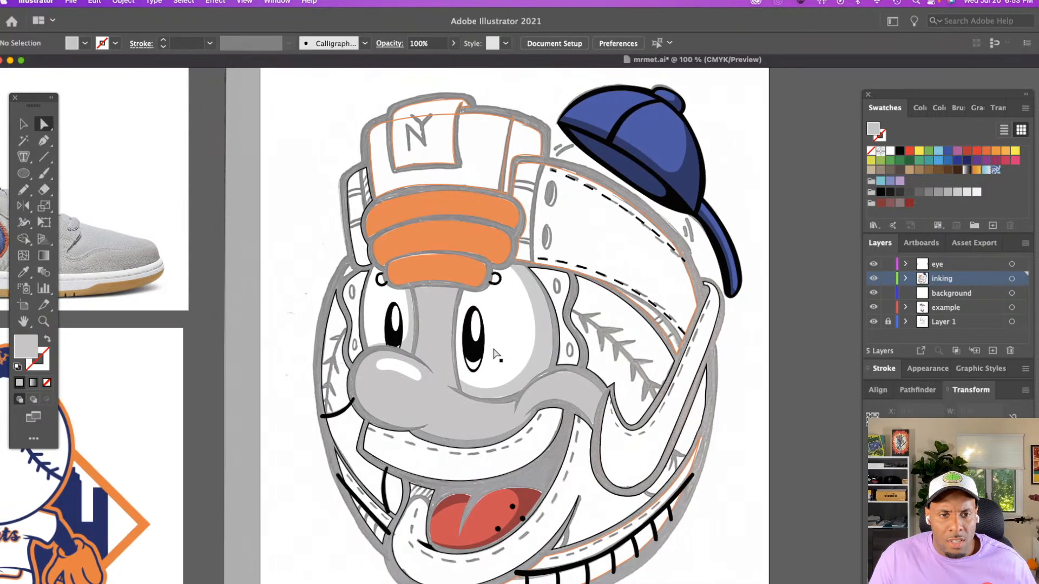
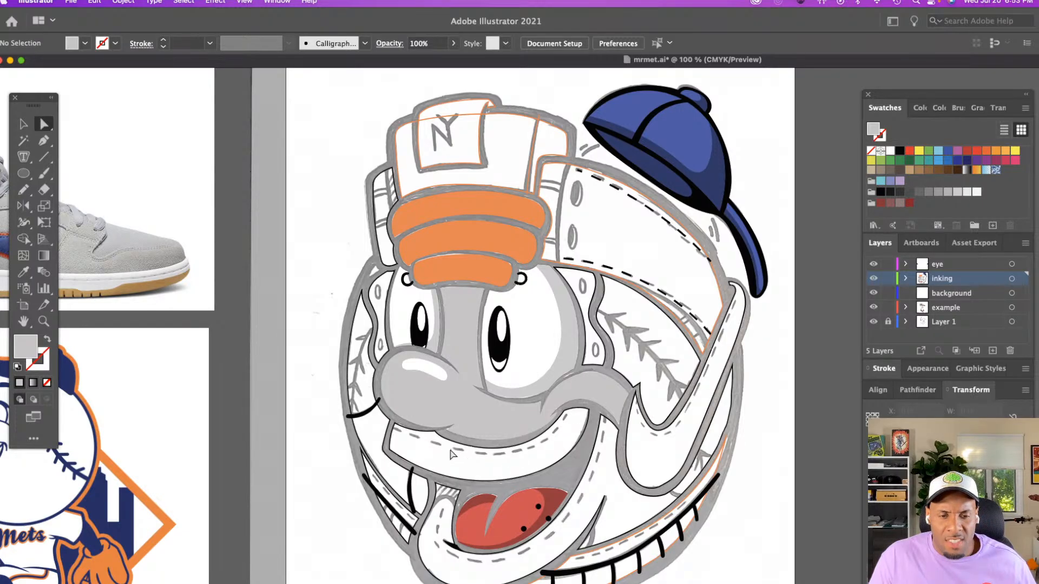
Trace the upper lip's stitch line over the sketch with the Pencil tool as an open path about 3.03 in wide
key("z")
left_click(552, 476)
left_click(668, 439)
left_click(662, 420)
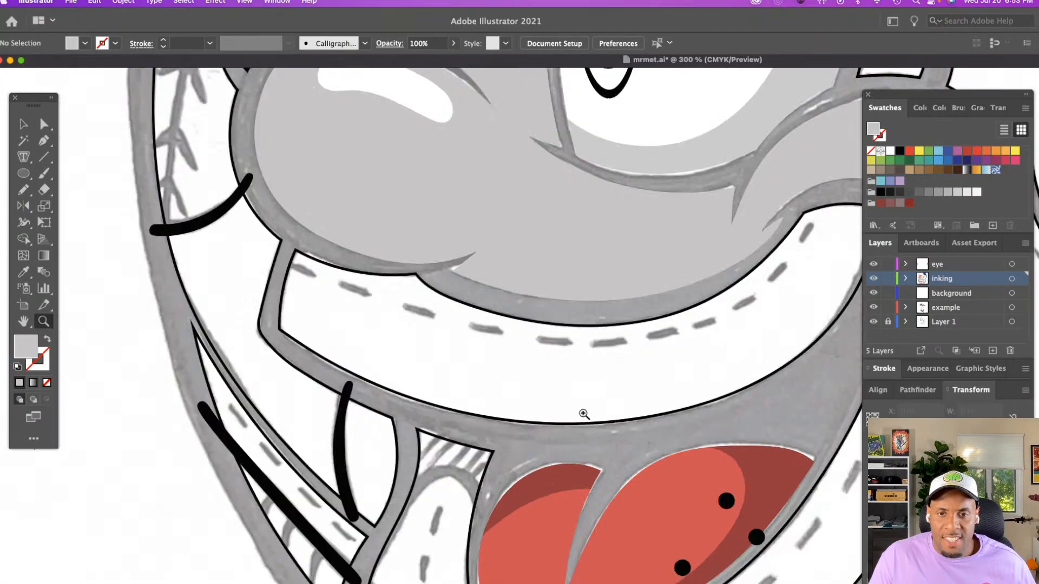
scroll(583, 414, "up", 3)
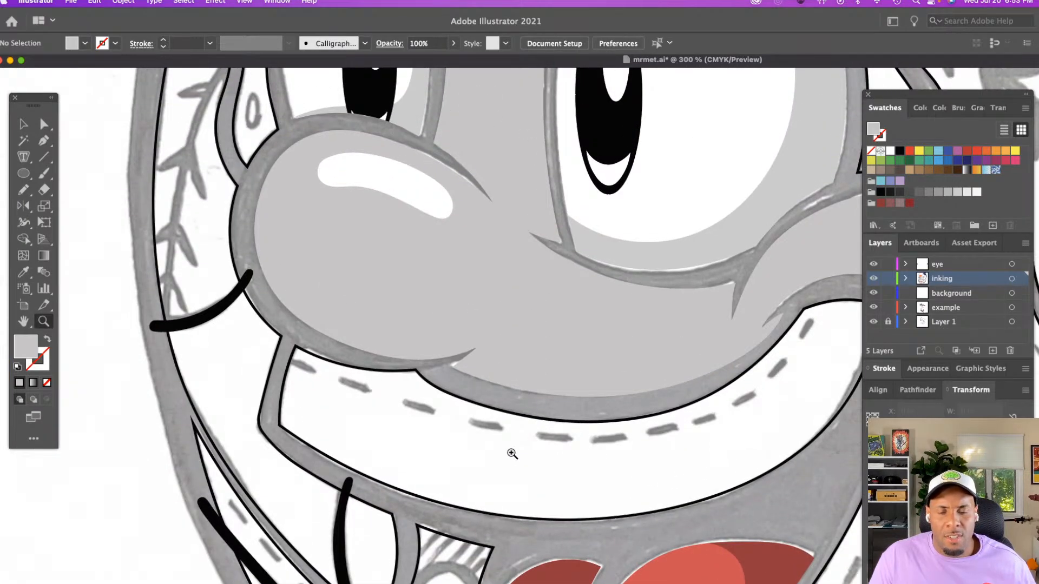
left_click(489, 445, "alt")
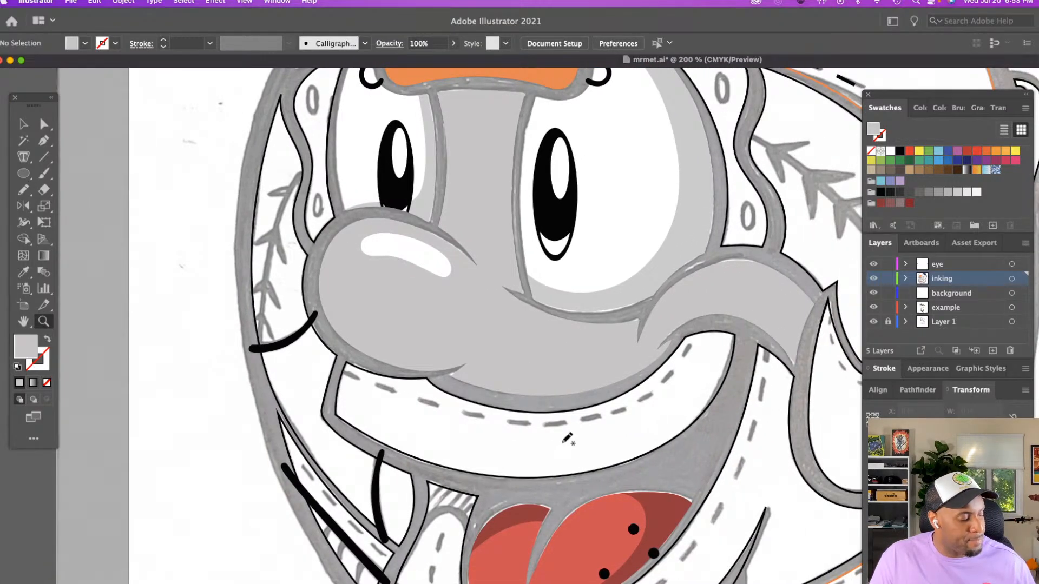
key("n")
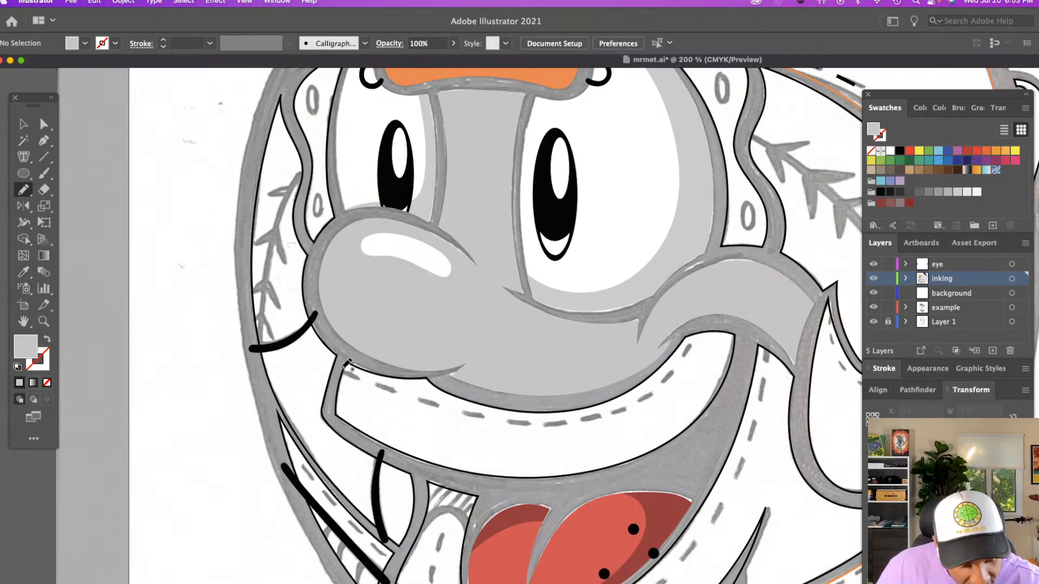
left_click_drag(340, 370, 416, 388)
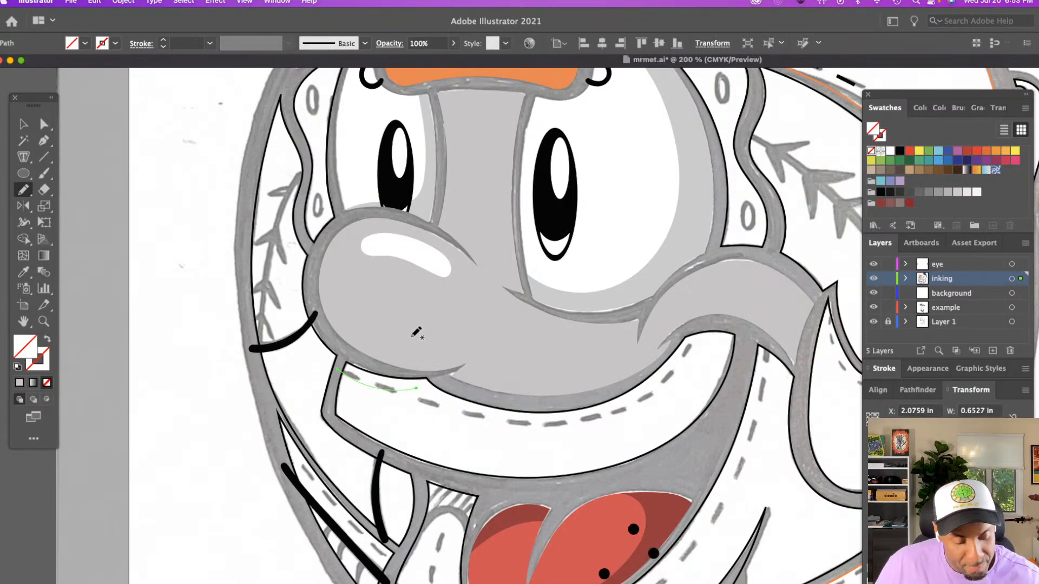
mouse_move(416, 387)
left_mouse_down()
mouse_move(500, 421)
mouse_move(594, 420)
mouse_move(644, 402)
mouse_move(706, 327)
left_mouse_up()
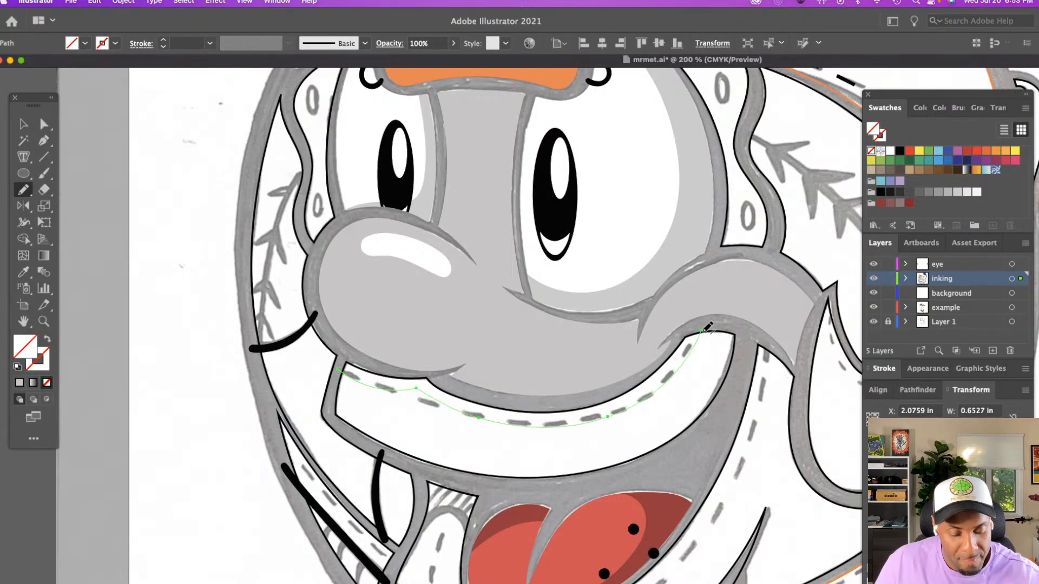
Copy the black dashed stroke from the stitching above the large eye onto the lip stitch path and nudge the path slightly down
key("i")
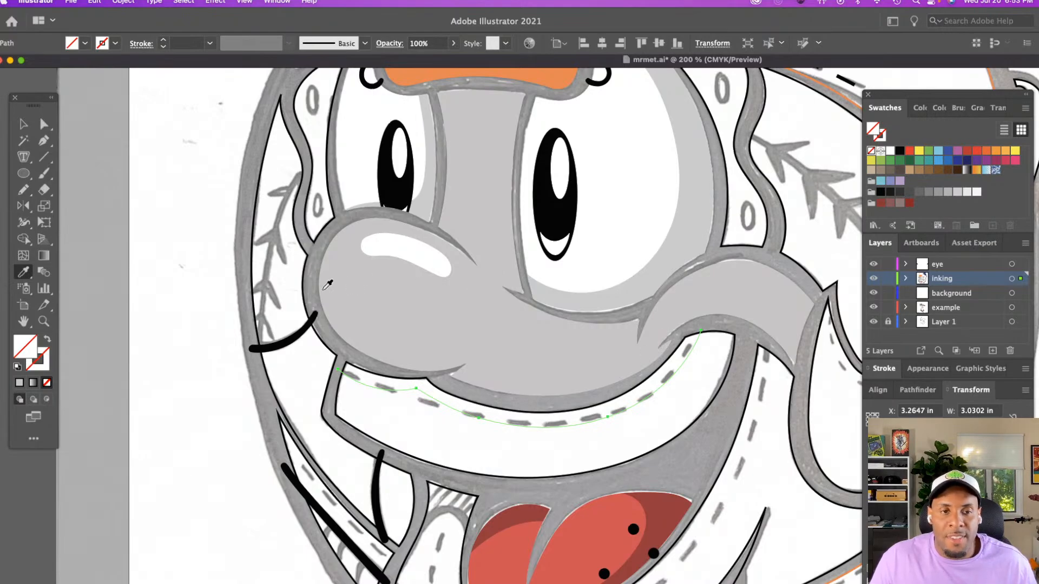
scroll(327, 284, "up", 3)
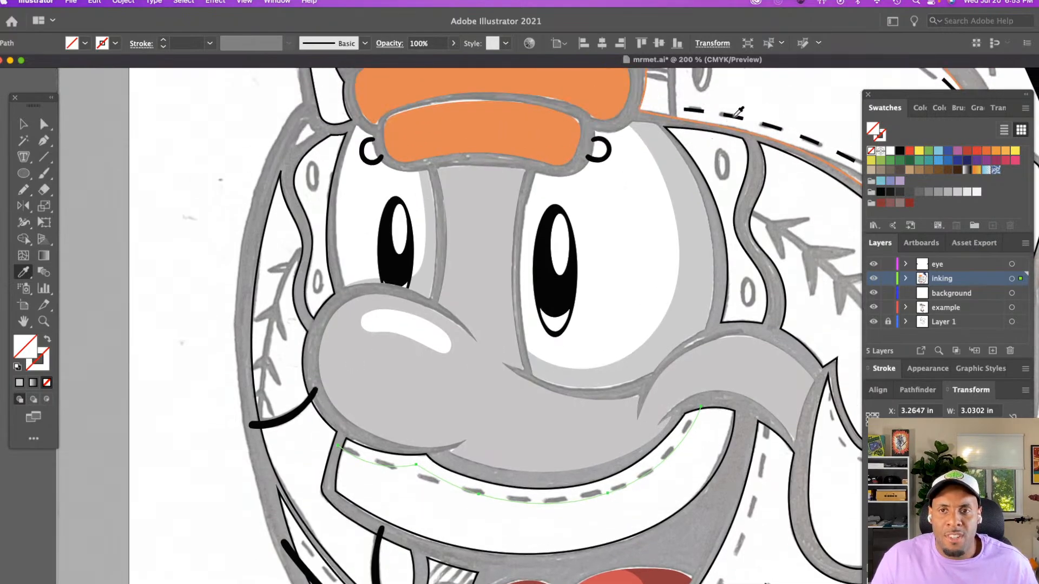
left_click(734, 115)
key("super+shift+a")
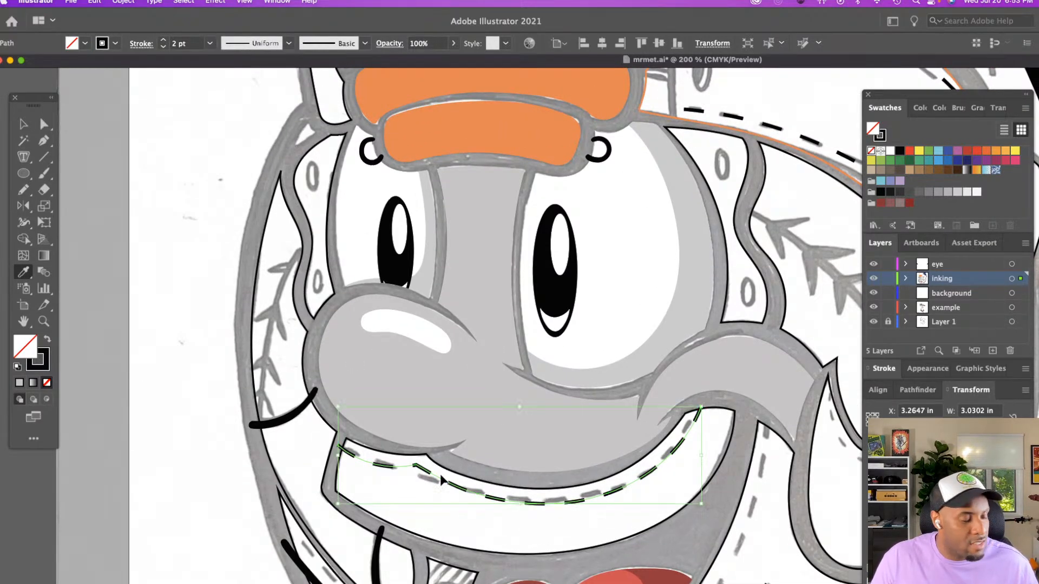
key("v")
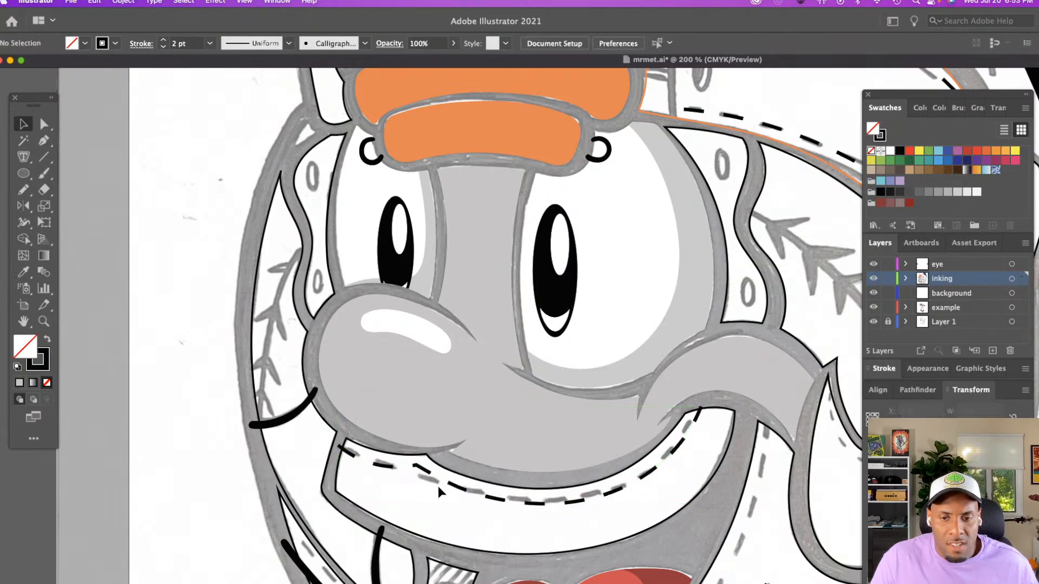
left_click(463, 493)
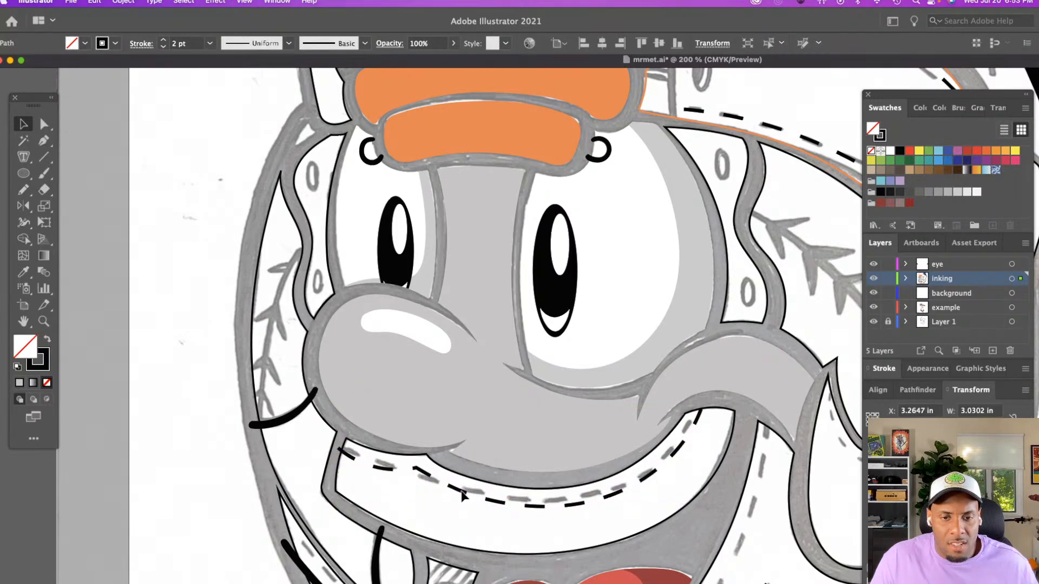
key("super+shift+a")
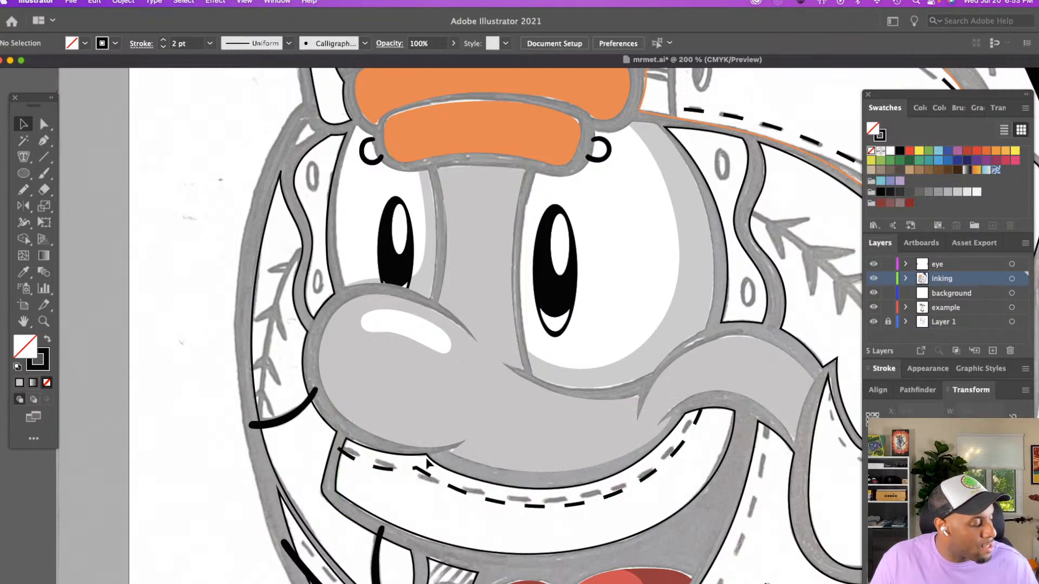
Shift the anchor point on the upper lip outline just below the nose slightly downward
key("a")
left_click(426, 457)
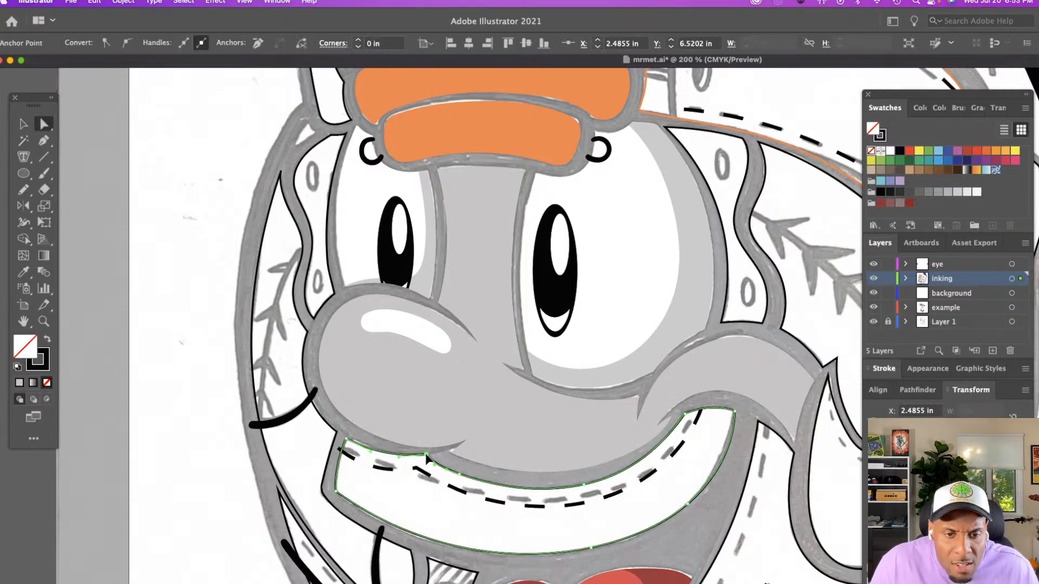
left_click_drag(427, 456, 429, 459)
key("super+shift+a")
Fill the upper lip shape with the nose's light grey and no stroke, using the Eyedropper
key("v")
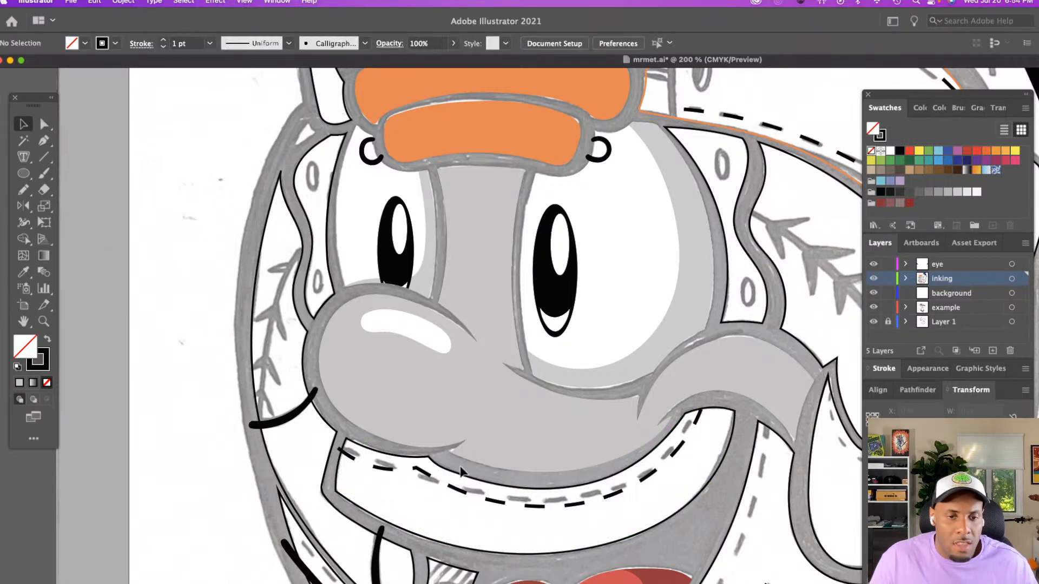
left_click(463, 475)
key("i")
left_click(487, 451)
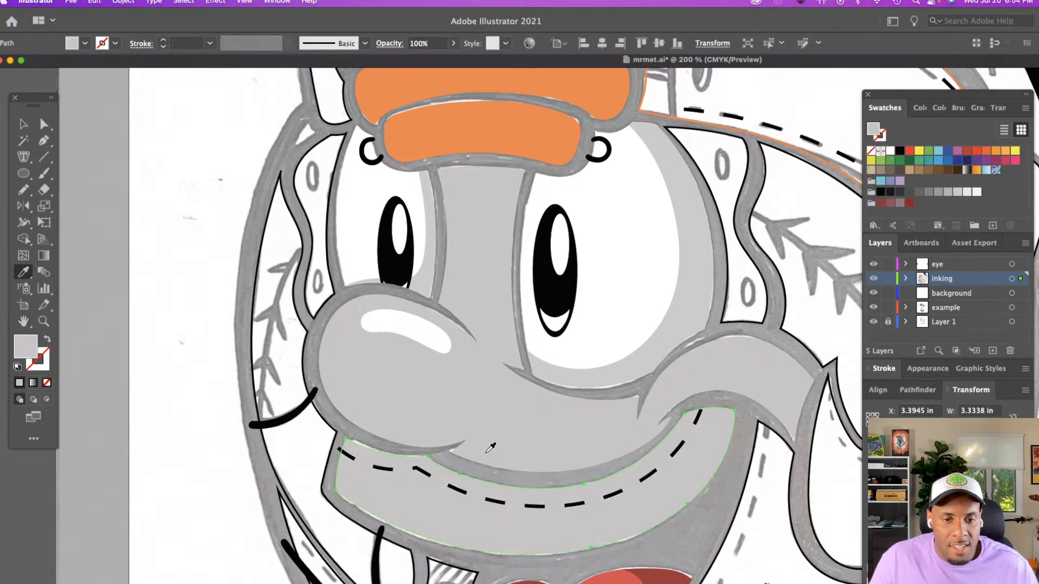
key("v")
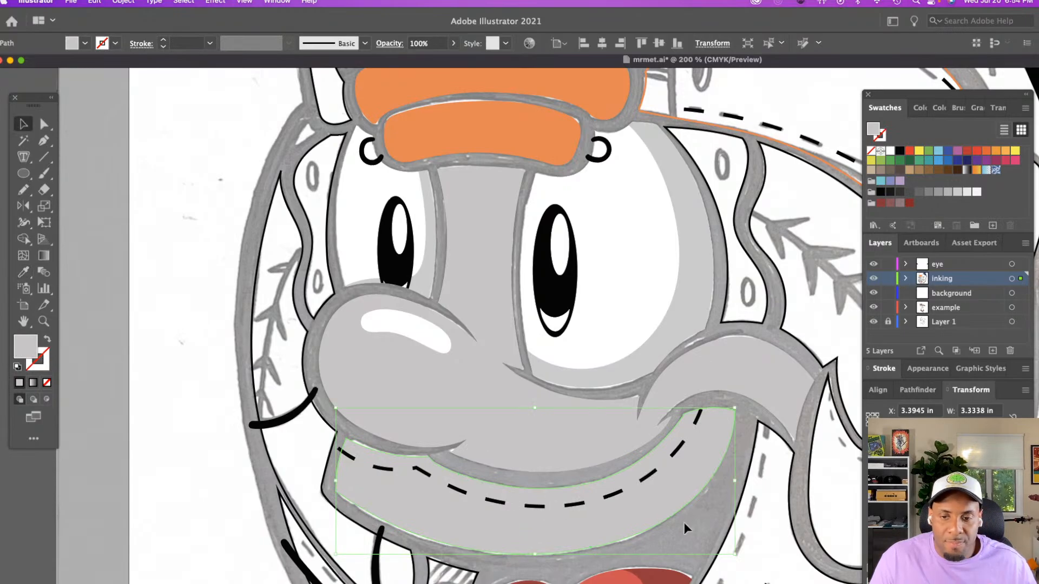
key("super+shift+a")
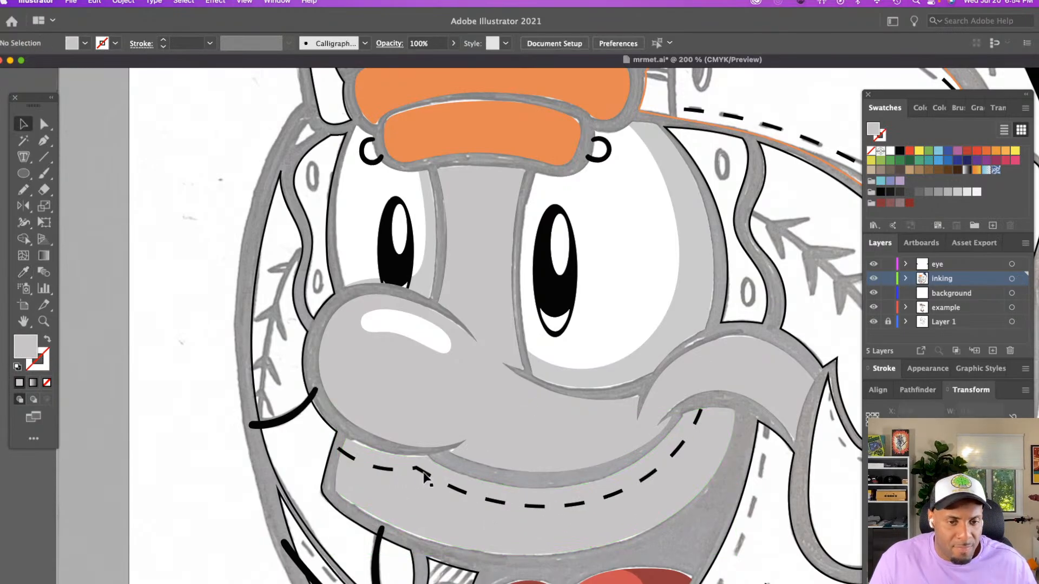
Isolate the lip stitch path and shorten its stroke's dash length by three increments
double_click(424, 474)
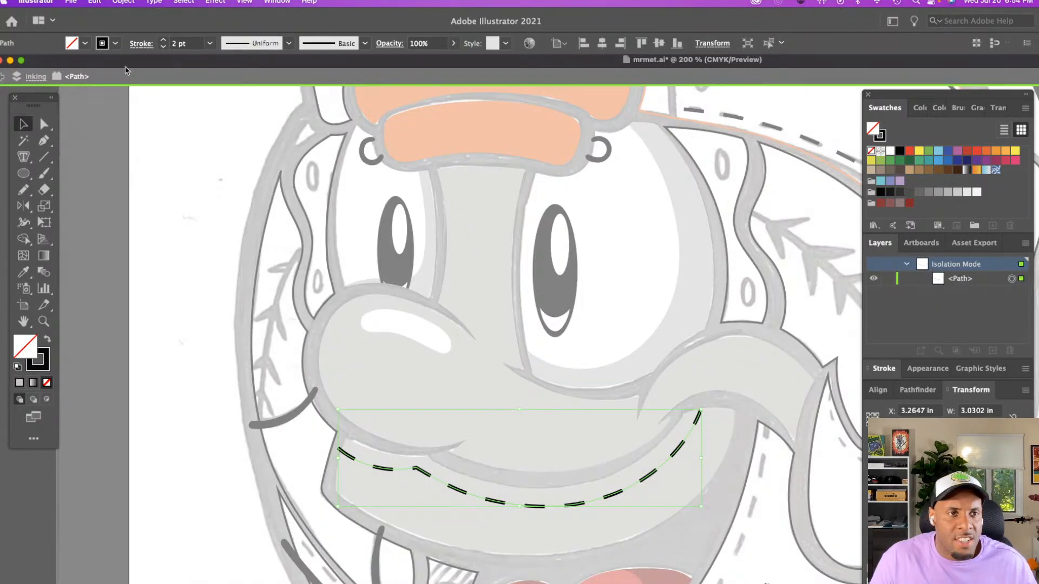
left_click(140, 44)
left_click(5, 157)
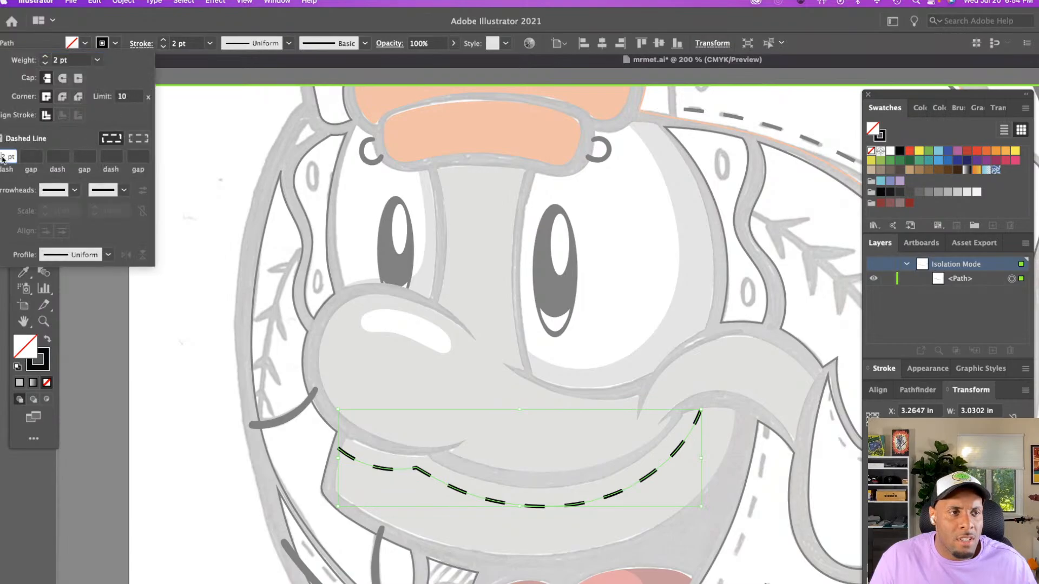
key("Down")
key("Down")
key("Down")
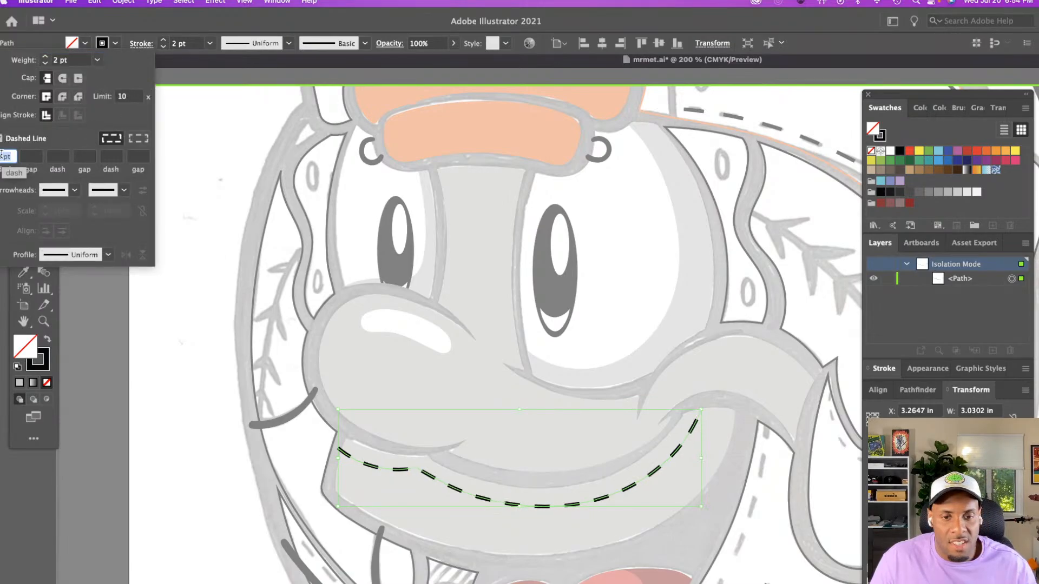
double_click(185, 341)
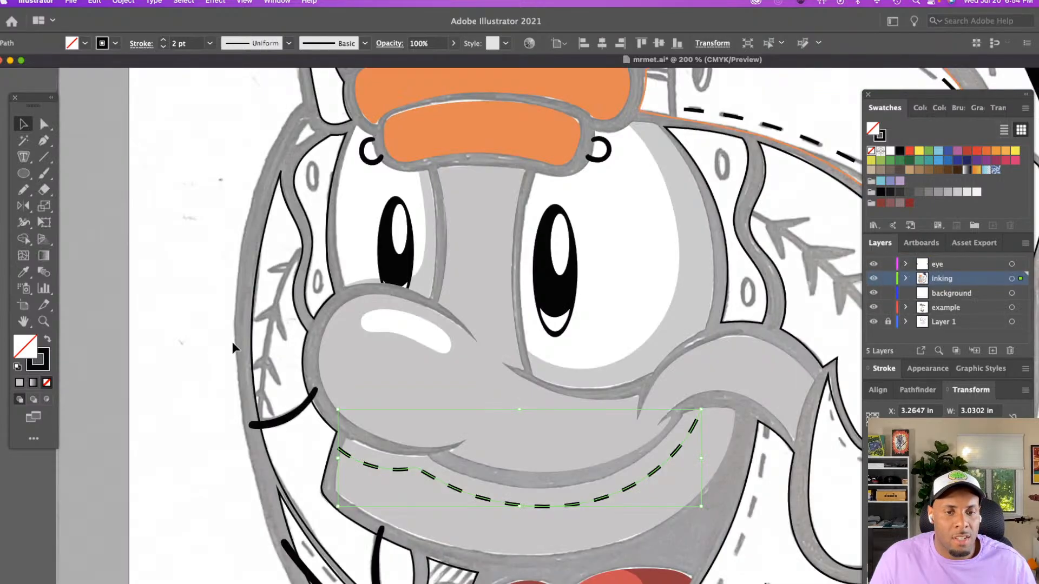
left_click(124, 295)
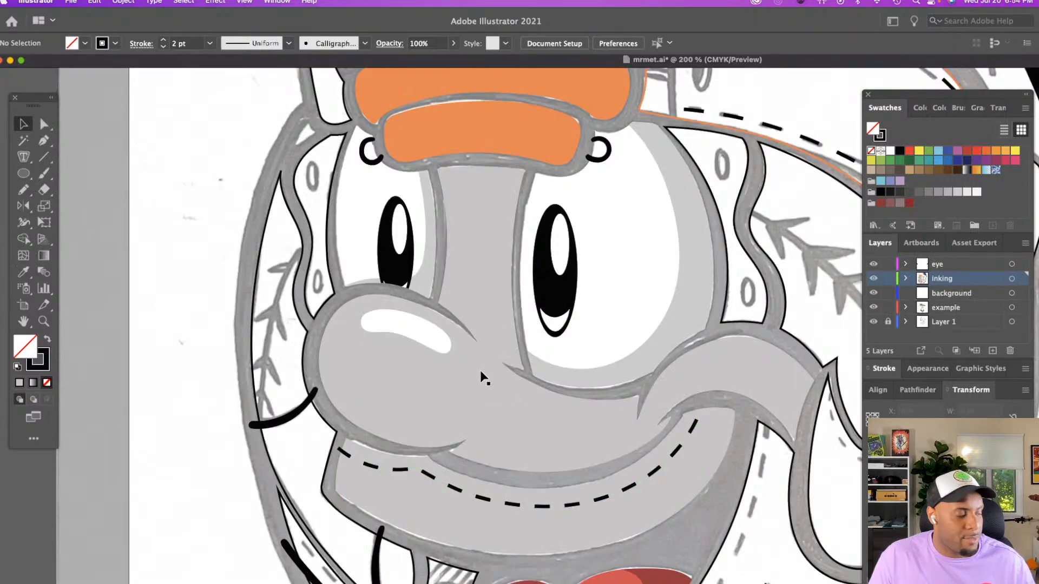
Zoom out to the whole character and save the document
key("z")
left_click(634, 428, "alt")
scroll(635, 426, "right", 4)
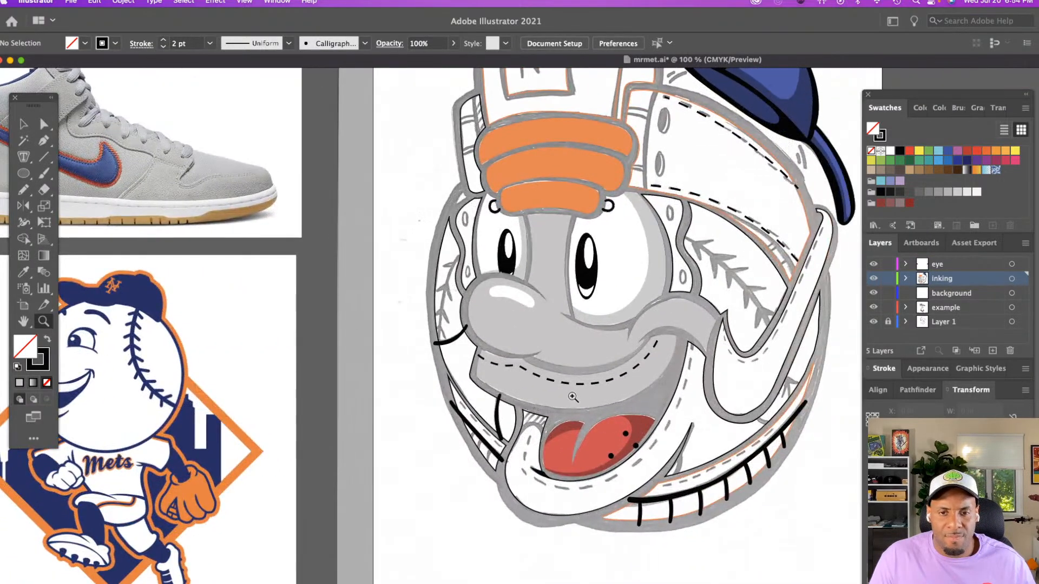
left_click(80, 2)
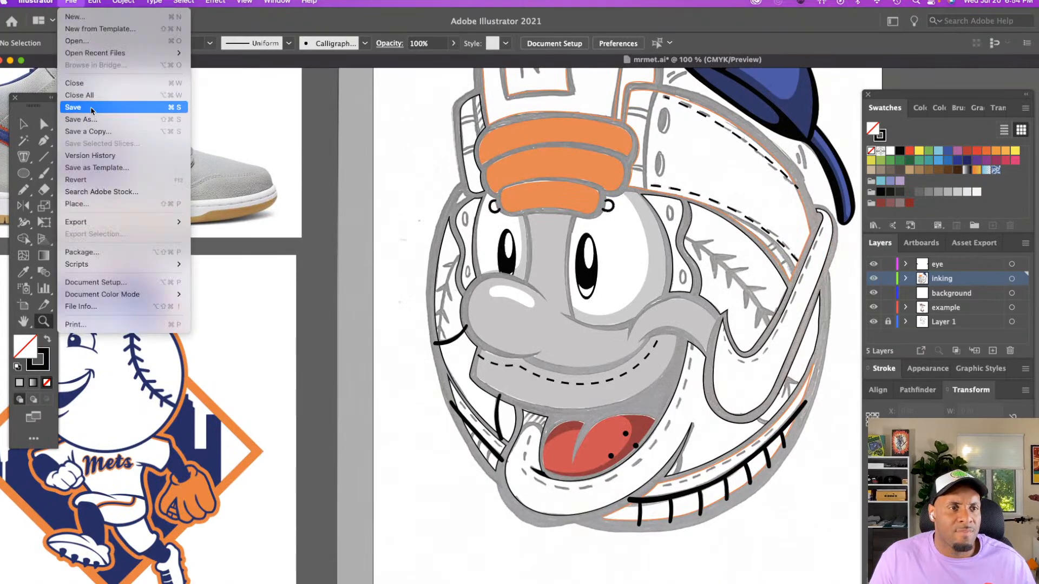
left_click(264, 143)
key("super+s")
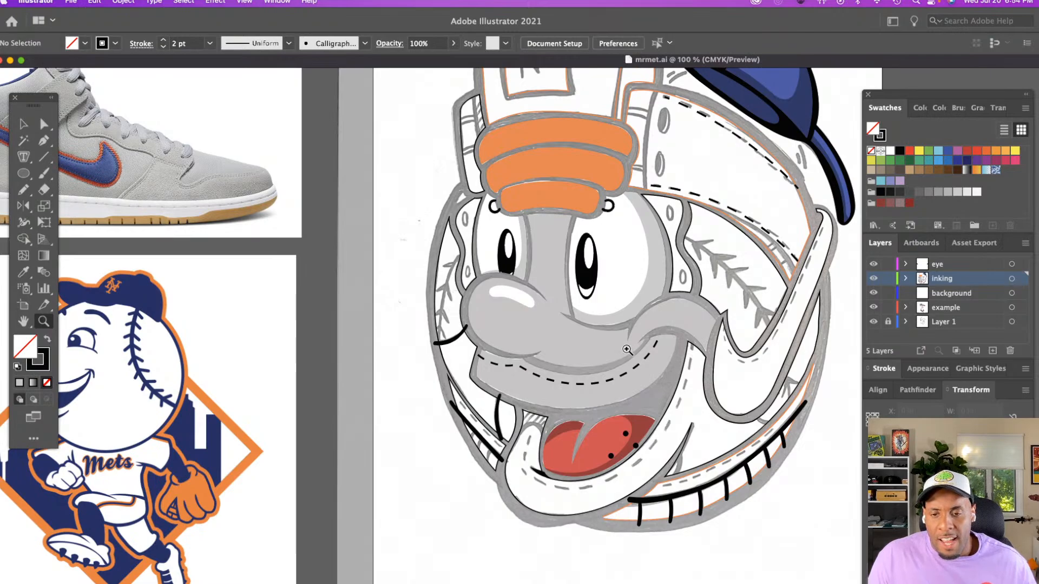
Toggle the visibility of the sketch on Layer 1 to check the inked artwork without it, leaving the layer shown
left_click(873, 322)
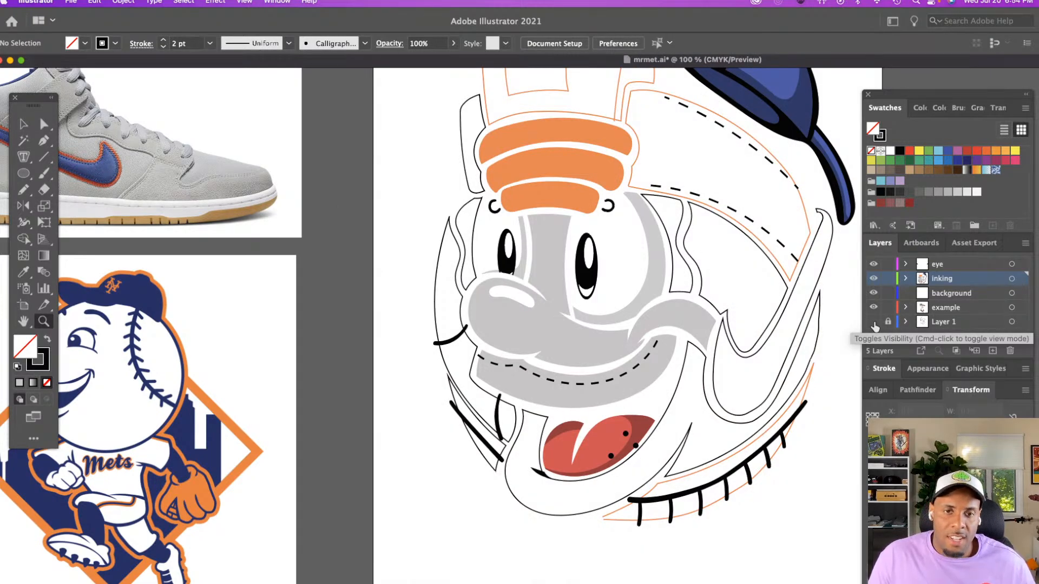
left_click(873, 323)
left_click(874, 323)
left_click(874, 323)
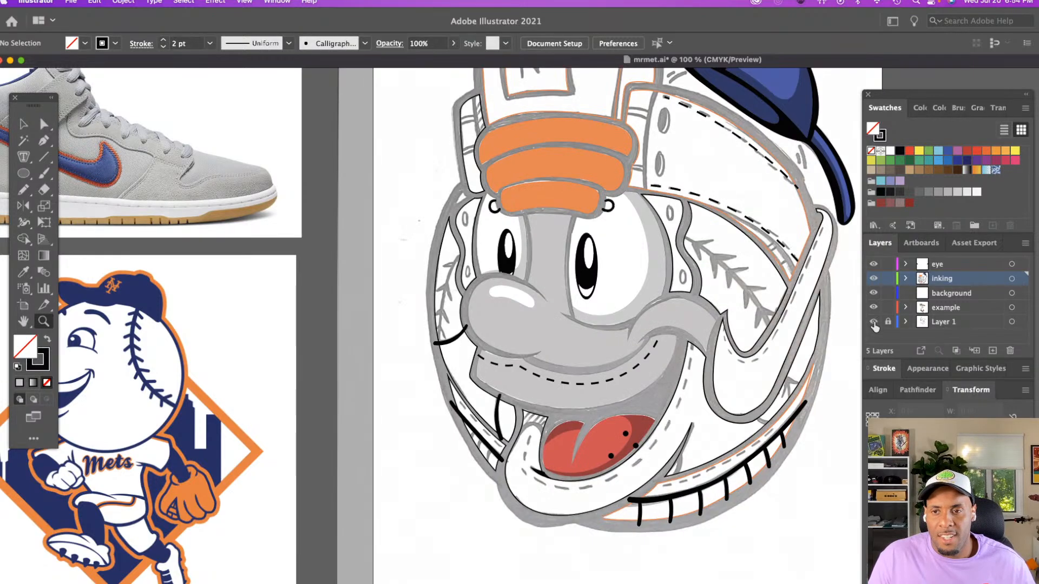
scroll(798, 312, "up", 5)
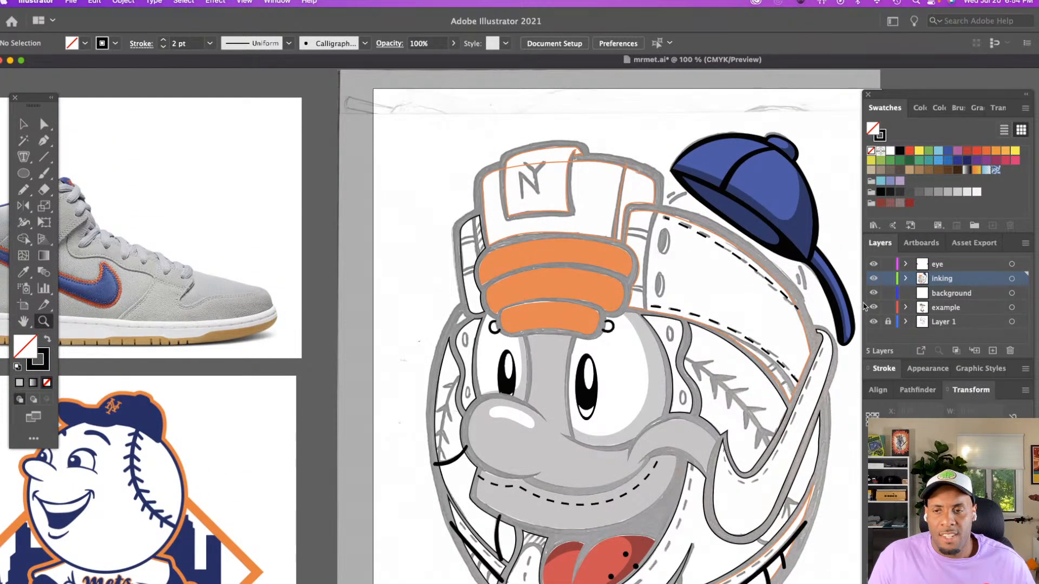
left_click(872, 322)
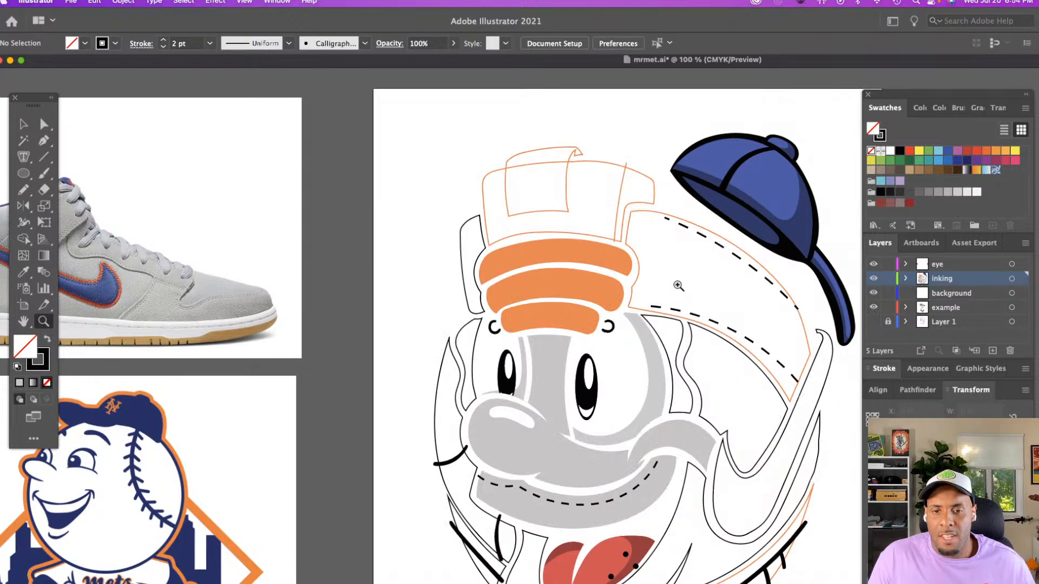
scroll(677, 282, "down", 3)
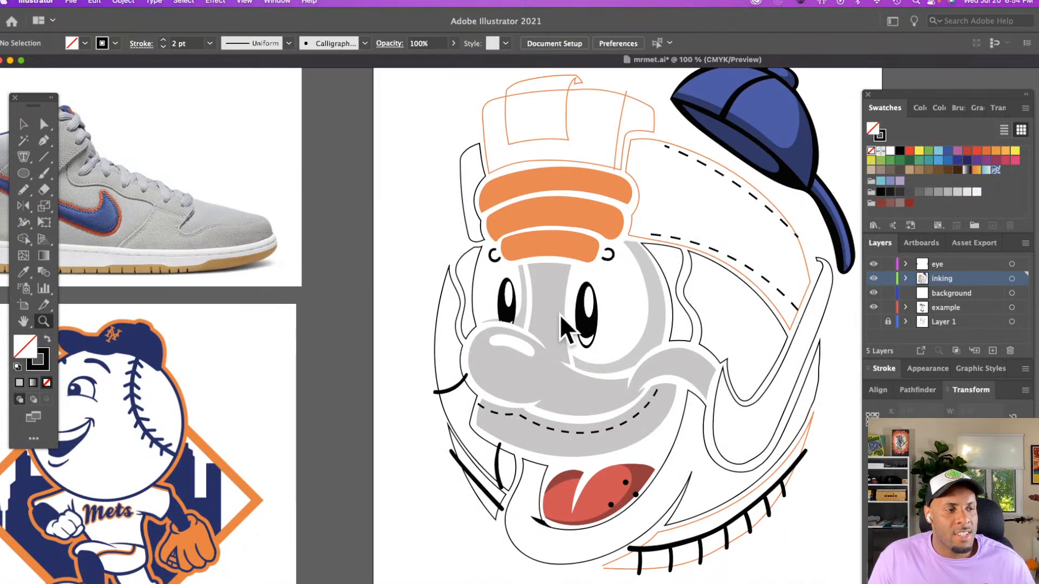
left_click(872, 322)
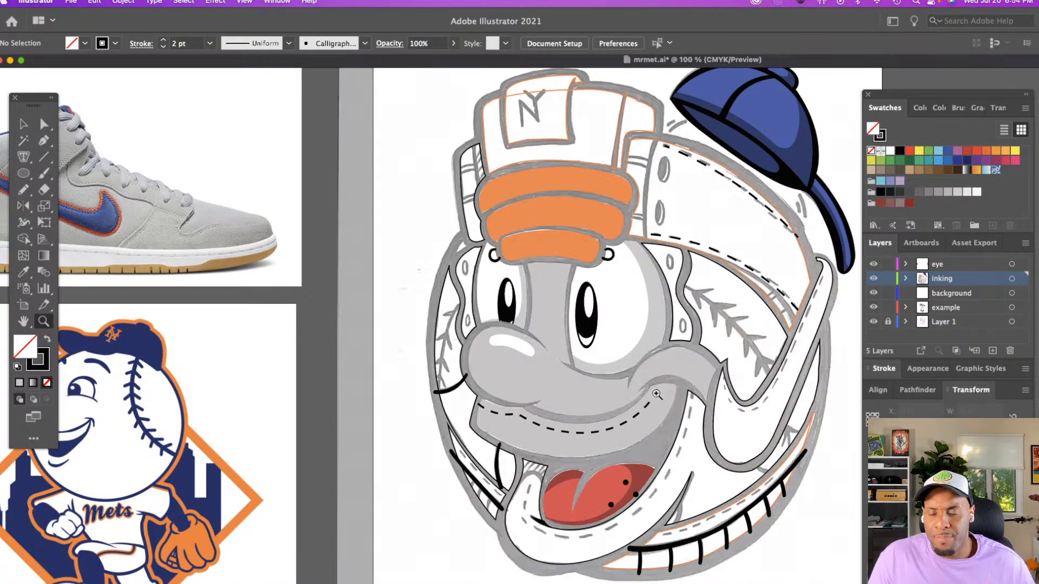
scroll(655, 384, "down", 2)
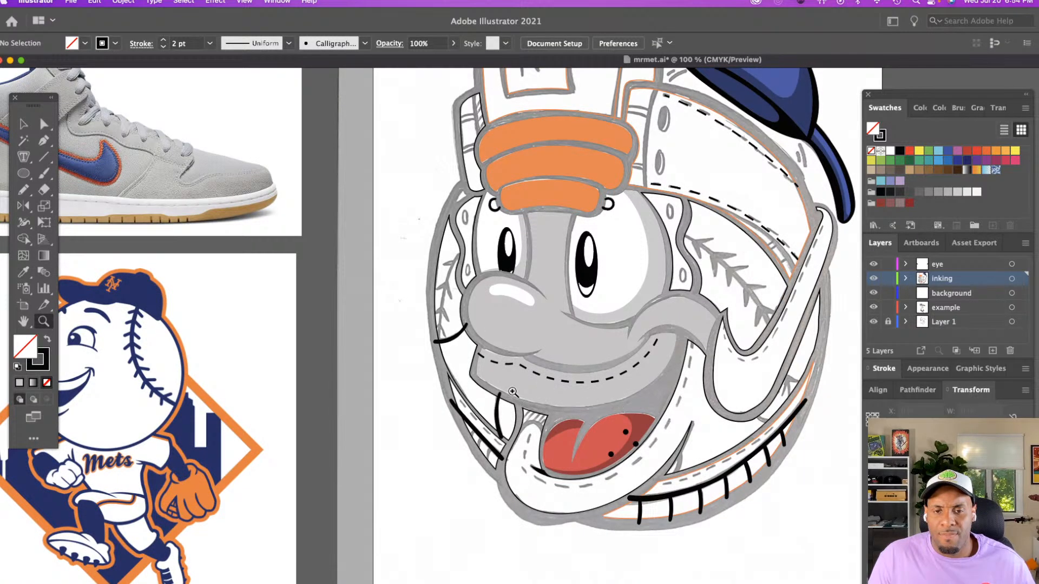
scroll(502, 390, "down", 1)
scroll(502, 389, "down", 2)
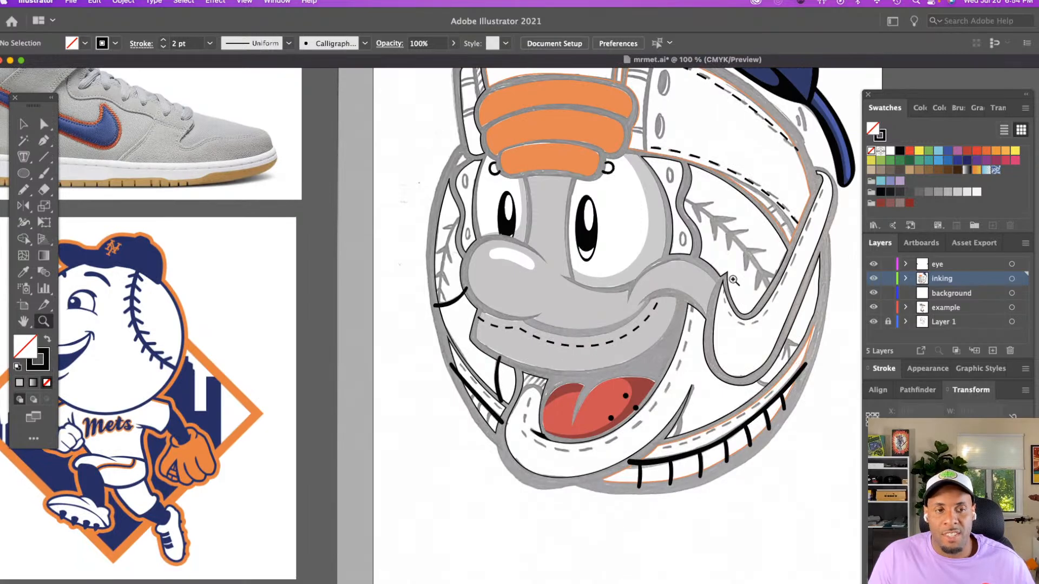
left_click(747, 265)
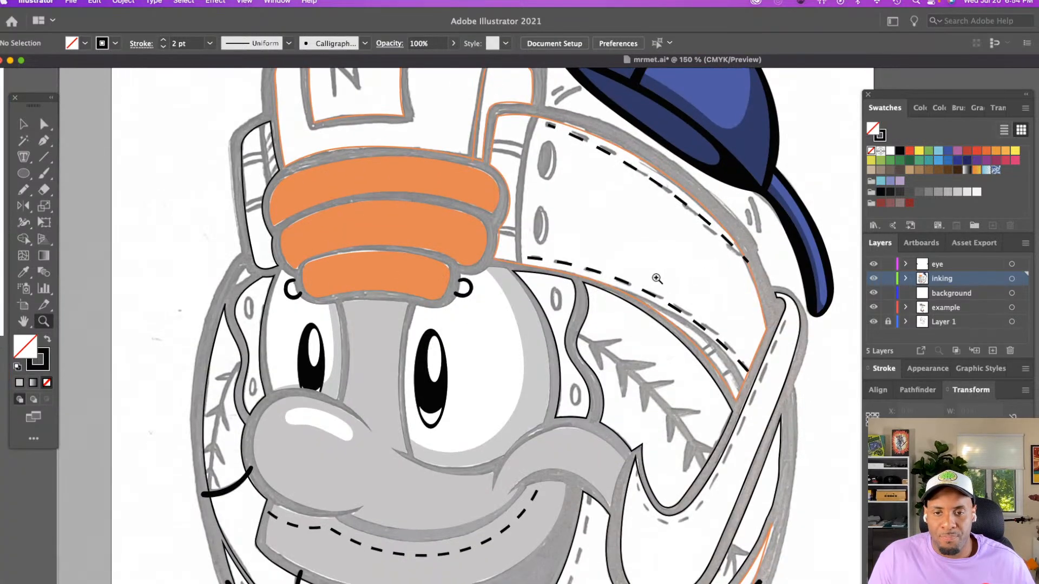
scroll(657, 278, "down", 3)
scroll(656, 278, "down", 5)
scroll(652, 276, "left", 15)
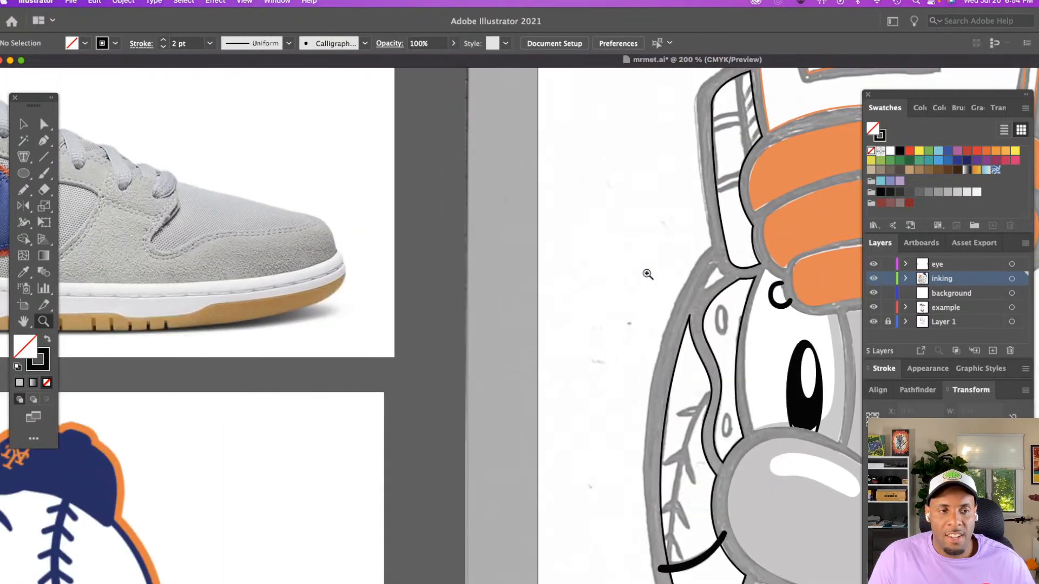
Paint a curved black seam along the sketched baseball stitching beside the character's right-hand eye with the Paintbrush, redoing the first stroke
scroll(648, 274, "right", 15)
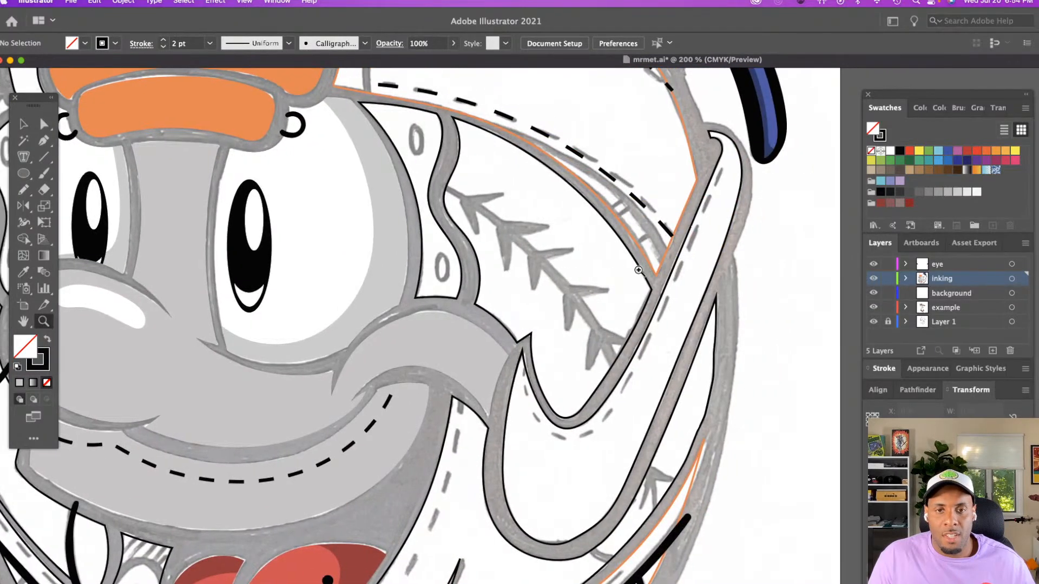
key("b")
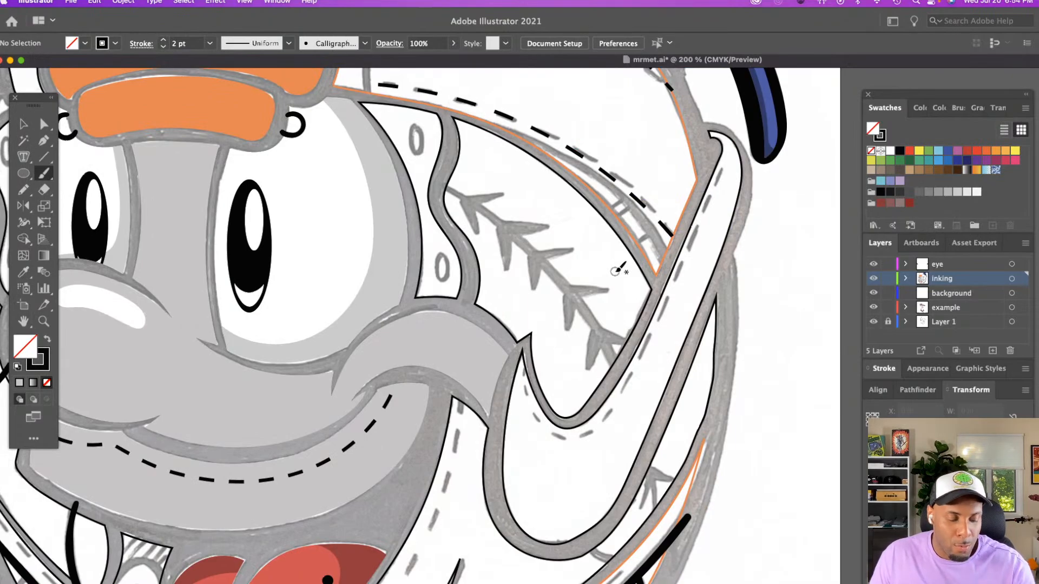
mouse_move(438, 184)
left_mouse_down()
mouse_move(506, 224)
mouse_move(547, 264)
mouse_move(606, 355)
left_mouse_up()
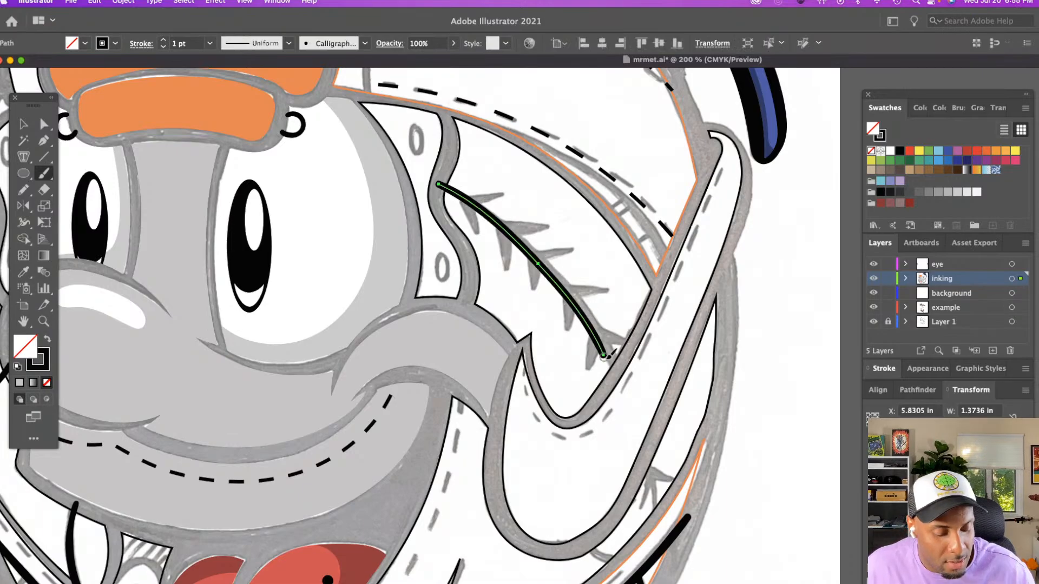
key("super+z")
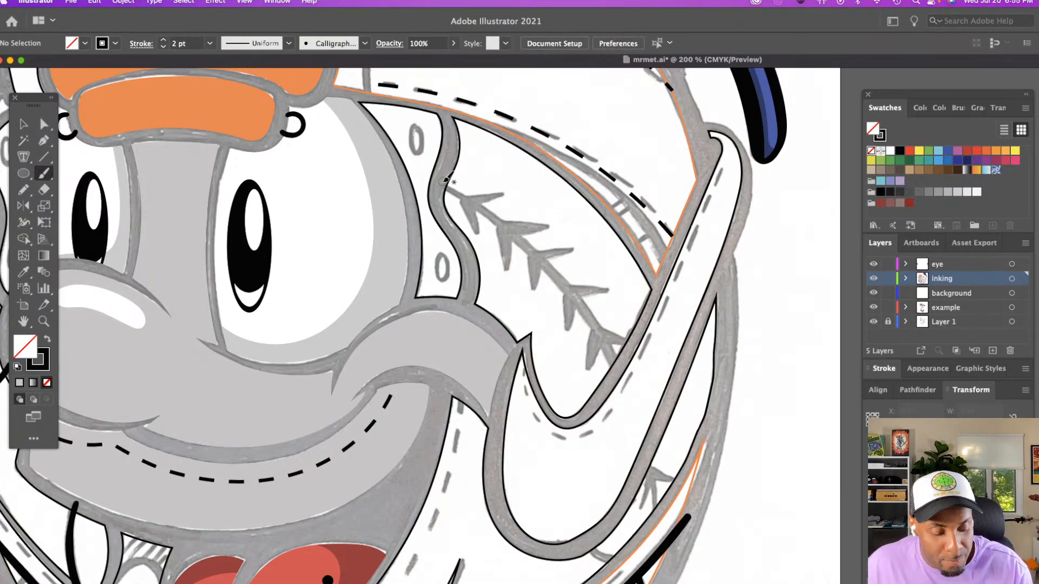
mouse_move(443, 184)
left_mouse_down()
mouse_move(522, 232)
mouse_move(562, 273)
mouse_move(617, 368)
left_mouse_up()
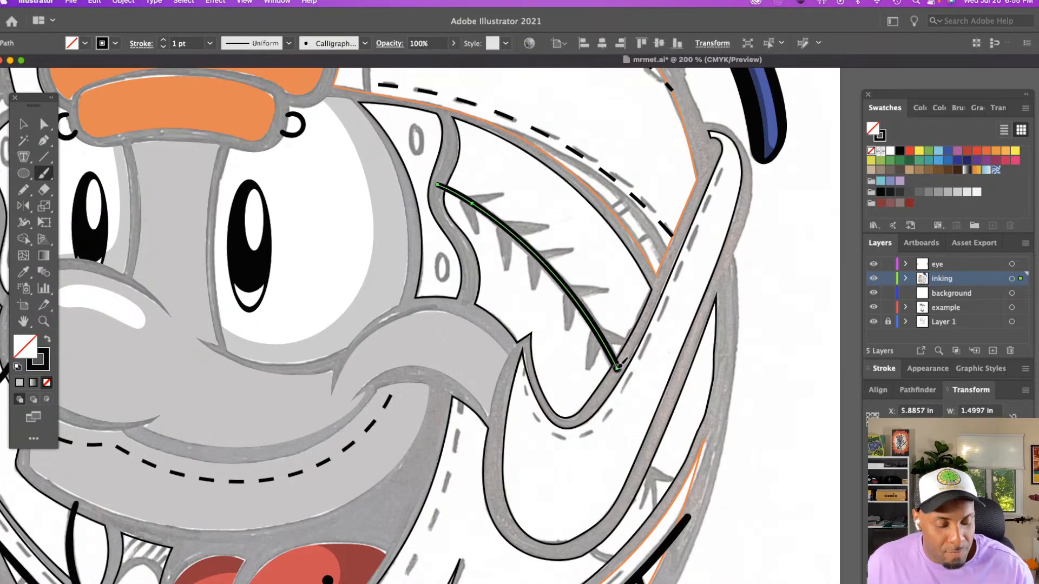
key("v")
left_click(597, 288)
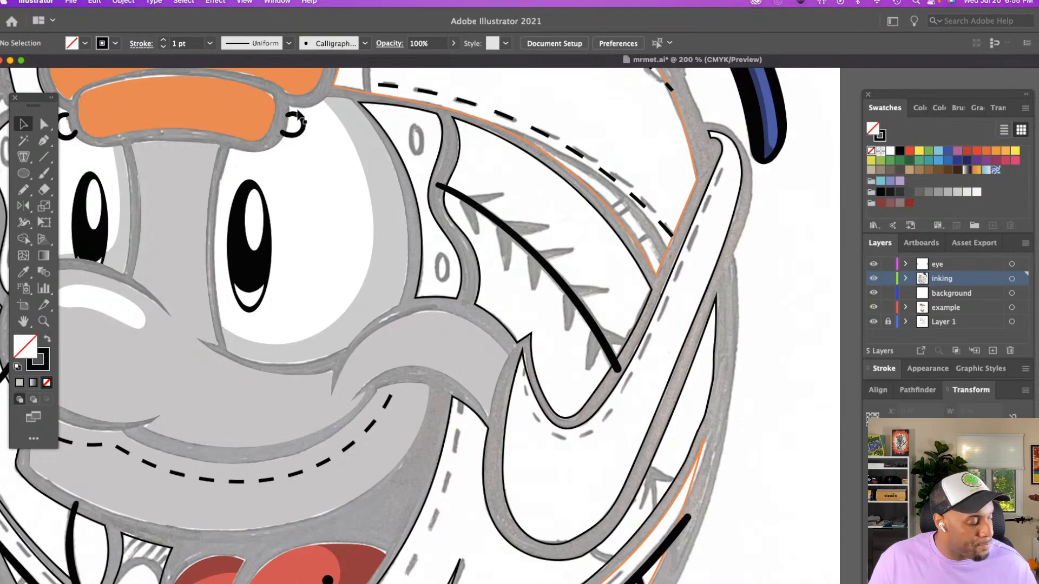
Draw a short downward stitch from the lower part of the seam with the Pencil and turn off its dashed line
key("n")
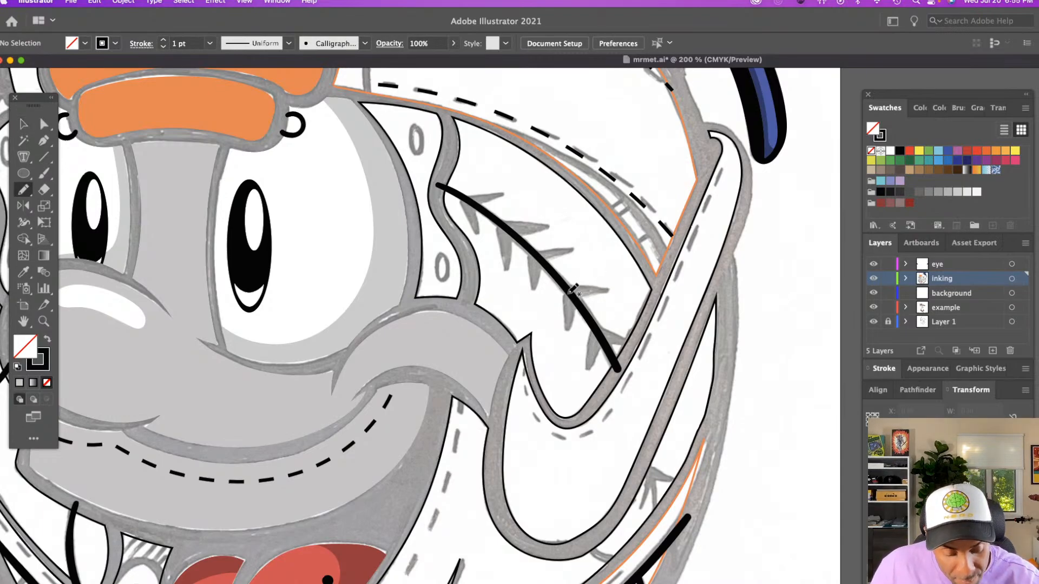
left_click_drag(569, 293, 571, 325)
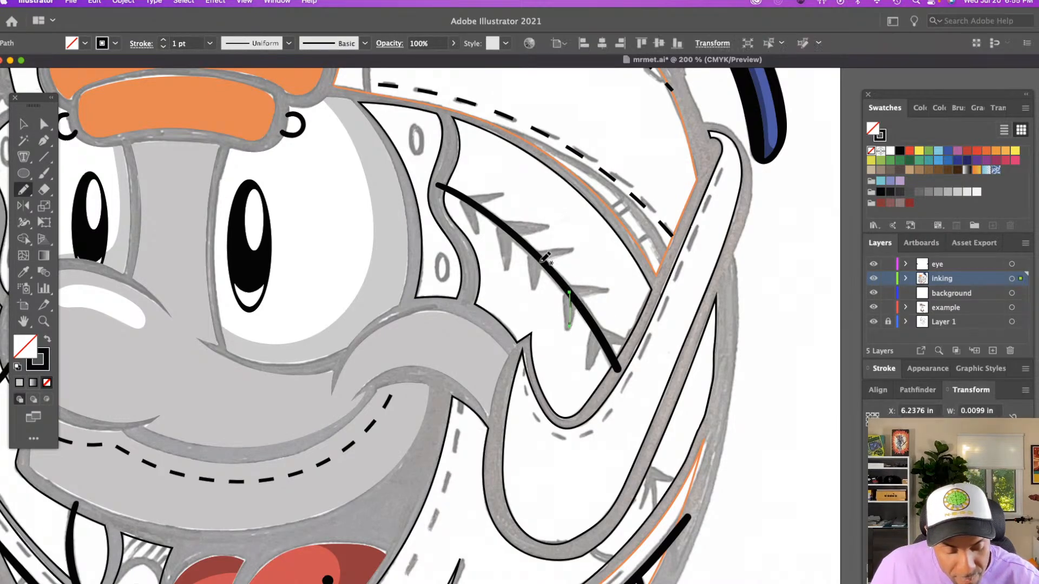
left_click(140, 44)
left_click(81, 259)
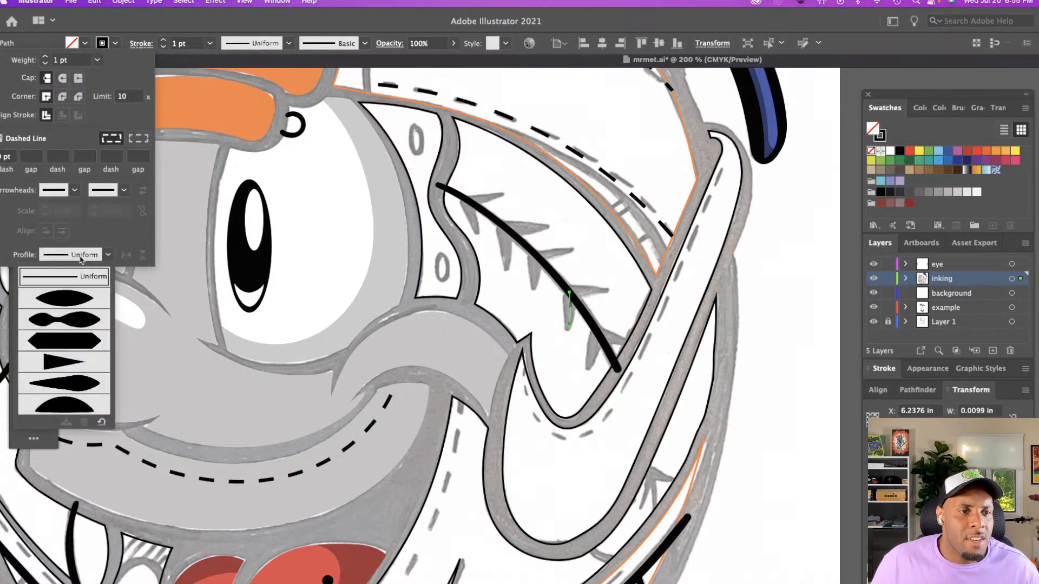
left_click(13, 142)
left_click(1, 139)
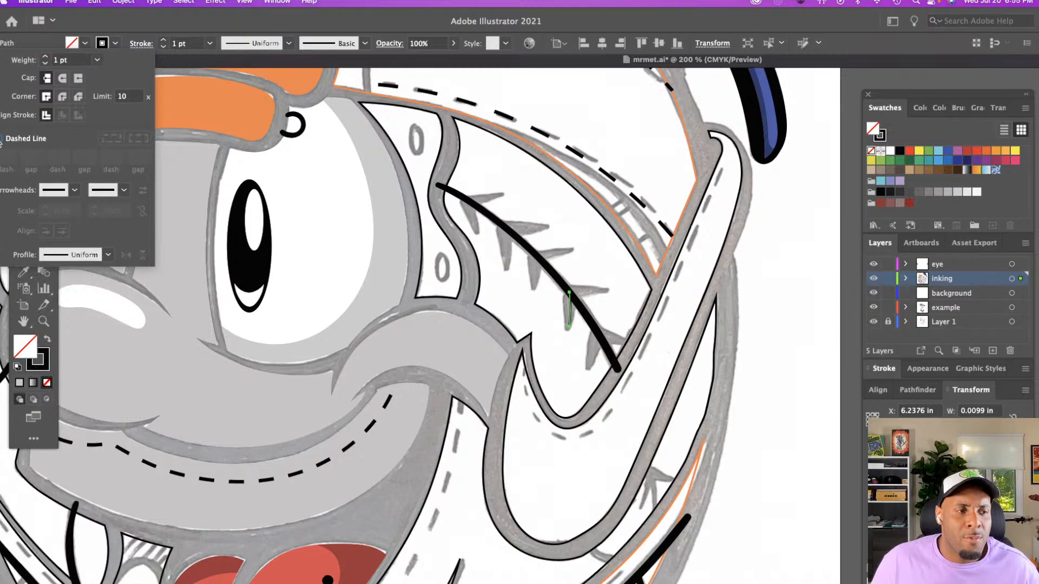
Apply the triangular tapered width profile to the stitch and set its stroke weight to 6 pt
left_click(251, 45)
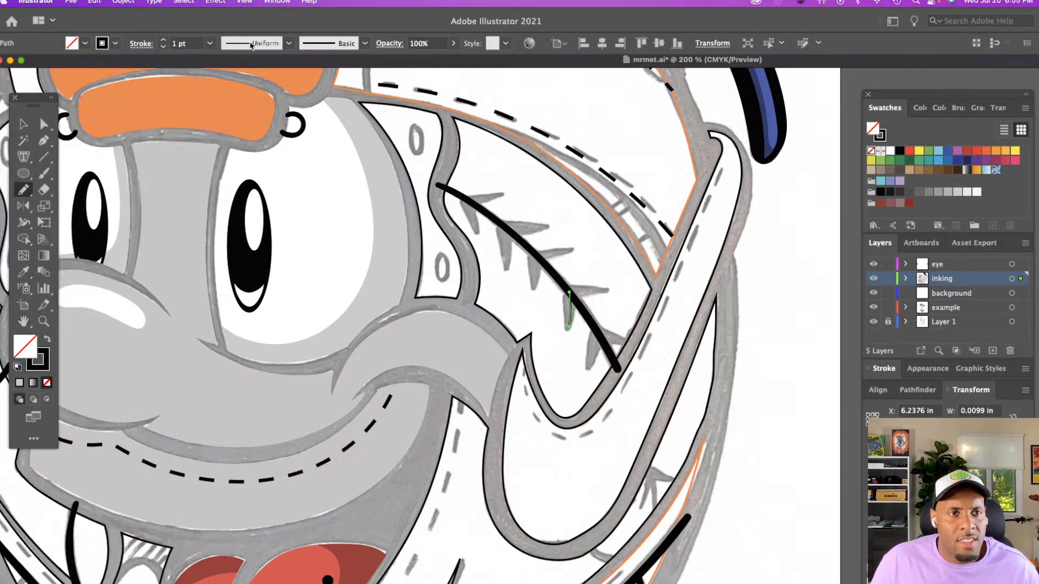
left_click(242, 157)
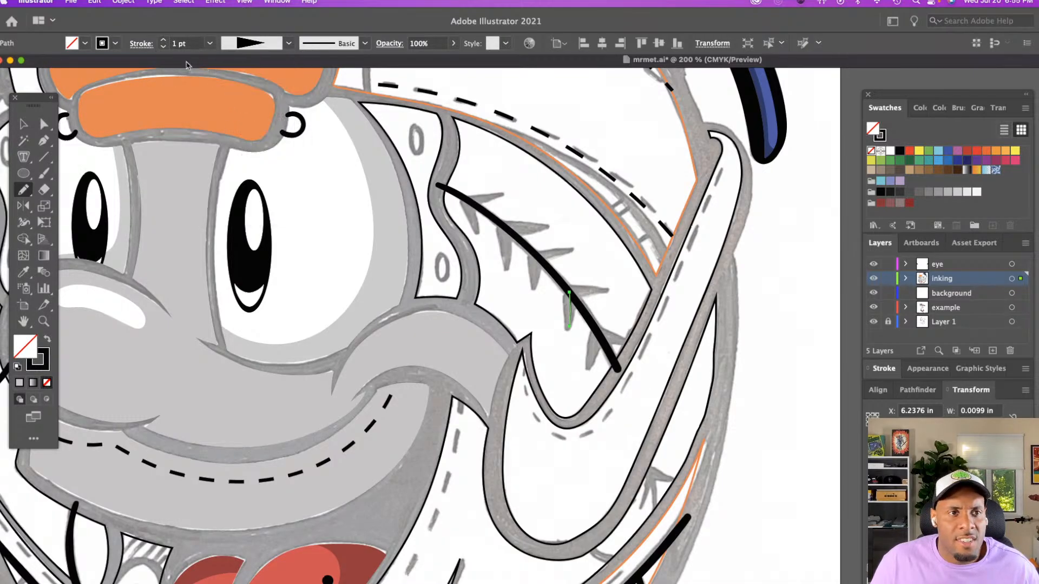
left_click(164, 40)
left_click(163, 41)
left_click(163, 40)
left_click(163, 41)
left_click(163, 41)
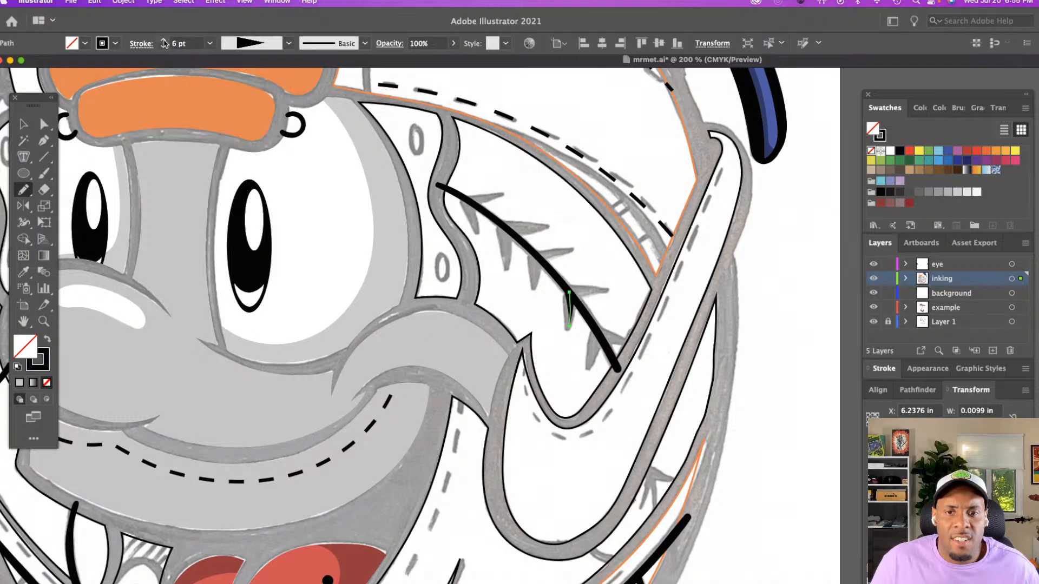
Nudge the tapered stitch against the seam and adjust the anchor point at its lower tip
key("v")
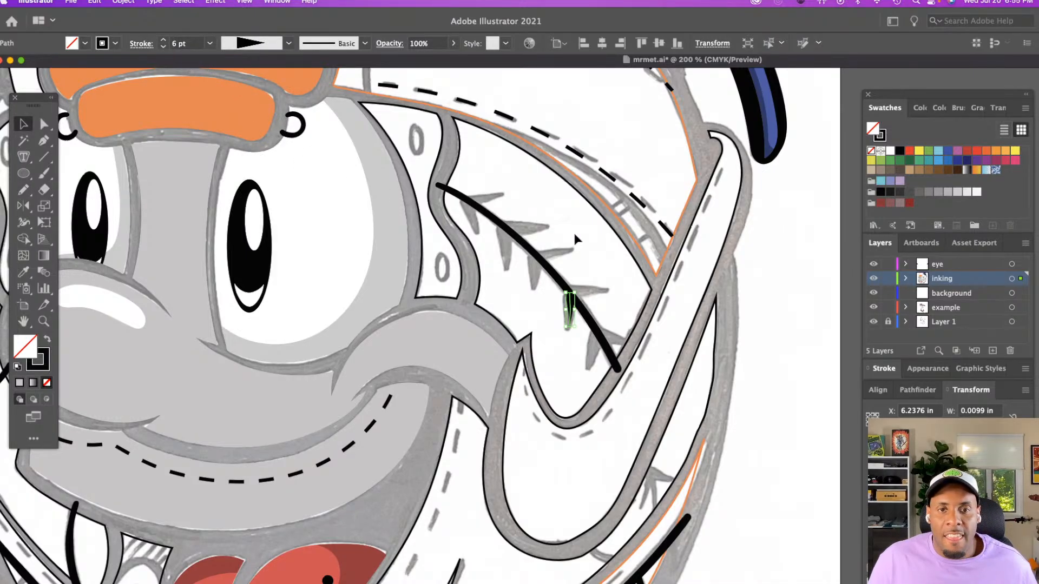
left_click(573, 230)
left_click(569, 309)
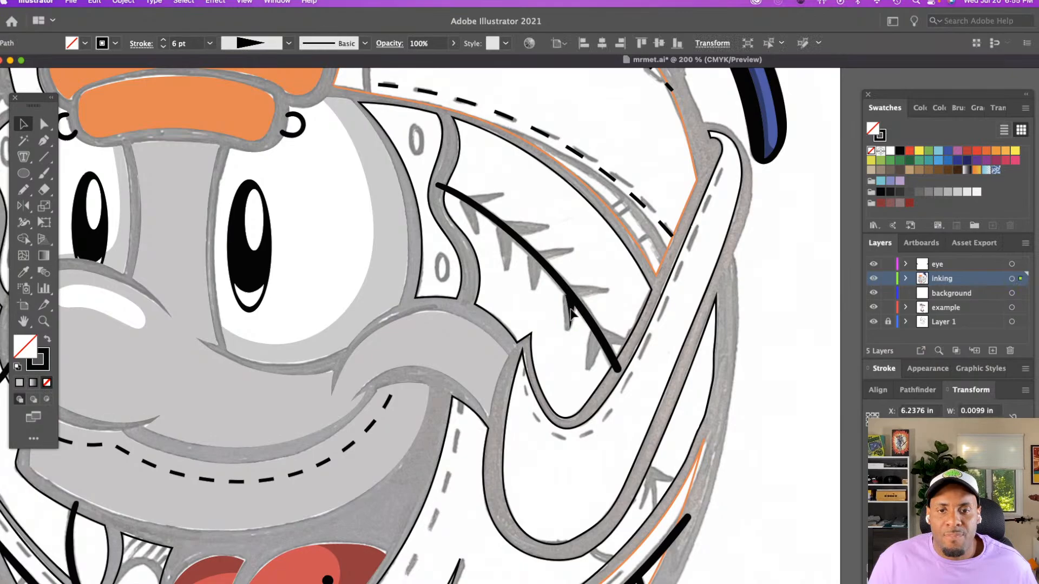
left_click_drag(570, 308, 571, 307)
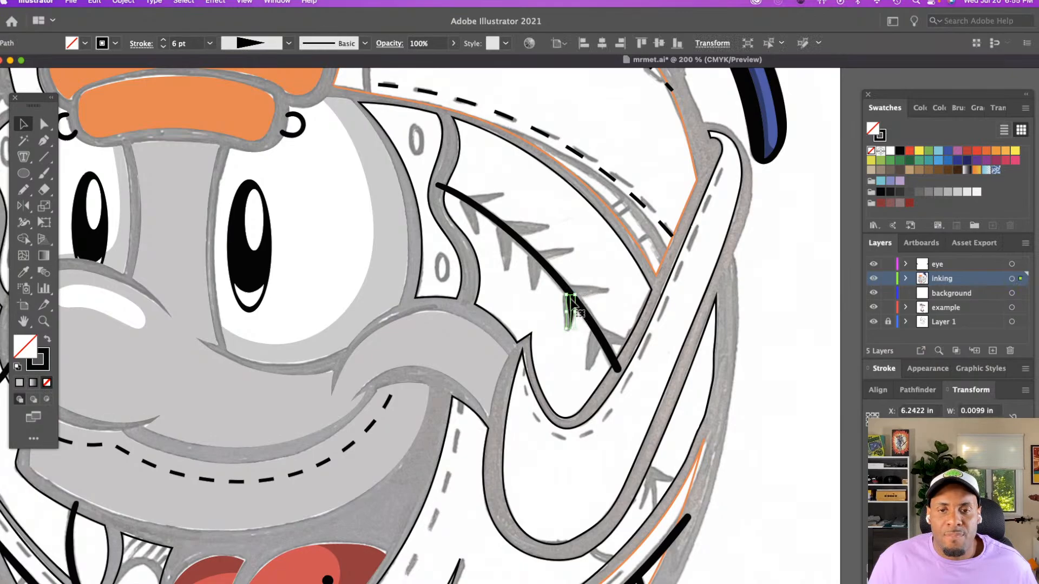
left_click(586, 336)
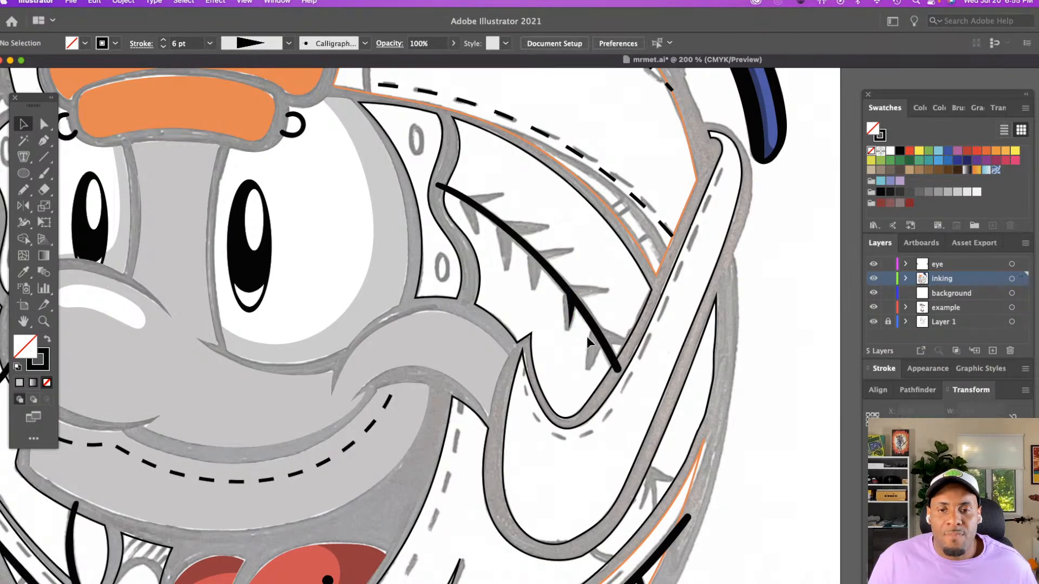
key("a")
left_click(570, 330)
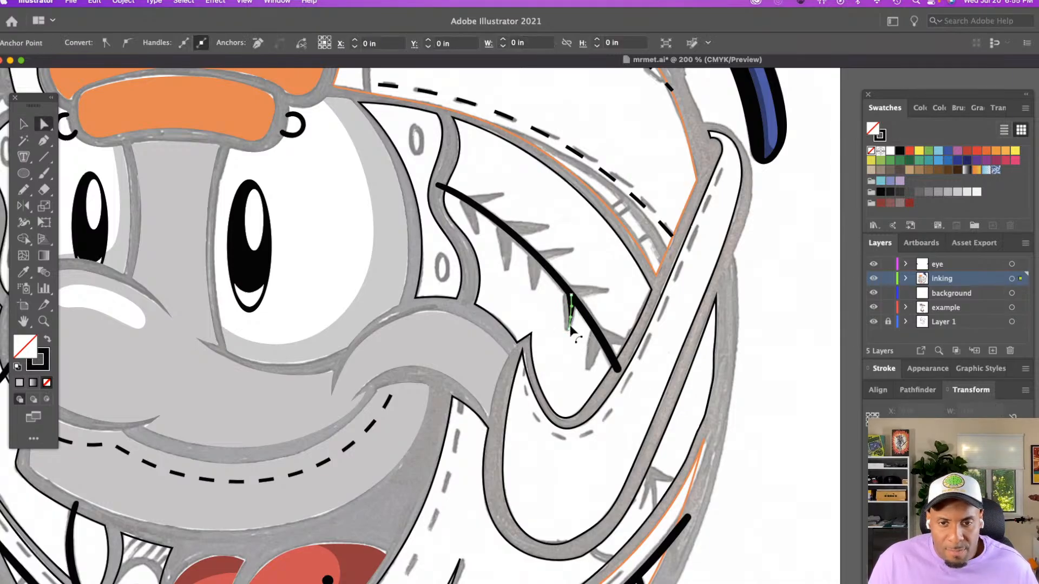
left_click(569, 330)
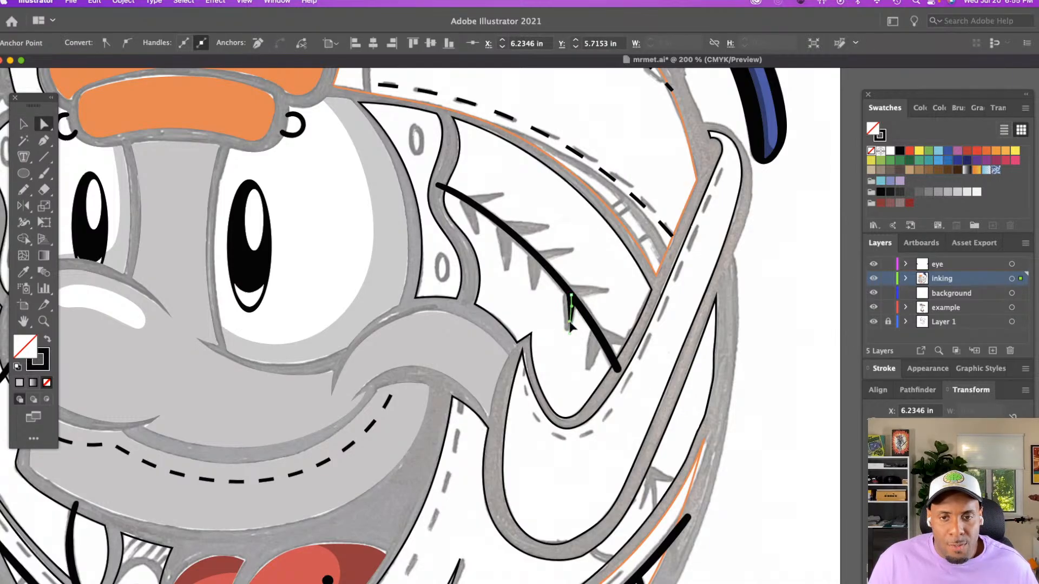
left_click(572, 326)
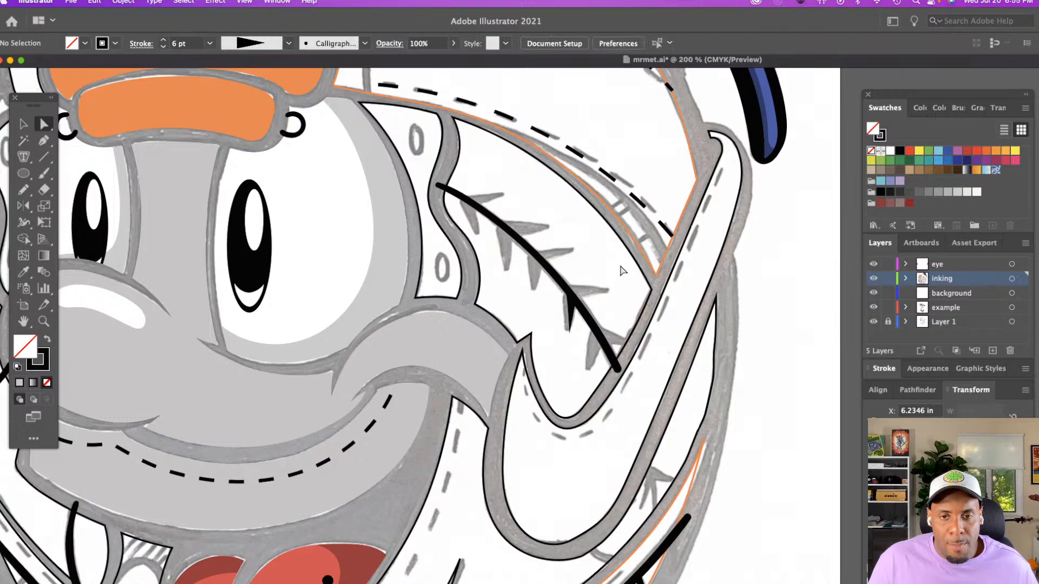
Increase the tapered stitch's stroke weight to 7 pt
key("v")
left_click(572, 313)
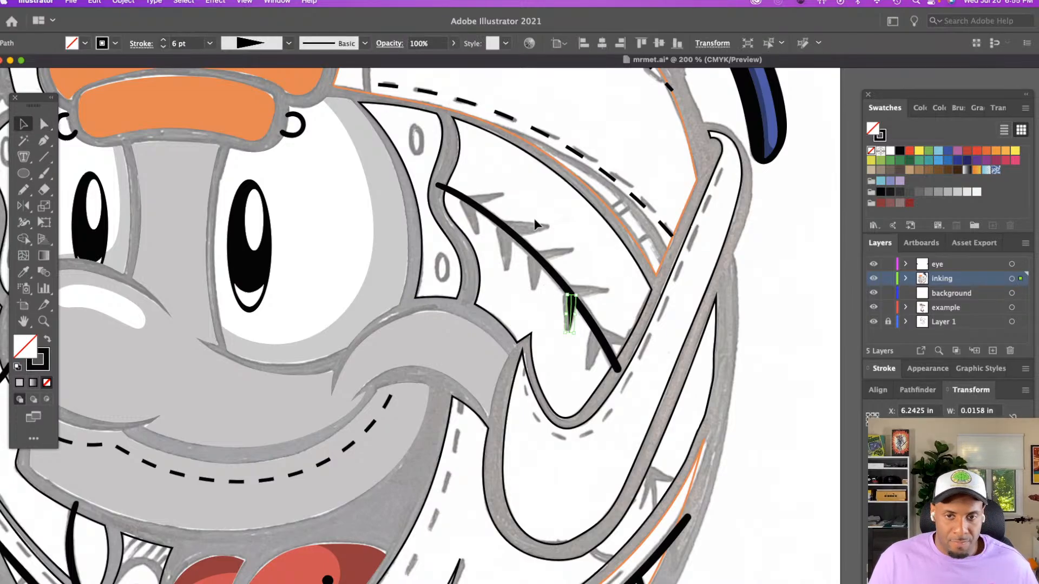
left_click(163, 40)
left_click(572, 260)
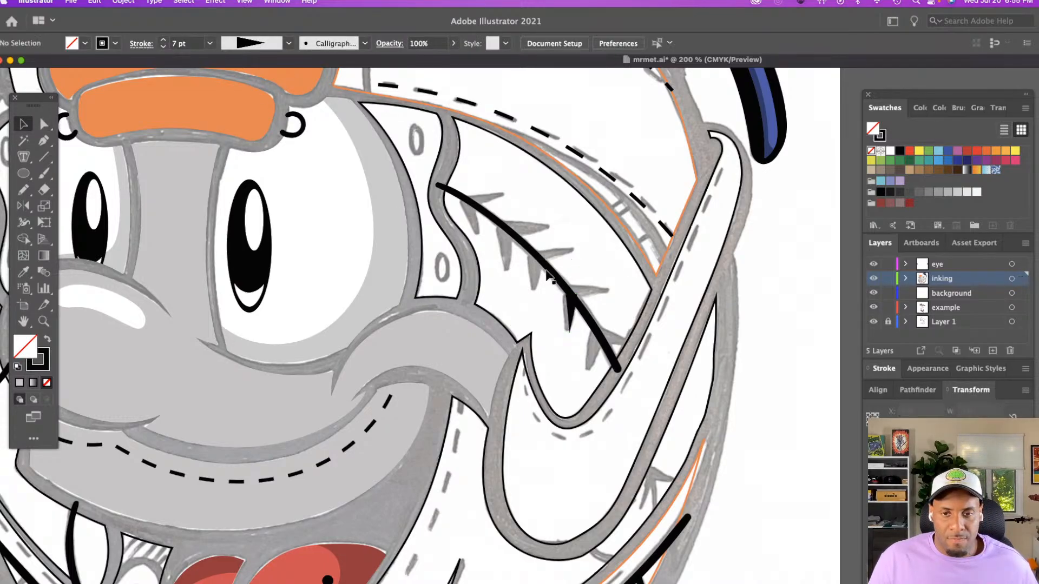
Set the curved seam's stroke weight to 1.5 pt
left_click(547, 269)
left_click(173, 44)
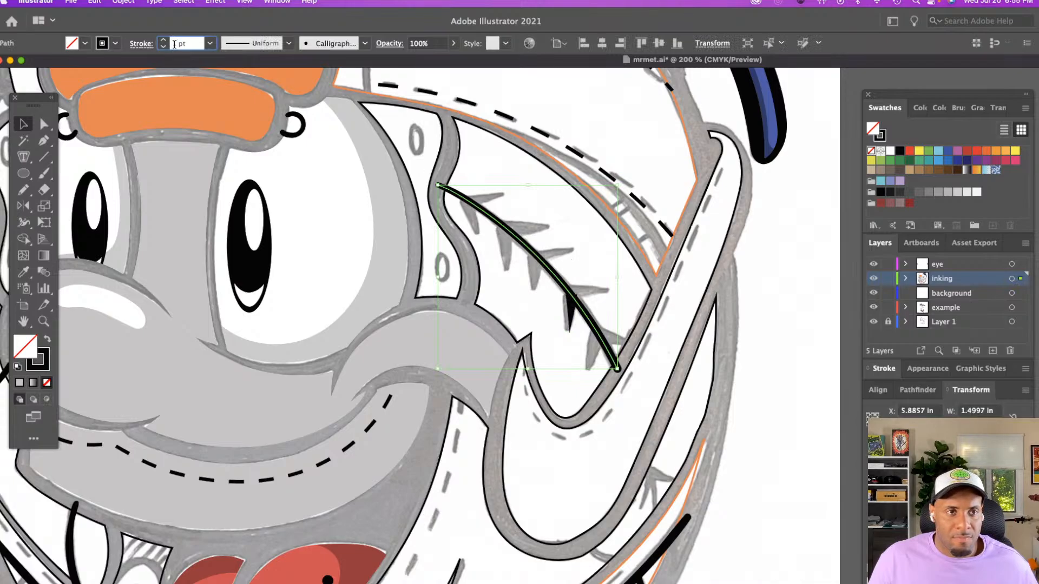
type(". ")
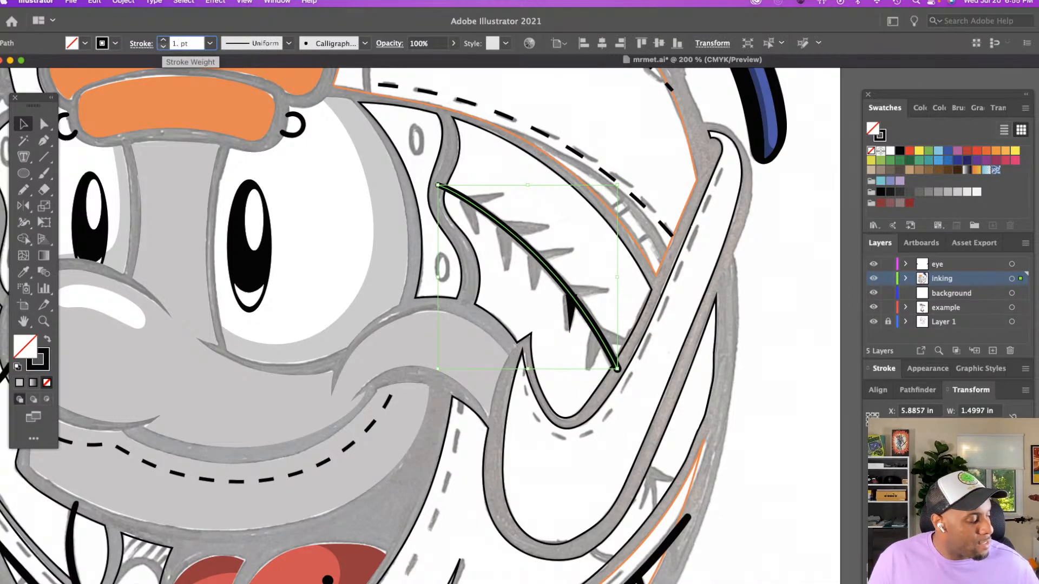
type("5")
key("Return")
left_click(540, 219)
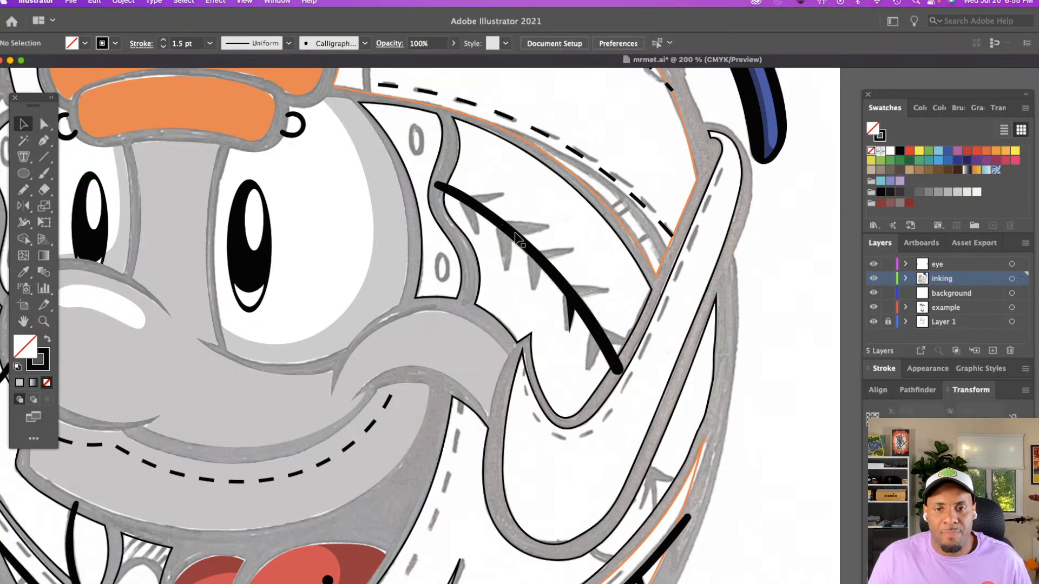
left_click(572, 317)
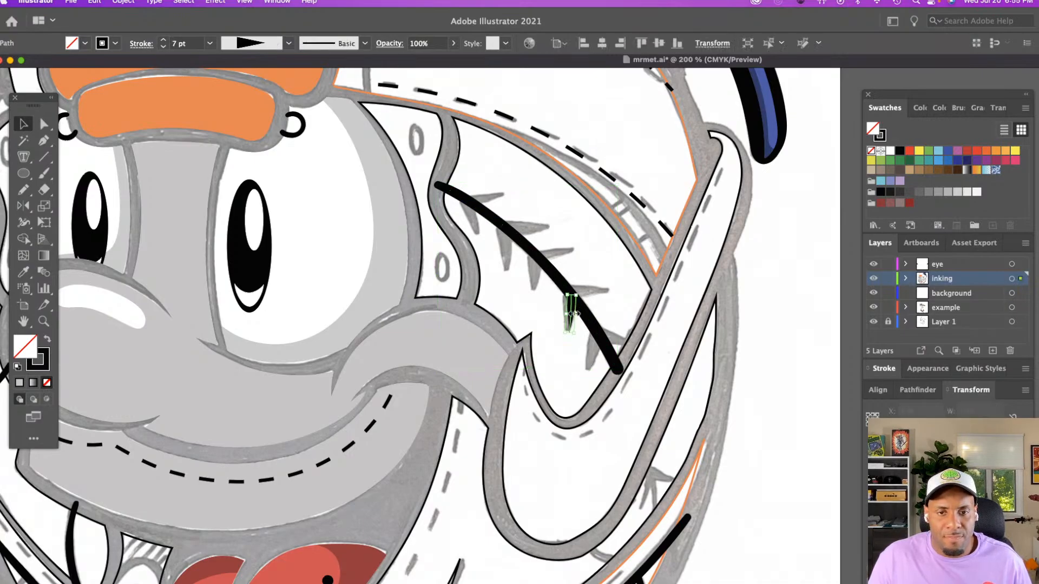
left_click(575, 247)
key("n")
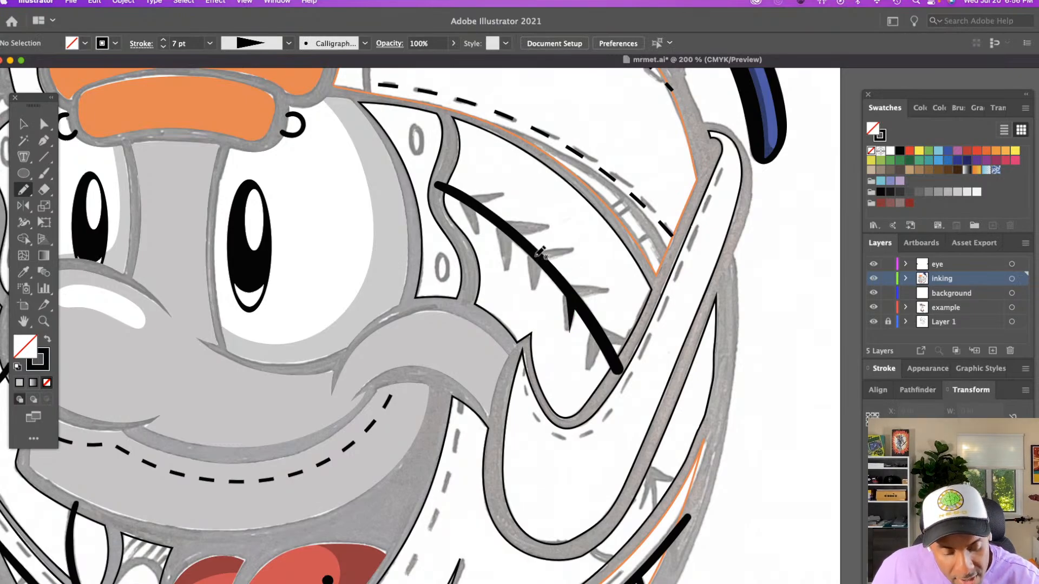
left_click_drag(534, 255, 533, 288)
key("v")
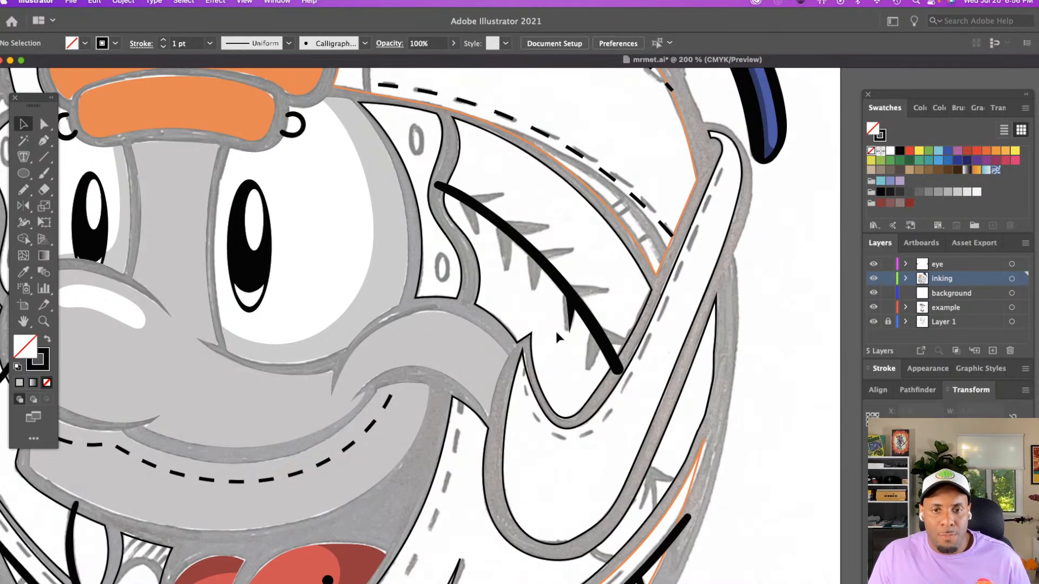
Draw a horizontal Pencil line about 0.2 in long in the blank area beside the head, with a triangular tapered profile and 8 pt stroke
scroll(751, 273, "right", 5)
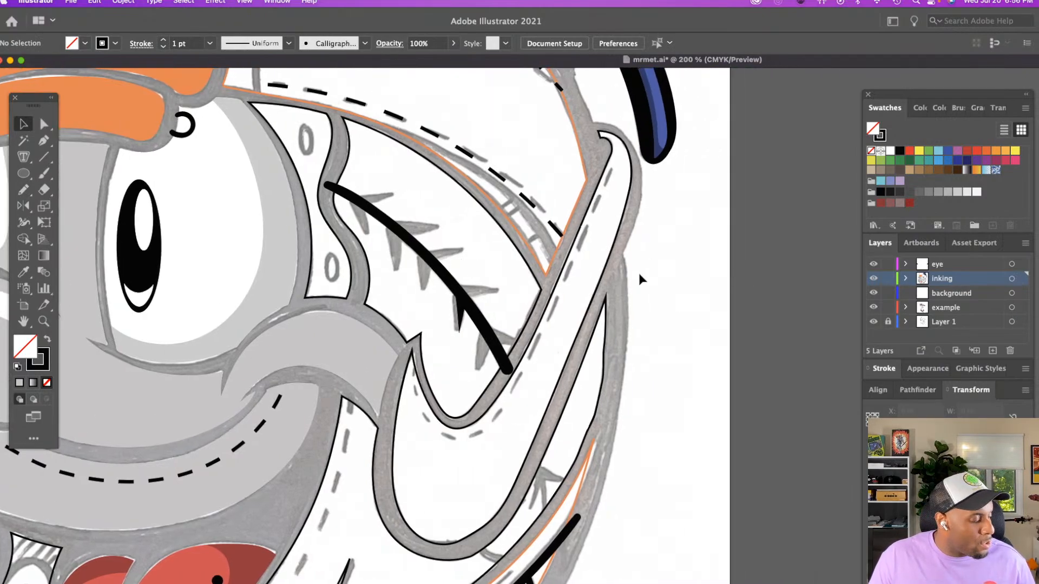
key("n")
left_click_drag(661, 307, 685, 306)
left_click(143, 44)
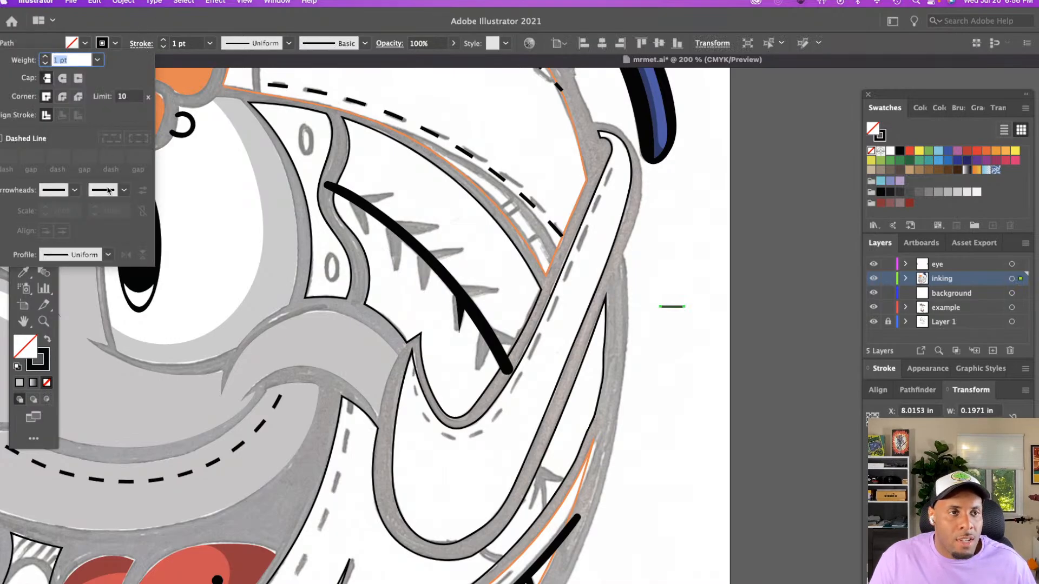
left_click(86, 254)
left_click(65, 362)
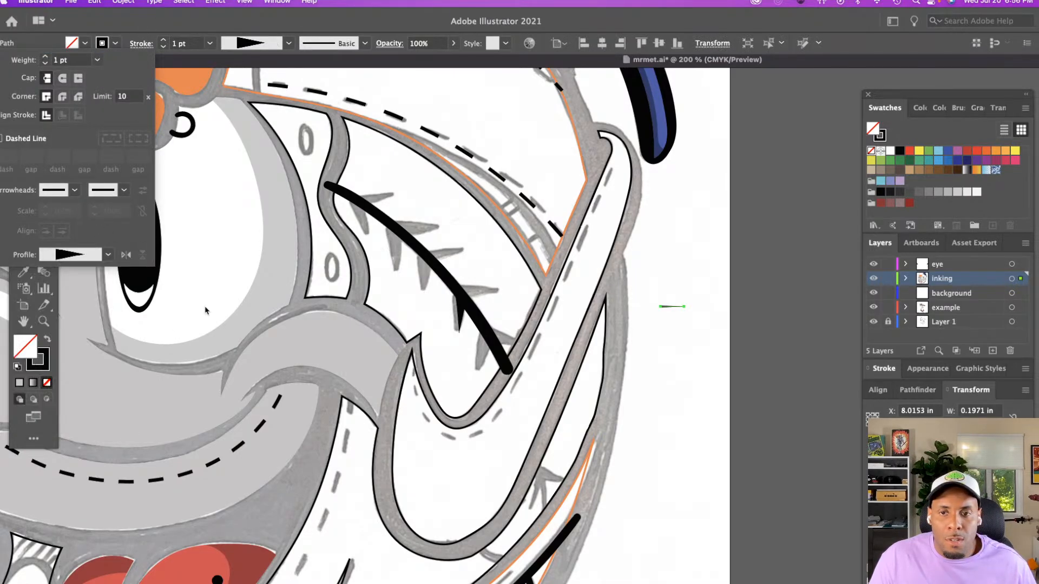
left_click(165, 41)
left_click(165, 40)
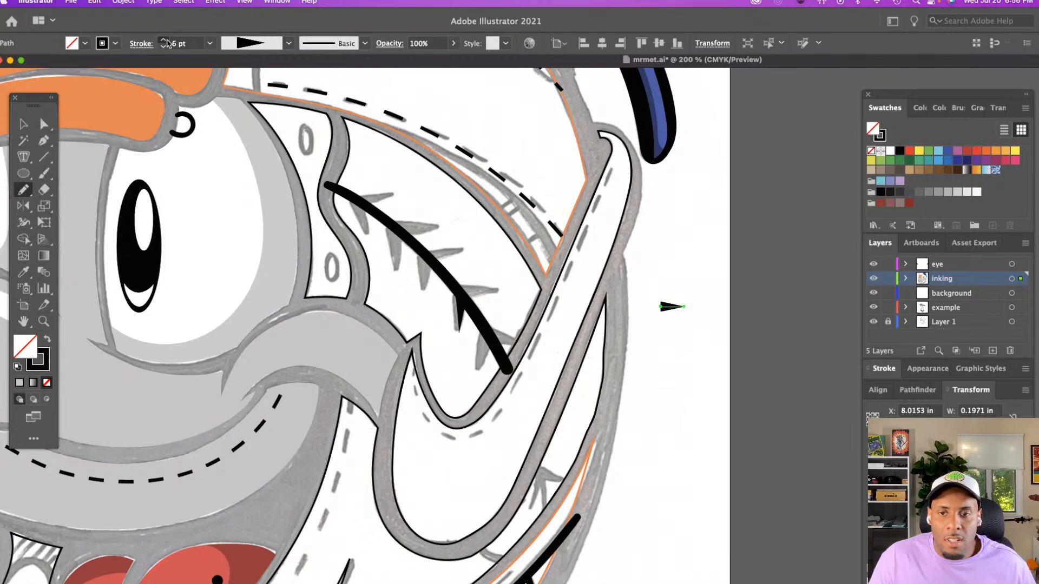
Lengthen the separate tapered wedge by moving the anchor point at its pointed end outward horizontally
key("a")
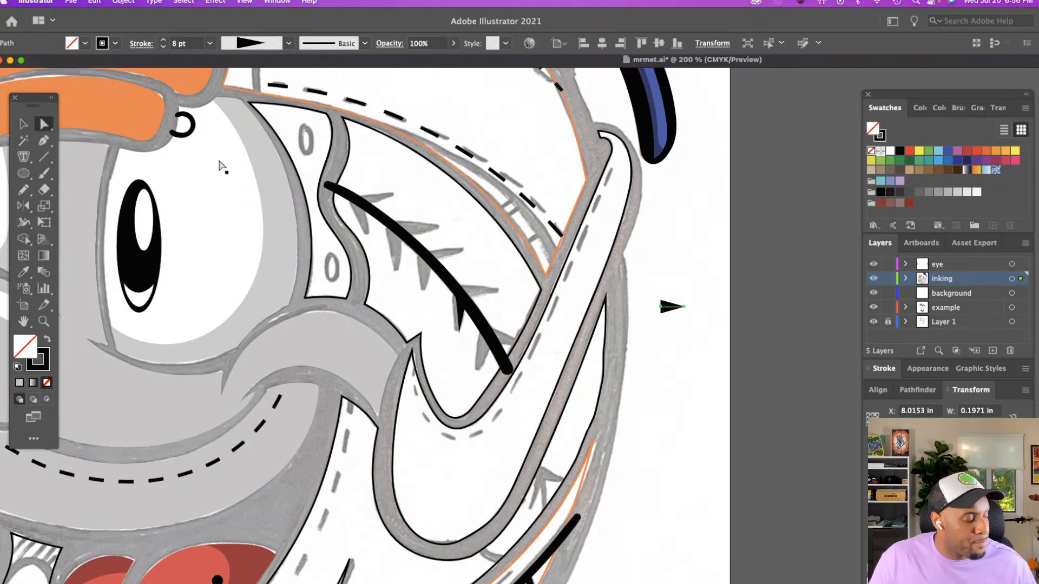
left_click(684, 307)
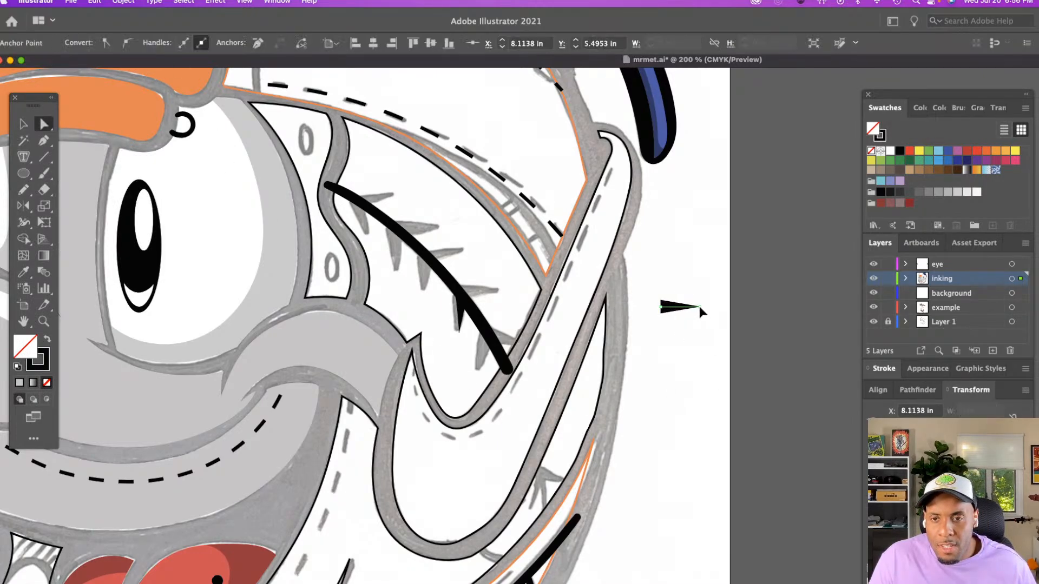
left_click(701, 297)
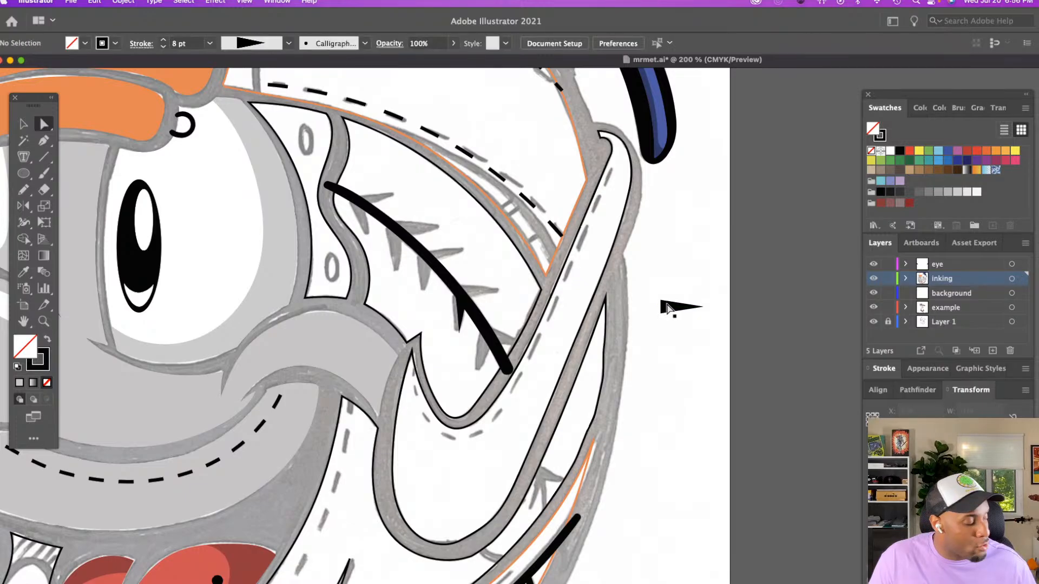
Set the separate tapered wedge's stroke weight to 9 pt and shift it slightly further away from the head
key("v")
left_click_drag(656, 297, 698, 361)
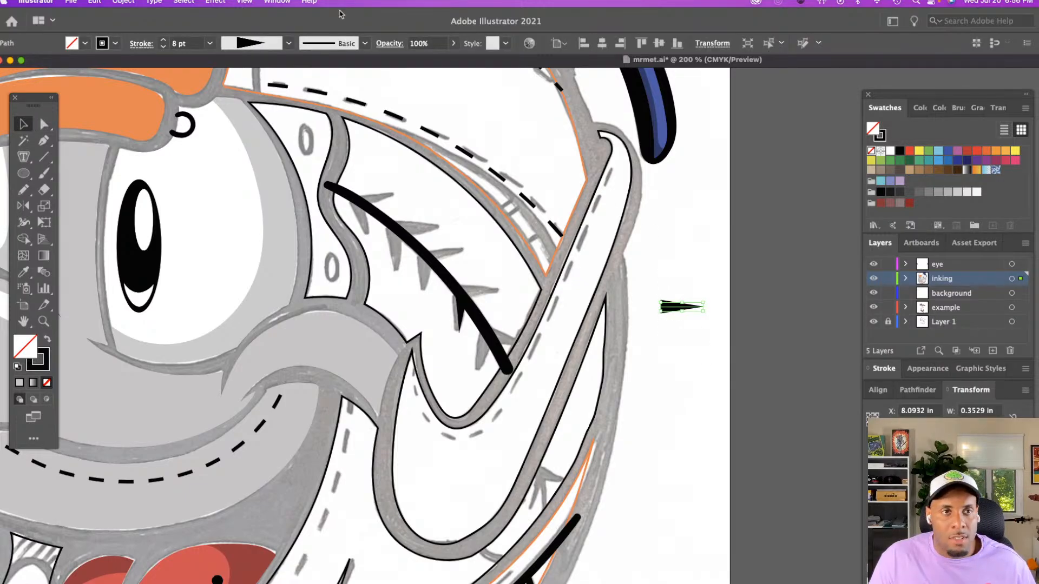
left_click(163, 40)
left_click(687, 277)
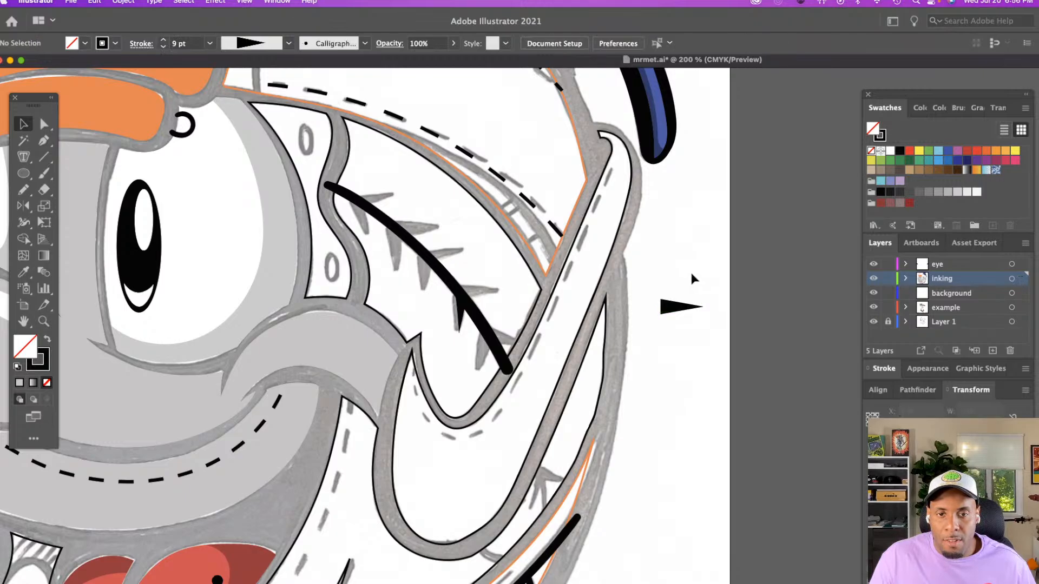
mouse_move(675, 308)
left_mouse_down()
mouse_move(471, 293)
mouse_move(688, 308)
left_mouse_up()
Bring up the document's brush collection
left_click(936, 111)
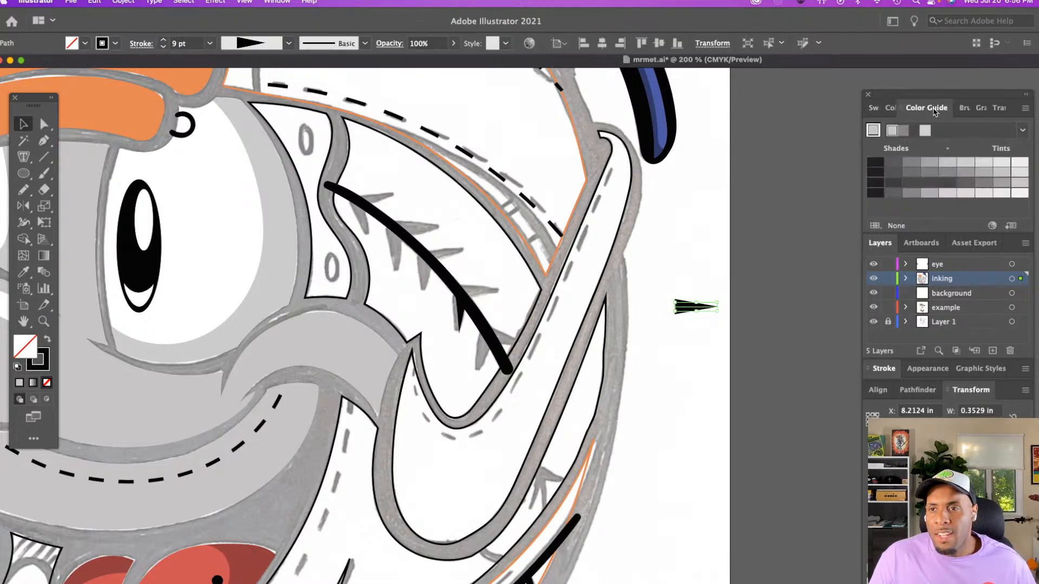
left_click(964, 108)
left_click(890, 108)
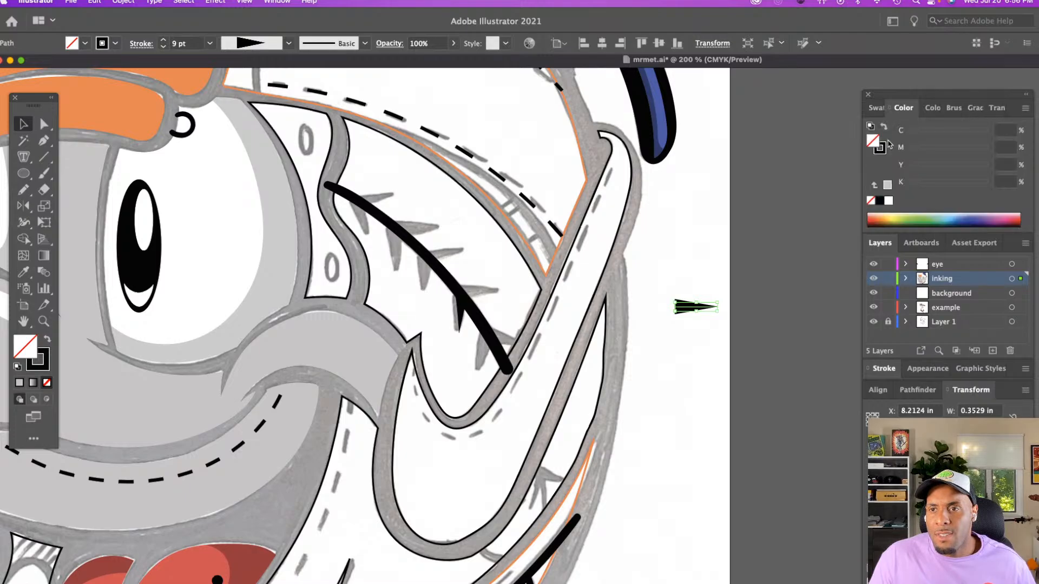
left_click(877, 108)
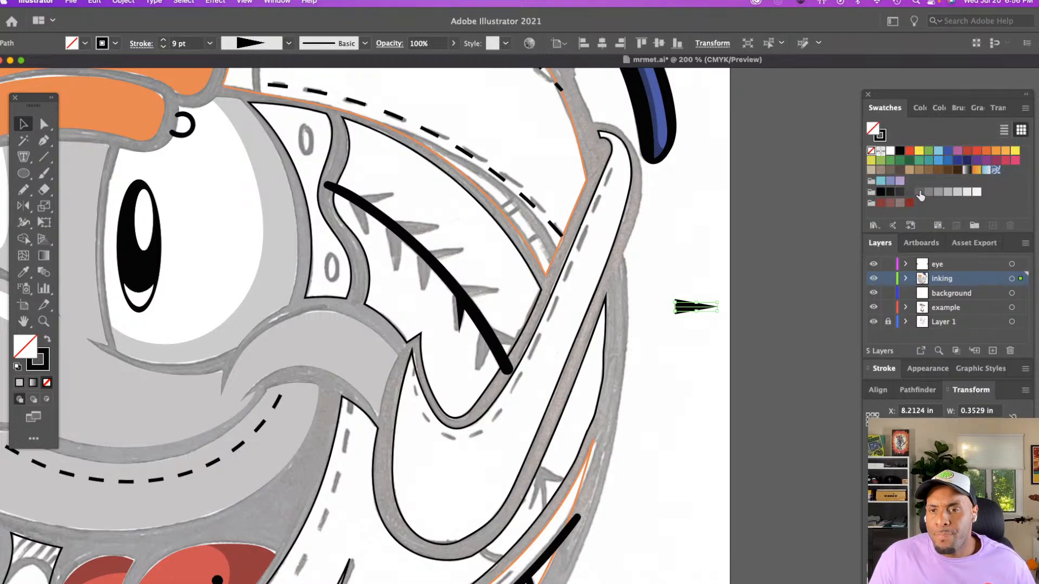
left_click(956, 109)
Recolour the separate tapered wedge's black stroke red
left_click(685, 323)
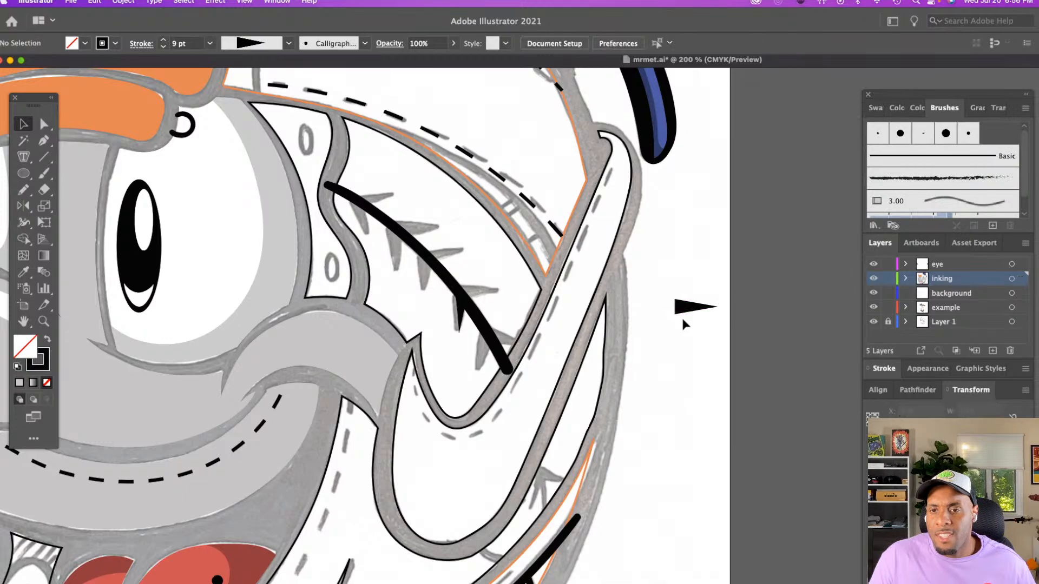
left_click(683, 303)
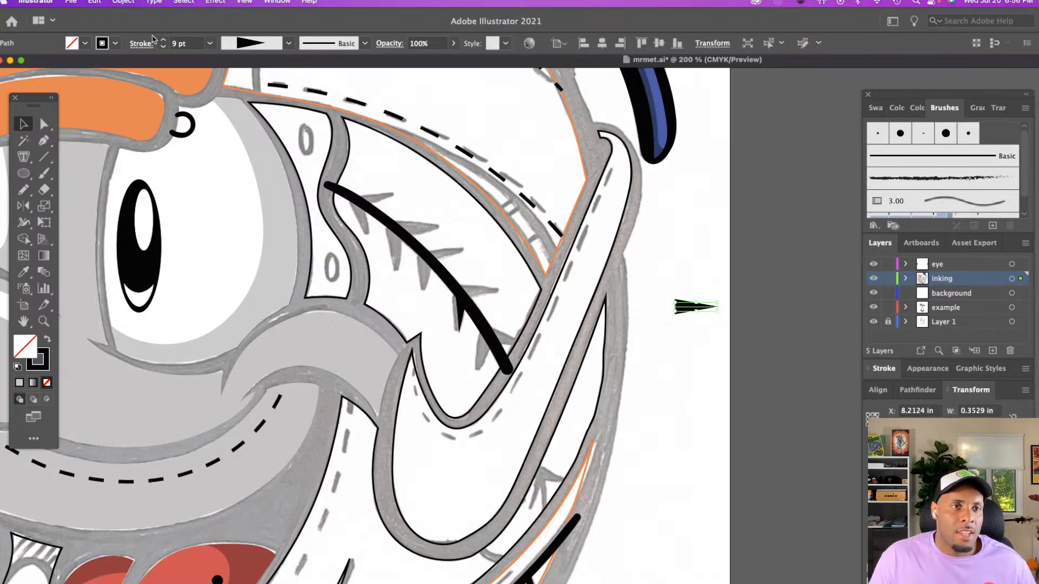
left_click(104, 43)
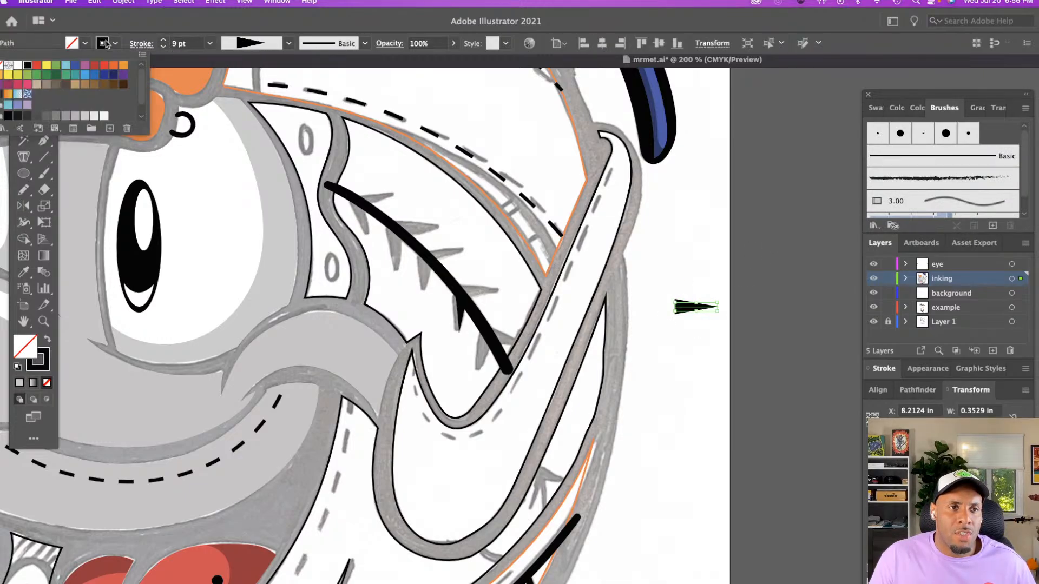
left_click(36, 65)
left_click(694, 232)
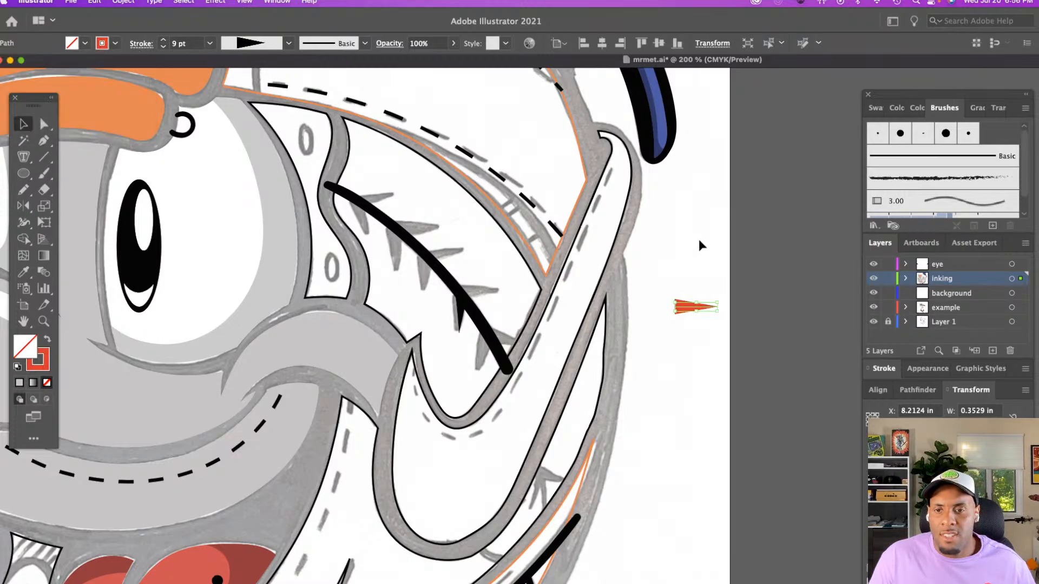
left_click(699, 239)
Create an art brush from the red wedge, stretched to fit stroke length, with the Hue Shift colorization method
left_click(696, 306)
left_click_drag(696, 306, 876, 217)
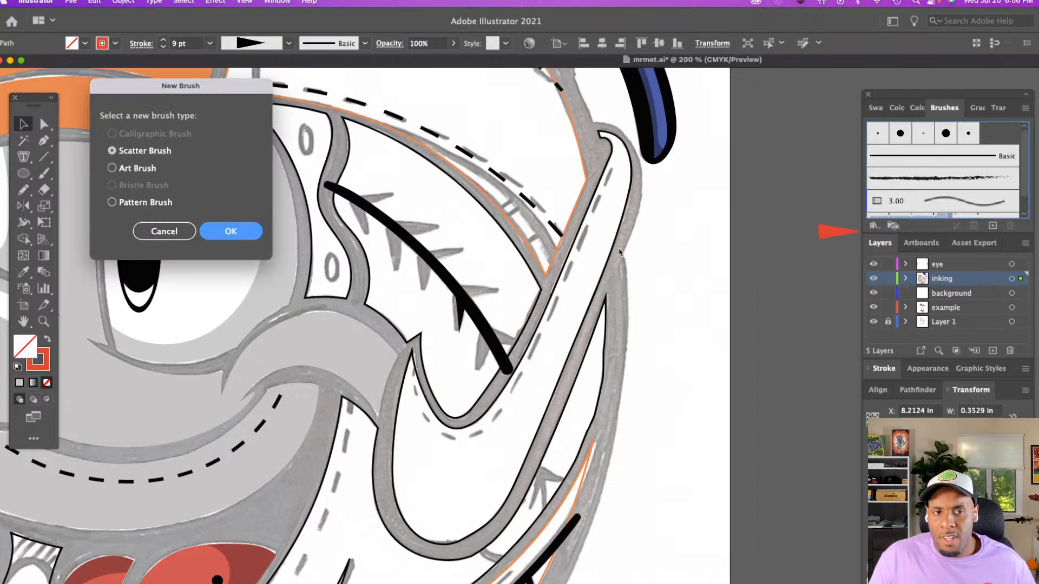
left_click(112, 169)
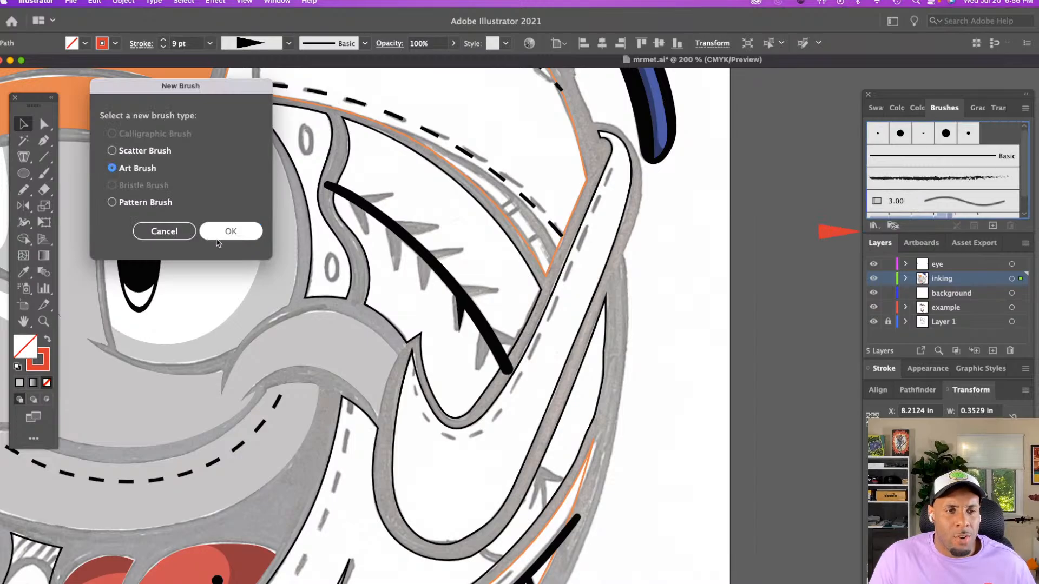
left_click(222, 234)
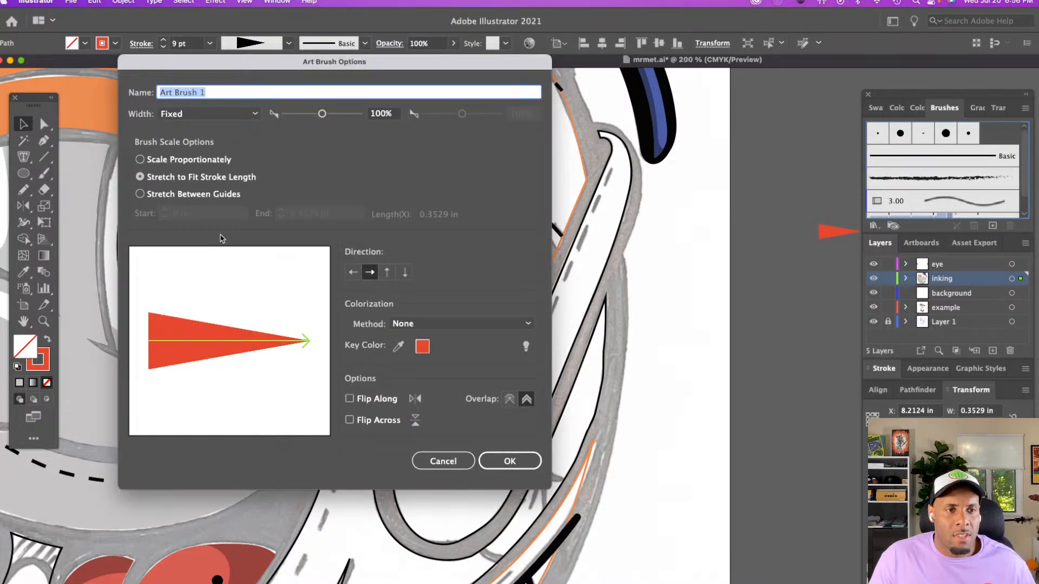
left_click(449, 325)
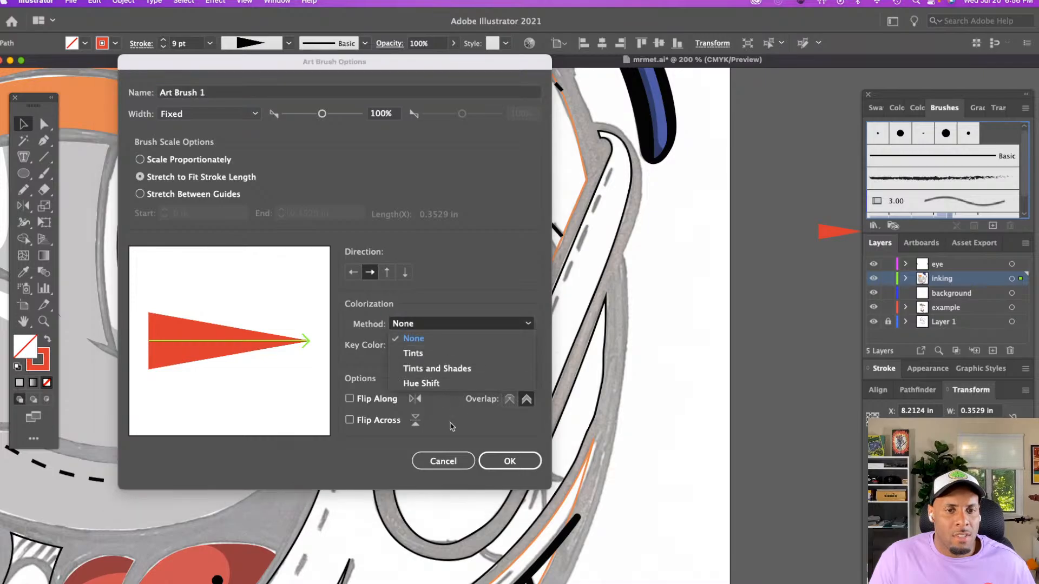
left_click(448, 387)
left_click(509, 461)
left_click(644, 369)
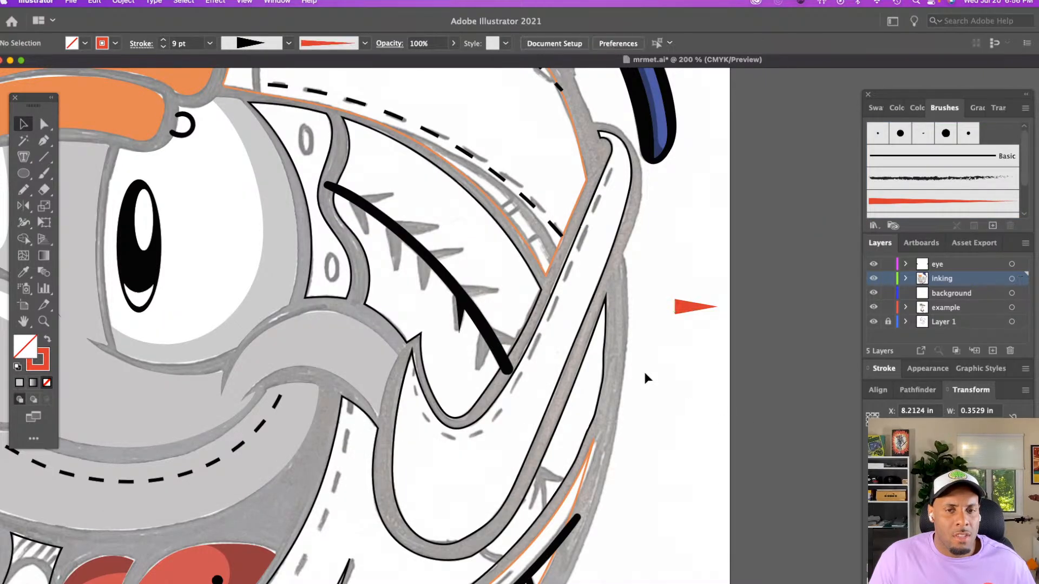
Paint a red 1 pt stitch with the new wedge brush over the lowest sketched stitch on the seam's underside
left_click(893, 201)
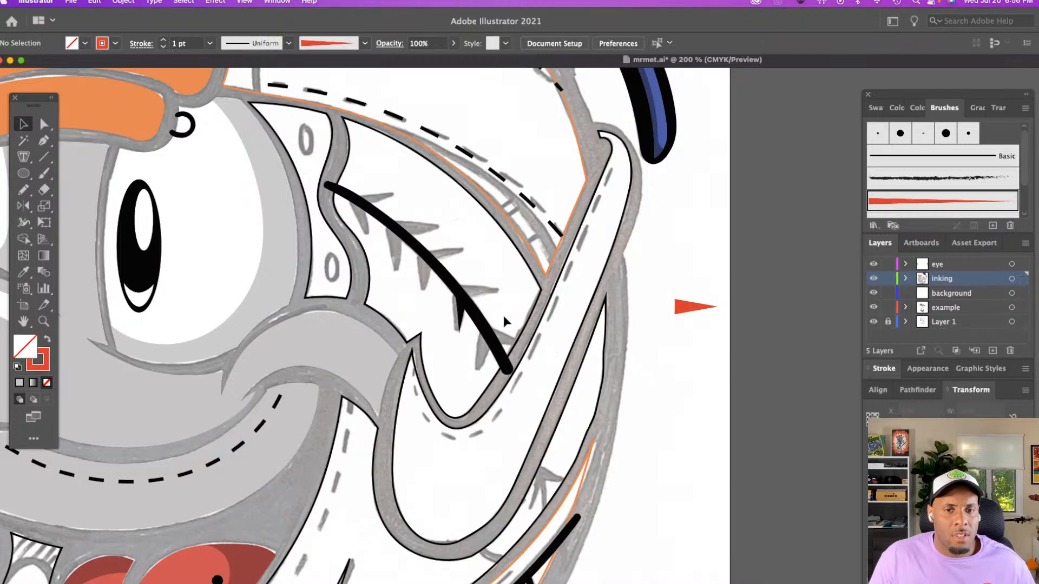
key("z")
left_click(507, 370)
left_click(506, 370)
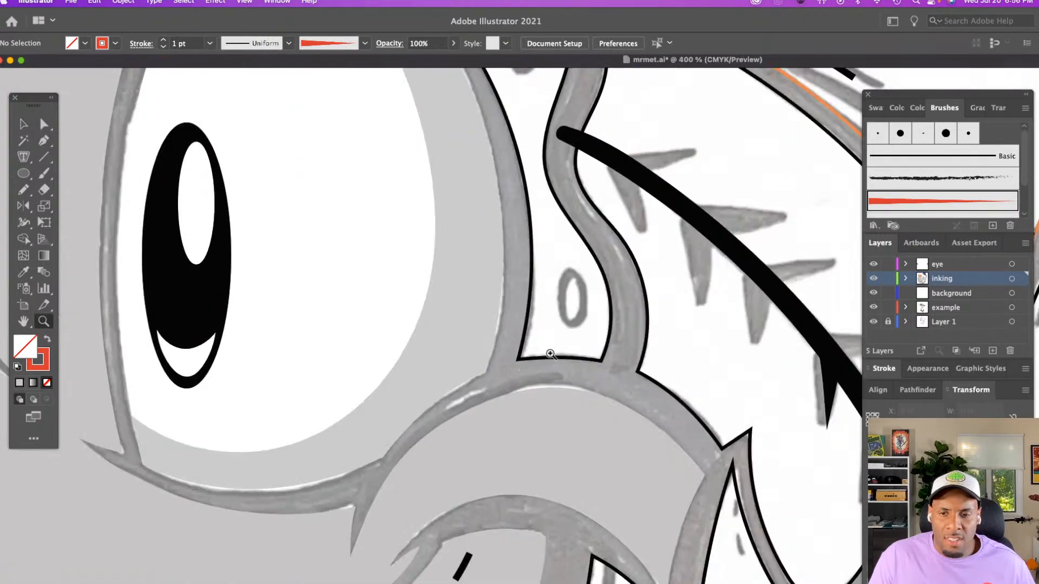
scroll(535, 337, "right", 6)
scroll(533, 339, "down", 2)
scroll(529, 342, "right", 5)
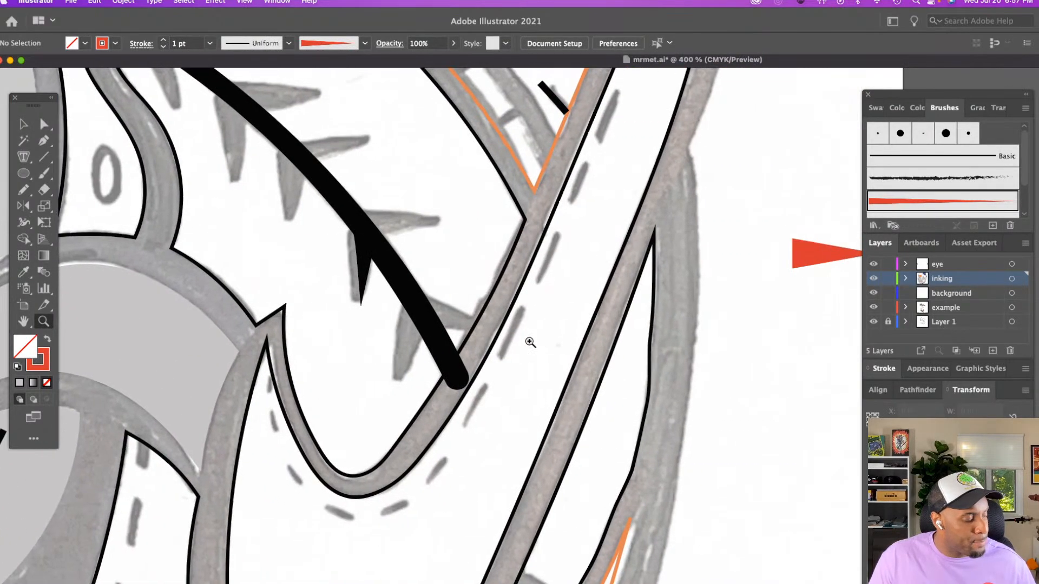
key("b")
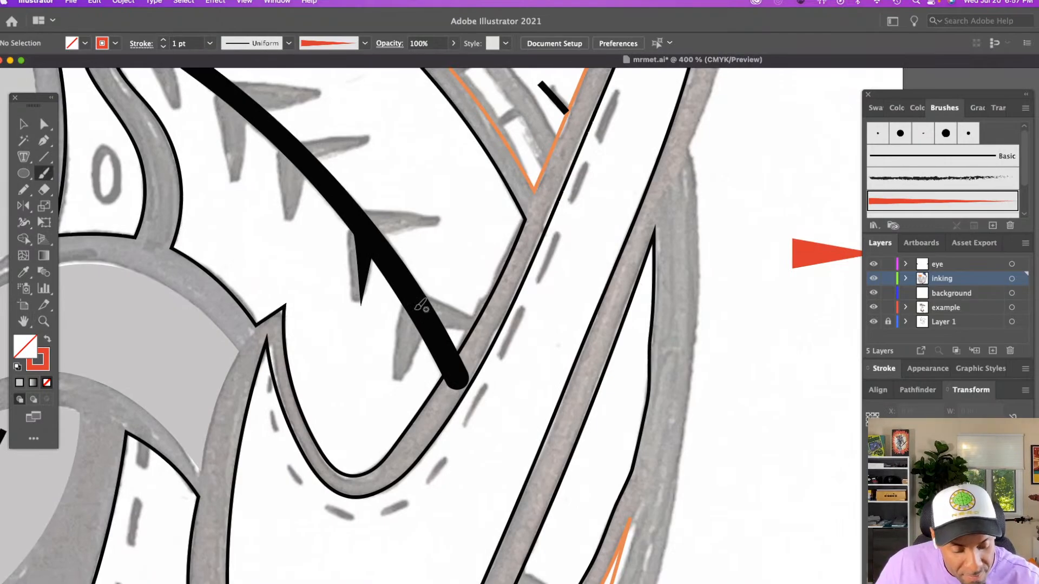
left_click_drag(407, 359, 406, 358)
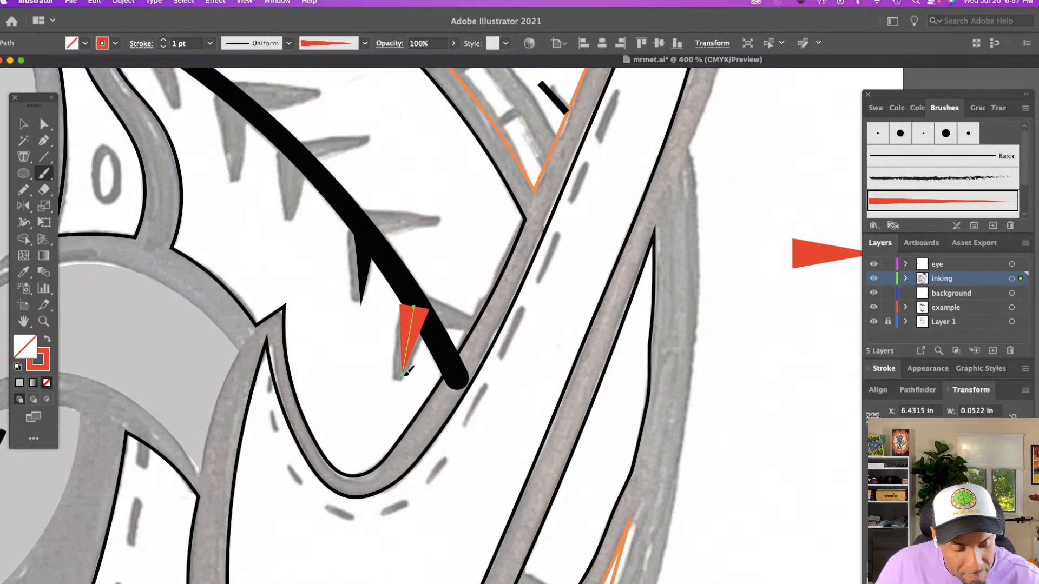
Paint three more red wedge-brush stitches over the sketched ones along the upper part of the seam's underside
scroll(408, 368, "up", 4)
scroll(408, 368, "left", 1)
scroll(409, 371, "left", 2)
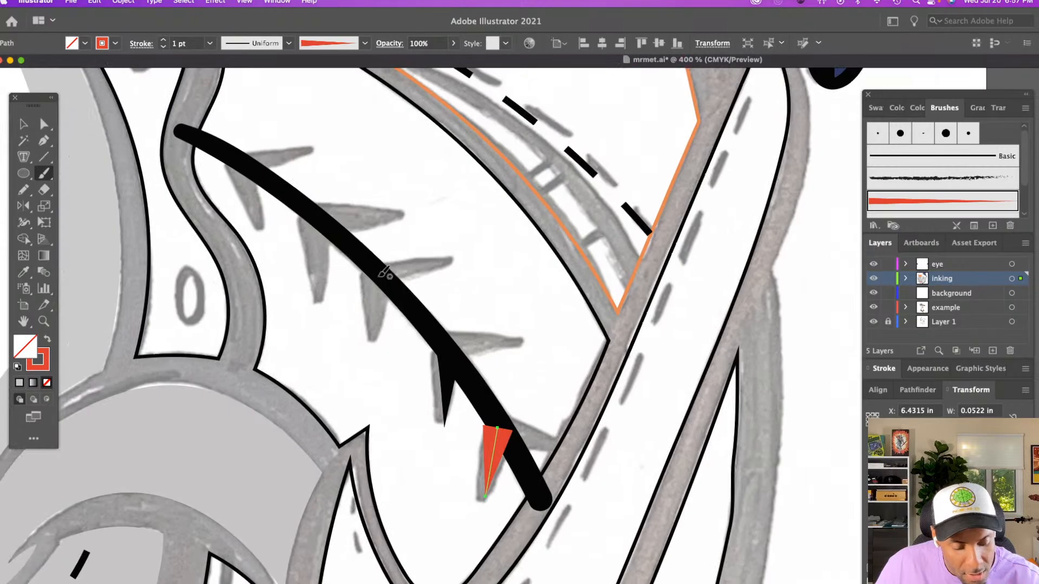
left_click_drag(380, 275, 378, 340)
mouse_move(303, 210)
left_mouse_down()
mouse_move(321, 262)
mouse_move(321, 306)
left_mouse_up()
scroll(325, 304, "up", 3)
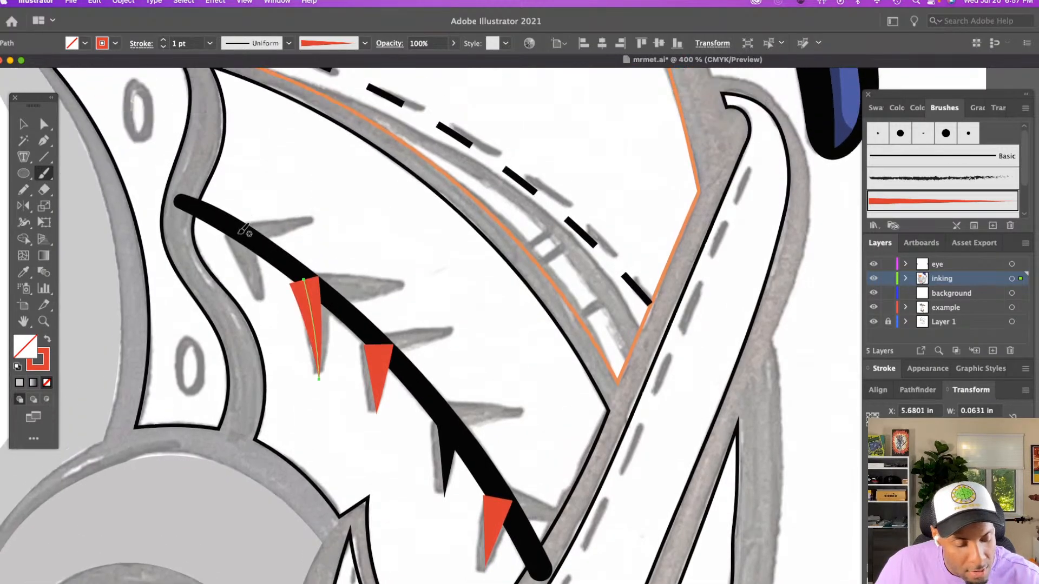
left_click_drag(235, 230, 258, 296)
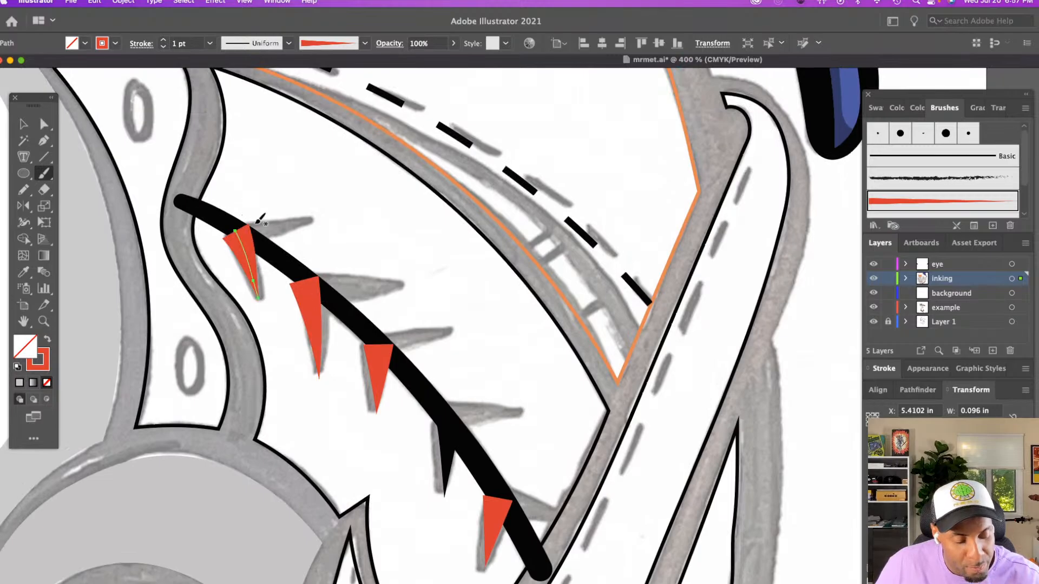
Paint three red wedge-brush stitches over the middle sketched stitches on the seam's upper side
left_click_drag(368, 283, 400, 287)
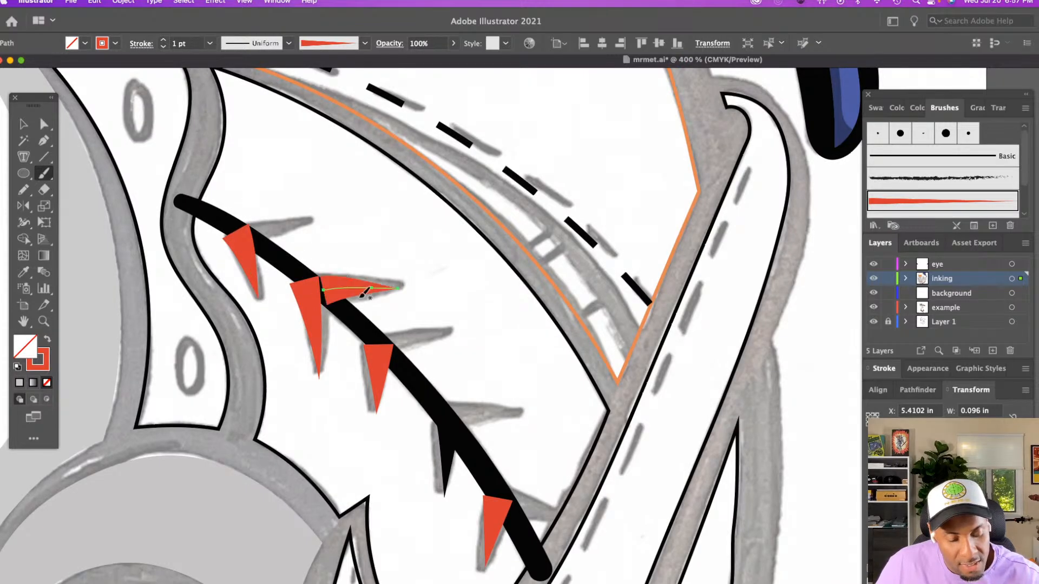
left_click_drag(427, 330, 448, 330)
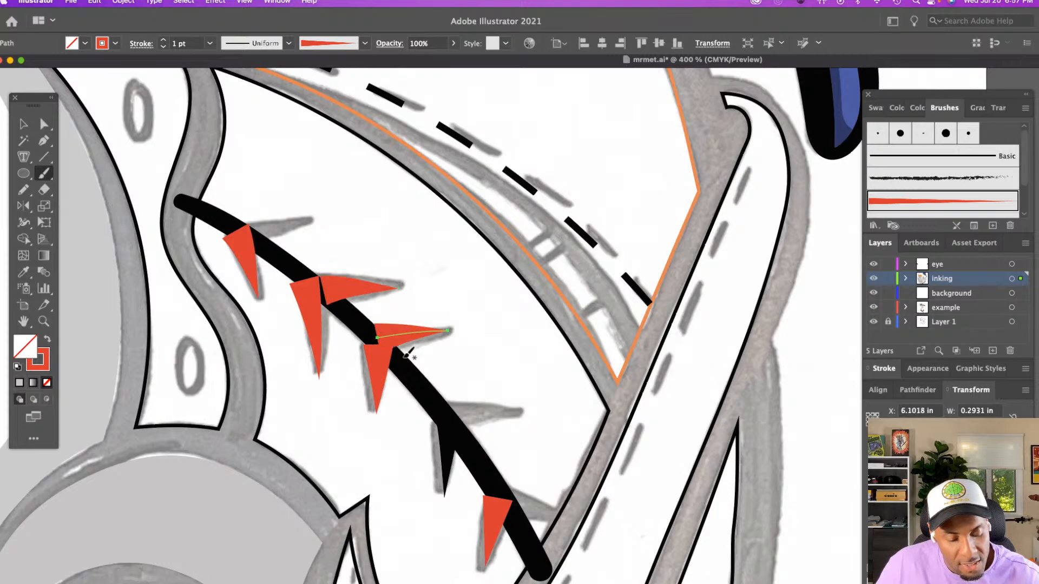
left_click_drag(484, 407, 519, 410)
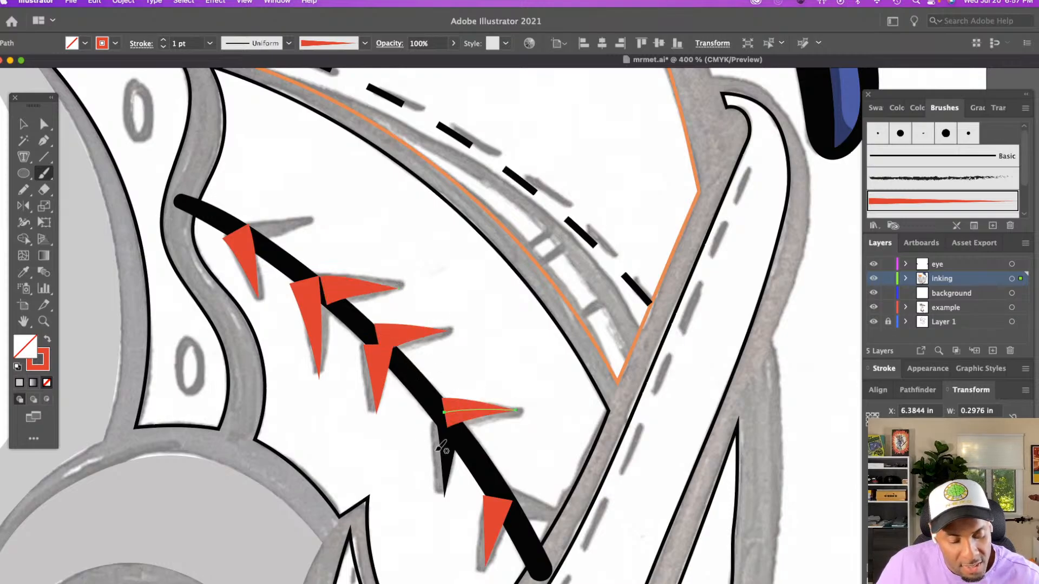
Delete the old black tapered stitch from the seam's underside
key("v")
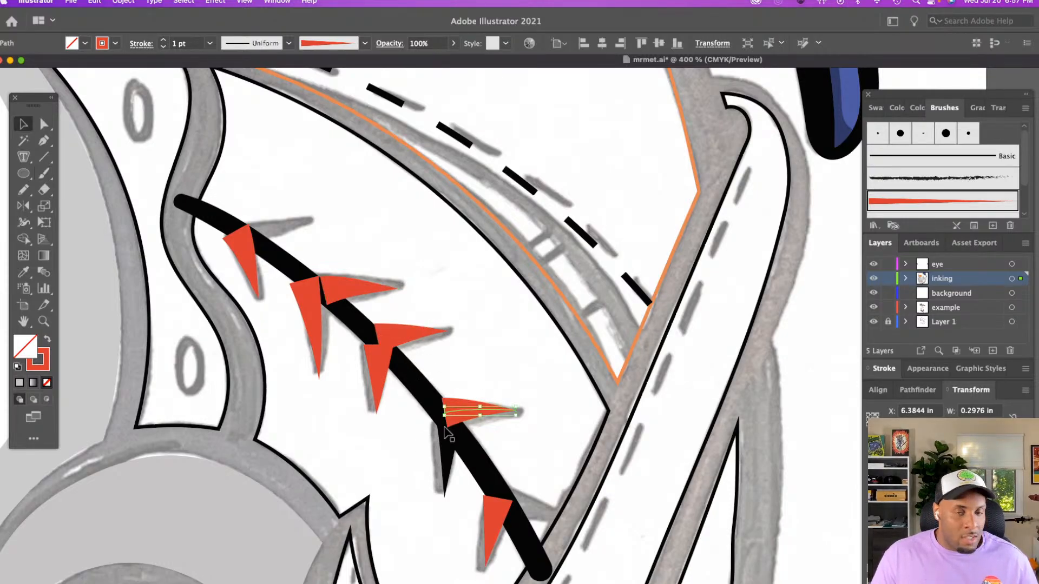
left_click(449, 446)
key("Delete")
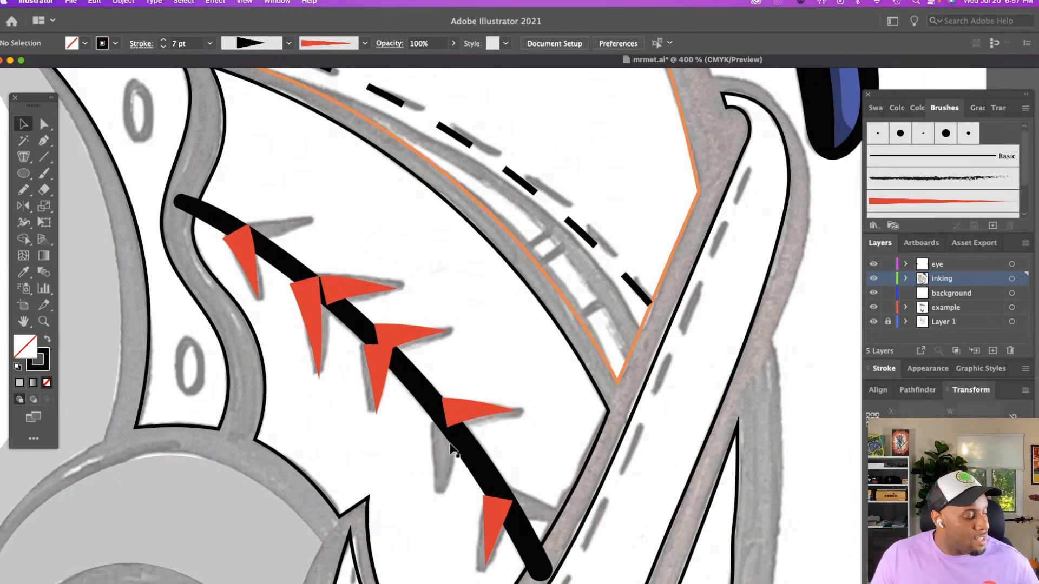
Paint a 1 pt wedge-brush stitch over the remaining sketched stitch on the seam's underside and colour it red
key("b")
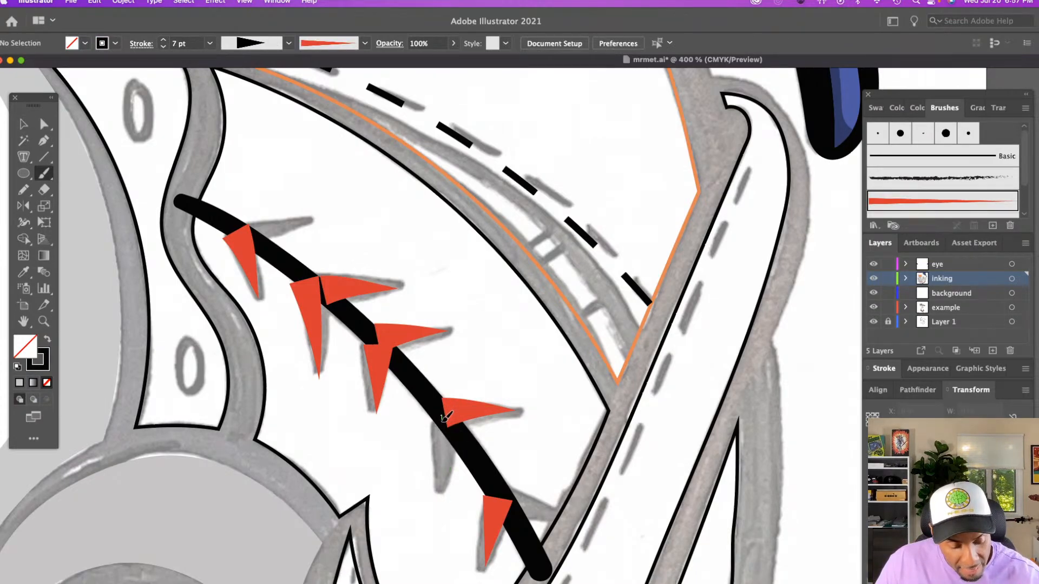
left_click_drag(441, 415, 438, 488)
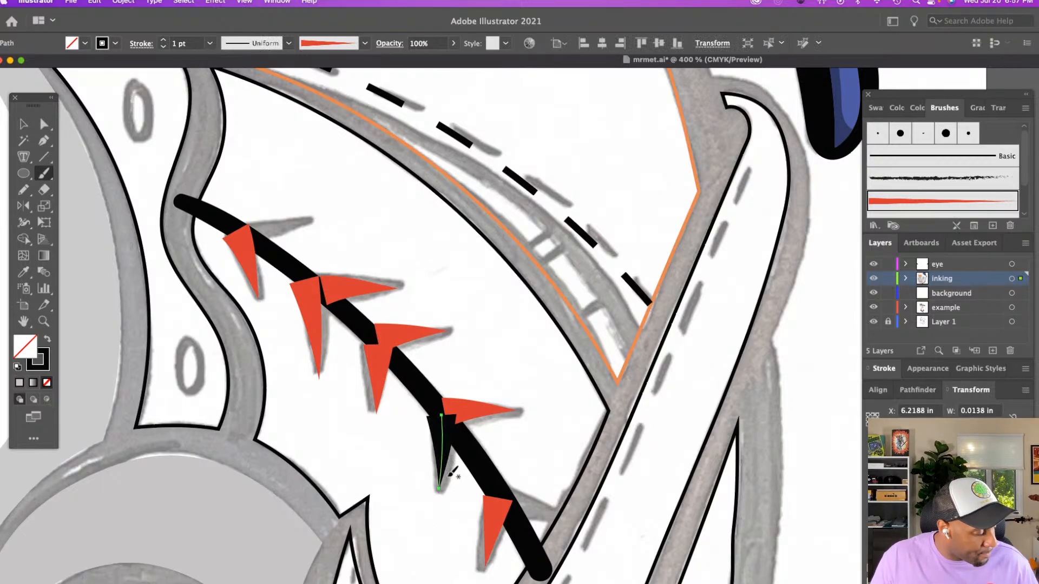
left_click(101, 44)
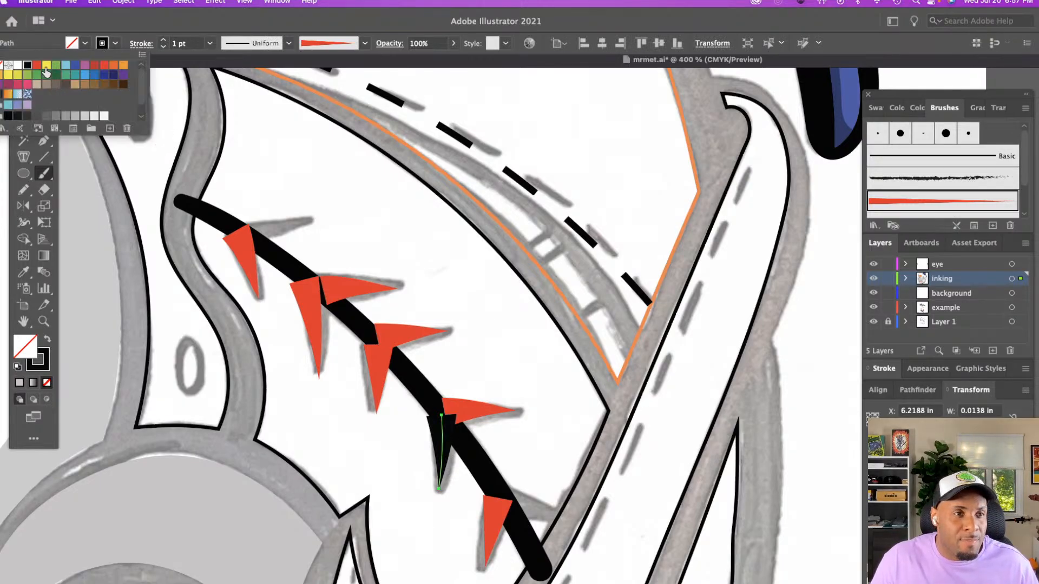
left_click(36, 64)
left_click(446, 288)
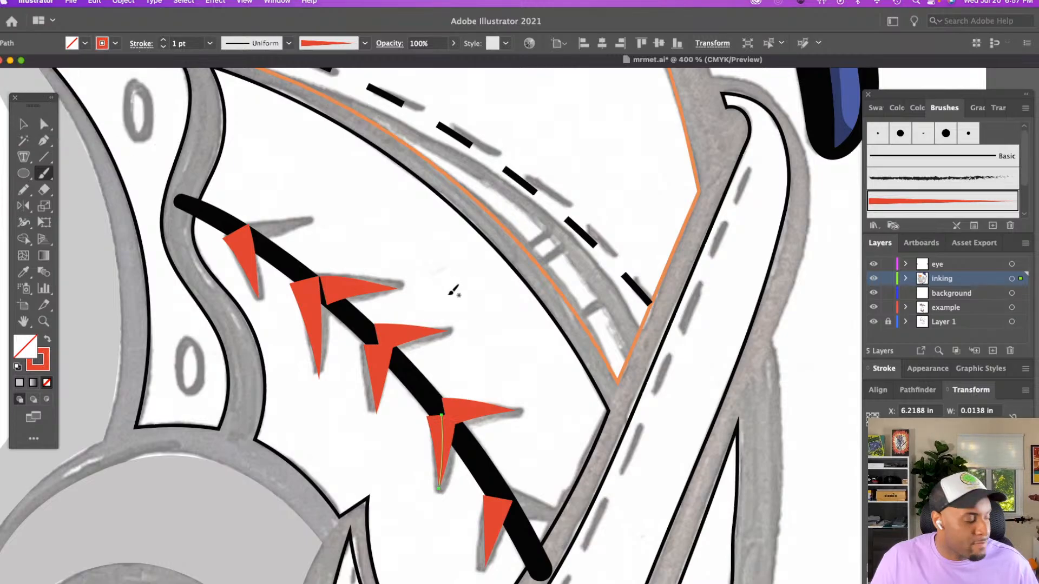
key("v")
left_click(453, 293)
Paint a red wedge-brush stitch over the lowest sketched stitch on the seam's upper side
scroll(443, 315, "down", 5)
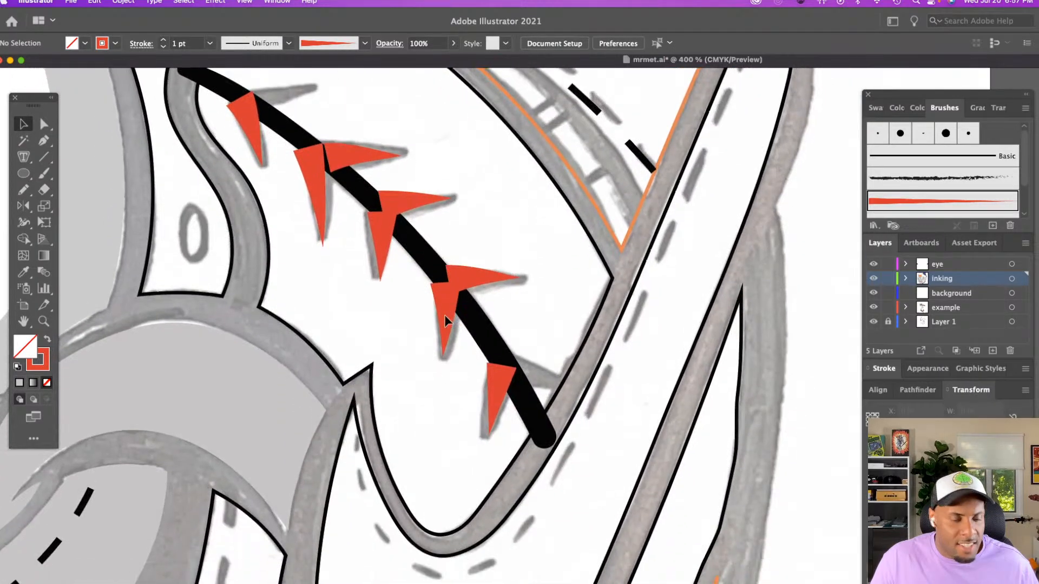
key("b")
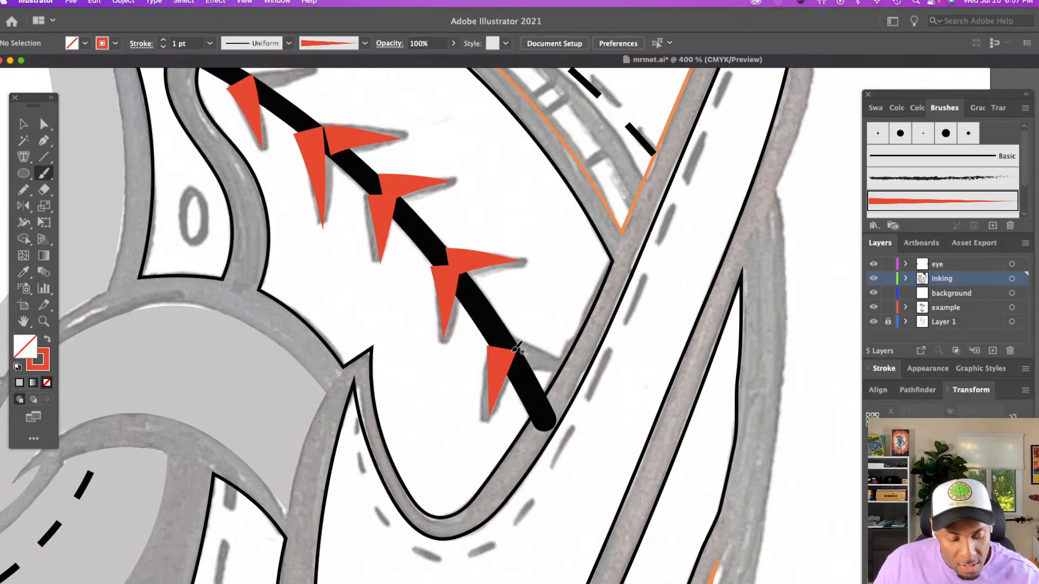
left_click_drag(577, 356, 574, 357)
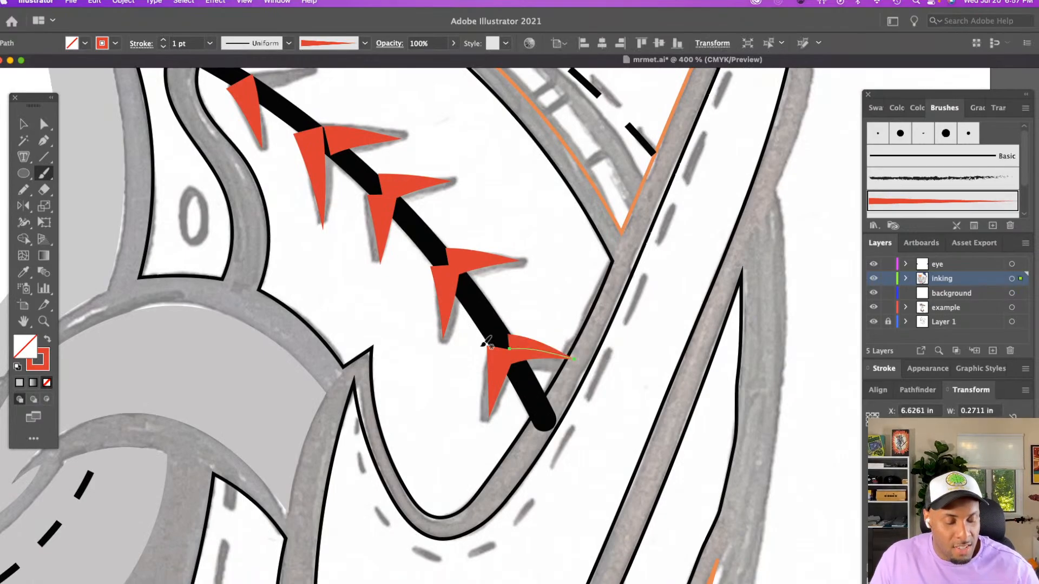
key("v")
left_click(499, 291)
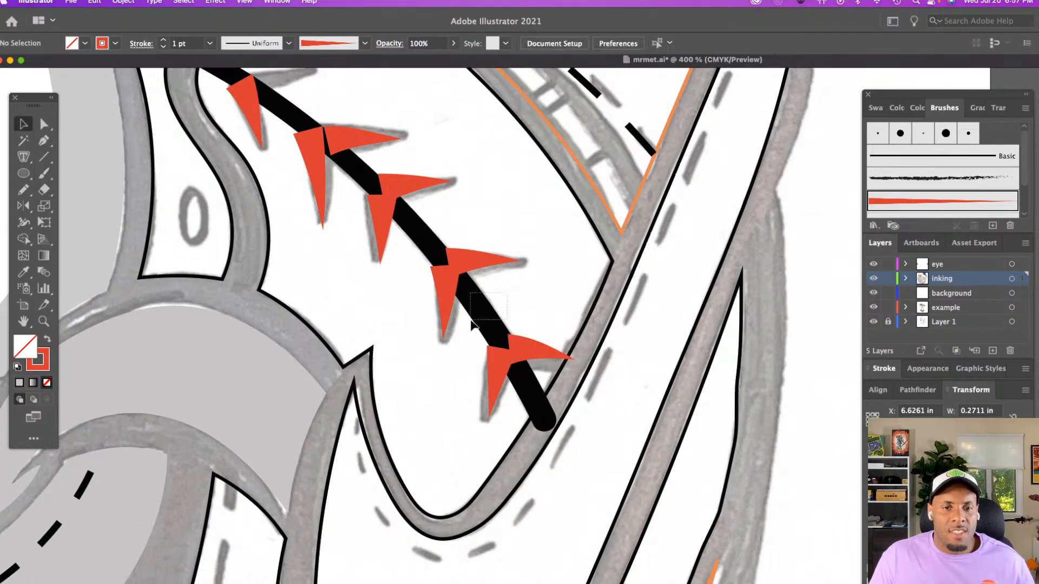
Colour the seam's thick black centre line red
left_click(481, 323)
left_click(101, 42)
left_click(41, 71)
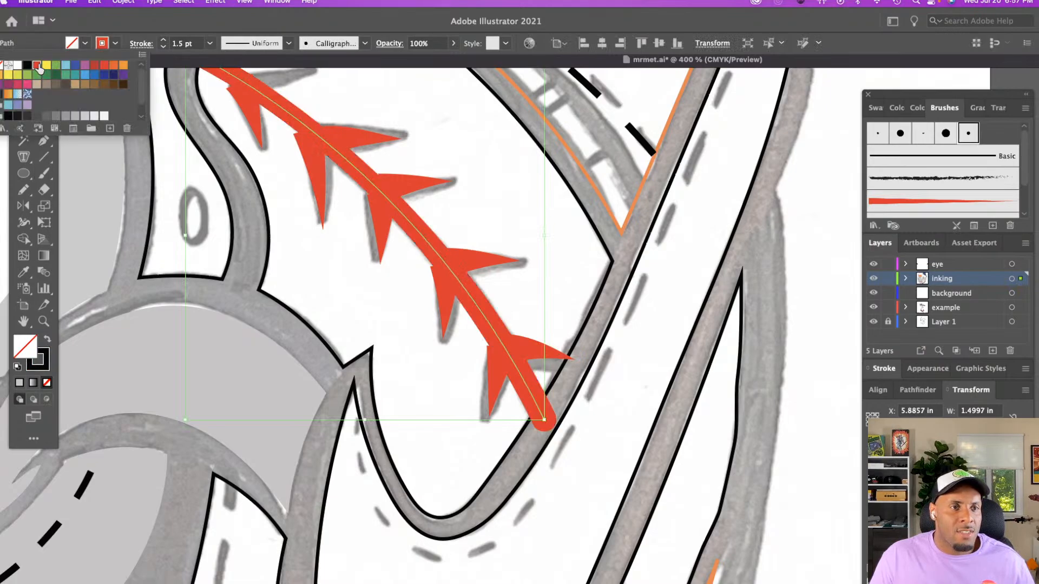
key("Escape")
left_click(499, 196)
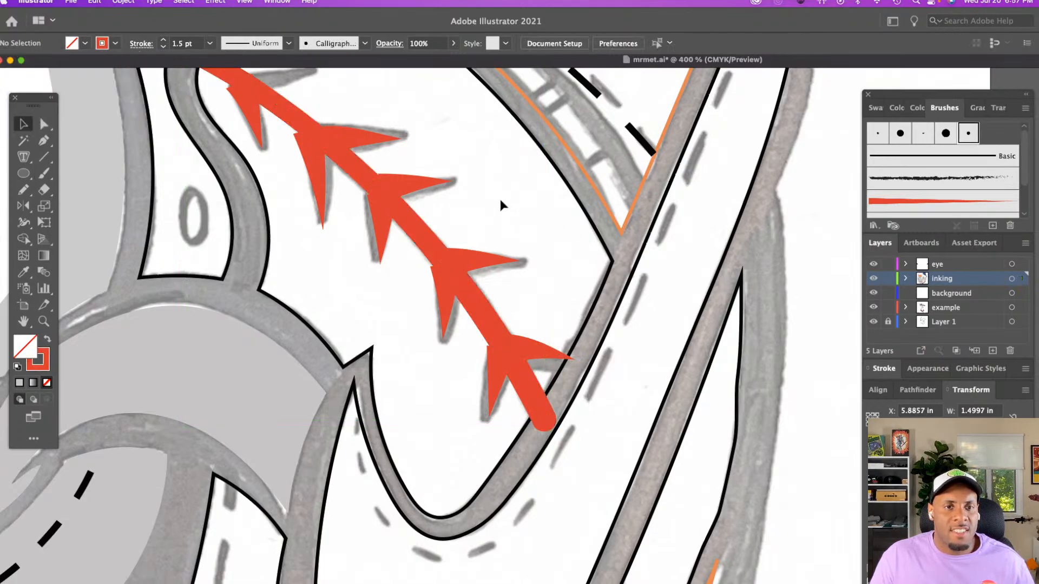
Examine the red seam line and its stitches against the rest of the character's face
left_click(378, 231)
key("z")
left_click(463, 275, "alt")
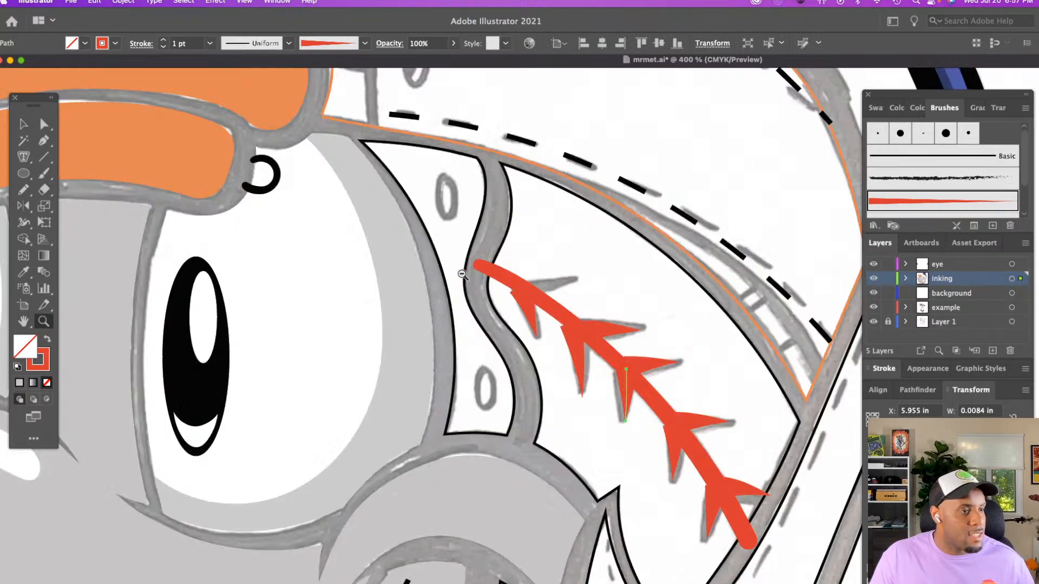
left_click(463, 275, "alt")
left_click(463, 274, "alt")
scroll(462, 275, "right", 10)
scroll(463, 274, "down", 5)
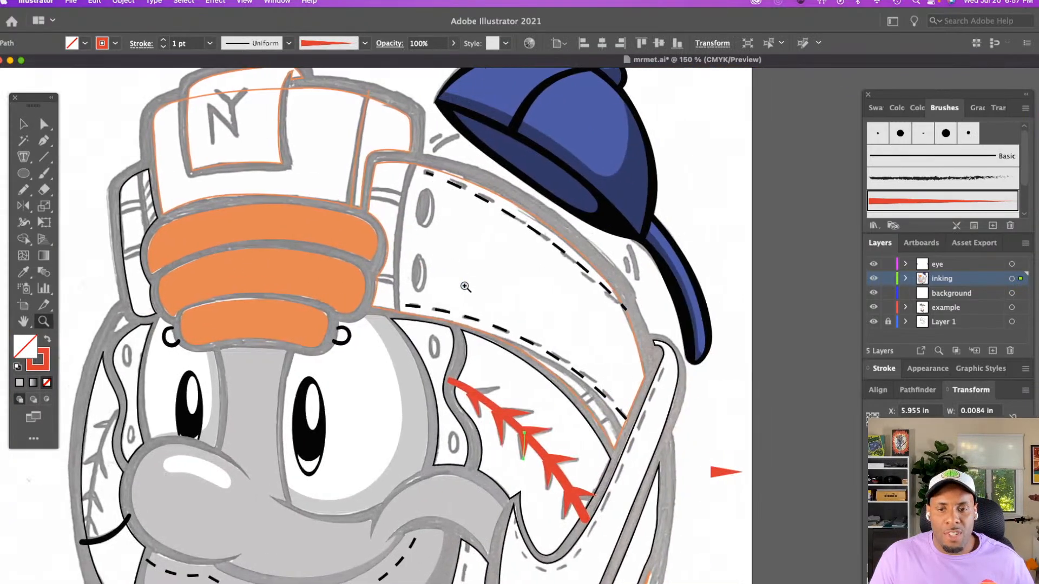
key("v")
left_click(535, 397)
scroll(529, 381, "down", 1)
scroll(530, 380, "down", 3)
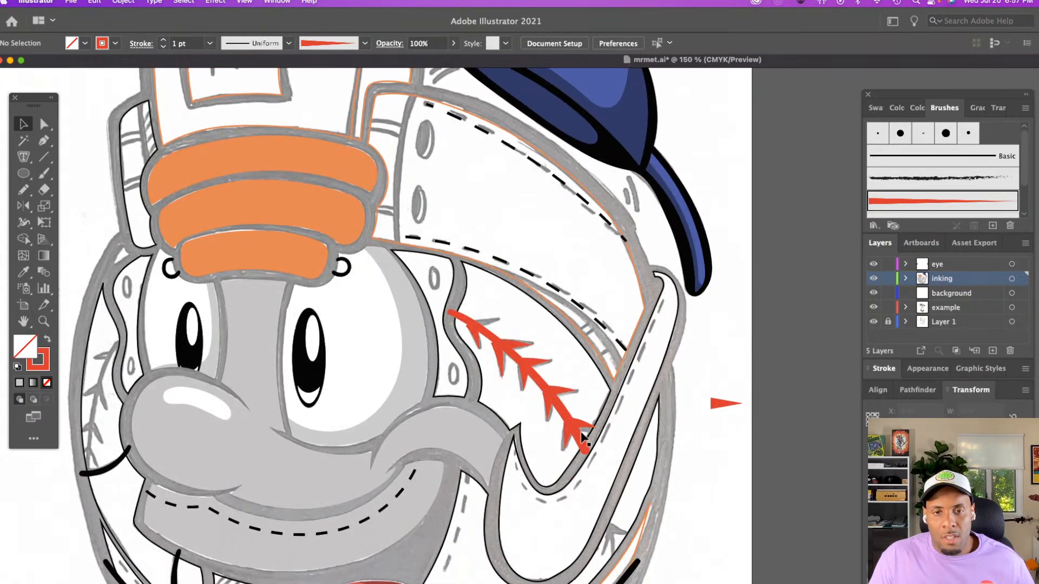
left_click(503, 360)
left_click(553, 337)
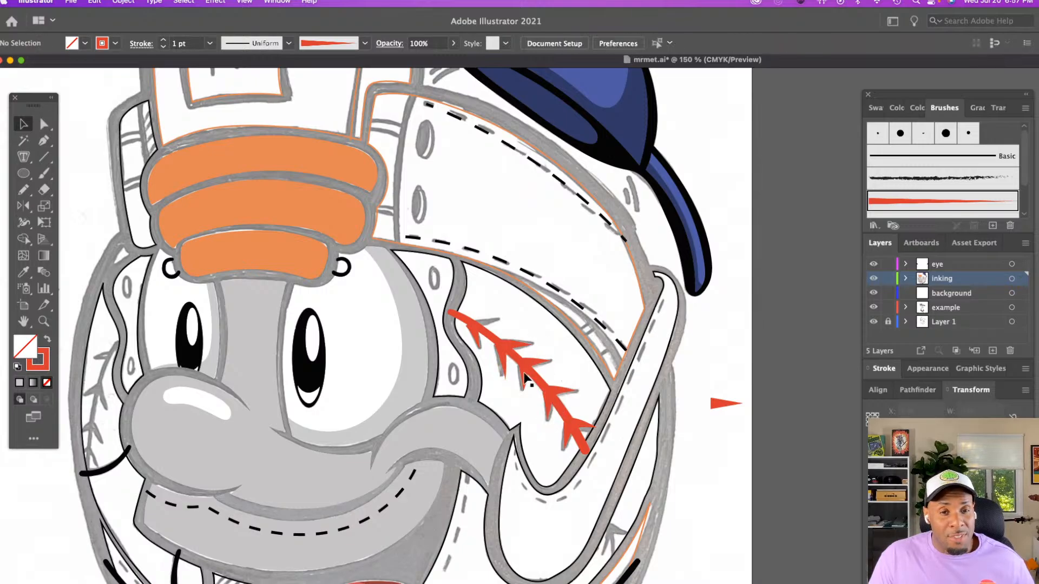
Rotate and reposition the seam's uppermost underside stitch to match the sketch, and paint a red wedge-brush stitch over the sketched stitch opposite it
key("z")
left_click(562, 325)
scroll(535, 363, "right", 5)
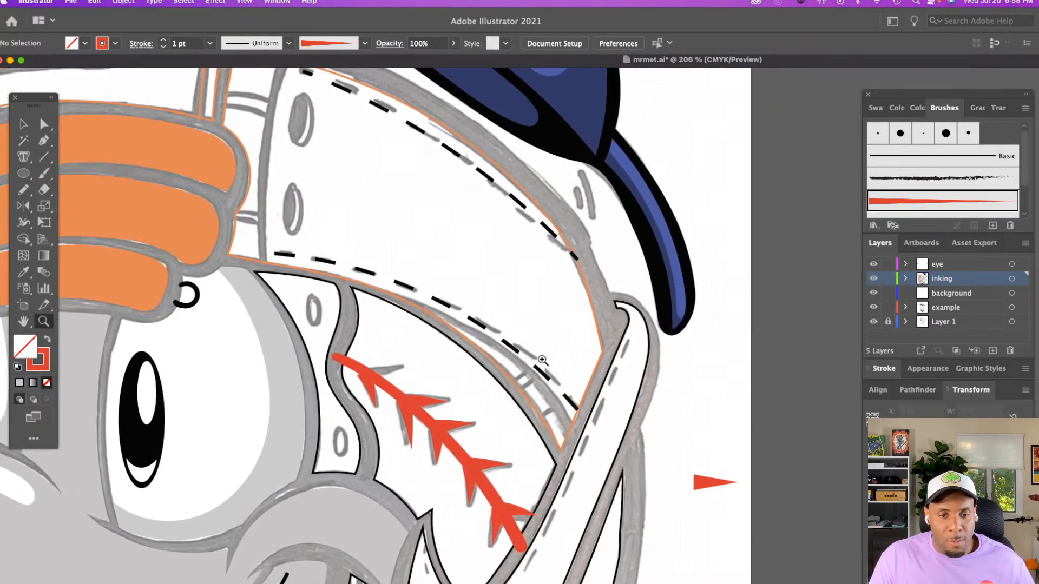
left_click(534, 363)
scroll(534, 362, "right", 3)
scroll(534, 362, "down", 1)
key("v")
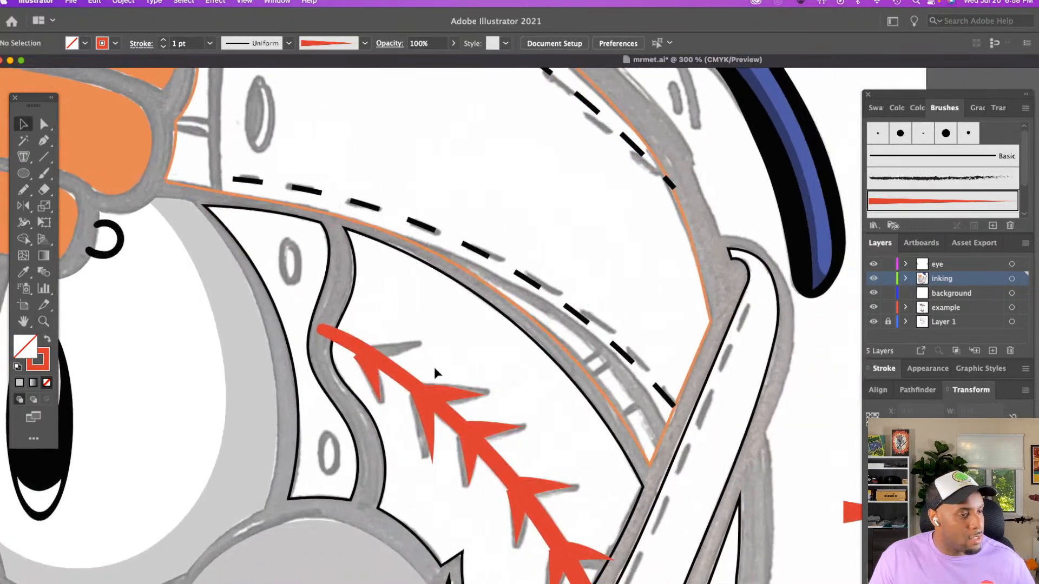
left_click(378, 379)
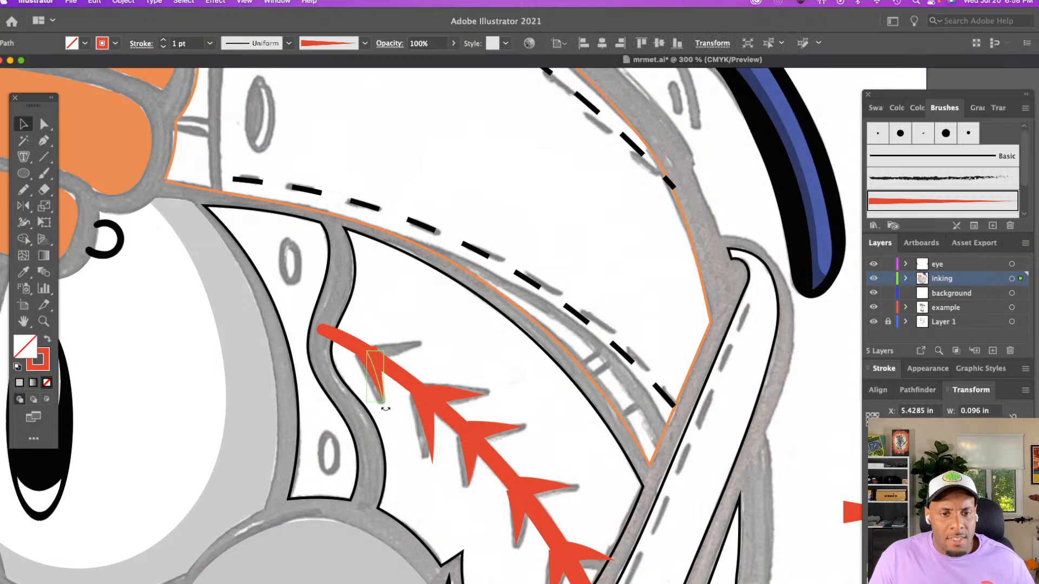
left_click_drag(385, 410, 382, 410)
left_click_drag(379, 371, 378, 375)
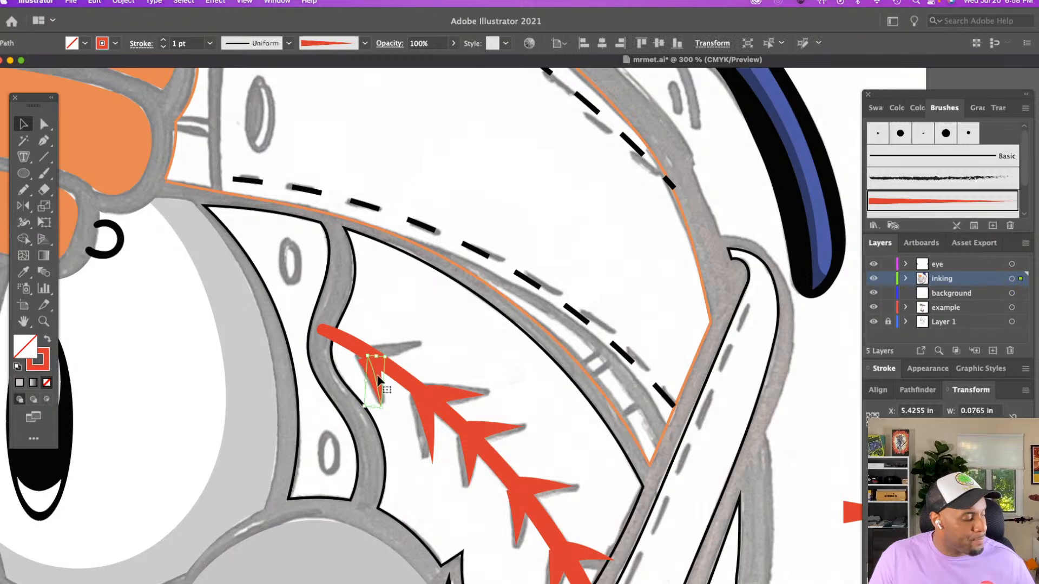
key("b")
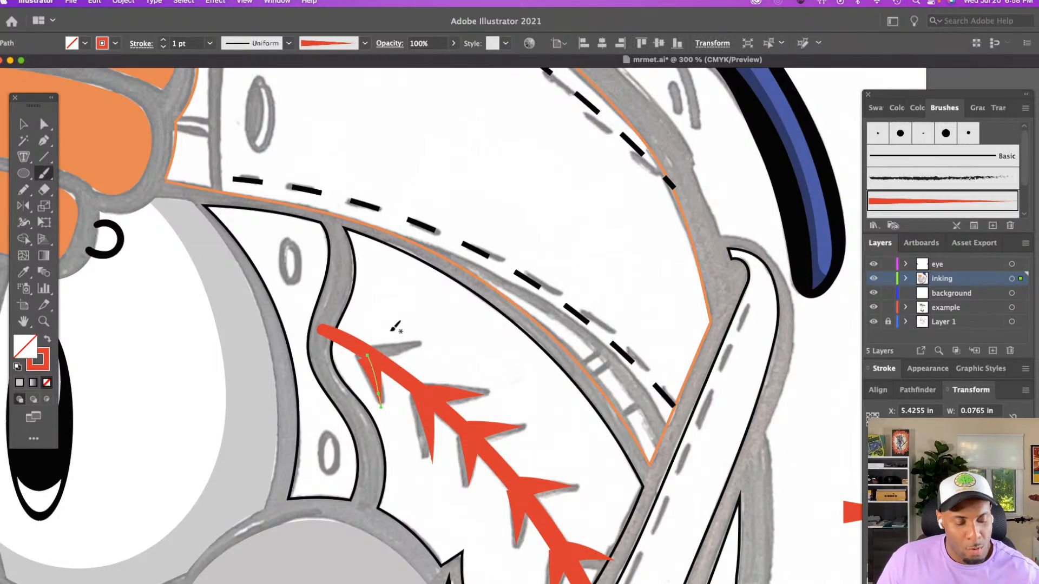
left_click_drag(416, 344, 427, 342)
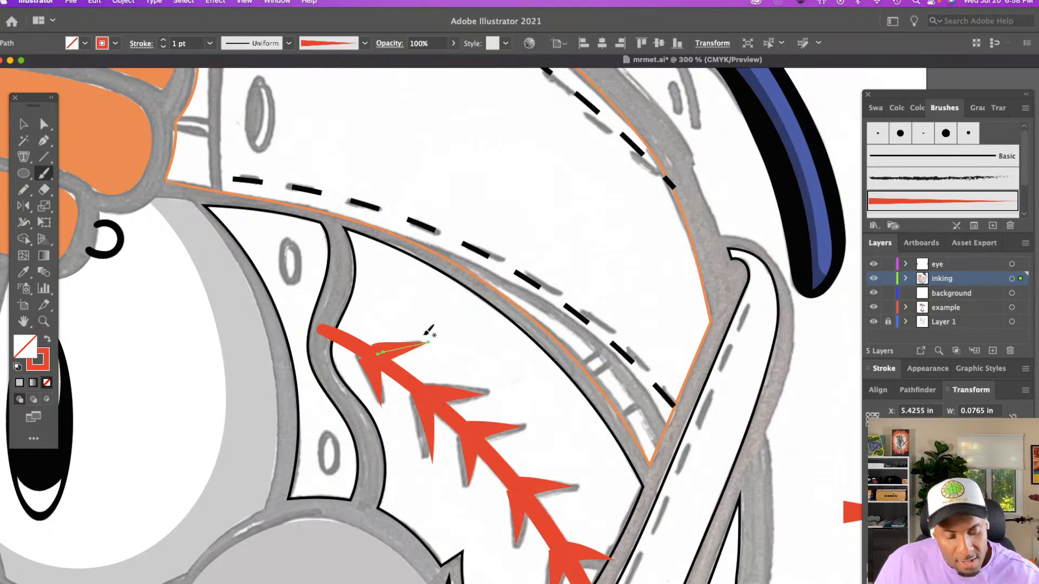
Examine the completed seam stitching on the whole character and the uninked details around the mouth and chin
key("z")
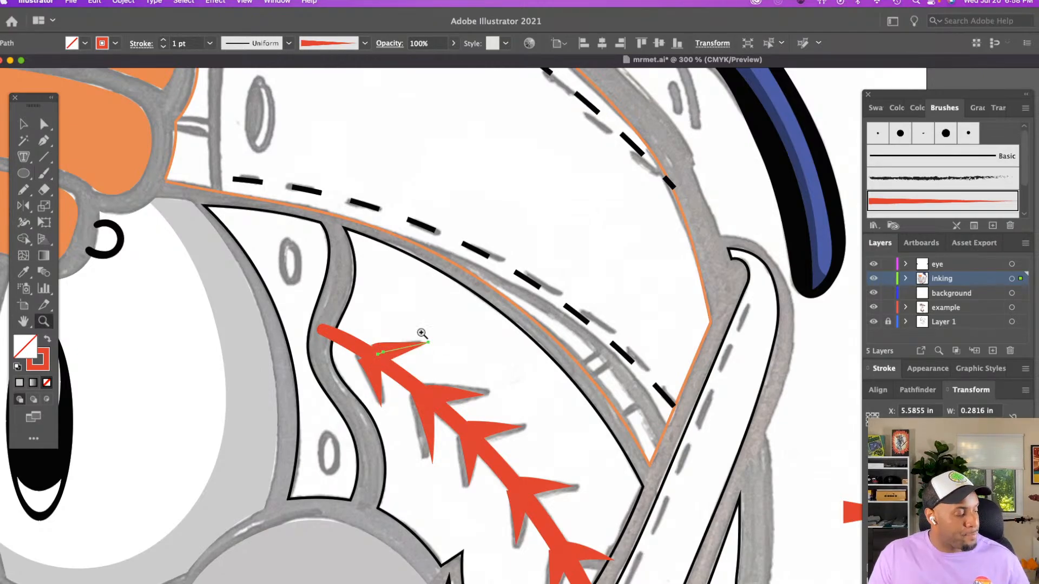
left_click(472, 354, "alt")
left_click(472, 355, "alt")
scroll(472, 354, "down", 4)
scroll(472, 355, "right", 4)
scroll(472, 354, "right", 3)
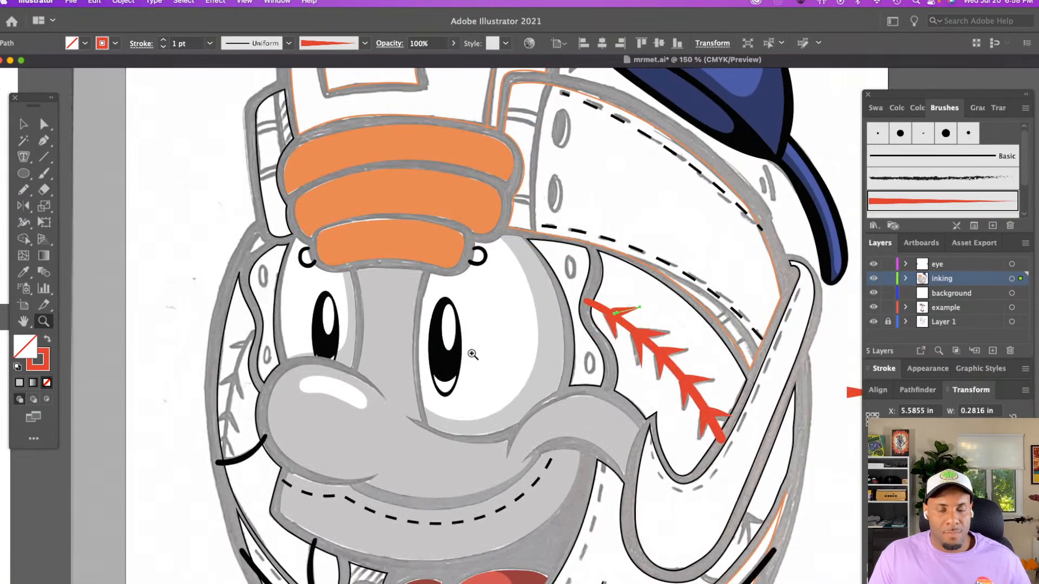
left_click(471, 352, "alt")
scroll(596, 369, "down", 4)
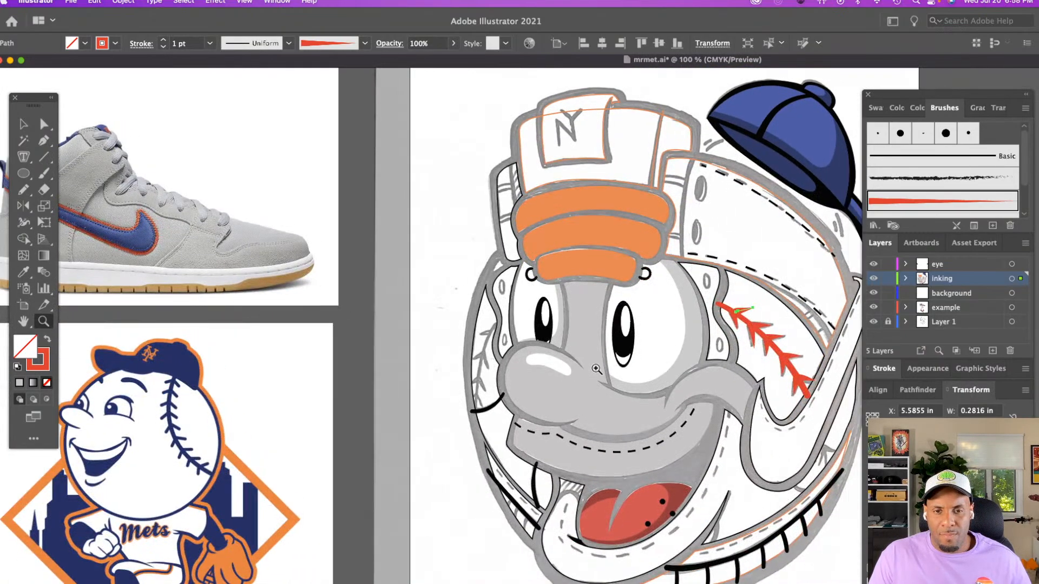
scroll(596, 369, "right", 4)
scroll(596, 369, "right", 1)
key("v")
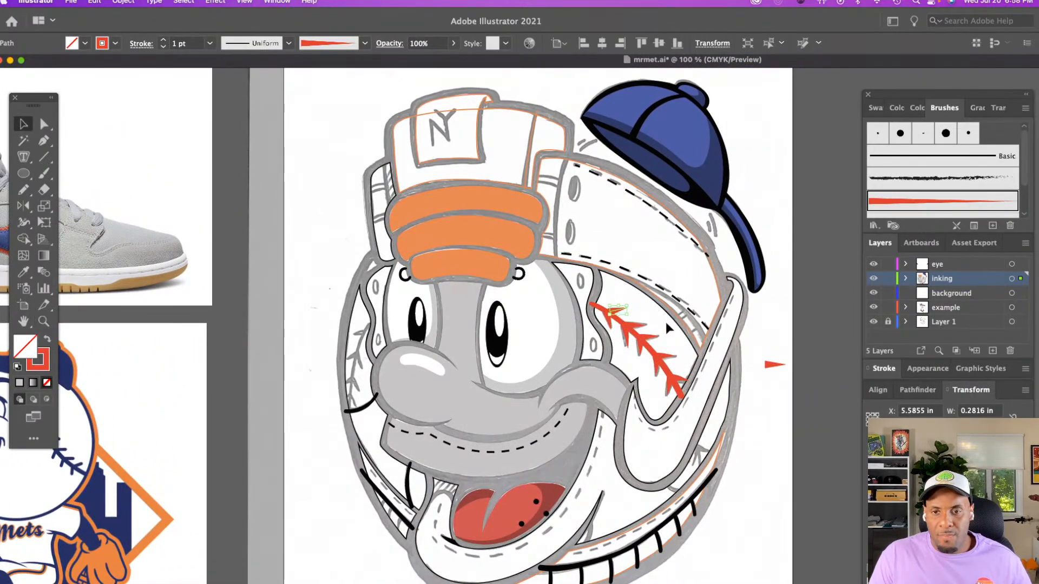
left_click(668, 321)
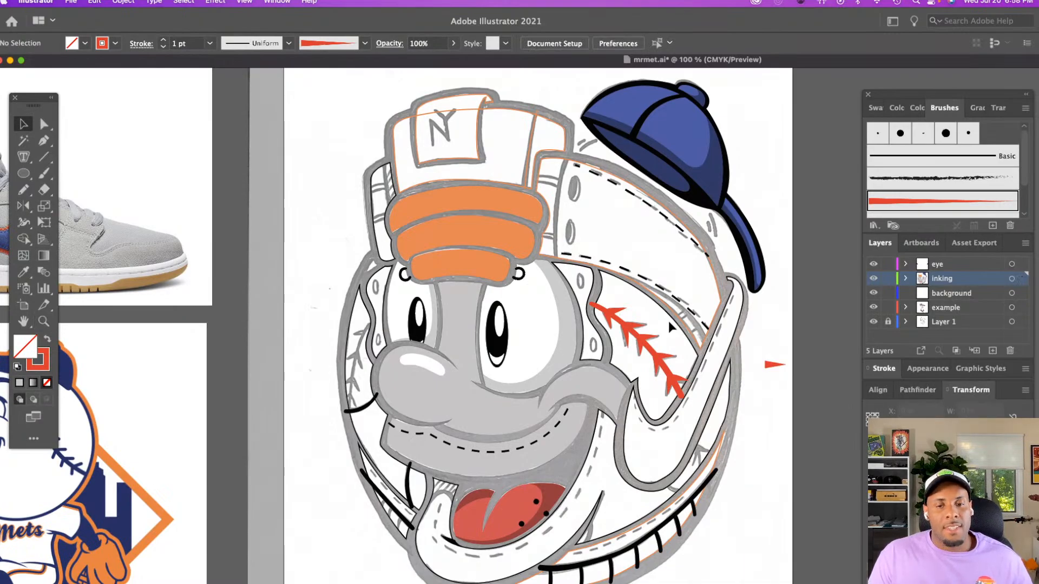
scroll(647, 411, "down", 5)
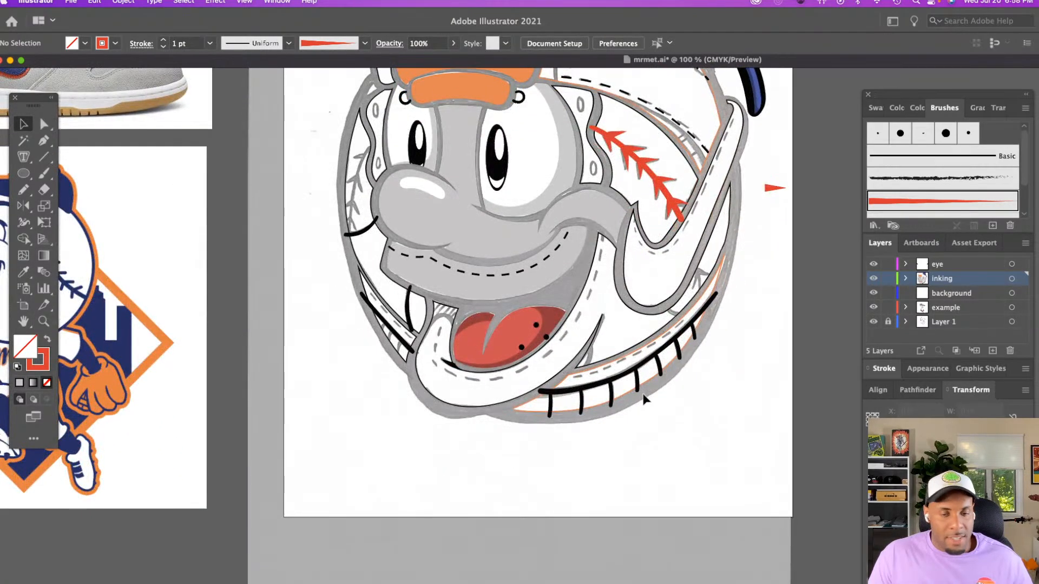
key("z")
left_click(633, 350)
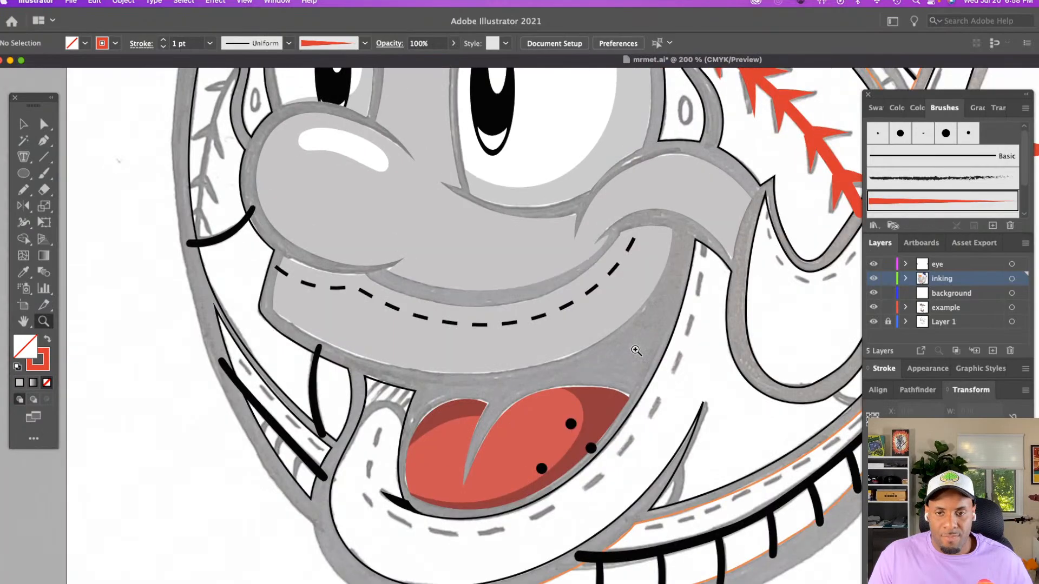
scroll(638, 350, "down", 1)
key("b")
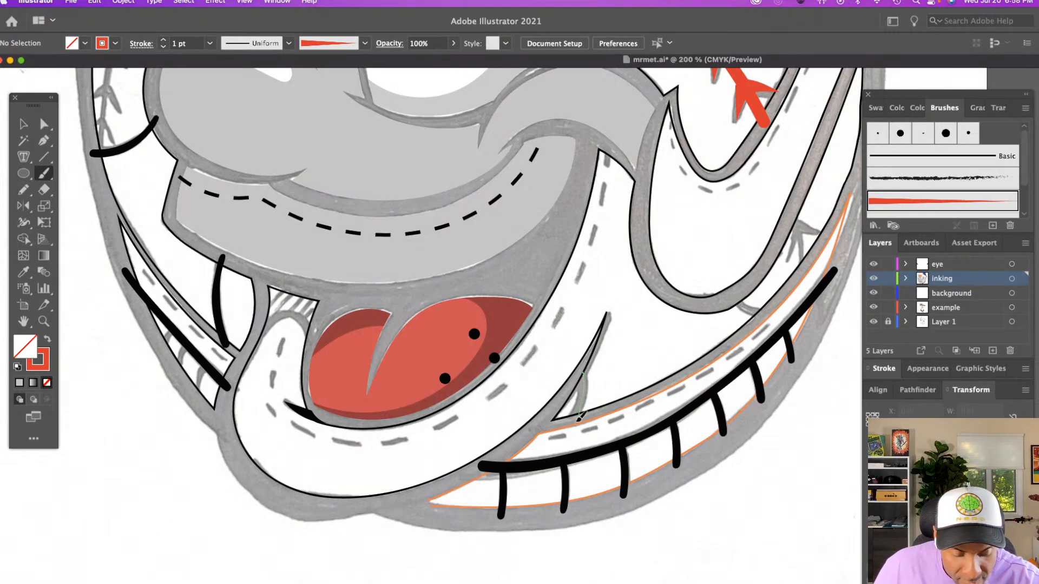
left_click_drag(584, 374, 579, 416)
key("super+z")
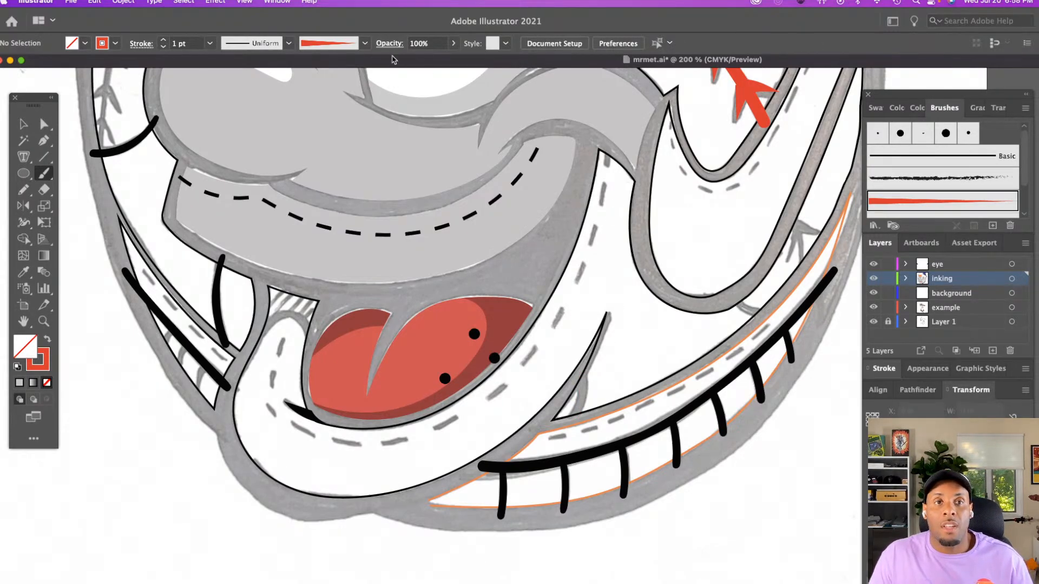
Ink the short crease inside the pointed gap beside the chin and the short line below the side loop with a 1 pt black calligraphic brush
left_click(346, 46)
scroll(292, 119, "up", 2)
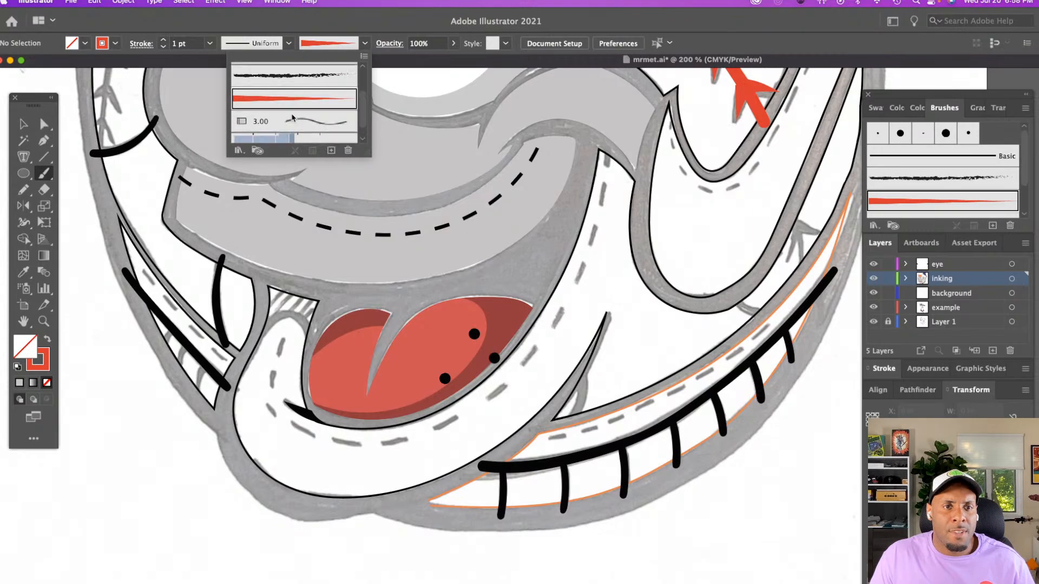
left_click(334, 75)
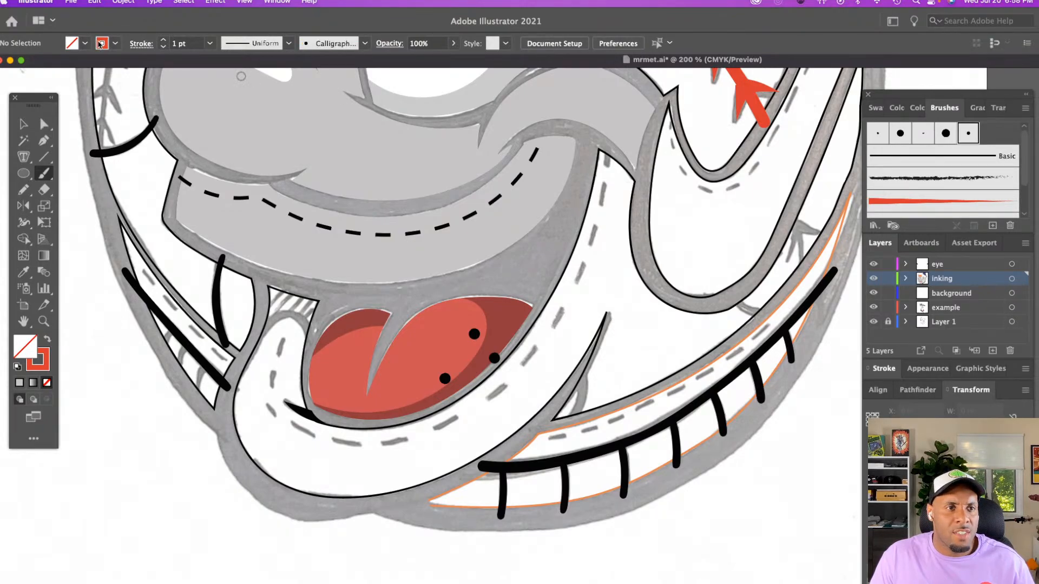
left_click(101, 43)
left_click(26, 65)
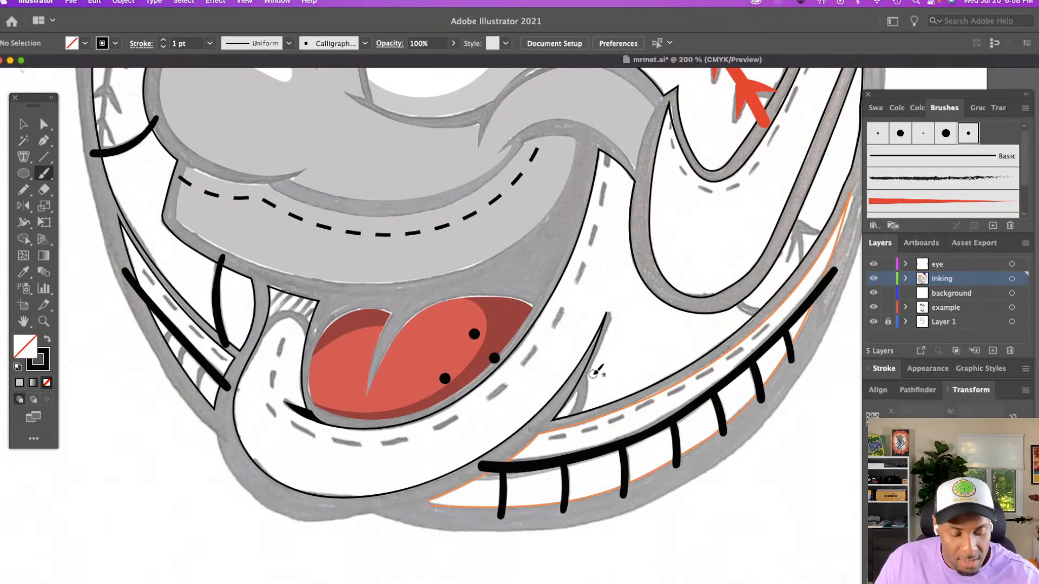
left_click_drag(581, 369, 583, 409)
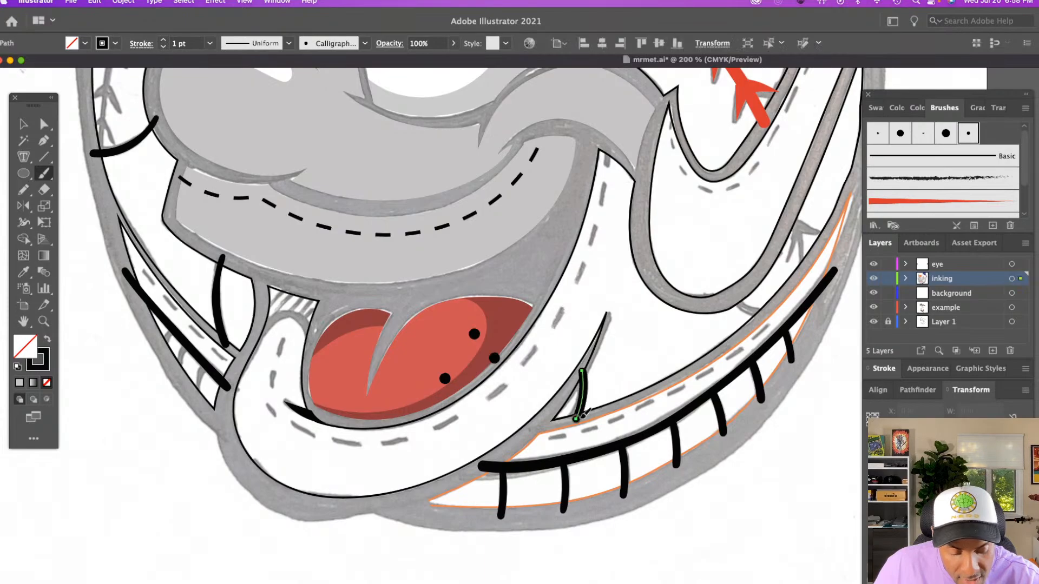
scroll(583, 408, "right", 5)
left_click_drag(630, 305, 660, 311)
Look over the inked face from the chin up to the orange panels and the NY tongue label
key("z")
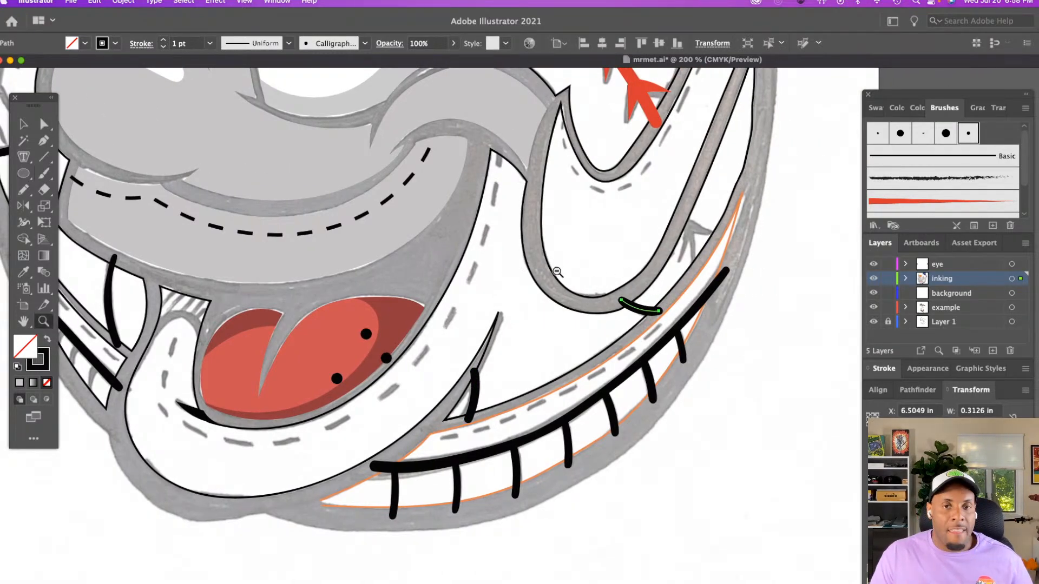
left_click(558, 271, "alt")
scroll(505, 262, "down", 1)
scroll(506, 261, "left", 2)
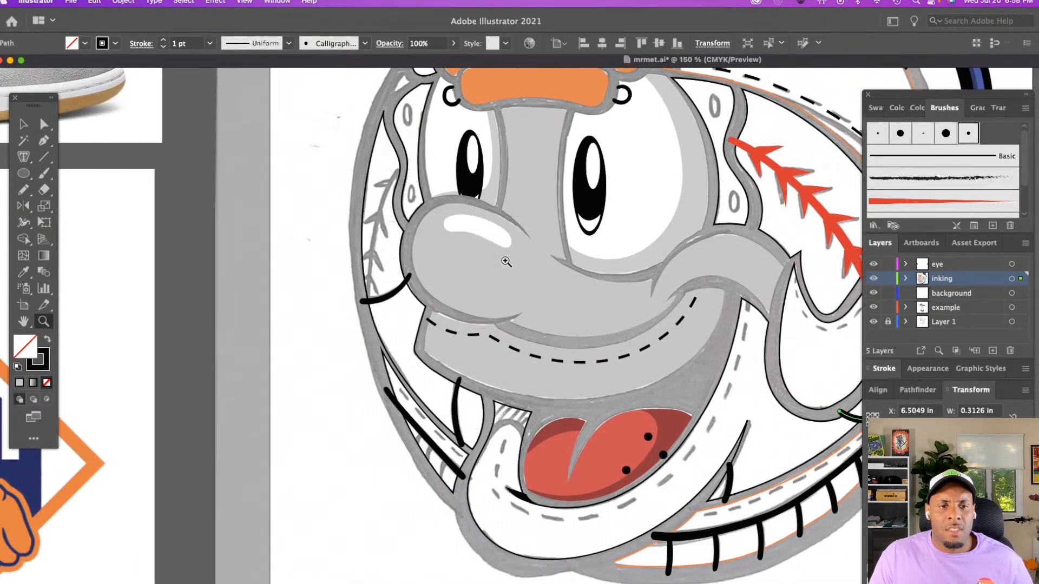
scroll(504, 262, "up", 5)
scroll(503, 261, "up", 2)
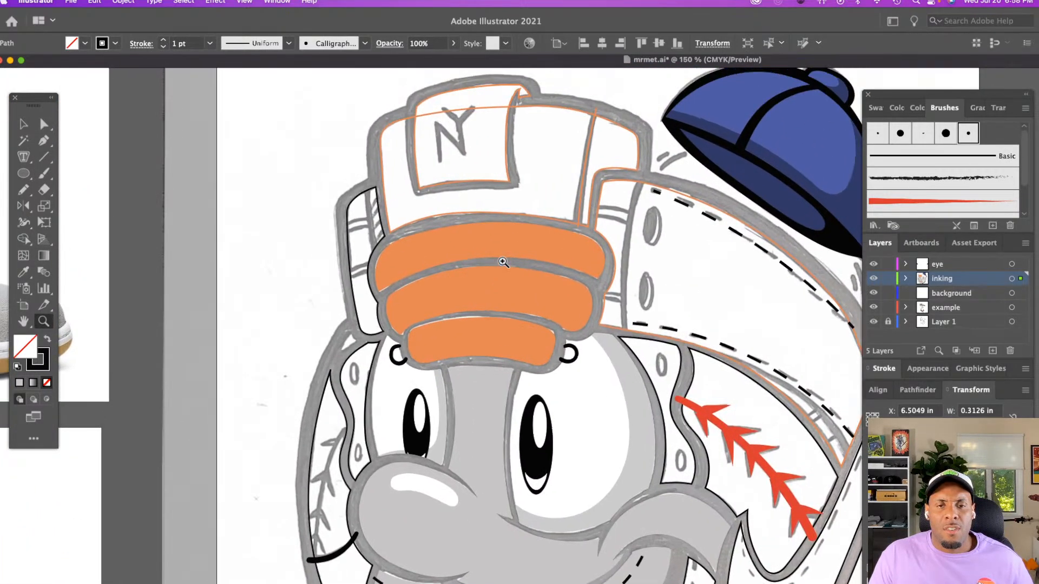
Reshape the upper edge of the lowest orange panel by adjusting its top anchor's handle so the curve follows the sketched outline
left_click(572, 275)
scroll(572, 275, "down", 5)
left_click(571, 271)
scroll(572, 270, "right", 5)
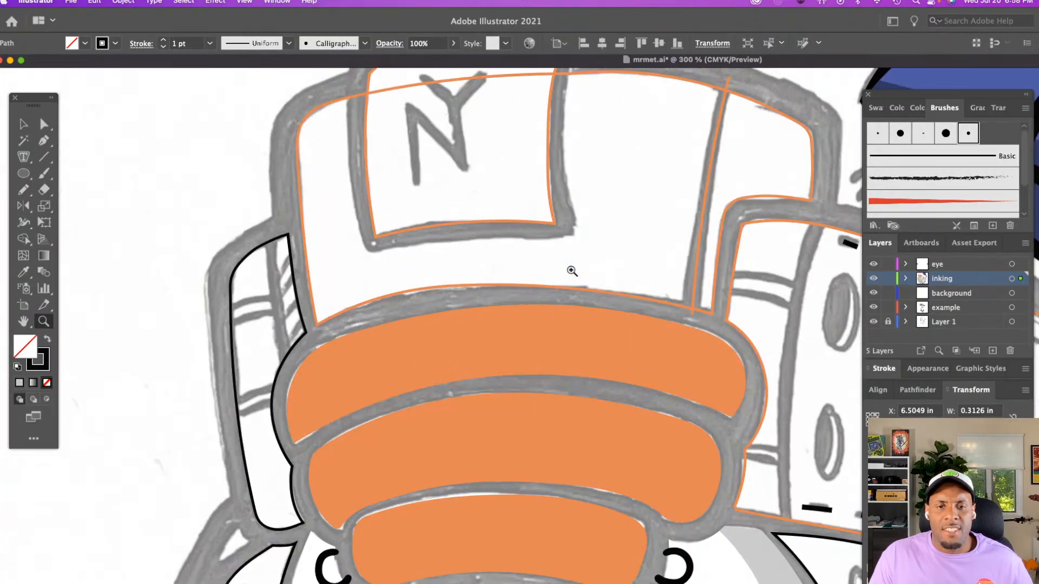
scroll(572, 271, "down", 8)
left_click(571, 270)
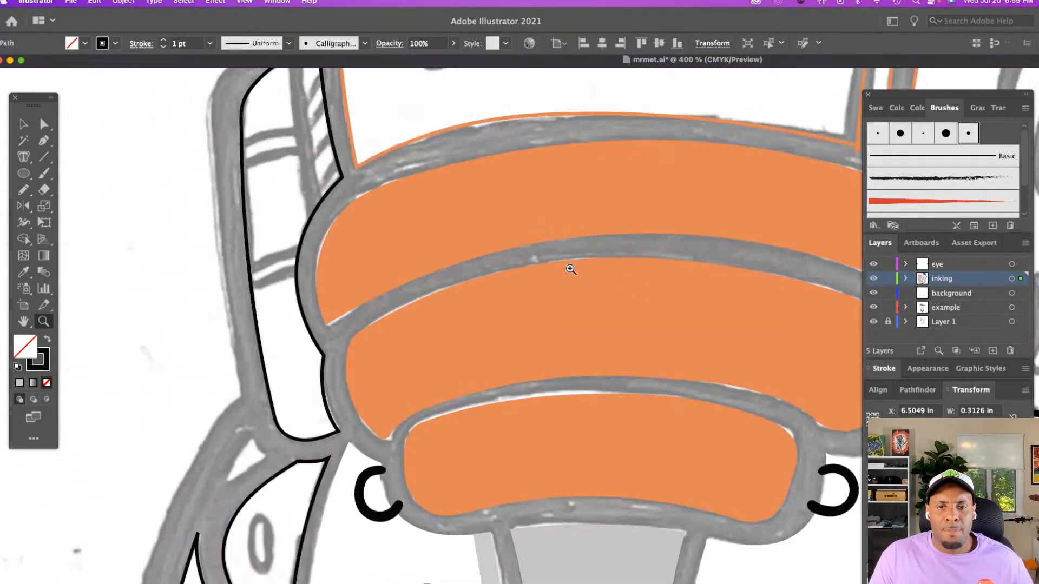
scroll(570, 269, "right", 4)
scroll(570, 268, "down", 3)
key("a")
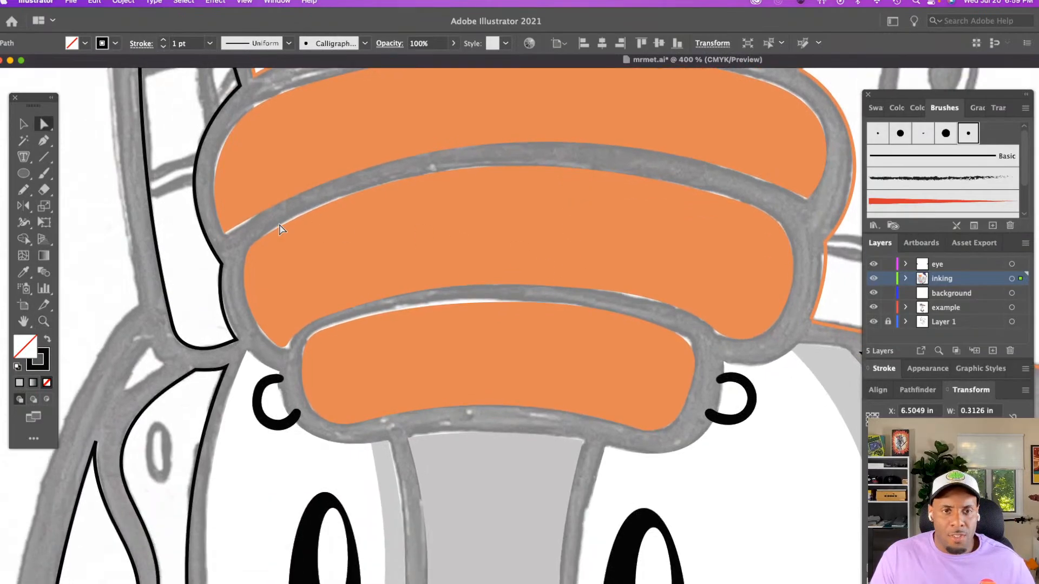
left_click(131, 226)
left_click(483, 320)
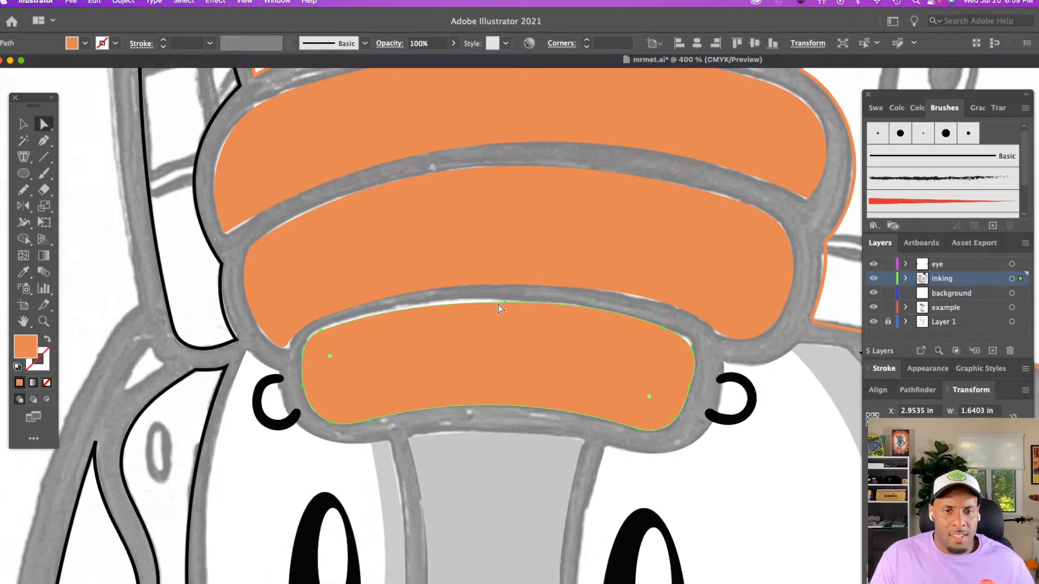
left_click(504, 300)
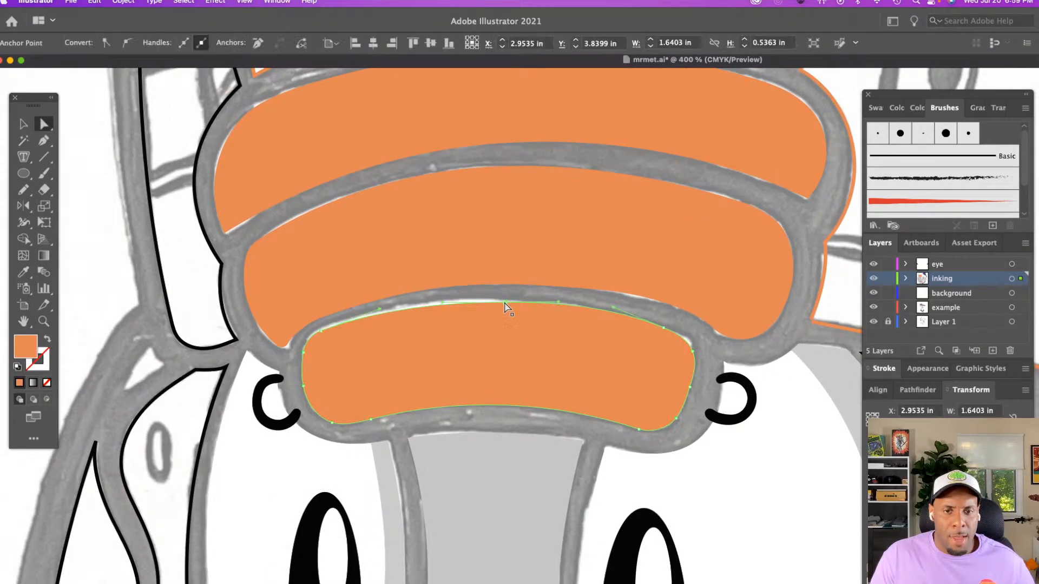
left_click(559, 302)
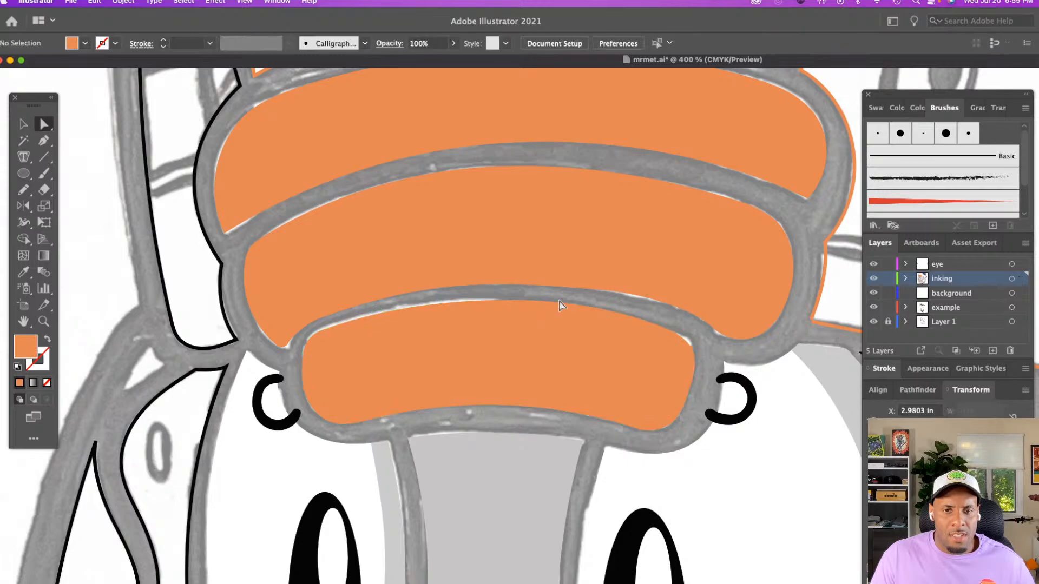
left_click(527, 307)
left_click(504, 299)
left_click_drag(441, 303, 414, 297)
left_click(108, 274)
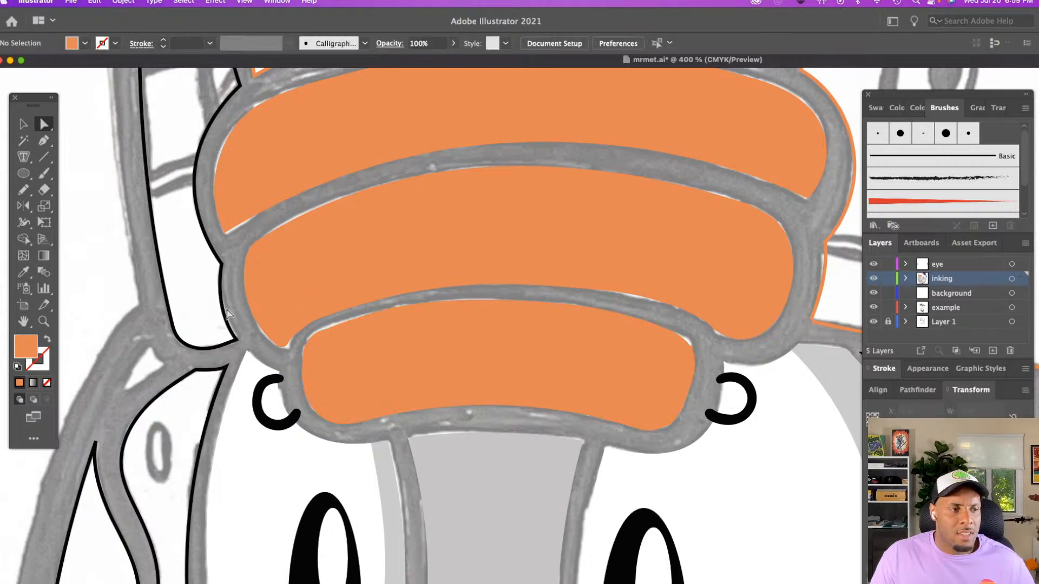
Draw a closed freehand shadow outline with the Pencil tool along the lower and right edges of the lowest orange panel
key("n")
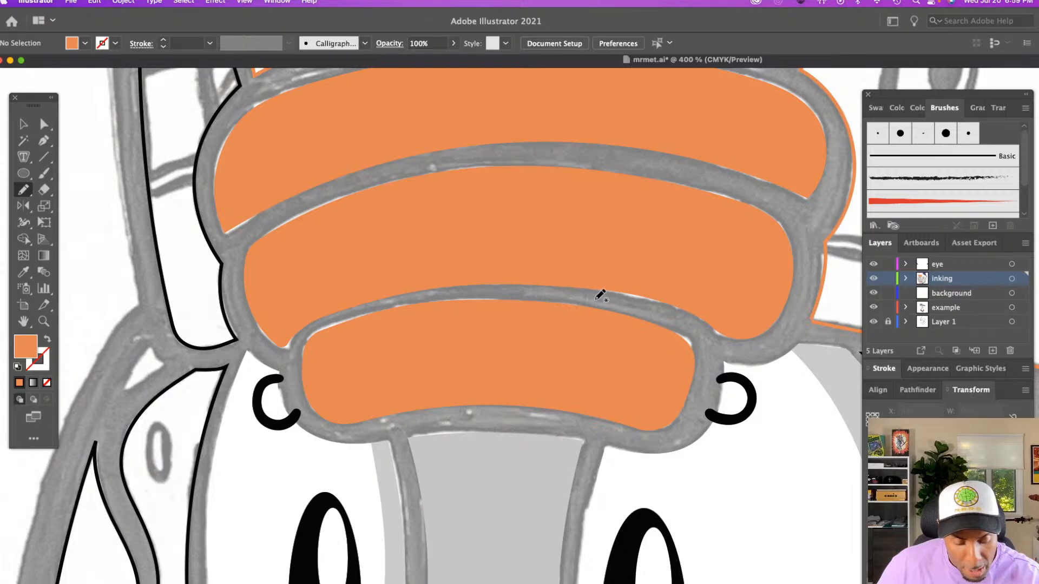
mouse_move(596, 298)
left_mouse_down()
mouse_move(612, 325)
mouse_move(613, 355)
mouse_move(594, 378)
mouse_move(417, 384)
mouse_move(345, 401)
mouse_move(321, 400)
mouse_move(298, 378)
left_mouse_up()
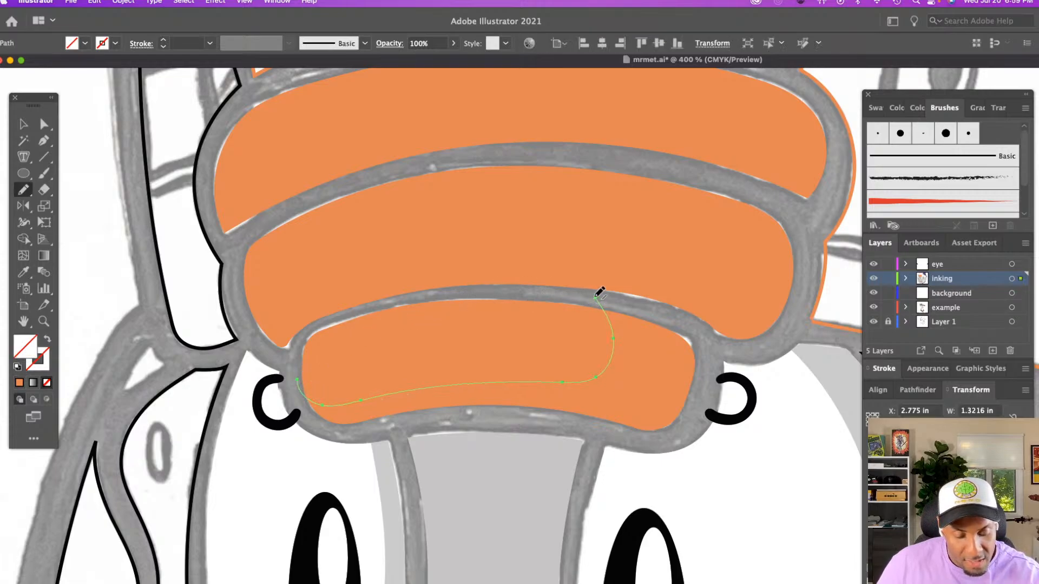
mouse_move(596, 297)
left_mouse_down()
mouse_move(707, 342)
mouse_move(681, 426)
mouse_move(645, 445)
left_mouse_up()
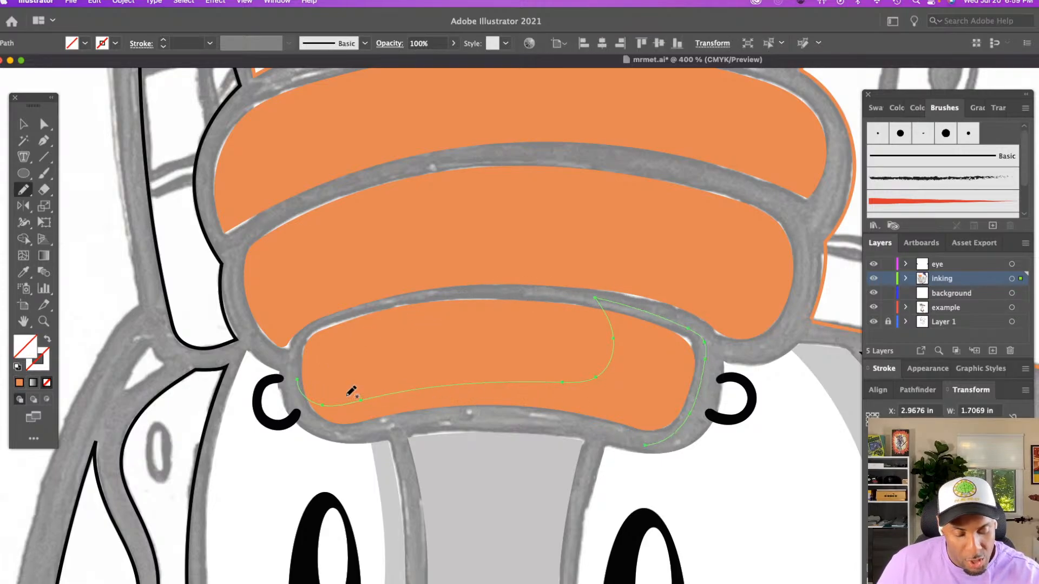
left_click_drag(298, 379, 332, 423)
mouse_move(456, 415)
left_mouse_down()
mouse_move(534, 418)
mouse_move(646, 436)
left_mouse_up()
Sample the panel's orange for the shadow shape, and recolour the shadow with the next darker brown-orange harmony colour from the Color Guide
key("i")
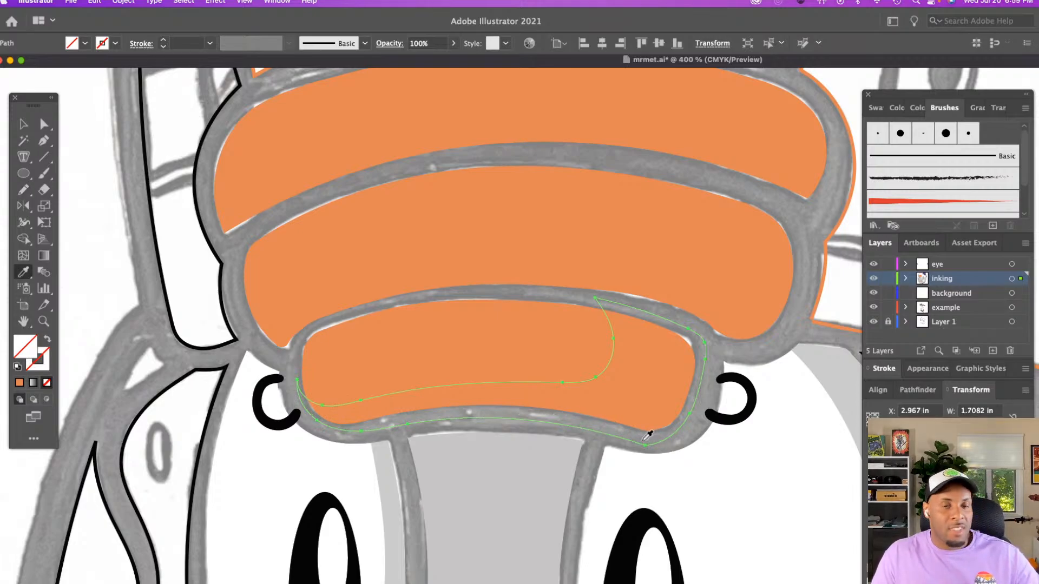
left_click(630, 384)
left_click(892, 109)
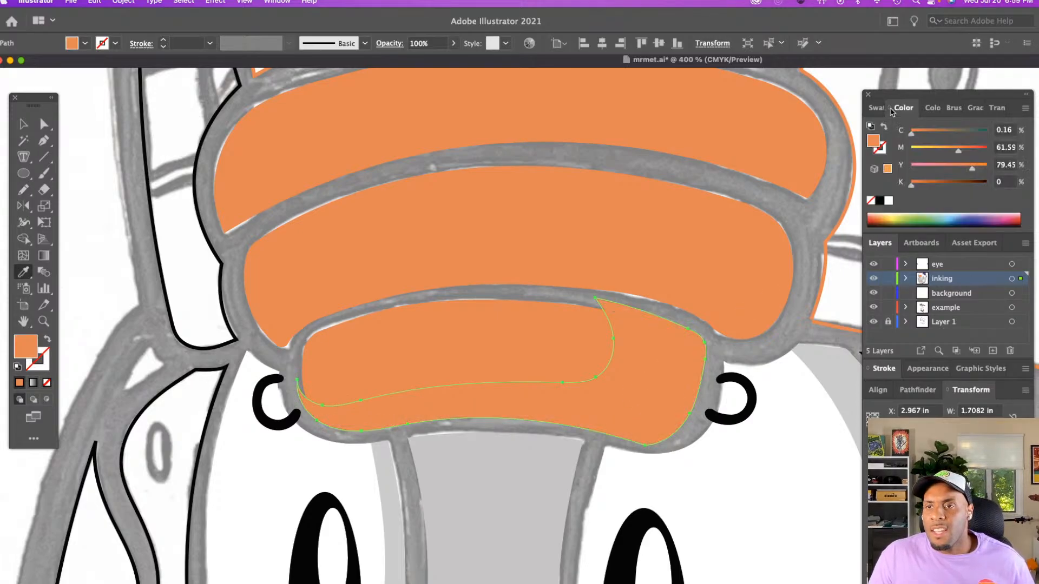
left_click(931, 108)
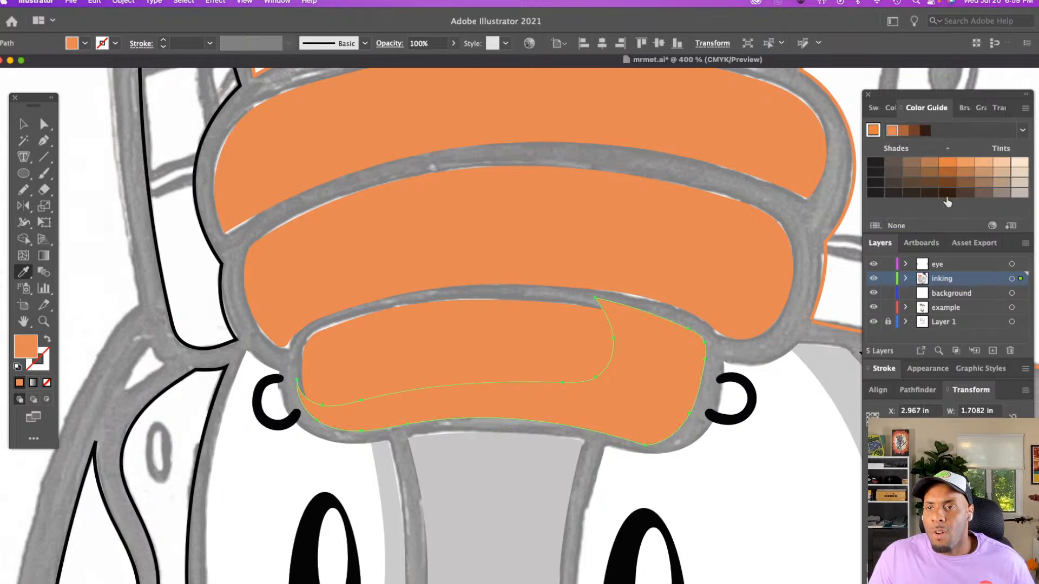
left_click(907, 133)
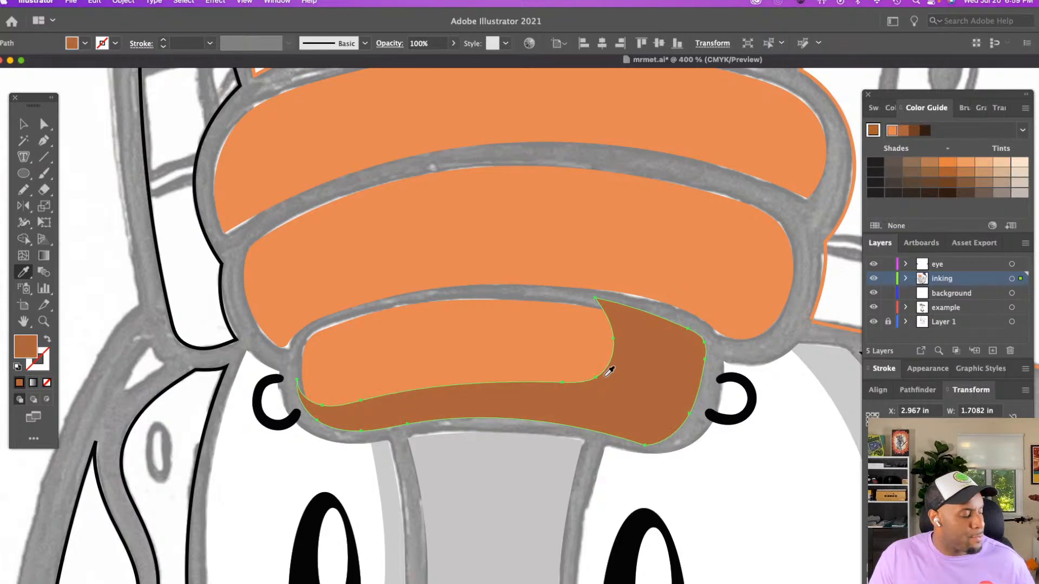
Duplicate the lowest orange panel in place, isolate the copy, and move the cut shadow shape behind it
key("v")
left_click(563, 297)
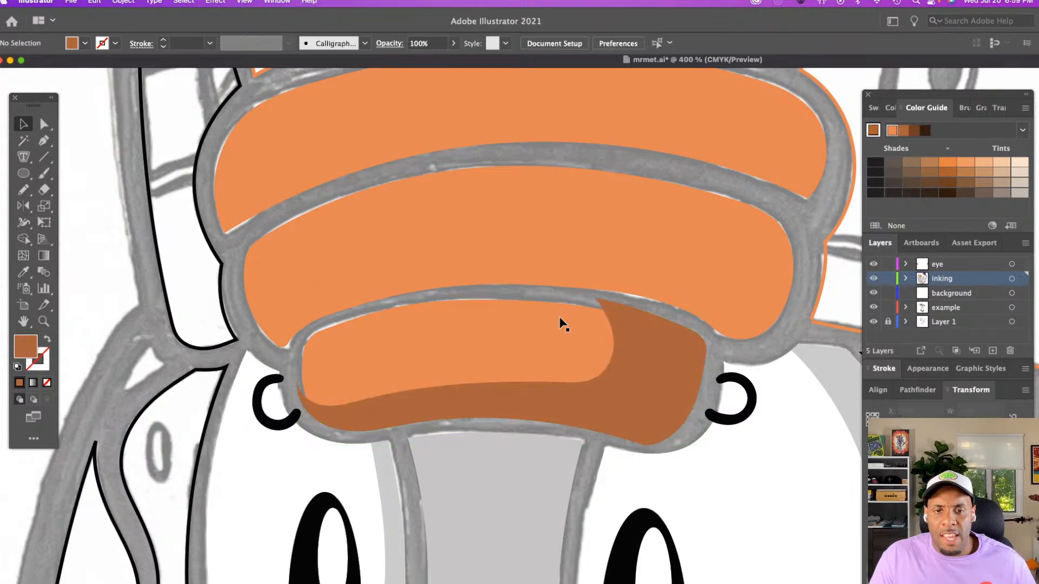
left_click(560, 320)
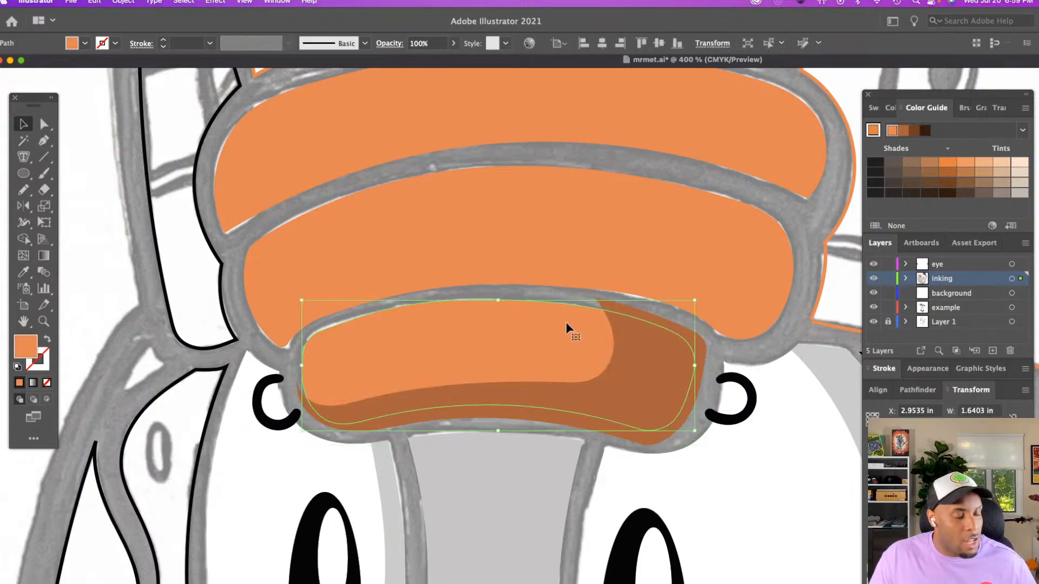
left_click(676, 370)
key("Delete")
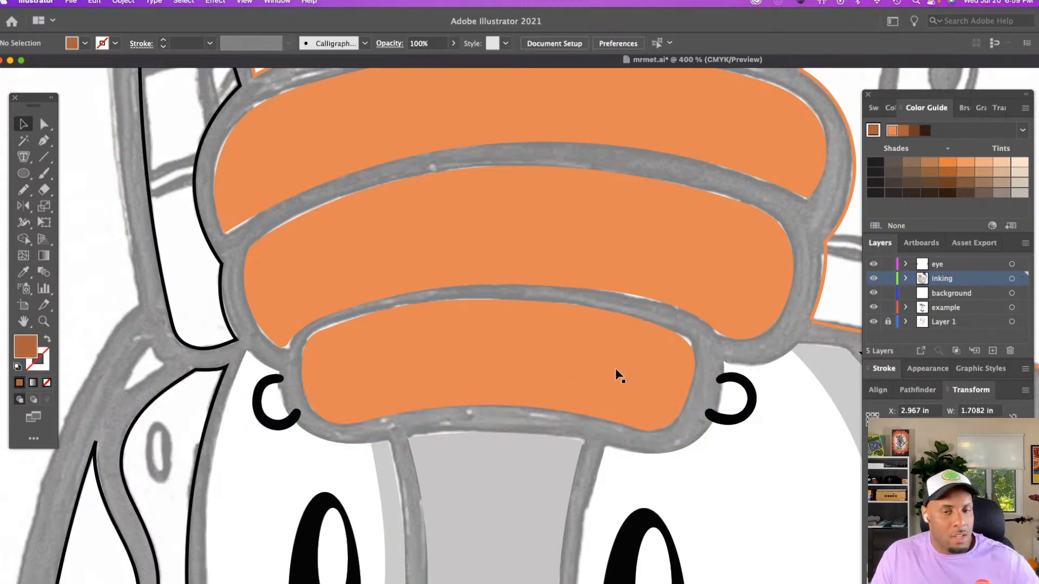
left_click(615, 368)
double_click(615, 368)
key("super+f")
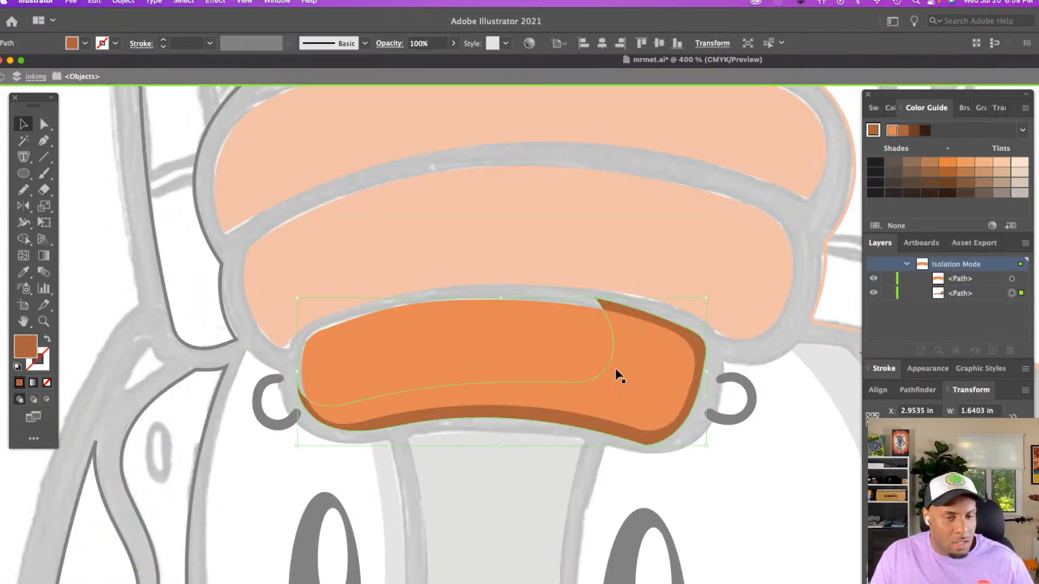
Make a clipping mask from the duplicated lowest panel and its shadow, and exit isolation mode
left_click(585, 349, "shift")
right_click(586, 350)
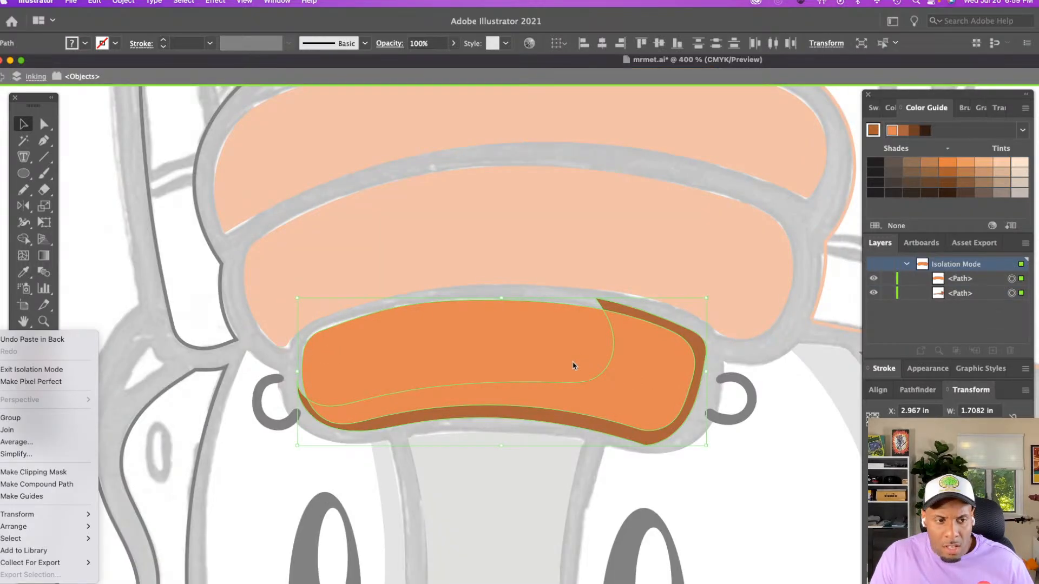
left_click(44, 472)
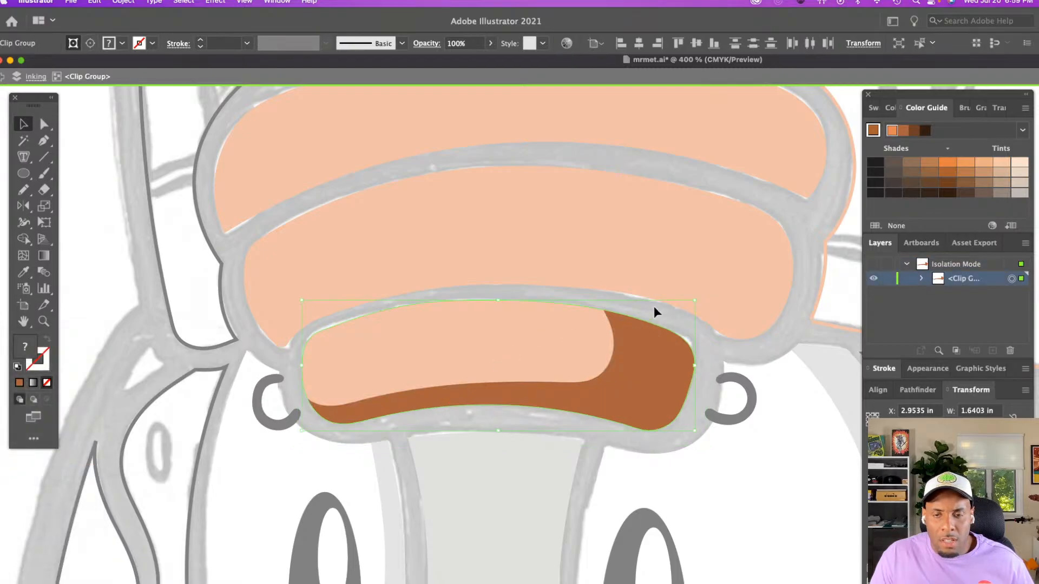
double_click(676, 318)
Draw a closed freehand shadow along the middle orange panel's lower and right edges and fill it with the lowest panel's sampled brown-orange
scroll(676, 318, "up", 1)
scroll(676, 318, "right", 1)
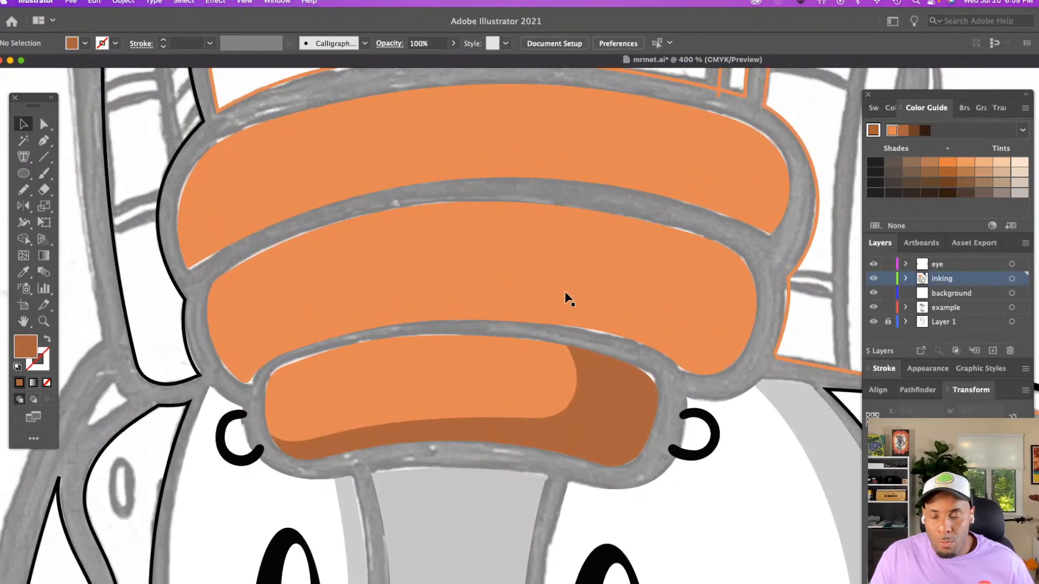
key("n")
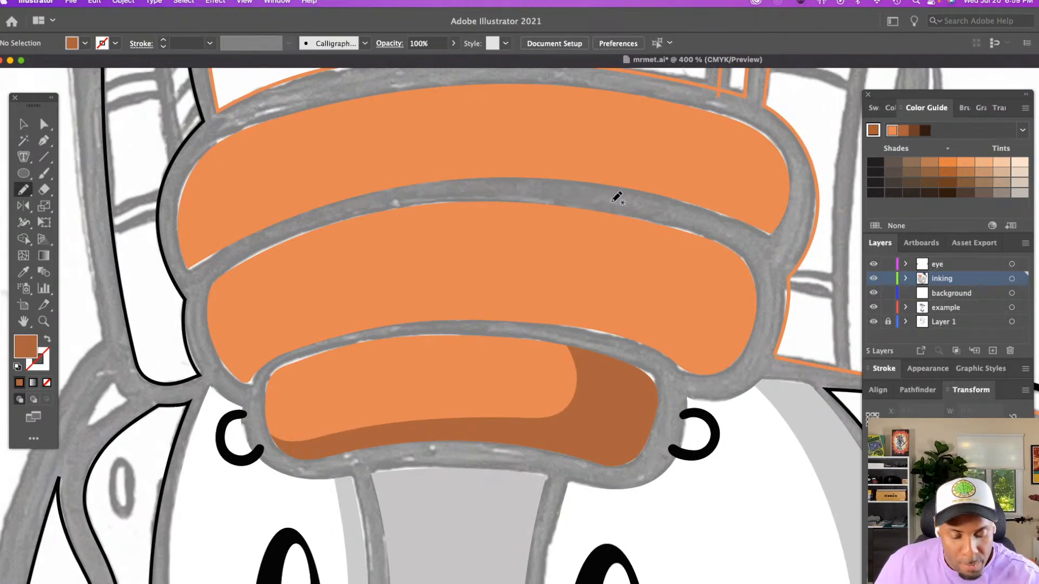
mouse_move(644, 207)
left_mouse_down()
mouse_move(654, 210)
mouse_move(661, 262)
mouse_move(642, 295)
mouse_move(455, 281)
mouse_move(366, 292)
mouse_move(239, 342)
mouse_move(204, 321)
mouse_move(214, 357)
mouse_move(254, 394)
mouse_move(293, 352)
mouse_move(493, 329)
mouse_move(710, 385)
mouse_move(774, 321)
mouse_move(754, 228)
mouse_move(641, 207)
left_mouse_up()
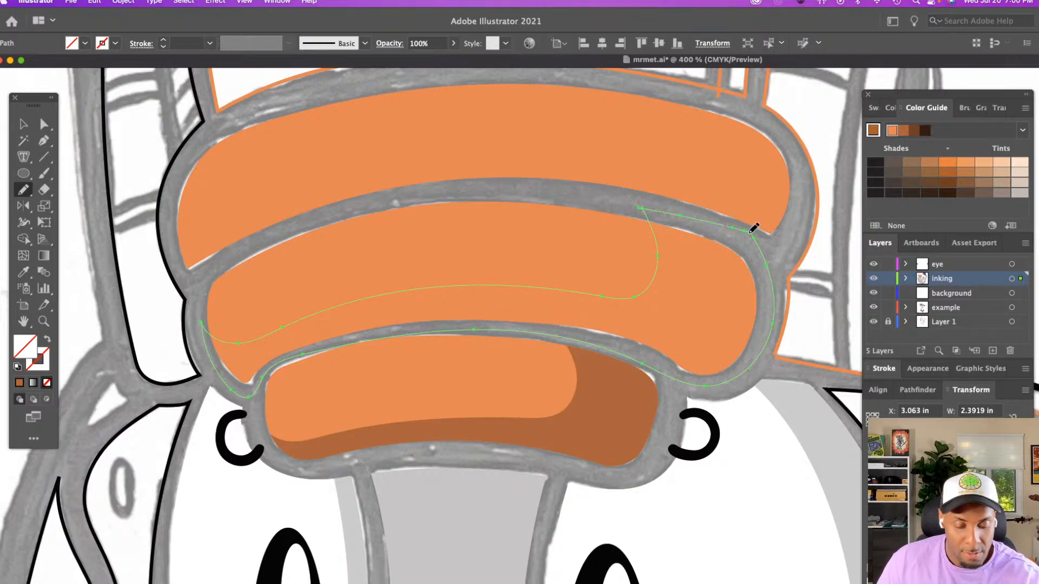
key("i")
left_click(609, 415)
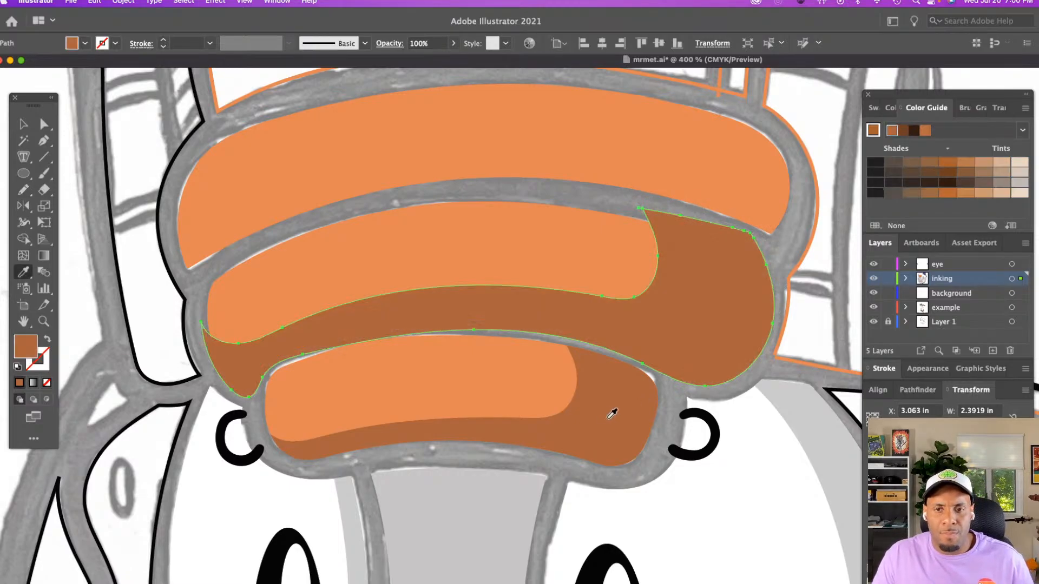
Duplicate the middle orange panel in place, cut its shadow shape, and isolate the panel copy for pasting the shadow behind it
key("v")
left_click(552, 189)
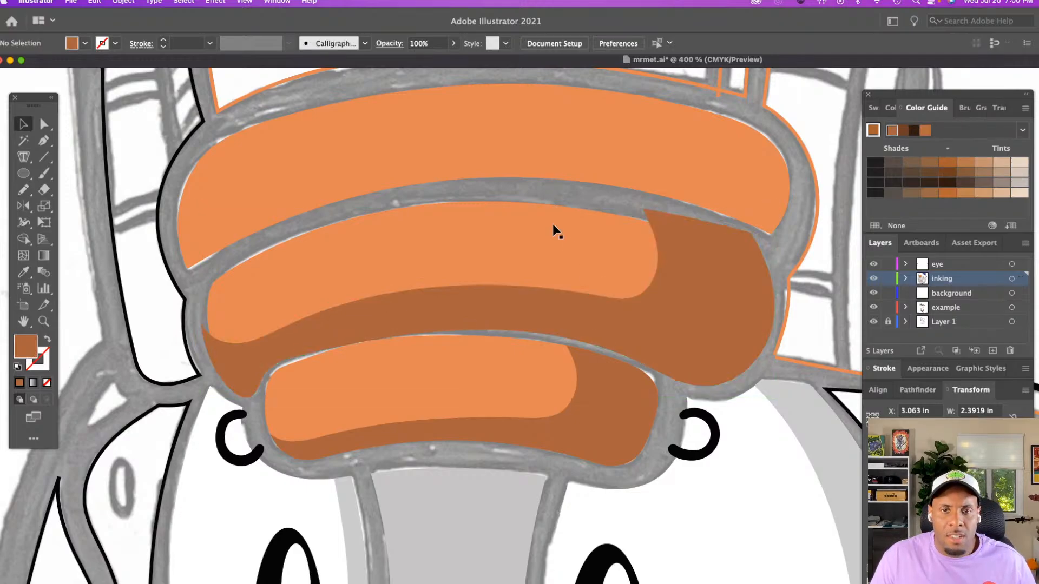
left_click(553, 224)
left_click(660, 219)
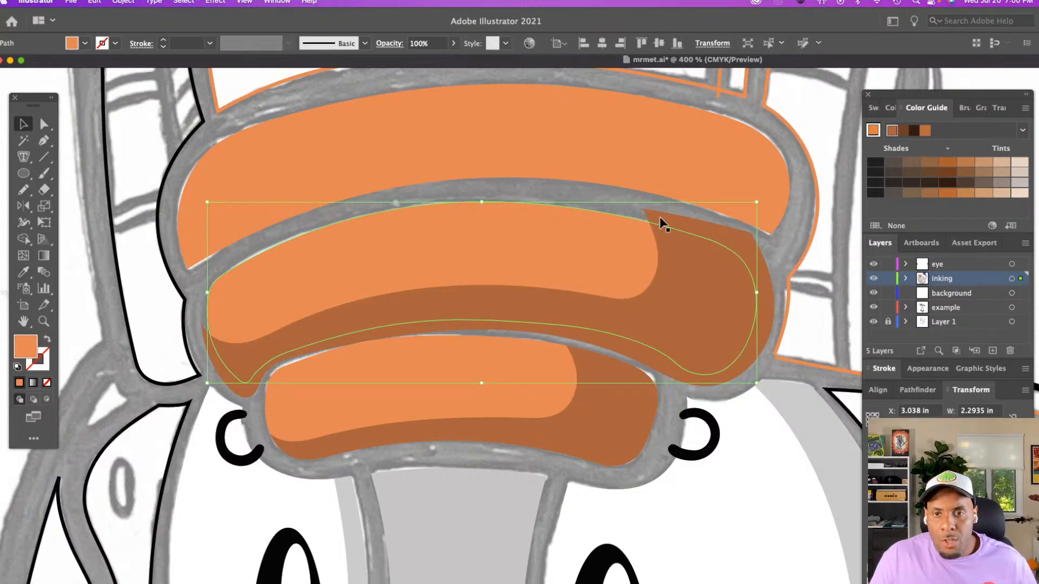
left_click(642, 210)
left_click(661, 215)
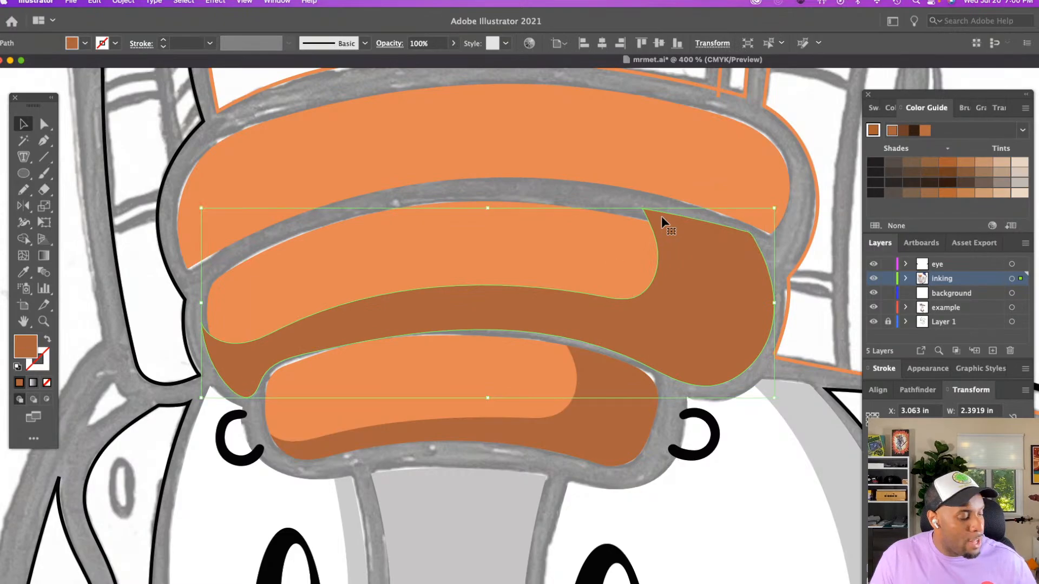
key("Delete")
double_click(616, 237)
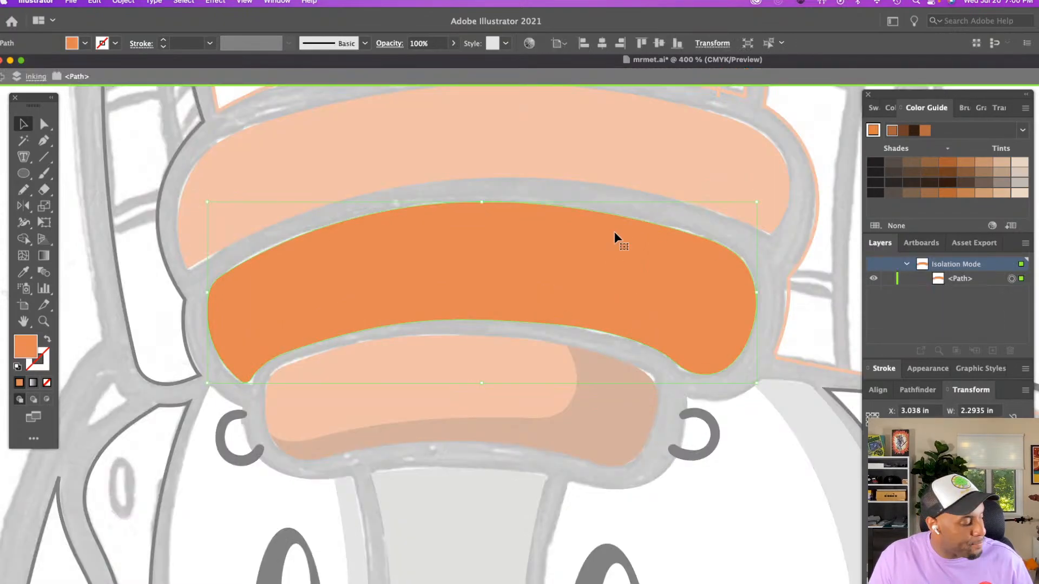
Clip the middle panel's shadow to the duplicated panel shape with a clipping mask and exit isolation mode
left_click(583, 226)
left_click(583, 226, "shift")
right_click(583, 226)
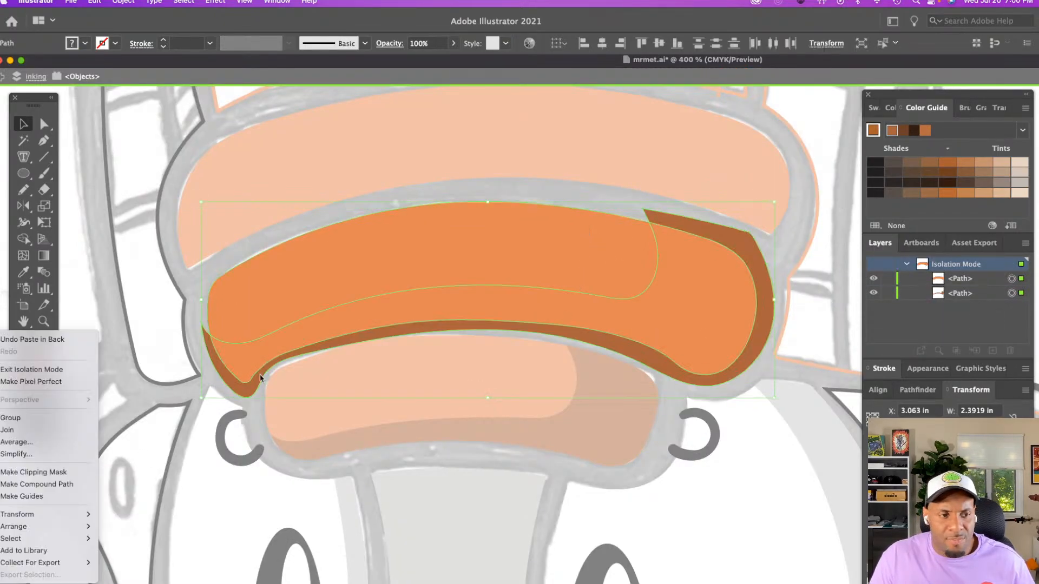
left_click(39, 473)
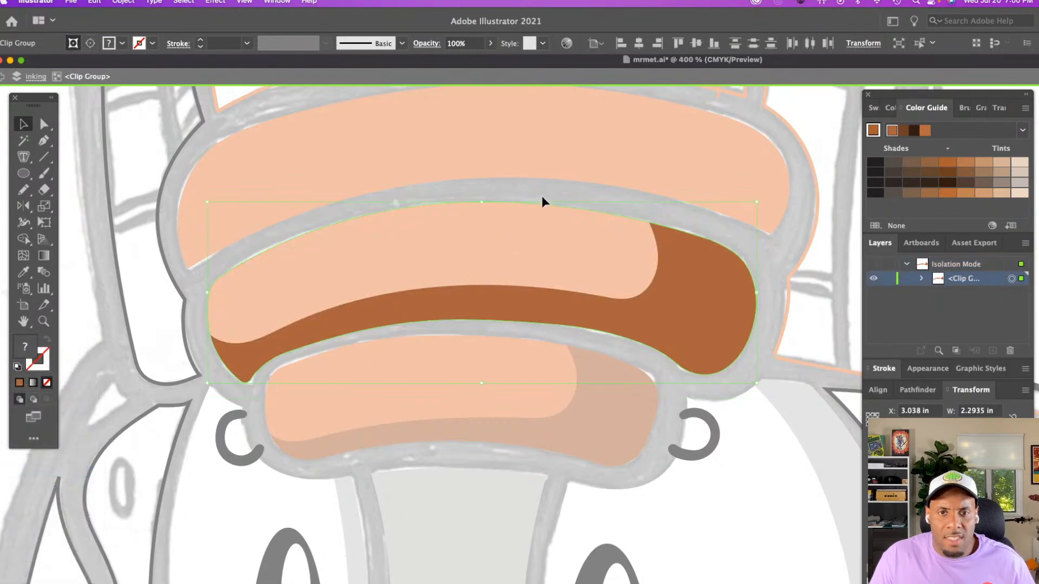
double_click(542, 198)
Draw a closed freehand shadow along the upper orange panel's lower and right edges and fill it with the middle panel's sampled brown-orange
key("z")
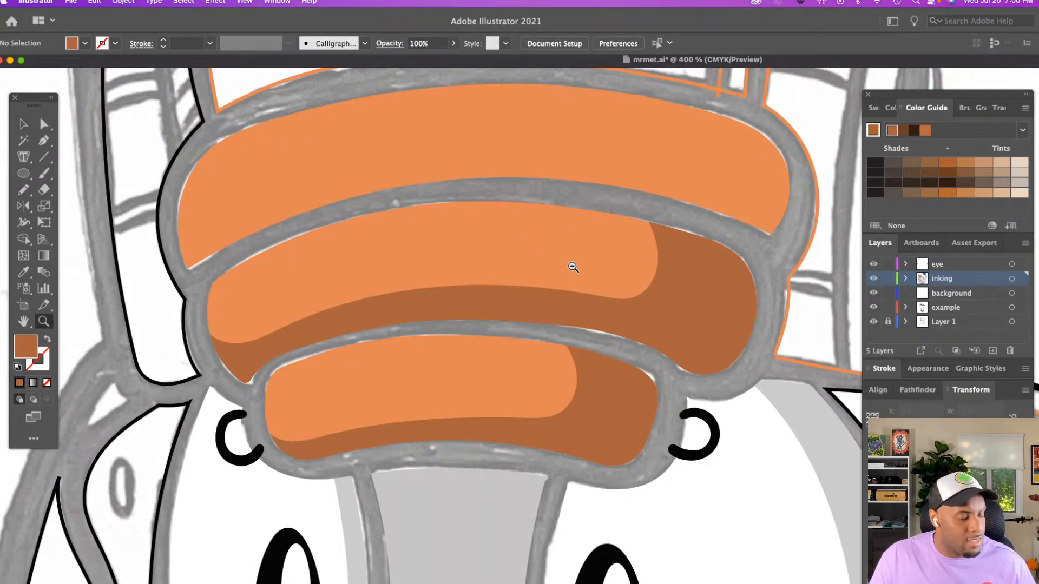
left_click(572, 267, "alt")
left_click(572, 267, "alt")
scroll(572, 268, "down", 3)
scroll(573, 276, "right", 6)
left_click(571, 279)
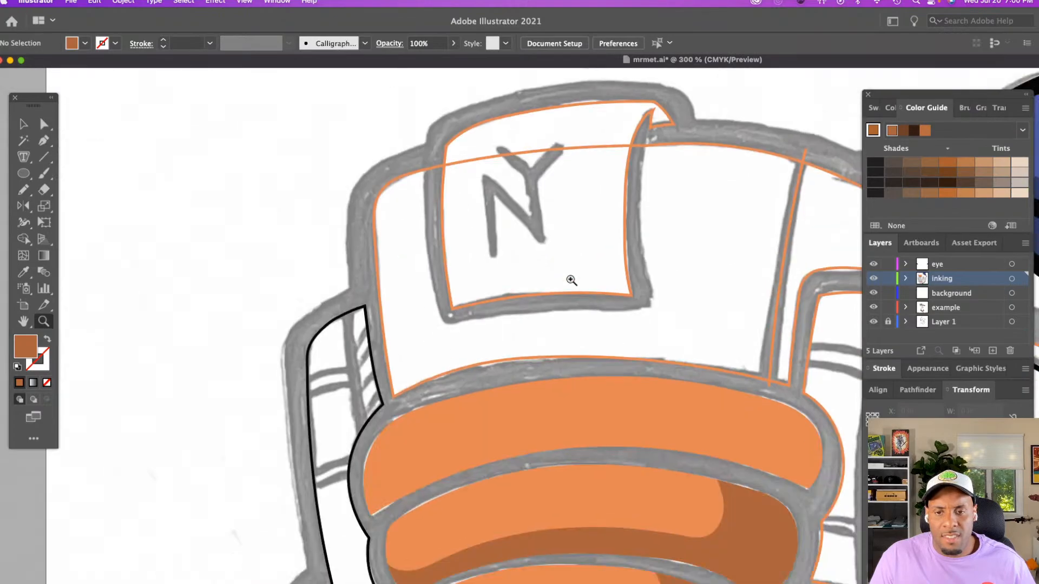
scroll(572, 276, "down", 3)
key("n")
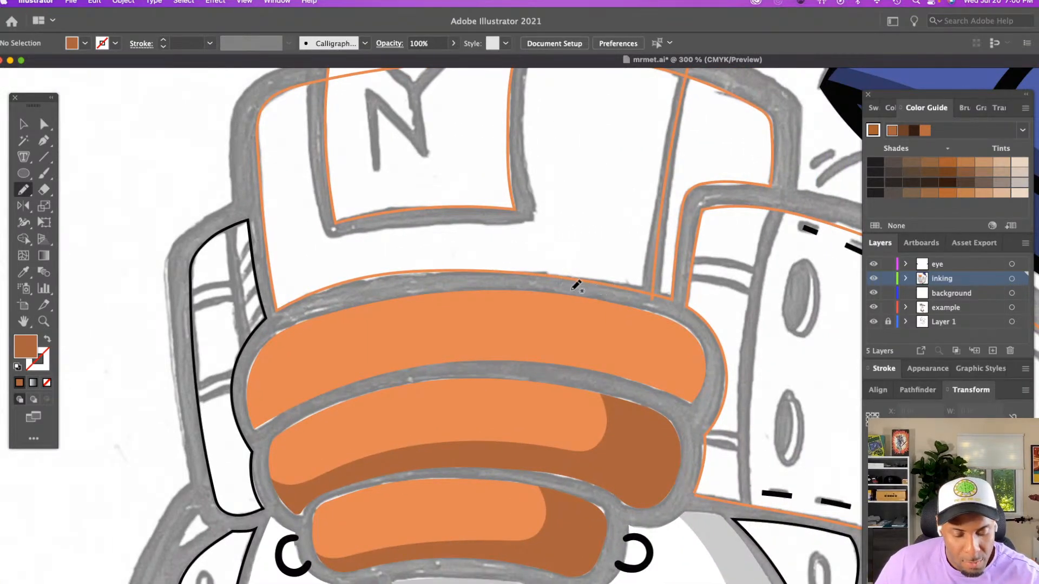
mouse_move(567, 287)
left_mouse_down()
mouse_move(577, 326)
mouse_move(530, 339)
mouse_move(373, 352)
mouse_move(285, 394)
mouse_move(258, 394)
mouse_move(248, 371)
left_mouse_up()
key("super+z")
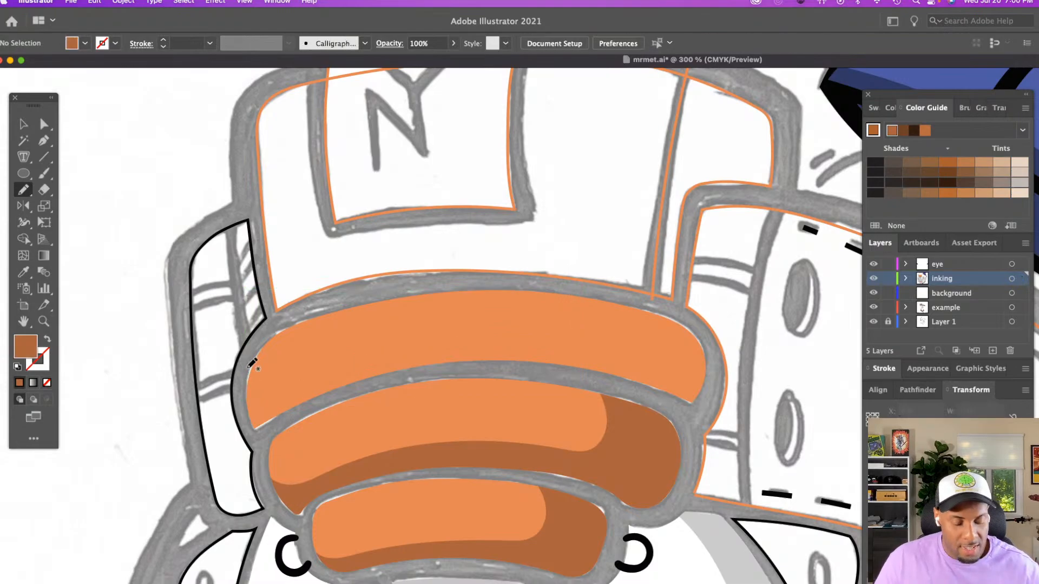
mouse_move(570, 284)
left_mouse_down()
mouse_move(584, 322)
mouse_move(565, 342)
mouse_move(410, 336)
mouse_move(341, 355)
mouse_move(276, 394)
mouse_move(257, 396)
mouse_move(248, 367)
left_mouse_up()
mouse_move(253, 416)
left_mouse_down()
mouse_move(257, 437)
mouse_move(337, 395)
mouse_move(468, 368)
mouse_move(547, 375)
mouse_move(696, 411)
mouse_move(714, 386)
mouse_move(703, 329)
left_mouse_up()
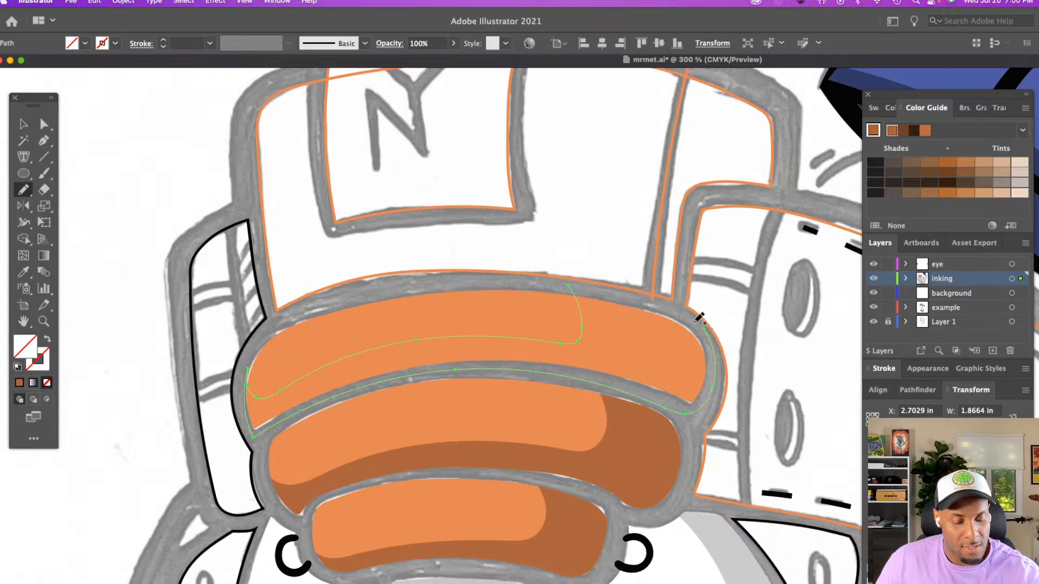
left_click_drag(594, 285, 711, 323)
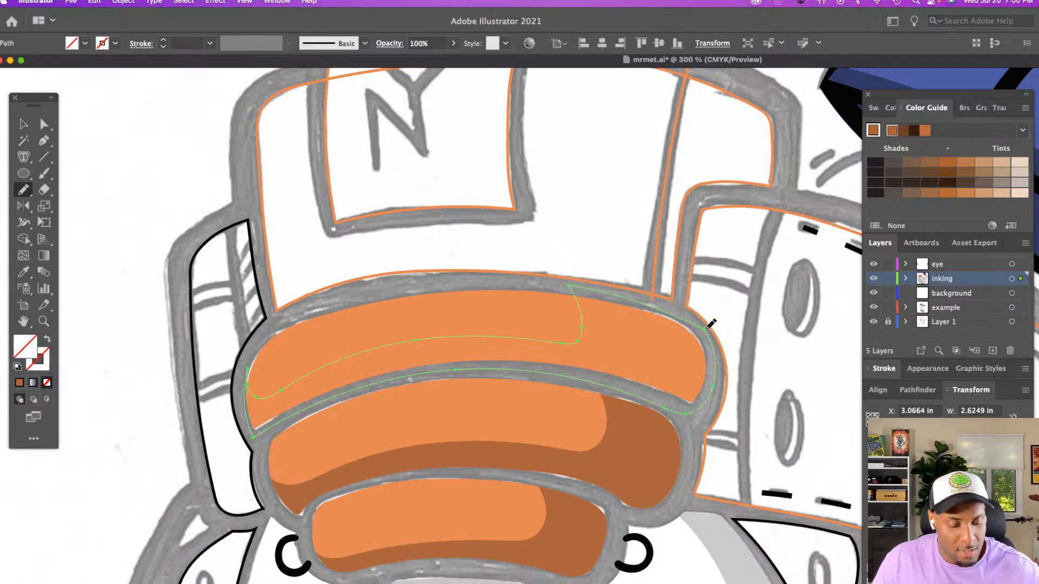
key("i")
left_click(644, 421)
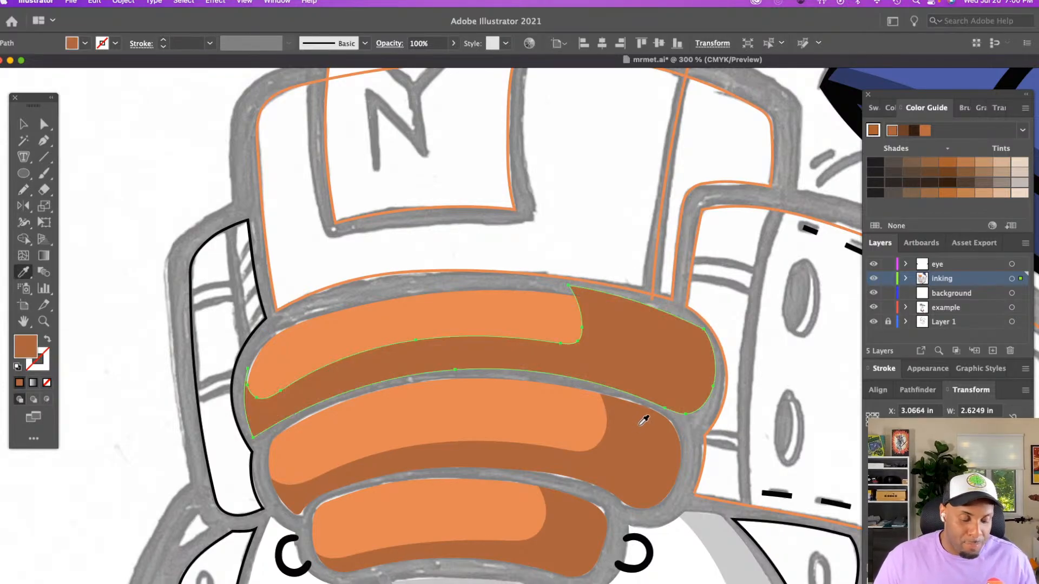
Duplicate the upper orange panel in place, isolate the copy, and paste the cut shadow shape behind it
key("v")
left_click(547, 278)
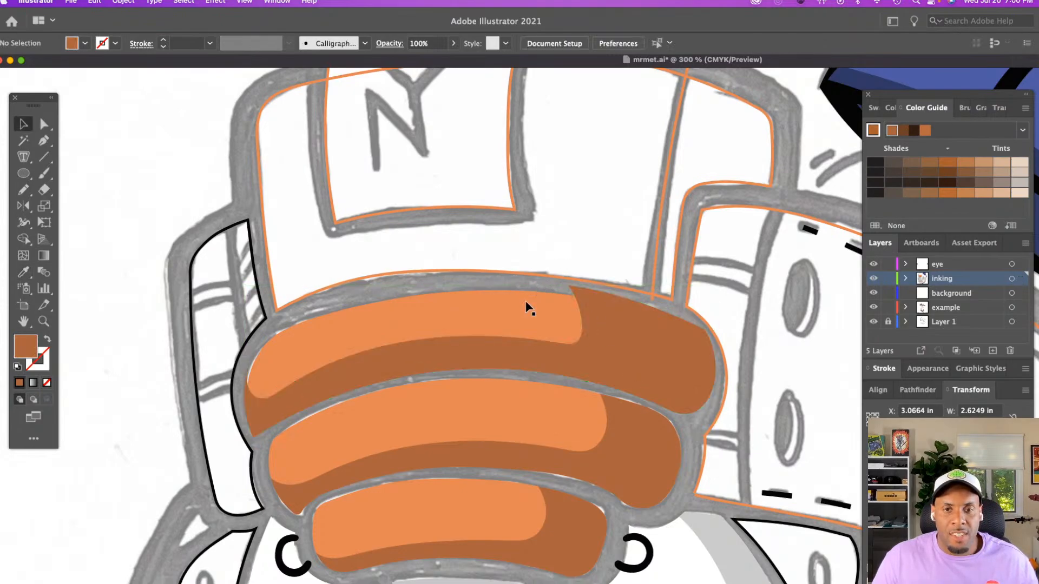
left_click(526, 302)
key("a")
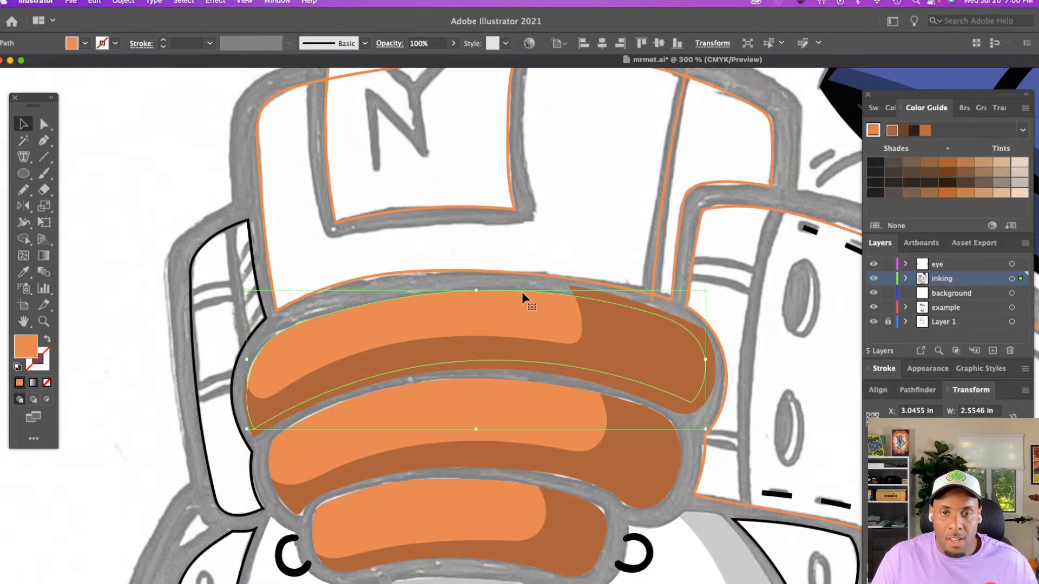
left_click(522, 283)
key("v")
left_click(642, 318)
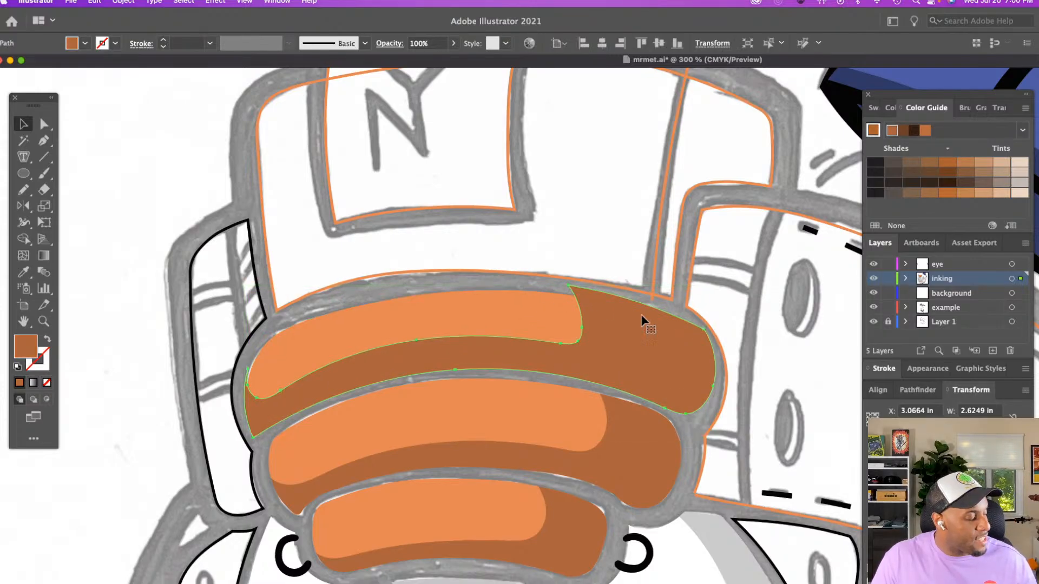
key("Delete")
double_click(622, 316)
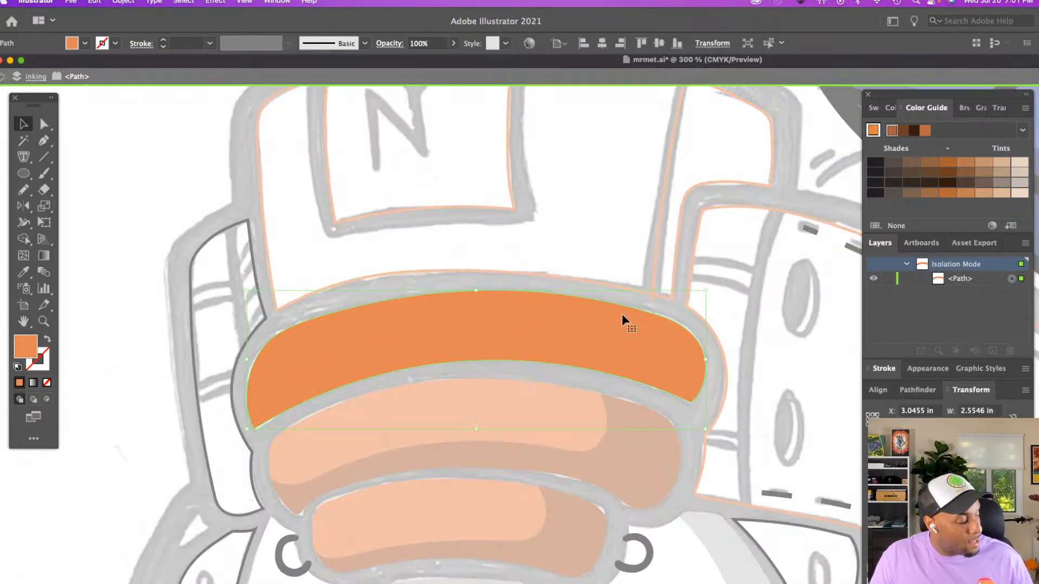
key("ctrl+b")
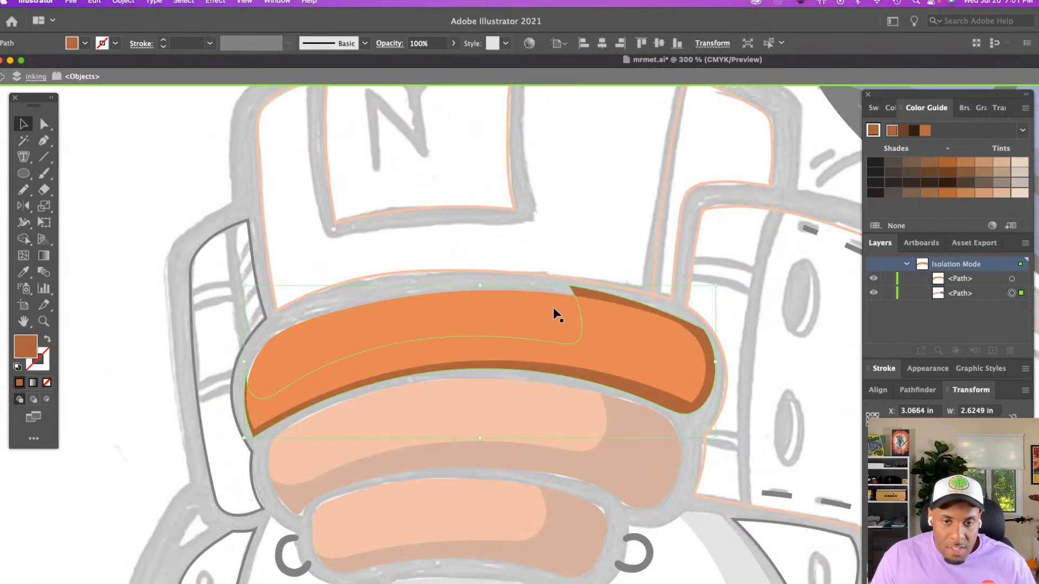
Clip the upper orange panel's shadow to the duplicated panel shape with a clipping mask and exit isolation mode
left_click(552, 307, "shift")
right_click(552, 307)
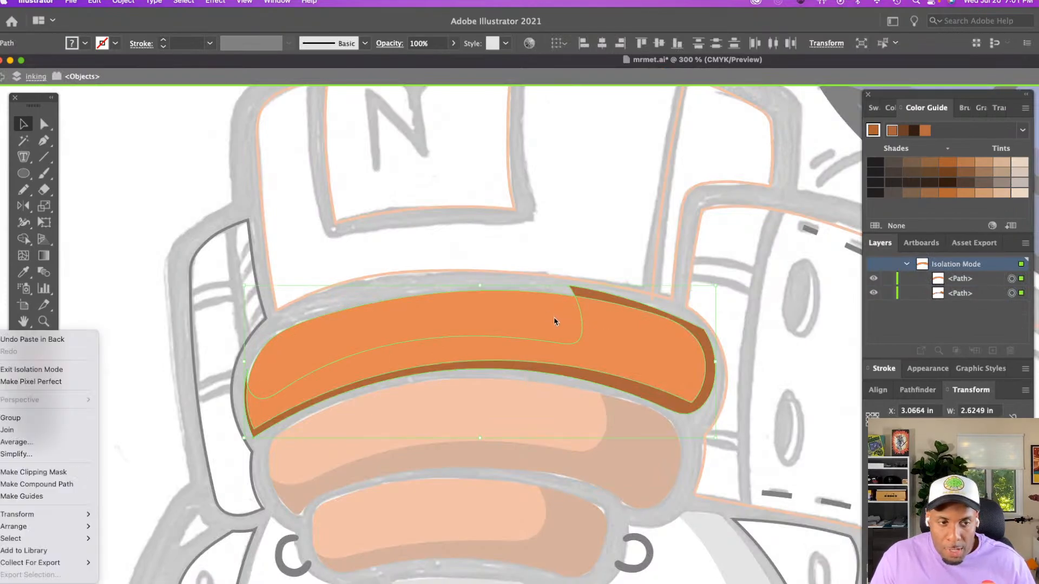
left_click(54, 473)
double_click(411, 284)
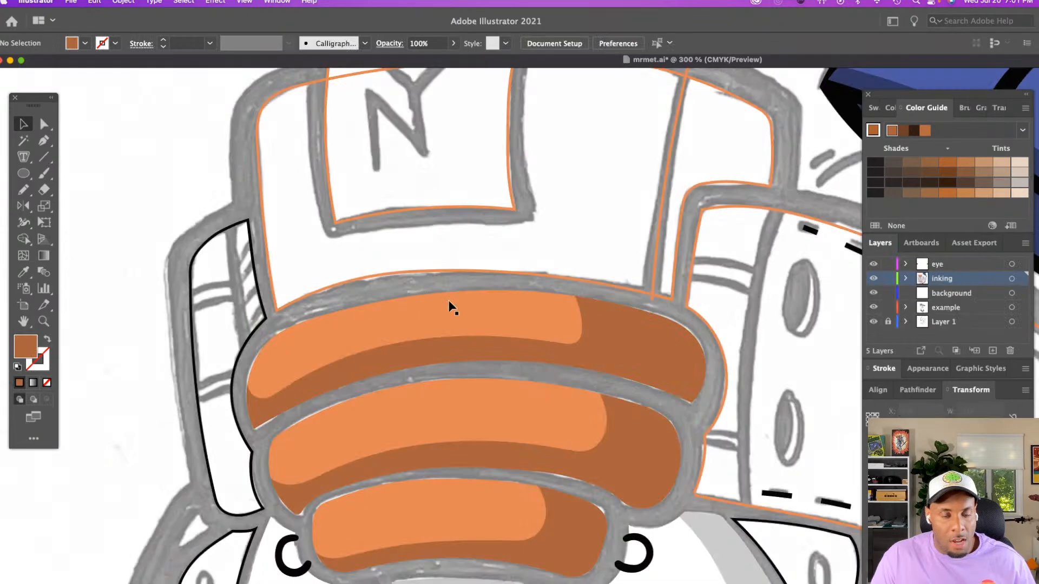
Review the whole character beside the reference images, then examine the shaded orange panels, the sneaker collar and the blue cap
key("z")
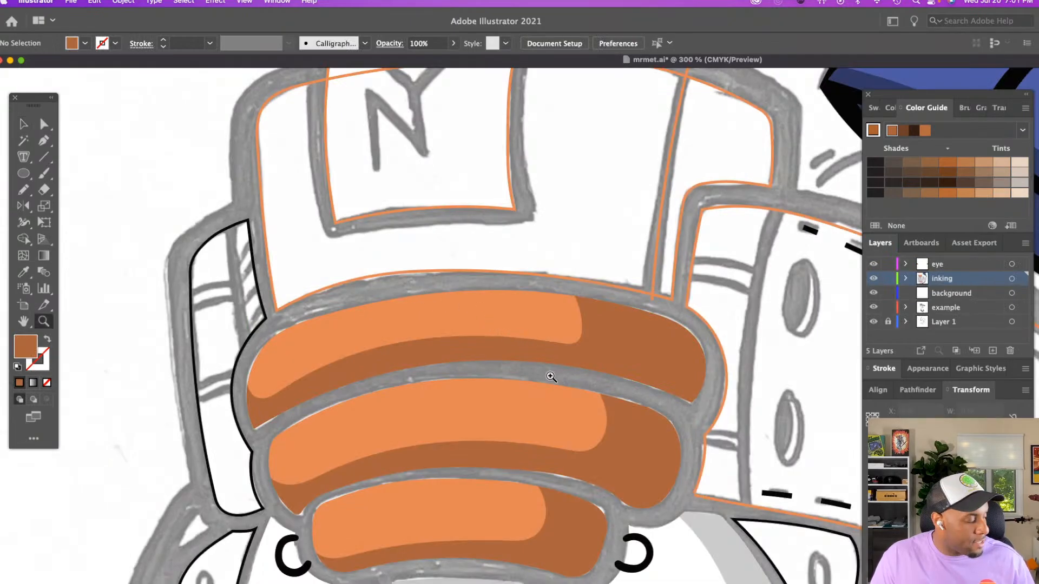
left_click(551, 378, "alt")
left_click(551, 378, "alt")
left_click(551, 377, "alt")
scroll(555, 367, "down", 3)
scroll(556, 364, "right", 6)
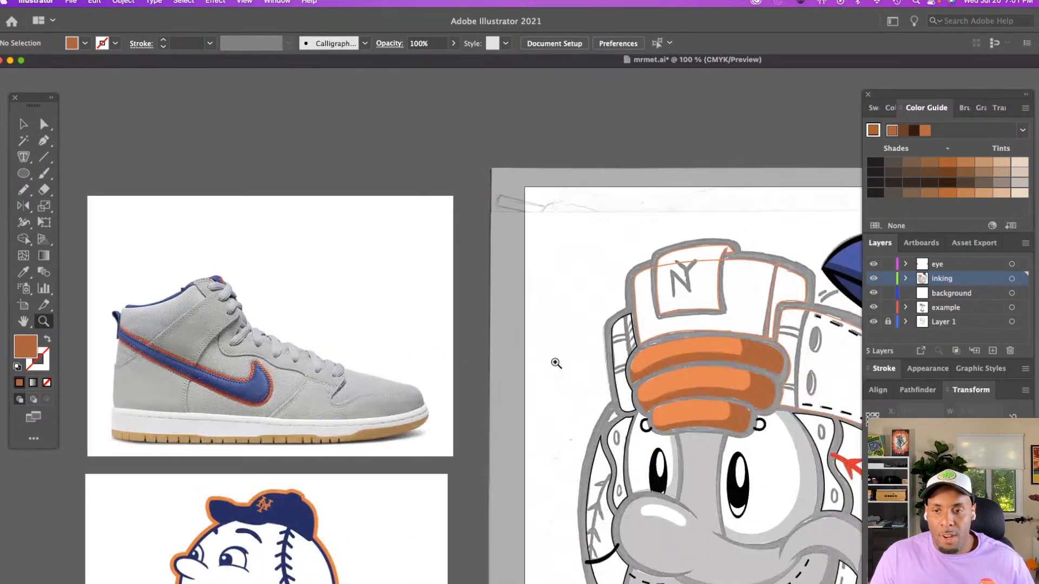
scroll(555, 362, "down", 5)
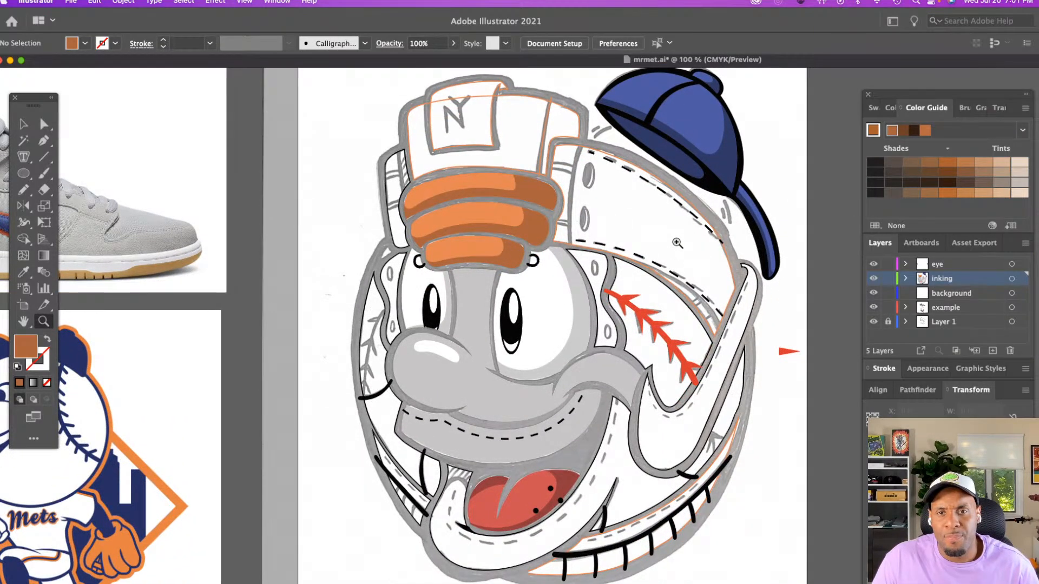
left_click(676, 243)
scroll(663, 251, "down", 2)
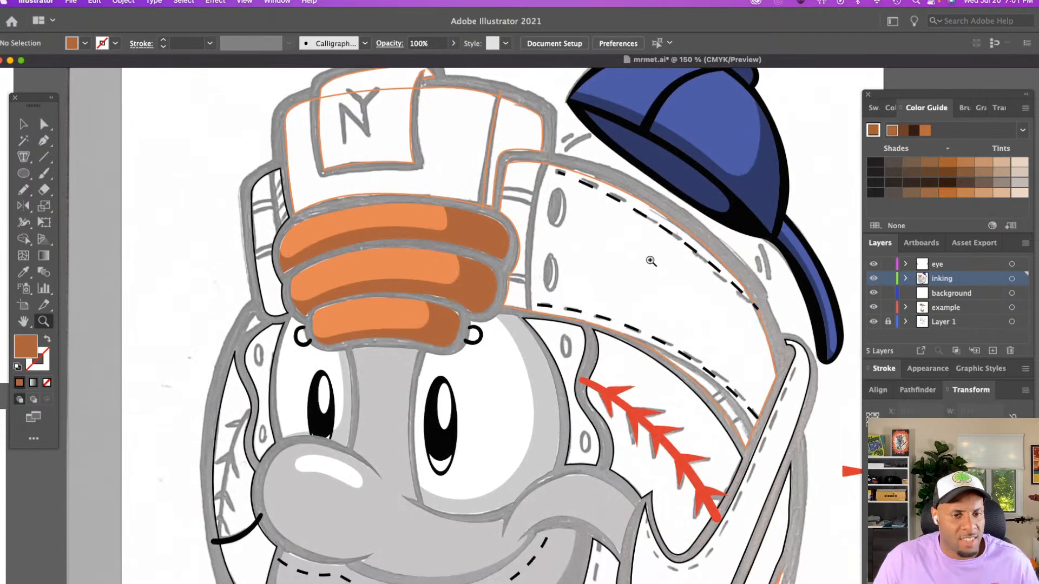
key("v")
scroll(649, 258, "up", 3)
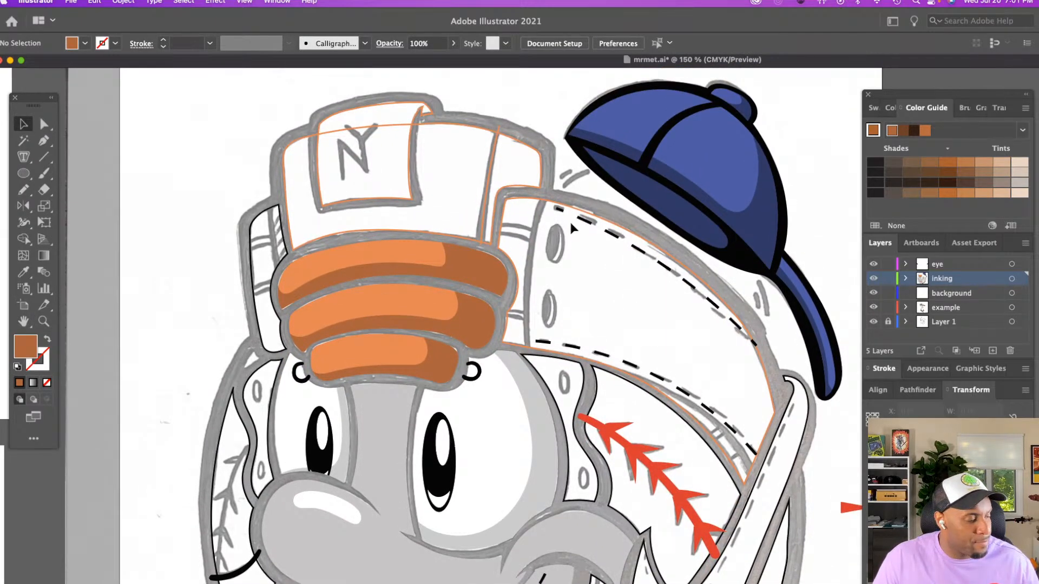
scroll(569, 219, "up", 3)
scroll(562, 223, "right", 6)
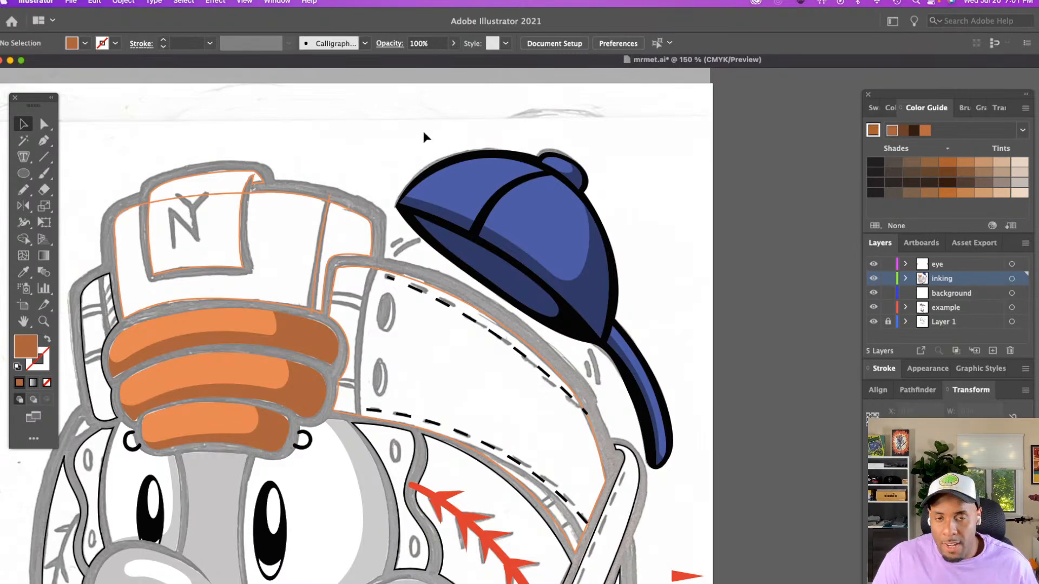
Try moving the complete blue cap artwork up and away from its sketch, leaving the sneaker collar in place
left_click_drag(419, 134, 677, 377)
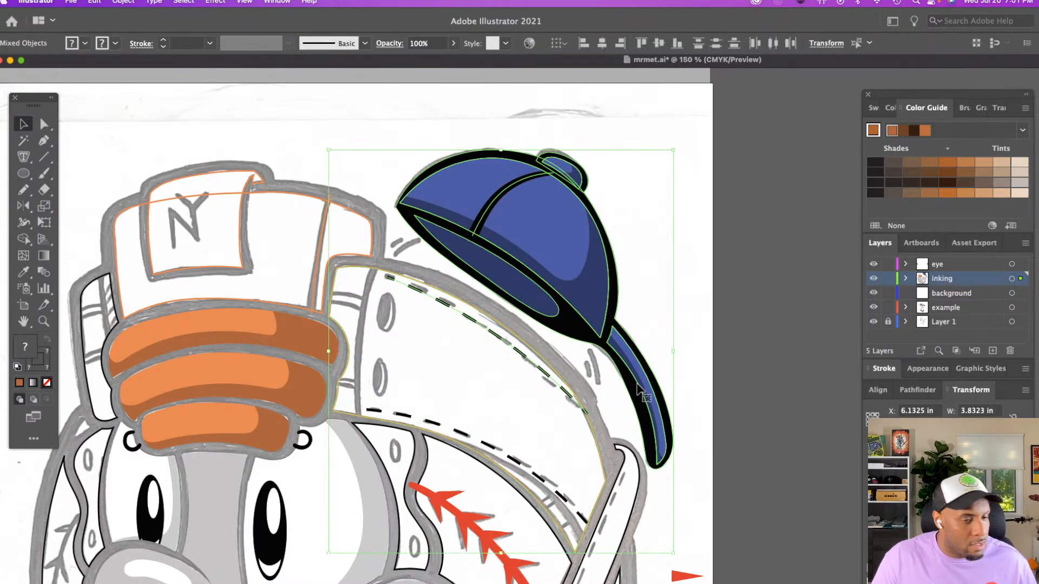
left_click(478, 316, "shift")
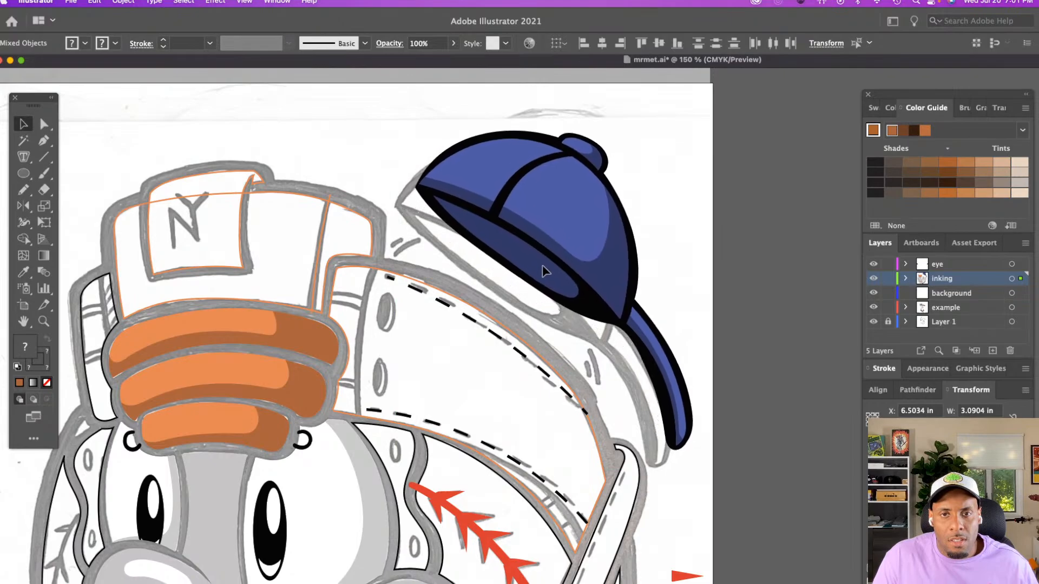
left_click(545, 258)
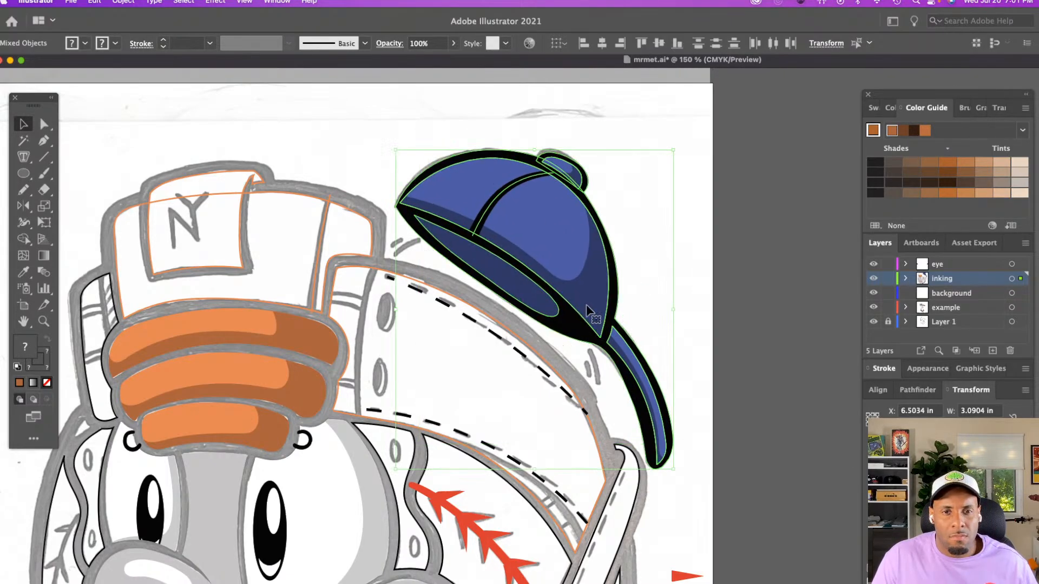
left_click(625, 268)
Examine the cap, collar and face artwork, and compare the vector shapes with the Layer 1 sketch hidden and shown
key("z")
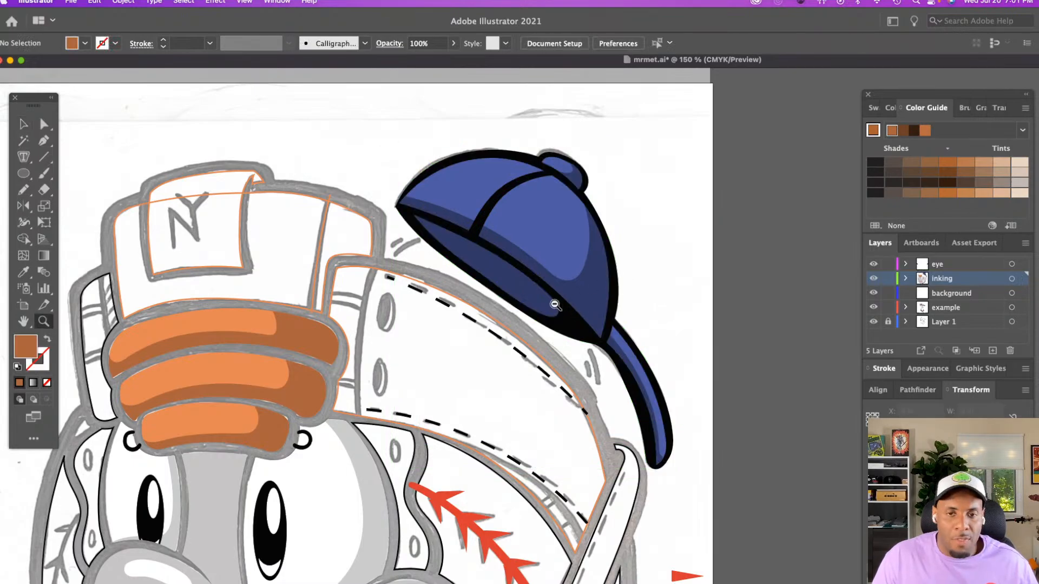
left_click(551, 307, "alt")
scroll(552, 308, "down", 5)
left_click(635, 309)
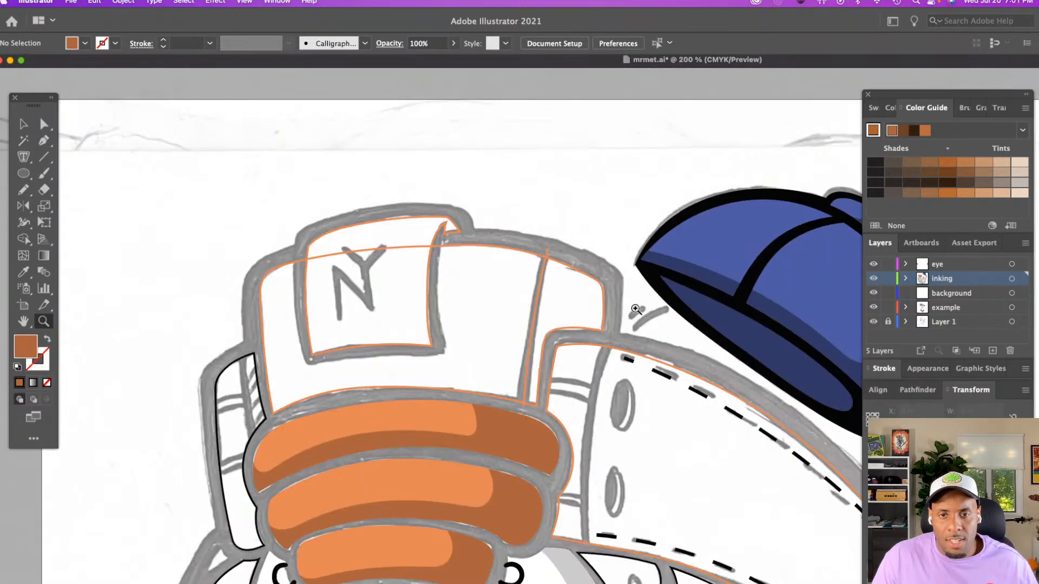
scroll(636, 309, "down", 3)
scroll(636, 309, "right", 5)
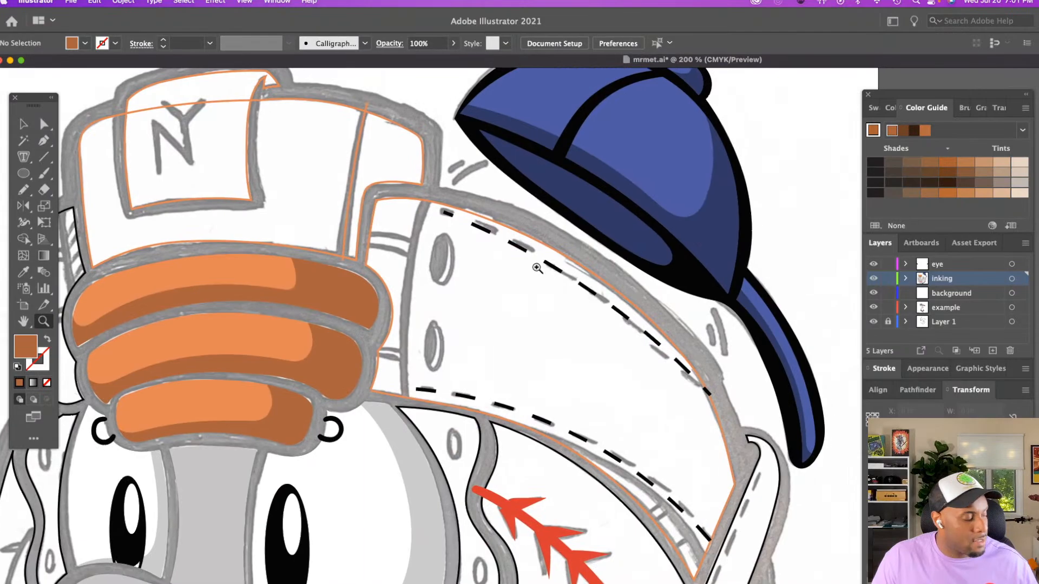
key("v")
scroll(401, 430, "down", 5)
scroll(402, 430, "left", 3)
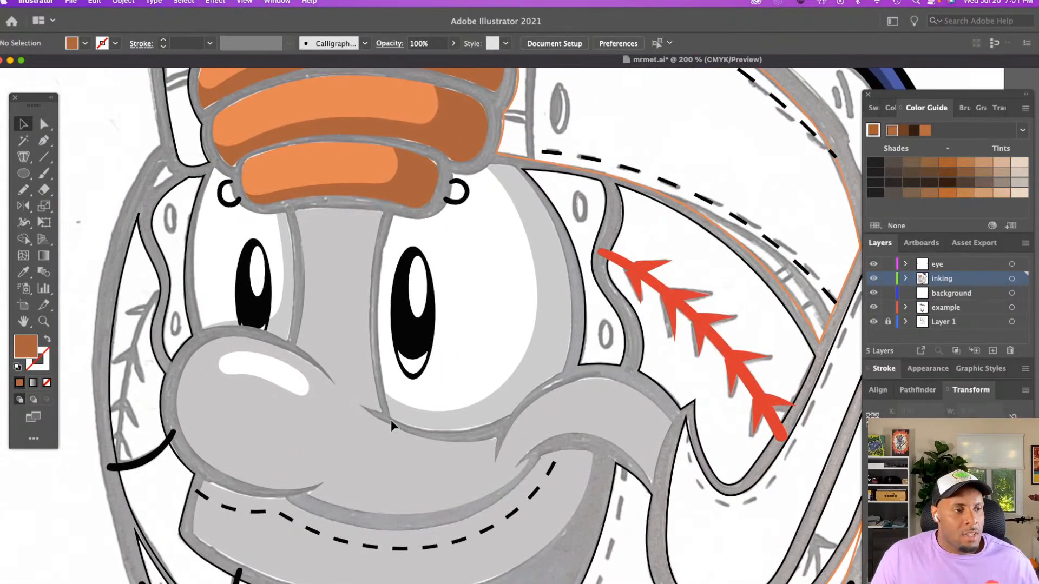
key("z")
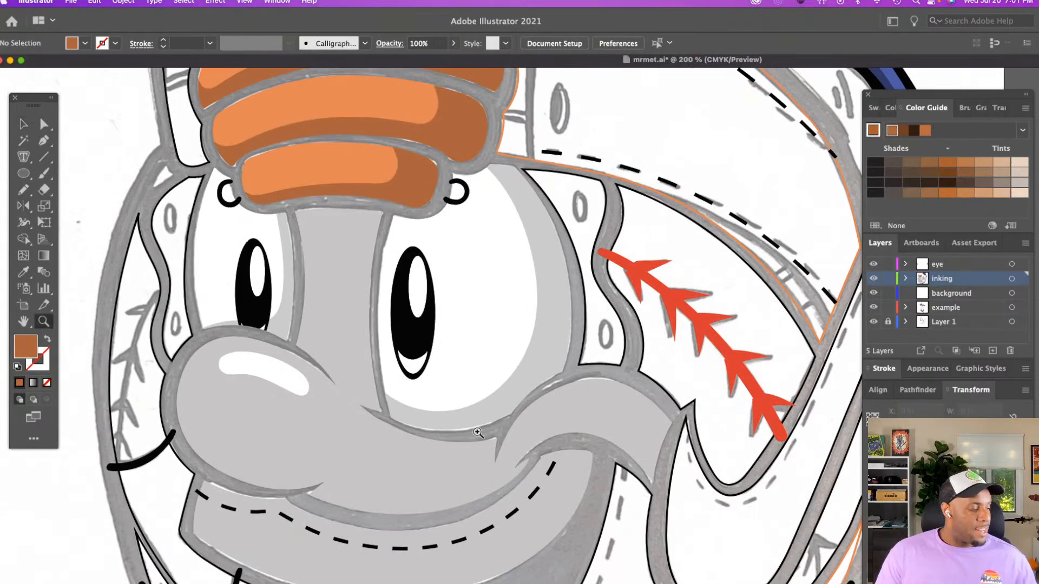
left_click(513, 443, "alt")
left_click(521, 428, "alt")
scroll(528, 424, "right", 6)
scroll(528, 425, "down", 1)
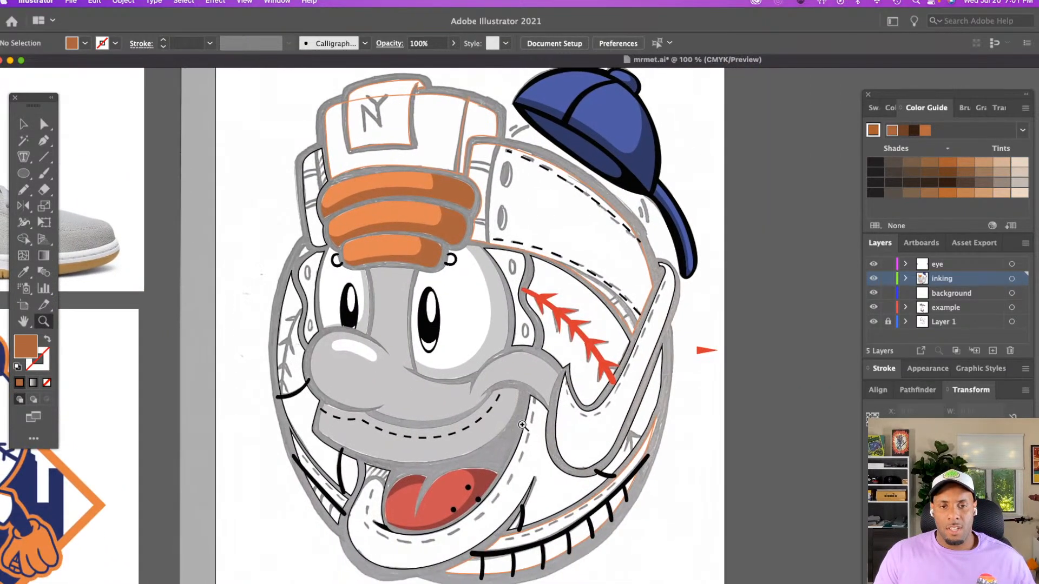
left_click(873, 322)
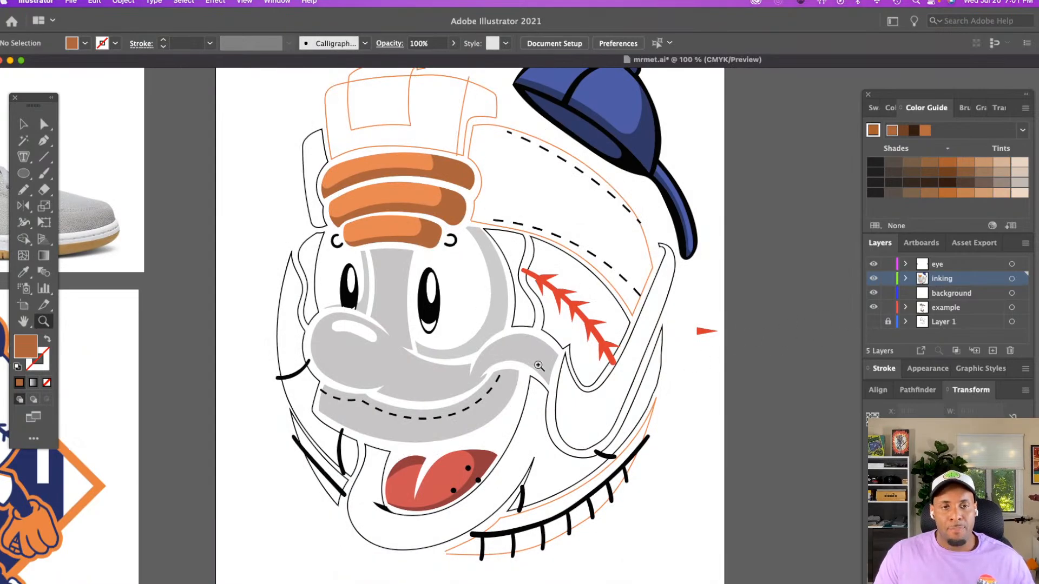
left_click(874, 323)
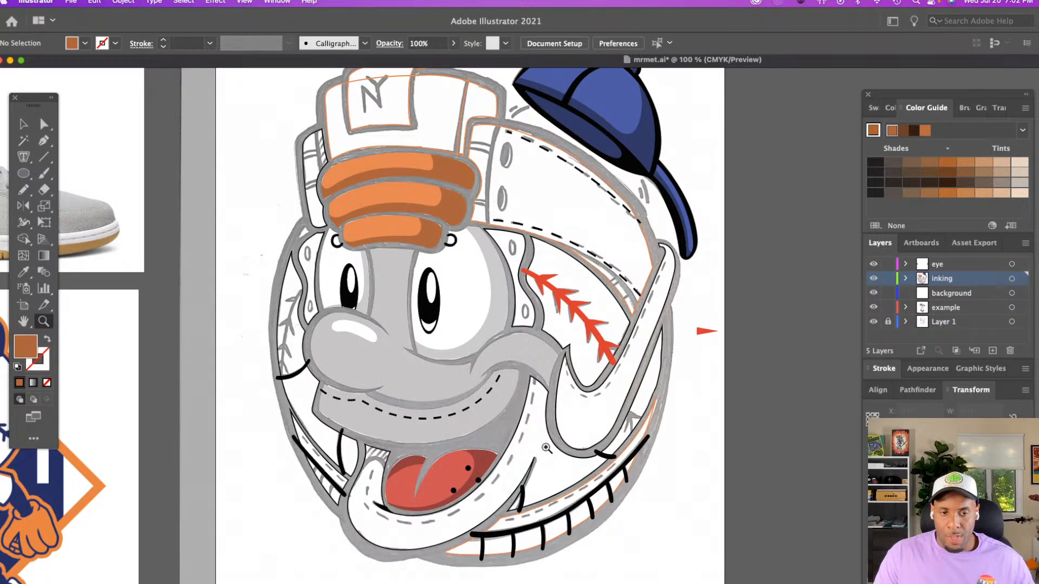
Create a new layer and place it between the inking and background layers
left_click(541, 451)
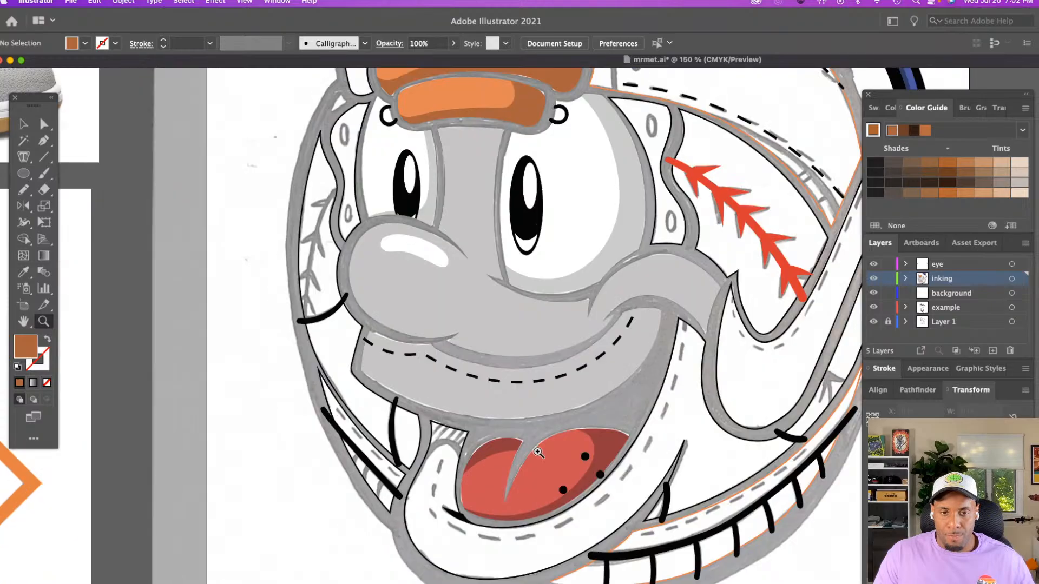
scroll(541, 451, "down", 4)
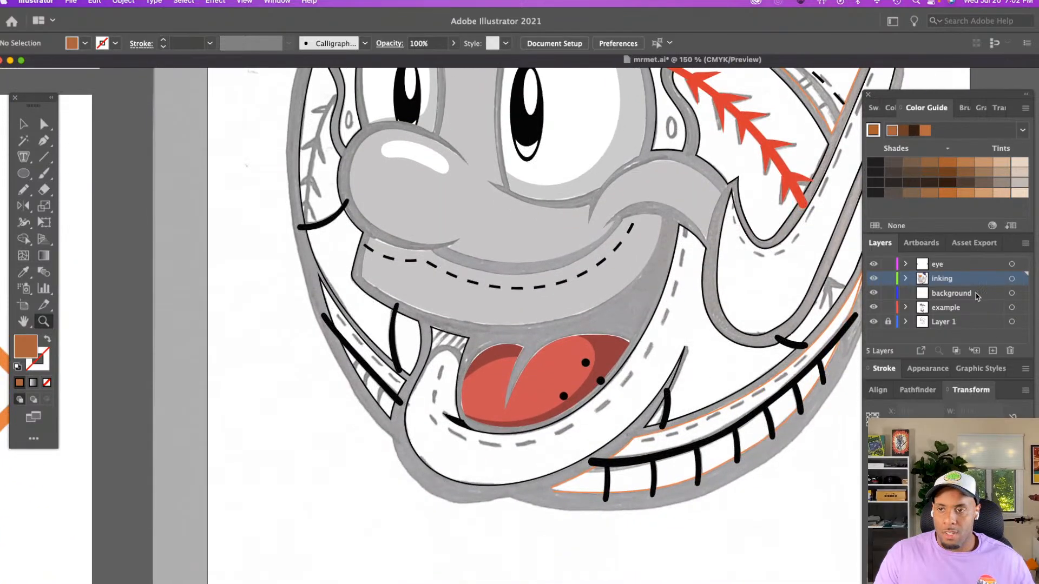
left_click(992, 350)
left_click_drag(980, 279, 977, 299)
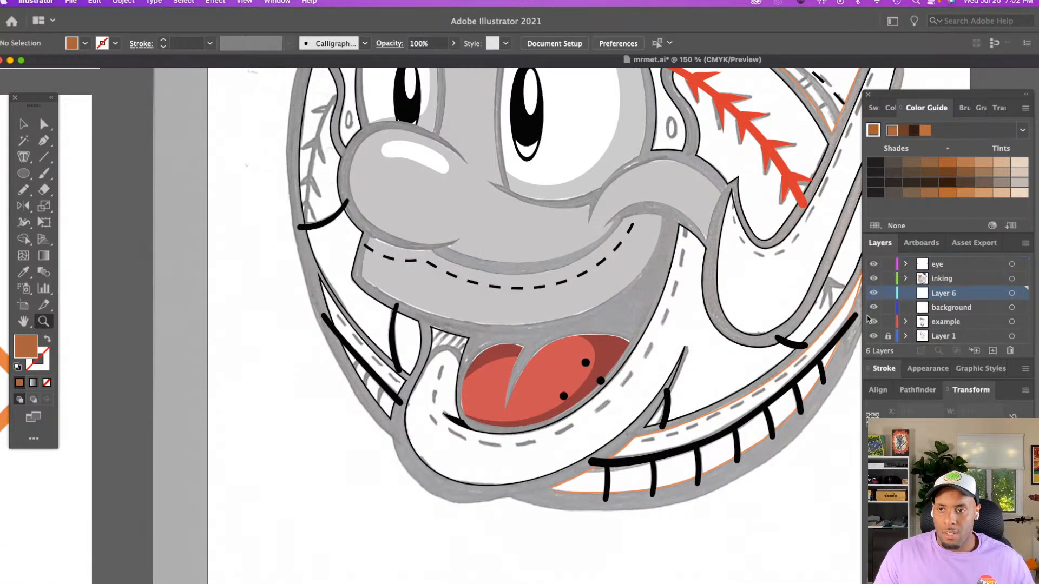
Try drawing a short freehand Pencil curve on the new layer, along the sketched edge beside the mouth's corner
scroll(651, 323, "right", 3)
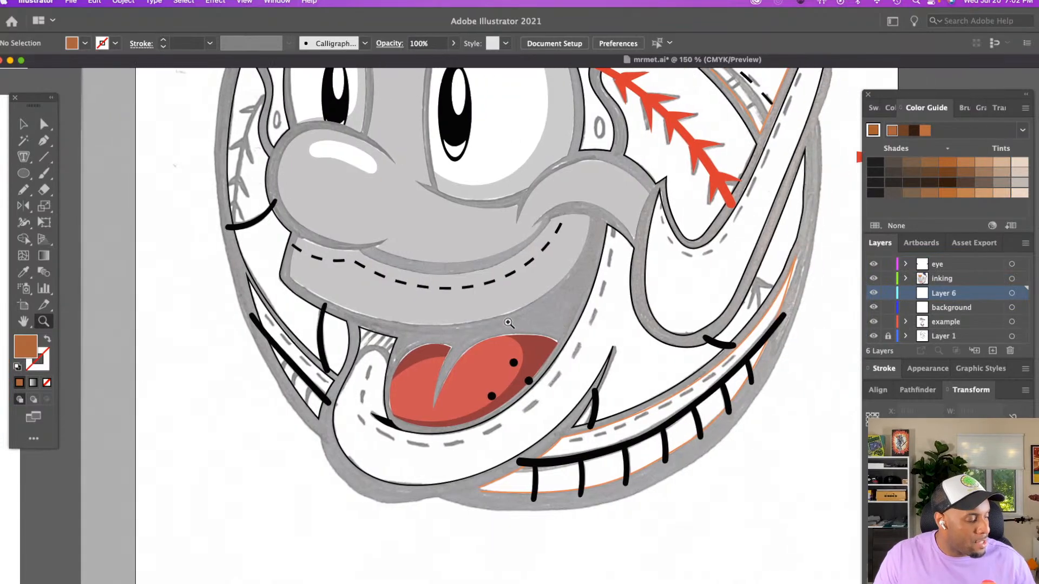
key("n")
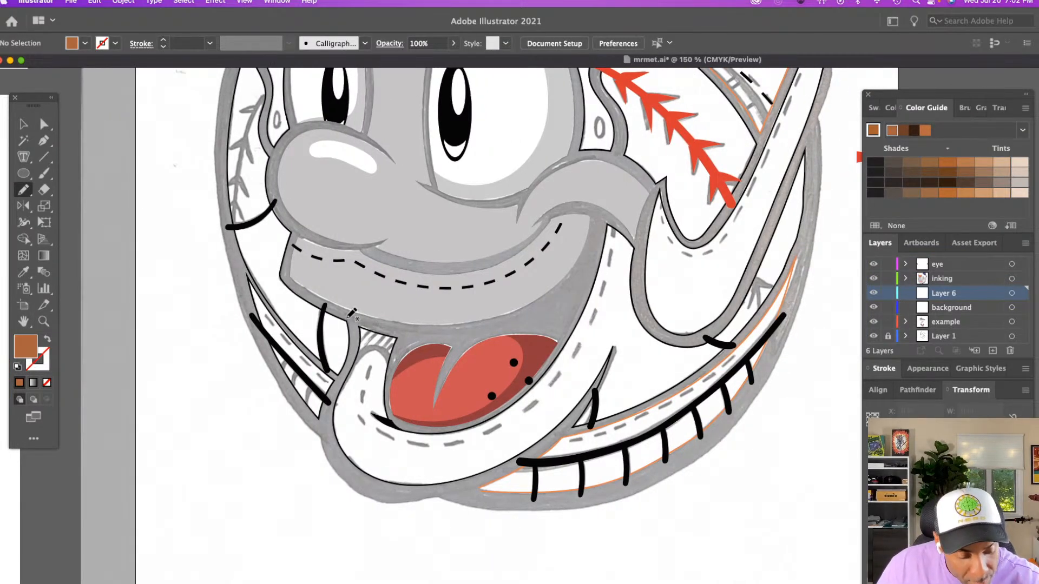
mouse_move(349, 318)
left_mouse_down()
mouse_move(354, 351)
mouse_move(336, 382)
left_mouse_up()
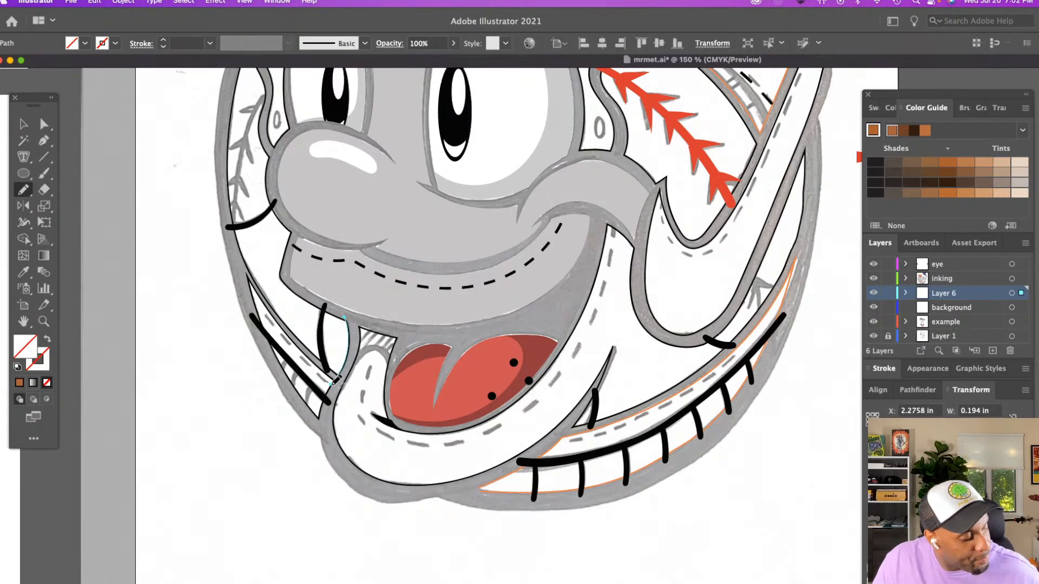
key("super+shift+a")
scroll(336, 382, "up", 10)
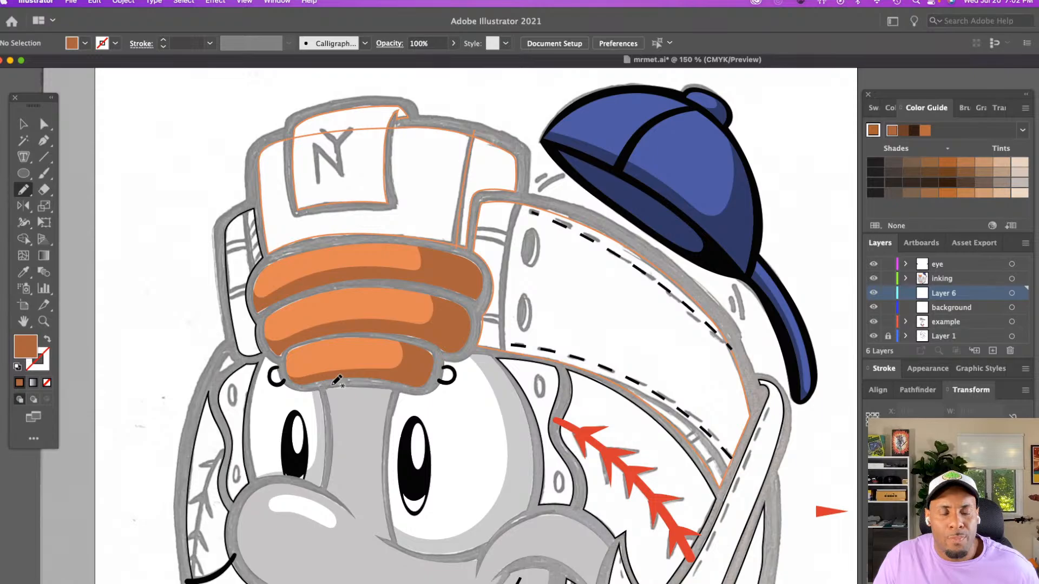
key("z")
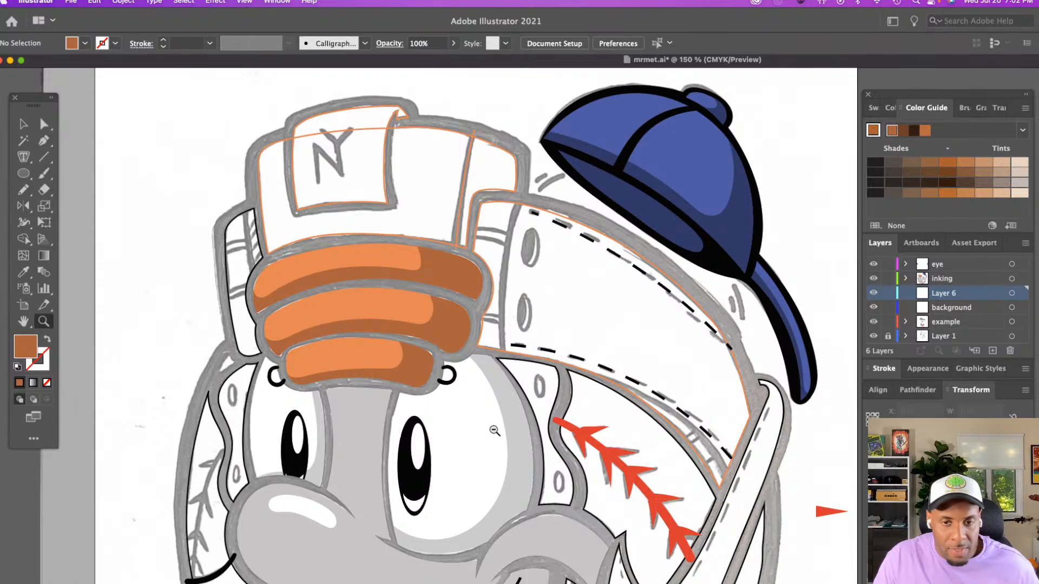
left_click(492, 426, "alt")
scroll(493, 425, "down", 5)
scroll(493, 425, "right", 10)
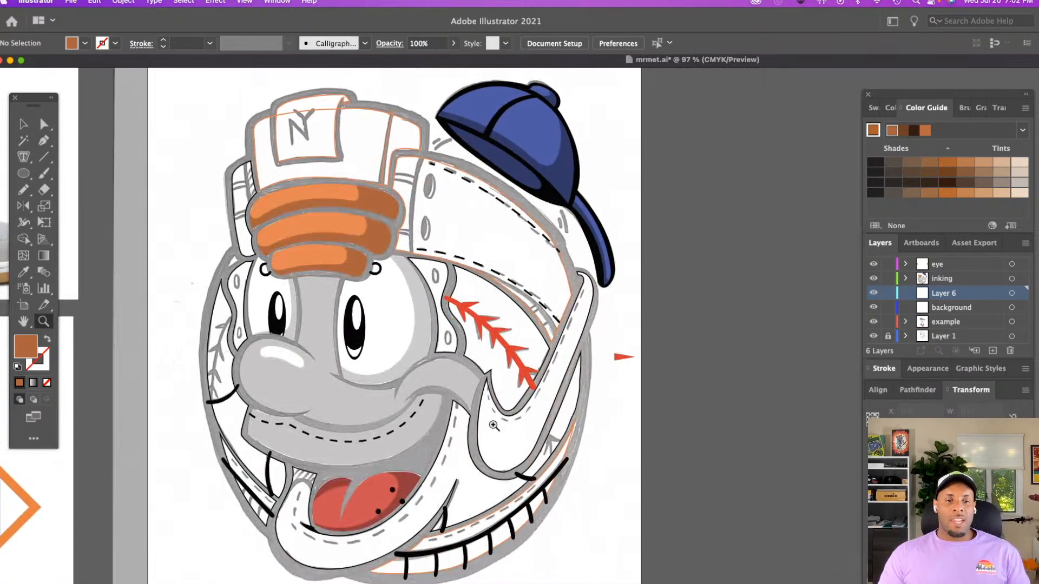